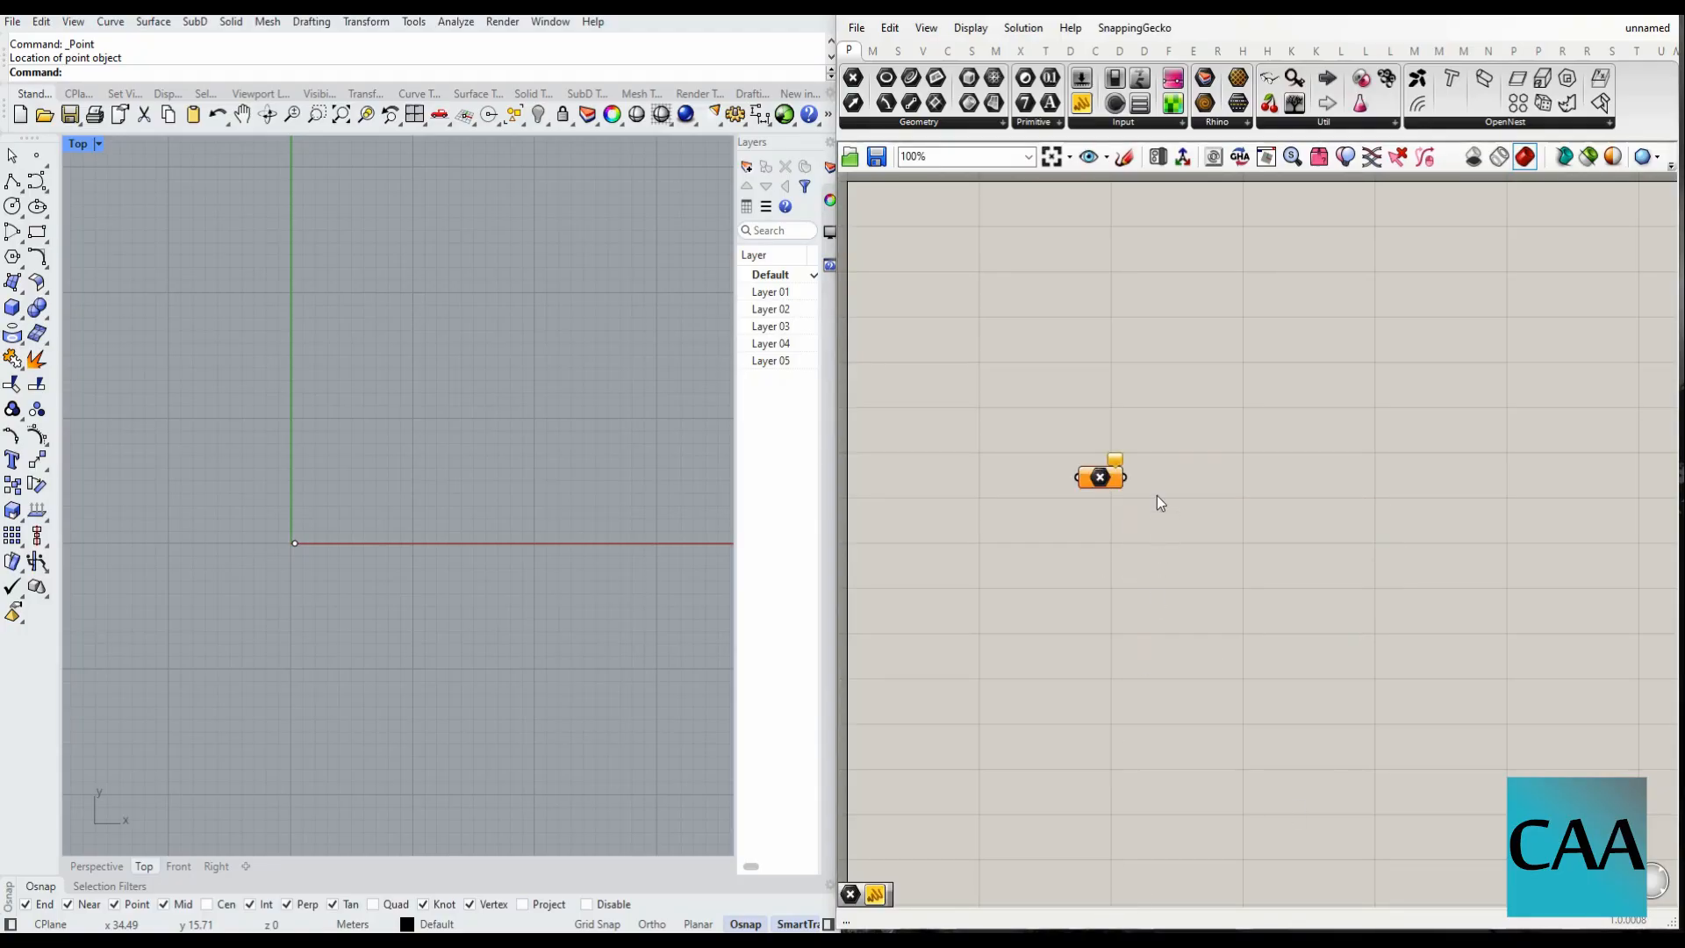
- Reference the Rhino point at the origin in the Point component as a single point
{"action": "right_click", "coordinate": [1104, 479]}
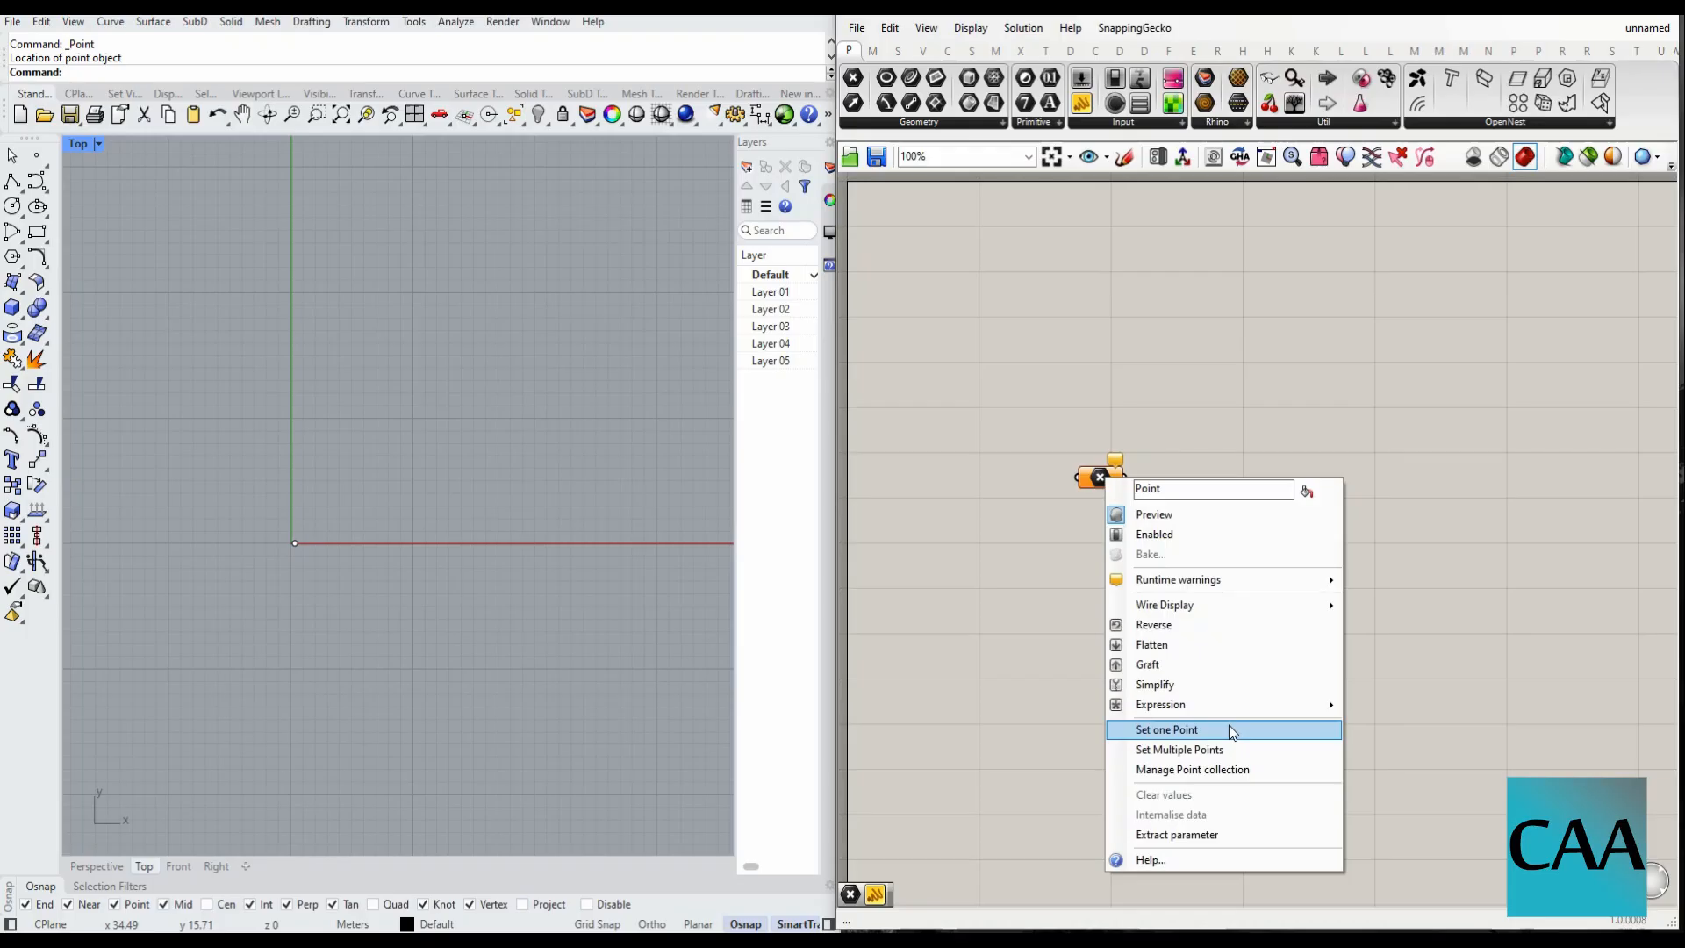
{"action": "left_click", "coordinate": [1231, 733]}
{"action": "left_click", "coordinate": [294, 544]}
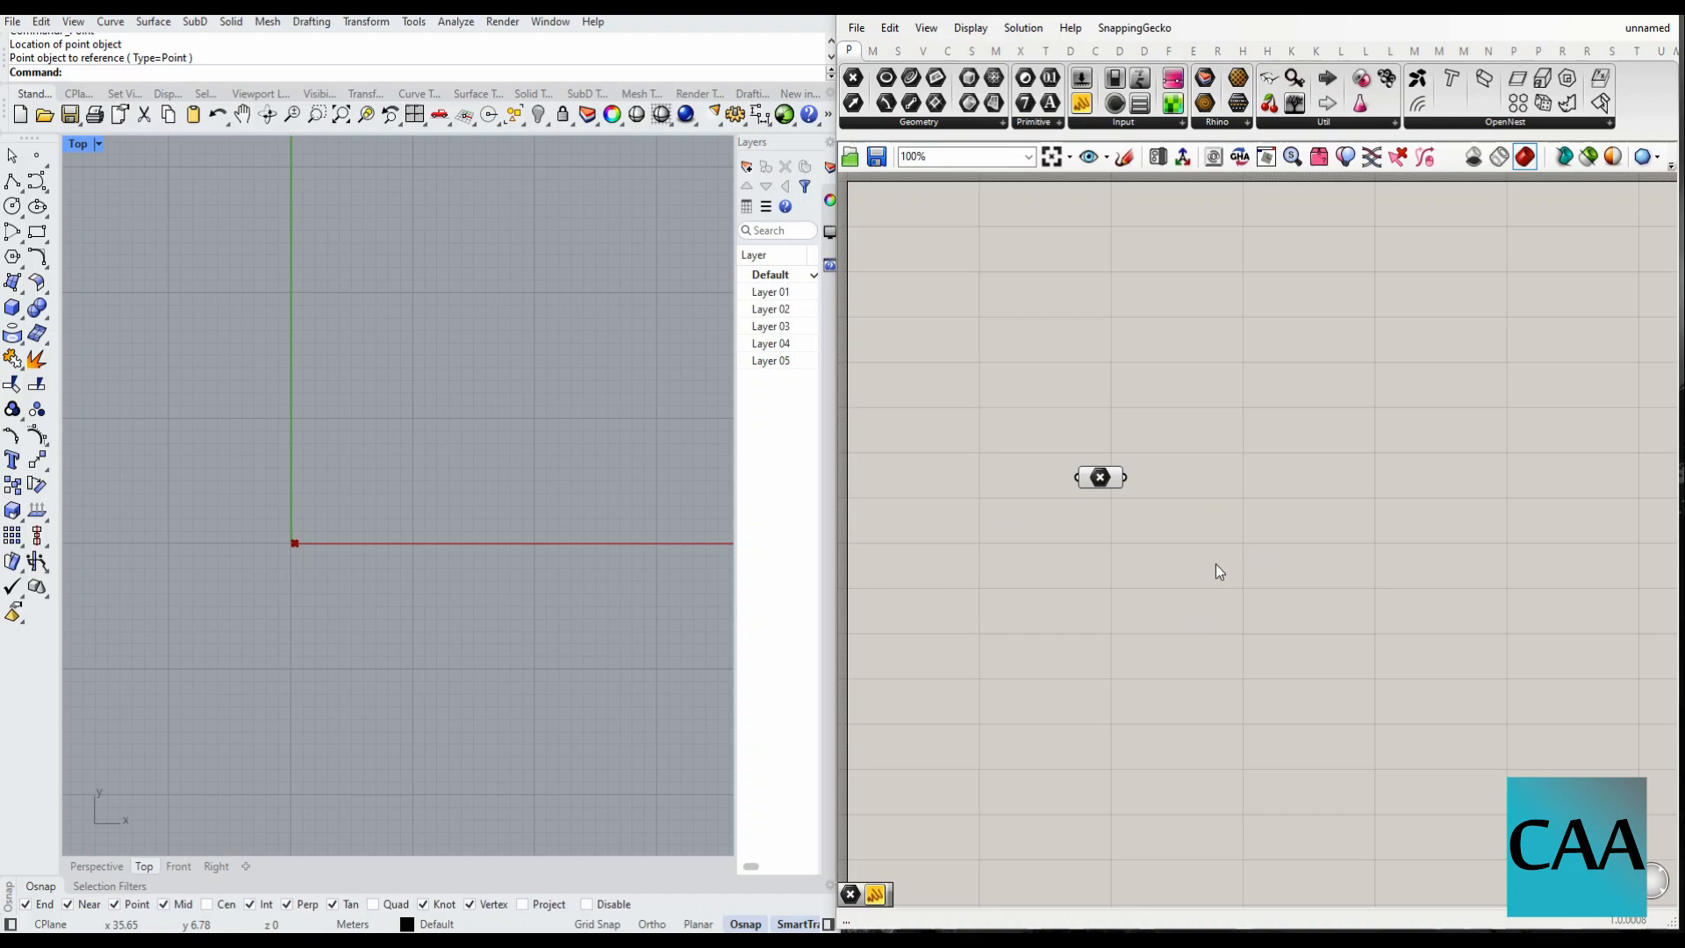
- Add a Move component, connect the Point component to its Geometry input, and place it farther from the Point component
{"action": "double_click", "coordinate": [1292, 590]}
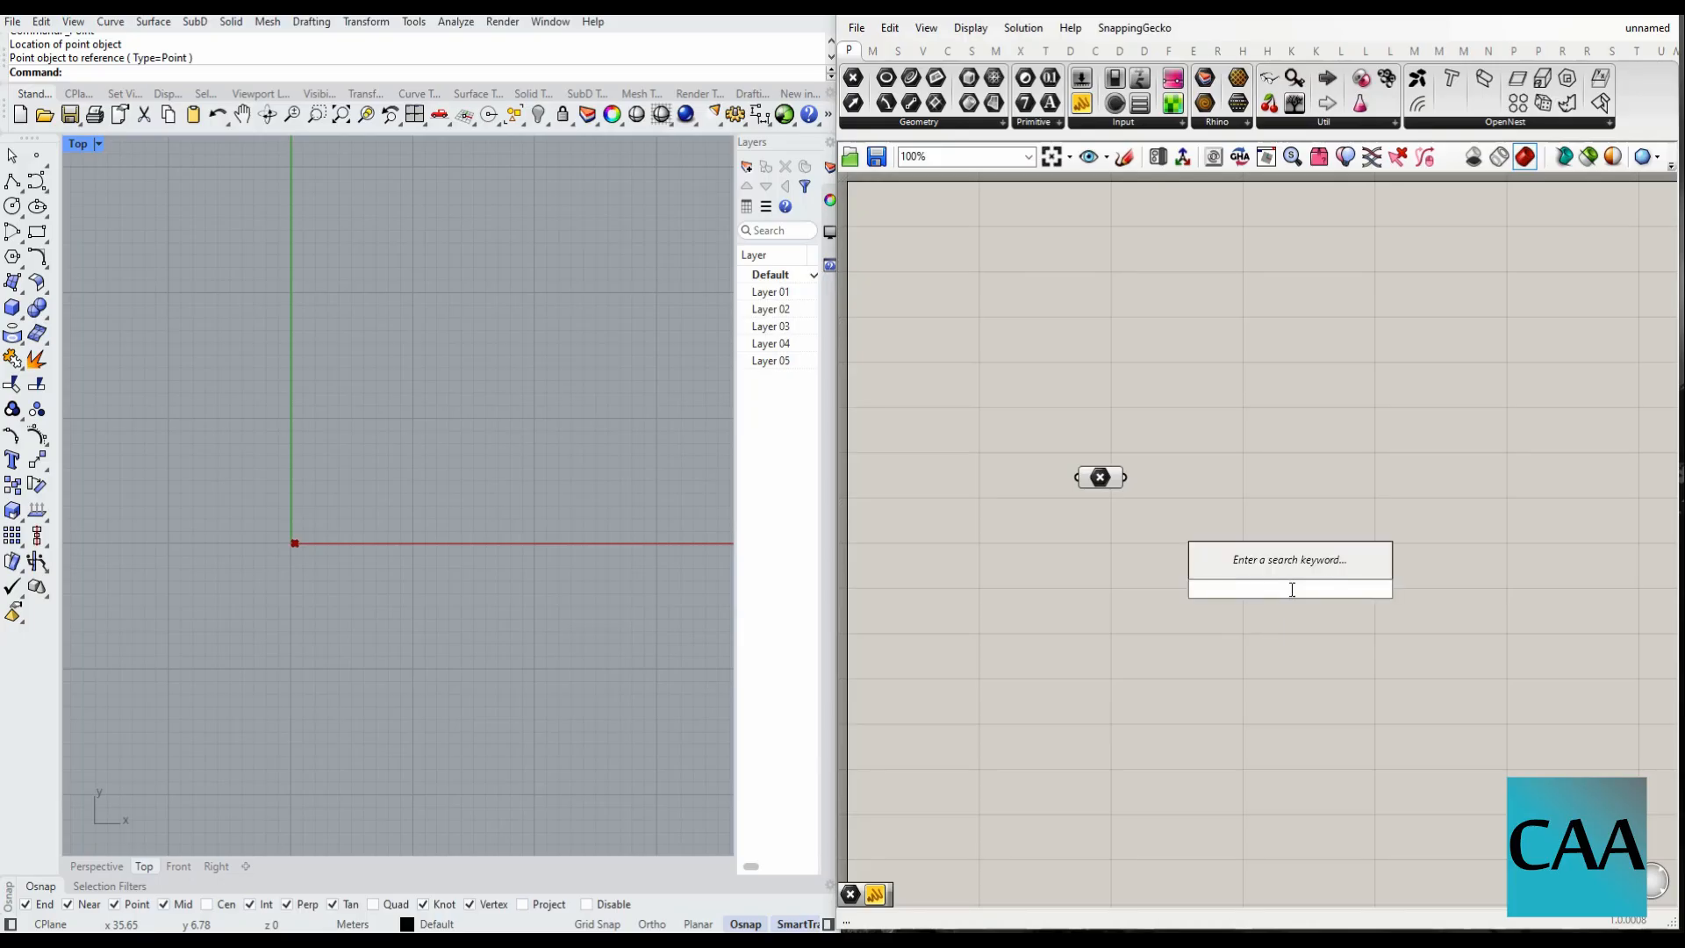
{"action": "type", "text": "mo"}
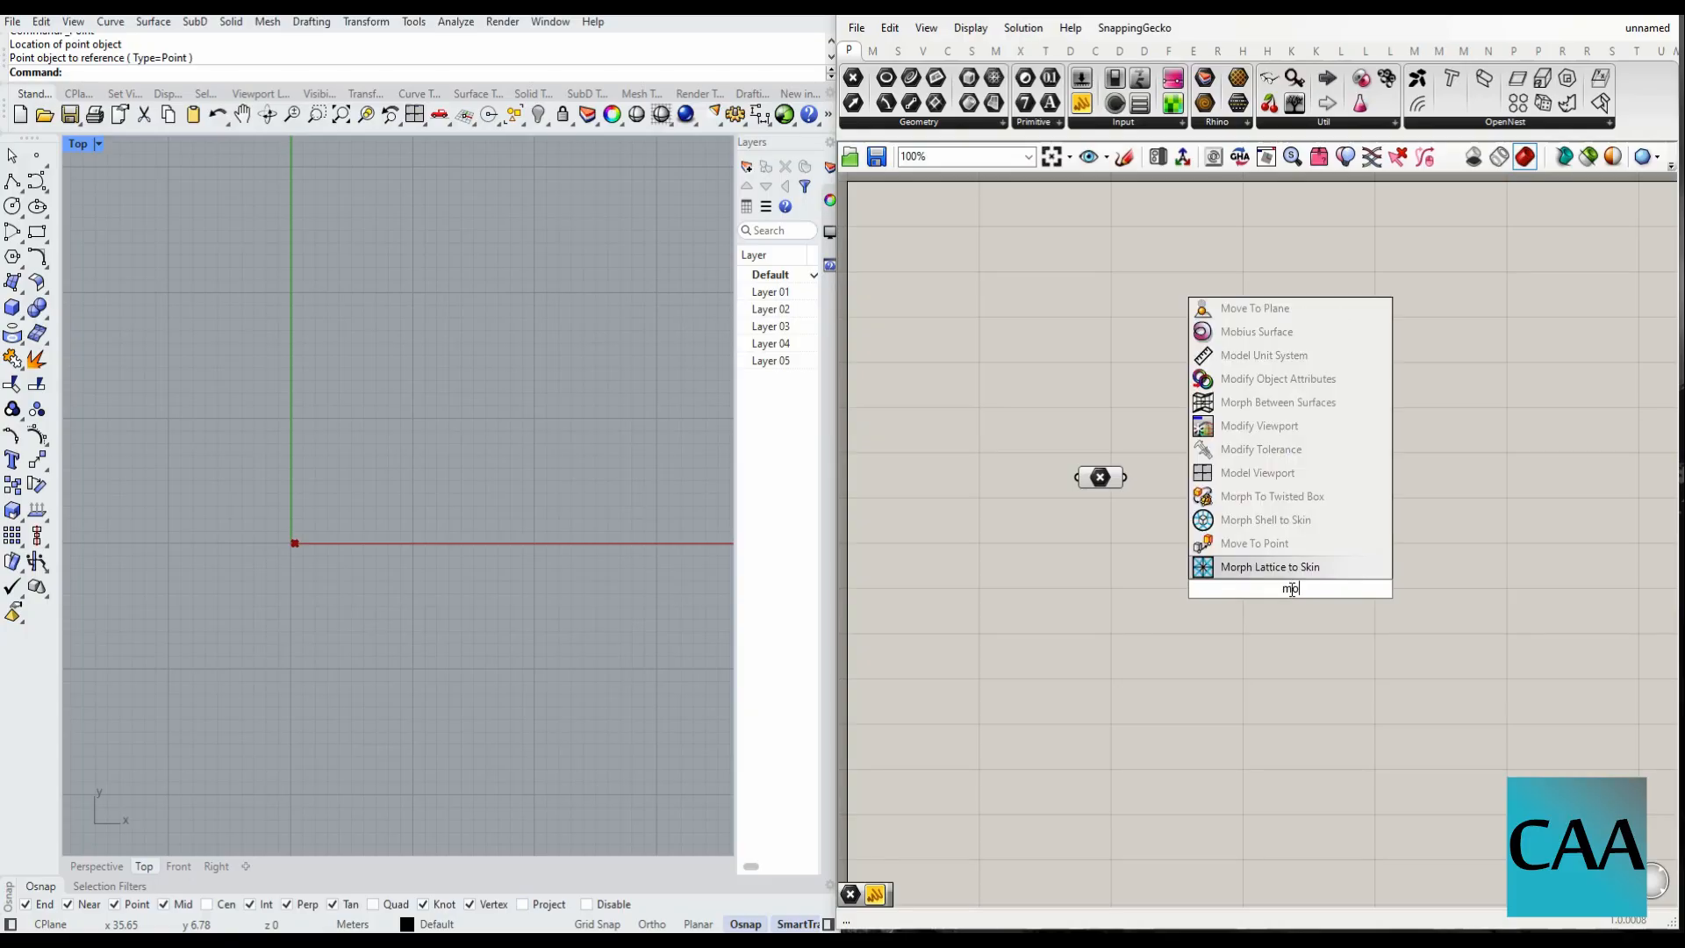
{"action": "type", "text": "ve"}
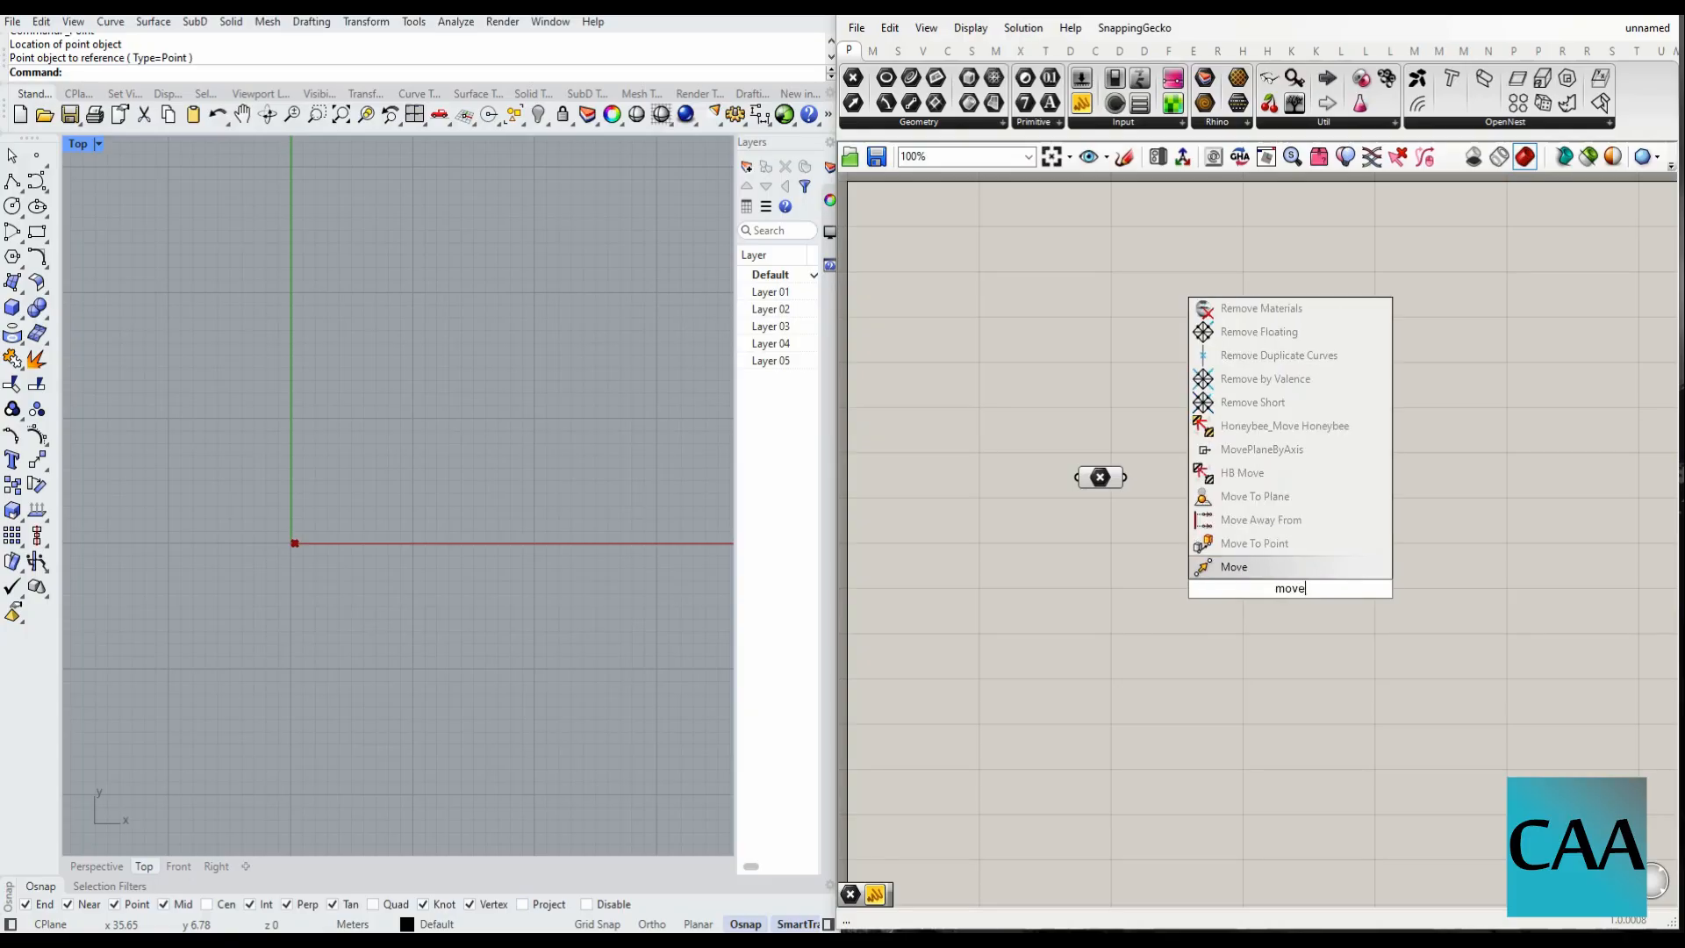
{"action": "left_click", "coordinate": [1299, 566]}
{"action": "scroll", "coordinate": [1220, 492], "scroll_direction": "up", "scroll_amount": 3}
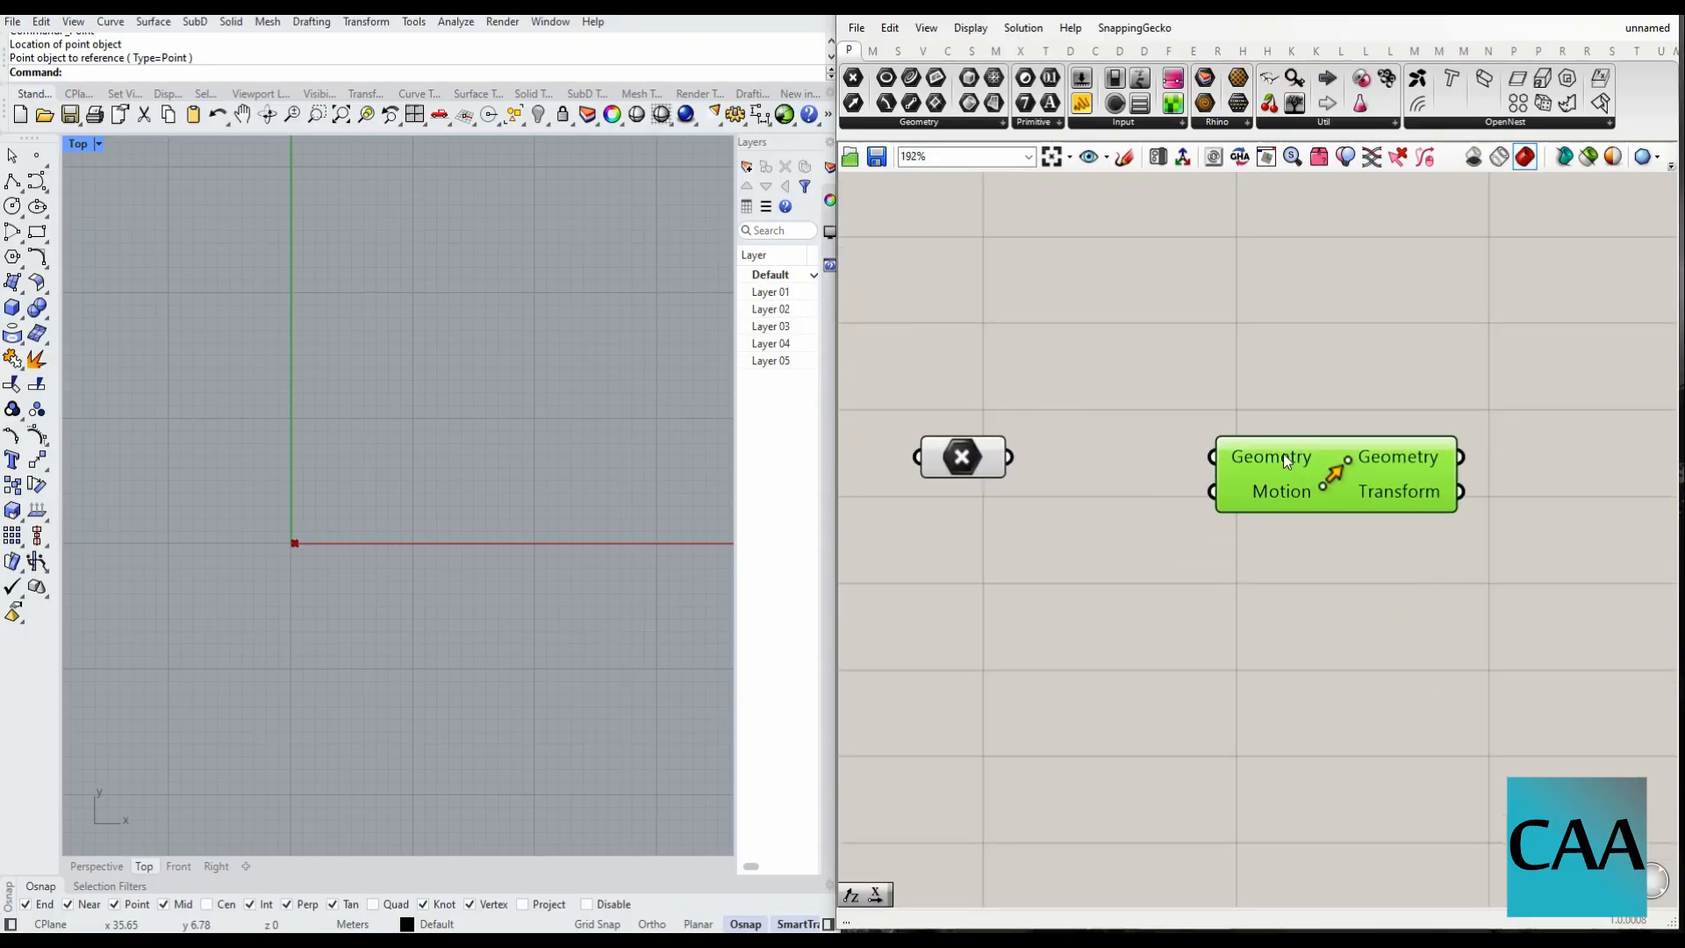
{"action": "left_click_drag", "start_coordinate": [1010, 456], "coordinate": [1214, 457]}
{"action": "left_click_drag", "start_coordinate": [1338, 482], "coordinate": [1559, 486]}
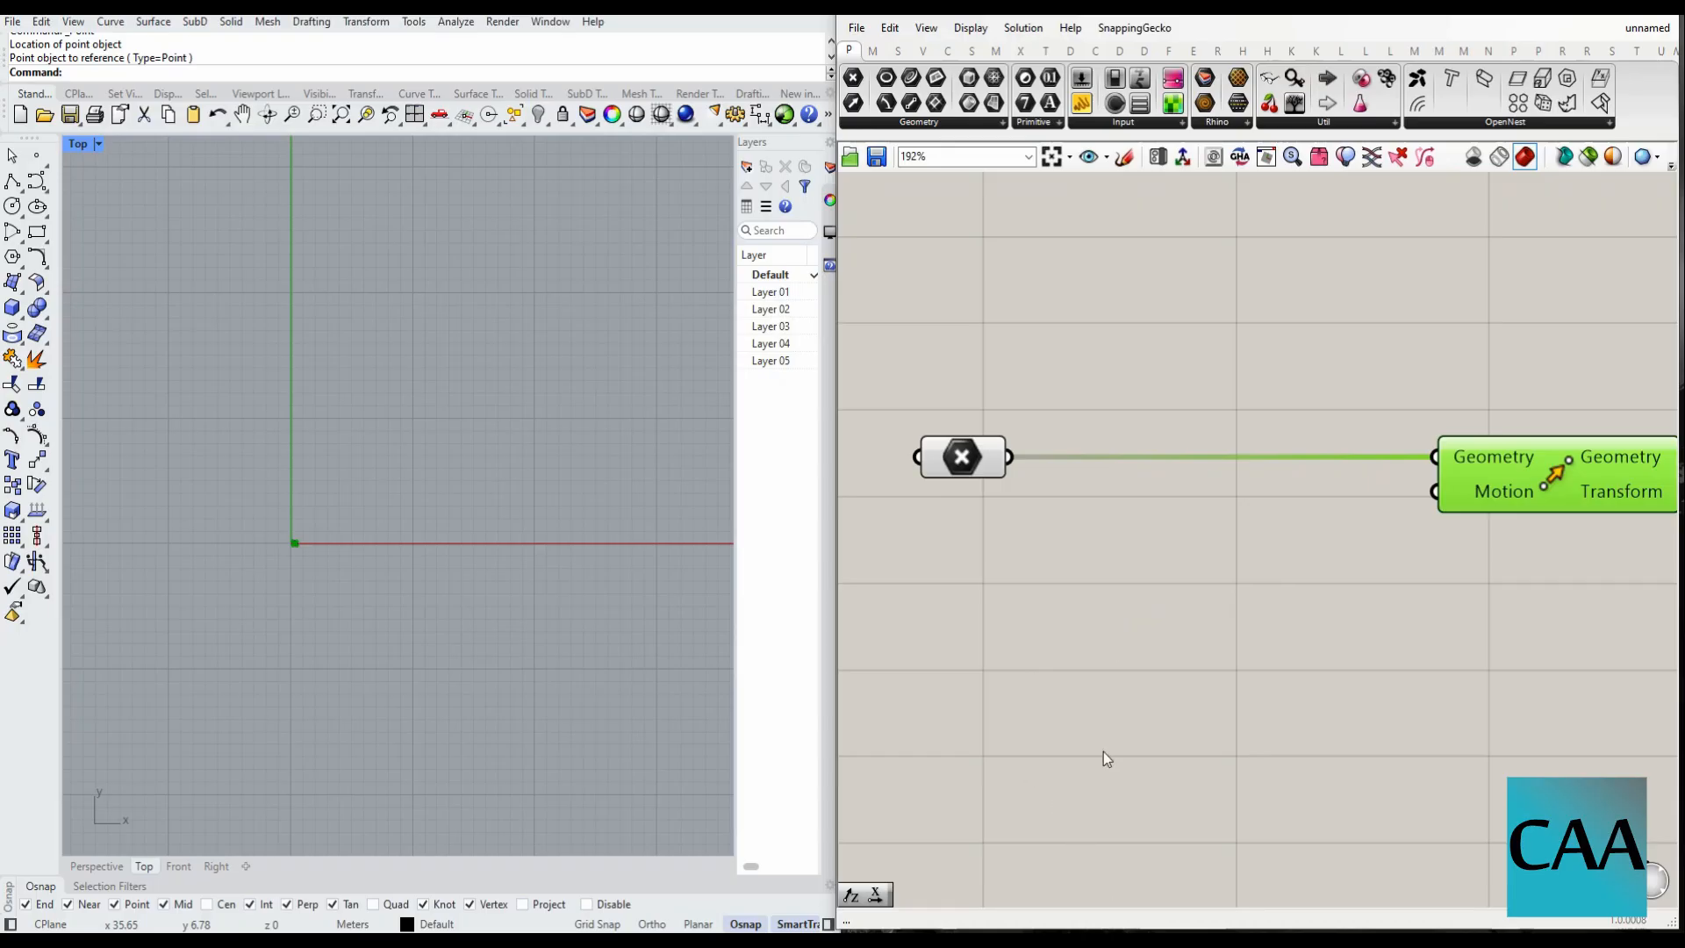
- Add a Unit X vector component and connect its Unit vector output to the Move component's Motion input
{"action": "double_click", "coordinate": [1120, 644]}
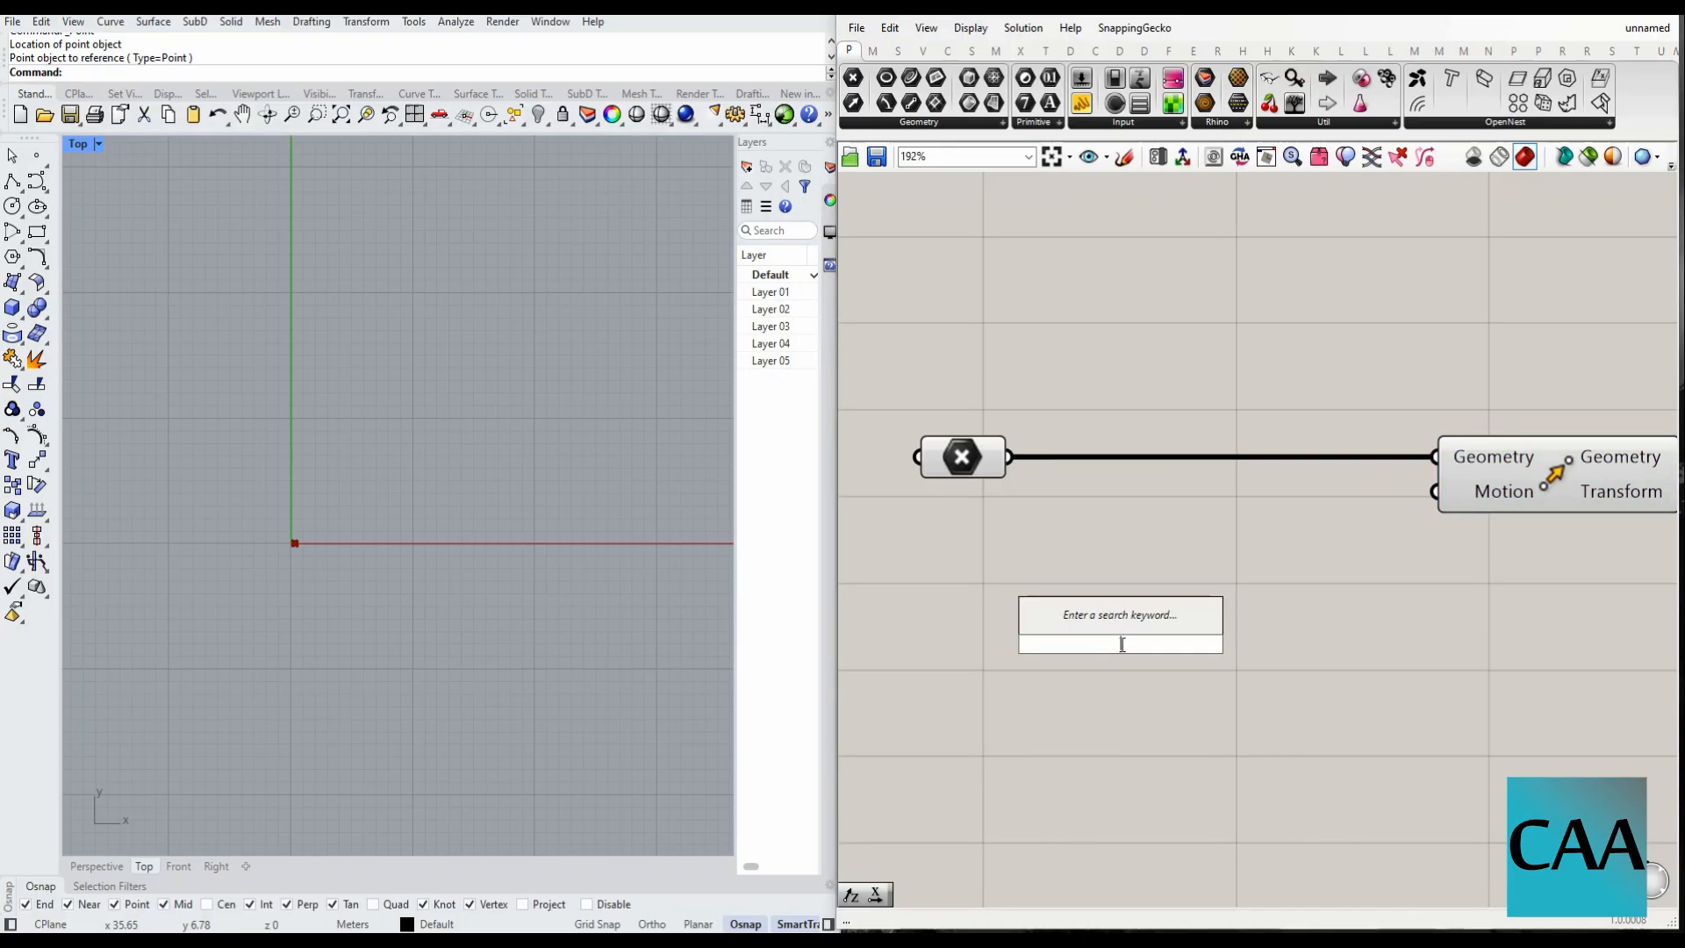
{"action": "type", "text": "unit x"}
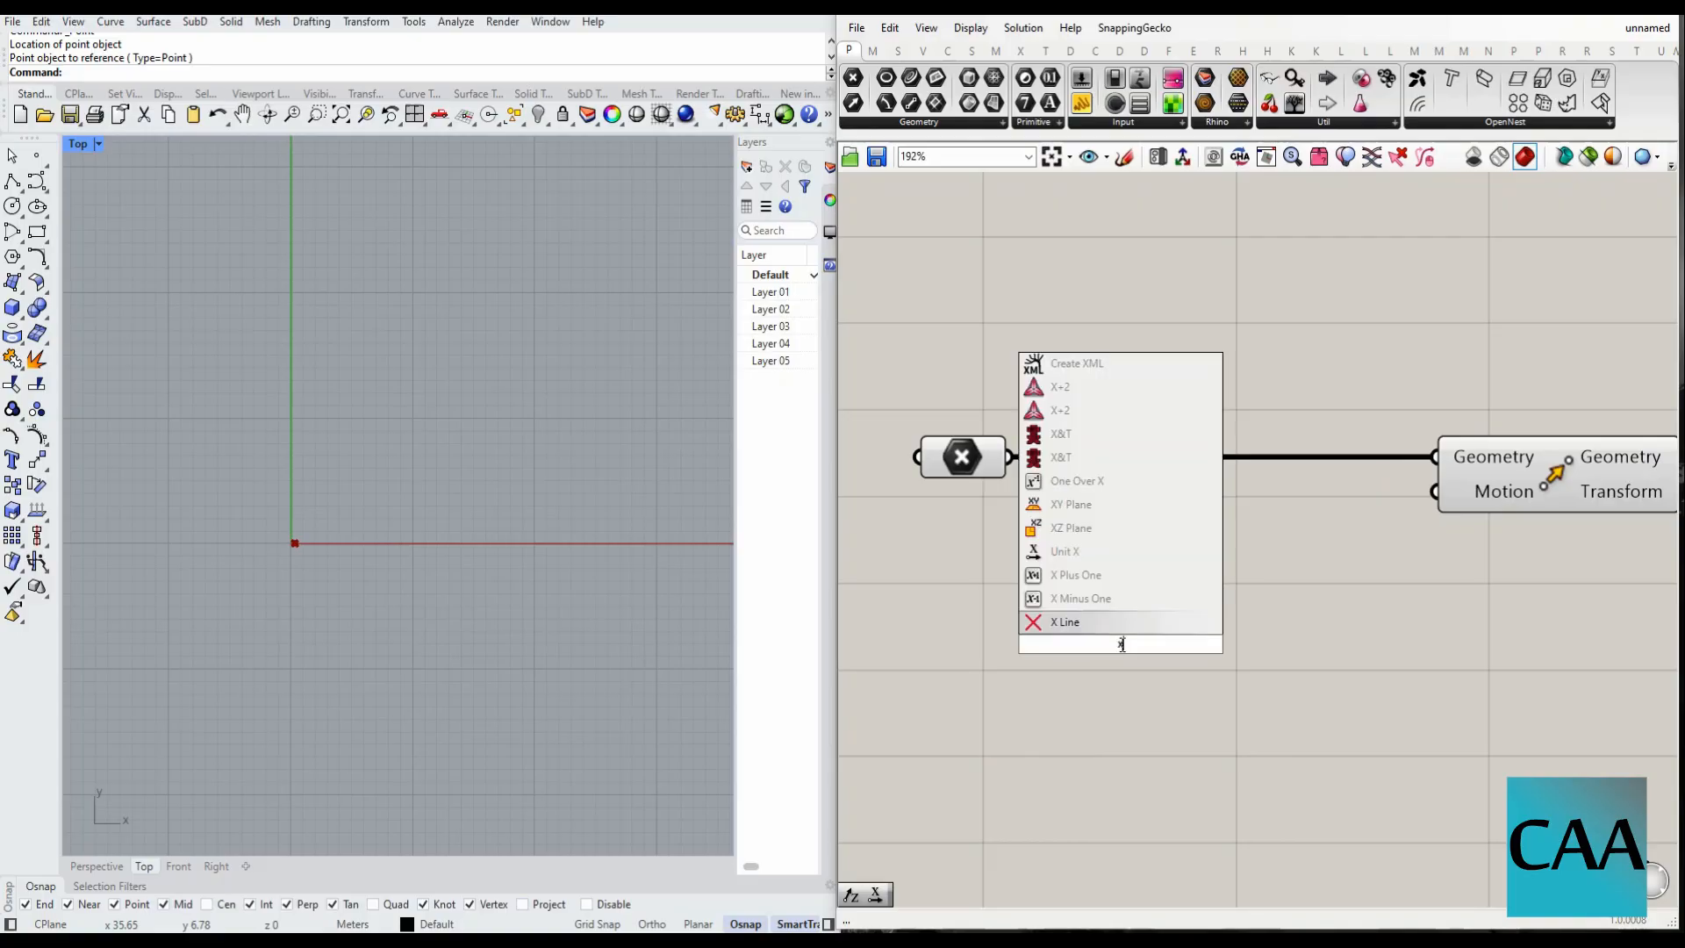
{"action": "left_click", "coordinate": [1121, 545]}
{"action": "left_click_drag", "start_coordinate": [1140, 652], "coordinate": [1242, 612]}
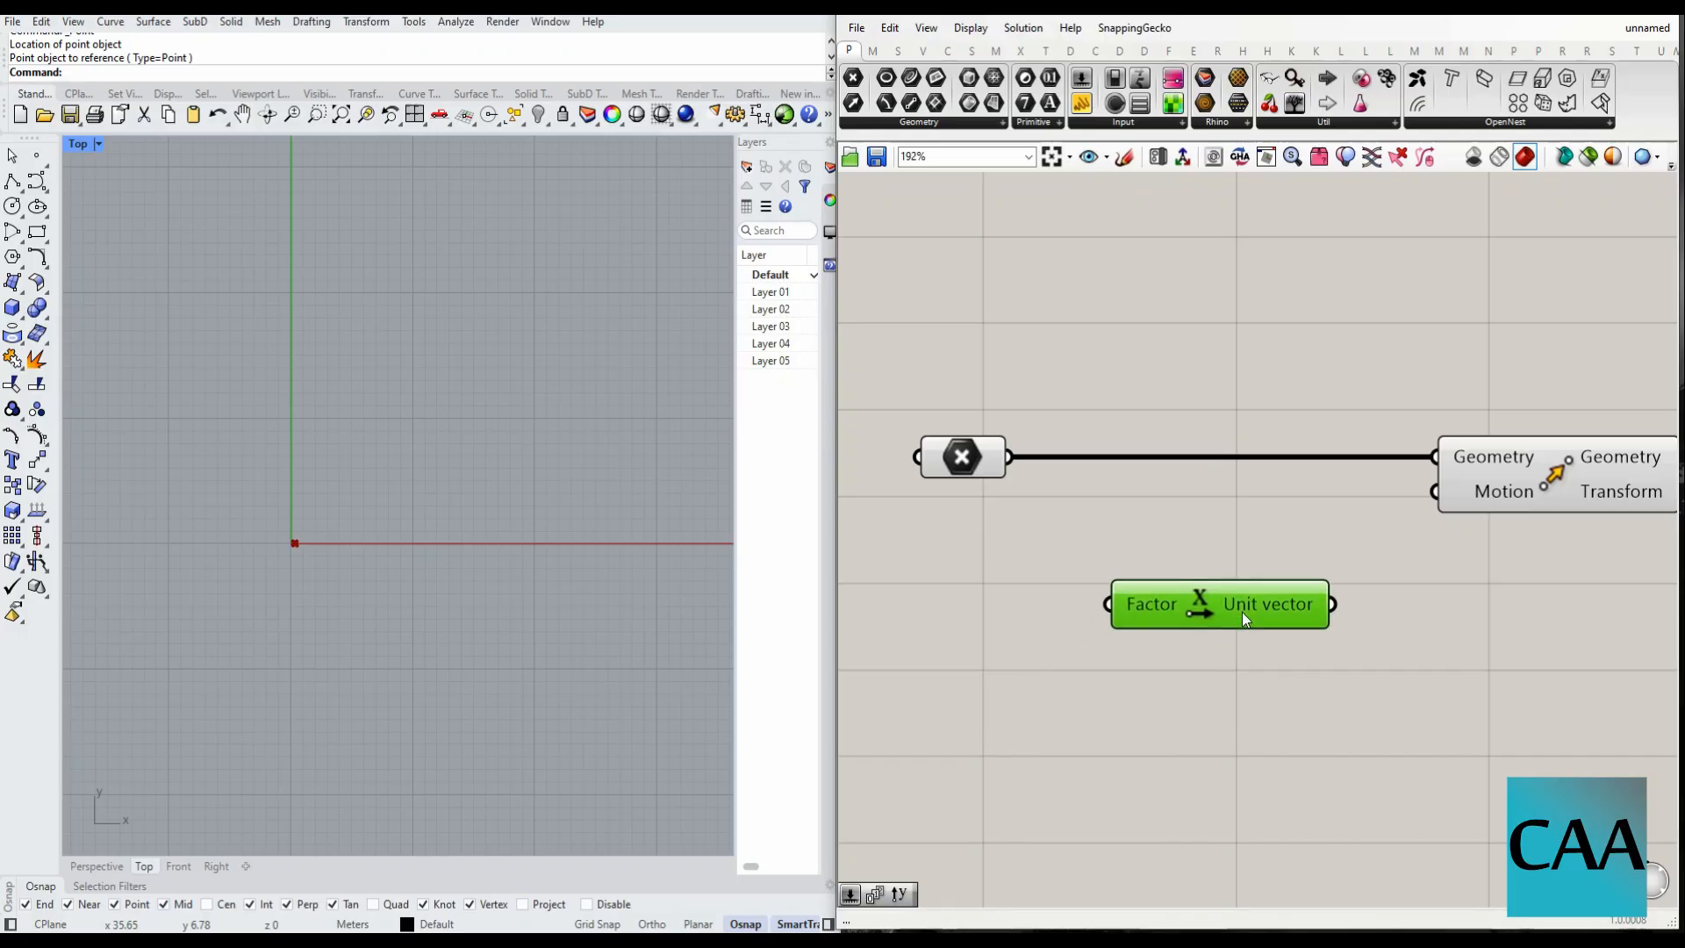
{"action": "scroll", "coordinate": [1229, 615], "scroll_direction": "down", "scroll_amount": 1}
{"action": "left_click_drag", "start_coordinate": [1436, 518], "coordinate": [1599, 518]}
{"action": "left_click_drag", "start_coordinate": [1213, 621], "coordinate": [1504, 514]}
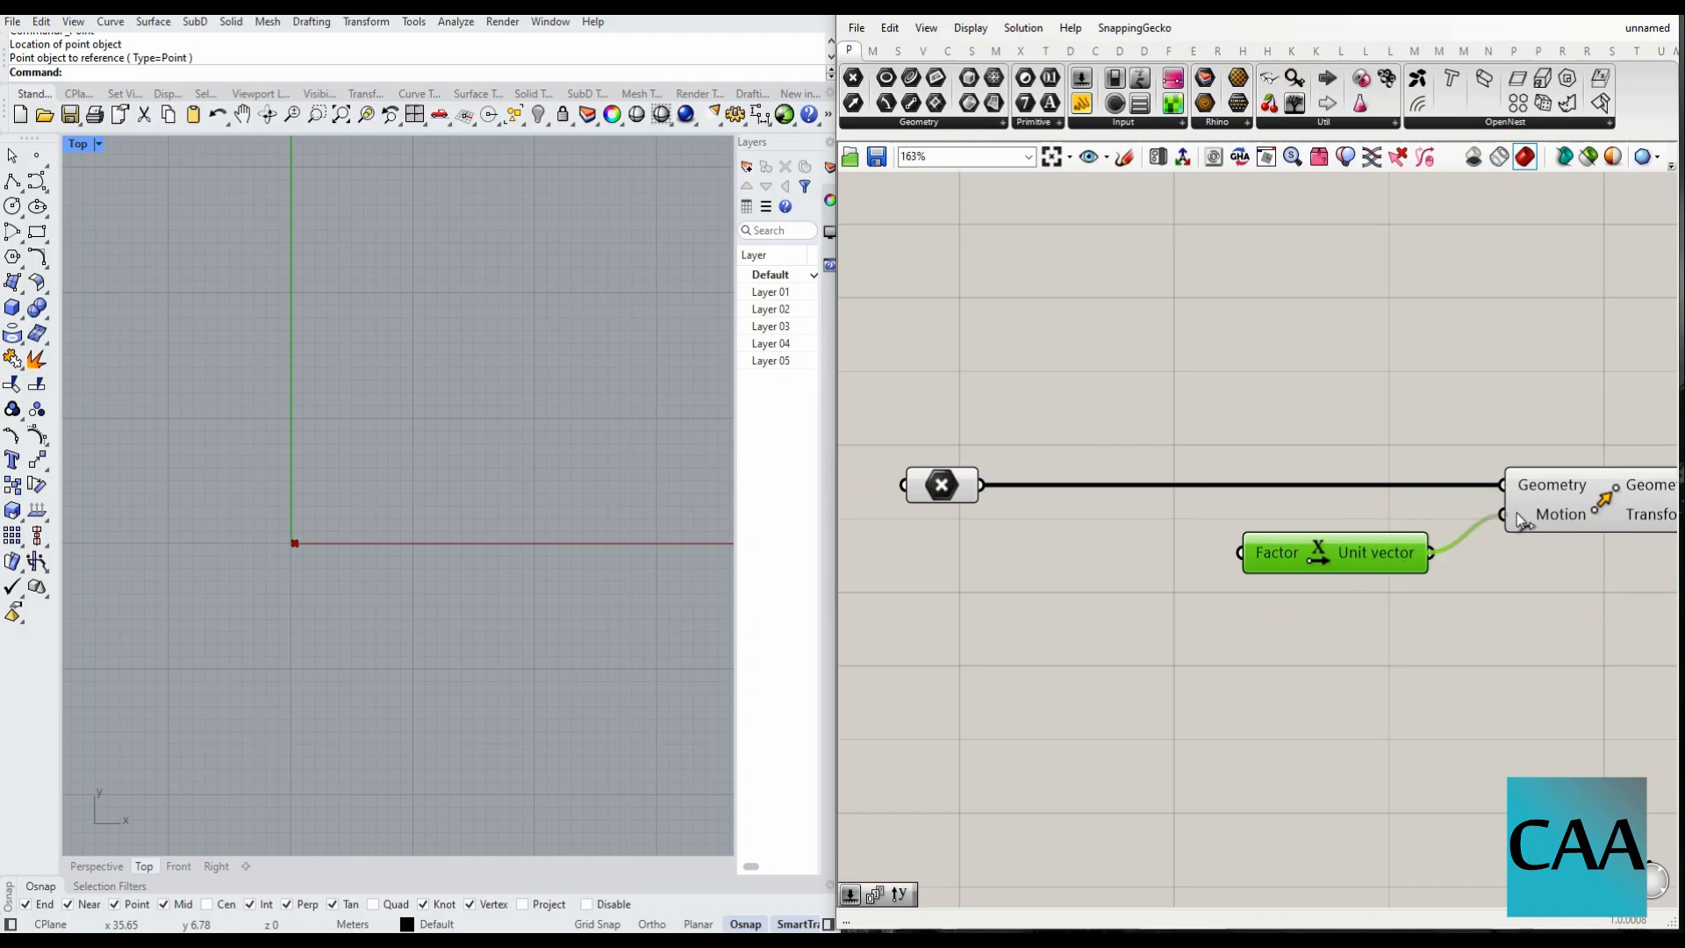
- Move the Move and Unit X components farther from the Point component, keeping Unit X right beside the Motion input
{"action": "scroll", "coordinate": [1303, 523], "scroll_direction": "up", "scroll_amount": 1}
{"action": "scroll", "coordinate": [1228, 544], "scroll_direction": "down", "scroll_amount": 3}
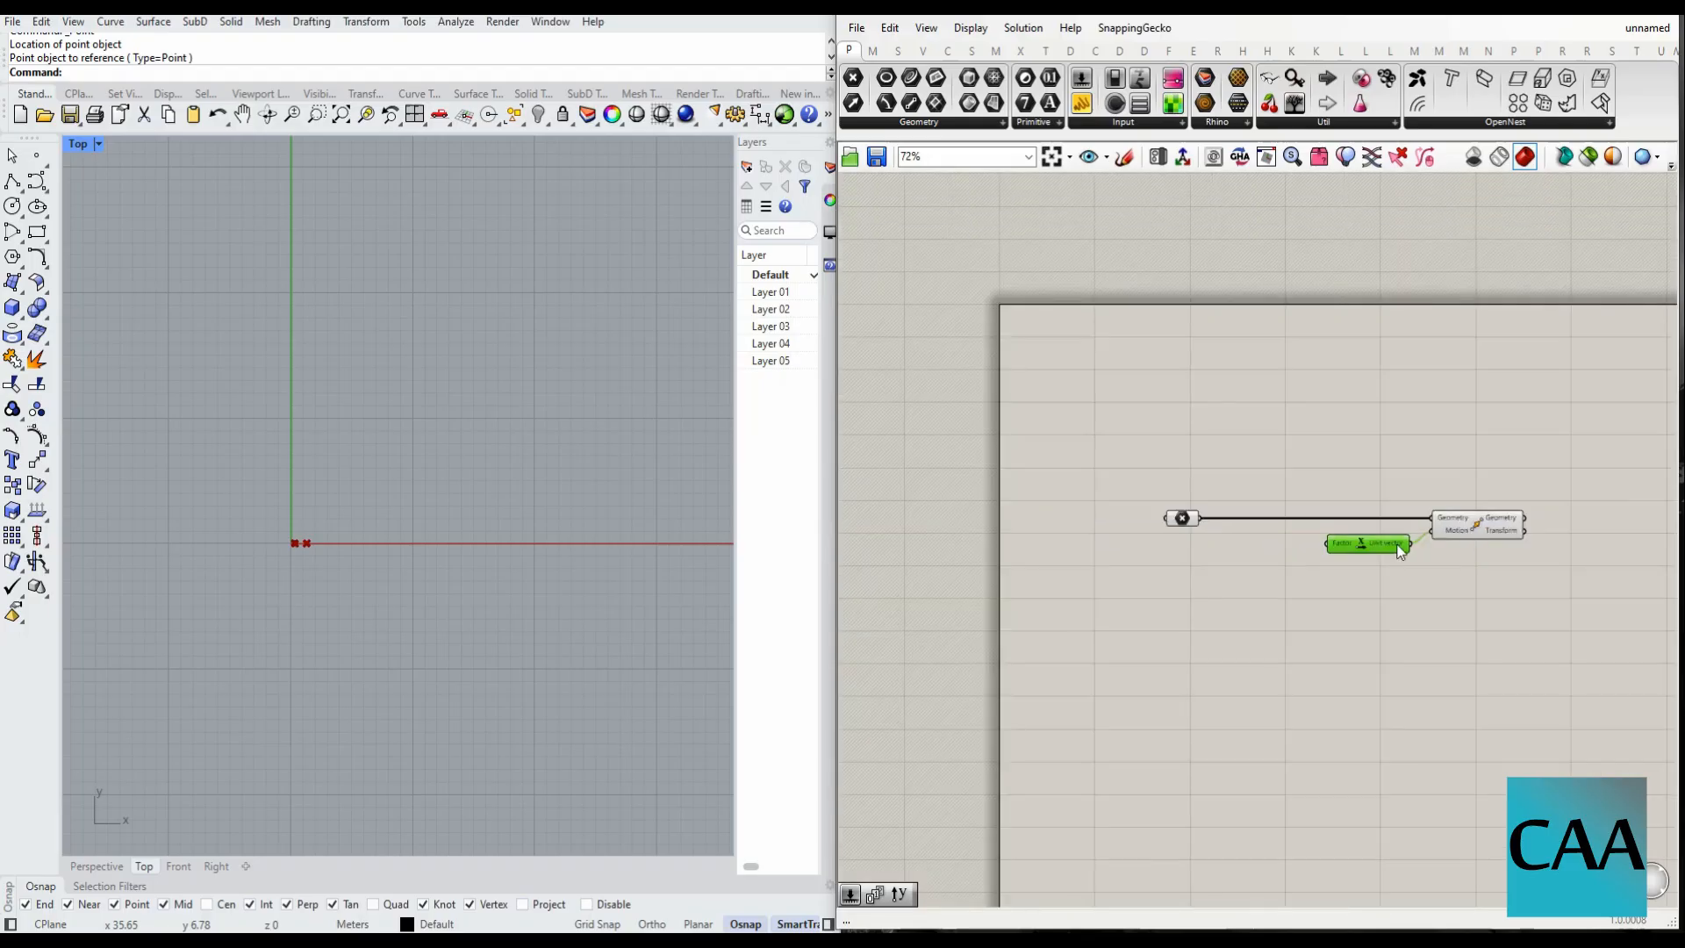
{"action": "scroll", "coordinate": [1408, 545], "scroll_direction": "down", "scroll_amount": 4}
{"action": "scroll", "coordinate": [1450, 541], "scroll_direction": "up", "scroll_amount": 3}
{"action": "left_click_drag", "start_coordinate": [1246, 512], "coordinate": [1431, 512]}
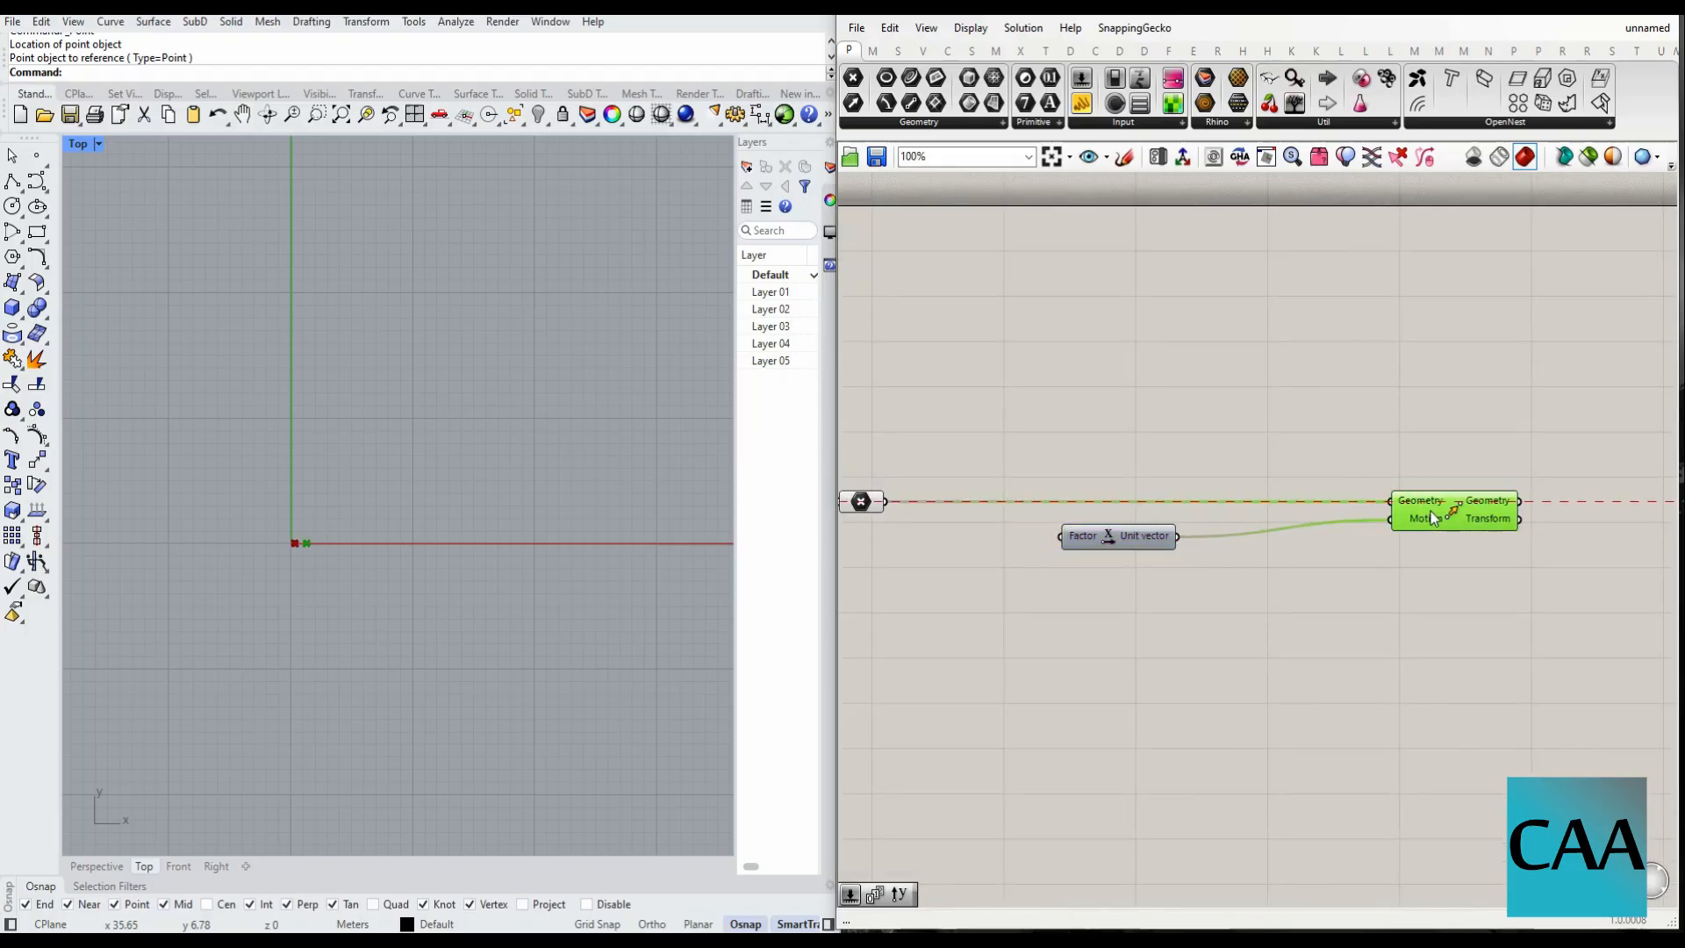
{"action": "left_click_drag", "start_coordinate": [1111, 543], "coordinate": [1309, 525]}
{"action": "scroll", "coordinate": [1074, 572], "scroll_direction": "up", "scroll_amount": 1}
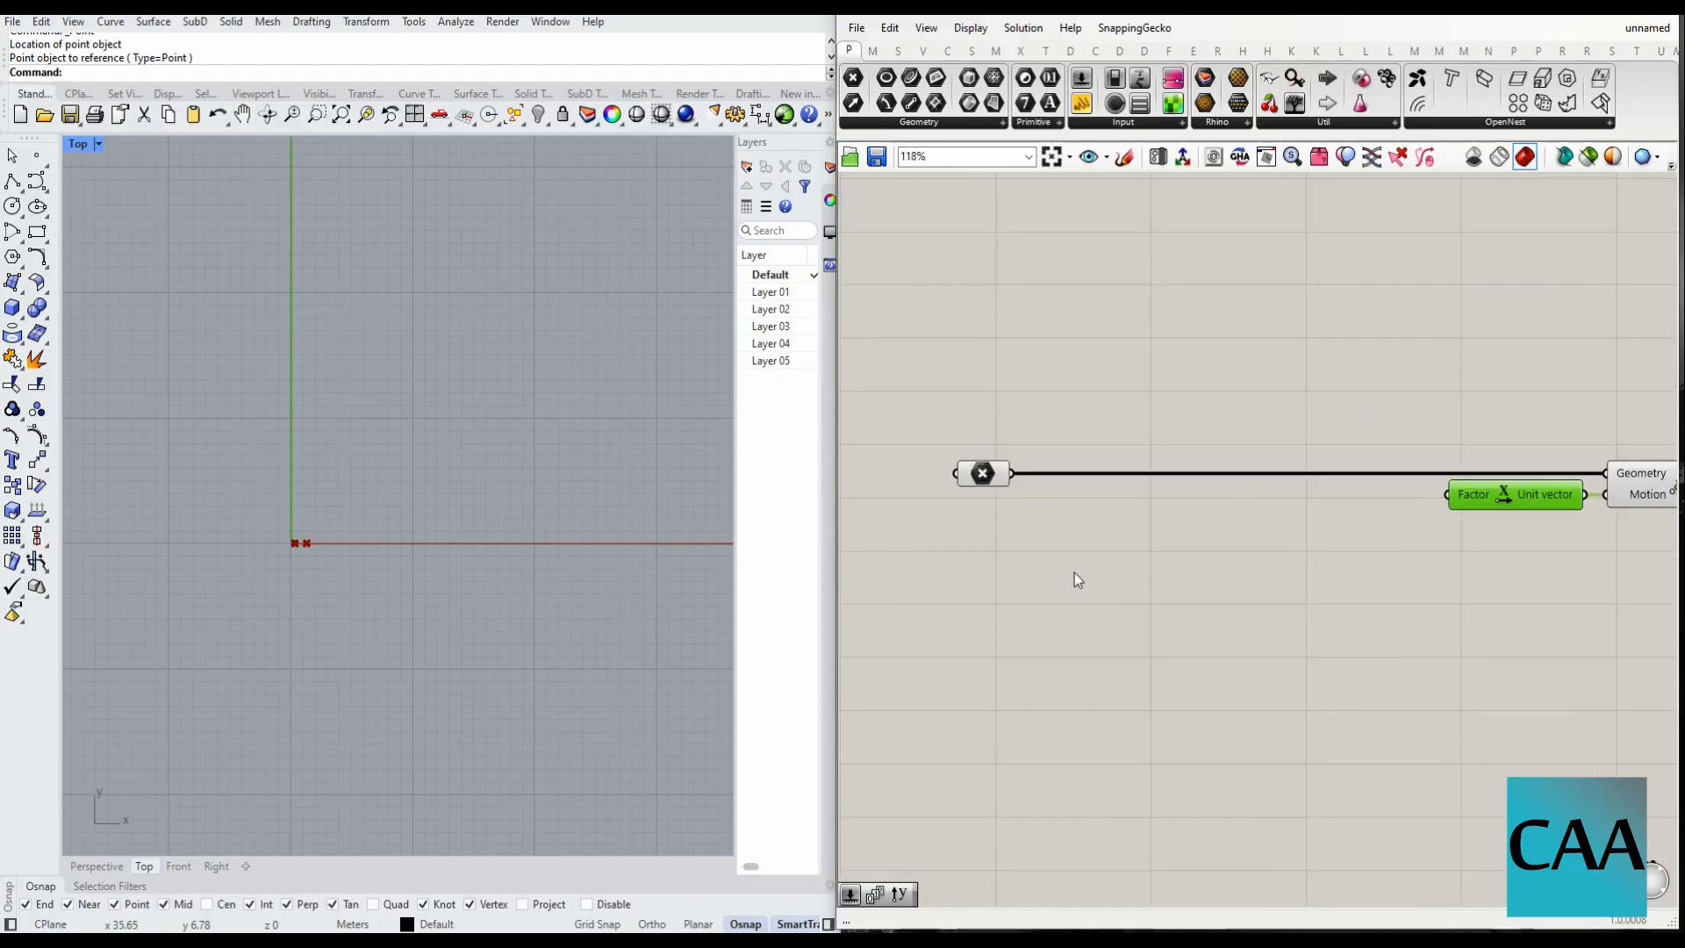
{"action": "scroll", "coordinate": [1207, 540], "scroll_direction": "down", "scroll_amount": 2}
{"action": "scroll", "coordinate": [1317, 505], "scroll_direction": "up", "scroll_amount": 1}
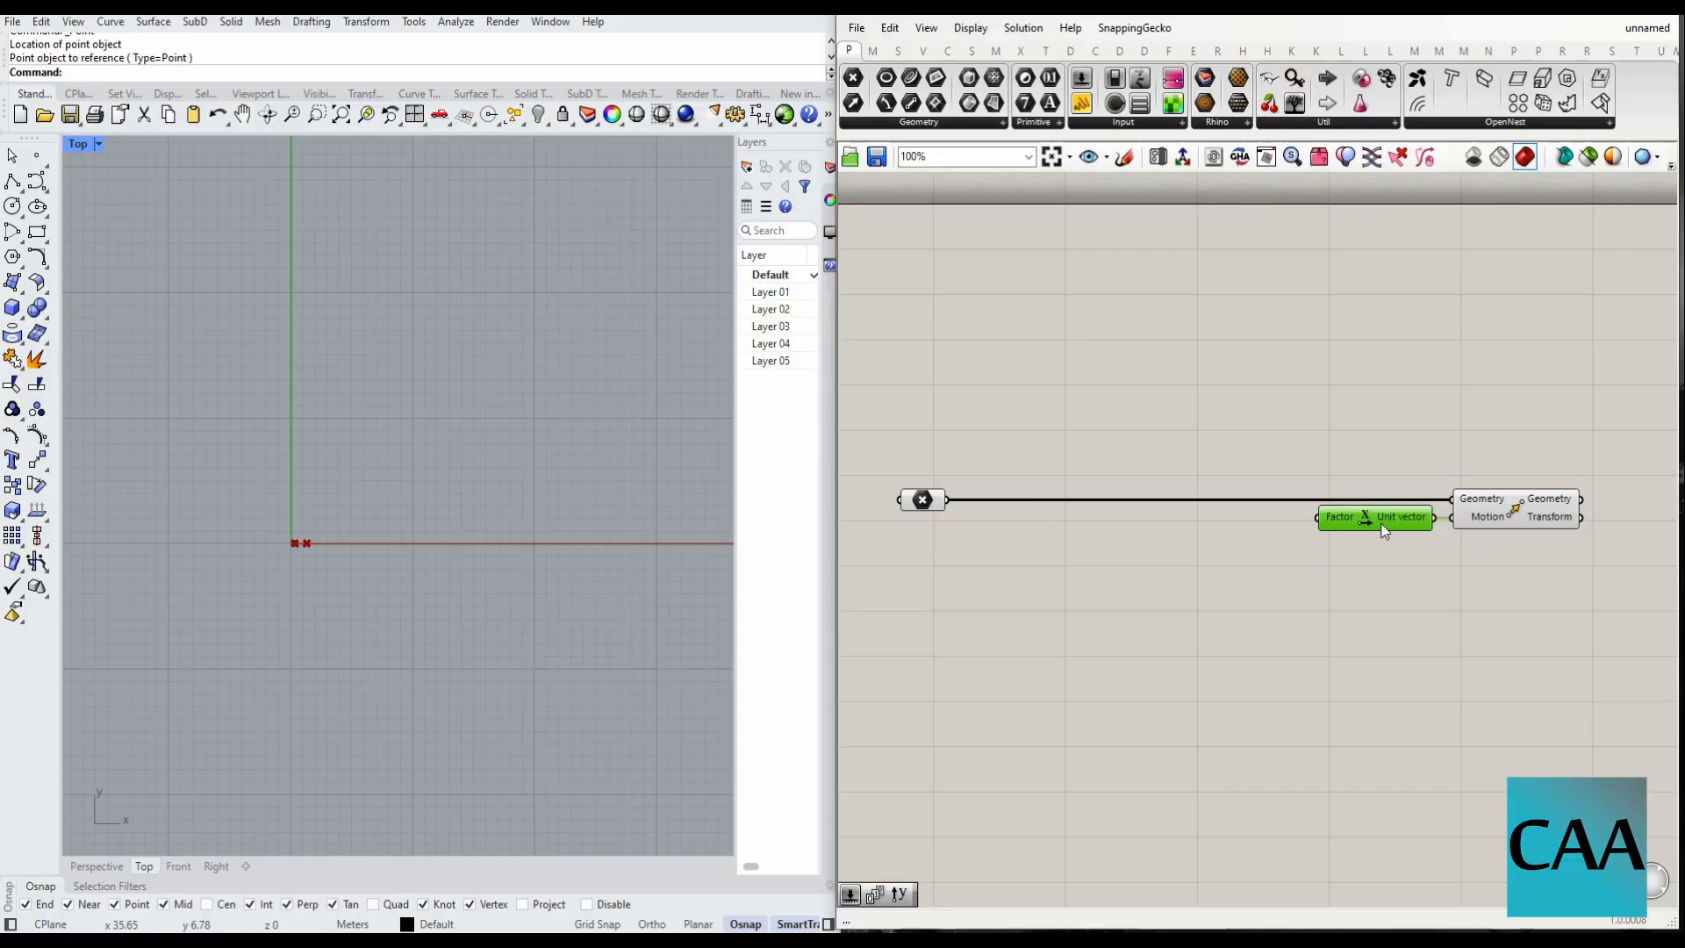
- Add a Series component below the point wire and connect its Series output to the Unit X Factor input
{"action": "double_click", "coordinate": [1099, 606]}
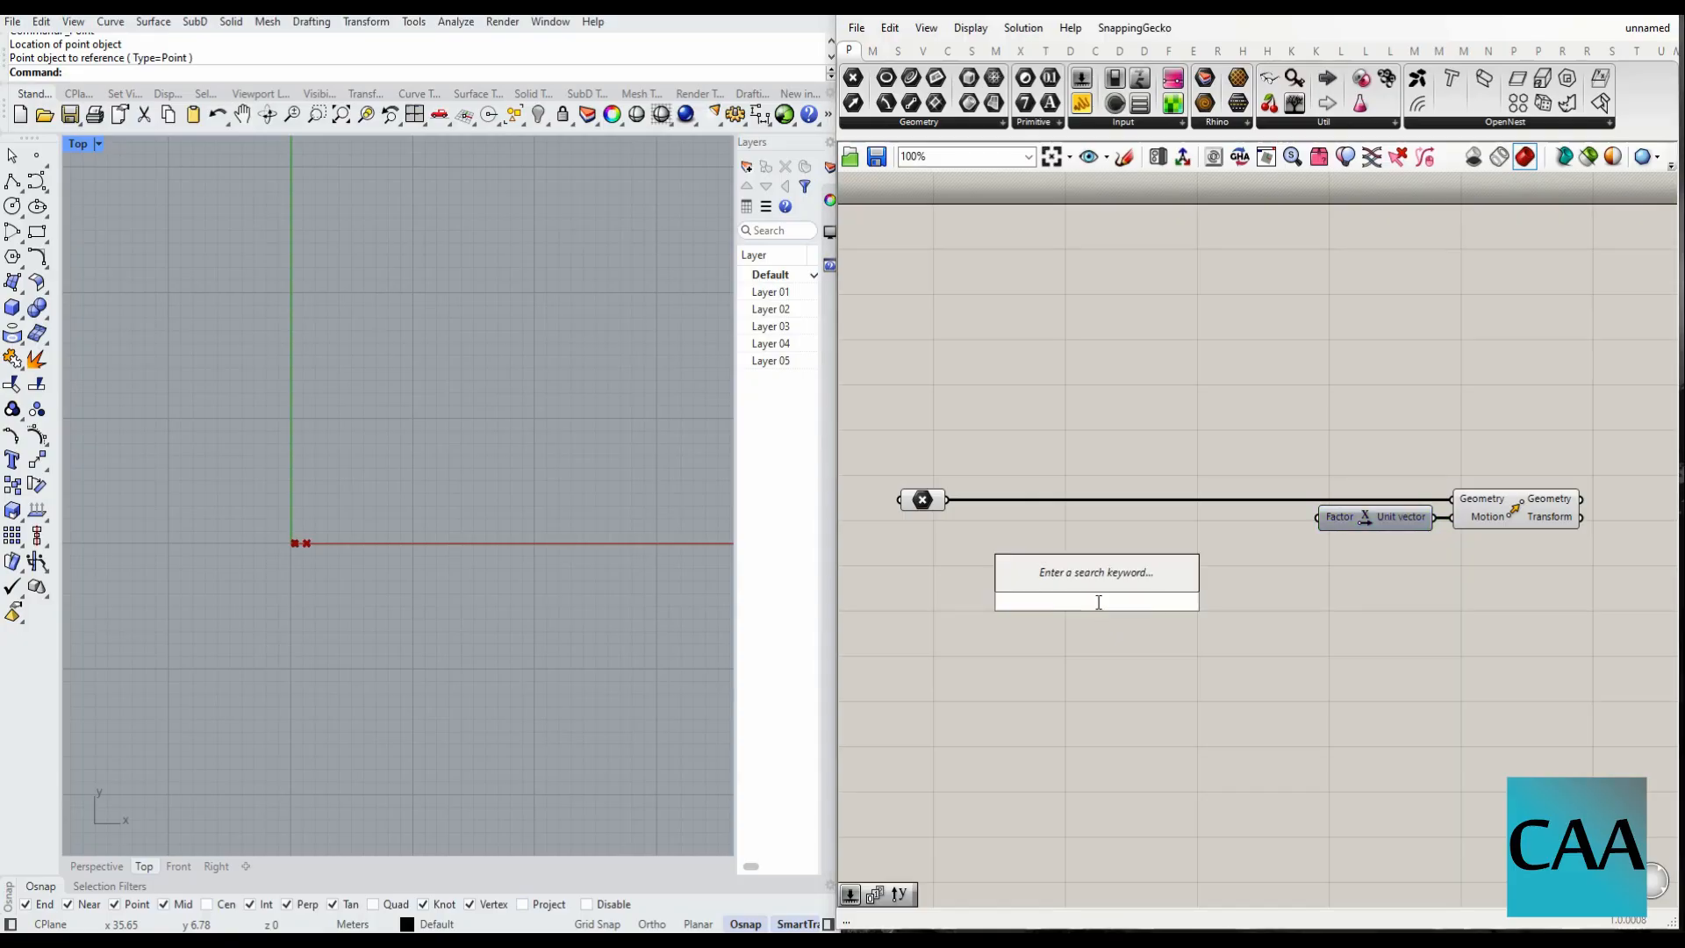
{"action": "type", "text": "series"}
{"action": "key", "text": "Return"}
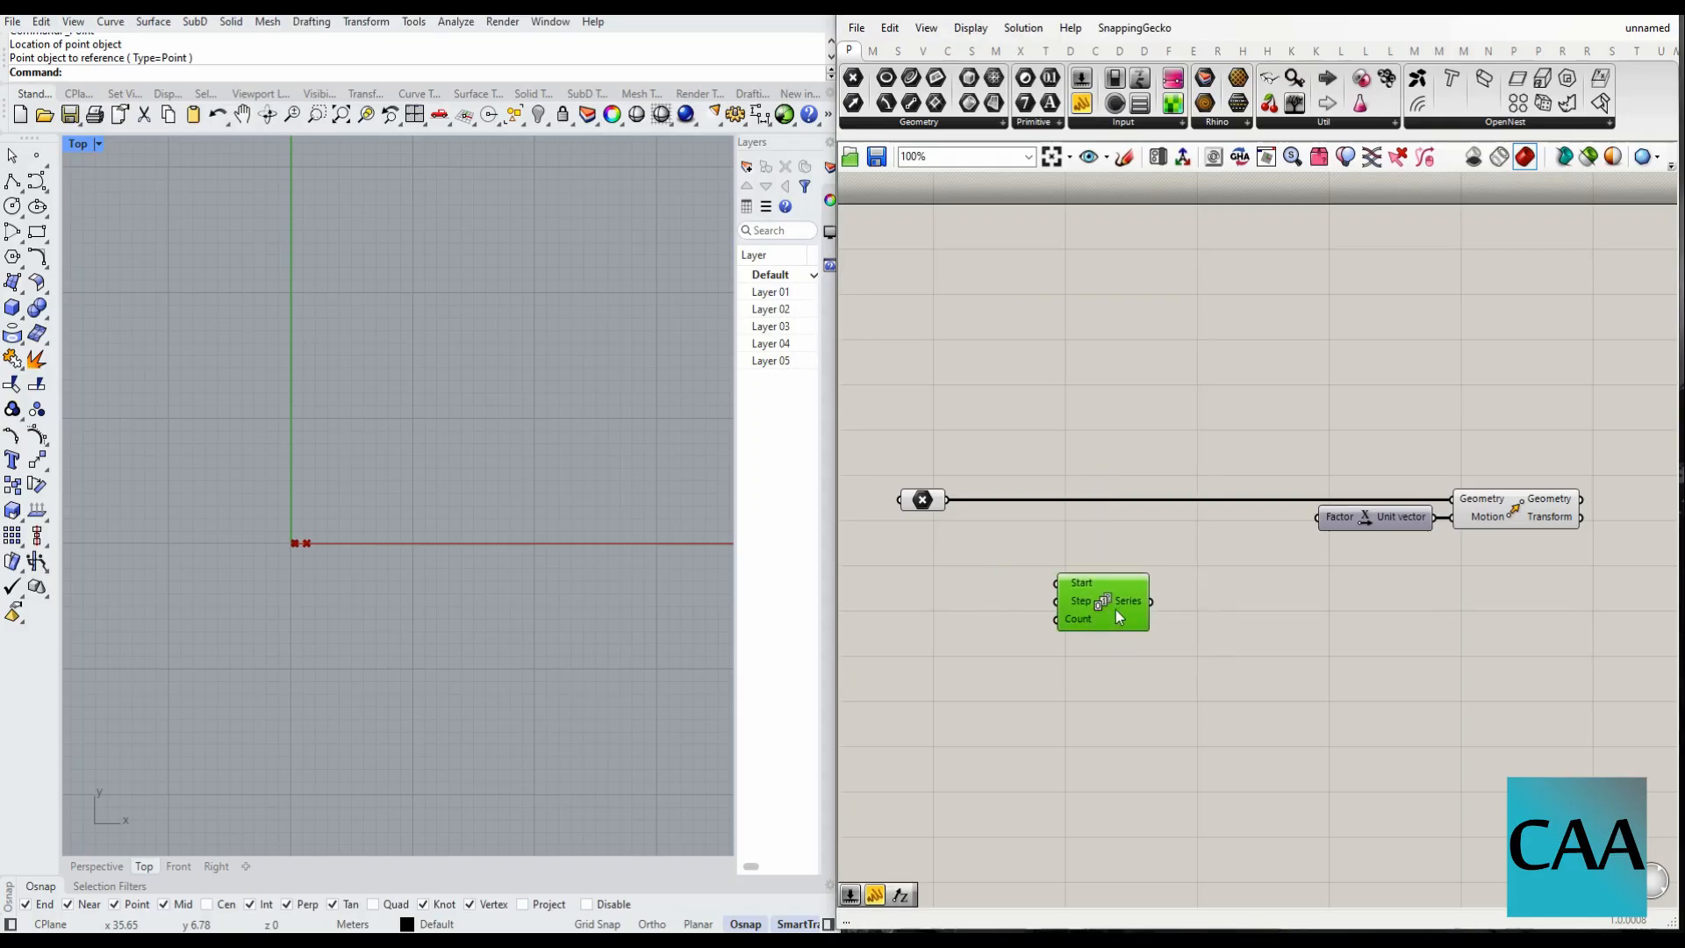
{"action": "left_click_drag", "start_coordinate": [1117, 613], "coordinate": [1225, 552]}
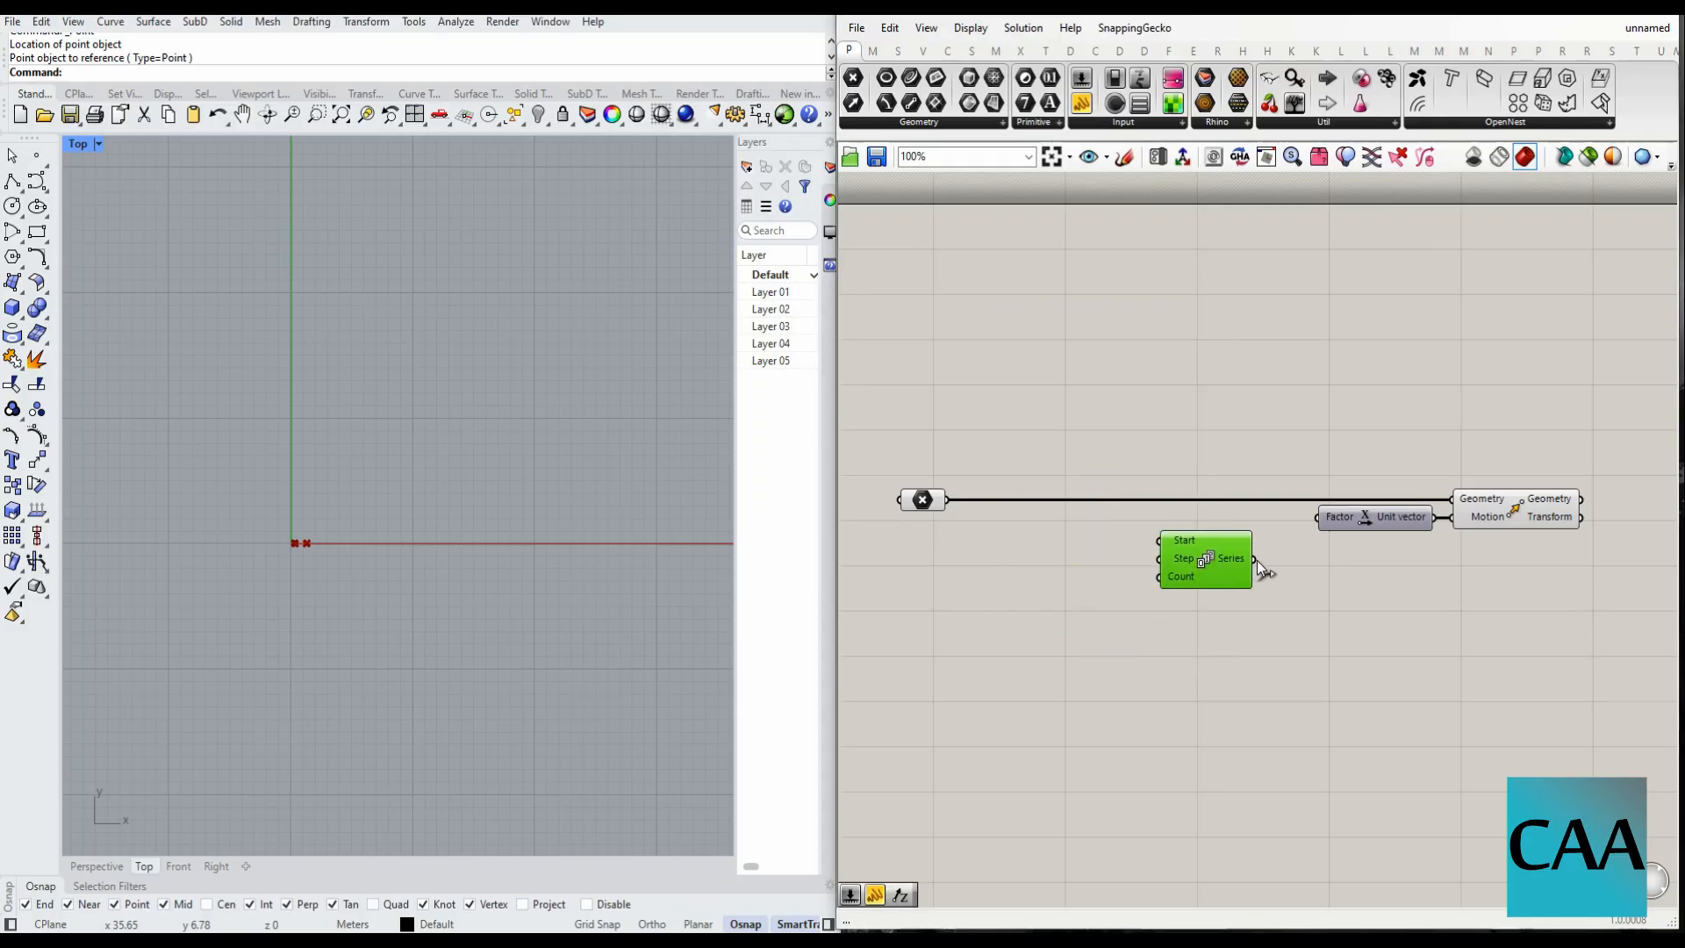
{"action": "left_click_drag", "start_coordinate": [1256, 563], "coordinate": [1333, 520]}
{"action": "scroll", "coordinate": [1141, 541], "scroll_direction": "up", "scroll_amount": 1}
{"action": "scroll", "coordinate": [1140, 540], "scroll_direction": "up", "scroll_amount": 1}
{"action": "left_click_drag", "start_coordinate": [1271, 575], "coordinate": [1314, 587]}
{"action": "mouse_move", "coordinate": [1320, 558]}
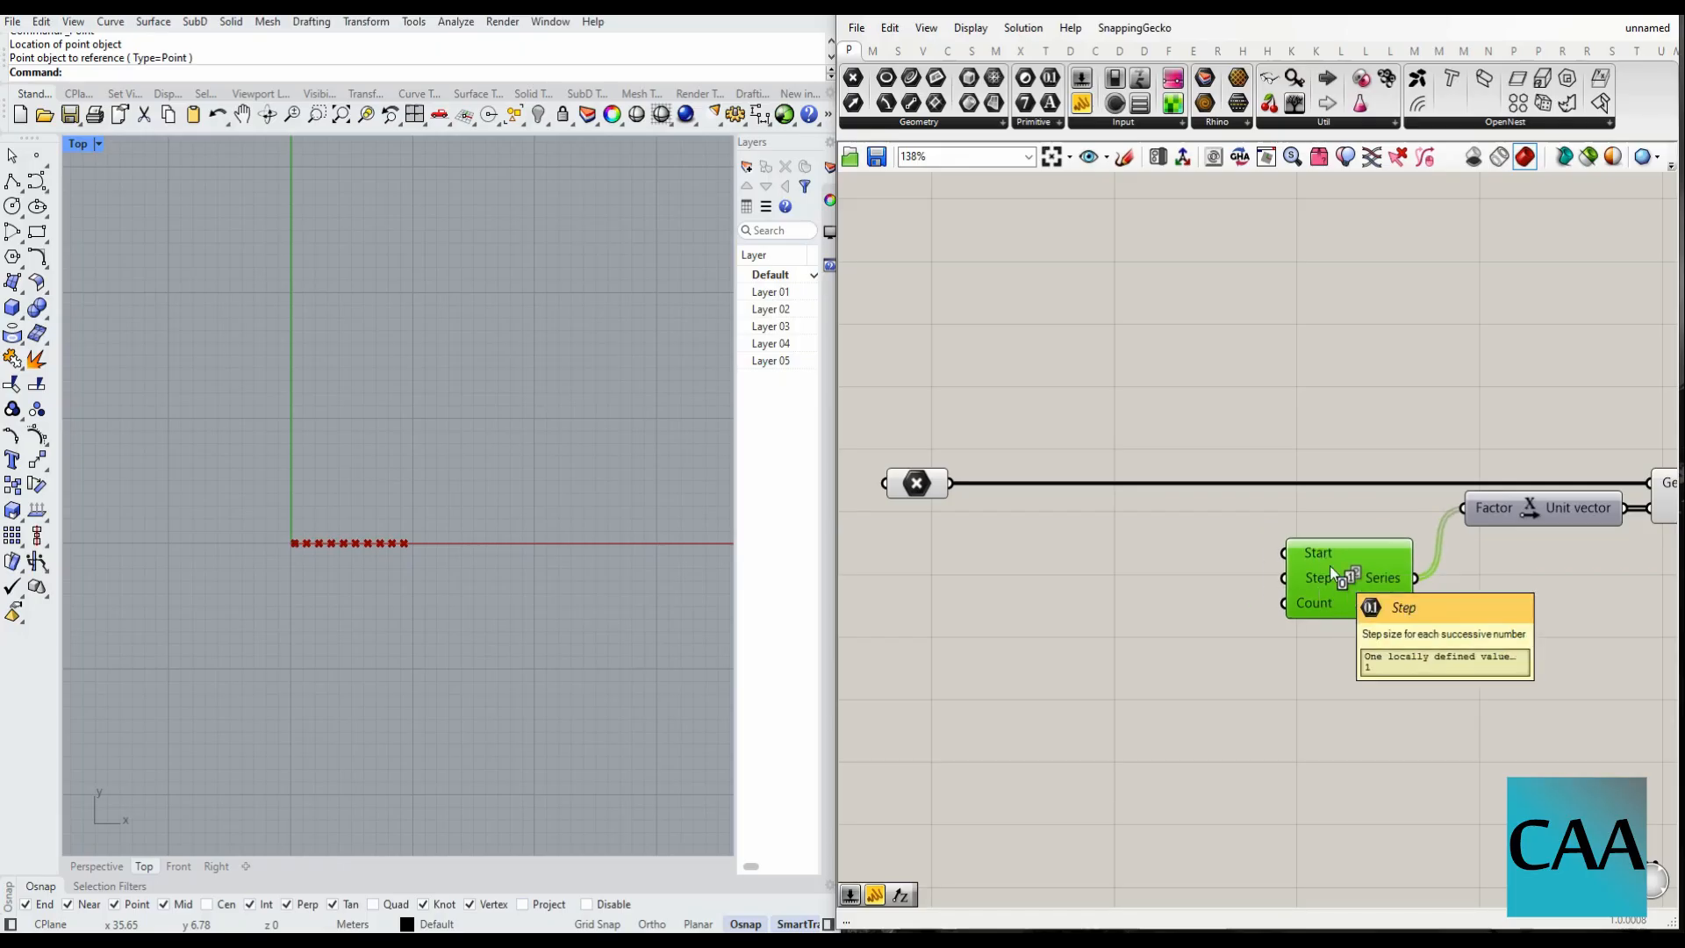
{"action": "left_click_drag", "start_coordinate": [1317, 572], "coordinate": [1282, 572]}
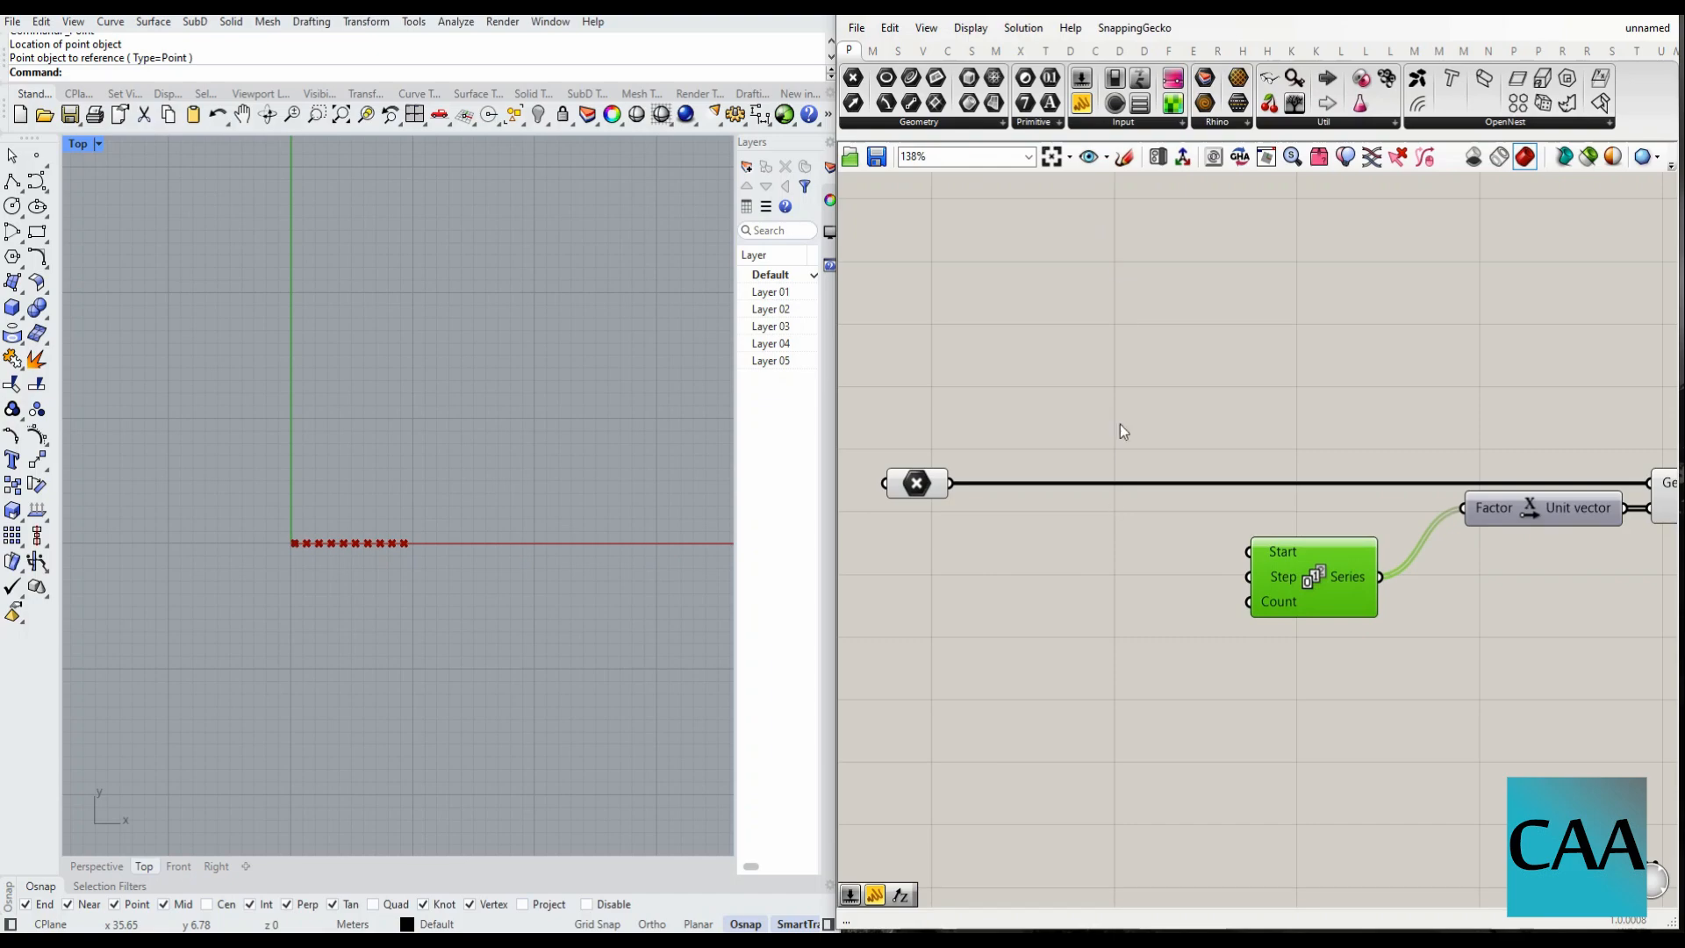
- Create a number slider with value 0 and connect it to the Series component's Start input
{"action": "double_click", "coordinate": [1115, 588]}
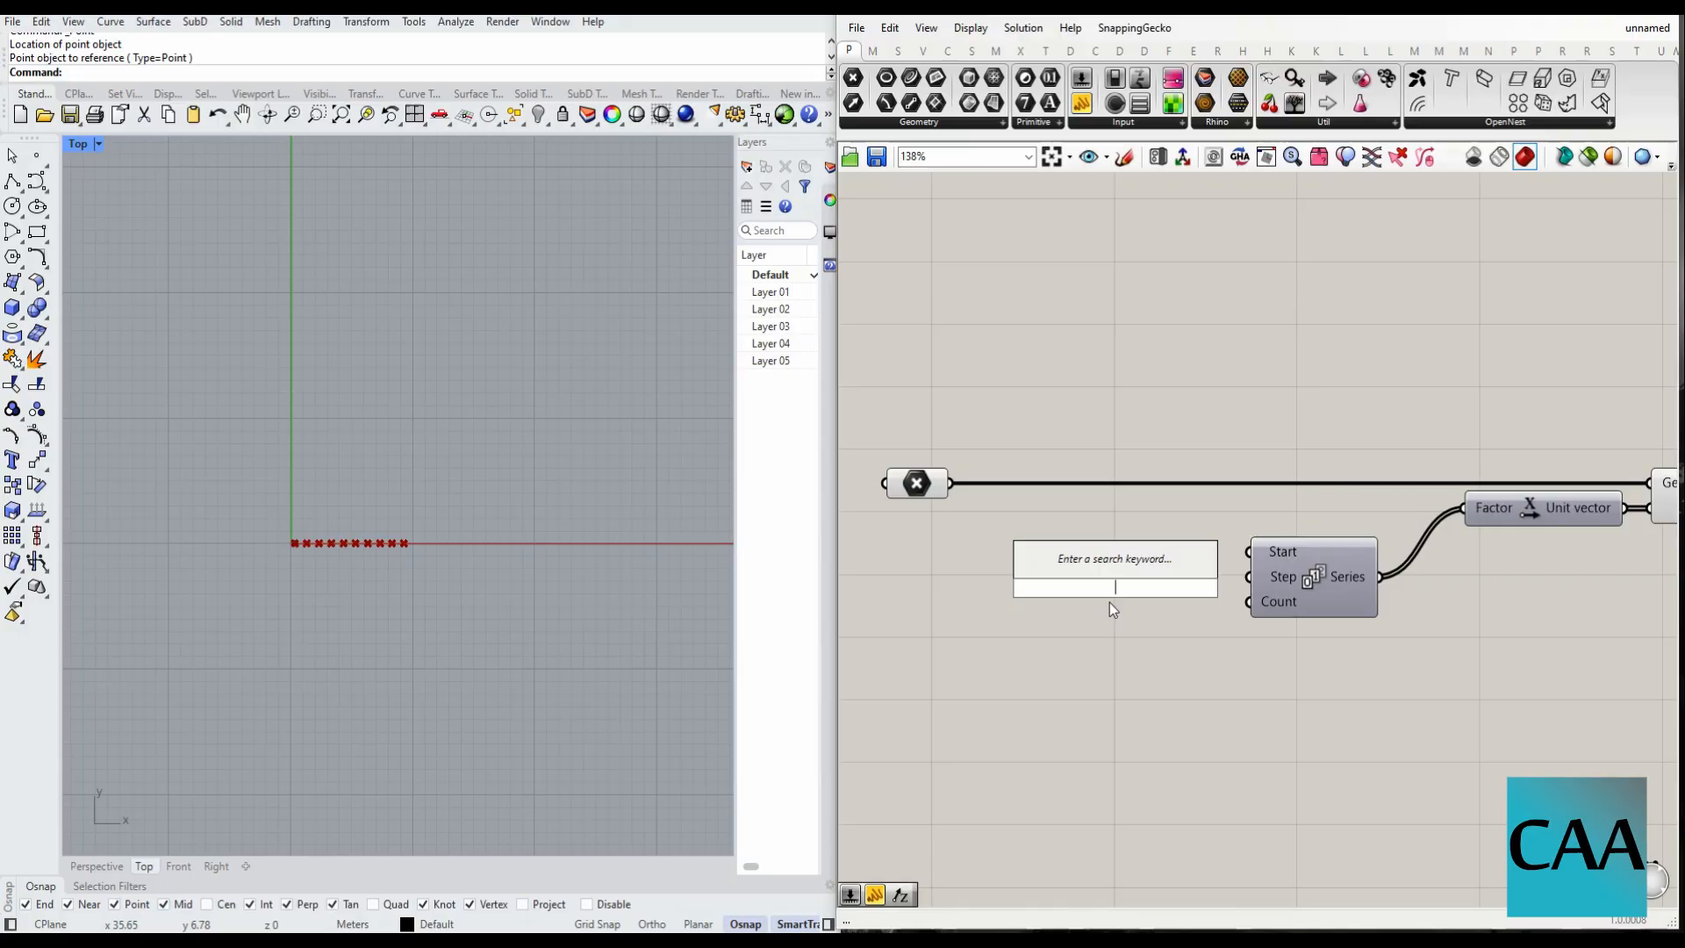
{"action": "type", "text": "0"}
{"action": "key", "text": "Return"}
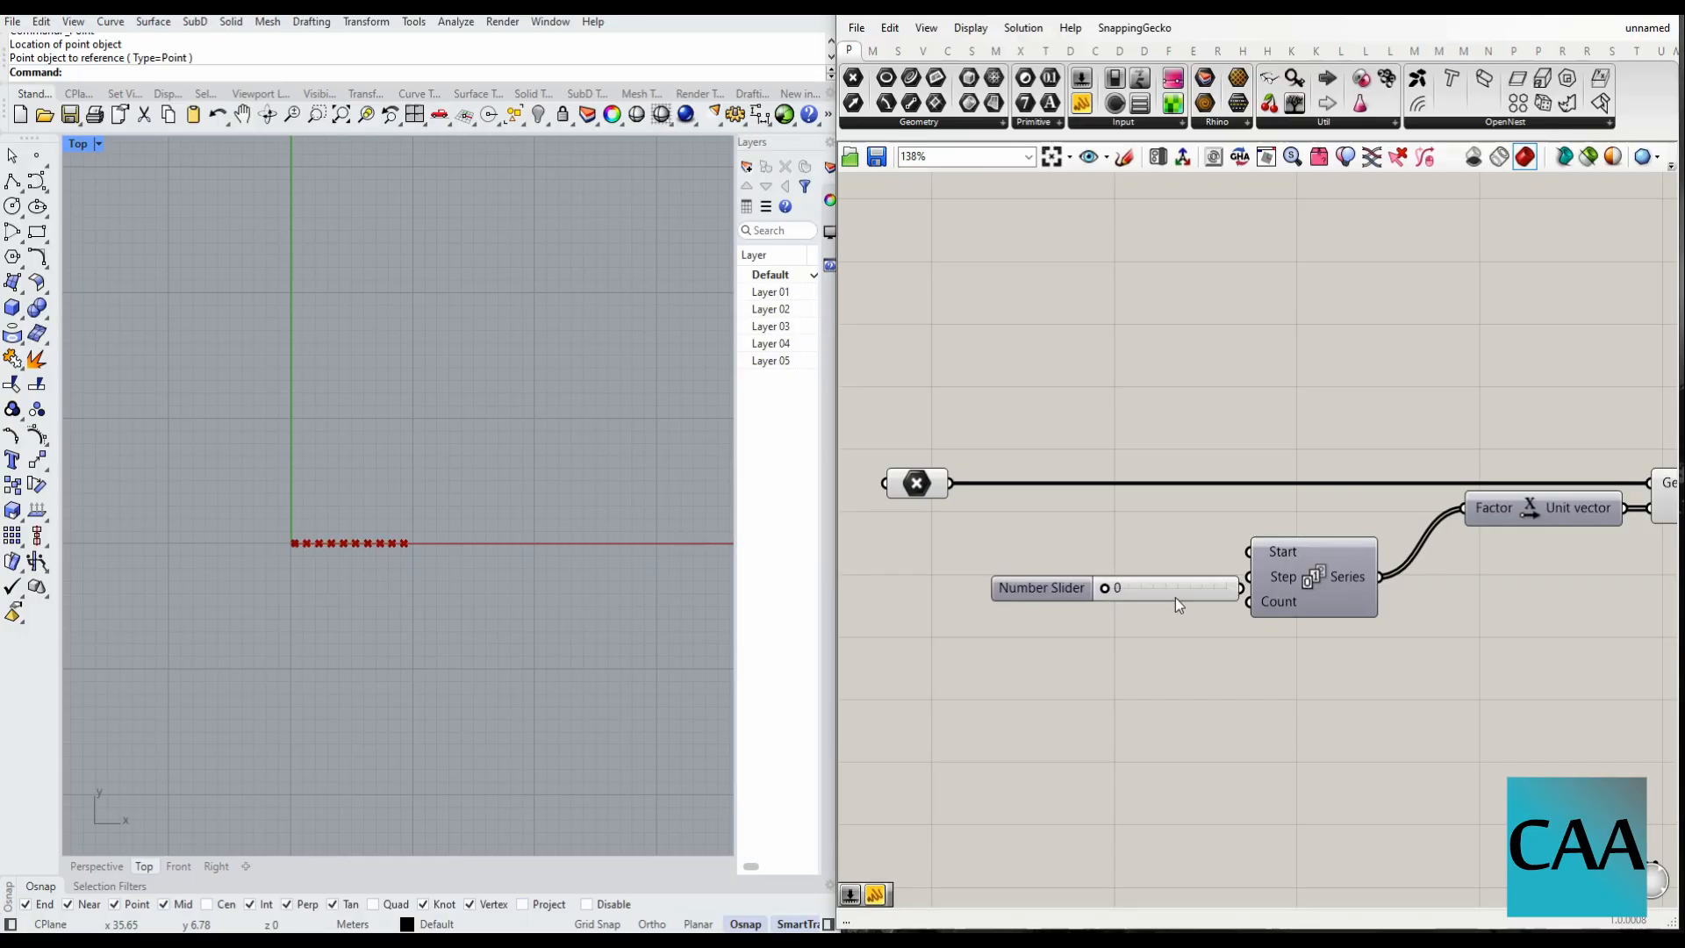
{"action": "left_click_drag", "start_coordinate": [1198, 549], "coordinate": [1250, 552]}
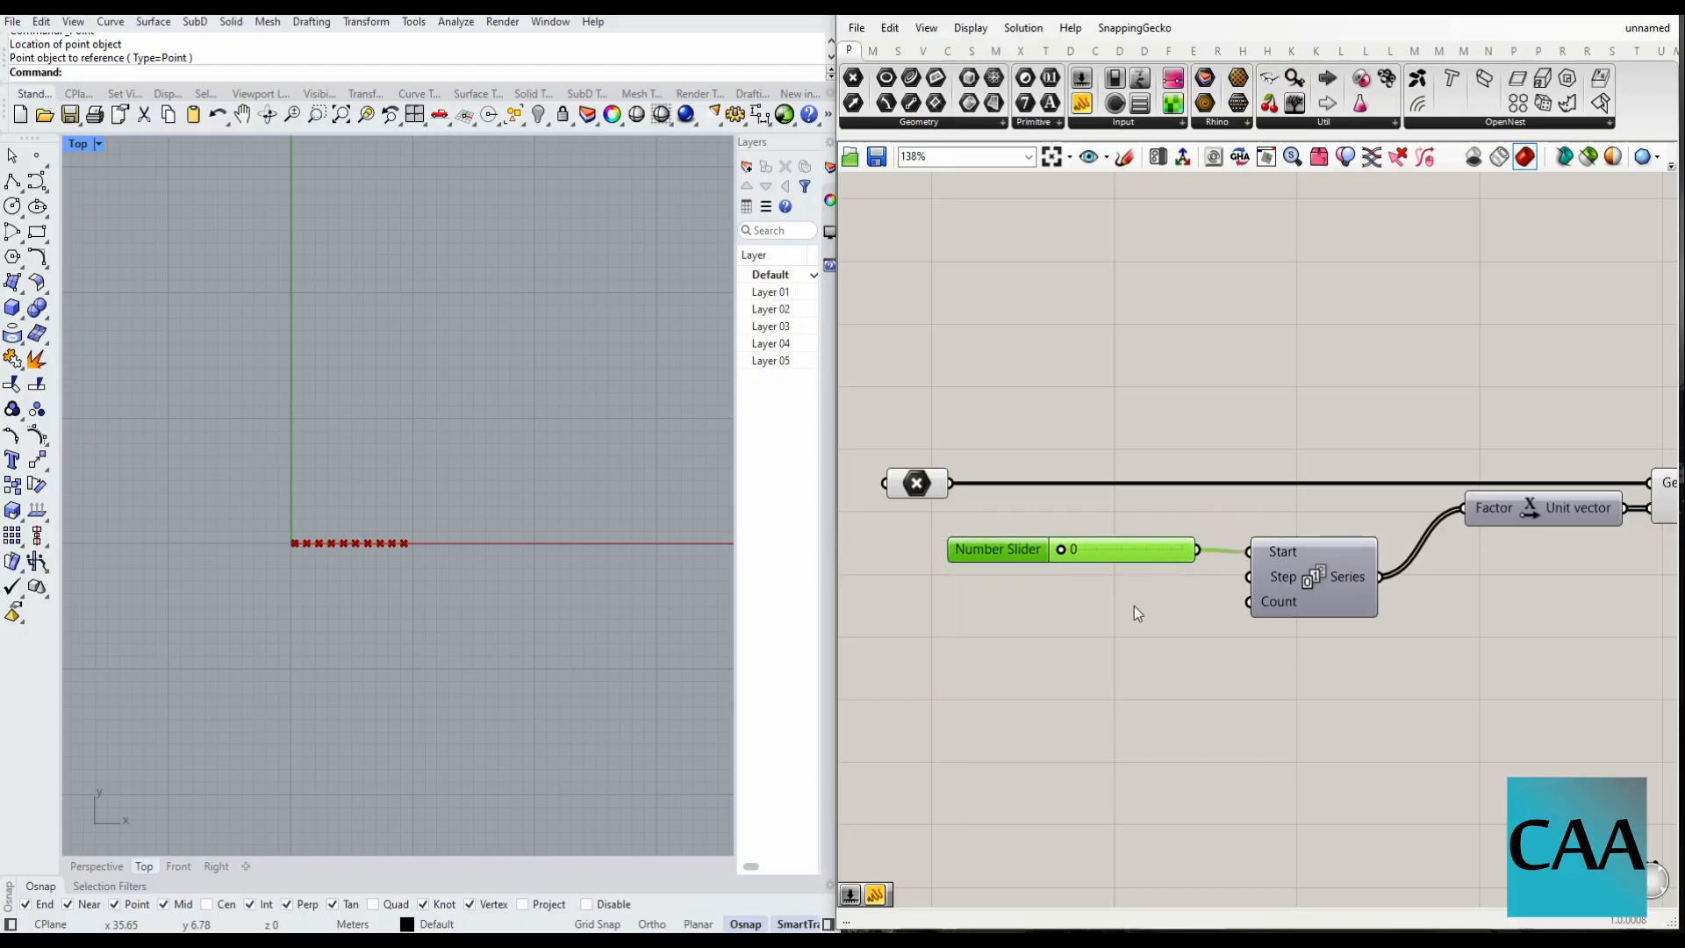
- Create a number slider with value 3 and connect it to the Series component's Step input
{"action": "double_click", "coordinate": [1072, 663]}
{"action": "type", "text": "3"}
{"action": "key", "text": "Return"}
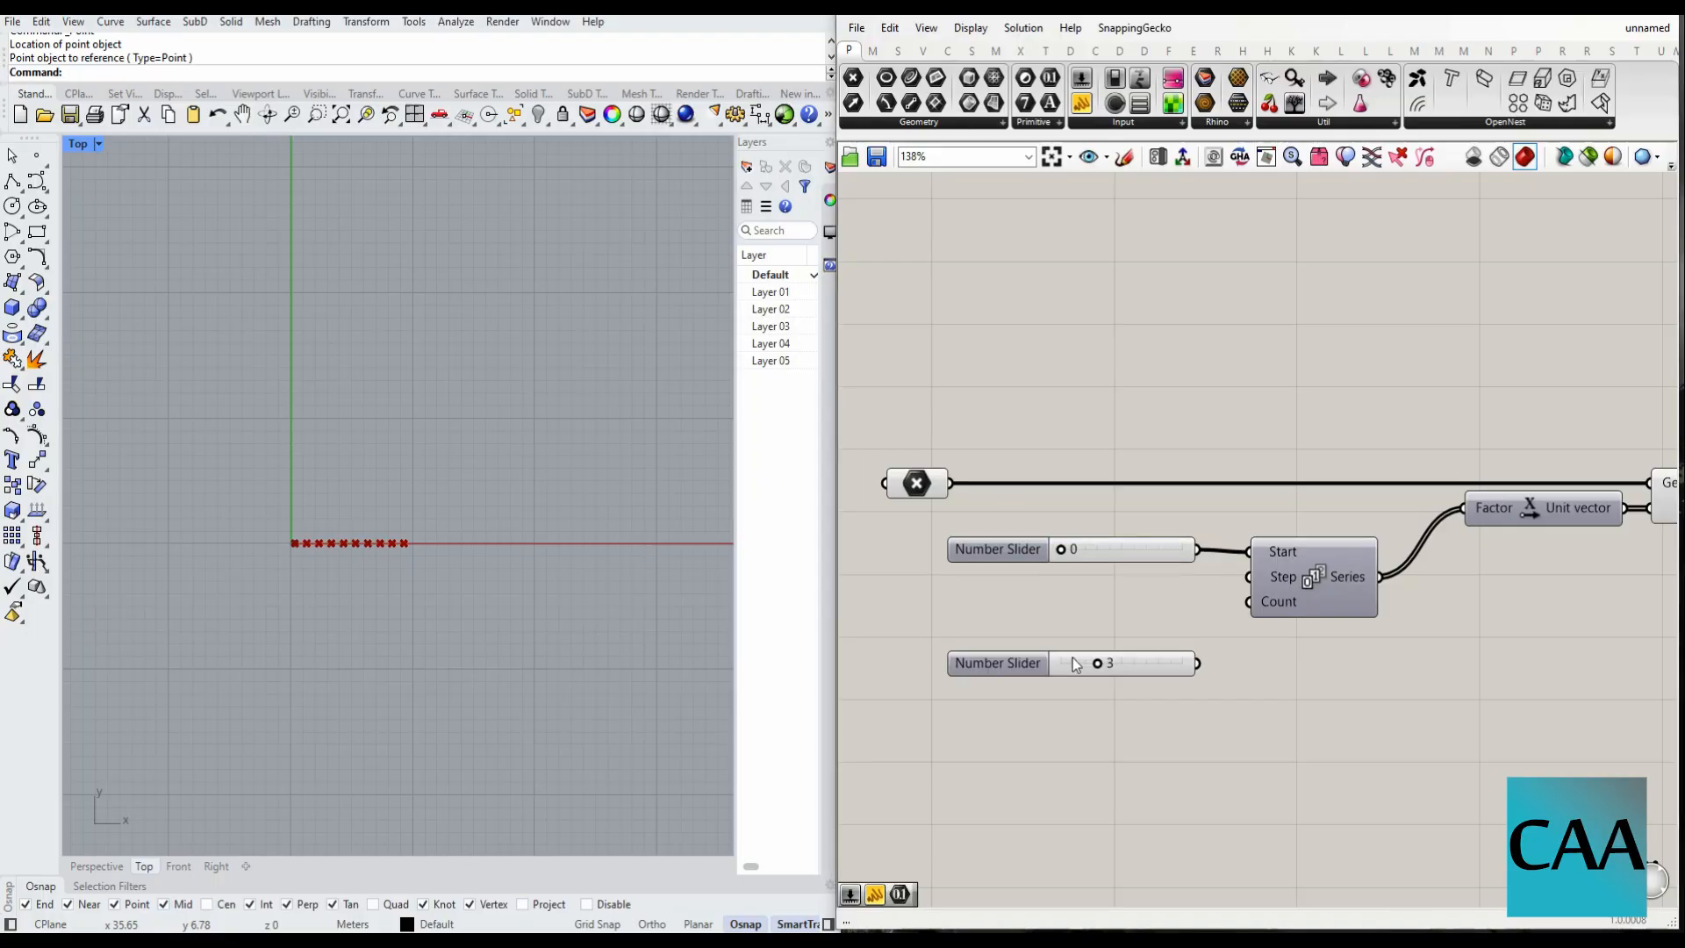
{"action": "left_click_drag", "start_coordinate": [1125, 666], "coordinate": [1248, 576]}
- Create a number slider with value 7, place it under the other sliders, and connect it to the Series component's Count input
{"action": "double_click", "coordinate": [1093, 739]}
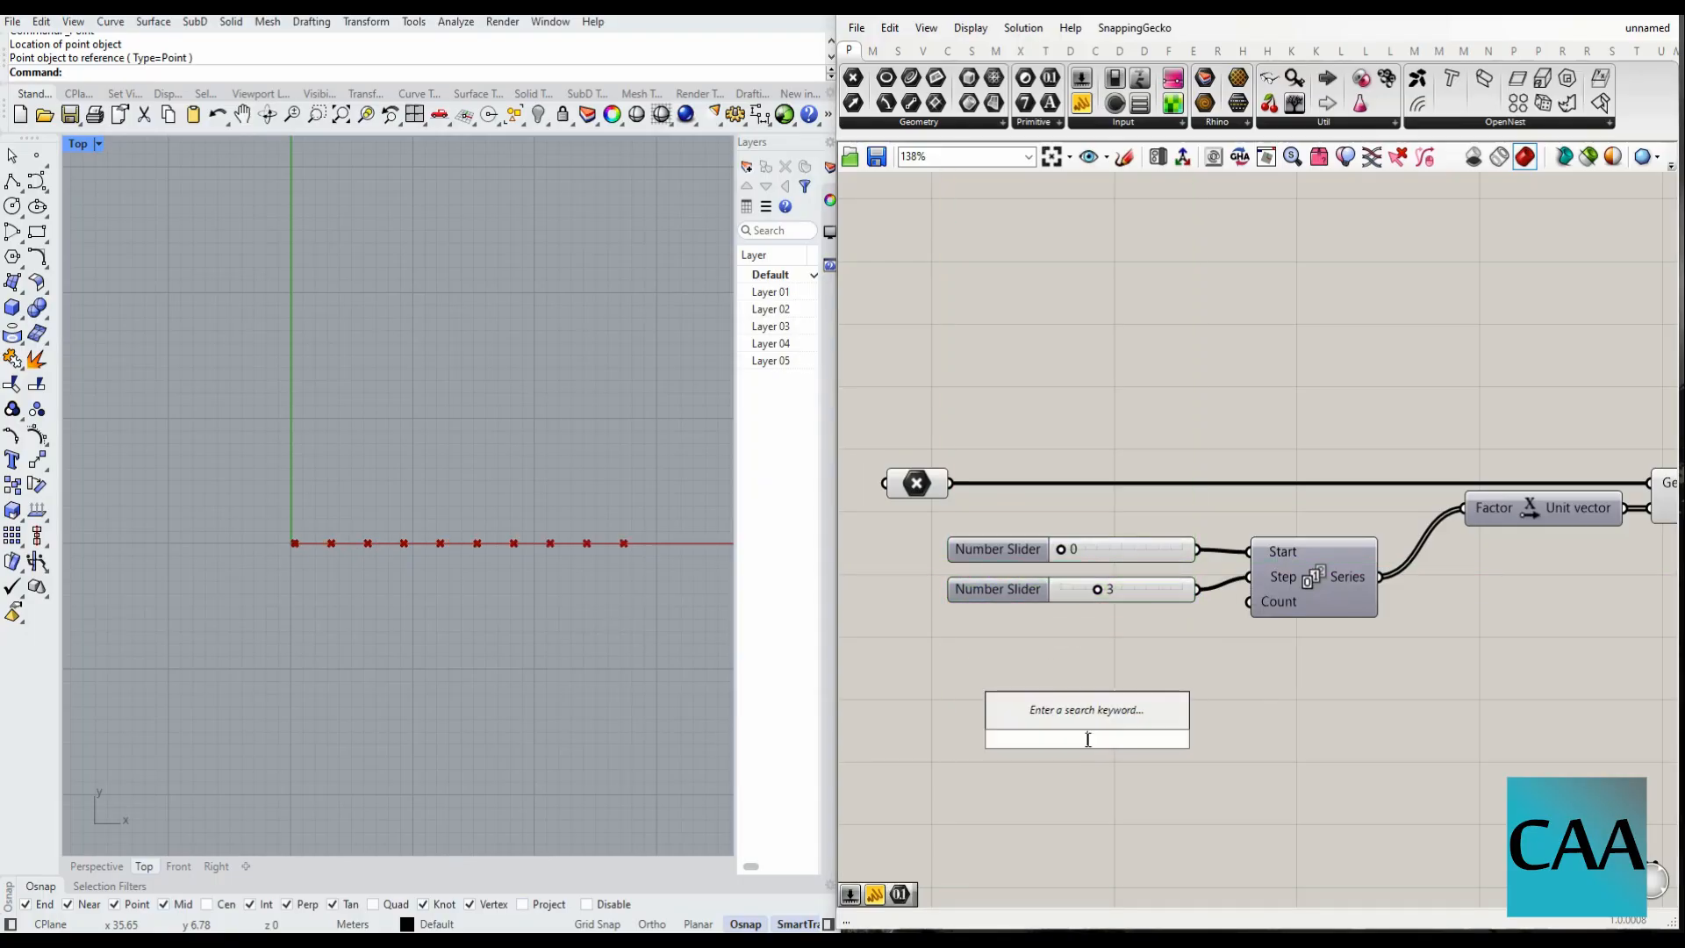
{"action": "type", "text": "5"}
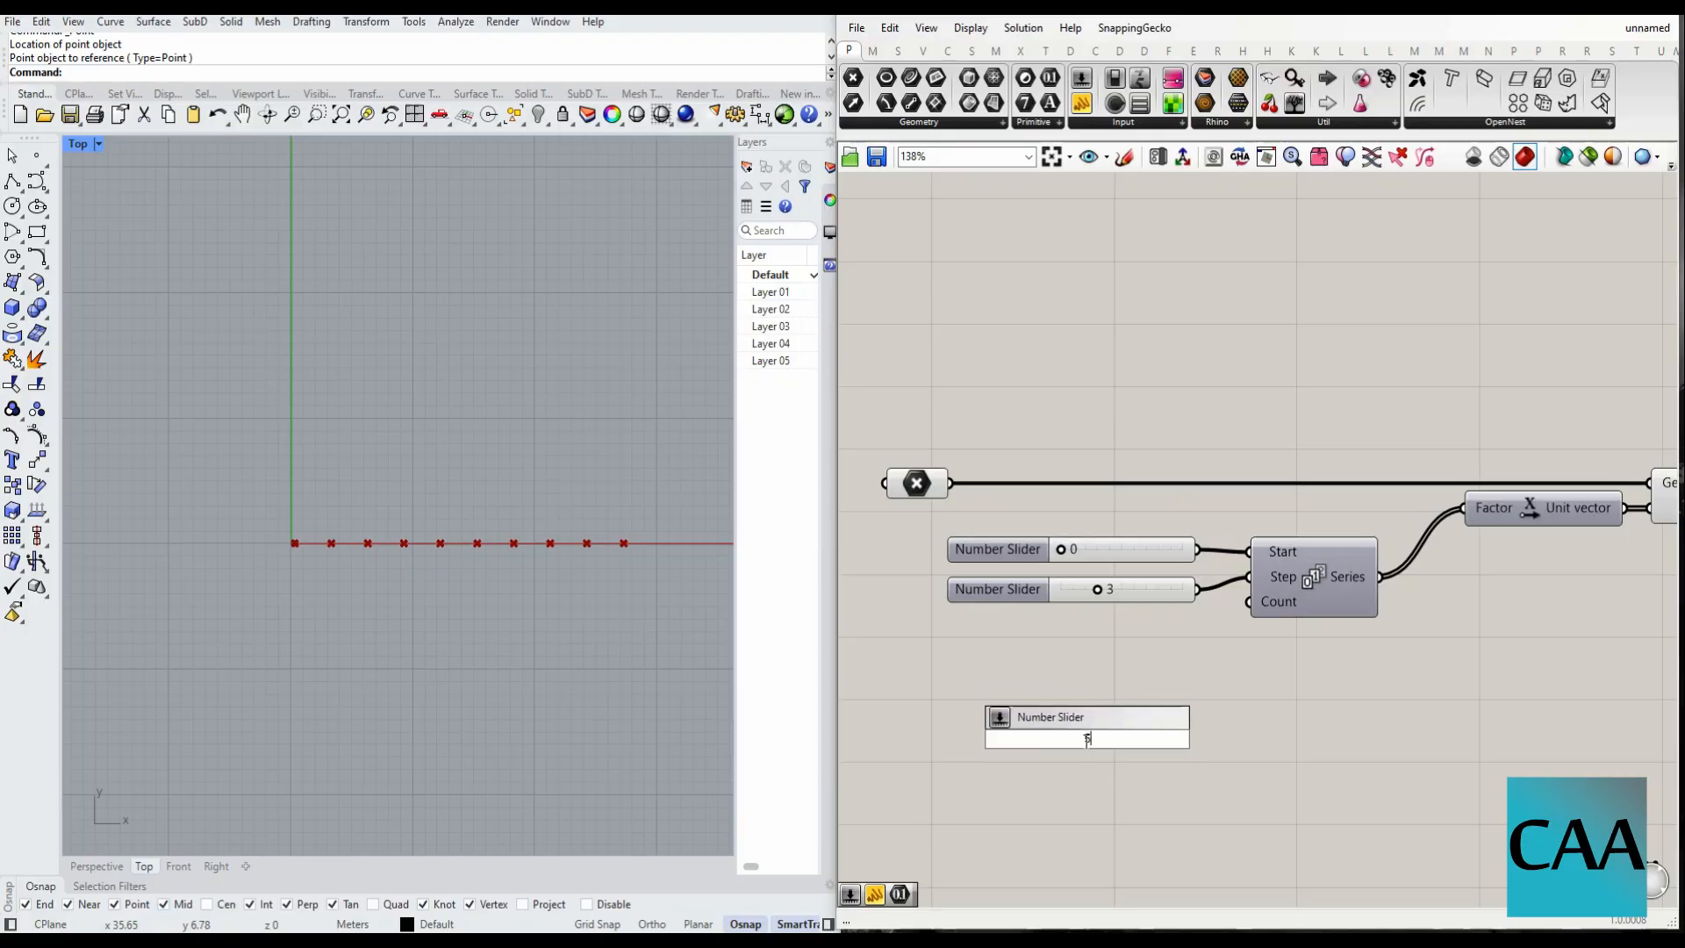
{"action": "key", "text": "BackSpace"}
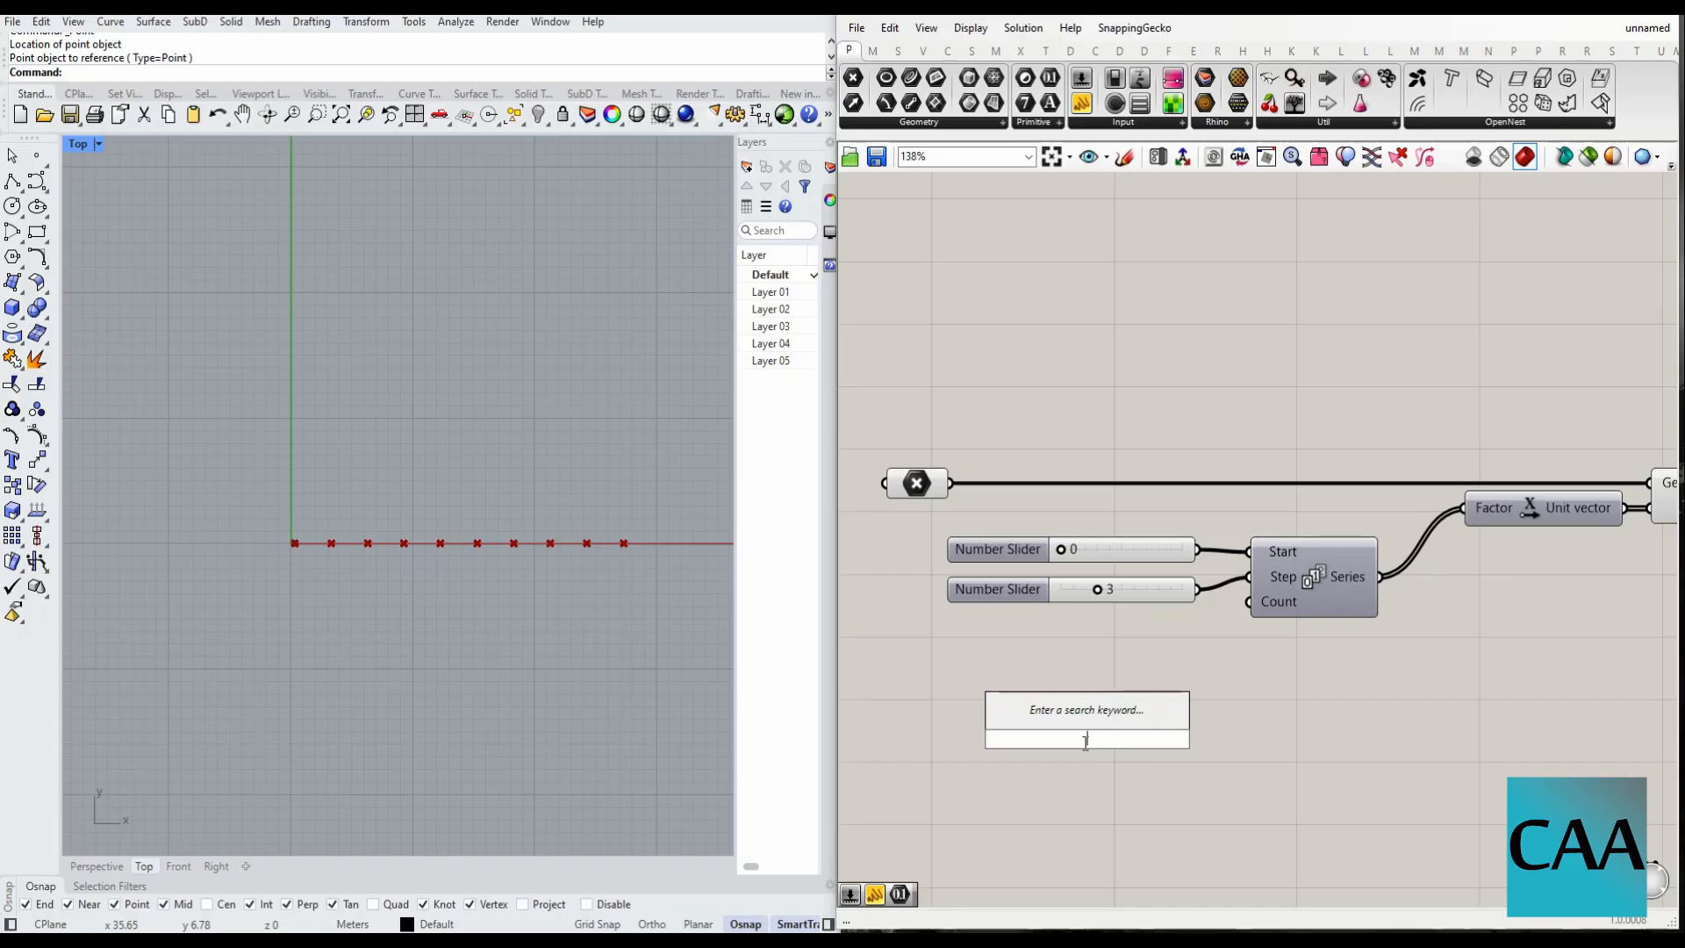
{"action": "type", "text": "7"}
{"action": "key", "text": "Return"}
{"action": "left_click_drag", "start_coordinate": [1083, 745], "coordinate": [1069, 645]}
{"action": "left_click_drag", "start_coordinate": [1200, 630], "coordinate": [1250, 602]}
- Align the Point component with the starting edge of the three number sliders below it
{"action": "scroll", "coordinate": [1141, 599], "scroll_direction": "down", "scroll_amount": 3}
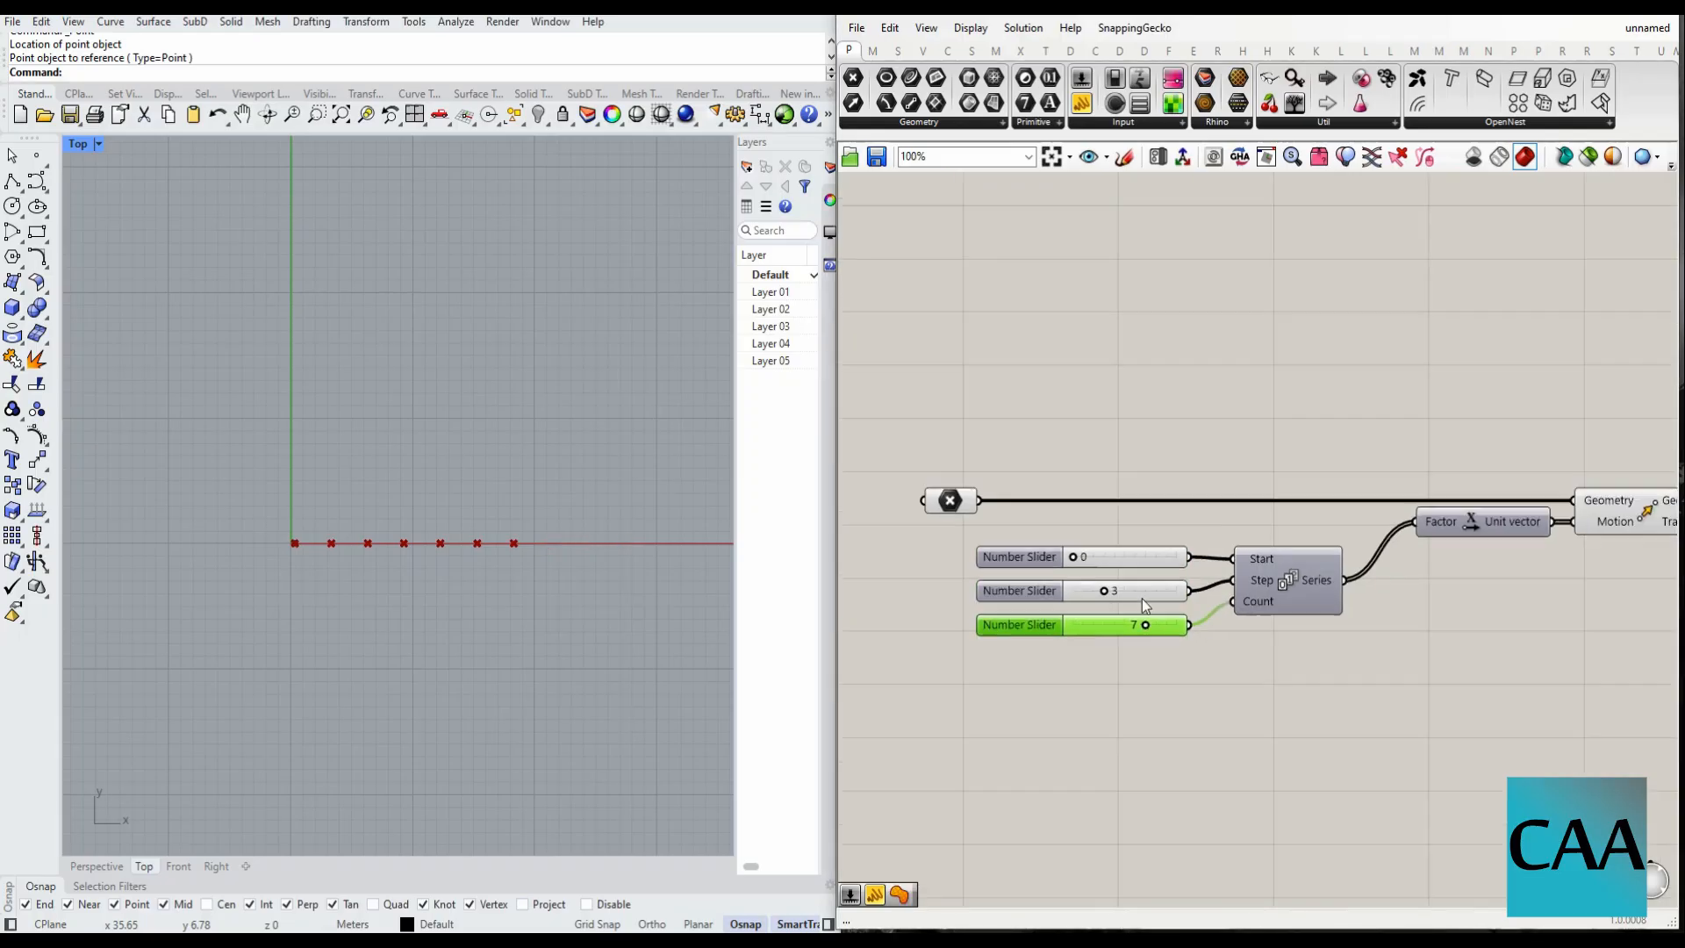
{"action": "scroll", "coordinate": [1262, 601], "scroll_direction": "down", "scroll_amount": 2}
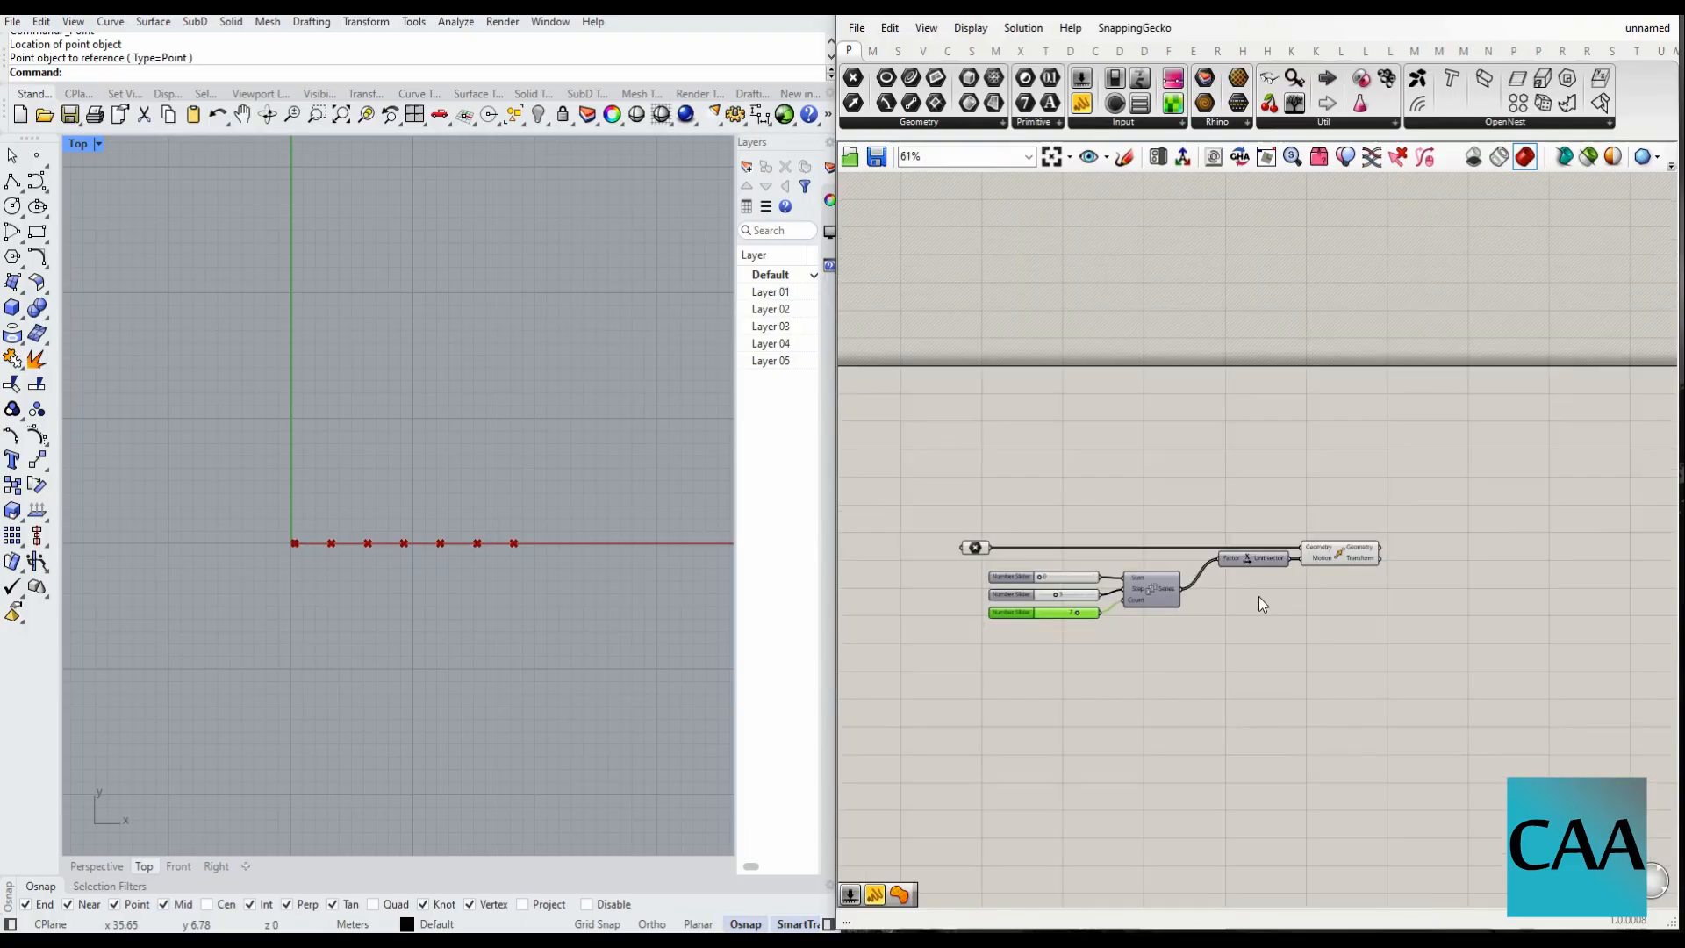
{"action": "scroll", "coordinate": [992, 572], "scroll_direction": "up", "scroll_amount": 4}
{"action": "left_click_drag", "start_coordinate": [962, 532], "coordinate": [1014, 533]}
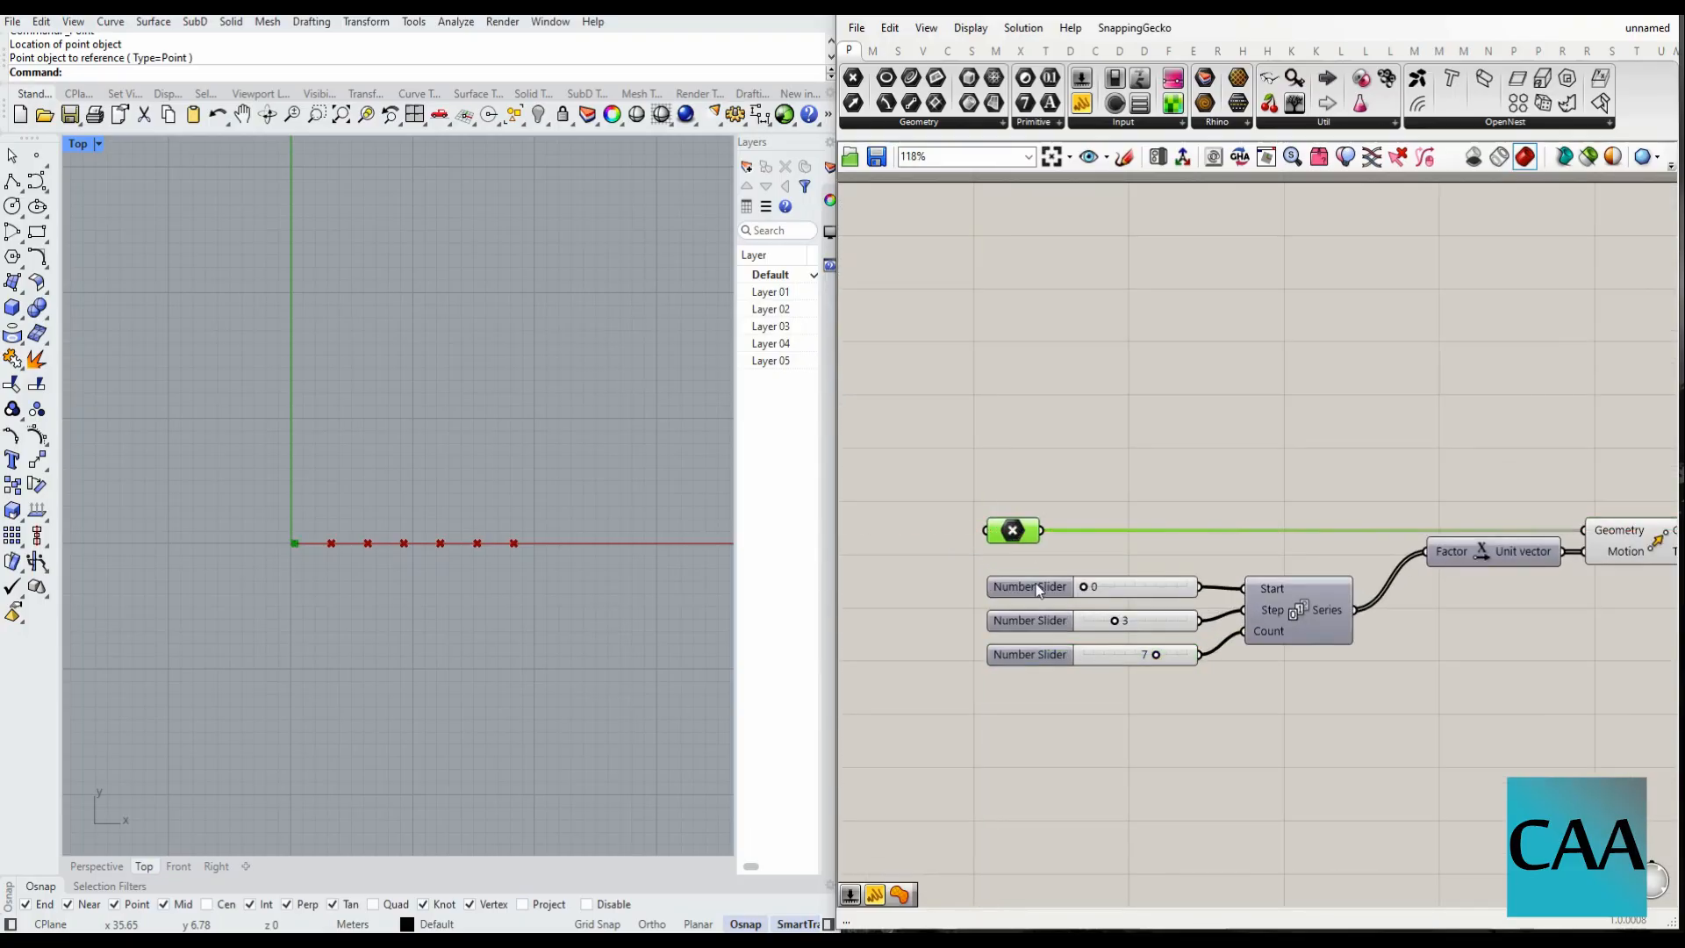
- Turn off the Point component's preview and hide the original point object at the origin in Rhino
{"action": "right_click", "coordinate": [1023, 532]}
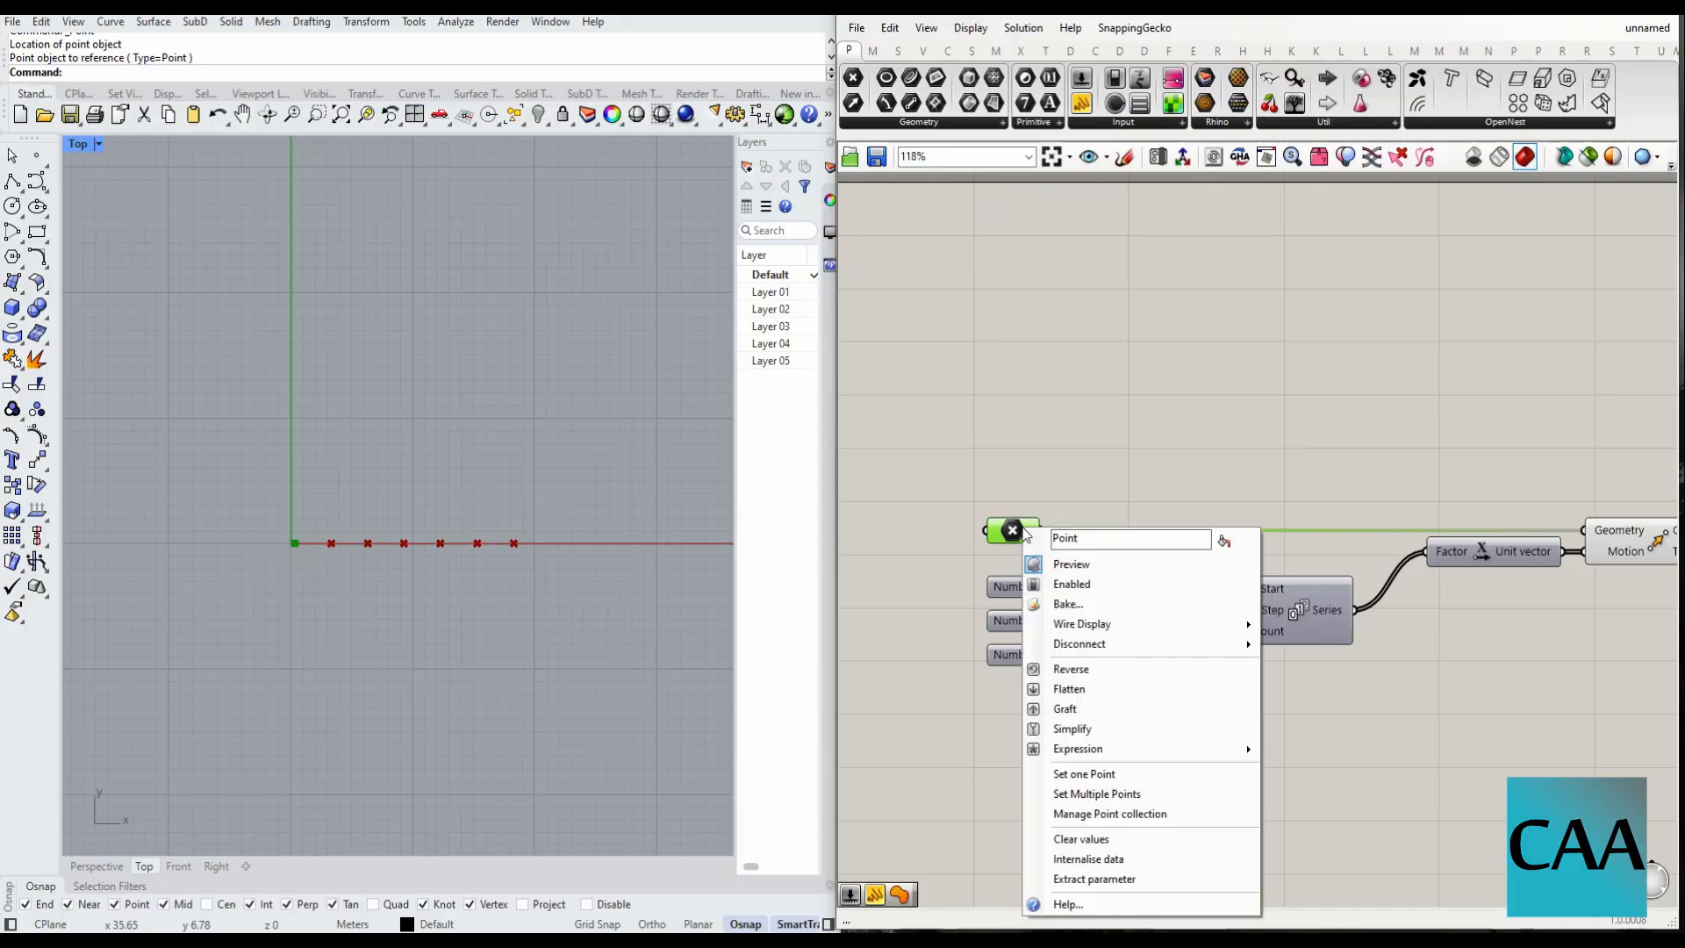
{"action": "left_click", "coordinate": [1070, 566]}
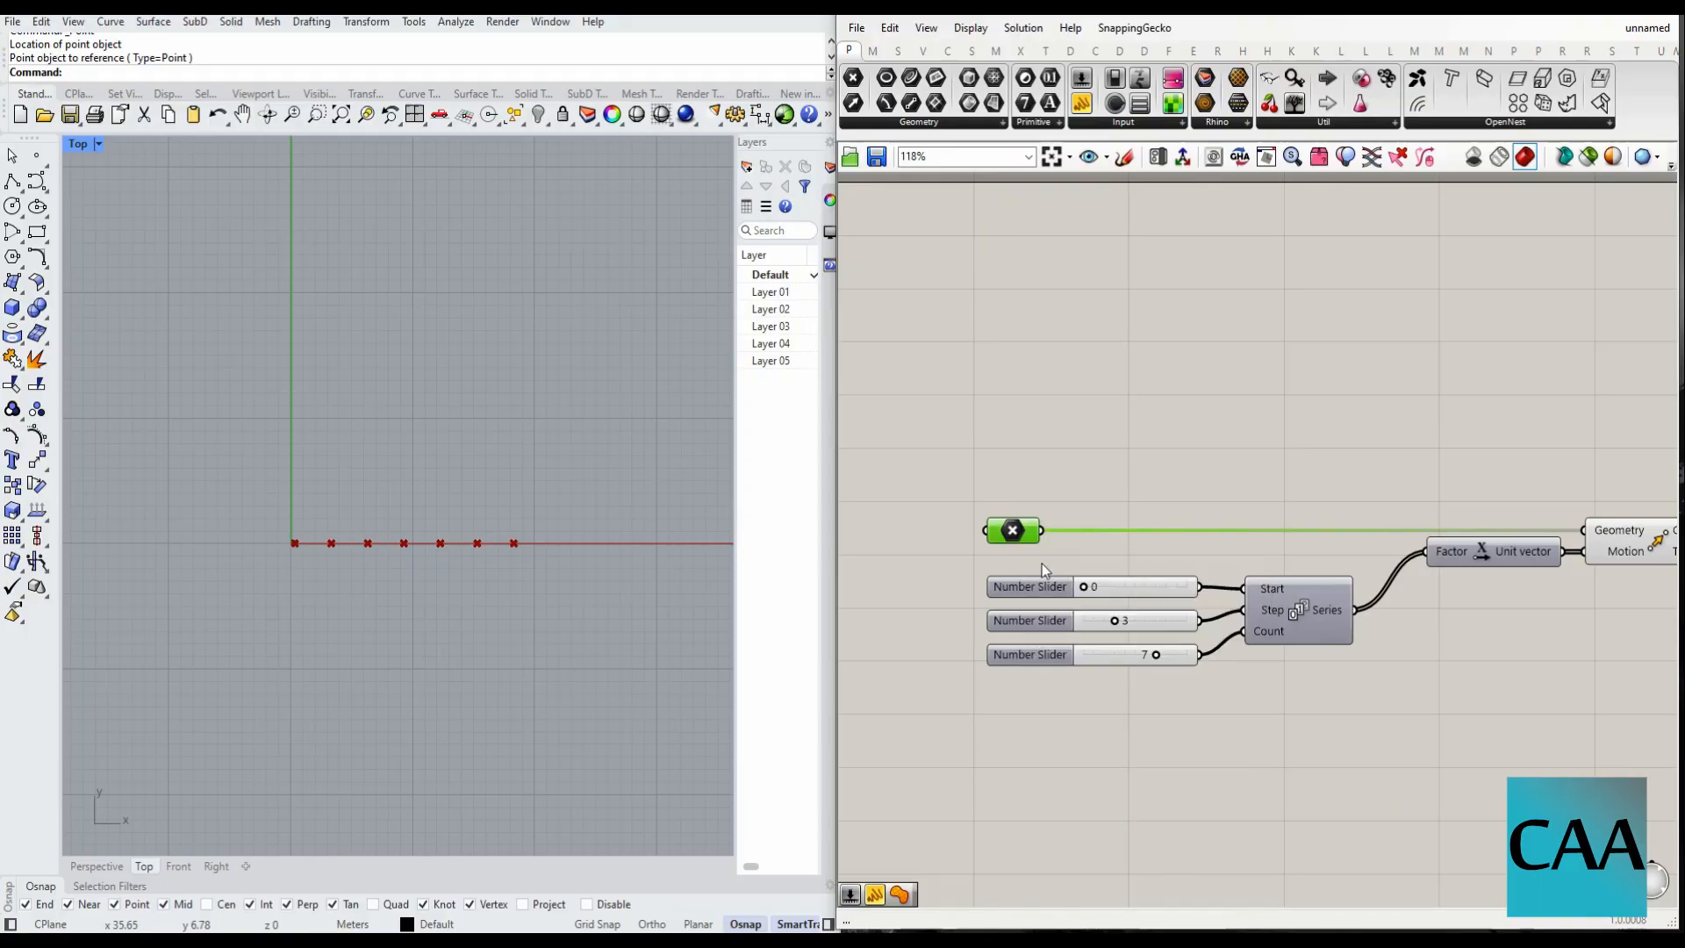
{"action": "left_click_drag", "start_coordinate": [660, 439], "coordinate": [96, 718]}
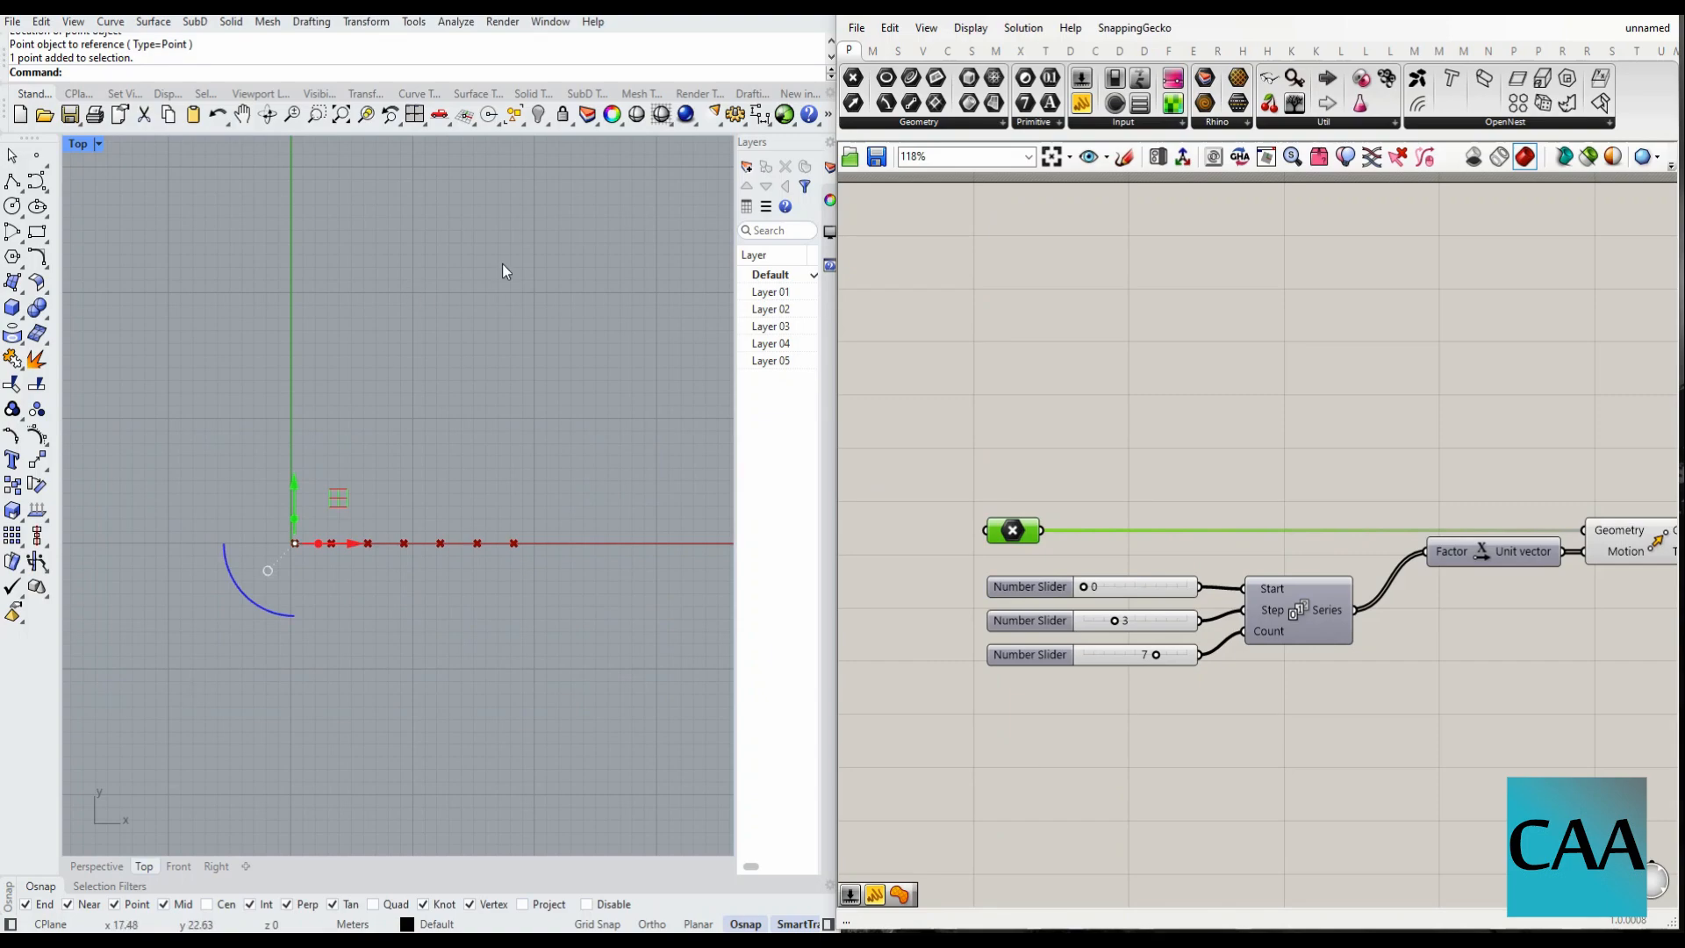
{"action": "left_click", "coordinate": [538, 117]}
- Place the Unit X component directly beside Series and bring the Move component closer, level with the point wire
{"action": "right_click_drag", "start_coordinate": [1049, 391], "coordinate": [899, 383]}
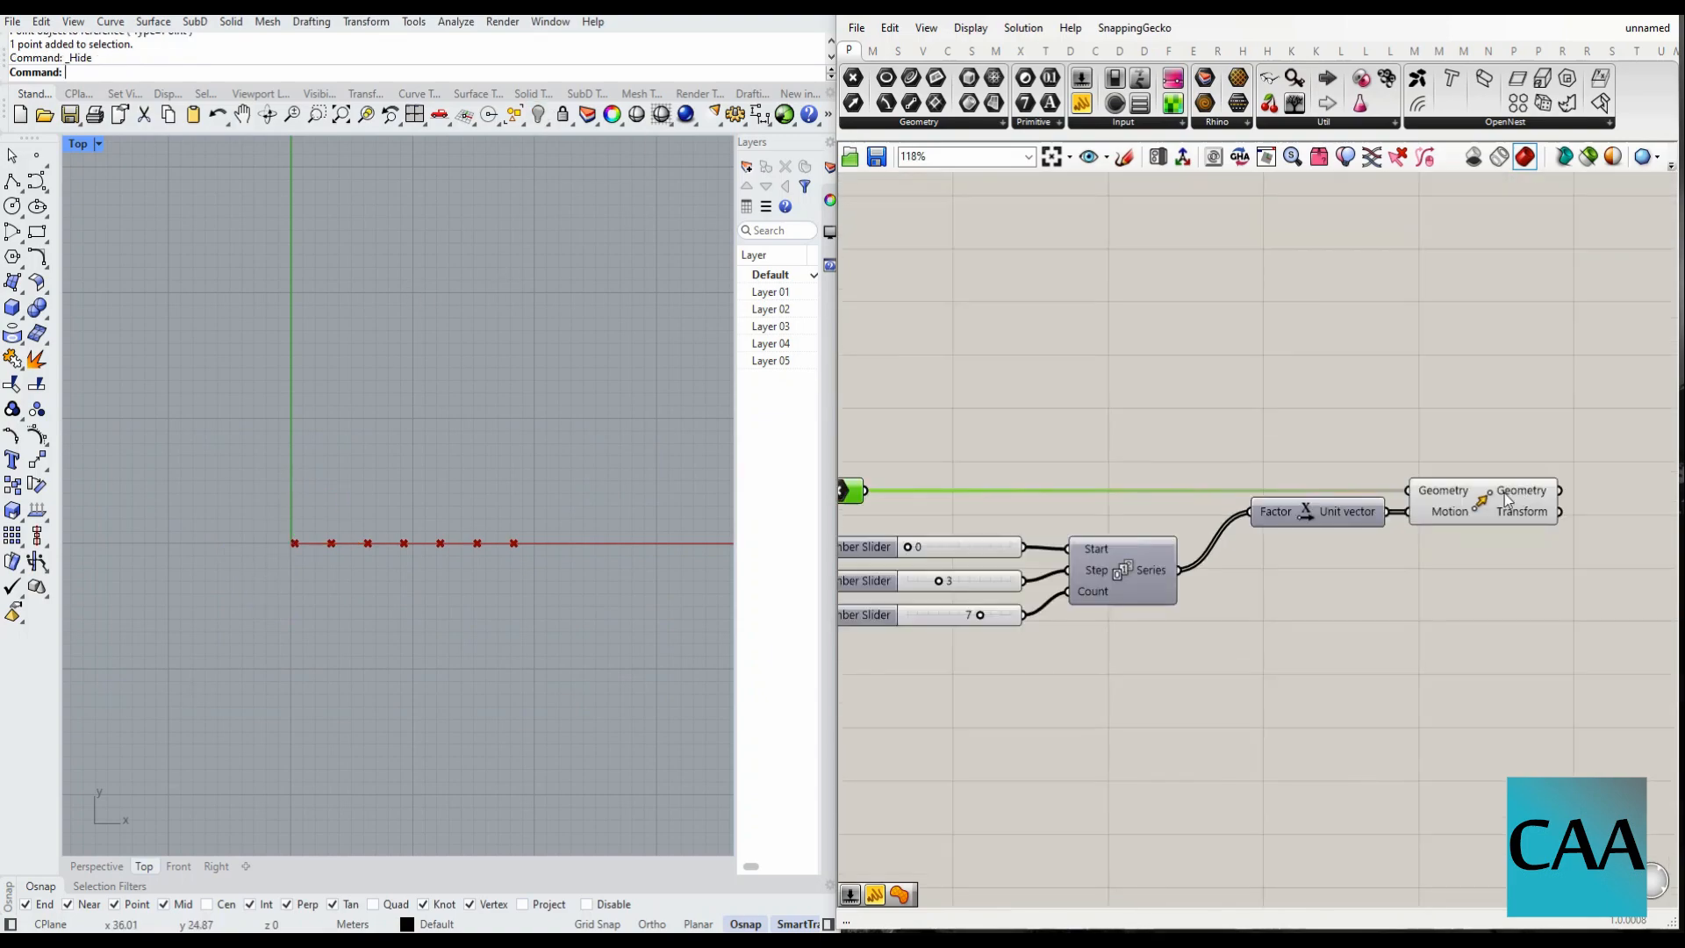
{"action": "scroll", "coordinate": [1236, 520], "scroll_direction": "up", "scroll_amount": 3}
{"action": "left_click_drag", "start_coordinate": [1236, 520], "coordinate": [1187, 571]}
{"action": "left_click_drag", "start_coordinate": [1492, 497], "coordinate": [1414, 497]}
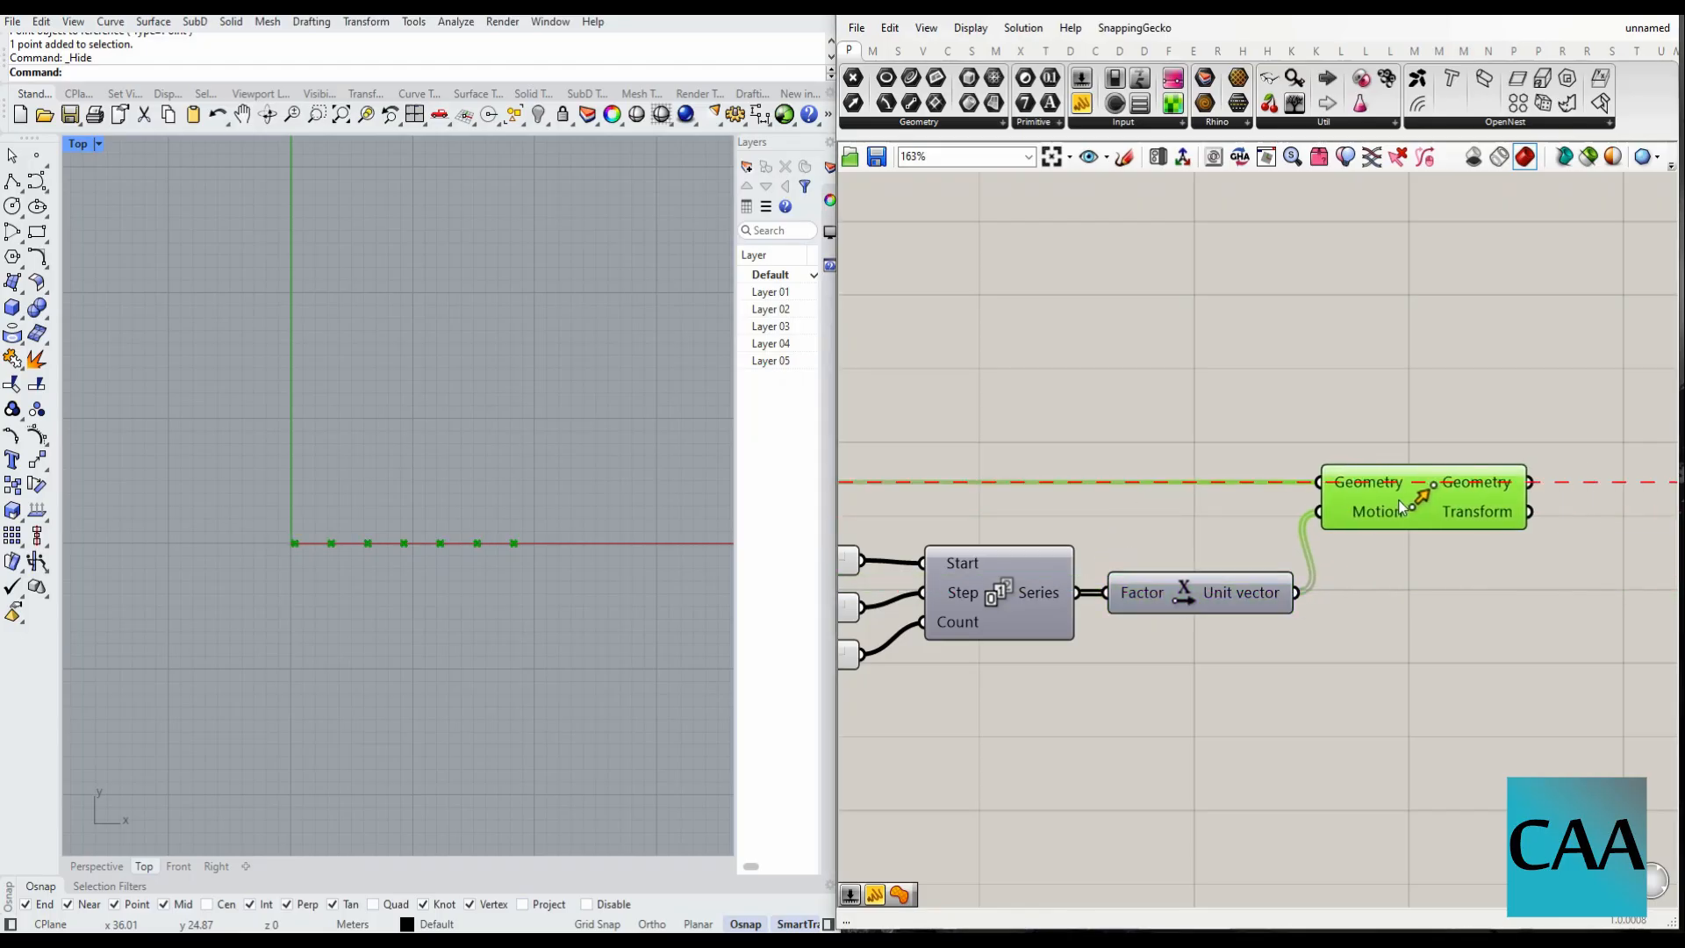
- Add a second Move component level with the first Move, leaving a wide gap between them
{"action": "scroll", "coordinate": [1288, 507], "scroll_direction": "down", "scroll_amount": 5}
{"action": "scroll", "coordinate": [1253, 453], "scroll_direction": "up", "scroll_amount": 3}
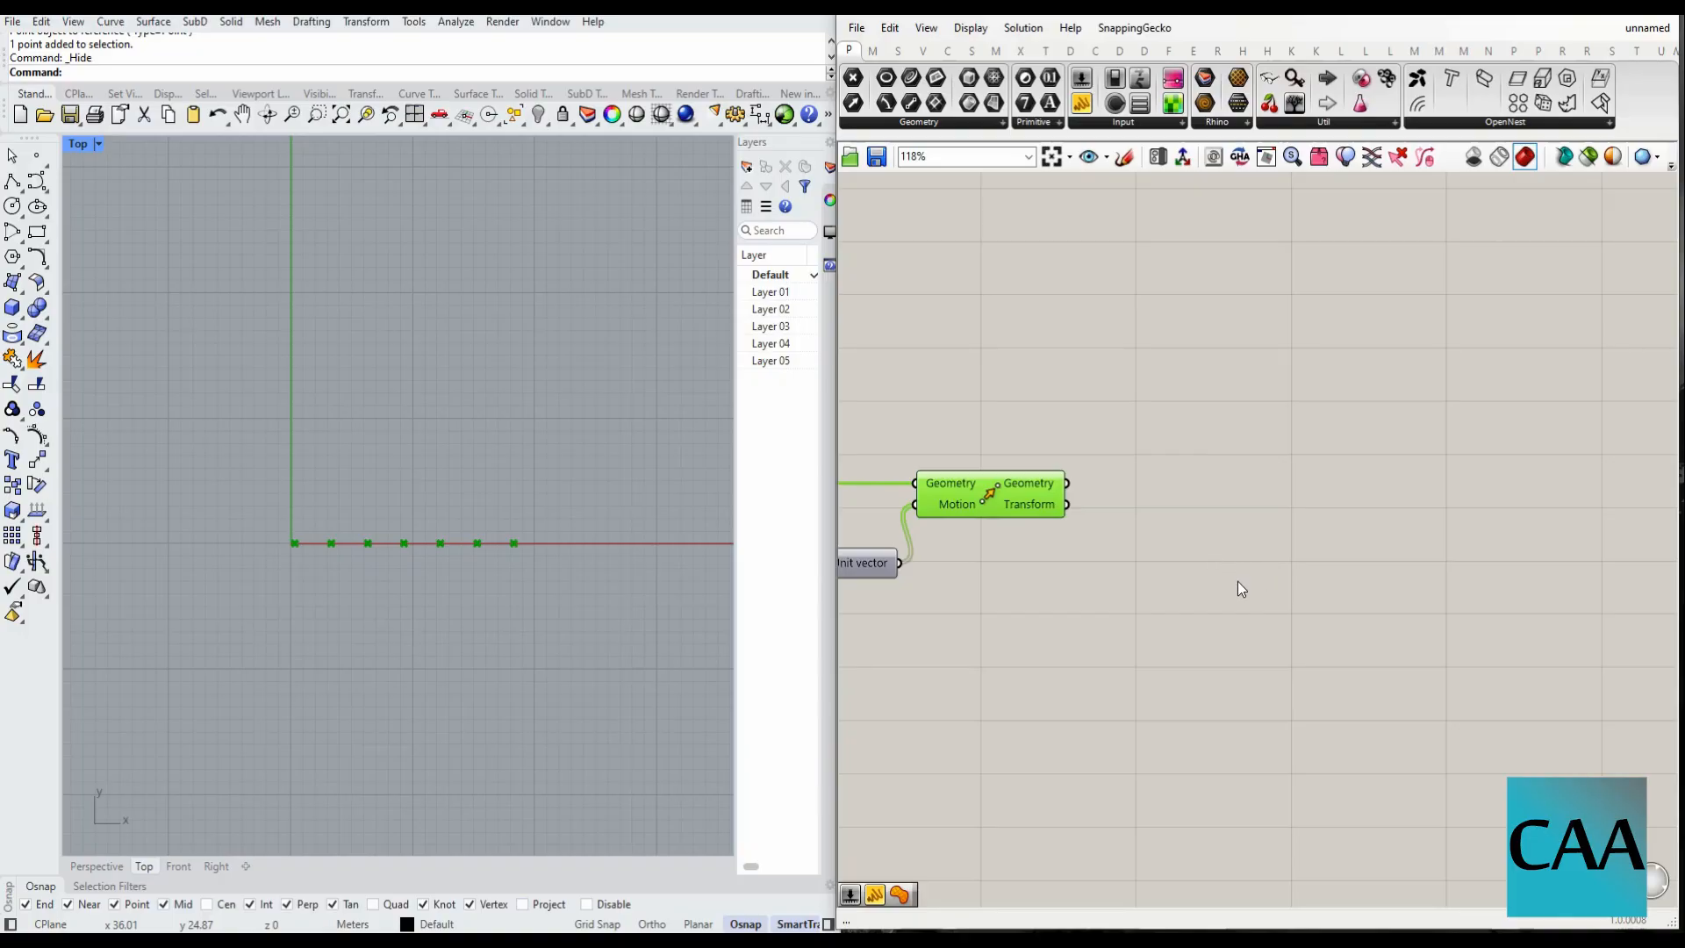
{"action": "double_click", "coordinate": [1290, 555]}
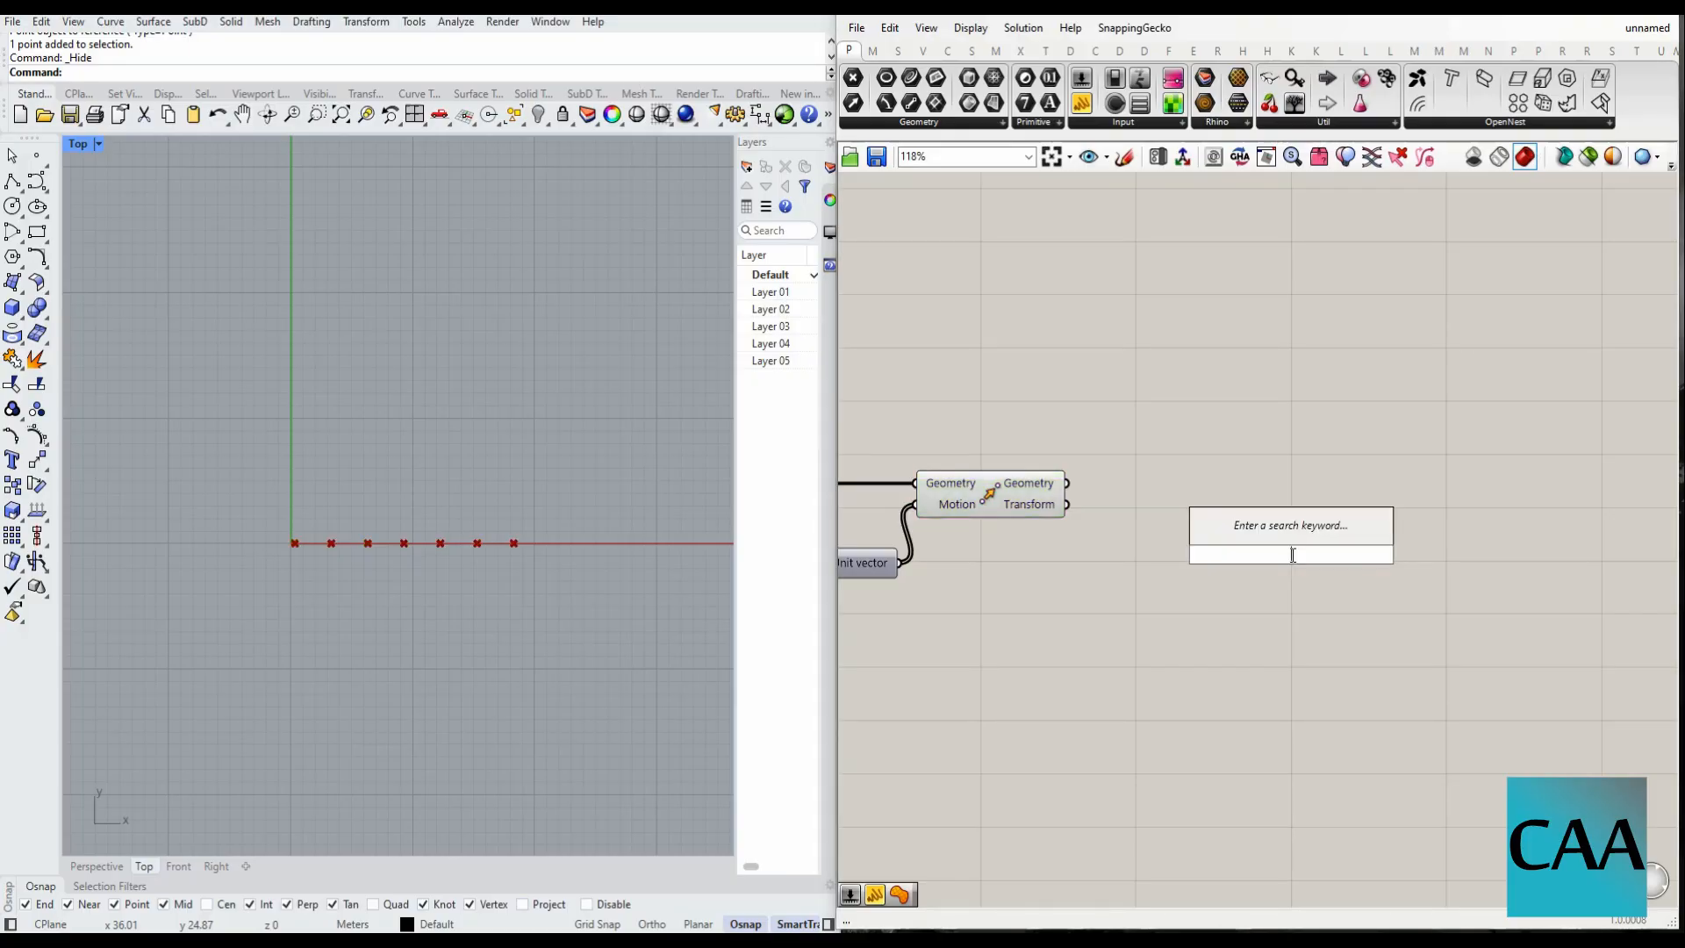
{"action": "type", "text": "move"}
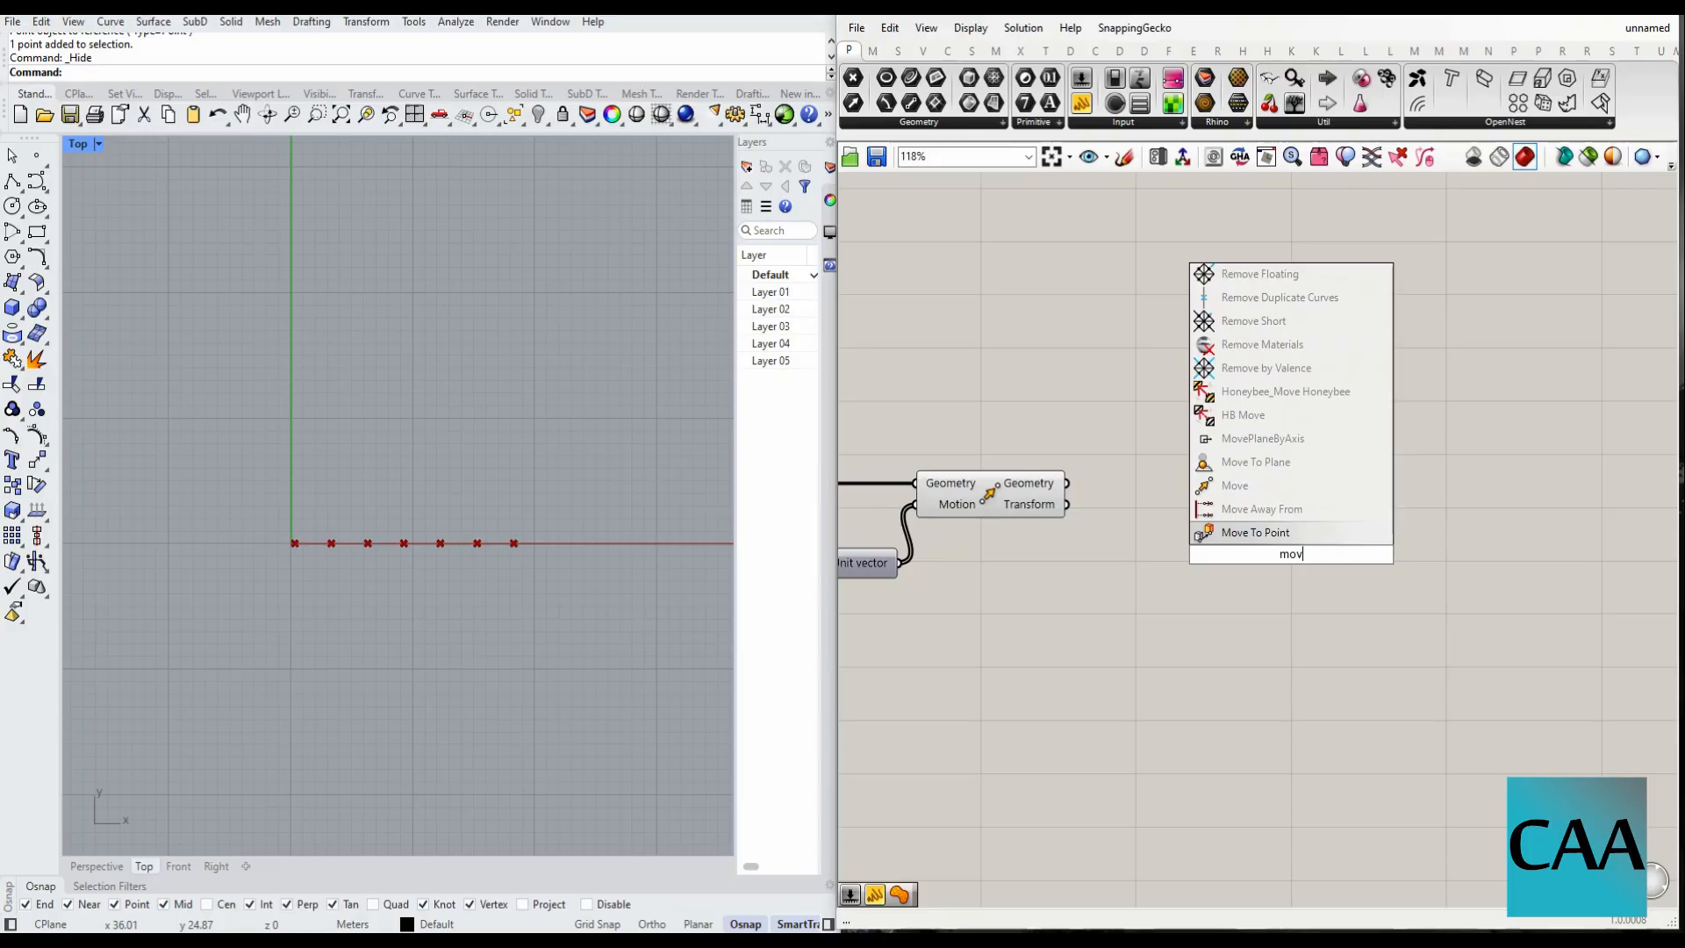
{"action": "left_click", "coordinate": [1289, 485]}
{"action": "left_click_drag", "start_coordinate": [1292, 545], "coordinate": [1423, 495]}
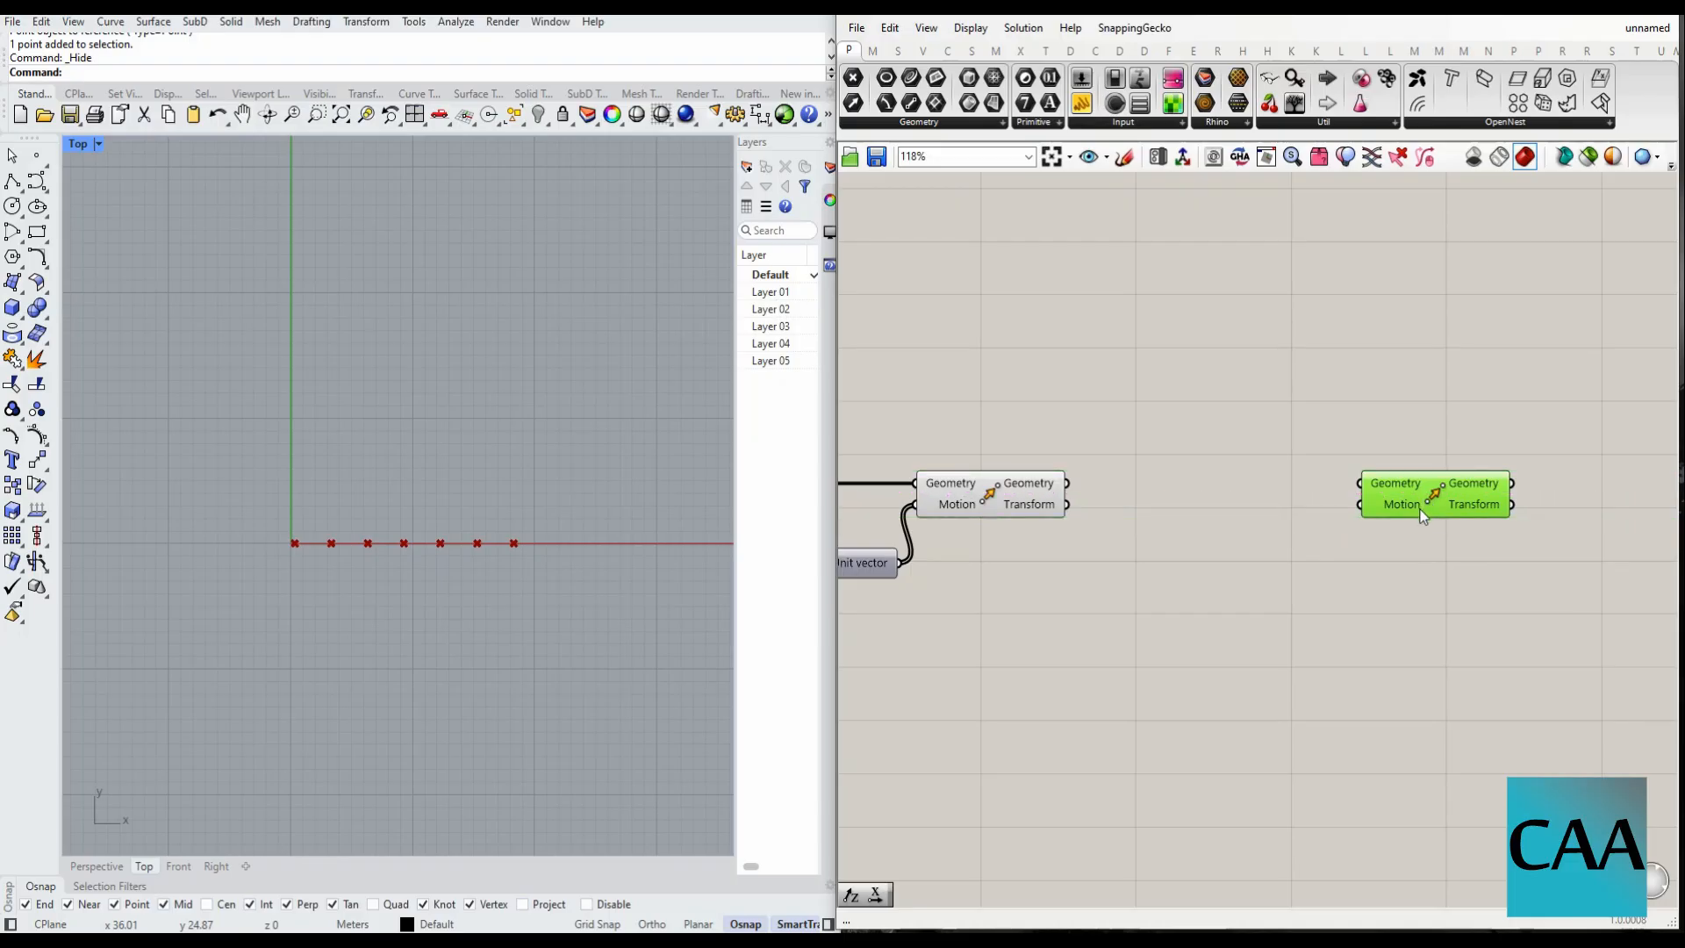
- Connect the first Move's Geometry output to the second Move's Geometry input and keep the second Move level with the first
{"action": "scroll", "coordinate": [1508, 536], "scroll_direction": "down", "scroll_amount": 3}
{"action": "scroll", "coordinate": [1410, 492], "scroll_direction": "up", "scroll_amount": 3}
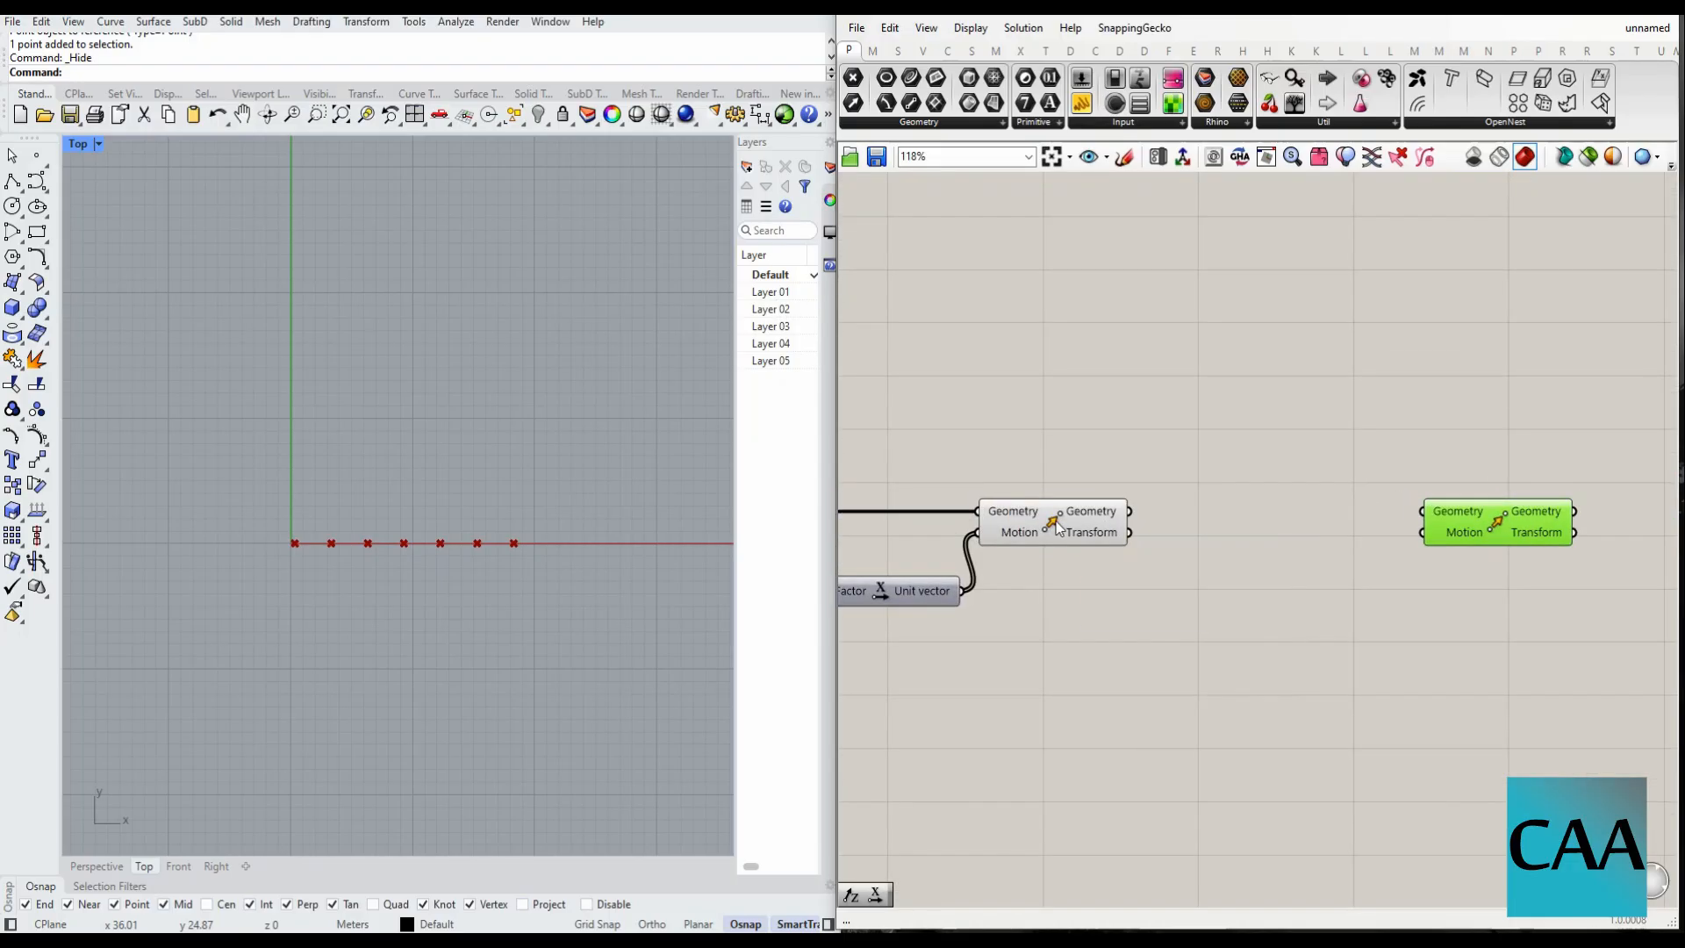
{"action": "left_click_drag", "start_coordinate": [1131, 511], "coordinate": [1324, 469]}
{"action": "scroll", "coordinate": [1176, 518], "scroll_direction": "up", "scroll_amount": 1}
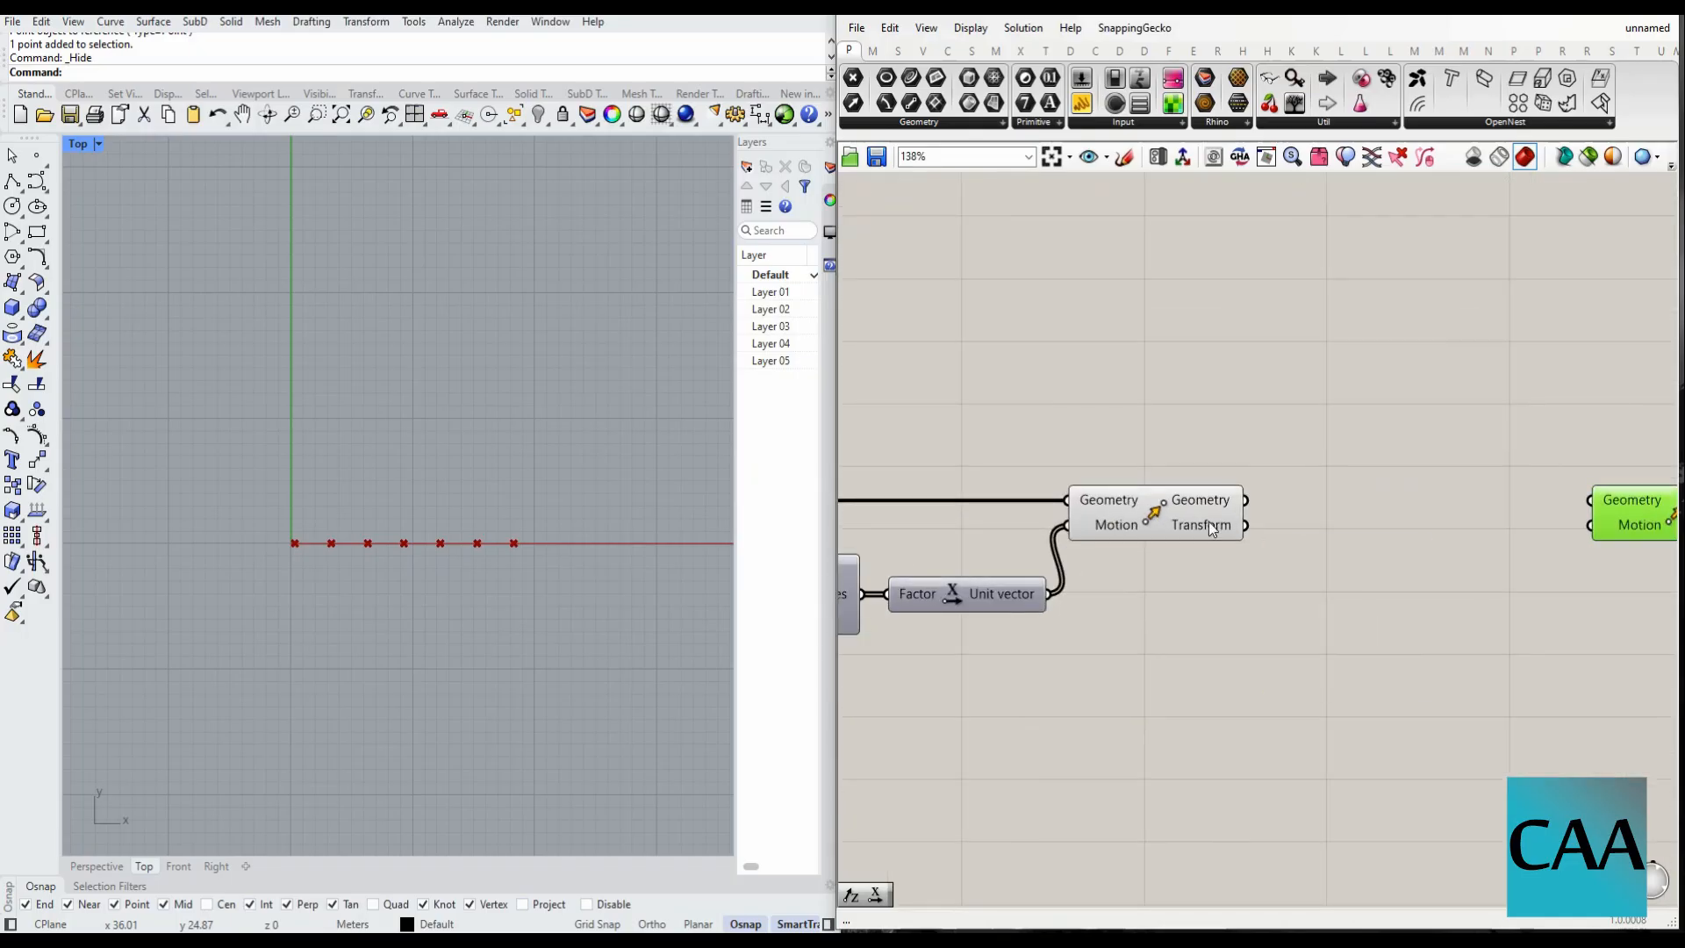
{"action": "scroll", "coordinate": [1098, 545], "scroll_direction": "down", "scroll_amount": 3}
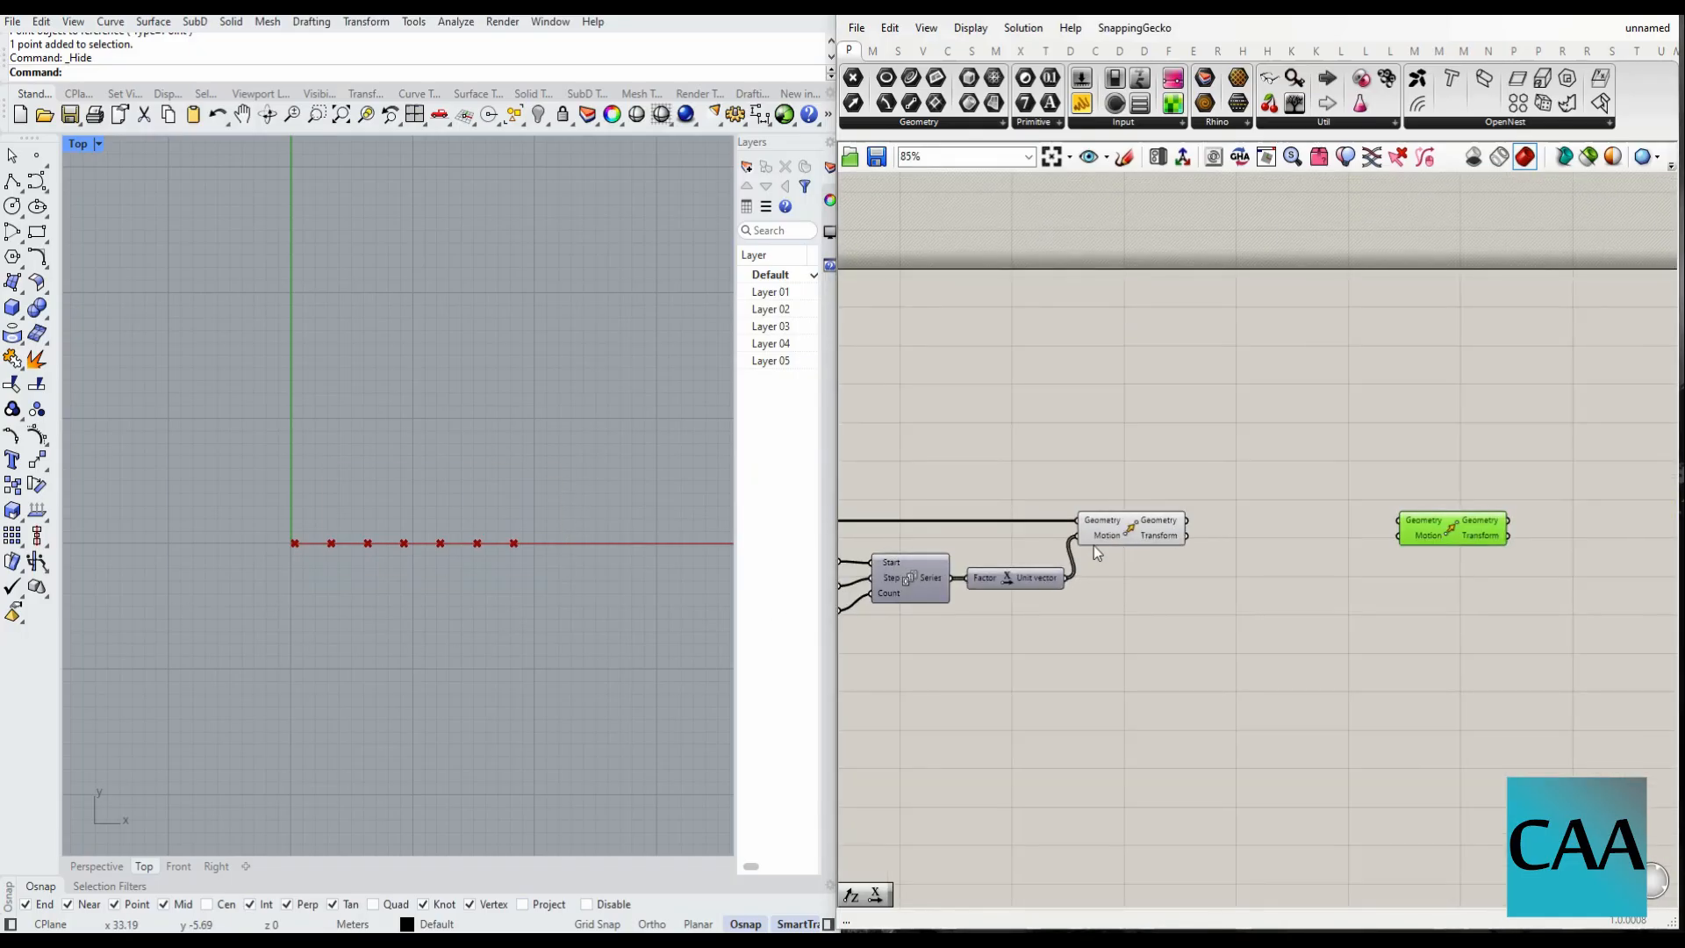
{"action": "scroll", "coordinate": [1404, 542], "scroll_direction": "up", "scroll_amount": 3}
{"action": "left_click_drag", "start_coordinate": [1103, 508], "coordinate": [1326, 508]}
{"action": "left_click_drag", "start_coordinate": [1465, 539], "coordinate": [1559, 525]}
- Add a Unit Y component and connect its Unit vector output to the second Move's Motion input
{"action": "double_click", "coordinate": [1341, 682]}
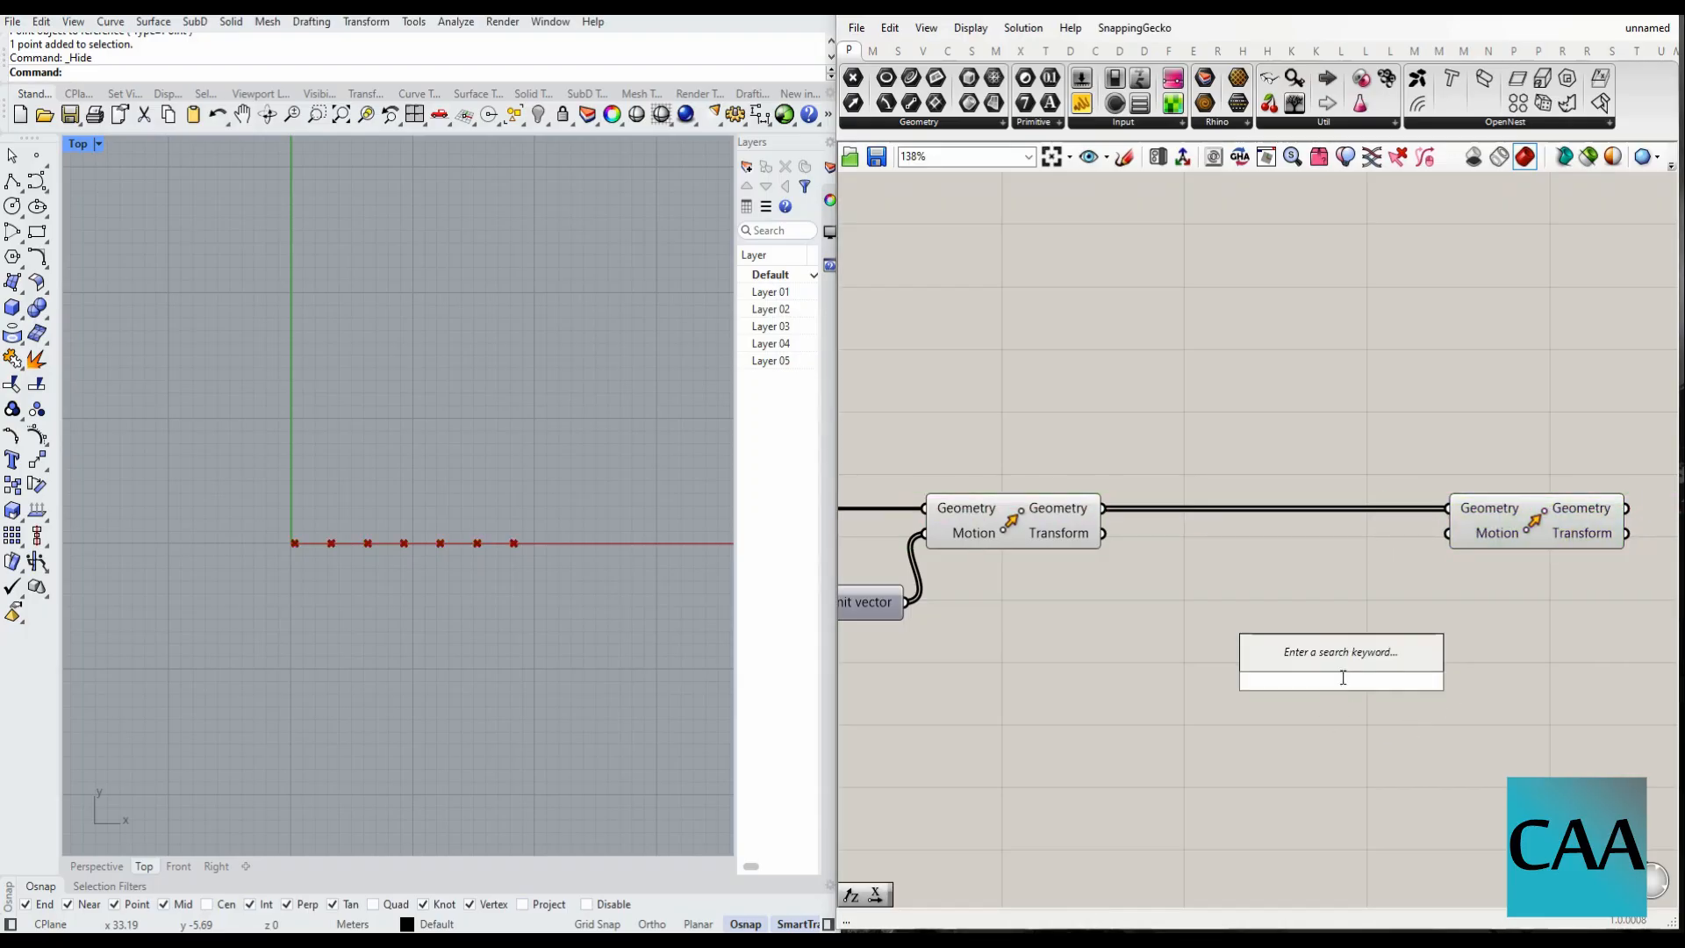
{"action": "type", "text": "y"}
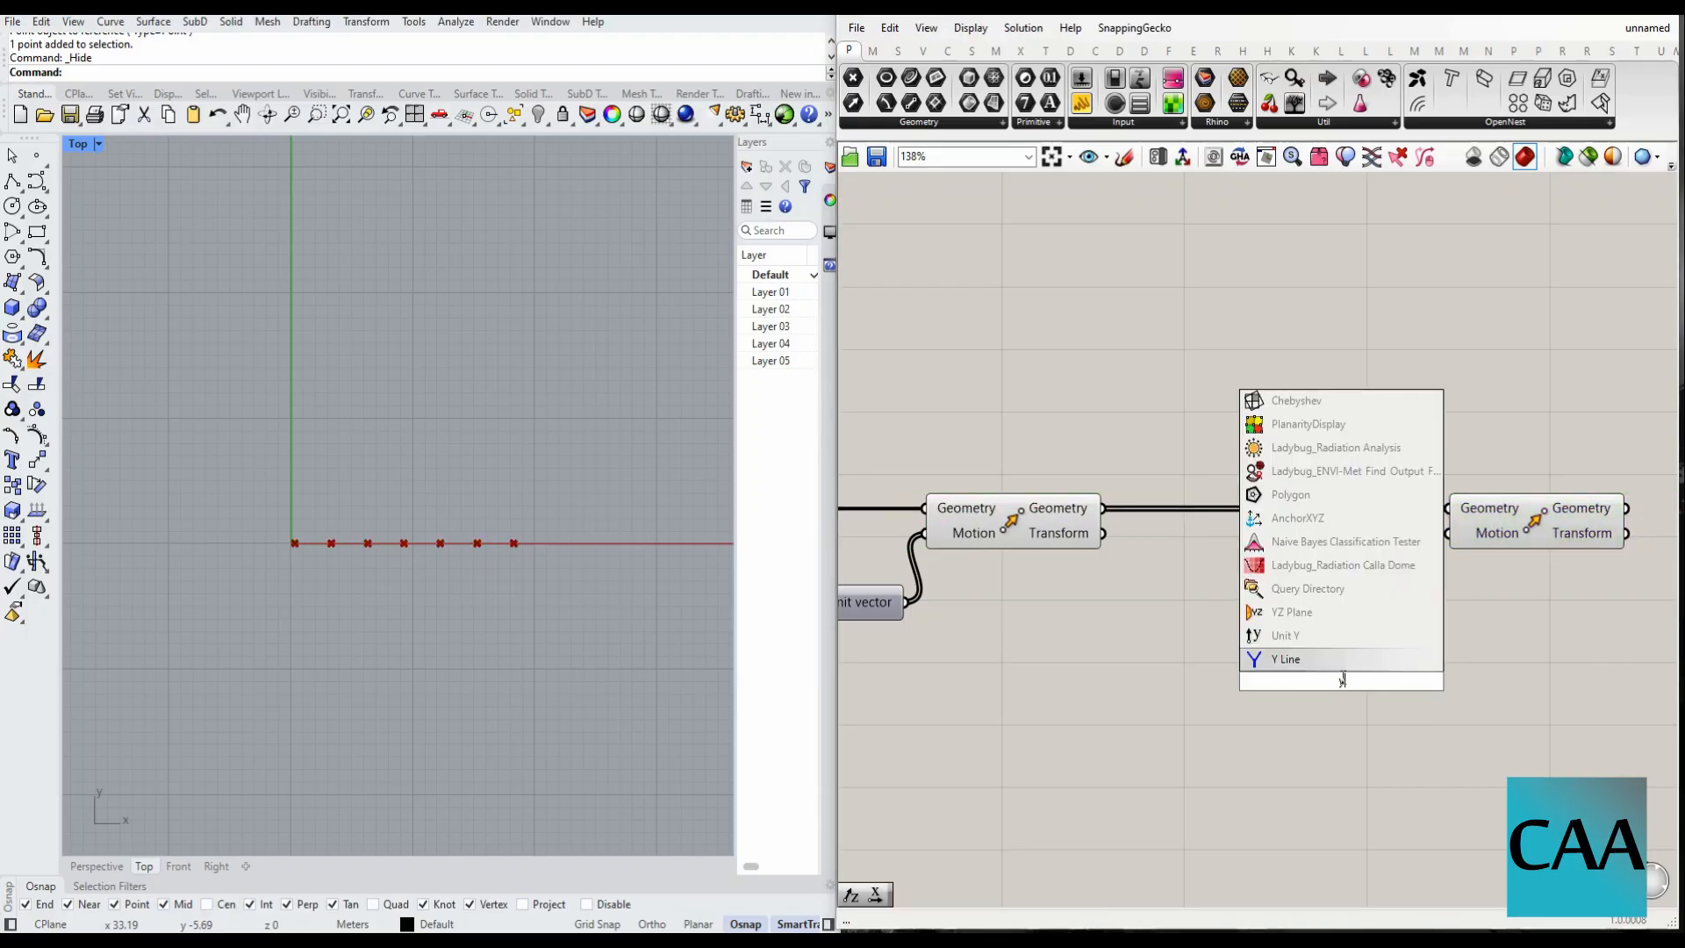
{"action": "left_click", "coordinate": [1336, 636]}
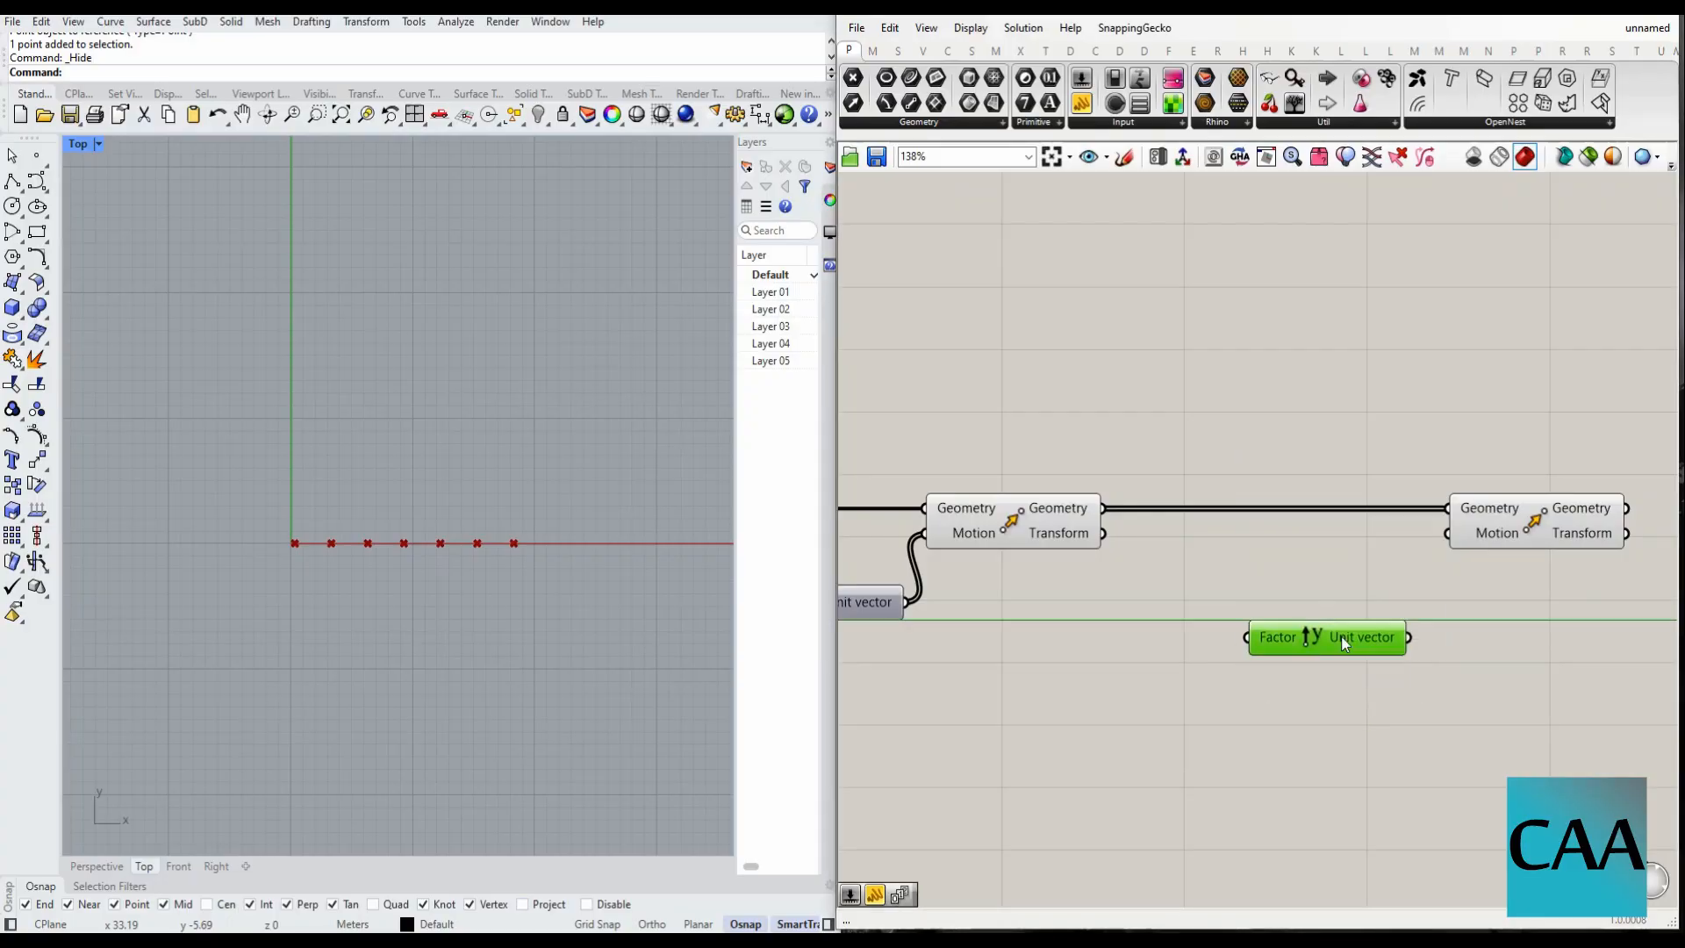
{"action": "left_click_drag", "start_coordinate": [1396, 602], "coordinate": [1449, 533]}
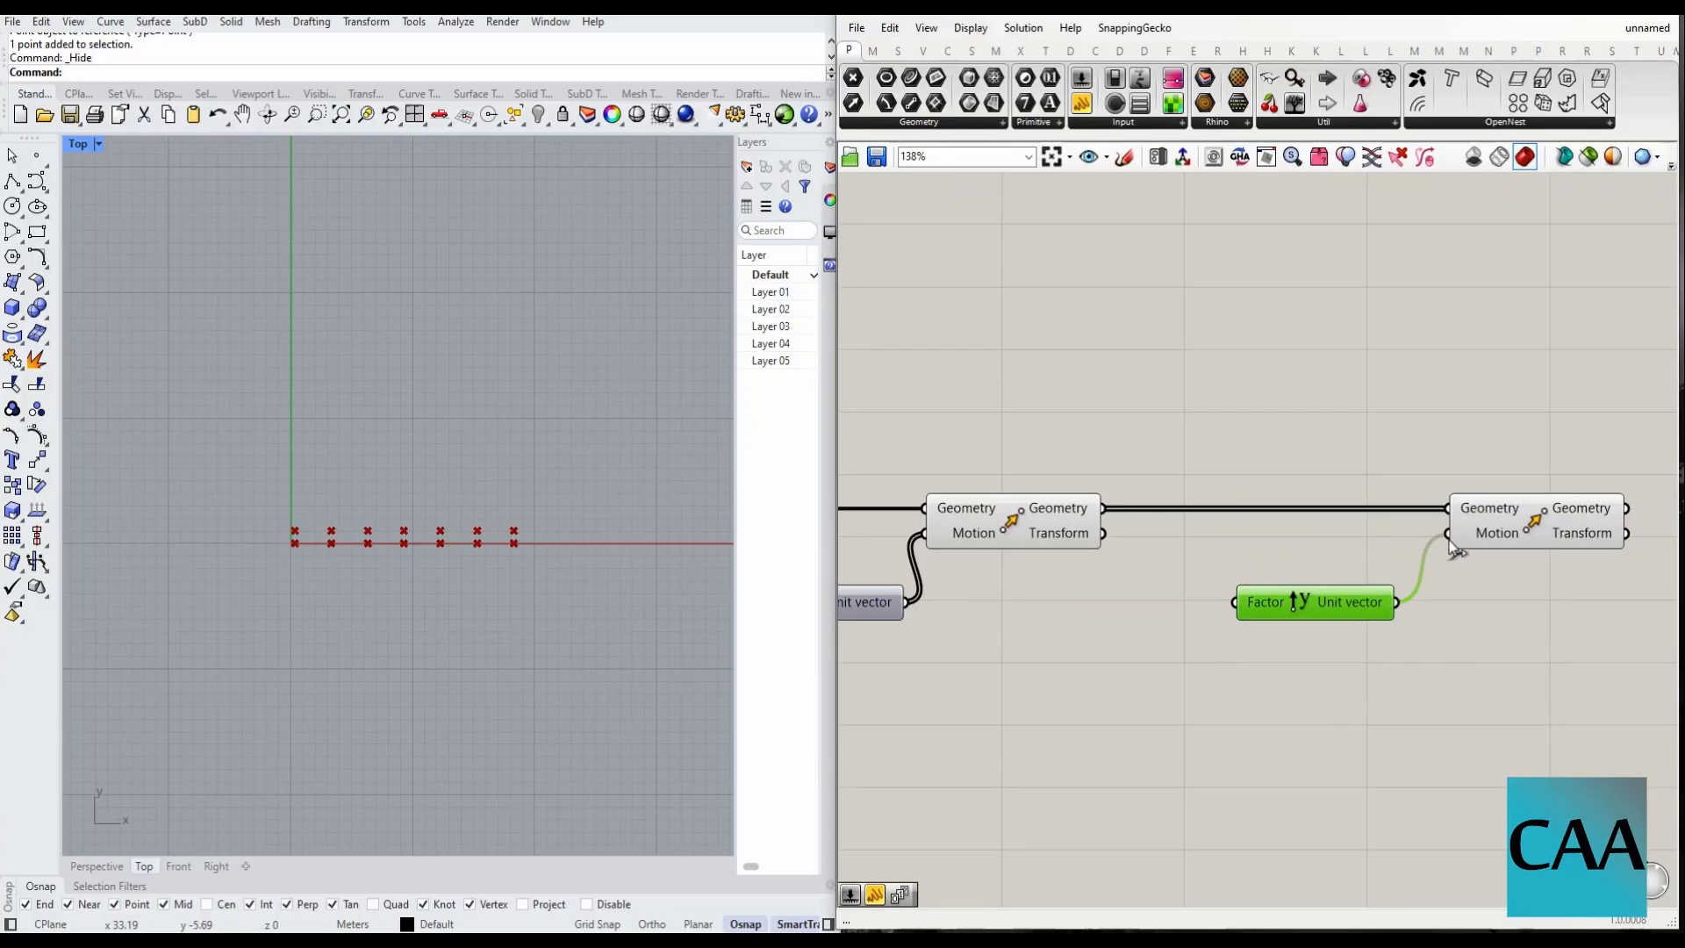
- Shift the second Move and the Unit Y component further from the first Move to make room between them
{"action": "scroll", "coordinate": [1336, 571], "scroll_direction": "down", "scroll_amount": 2}
{"action": "right_click_drag", "start_coordinate": [1336, 572], "coordinate": [1189, 562]}
{"action": "left_click_drag", "start_coordinate": [1464, 500], "coordinate": [1620, 498]}
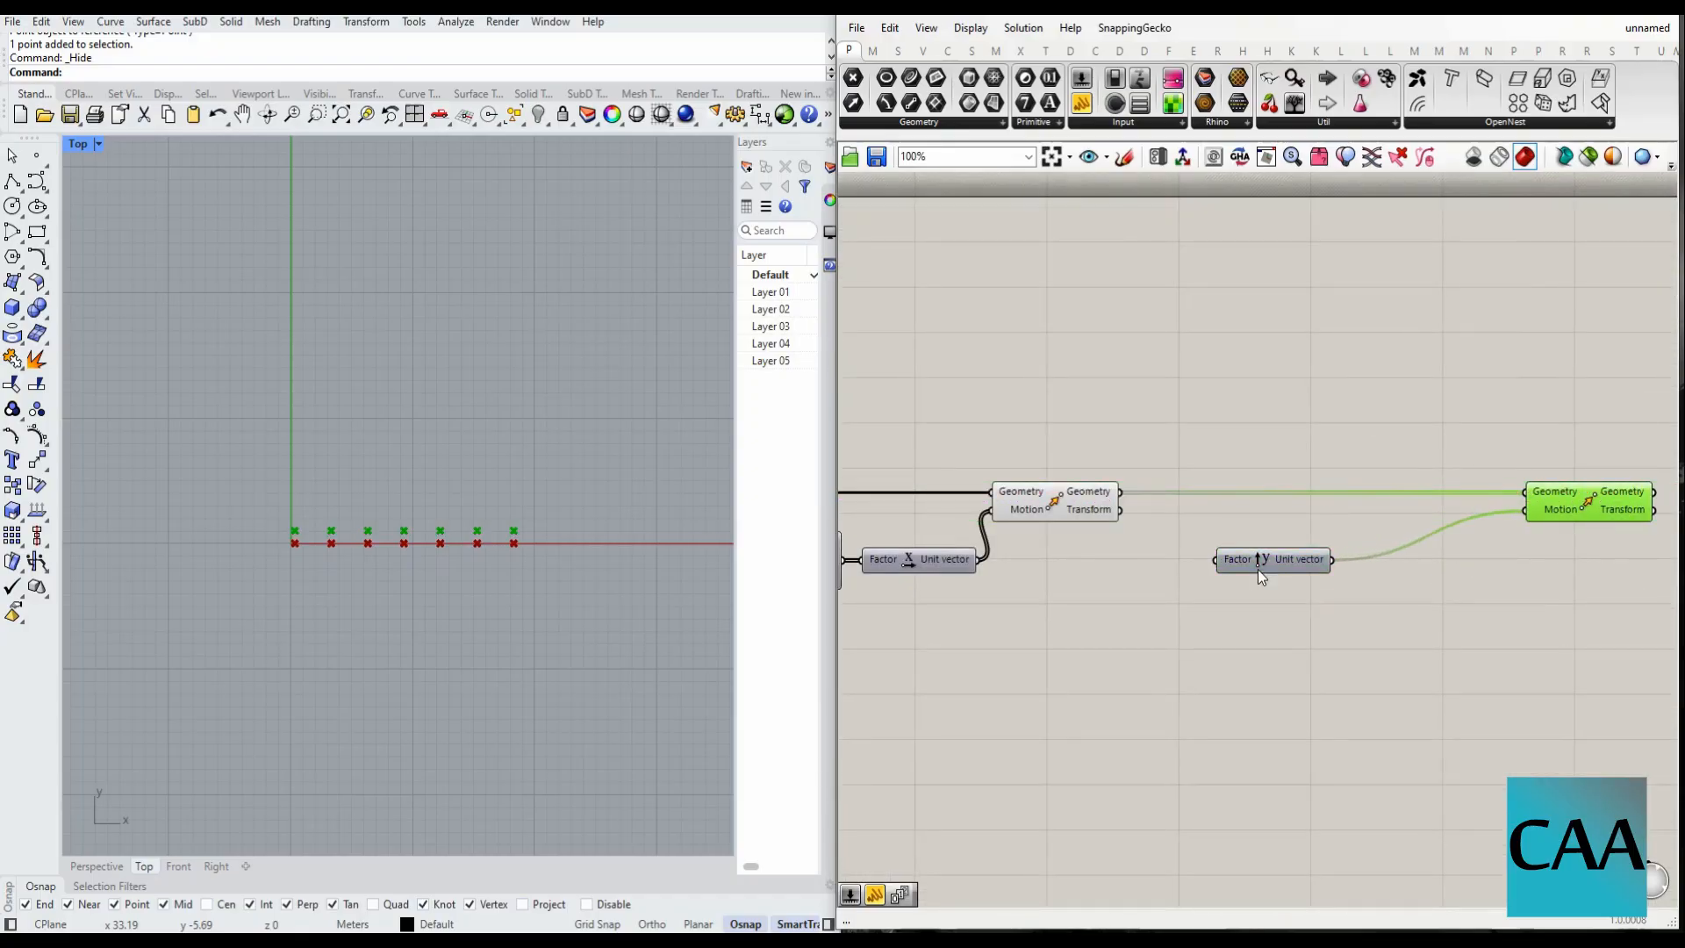
{"action": "left_click_drag", "start_coordinate": [1257, 568], "coordinate": [1451, 549]}
- Add a second Series component ahead of Unit Y and connect its Series output to Unit Y's Factor input
{"action": "double_click", "coordinate": [1388, 663]}
{"action": "type", "text": "ser"}
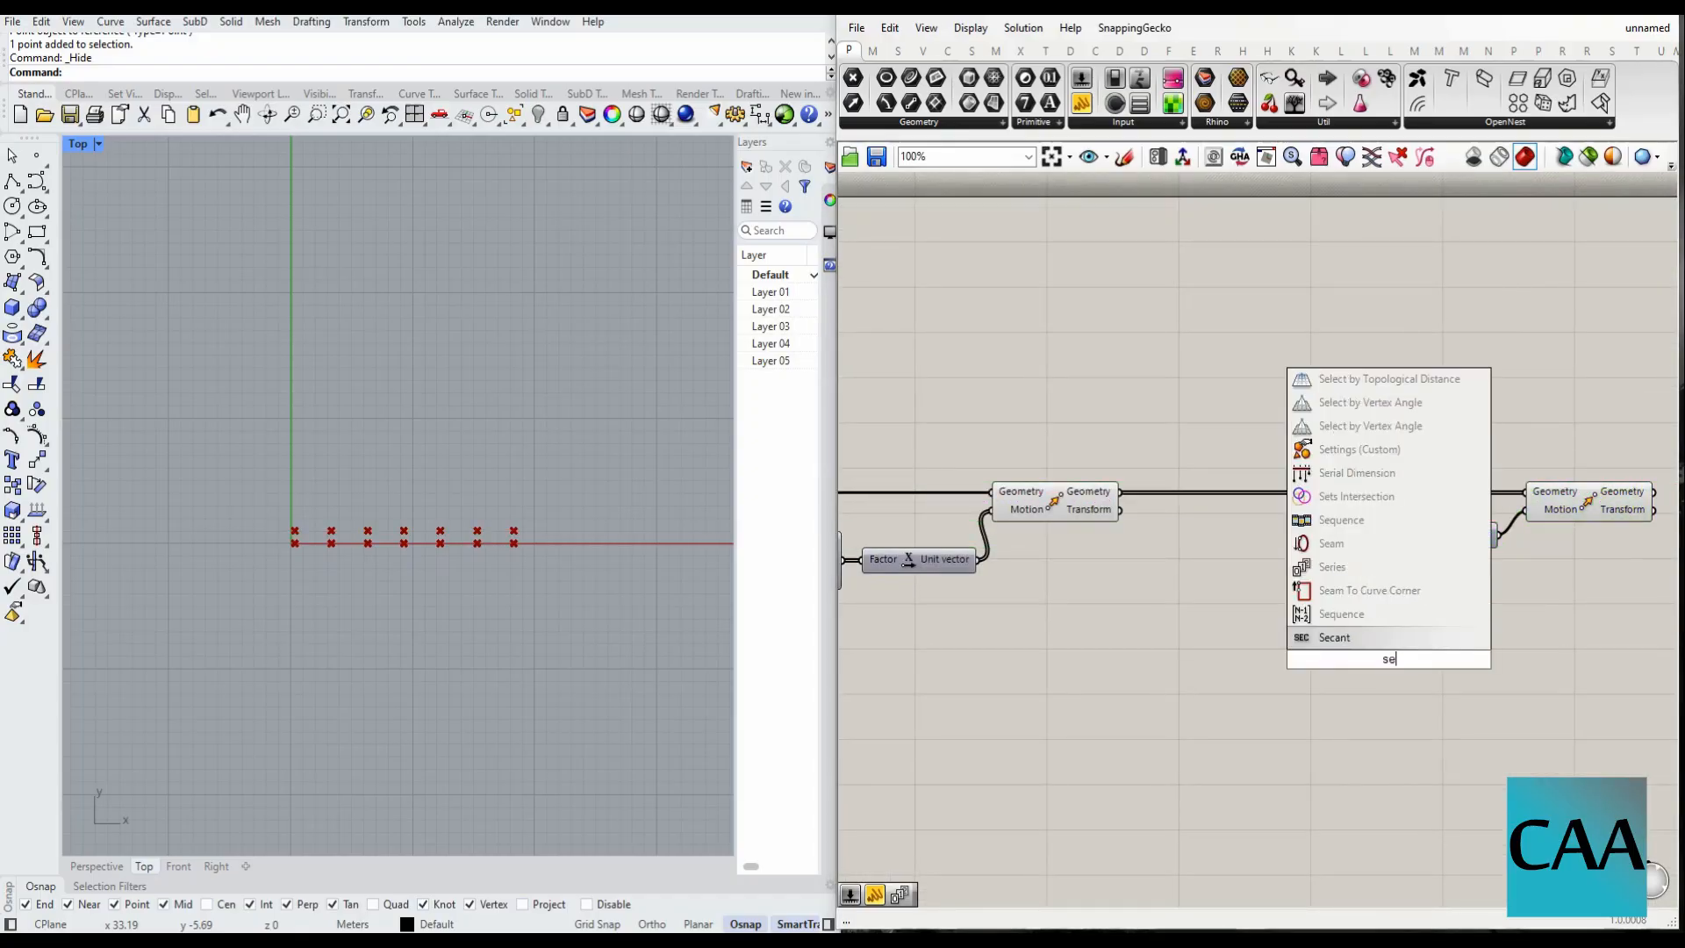
{"action": "key", "text": "Return"}
{"action": "left_click_drag", "start_coordinate": [1380, 654], "coordinate": [1320, 587]}
{"action": "left_click", "coordinate": [1327, 661]}
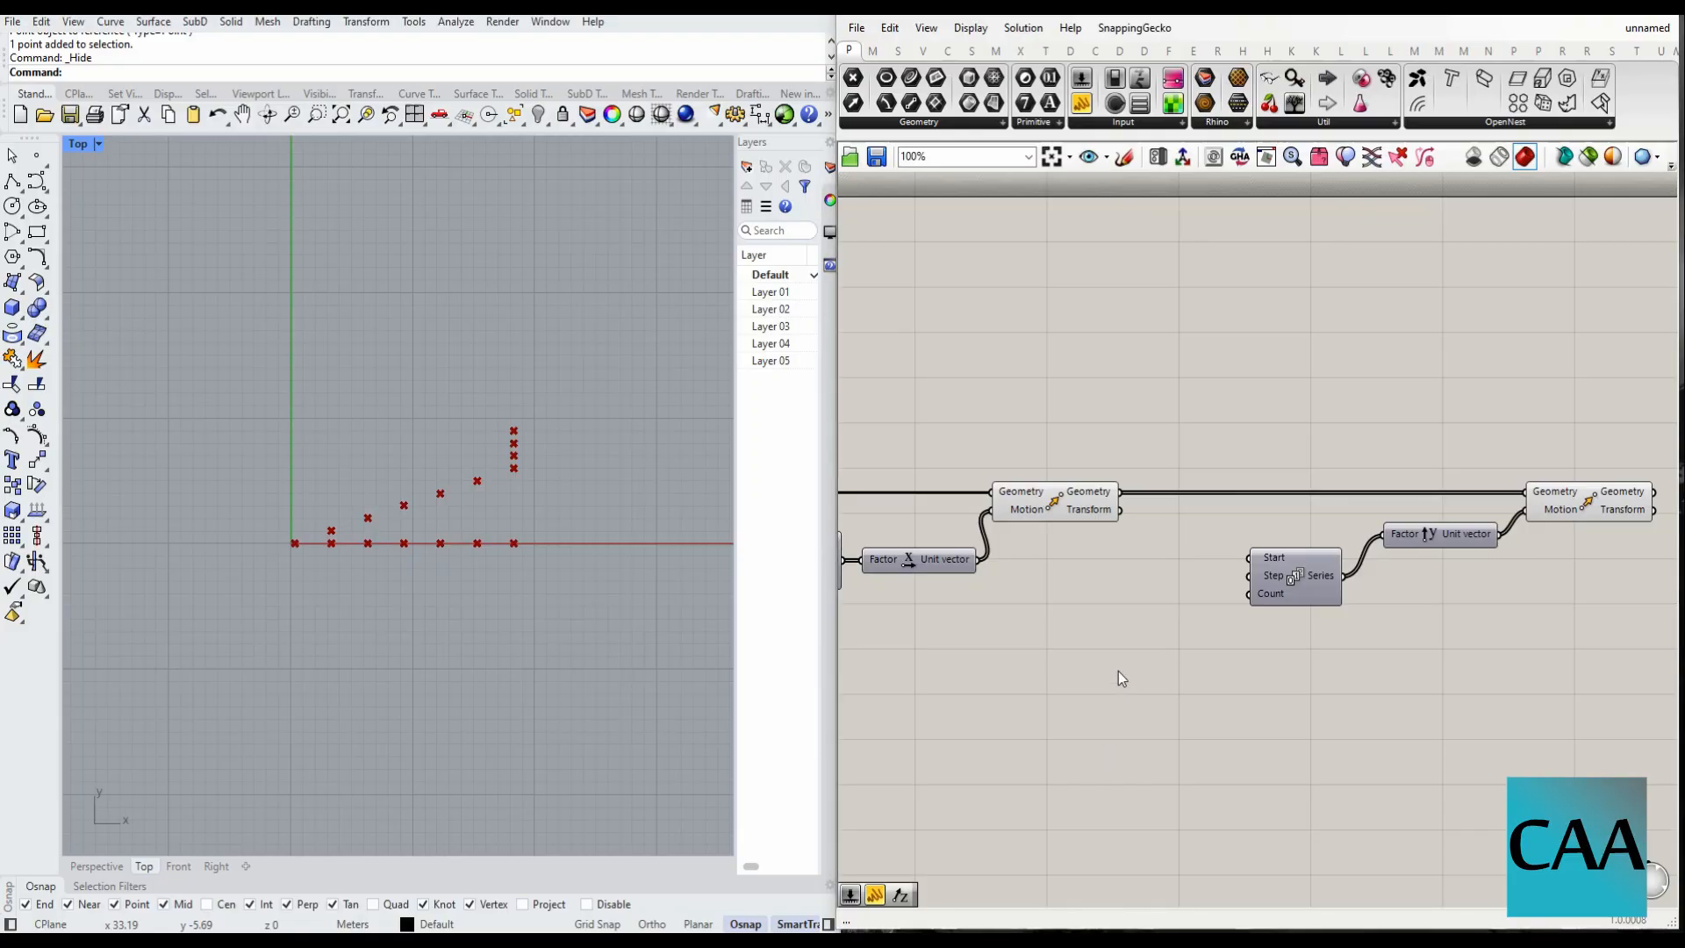
- Create a number slider with value 0 beside the second Series component and connect it to the Start input
{"action": "right_click_drag", "start_coordinate": [1119, 671], "coordinate": [1028, 686]}
{"action": "double_click", "coordinate": [1040, 699]}
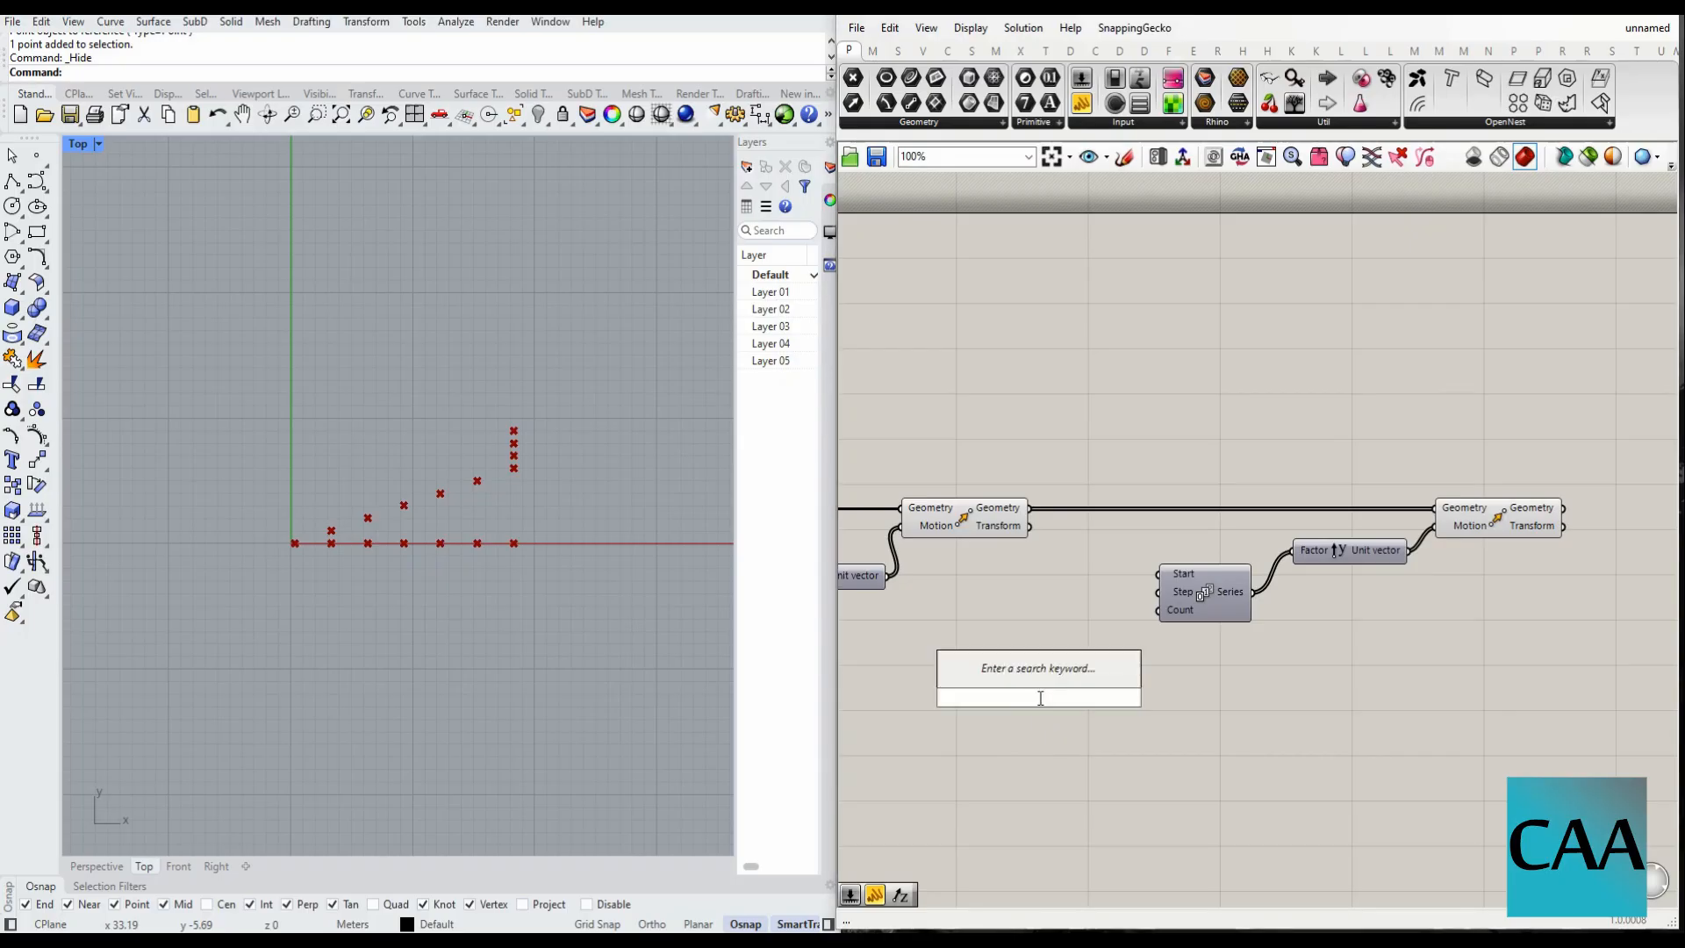
{"action": "type", "text": "number slider"}
{"action": "key", "text": "Return"}
{"action": "left_click_drag", "start_coordinate": [1072, 654], "coordinate": [1072, 582]}
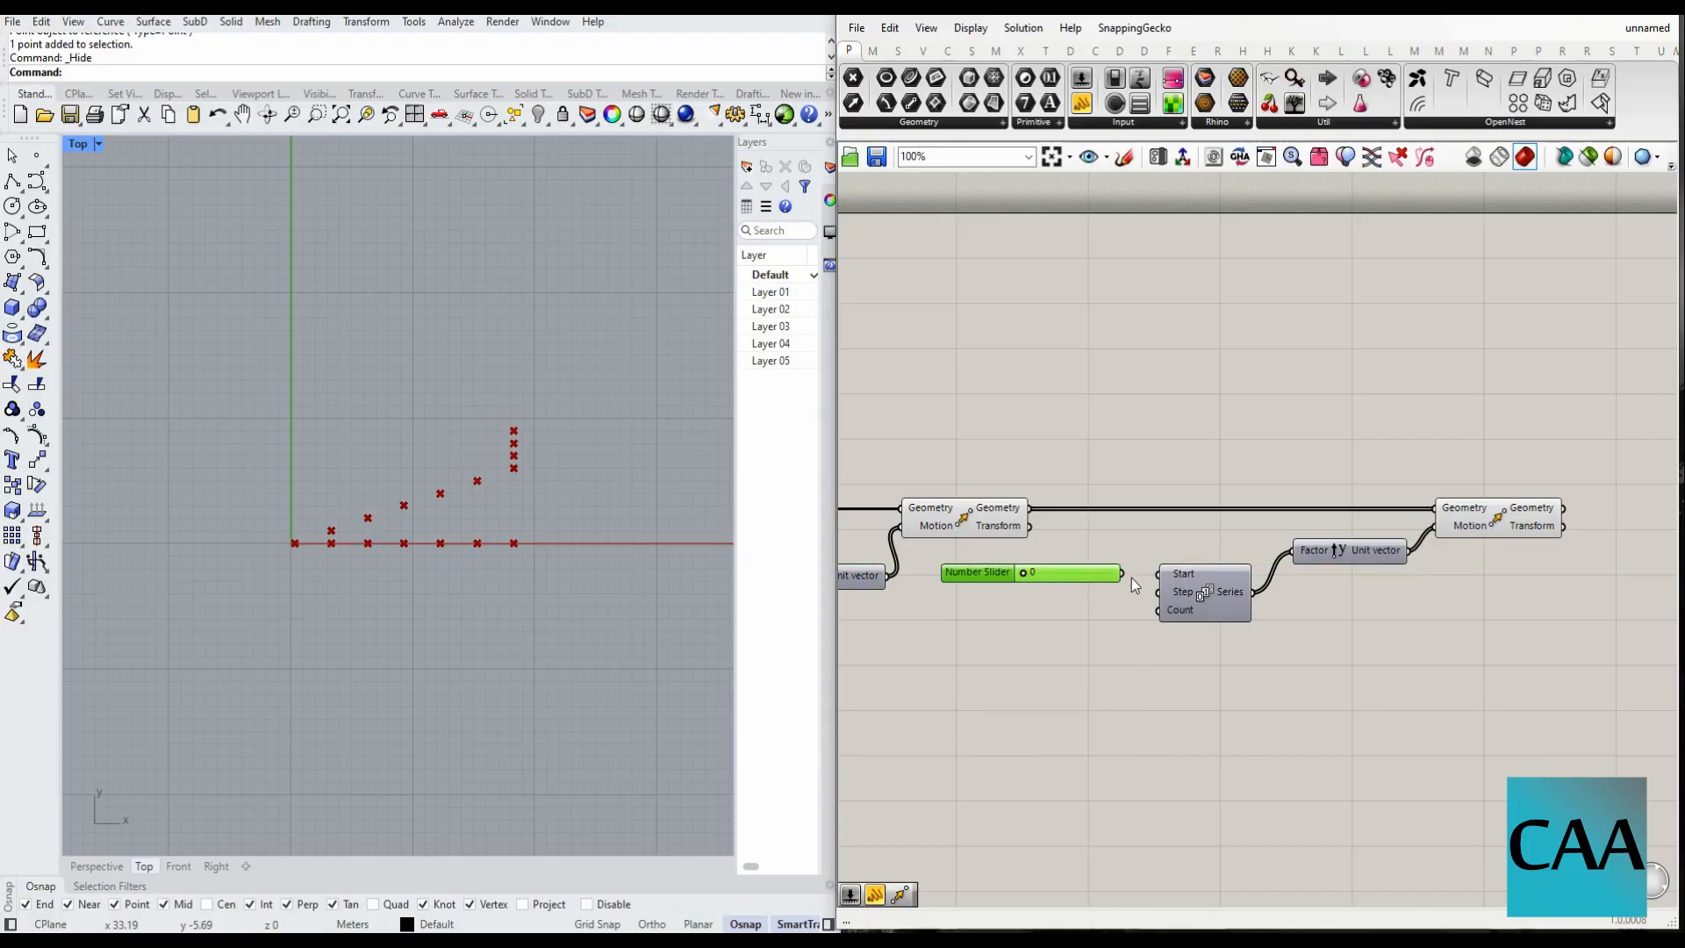
{"action": "left_click", "coordinate": [1132, 579]}
- Create a number slider with value 2 under the 0 slider and connect it to the second Series component's Step input
{"action": "double_click", "coordinate": [1069, 730]}
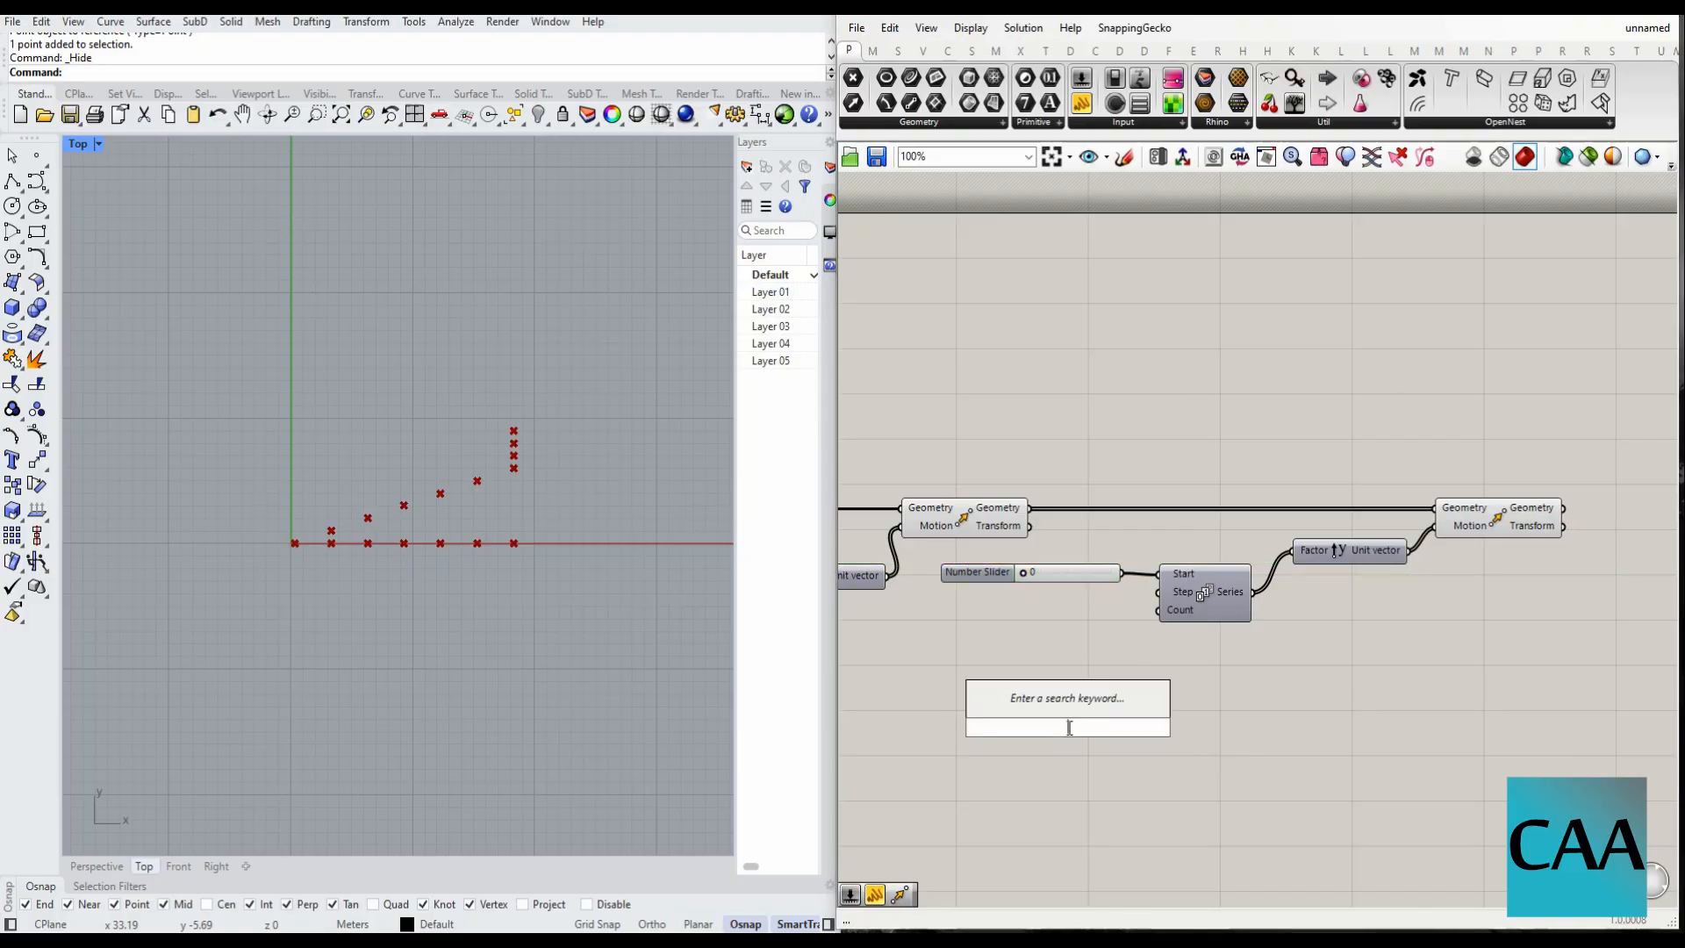
{"action": "type", "text": "number slider"}
{"action": "key", "text": "Return"}
{"action": "left_click_drag", "start_coordinate": [1068, 729], "coordinate": [1043, 597]}
- Create a number slider with value 9 under the other two and connect it to the second Series component's Count input
{"action": "double_click", "coordinate": [1031, 694]}
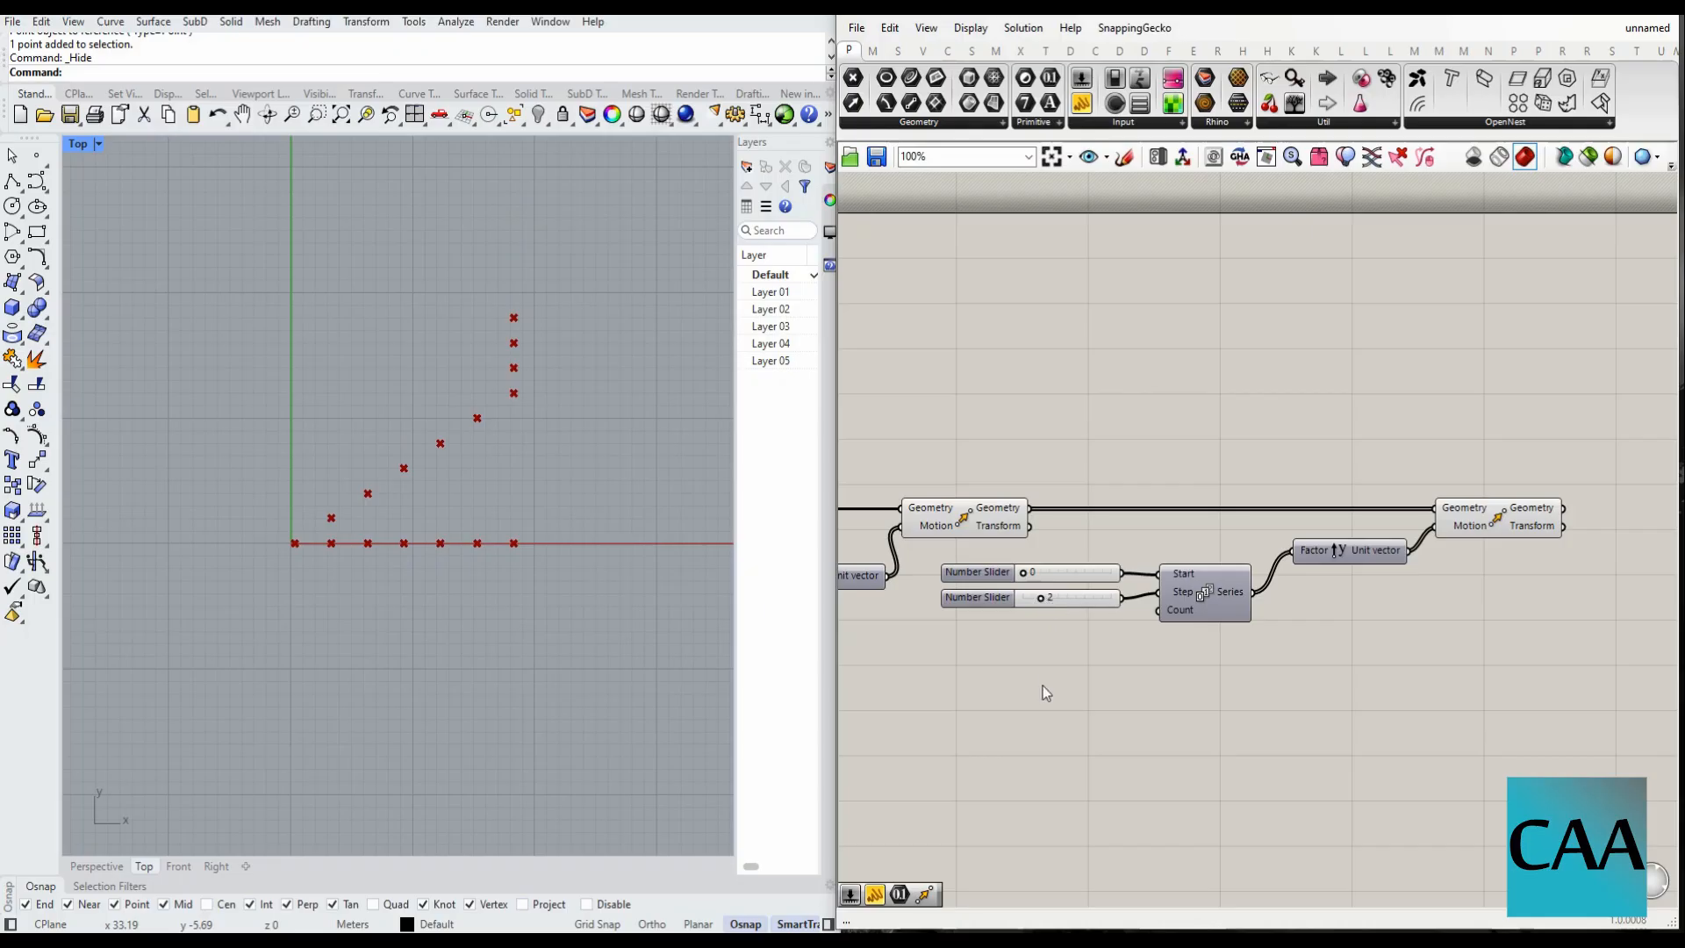
{"action": "scroll", "coordinate": [1043, 687], "scroll_direction": "up", "scroll_amount": 3}
{"action": "double_click", "coordinate": [1073, 702]}
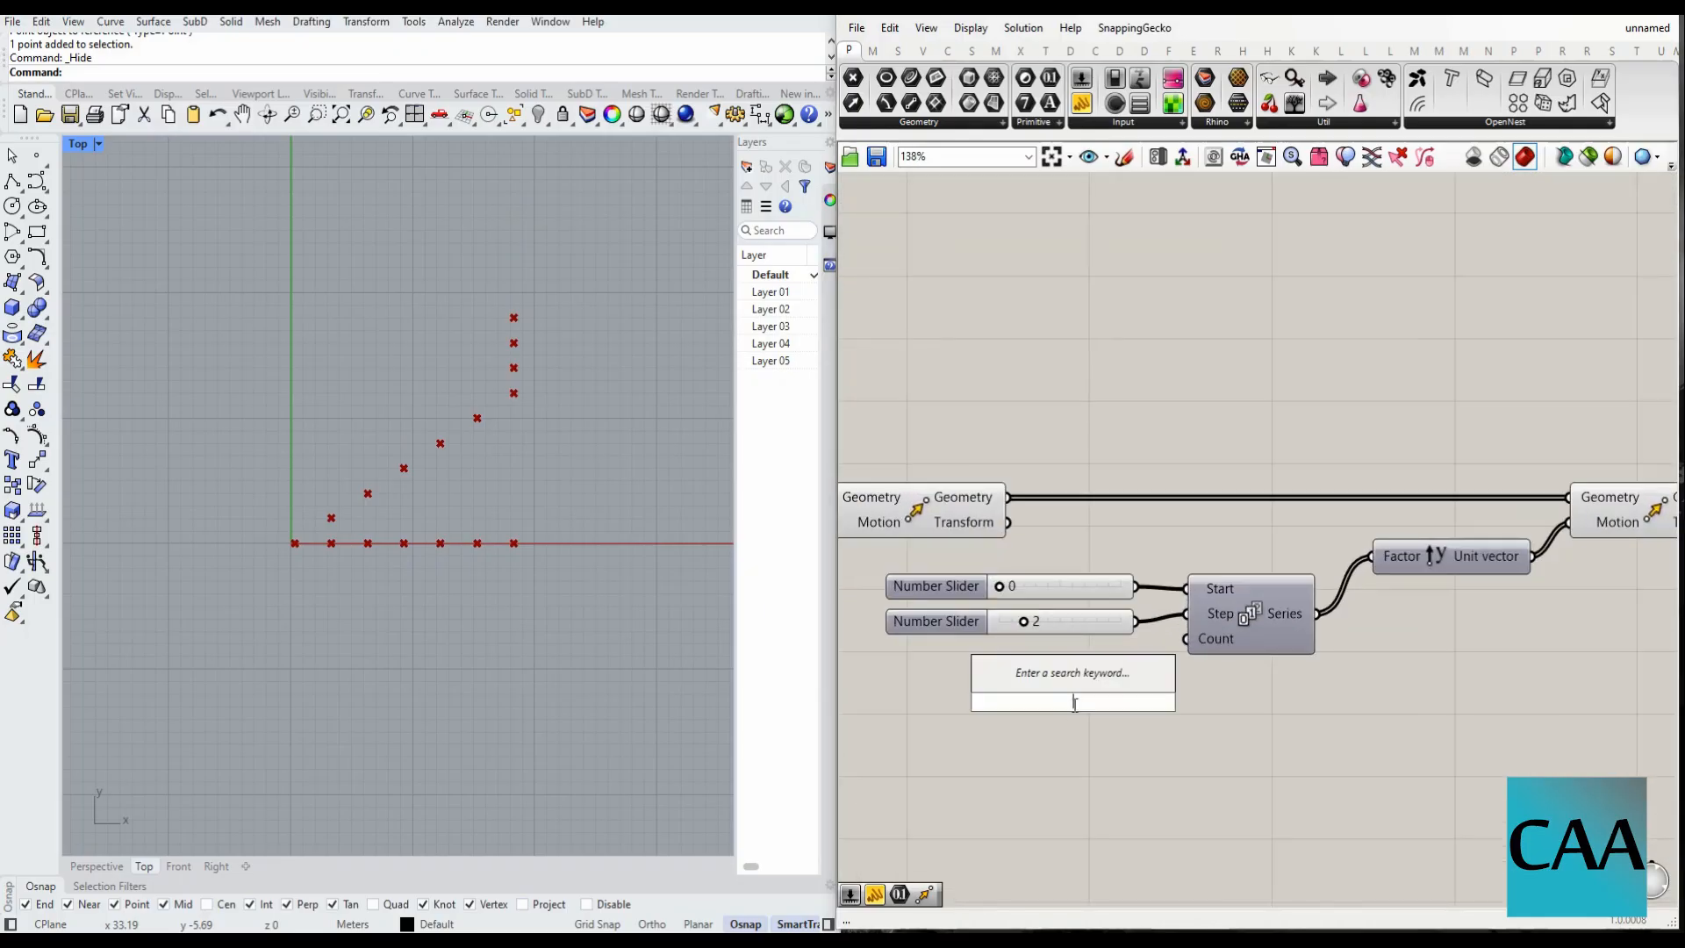
{"action": "type", "text": "9"}
{"action": "key", "text": "Return"}
{"action": "left_click_drag", "start_coordinate": [1073, 706], "coordinate": [1025, 677]}
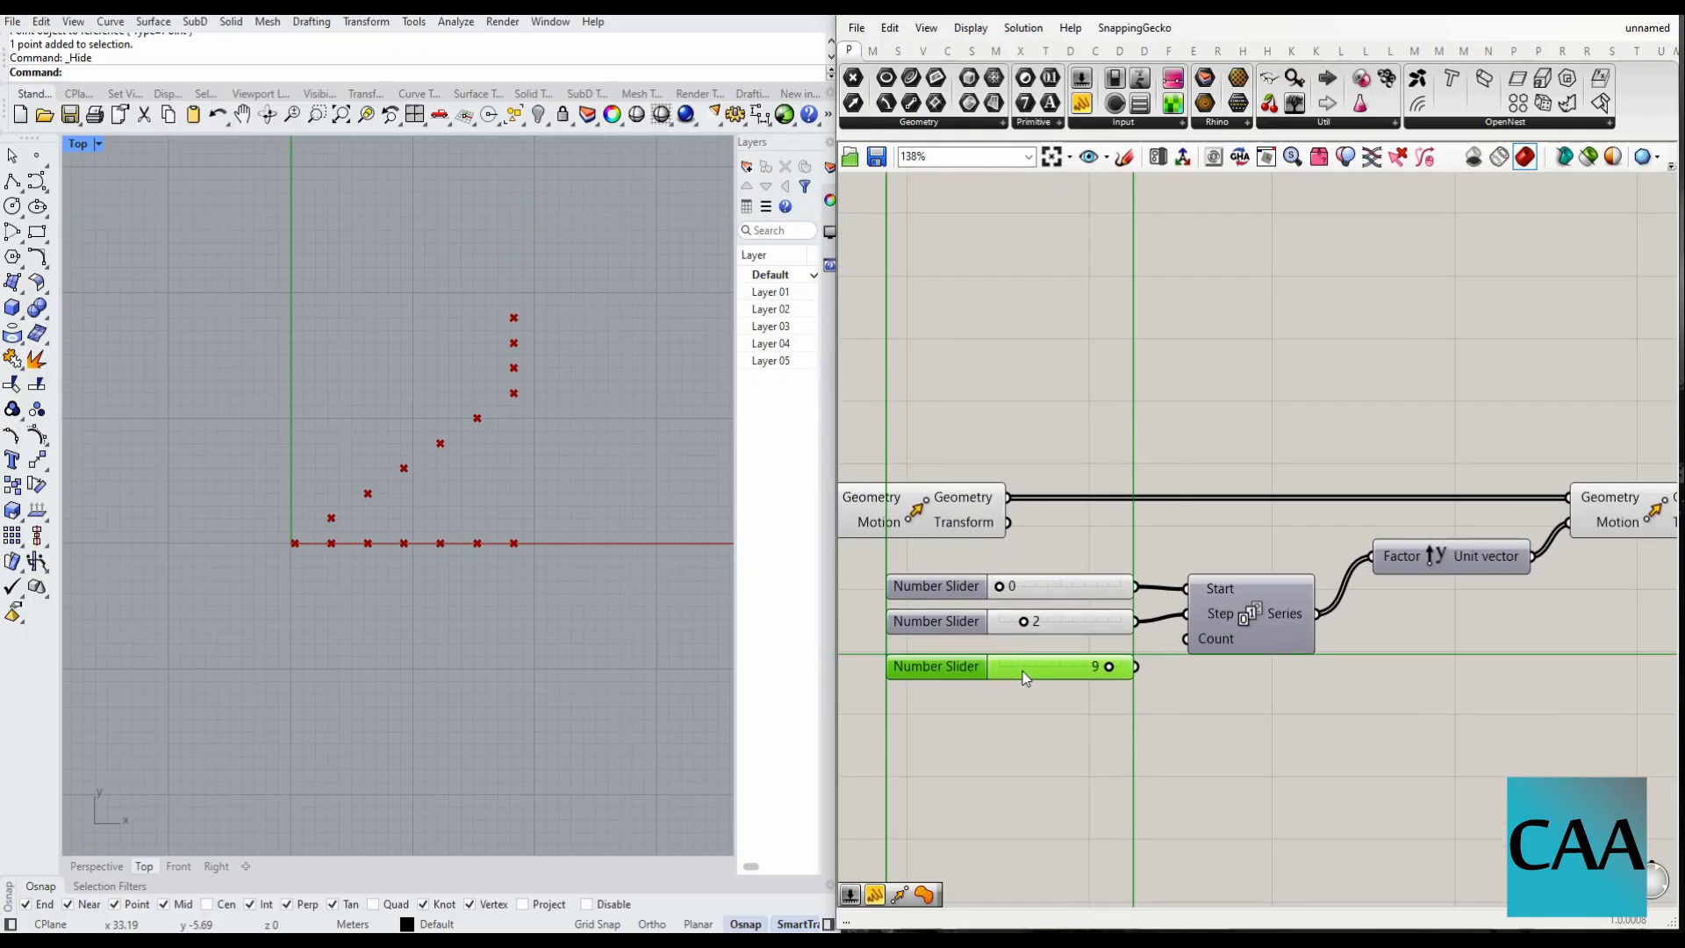
{"action": "left_click_drag", "start_coordinate": [1135, 666], "coordinate": [1187, 640]}
- Move the three new sliders, second Series, Unit Y and second Move together further away from the first Move
{"action": "scroll", "coordinate": [1176, 636], "scroll_direction": "down", "scroll_amount": 3}
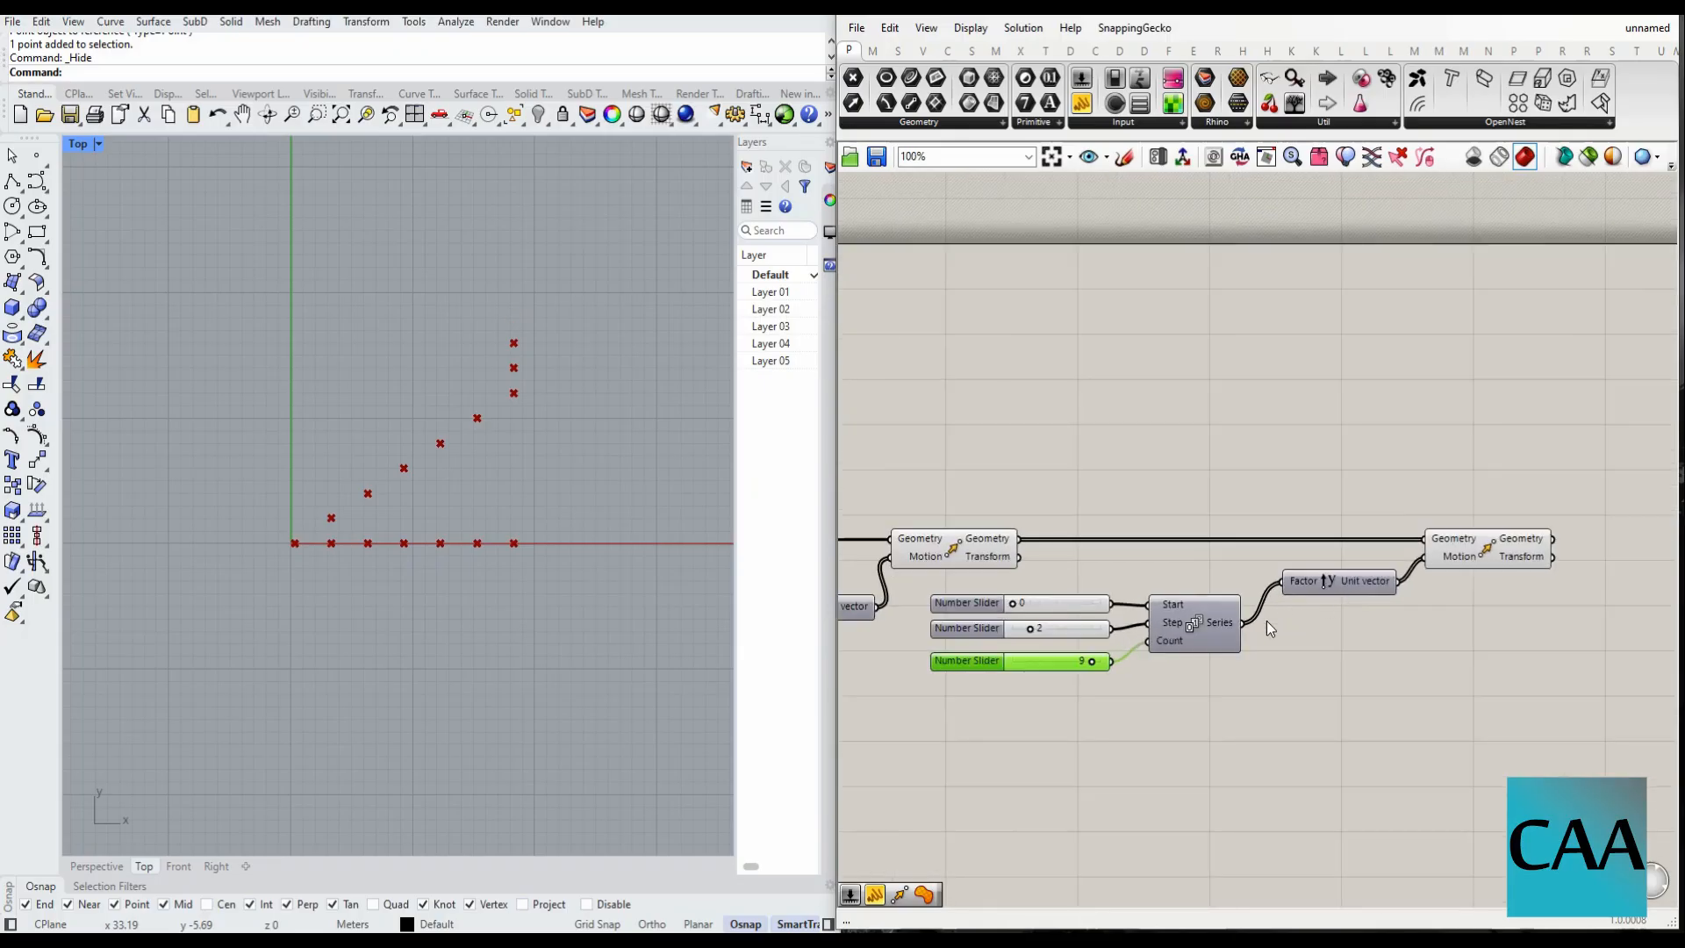
{"action": "left_click_drag", "start_coordinate": [1570, 737], "coordinate": [1044, 509]}
{"action": "left_click_drag", "start_coordinate": [1177, 618], "coordinate": [1268, 620]}
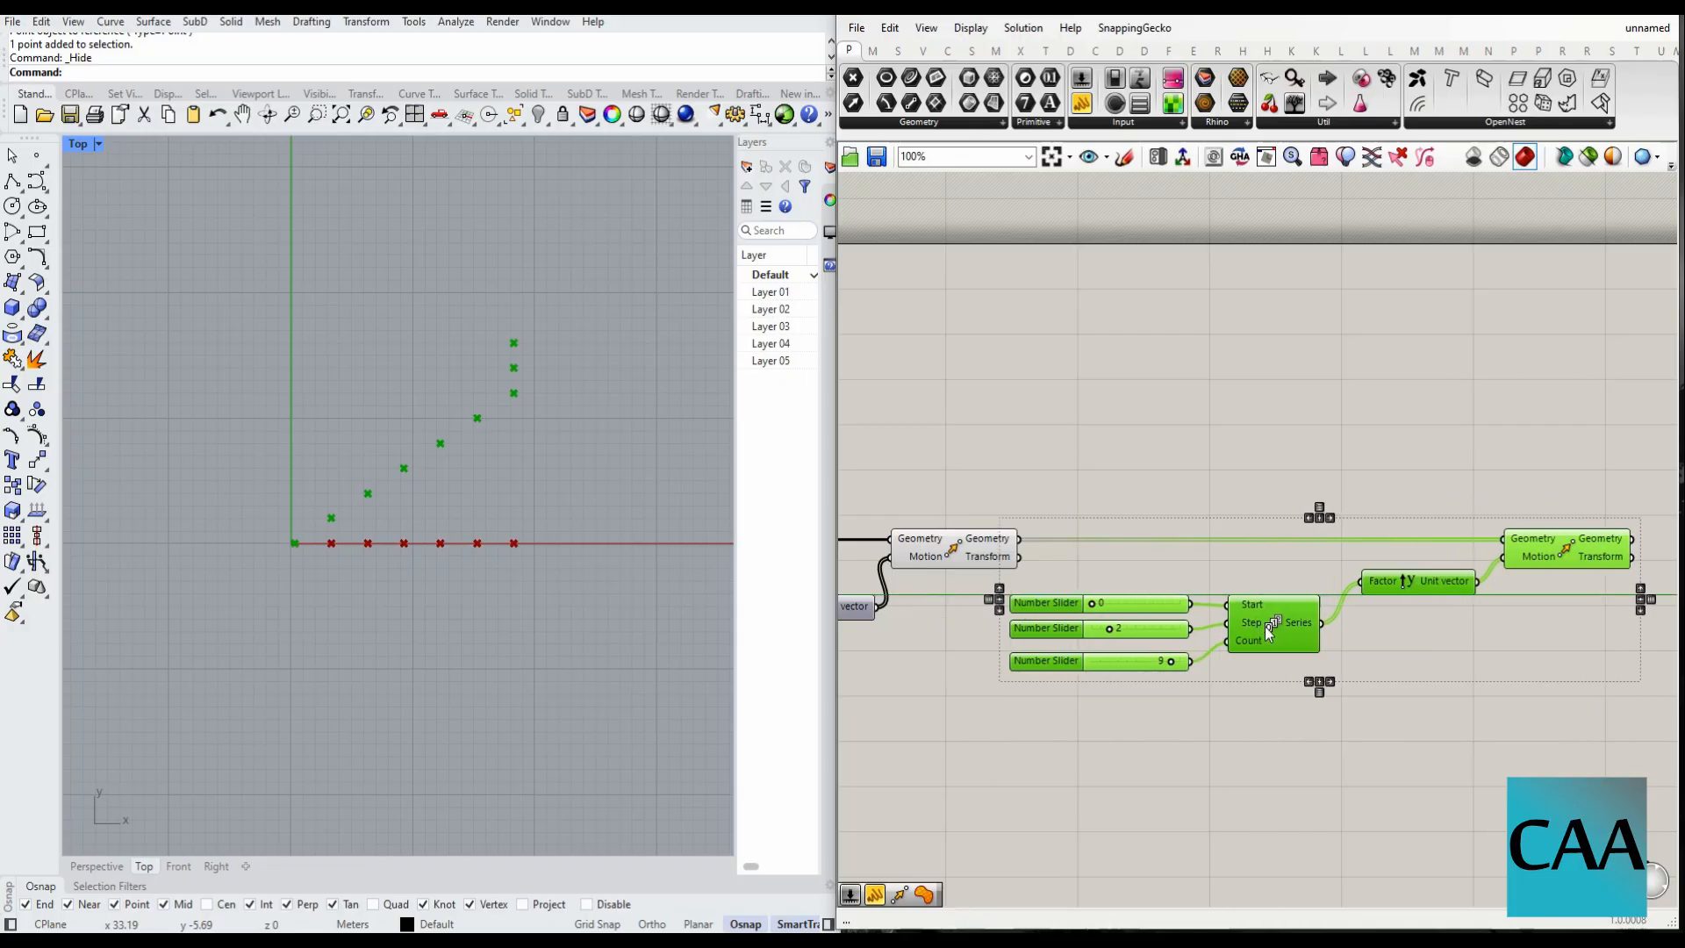
{"action": "left_click", "coordinate": [1301, 718]}
- Highlight the second Move's output to examine how its points are distributed in the Rhino Top view
{"action": "left_click_drag", "start_coordinate": [600, 290], "coordinate": [246, 616]}
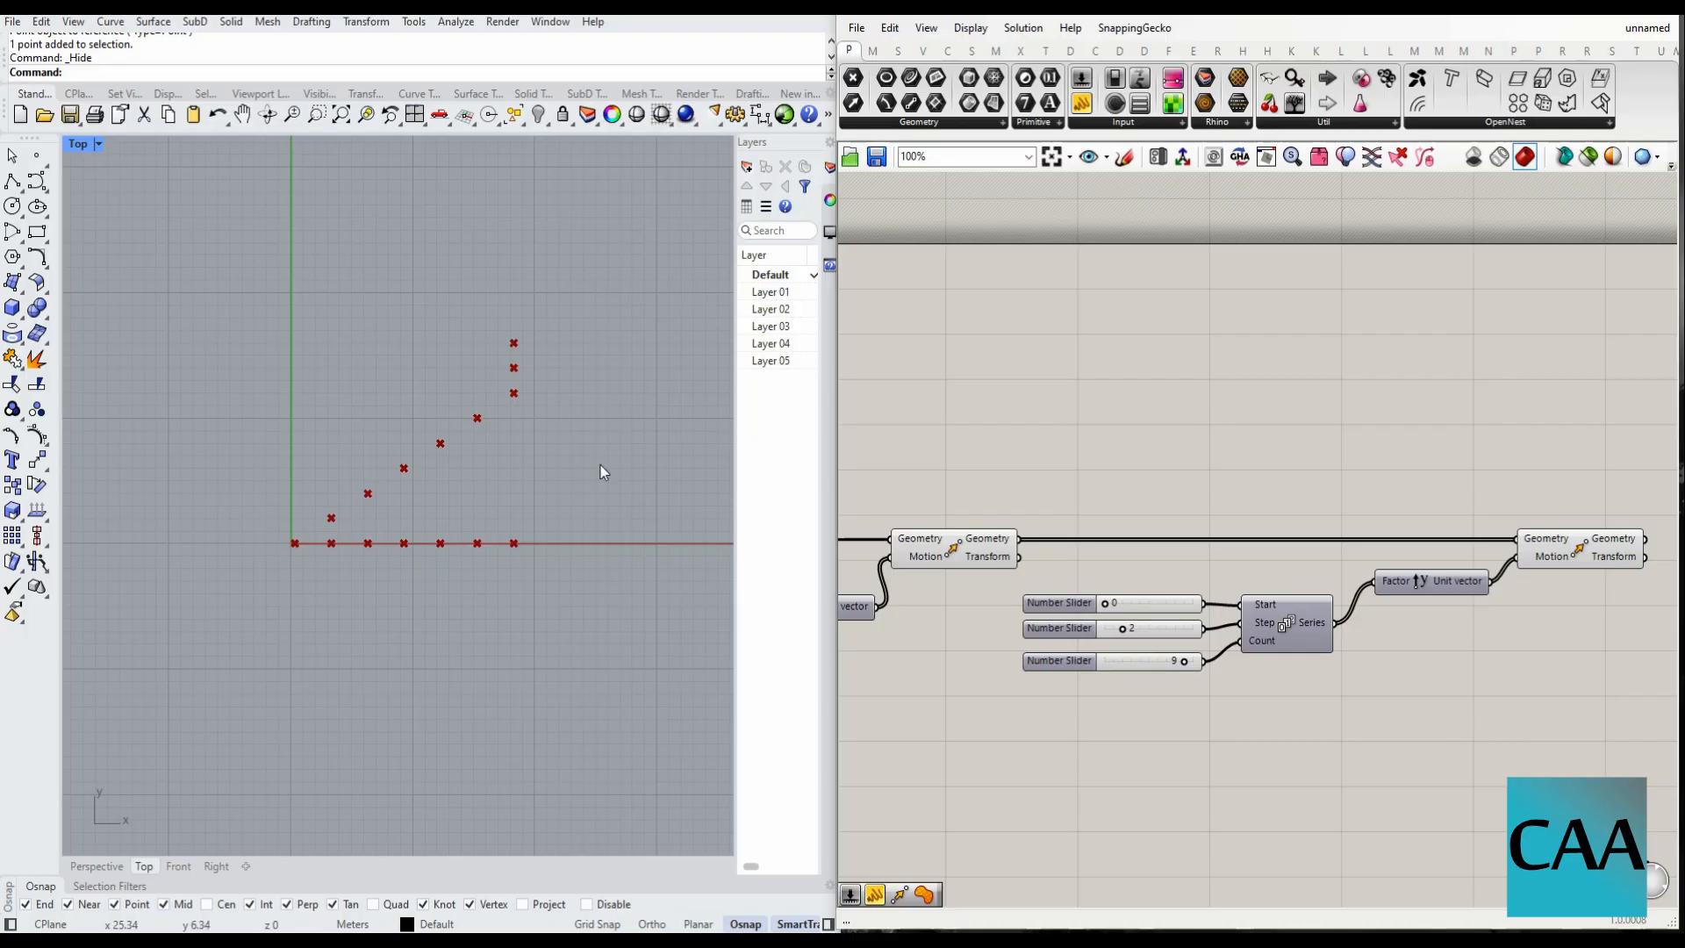
{"action": "left_click", "coordinate": [1569, 553]}
{"action": "left_click_drag", "start_coordinate": [586, 301], "coordinate": [204, 660]}
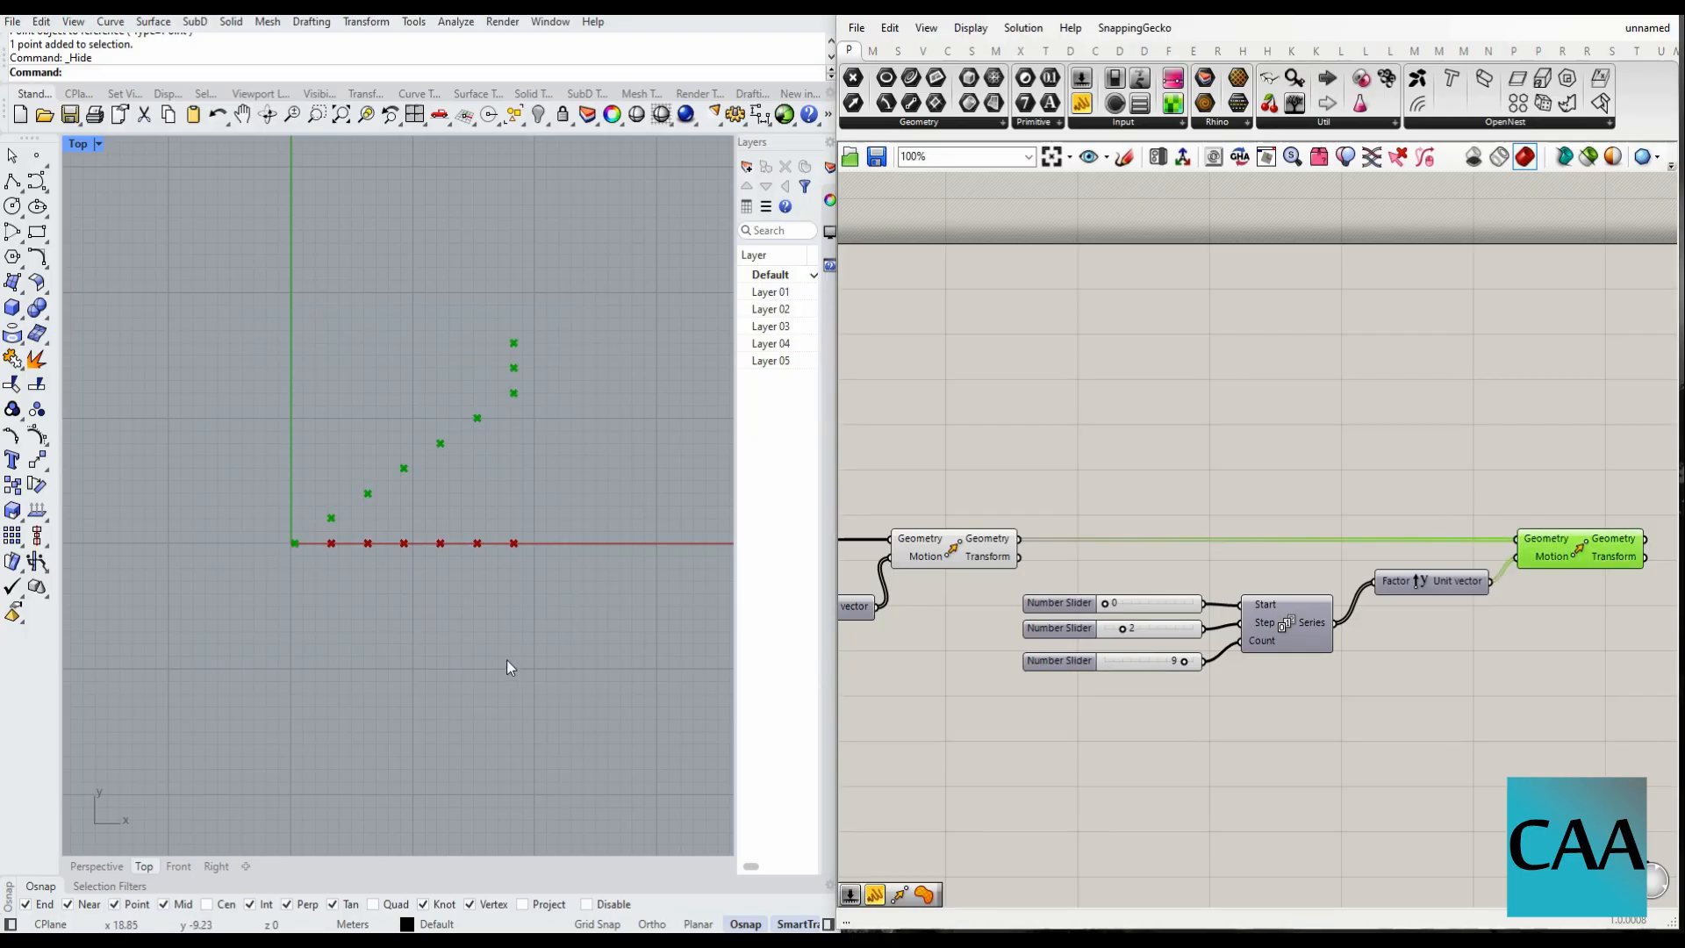
{"action": "left_click", "coordinate": [1215, 474]}
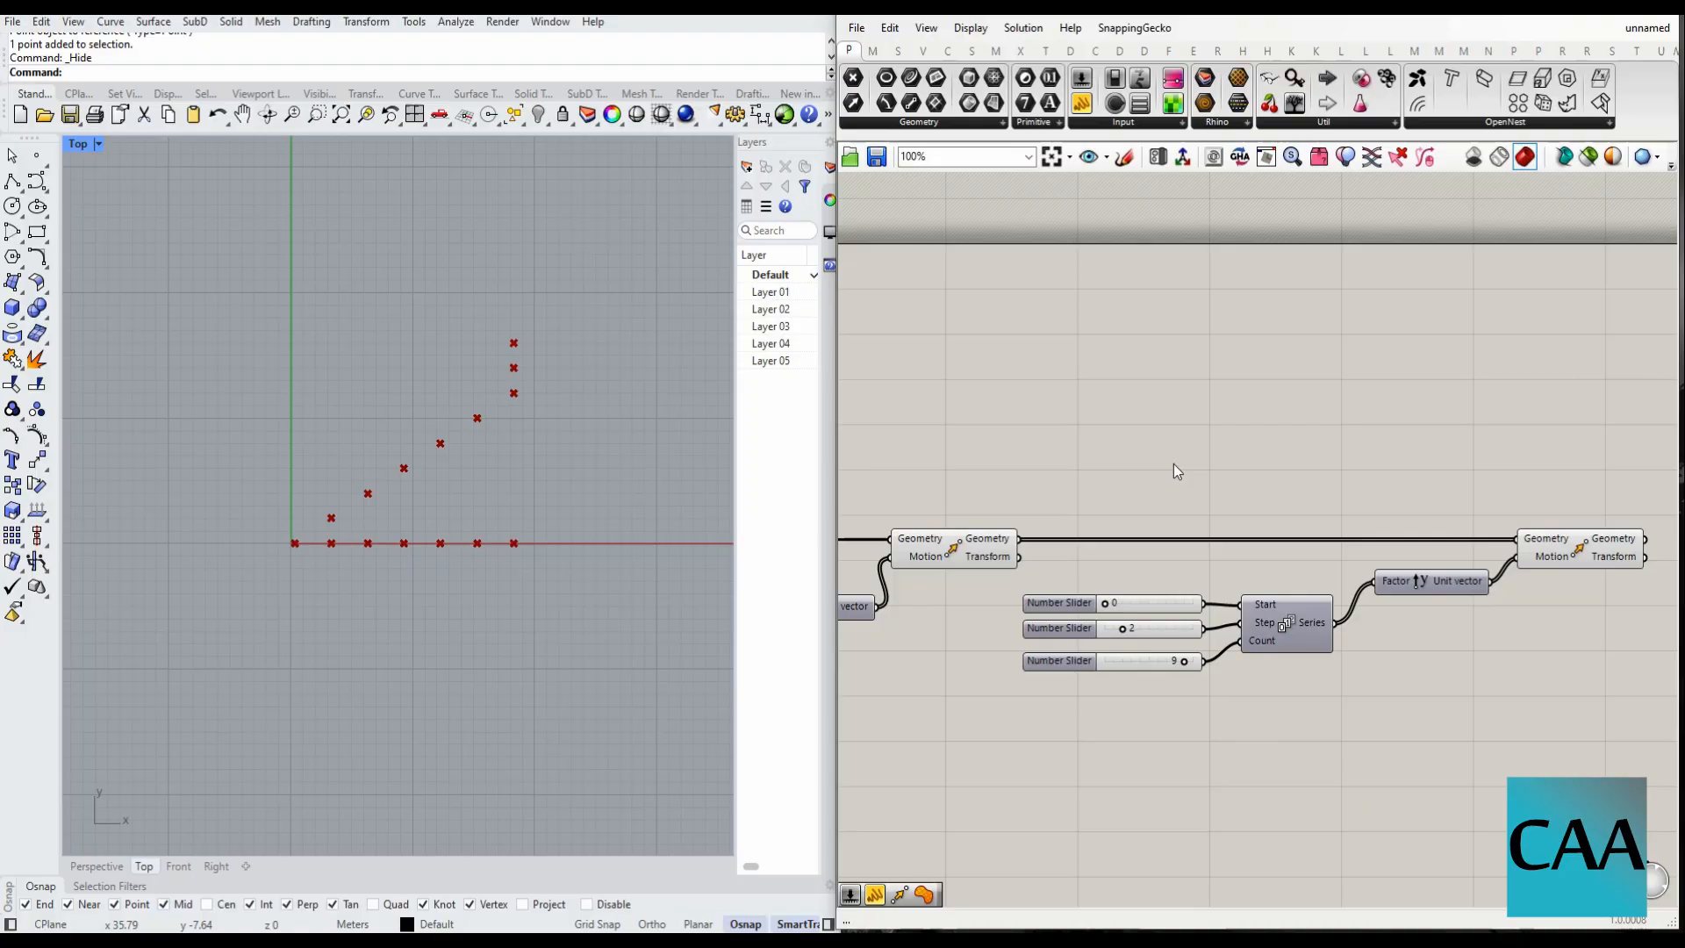
- Move the Count slider up so it sits directly beneath the Step slider
{"action": "scroll", "coordinate": [1173, 465], "scroll_direction": "up", "scroll_amount": 2}
{"action": "left_click", "coordinate": [1114, 663]}
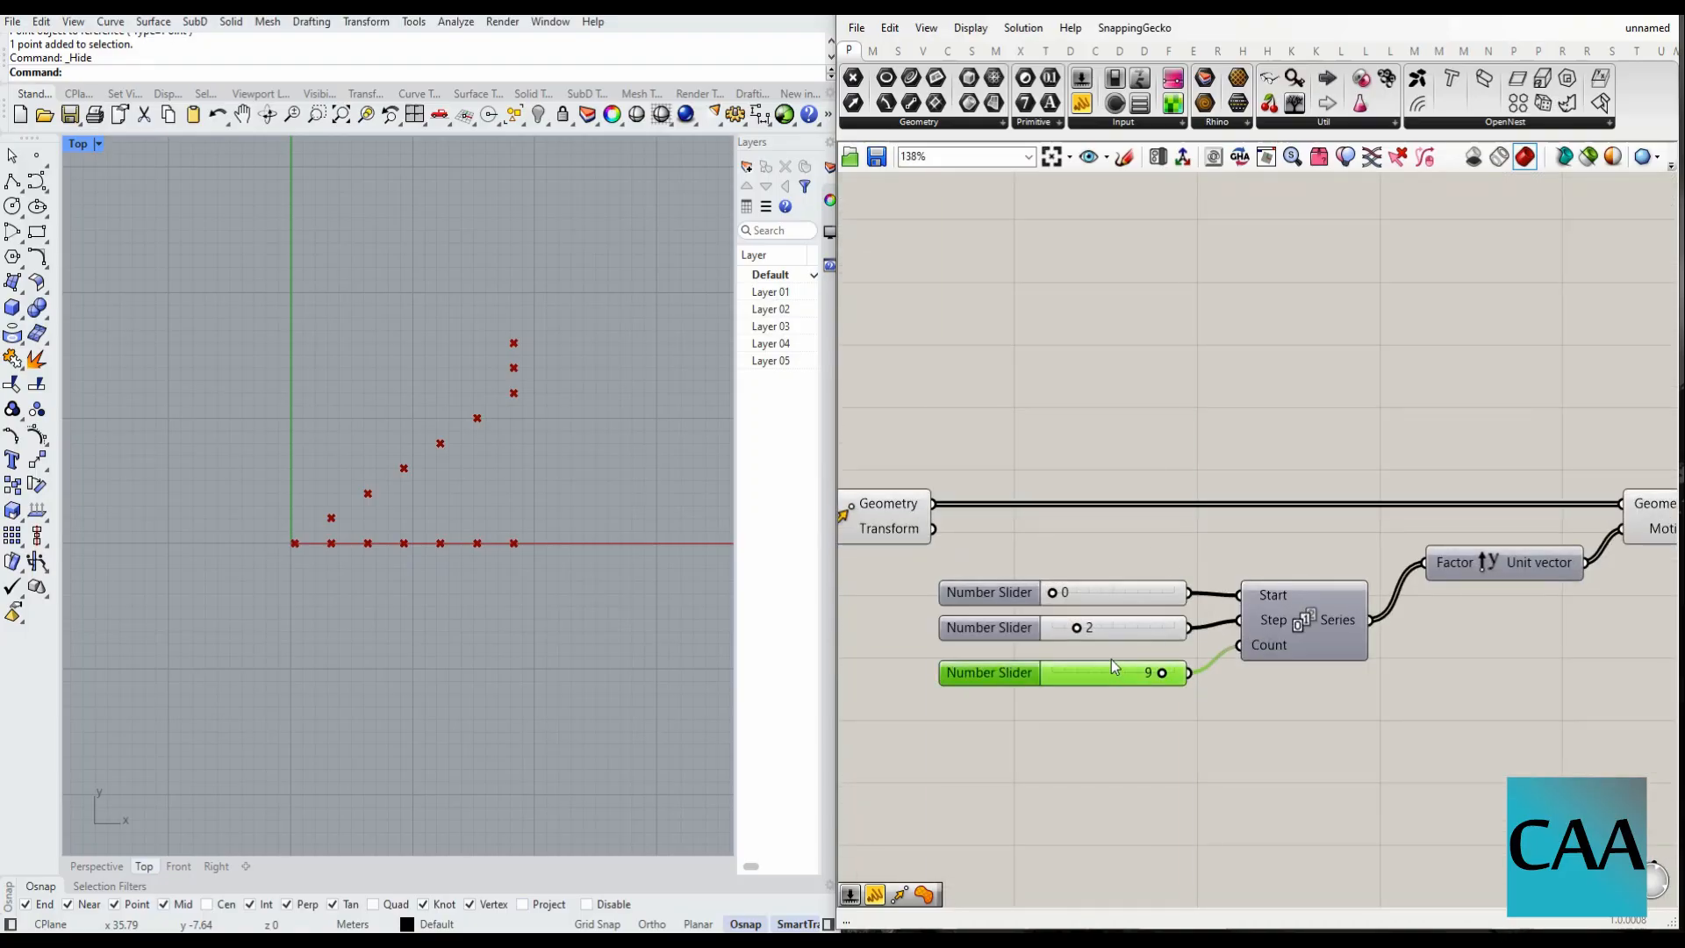
{"action": "left_click_drag", "start_coordinate": [1113, 666], "coordinate": [1114, 655]}
{"action": "left_click", "coordinate": [1149, 726]}
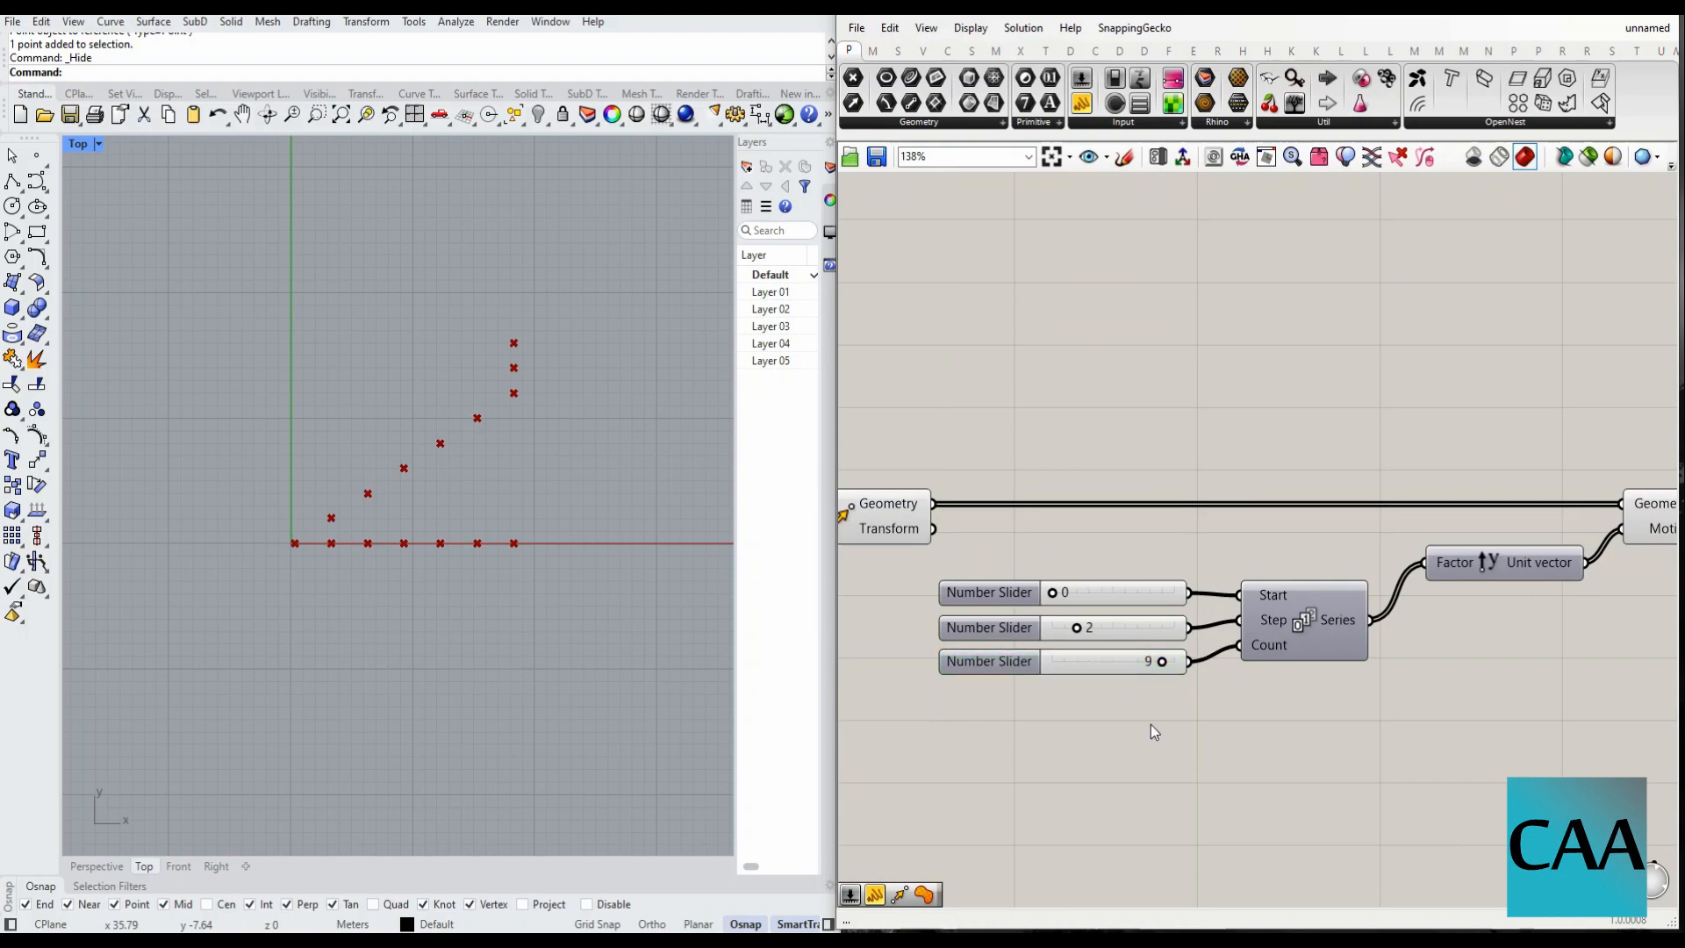
- Slide the second Move component further from Unit Y to widen the gap between them
{"action": "scroll", "coordinate": [1128, 632], "scroll_direction": "down", "scroll_amount": 6}
{"action": "scroll", "coordinate": [1455, 618], "scroll_direction": "up", "scroll_amount": 6}
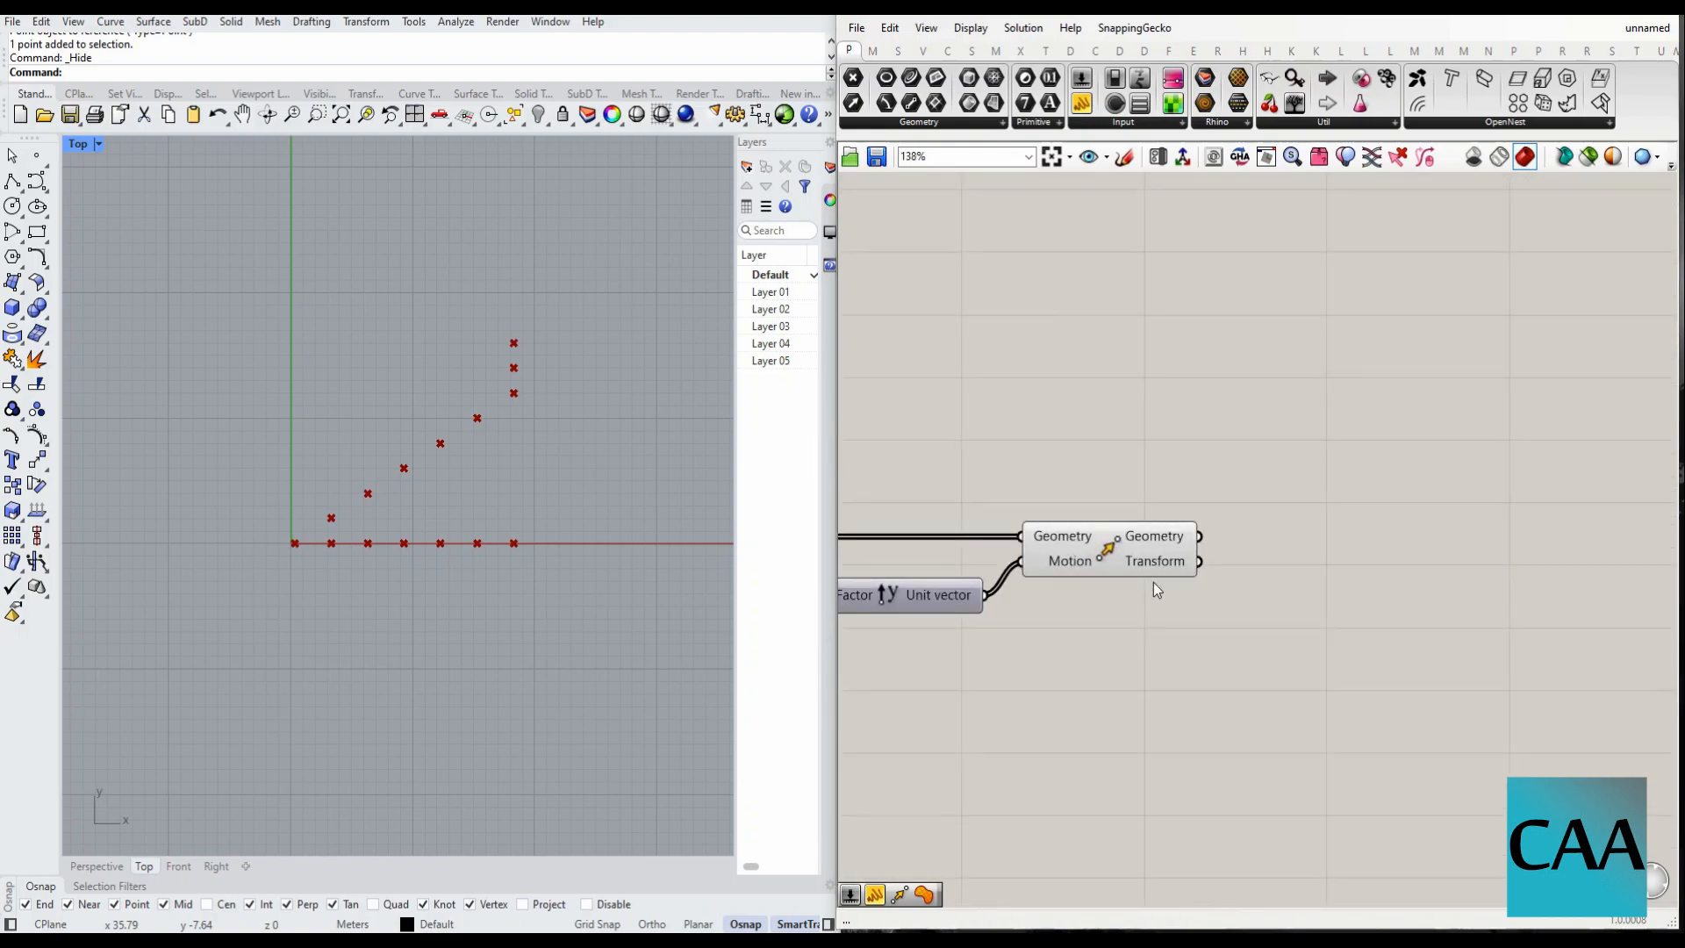
{"action": "left_click_drag", "start_coordinate": [1097, 562], "coordinate": [1369, 544]}
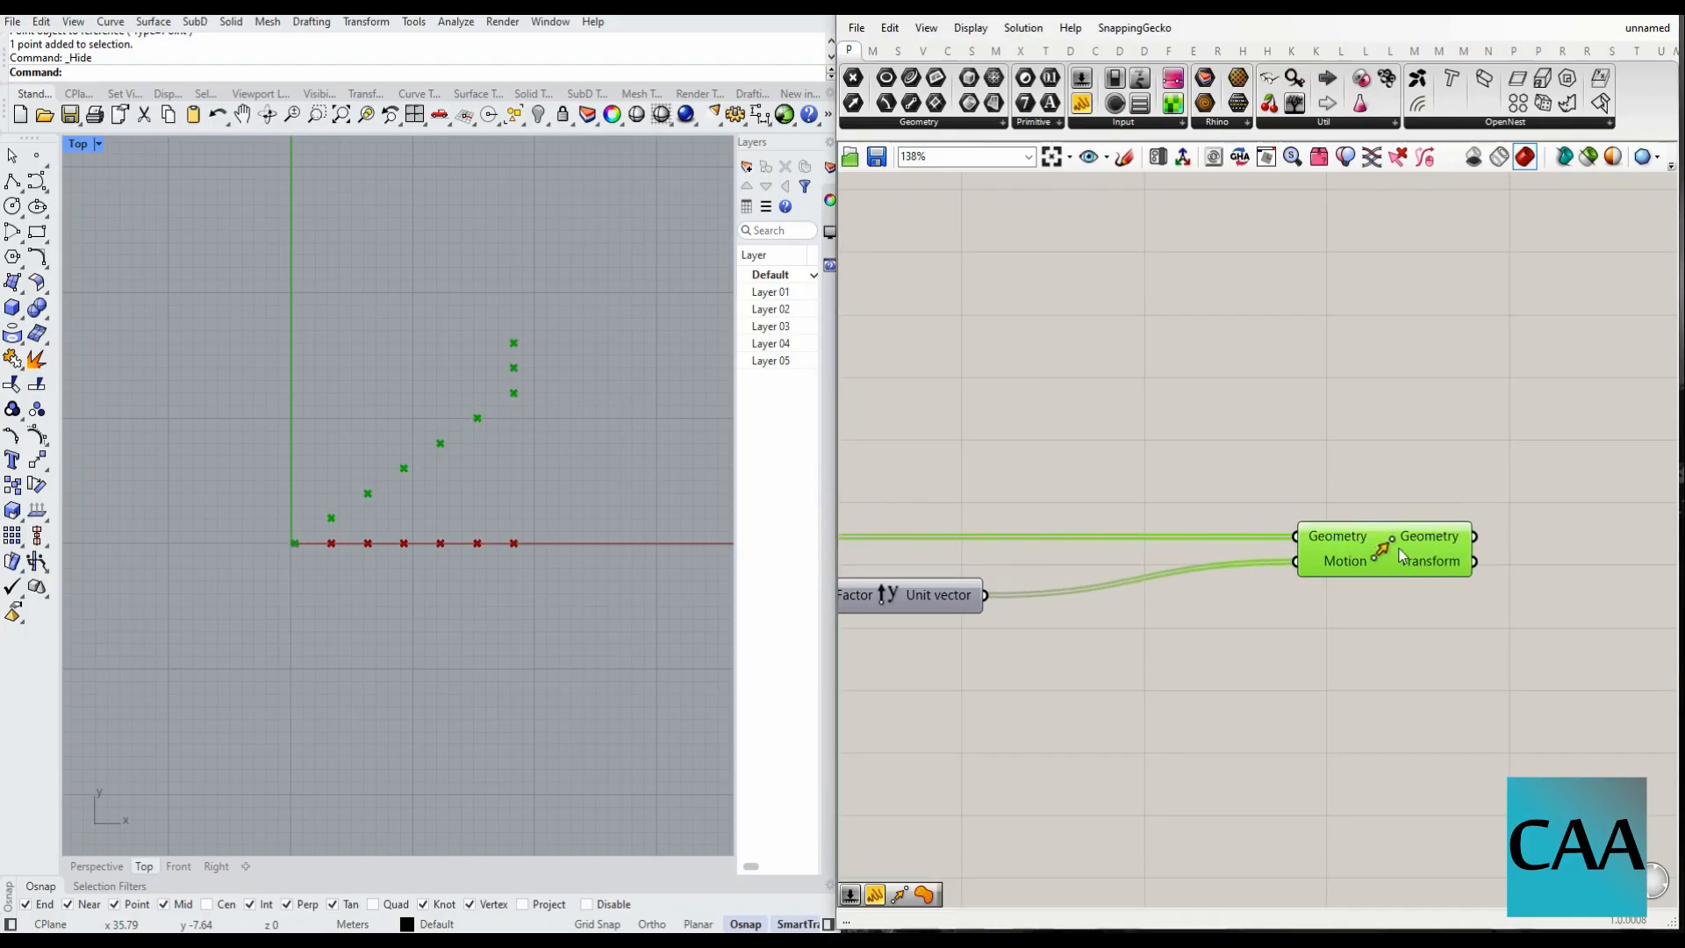
{"action": "scroll", "coordinate": [1257, 567], "scroll_direction": "down", "scroll_amount": 3}
{"action": "scroll", "coordinate": [1180, 571], "scroll_direction": "up", "scroll_amount": 1}
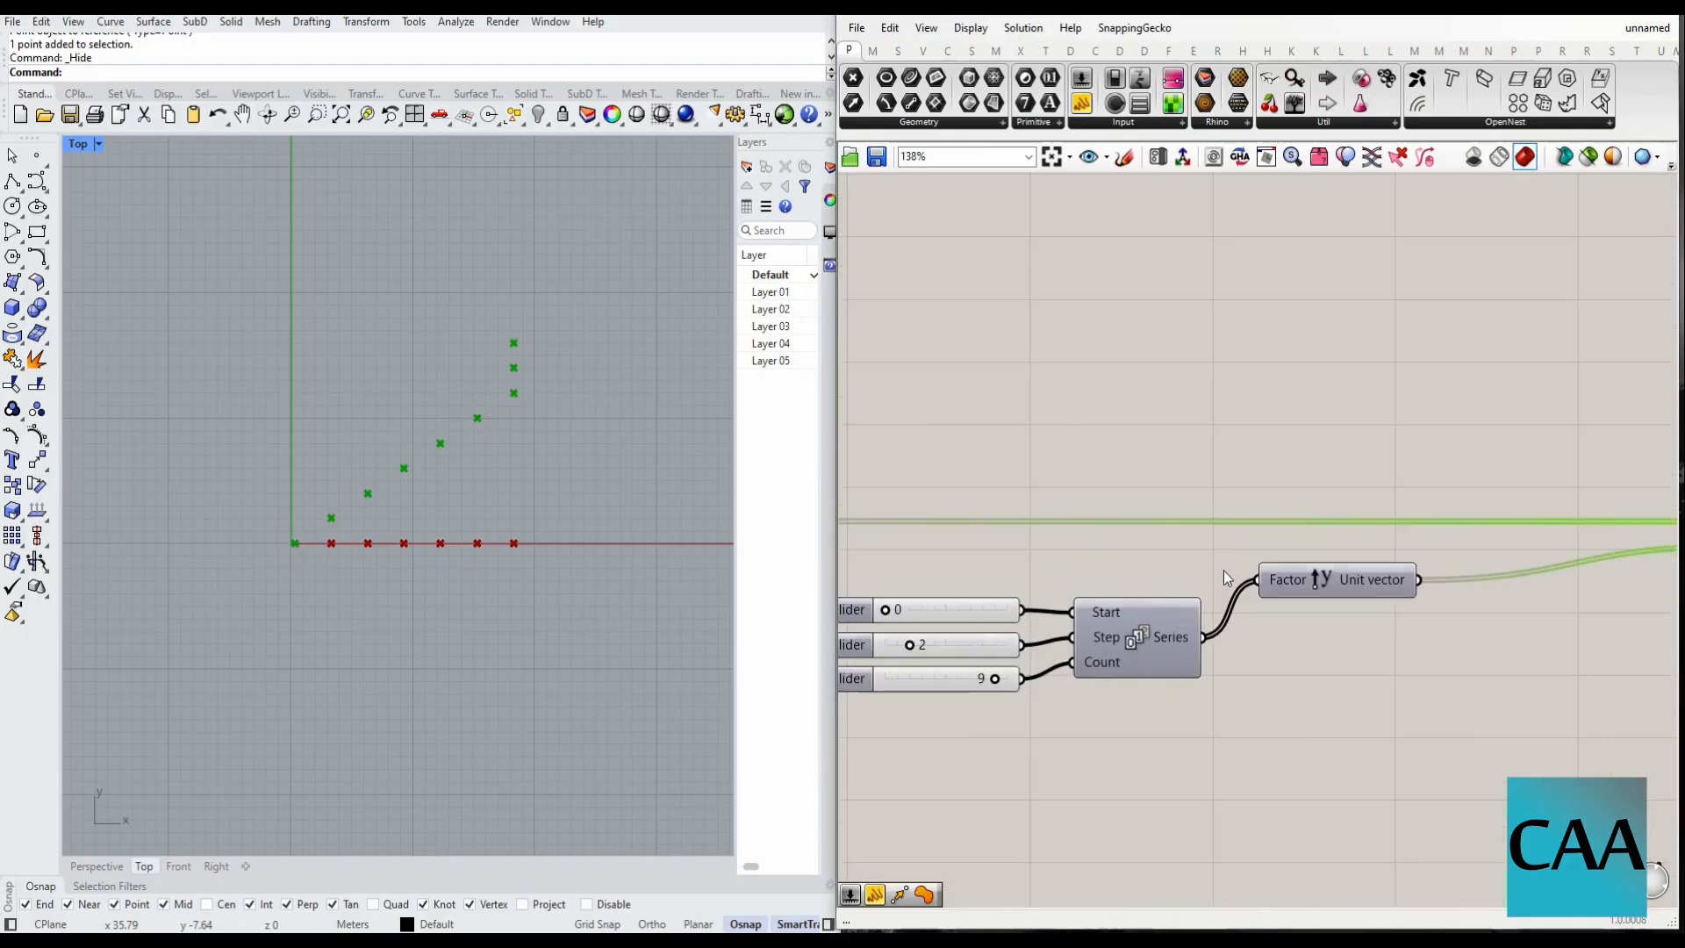
- Add a Panel connected to the first Move's Geometry output and enlarge it to show the whole point list
{"action": "left_click", "coordinate": [1095, 102]}
{"action": "scroll", "coordinate": [998, 463], "scroll_direction": "up", "scroll_amount": 3}
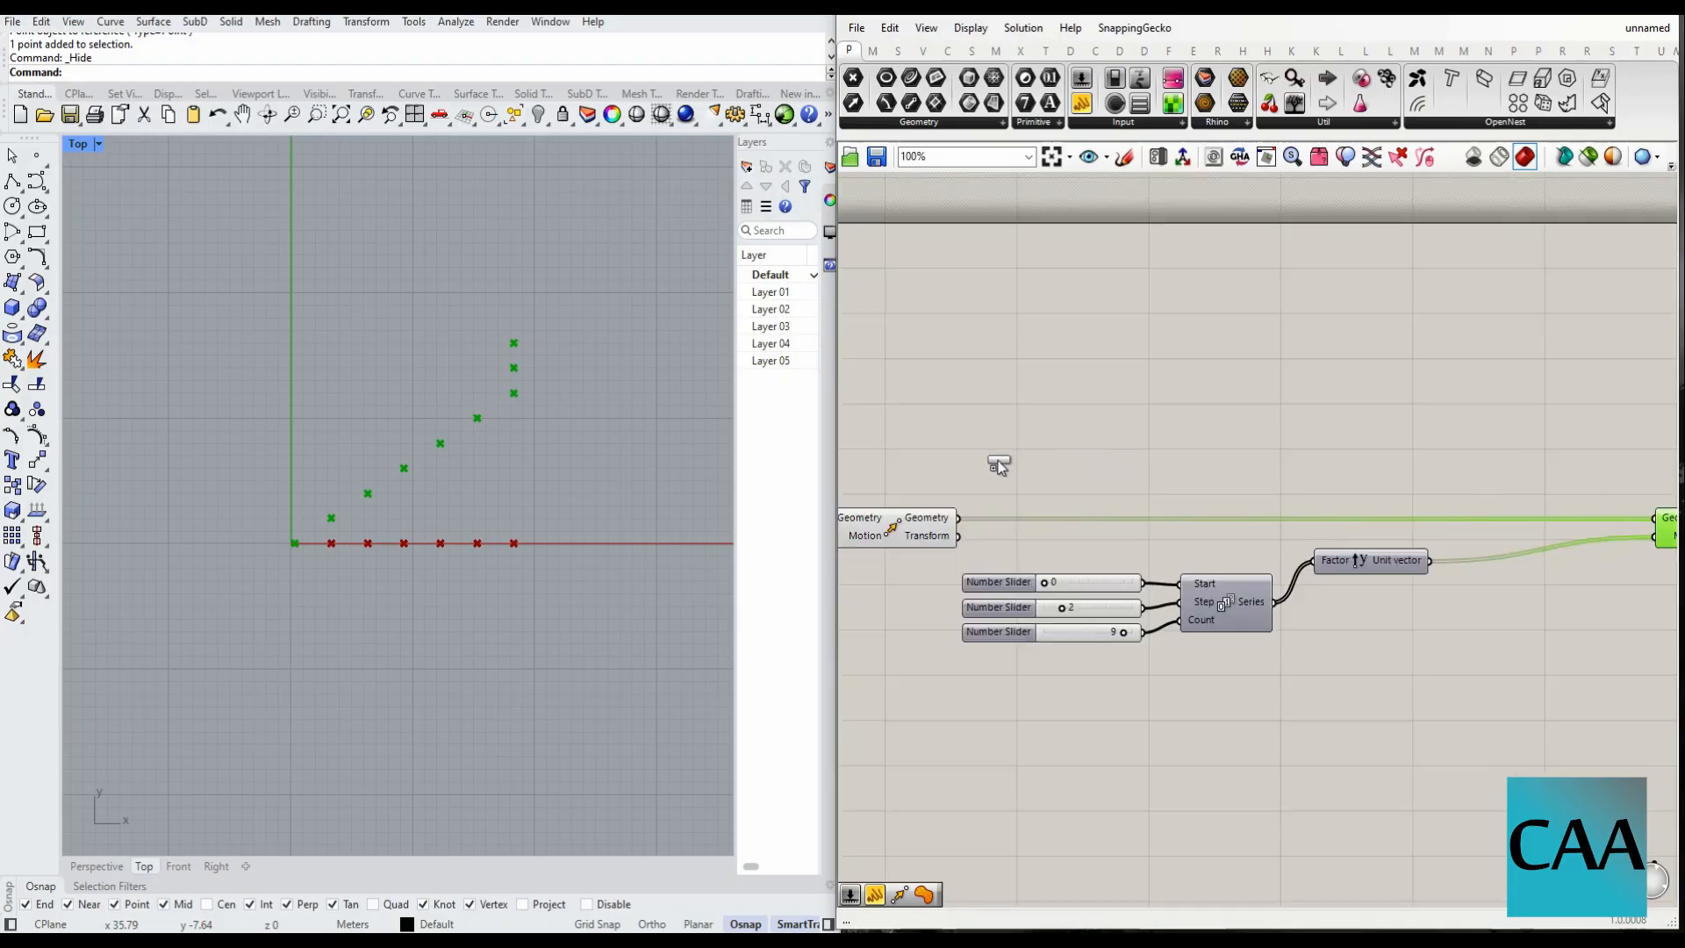
{"action": "left_click", "coordinate": [1093, 439]}
{"action": "left_click_drag", "start_coordinate": [933, 555], "coordinate": [987, 429]}
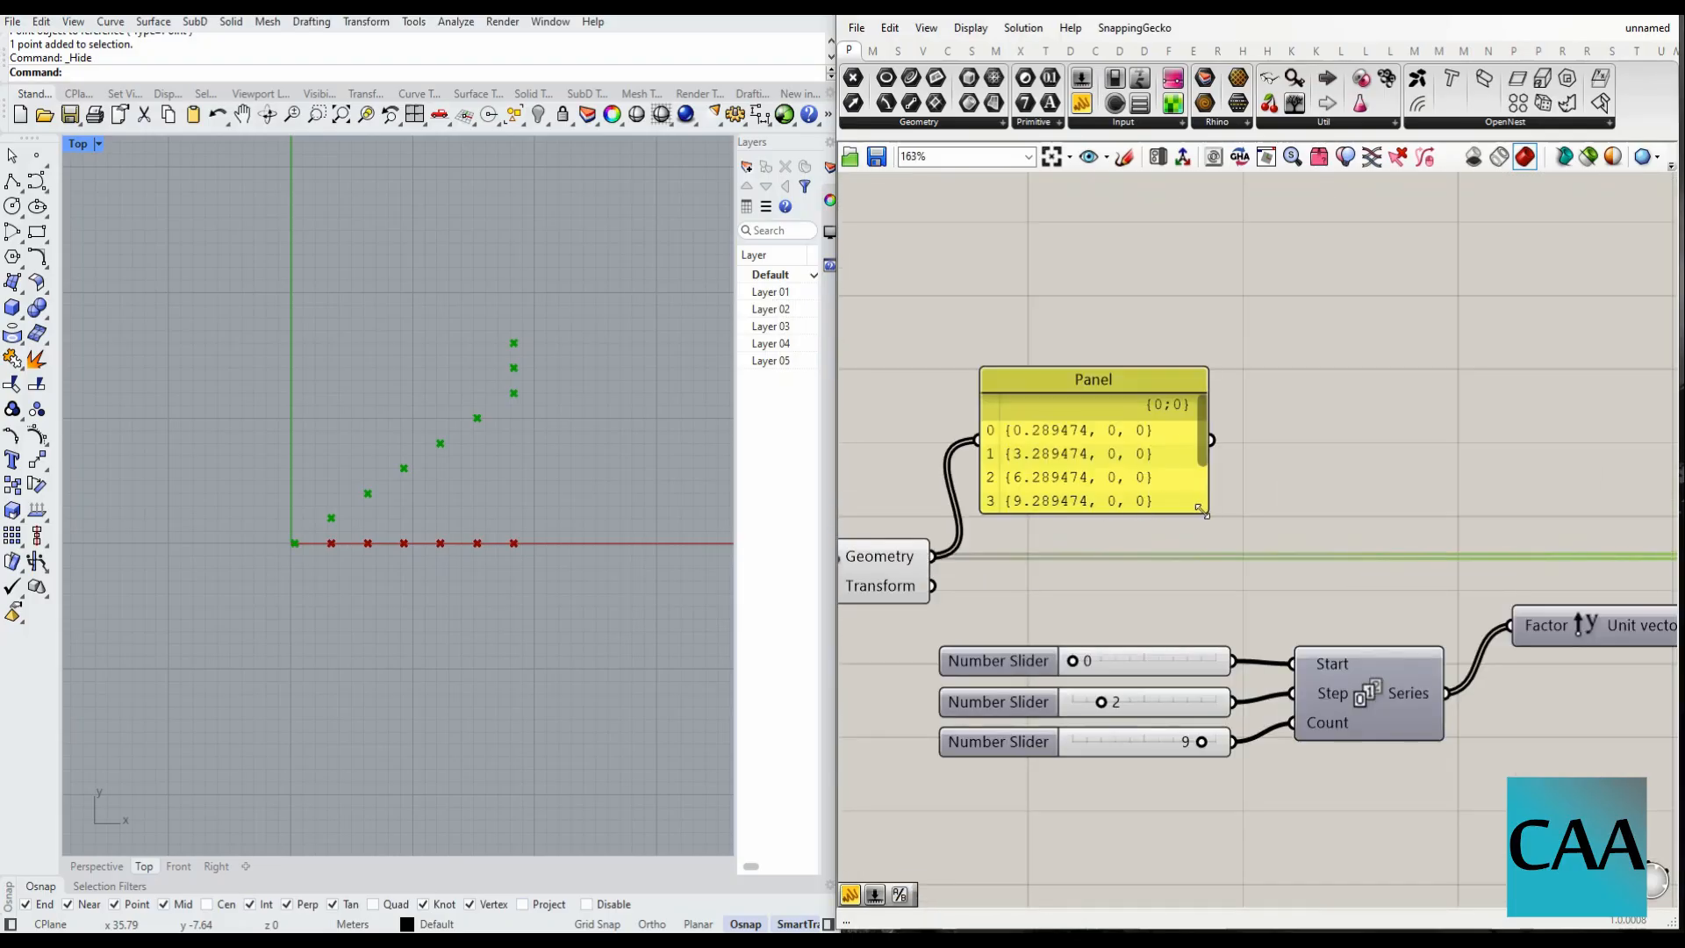
{"action": "left_click_drag", "start_coordinate": [1201, 509], "coordinate": [1202, 620]}
- Reposition the panel above the geometry wire, between the Unit Y component and the second Move
{"action": "left_click_drag", "start_coordinate": [1136, 558], "coordinate": [1425, 462]}
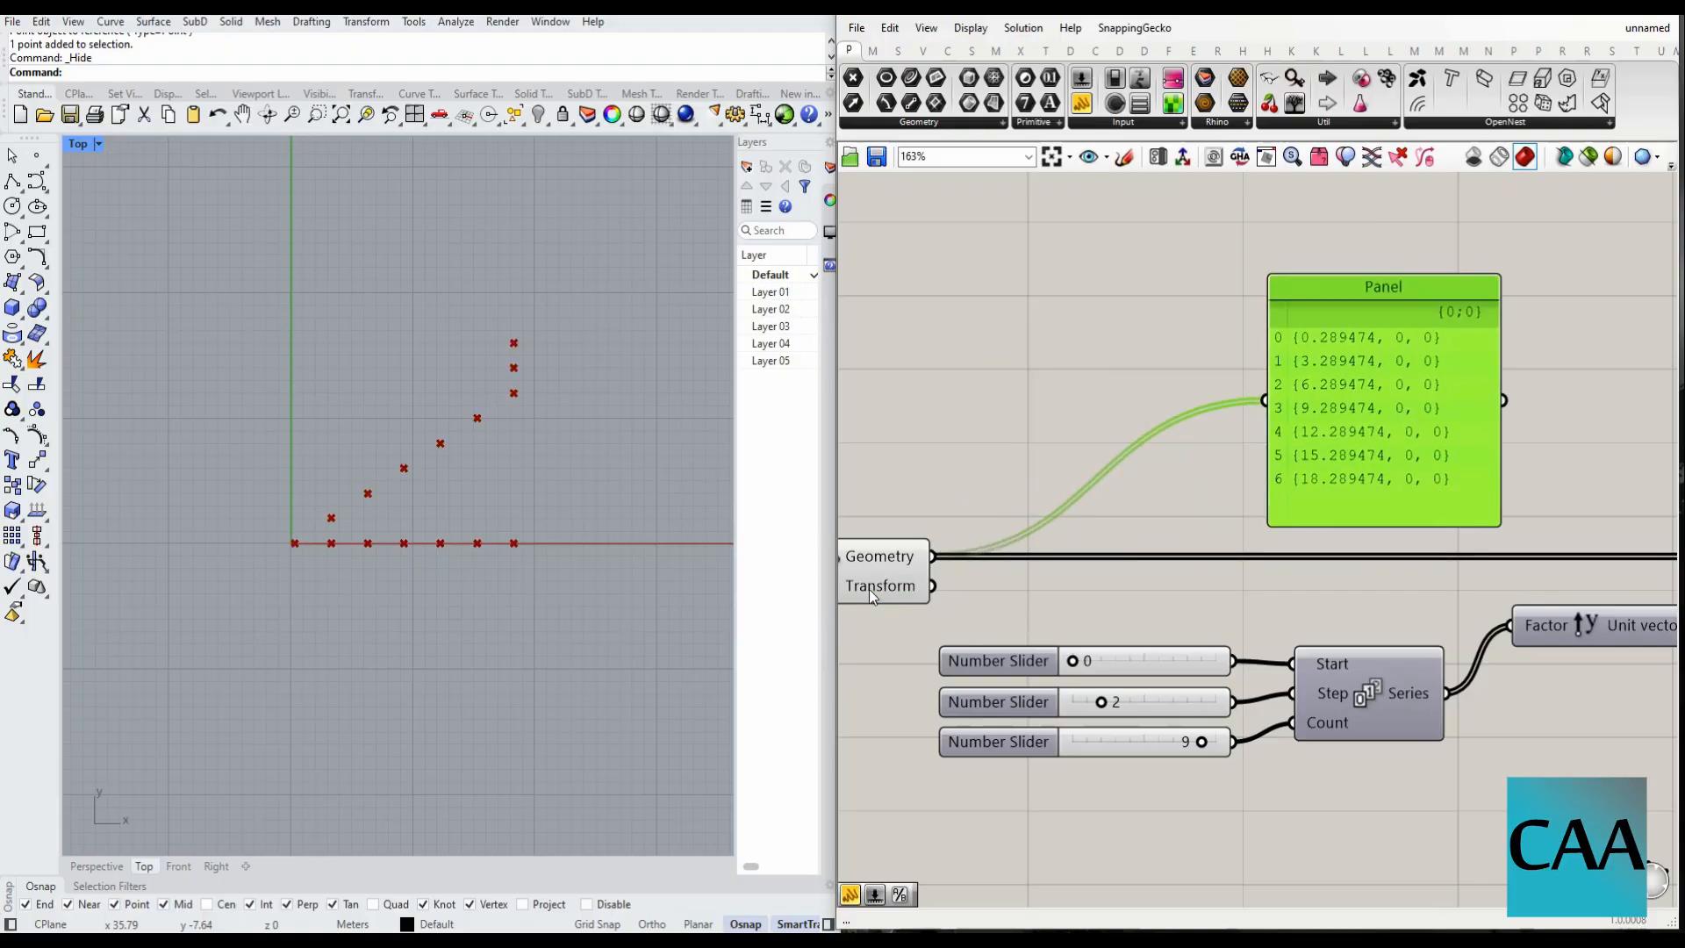
{"action": "scroll", "coordinate": [1187, 409], "scroll_direction": "down", "scroll_amount": 2}
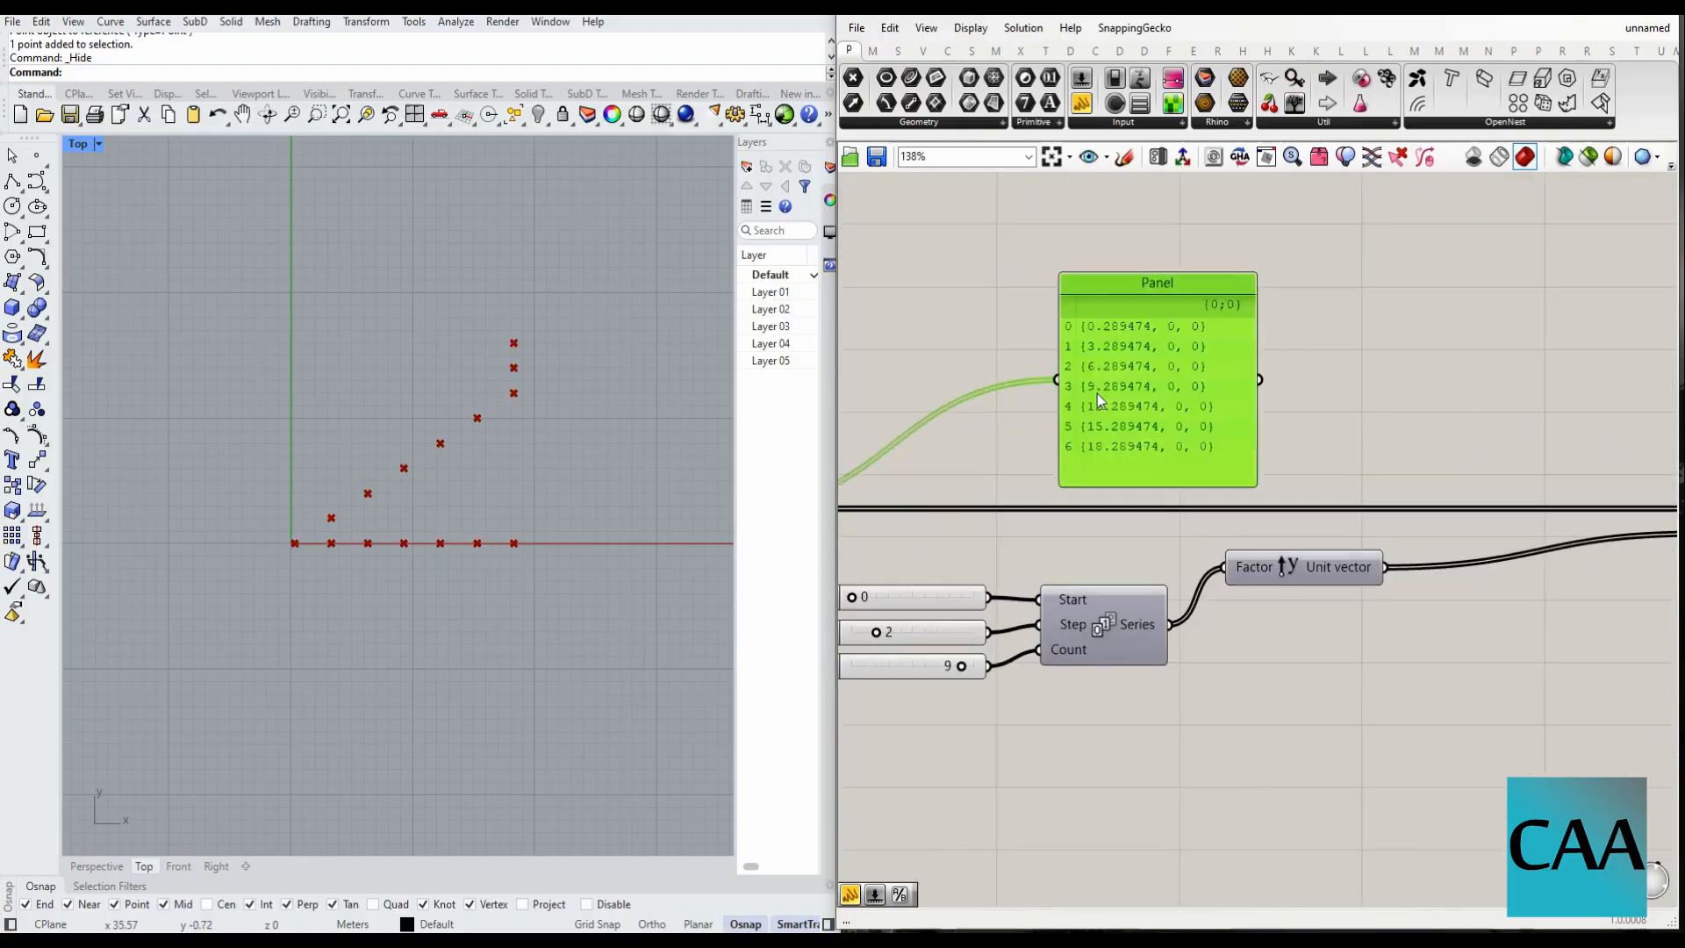
{"action": "left_click_drag", "start_coordinate": [1099, 399], "coordinate": [1387, 386]}
{"action": "scroll", "coordinate": [1192, 344], "scroll_direction": "up", "scroll_amount": 2}
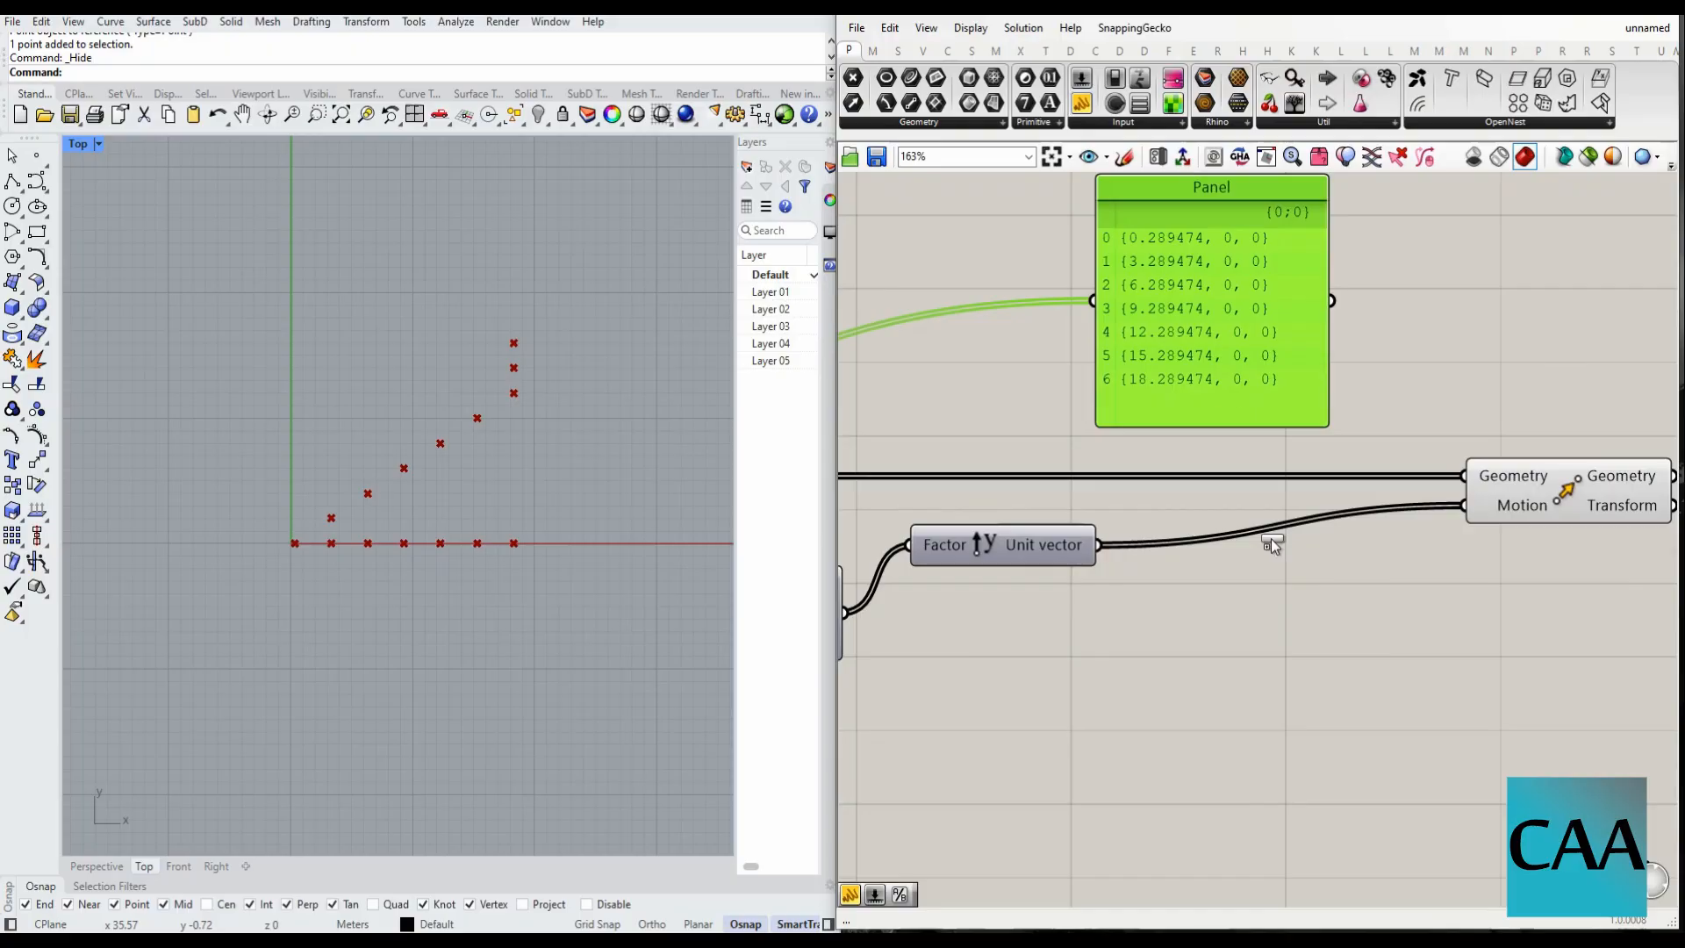
- Add a second Panel connected to Unit Y's Unit vector output, sized to show its whole list
{"action": "left_click_drag", "start_coordinate": [1271, 544], "coordinate": [1271, 548]}
{"action": "left_click_drag", "start_coordinate": [1151, 613], "coordinate": [1114, 592]}
{"action": "scroll", "coordinate": [1285, 681], "scroll_direction": "down", "scroll_amount": 2}
{"action": "left_click", "coordinate": [1083, 323]}
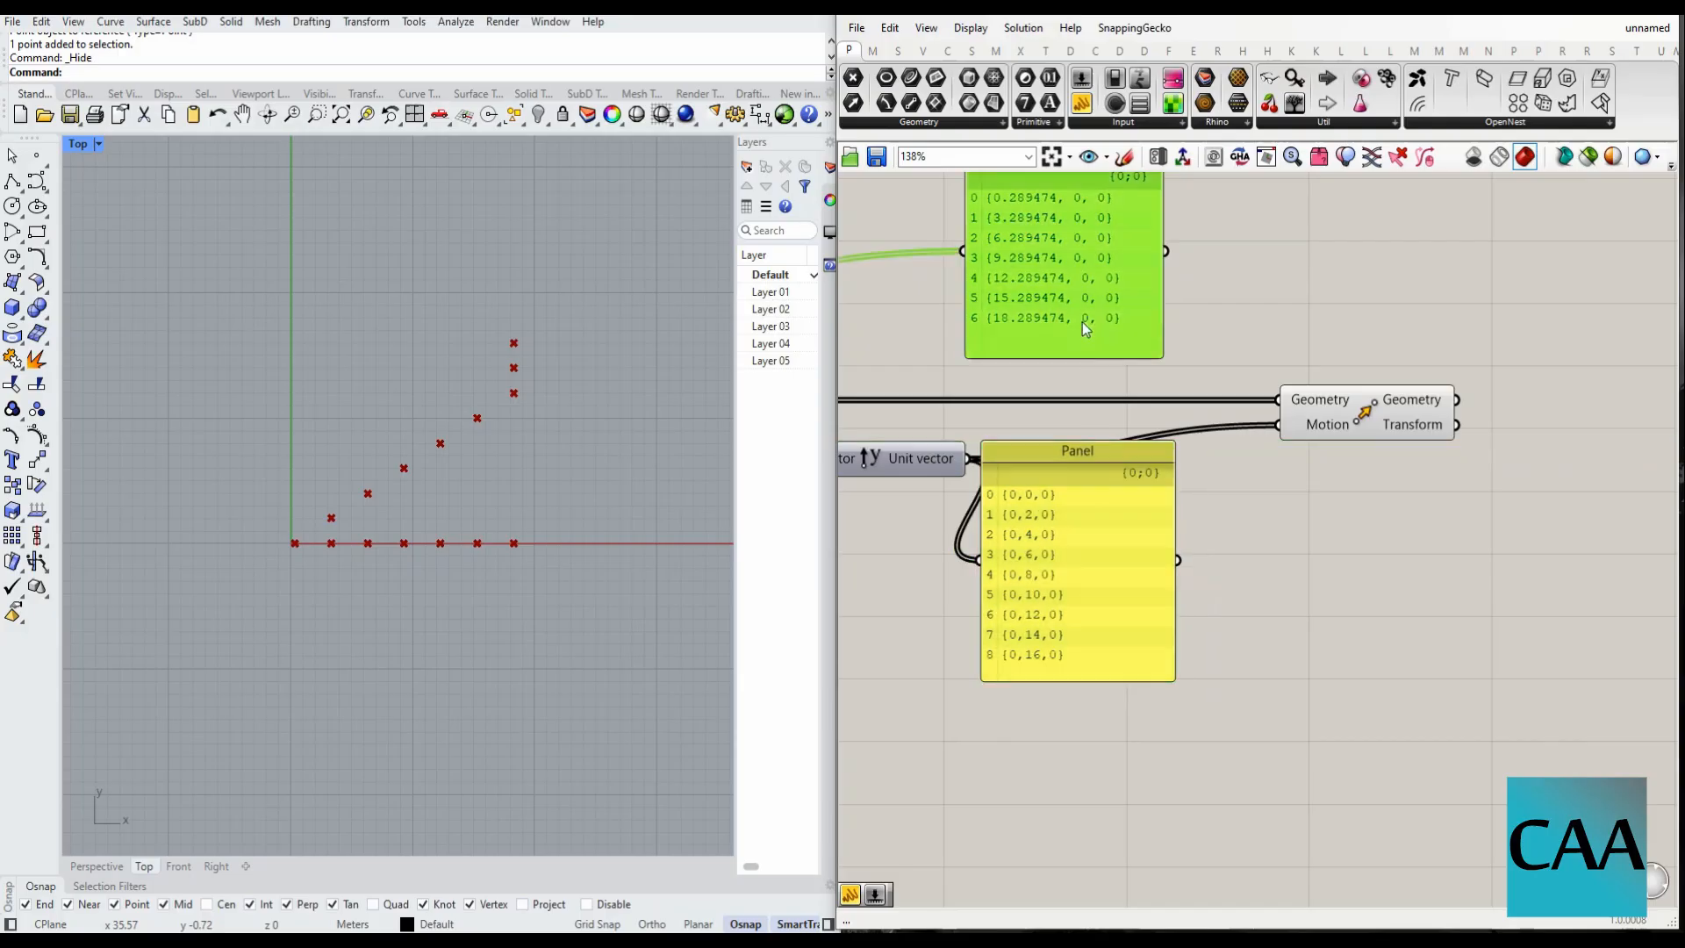
- Place the vector panel directly beside the point panel with their upper edges aligned
{"action": "scroll", "coordinate": [1082, 323], "scroll_direction": "down", "scroll_amount": 1}
{"action": "left_click", "coordinate": [1081, 439]}
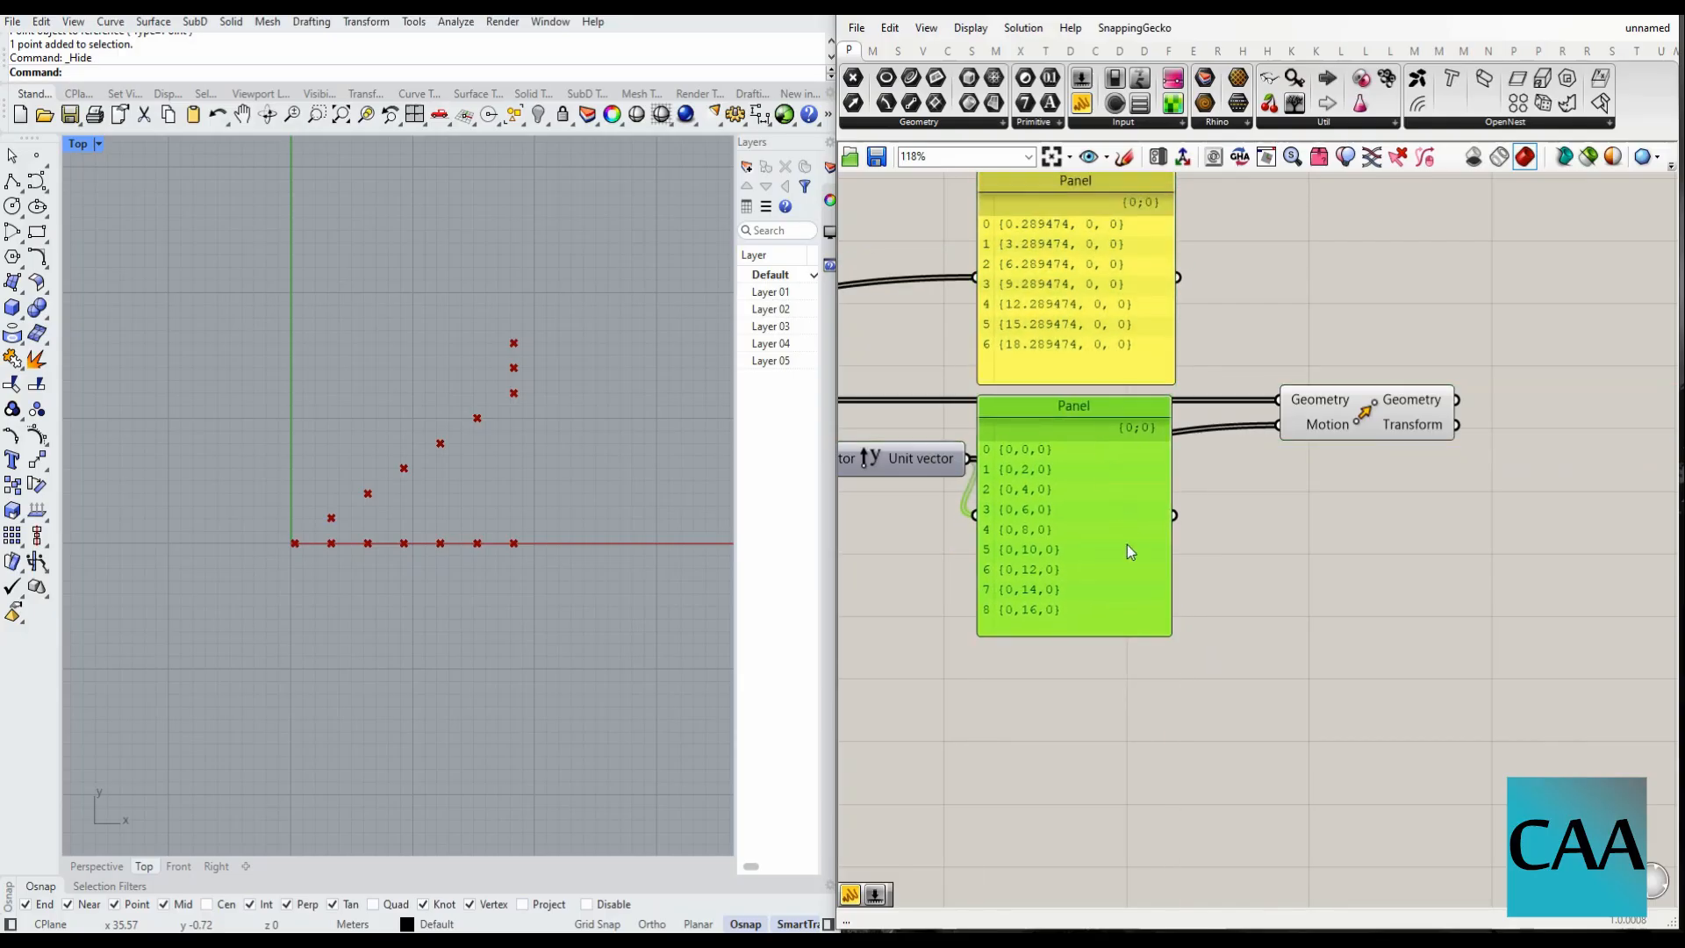
{"action": "scroll", "coordinate": [1144, 383], "scroll_direction": "up", "scroll_amount": 2}
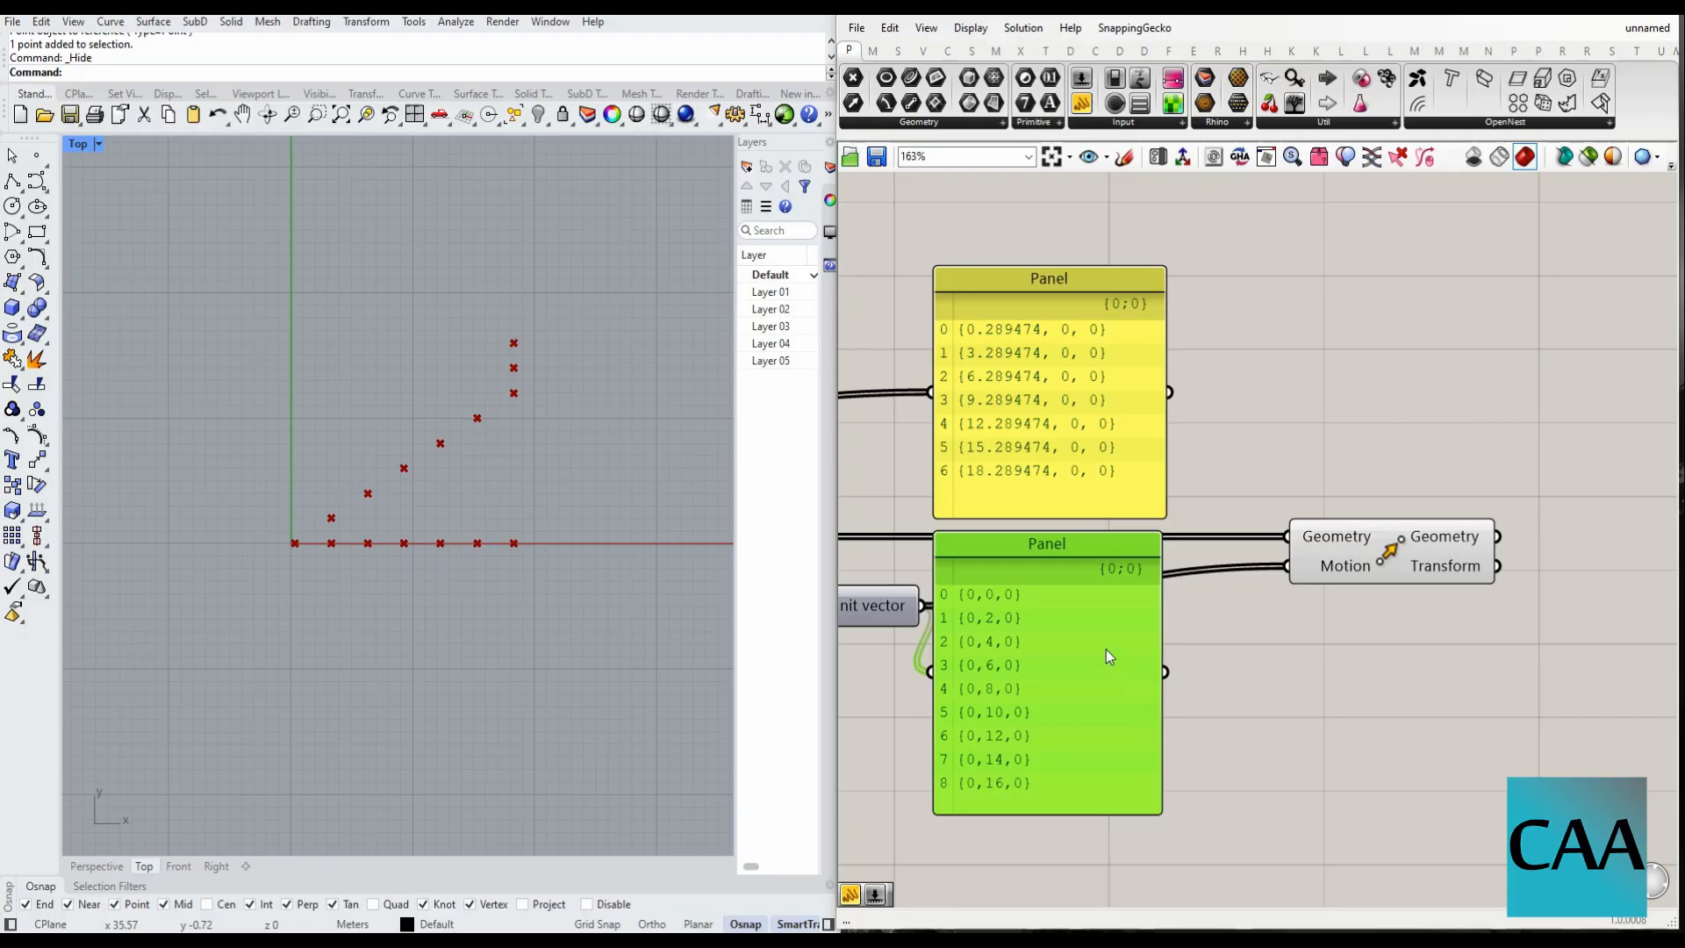
{"action": "left_click_drag", "start_coordinate": [1042, 661], "coordinate": [1293, 392]}
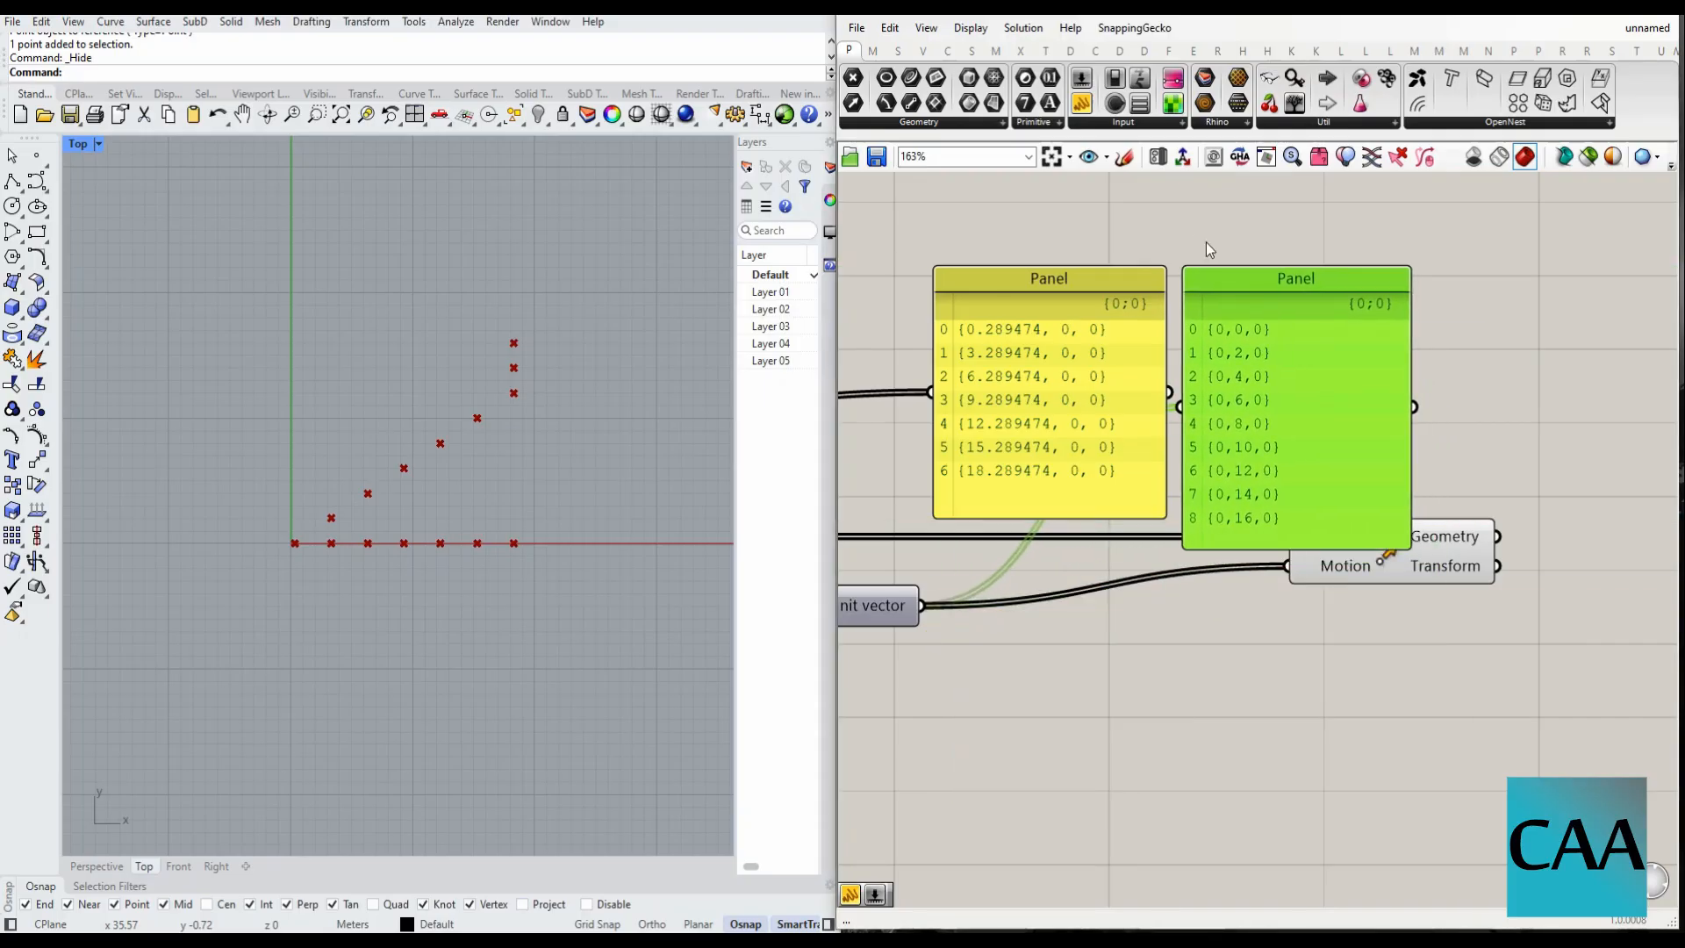
{"action": "scroll", "coordinate": [1207, 250], "scroll_direction": "up", "scroll_amount": 2}
{"action": "left_click", "coordinate": [1164, 248]}
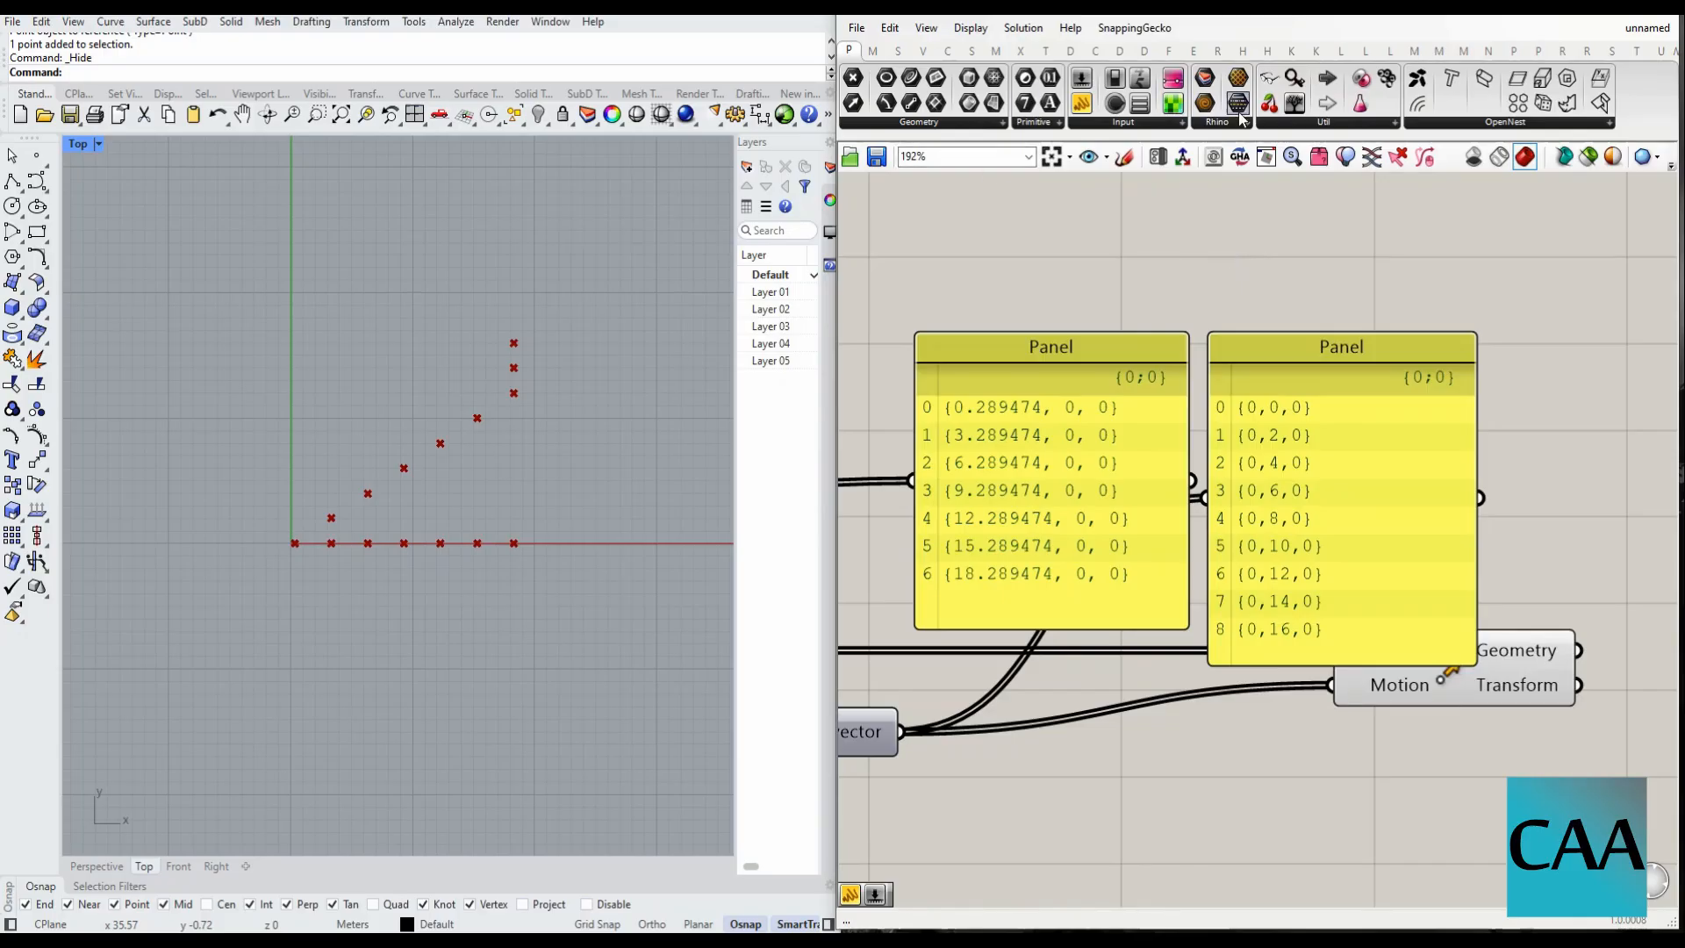
{"action": "left_click", "coordinate": [1125, 156]}
{"action": "mouse_move", "coordinate": [906, 407]}
{"action": "left_mouse_down"}
{"action": "mouse_move", "coordinate": [1156, 284]}
{"action": "mouse_move", "coordinate": [1243, 416]}
{"action": "left_mouse_up"}
{"action": "left_click", "coordinate": [1222, 189]}
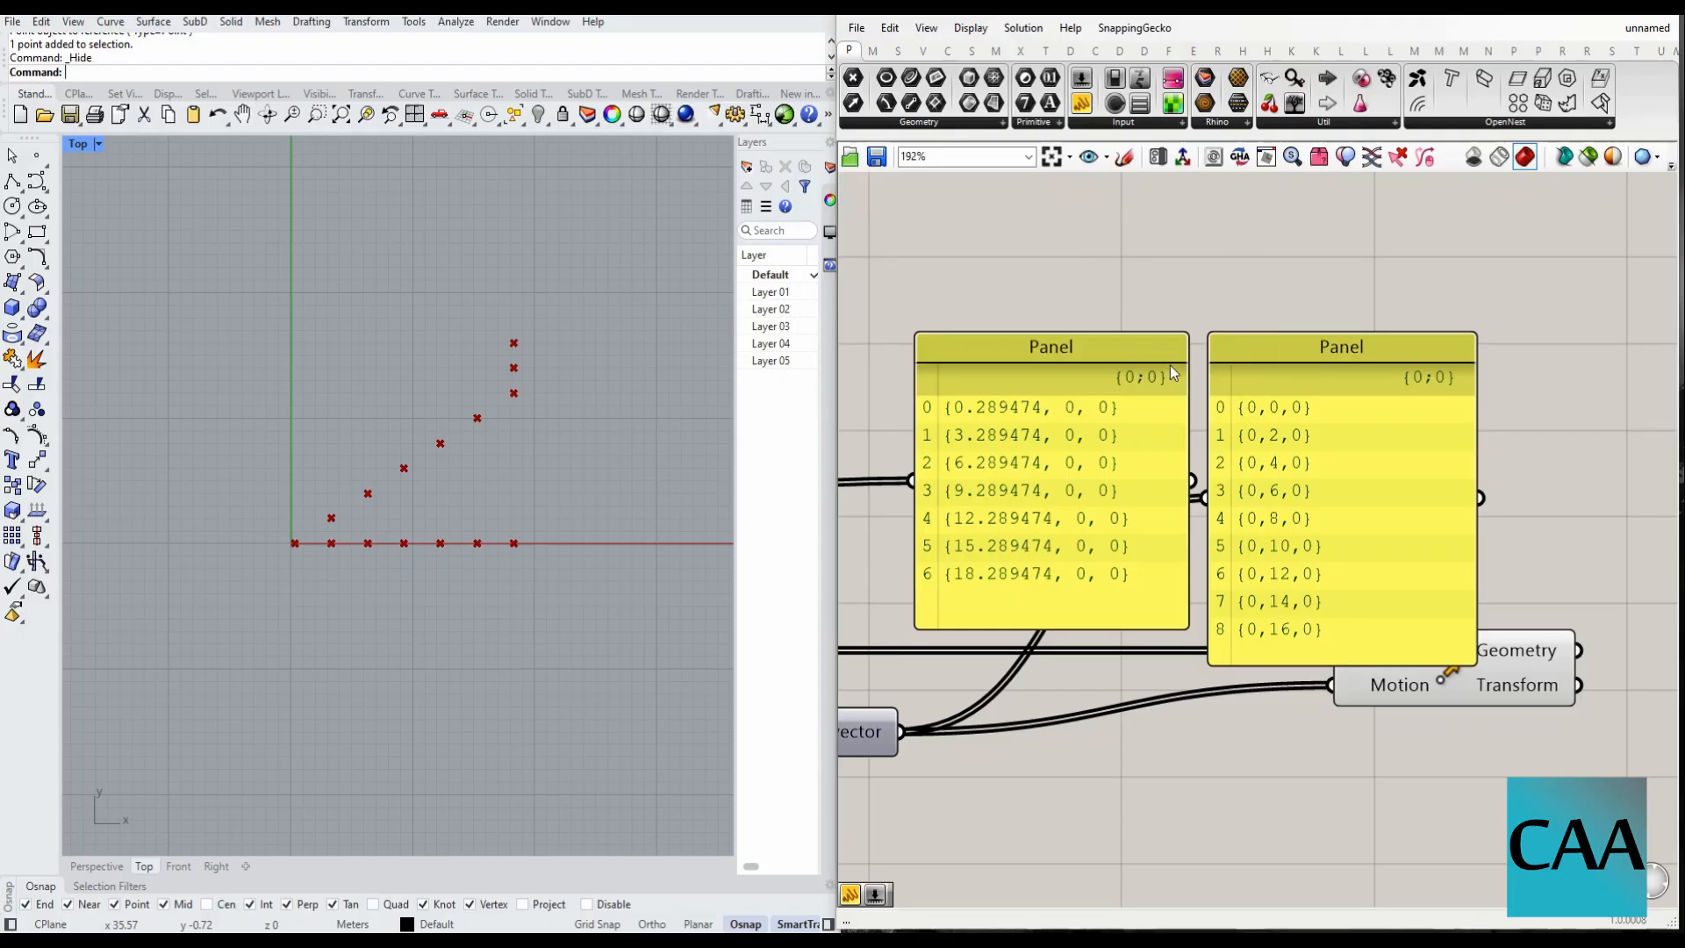
- Sketch freehand lines pairing items 0 to 6 of the point panel with the same items of the vector panel
{"action": "left_click", "coordinate": [1124, 156]}
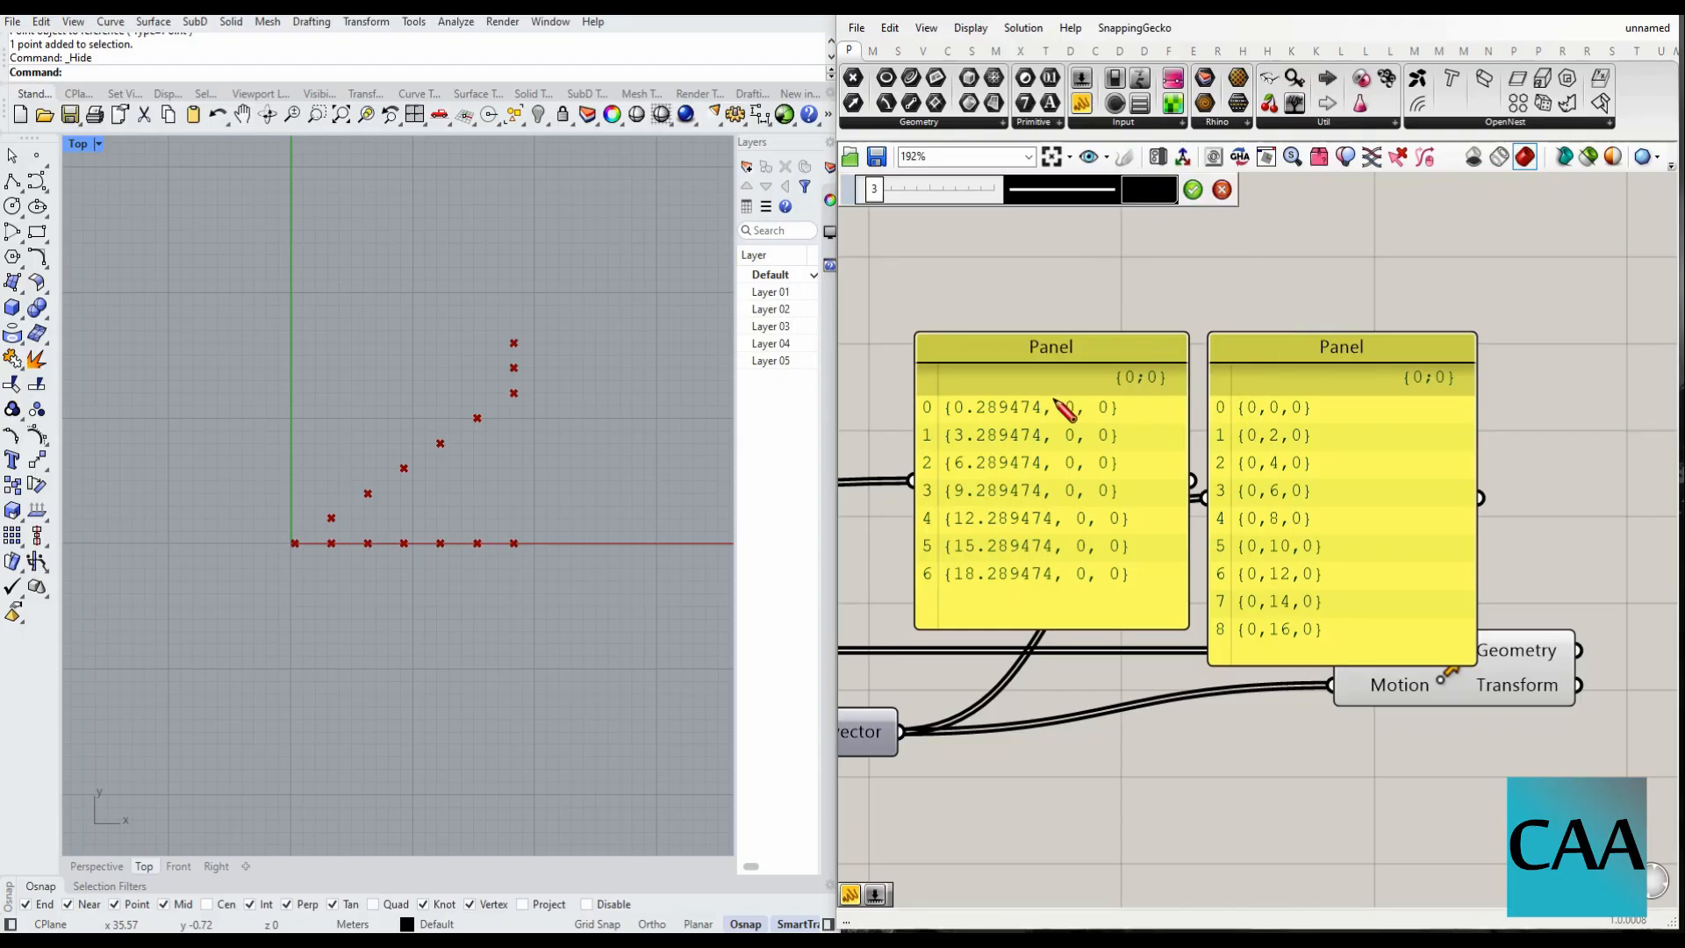
{"action": "left_click_drag", "start_coordinate": [1139, 410], "coordinate": [1225, 411]}
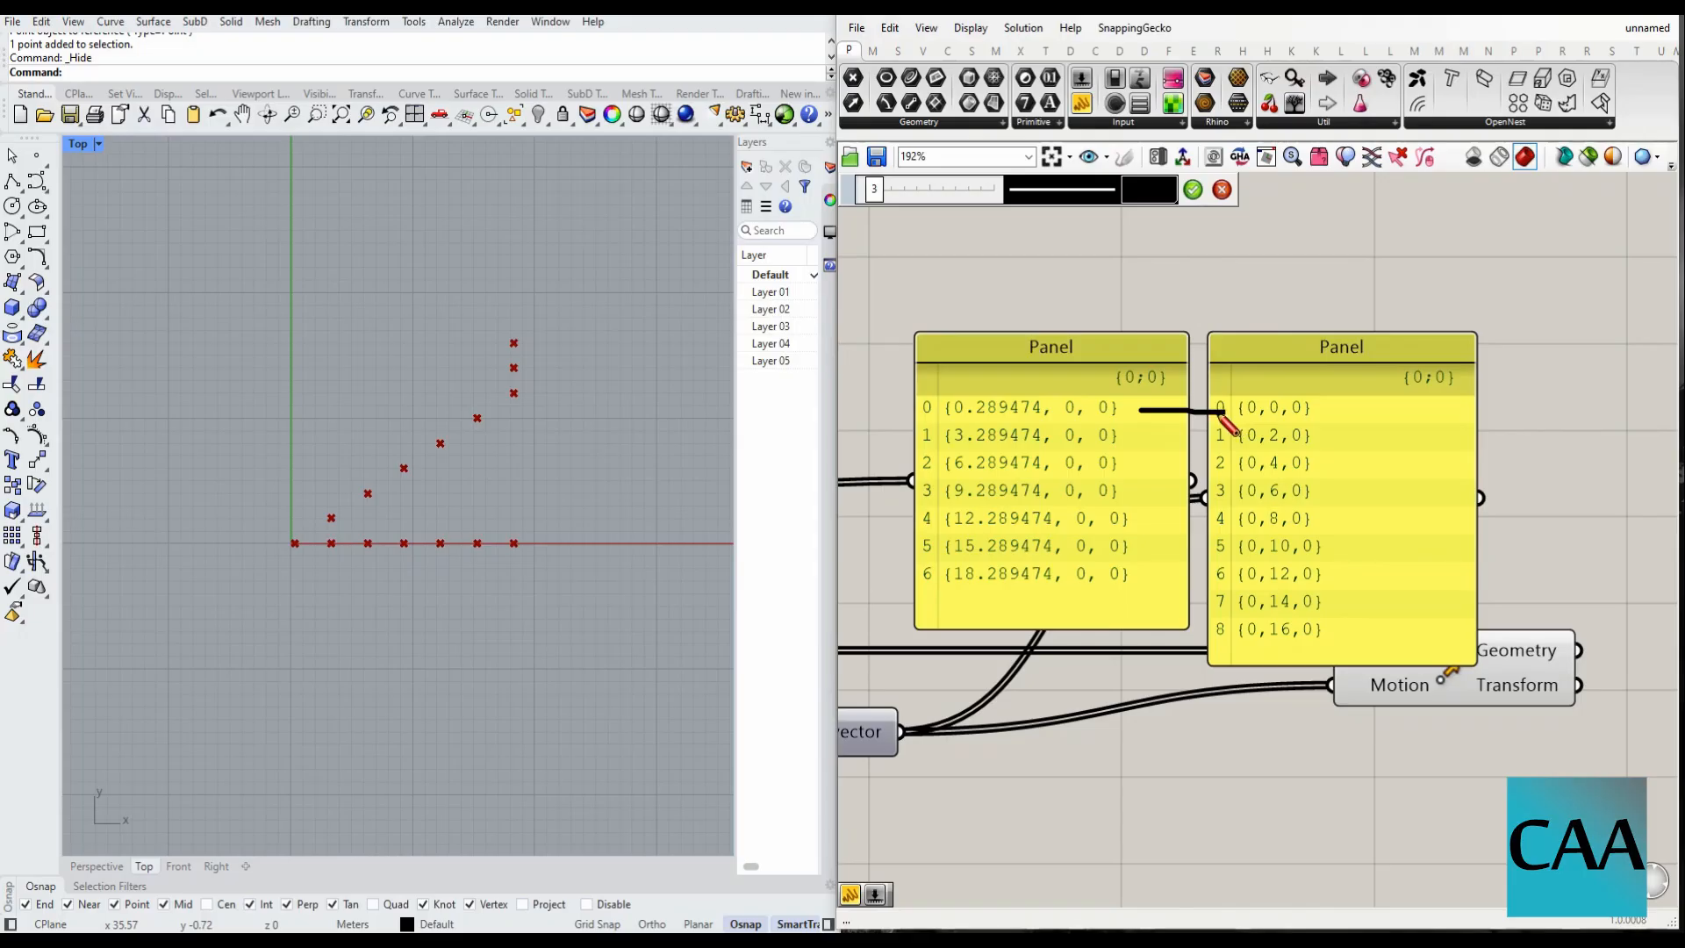
{"action": "scroll", "coordinate": [1237, 441], "scroll_direction": "up", "scroll_amount": 1}
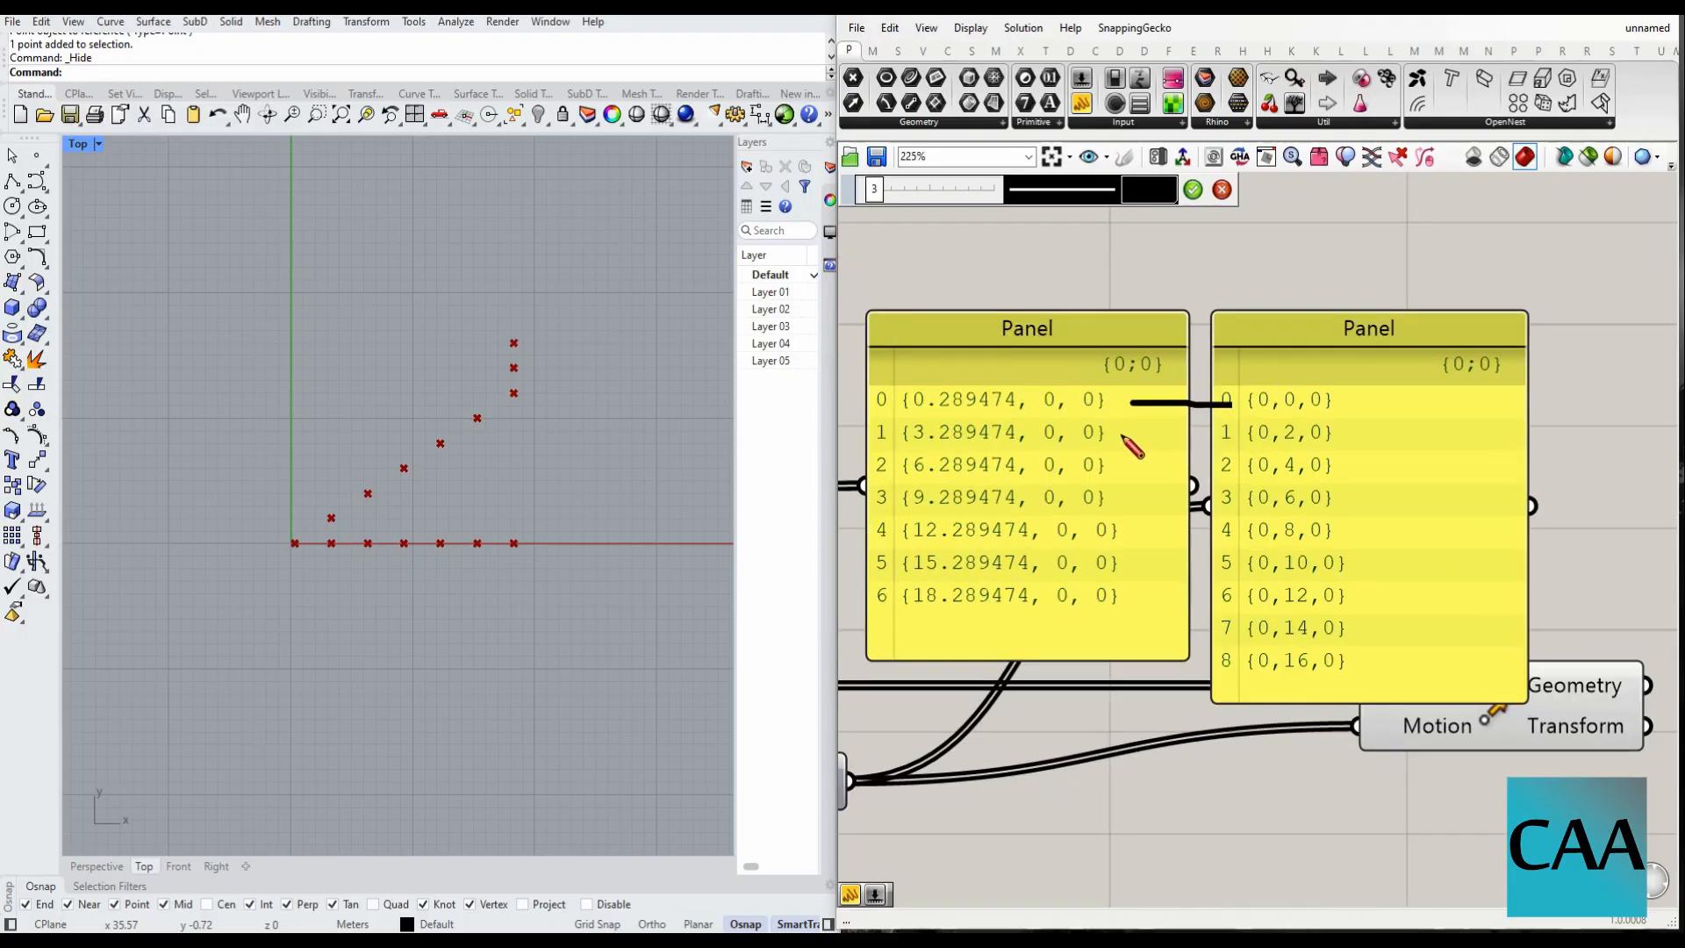
{"action": "left_click_drag", "start_coordinate": [1122, 434], "coordinate": [1223, 439]}
{"action": "left_click_drag", "start_coordinate": [1135, 467], "coordinate": [1210, 474]}
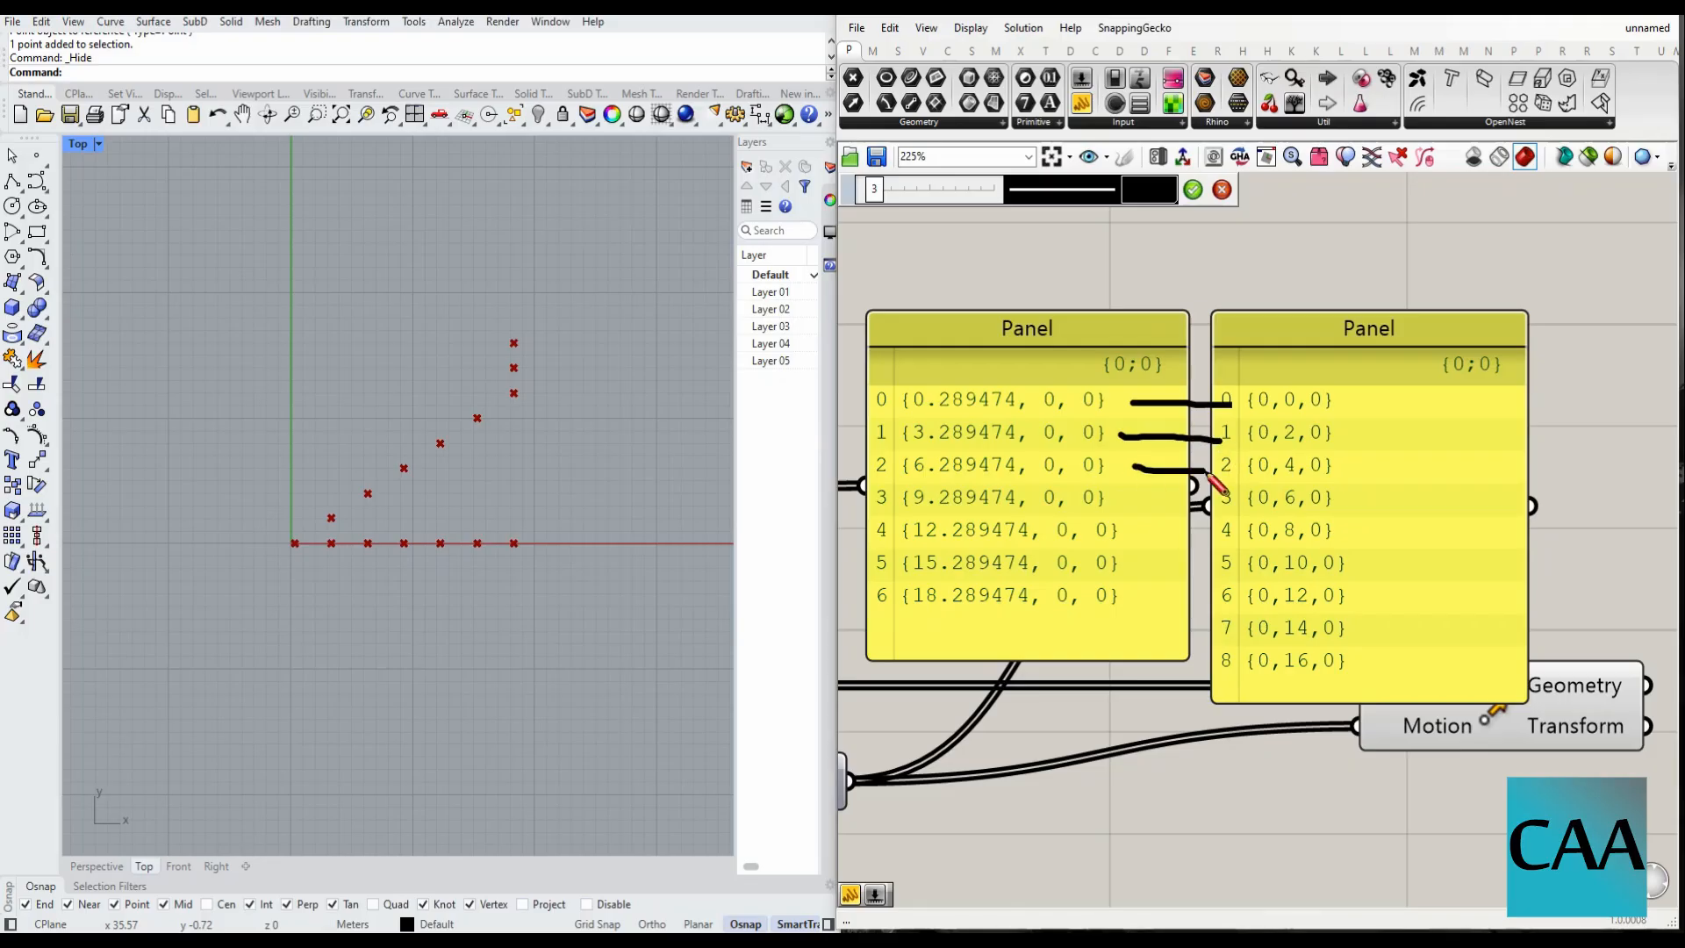
{"action": "mouse_move", "coordinate": [1120, 500]}
{"action": "left_mouse_down"}
{"action": "mouse_move", "coordinate": [1216, 506]}
{"action": "mouse_move", "coordinate": [1224, 601]}
{"action": "left_mouse_up"}
{"action": "scroll", "coordinate": [1224, 606], "scroll_direction": "down", "scroll_amount": 3}
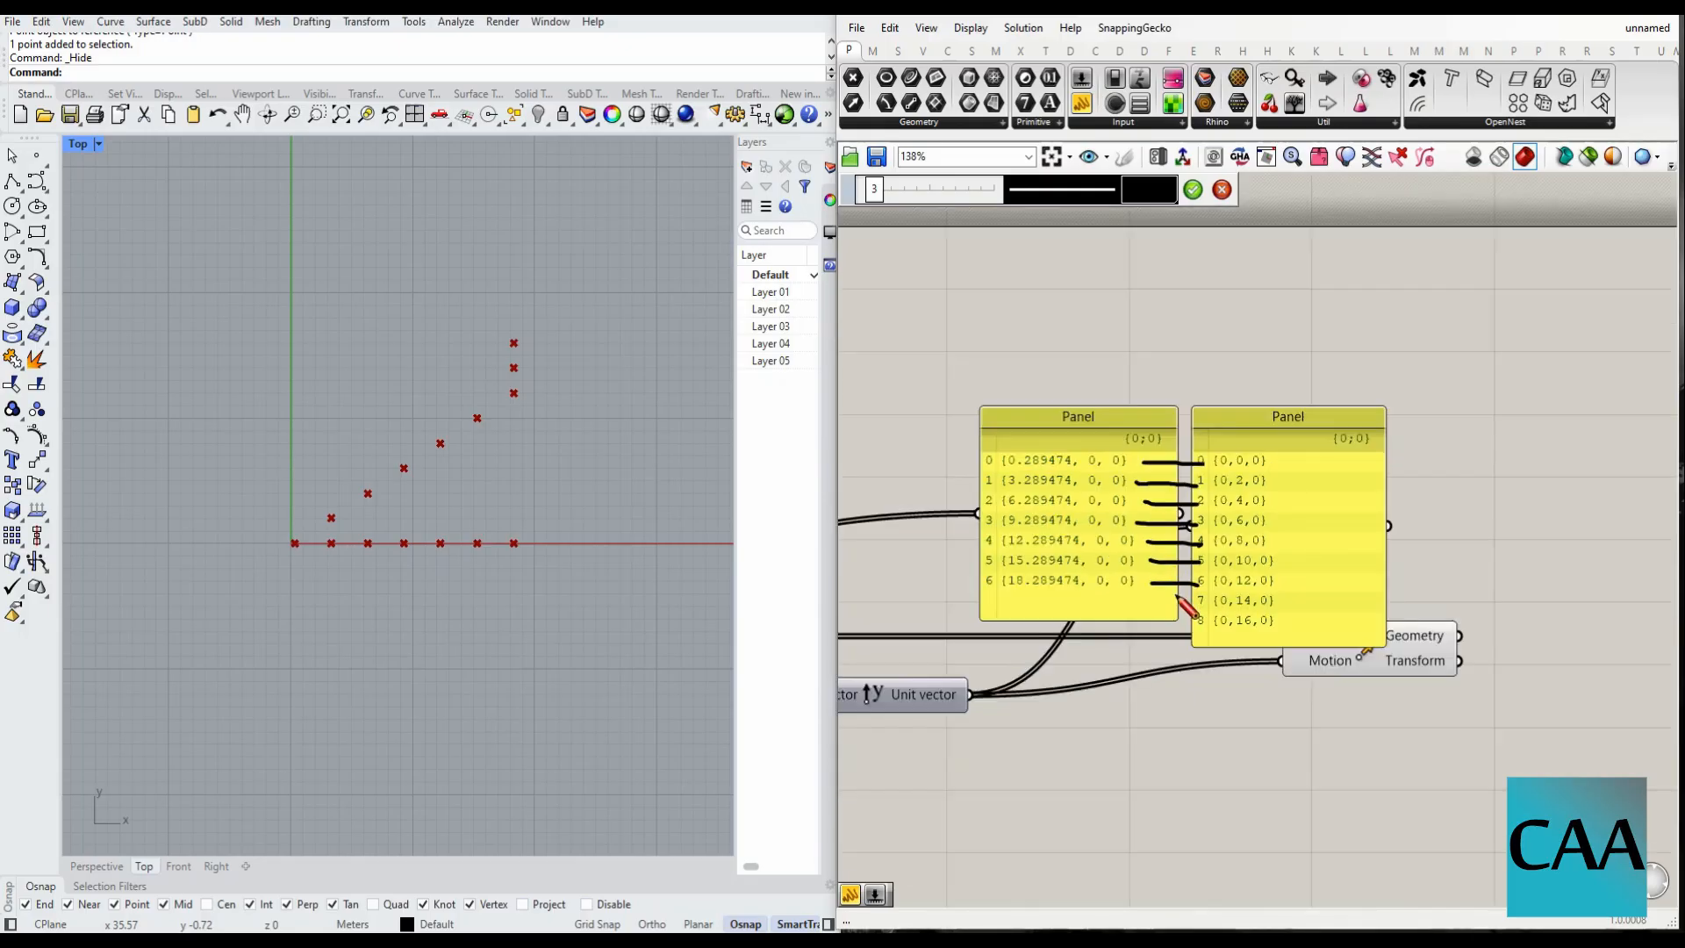
- Circle the unpaired items 7 and 8 in the vector panel with a freehand sketch
{"action": "scroll", "coordinate": [1181, 601], "scroll_direction": "up", "scroll_amount": 2}
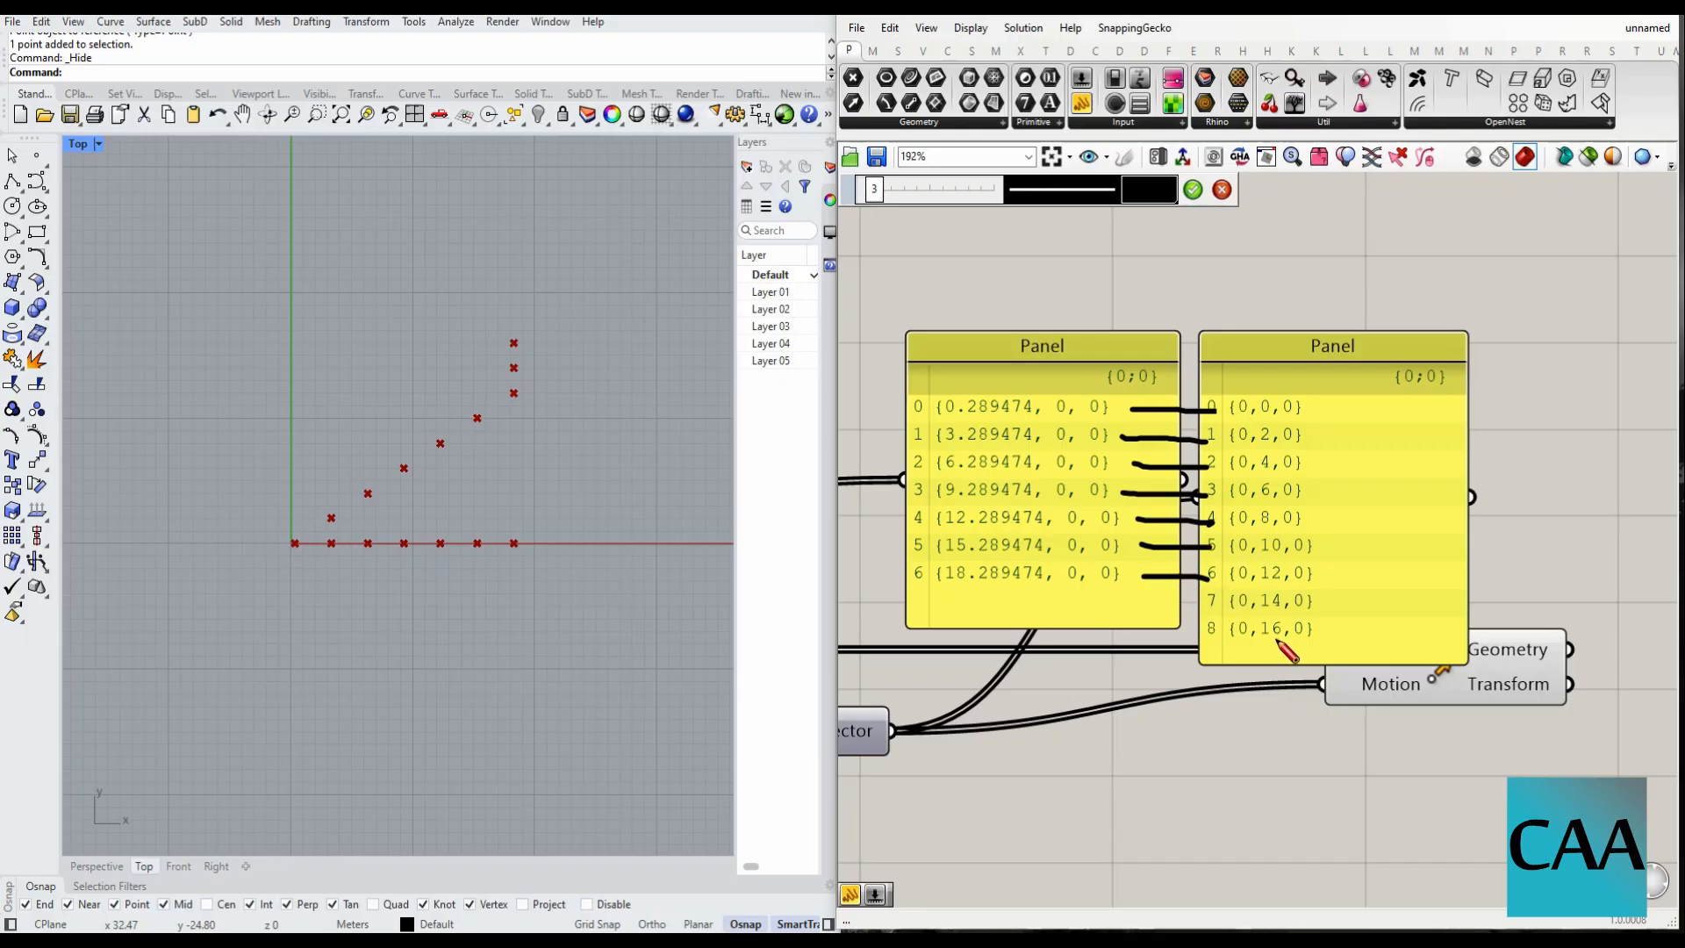
{"action": "scroll", "coordinate": [1281, 646], "scroll_direction": "up", "scroll_amount": 1}
{"action": "mouse_move", "coordinate": [1332, 590]}
{"action": "left_mouse_down"}
{"action": "mouse_move", "coordinate": [1207, 586]}
{"action": "mouse_move", "coordinate": [1278, 680]}
{"action": "mouse_move", "coordinate": [1336, 584]}
{"action": "left_mouse_up"}
{"action": "right_click_drag", "start_coordinate": [1352, 630], "coordinate": [1462, 624]}
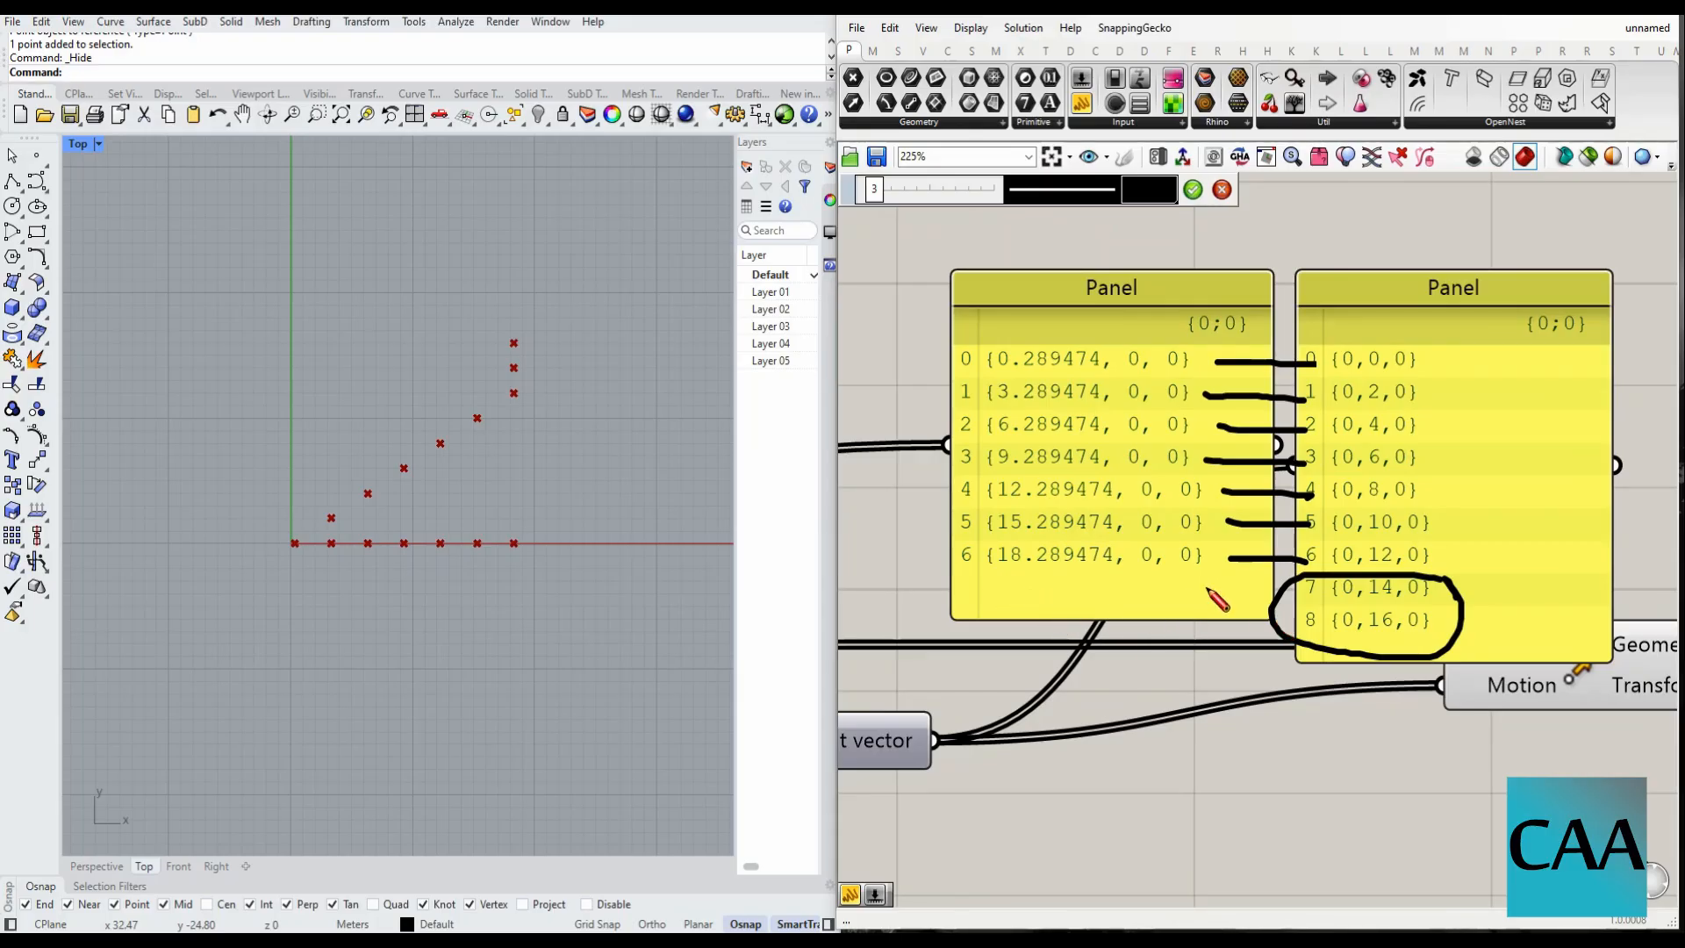
{"action": "right_click_drag", "start_coordinate": [1132, 591], "coordinate": [1104, 582]}
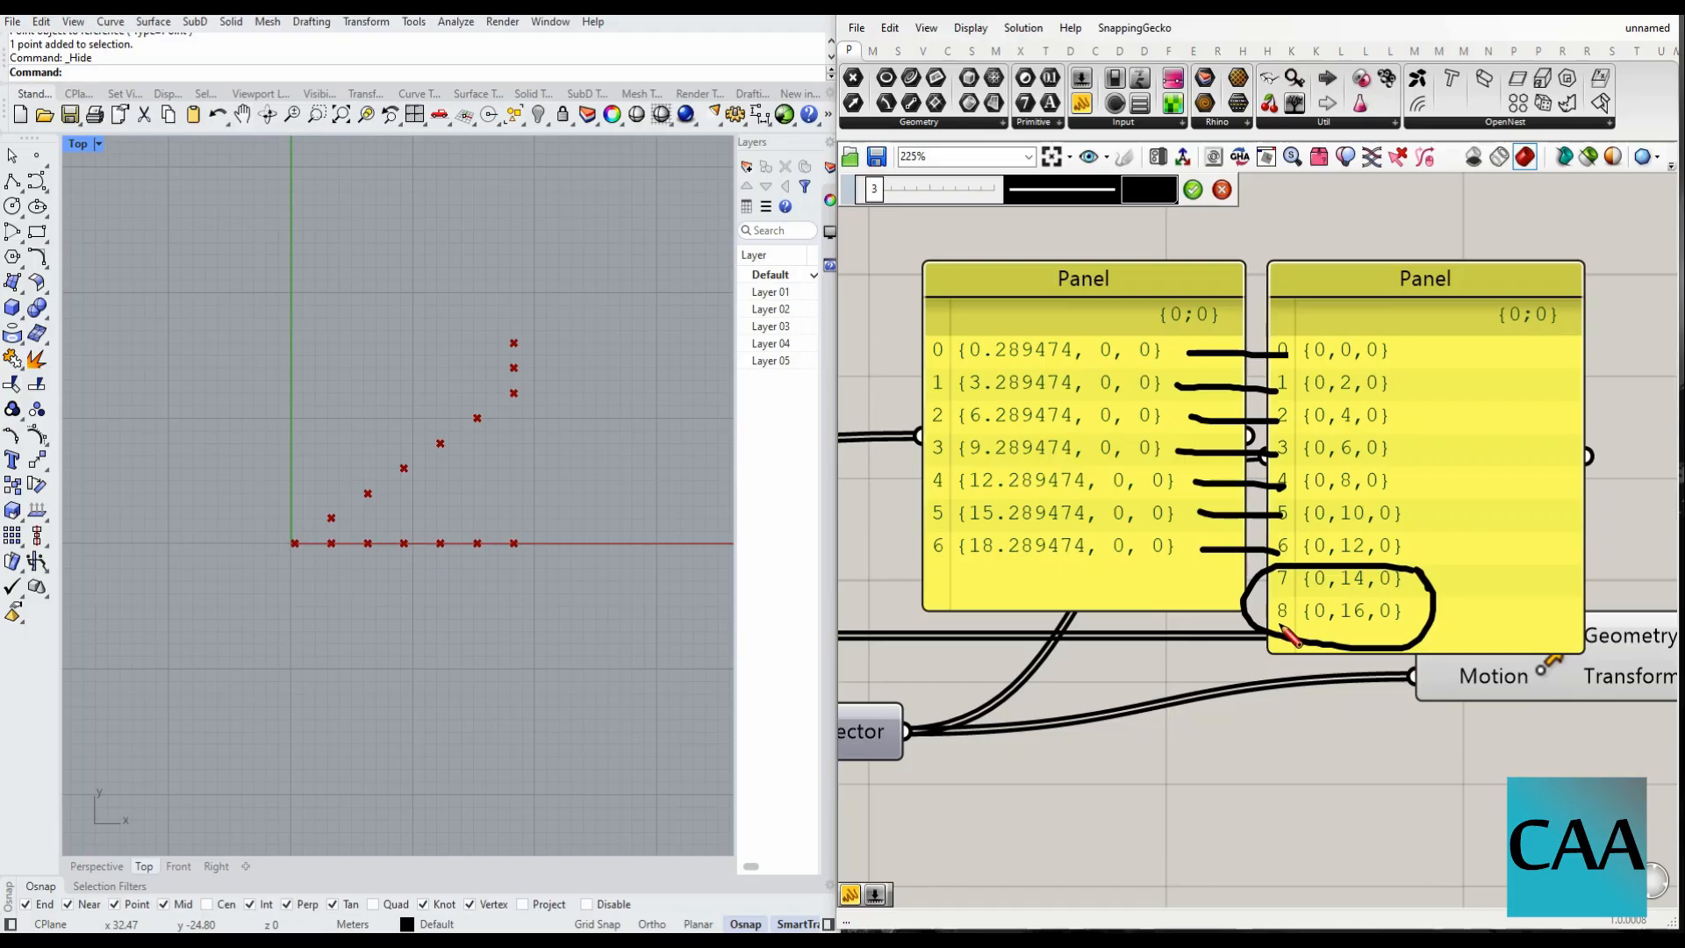
- Sketch lines from item 6 of the point panel to items 7 and 8 of the vector panel
{"action": "scroll", "coordinate": [1287, 597], "scroll_direction": "up", "scroll_amount": 2}
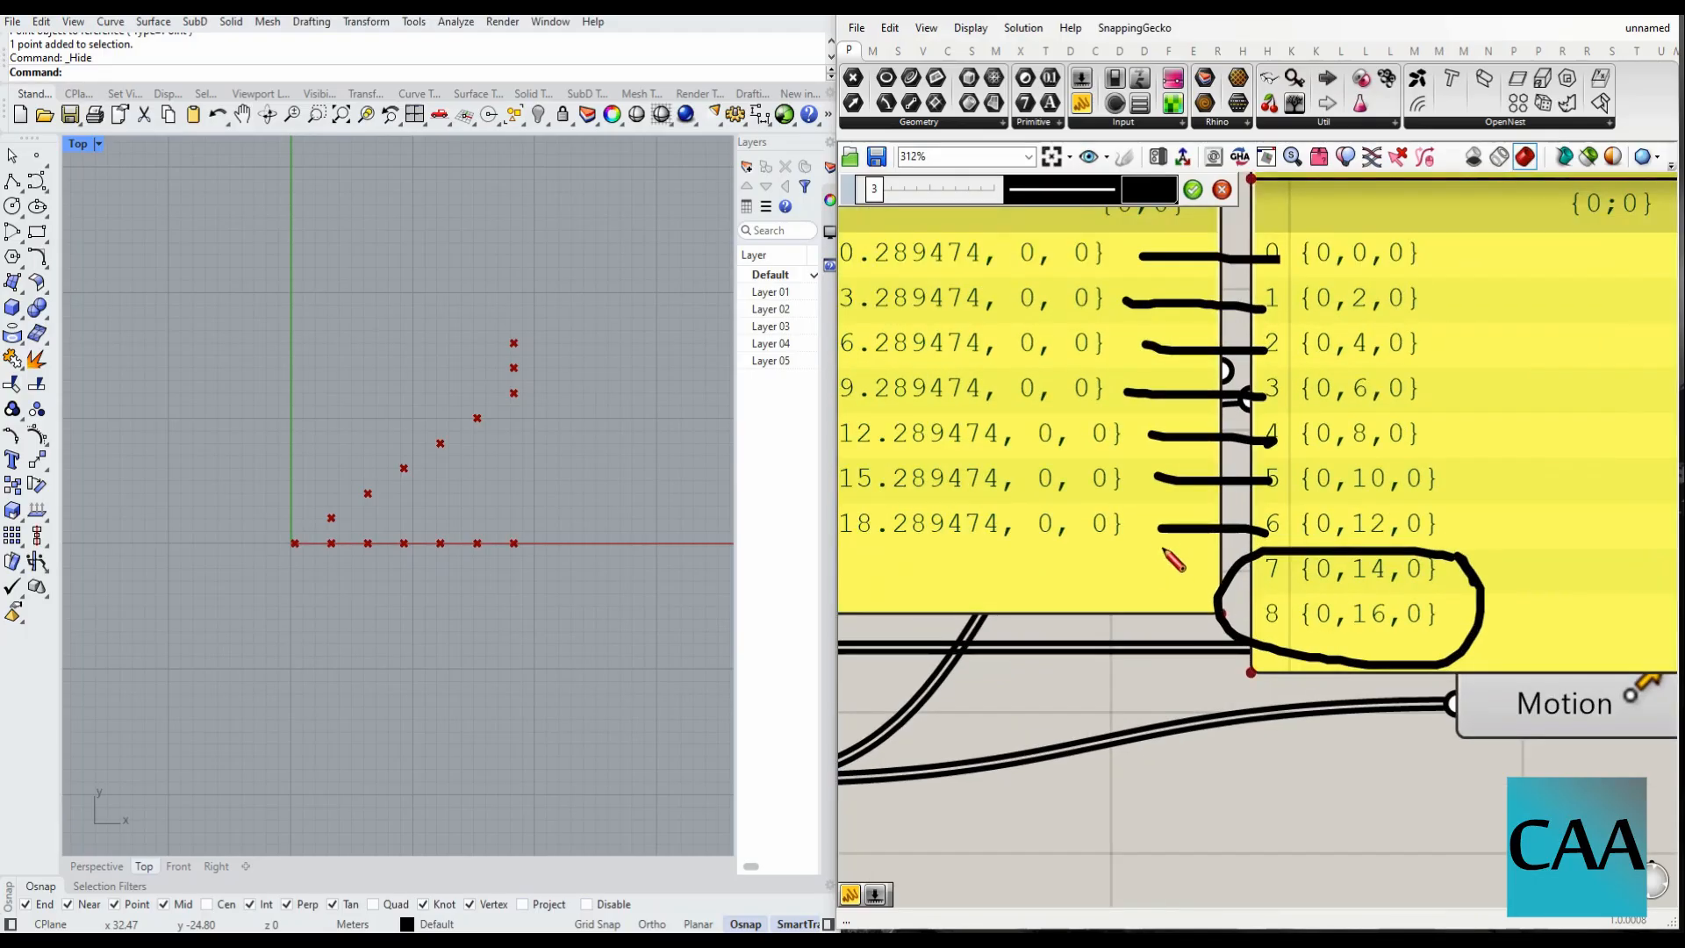
{"action": "scroll", "coordinate": [1176, 565], "scroll_direction": "down", "scroll_amount": 1}
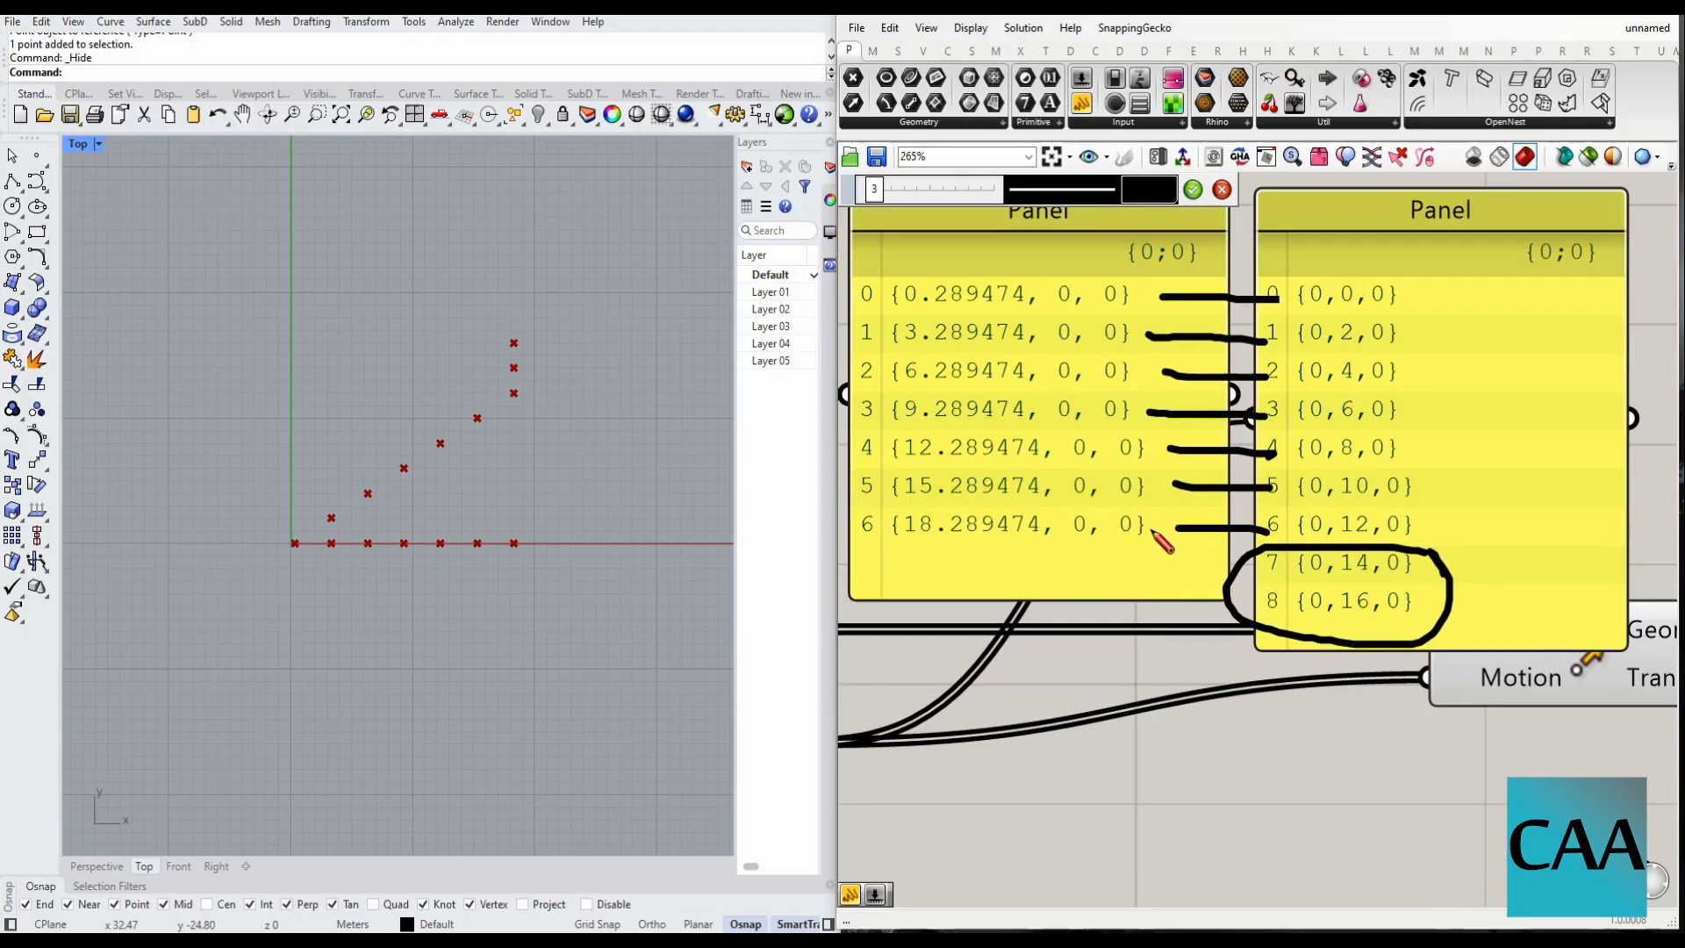
{"action": "left_click_drag", "start_coordinate": [1166, 536], "coordinate": [1271, 579]}
{"action": "left_click_drag", "start_coordinate": [1161, 534], "coordinate": [1266, 616]}
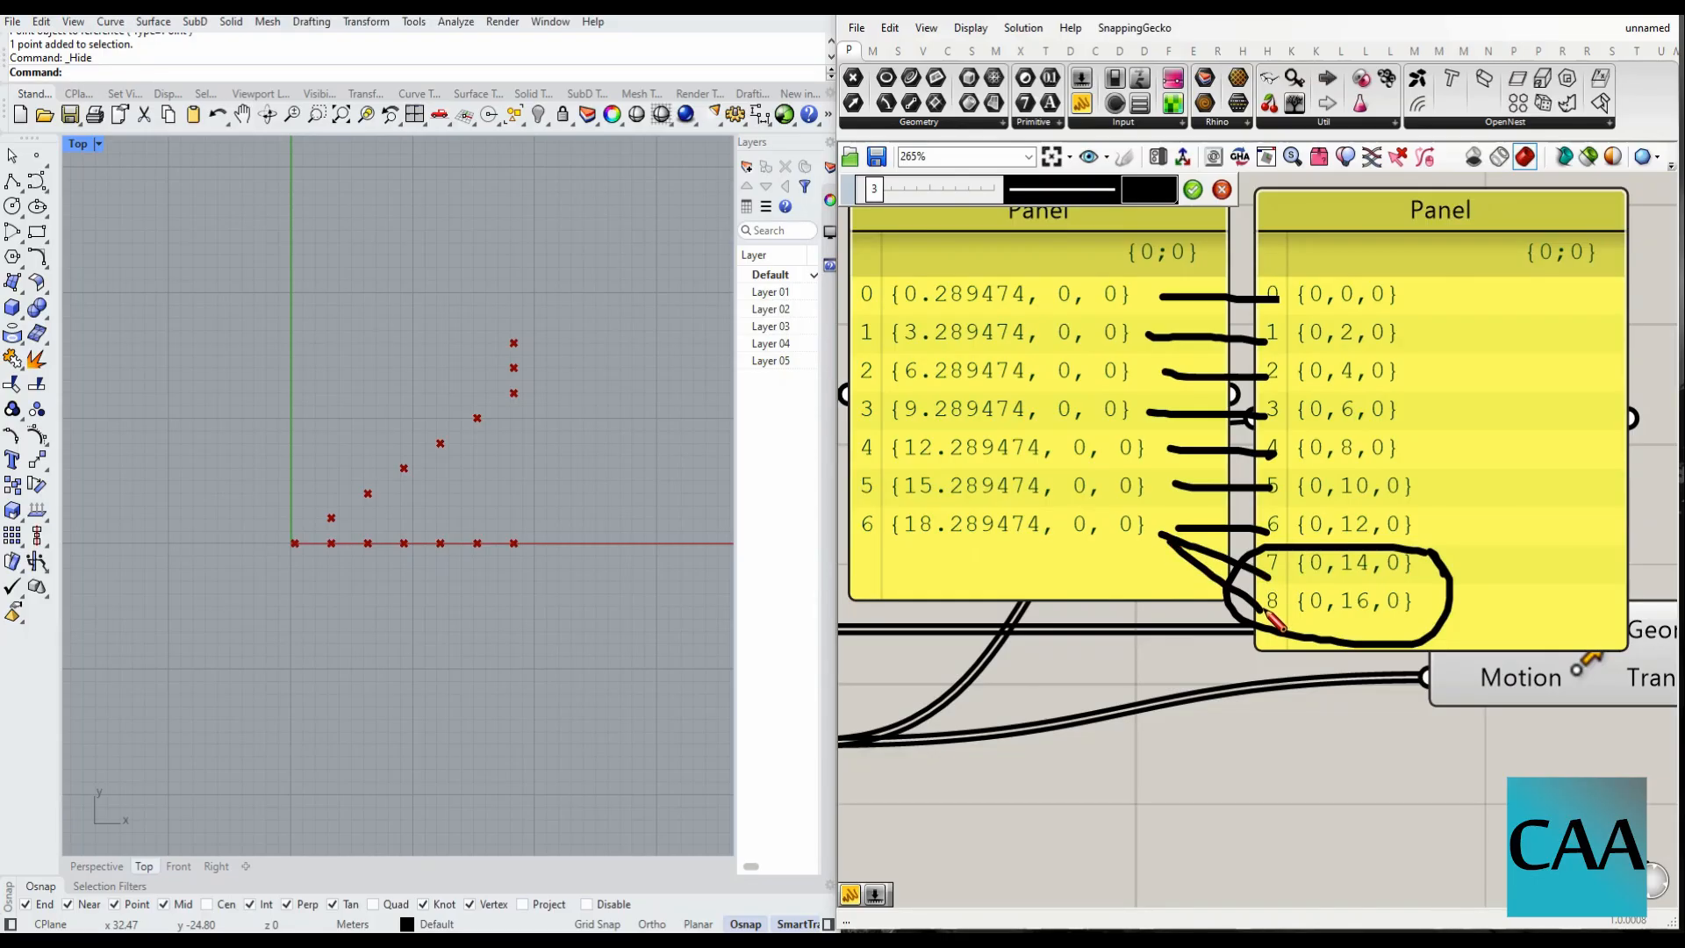
- Compare the sketched pairing with the points in the viewport and discard the sketch
{"action": "scroll", "coordinate": [1268, 614], "scroll_direction": "down", "scroll_amount": 2}
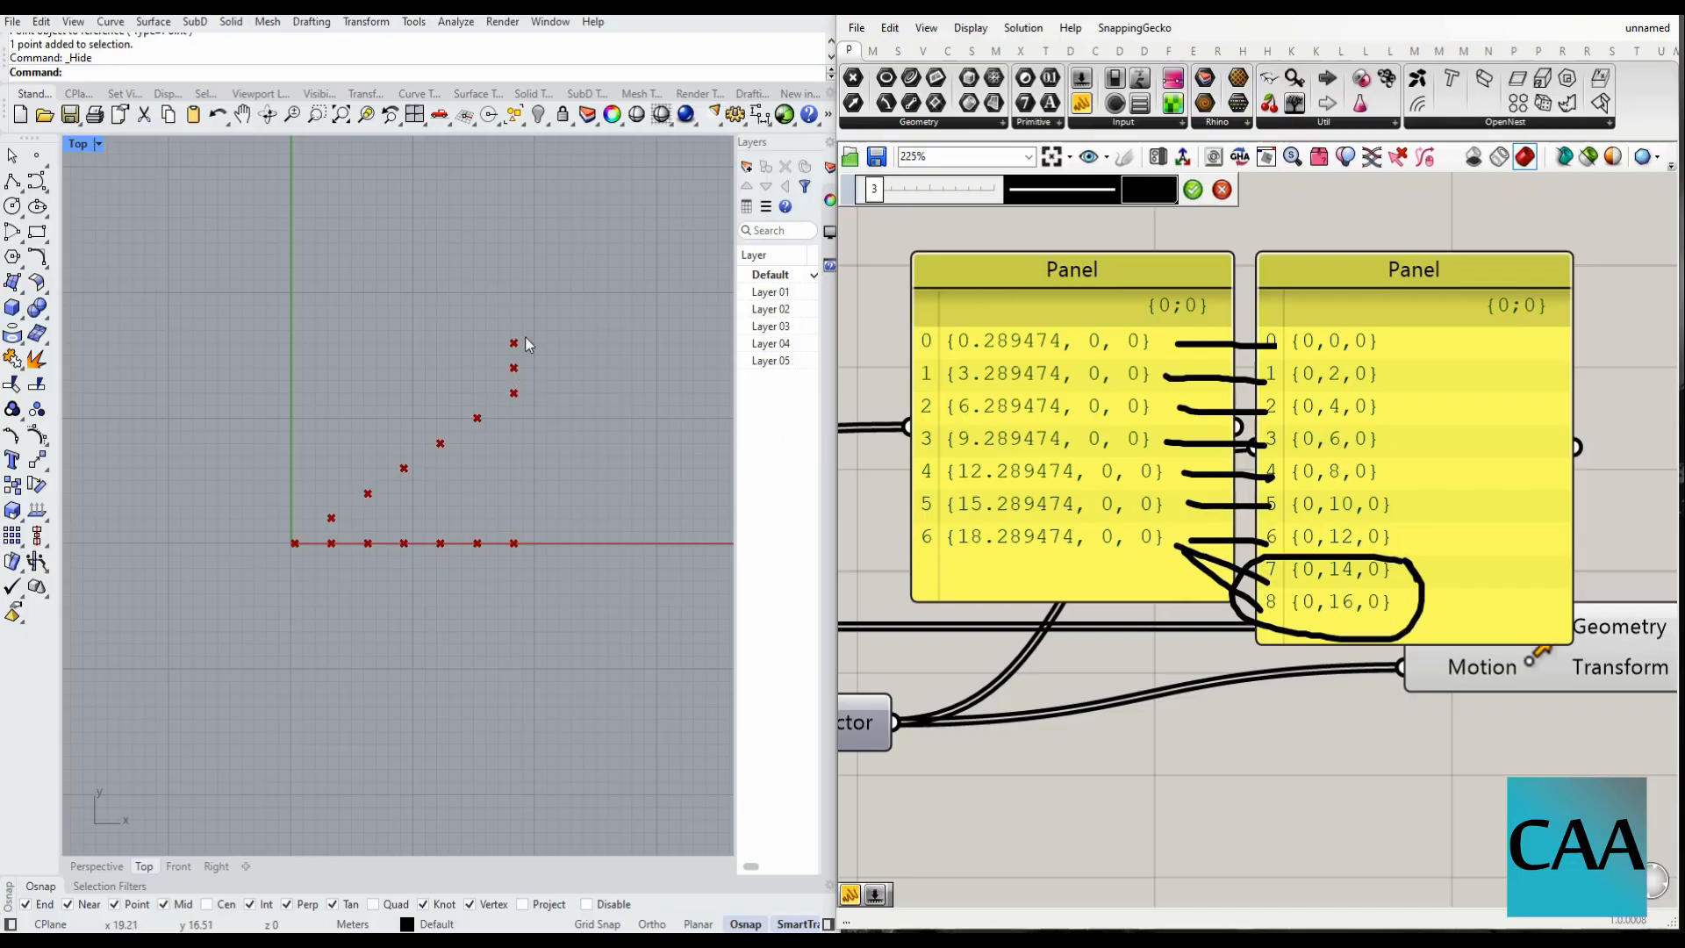
{"action": "scroll", "coordinate": [1369, 472], "scroll_direction": "down", "scroll_amount": 2}
{"action": "scroll", "coordinate": [1317, 505], "scroll_direction": "up", "scroll_amount": 2}
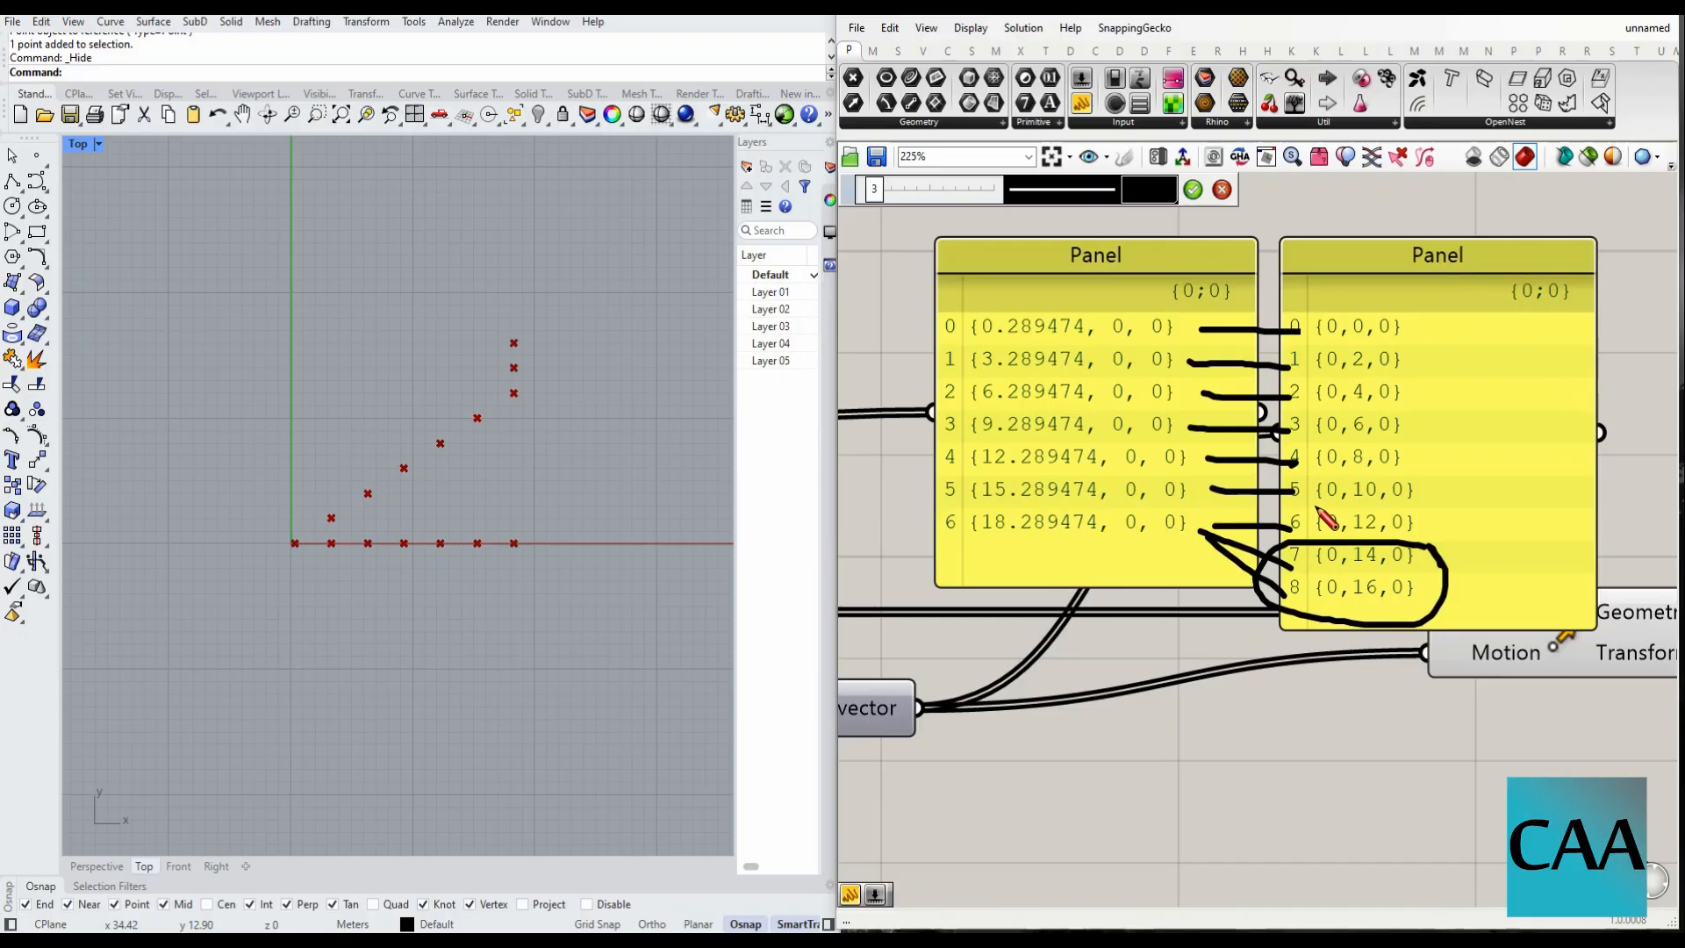
{"action": "scroll", "coordinate": [1317, 515], "scroll_direction": "down", "scroll_amount": 2}
{"action": "scroll", "coordinate": [1304, 544], "scroll_direction": "up", "scroll_amount": 2}
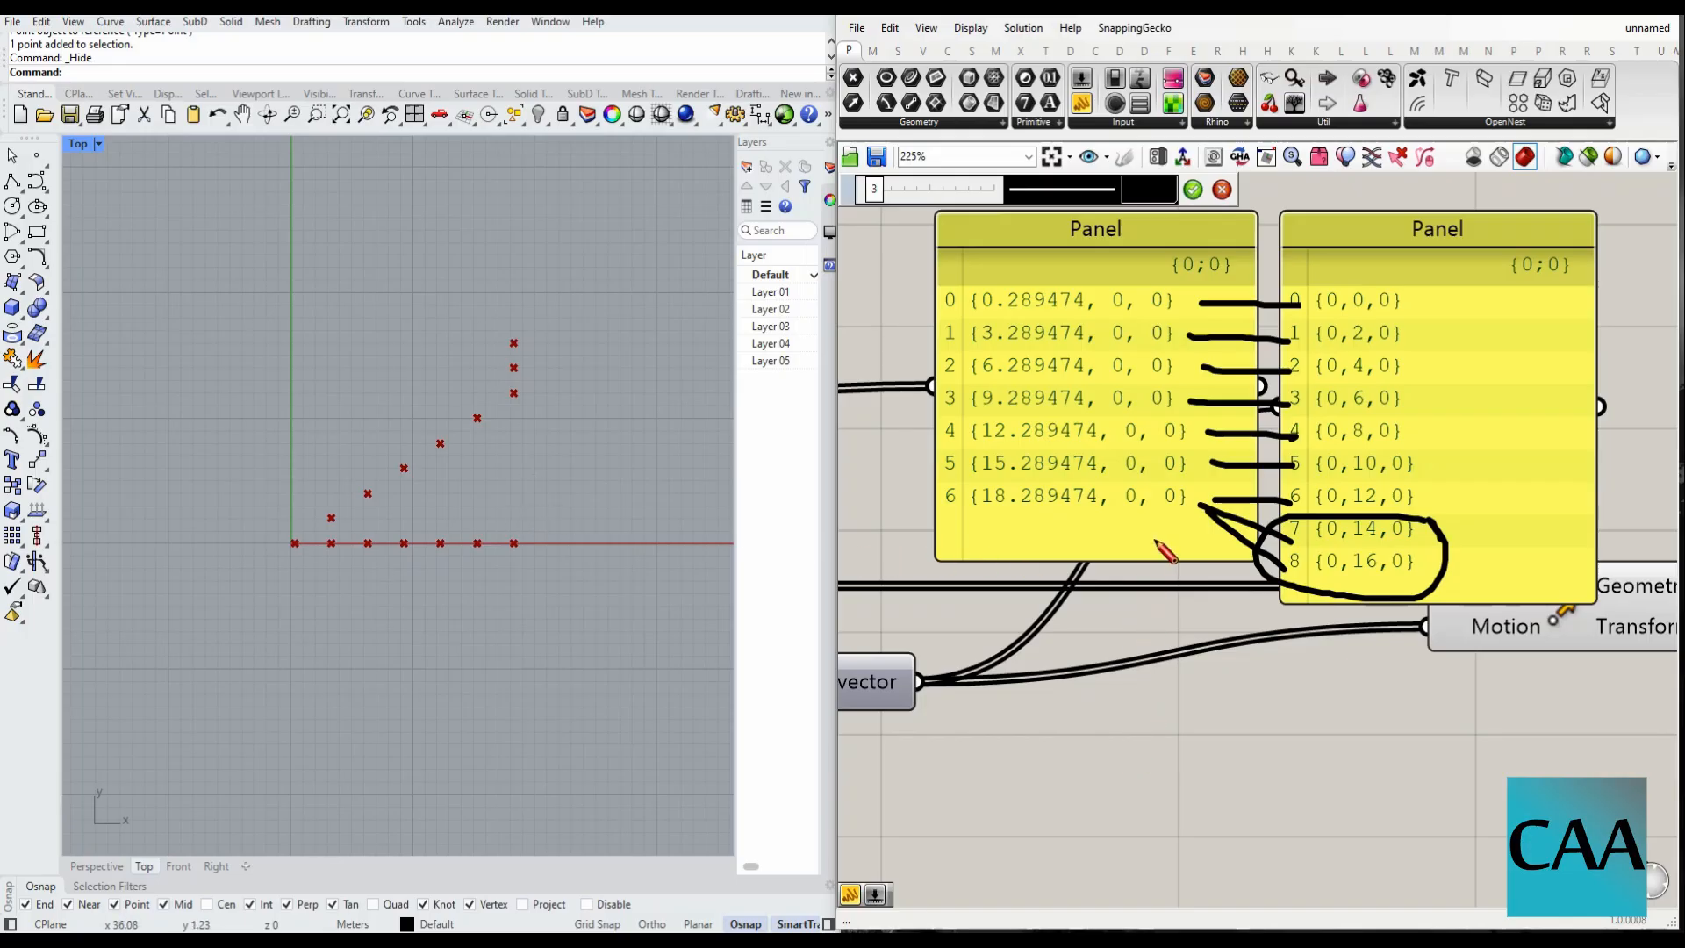
{"action": "left_click", "coordinate": [1222, 190]}
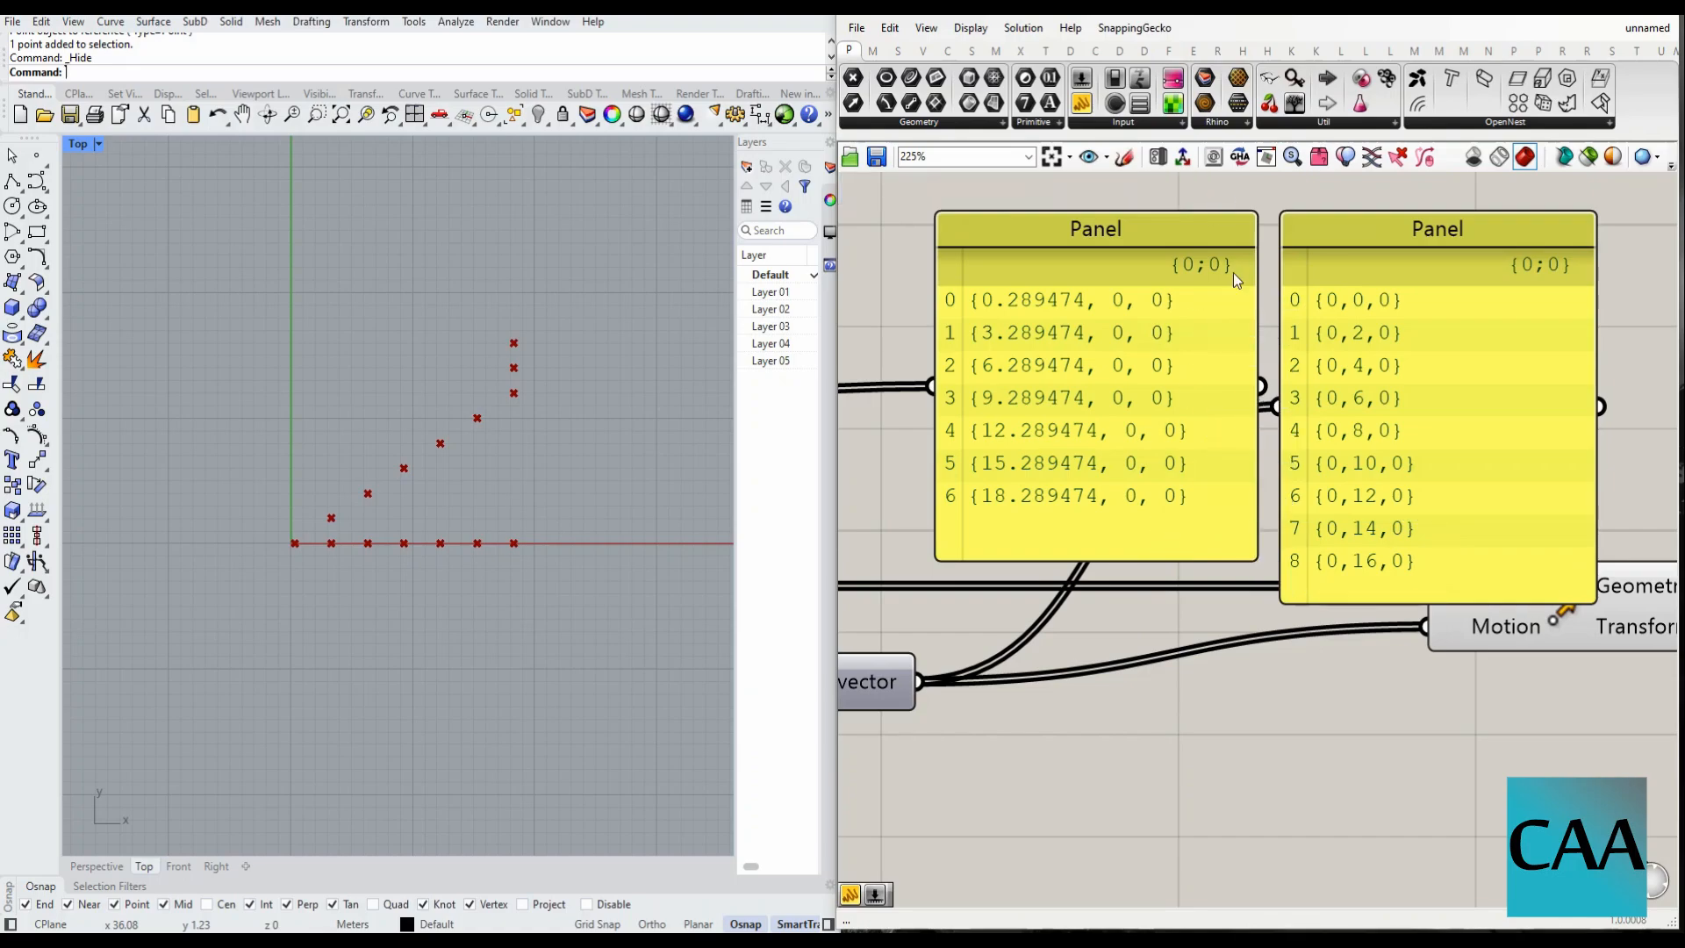
- Spread the two panels apart and slide the second Move component further from Unit Y to make room
{"action": "scroll", "coordinate": [1256, 437], "scroll_direction": "down", "scroll_amount": 5}
{"action": "scroll", "coordinate": [1253, 429], "scroll_direction": "down", "scroll_amount": 4}
{"action": "left_click_drag", "start_coordinate": [1241, 426], "coordinate": [1078, 392]}
{"action": "left_click_drag", "start_coordinate": [1309, 421], "coordinate": [1225, 393]}
{"action": "scroll", "coordinate": [1241, 408], "scroll_direction": "up", "scroll_amount": 6}
{"action": "scroll", "coordinate": [1240, 409], "scroll_direction": "down", "scroll_amount": 2}
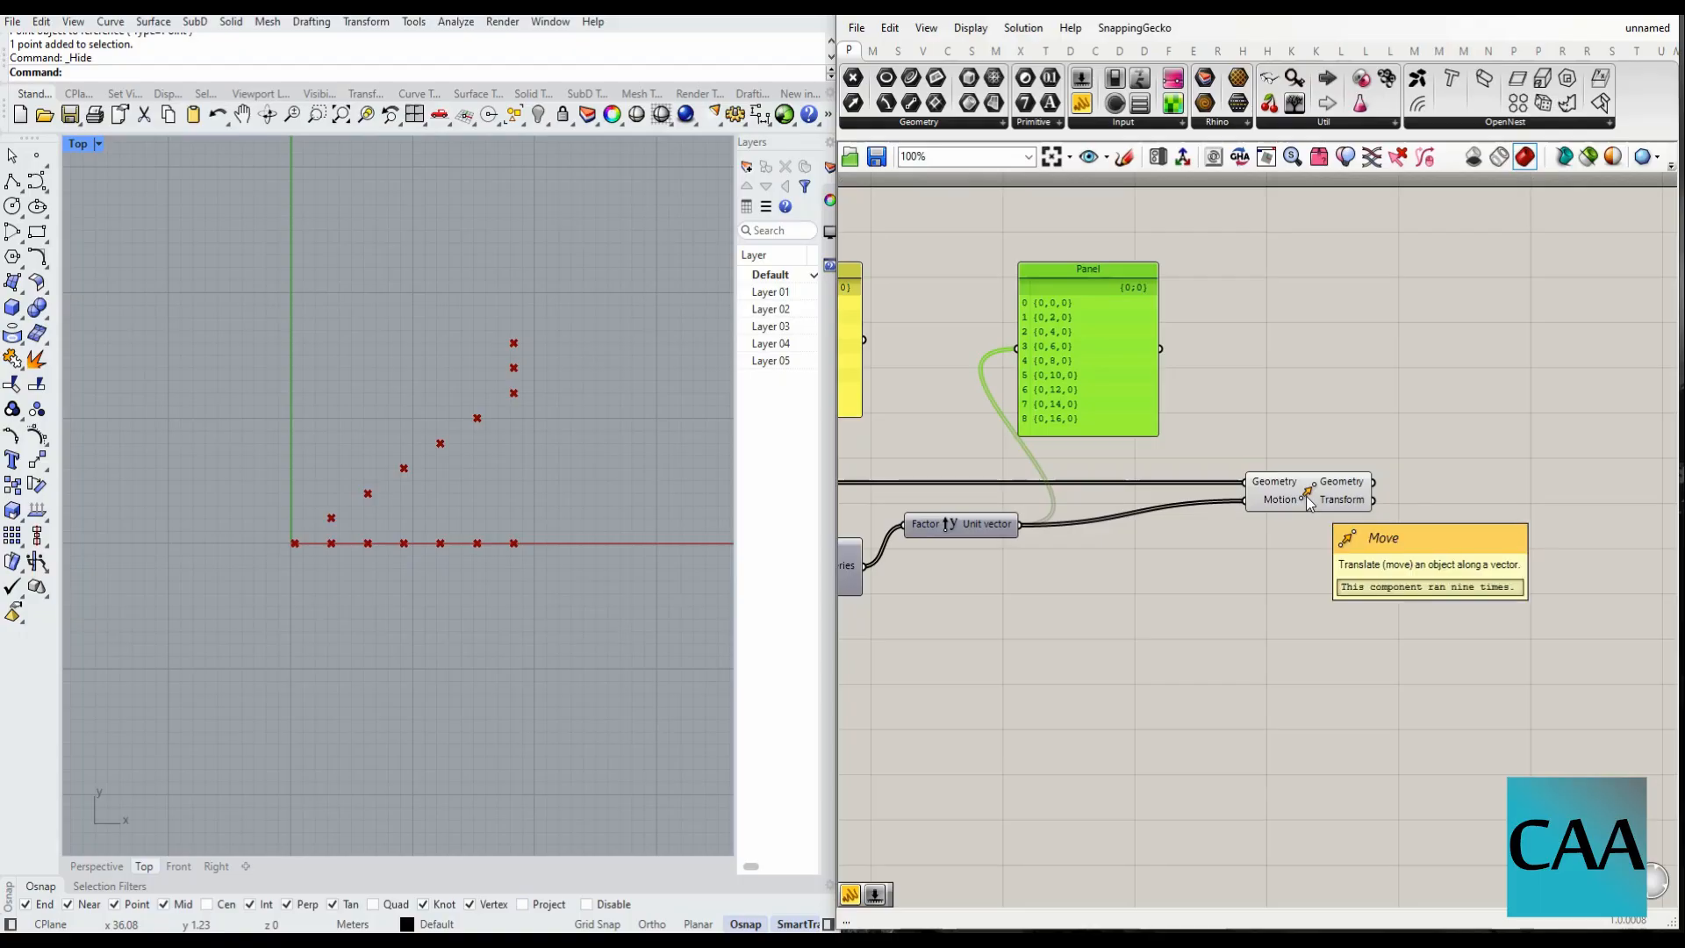
{"action": "left_click_drag", "start_coordinate": [1308, 496], "coordinate": [1413, 496]}
- Add a Holistic Cross Reference component on the geometry wire between Unit Y and the second Move
{"action": "double_click", "coordinate": [1267, 571]}
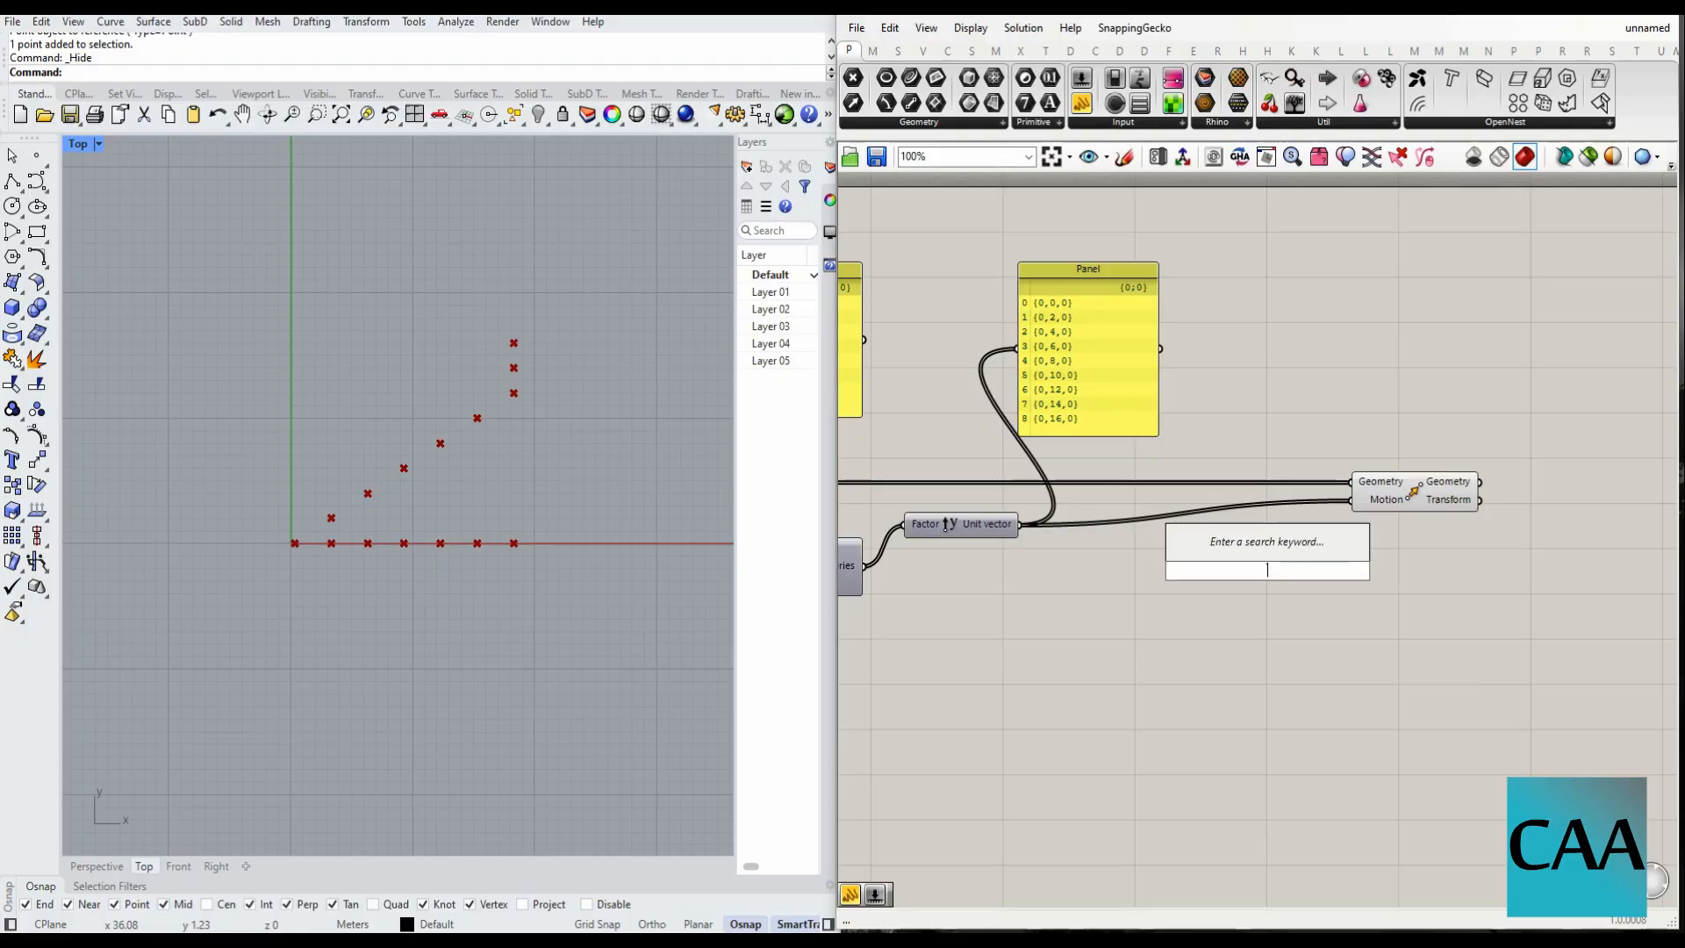
{"action": "type", "text": "cross"}
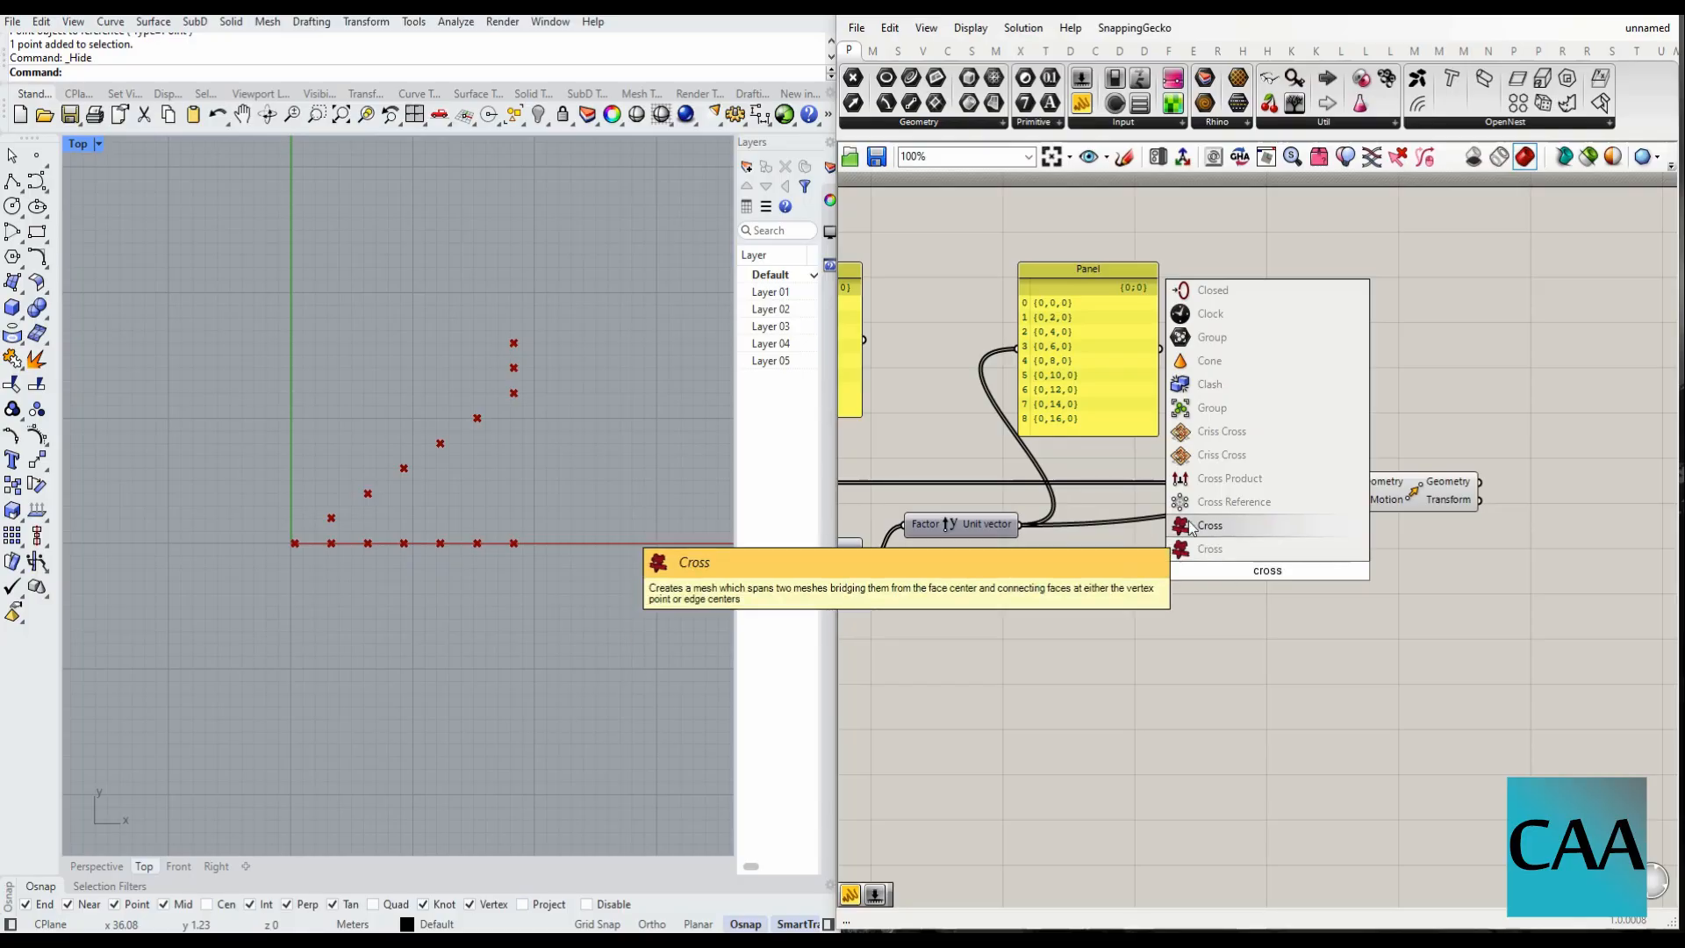
{"action": "left_click", "coordinate": [1235, 549]}
{"action": "left_click_drag", "start_coordinate": [1239, 572], "coordinate": [1183, 474]}
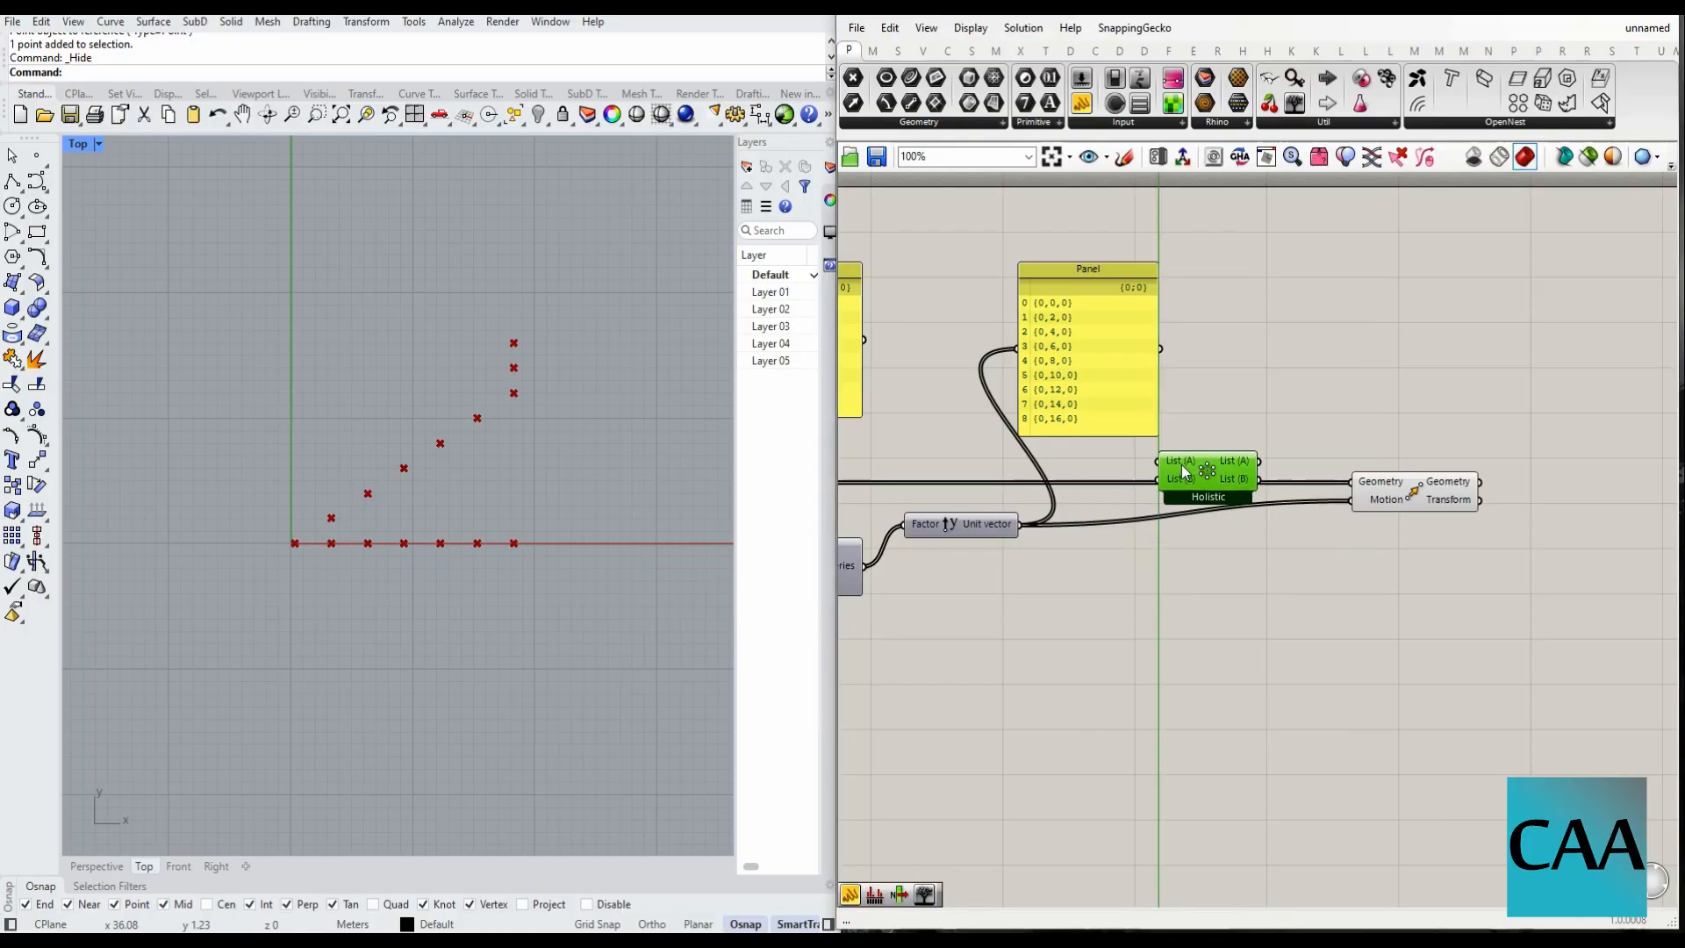
- Route Unit Y's vector through the Cross Reference's List (B) into the second Move's Motion input
{"action": "scroll", "coordinate": [1229, 465], "scroll_direction": "down", "scroll_amount": 3}
{"action": "right_click_drag", "start_coordinate": [1161, 470], "coordinate": [1236, 471]}
{"action": "scroll", "coordinate": [1205, 489], "scroll_direction": "up", "scroll_amount": 5}
{"action": "left_click_drag", "start_coordinate": [1181, 502], "coordinate": [1423, 476]}
{"action": "scroll", "coordinate": [1325, 444], "scroll_direction": "down", "scroll_amount": 3}
{"action": "scroll", "coordinate": [1546, 439], "scroll_direction": "up", "scroll_amount": 3}
- Route the first Move's Geometry through the Cross Reference's List (A) into the second Move's Geometry input
{"action": "scroll", "coordinate": [1450, 536], "scroll_direction": "down", "scroll_amount": 5}
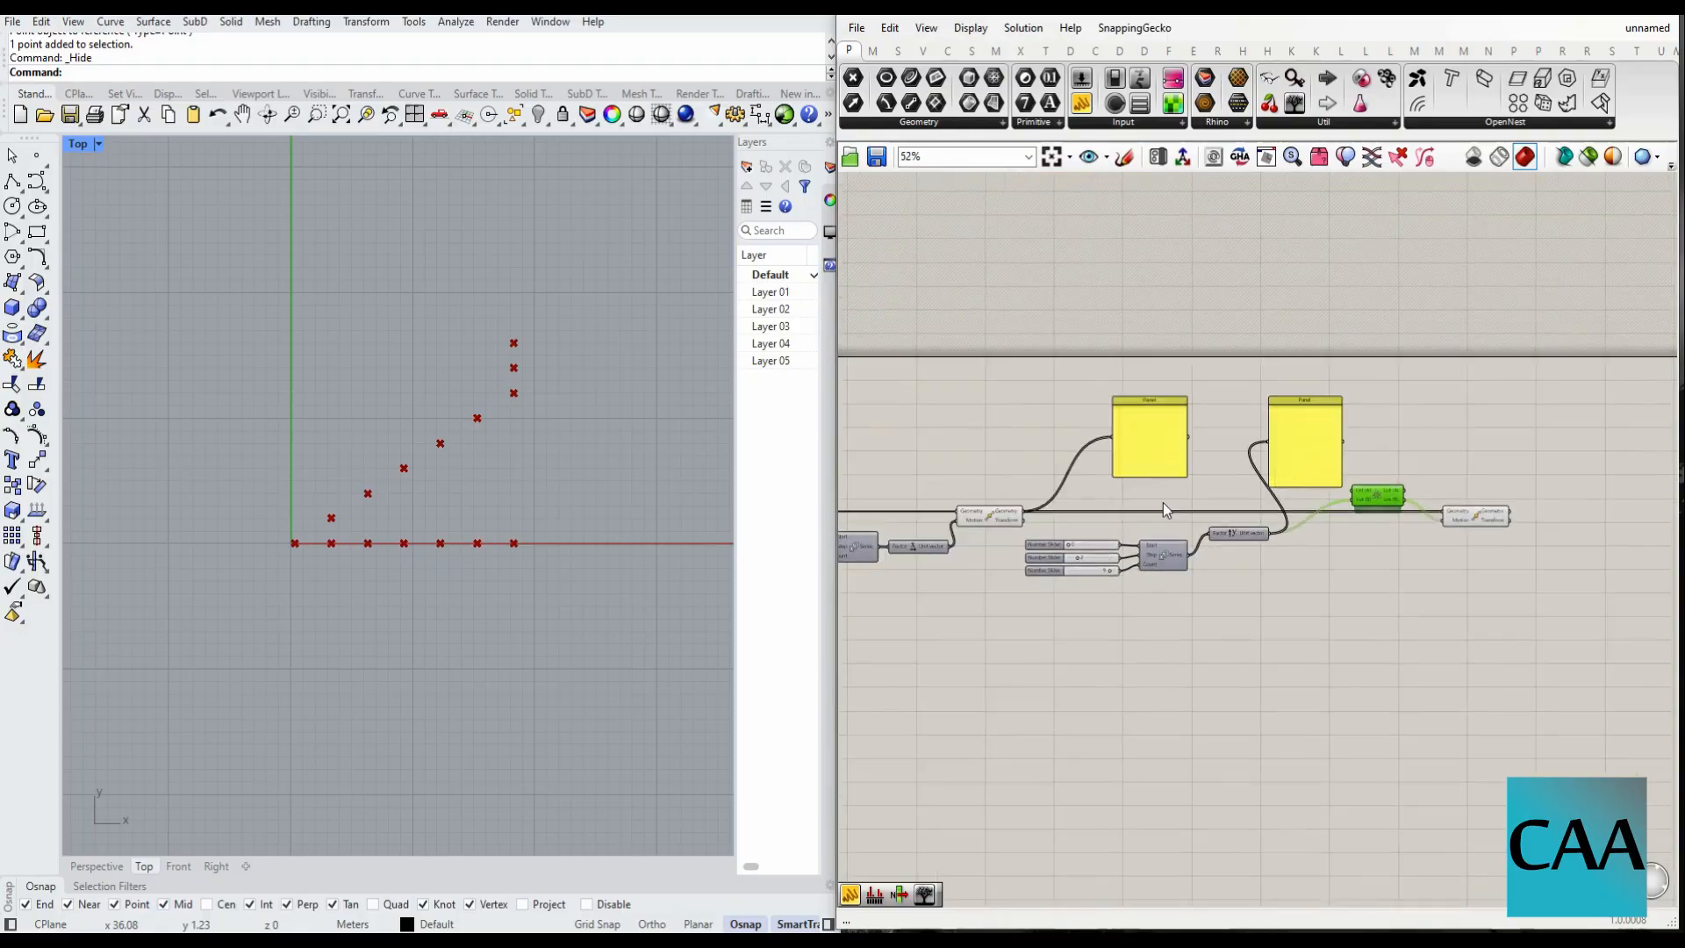
{"action": "scroll", "coordinate": [1316, 504], "scroll_direction": "up", "scroll_amount": 5}
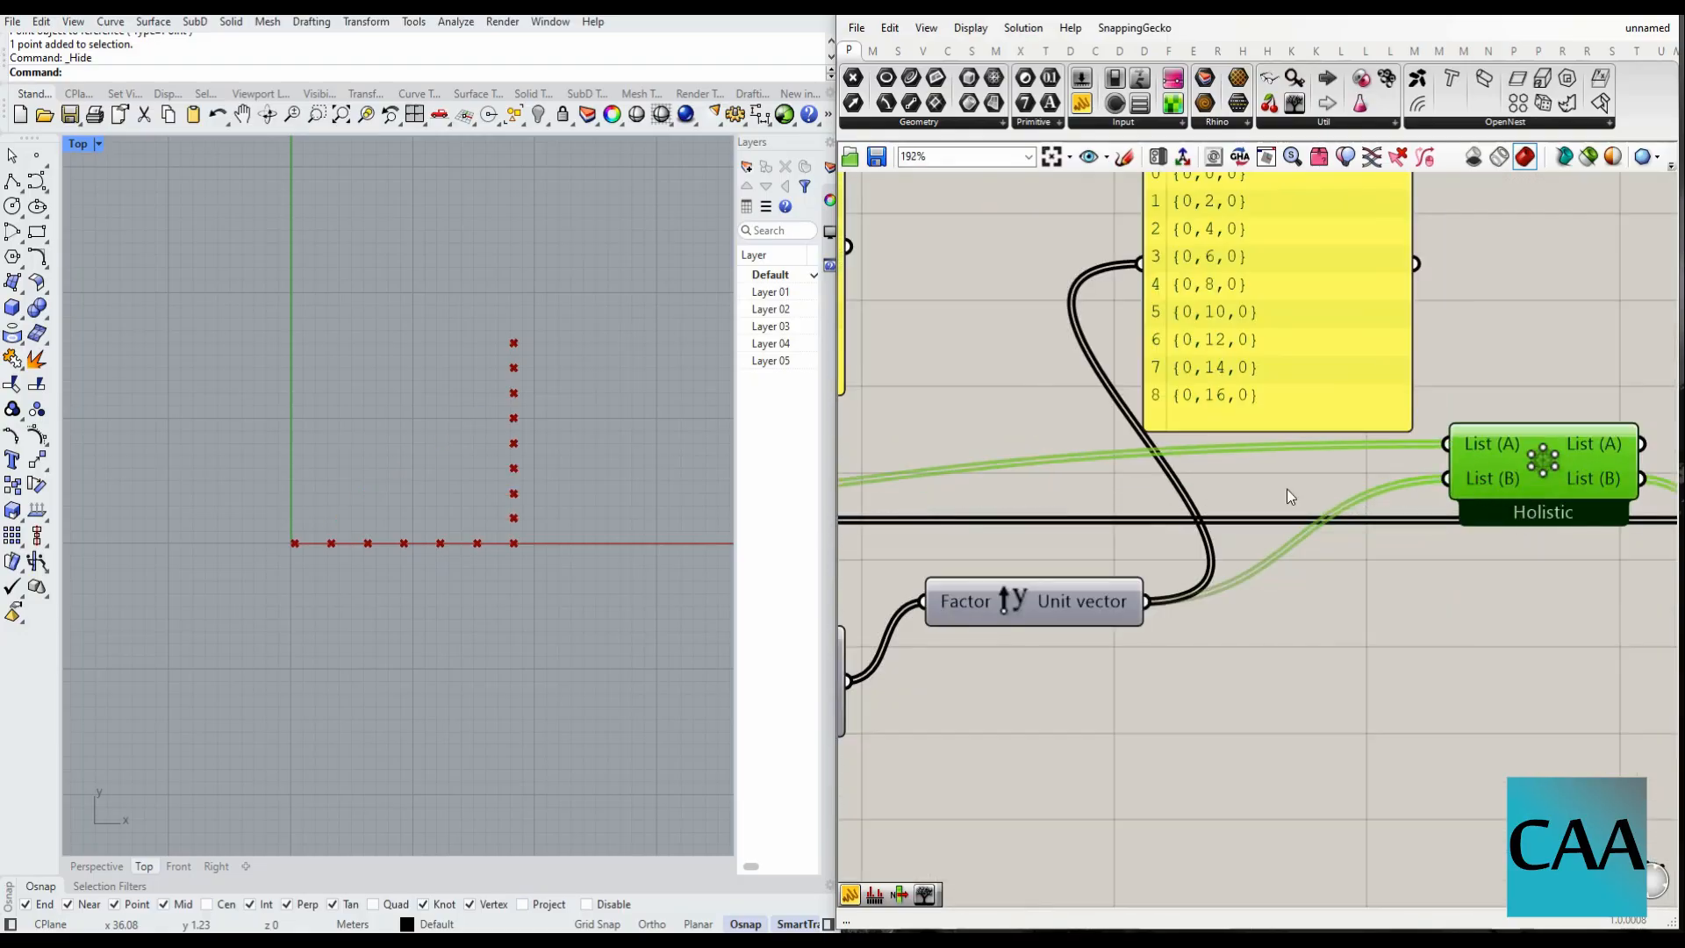
{"action": "right_click_drag", "start_coordinate": [1287, 488], "coordinate": [960, 628]}
{"action": "left_click_drag", "start_coordinate": [1316, 593], "coordinate": [1455, 592]}
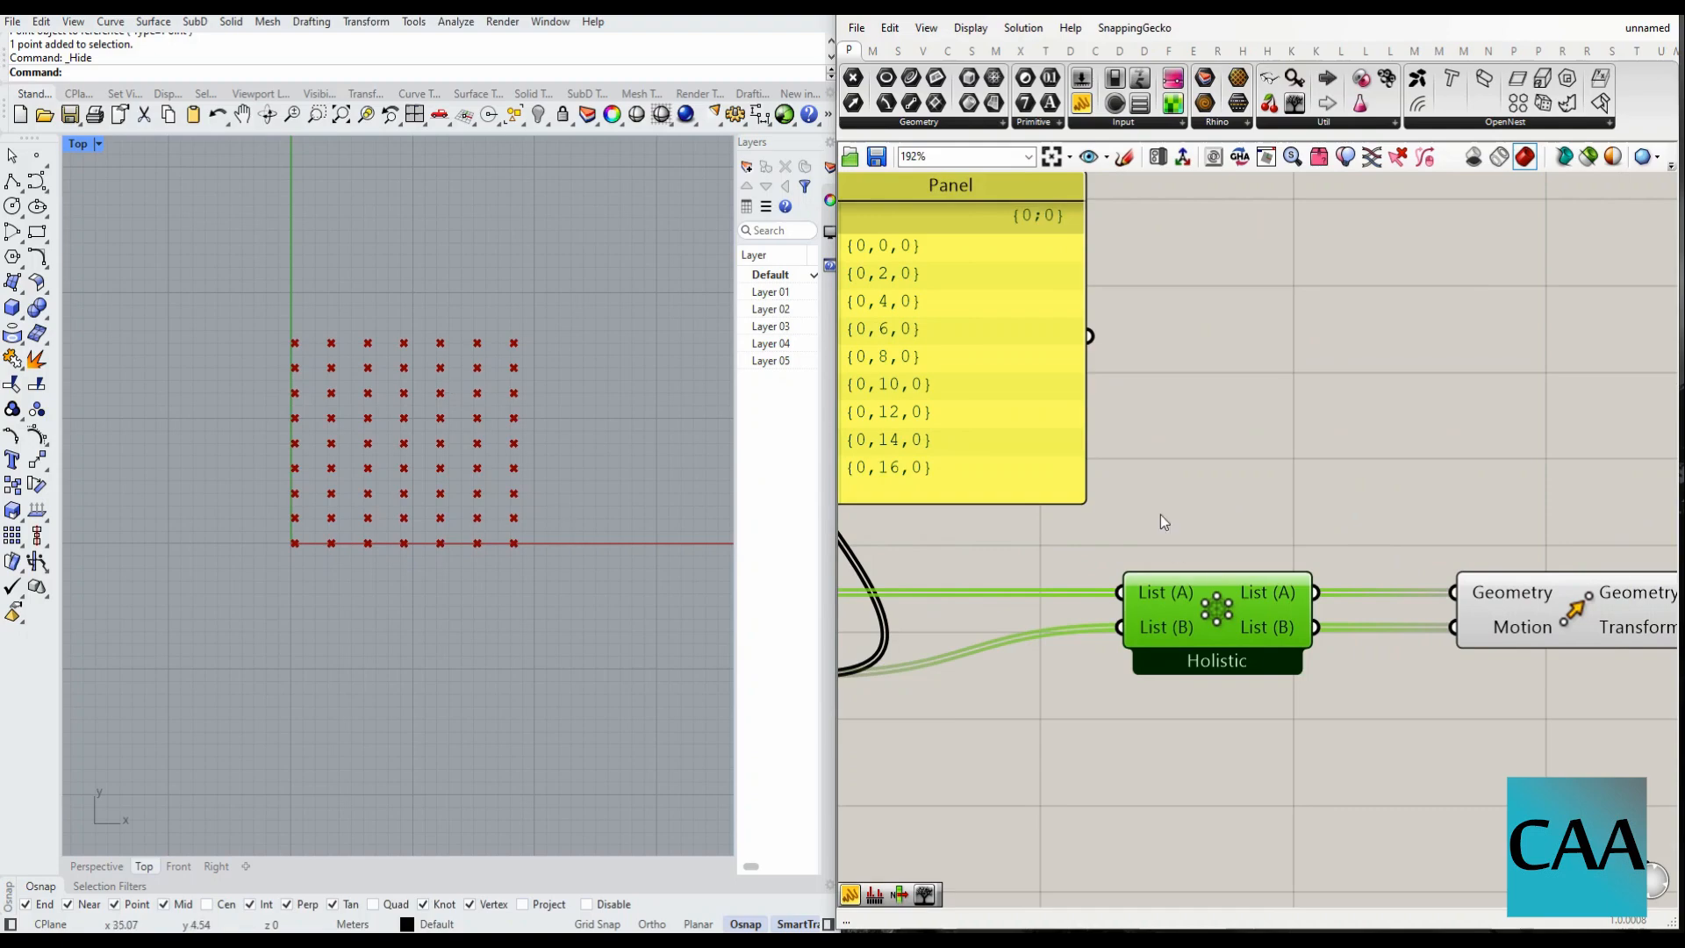
- Reposition the vector panel beside the point panel, above the Y Series and Unit Y components
{"action": "scroll", "coordinate": [1160, 515], "scroll_direction": "down", "scroll_amount": 5}
{"action": "scroll", "coordinate": [1018, 521], "scroll_direction": "up", "scroll_amount": 2}
{"action": "scroll", "coordinate": [1238, 502], "scroll_direction": "down", "scroll_amount": 2}
{"action": "scroll", "coordinate": [1106, 474], "scroll_direction": "up", "scroll_amount": 2}
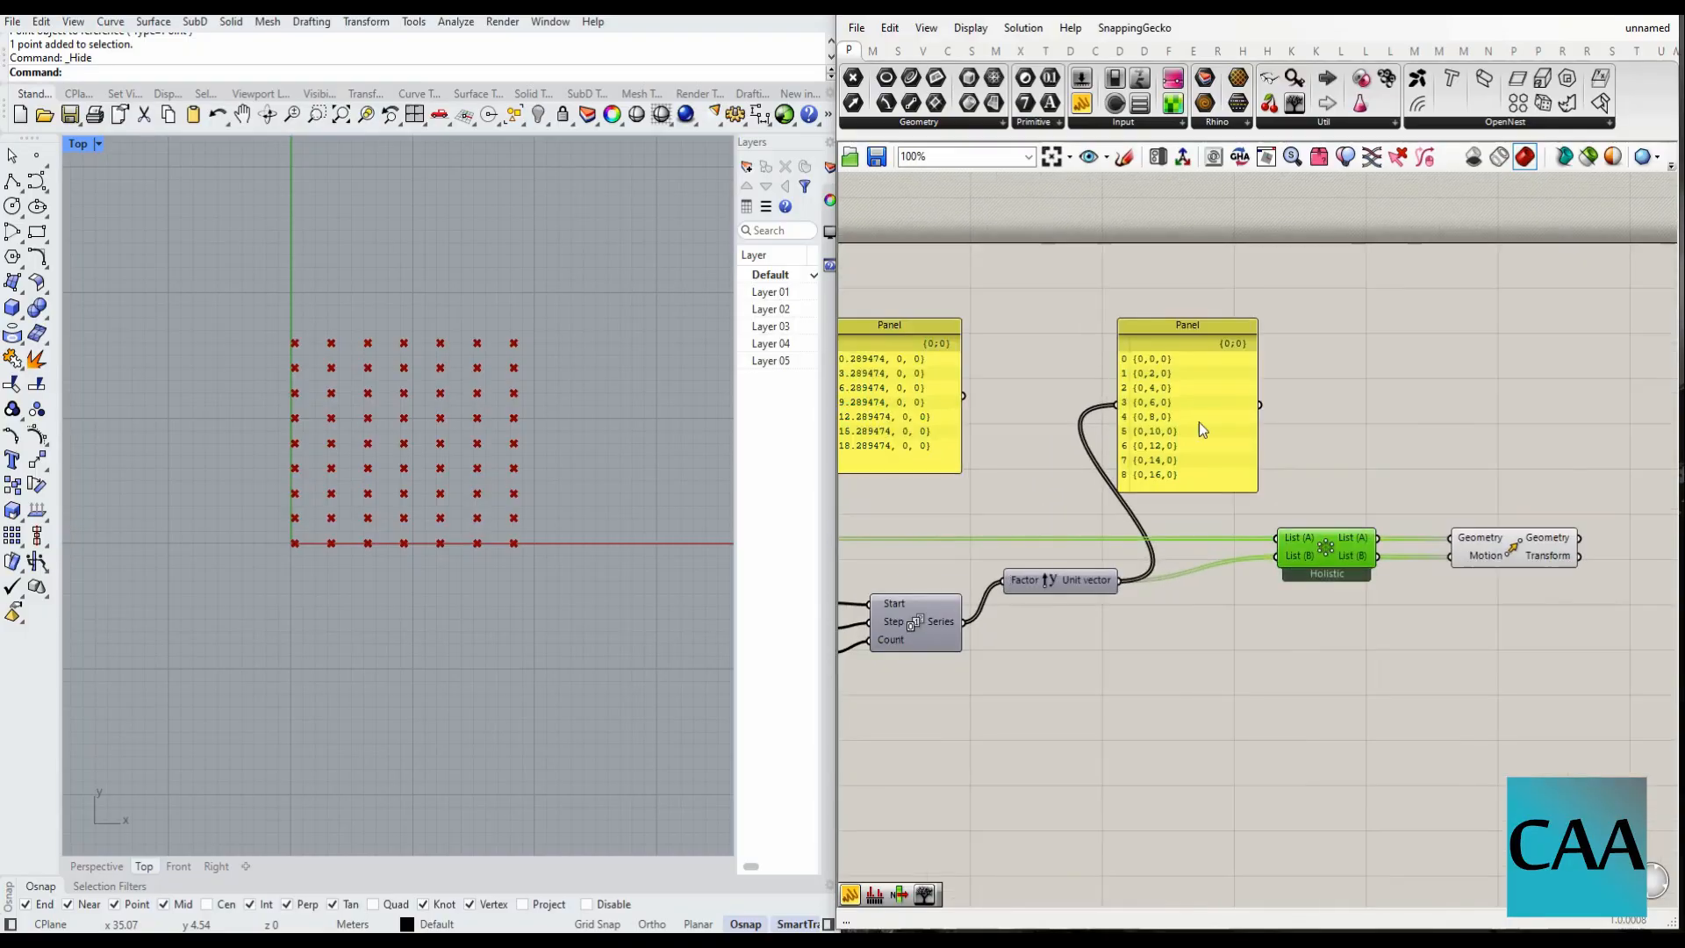
{"action": "left_click_drag", "start_coordinate": [1212, 419], "coordinate": [1245, 797]}
{"action": "scroll", "coordinate": [1345, 597], "scroll_direction": "down", "scroll_amount": 4}
{"action": "scroll", "coordinate": [1099, 643], "scroll_direction": "up", "scroll_amount": 3}
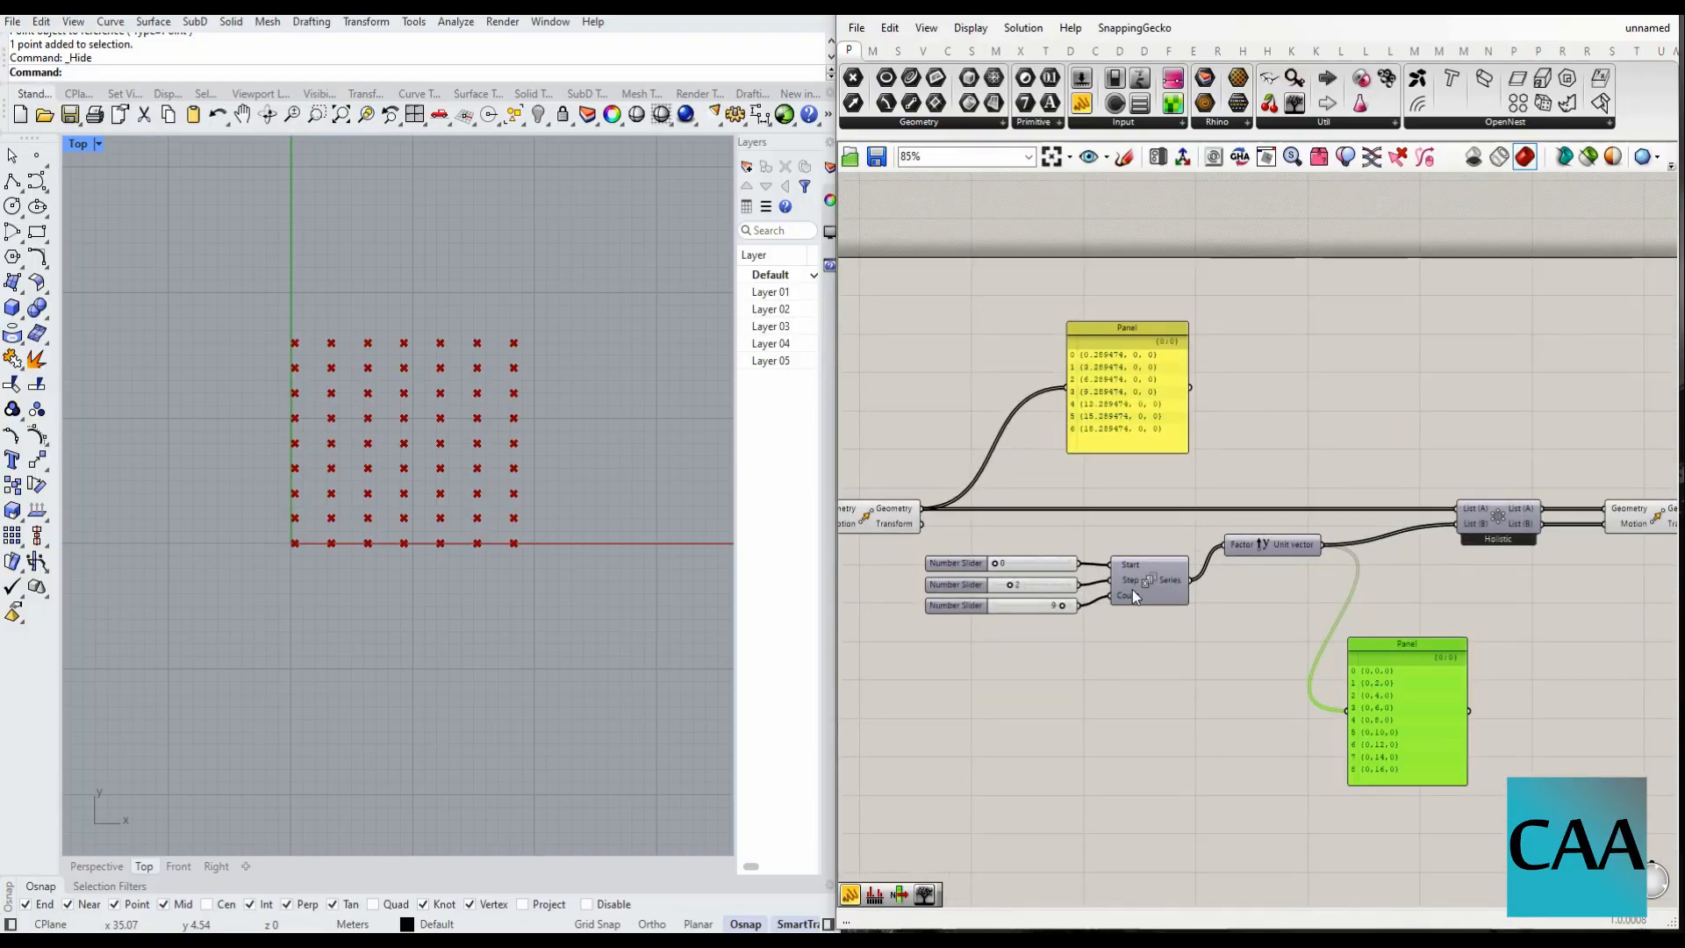
{"action": "mouse_move", "coordinate": [1132, 590]}
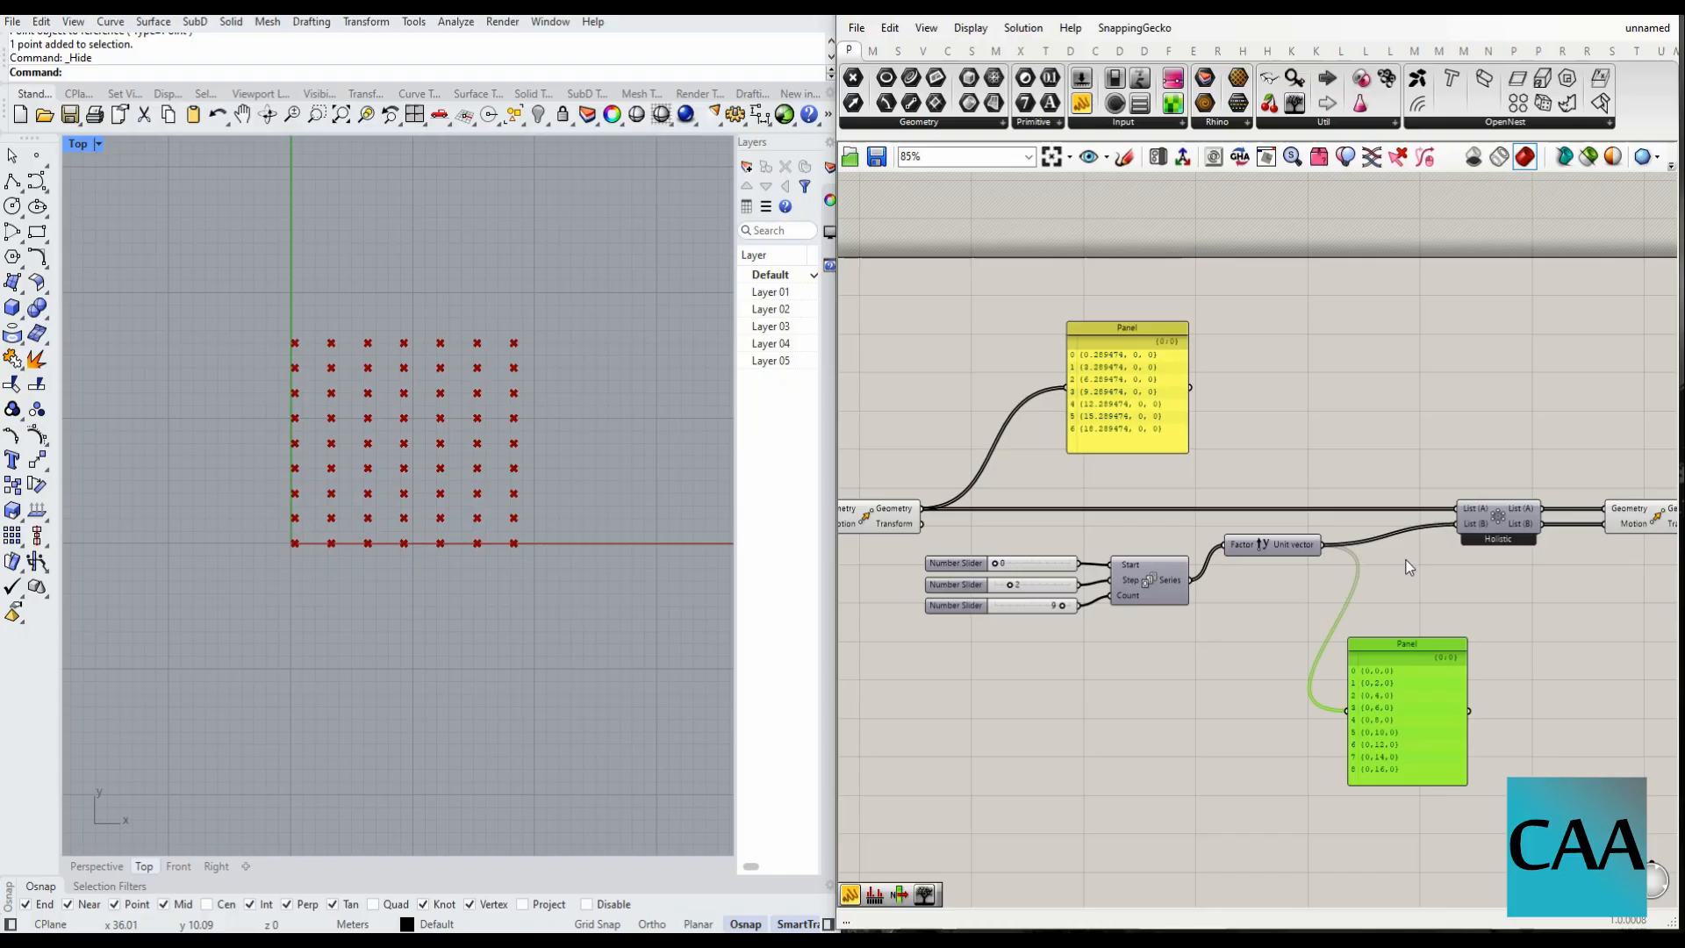
{"action": "left_click_drag", "start_coordinate": [1427, 708], "coordinate": [1283, 399]}
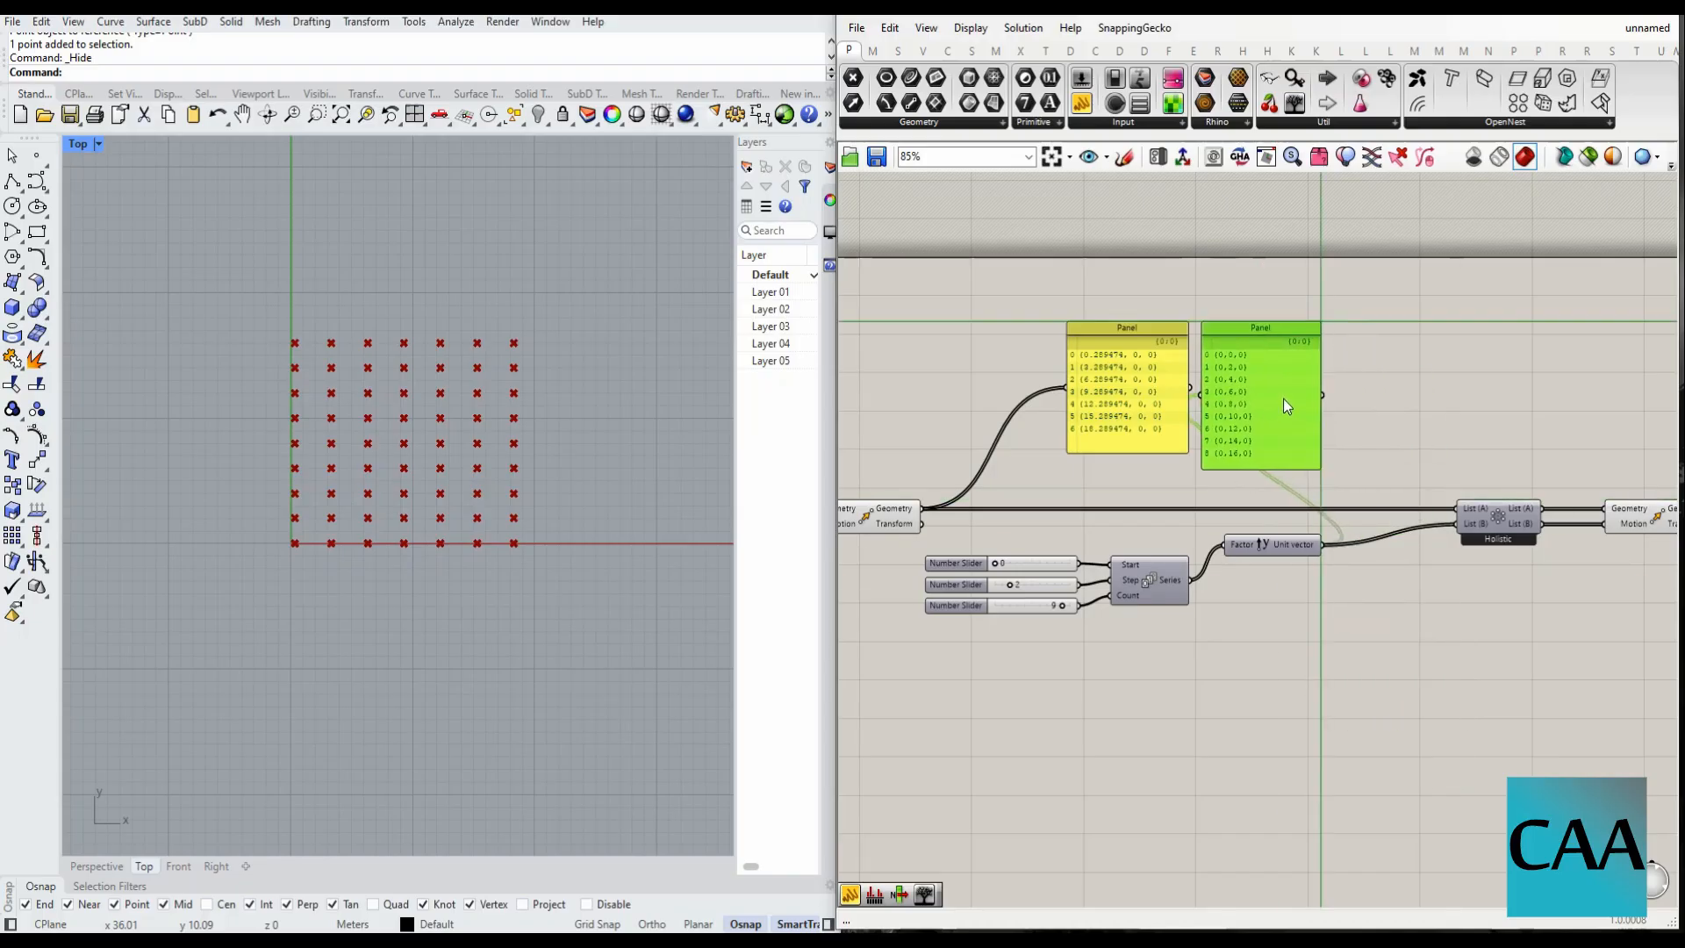
- Shorten the point panel until it shows only item 0
{"action": "scroll", "coordinate": [1283, 398], "scroll_direction": "up", "scroll_amount": 3}
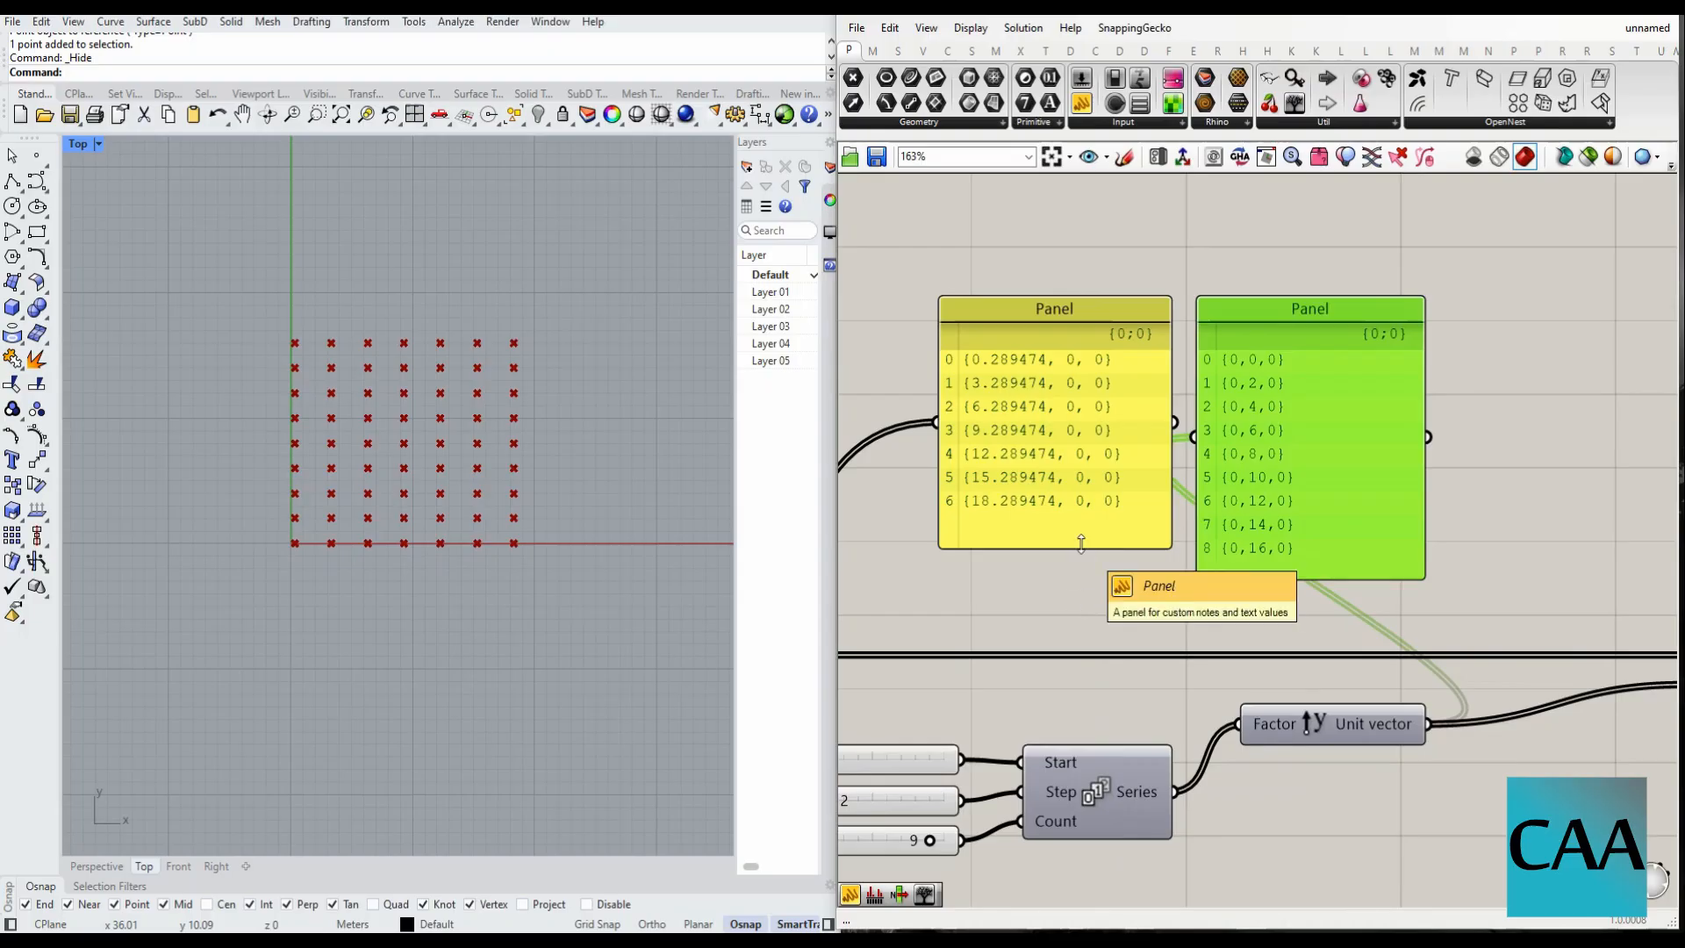
{"action": "left_click_drag", "start_coordinate": [1081, 545], "coordinate": [1145, 376]}
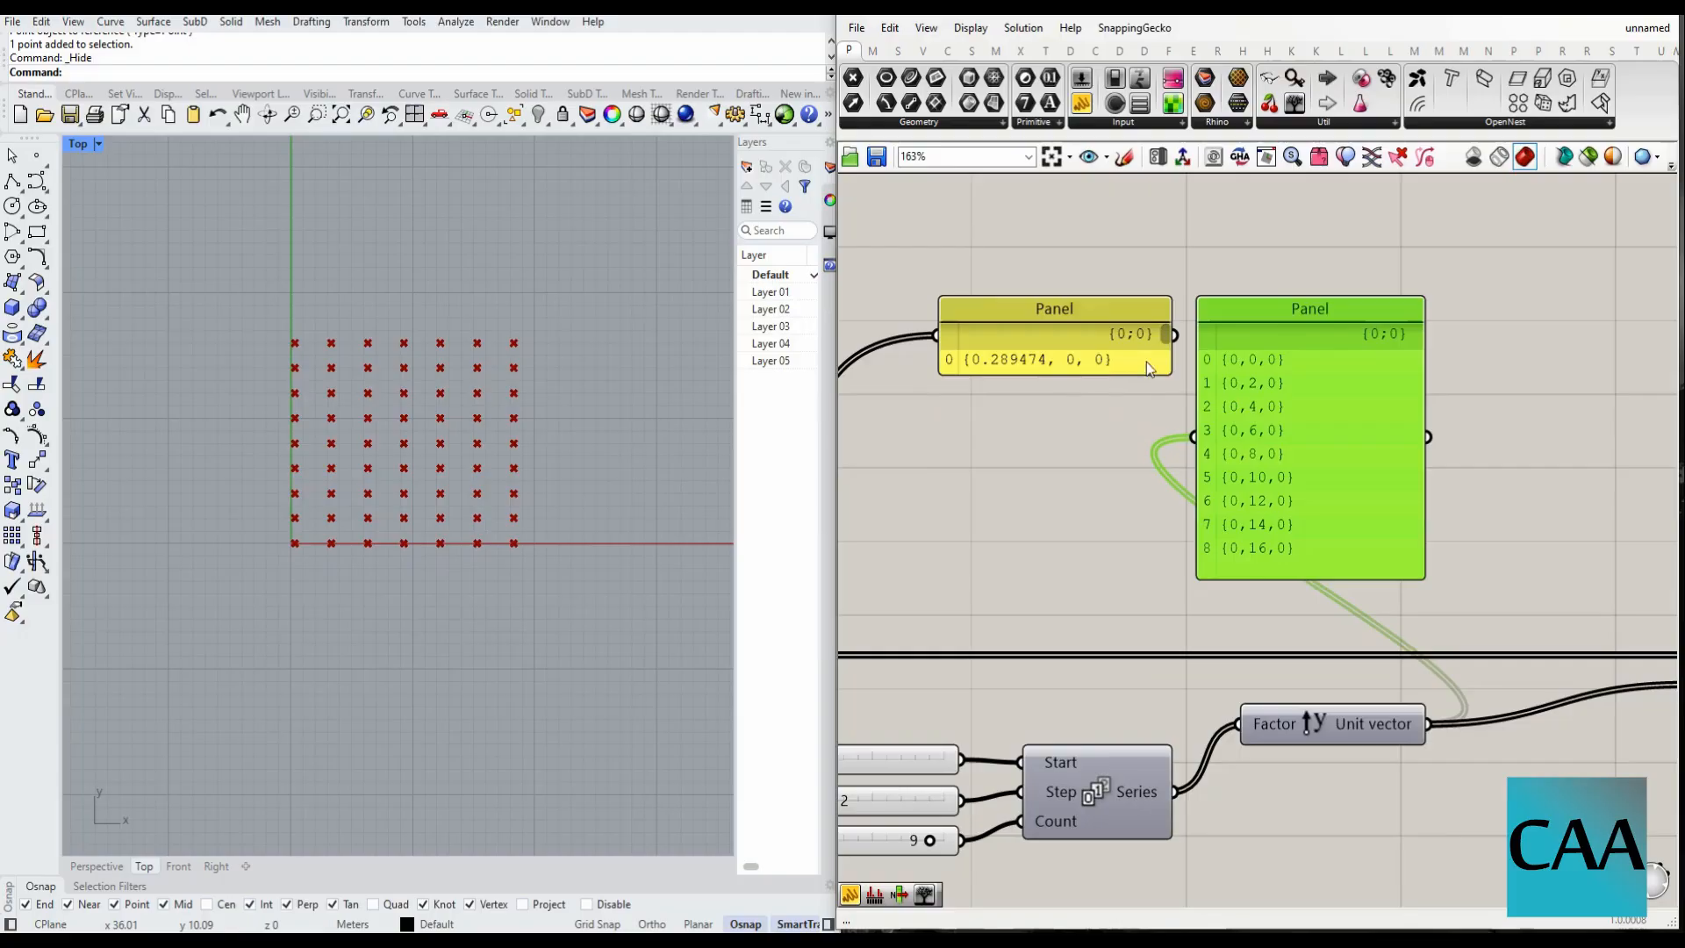
{"action": "scroll", "coordinate": [1087, 334], "scroll_direction": "up", "scroll_amount": 3}
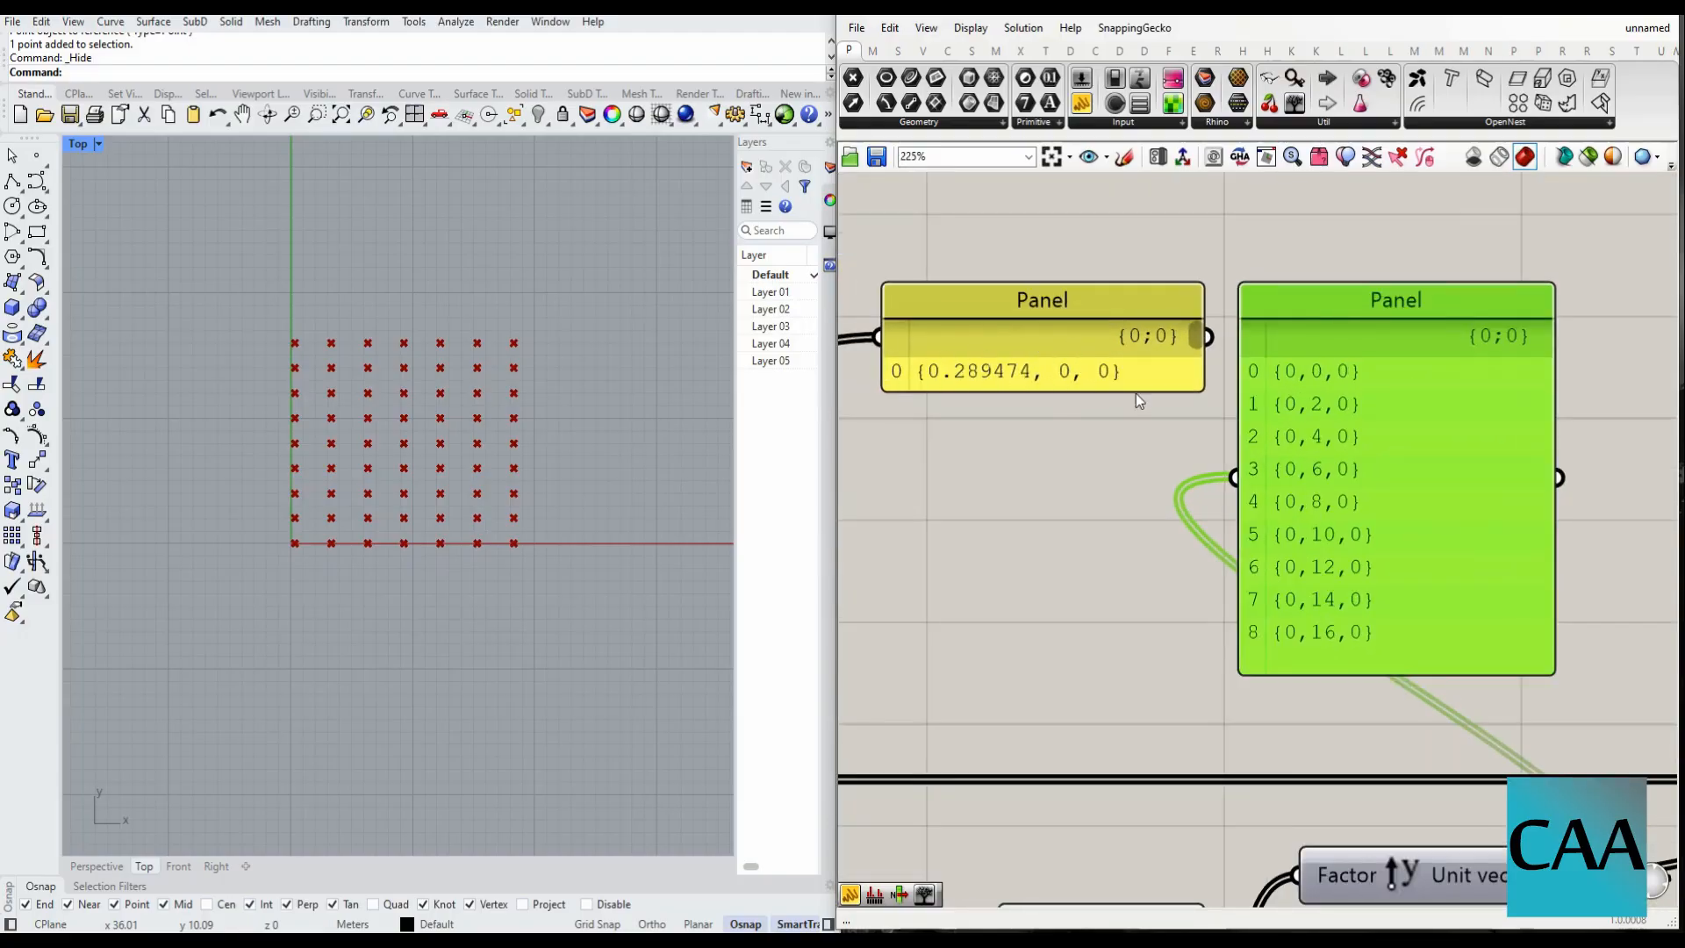
- Sketch lines linking point item 0 to the vectors, outline vector items 1 to 8, and discard the sketch
{"action": "scroll", "coordinate": [1125, 404], "scroll_direction": "down", "scroll_amount": 3}
{"action": "scroll", "coordinate": [1125, 404], "scroll_direction": "up", "scroll_amount": 2}
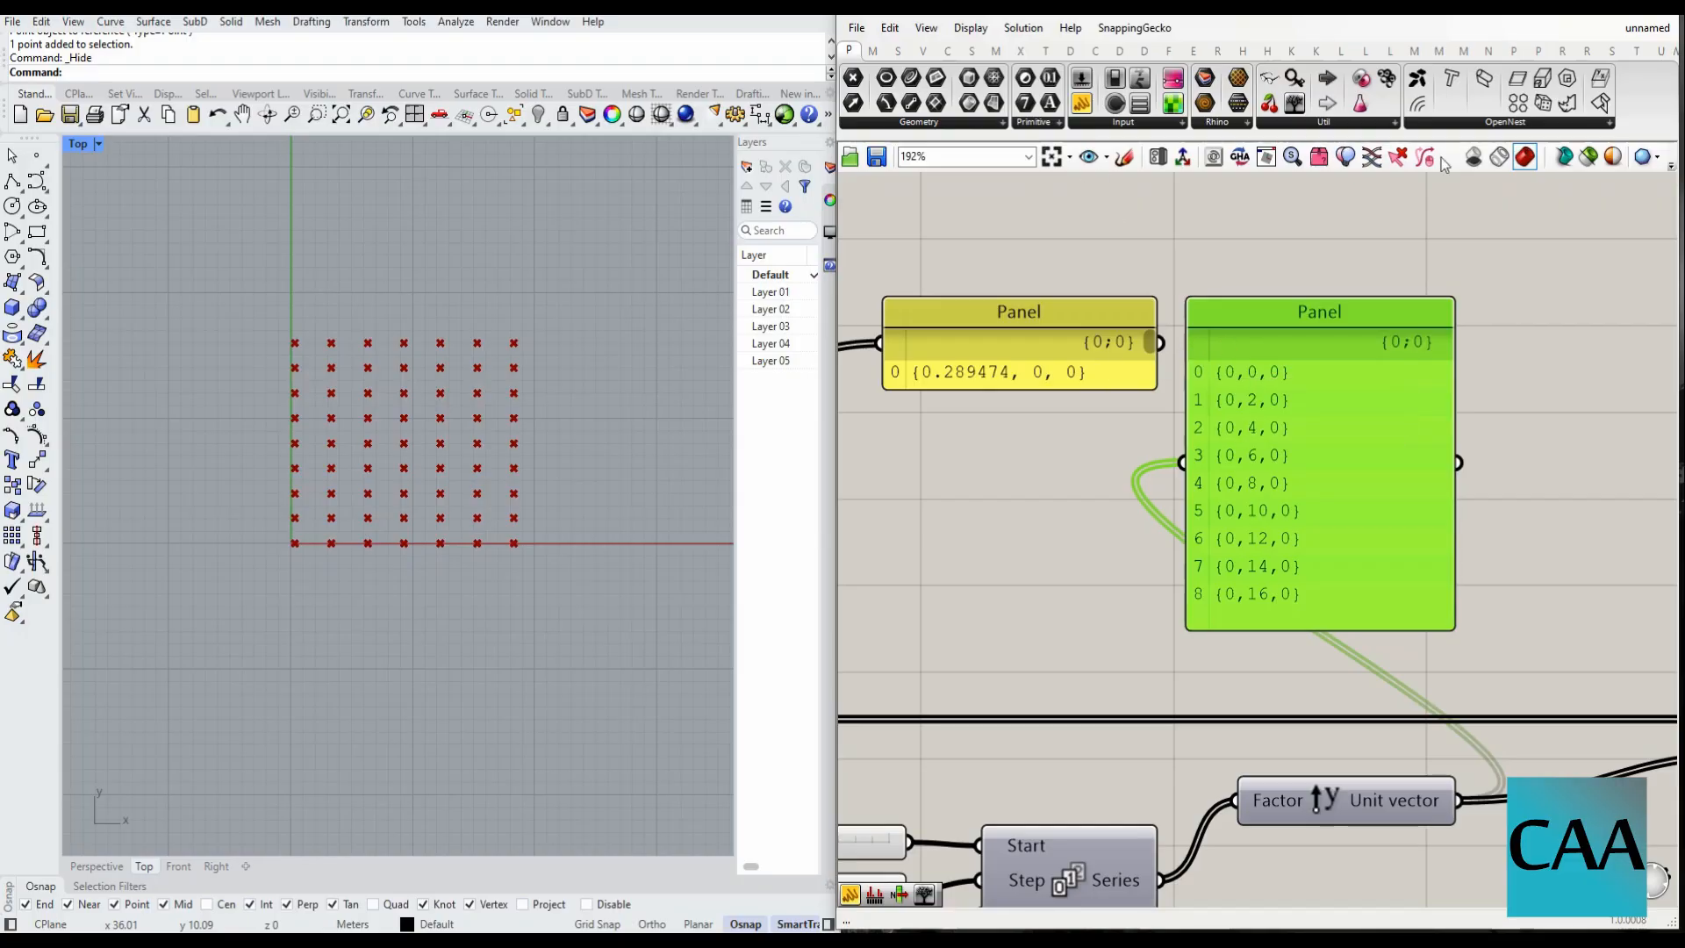
{"action": "left_click", "coordinate": [1125, 157]}
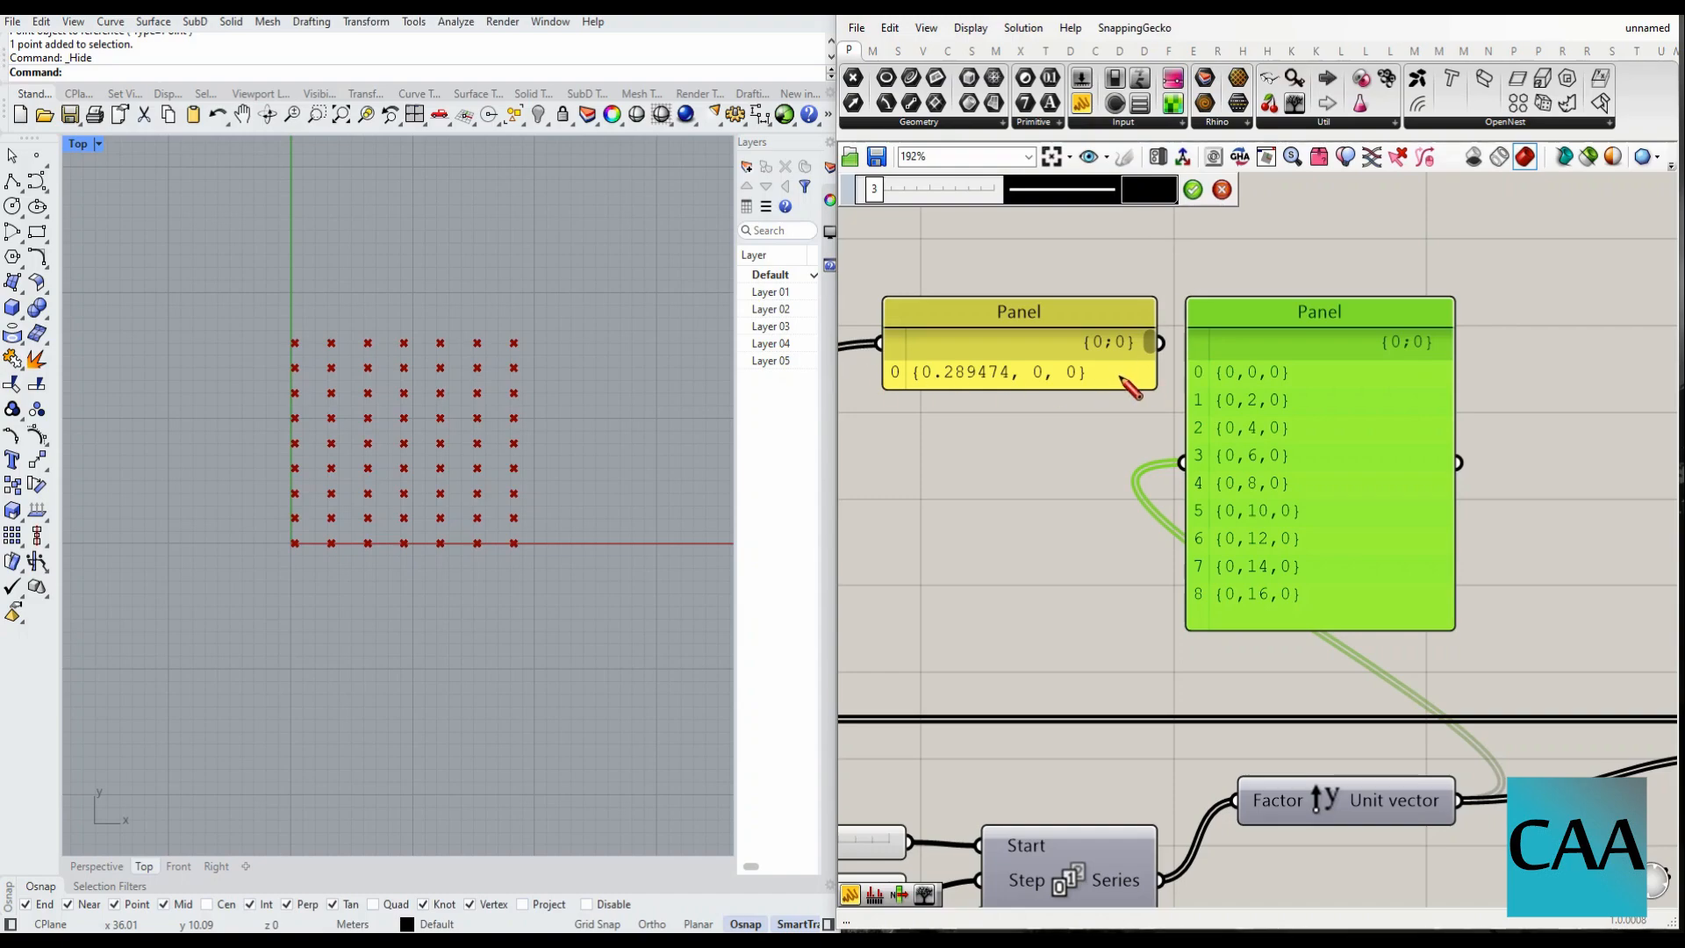
{"action": "left_click_drag", "start_coordinate": [1118, 376], "coordinate": [1197, 382]}
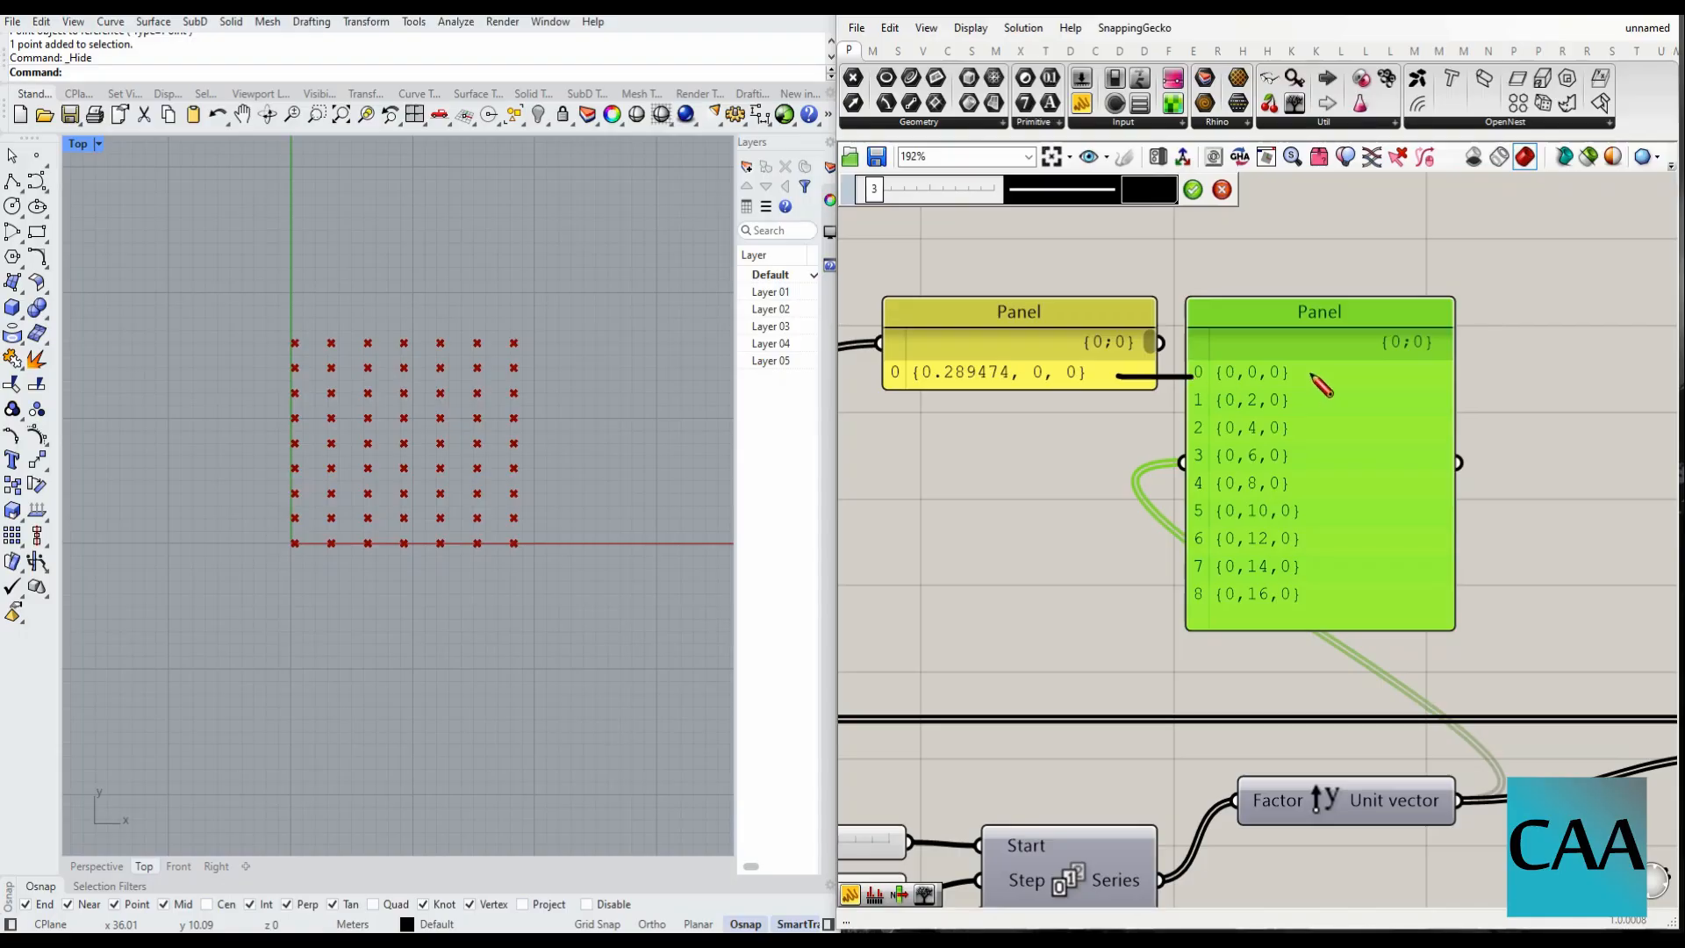
{"action": "mouse_move", "coordinate": [1294, 395]}
{"action": "left_mouse_down"}
{"action": "mouse_move", "coordinate": [1186, 399]}
{"action": "mouse_move", "coordinate": [1181, 614]}
{"action": "mouse_move", "coordinate": [1322, 587]}
{"action": "mouse_move", "coordinate": [1320, 430]}
{"action": "mouse_move", "coordinate": [1295, 397]}
{"action": "left_mouse_up"}
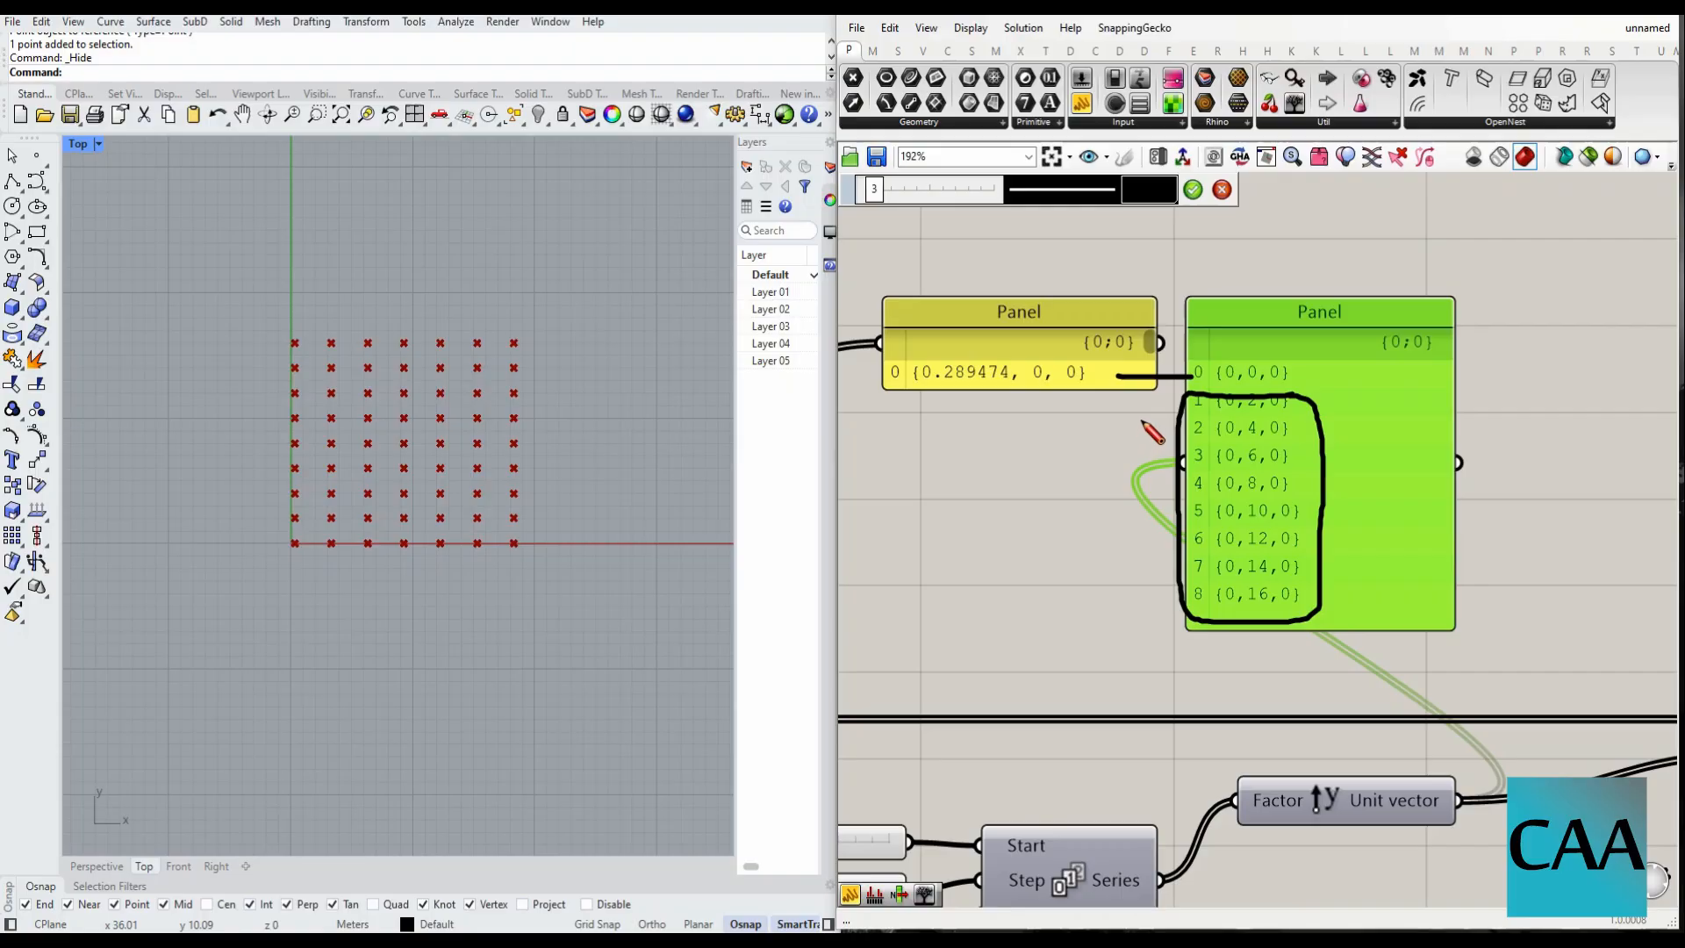
{"action": "mouse_move", "coordinate": [1119, 377]}
{"action": "left_mouse_down"}
{"action": "mouse_move", "coordinate": [1191, 400]}
{"action": "mouse_move", "coordinate": [1160, 425]}
{"action": "mouse_move", "coordinate": [1185, 474]}
{"action": "left_mouse_up"}
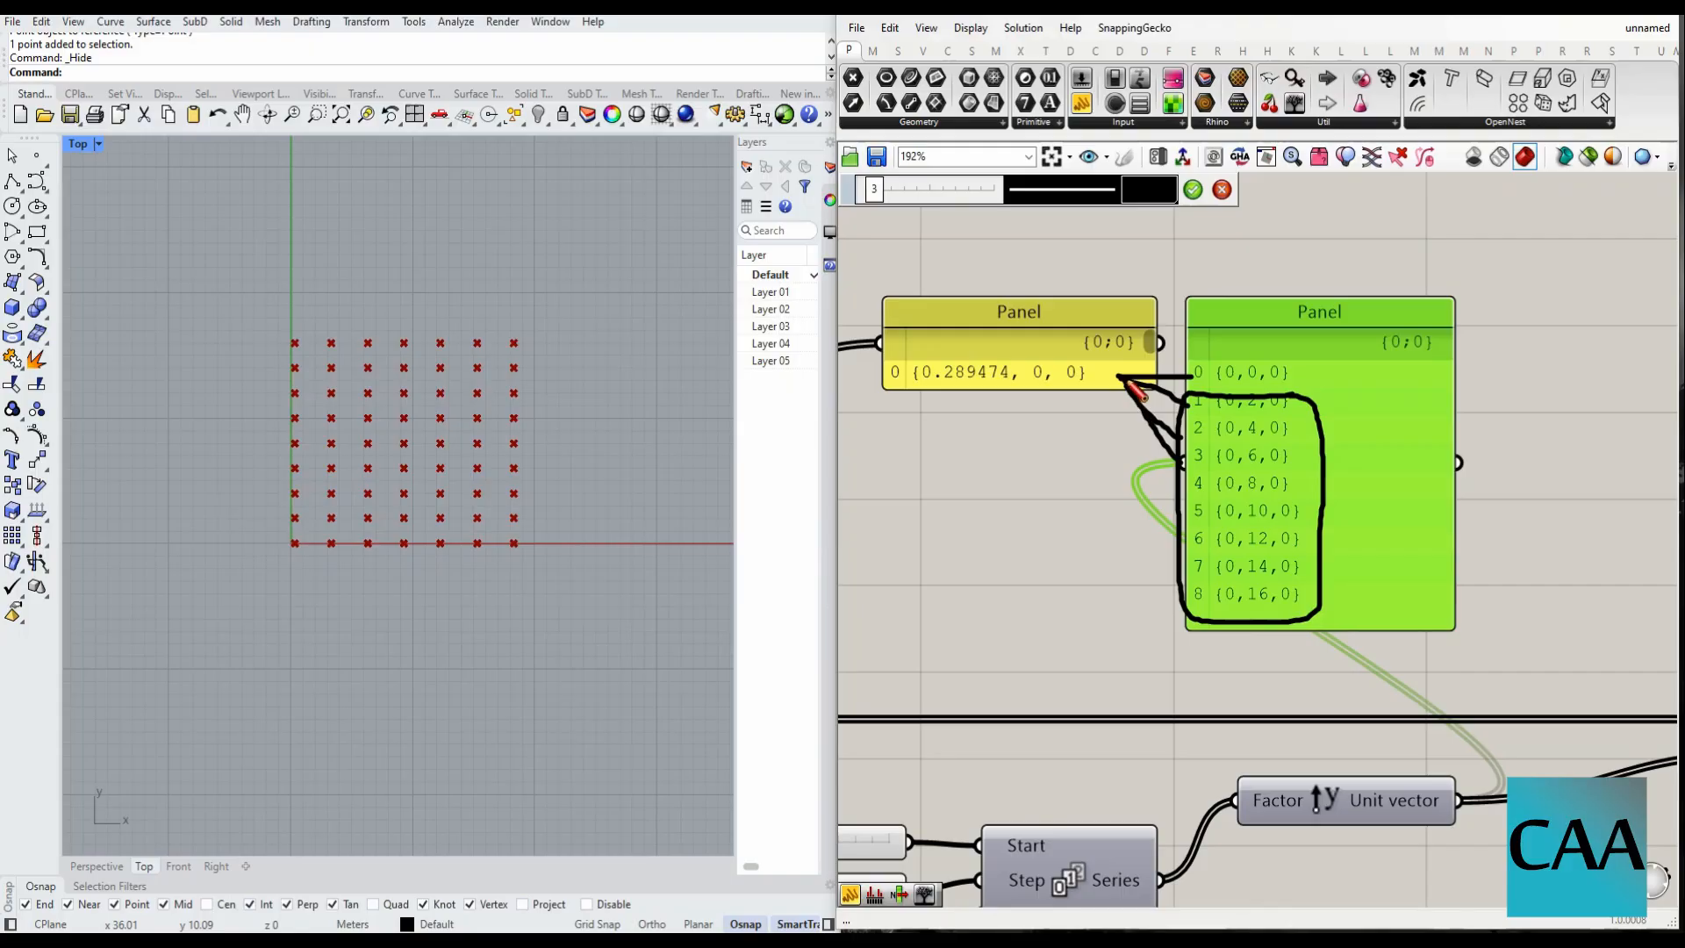
{"action": "left_click_drag", "start_coordinate": [1125, 382], "coordinate": [1194, 553]}
{"action": "left_click_drag", "start_coordinate": [1123, 382], "coordinate": [1192, 599]}
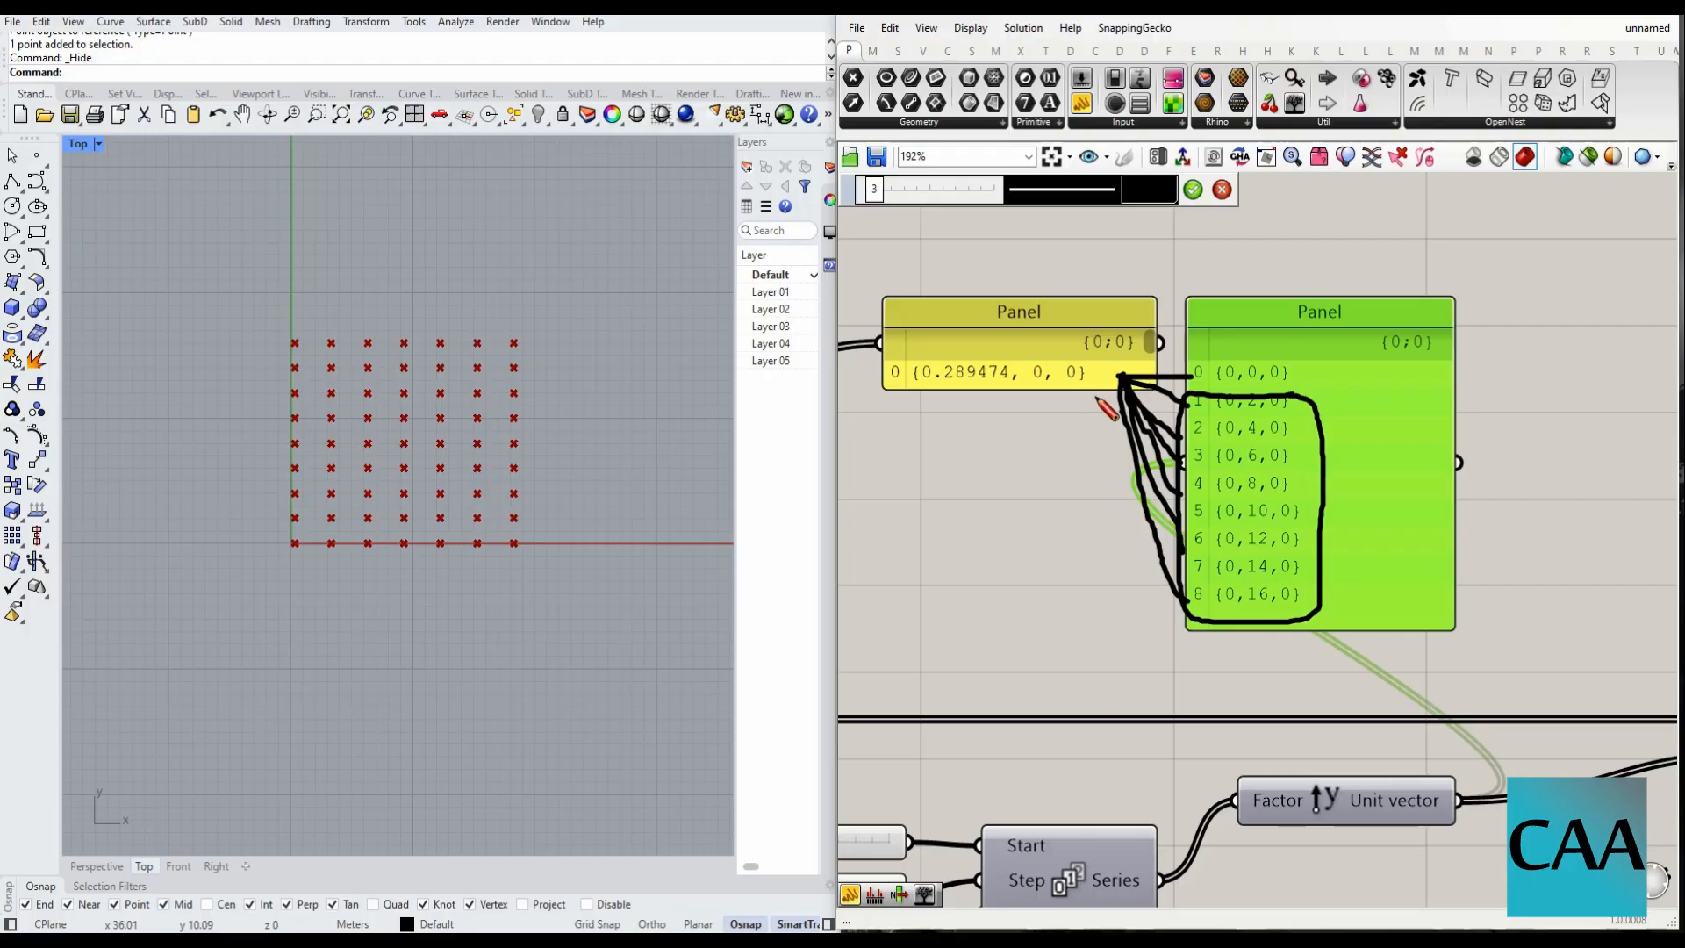
{"action": "left_click", "coordinate": [1222, 189]}
- Lengthen the point panel to show items 0 to 6, and shorten it again to item 0
{"action": "mouse_move", "coordinate": [1054, 388]}
{"action": "left_mouse_down"}
{"action": "mouse_move", "coordinate": [1054, 657]}
{"action": "mouse_move", "coordinate": [1049, 577]}
{"action": "left_mouse_up"}
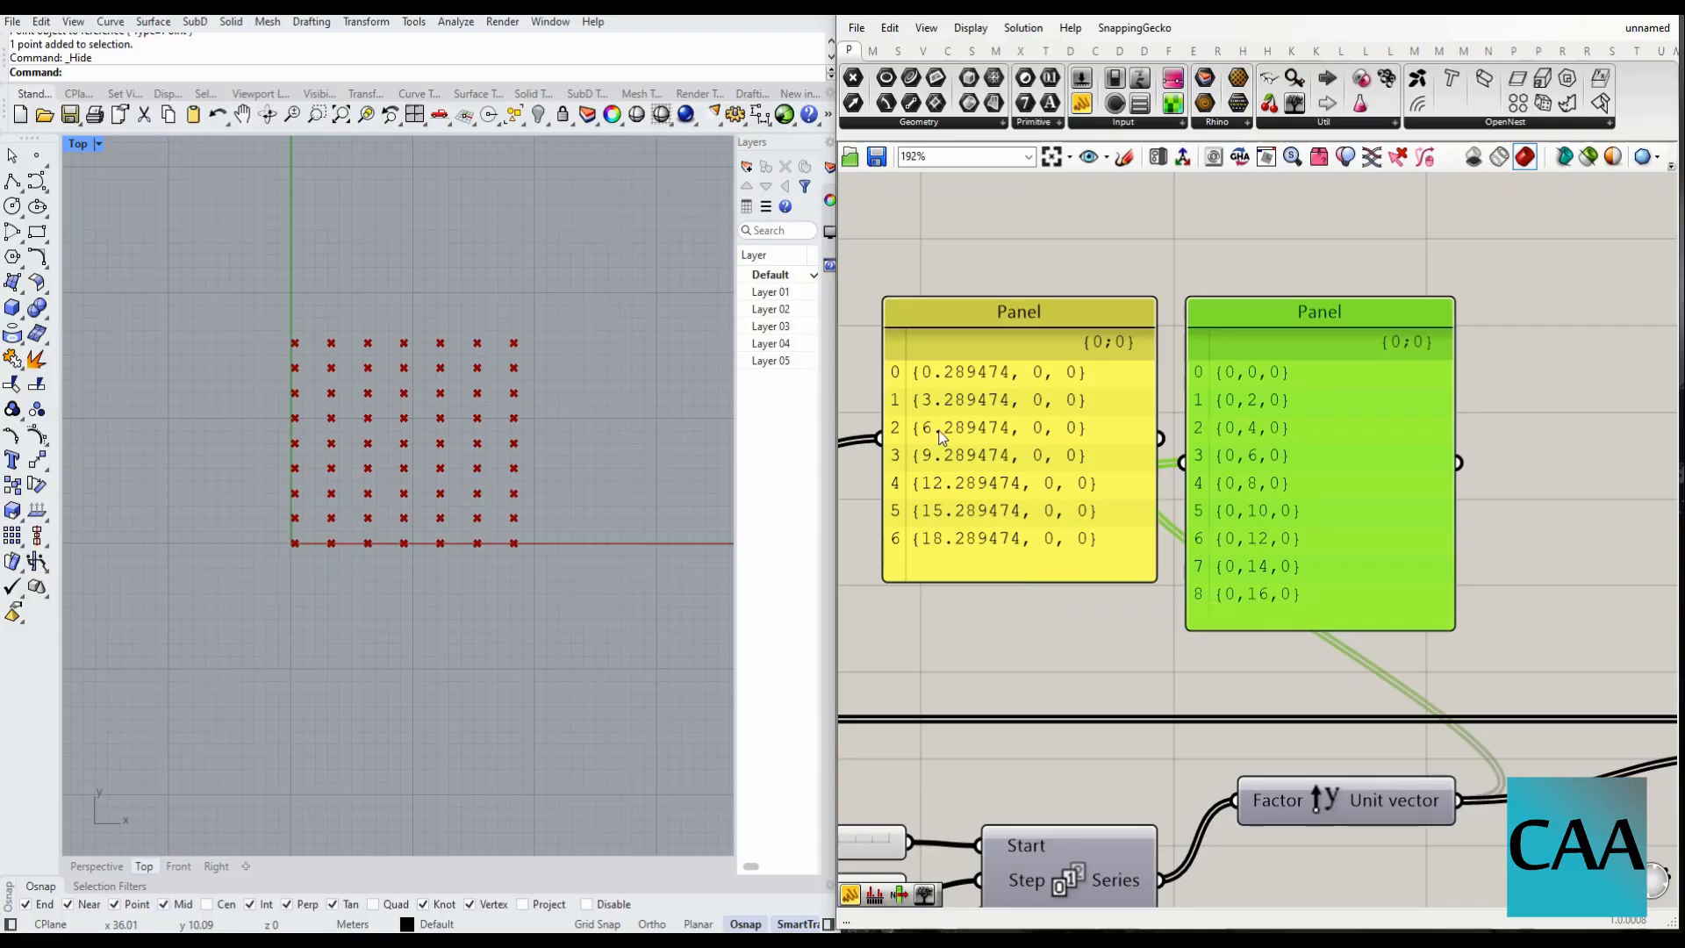
{"action": "left_click_drag", "start_coordinate": [1070, 578], "coordinate": [1080, 392]}
{"action": "scroll", "coordinate": [1197, 422], "scroll_direction": "down", "scroll_amount": 4}
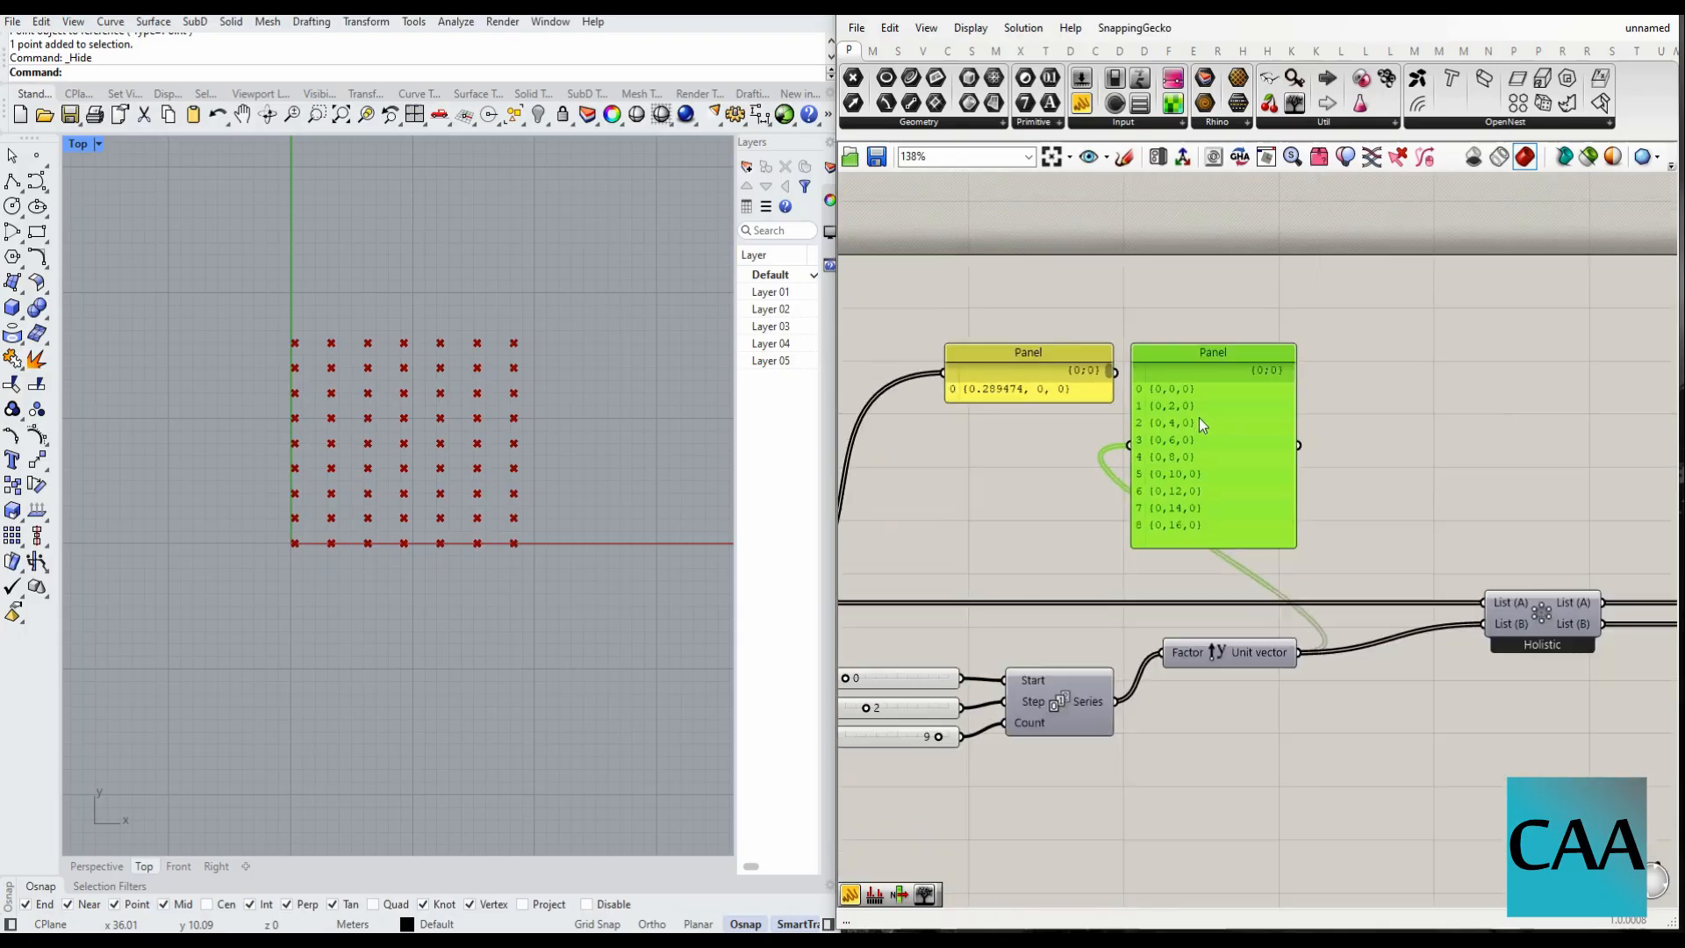
- Sketch lines from point item 0 to vector items 0 through 5, and discard the sketch
{"action": "scroll", "coordinate": [1042, 356], "scroll_direction": "up", "scroll_amount": 3}
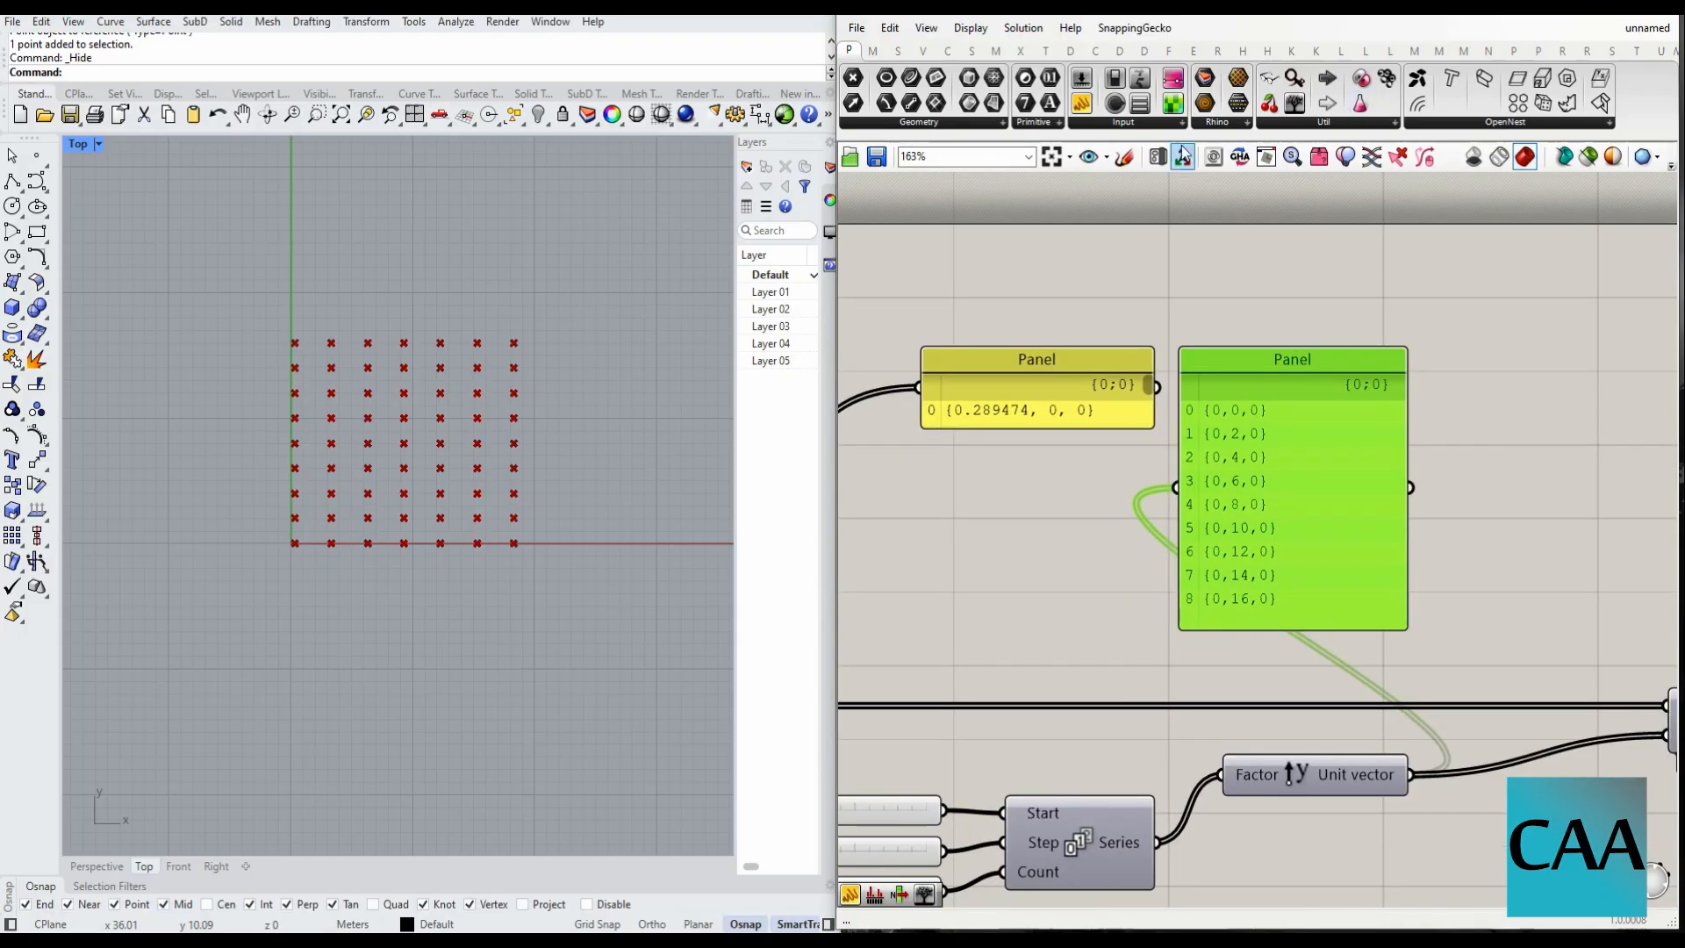
{"action": "left_click", "coordinate": [1124, 165]}
{"action": "mouse_move", "coordinate": [1184, 409]}
{"action": "left_mouse_down"}
{"action": "mouse_move", "coordinate": [1122, 407]}
{"action": "mouse_move", "coordinate": [1174, 432]}
{"action": "mouse_move", "coordinate": [1176, 459]}
{"action": "left_mouse_up"}
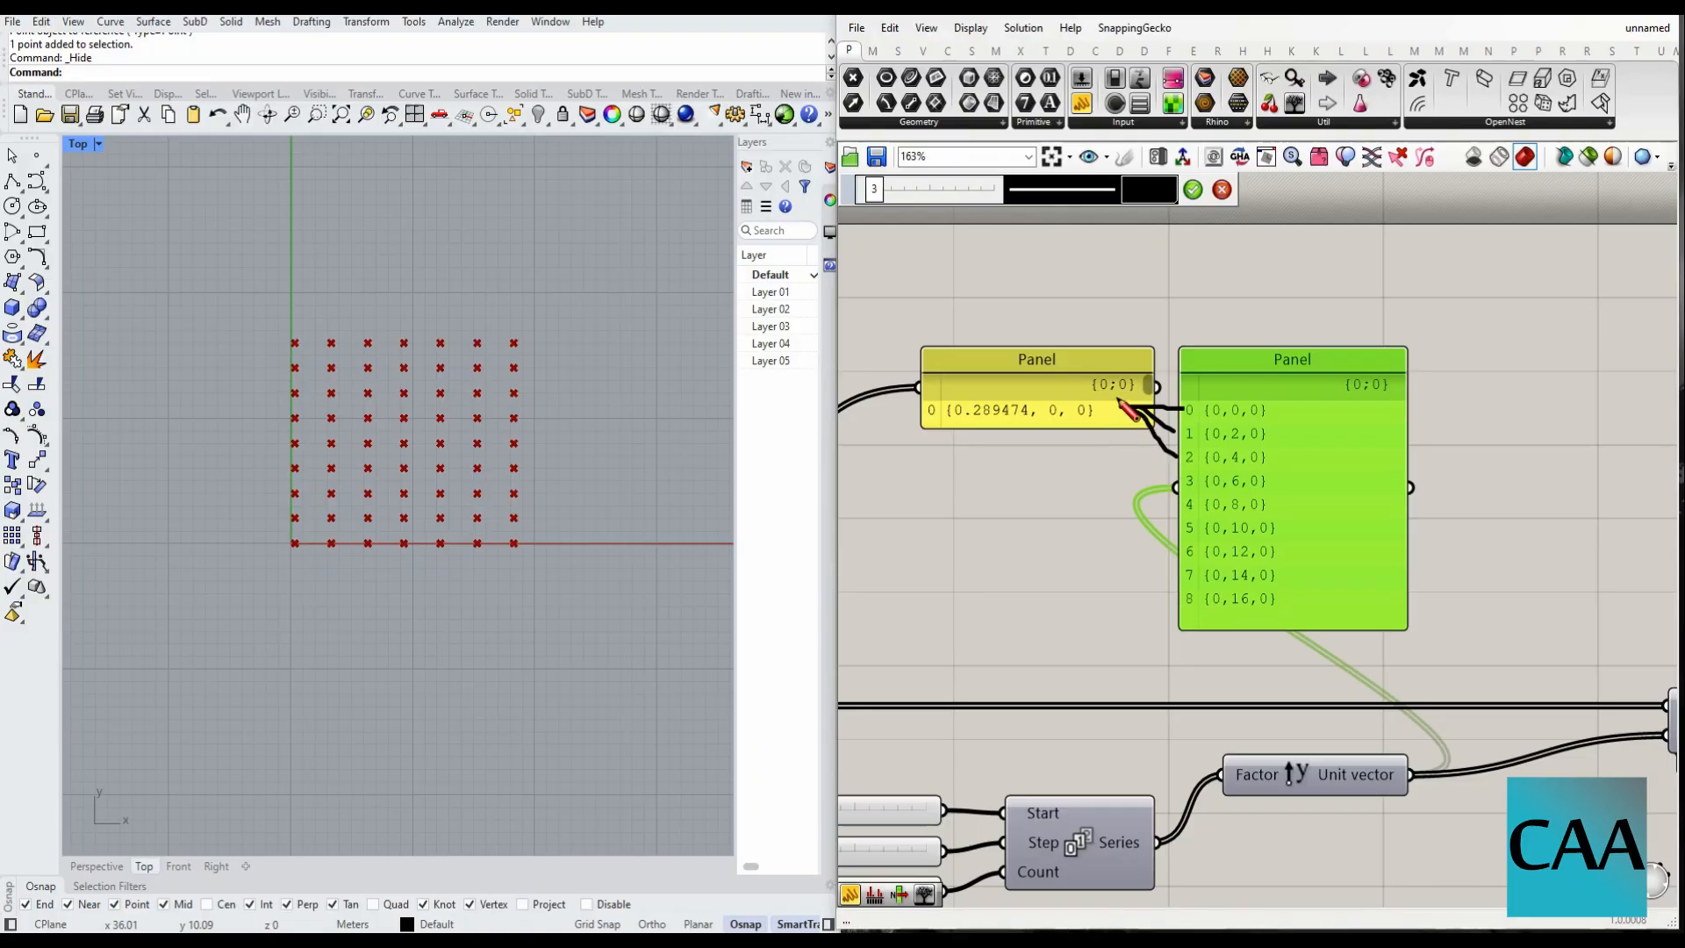
{"action": "mouse_move", "coordinate": [1123, 410]}
{"action": "left_mouse_down"}
{"action": "mouse_move", "coordinate": [1183, 492]}
{"action": "mouse_move", "coordinate": [1178, 528]}
{"action": "left_mouse_up"}
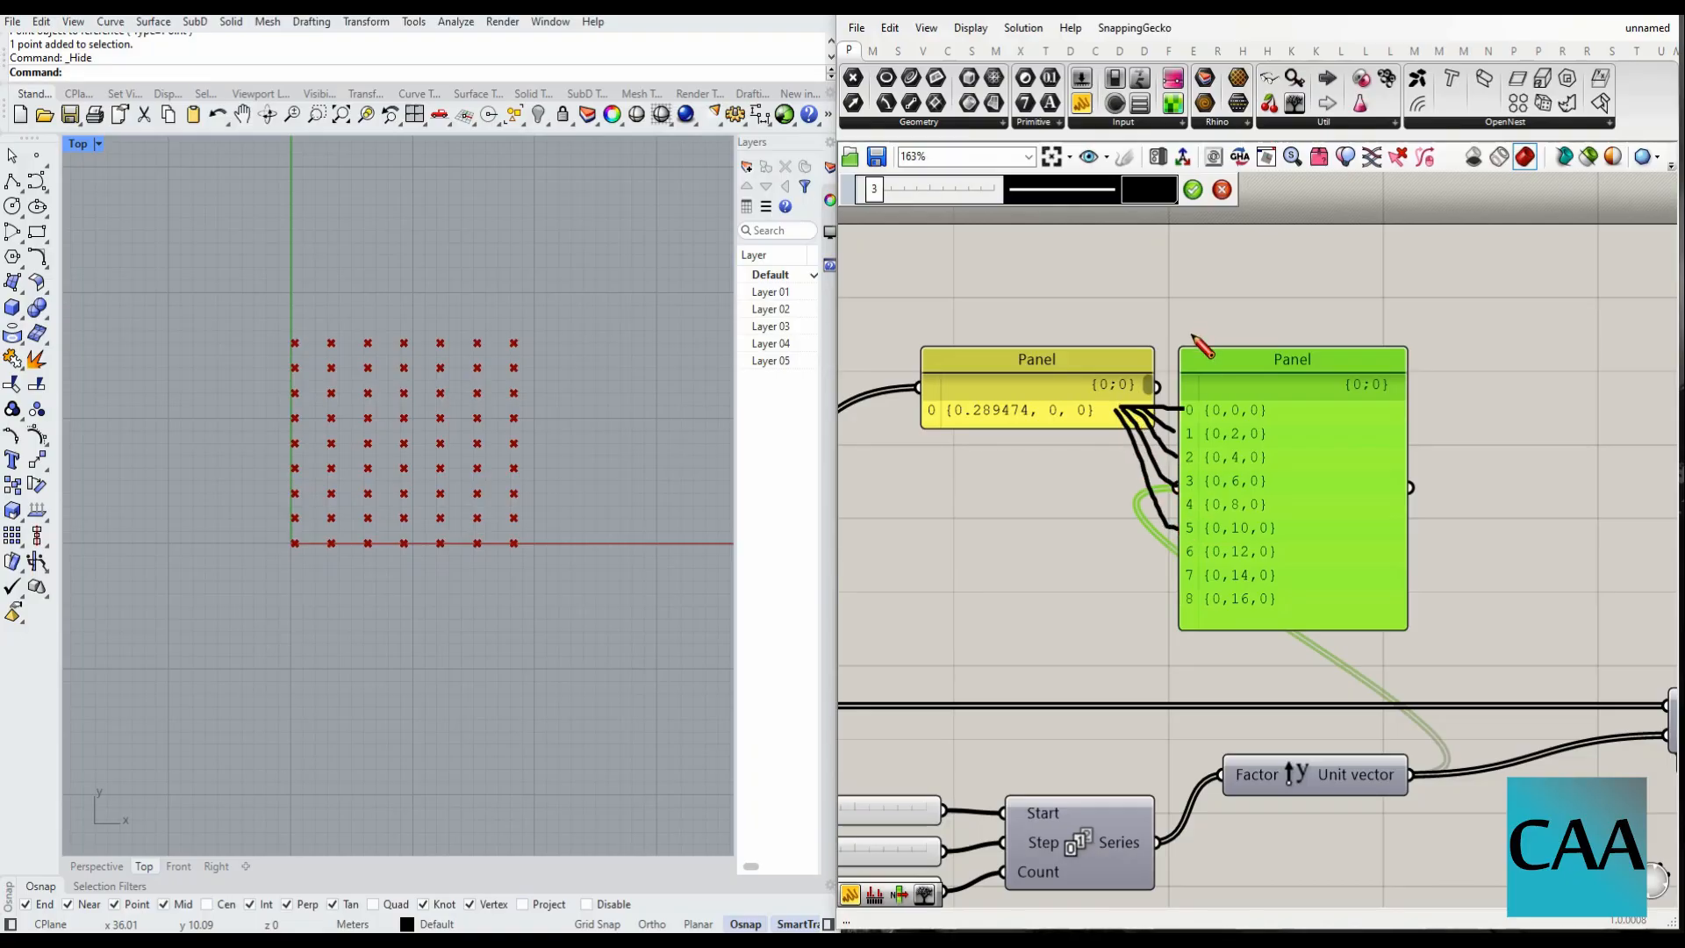
{"action": "left_click", "coordinate": [1222, 190]}
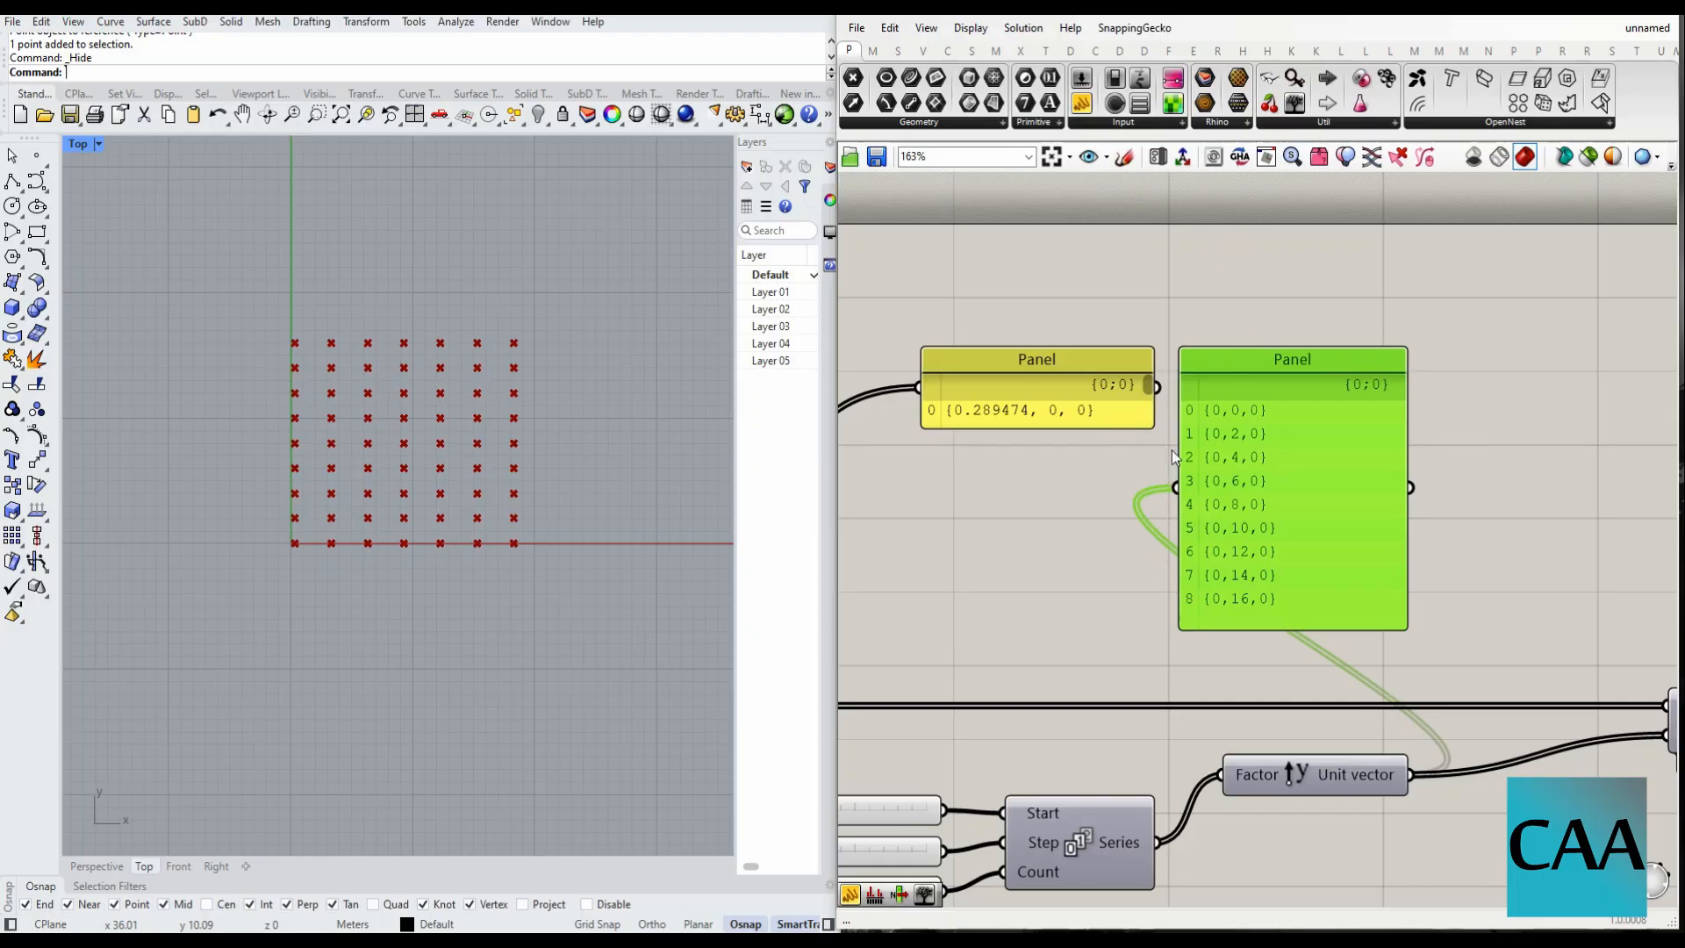
- Lengthen the point panel to show items 0 to 6, and space the point and vector panels further apart
{"action": "left_click_drag", "start_coordinate": [1095, 423], "coordinate": [1097, 616]}
{"action": "left_click_drag", "start_coordinate": [1101, 539], "coordinate": [1048, 529]}
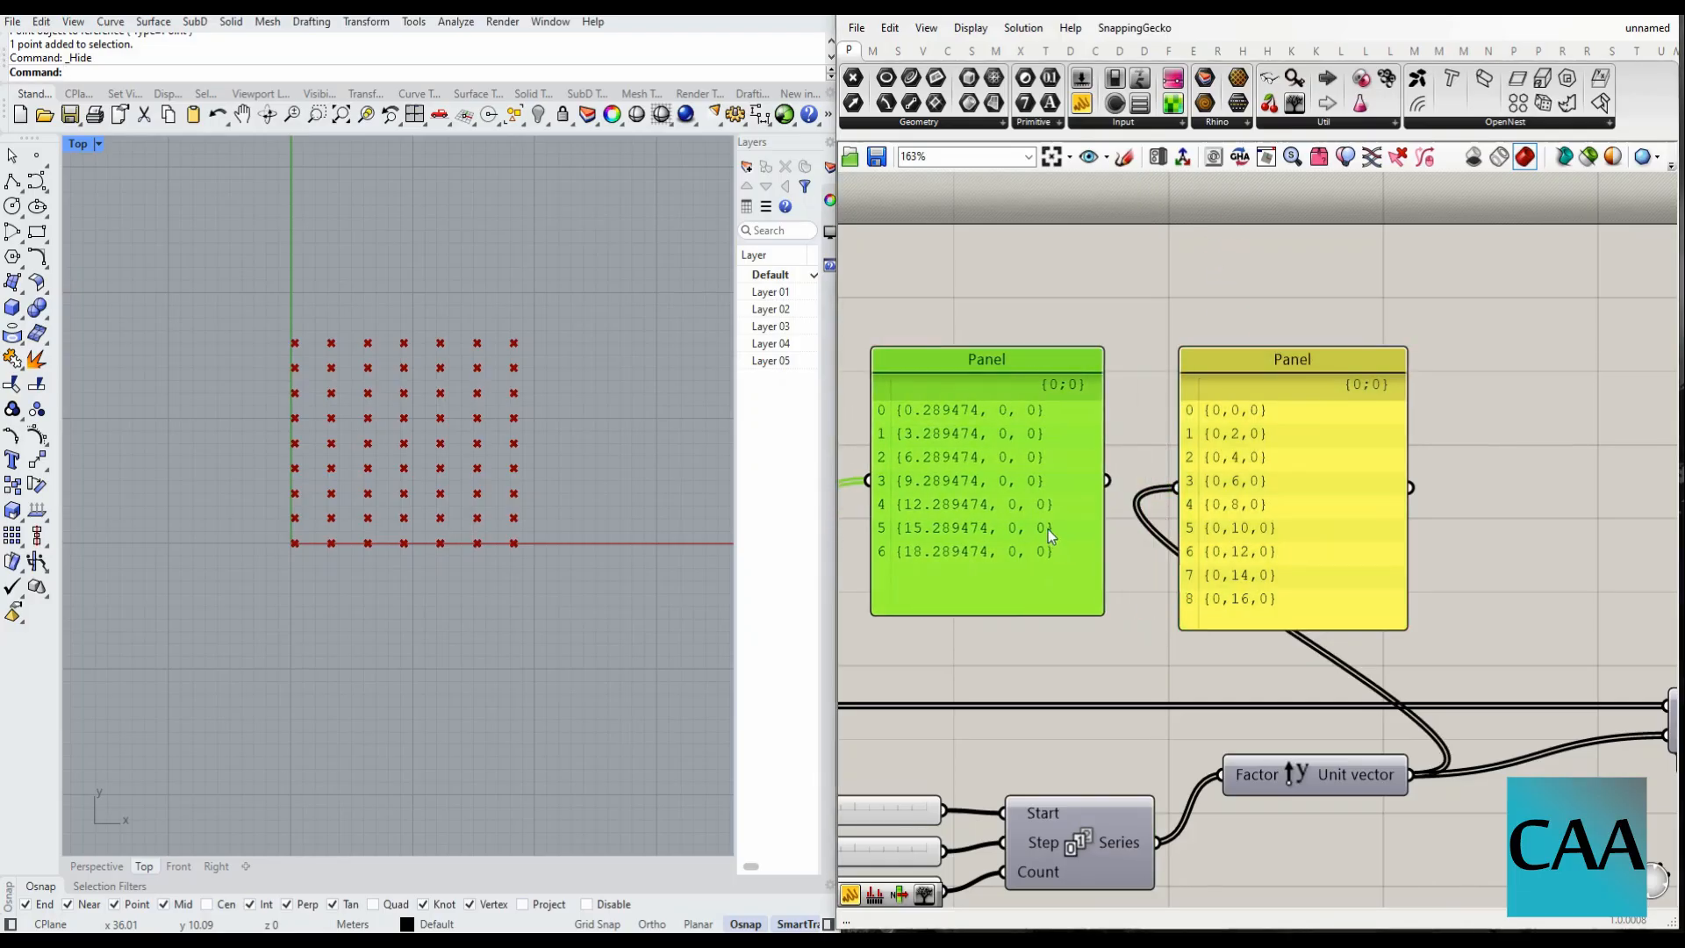
{"action": "scroll", "coordinate": [1048, 529], "scroll_direction": "down", "scroll_amount": 2}
{"action": "left_click_drag", "start_coordinate": [1132, 470], "coordinate": [1308, 481]}
{"action": "scroll", "coordinate": [1325, 481], "scroll_direction": "up", "scroll_amount": 1}
{"action": "scroll", "coordinate": [1256, 511], "scroll_direction": "up", "scroll_amount": 1}
{"action": "right_click_drag", "start_coordinate": [896, 439], "coordinate": [1171, 516]}
{"action": "scroll", "coordinate": [1170, 516], "scroll_direction": "down", "scroll_amount": 1}
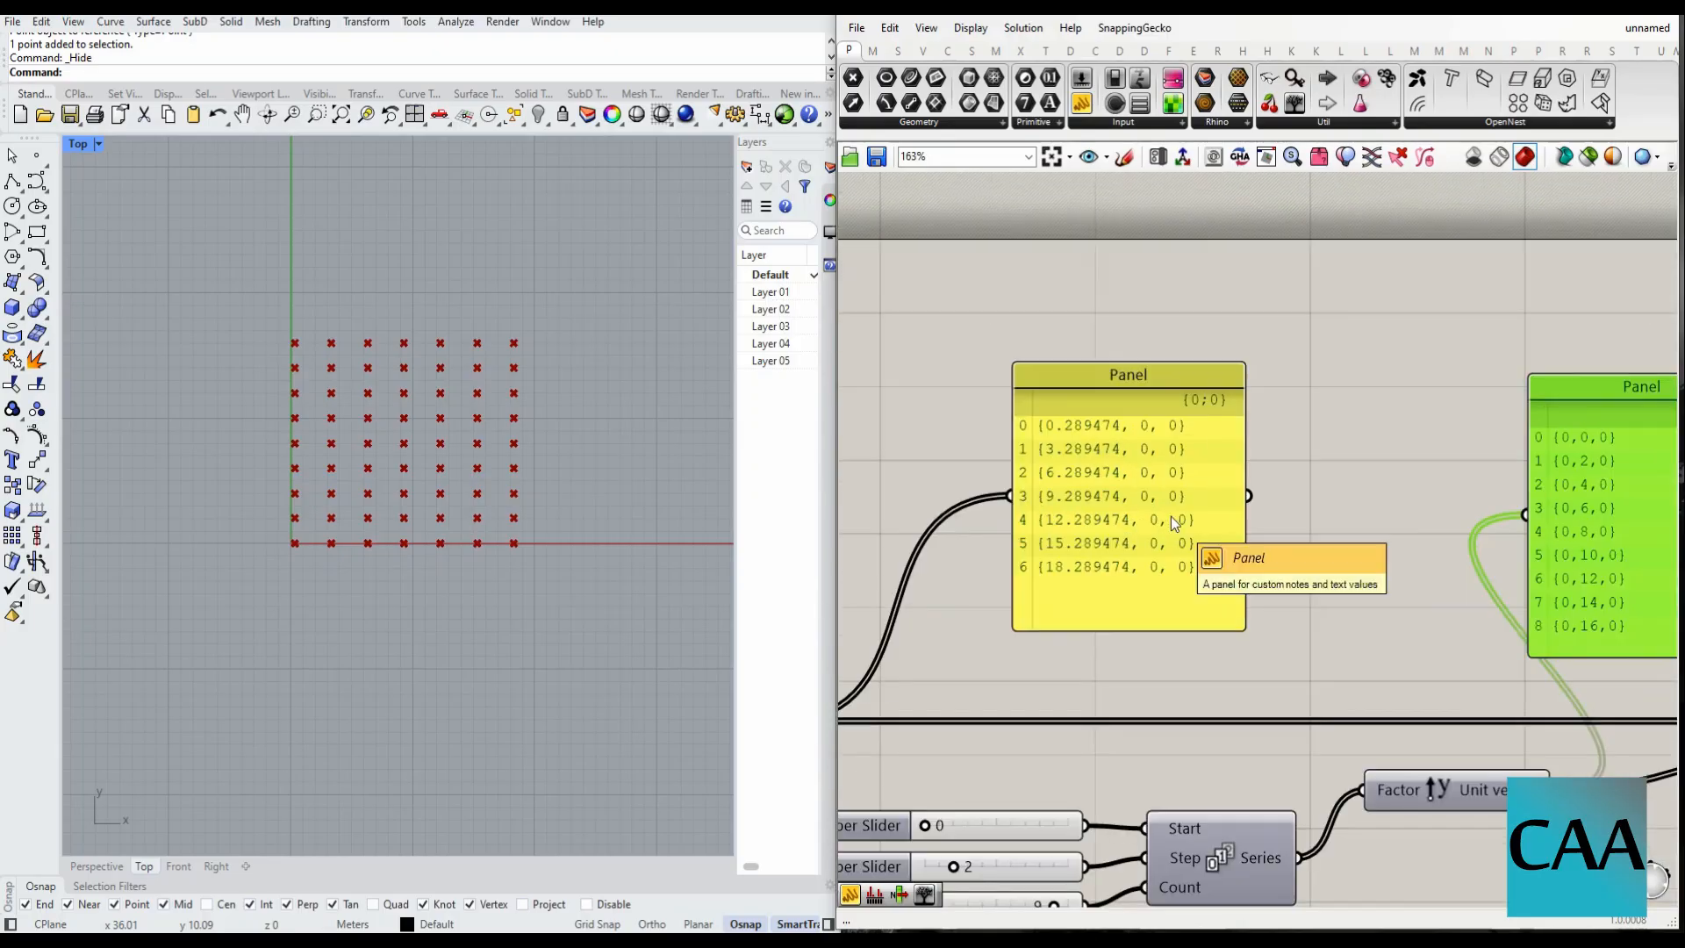
{"action": "scroll", "coordinate": [1114, 539], "scroll_direction": "down", "scroll_amount": 1}
{"action": "scroll", "coordinate": [1187, 555], "scroll_direction": "up", "scroll_amount": 1}
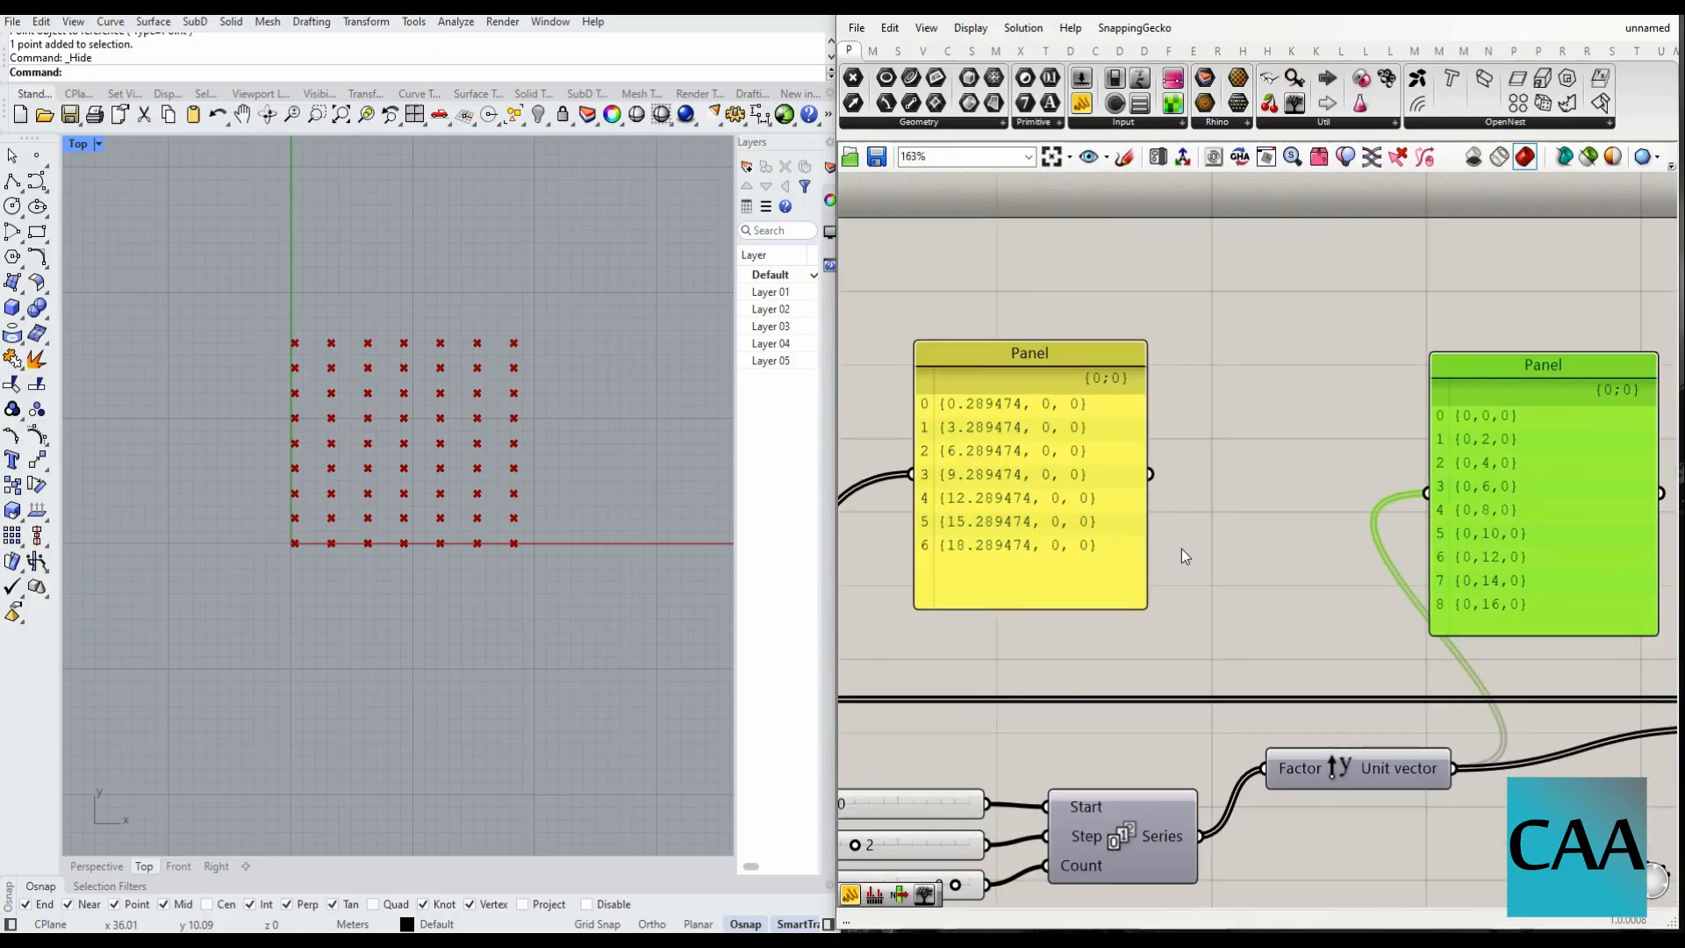
{"action": "scroll", "coordinate": [1086, 417], "scroll_direction": "down", "scroll_amount": 3}
{"action": "scroll", "coordinate": [1449, 575], "scroll_direction": "up", "scroll_amount": 4}
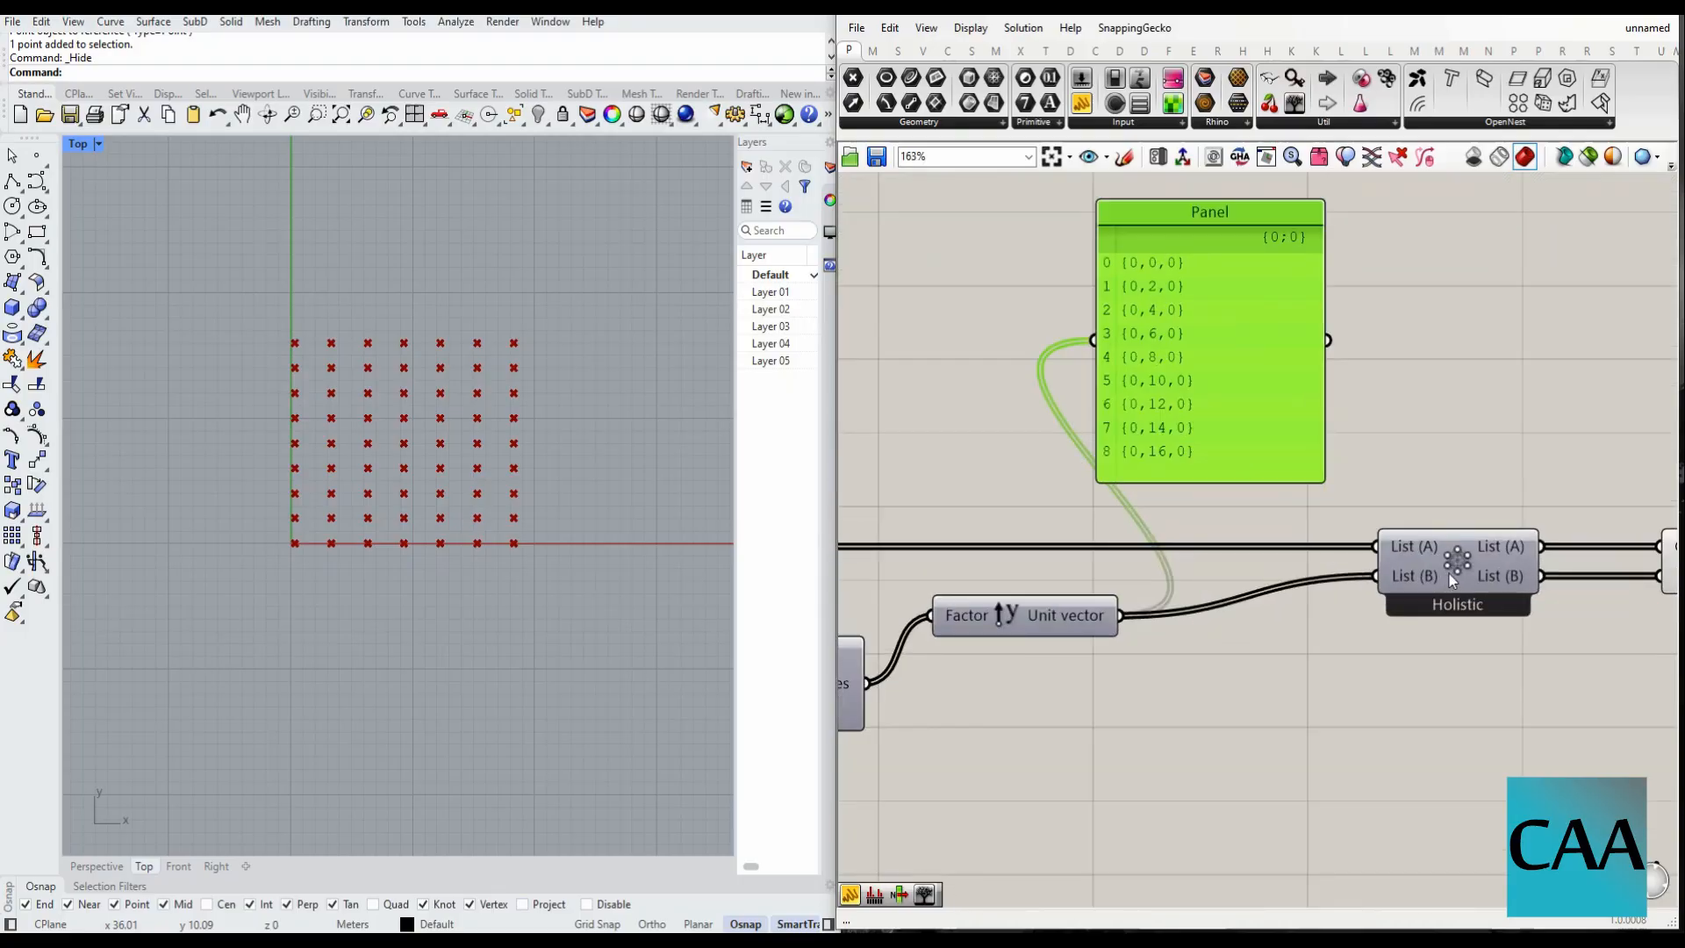
- Delete the Cross Reference component and connect the first Move's Geometry output directly to the second Move's Geometry input
{"action": "left_click", "coordinate": [1450, 572]}
{"action": "key", "text": "Delete"}
{"action": "scroll", "coordinate": [1167, 632], "scroll_direction": "down", "scroll_amount": 4}
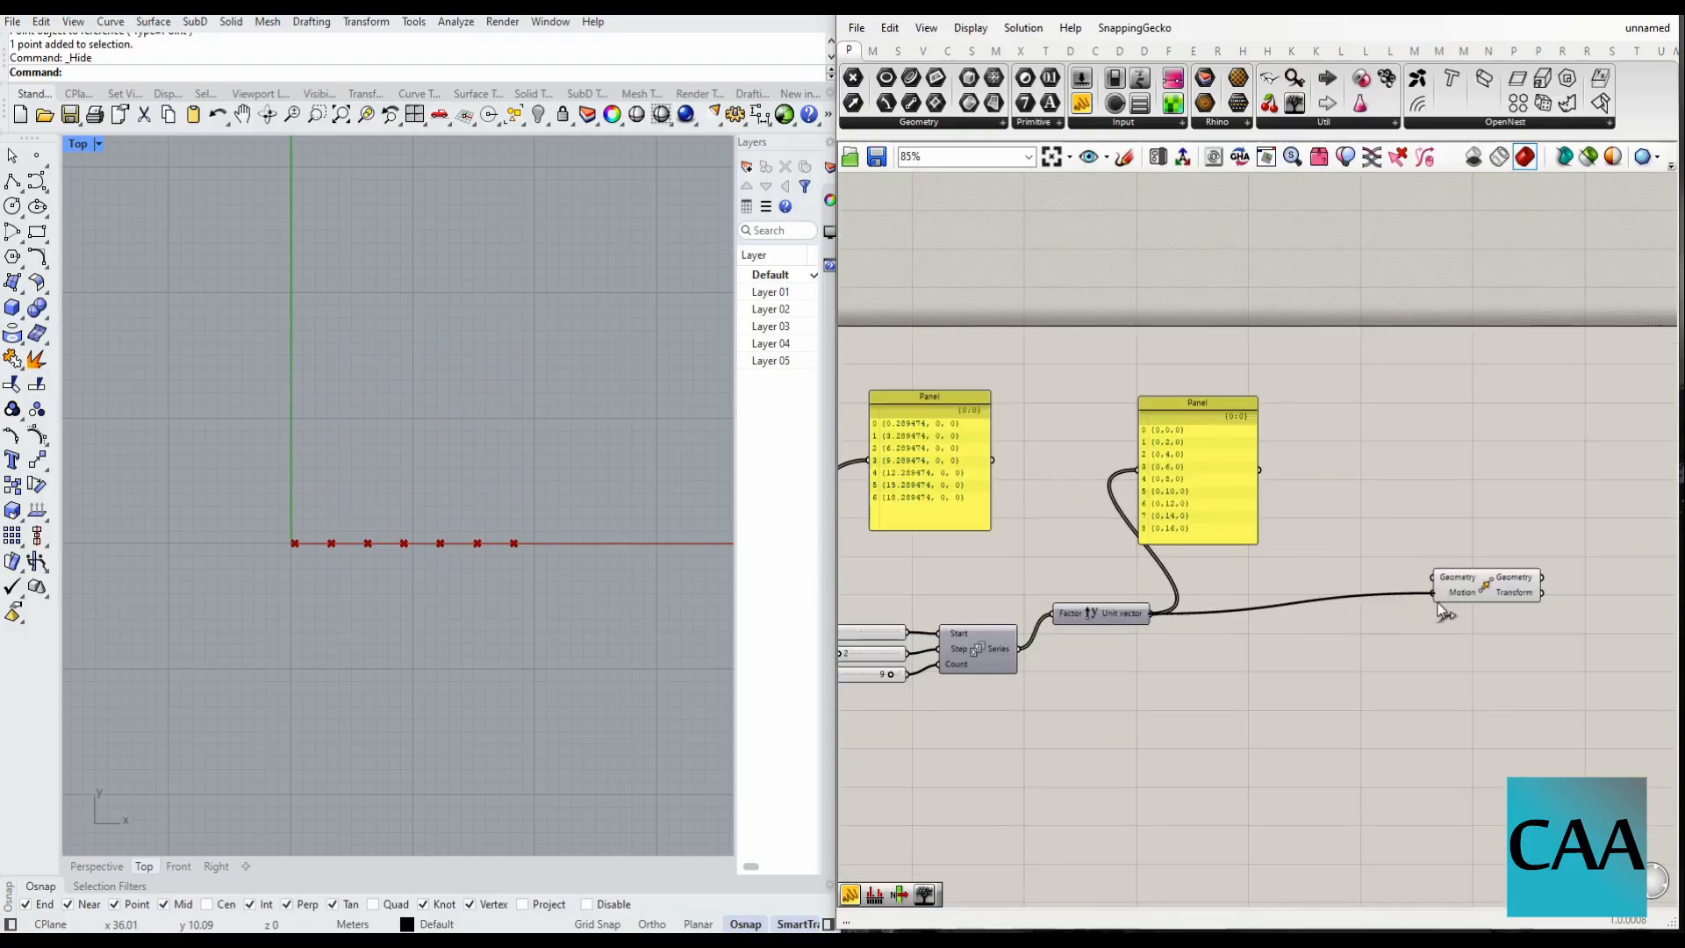
{"action": "left_click_drag", "start_coordinate": [1475, 580], "coordinate": [1269, 571]}
{"action": "right_click_drag", "start_coordinate": [984, 461], "coordinate": [1256, 455]}
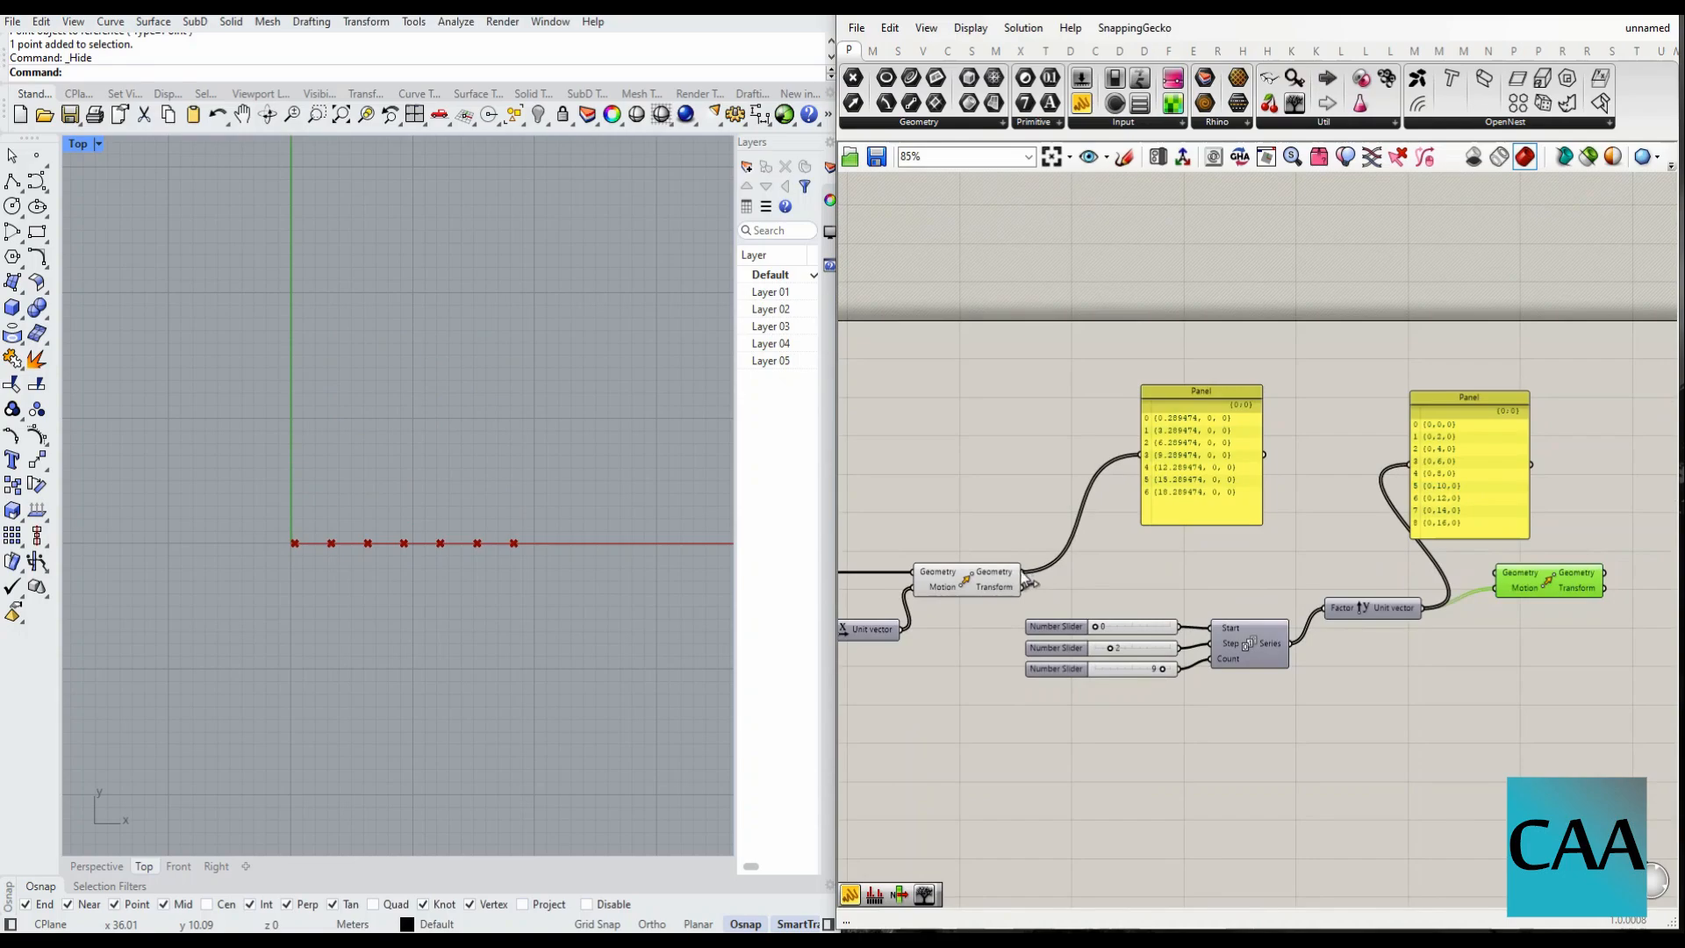
{"action": "scroll", "coordinate": [944, 555], "scroll_direction": "up", "scroll_amount": 4}
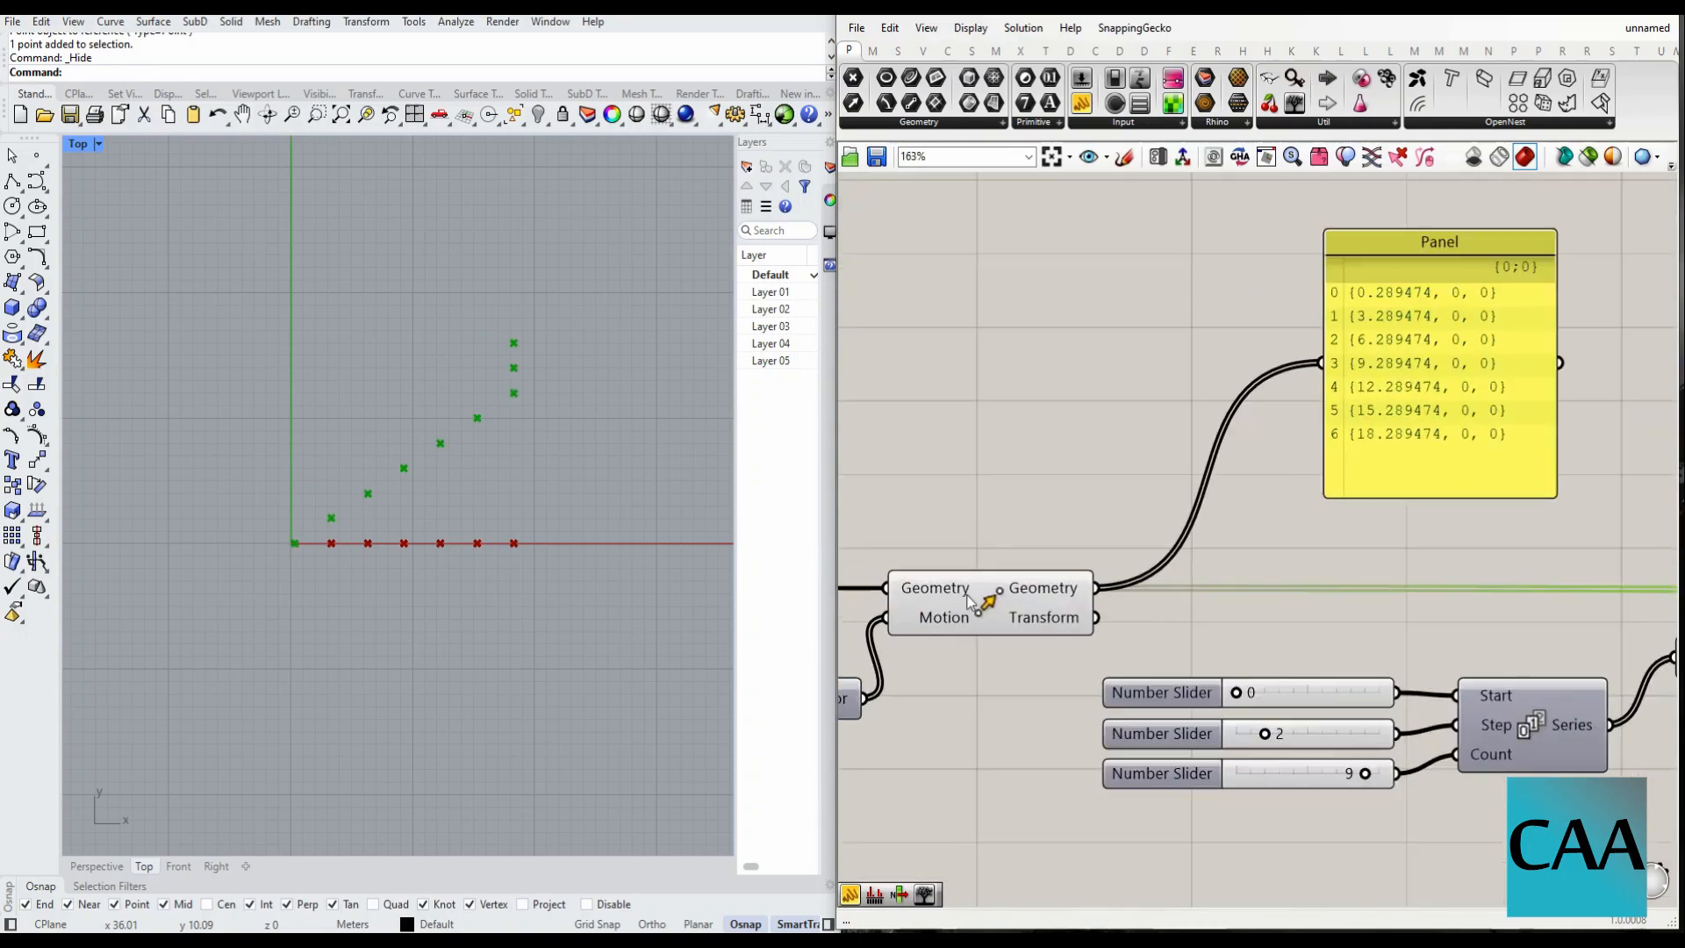
- Graft the first Move's Geometry output and enlarge the point panel to show all branches {0;0;0} to {0;0;6}
{"action": "right_click", "coordinate": [1072, 592]}
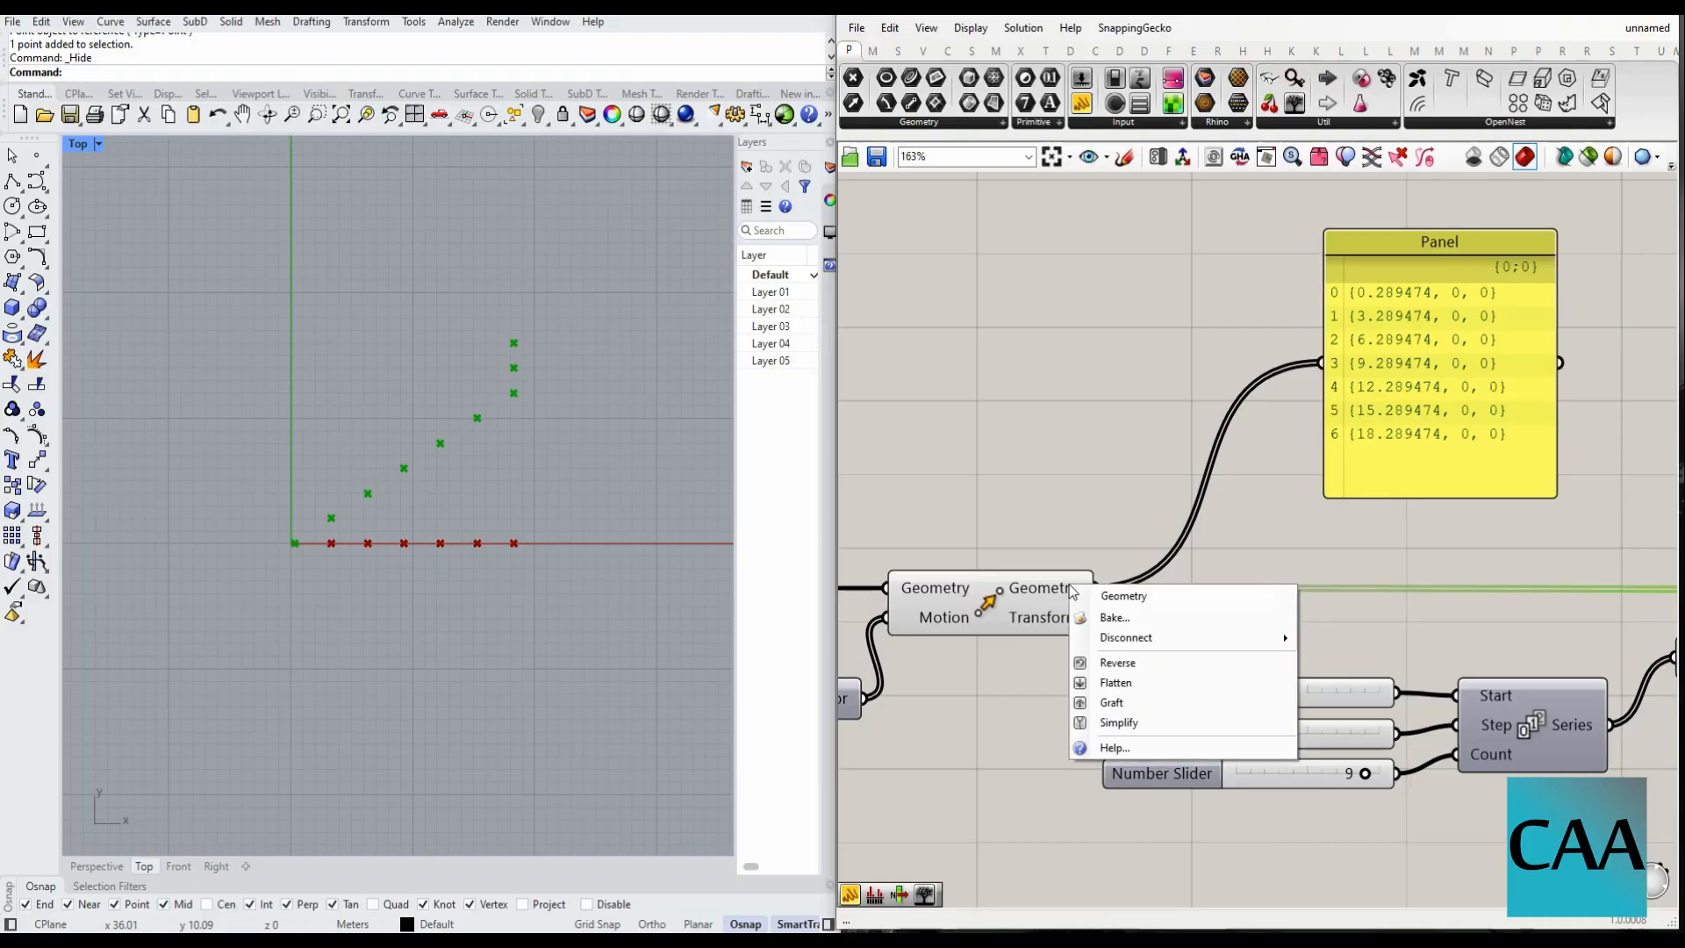
{"action": "left_click", "coordinate": [1163, 703]}
{"action": "left_click_drag", "start_coordinate": [1469, 498], "coordinate": [1372, 598]}
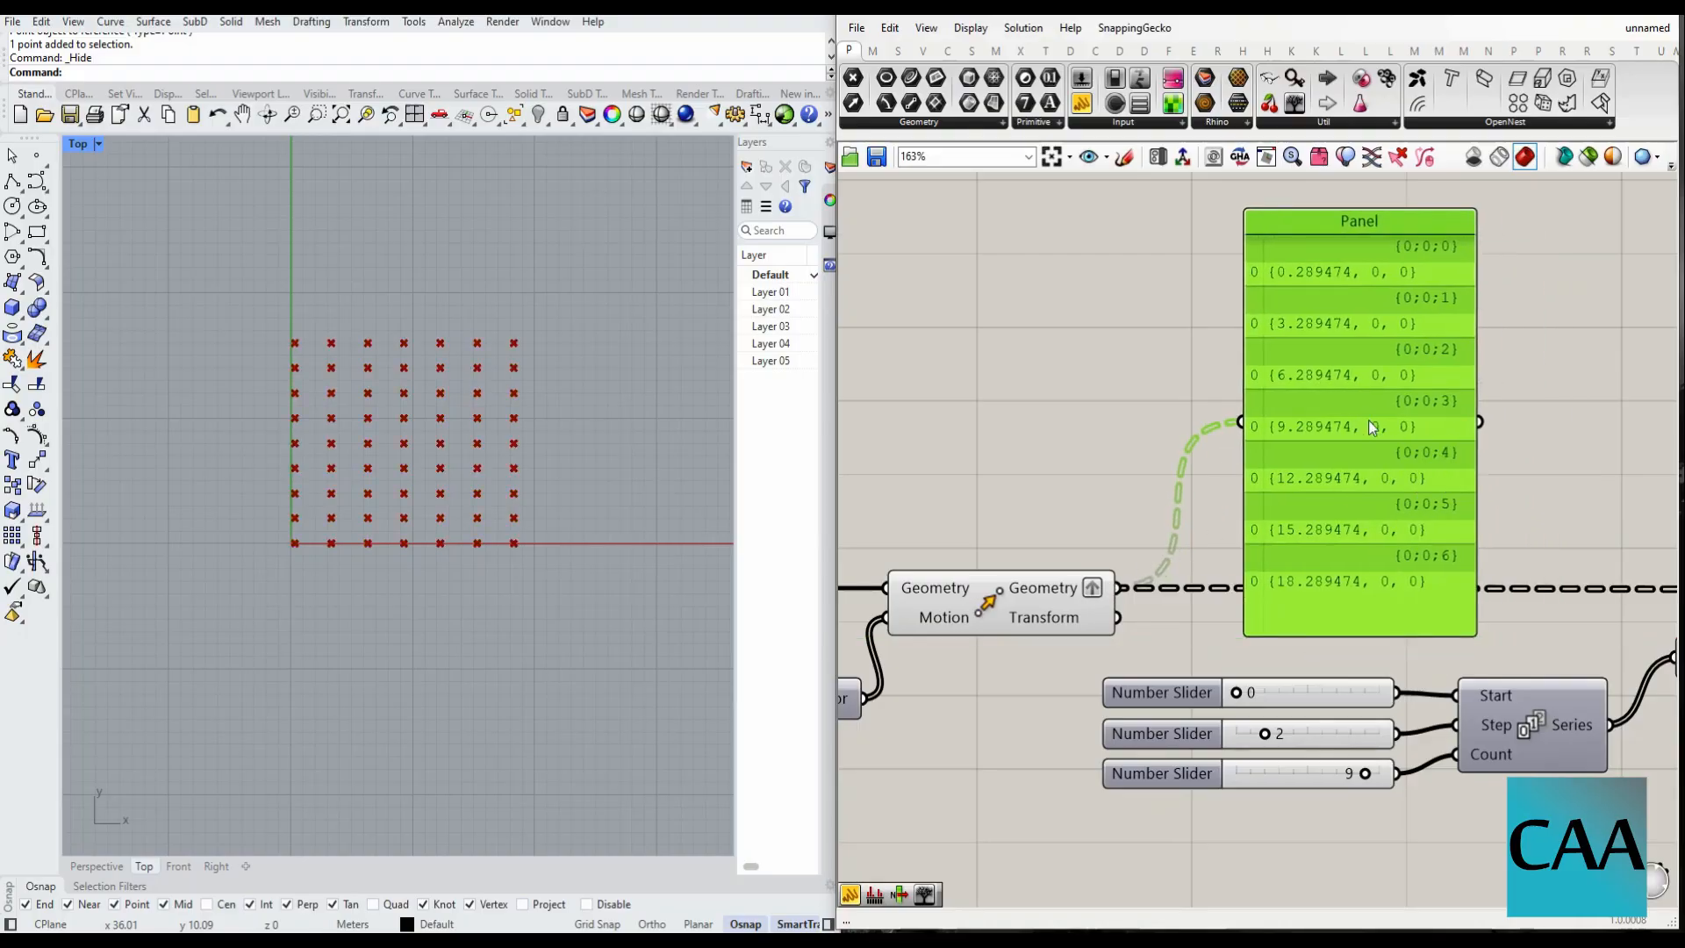
- Place the vector panel directly beside the grafted point panel for comparison
{"action": "right_click_drag", "start_coordinate": [1328, 417], "coordinate": [1164, 412]}
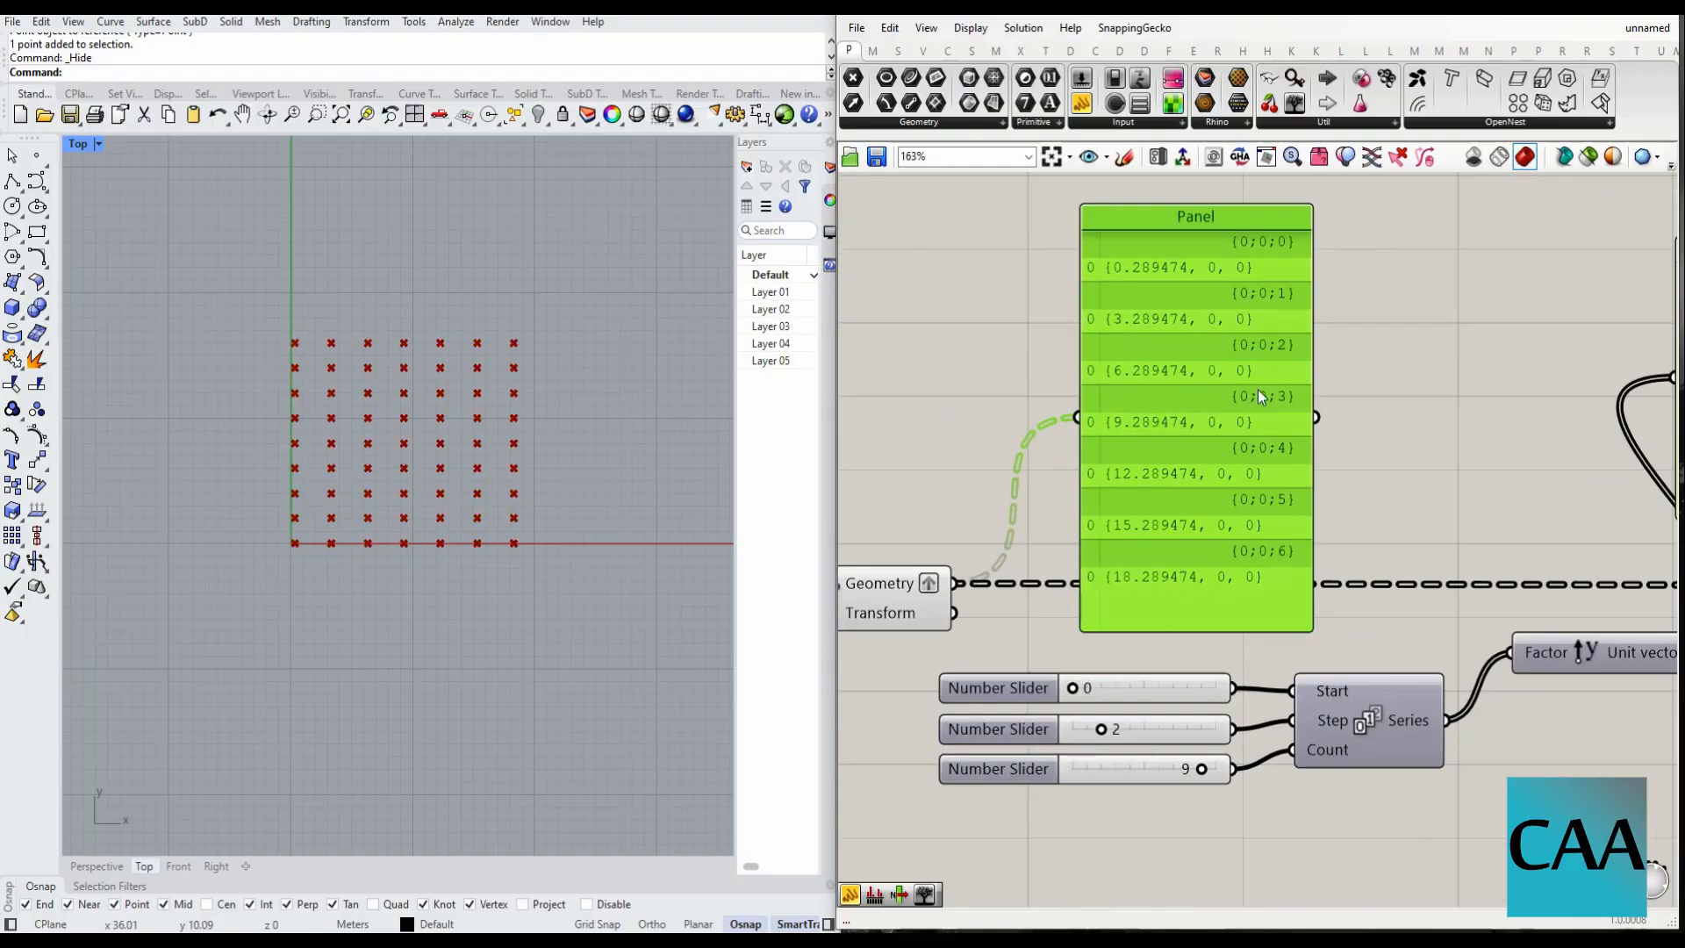
{"action": "scroll", "coordinate": [1140, 396], "scroll_direction": "down", "scroll_amount": 3}
{"action": "scroll", "coordinate": [1556, 437], "scroll_direction": "up", "scroll_amount": 2}
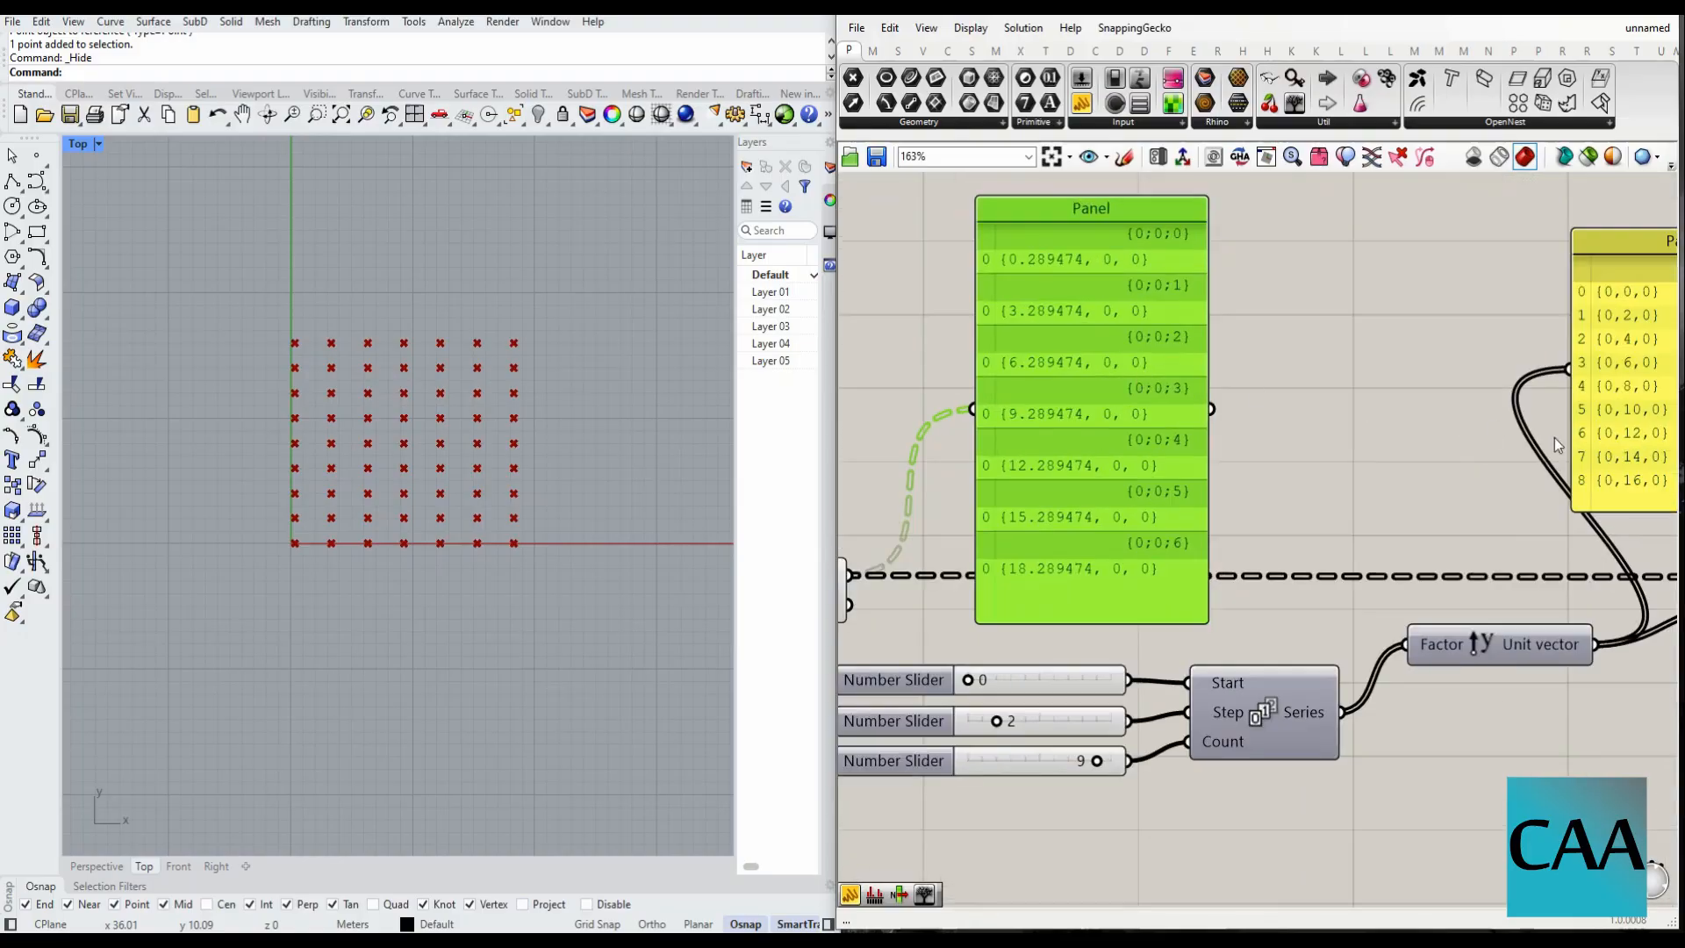
{"action": "scroll", "coordinate": [1535, 379], "scroll_direction": "down", "scroll_amount": 1}
{"action": "left_click_drag", "start_coordinate": [1536, 374], "coordinate": [1243, 346]}
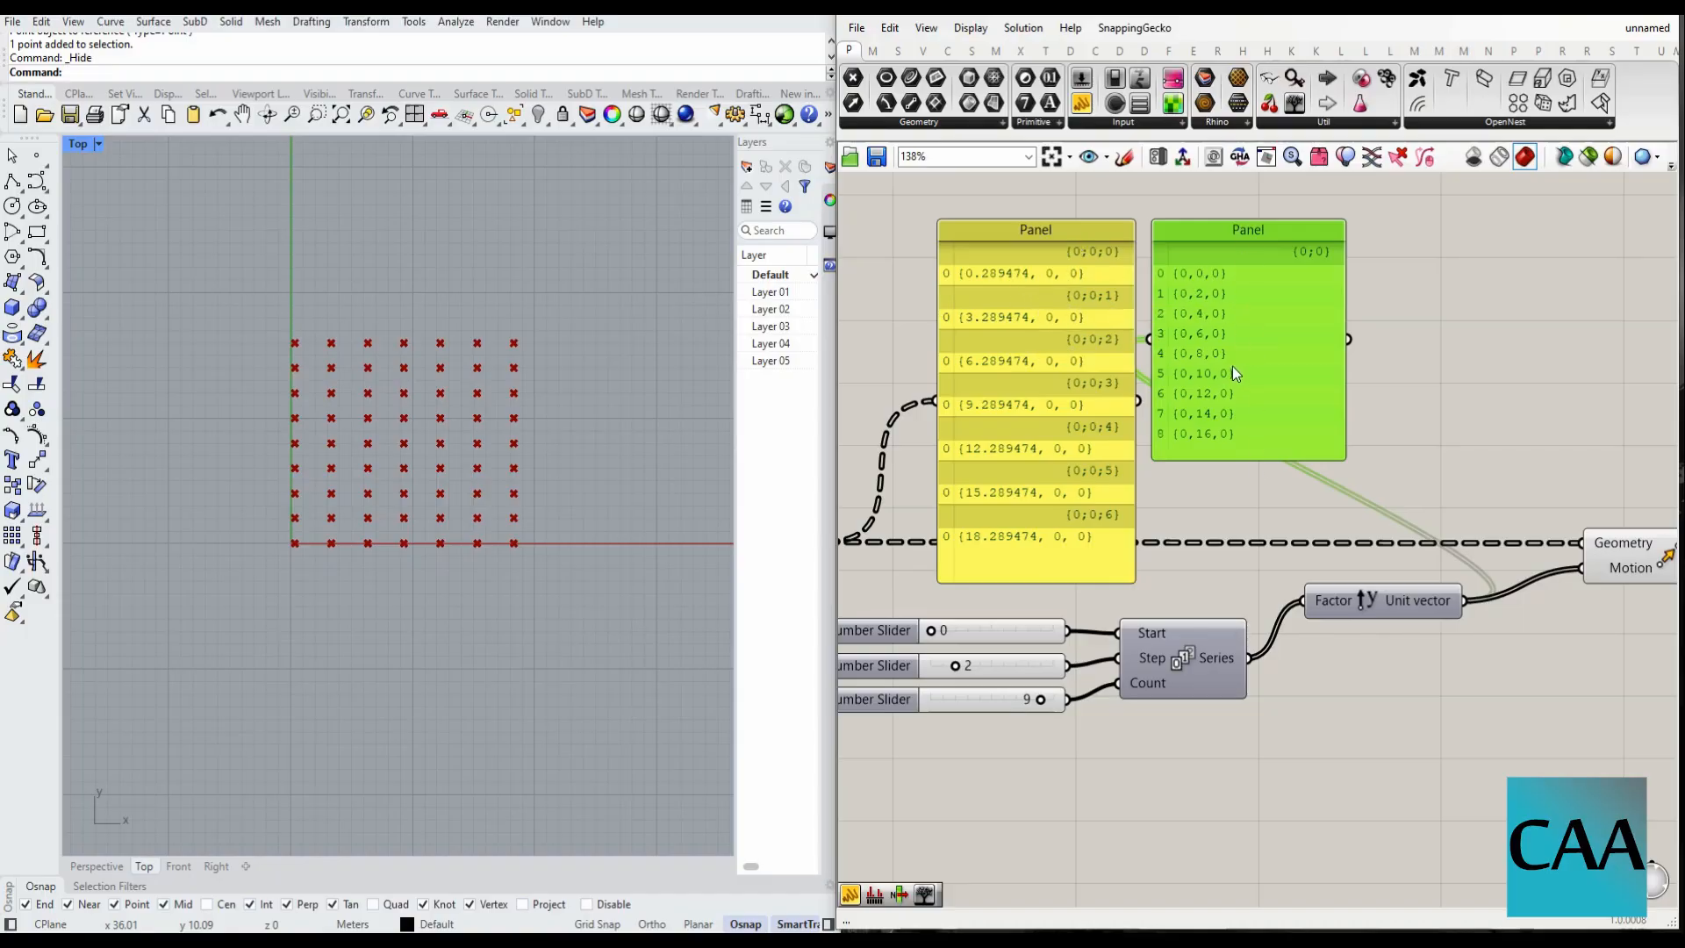
- Arrange the grafted point panel above the second Move component and the vector panel below it
{"action": "right_click_drag", "start_coordinate": [1257, 378], "coordinate": [1248, 371]}
{"action": "left_click_drag", "start_coordinate": [1229, 367], "coordinate": [1549, 745]}
{"action": "scroll", "coordinate": [1549, 745], "scroll_direction": "down", "scroll_amount": 2}
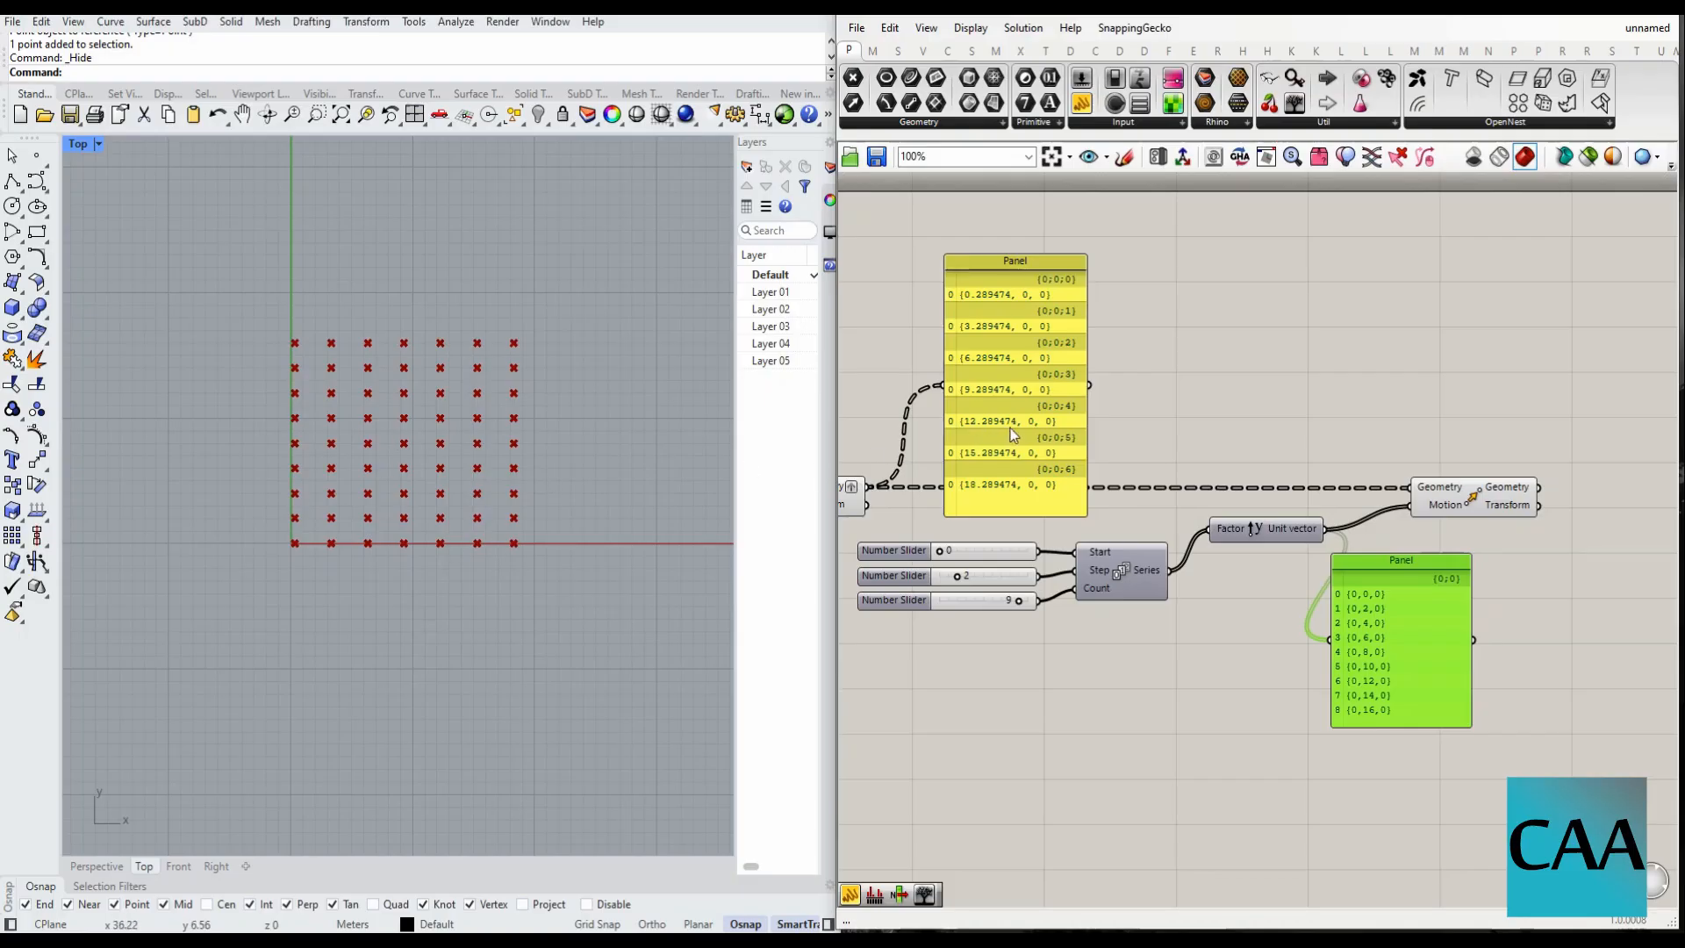
{"action": "scroll", "coordinate": [1015, 431], "scroll_direction": "down", "scroll_amount": 1}
{"action": "left_click_drag", "start_coordinate": [1009, 418], "coordinate": [1331, 371]}
{"action": "right_click_drag", "start_coordinate": [1479, 570], "coordinate": [1303, 503]}
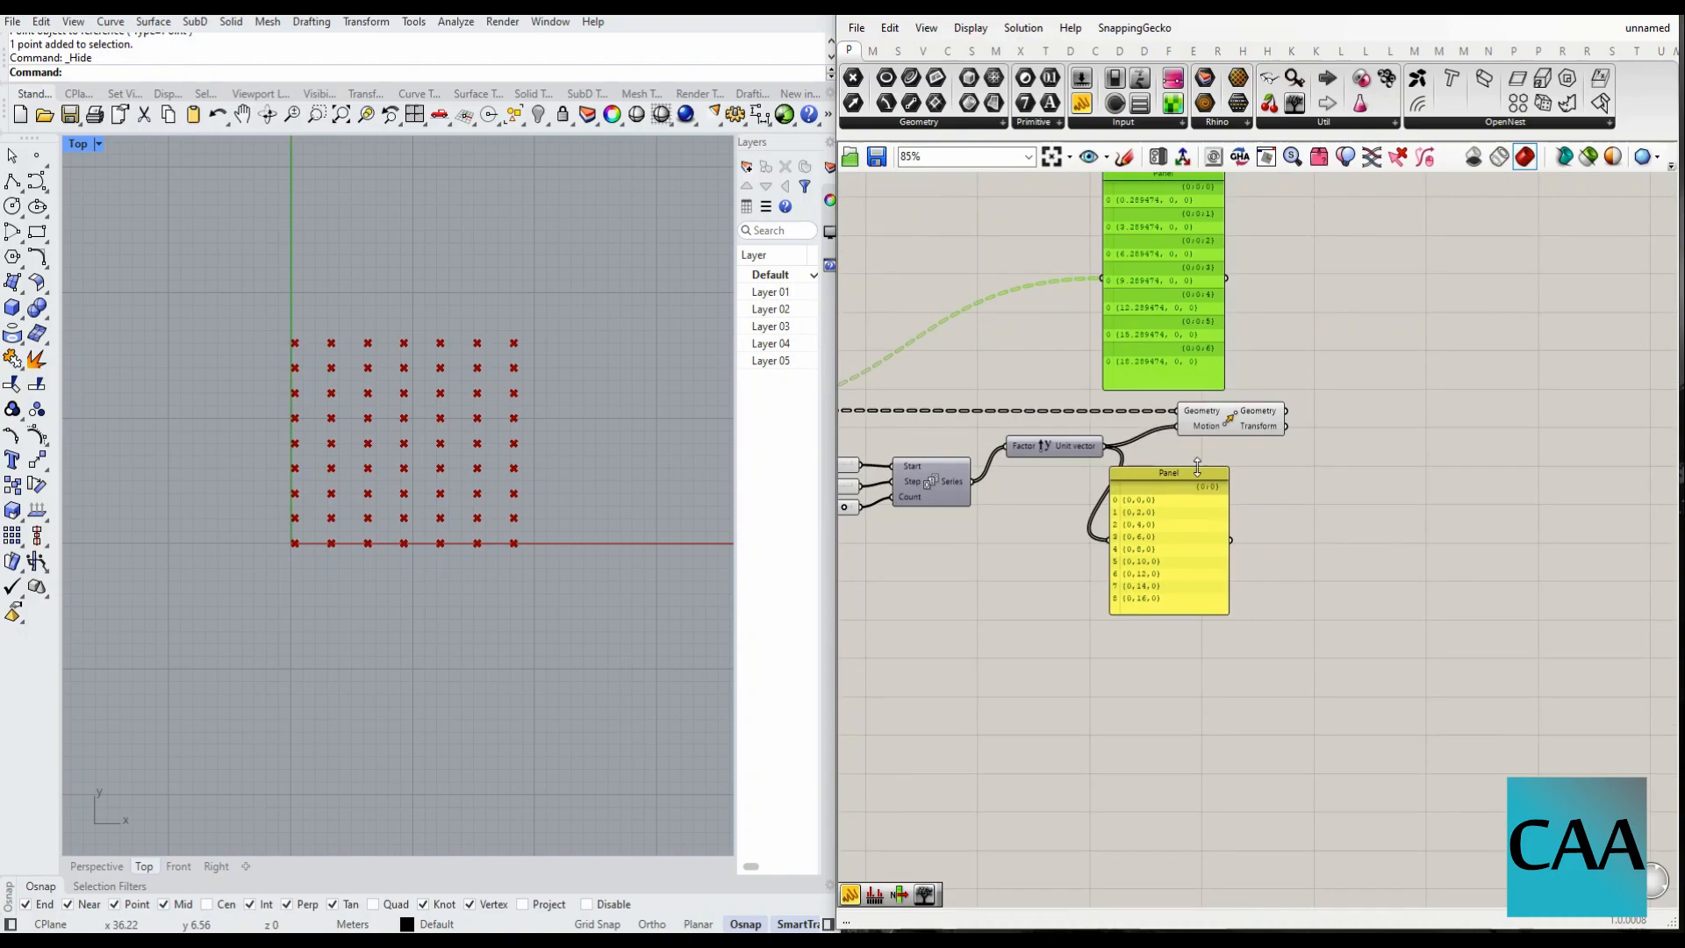
{"action": "left_click_drag", "start_coordinate": [1199, 495], "coordinate": [1215, 536]}
{"action": "left_click_drag", "start_coordinate": [1208, 335], "coordinate": [1257, 334]}
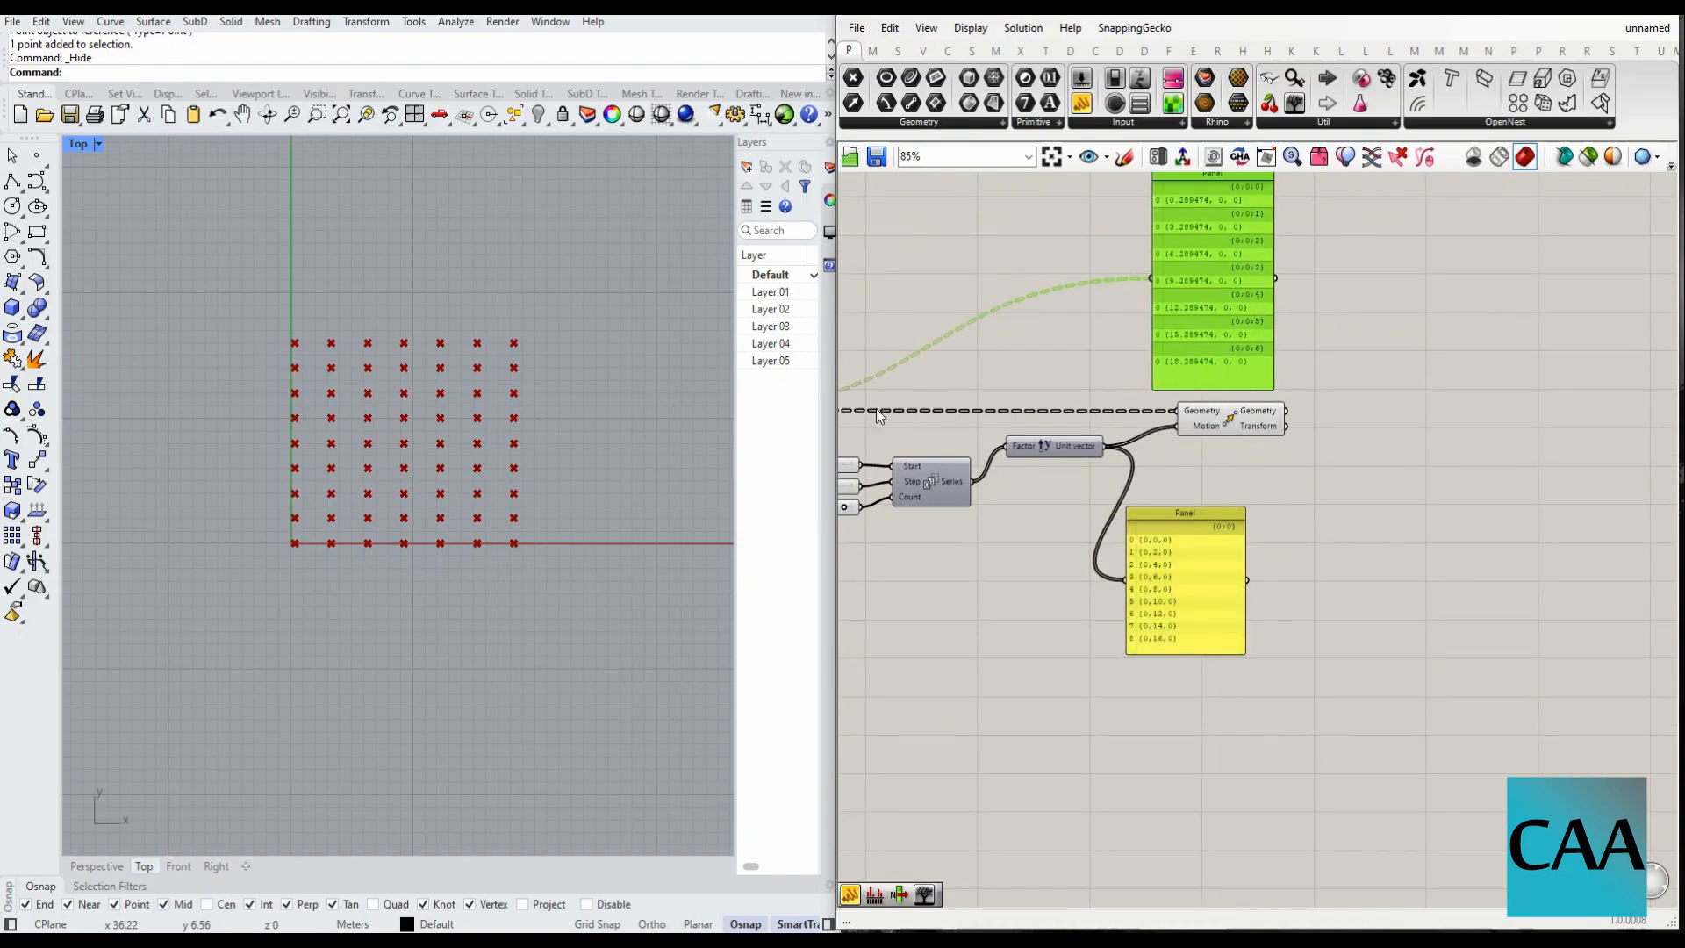
{"action": "left_click_drag", "start_coordinate": [1185, 568], "coordinate": [1236, 577]}
{"action": "left_click", "coordinate": [1242, 737]}
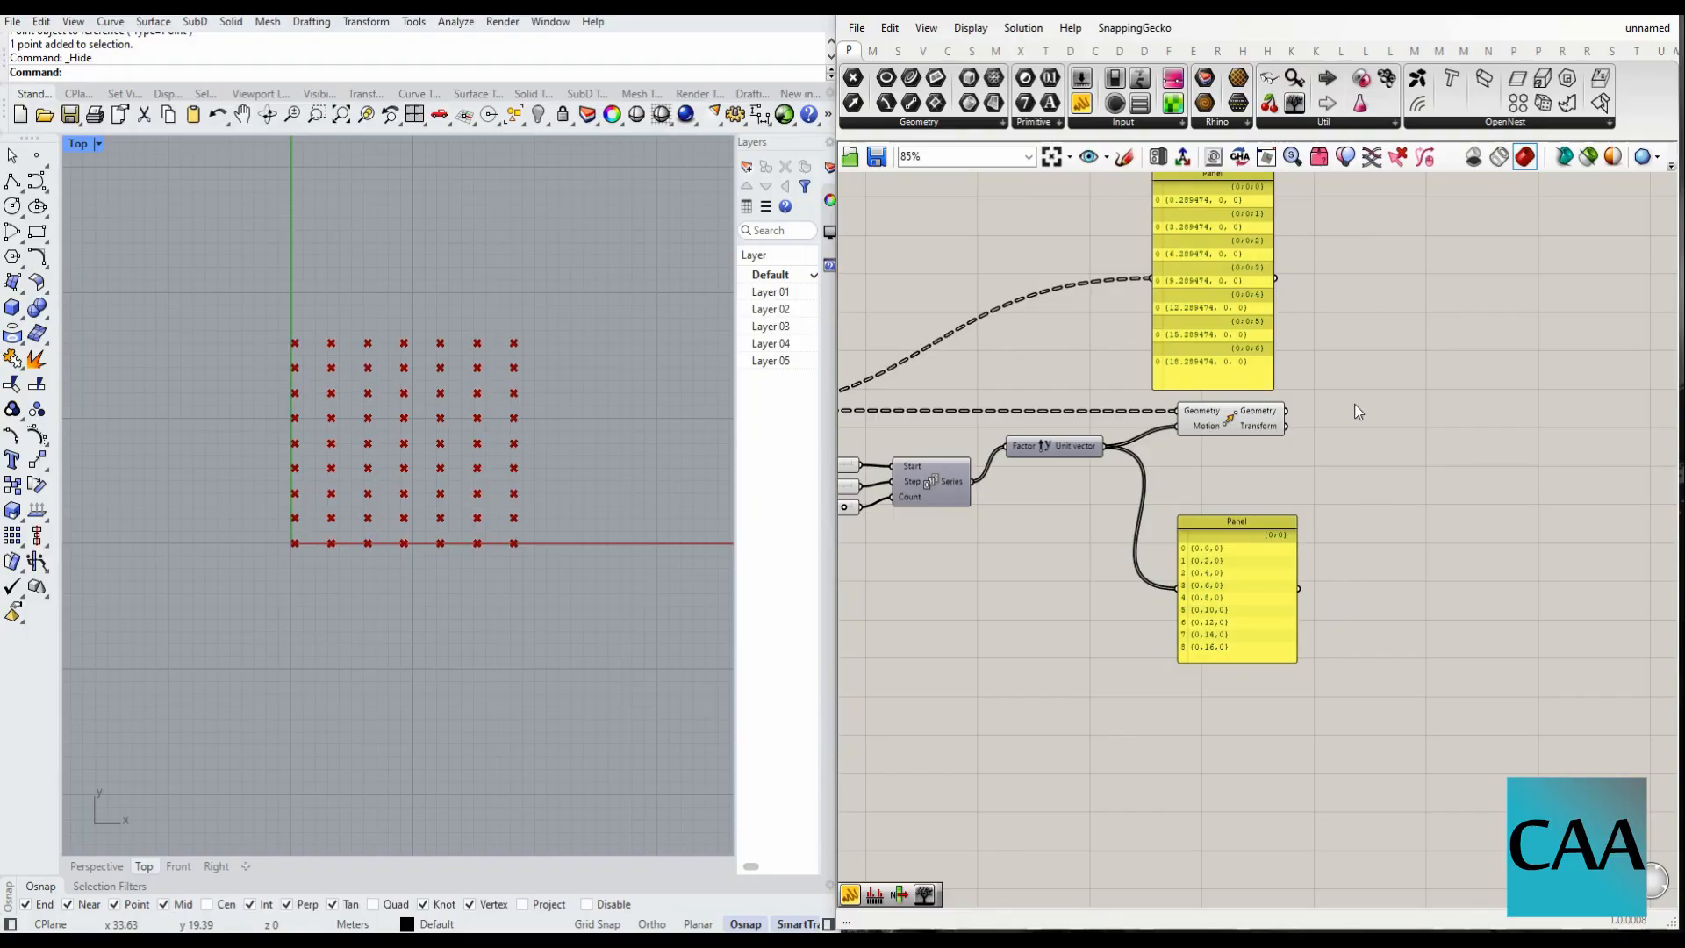
- Add a panel beside the second Move, connect its Geometry output to it, and lengthen the panel
{"action": "scroll", "coordinate": [1397, 435], "scroll_direction": "up", "scroll_amount": 3}
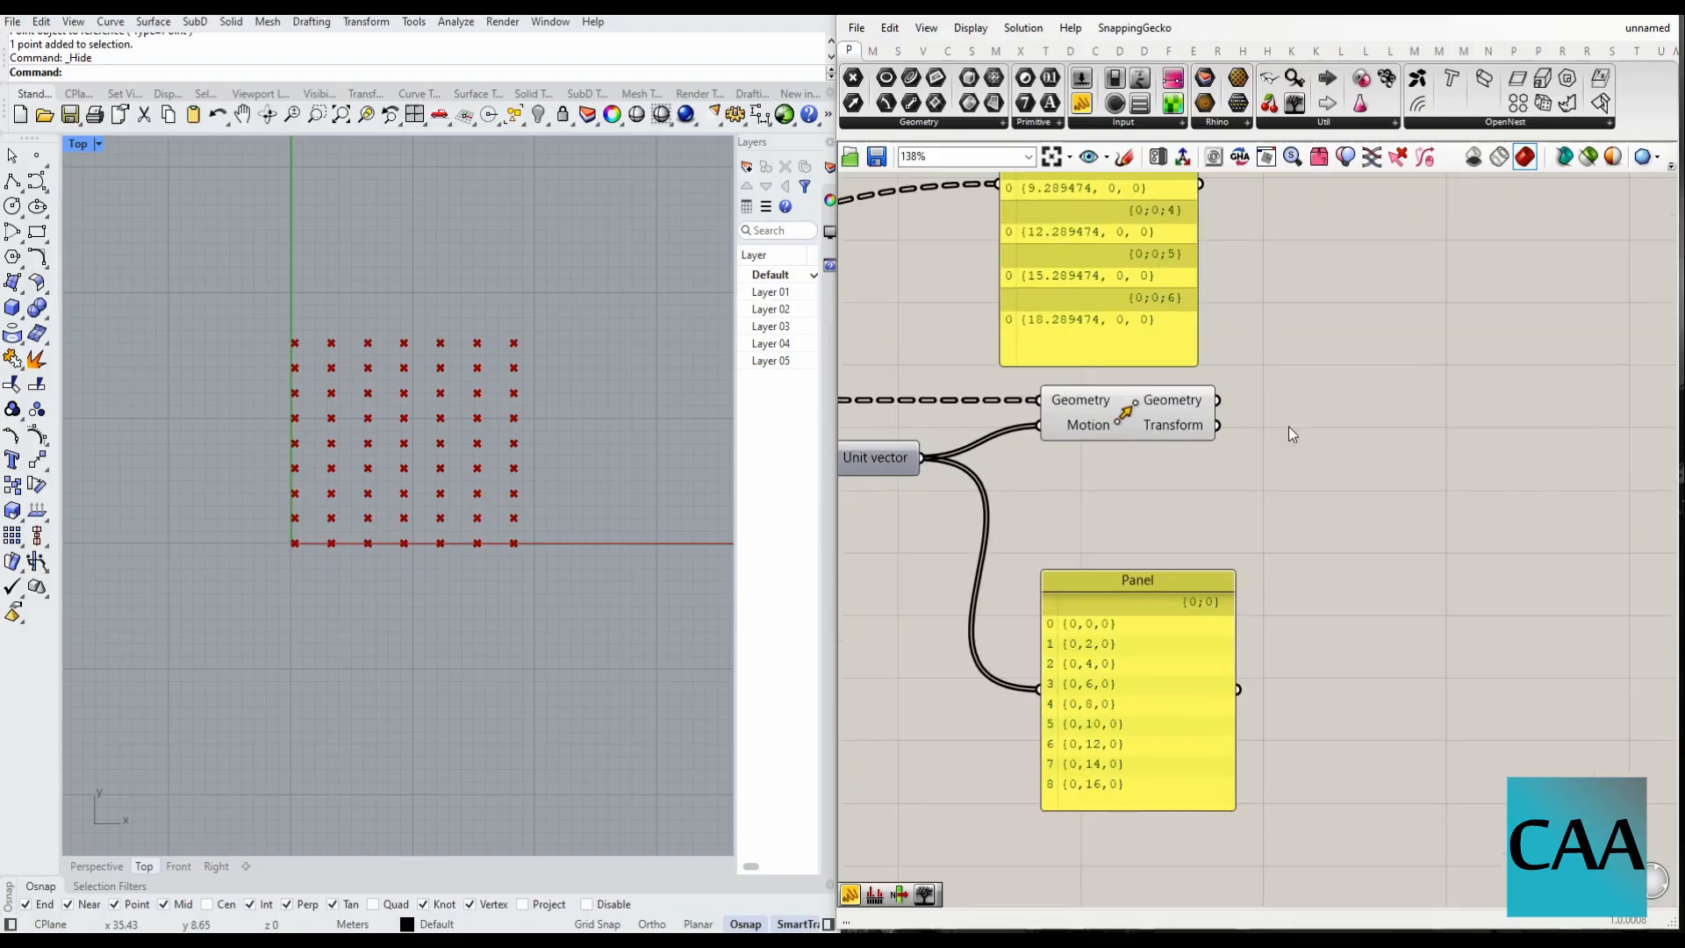
{"action": "left_click_drag", "start_coordinate": [1081, 102], "coordinate": [1508, 372]}
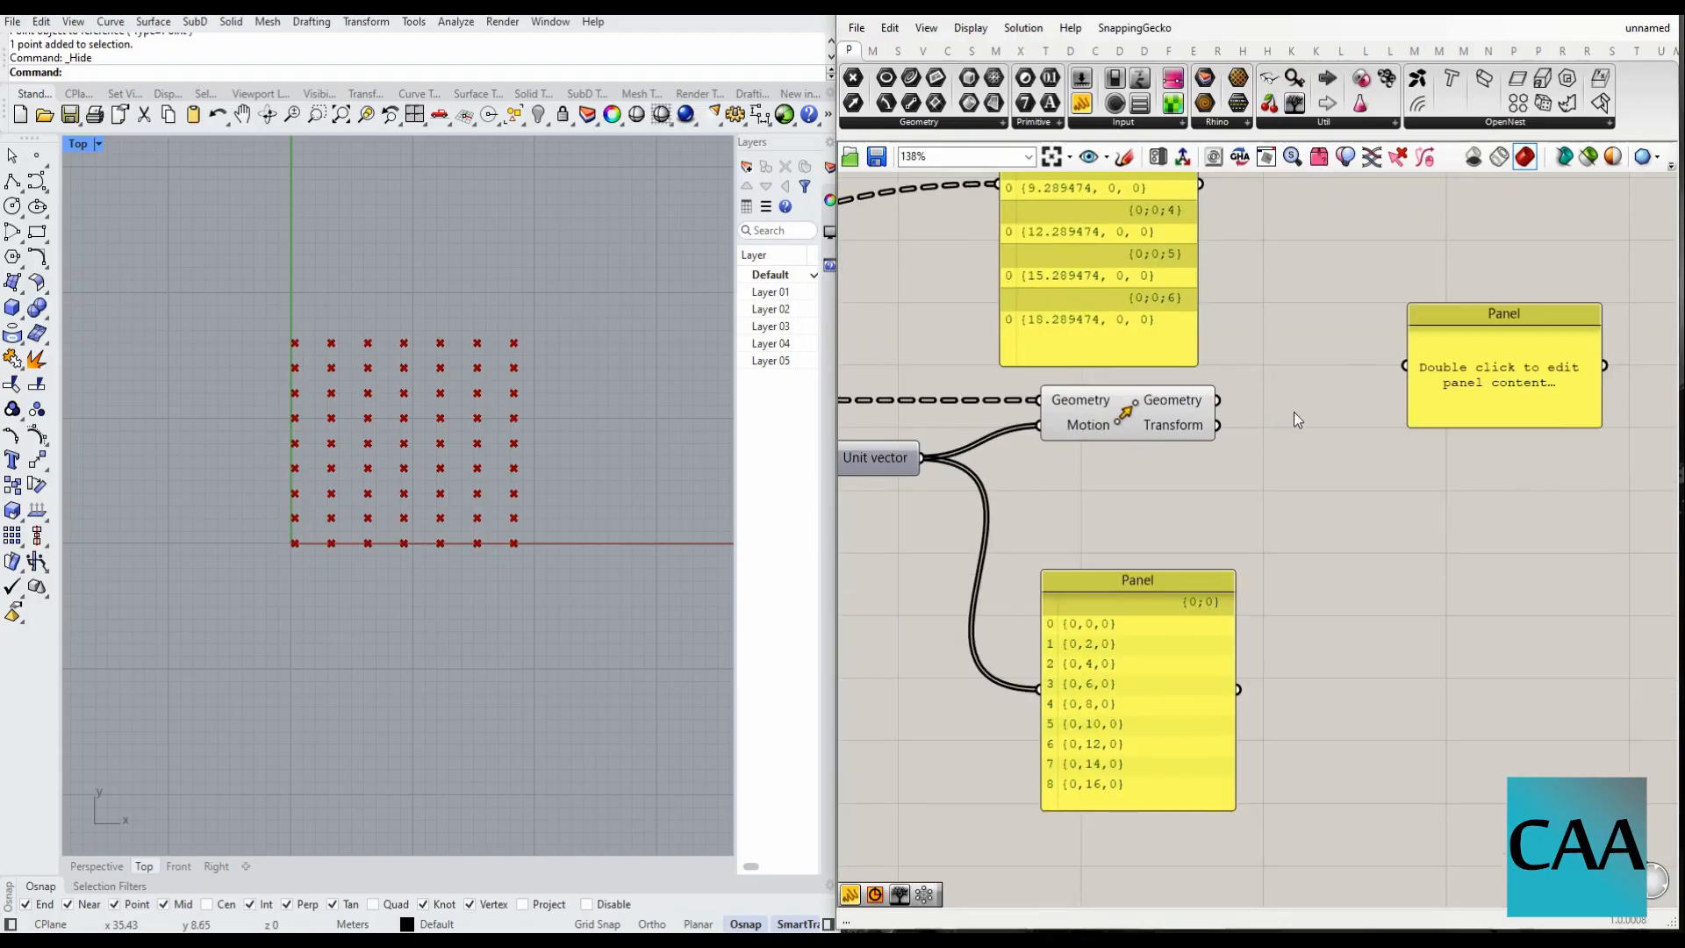
{"action": "left_click_drag", "start_coordinate": [1220, 402], "coordinate": [1407, 365]}
{"action": "left_click_drag", "start_coordinate": [1604, 428], "coordinate": [1603, 832]}
{"action": "scroll", "coordinate": [1352, 290], "scroll_direction": "down", "scroll_amount": 3}
{"action": "scroll", "coordinate": [1489, 329], "scroll_direction": "up", "scroll_amount": 3}
- Examine the second Move's grid points branch by branch, from {0;0;0} to {0;0;6}, in the new panel
{"action": "left_click_drag", "start_coordinate": [1489, 329], "coordinate": [1488, 723]}
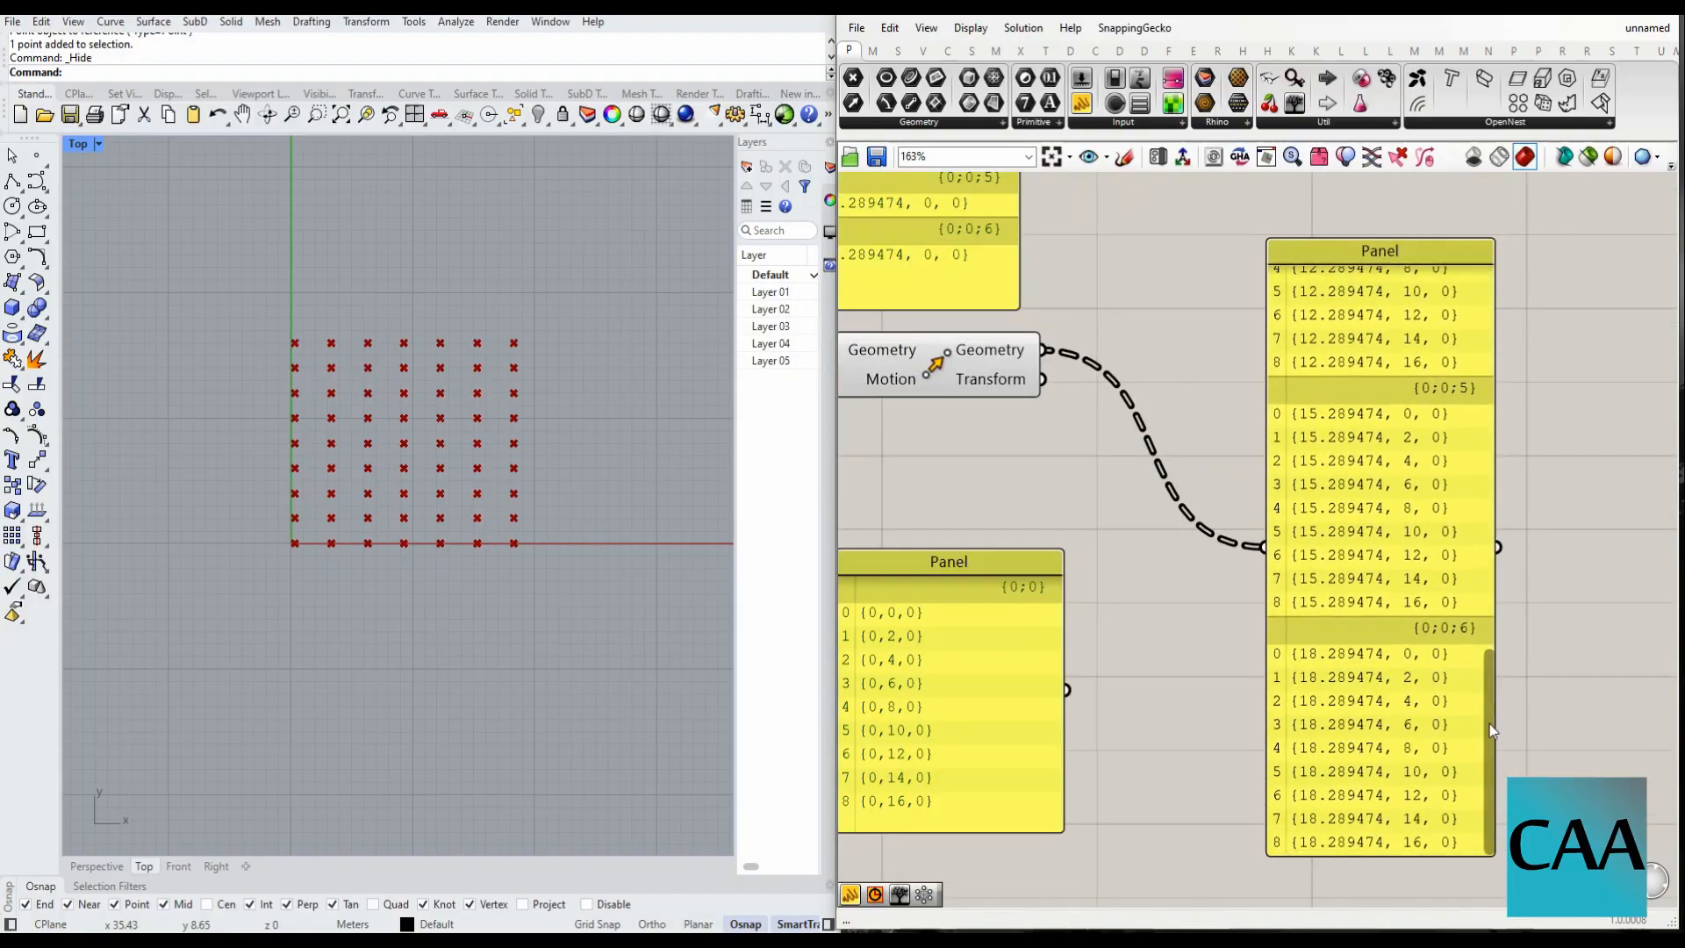
{"action": "scroll", "coordinate": [1404, 702], "scroll_direction": "up", "scroll_amount": 15}
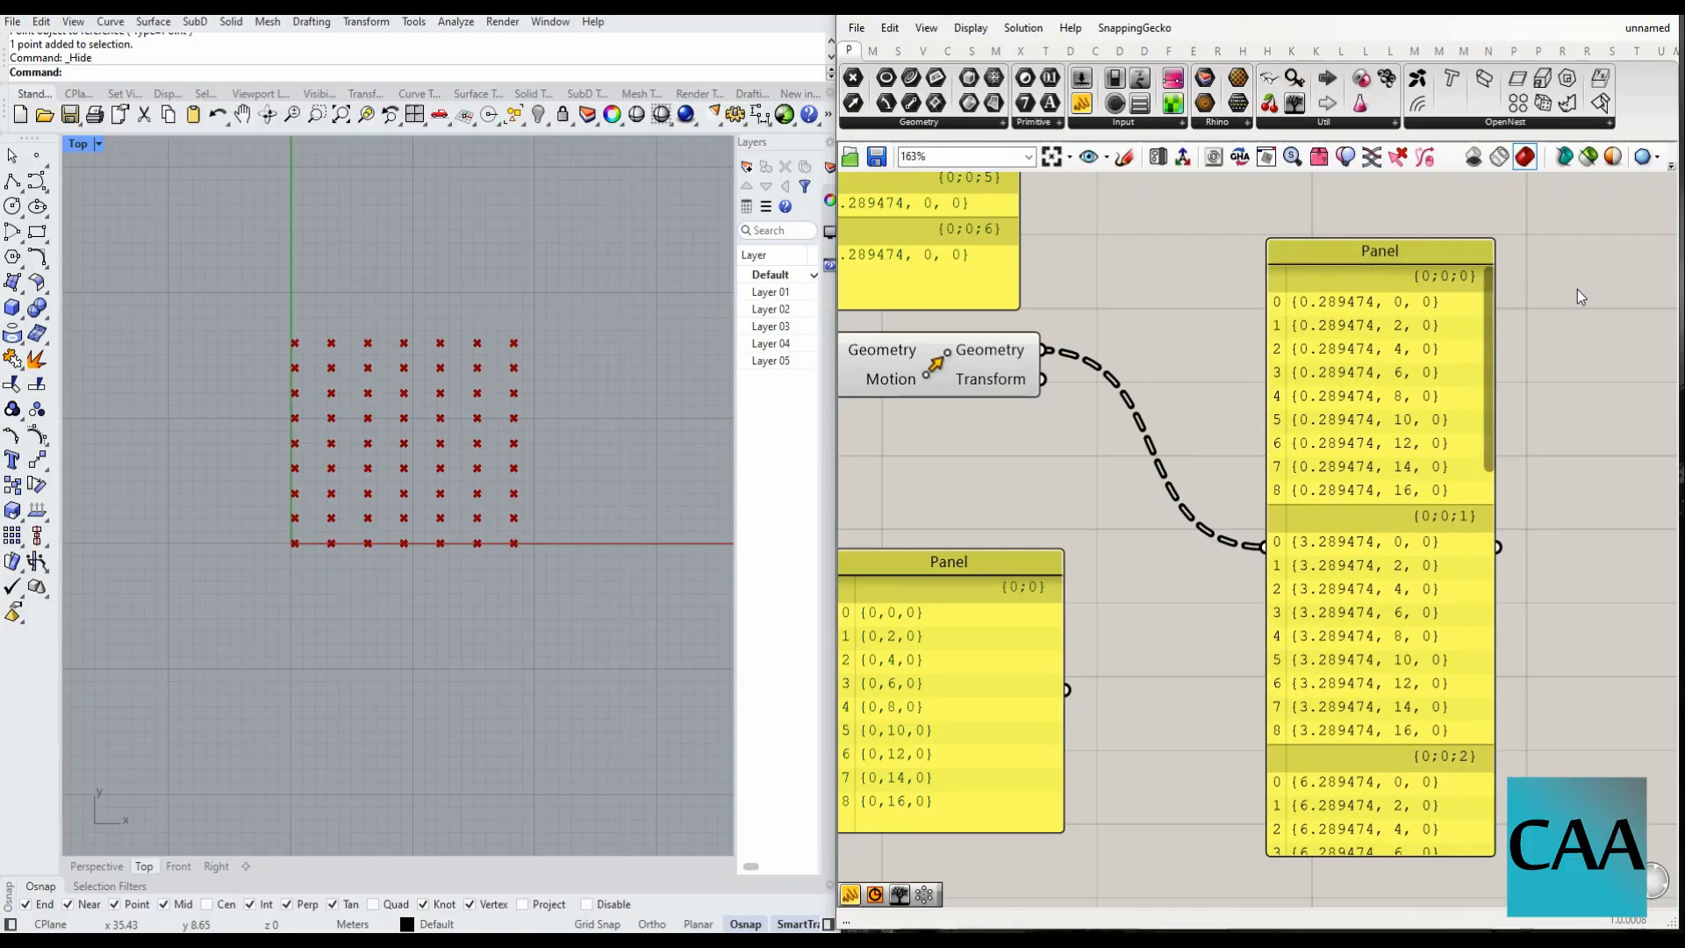
{"action": "scroll", "coordinate": [1475, 702], "scroll_direction": "down", "scroll_amount": 5}
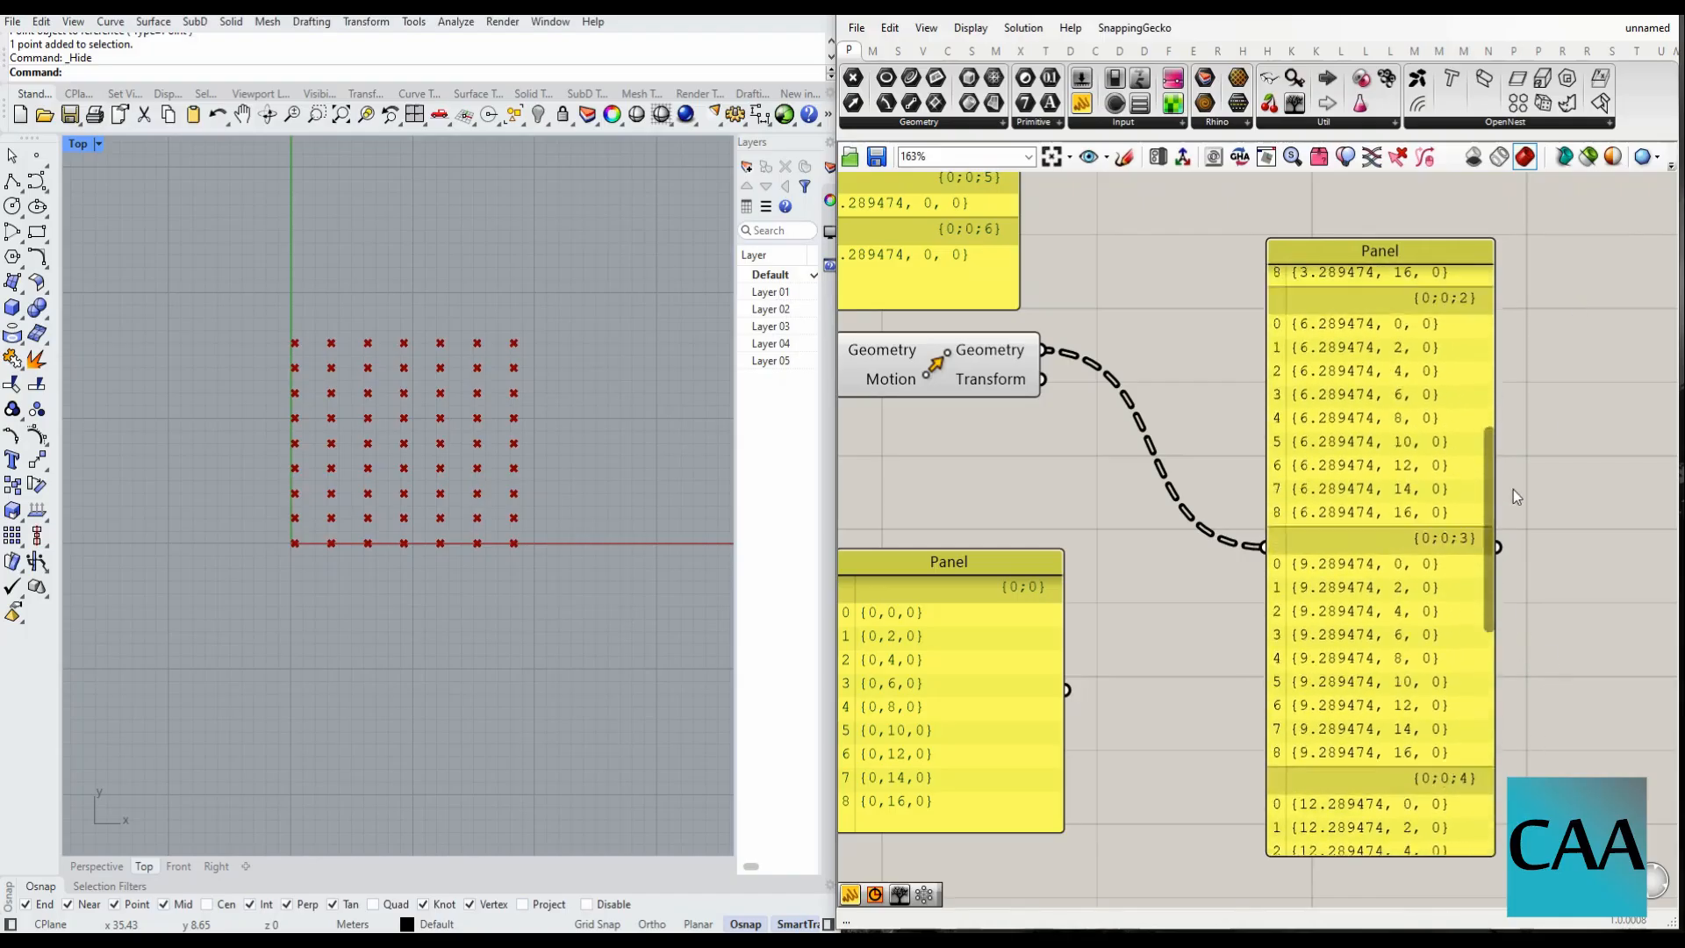
{"action": "left_click_drag", "start_coordinate": [1514, 489], "coordinate": [1494, 304]}
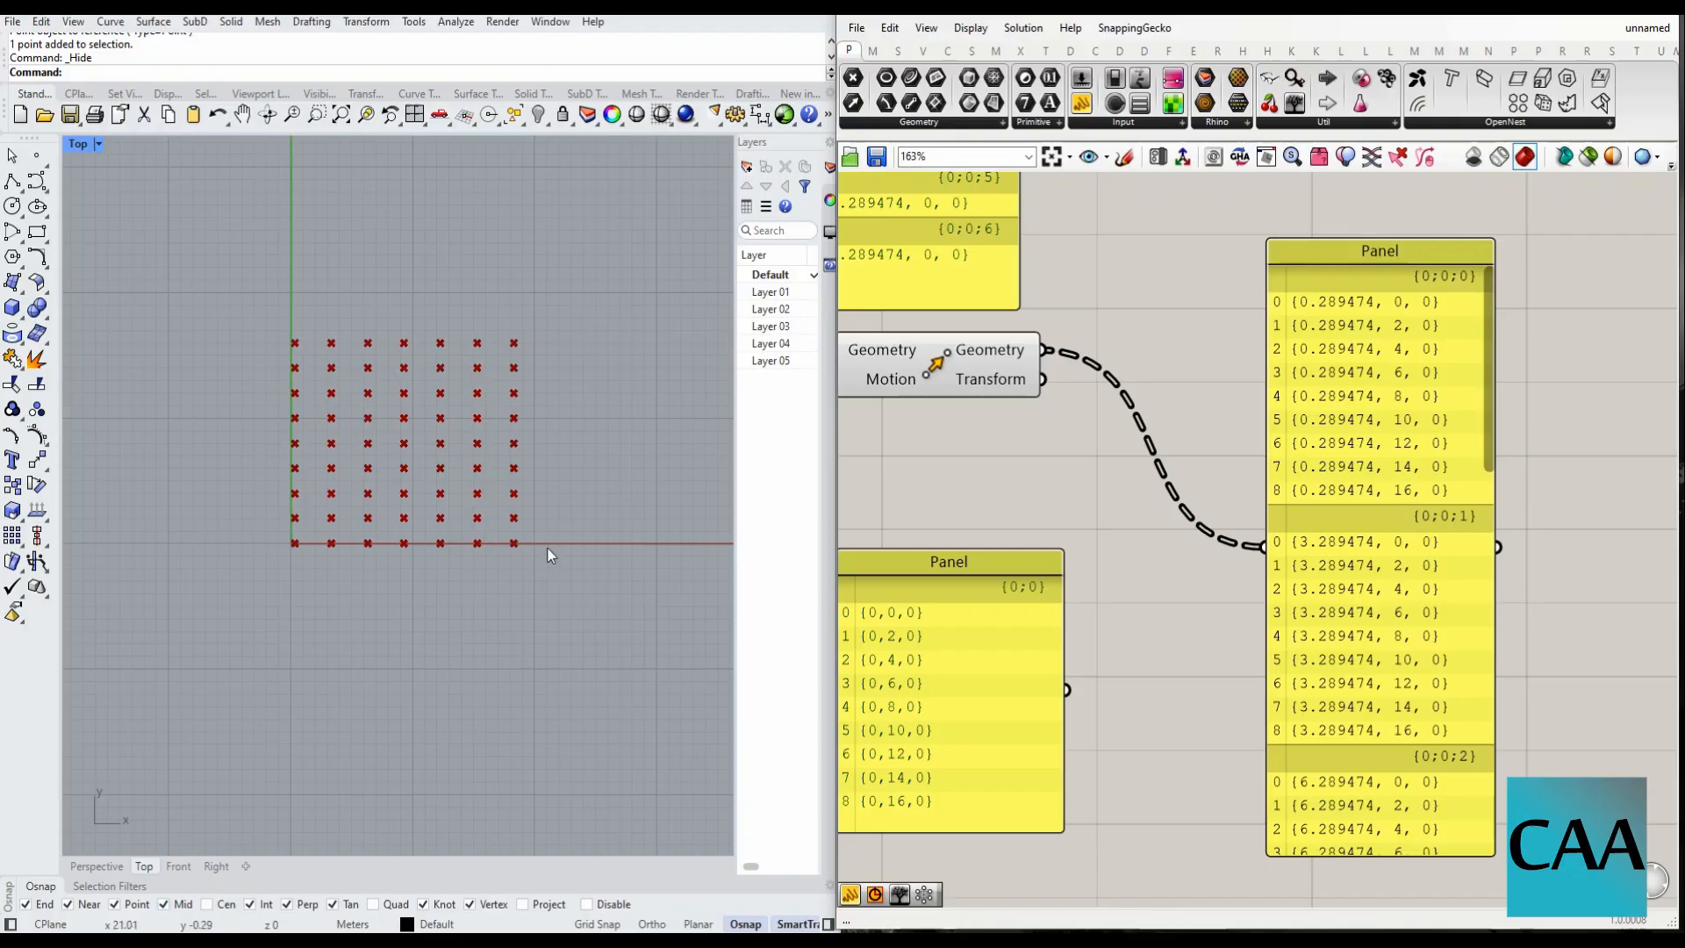
- Draw a tall rectangle enclosing the last column of grid points in the Rhino Top view
{"action": "left_click", "coordinate": [37, 232]}
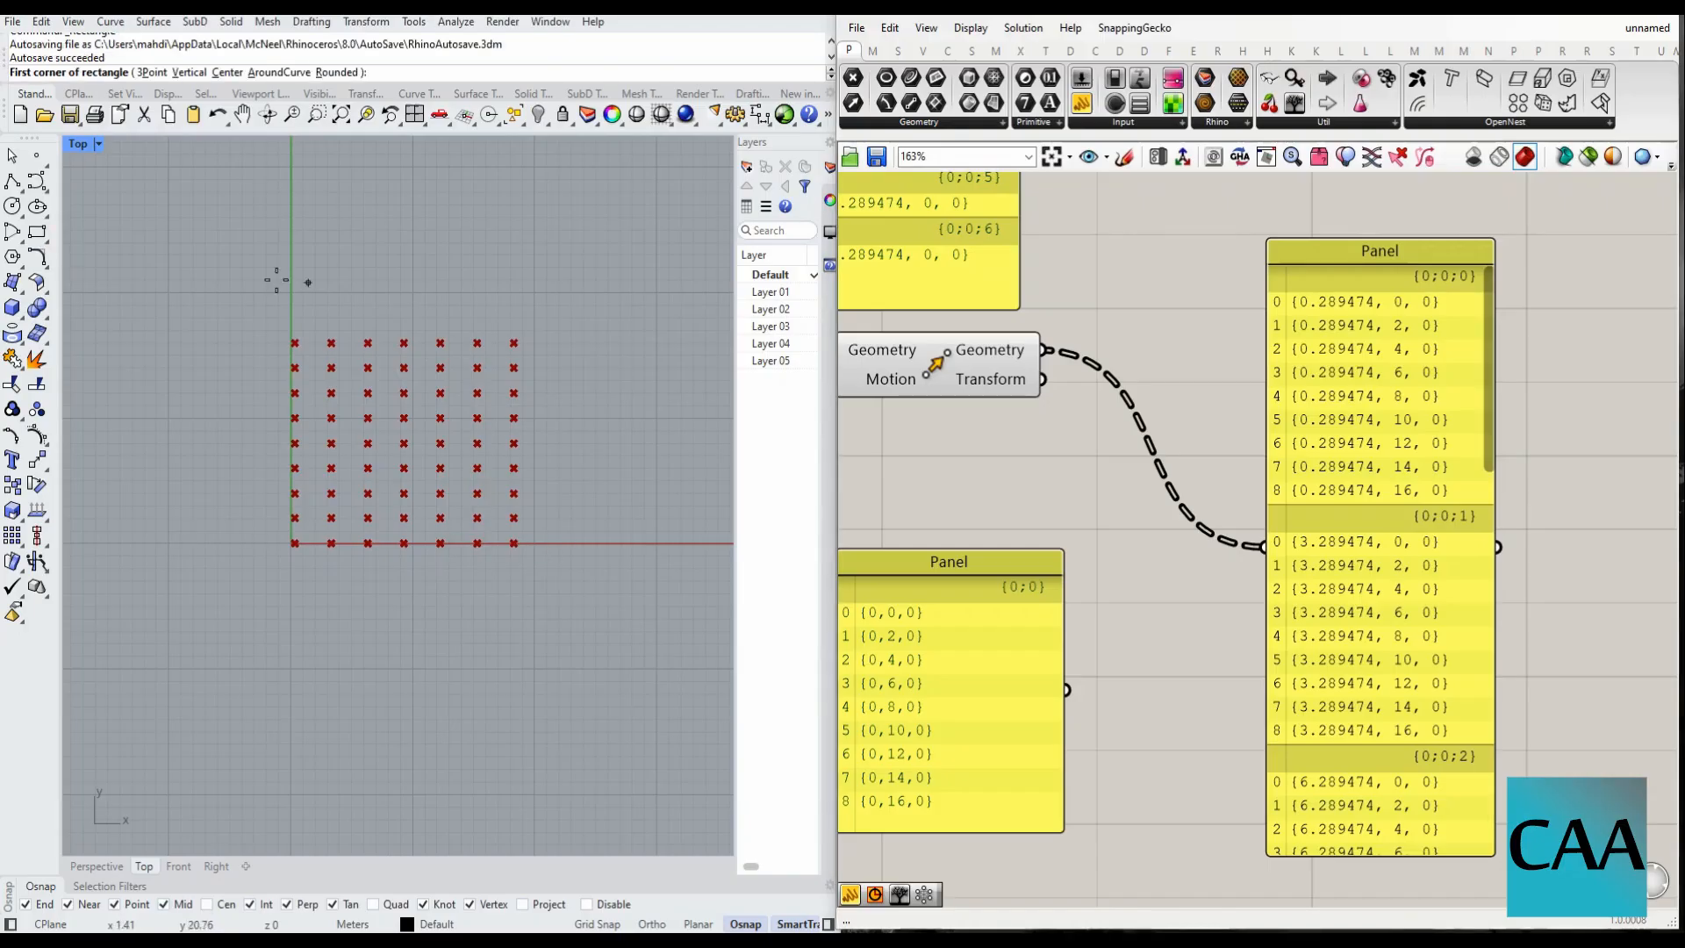
{"action": "left_click", "coordinate": [501, 319]}
{"action": "scroll", "coordinate": [547, 472], "scroll_direction": "up", "scroll_amount": 3}
{"action": "left_click", "coordinate": [511, 474]}
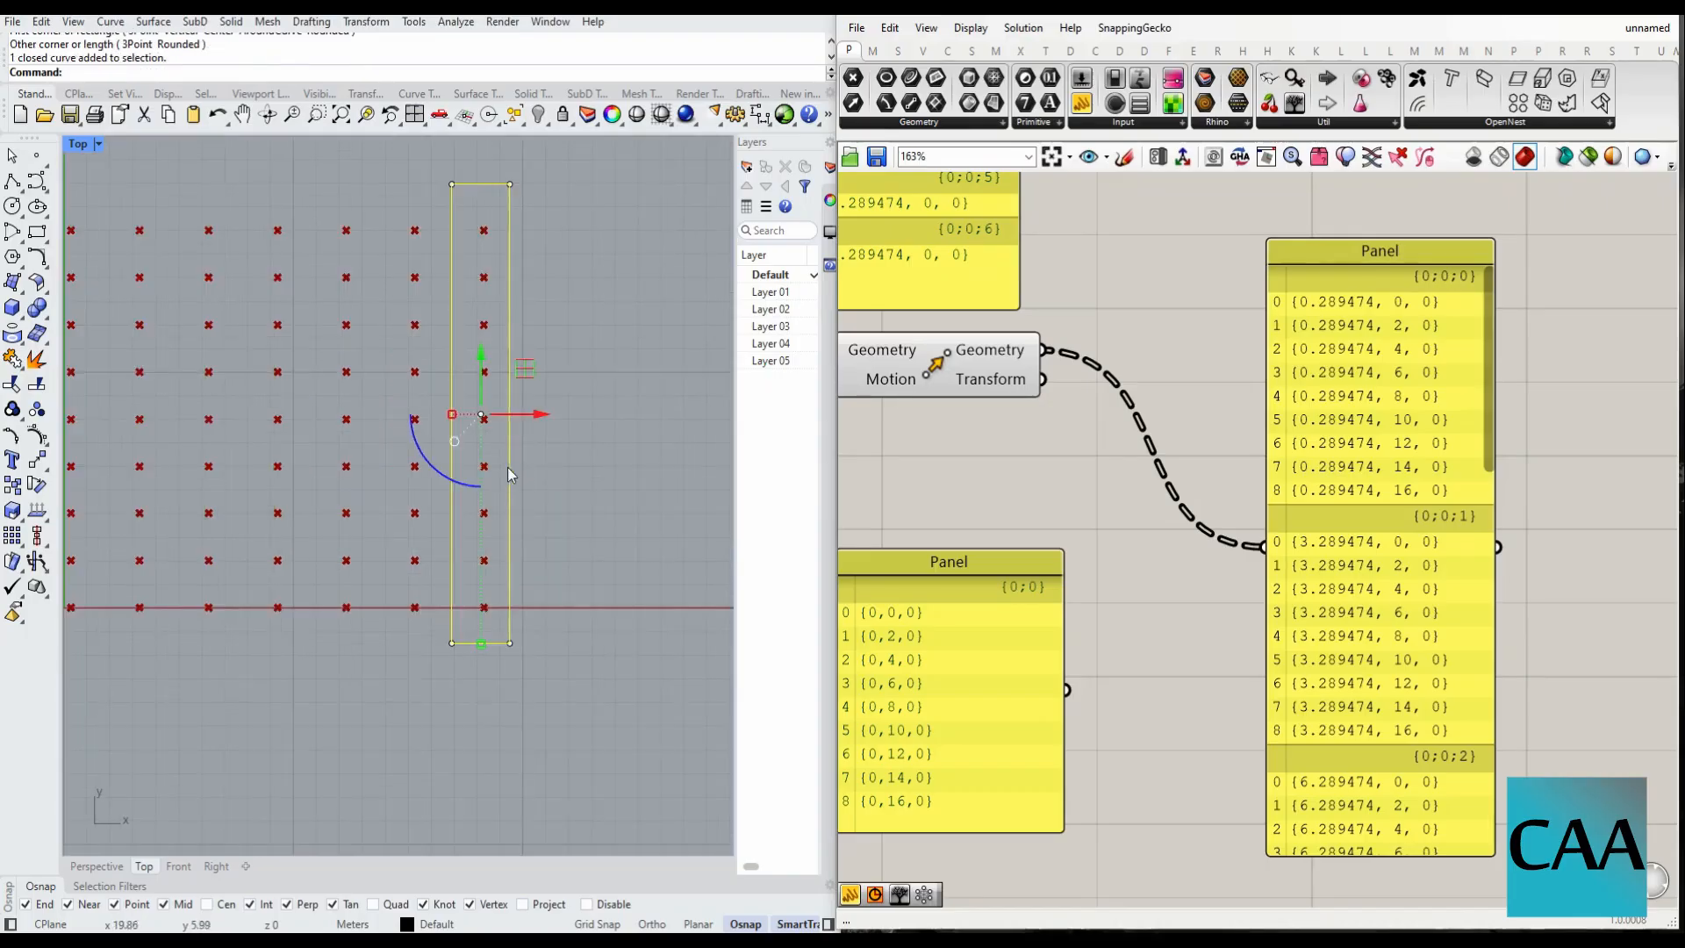
- Copy the rectangle sideways along X so that each of the other six point columns is framed
{"action": "scroll", "coordinate": [536, 453], "scroll_direction": "down", "scroll_amount": 1}
{"action": "left_click_drag", "start_coordinate": [560, 427], "coordinate": [235, 429]}
{"action": "key", "text": "alt"}
{"action": "key", "text": "alt"}
{"action": "key", "text": "alt"}
{"action": "key", "text": "alt"}
{"action": "key", "text": "alt"}
{"action": "key", "text": "Escape"}
{"action": "scroll", "coordinate": [449, 347], "scroll_direction": "down", "scroll_amount": 2}
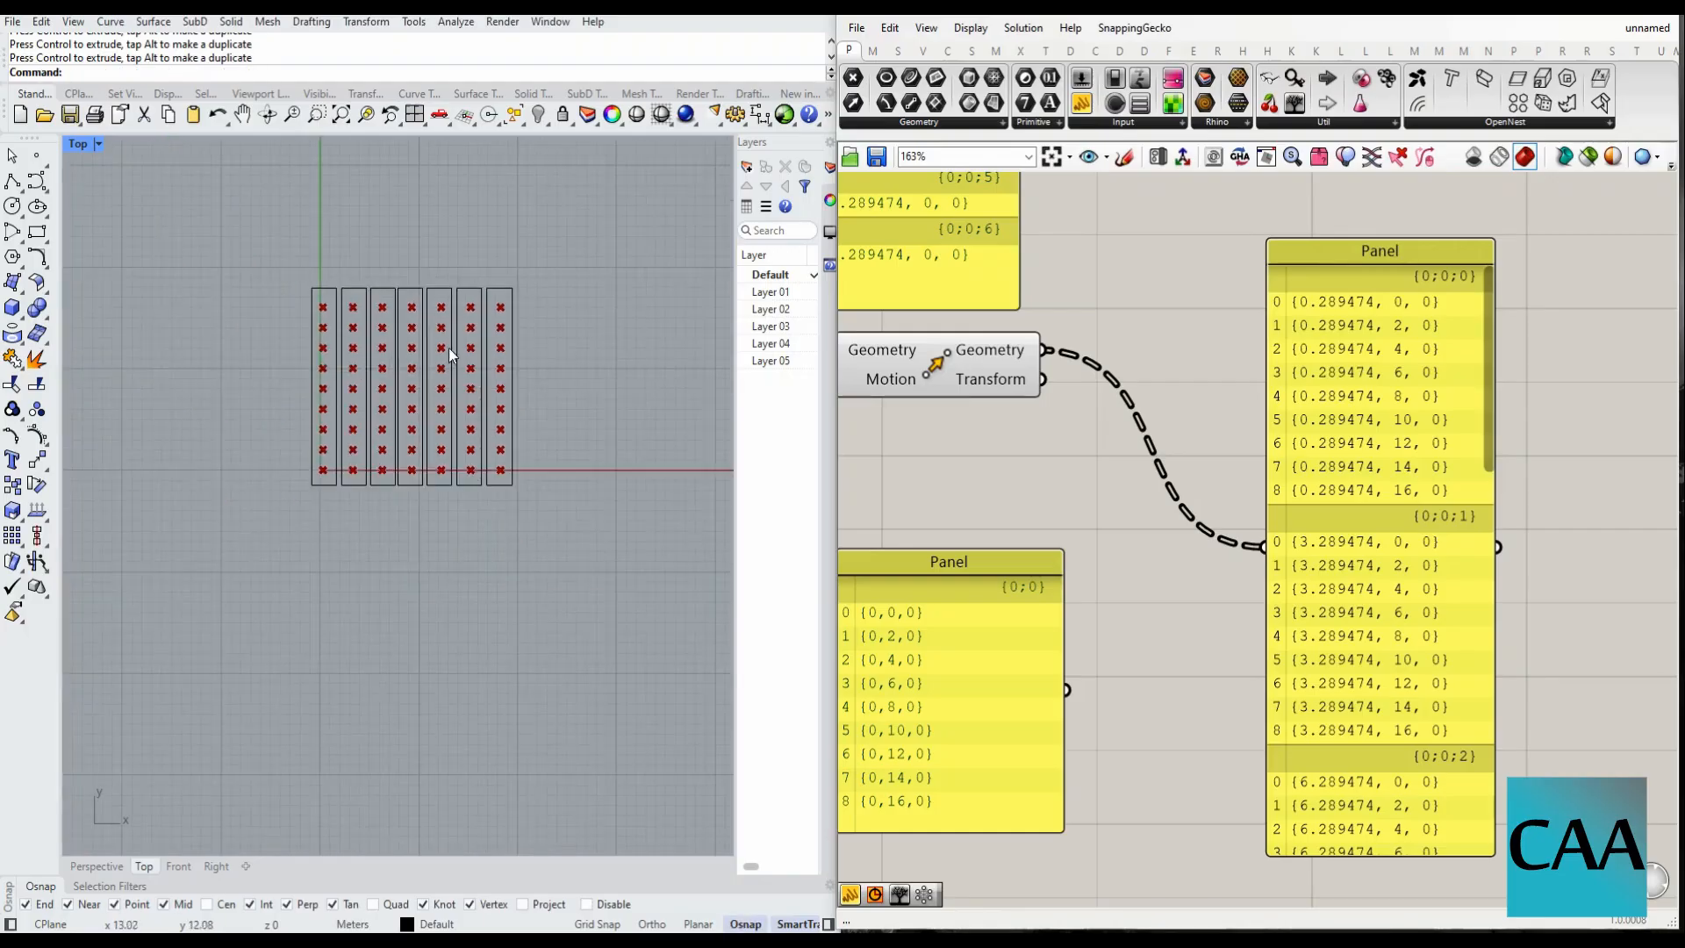
{"action": "scroll", "coordinate": [449, 348], "scroll_direction": "up", "scroll_amount": 2}
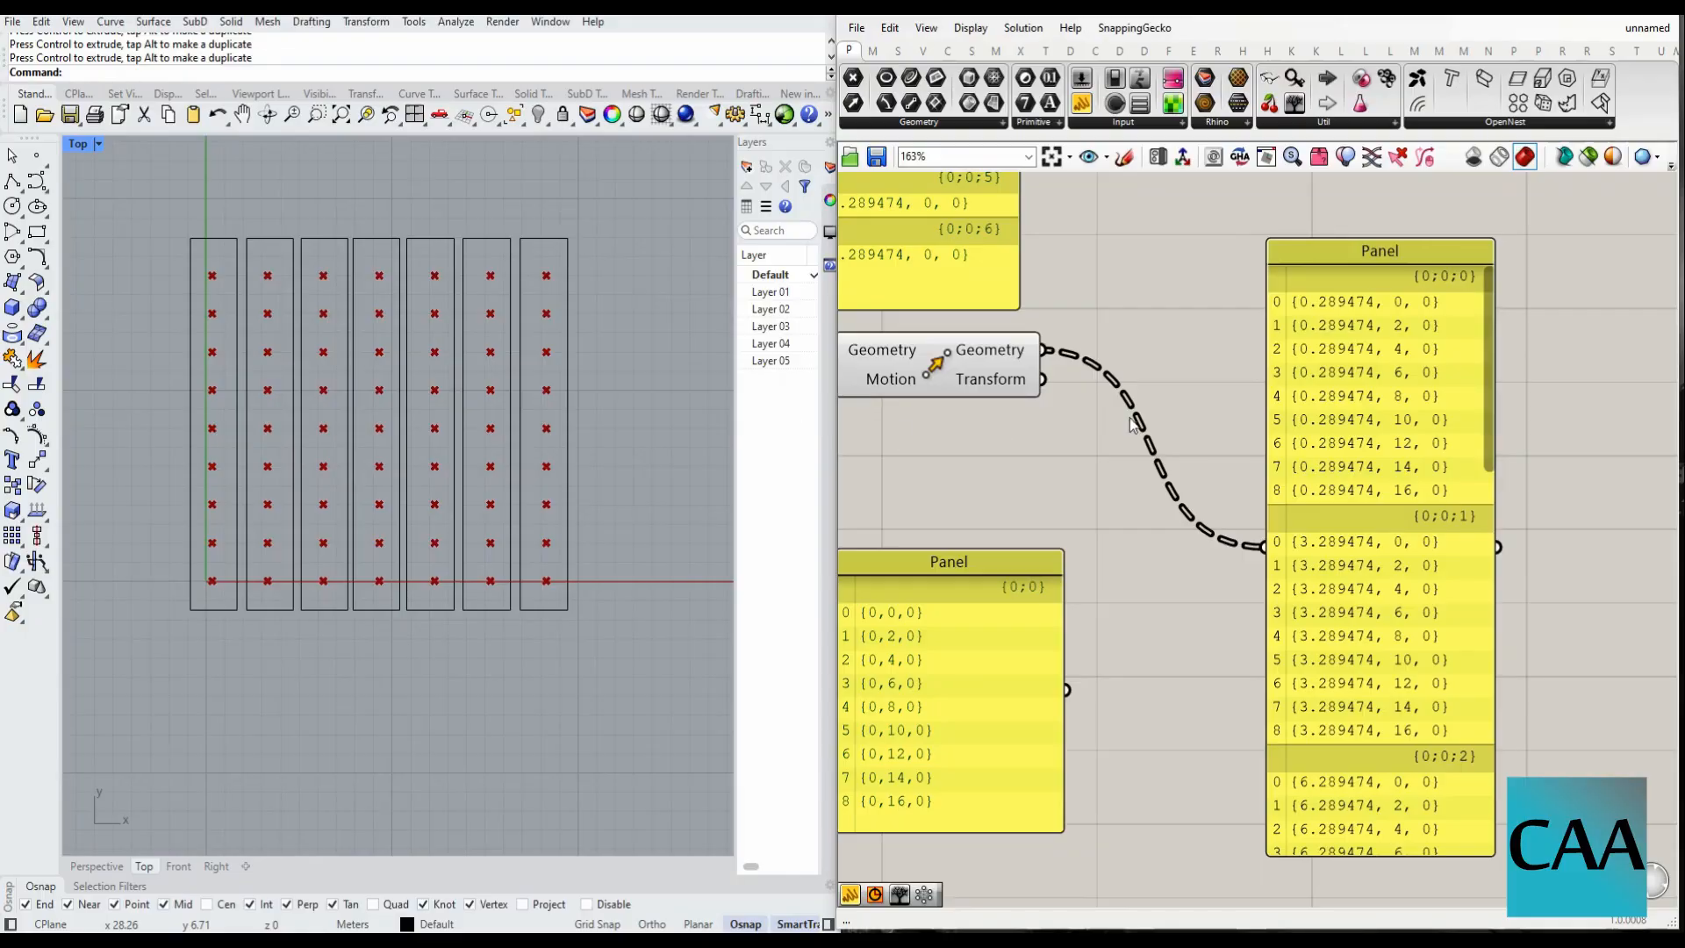
- Move the panel listing the grid points down to free space beside the second Move component
{"action": "scroll", "coordinate": [1159, 391], "scroll_direction": "down", "scroll_amount": 2}
{"action": "left_click_drag", "start_coordinate": [1345, 320], "coordinate": [1383, 454]}
{"action": "scroll", "coordinate": [1137, 401], "scroll_direction": "up", "scroll_amount": 1}
{"action": "right_click_drag", "start_coordinate": [1138, 401], "coordinate": [1187, 405]}
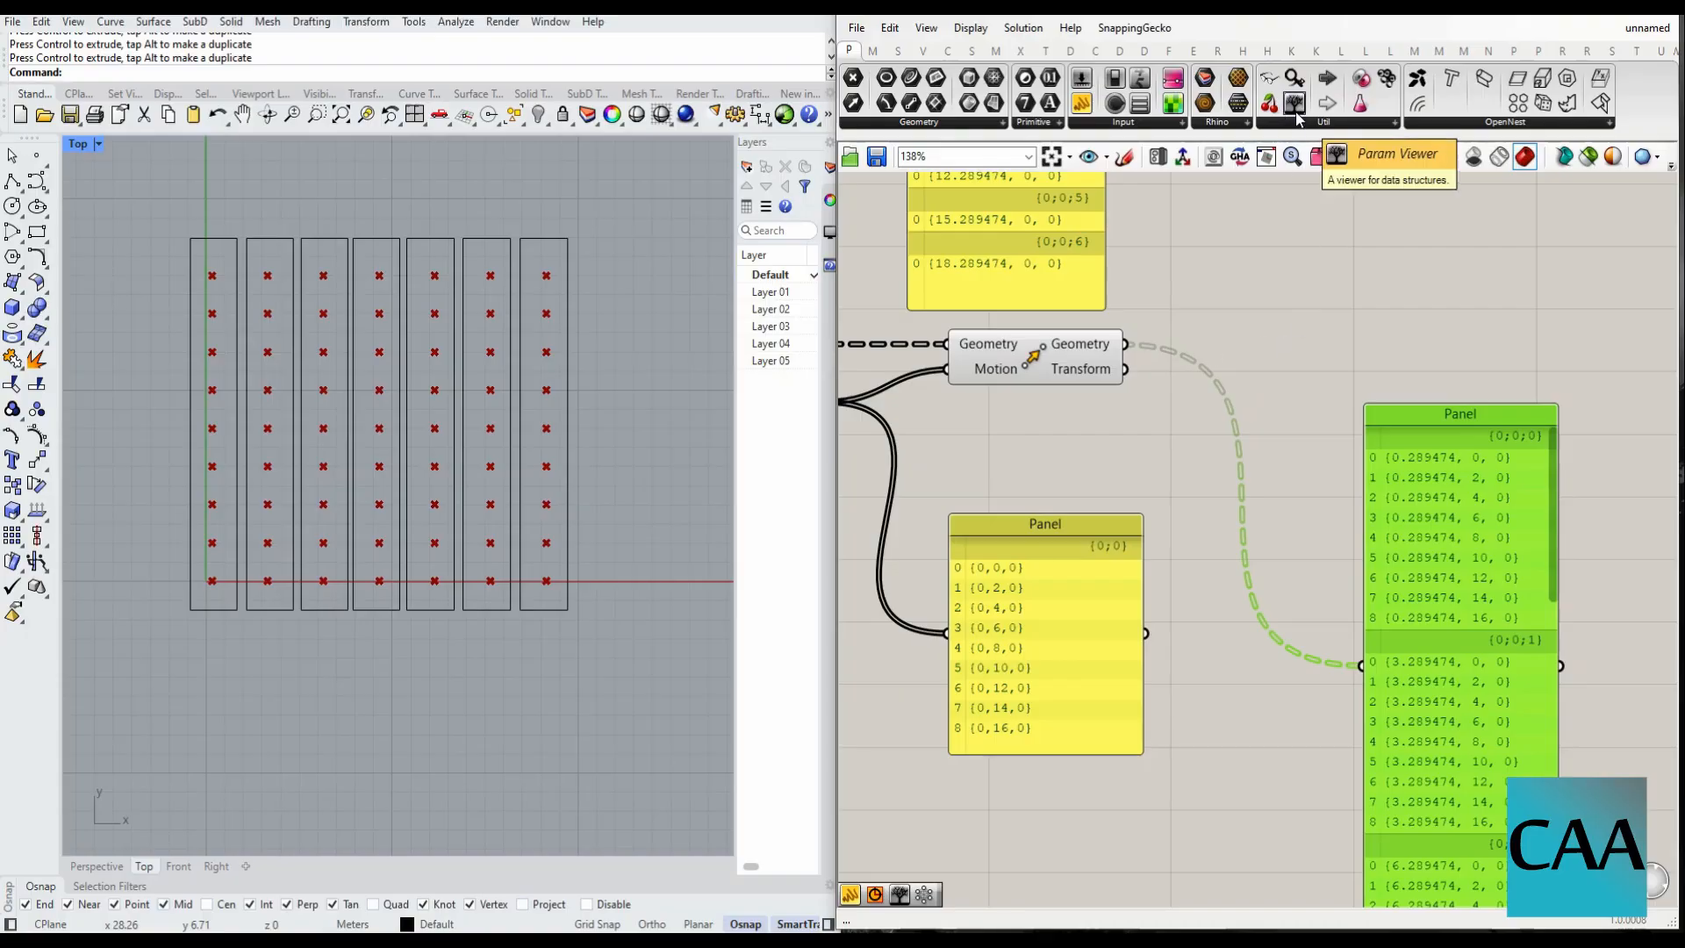
- Add a Param Viewer beside the second Move, connect the Geometry output to it, and place it above the grid point panel
{"action": "left_click_drag", "start_coordinate": [1297, 118], "coordinate": [1324, 369]}
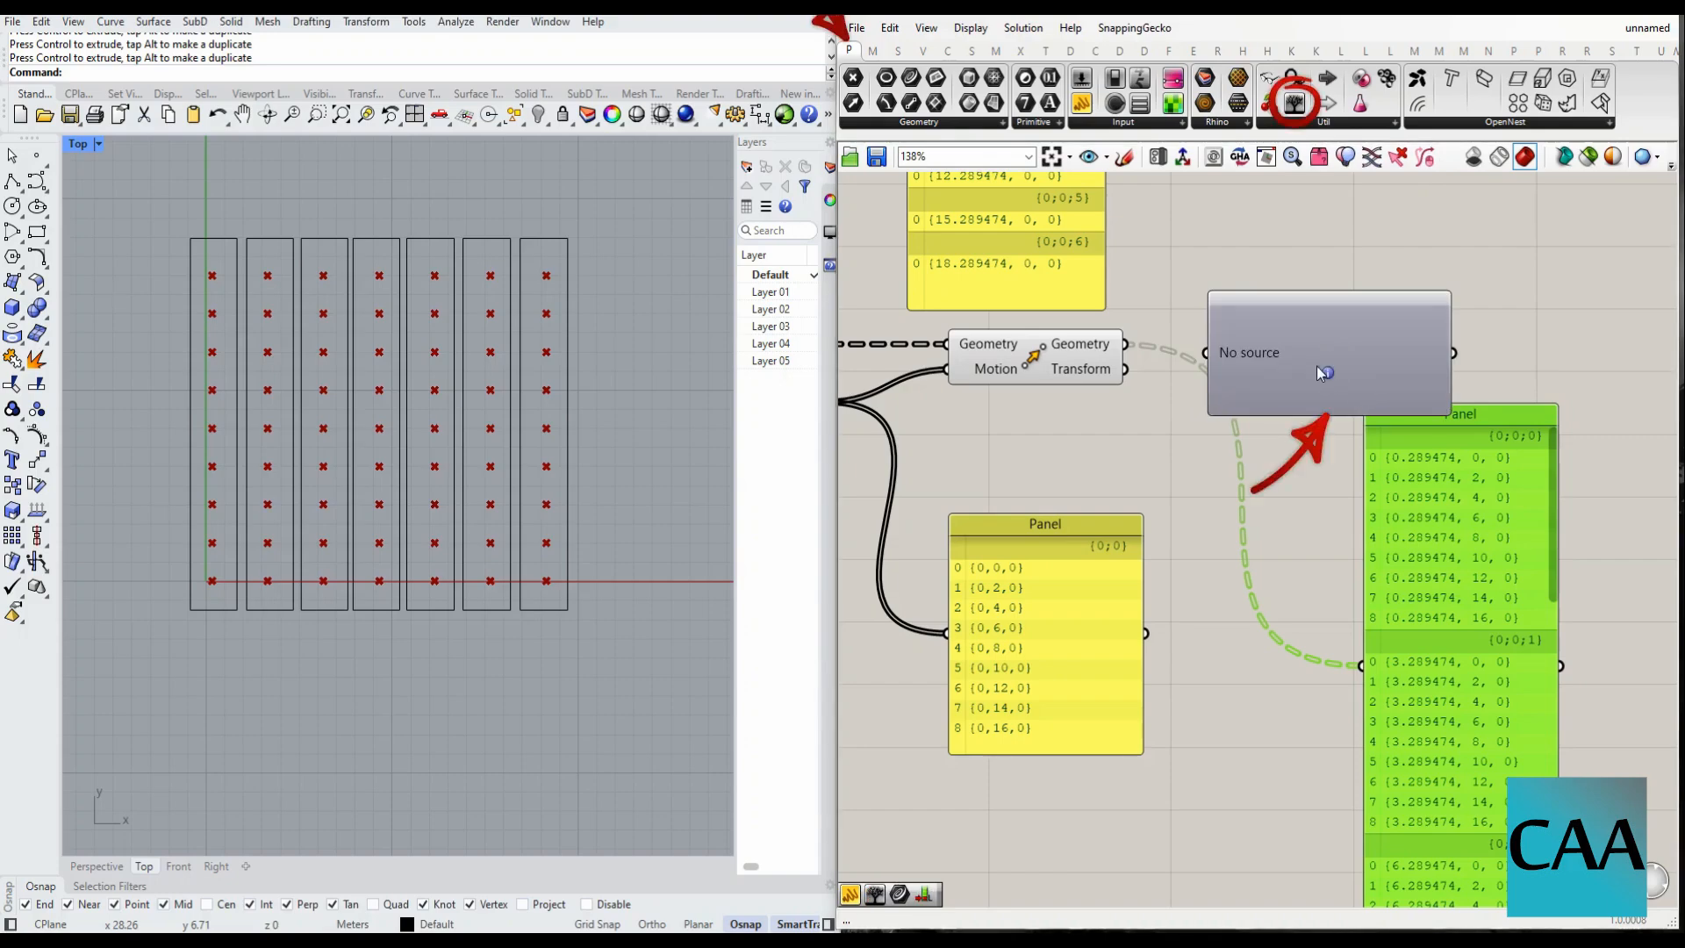
{"action": "left_click_drag", "start_coordinate": [1278, 379], "coordinate": [1303, 367]}
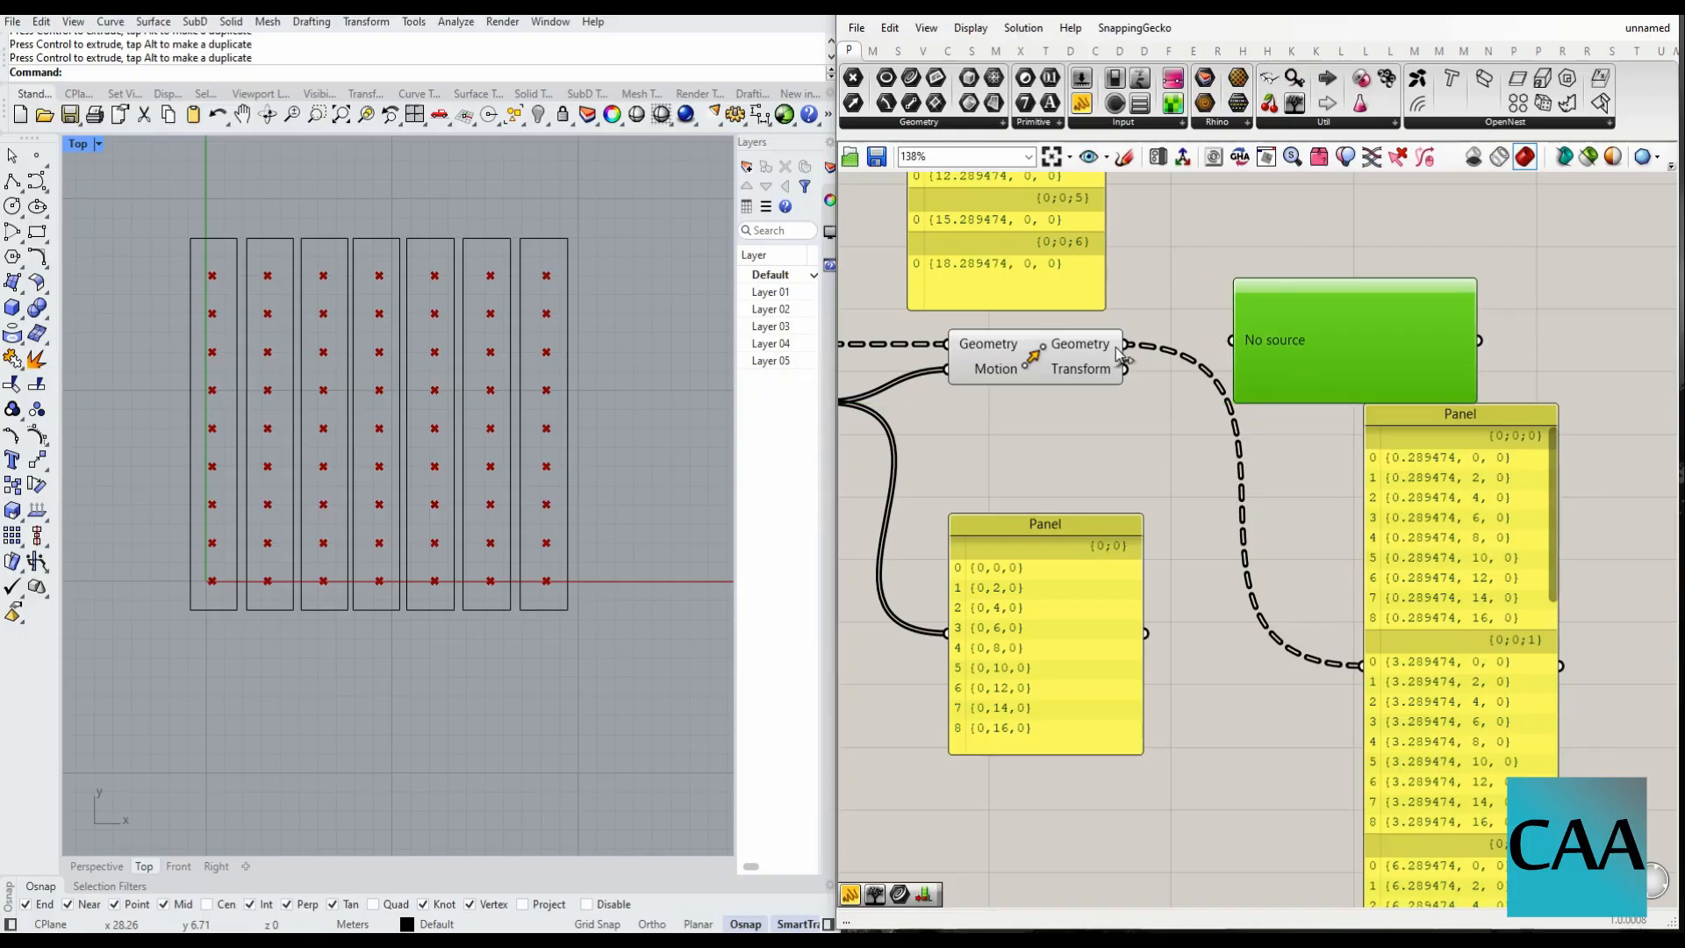
{"action": "left_click_drag", "start_coordinate": [1124, 345], "coordinate": [1233, 340]}
{"action": "left_click_drag", "start_coordinate": [1369, 328], "coordinate": [1329, 251]}
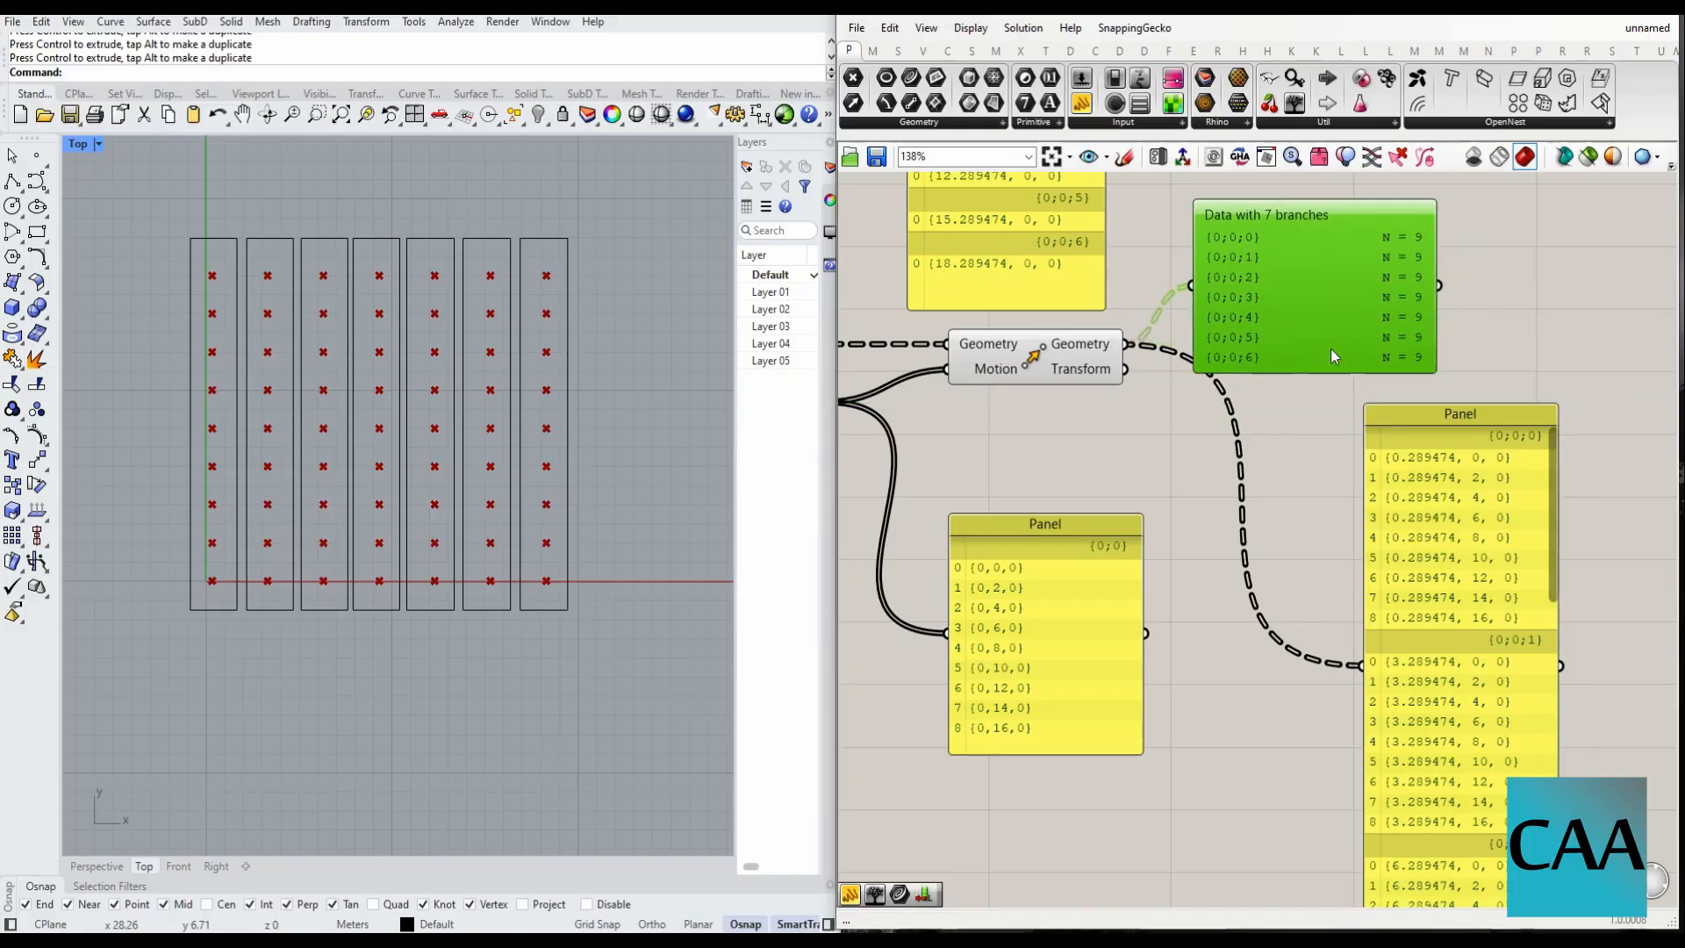
{"action": "left_click_drag", "start_coordinate": [1416, 451], "coordinate": [1396, 577]}
{"action": "left_click", "coordinate": [1341, 276]}
- Compare the branch paths and item counts in the Param Viewer with the grid point panel
{"action": "scroll", "coordinate": [1341, 275], "scroll_direction": "up", "scroll_amount": 3}
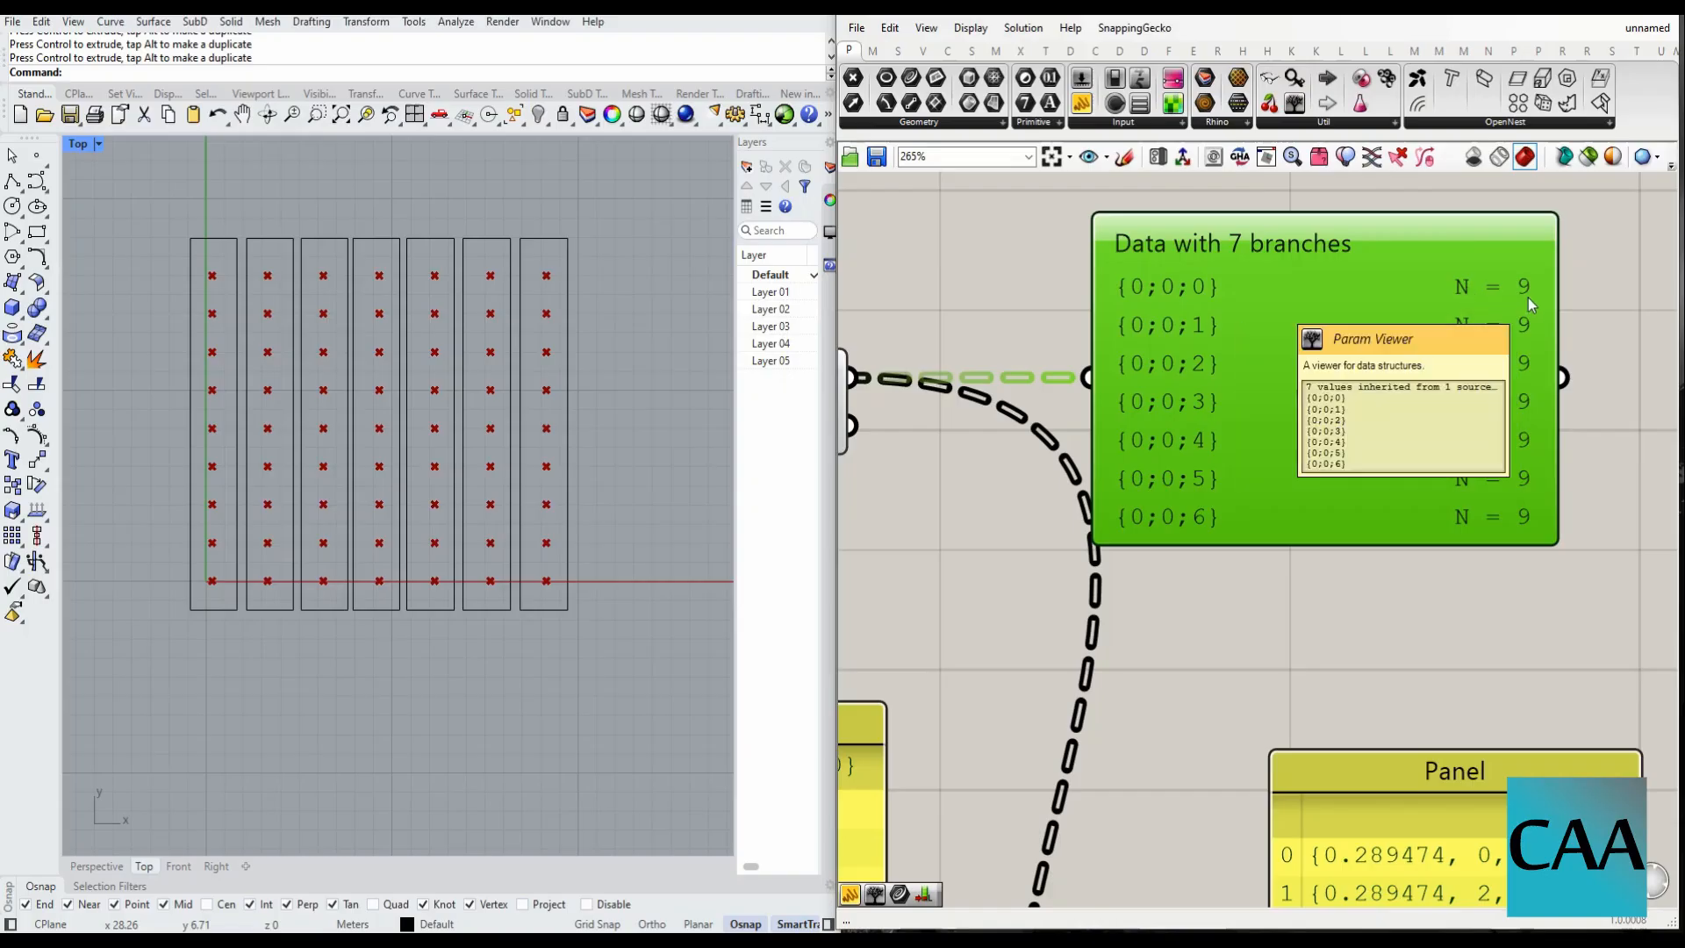
{"action": "scroll", "coordinate": [1315, 333], "scroll_direction": "down", "scroll_amount": 3}
{"action": "scroll", "coordinate": [1312, 460], "scroll_direction": "up", "scroll_amount": 2}
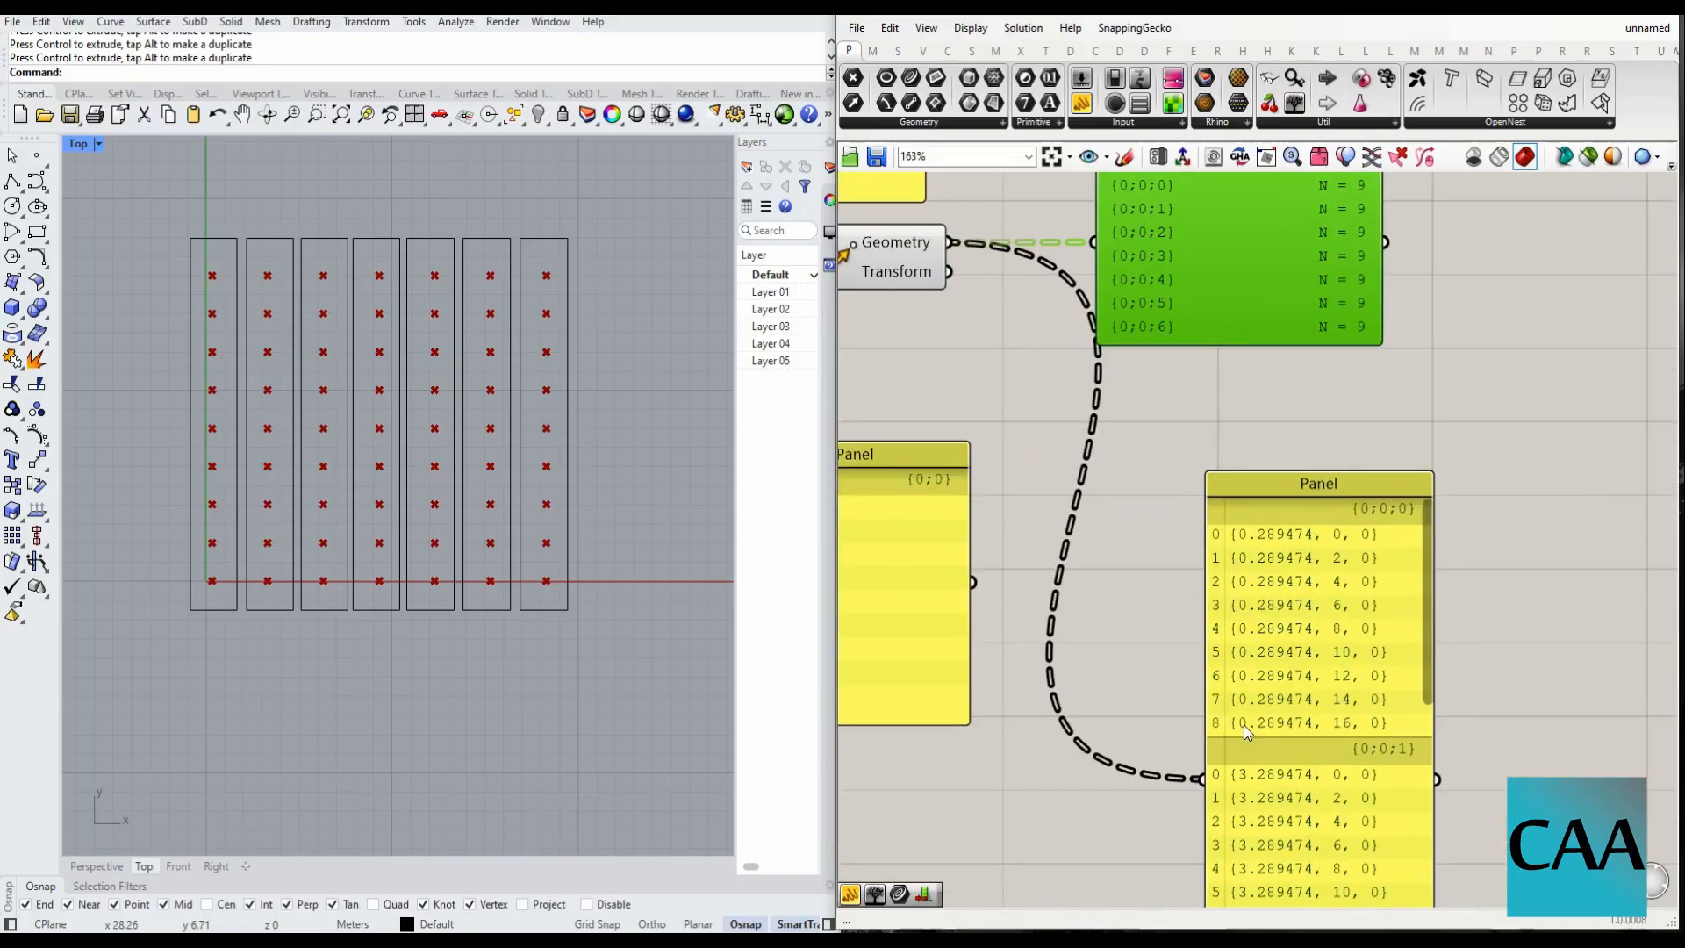
{"action": "scroll", "coordinate": [1234, 359], "scroll_direction": "down", "scroll_amount": 2}
{"action": "scroll", "coordinate": [1230, 308], "scroll_direction": "up", "scroll_amount": 2}
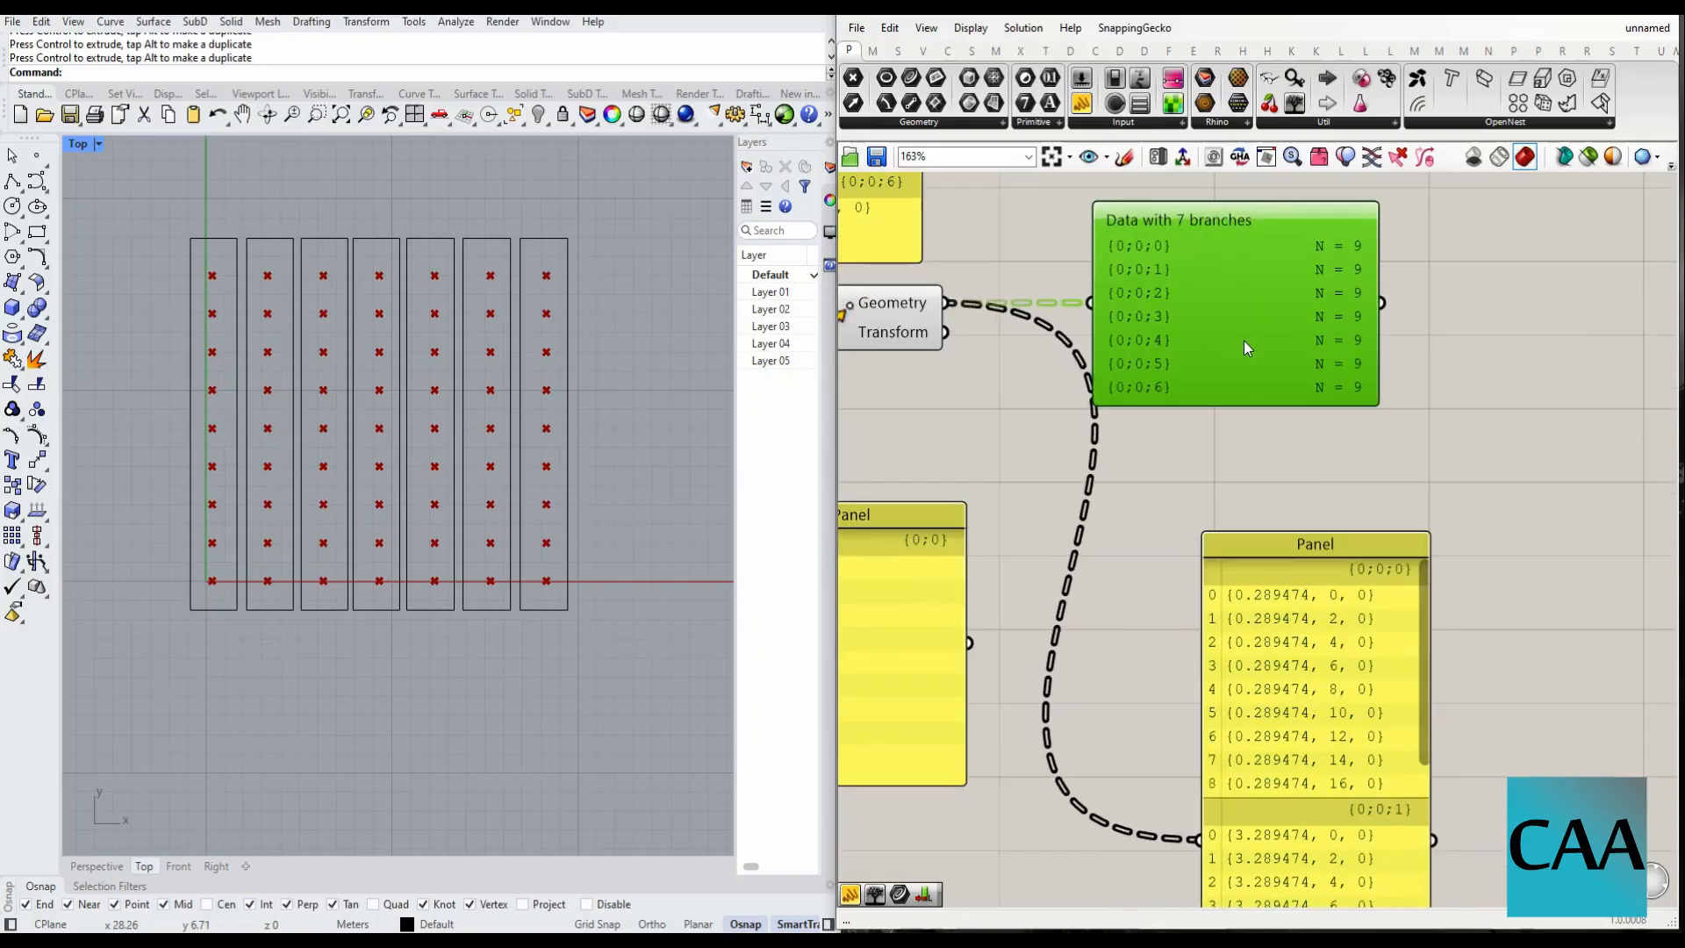
{"action": "scroll", "coordinate": [1275, 314], "scroll_direction": "down", "scroll_amount": 1}
{"action": "scroll", "coordinate": [1206, 267], "scroll_direction": "up", "scroll_amount": 1}
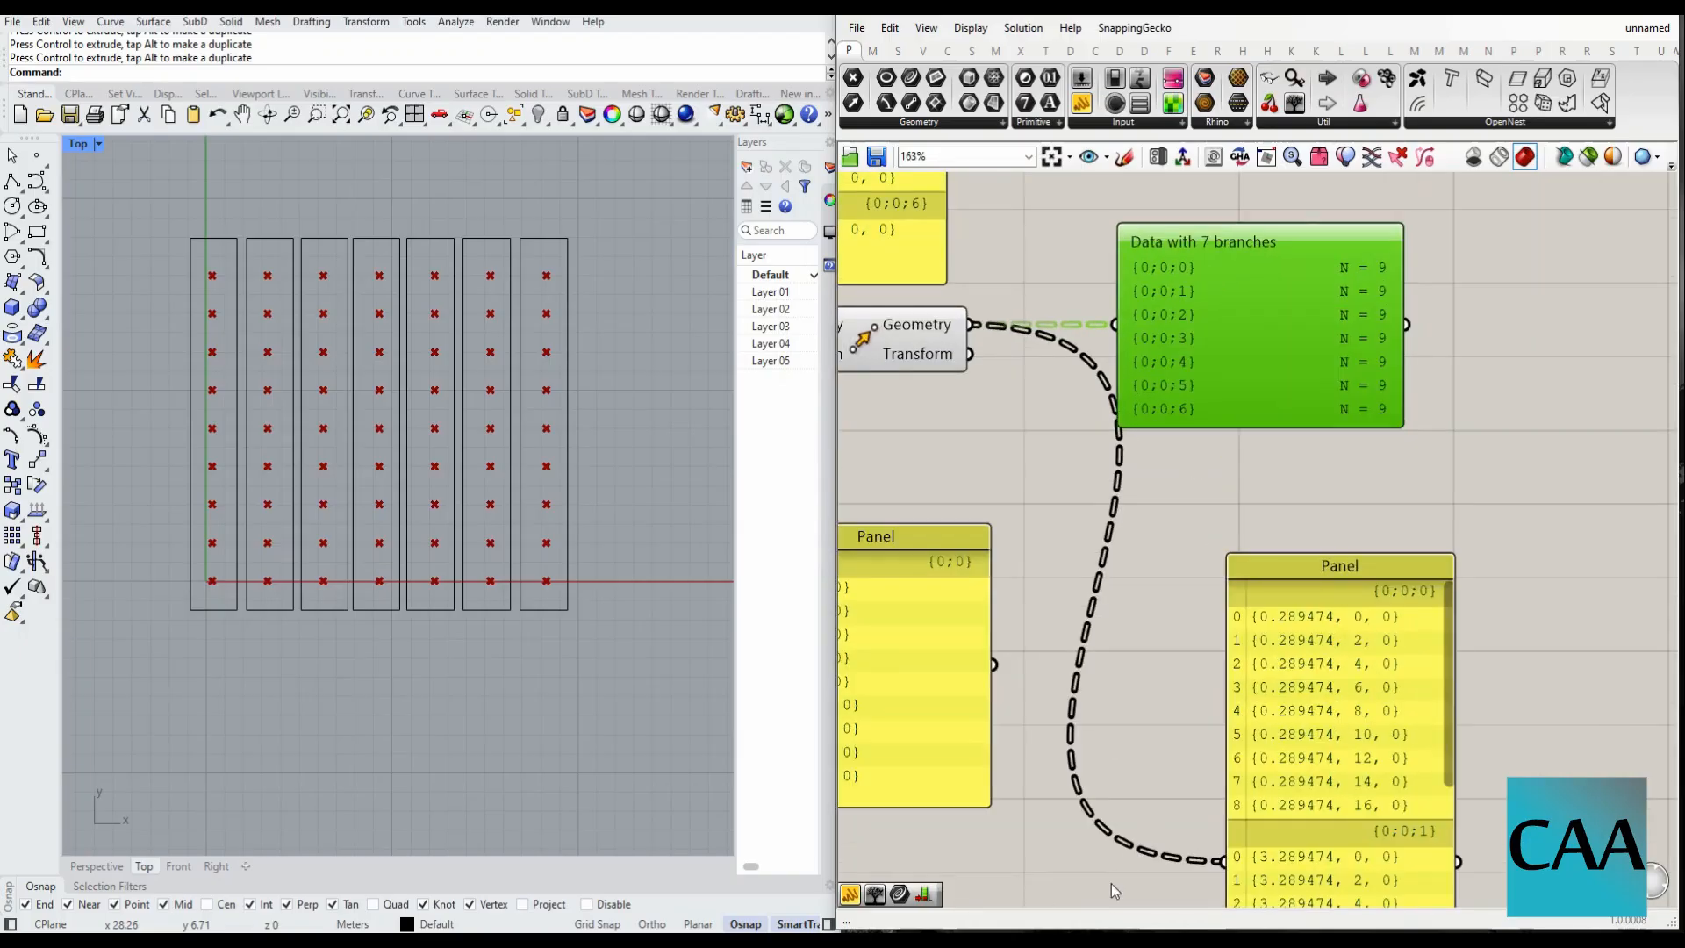
{"action": "scroll", "coordinate": [1056, 428], "scroll_direction": "down", "scroll_amount": 1}
{"action": "scroll", "coordinate": [1257, 206], "scroll_direction": "up", "scroll_amount": 1}
- Sketch a tree on the canvas beside the Param Viewer, with a ground line, a trunk and seven branches
{"action": "left_click", "coordinate": [1124, 156]}
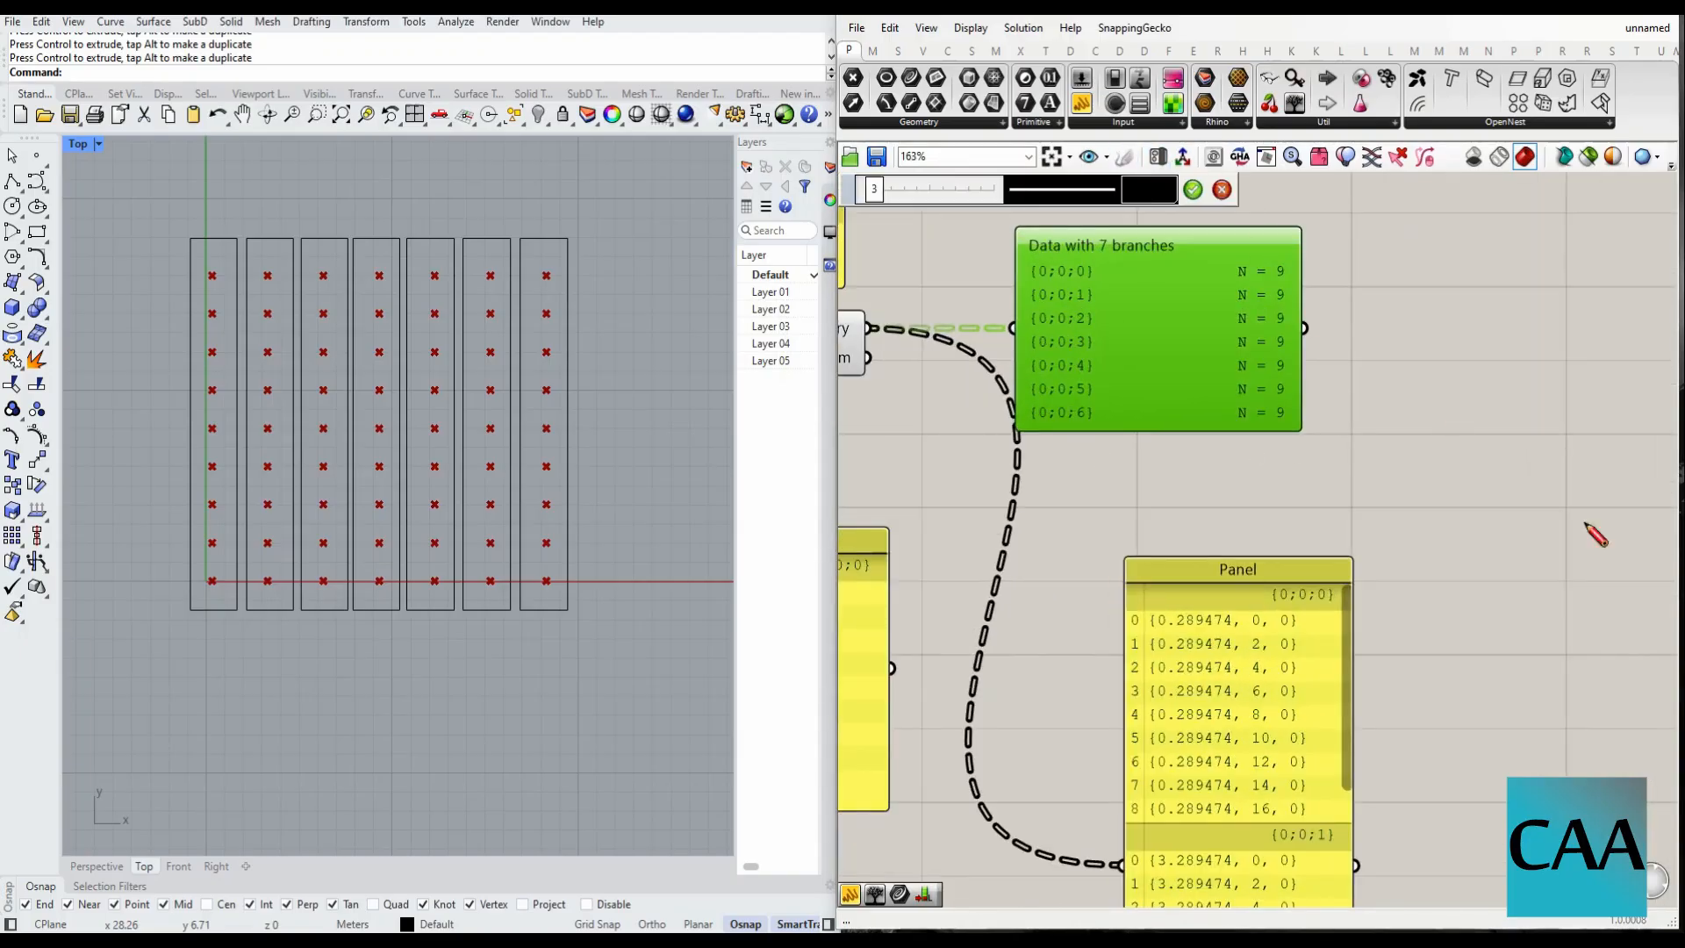
{"action": "left_click_drag", "start_coordinate": [1411, 577], "coordinate": [1585, 567]}
{"action": "left_click_drag", "start_coordinate": [1476, 576], "coordinate": [1464, 407]}
{"action": "mouse_move", "coordinate": [1503, 567]}
{"action": "left_mouse_down"}
{"action": "mouse_move", "coordinate": [1491, 422]}
{"action": "mouse_move", "coordinate": [1508, 367]}
{"action": "mouse_move", "coordinate": [1583, 290]}
{"action": "left_mouse_up"}
{"action": "left_click_drag", "start_coordinate": [1483, 391], "coordinate": [1490, 270]}
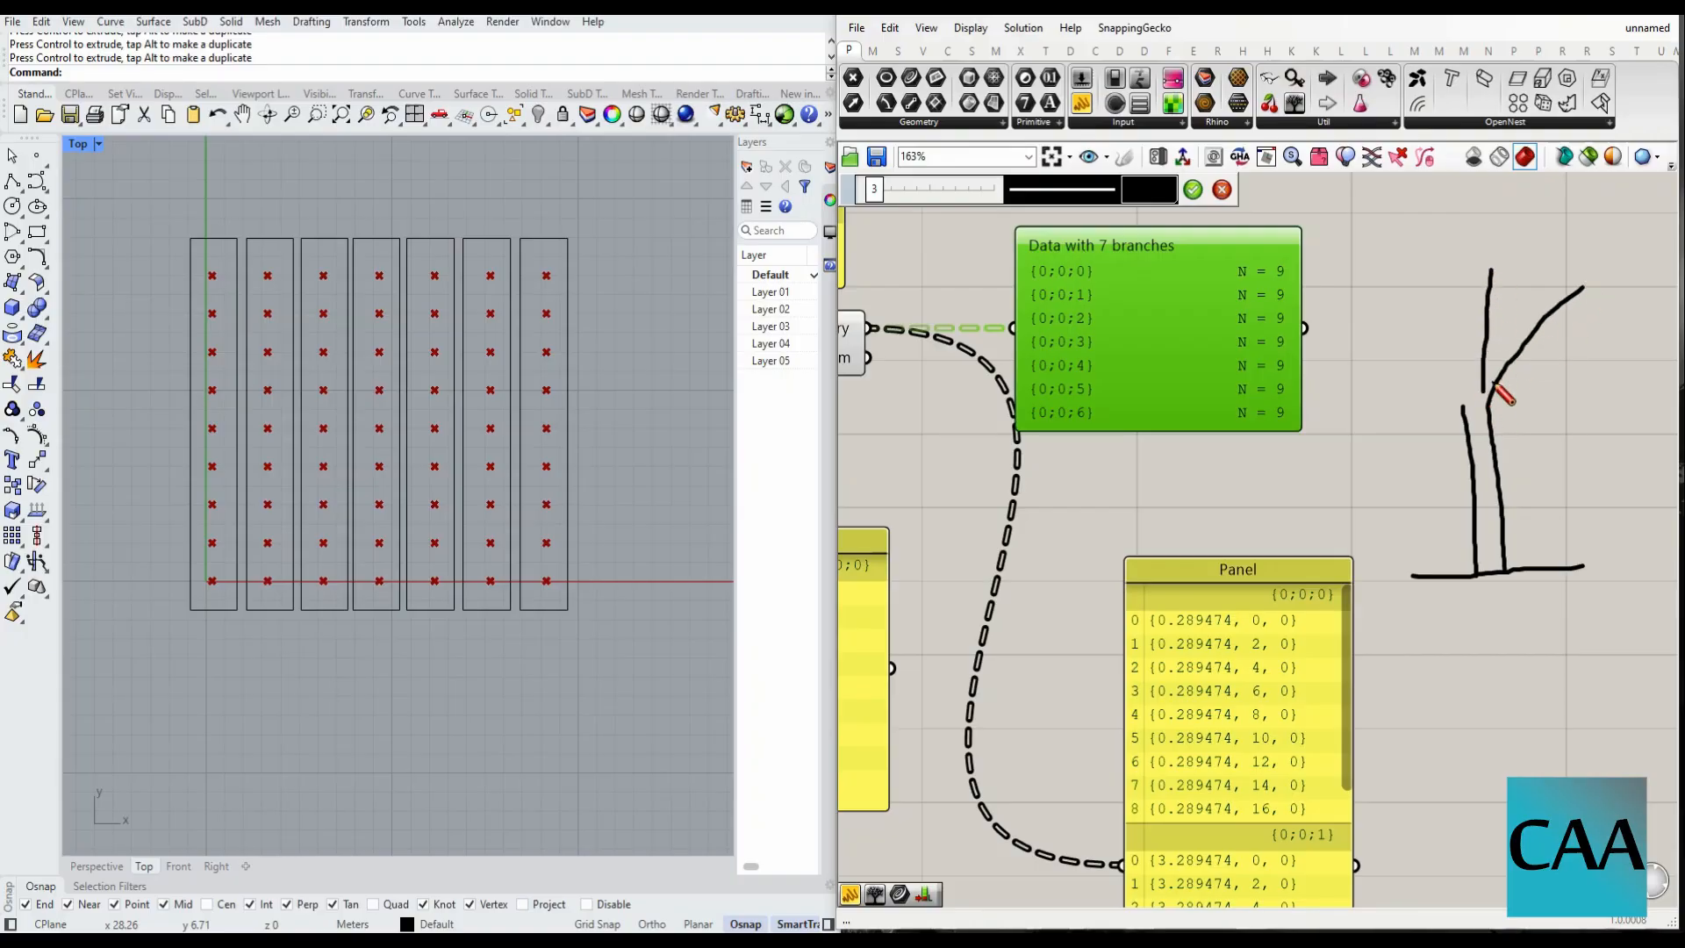
{"action": "left_click_drag", "start_coordinate": [1490, 396], "coordinate": [1519, 278]}
{"action": "mouse_move", "coordinate": [1483, 390]}
{"action": "left_mouse_down"}
{"action": "mouse_move", "coordinate": [1440, 272]}
{"action": "mouse_move", "coordinate": [1415, 346]}
{"action": "mouse_move", "coordinate": [1382, 315]}
{"action": "mouse_move", "coordinate": [1357, 372]}
{"action": "left_mouse_up"}
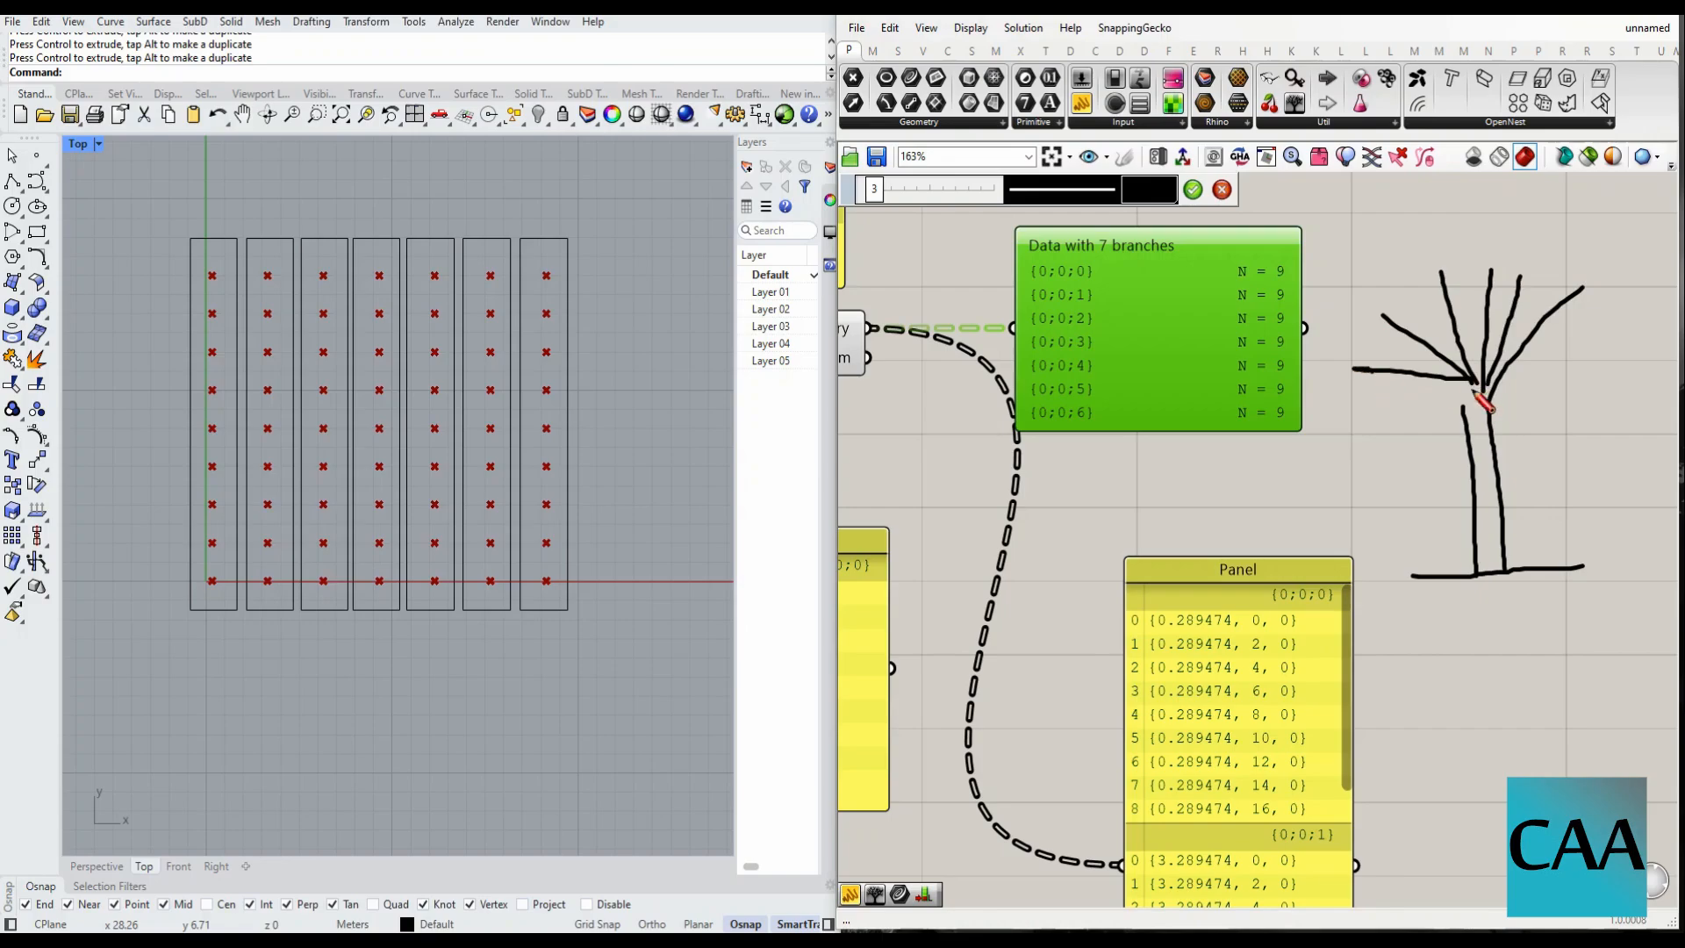
{"action": "left_click_drag", "start_coordinate": [1468, 395], "coordinate": [1380, 430]}
{"action": "scroll", "coordinate": [1449, 377], "scroll_direction": "down", "scroll_amount": 3}
{"action": "scroll", "coordinate": [1431, 413], "scroll_direction": "up", "scroll_amount": 5}
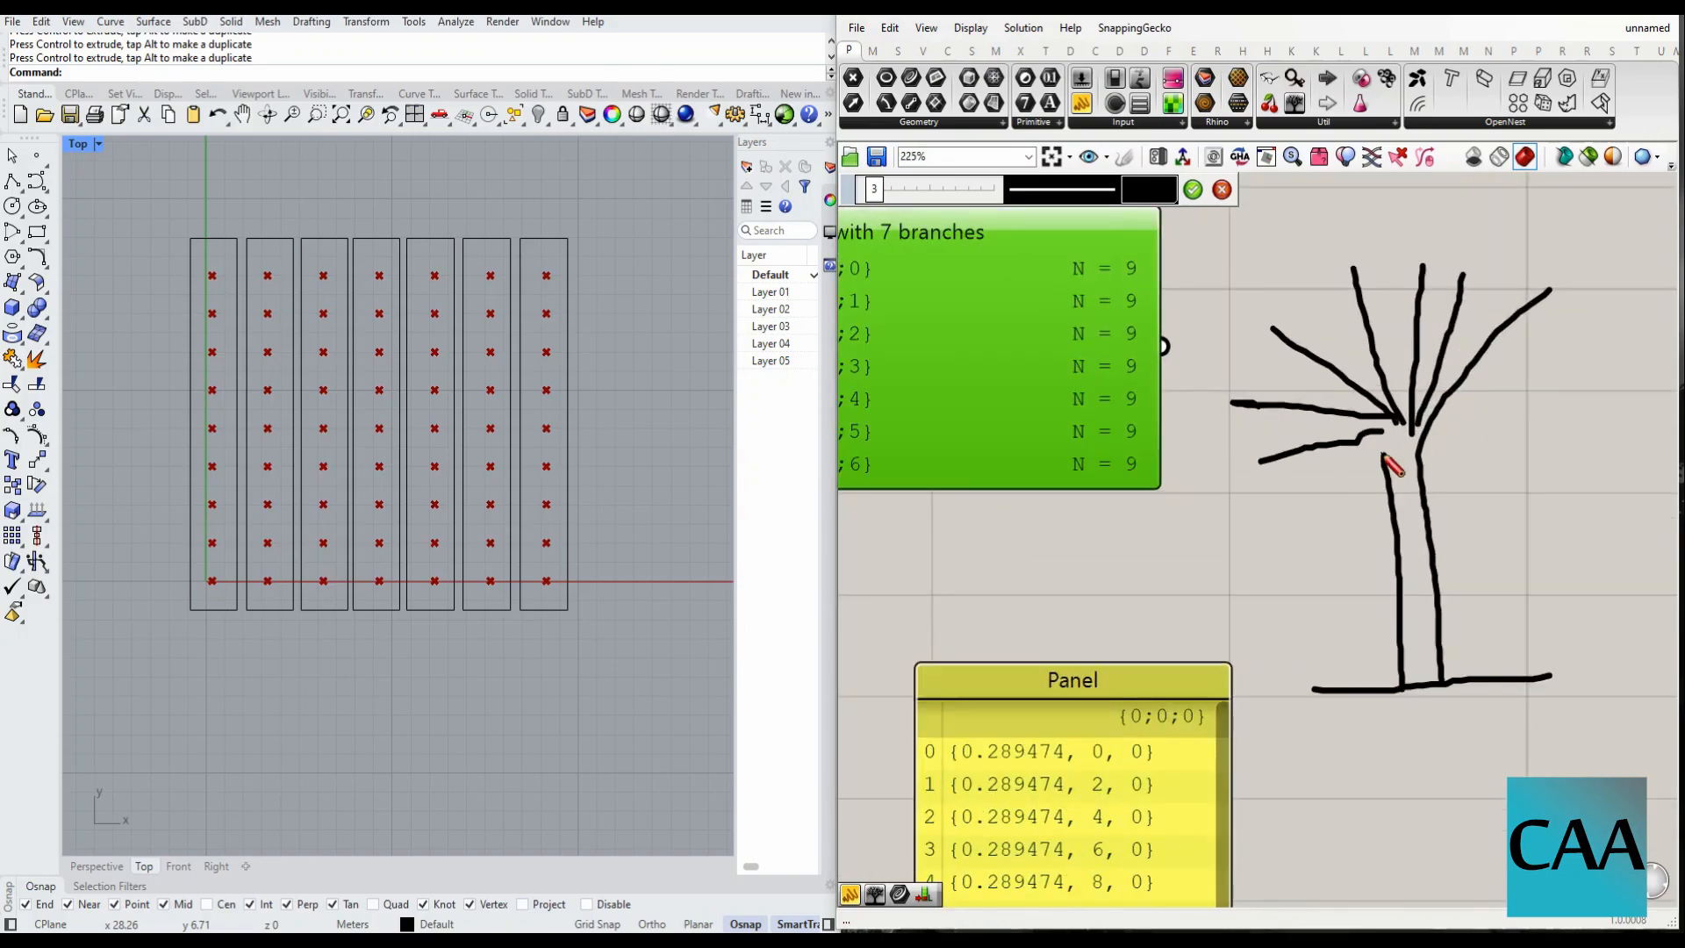
- Add small leaf strokes at the branch tips of the sketched tree to illustrate the items in each branch
{"action": "mouse_move", "coordinate": [1550, 286]}
{"action": "left_mouse_down"}
{"action": "mouse_move", "coordinate": [1542, 262]}
{"action": "mouse_move", "coordinate": [1580, 282]}
{"action": "mouse_move", "coordinate": [1564, 303]}
{"action": "mouse_move", "coordinate": [1576, 289]}
{"action": "left_mouse_up"}
{"action": "mouse_move", "coordinate": [1464, 272]}
{"action": "left_mouse_down"}
{"action": "mouse_move", "coordinate": [1481, 250]}
{"action": "mouse_move", "coordinate": [1457, 244]}
{"action": "left_mouse_up"}
{"action": "mouse_move", "coordinate": [1464, 268]}
{"action": "left_mouse_down"}
{"action": "mouse_move", "coordinate": [1482, 244]}
{"action": "mouse_move", "coordinate": [1441, 261]}
{"action": "left_mouse_up"}
{"action": "left_click_drag", "start_coordinate": [1462, 268], "coordinate": [1461, 255]}
{"action": "left_click_drag", "start_coordinate": [1247, 308], "coordinate": [1242, 314]}
{"action": "left_click_drag", "start_coordinate": [1234, 339], "coordinate": [1227, 352]}
{"action": "left_click_drag", "start_coordinate": [1199, 407], "coordinate": [1205, 441]}
{"action": "left_click_drag", "start_coordinate": [1222, 482], "coordinate": [1239, 496]}
{"action": "scroll", "coordinate": [1371, 439], "scroll_direction": "down", "scroll_amount": 2}
{"action": "scroll", "coordinate": [1229, 403], "scroll_direction": "down", "scroll_amount": 2}
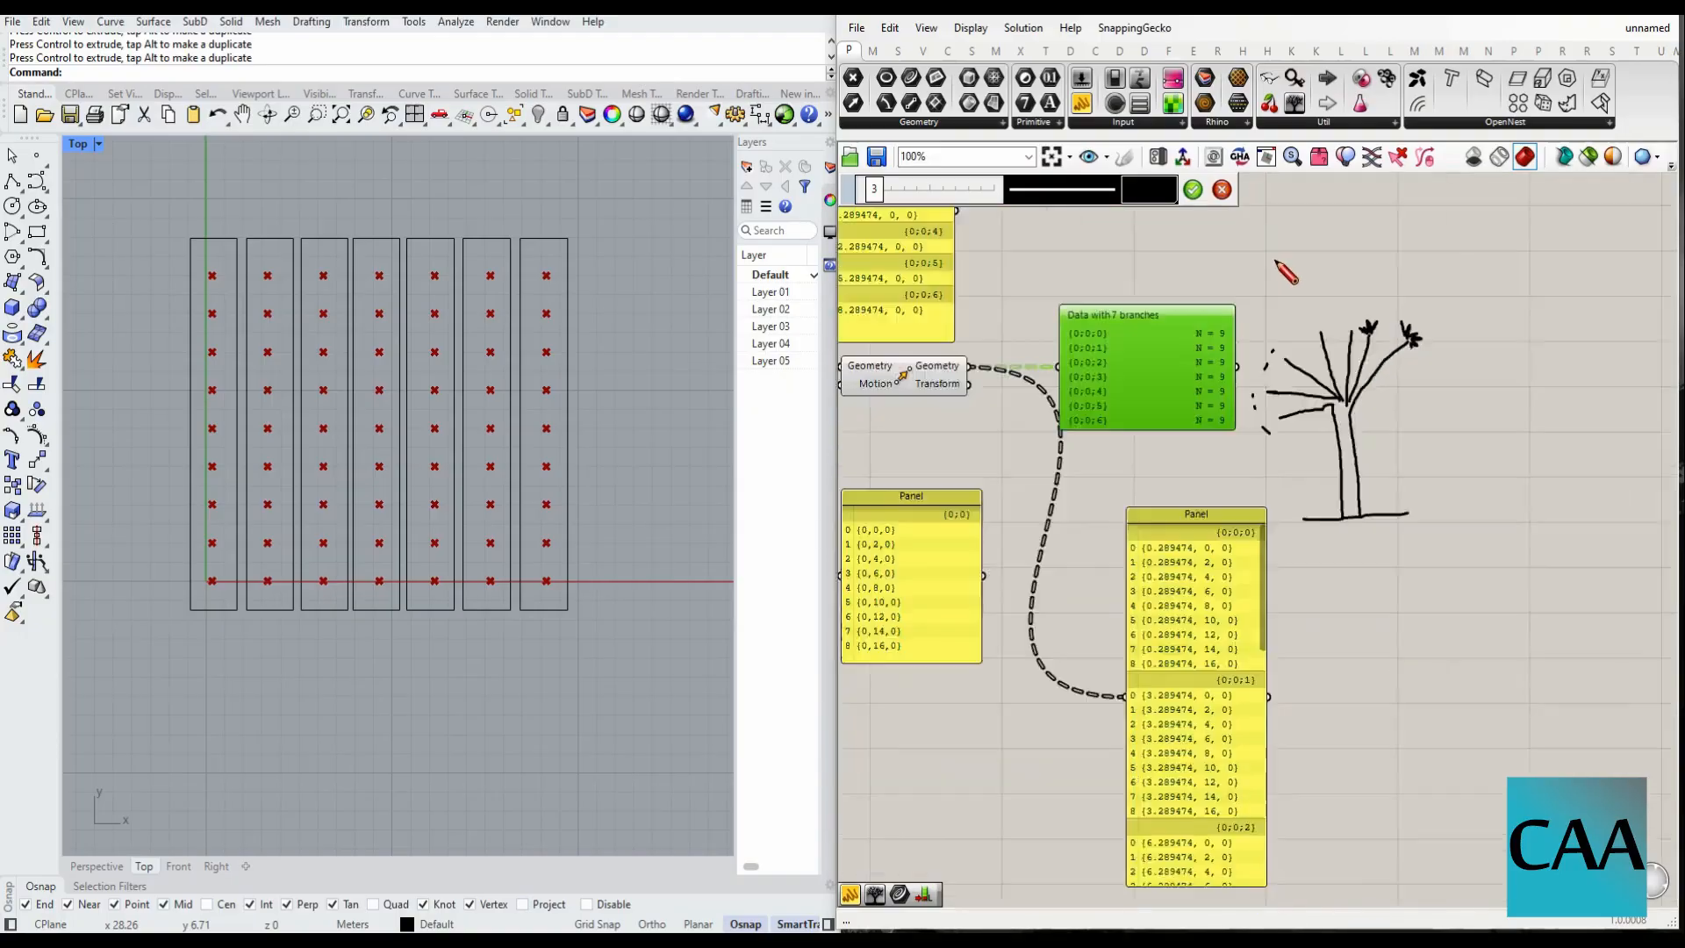
- Compare the sketched tree with the Param Viewer's branches and discard the sketch
{"action": "scroll", "coordinate": [1271, 376], "scroll_direction": "up", "scroll_amount": 4}
{"action": "scroll", "coordinate": [1089, 290], "scroll_direction": "down", "scroll_amount": 2}
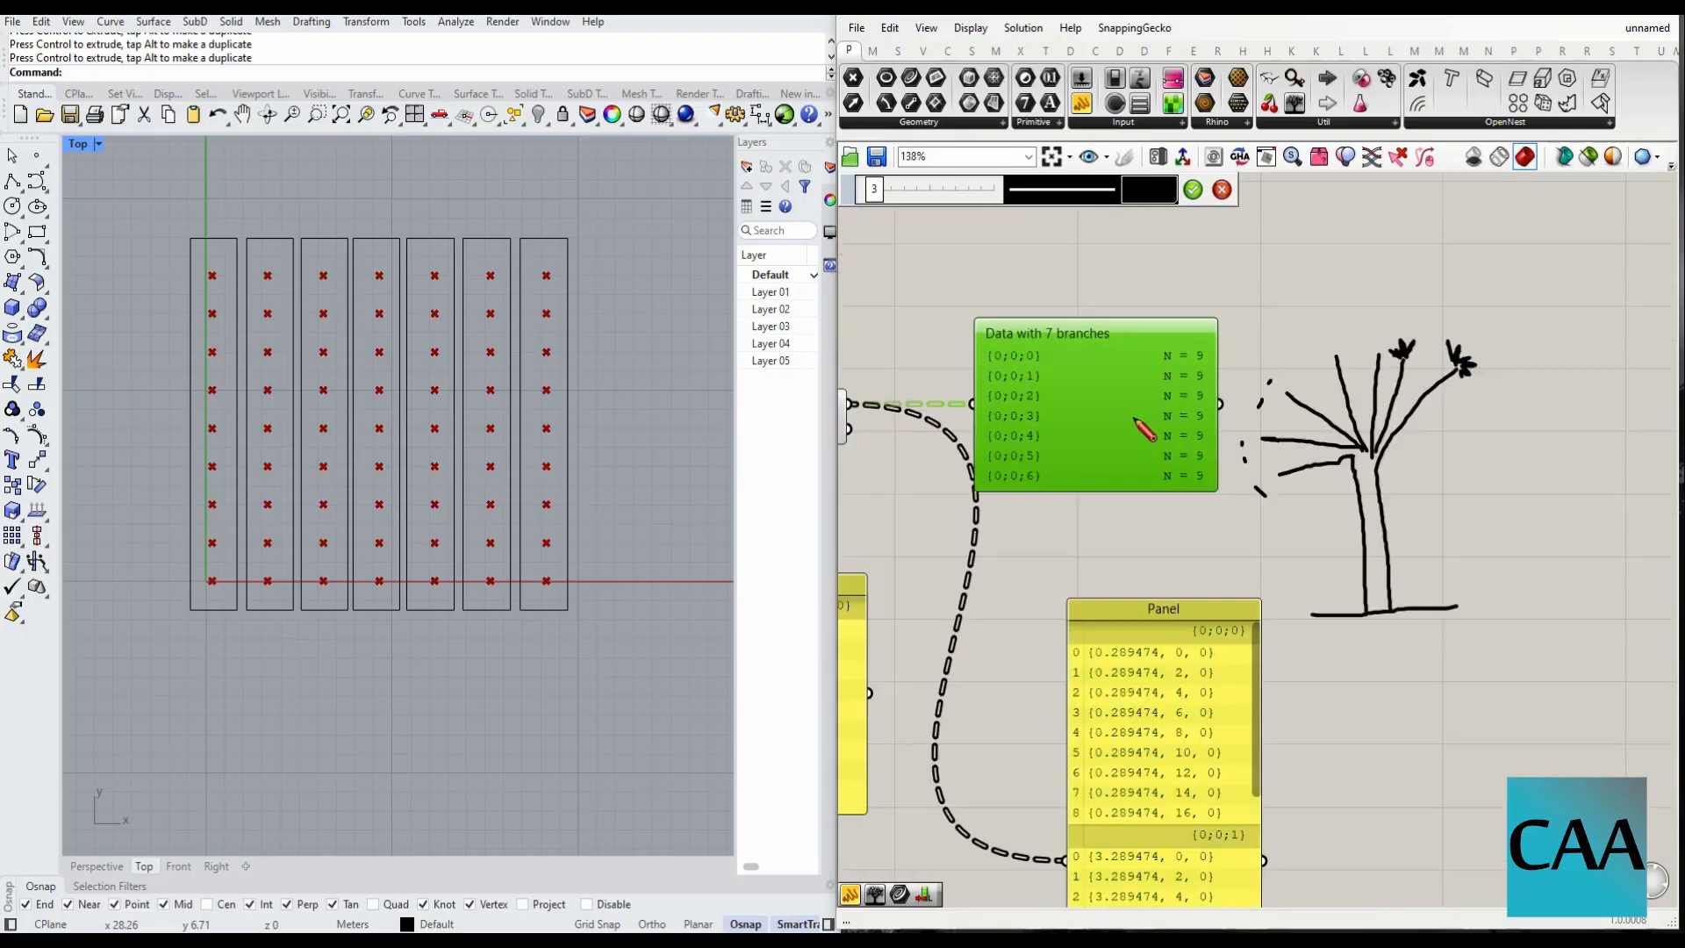
{"action": "scroll", "coordinate": [1123, 367], "scroll_direction": "up", "scroll_amount": 1}
{"action": "left_click", "coordinate": [1222, 190]}
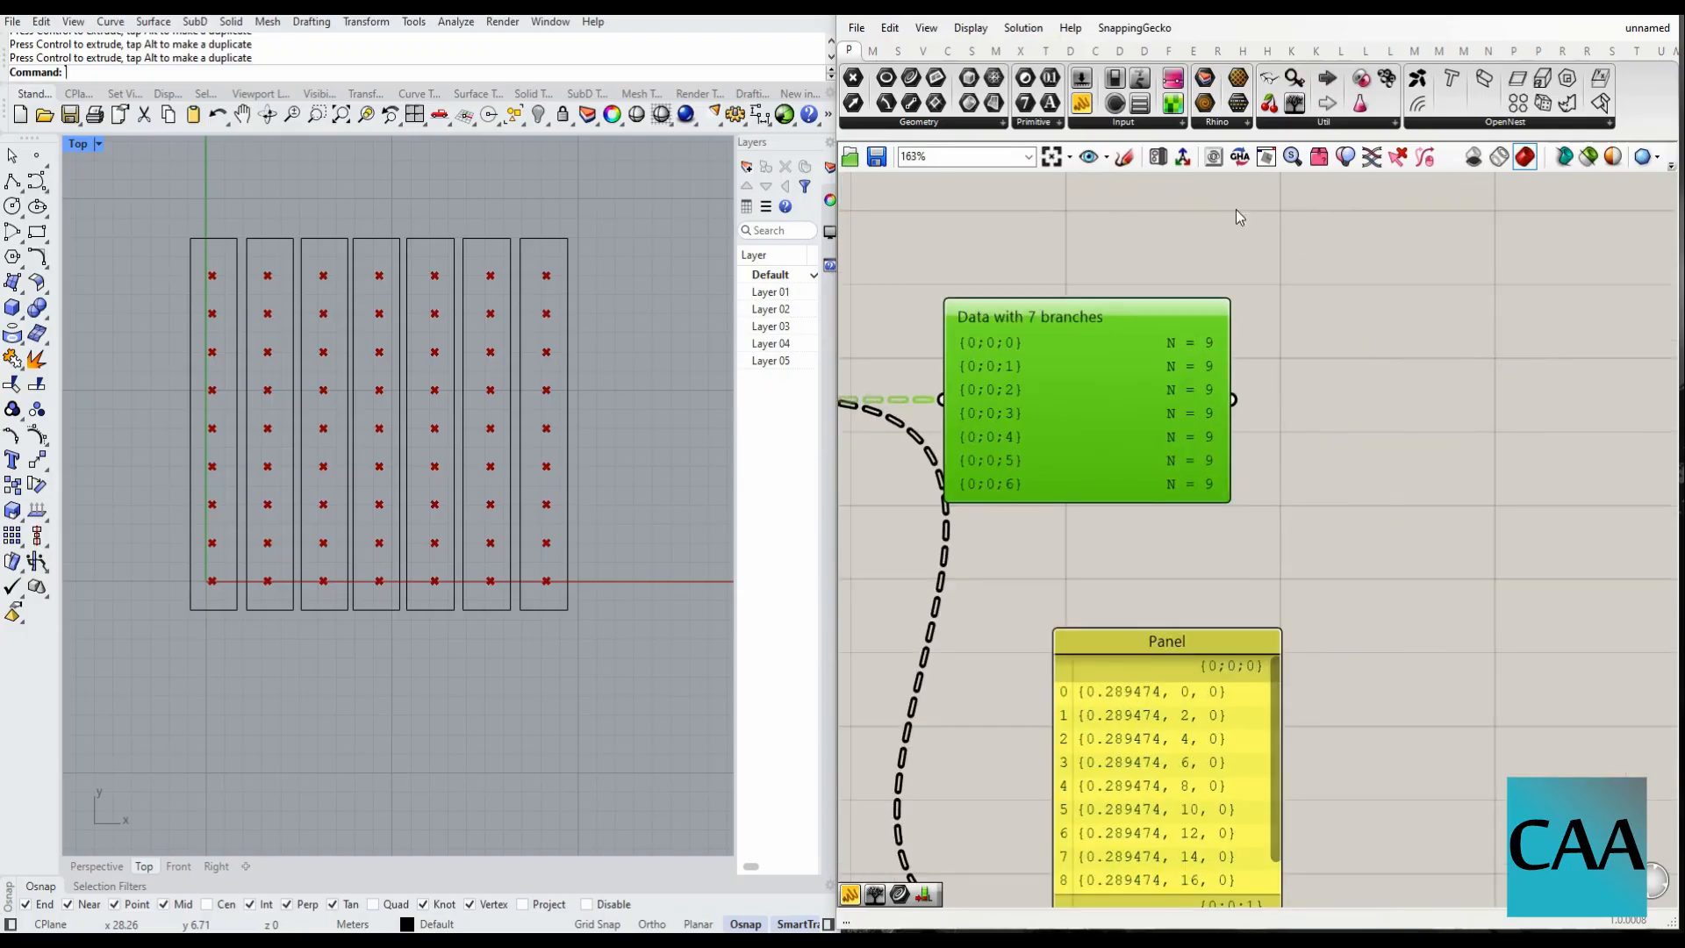
- Shift the Param Viewer slightly up and away from the second Move and examine its branch paths
{"action": "scroll", "coordinate": [1207, 372], "scroll_direction": "down", "scroll_amount": 3}
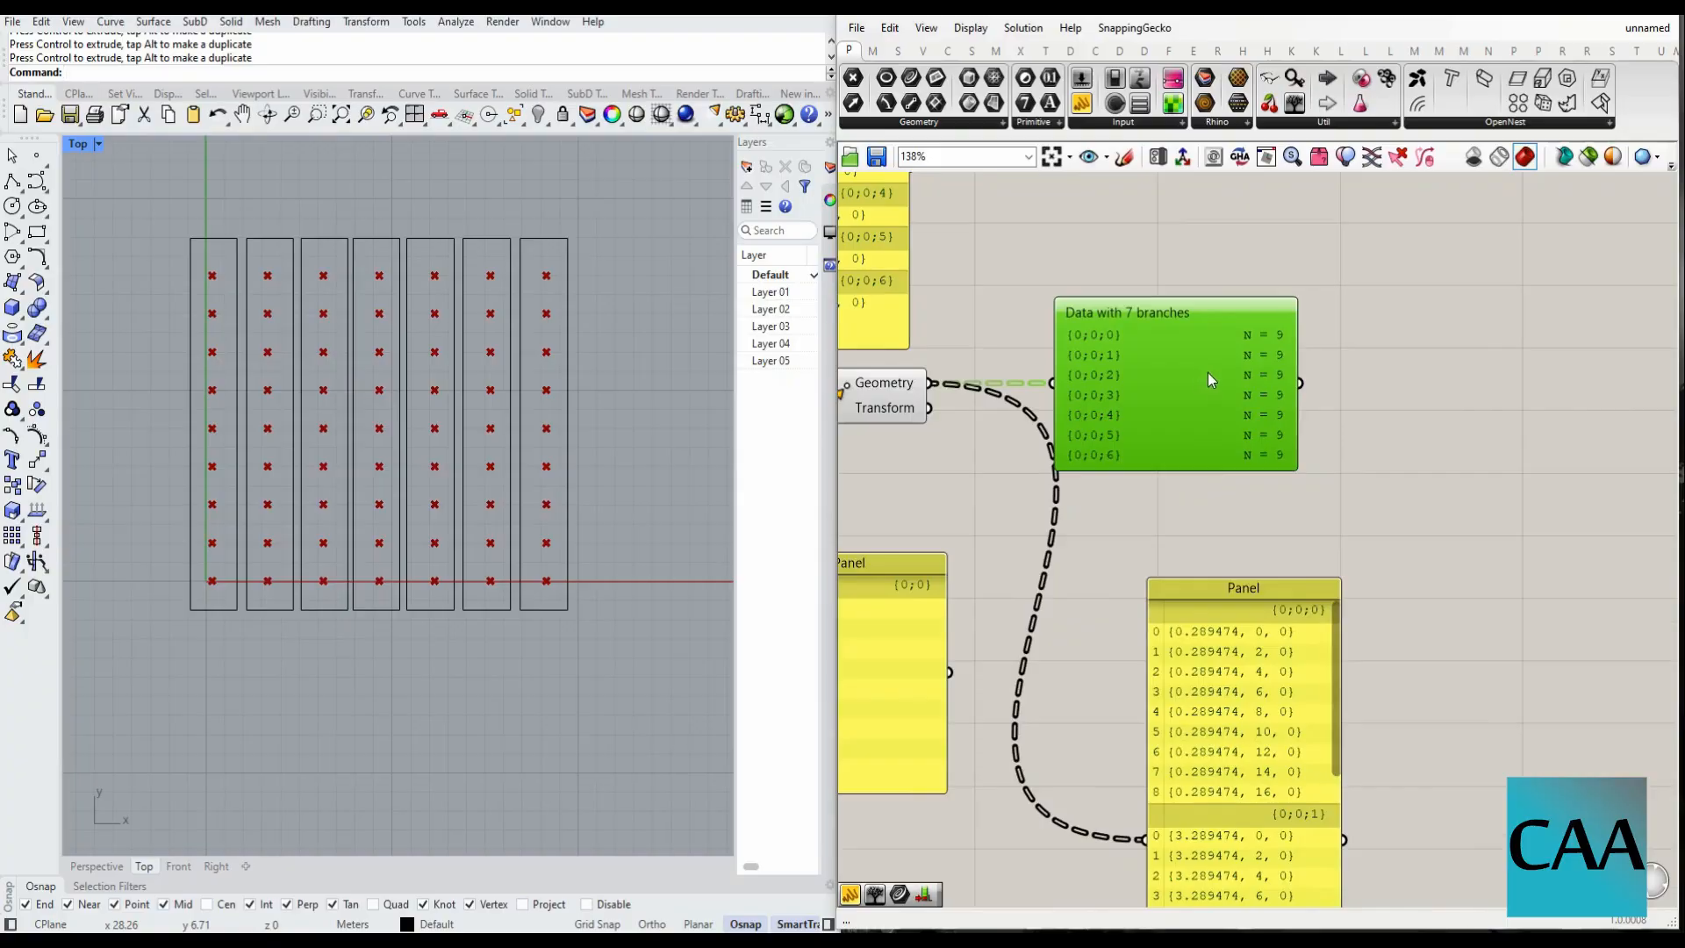
{"action": "scroll", "coordinate": [1111, 361], "scroll_direction": "up", "scroll_amount": 3}
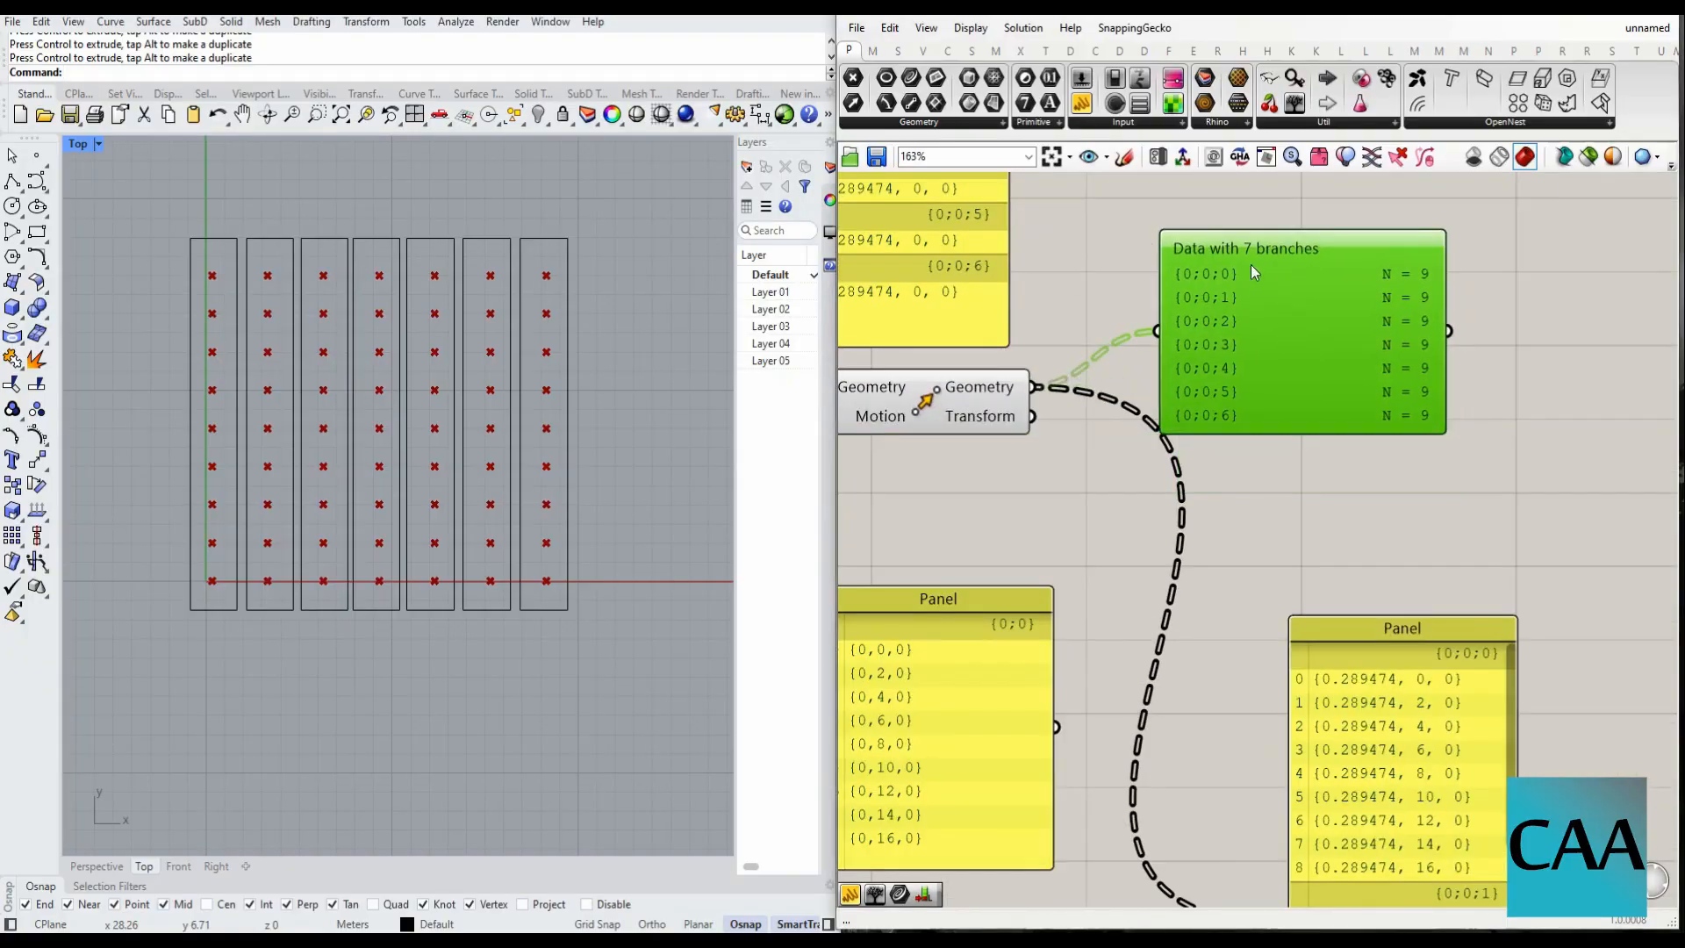
{"action": "scroll", "coordinate": [1209, 276], "scroll_direction": "up", "scroll_amount": 2}
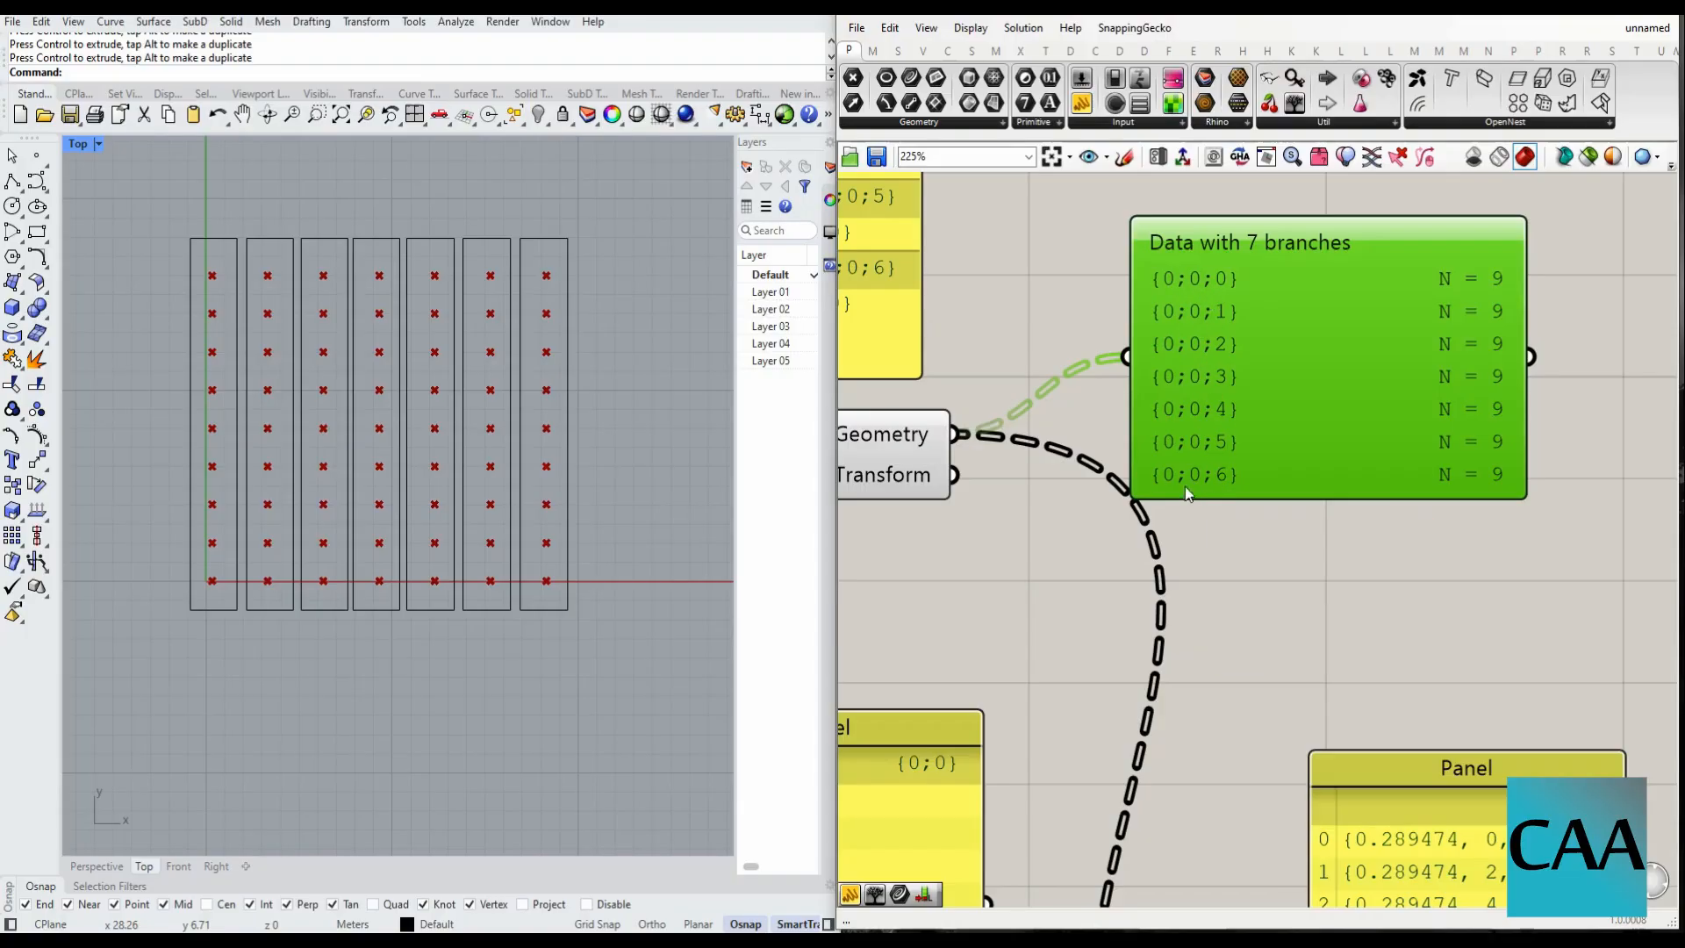
{"action": "scroll", "coordinate": [1203, 363], "scroll_direction": "down", "scroll_amount": 2}
{"action": "scroll", "coordinate": [1175, 360], "scroll_direction": "up", "scroll_amount": 1}
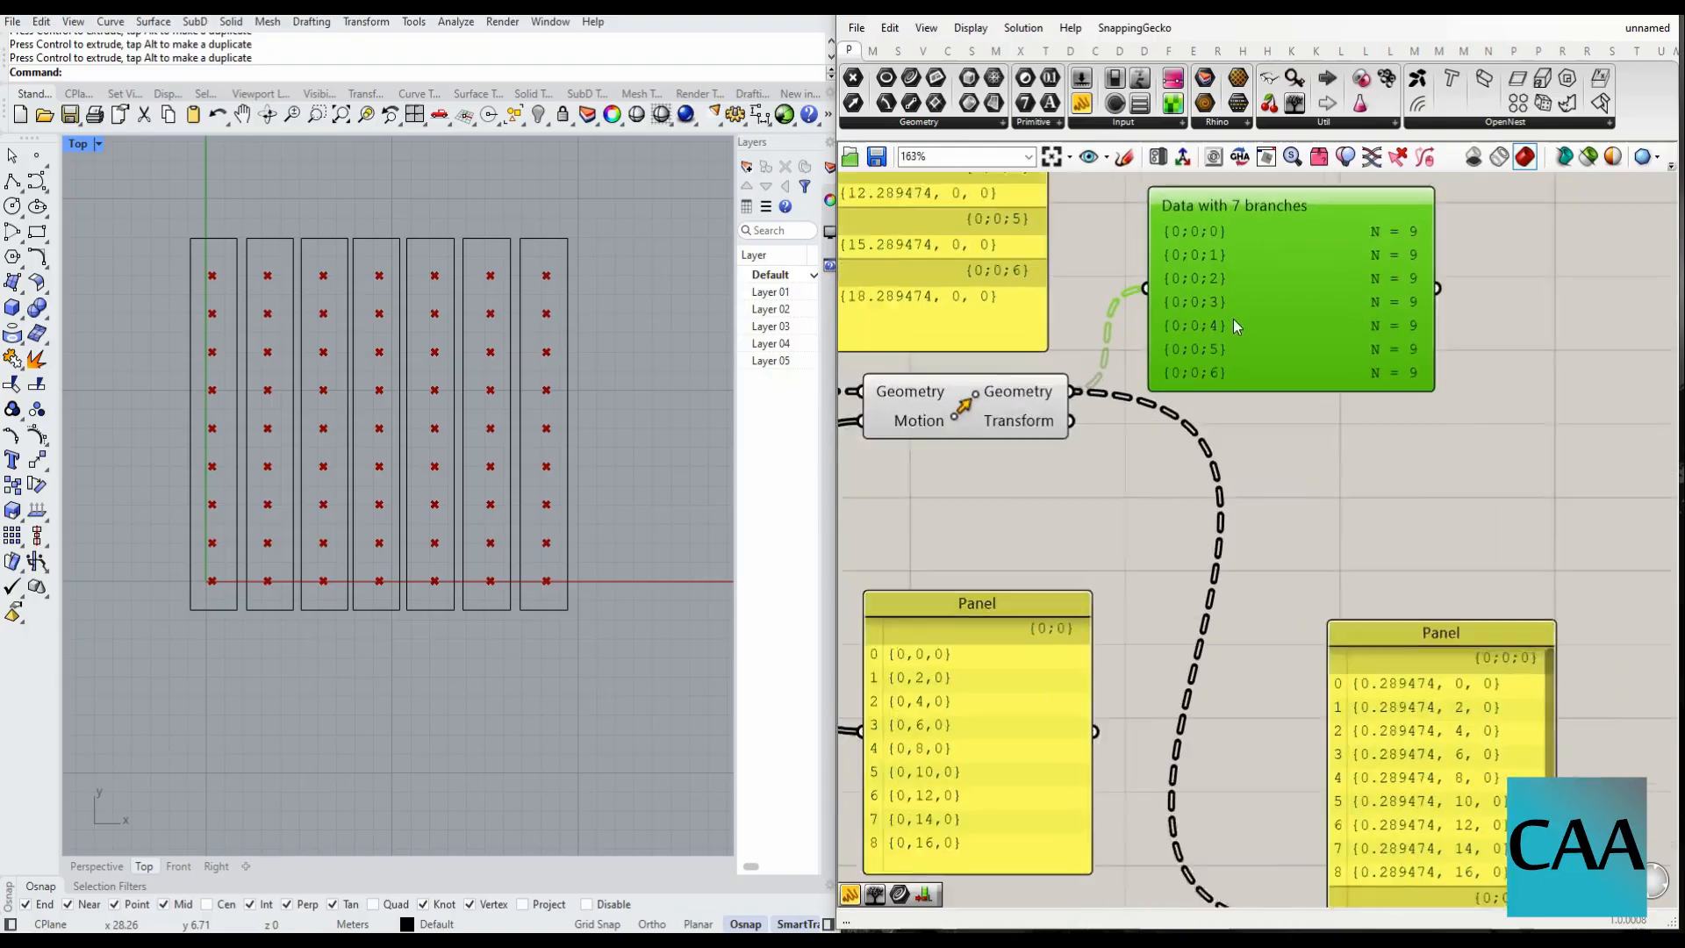
{"action": "left_click_drag", "start_coordinate": [1235, 318], "coordinate": [1278, 321]}
- Simplify the second Move's Geometry output and align the Param Viewer level with it
{"action": "right_click", "coordinate": [1021, 410]}
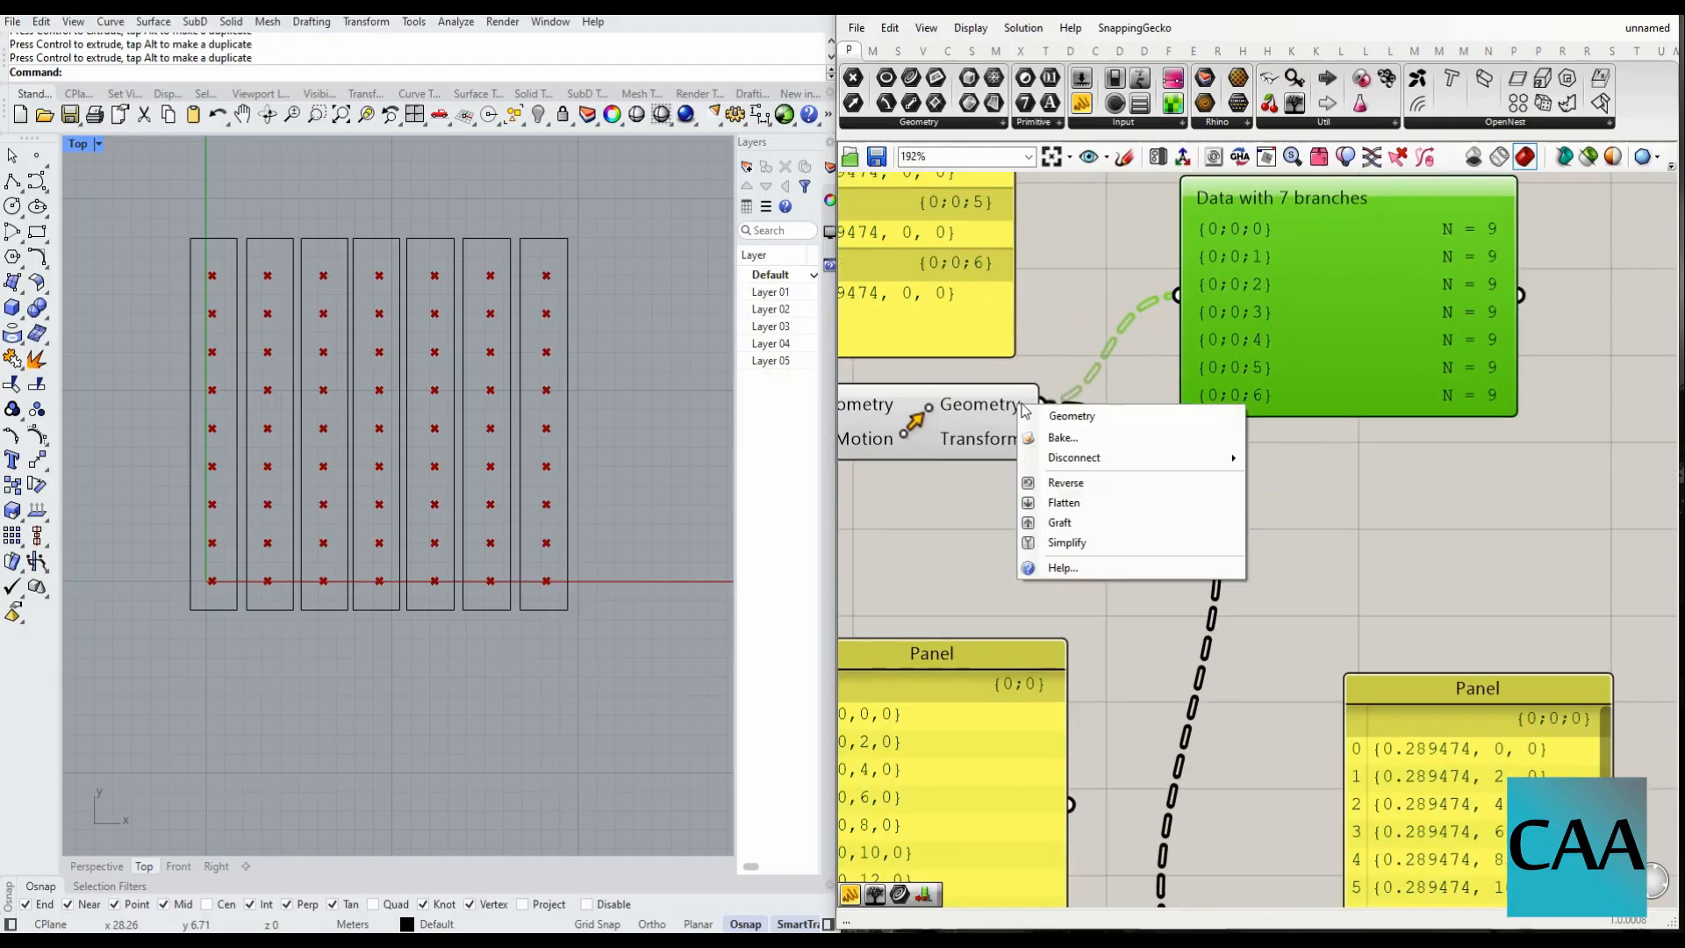
{"action": "left_click", "coordinate": [1139, 542]}
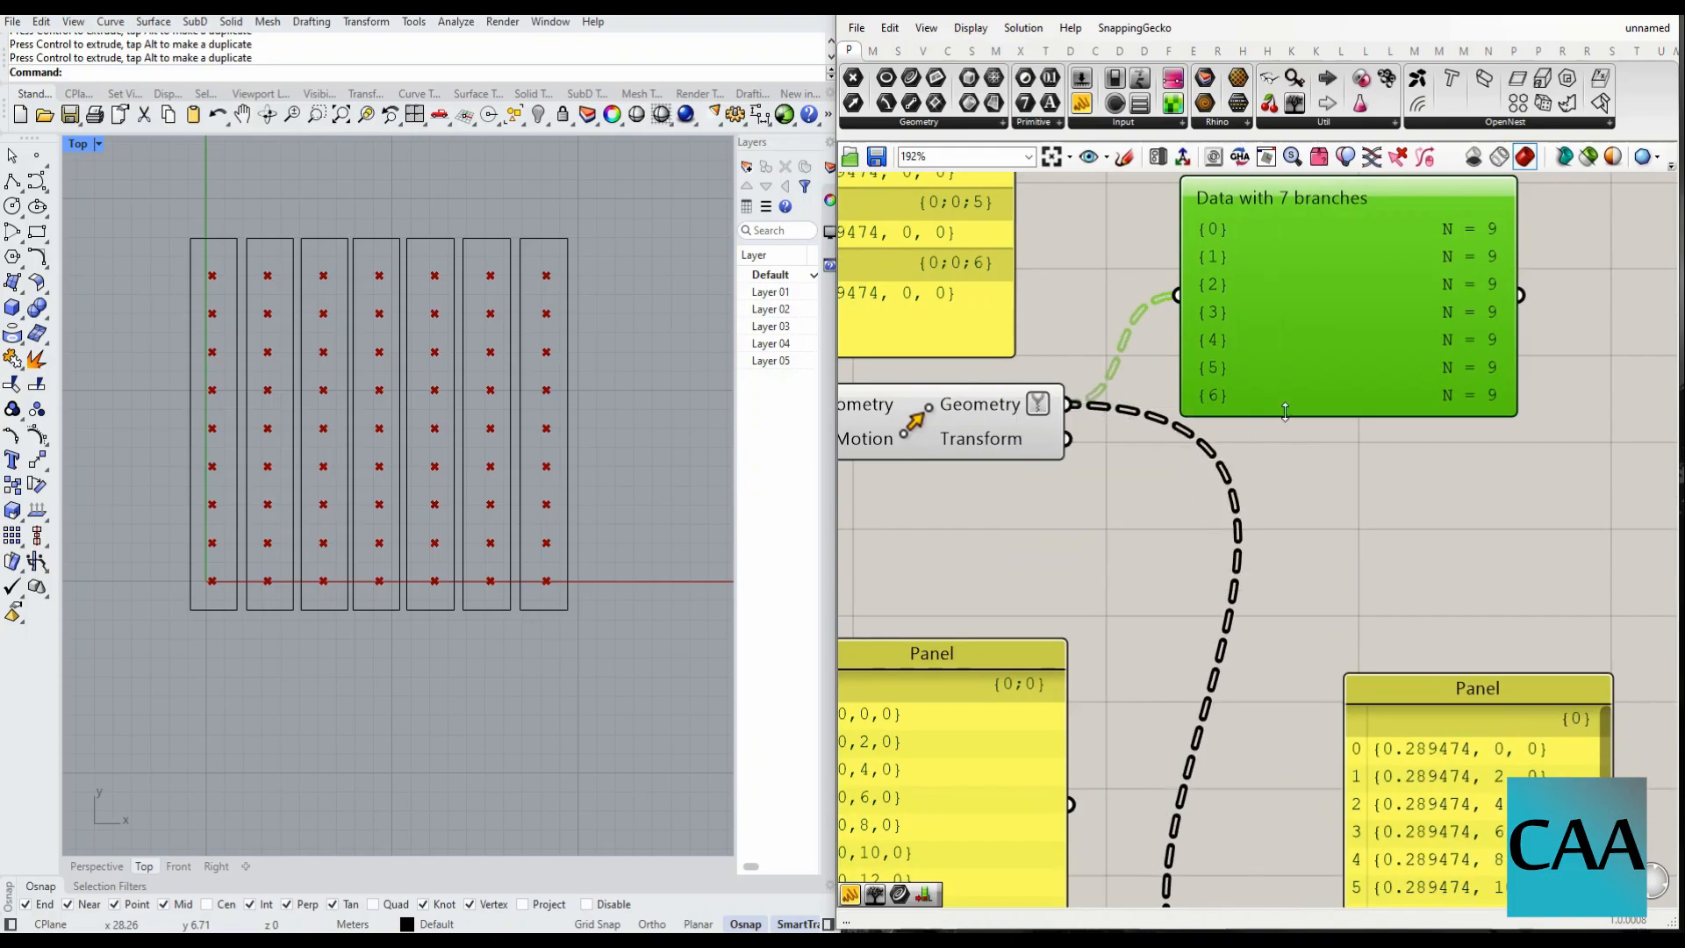
{"action": "left_click_drag", "start_coordinate": [1285, 408], "coordinate": [1383, 375]}
{"action": "scroll", "coordinate": [1450, 442], "scroll_direction": "down", "scroll_amount": 2}
{"action": "scroll", "coordinate": [1339, 381], "scroll_direction": "up", "scroll_amount": 2}
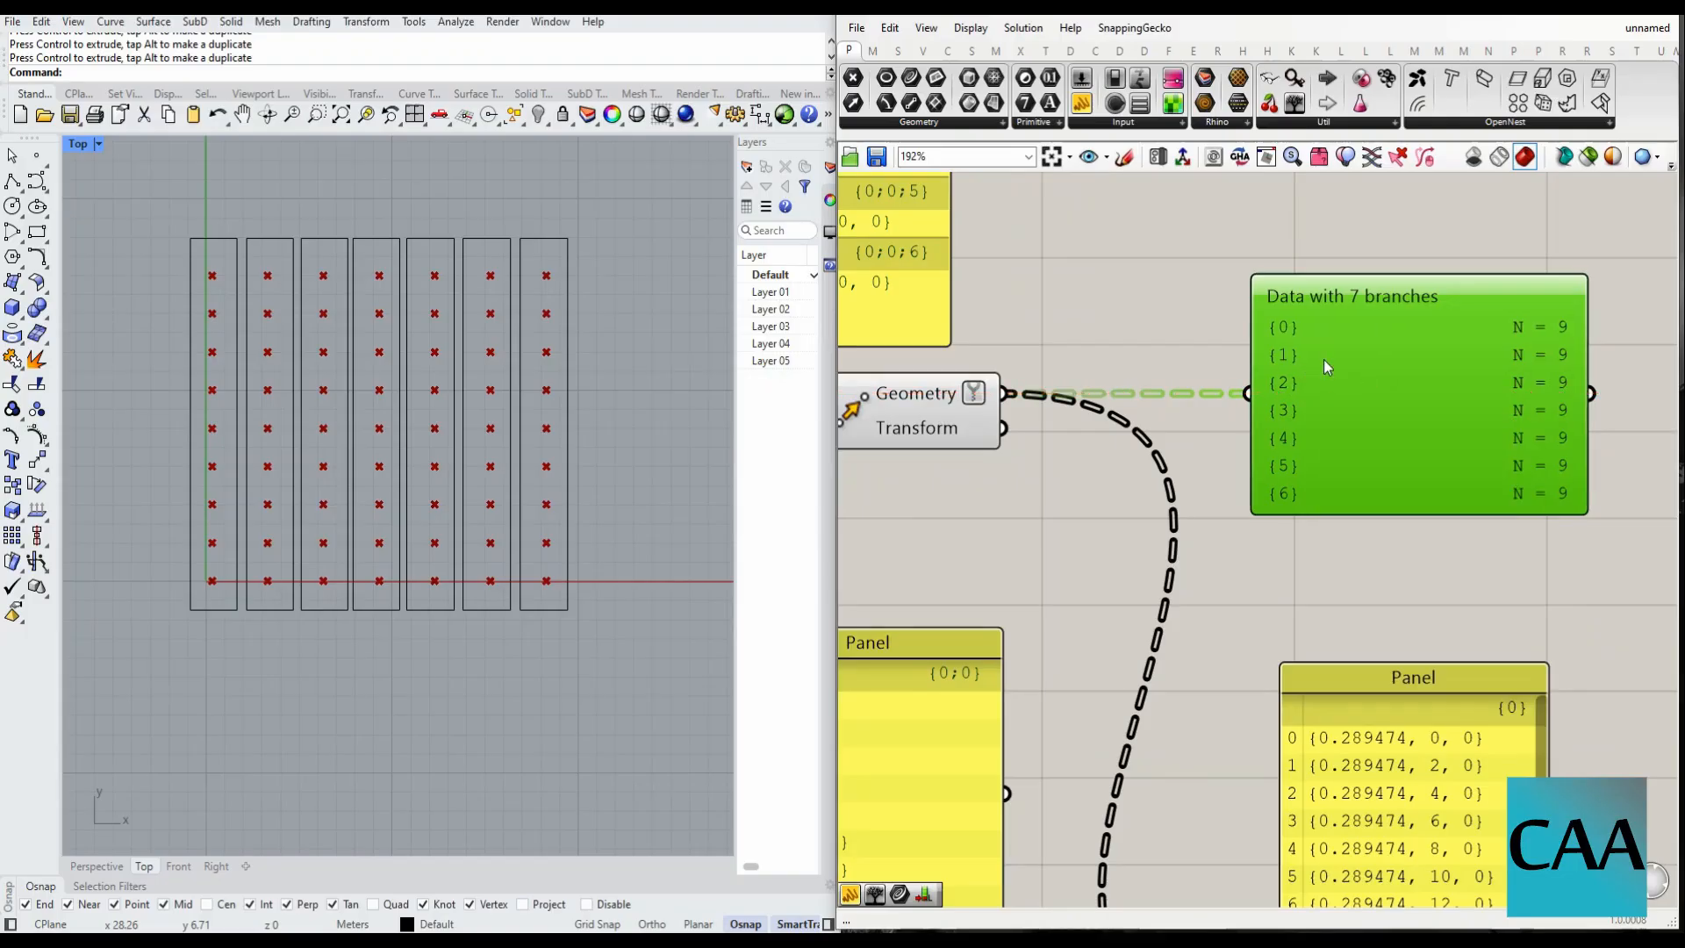
- Review the Simplify option on the second Move's Geometry output and move the Param Viewer farther away from the component
{"action": "right_click", "coordinate": [965, 400]}
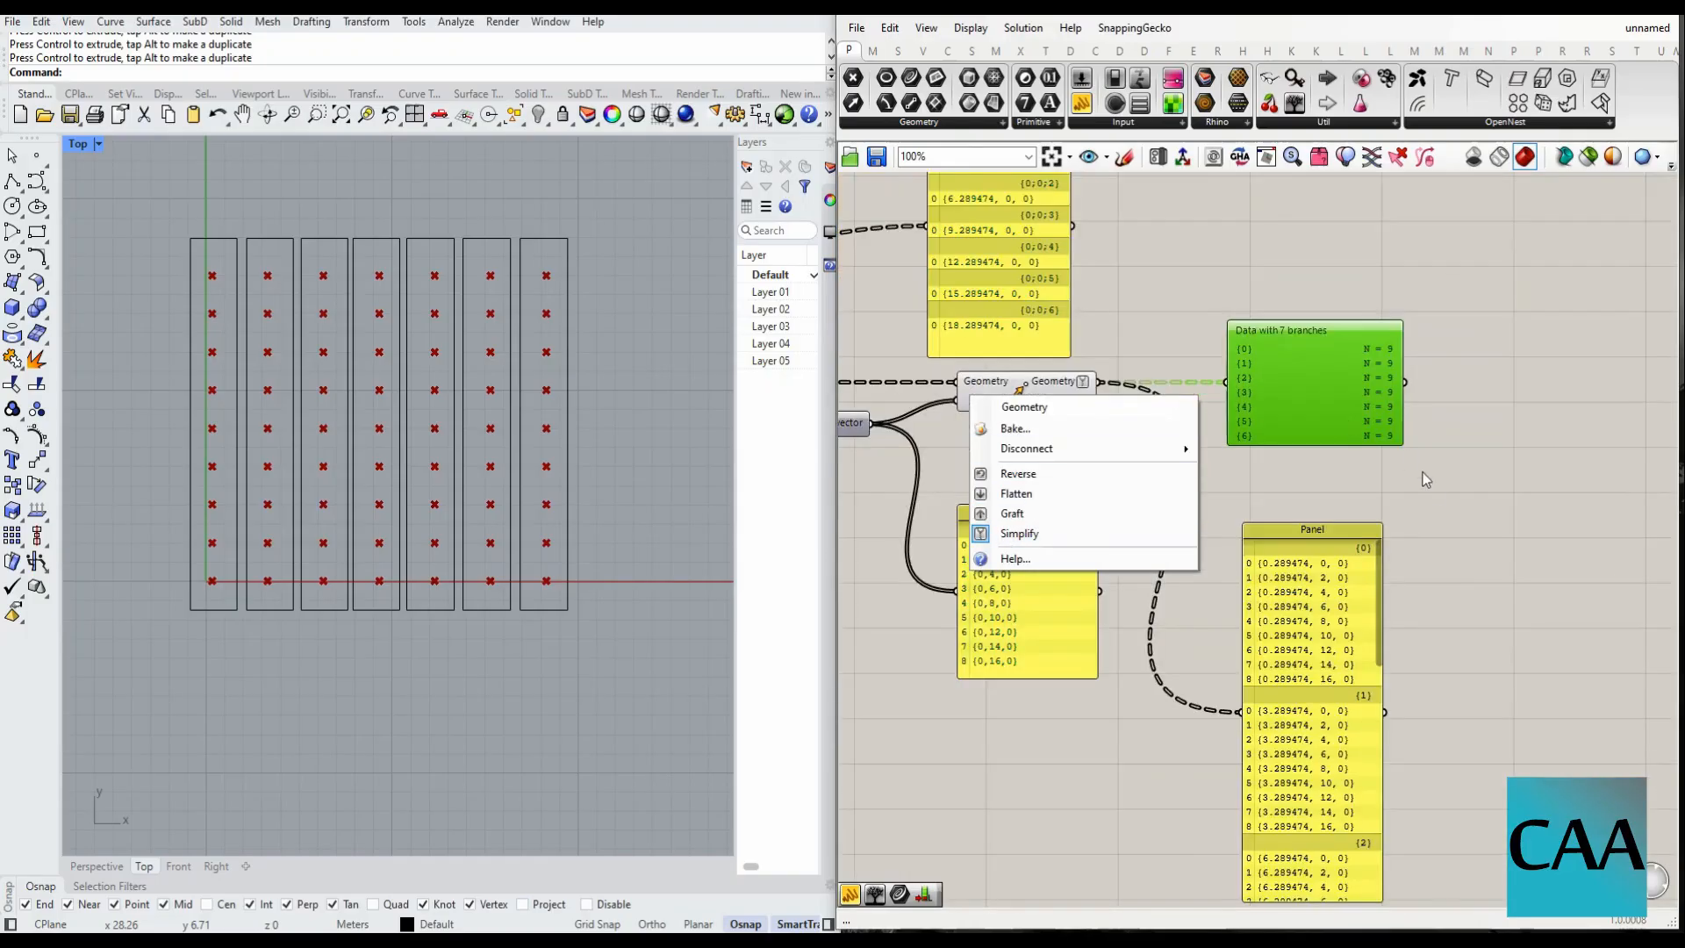
{"action": "left_click", "coordinate": [1423, 478]}
{"action": "scroll", "coordinate": [1299, 341], "scroll_direction": "up", "scroll_amount": 2}
{"action": "scroll", "coordinate": [1329, 386], "scroll_direction": "down", "scroll_amount": 2}
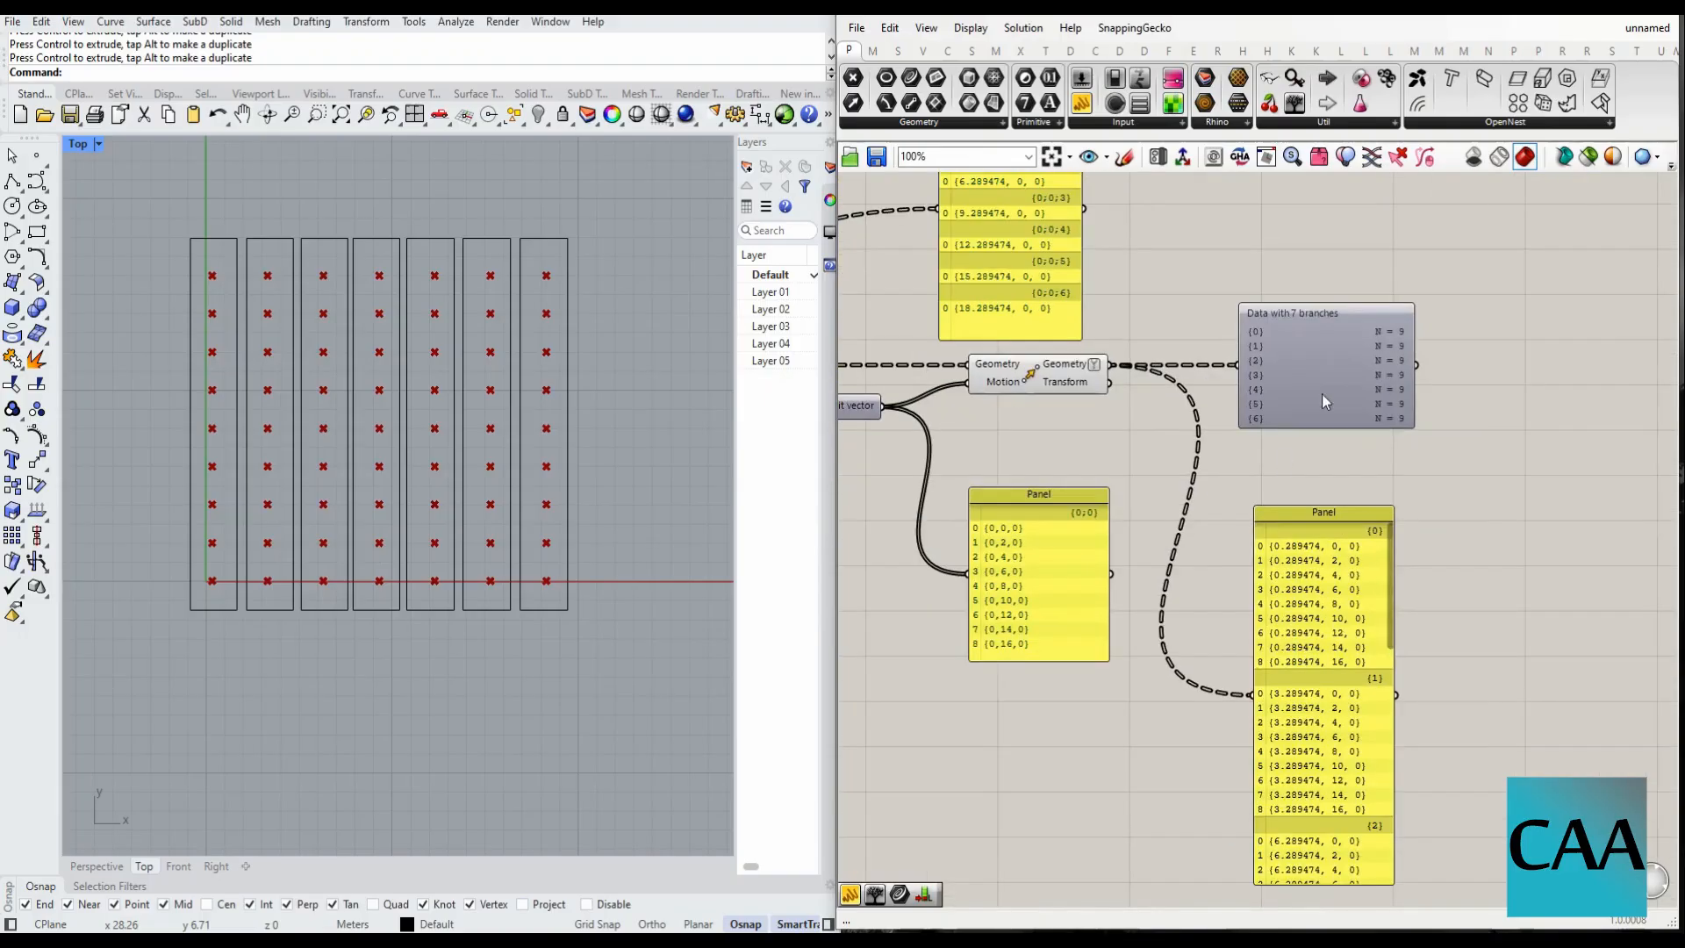
{"action": "left_click_drag", "start_coordinate": [1321, 393], "coordinate": [1545, 399]}
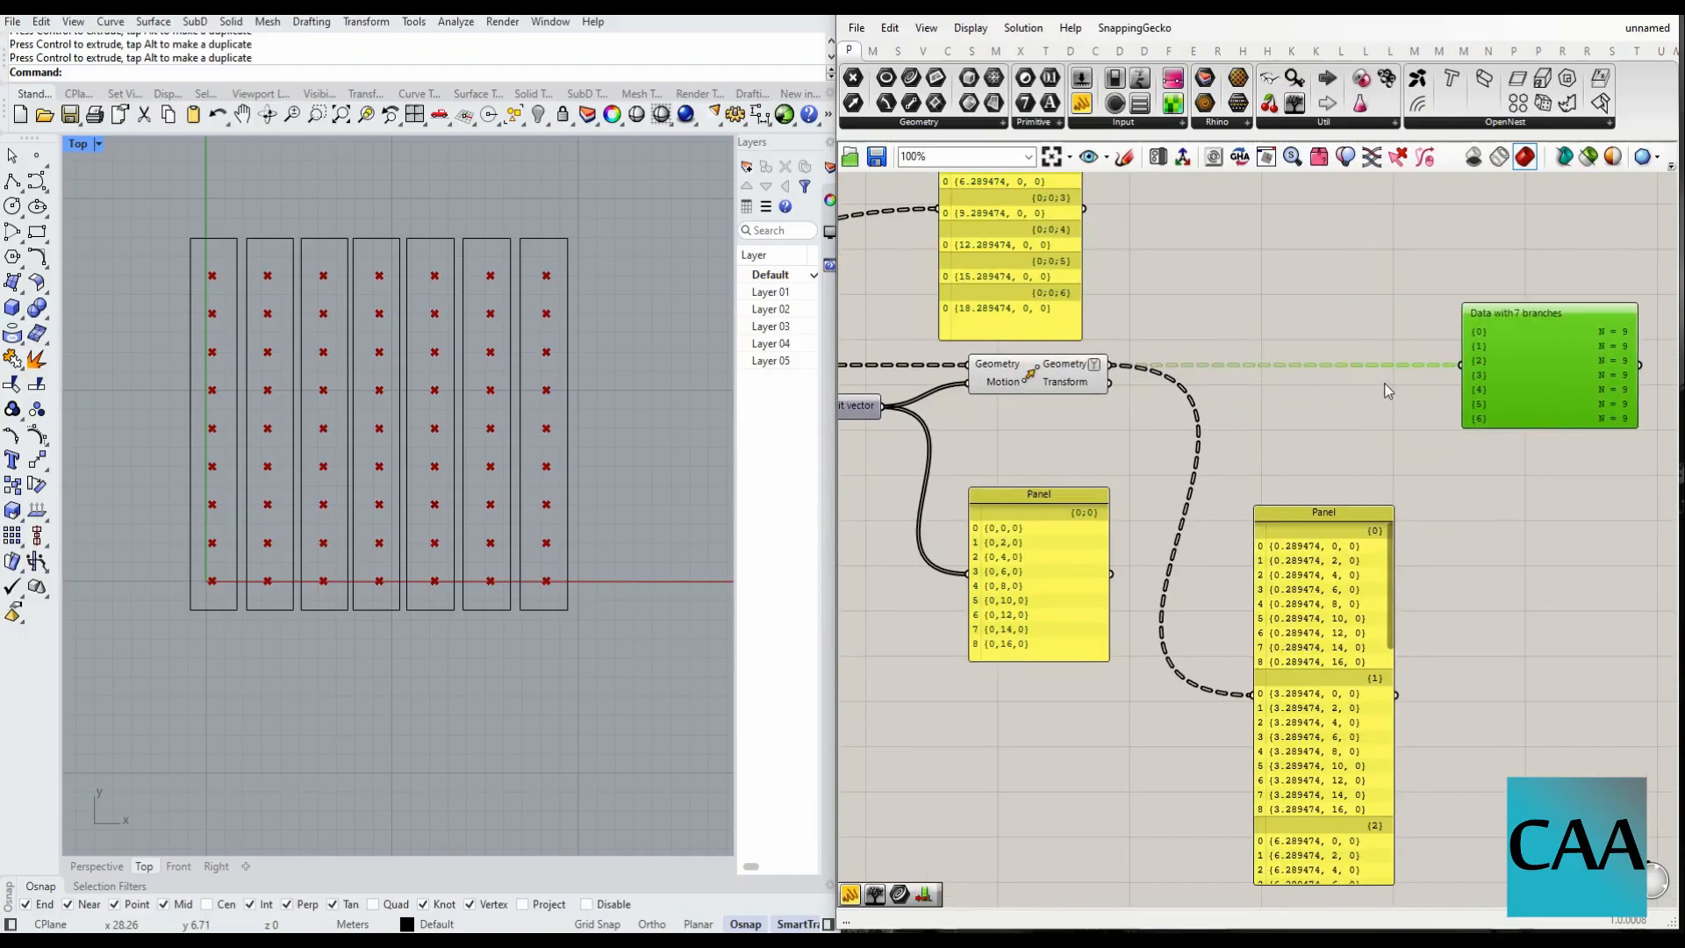
{"action": "scroll", "coordinate": [1294, 397], "scroll_direction": "up", "scroll_amount": 1}
{"action": "right_click_drag", "start_coordinate": [1368, 388], "coordinate": [1274, 389]}
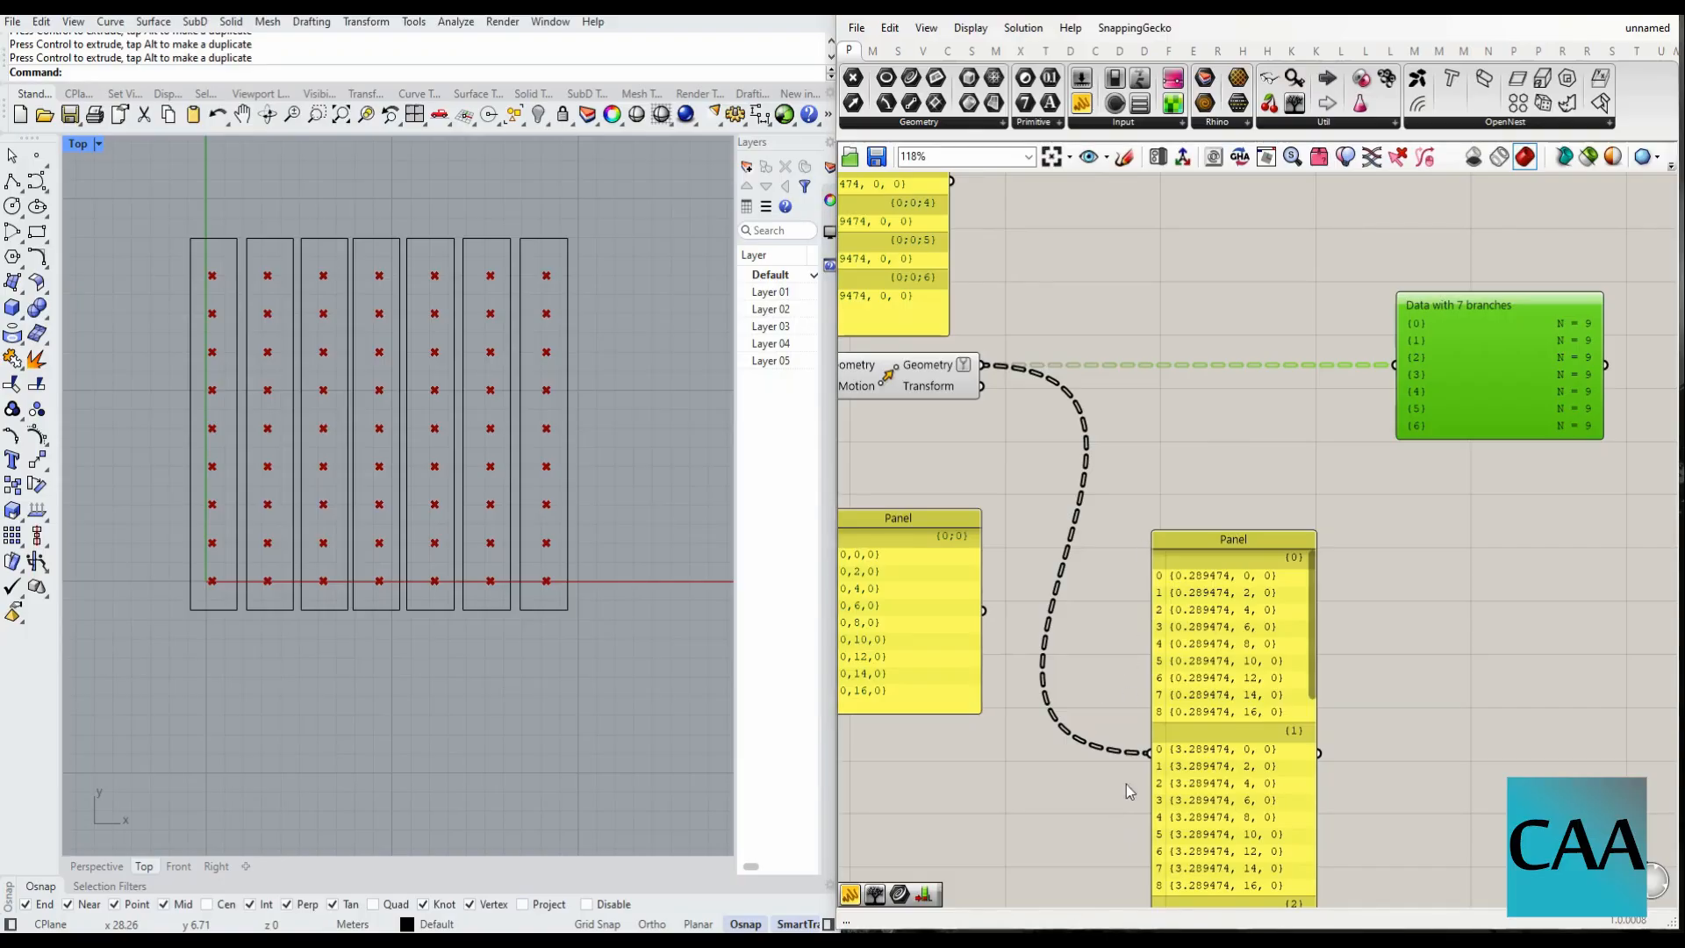
- Place a text object reading 0 below the first framed column of points in the Rhino Top view
{"action": "left_click", "coordinate": [1109, 898]}
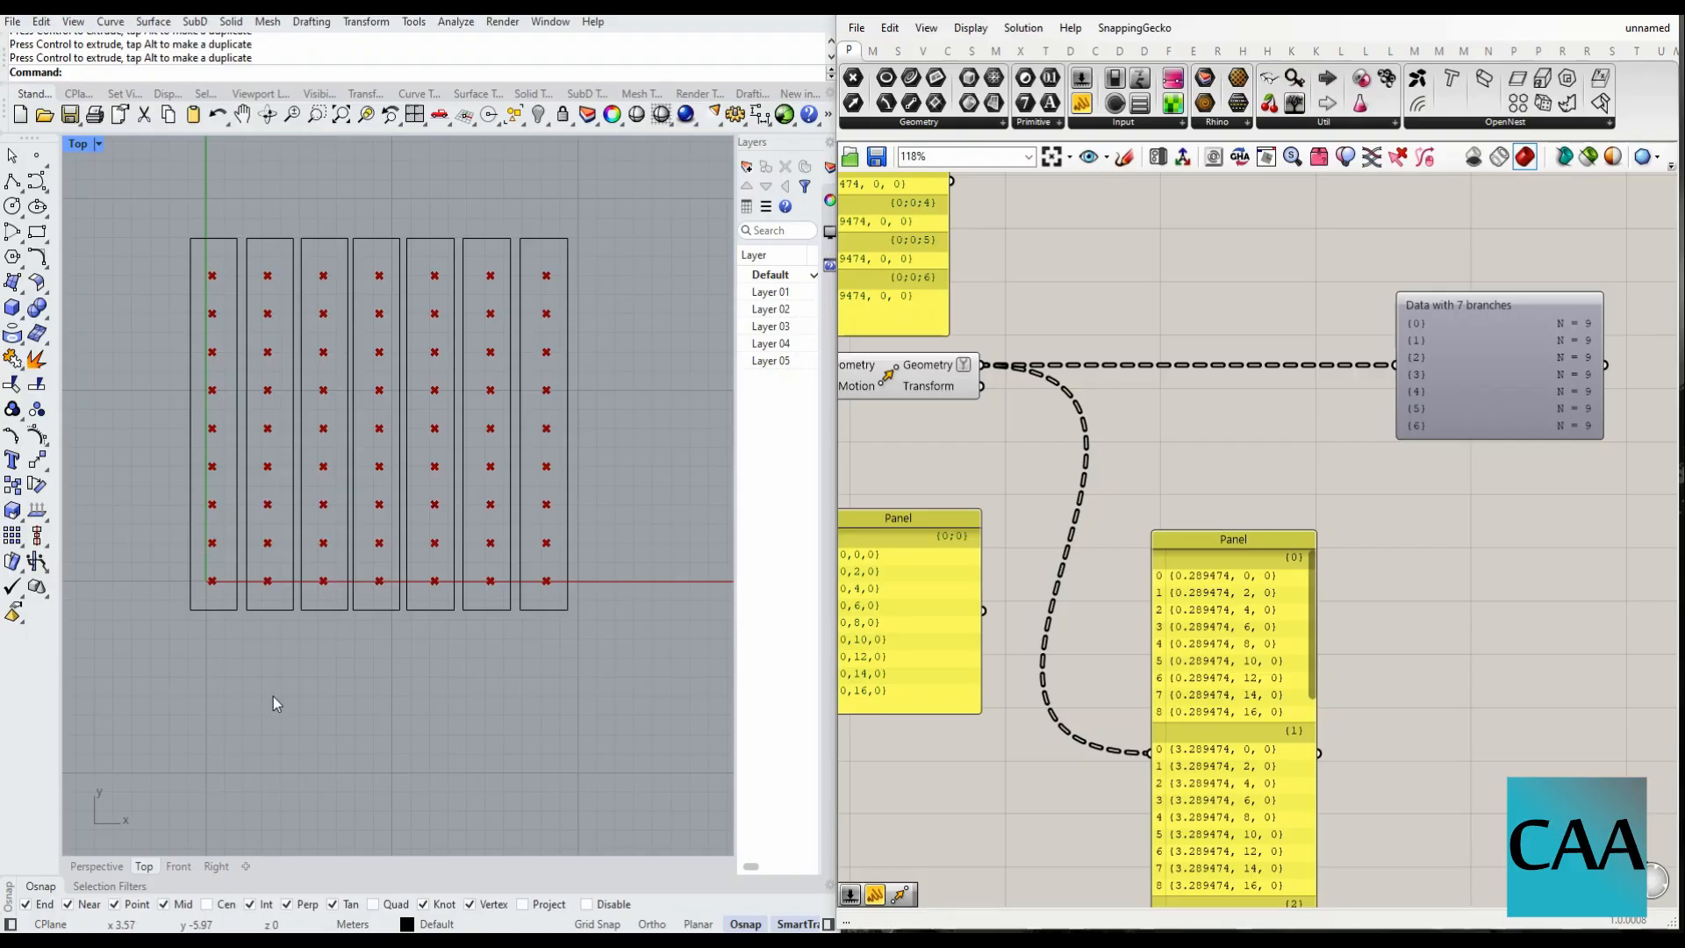
{"action": "type", "text": "T"}
{"action": "key", "text": "Return"}
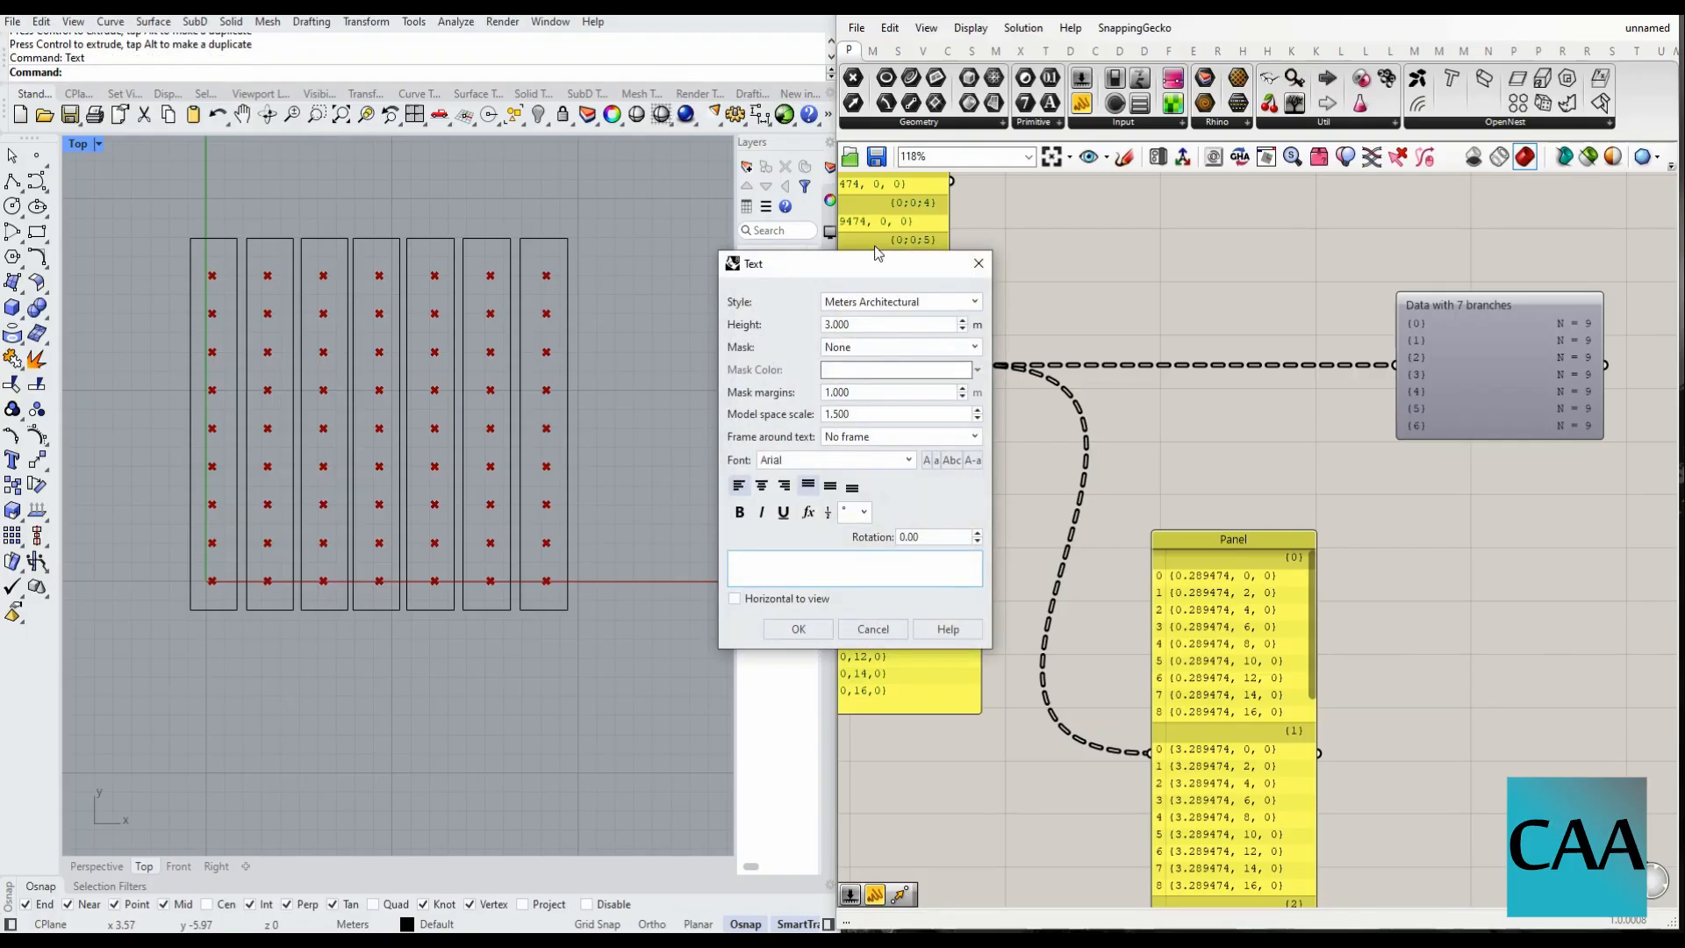
{"action": "left_click_drag", "start_coordinate": [868, 256], "coordinate": [565, 352]}
{"action": "type", "text": "0"}
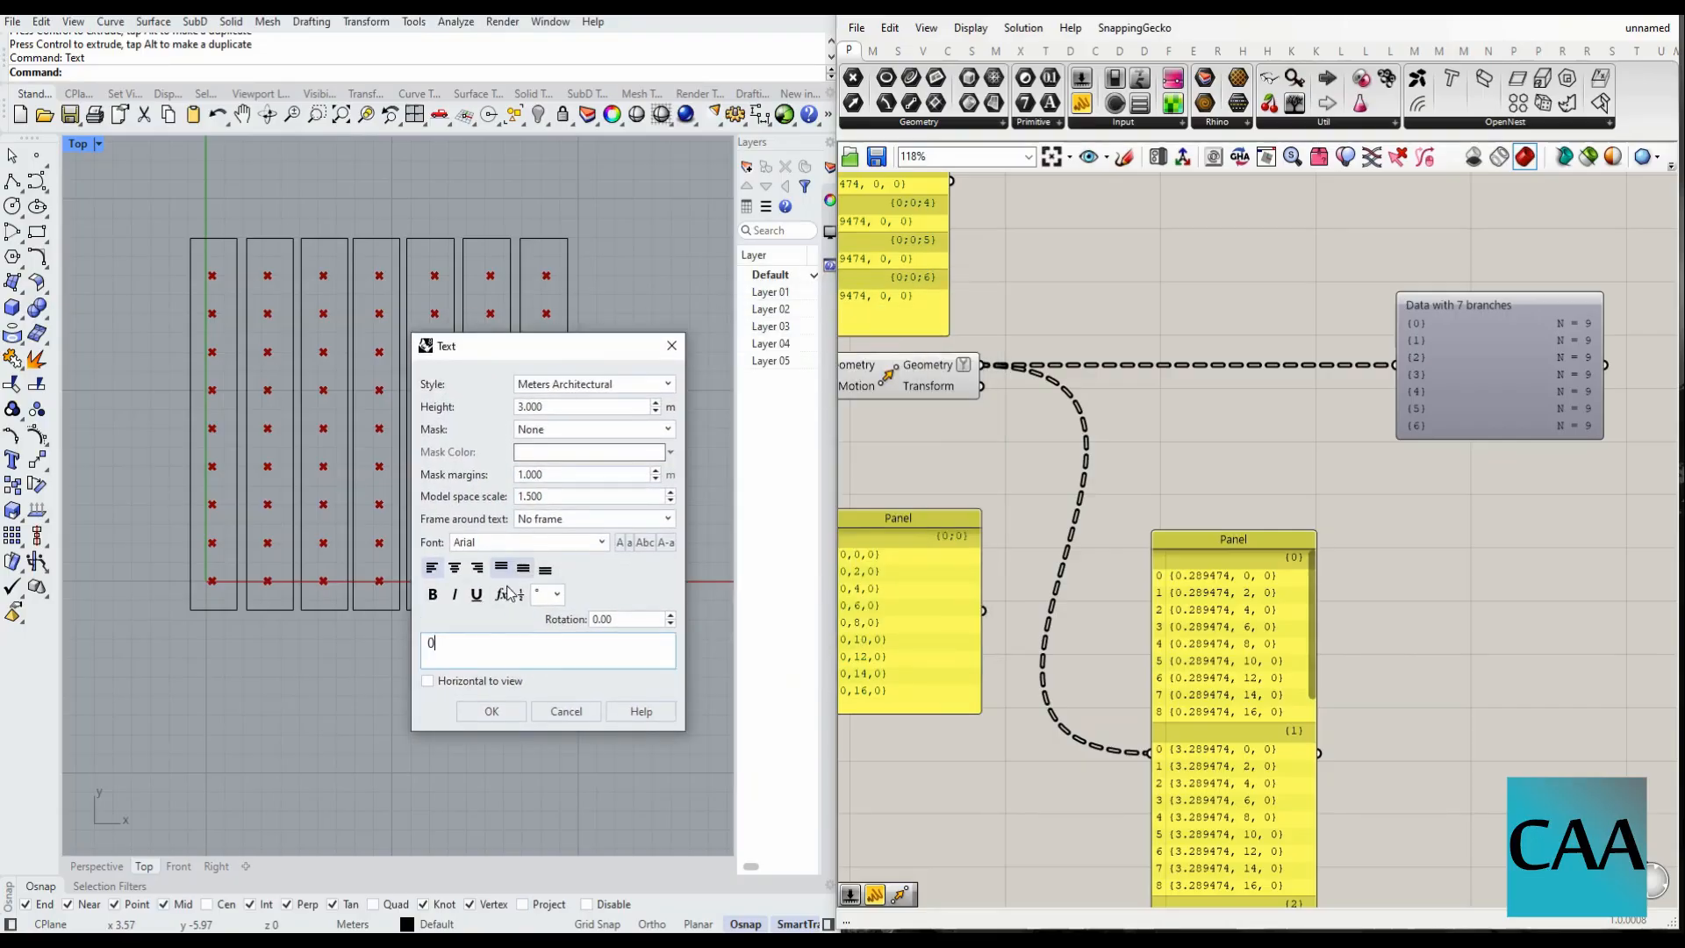
{"action": "left_click", "coordinate": [492, 711]}
{"action": "left_click", "coordinate": [217, 686]}
- Scale the 0 label down in two dimensions with Scale2D, from its upper corner
{"action": "type", "text": "scale2d"}
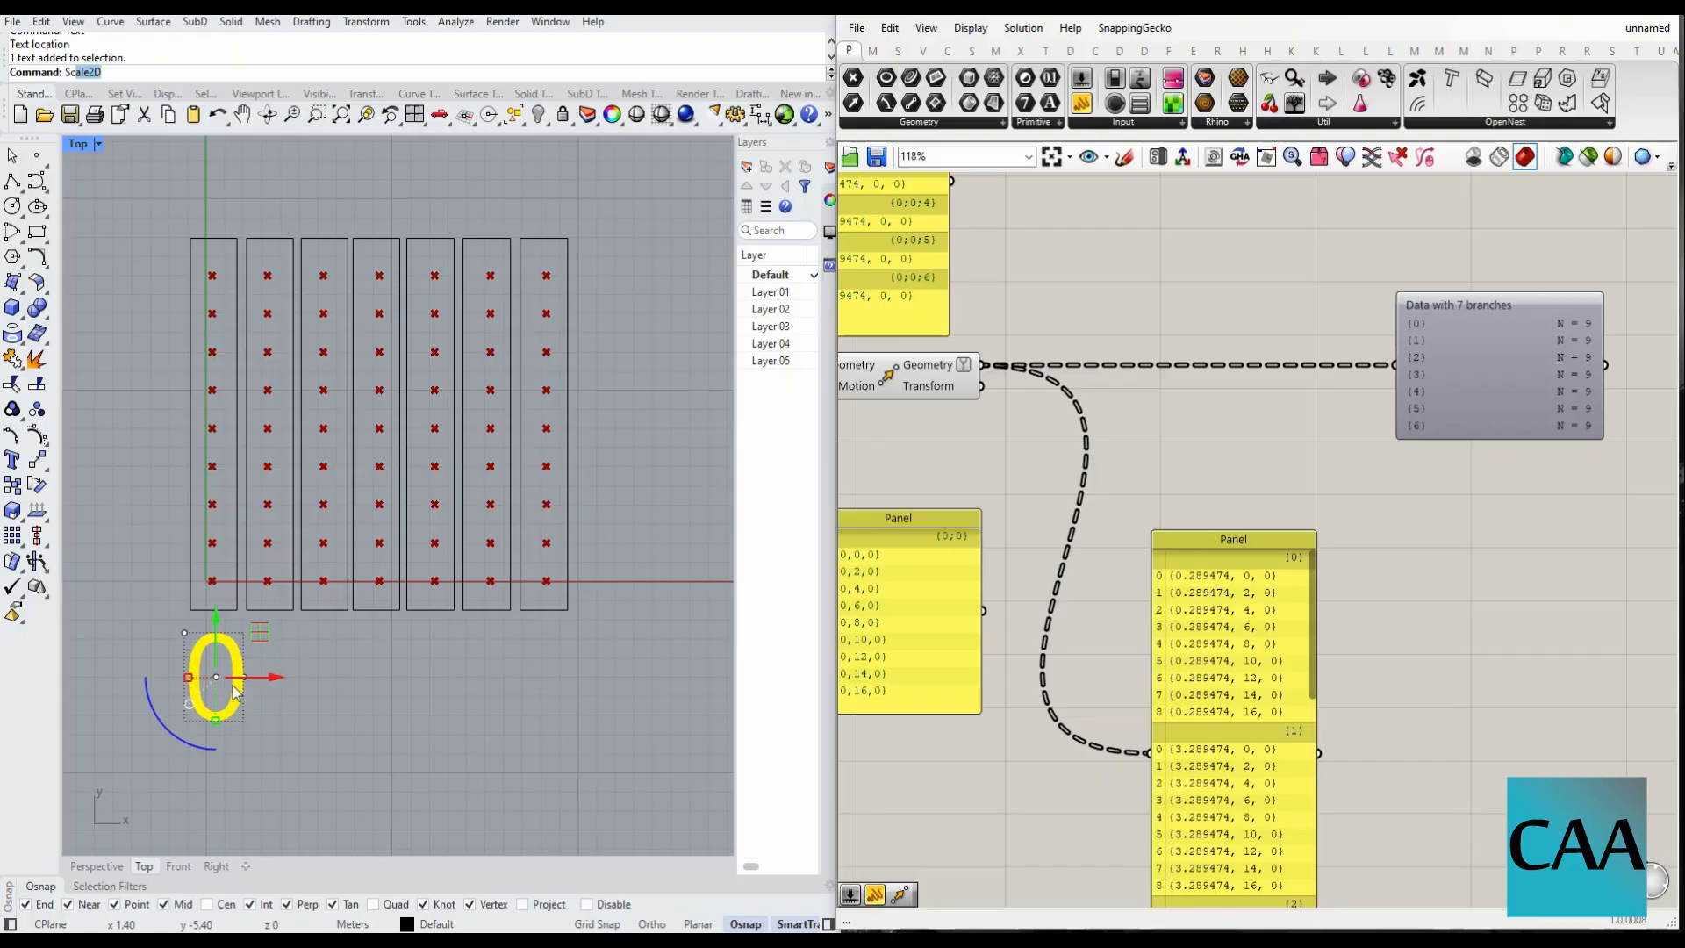
{"action": "key", "text": "Return"}
{"action": "left_click", "coordinate": [184, 632]}
{"action": "left_click", "coordinate": [313, 791]}
{"action": "left_click", "coordinate": [235, 696]}
{"action": "scroll", "coordinate": [199, 610], "scroll_direction": "up", "scroll_amount": 8}
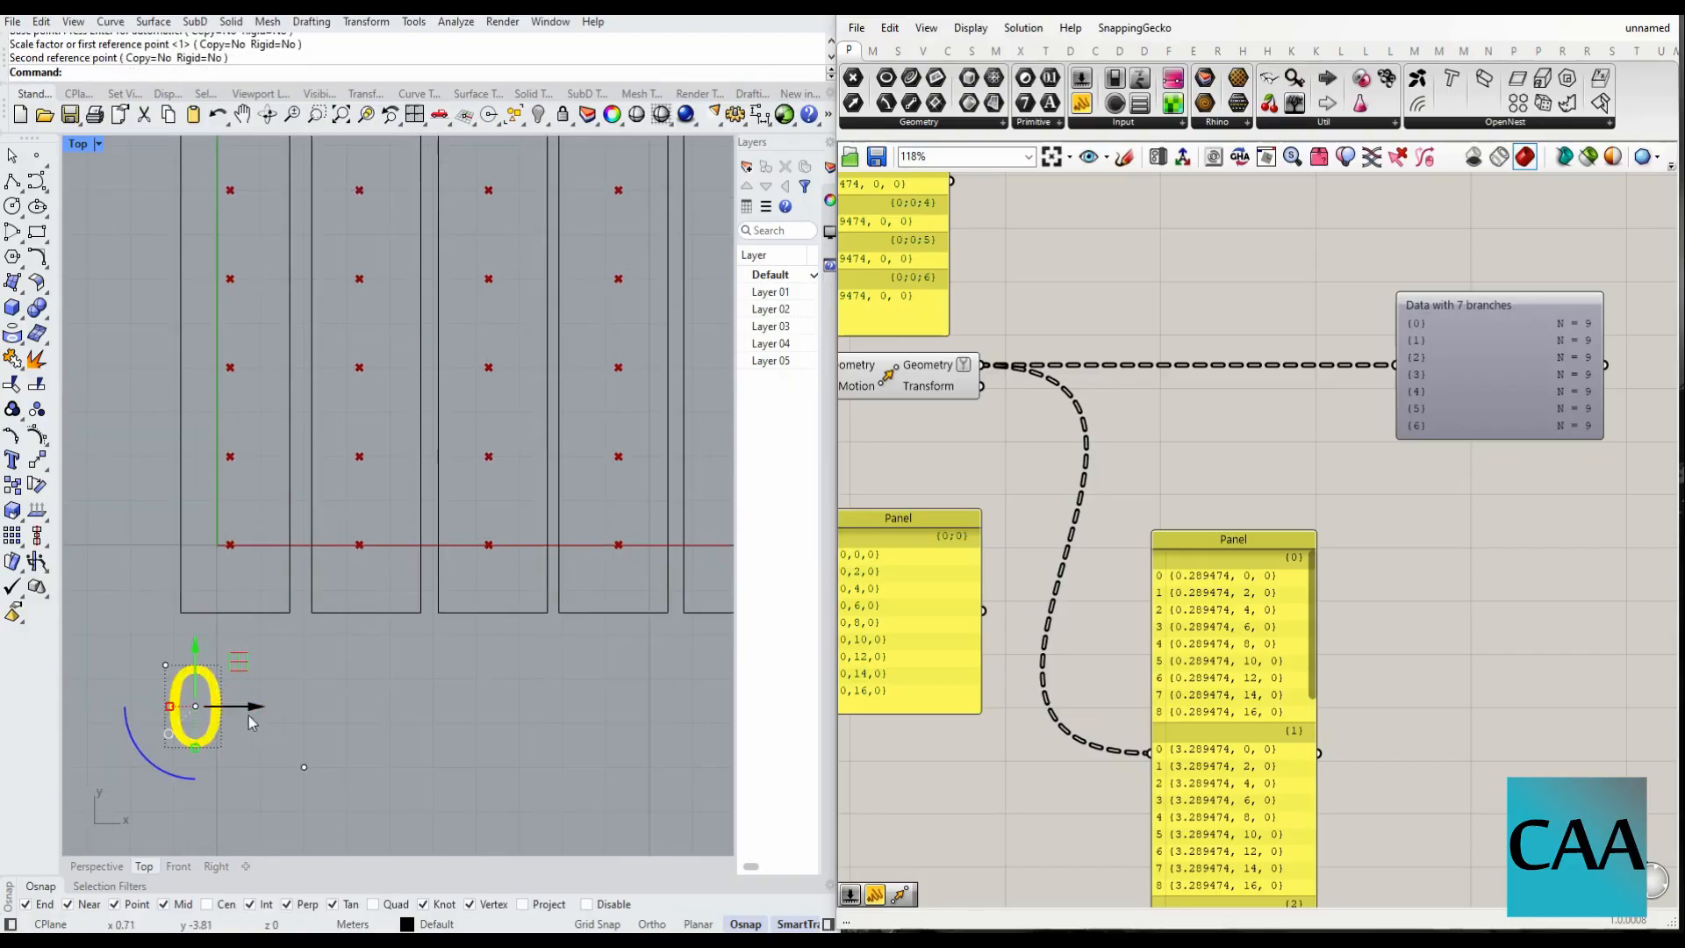
- Duplicate the 0 label below the second framed column and change the copy's text to 1
{"action": "left_click_drag", "start_coordinate": [260, 707], "coordinate": [425, 702]}
{"action": "key", "text": "alt"}
{"action": "double_click", "coordinate": [379, 725]}
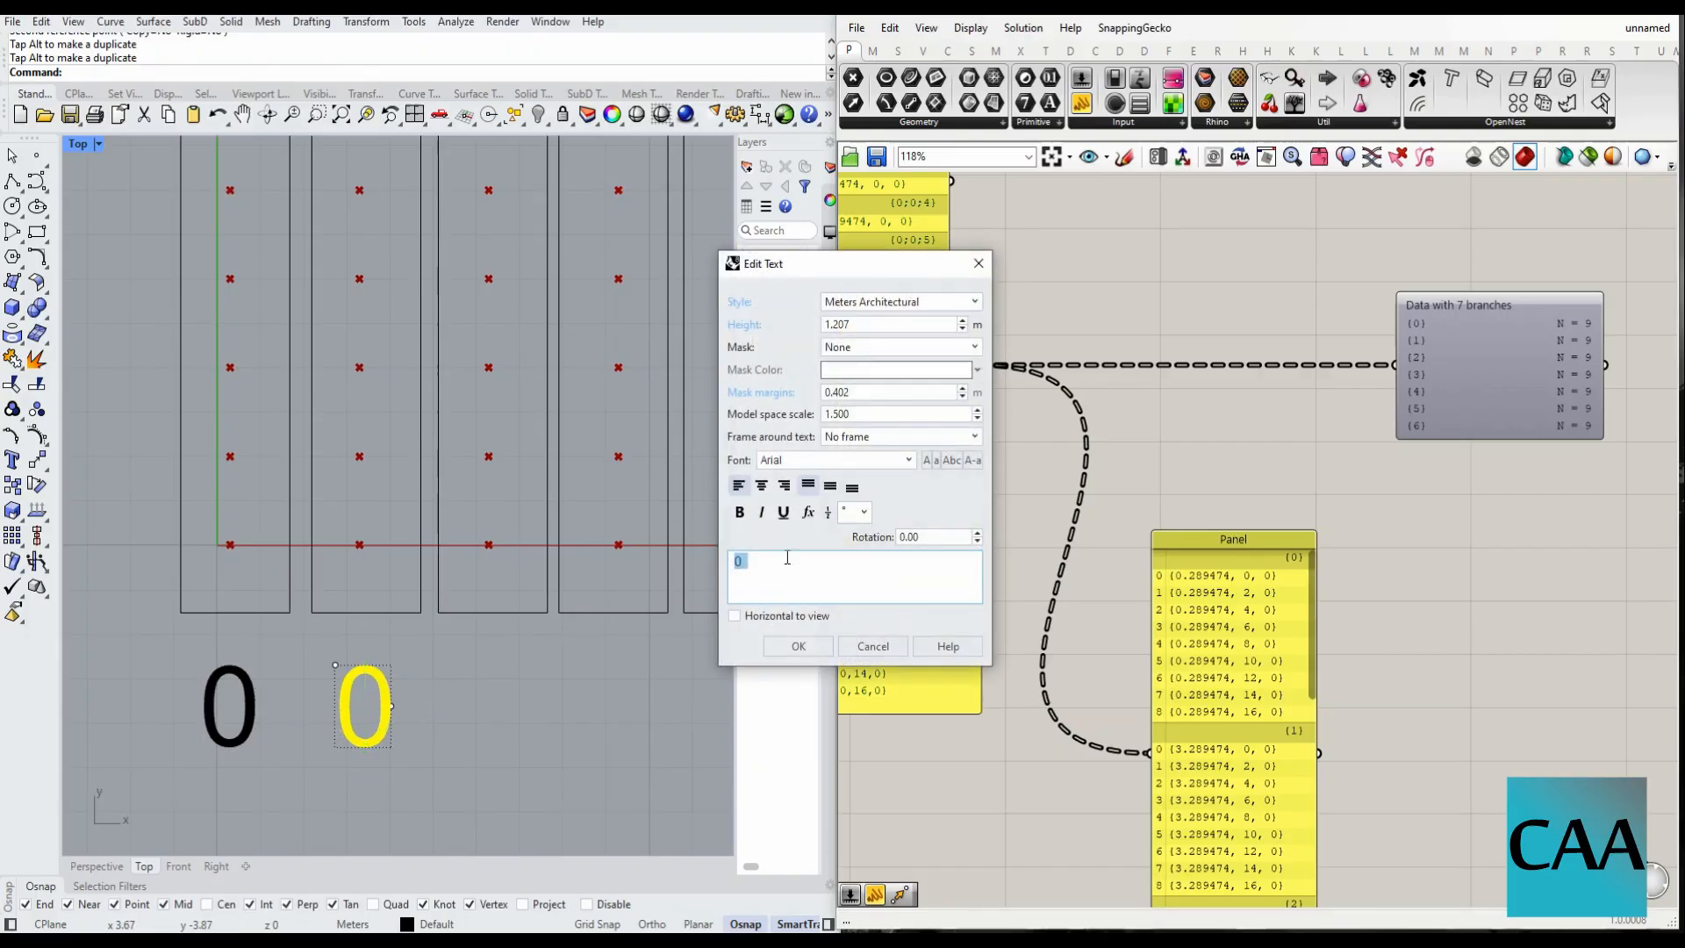
{"action": "type", "text": "1"}
{"action": "left_click", "coordinate": [800, 641]}
- Copy the 1 label across to the five remaining columns so each frame has a label below it
{"action": "left_click_drag", "start_coordinate": [496, 642], "coordinate": [725, 713]}
{"action": "scroll", "coordinate": [332, 706], "scroll_direction": "down", "scroll_amount": 6}
{"action": "key", "text": "Escape"}
{"action": "left_click", "coordinate": [374, 713]}
{"action": "left_click", "coordinate": [413, 738]}
{"action": "key", "text": "alt"}
{"action": "key", "text": "alt"}
{"action": "key", "text": "alt"}
{"action": "key", "text": "alt"}
{"action": "key", "text": "alt"}
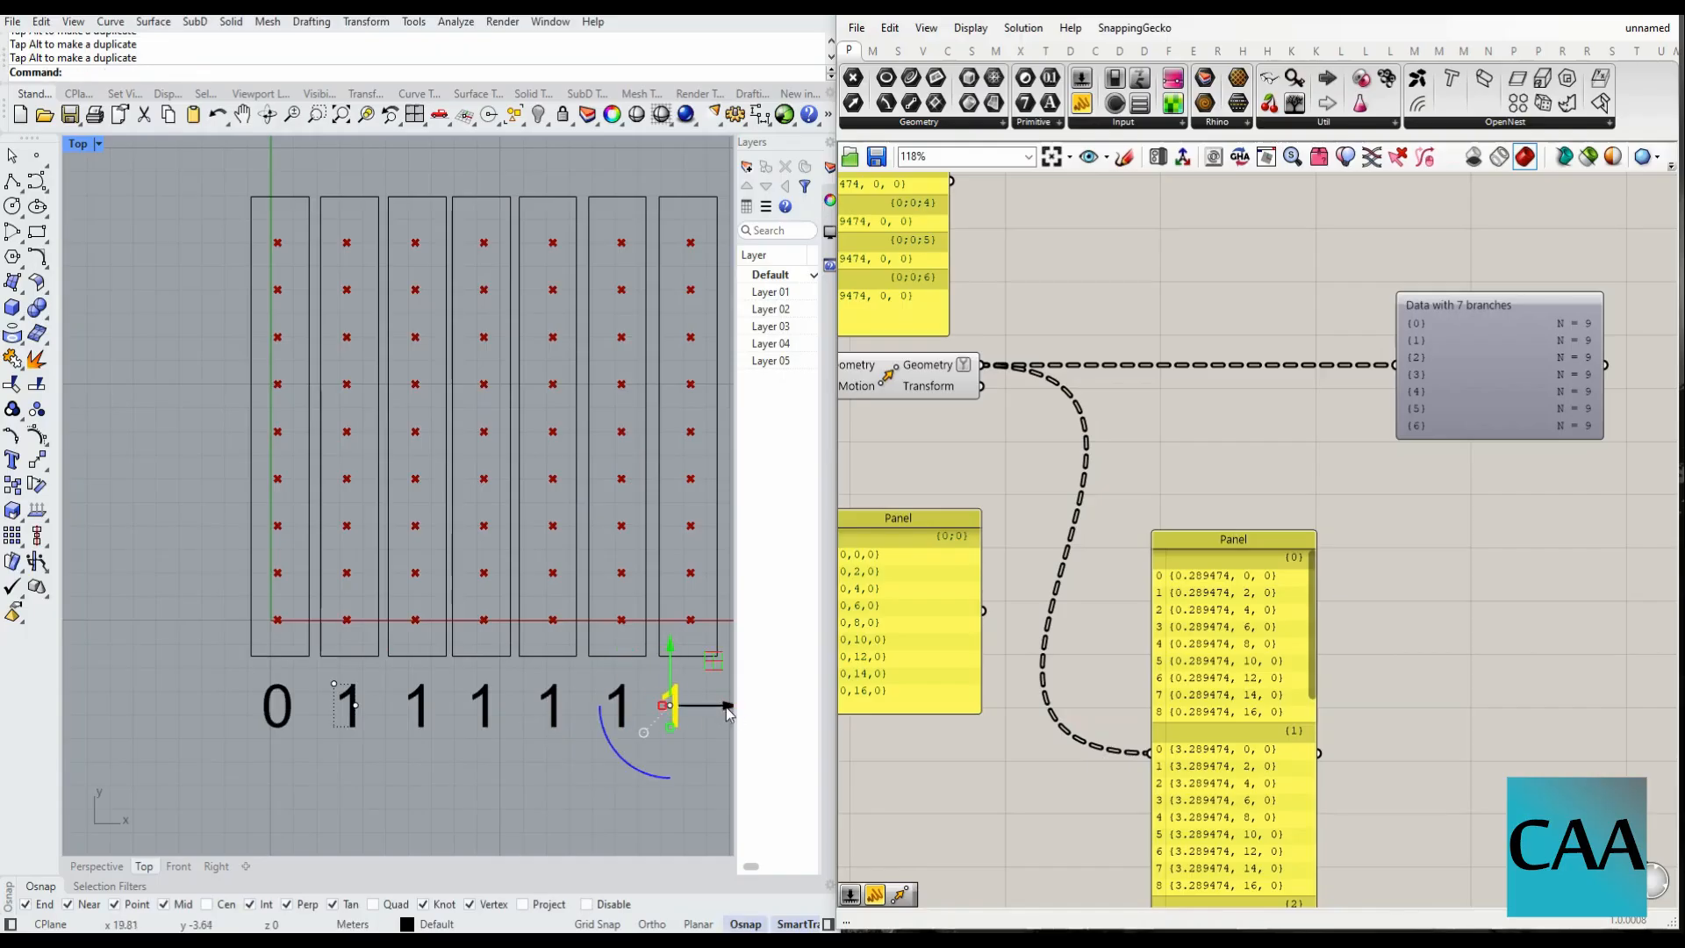
{"action": "right_click_drag", "start_coordinate": [690, 719], "coordinate": [629, 704]}
{"action": "left_click_drag", "start_coordinate": [660, 692], "coordinate": [677, 707]}
- Change the third and fourth column labels to 2 and 3
{"action": "double_click", "coordinate": [354, 691]}
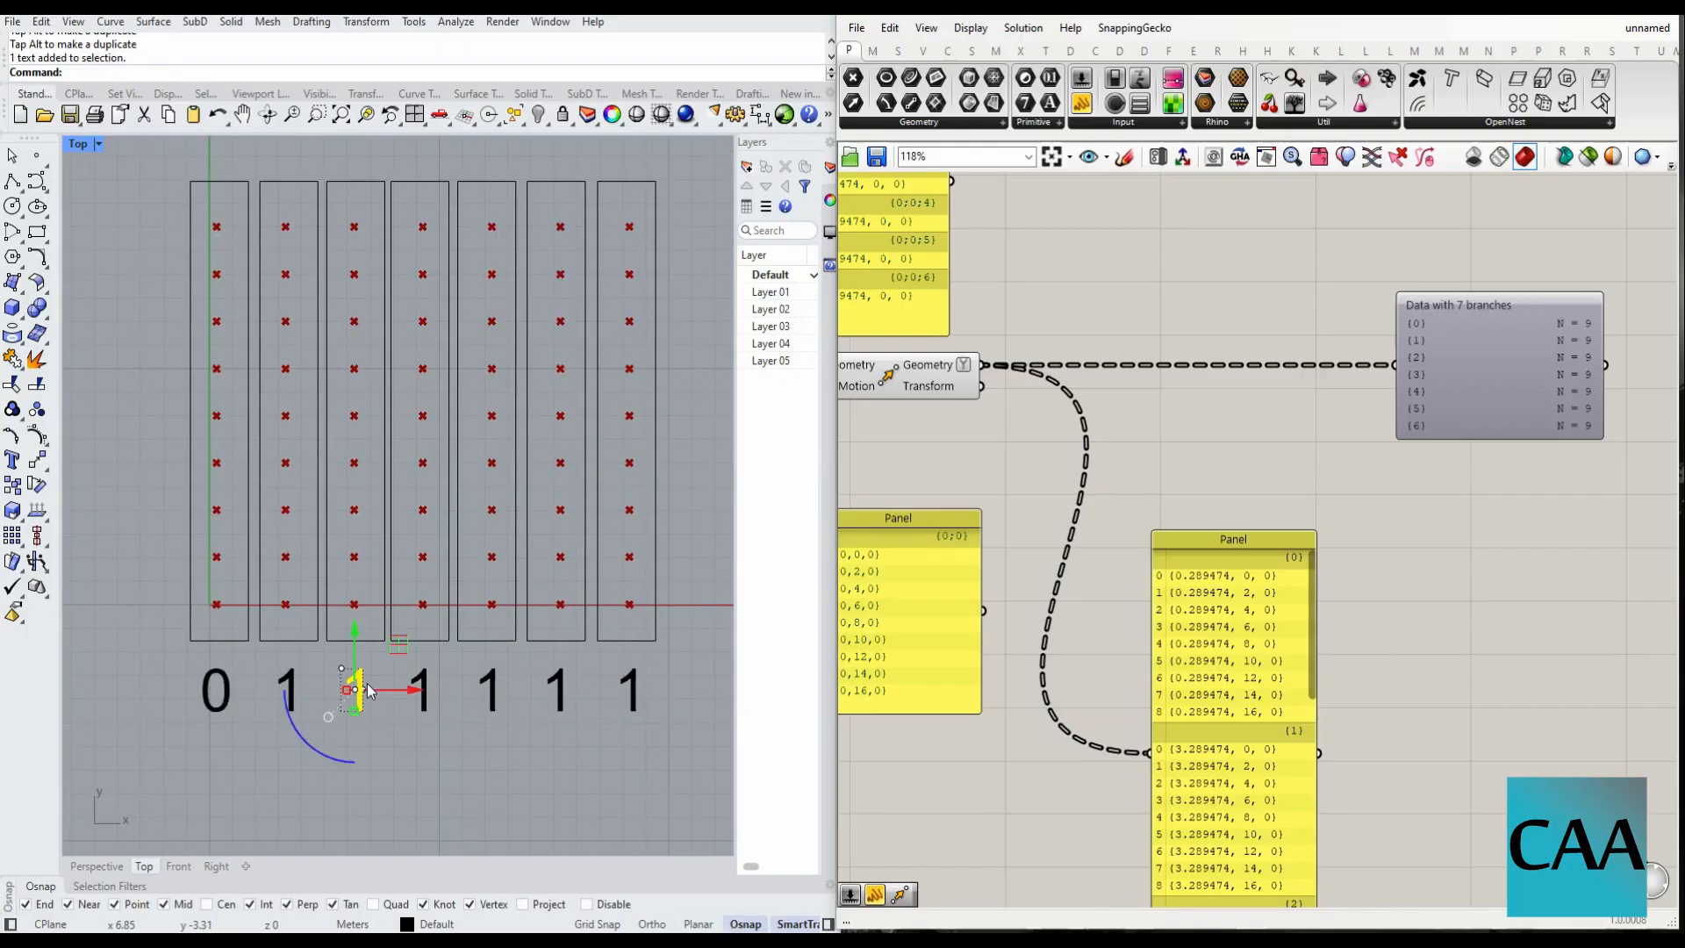
{"action": "type", "text": "2"}
{"action": "key", "text": "Return"}
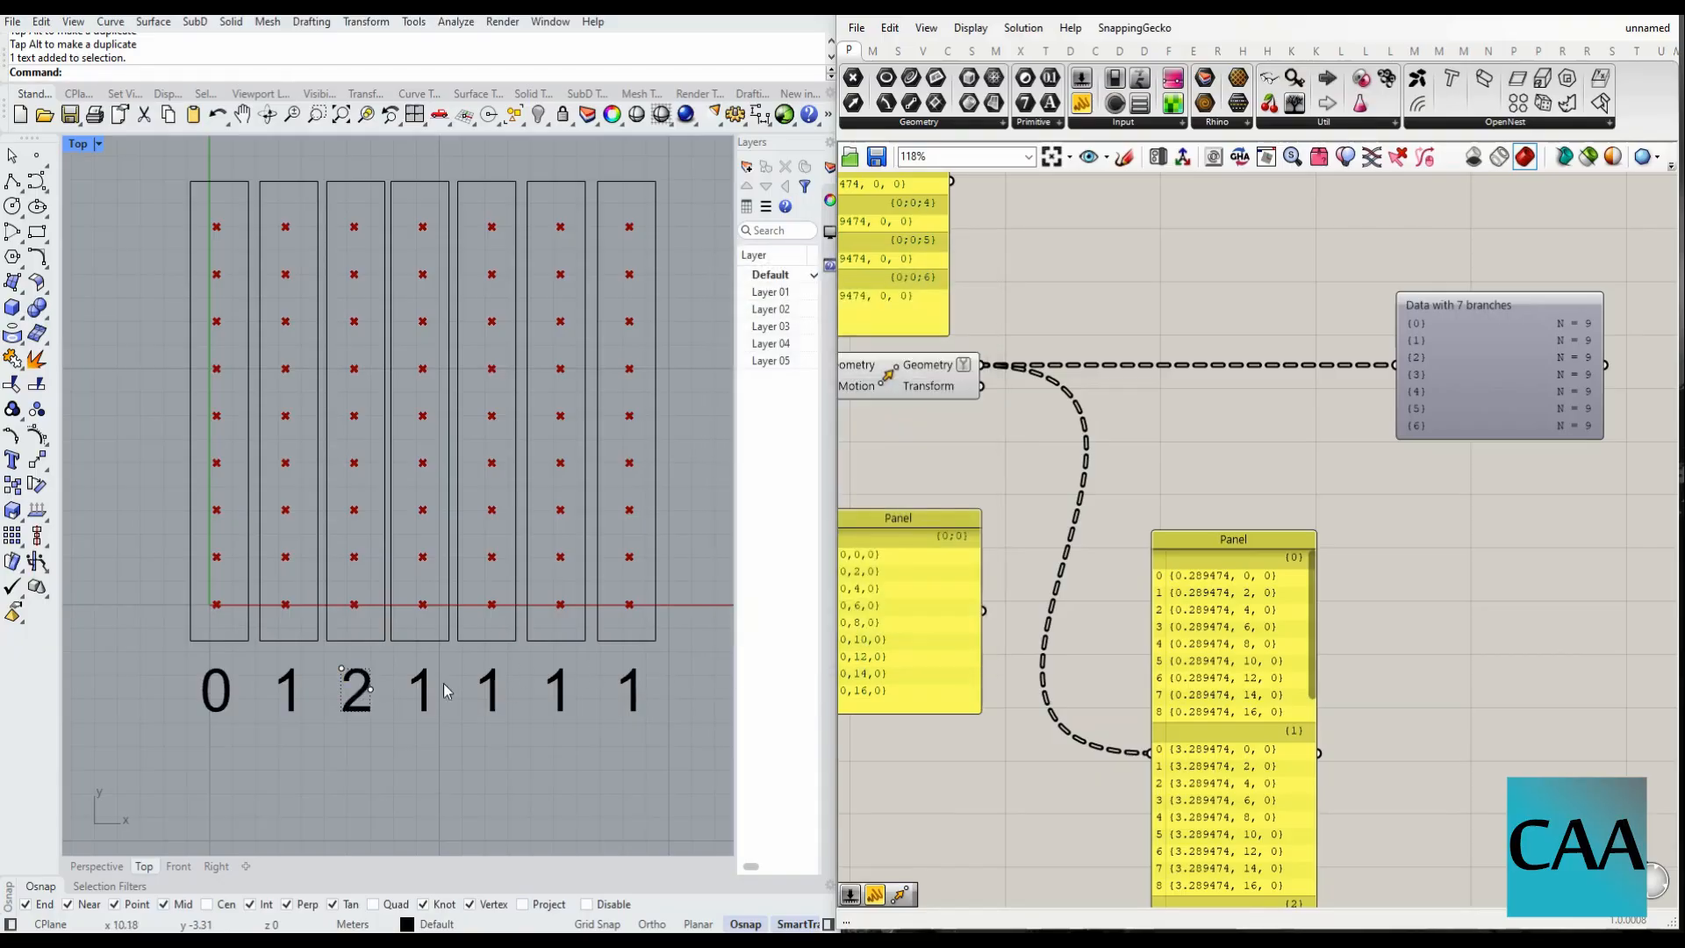
{"action": "double_click", "coordinate": [424, 689]}
{"action": "type", "text": "3"}
{"action": "key", "text": "Return"}
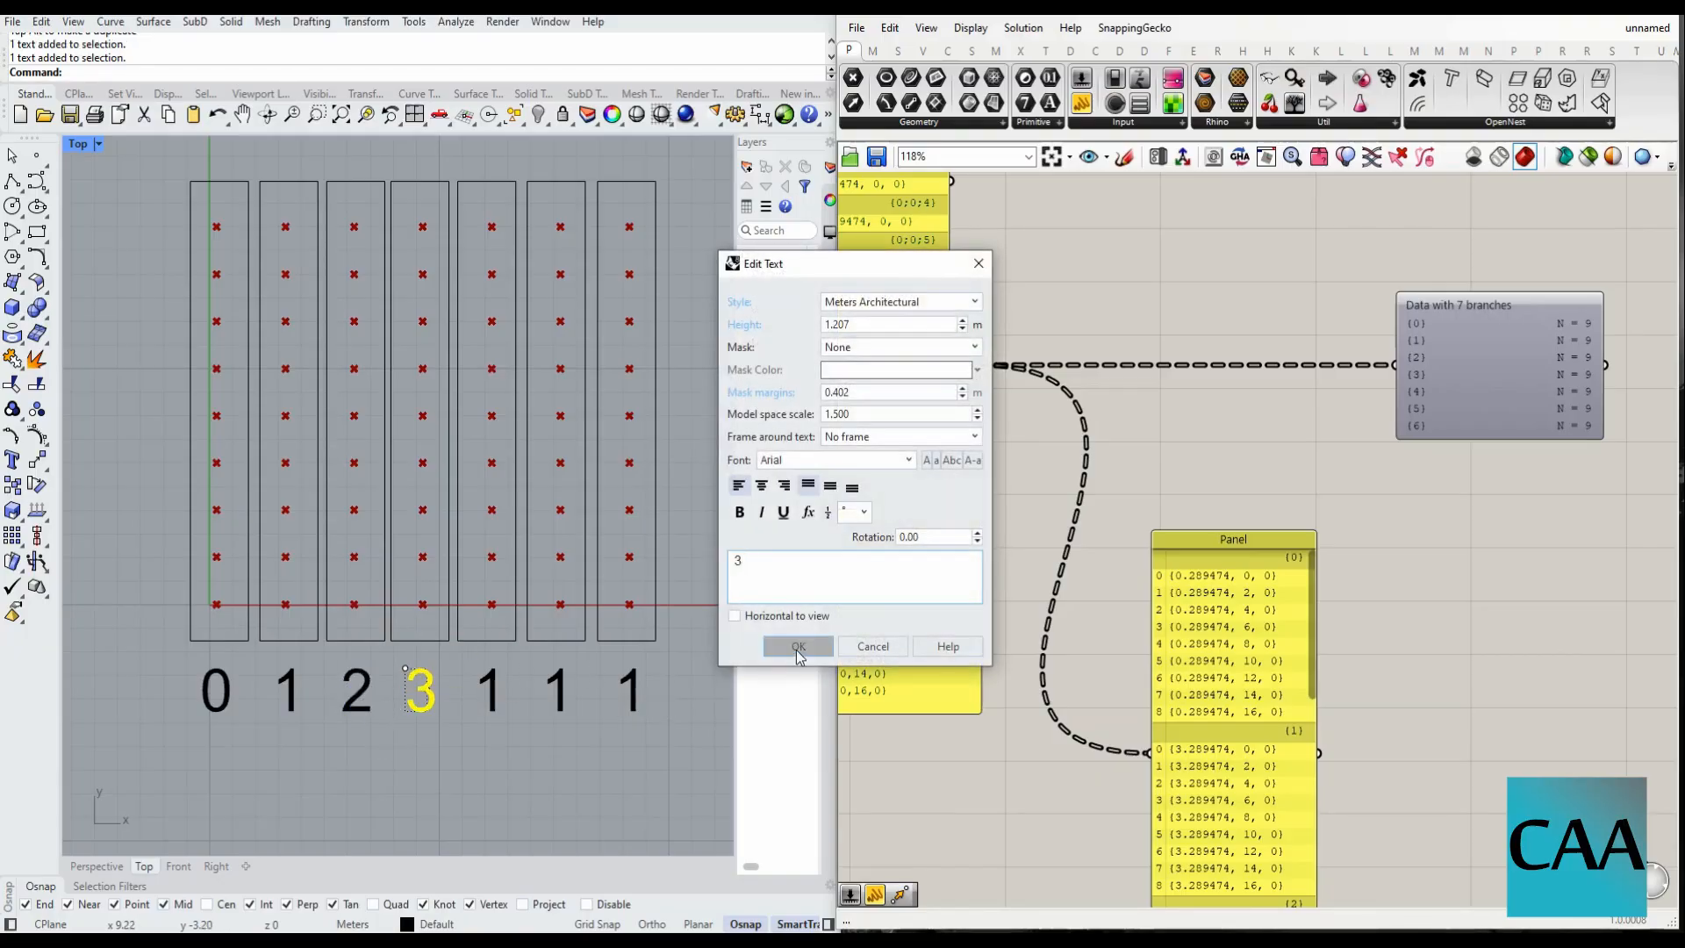
- Change the text of the last three column labels to 4, 5 and 6
{"action": "double_click", "coordinate": [493, 689]}
{"action": "type", "text": "4"}
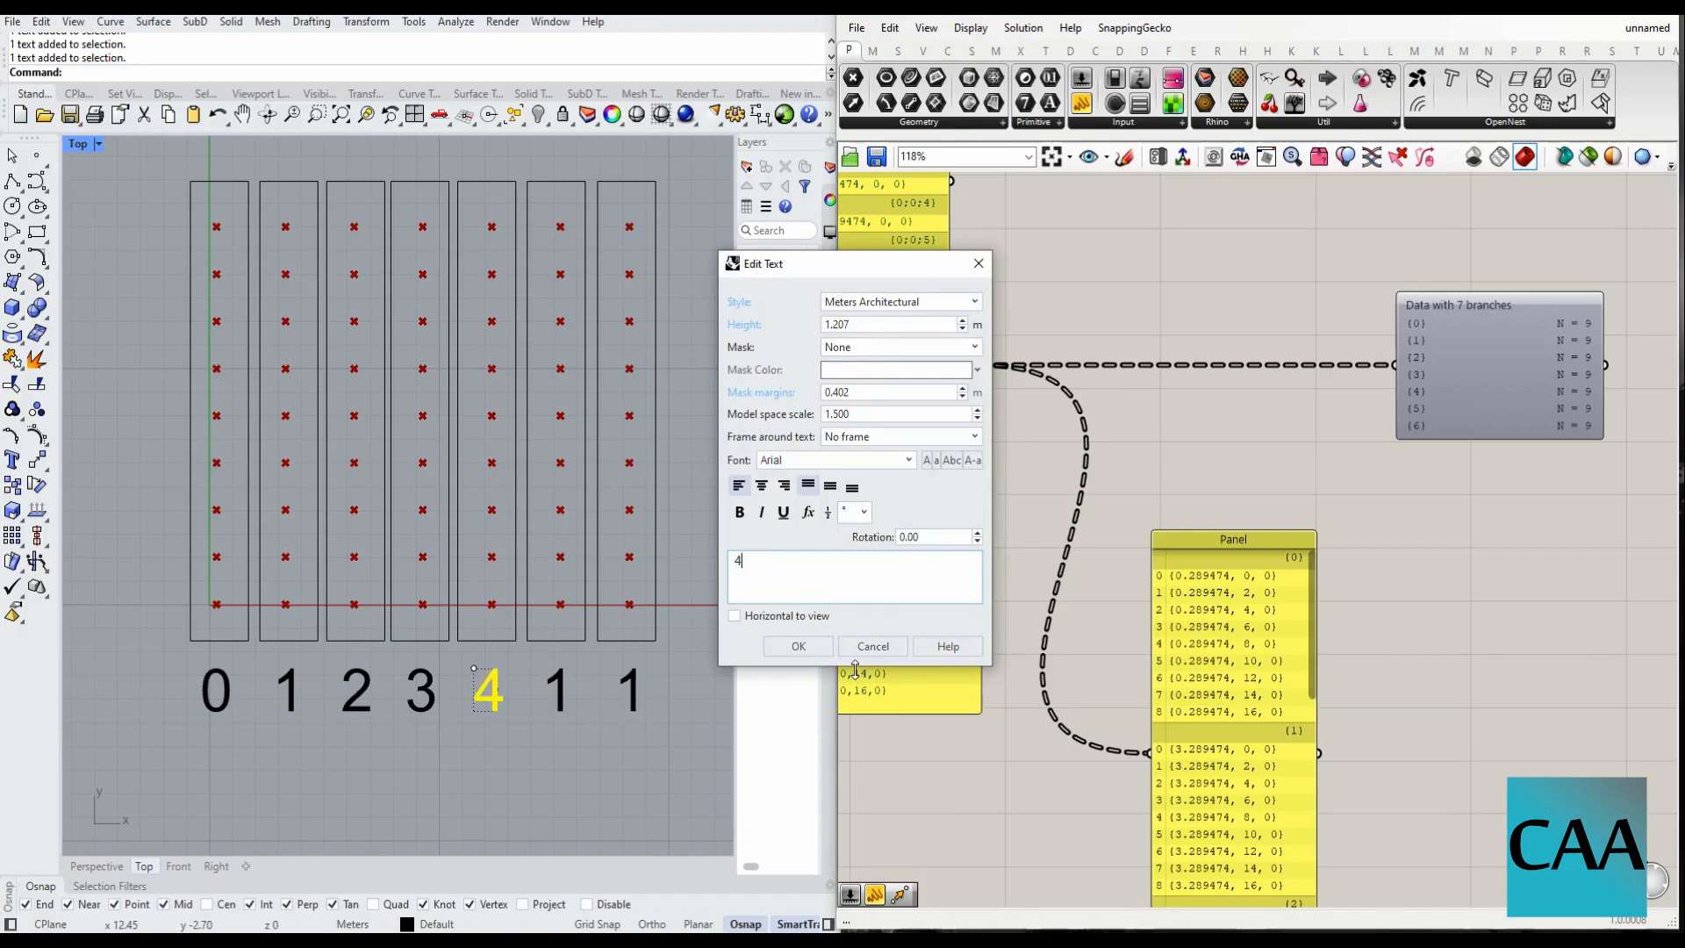
{"action": "key", "text": "Return"}
{"action": "double_click", "coordinate": [558, 689]}
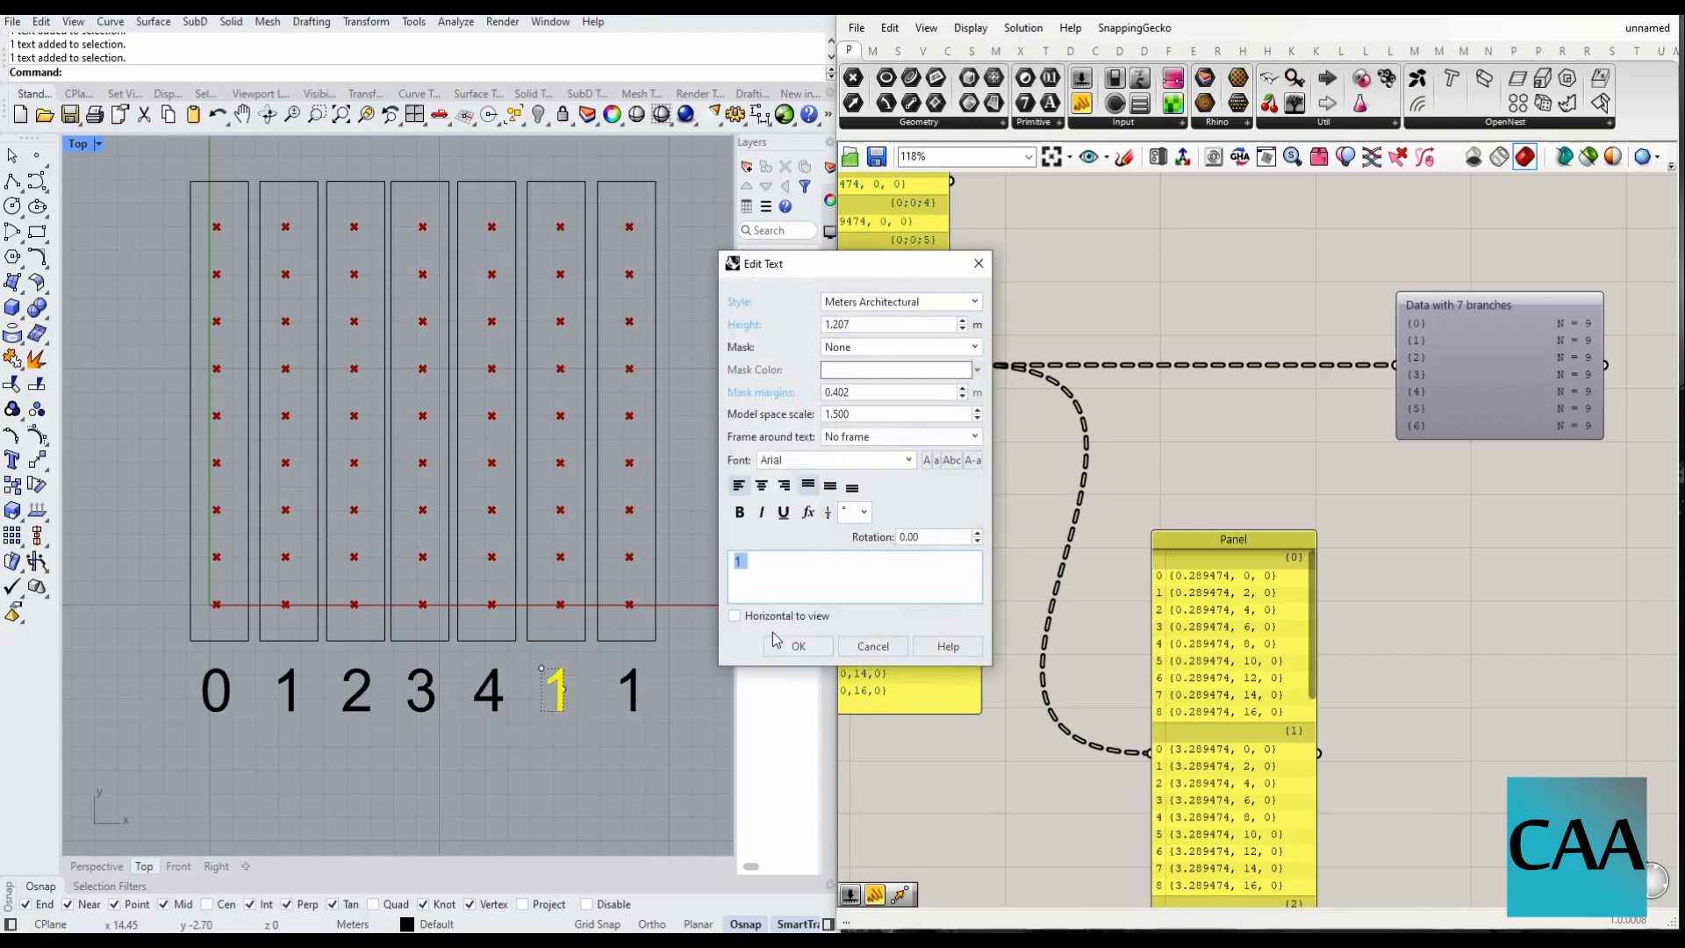
{"action": "type", "text": "5"}
{"action": "left_click", "coordinate": [795, 650]}
{"action": "double_click", "coordinate": [629, 689]}
{"action": "type", "text": "6"}
{"action": "left_click", "coordinate": [795, 650]}
{"action": "scroll", "coordinate": [503, 627], "scroll_direction": "down", "scroll_amount": 3}
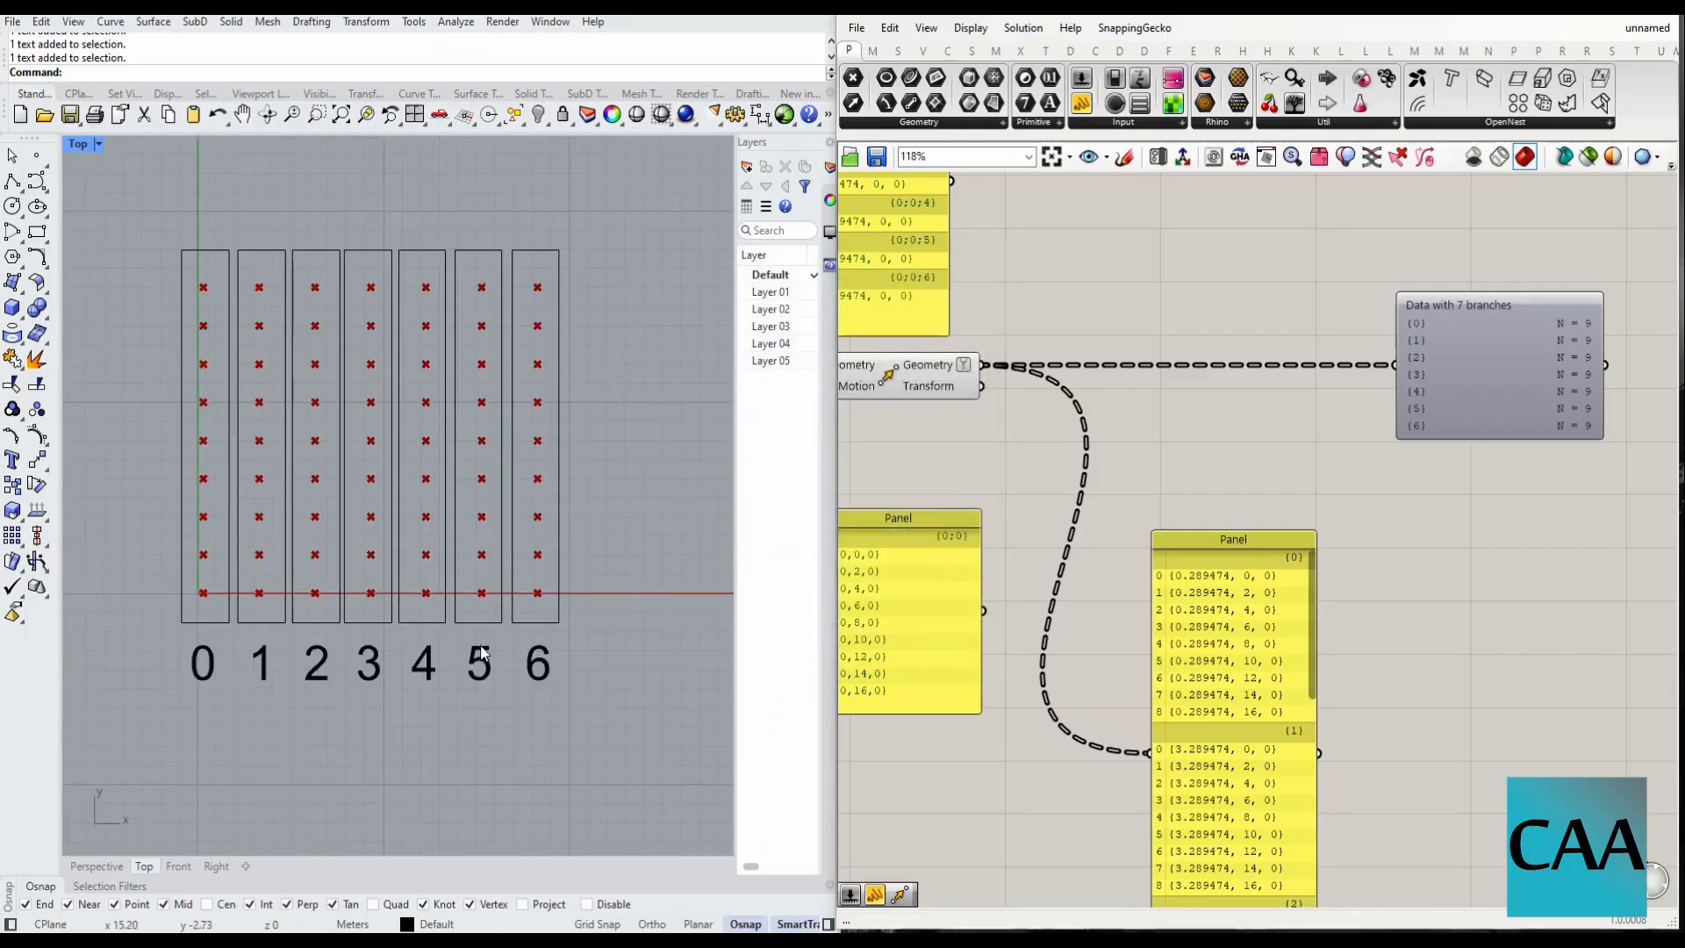
{"action": "scroll", "coordinate": [312, 597], "scroll_direction": "up", "scroll_amount": 2}
{"action": "scroll", "coordinate": [404, 599], "scroll_direction": "down", "scroll_amount": 1}
{"action": "scroll", "coordinate": [428, 628], "scroll_direction": "up", "scroll_amount": 1}
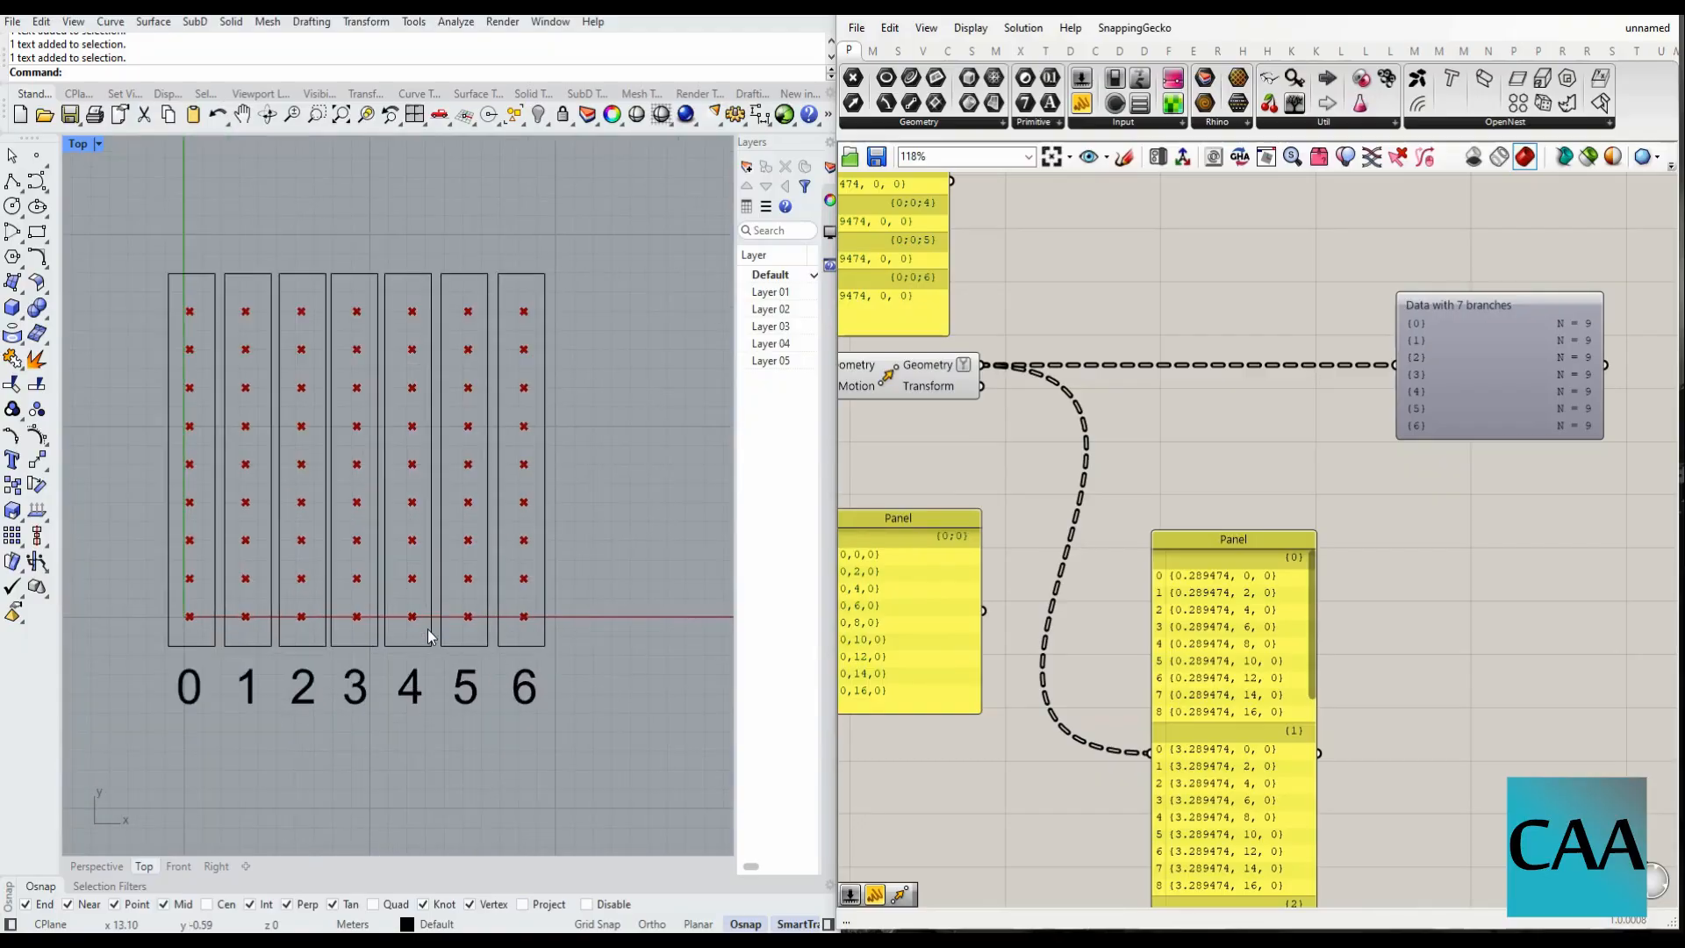
{"action": "scroll", "coordinate": [1115, 476], "scroll_direction": "down", "scroll_amount": 3}
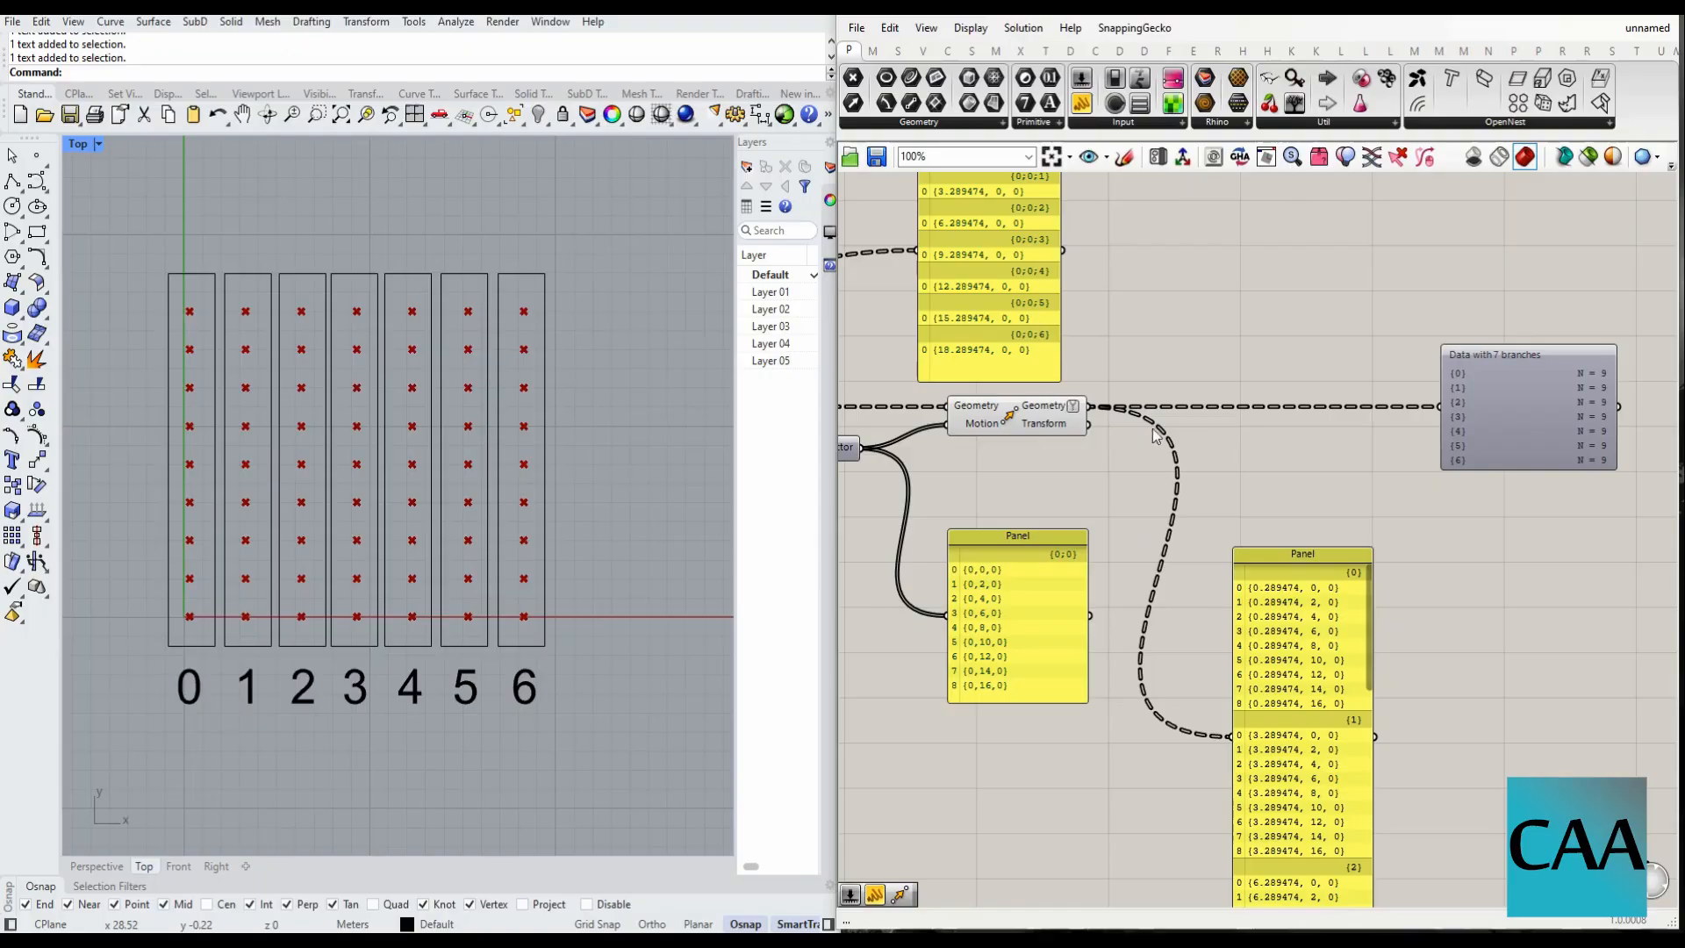
{"action": "left_click", "coordinate": [872, 51]}
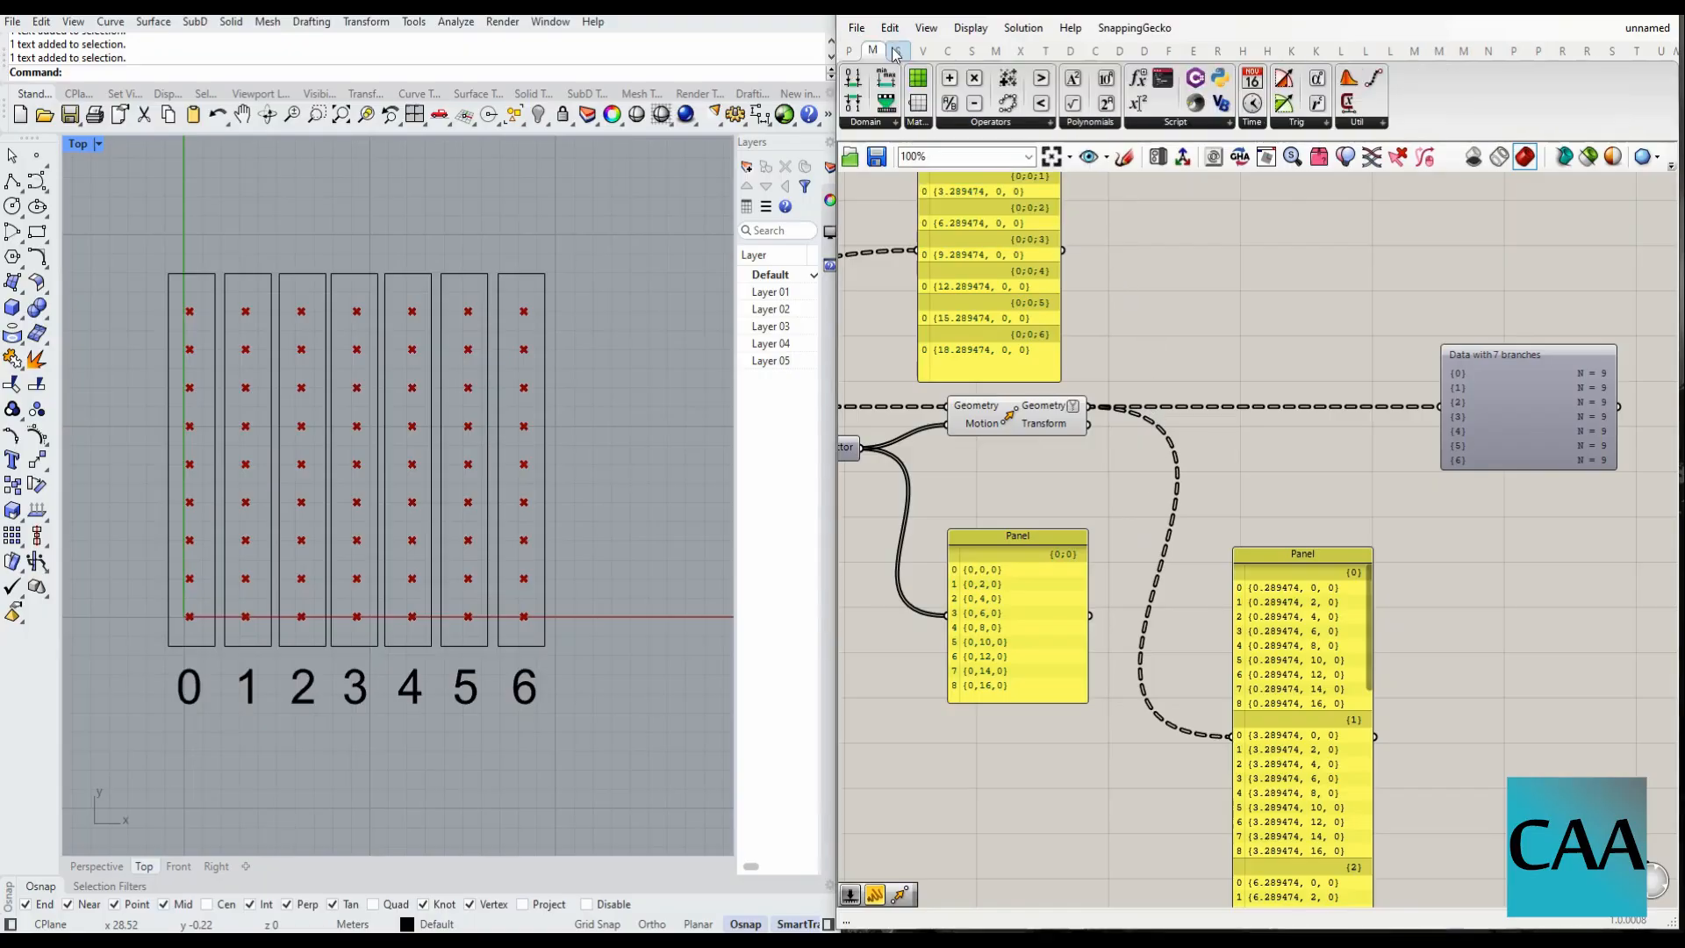
{"action": "left_click", "coordinate": [897, 50]}
{"action": "left_click", "coordinate": [919, 125]}
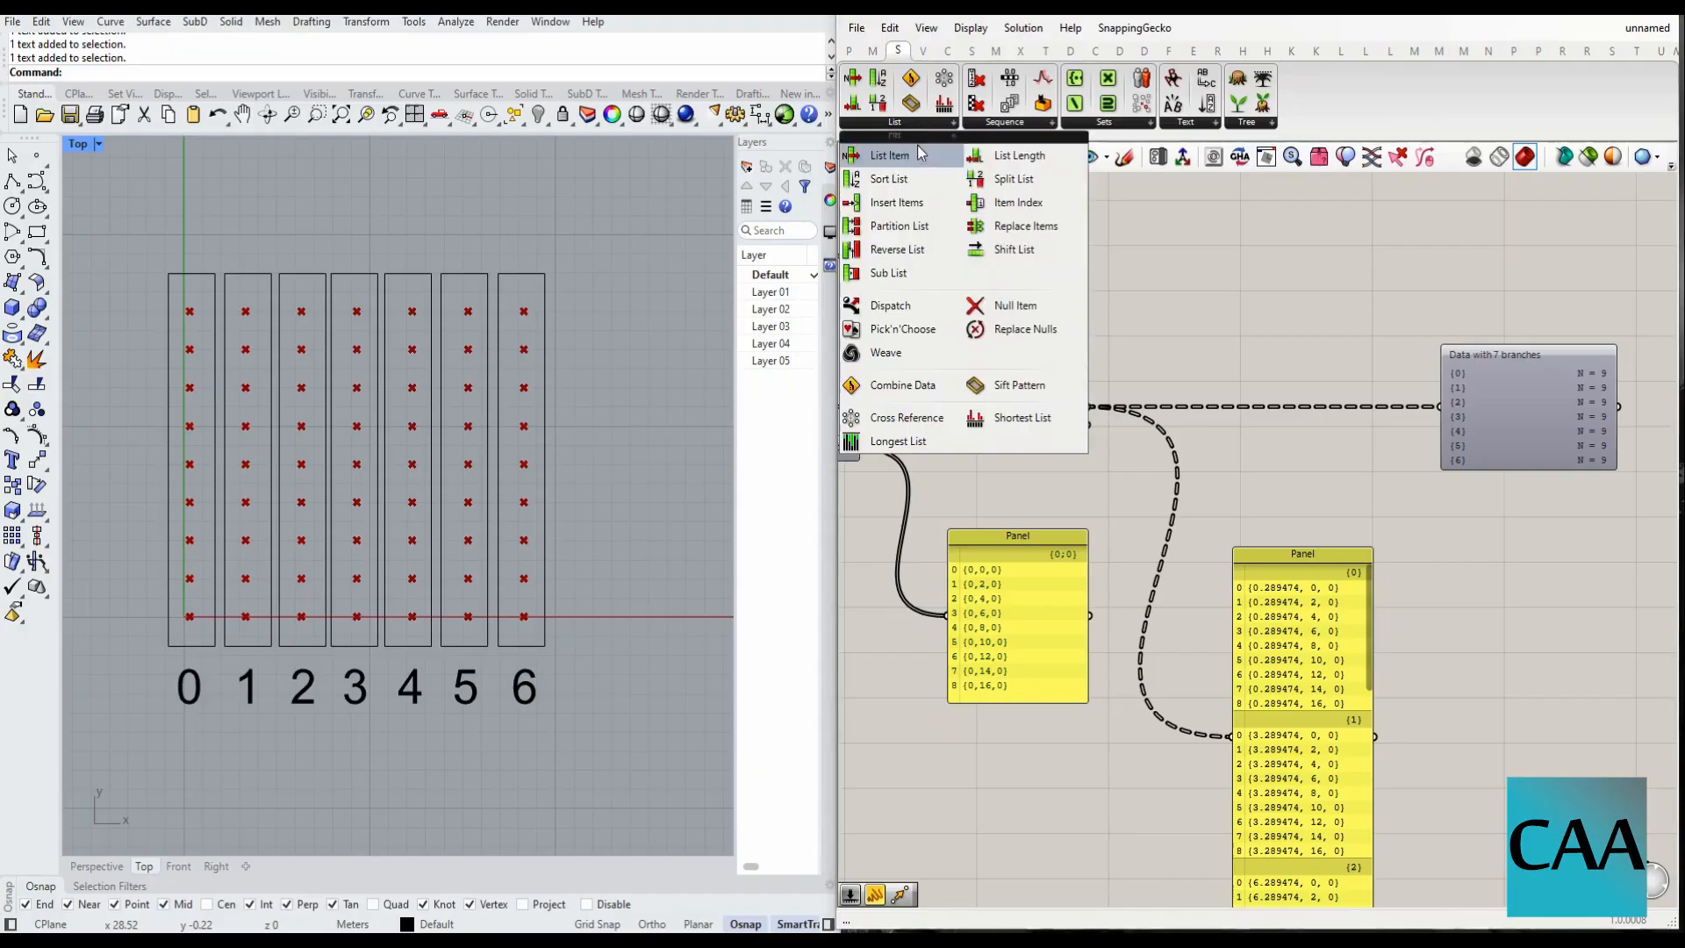
{"action": "left_click_drag", "start_coordinate": [913, 151], "coordinate": [1221, 365]}
{"action": "scroll", "coordinate": [1199, 335], "scroll_direction": "up", "scroll_amount": 3}
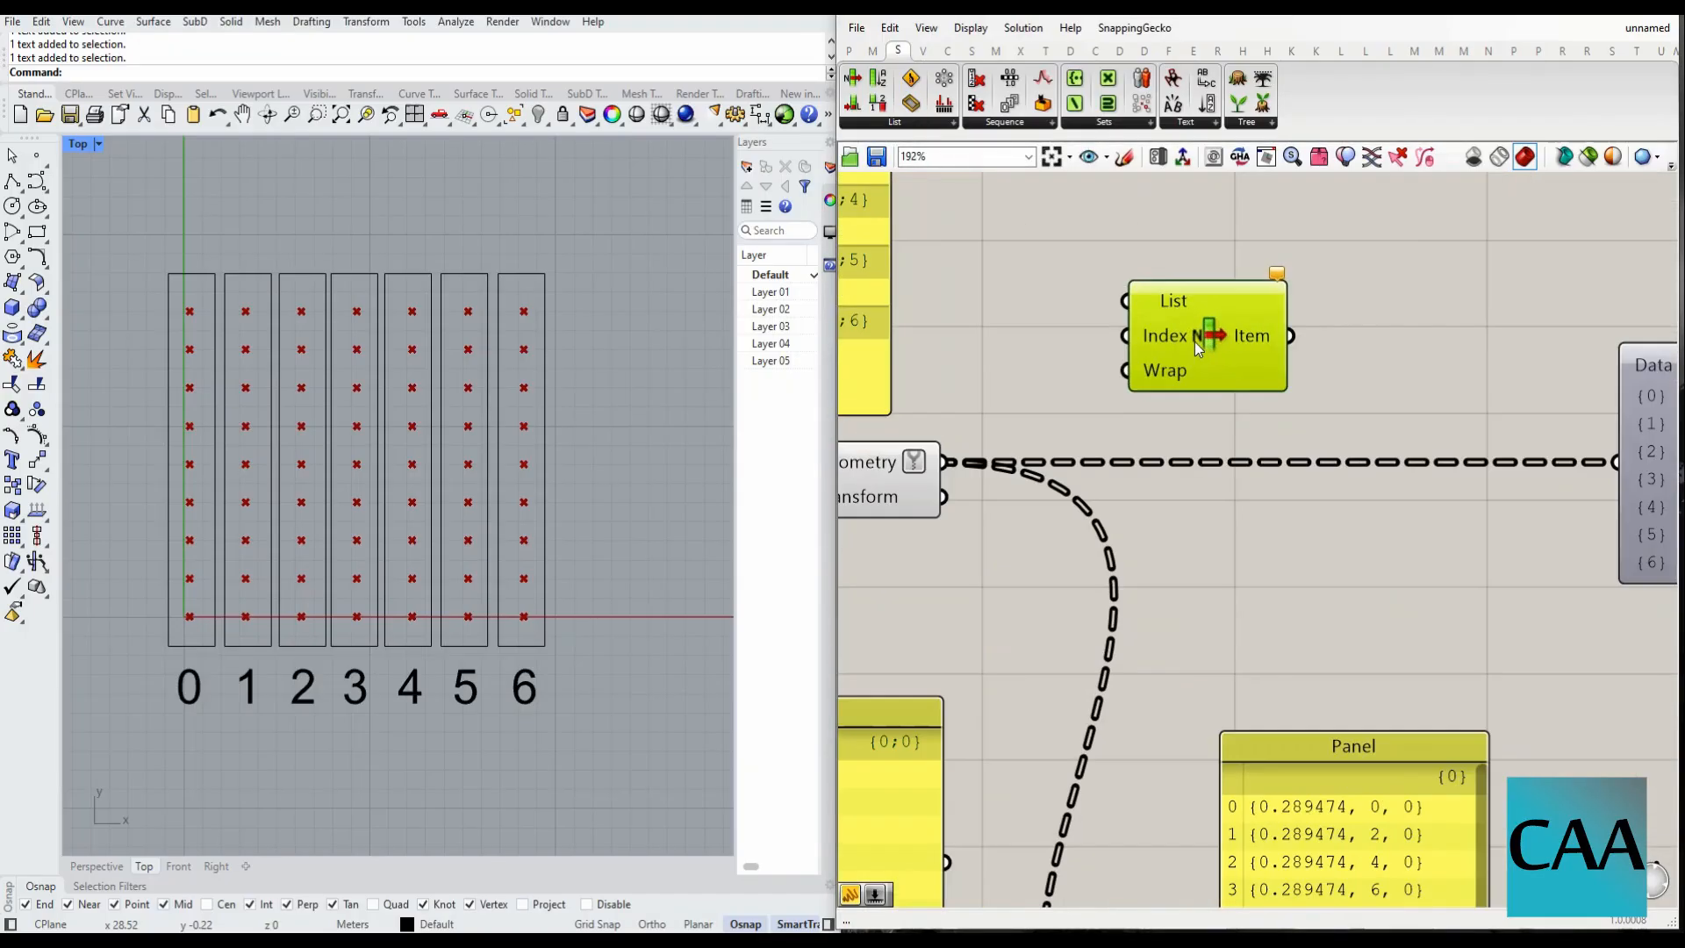
{"action": "key", "text": "Delete"}
- Add a Tree Branch component and connect the second Move's Geometry output to its Tree input
{"action": "scroll", "coordinate": [1195, 346], "scroll_direction": "down", "scroll_amount": 1}
{"action": "scroll", "coordinate": [1194, 343], "scroll_direction": "down", "scroll_amount": 1}
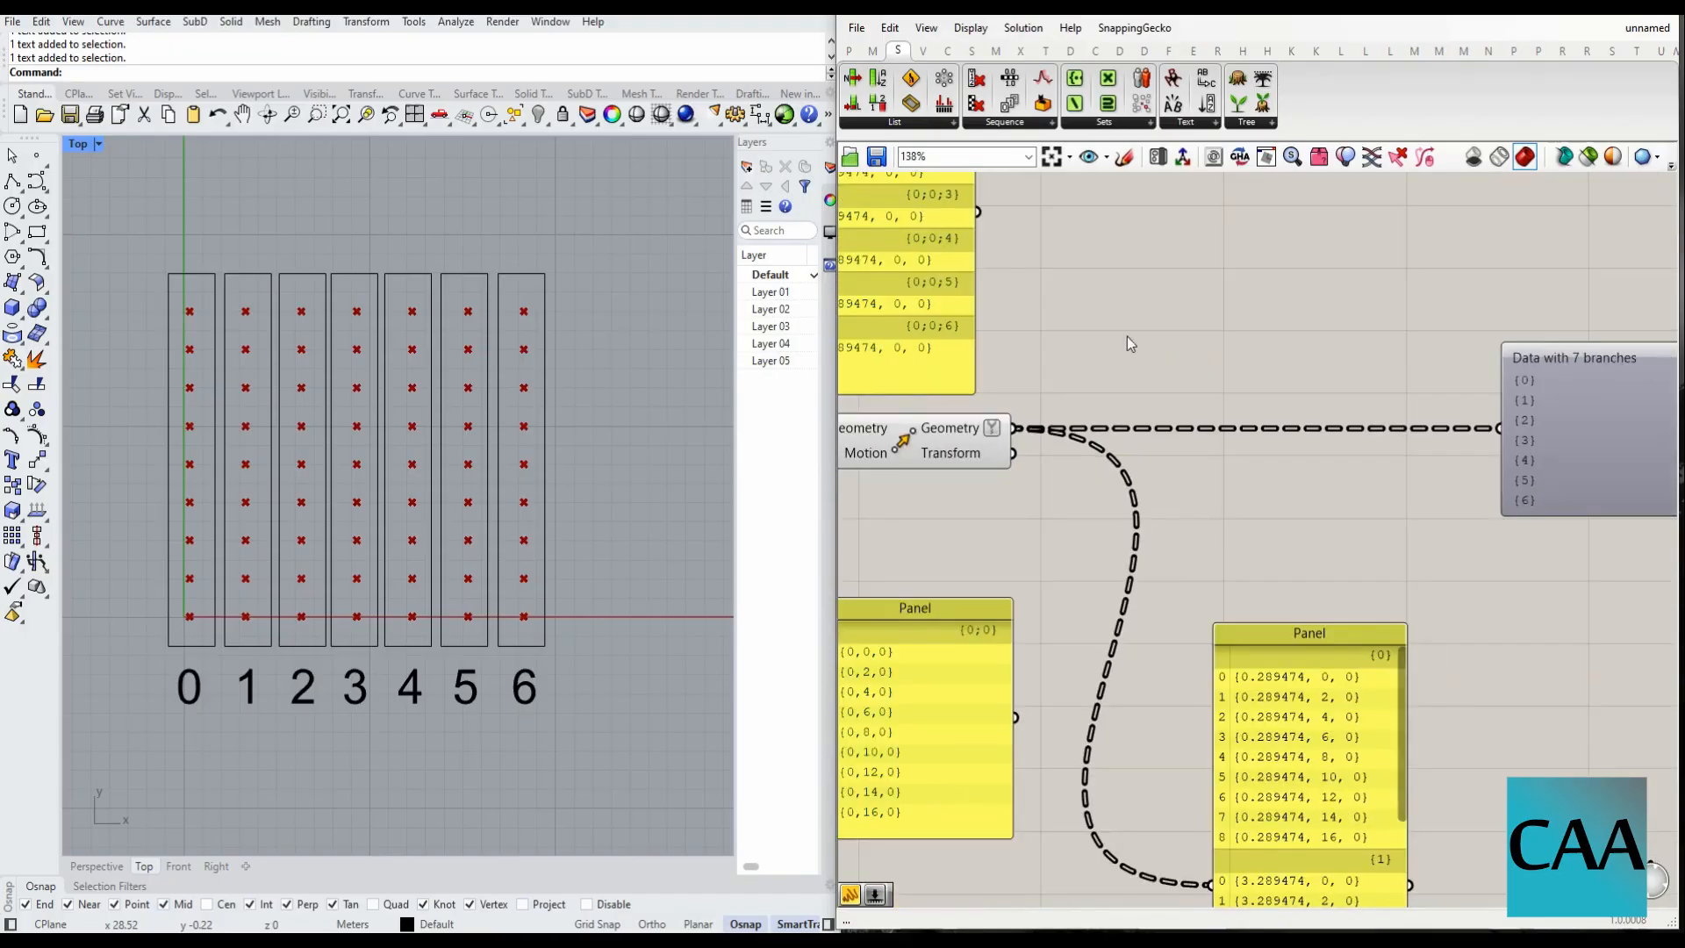
{"action": "scroll", "coordinate": [1137, 329], "scroll_direction": "down", "scroll_amount": 4}
{"action": "scroll", "coordinate": [1089, 335], "scroll_direction": "up", "scroll_amount": 3}
{"action": "scroll", "coordinate": [1132, 366], "scroll_direction": "down", "scroll_amount": 3}
{"action": "scroll", "coordinate": [1137, 367], "scroll_direction": "up", "scroll_amount": 3}
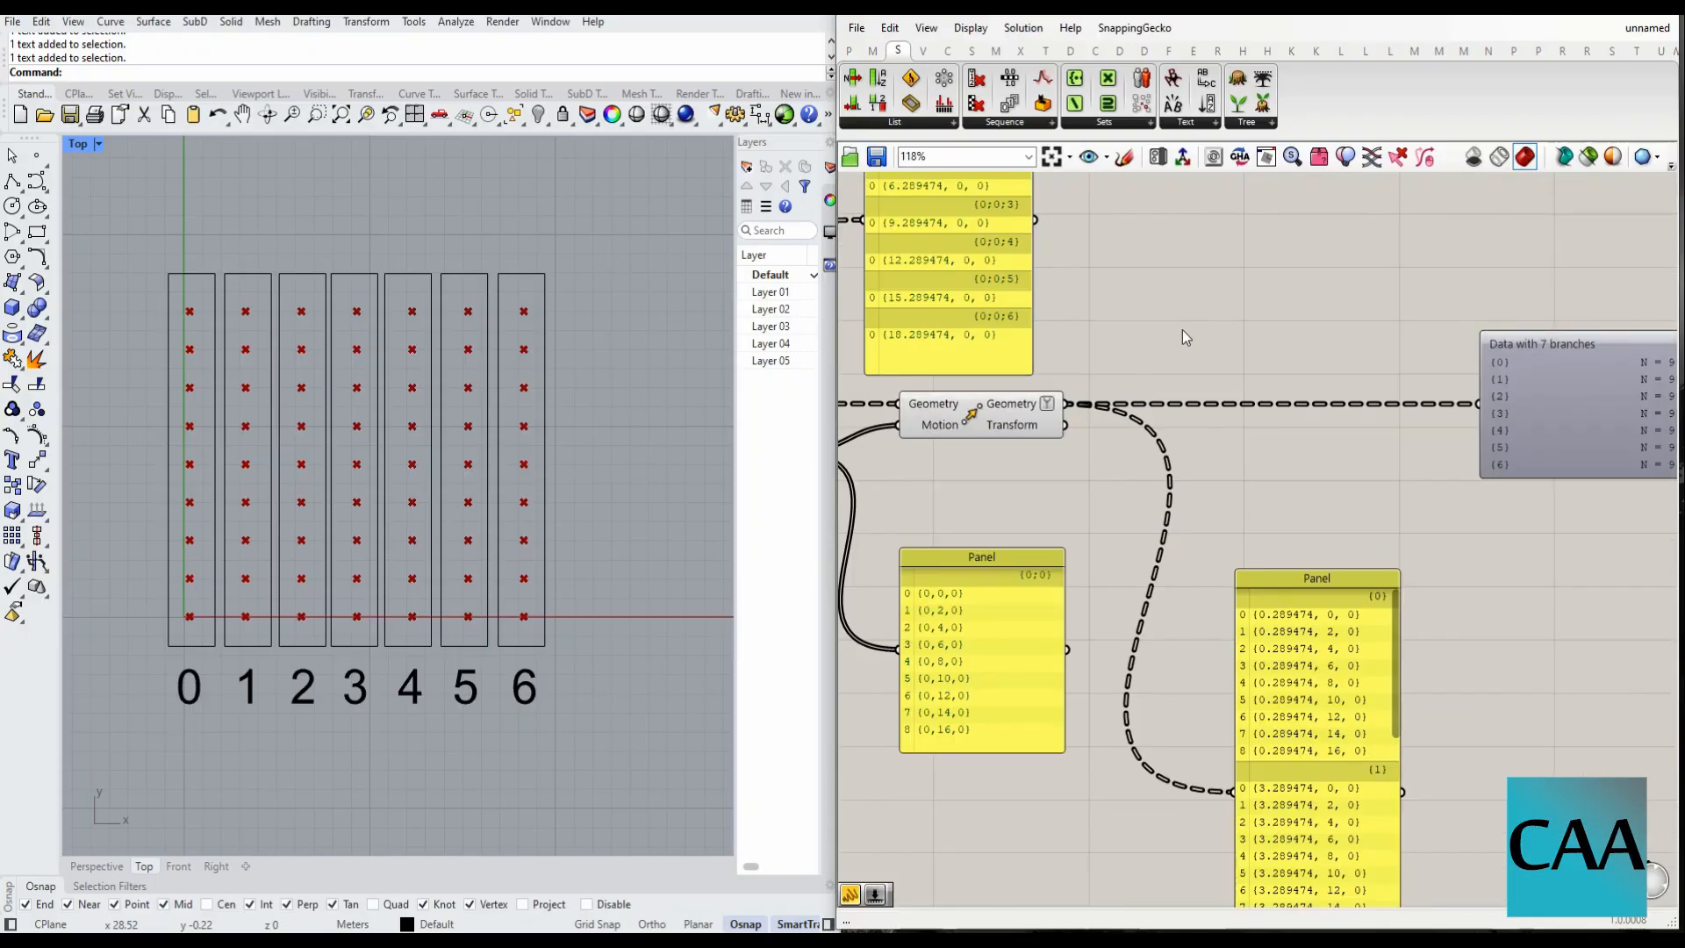
{"action": "double_click", "coordinate": [1183, 330]}
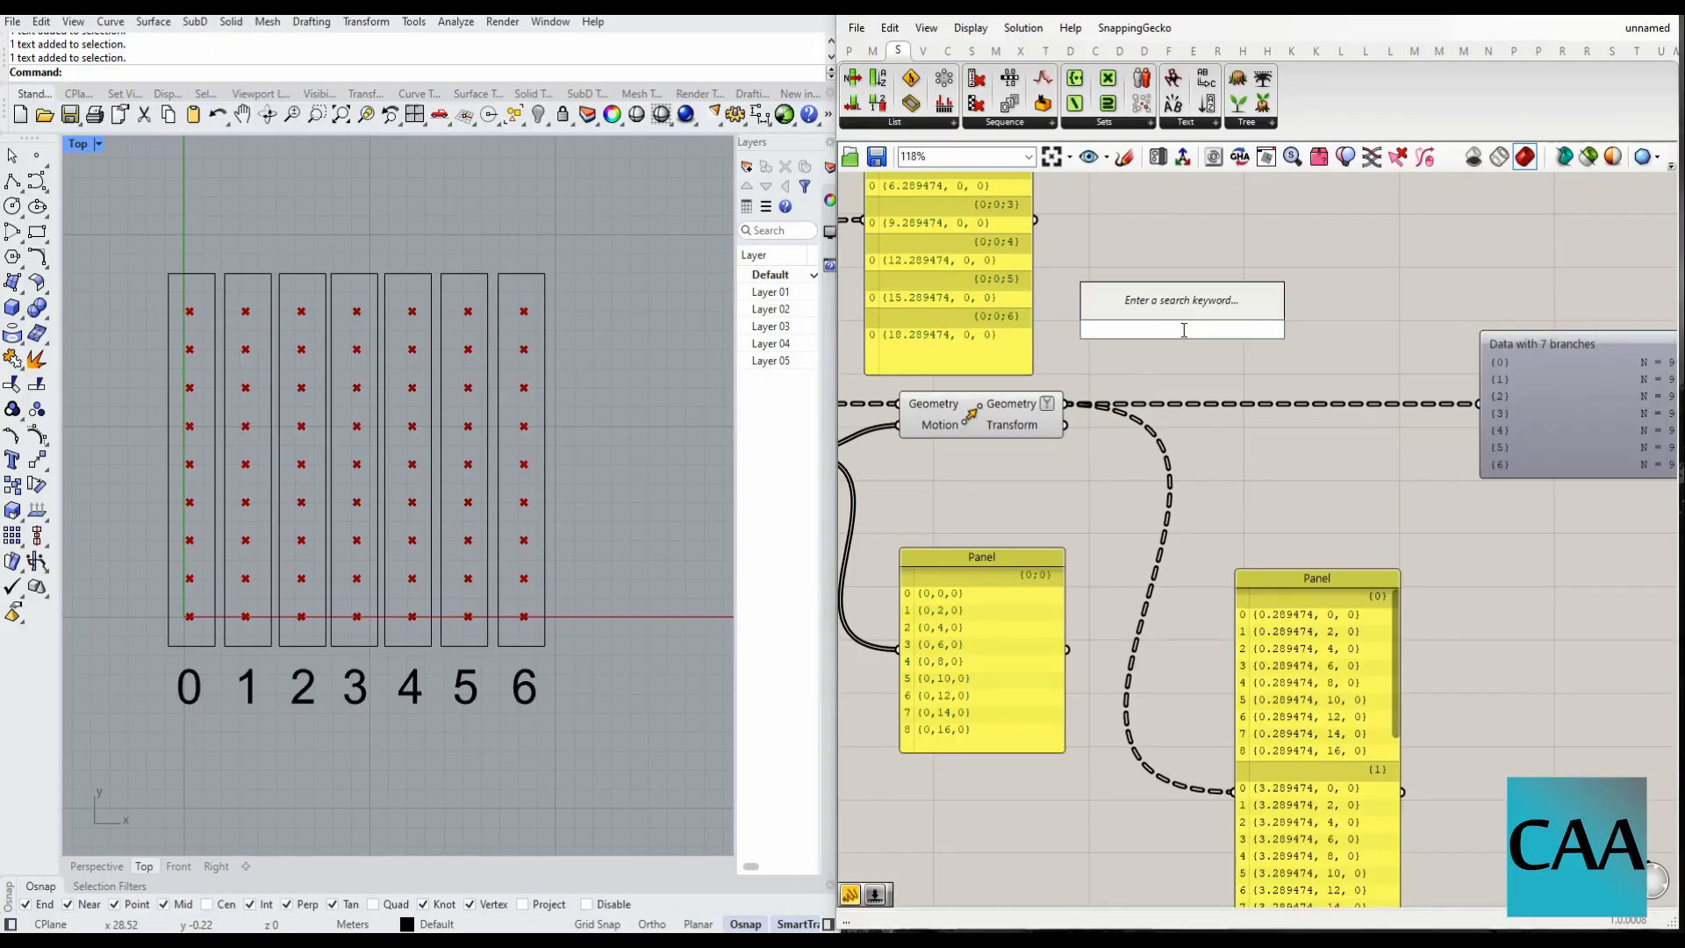
{"action": "type", "text": "tree bra"}
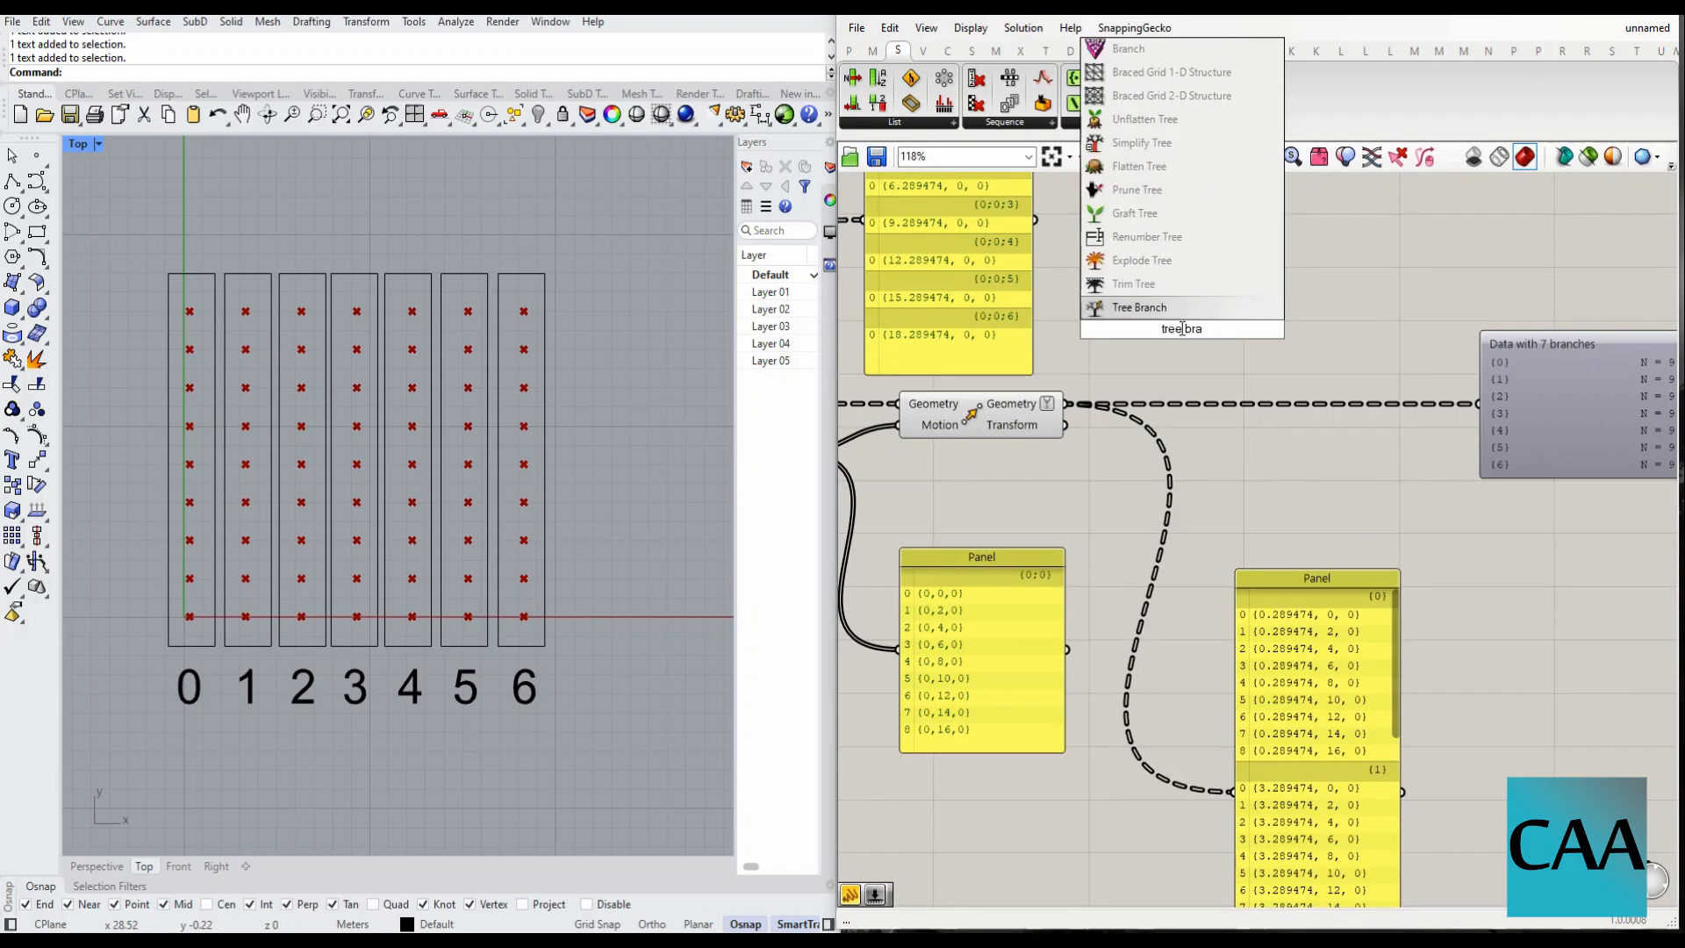
{"action": "key", "text": "Return"}
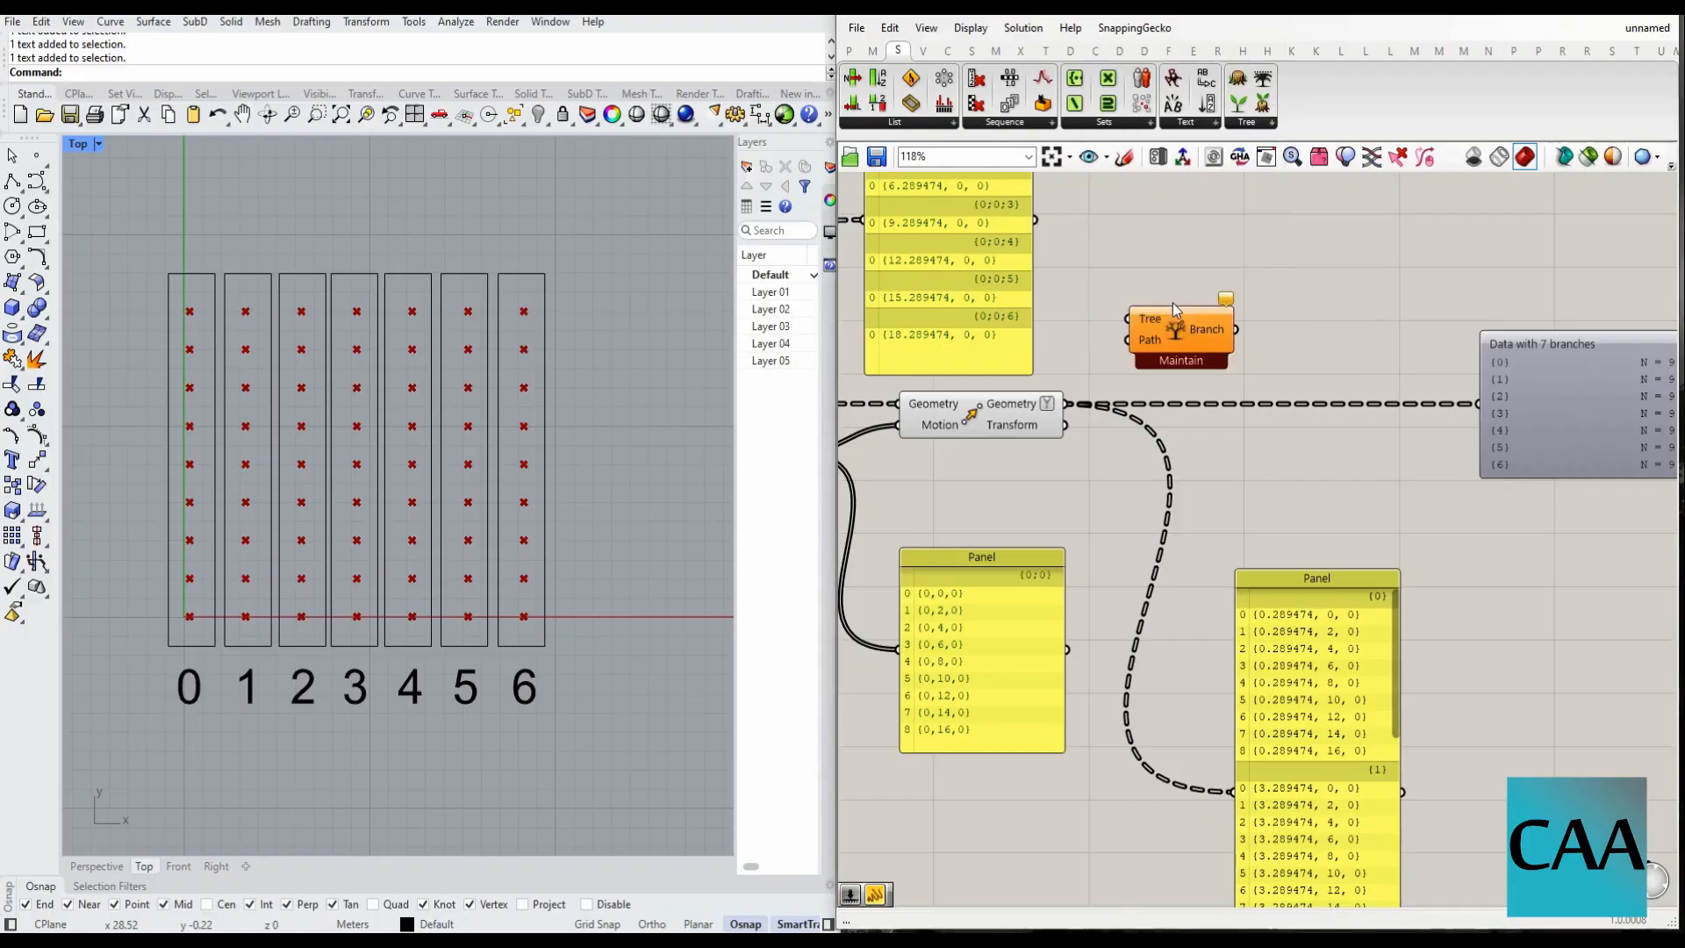
{"action": "scroll", "coordinate": [1204, 362], "scroll_direction": "up", "scroll_amount": 2}
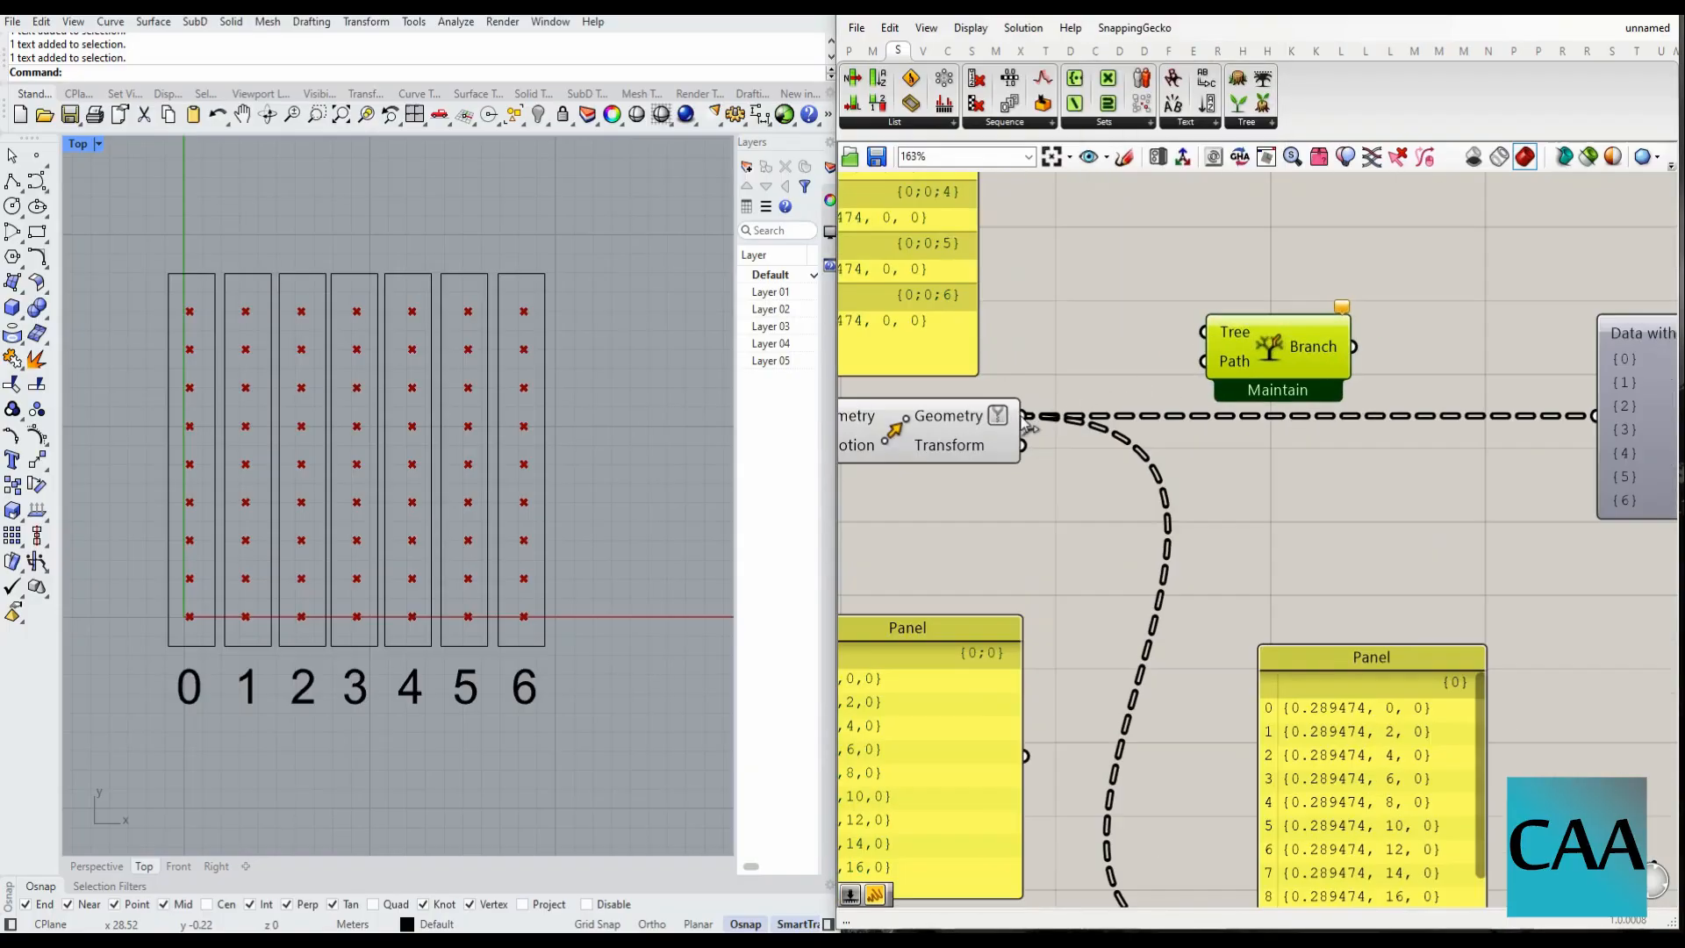
{"action": "left_click_drag", "start_coordinate": [1025, 416], "coordinate": [1369, 303]}
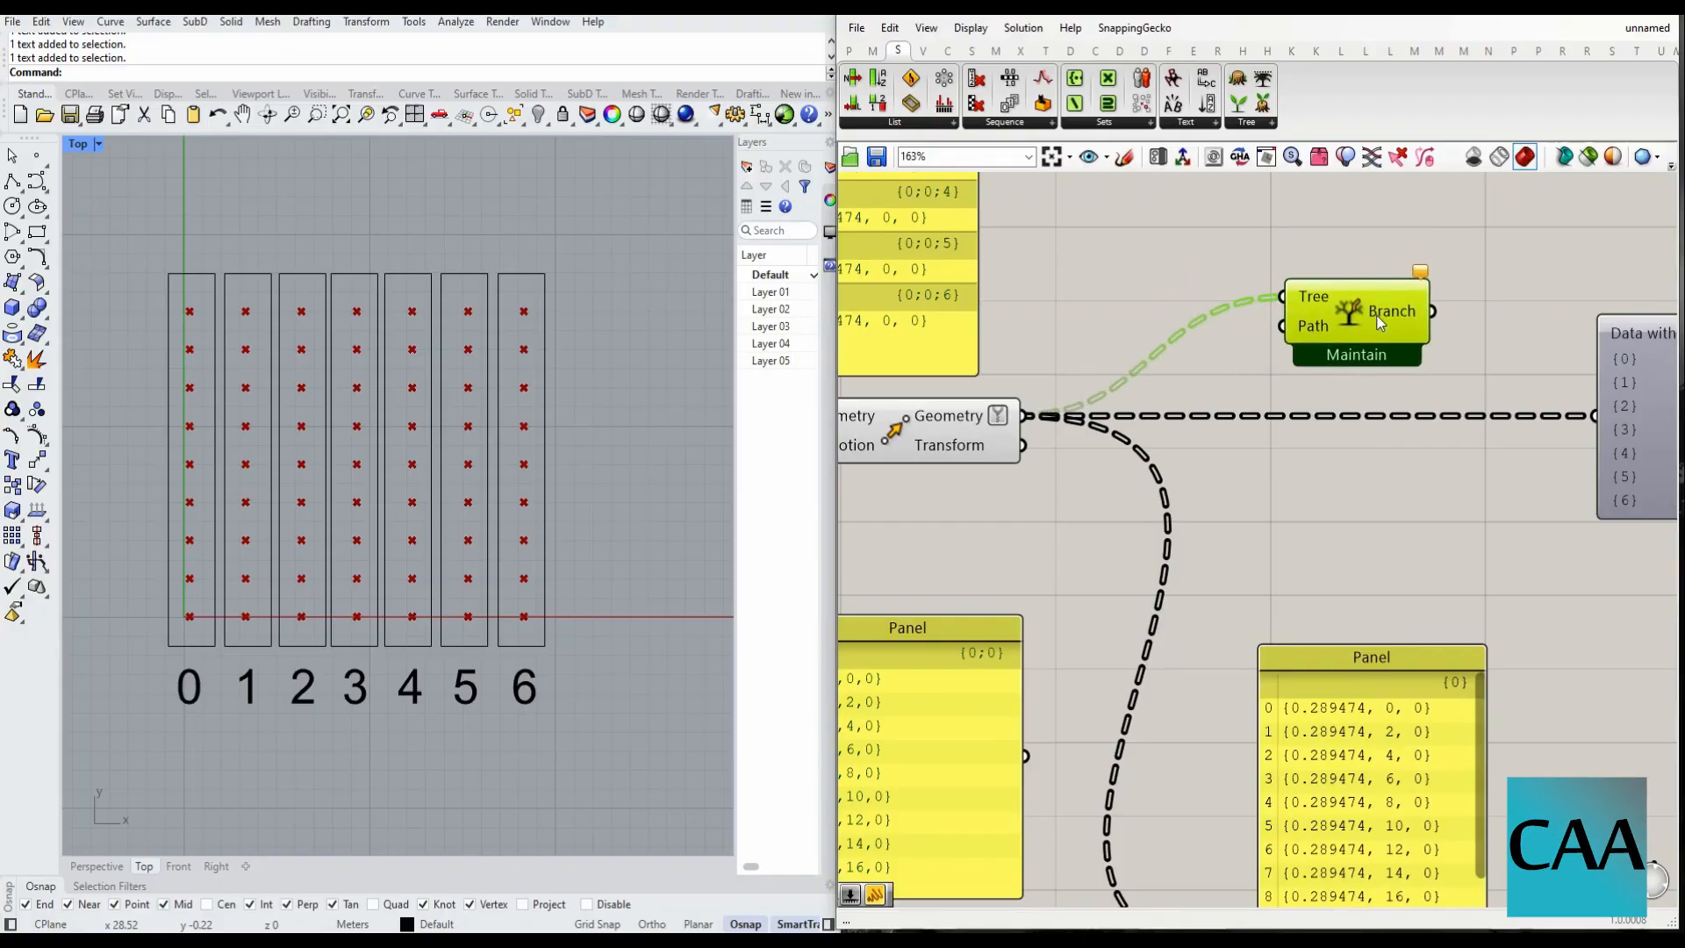
- Add a 0 to 6 number slider and connect it to the Tree Branch's Path input
{"action": "scroll", "coordinate": [1152, 351], "scroll_direction": "down", "scroll_amount": 3}
{"action": "scroll", "coordinate": [1152, 350], "scroll_direction": "up", "scroll_amount": 3}
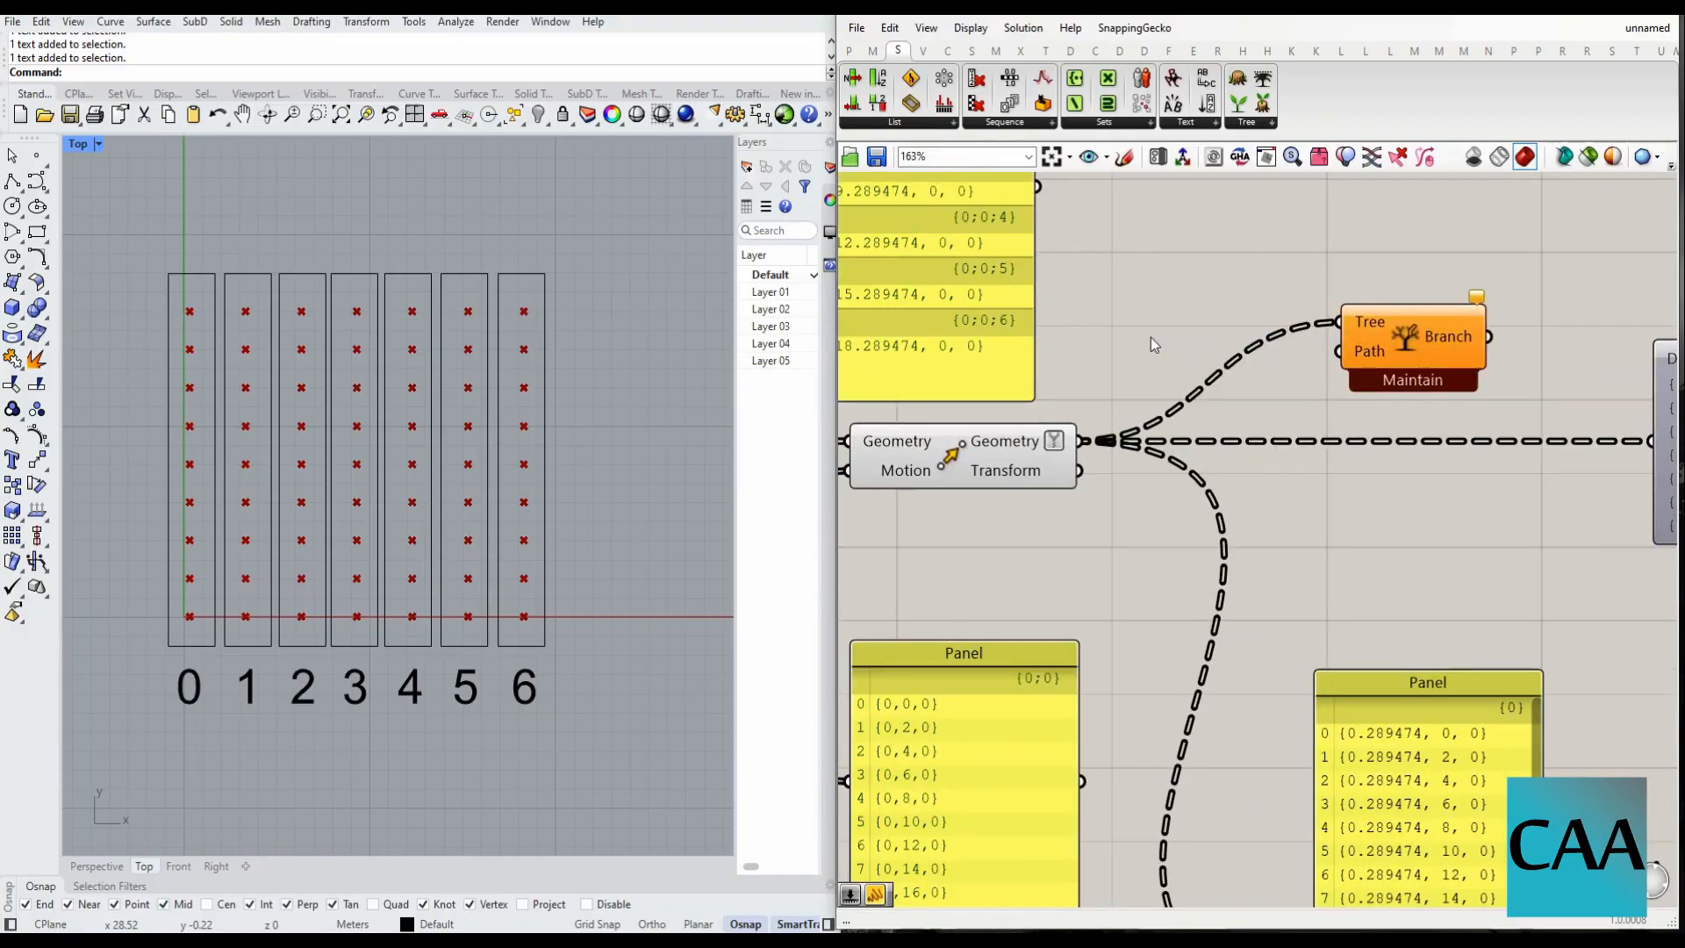
{"action": "double_click", "coordinate": [1151, 337]}
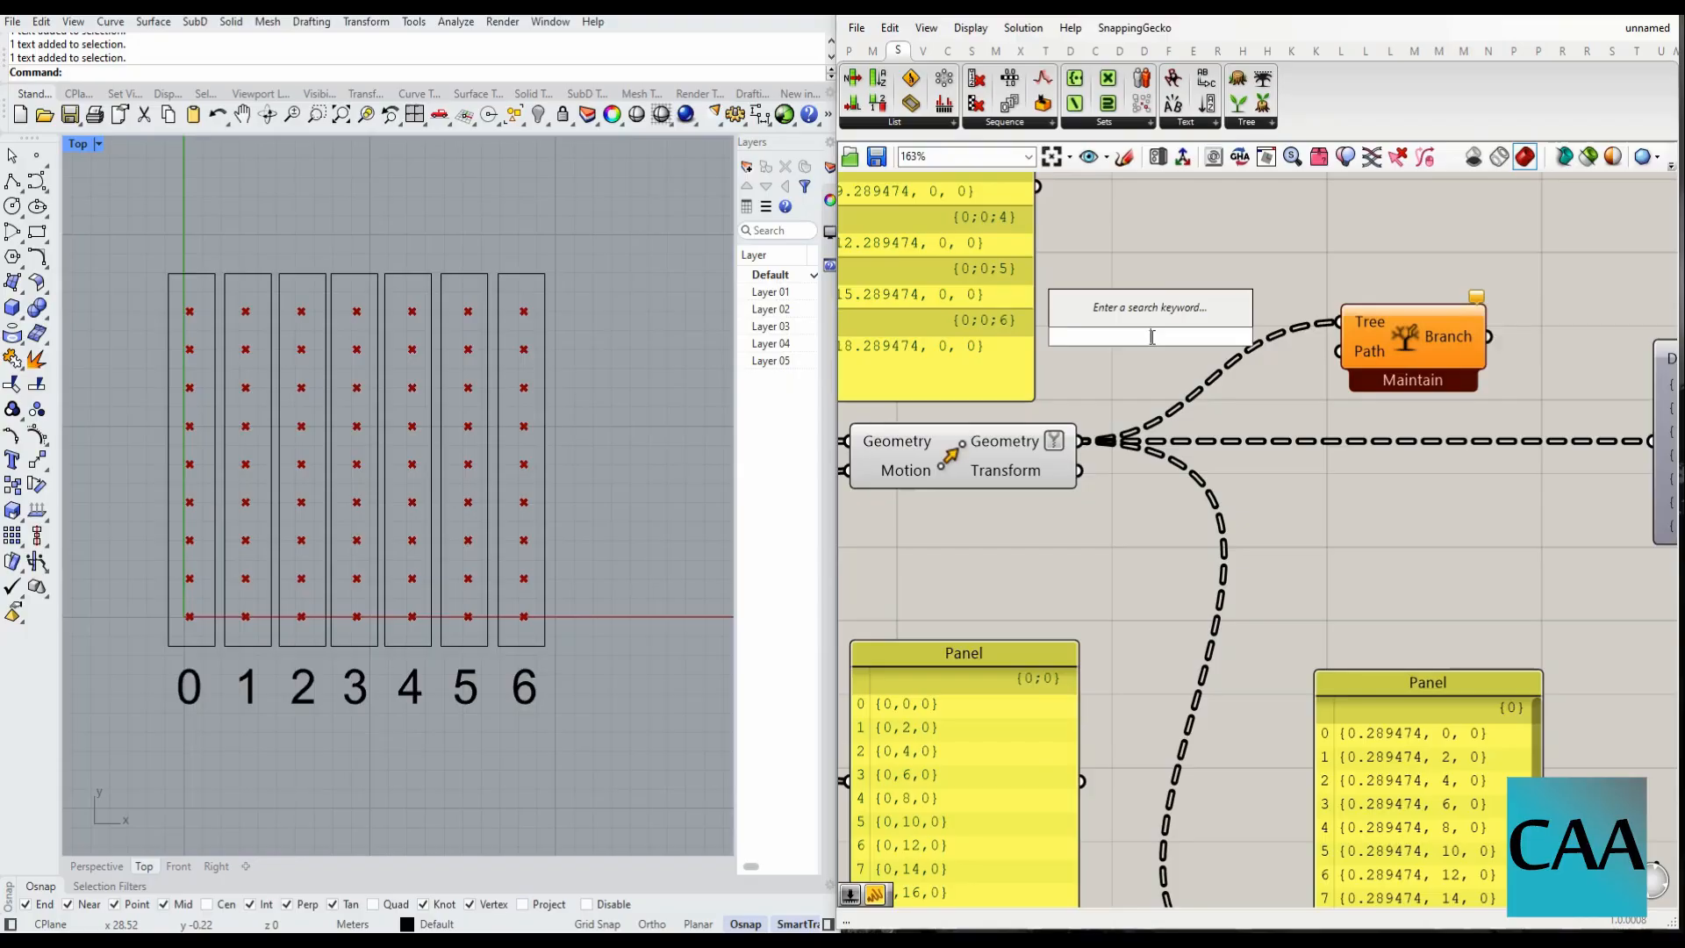
{"action": "type", "text": "0.6"}
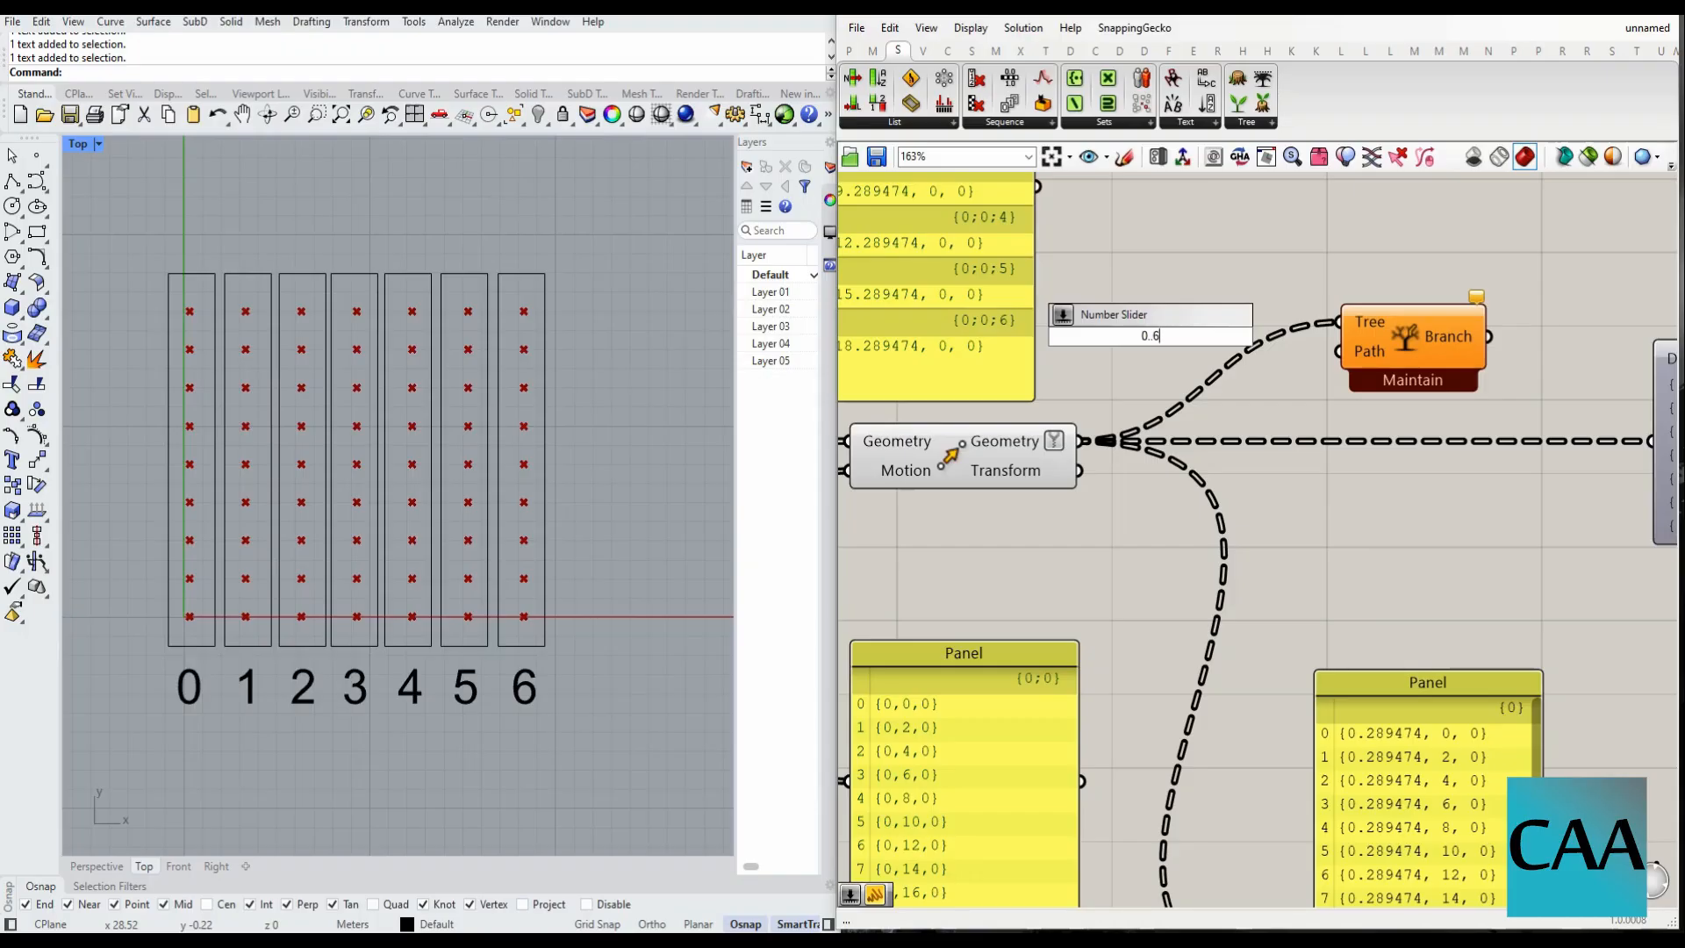
{"action": "key", "text": "Return"}
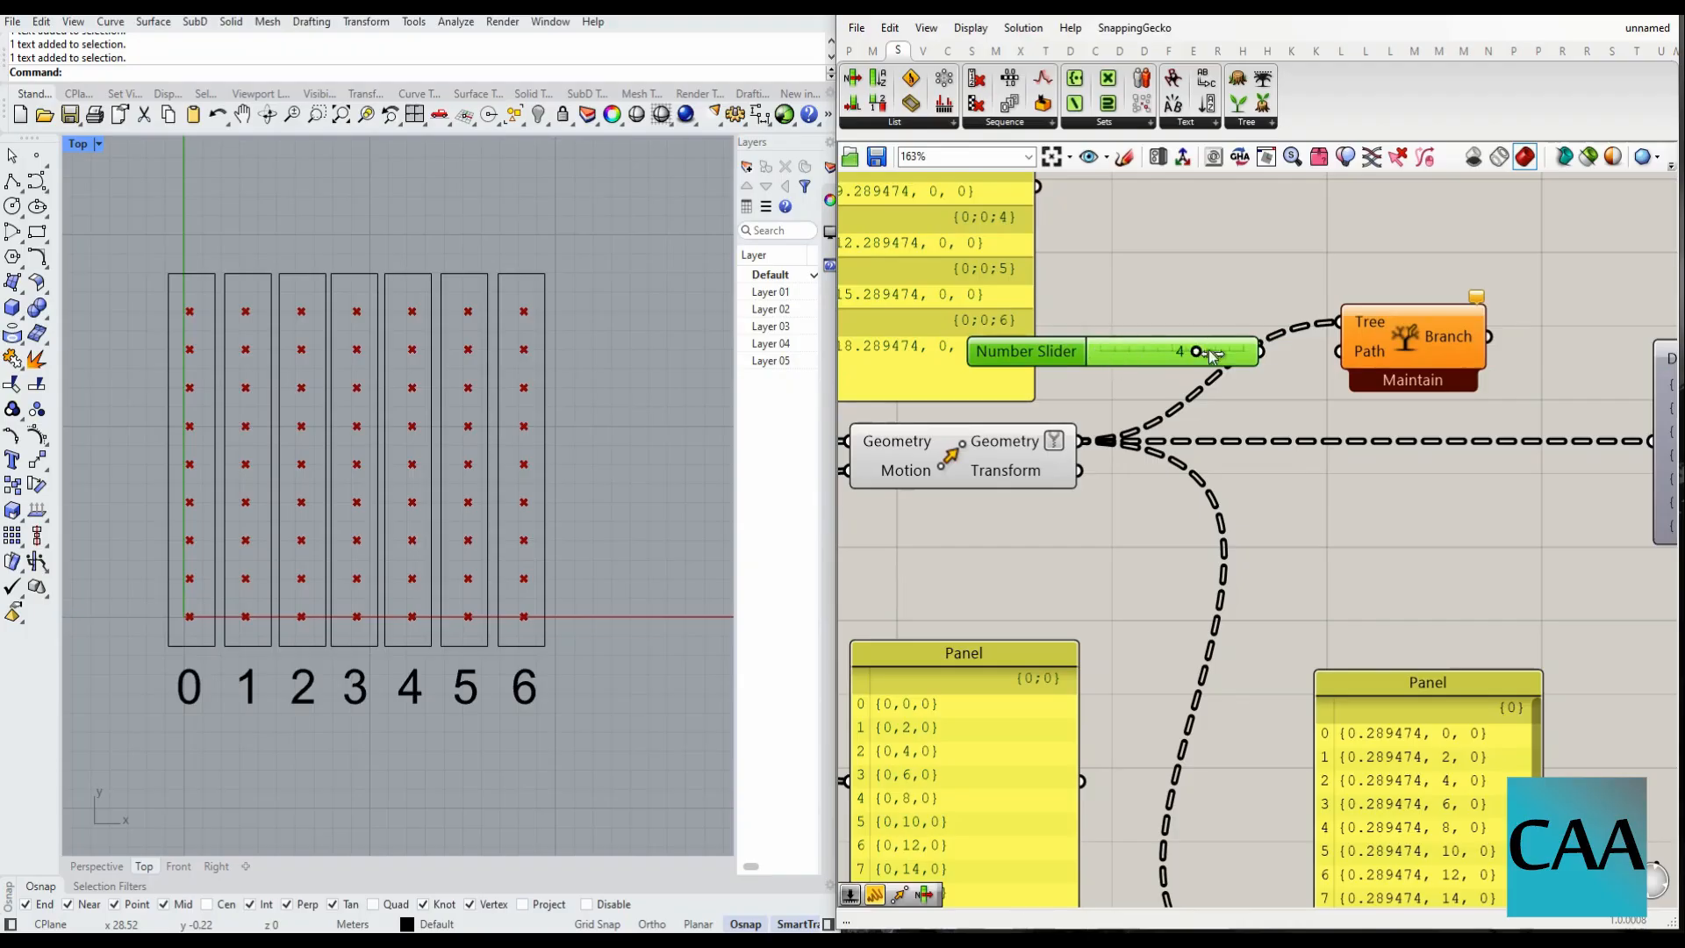
{"action": "left_click_drag", "start_coordinate": [1261, 351], "coordinate": [1338, 351]}
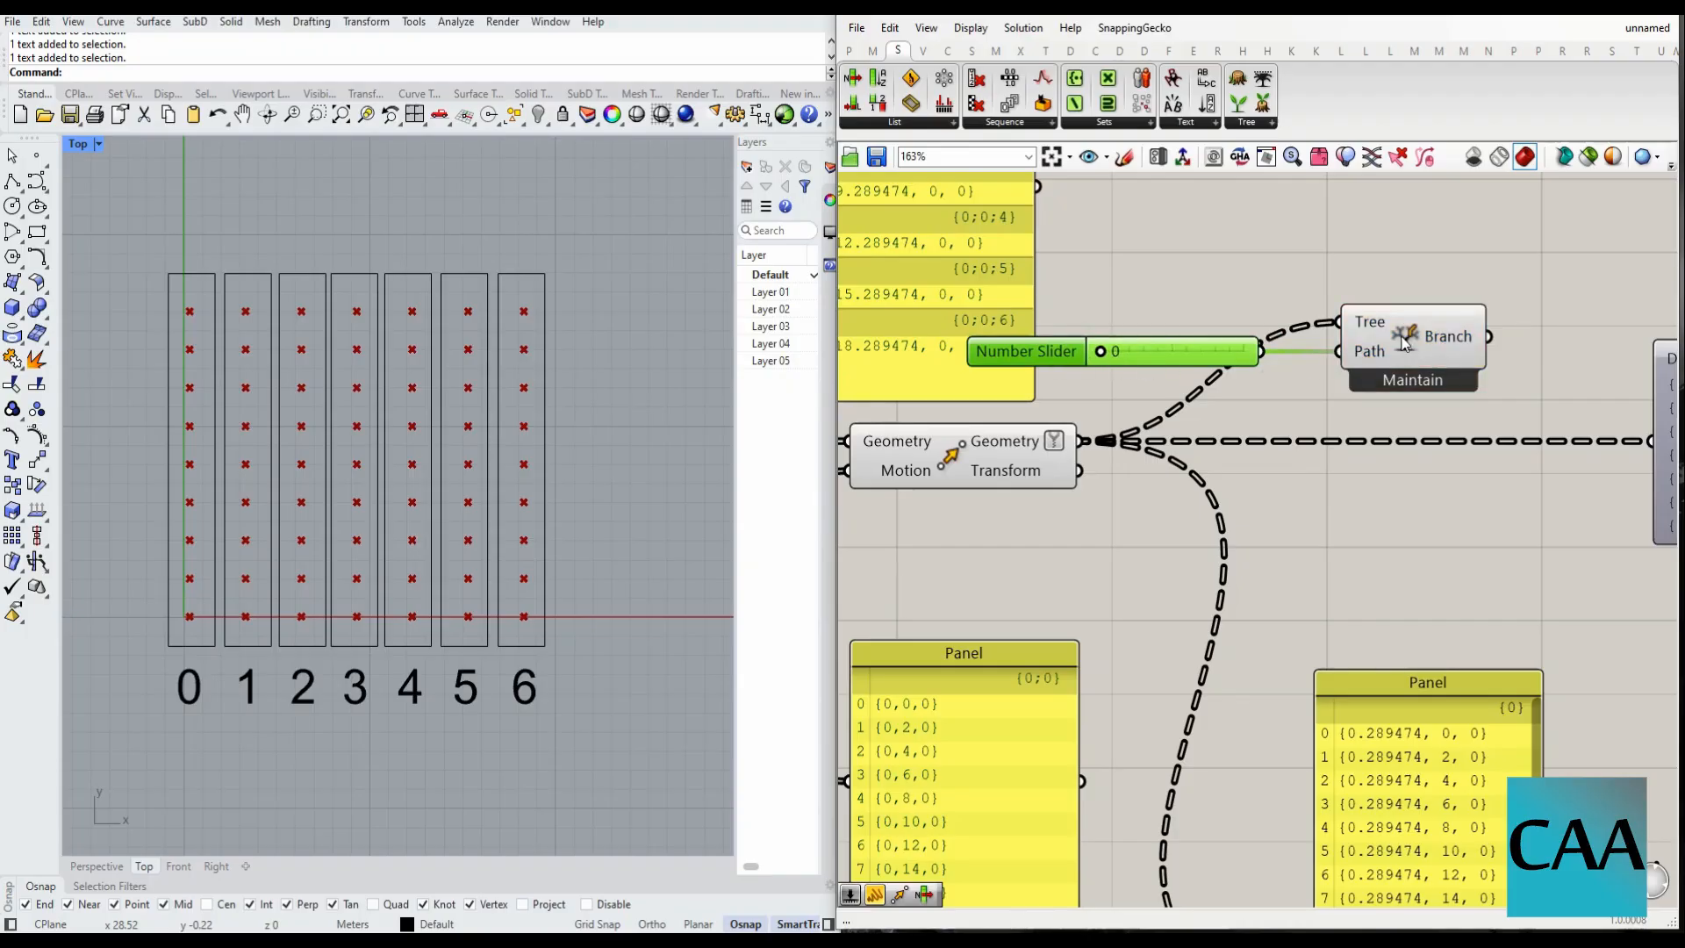
- Preview the points of the branch selected at path 0 and delete the number slider
{"action": "left_click", "coordinate": [1403, 342]}
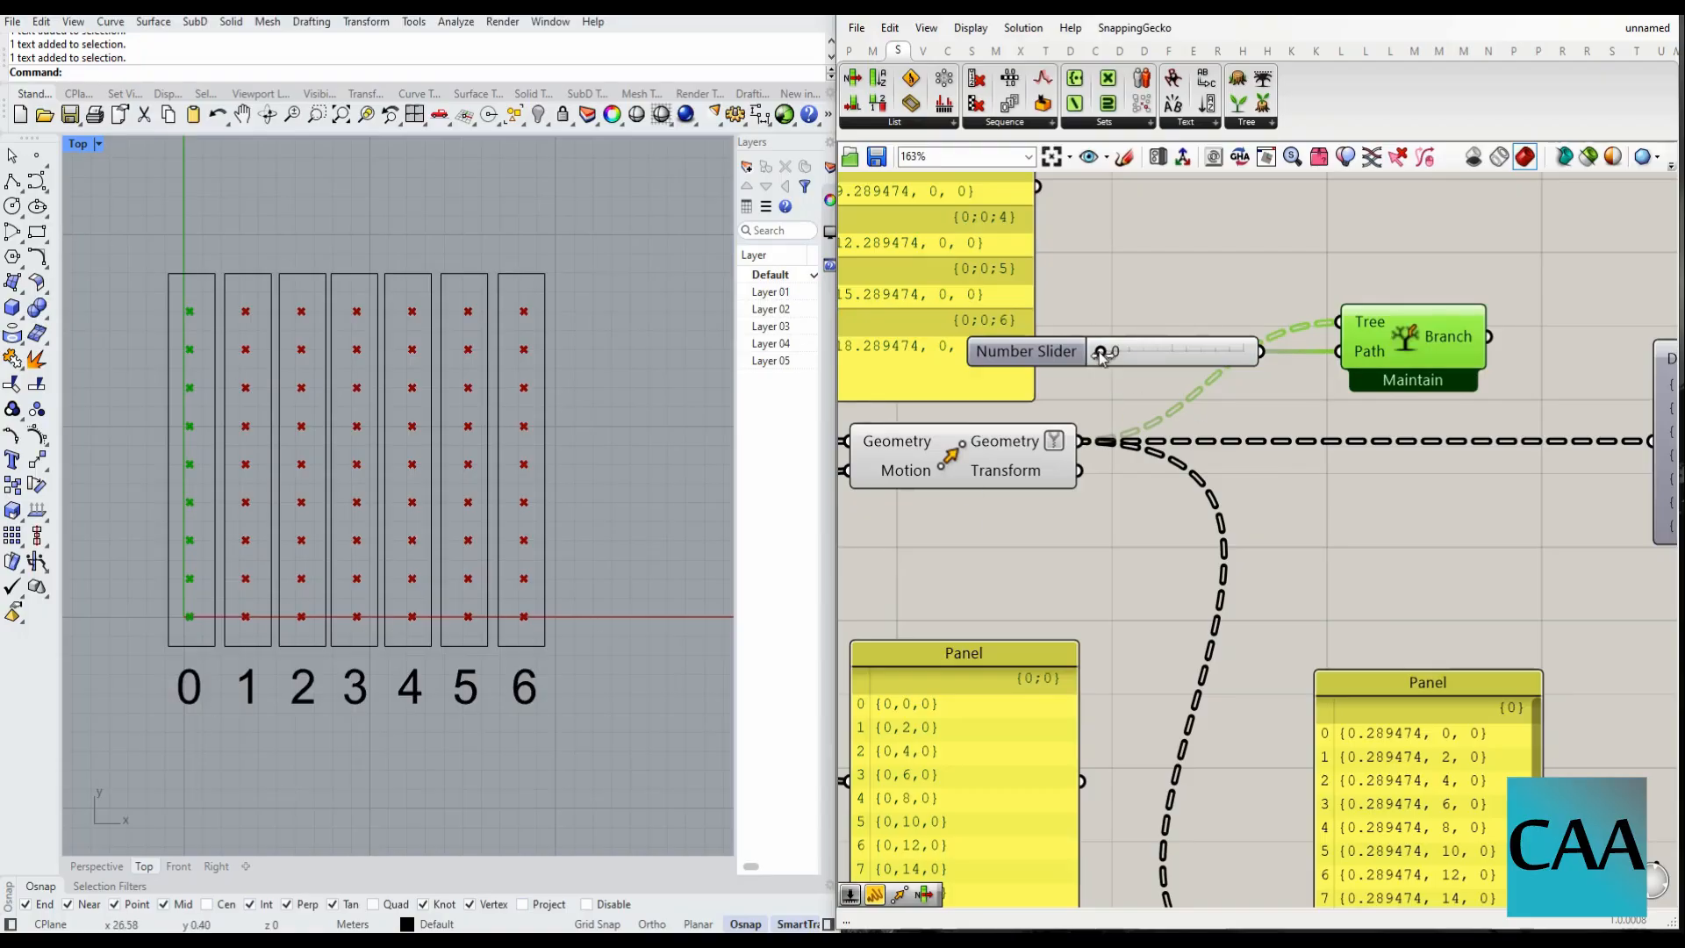
{"action": "mouse_move", "coordinate": [1102, 356]}
{"action": "left_mouse_down"}
{"action": "mouse_move", "coordinate": [1274, 354]}
{"action": "mouse_move", "coordinate": [1092, 362]}
{"action": "left_mouse_up"}
{"action": "left_click", "coordinate": [1204, 346]}
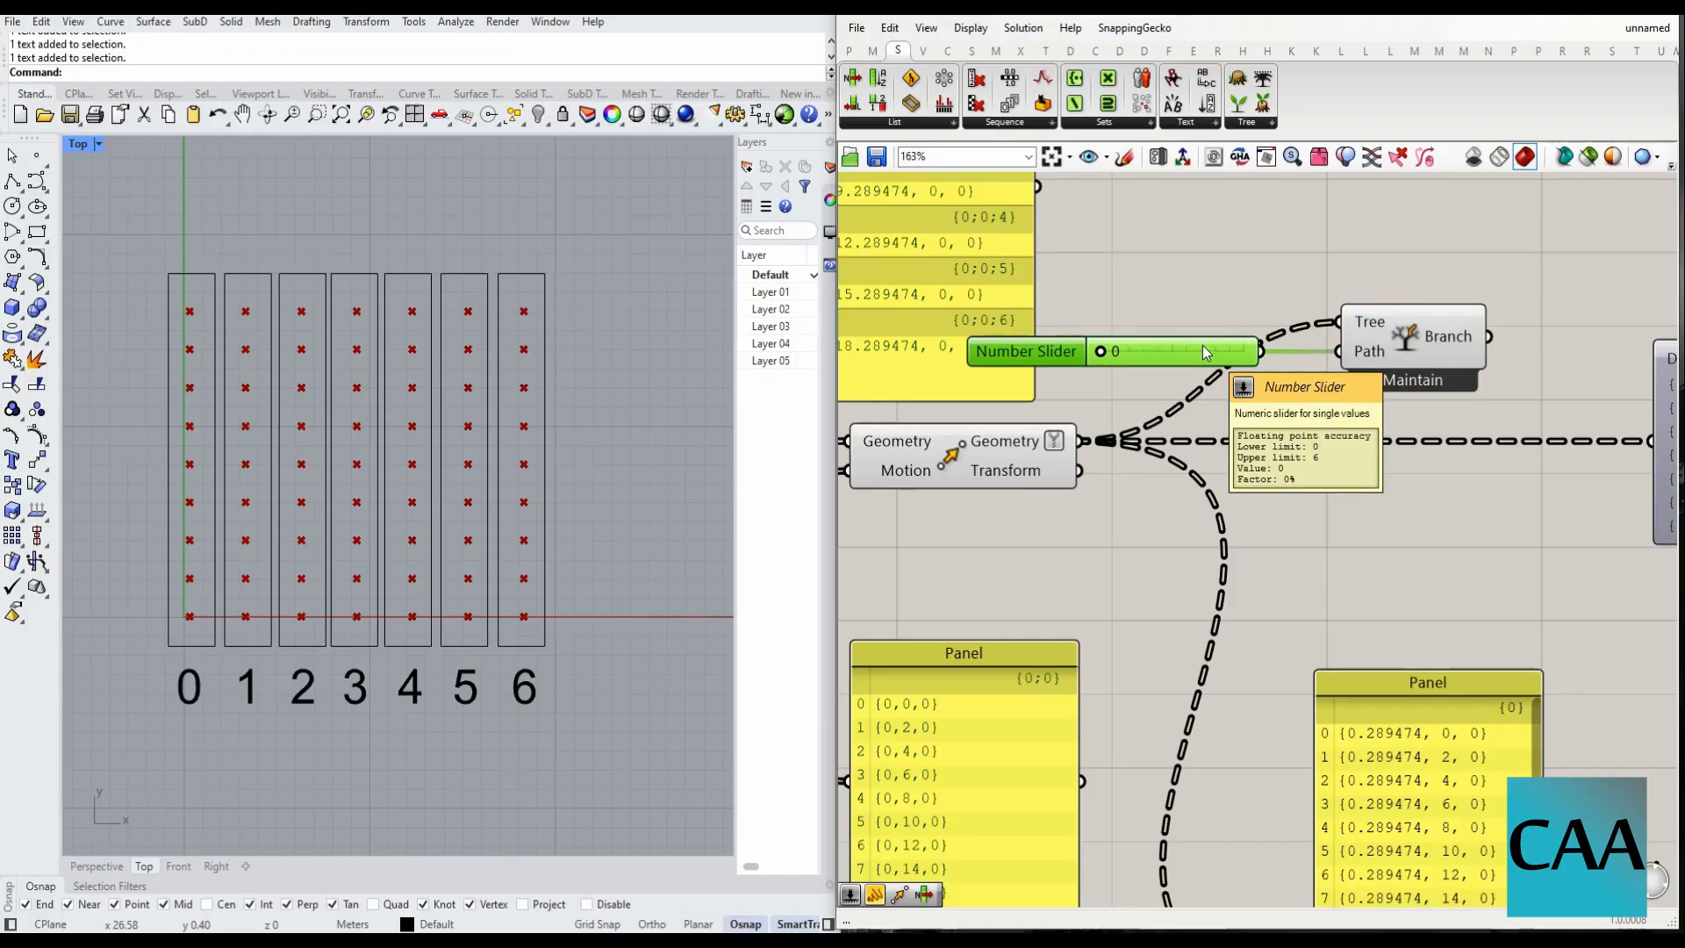
{"action": "key", "text": "Delete"}
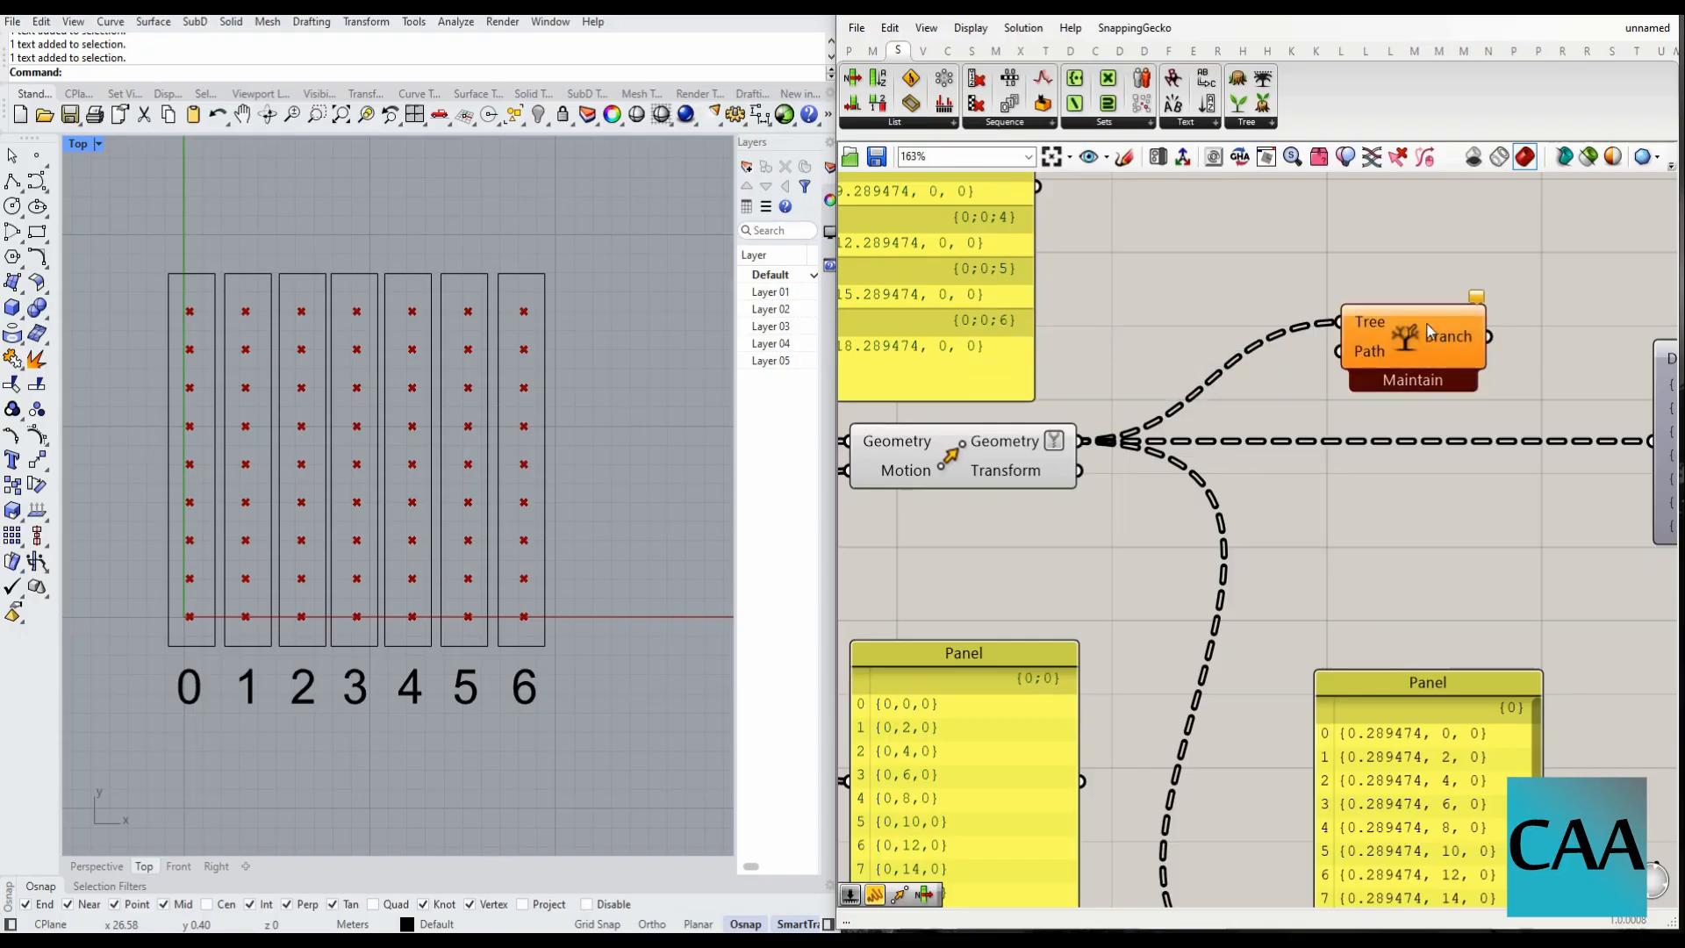
- Move the Tree Branch component well past the Param Viewer and the last panel to free space before it
{"action": "left_click_drag", "start_coordinate": [1427, 323], "coordinate": [1483, 460]}
{"action": "scroll", "coordinate": [1446, 383], "scroll_direction": "down", "scroll_amount": 2}
{"action": "scroll", "coordinate": [1167, 386], "scroll_direction": "down", "scroll_amount": 3}
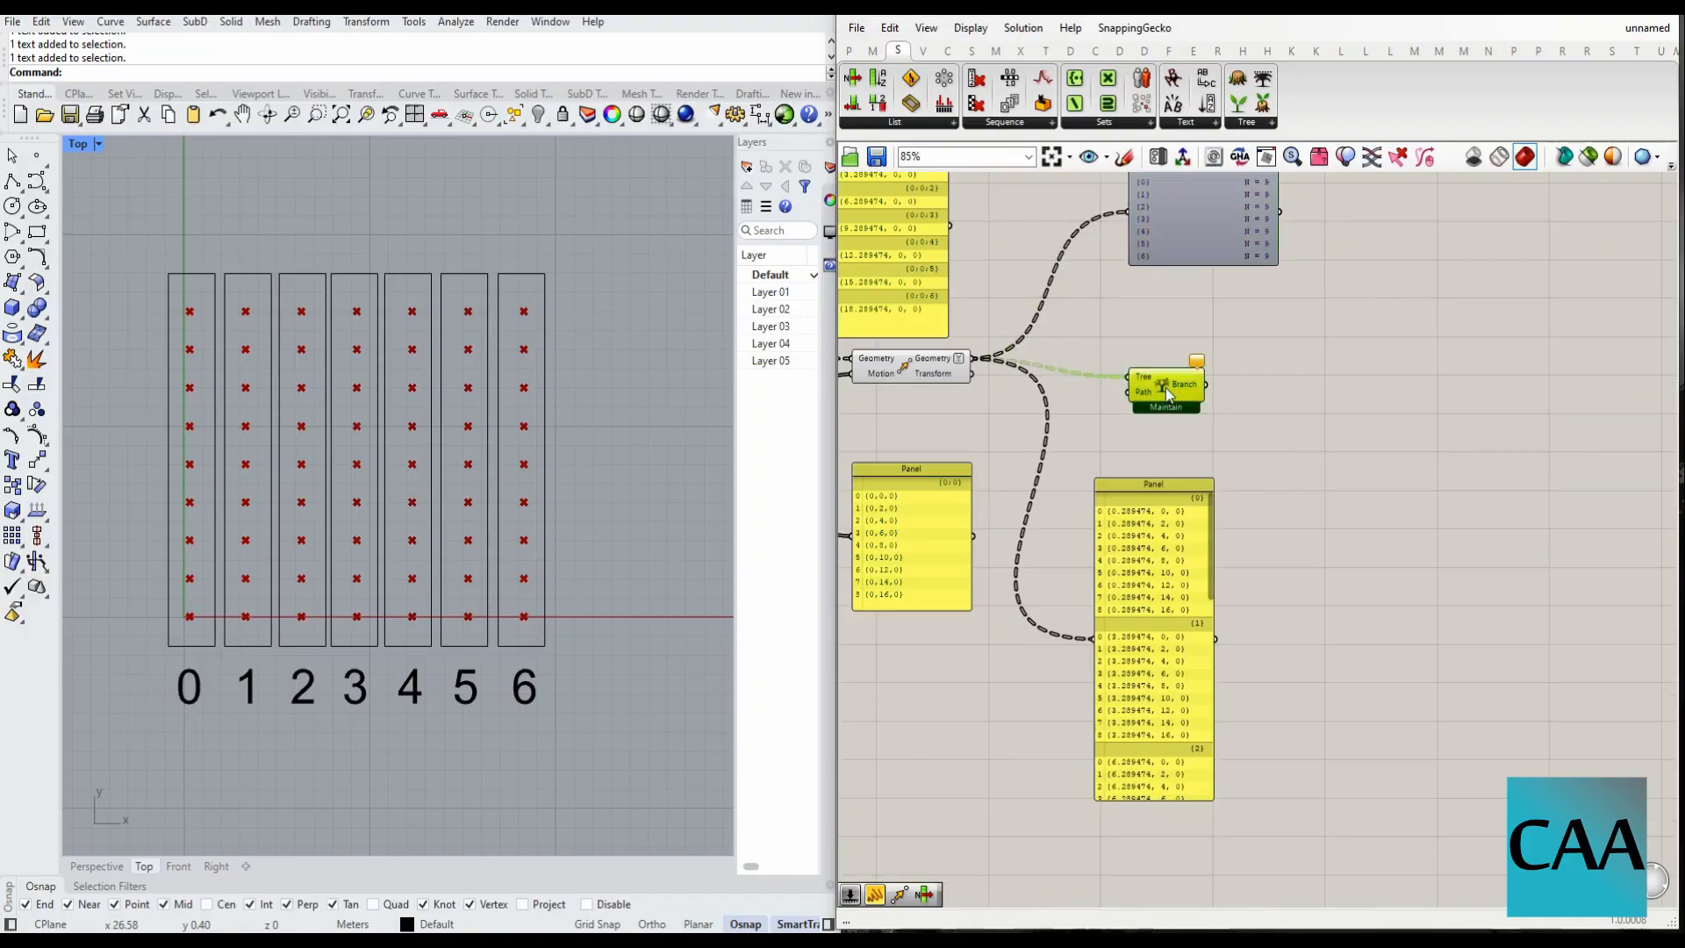
{"action": "left_click_drag", "start_coordinate": [1165, 388], "coordinate": [1549, 382]}
- Add a Series component just before the Tree Branch, below its Tree wire
{"action": "scroll", "coordinate": [1449, 421], "scroll_direction": "up", "scroll_amount": 4}
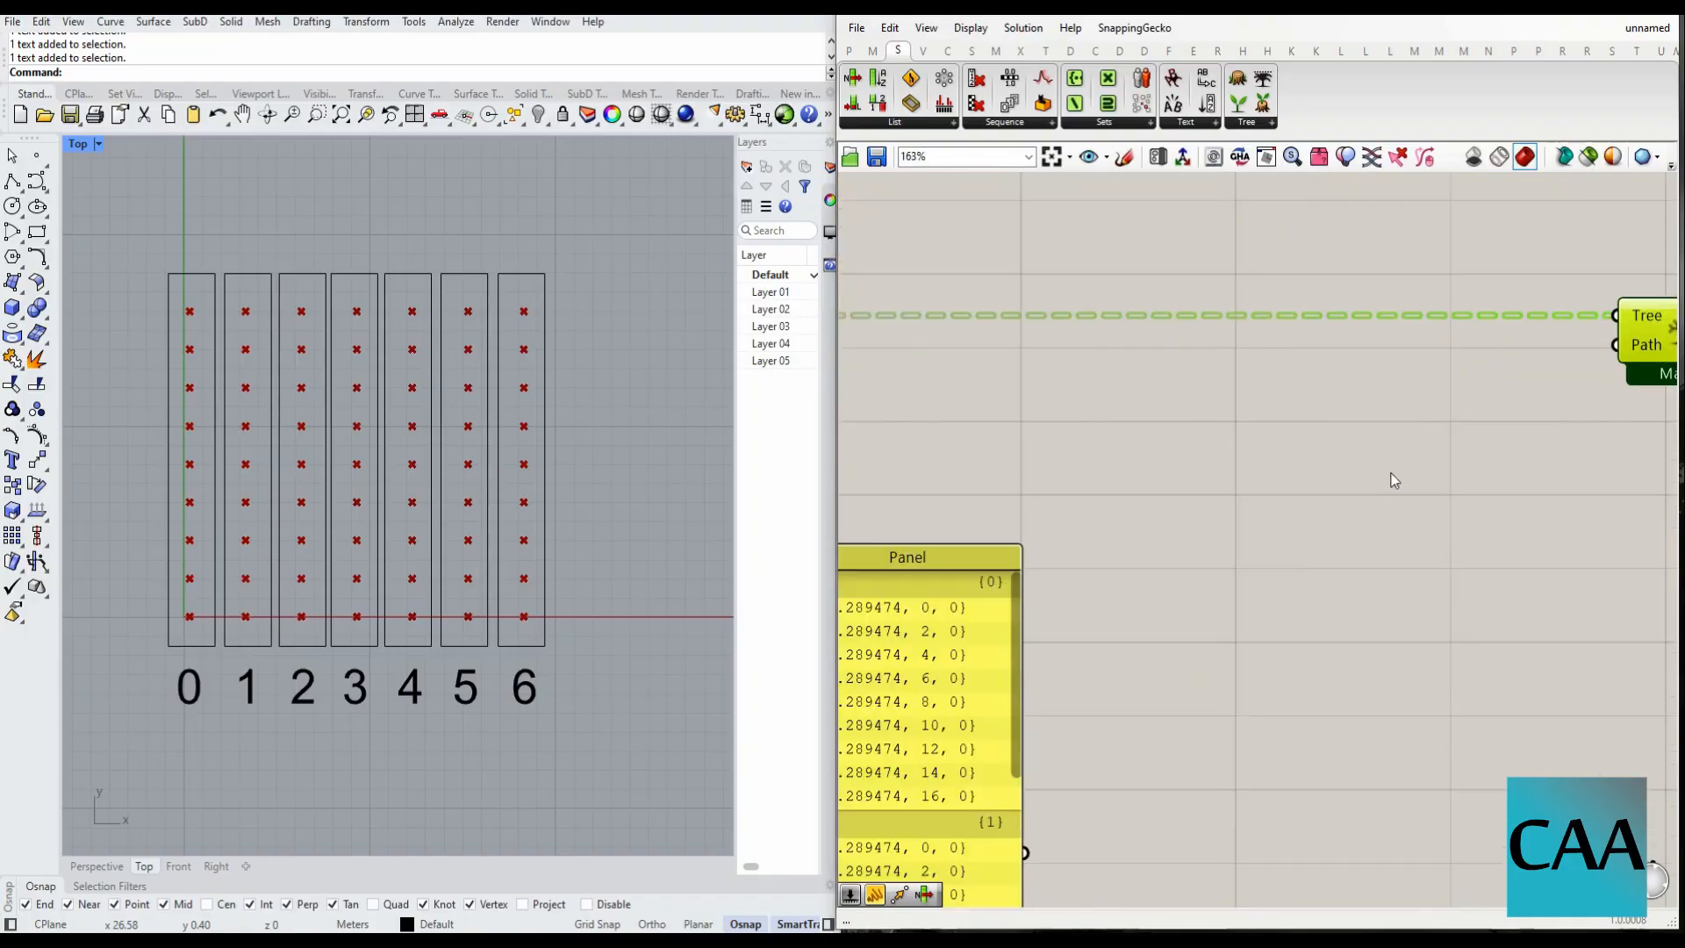
{"action": "double_click", "coordinate": [1314, 493]}
{"action": "type", "text": "ser"}
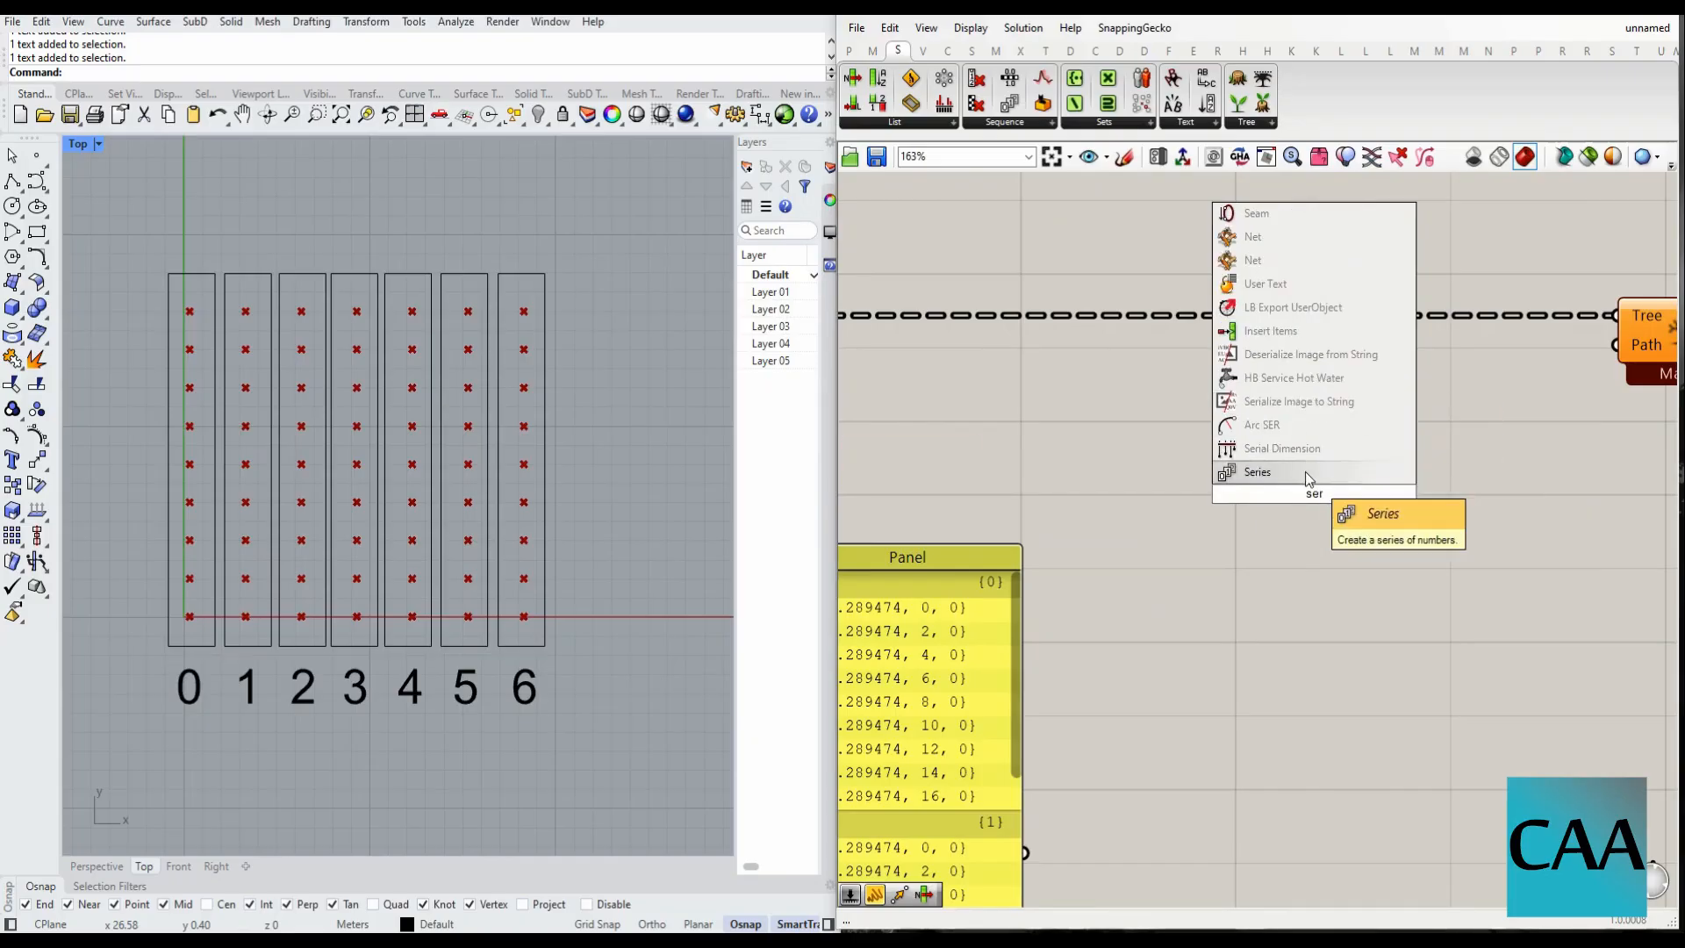
{"action": "left_click", "coordinate": [1304, 472]}
{"action": "left_click_drag", "start_coordinate": [1286, 446], "coordinate": [1355, 459]}
{"action": "scroll", "coordinate": [1354, 457], "scroll_direction": "down", "scroll_amount": 1}
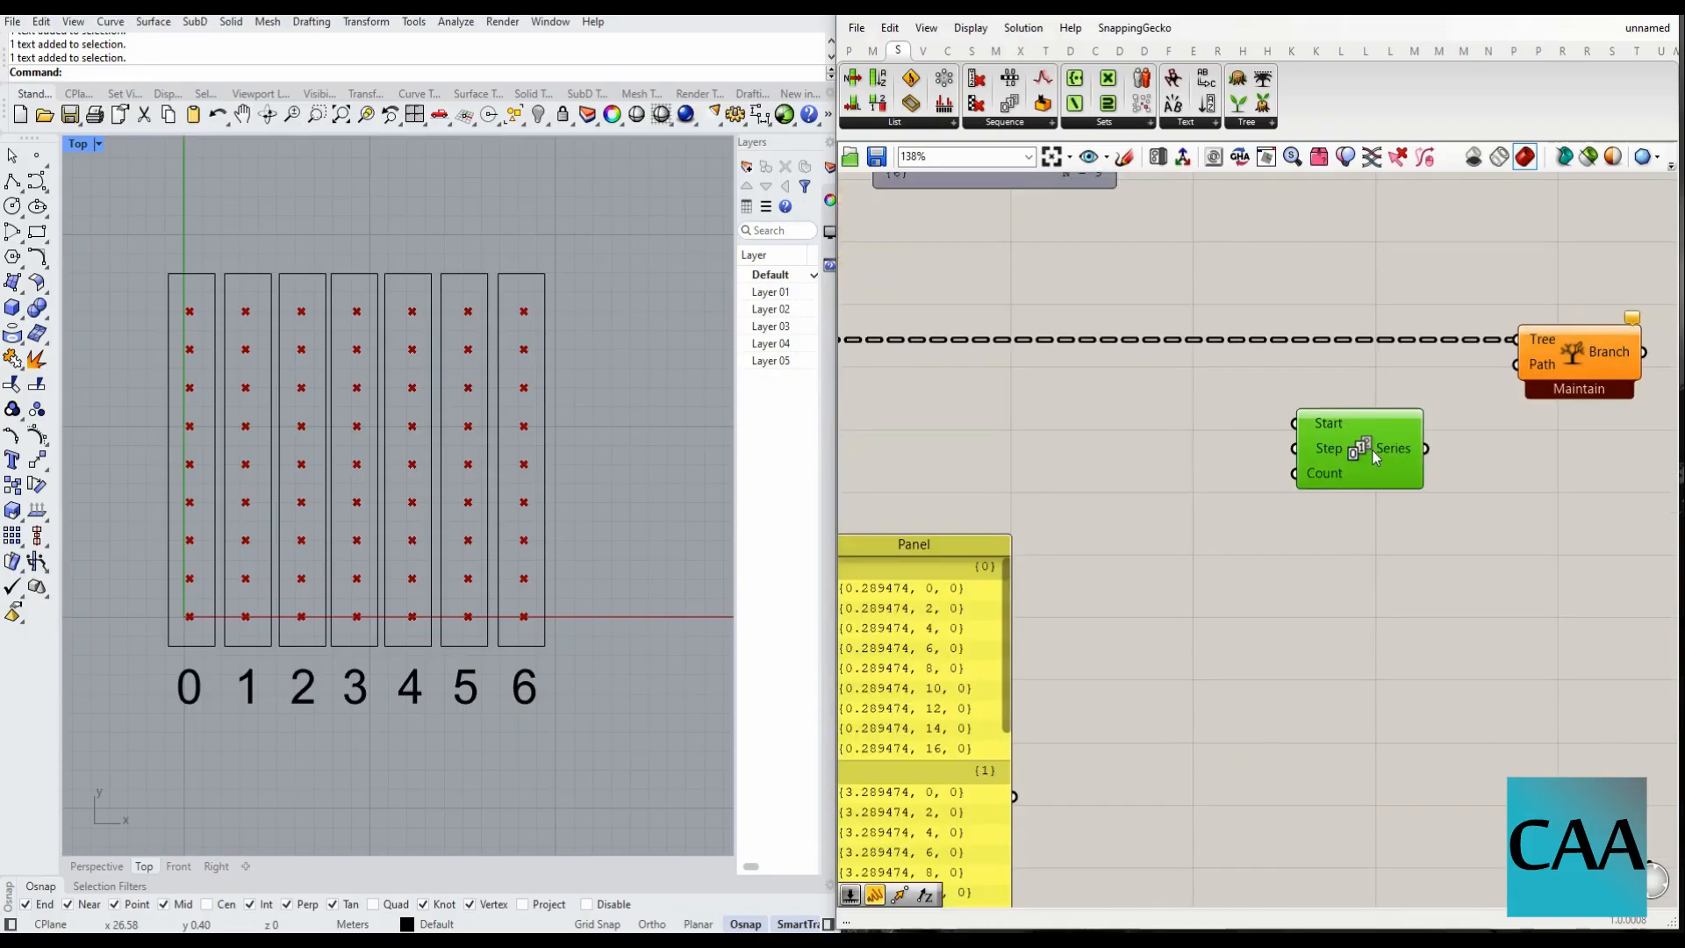
{"action": "mouse_move", "coordinate": [1345, 475]}
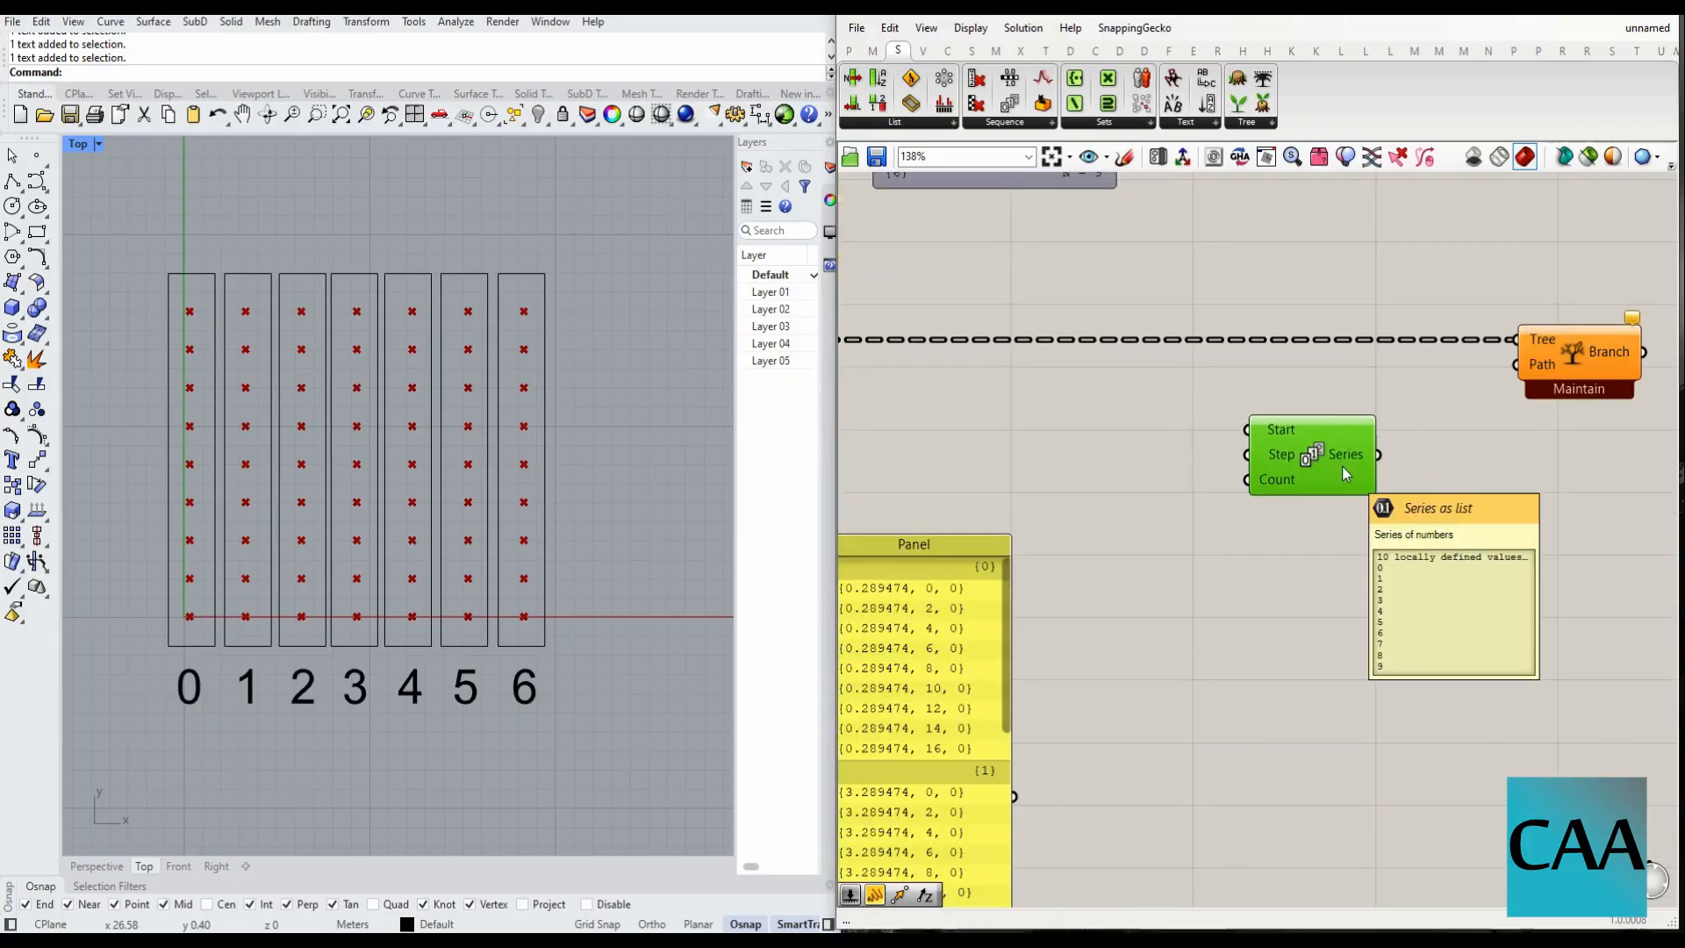
- Add a panel with the value 0, connect it to the new Series' Start input and align it with that input
{"action": "scroll", "coordinate": [1341, 466], "scroll_direction": "down", "scroll_amount": 1}
{"action": "scroll", "coordinate": [1141, 452], "scroll_direction": "up", "scroll_amount": 3}
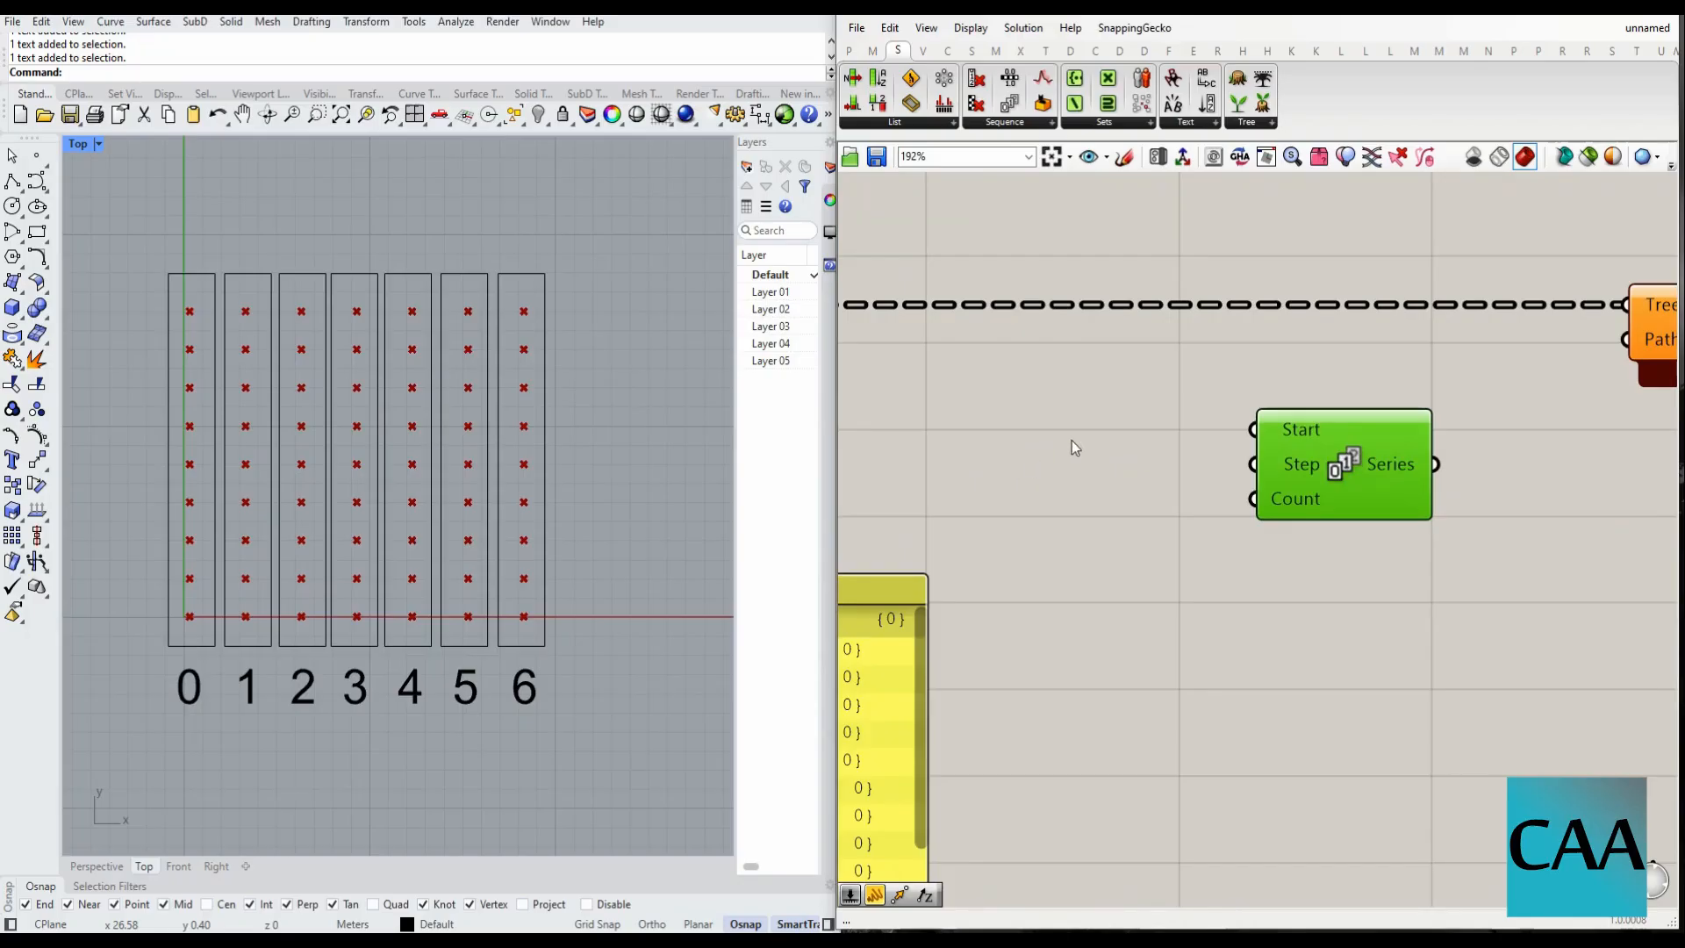
{"action": "double_click", "coordinate": [1073, 440]}
{"action": "type", "text": "//"}
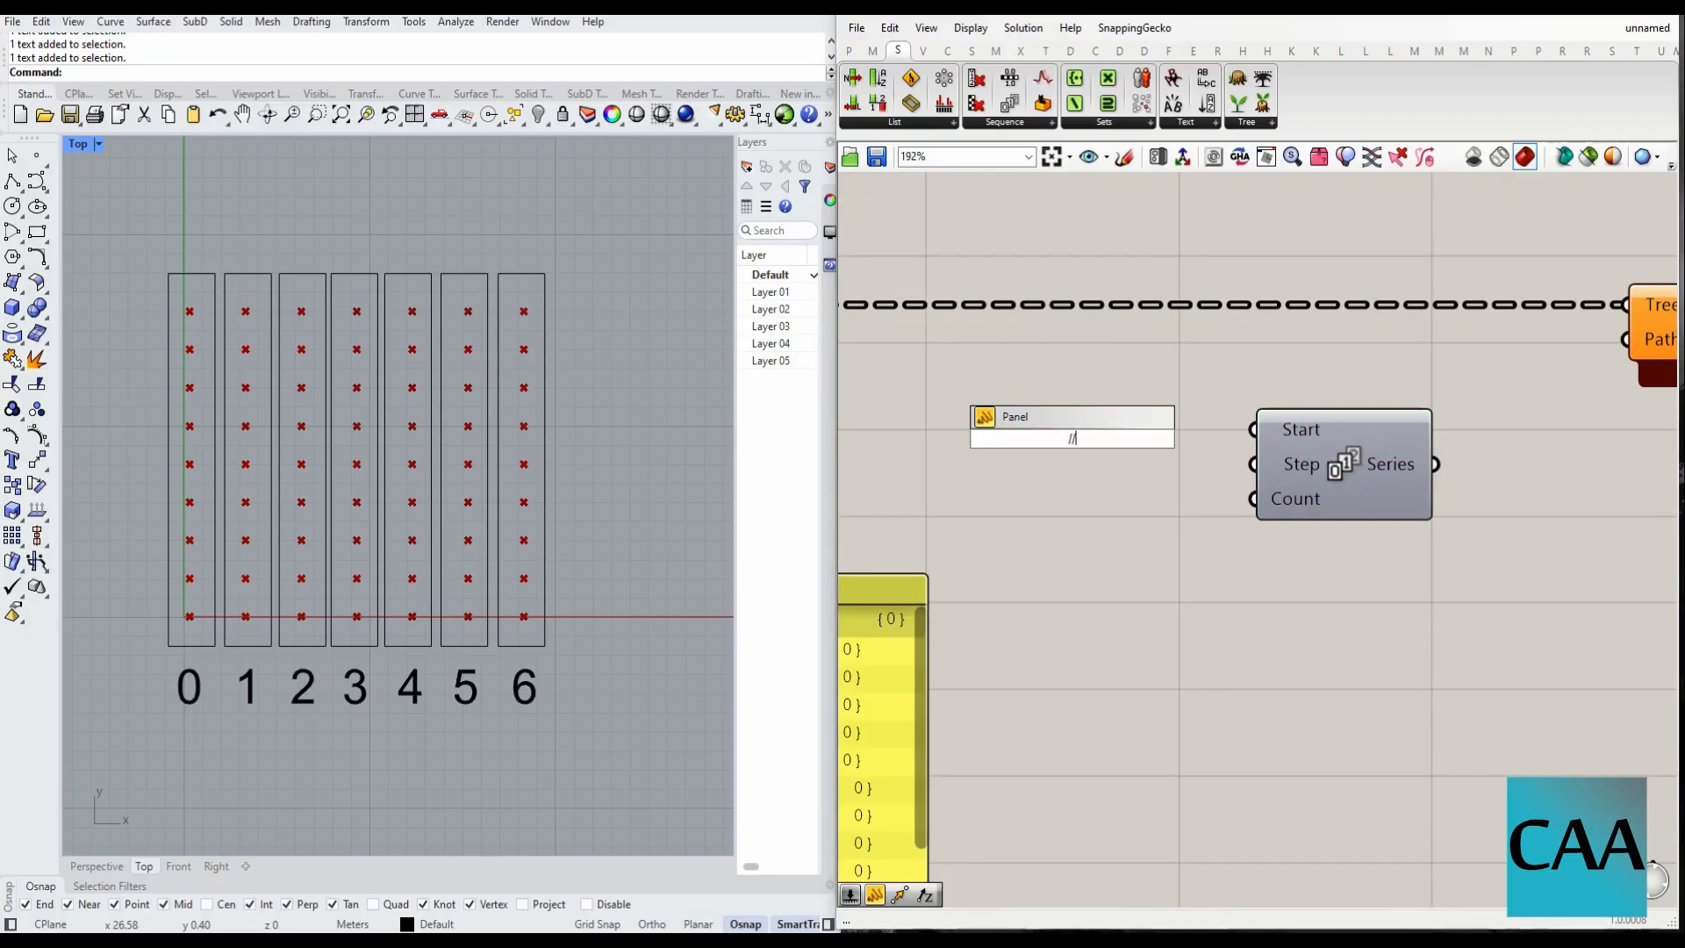
{"action": "type", "text": "0"}
{"action": "key", "text": "Return"}
{"action": "left_click_drag", "start_coordinate": [1100, 438], "coordinate": [1253, 430]}
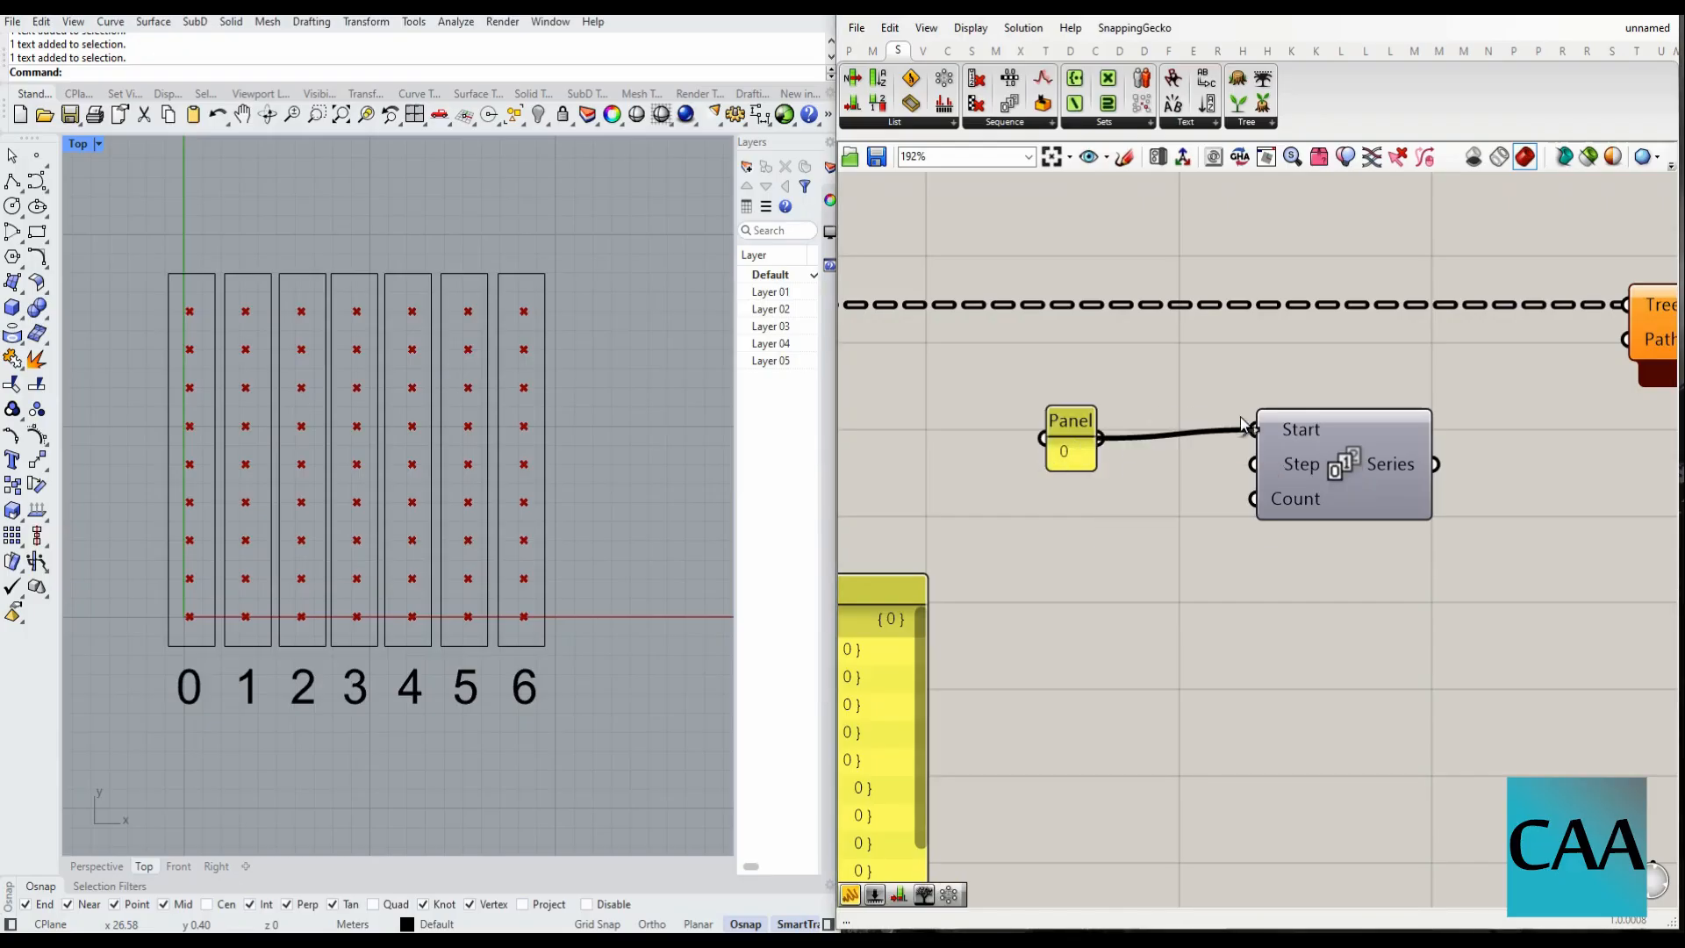
{"action": "left_click_drag", "start_coordinate": [1086, 419], "coordinate": [1131, 411]}
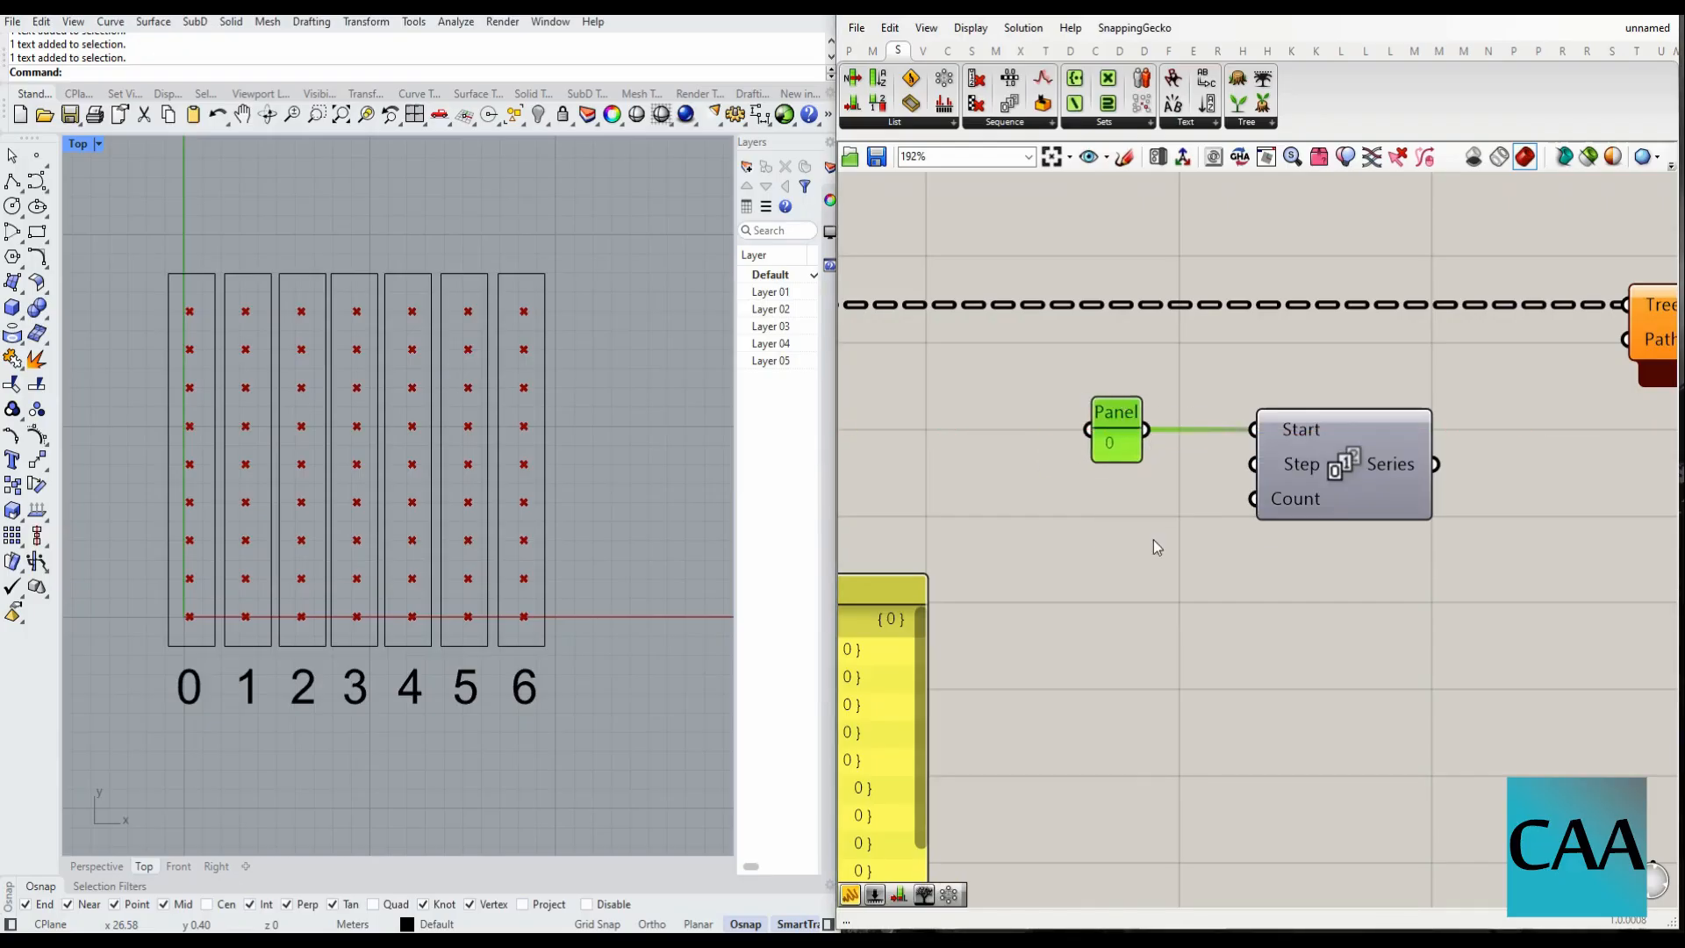
- Add a panel with the value 2, connect it to the new Series' Step input and place it beside the 0 panel
{"action": "left_click", "coordinate": [1113, 563]}
{"action": "double_click", "coordinate": [1113, 564]}
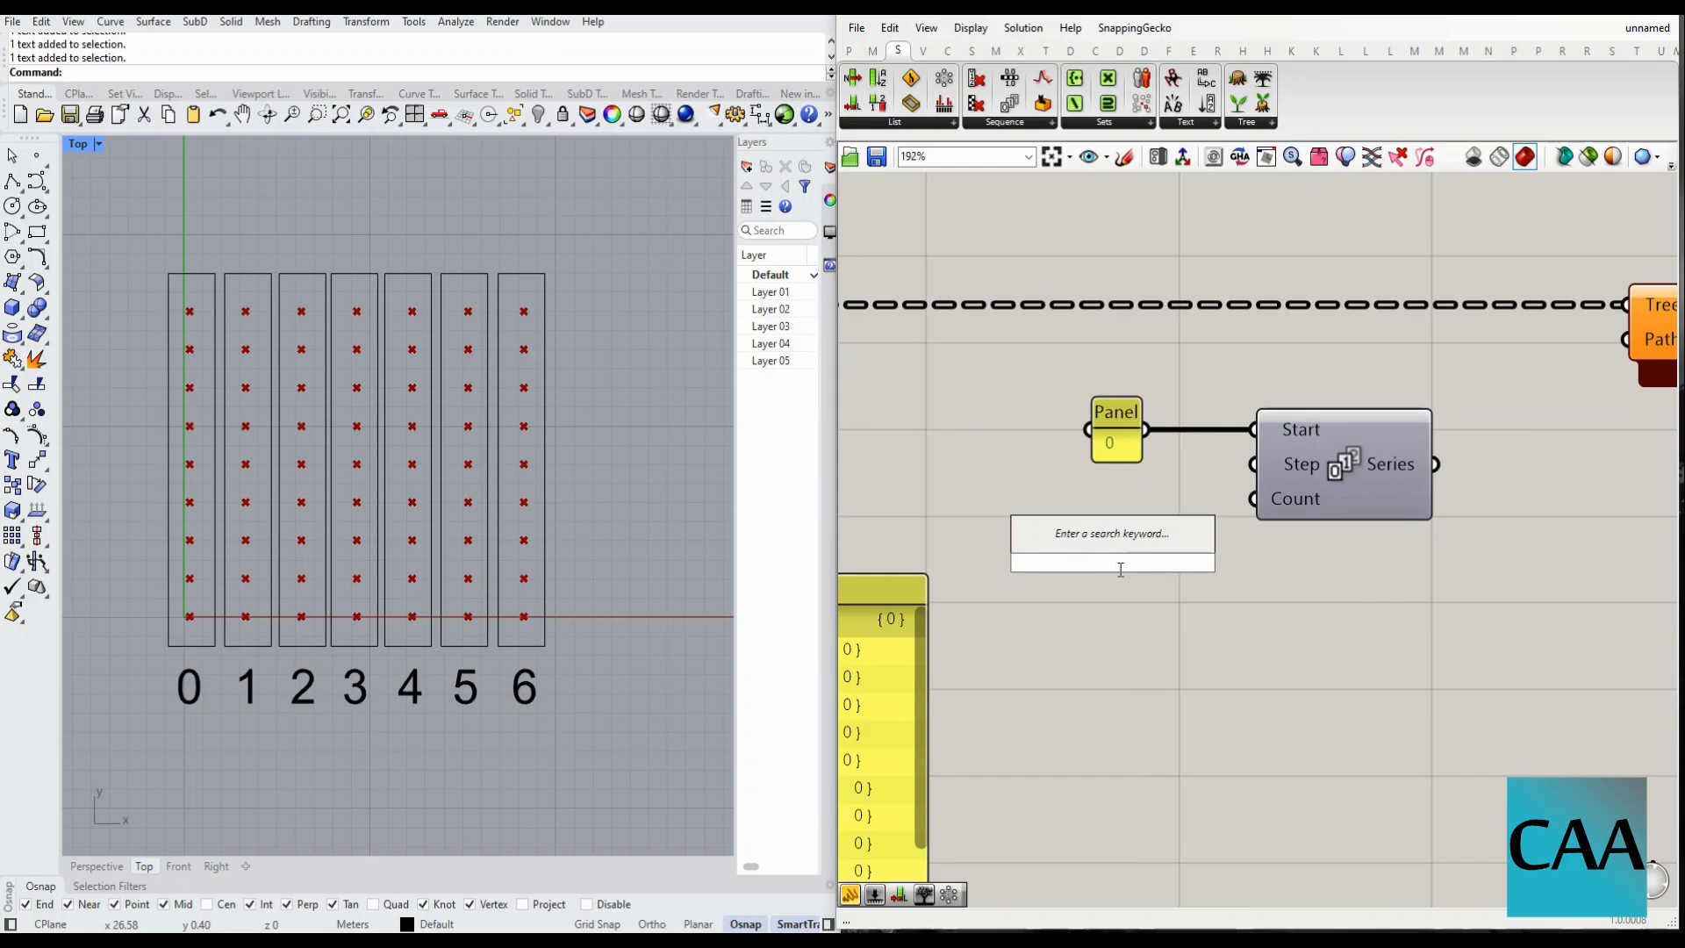
{"action": "type", "text": "//2"}
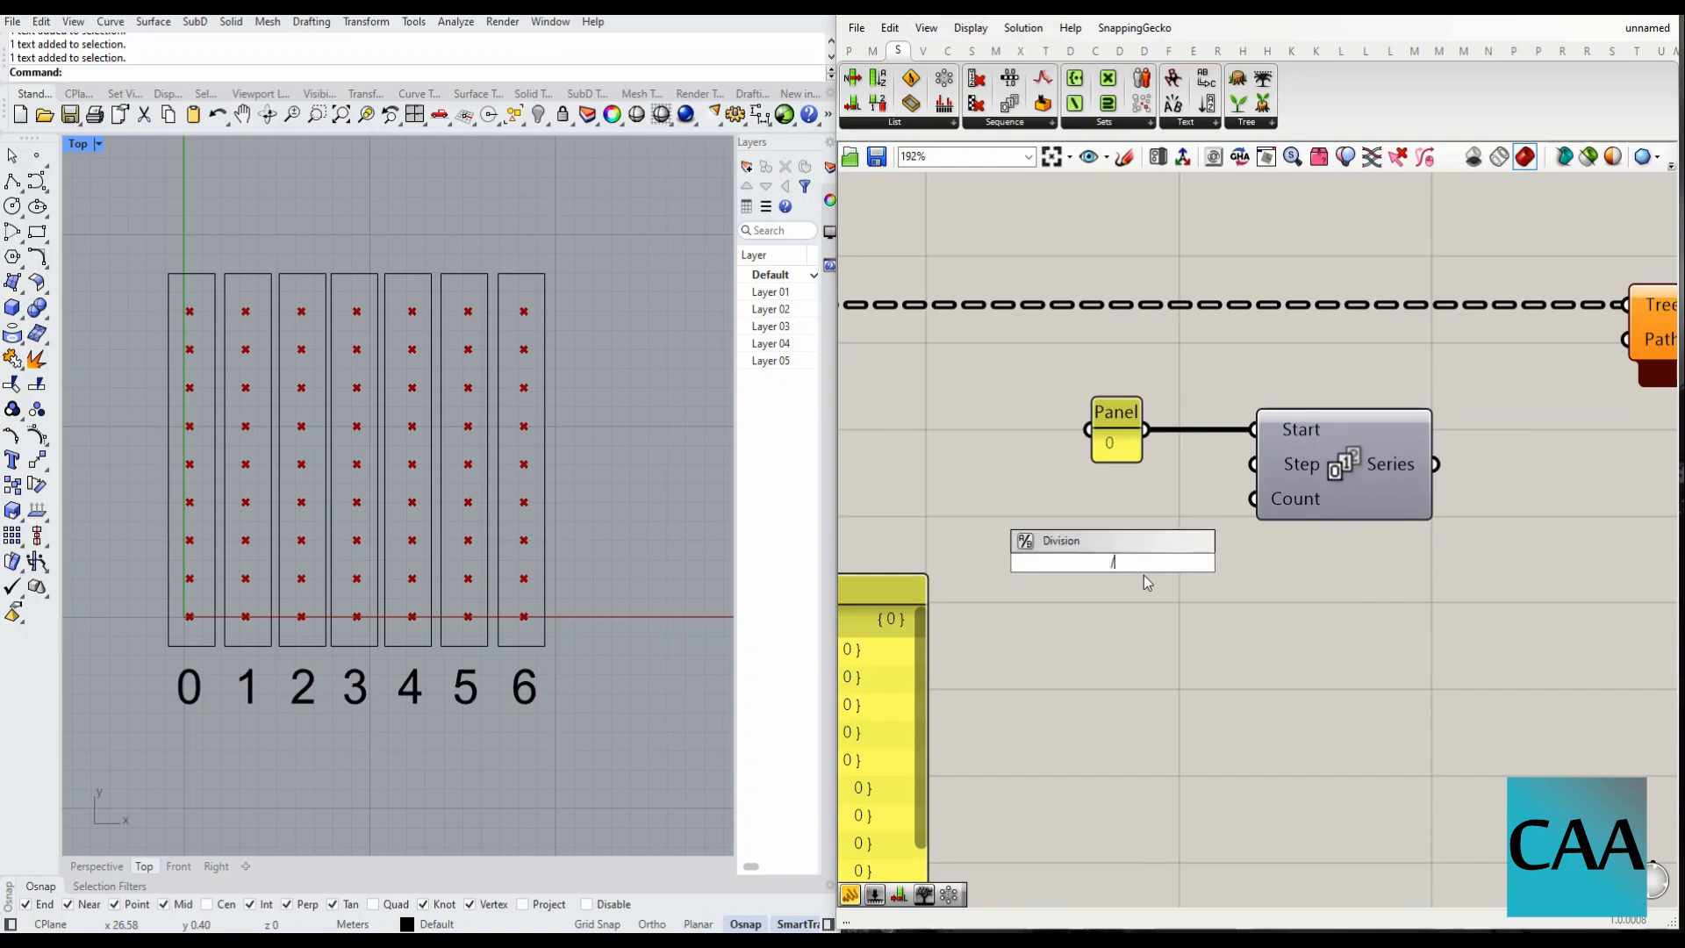
{"action": "key", "text": "Return"}
{"action": "left_click_drag", "start_coordinate": [1142, 564], "coordinate": [1049, 476]}
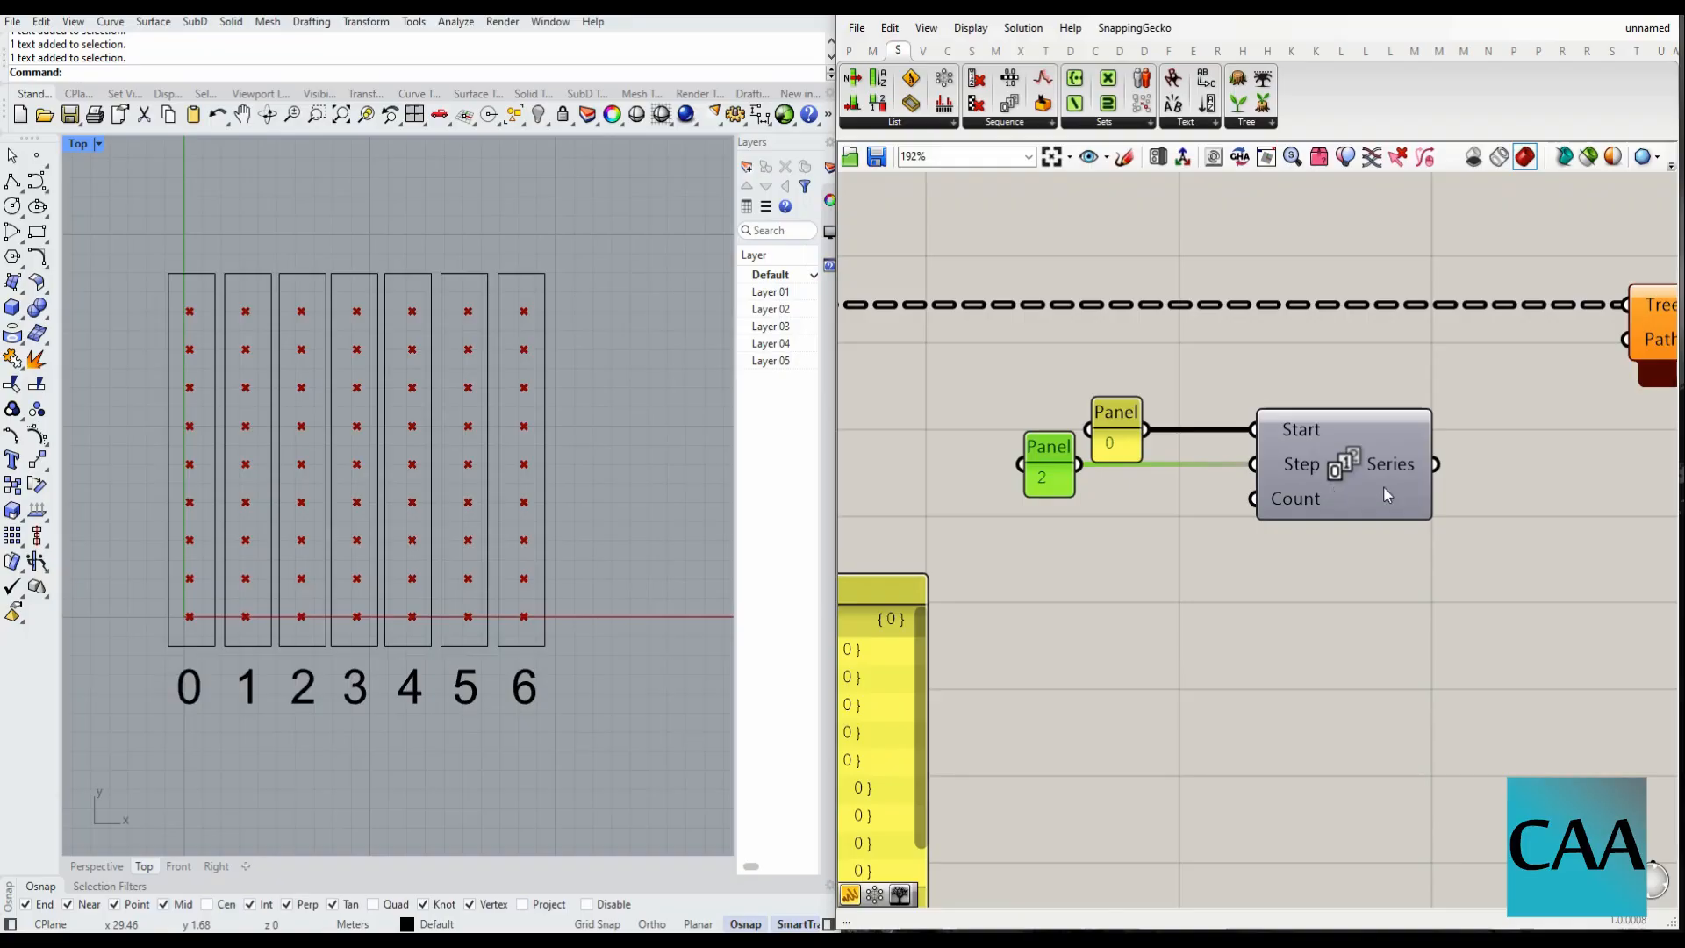
- Examine the first Series at the start of the definition and the number slider that feeds its Count input
{"action": "scroll", "coordinate": [1385, 492], "scroll_direction": "down", "scroll_amount": 4}
{"action": "scroll", "coordinate": [1428, 503], "scroll_direction": "up", "scroll_amount": 3}
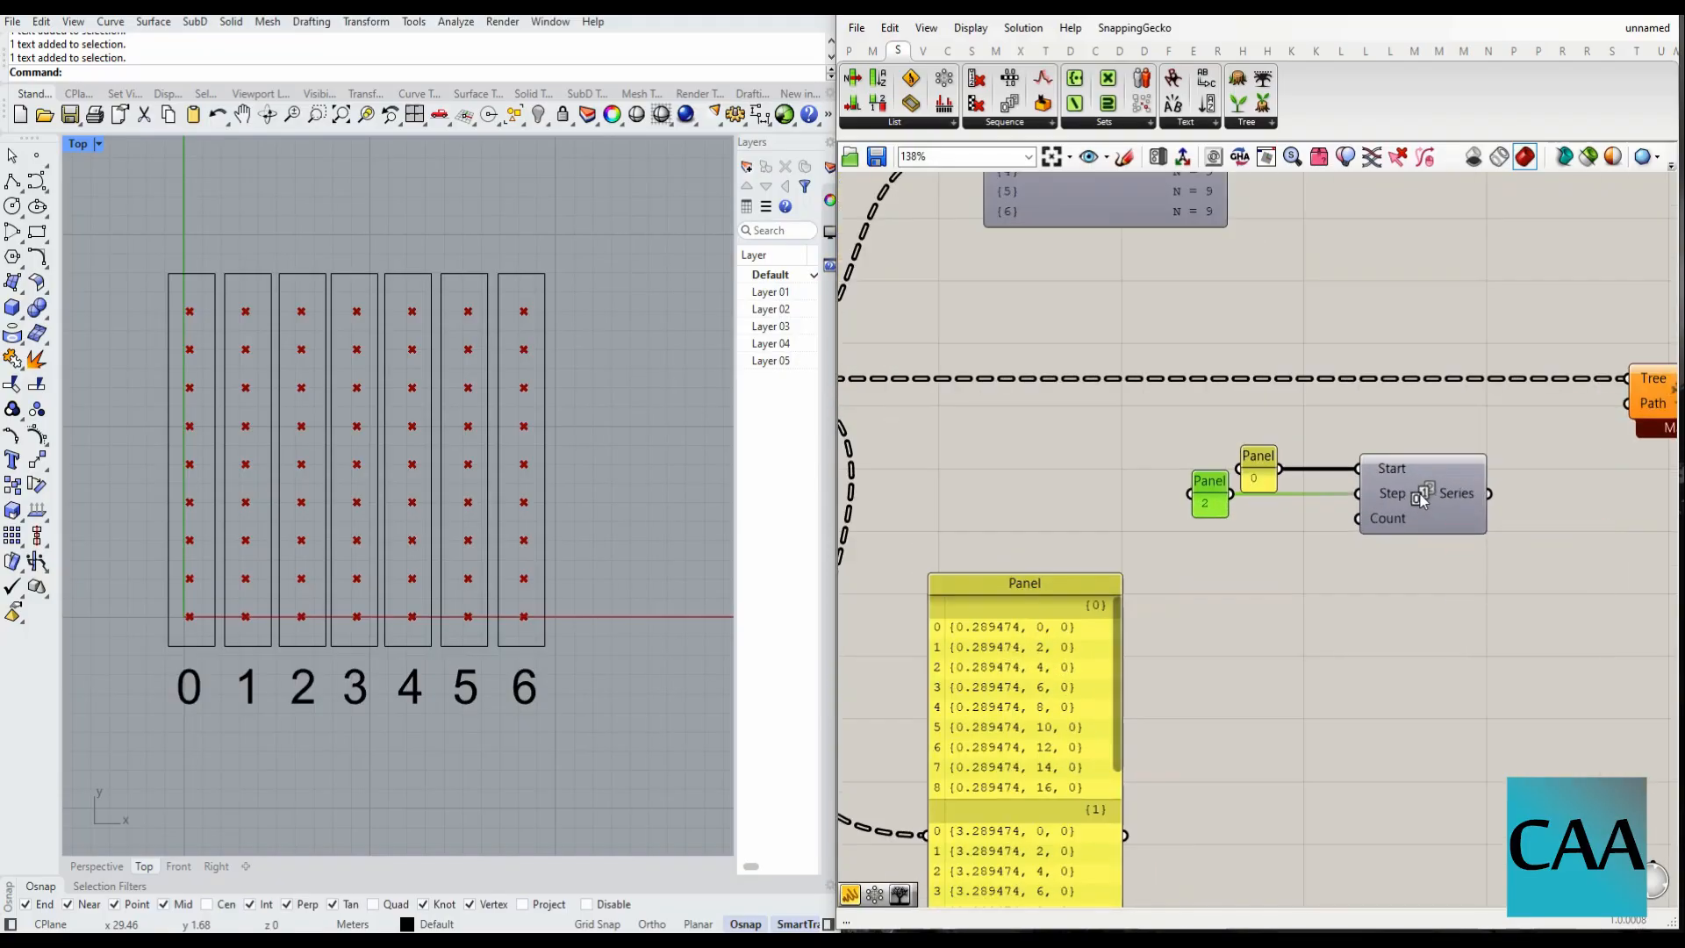
{"action": "scroll", "coordinate": [1413, 509], "scroll_direction": "down", "scroll_amount": 2}
{"action": "scroll", "coordinate": [1396, 520], "scroll_direction": "up", "scroll_amount": 5}
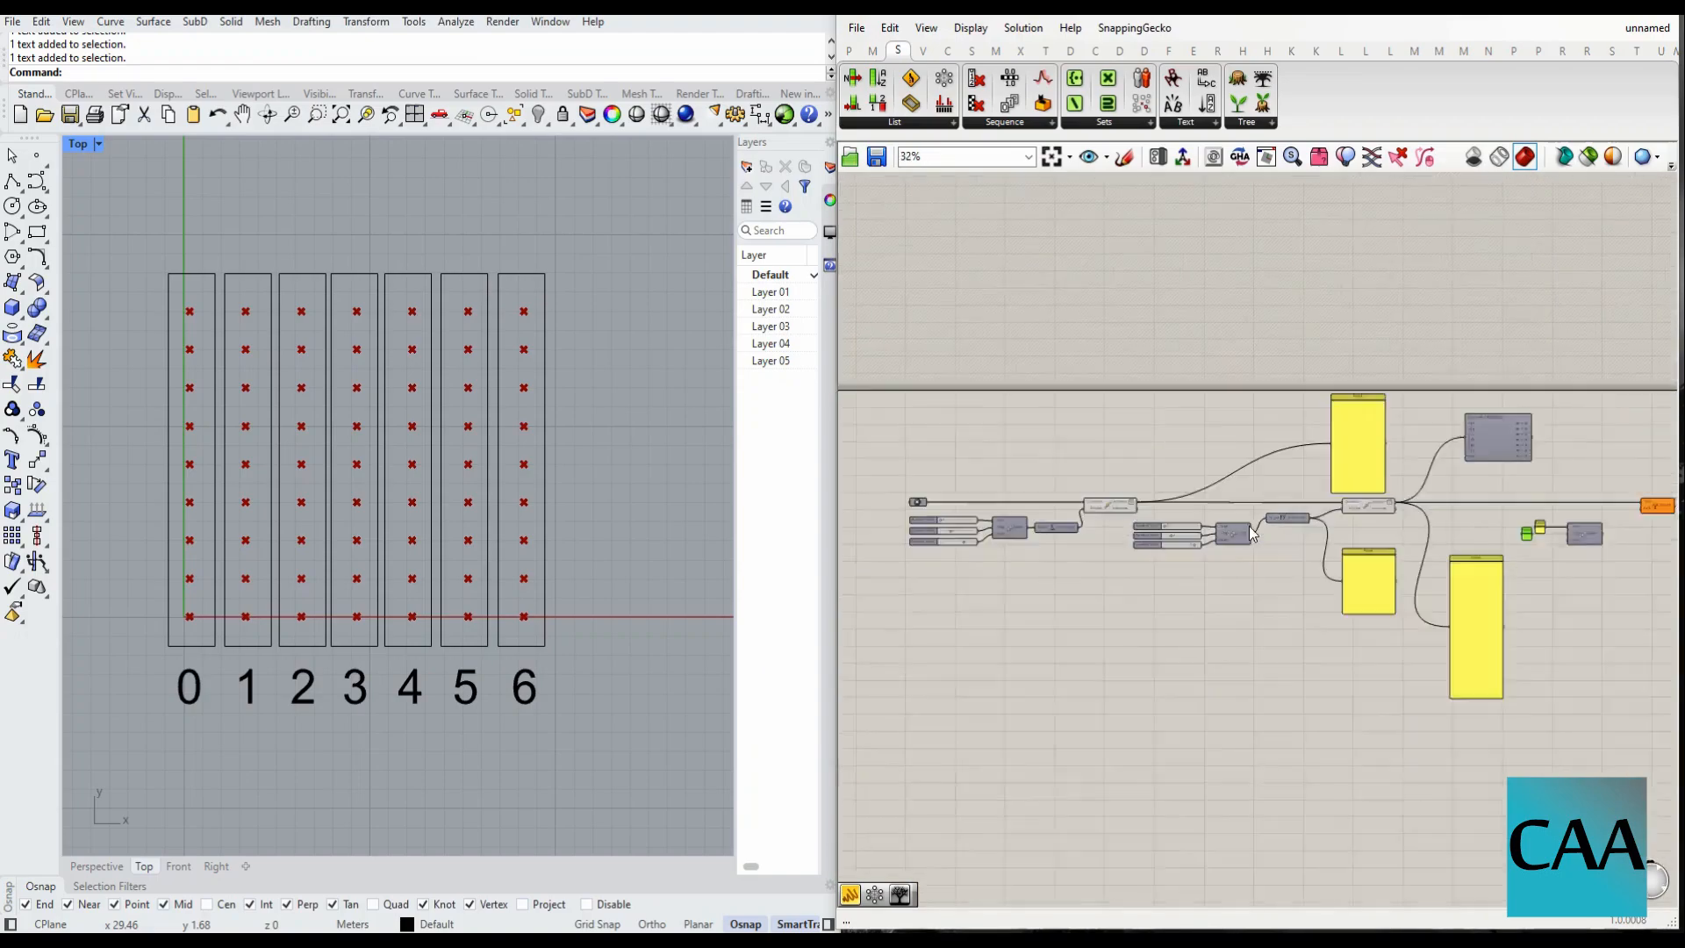
{"action": "scroll", "coordinate": [1139, 562], "scroll_direction": "up", "scroll_amount": 2}
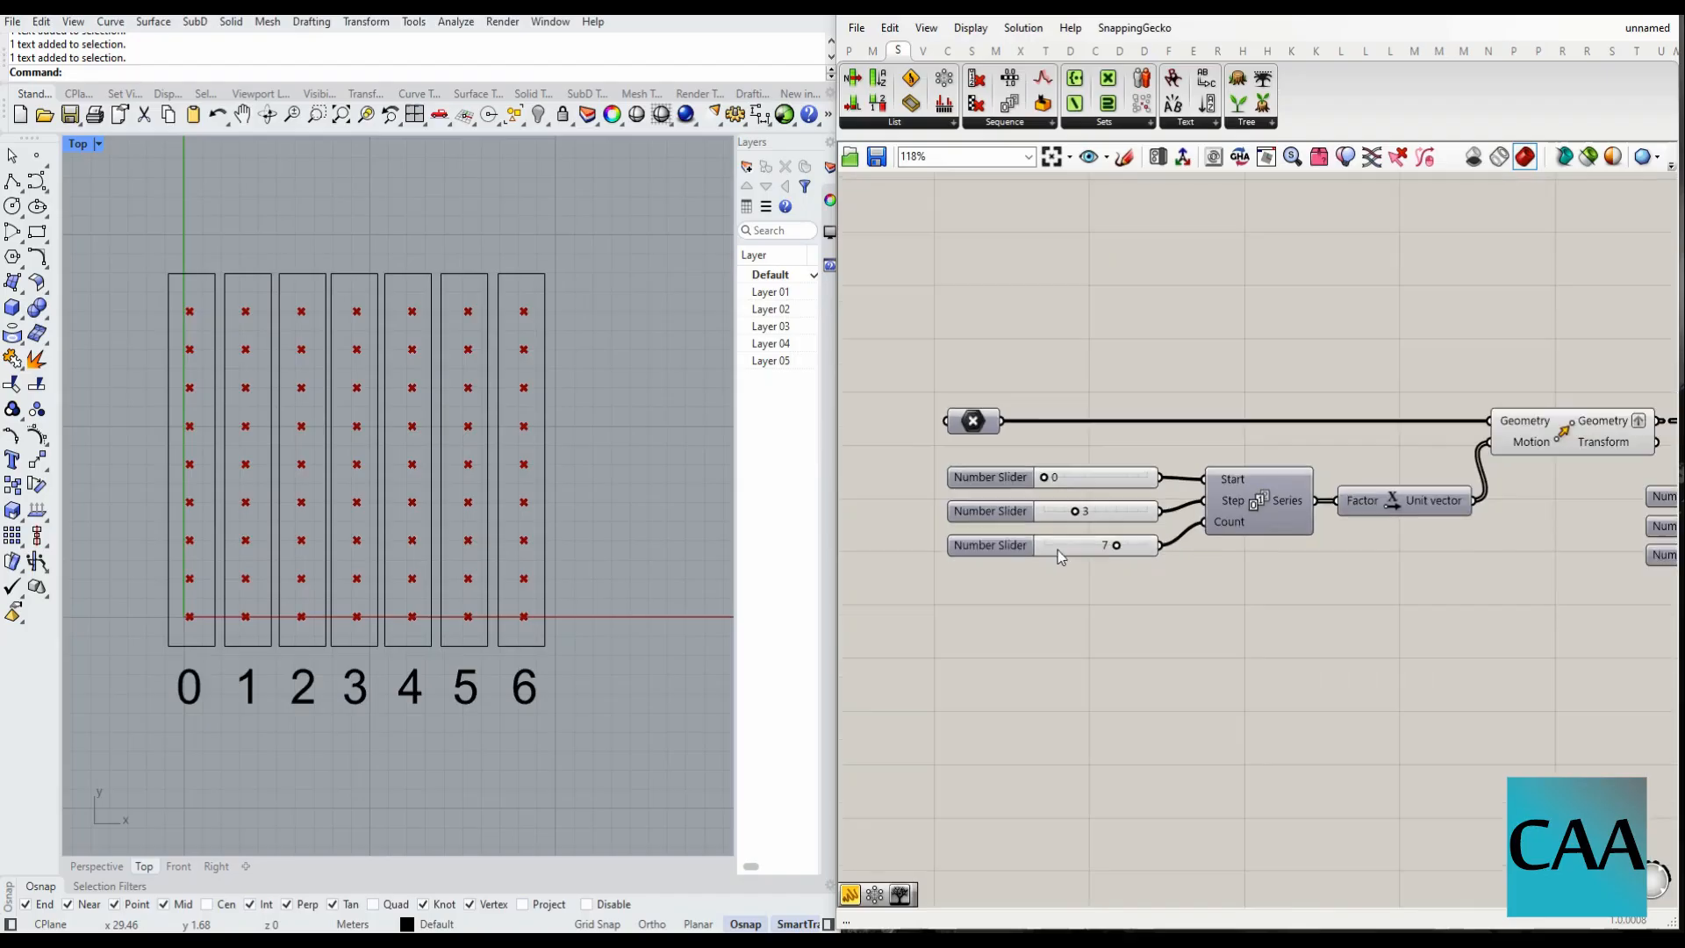
{"action": "scroll", "coordinate": [1077, 566], "scroll_direction": "down", "scroll_amount": 1}
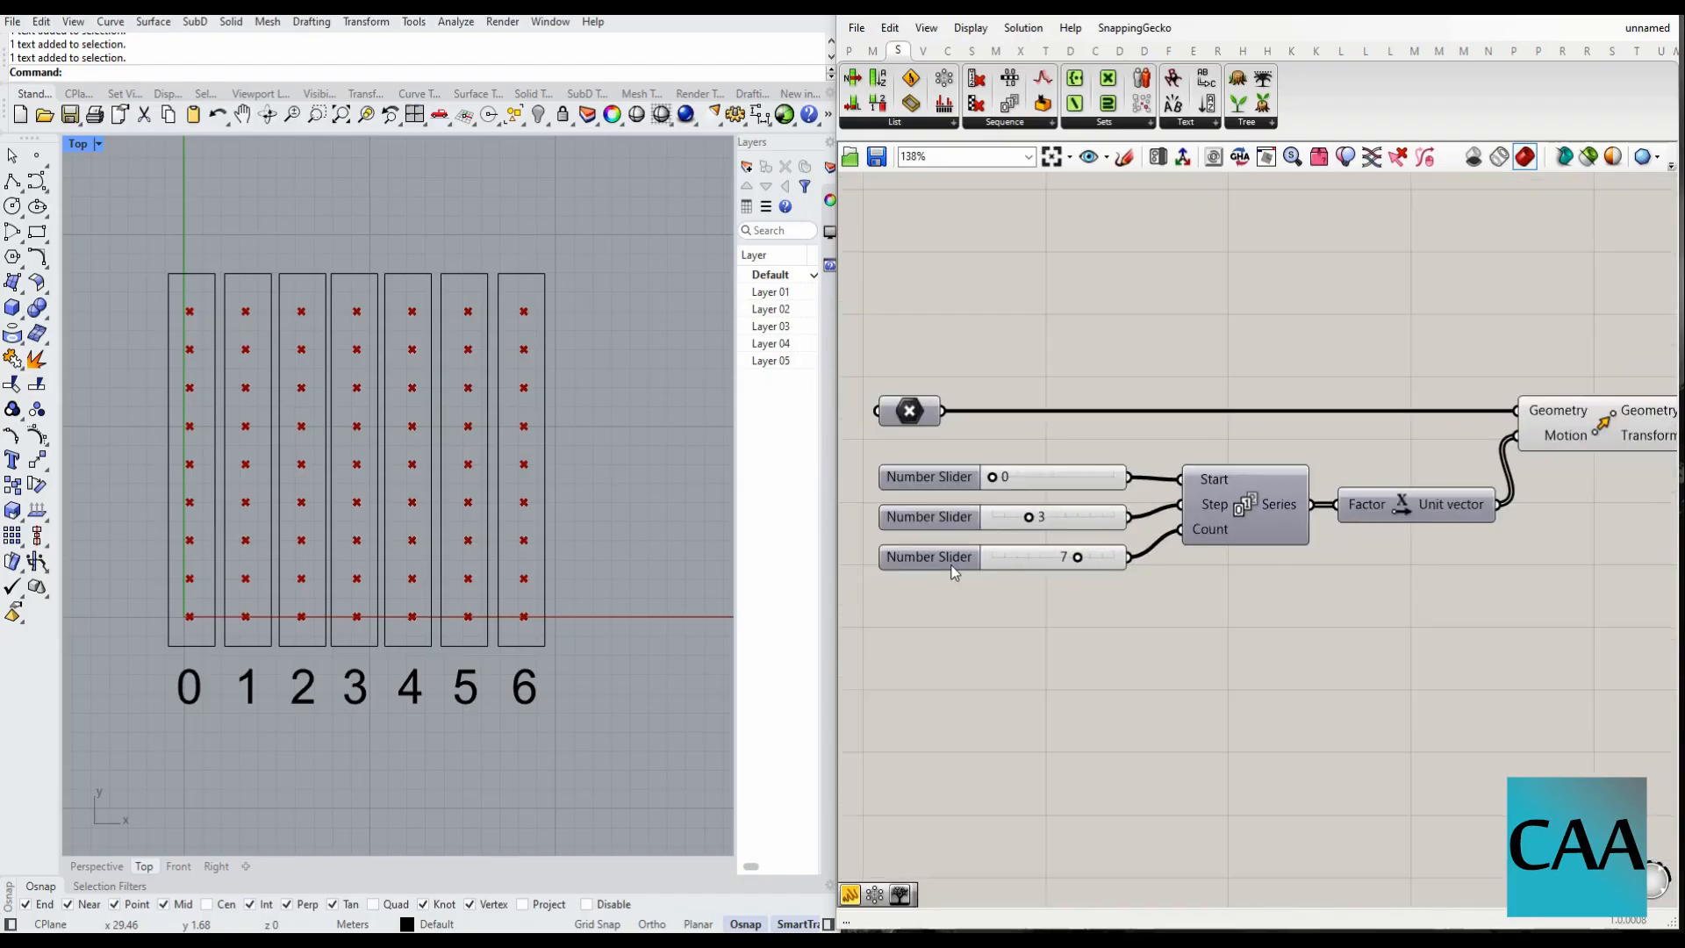
{"action": "scroll", "coordinate": [939, 570], "scroll_direction": "up", "scroll_amount": 1}
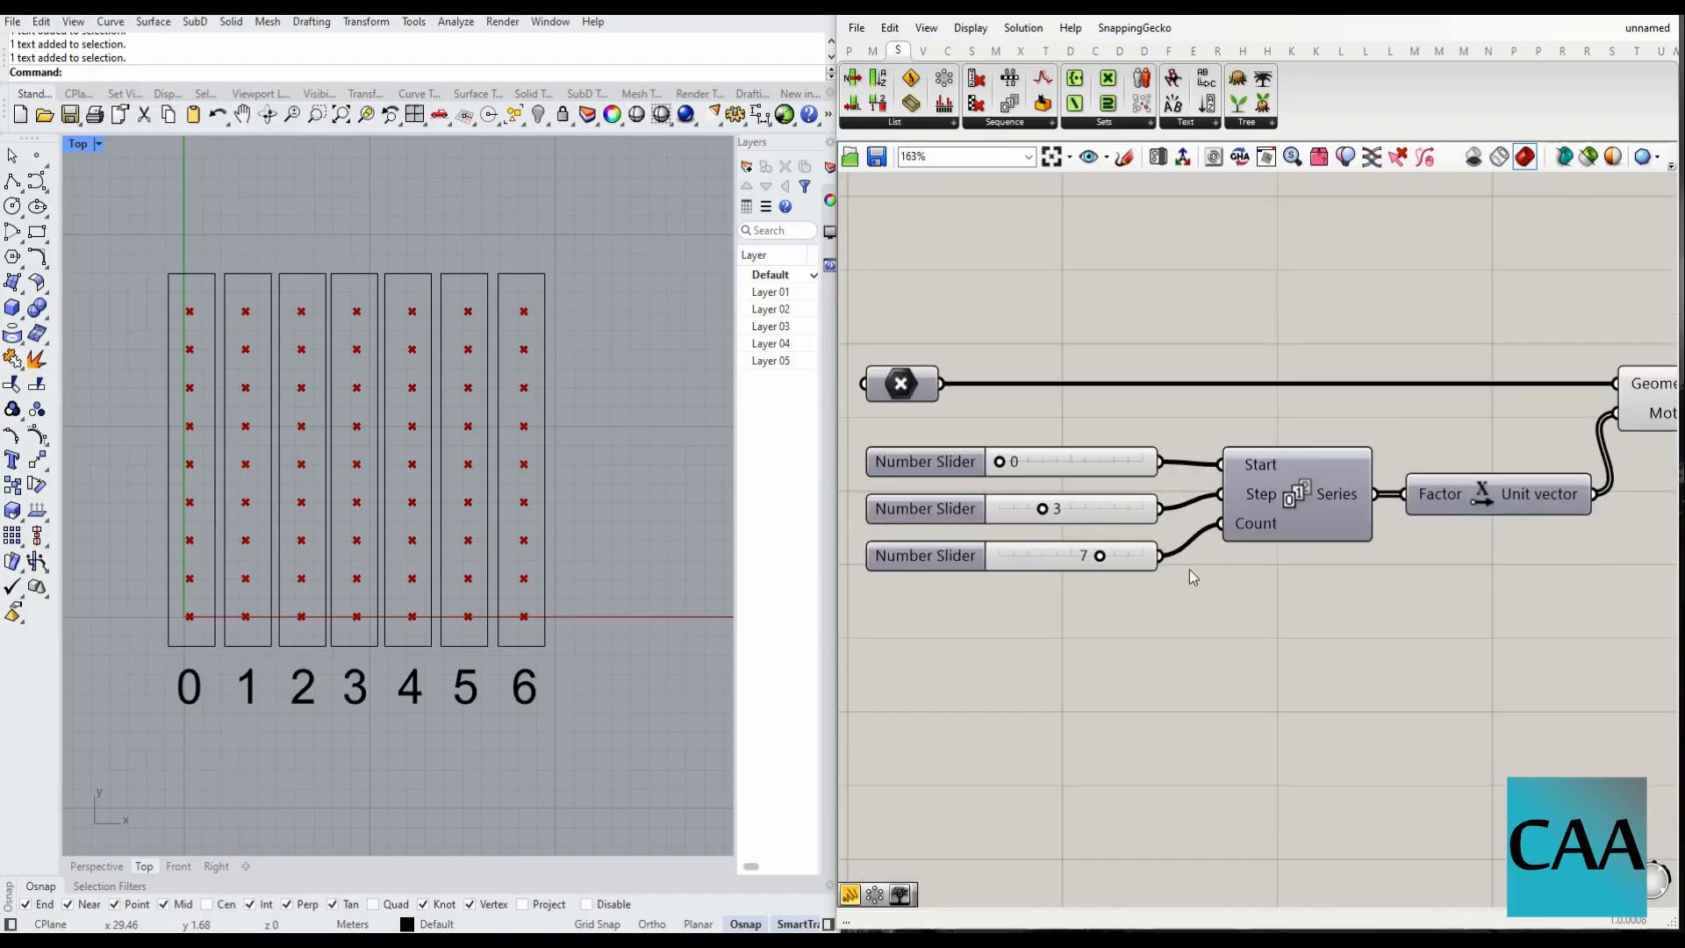
{"action": "scroll", "coordinate": [1220, 544], "scroll_direction": "down", "scroll_amount": 1}
{"action": "scroll", "coordinate": [1257, 529], "scroll_direction": "up", "scroll_amount": 1}
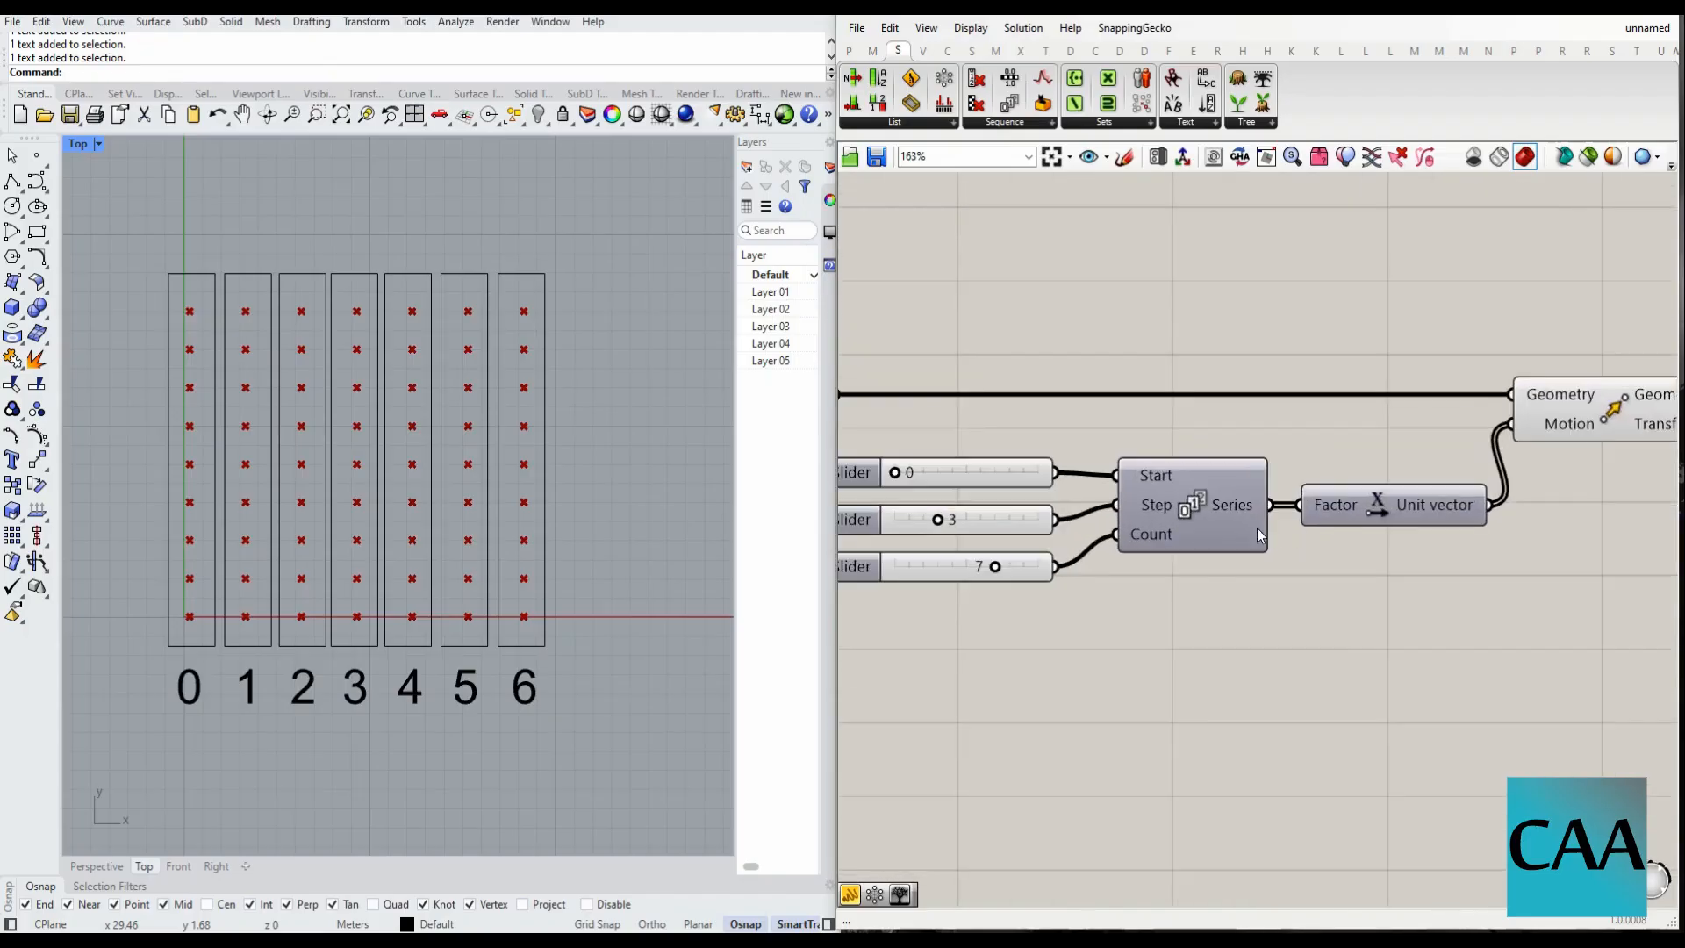
{"action": "scroll", "coordinate": [1261, 531], "scroll_direction": "up", "scroll_amount": 1}
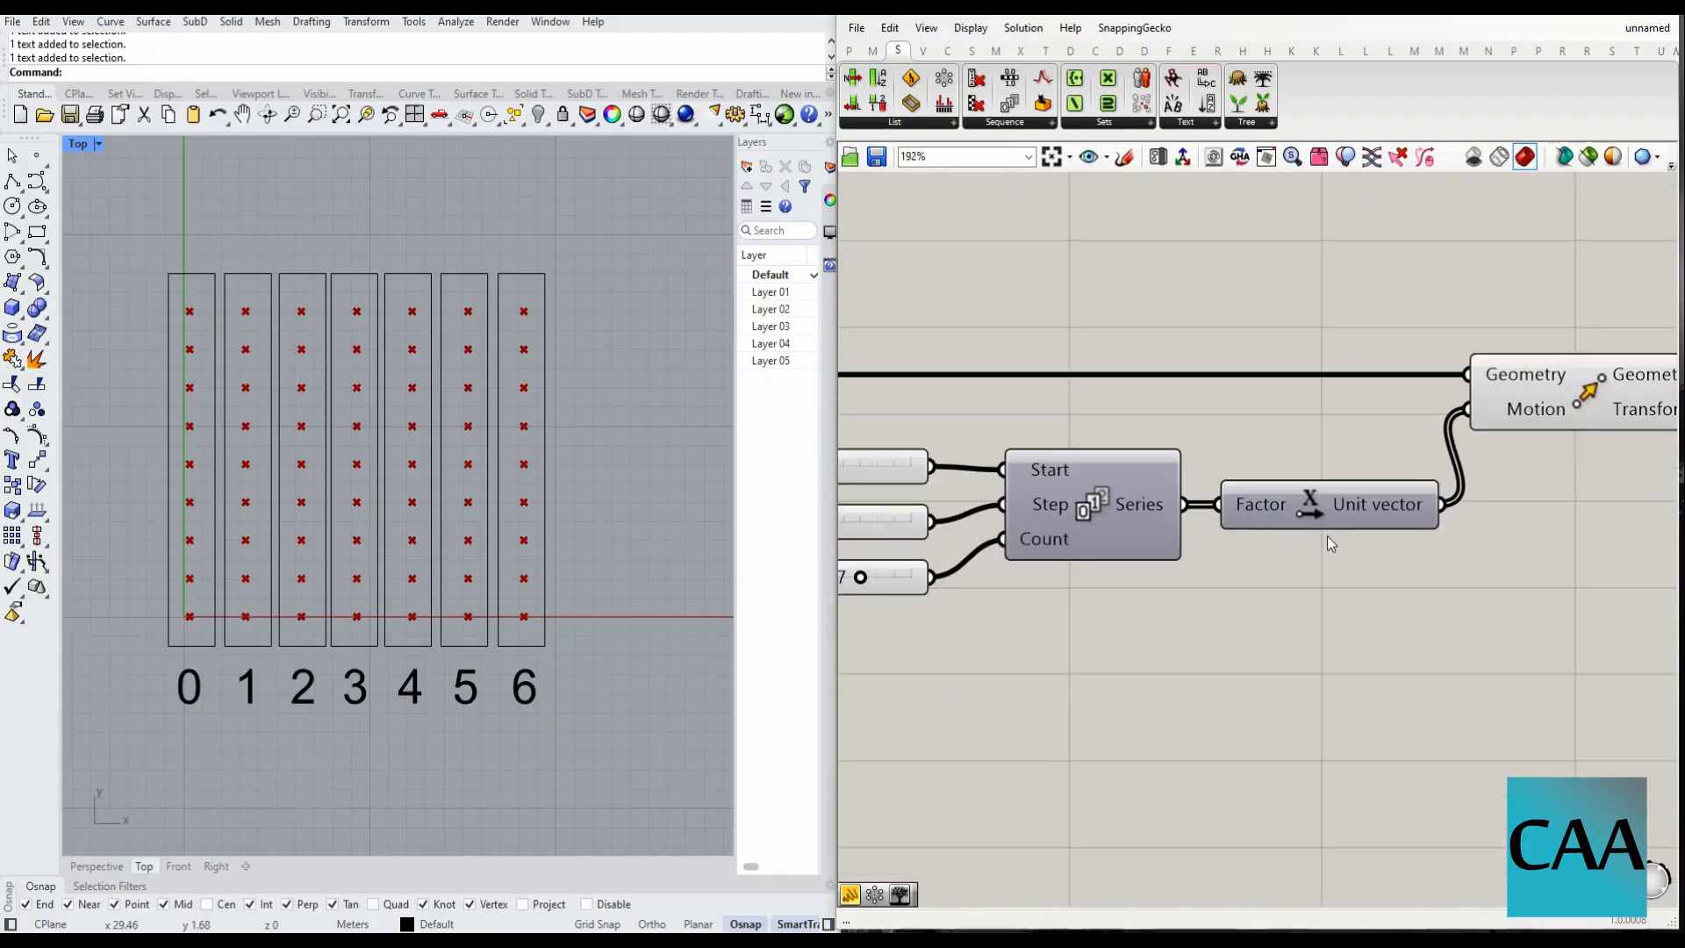
{"action": "right_click_drag", "start_coordinate": [1308, 535], "coordinate": [1409, 525]}
{"action": "left_click_drag", "start_coordinate": [877, 540], "coordinate": [1053, 624]}
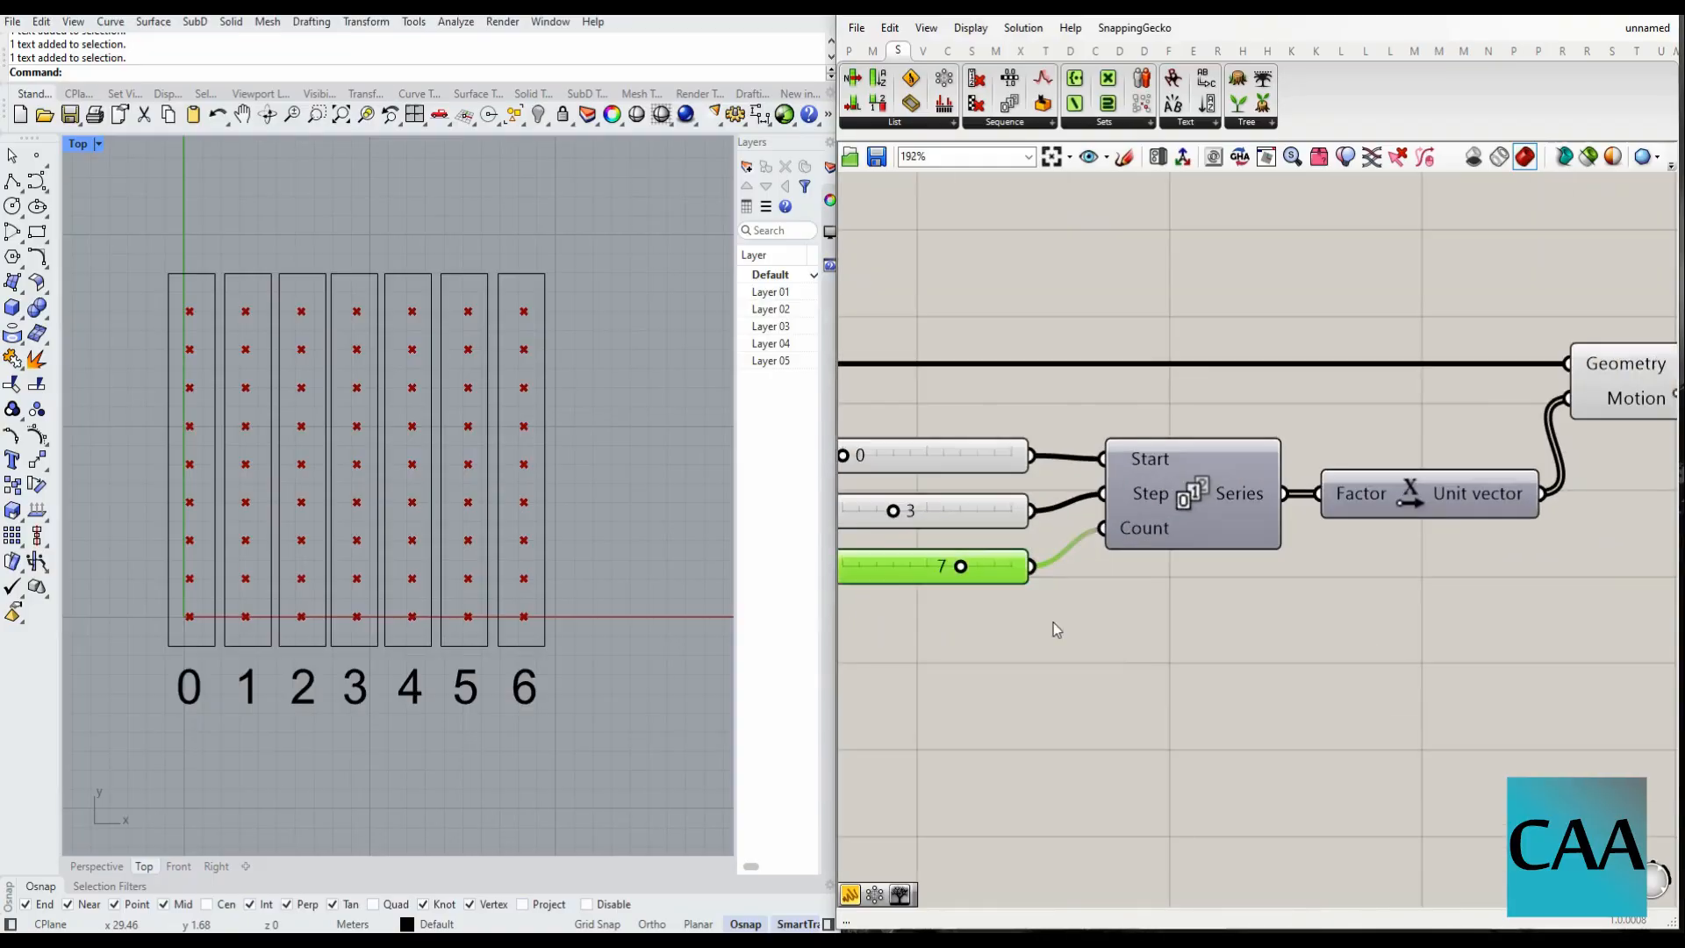
{"action": "scroll", "coordinate": [1089, 606], "scroll_direction": "down", "scroll_amount": 1}
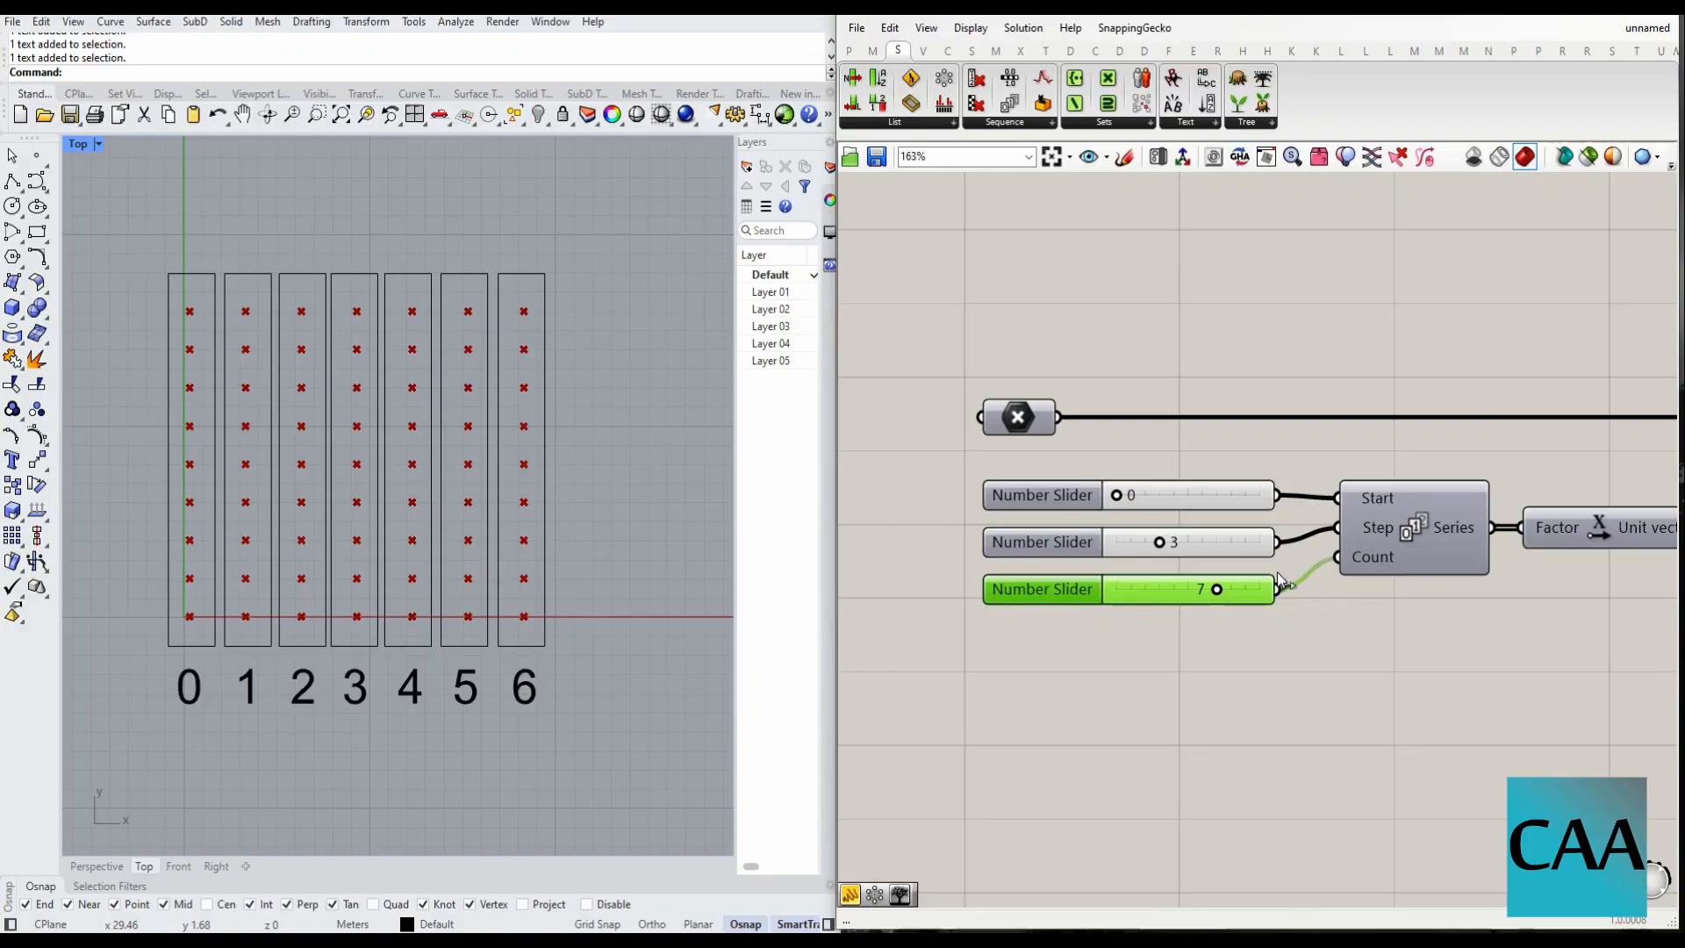
{"action": "right_click_drag", "start_coordinate": [1189, 584], "coordinate": [1130, 569]}
{"action": "left_click", "coordinate": [1282, 618]}
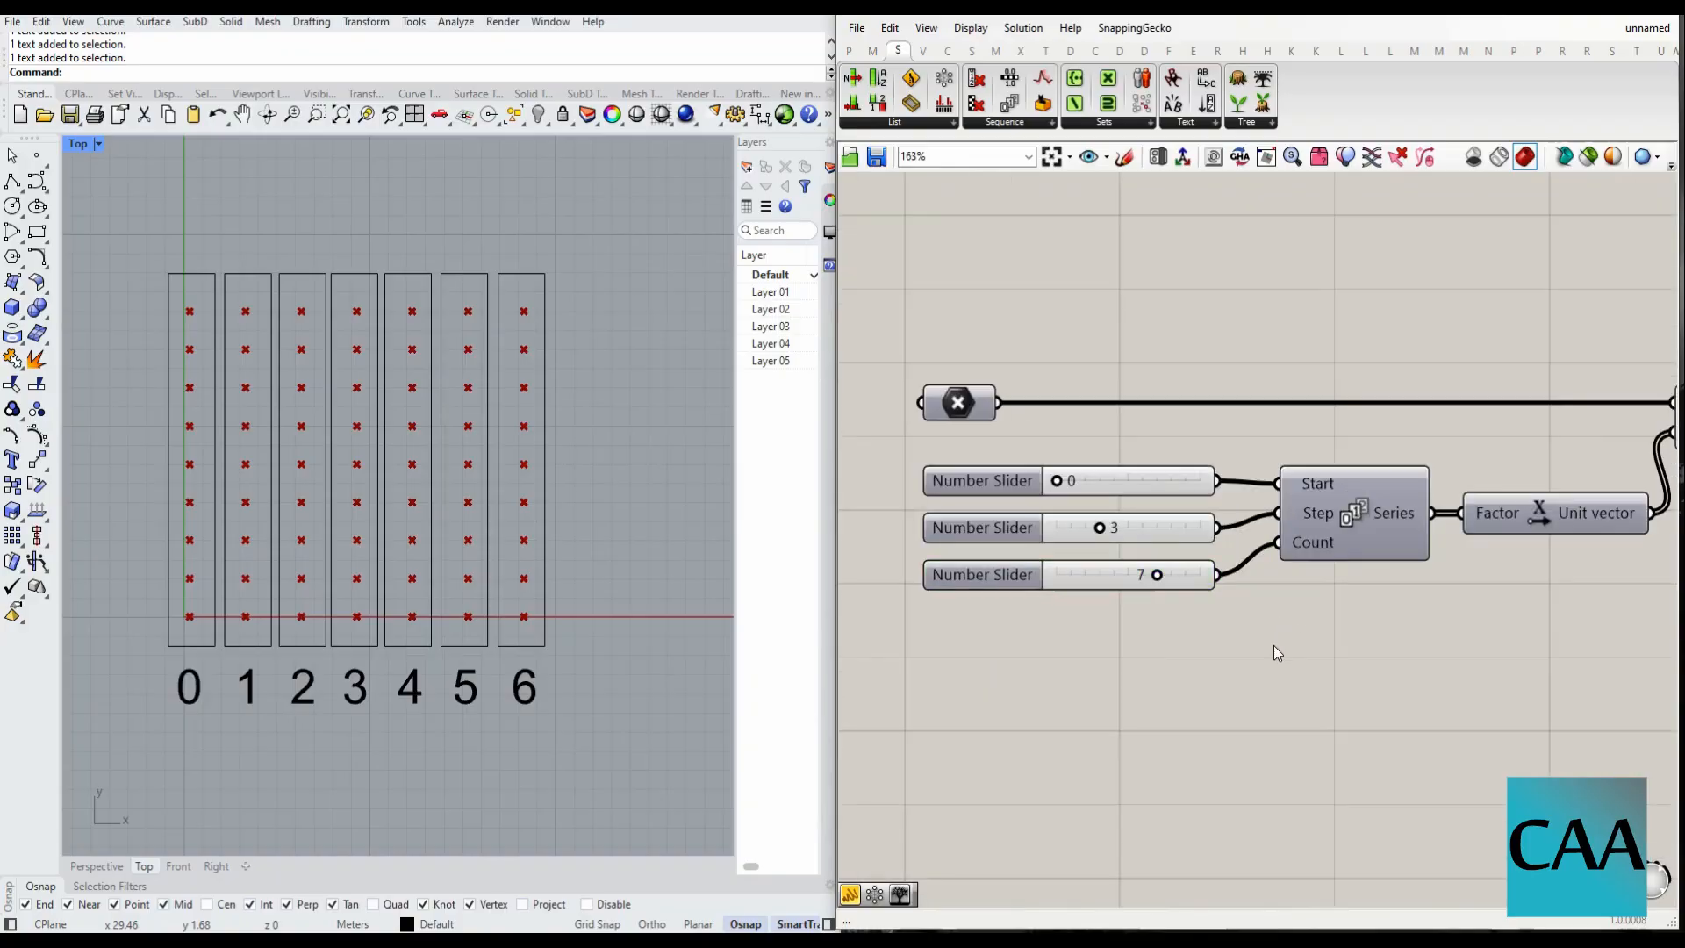
{"action": "right_click_drag", "start_coordinate": [1244, 656], "coordinate": [1217, 644]}
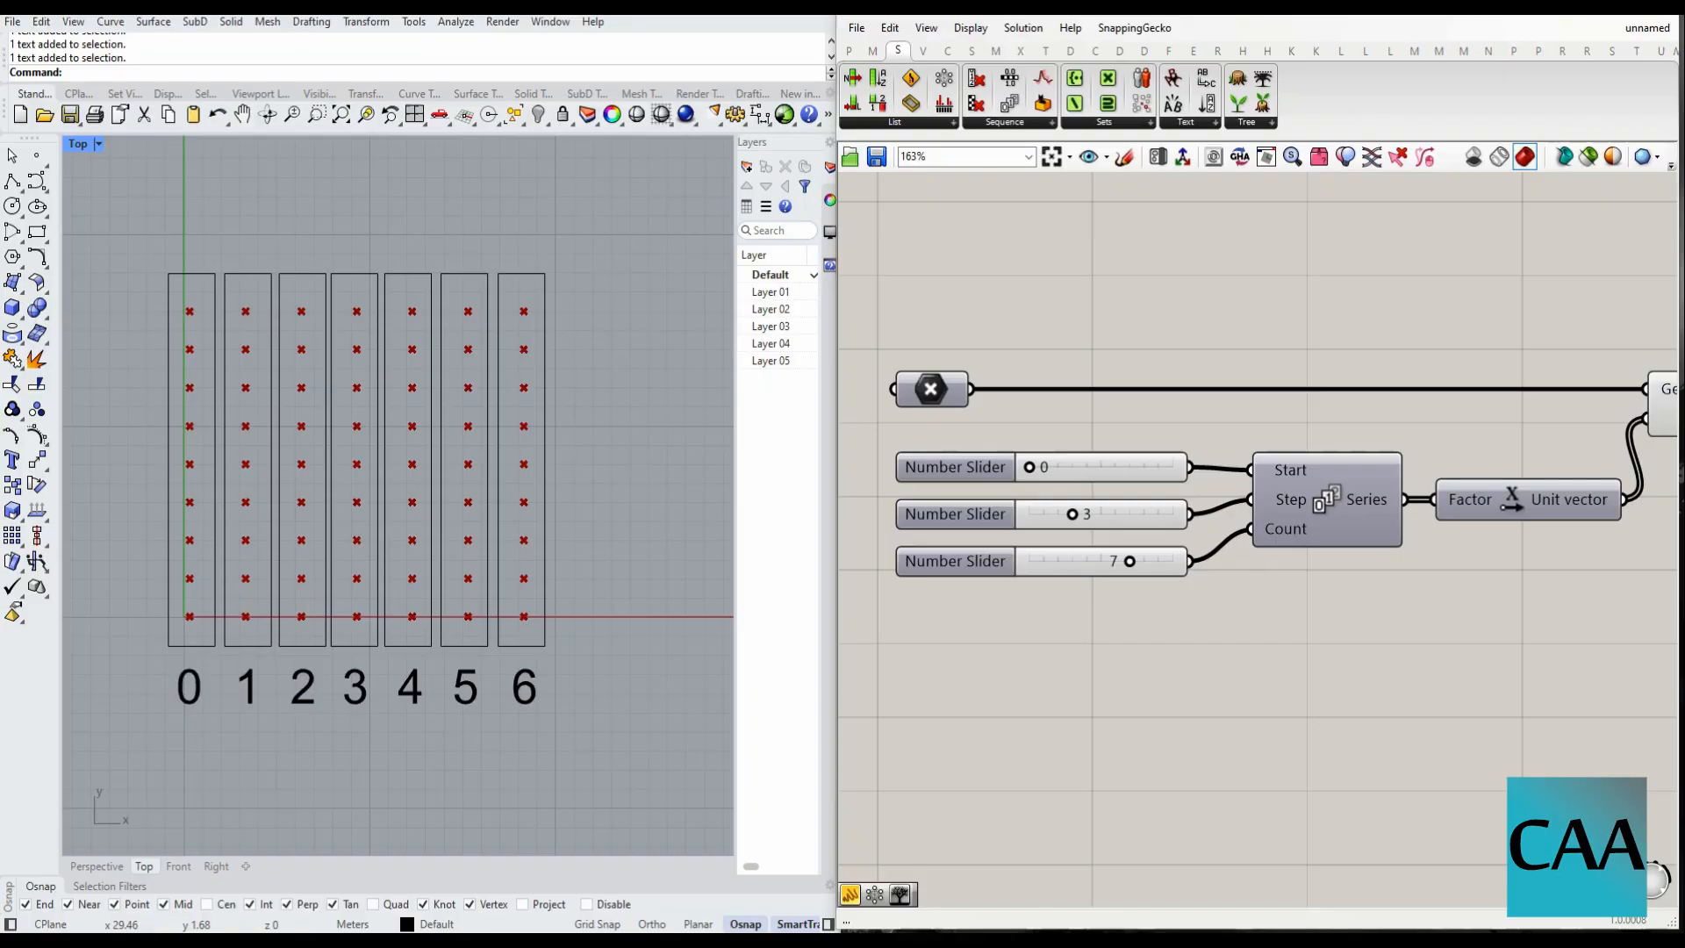
- Add a Division component below the first Series and connect that Series' Count slider to its A input
{"action": "double_click", "coordinate": [1337, 729]}
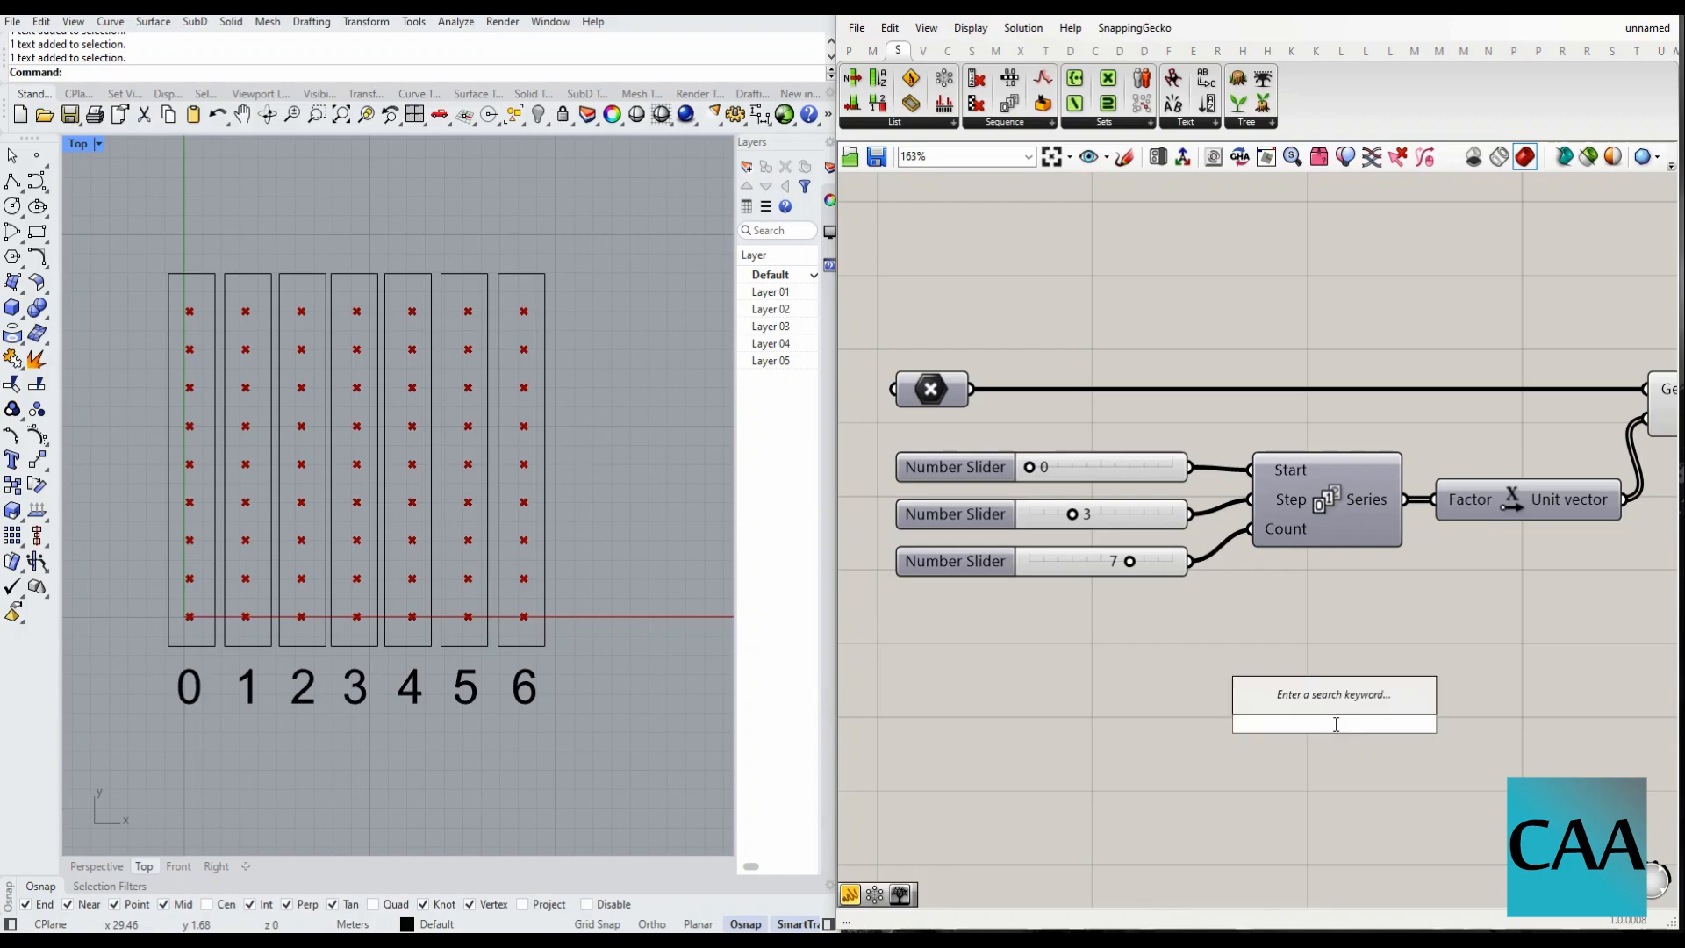
{"action": "type", "text": "/"}
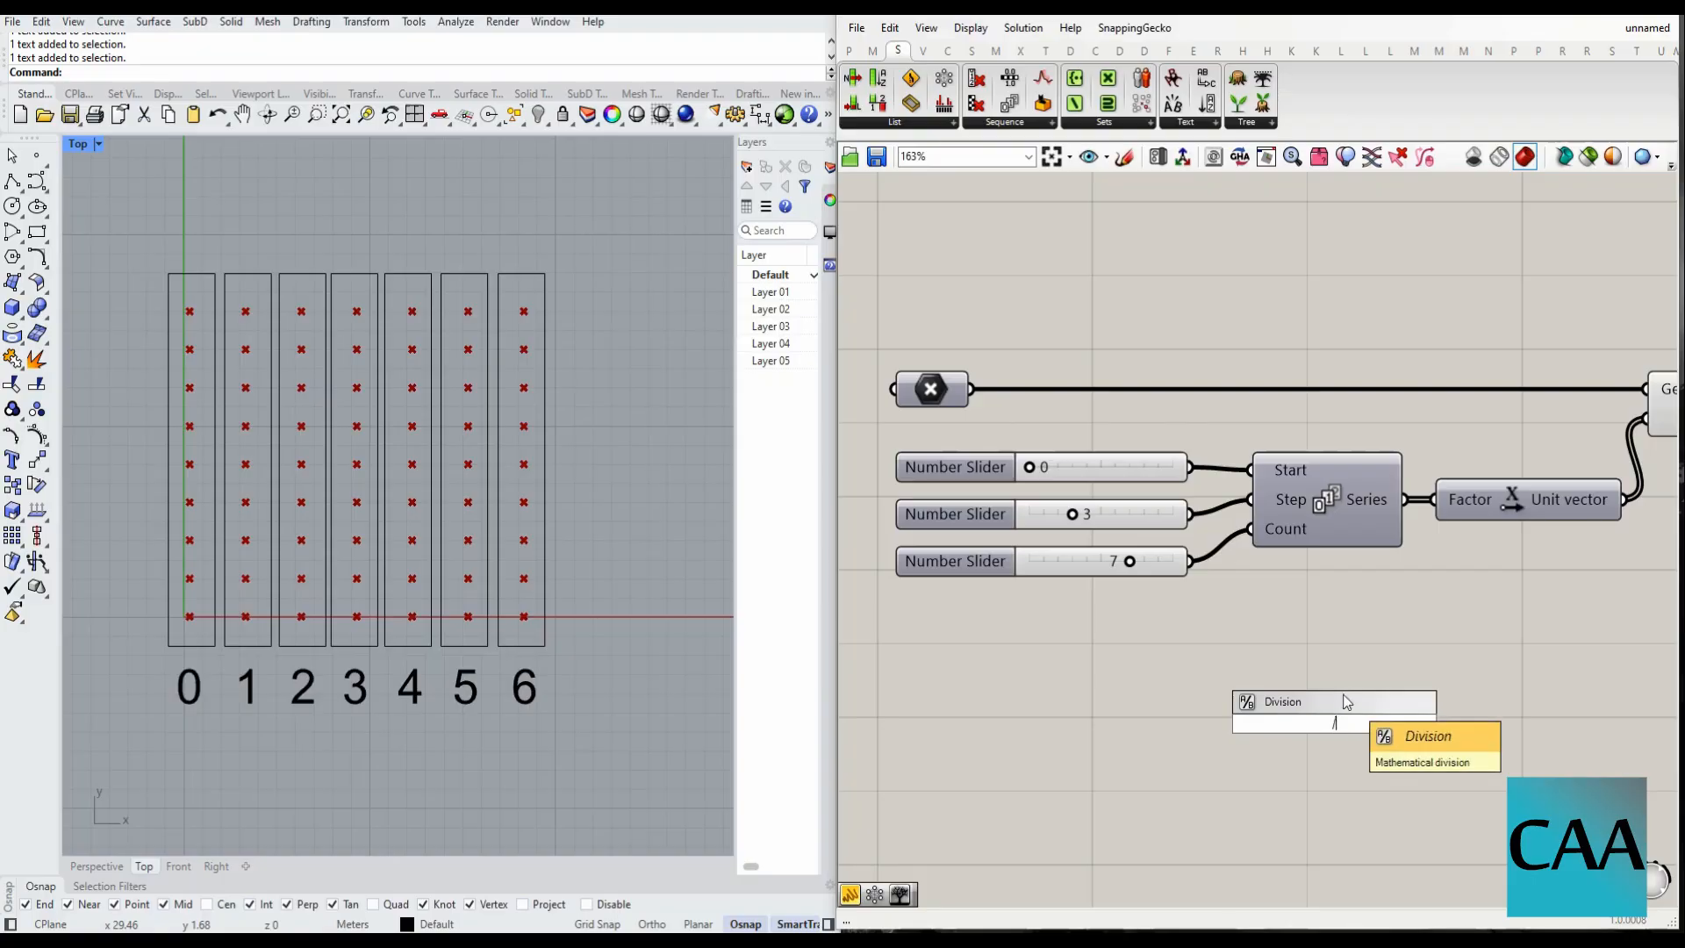
{"action": "key", "text": "Return"}
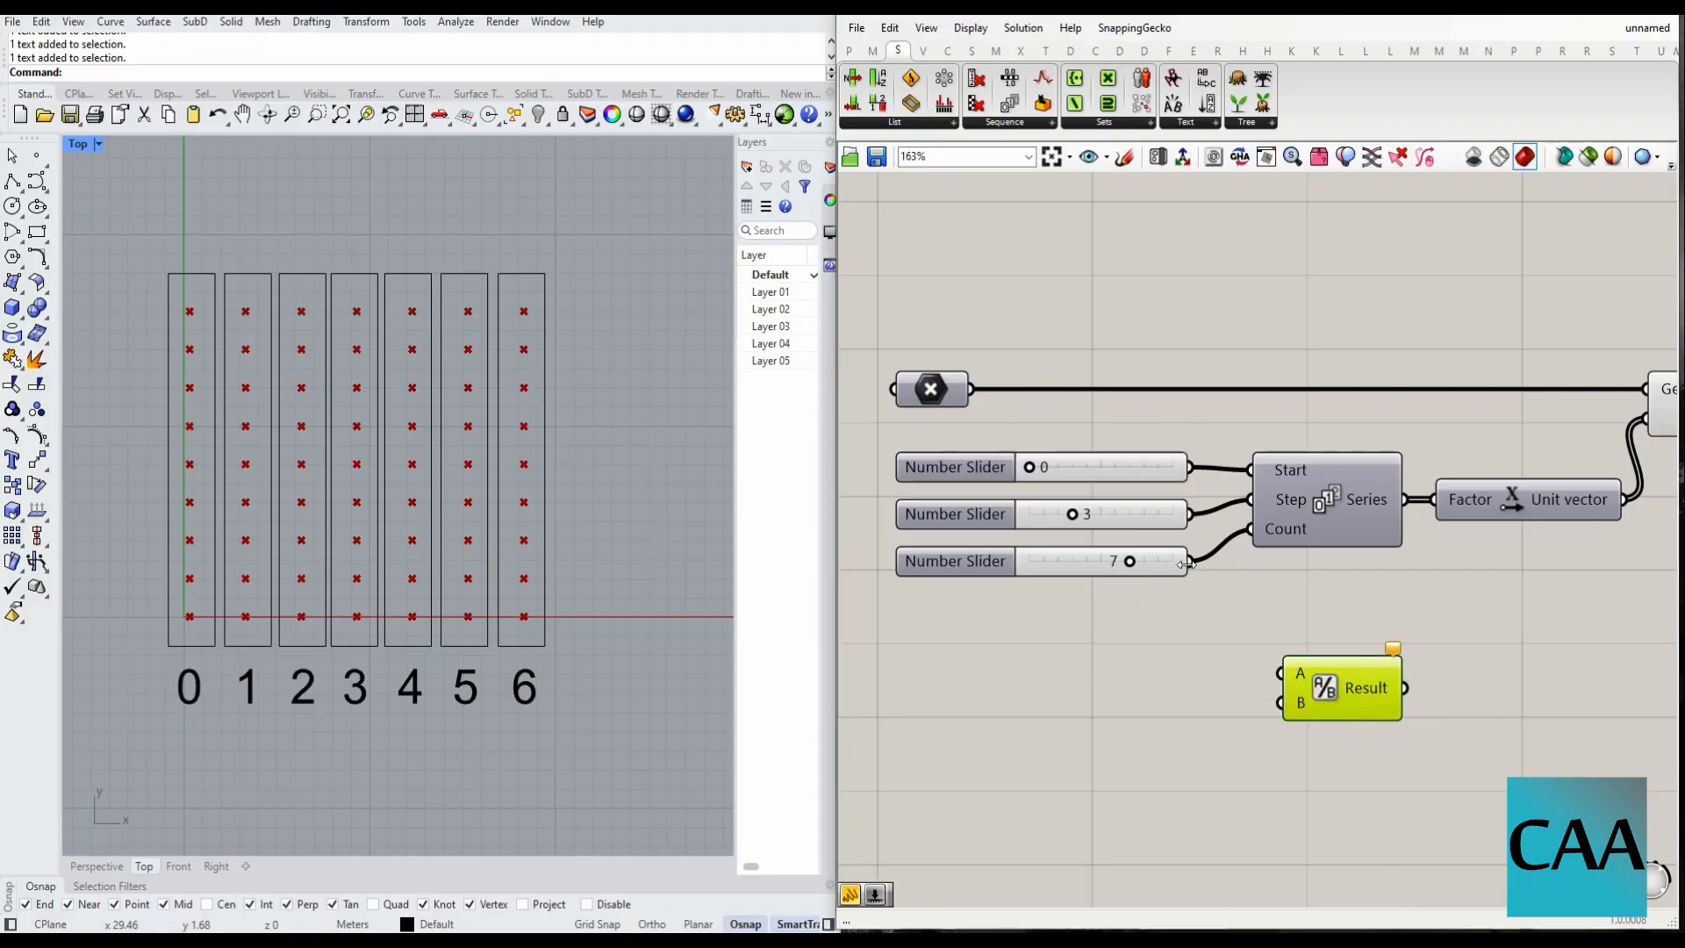
{"action": "left_click_drag", "start_coordinate": [1186, 564], "coordinate": [1417, 684]}
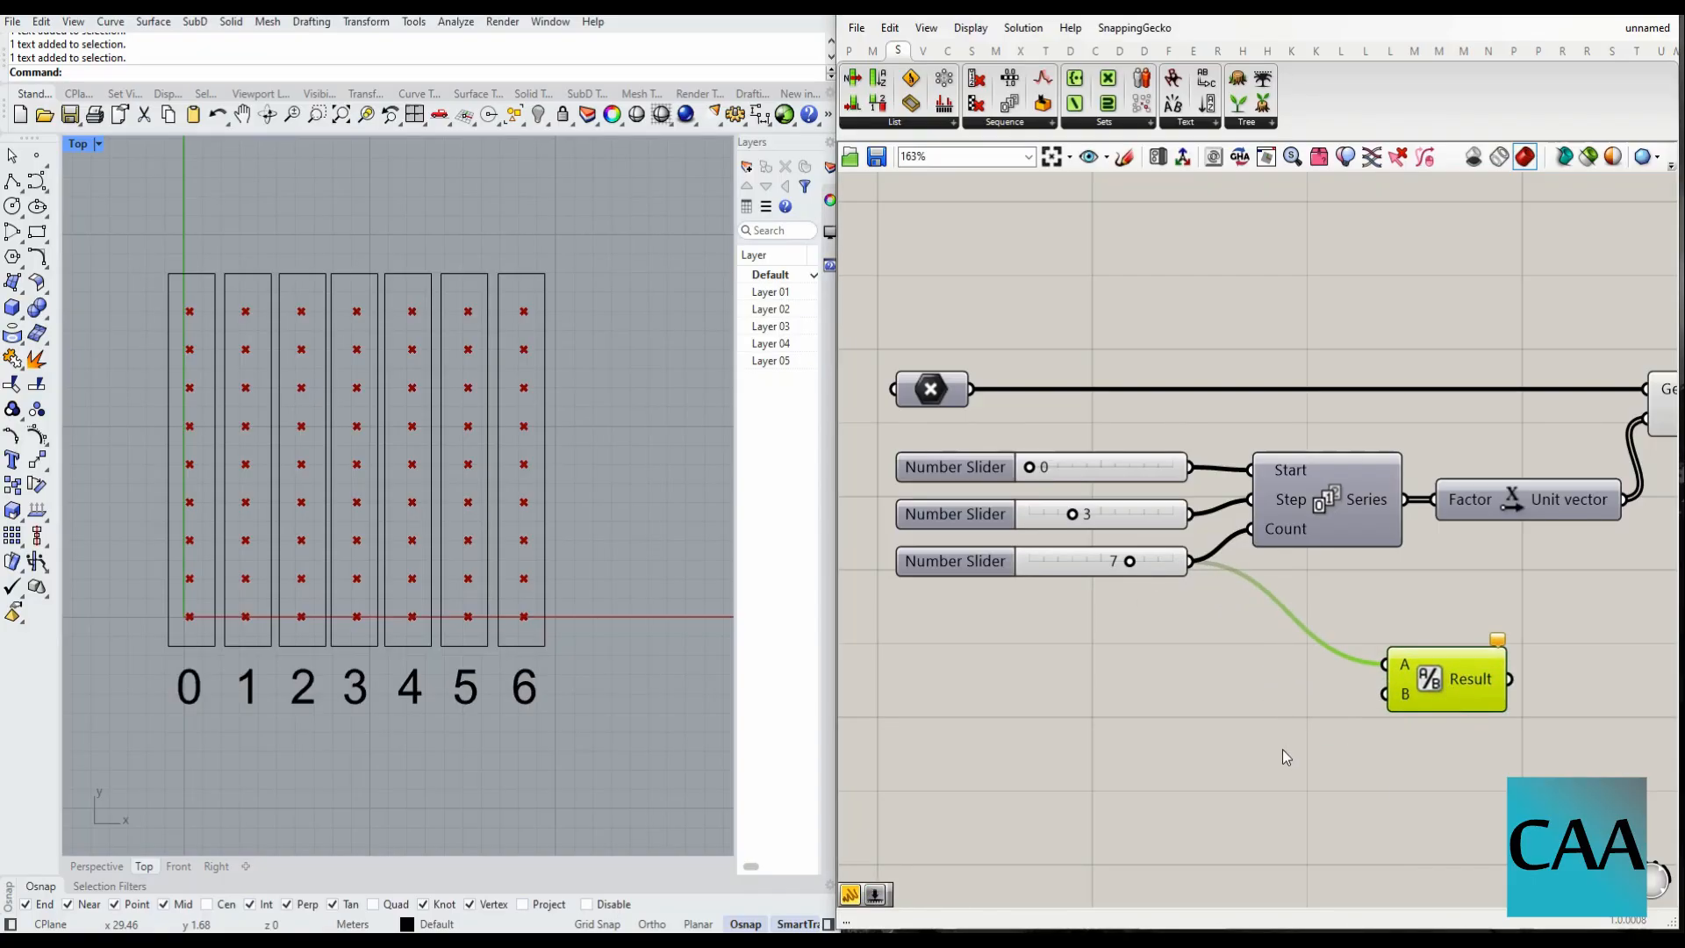
- Add a panel with the value 2 and connect it to the Division component's B input
{"action": "double_click", "coordinate": [1286, 756]}
{"action": "type", "text": "//"}
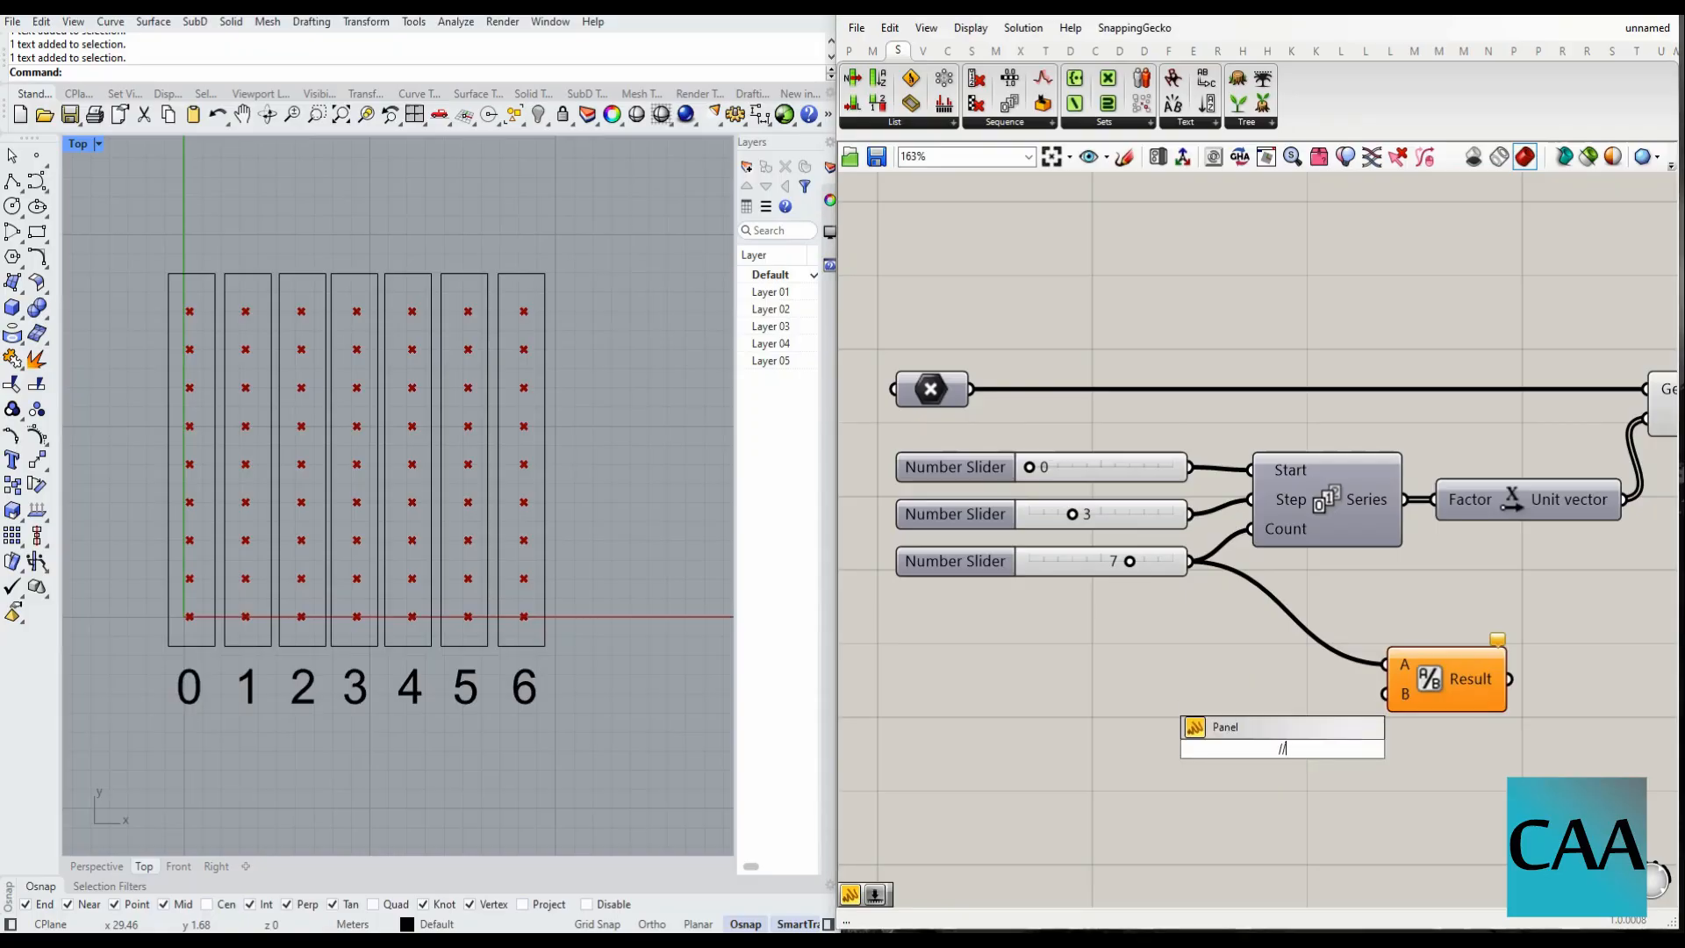
{"action": "type", "text": "2"}
{"action": "key", "text": "Return"}
{"action": "left_click_drag", "start_coordinate": [1306, 756], "coordinate": [1385, 693]}
{"action": "scroll", "coordinate": [1217, 687], "scroll_direction": "down", "scroll_amount": 3}
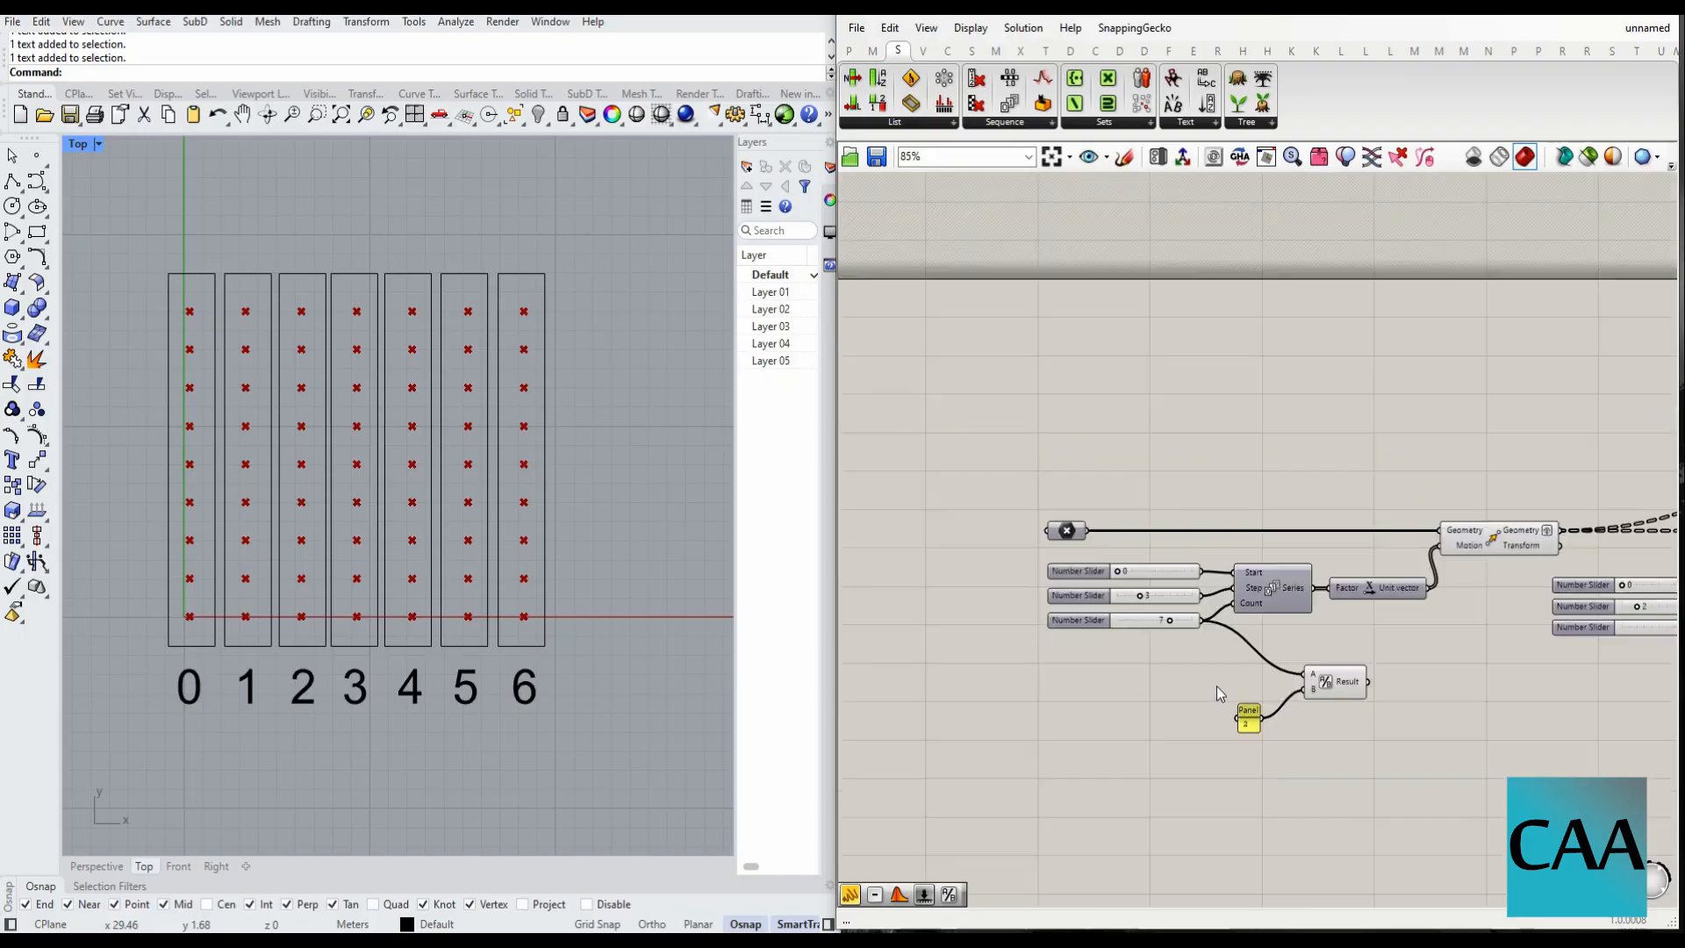
{"action": "scroll", "coordinate": [1217, 687], "scroll_direction": "up", "scroll_amount": 3}
{"action": "scroll", "coordinate": [1298, 794], "scroll_direction": "down", "scroll_amount": 3}
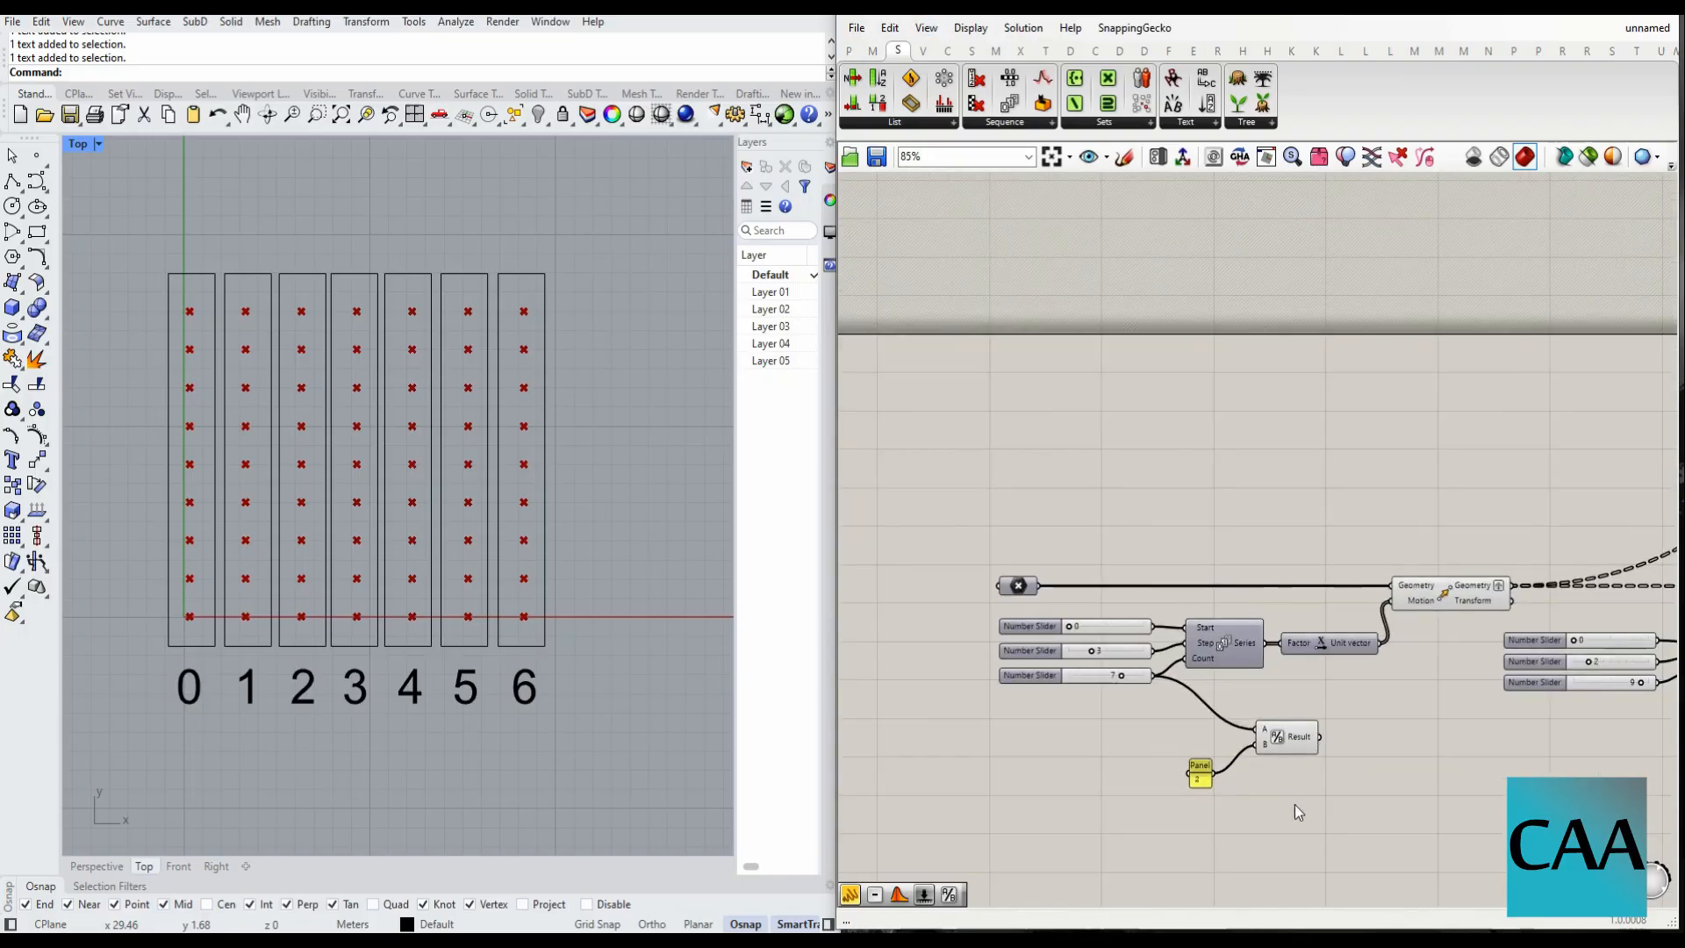
- Move the Division component and its panel below the Series near the Tree Branch and connect Result to that Series' Count input
{"action": "left_click_drag", "start_coordinate": [1295, 805], "coordinate": [1517, 635]}
{"action": "scroll", "coordinate": [1253, 610], "scroll_direction": "down", "scroll_amount": 9}
{"action": "scroll", "coordinate": [1517, 636], "scroll_direction": "up", "scroll_amount": 6}
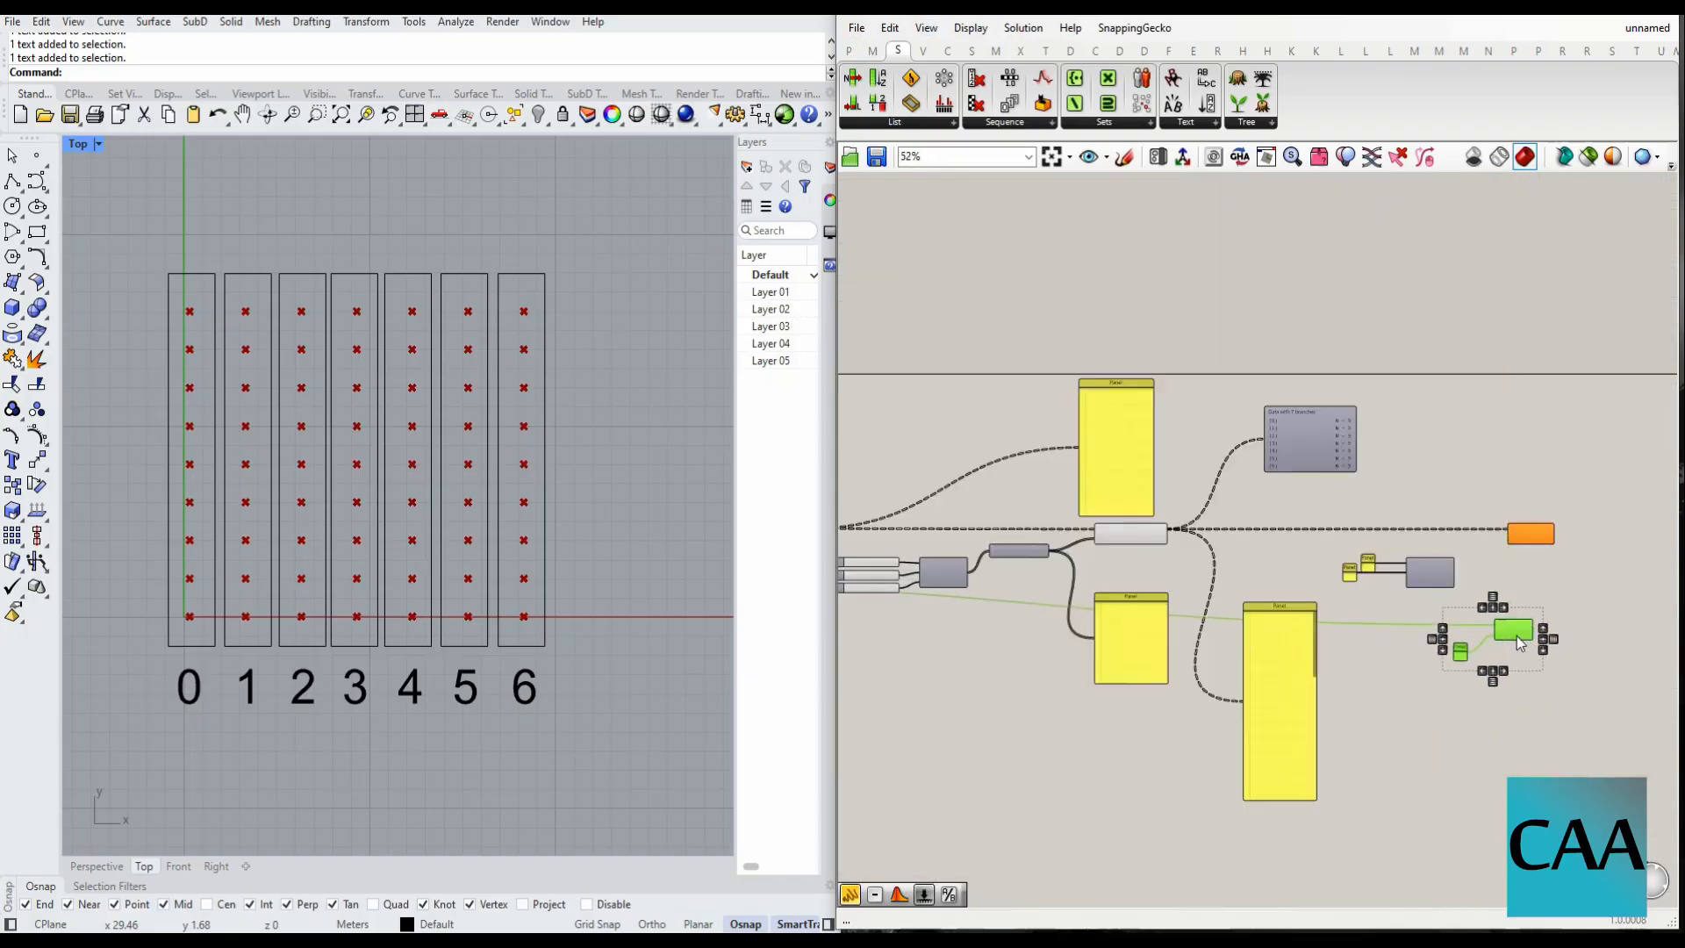
{"action": "scroll", "coordinate": [1521, 643], "scroll_direction": "up", "scroll_amount": 3}
{"action": "scroll", "coordinate": [1414, 553], "scroll_direction": "up", "scroll_amount": 3}
{"action": "left_click_drag", "start_coordinate": [1353, 582], "coordinate": [828, 429]}
{"action": "left_click_drag", "start_coordinate": [1320, 500], "coordinate": [1462, 520]}
{"action": "left_click_drag", "start_coordinate": [1295, 699], "coordinate": [1380, 529]}
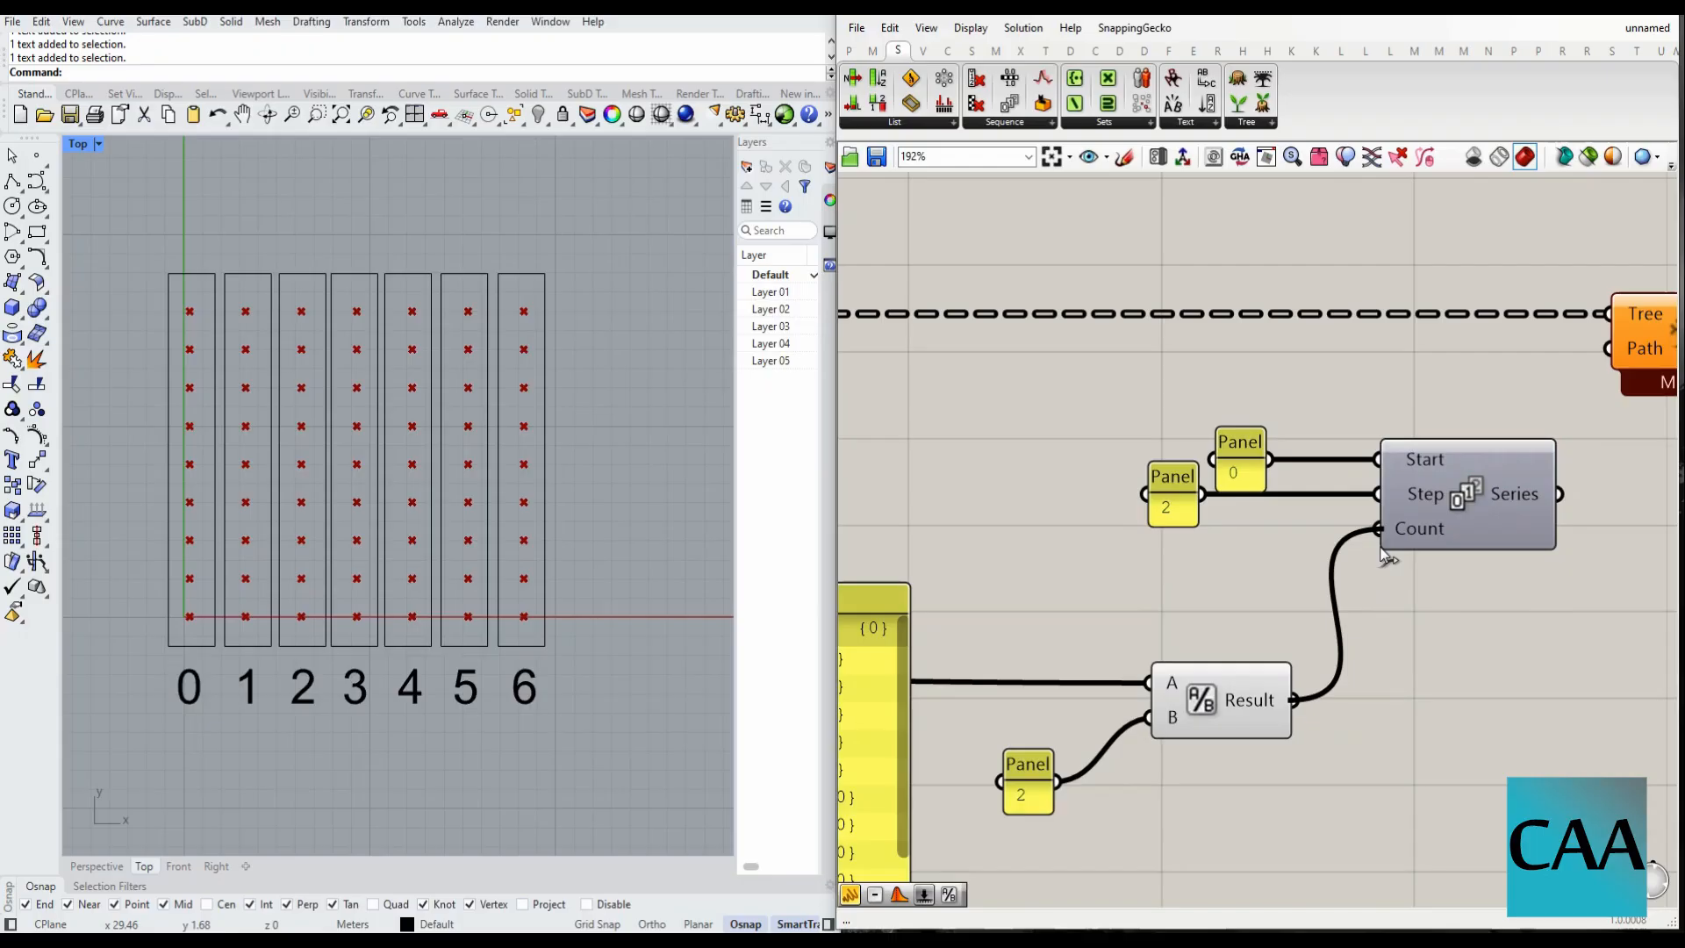
{"action": "scroll", "coordinate": [1308, 534], "scroll_direction": "down", "scroll_amount": 2}
{"action": "scroll", "coordinate": [1309, 534], "scroll_direction": "up", "scroll_amount": 2}
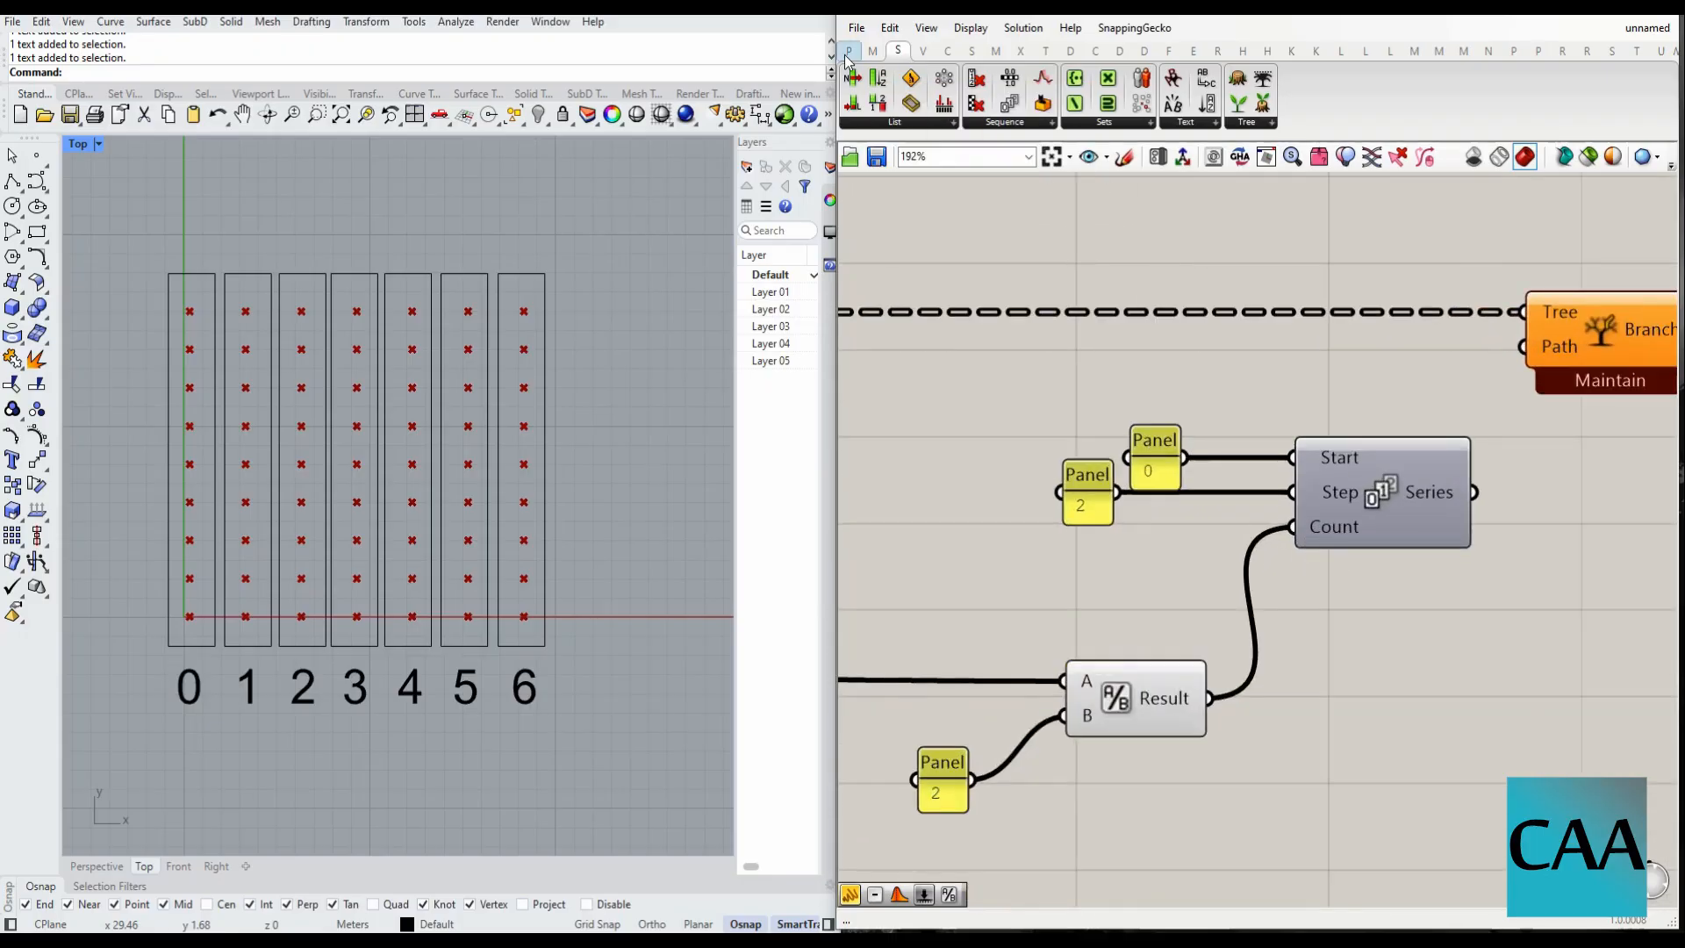
- Add a panel after the new Series, connect the Series output to it and enlarge it to show the whole list
{"action": "scroll", "coordinate": [1303, 491], "scroll_direction": "down", "scroll_amount": 1}
{"action": "scroll", "coordinate": [1331, 497], "scroll_direction": "down", "scroll_amount": 2}
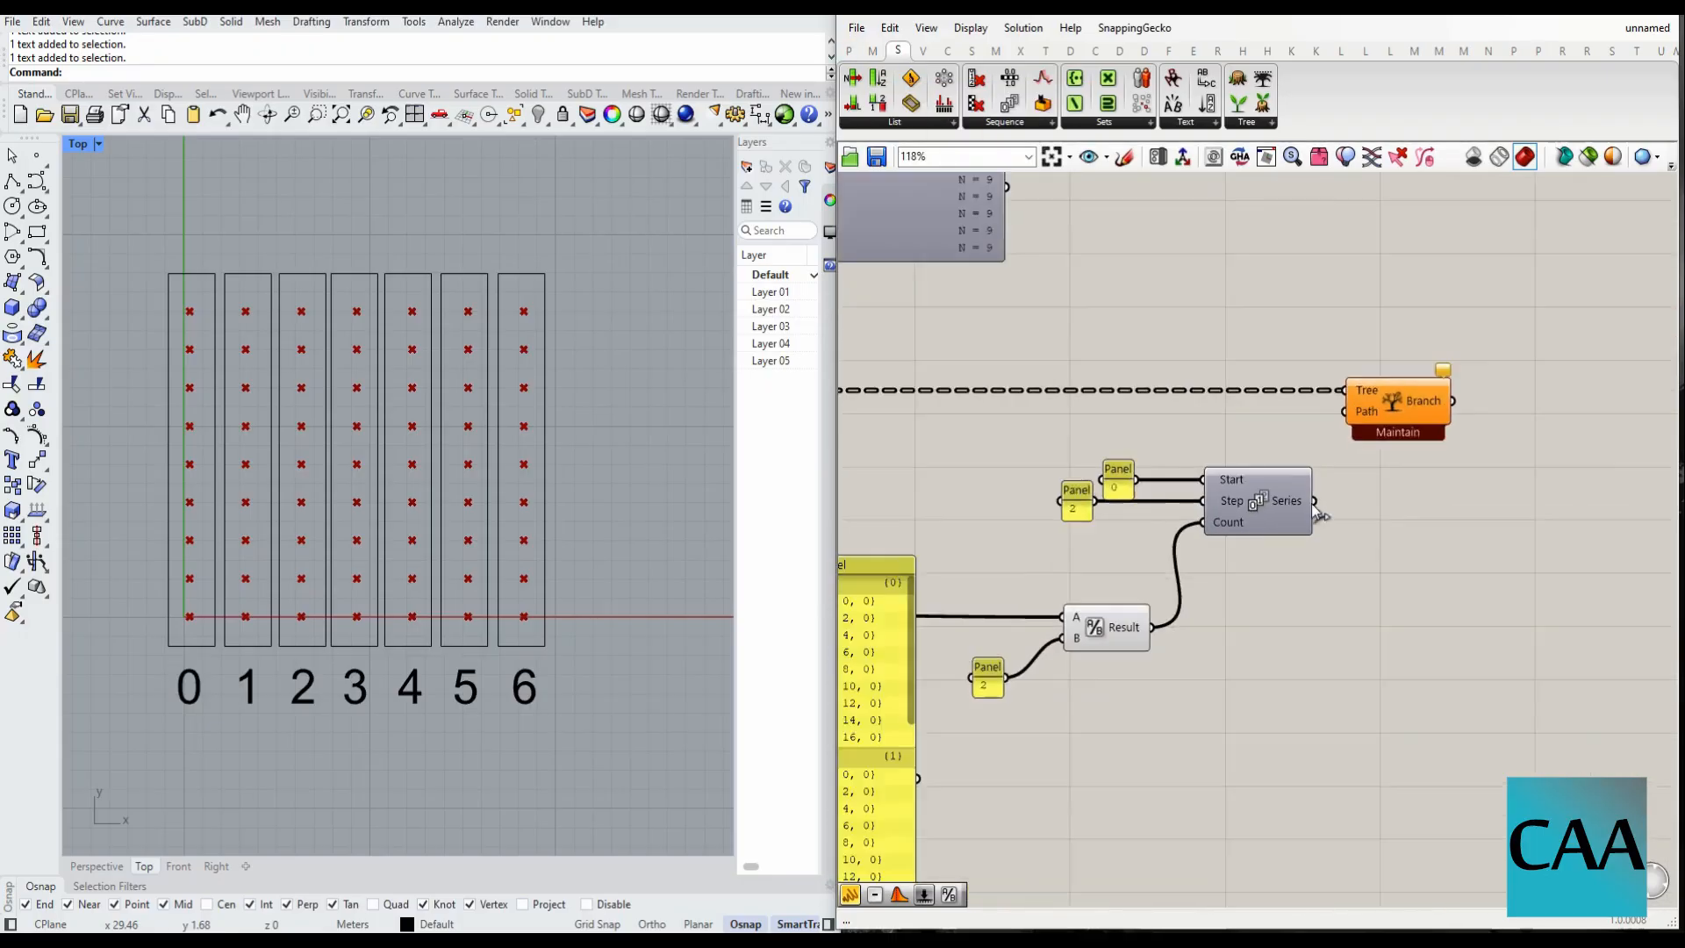
{"action": "scroll", "coordinate": [1331, 497], "scroll_direction": "up", "scroll_amount": 4}
{"action": "left_click", "coordinate": [849, 50]}
{"action": "left_click", "coordinate": [1076, 104]}
{"action": "scroll", "coordinate": [1317, 478], "scroll_direction": "down", "scroll_amount": 2}
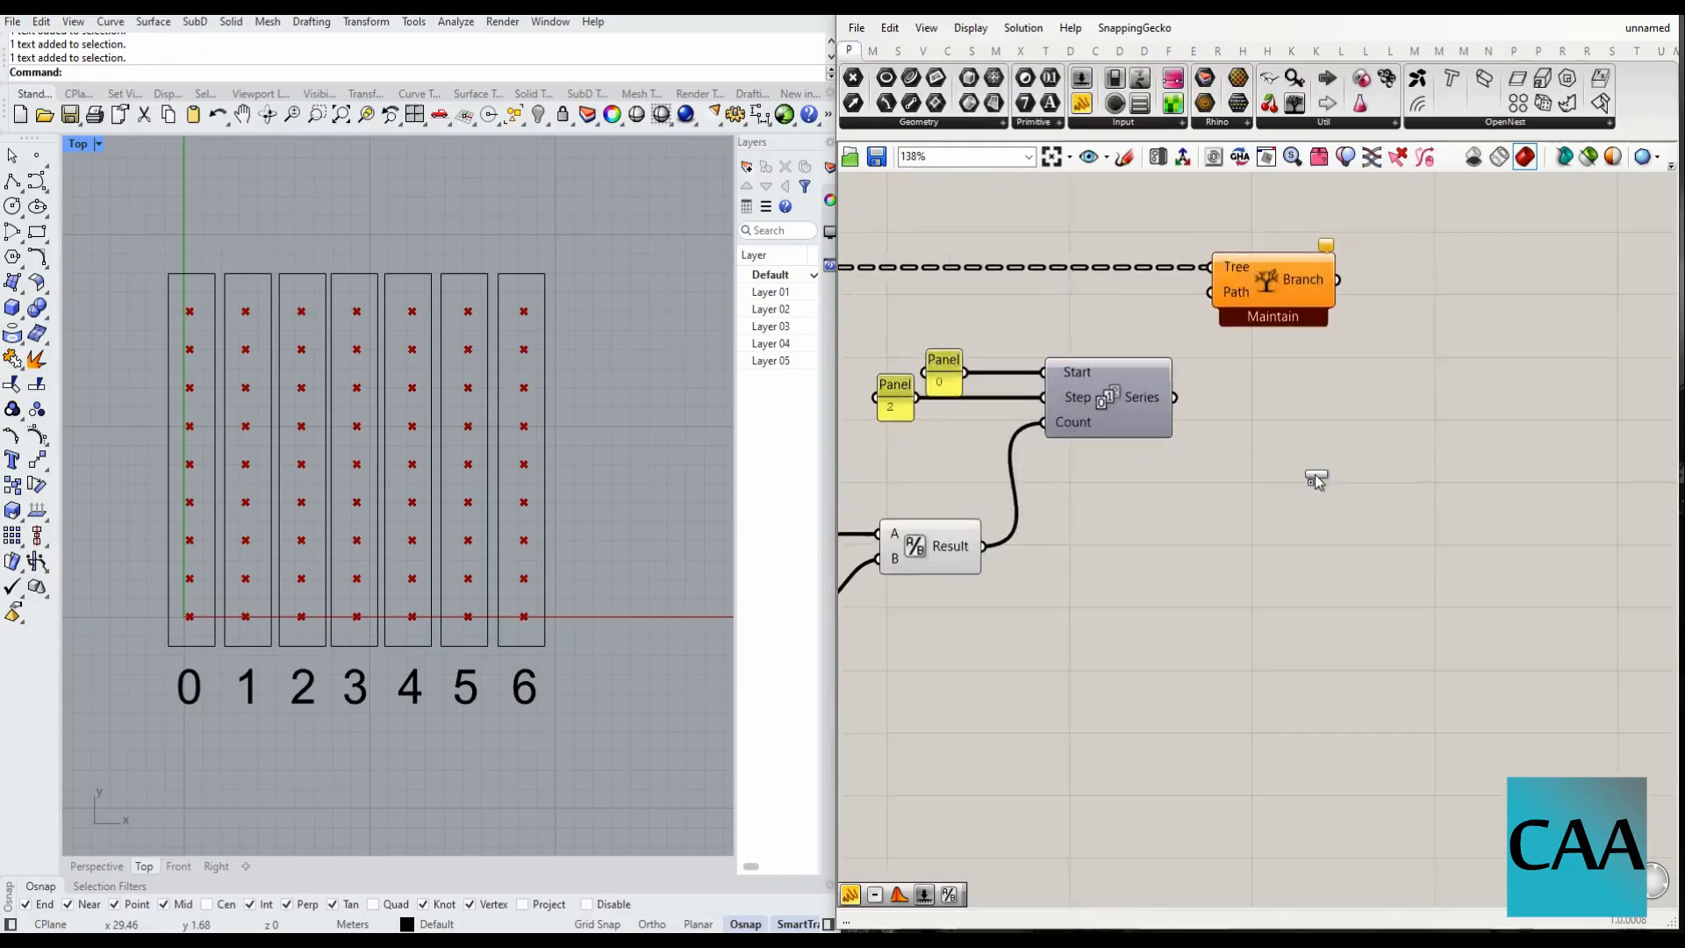
{"action": "scroll", "coordinate": [1317, 477], "scroll_direction": "up", "scroll_amount": 2}
{"action": "left_click", "coordinate": [1383, 439]}
{"action": "left_click_drag", "start_coordinate": [1120, 367], "coordinate": [1247, 455]}
{"action": "left_click_drag", "start_coordinate": [1411, 542], "coordinate": [1411, 637]}
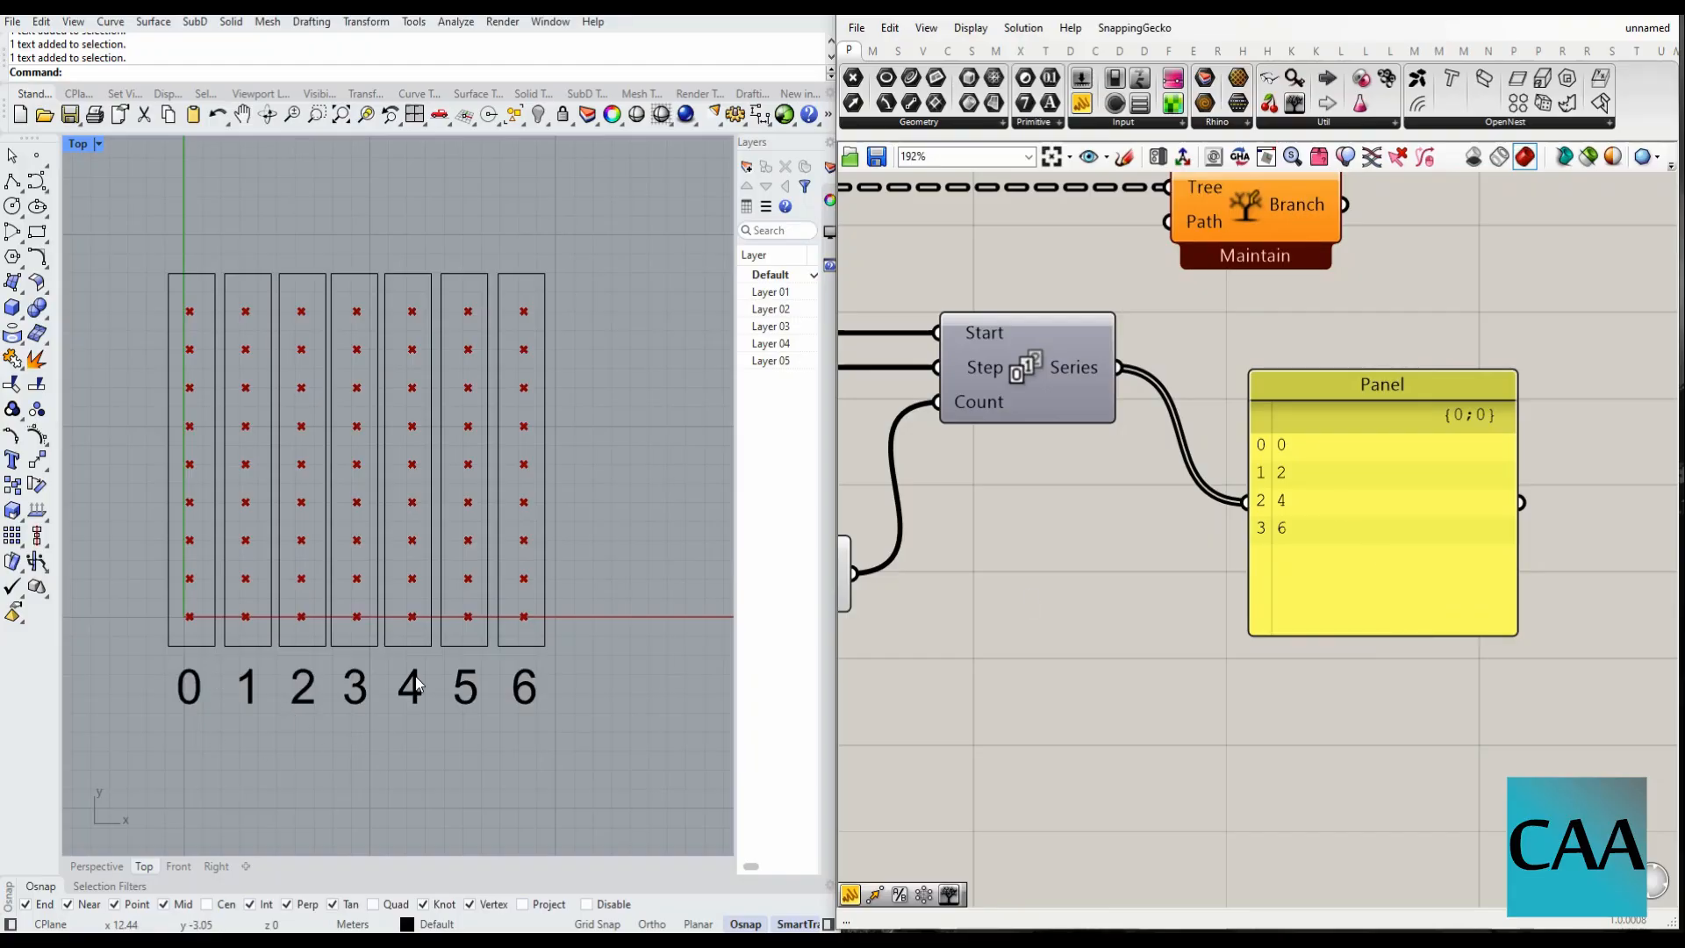
- Connect the Series output to the Tree Branch's Path input and preview the extracted columns of points
{"action": "scroll", "coordinate": [1334, 471], "scroll_direction": "down", "scroll_amount": 3}
{"action": "scroll", "coordinate": [1293, 465], "scroll_direction": "up", "scroll_amount": 2}
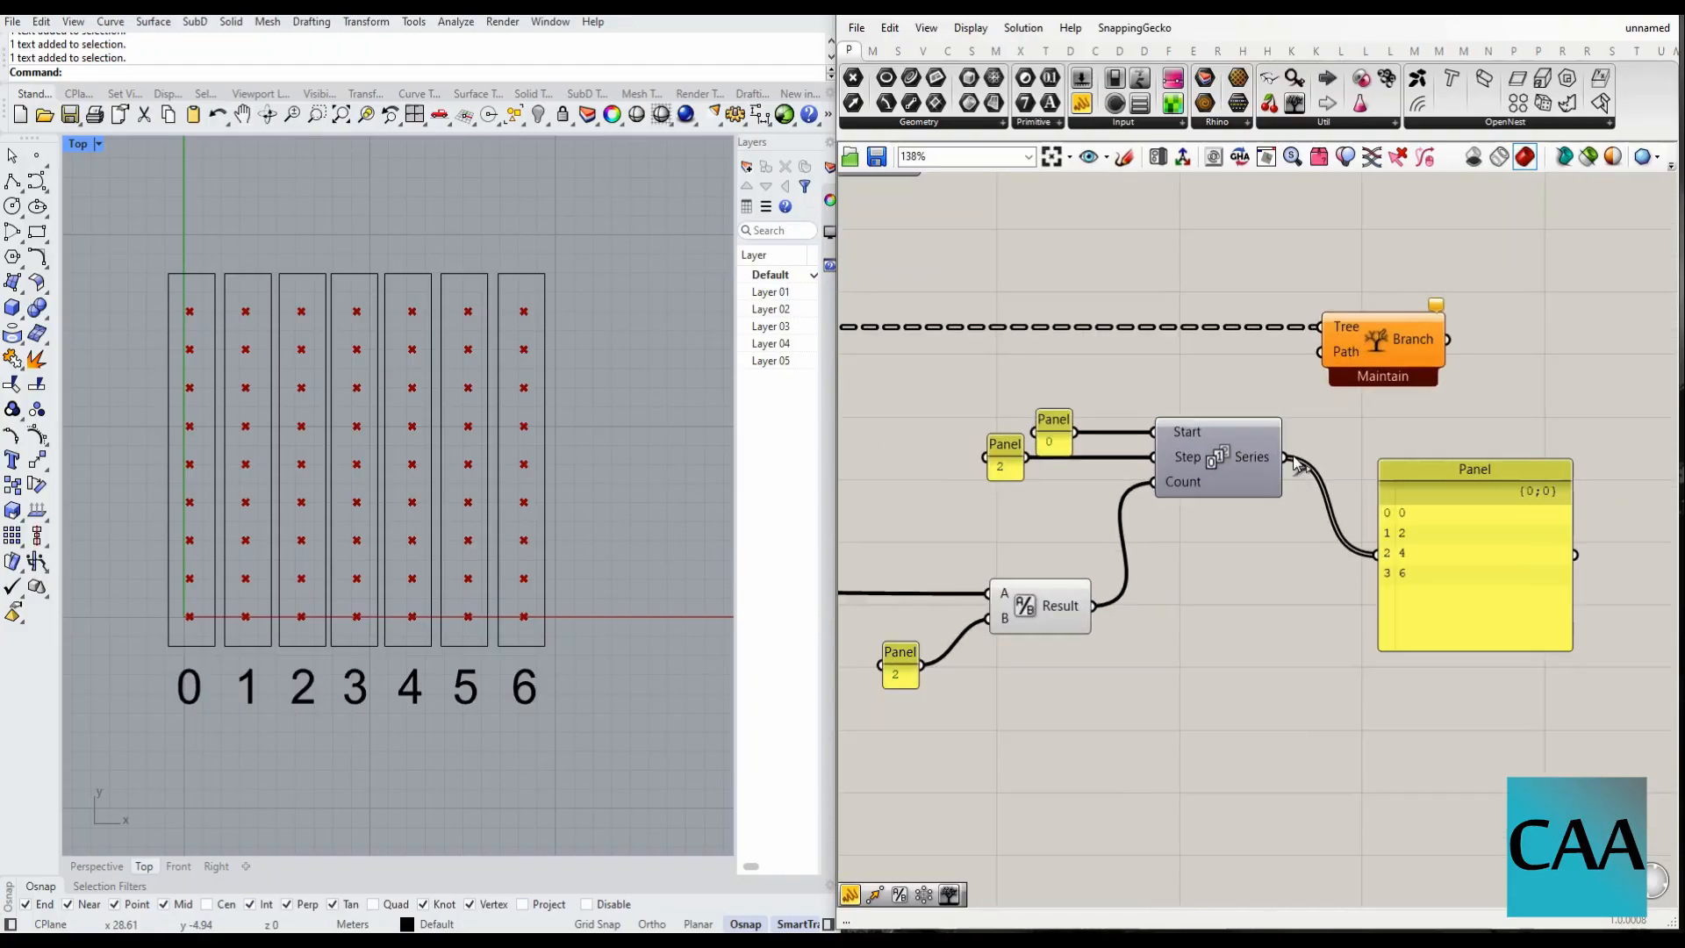
{"action": "left_click_drag", "start_coordinate": [1288, 457], "coordinate": [1320, 352]}
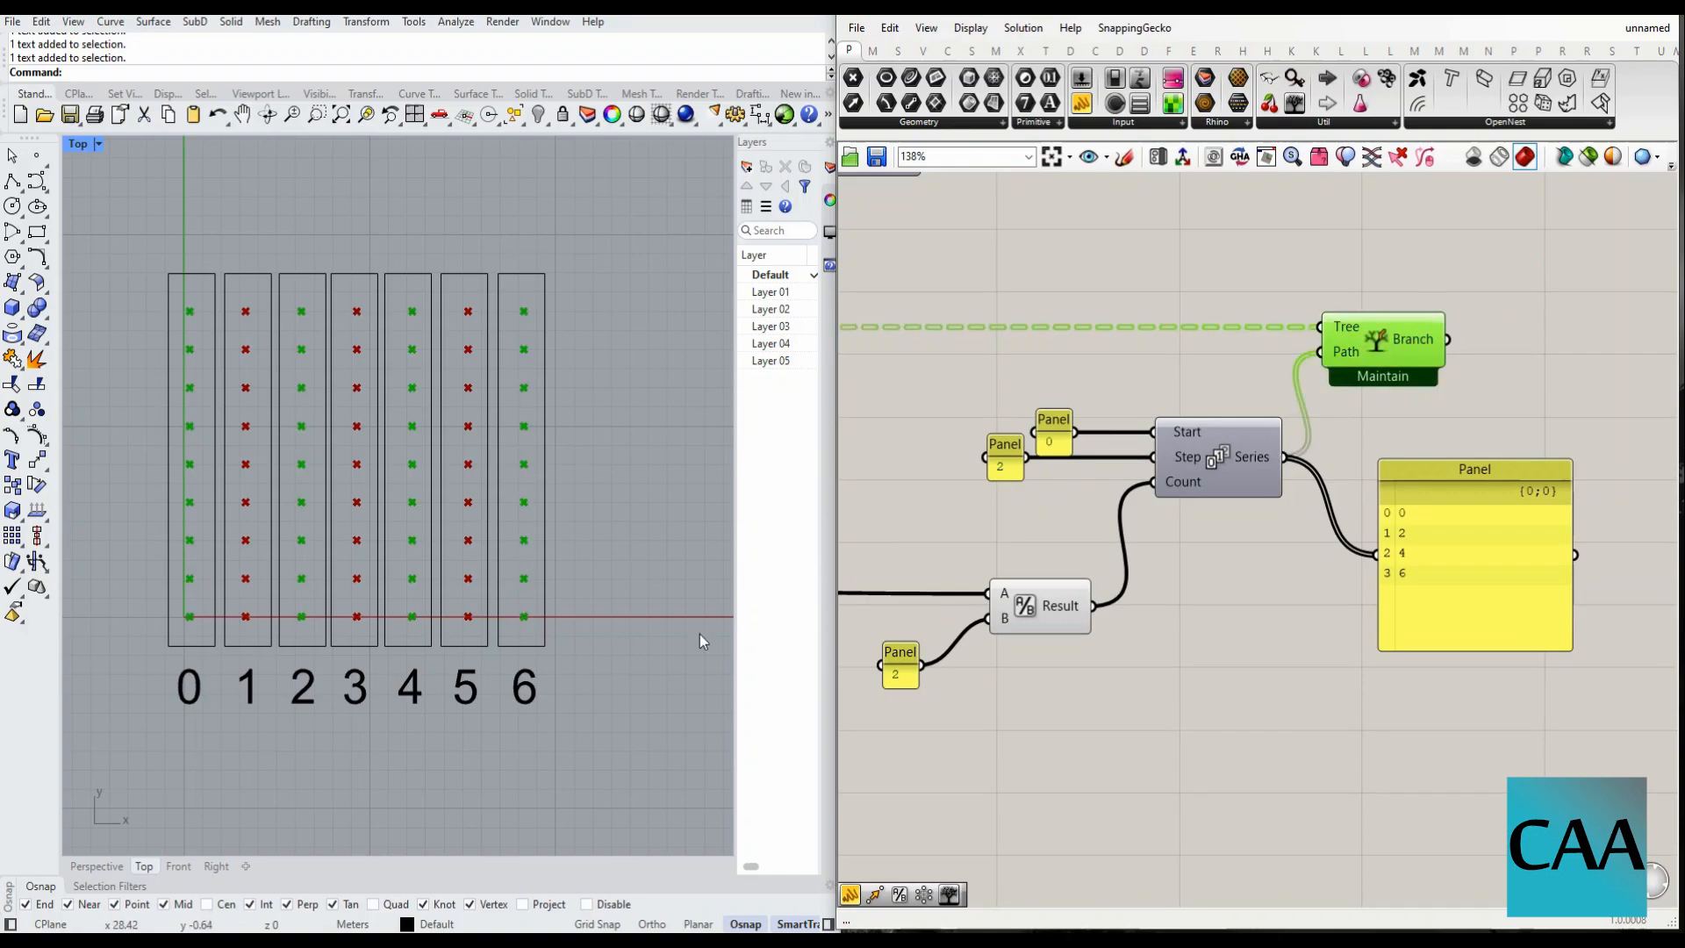
{"action": "scroll", "coordinate": [1141, 527], "scroll_direction": "up", "scroll_amount": 1}
{"action": "left_click", "coordinate": [1015, 585]}
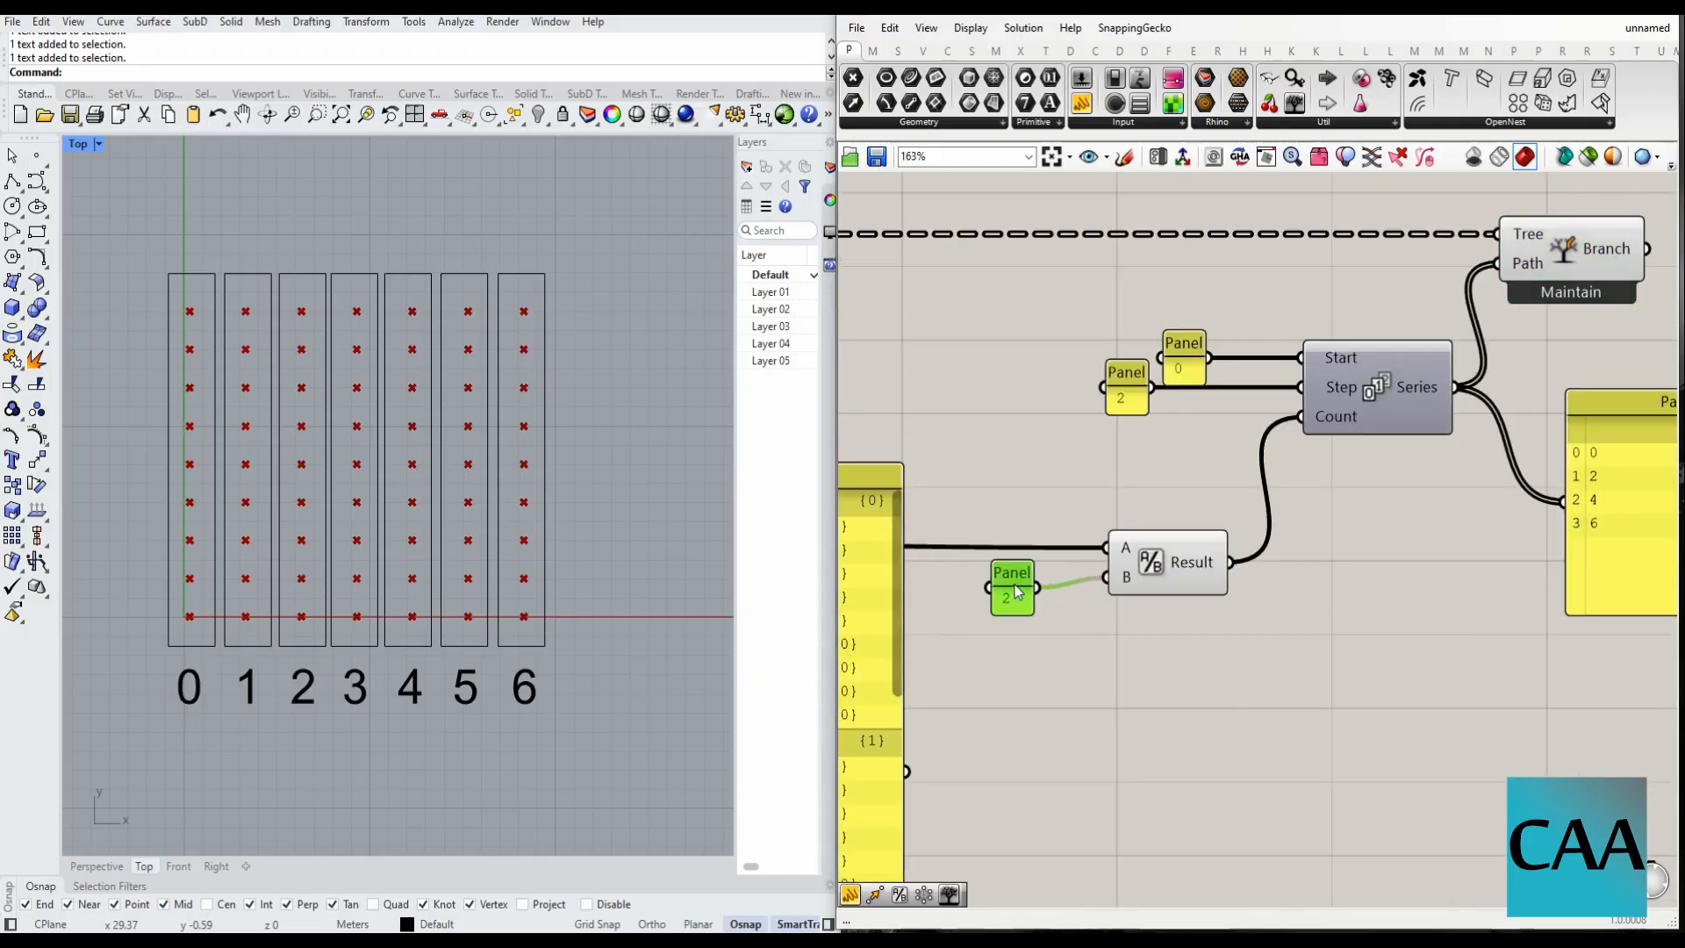
{"action": "scroll", "coordinate": [1449, 311], "scroll_direction": "down", "scroll_amount": 1}
{"action": "left_click", "coordinate": [1361, 325]}
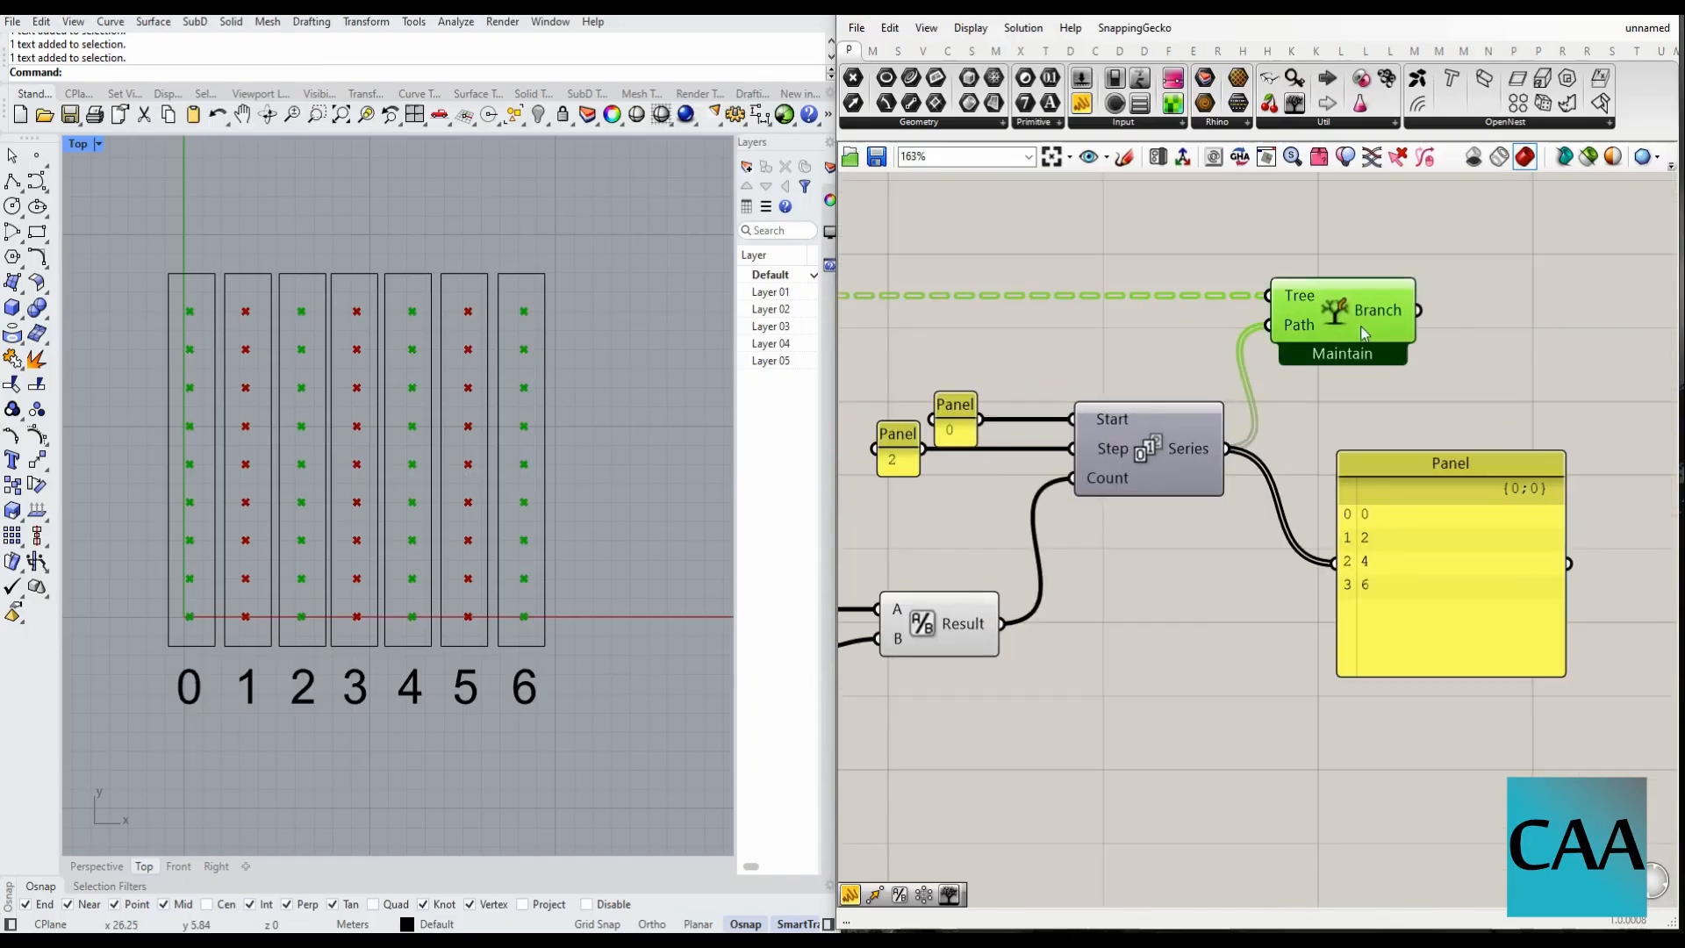
- Delete the panel that lists the output of the Series feeding the Tree Branch
{"action": "scroll", "coordinate": [1202, 467], "scroll_direction": "down", "scroll_amount": 1}
{"action": "scroll", "coordinate": [1203, 467], "scroll_direction": "down", "scroll_amount": 2}
{"action": "scroll", "coordinate": [1093, 413], "scroll_direction": "up", "scroll_amount": 1}
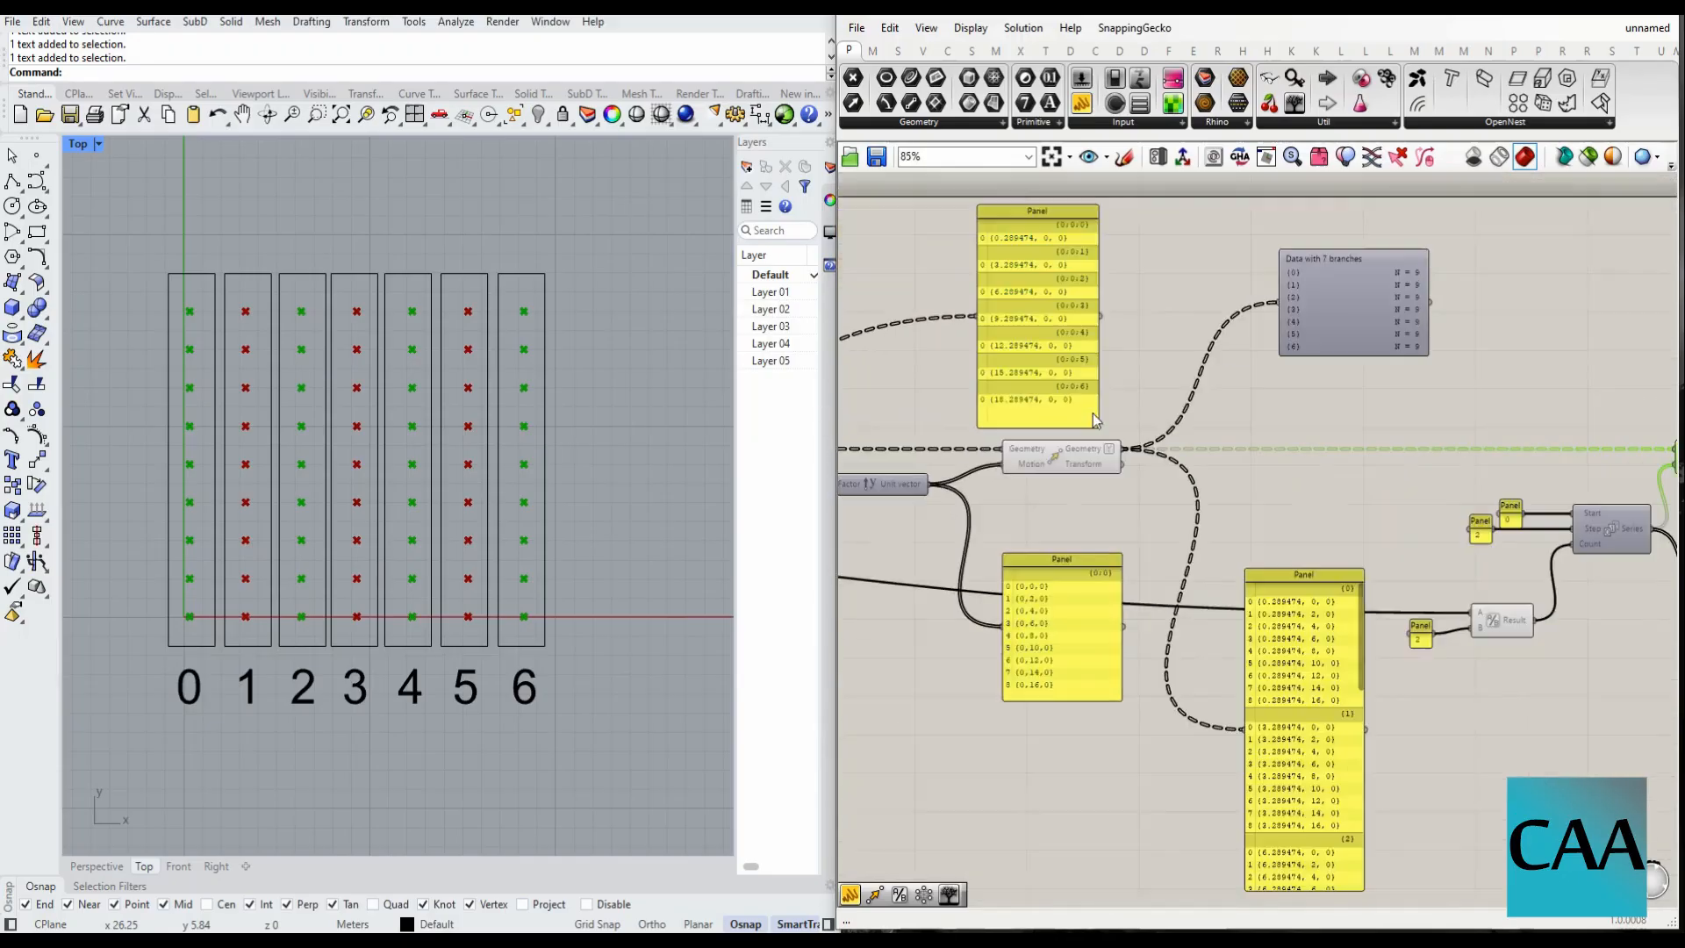
{"action": "scroll", "coordinate": [1415, 516], "scroll_direction": "down", "scroll_amount": 3}
{"action": "scroll", "coordinate": [1156, 530], "scroll_direction": "up", "scroll_amount": 1}
{"action": "left_click", "coordinate": [1191, 539]}
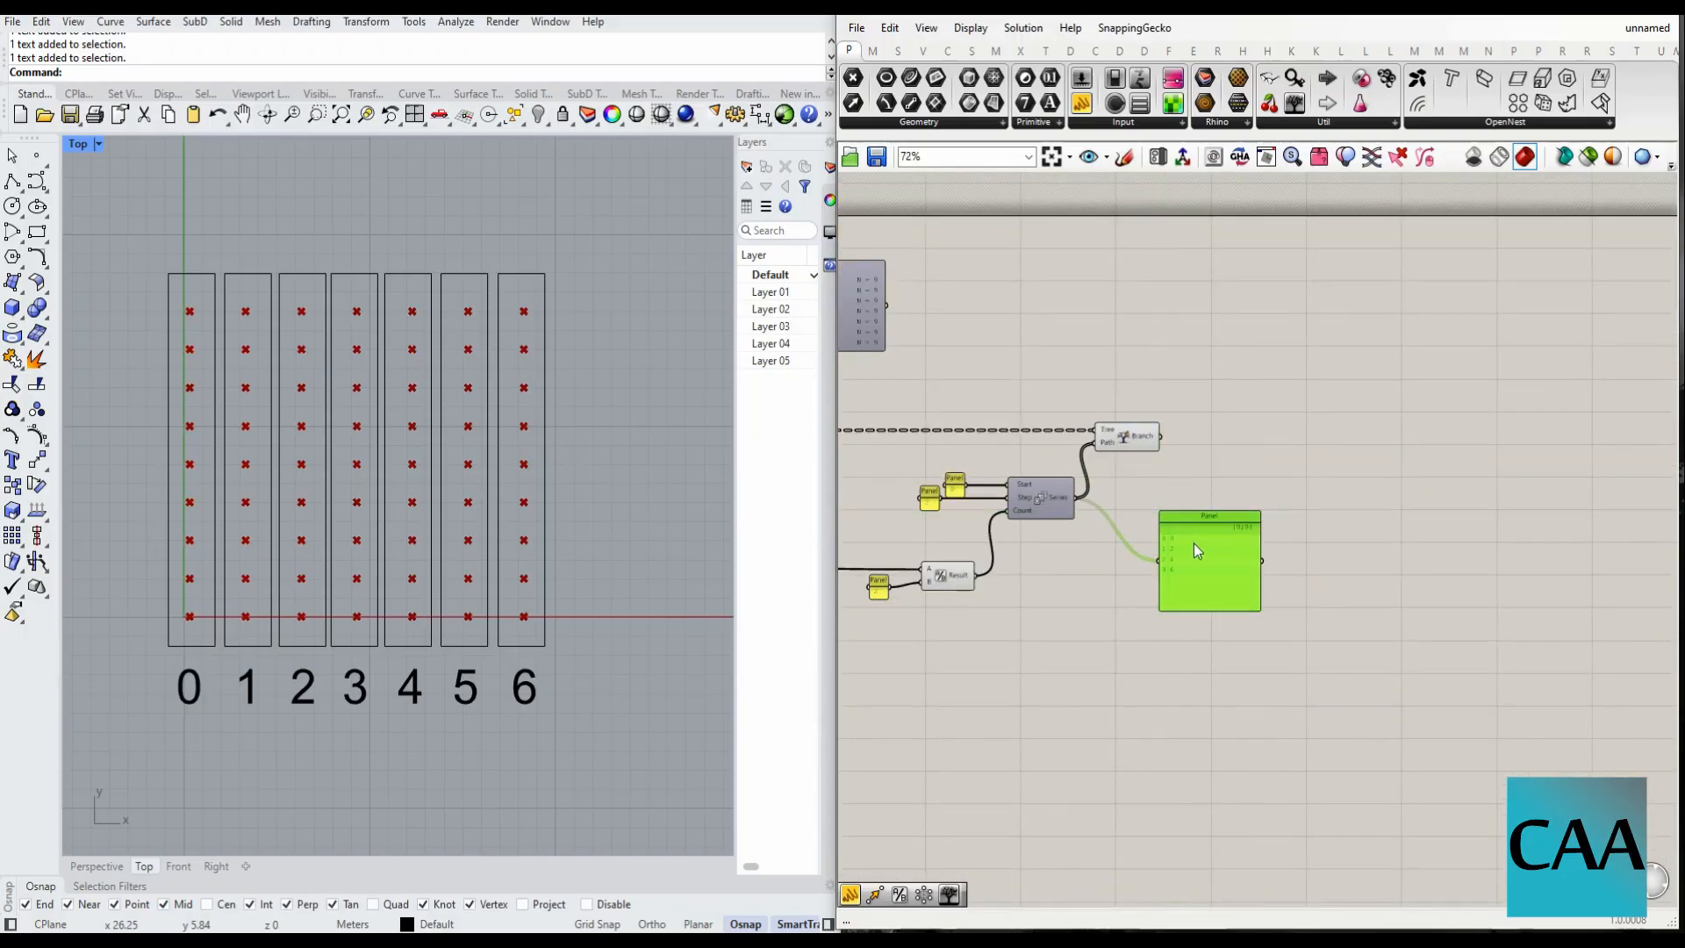
{"action": "key", "text": "Delete"}
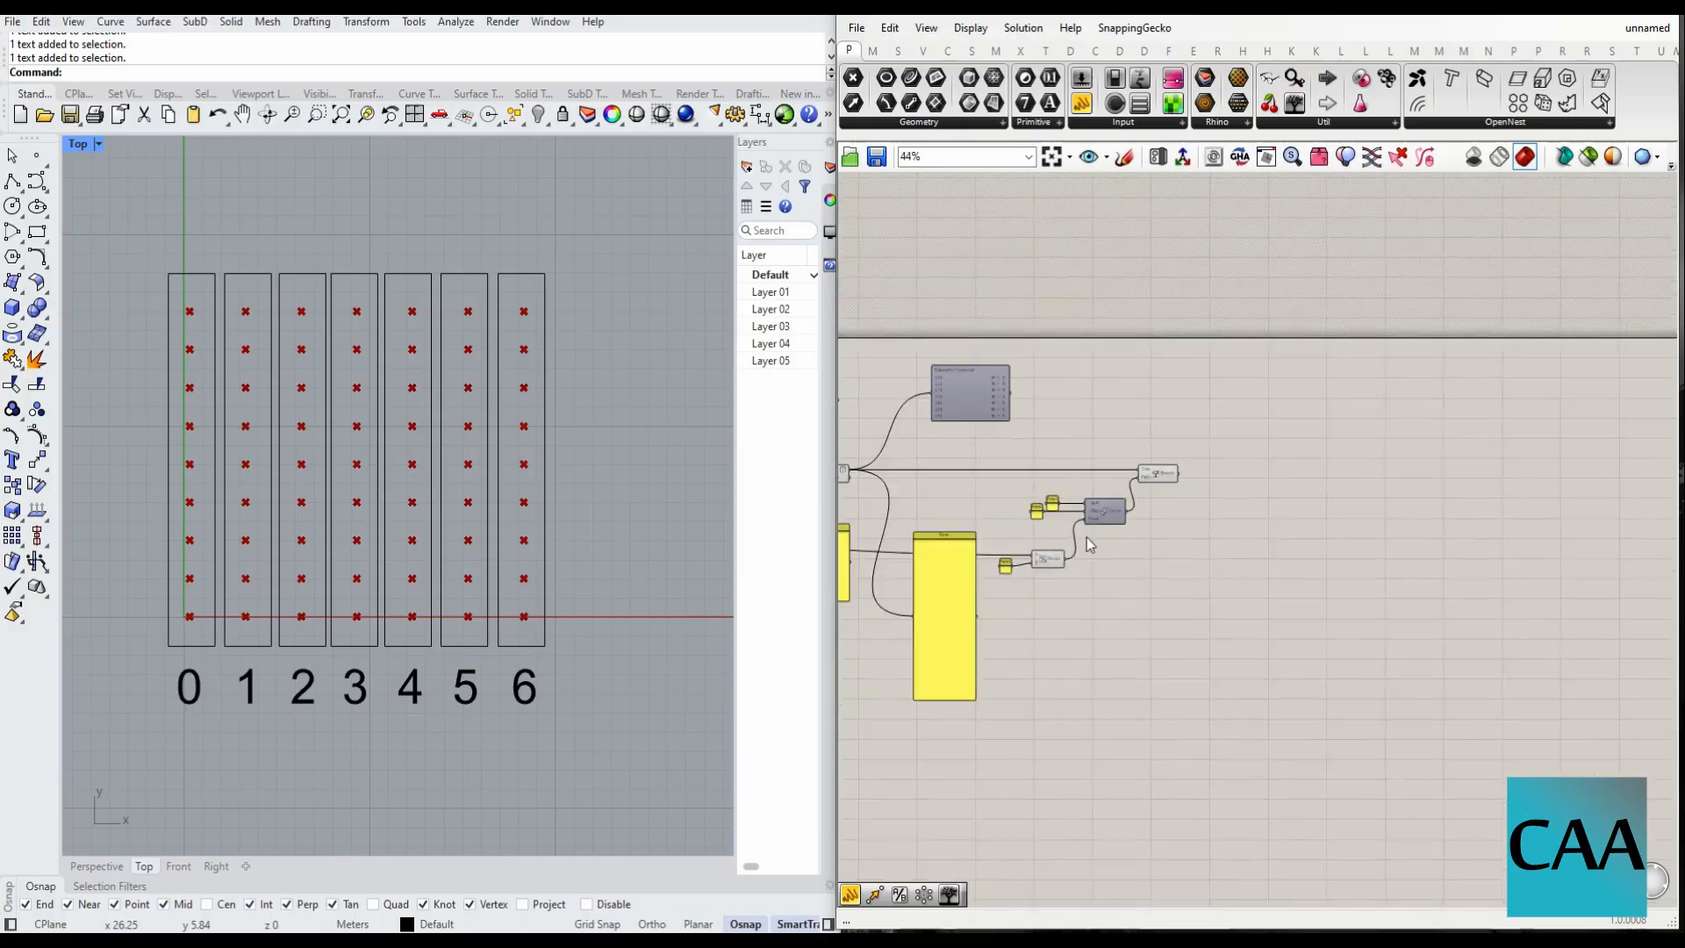
- Move the Division component and its value panel up close beneath the Series component
{"action": "scroll", "coordinate": [1125, 573], "scroll_direction": "up", "scroll_amount": 3}
{"action": "left_click_drag", "start_coordinate": [1127, 648], "coordinate": [943, 578]}
{"action": "left_click_drag", "start_coordinate": [1089, 602], "coordinate": [1119, 532]}
{"action": "scroll", "coordinate": [1240, 537], "scroll_direction": "down", "scroll_amount": 3}
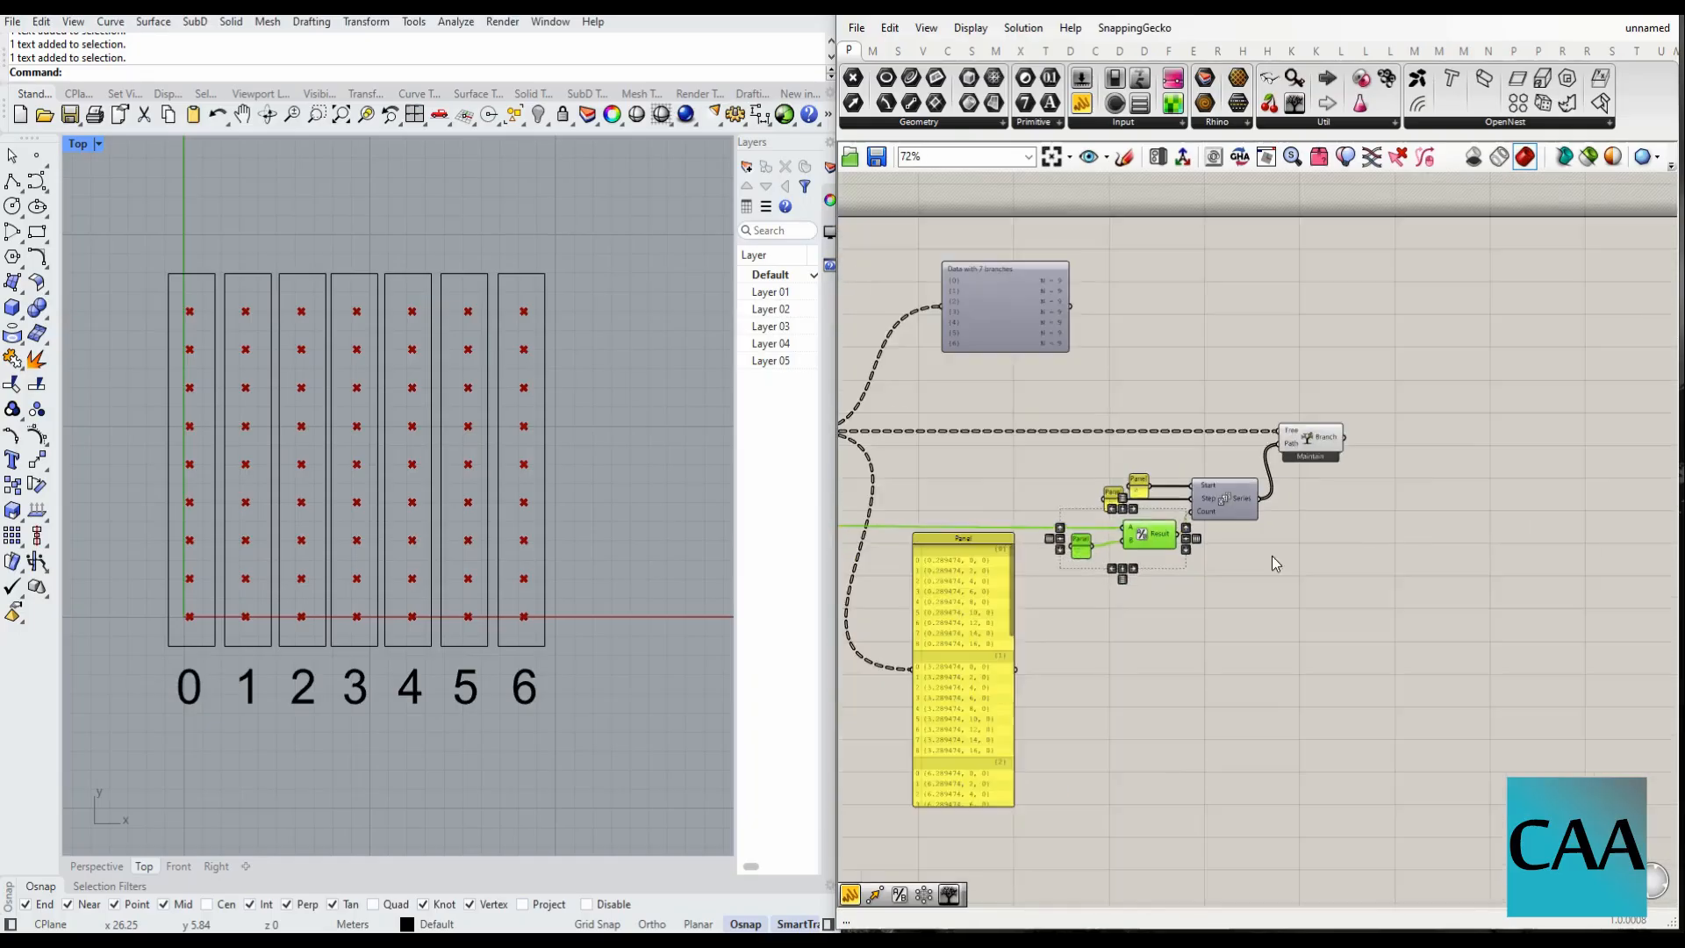
{"action": "scroll", "coordinate": [1275, 559], "scroll_direction": "up", "scroll_amount": 2}
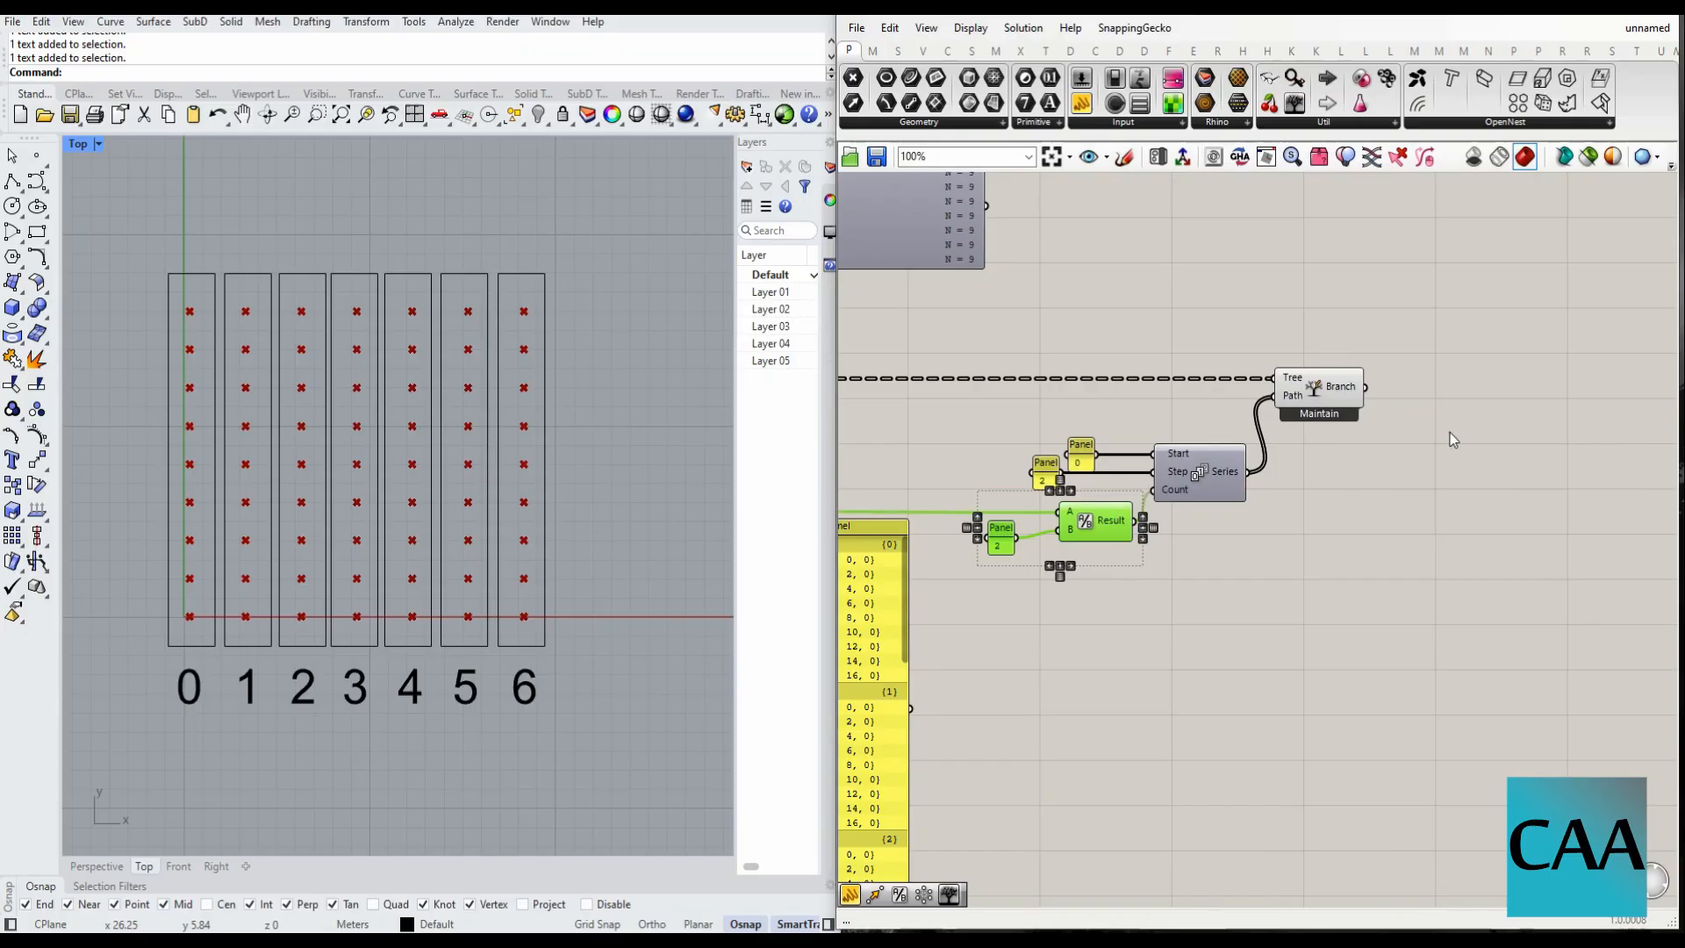
- Duplicate the Tree Branch, Series, Division and their three value panels, and place the copy below the original group
{"action": "scroll", "coordinate": [1467, 441], "scroll_direction": "down", "scroll_amount": 2}
{"action": "scroll", "coordinate": [1411, 455], "scroll_direction": "up", "scroll_amount": 2}
{"action": "left_click", "coordinate": [1421, 580]}
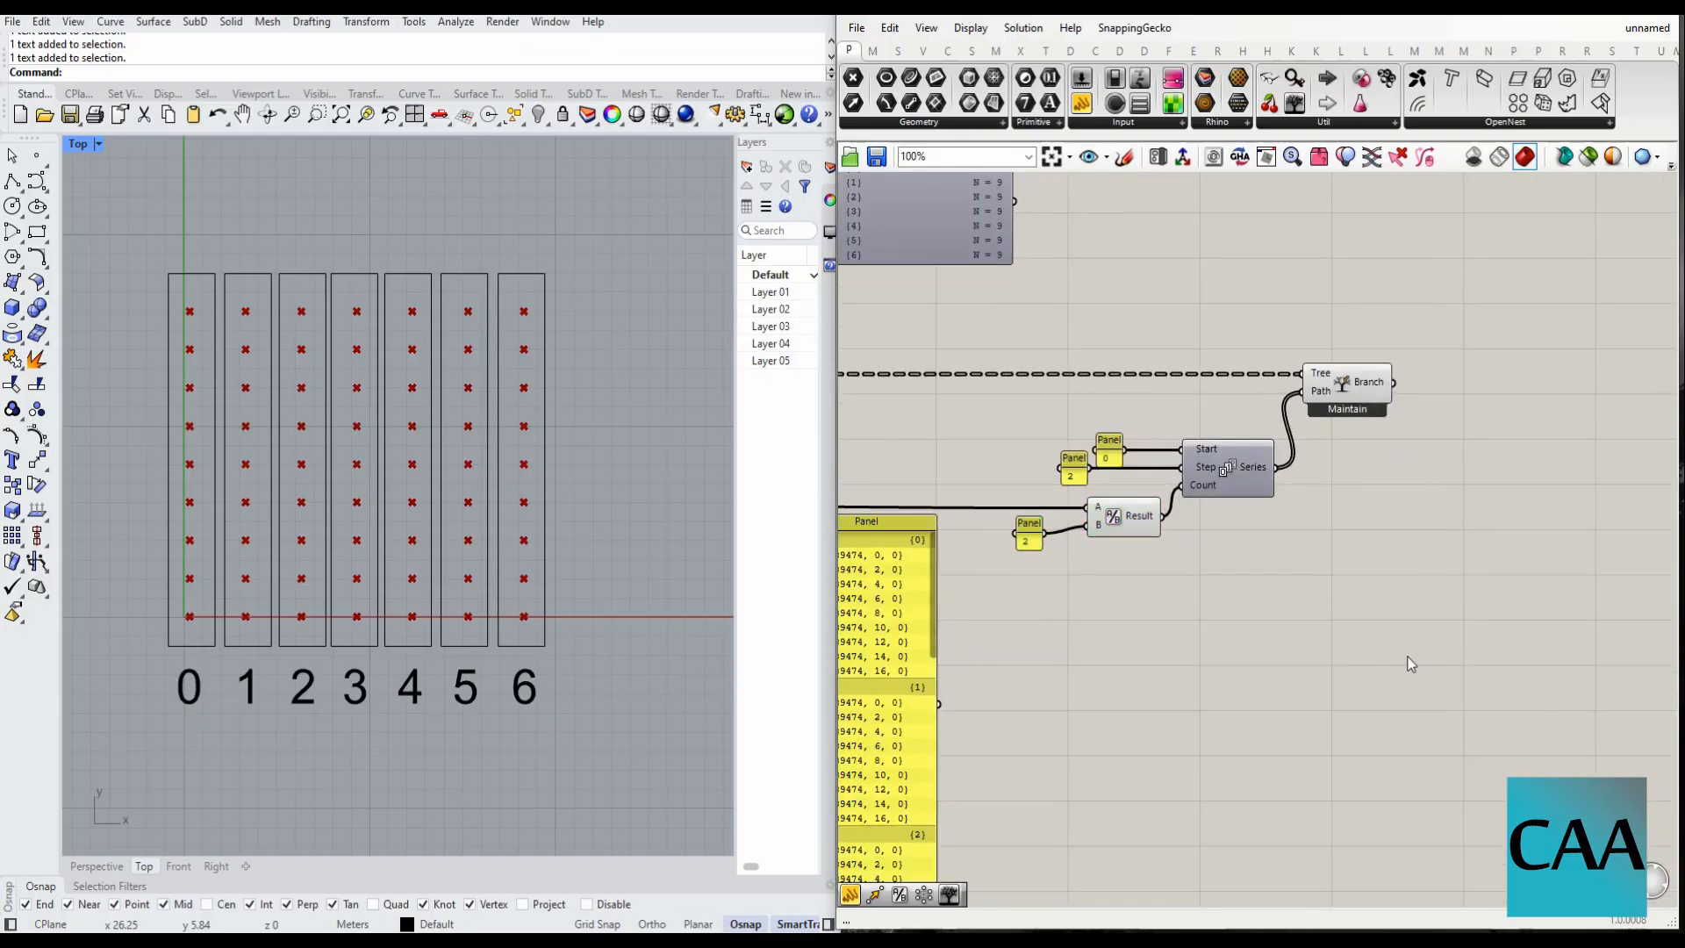
{"action": "left_click_drag", "start_coordinate": [1438, 661], "coordinate": [988, 338]}
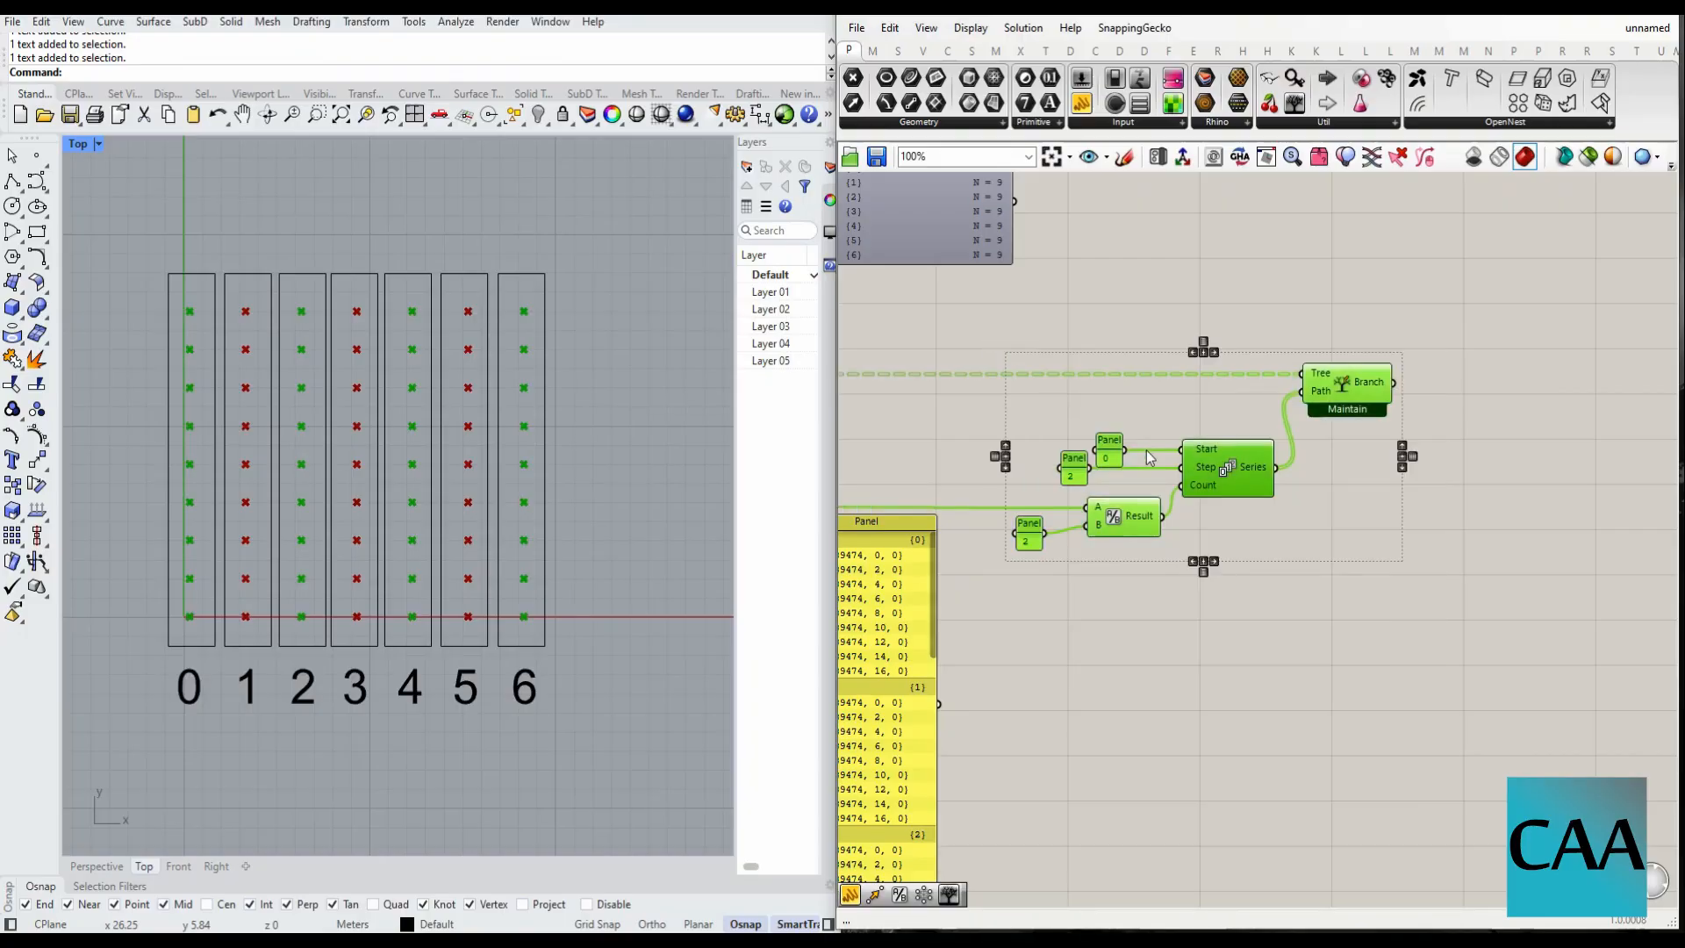
{"action": "key", "text": "ctrl+v"}
{"action": "left_click_drag", "start_coordinate": [1210, 481], "coordinate": [1200, 706]}
{"action": "scroll", "coordinate": [1090, 887], "scroll_direction": "up", "scroll_amount": 2}
{"action": "left_click", "coordinate": [1089, 816]}
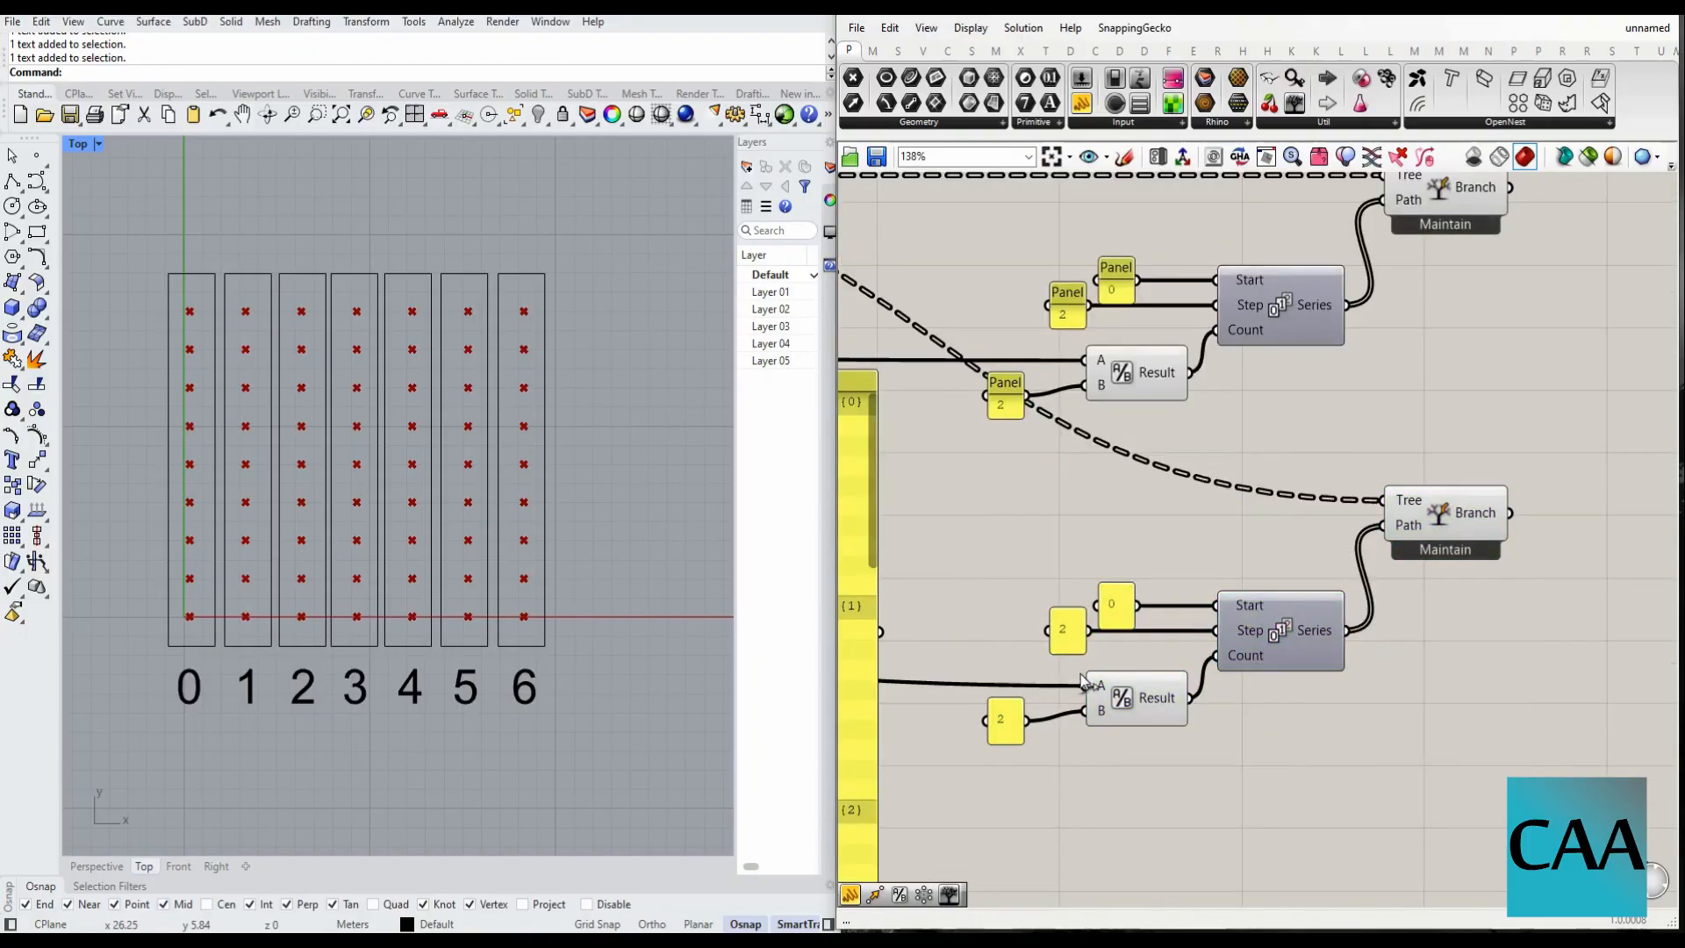
- Set the panel feeding the copied Series' Start input to 1
{"action": "scroll", "coordinate": [1191, 627], "scroll_direction": "up", "scroll_amount": 3}
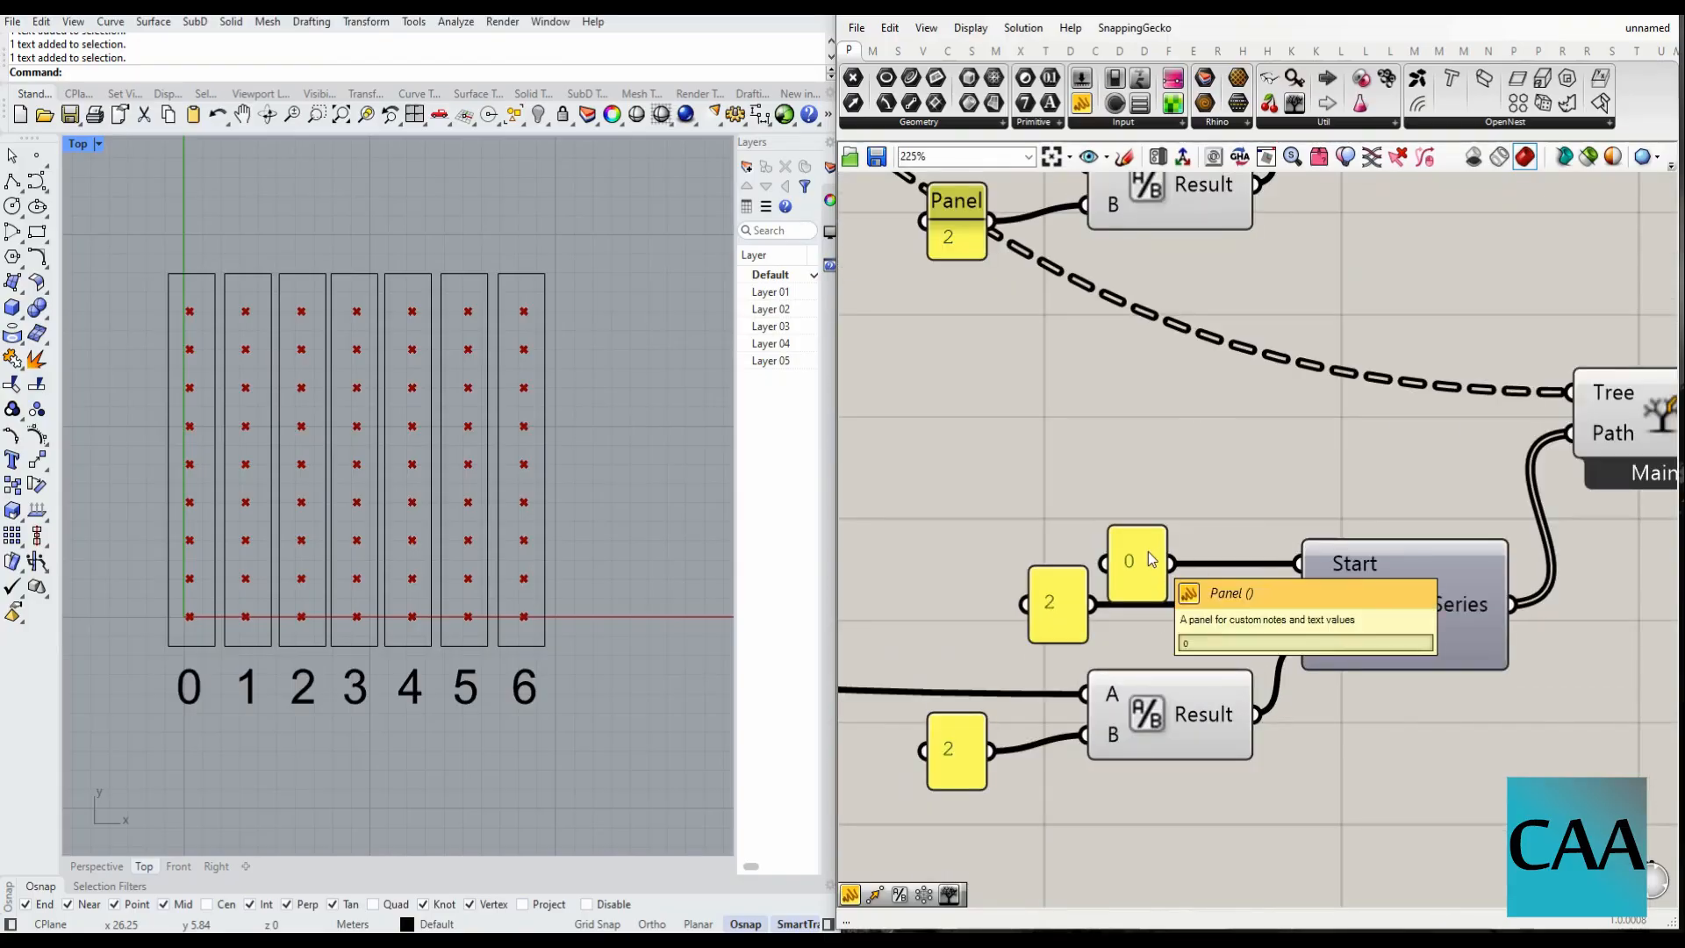
{"action": "double_click", "coordinate": [1153, 559]}
{"action": "key", "text": "BackSpace"}
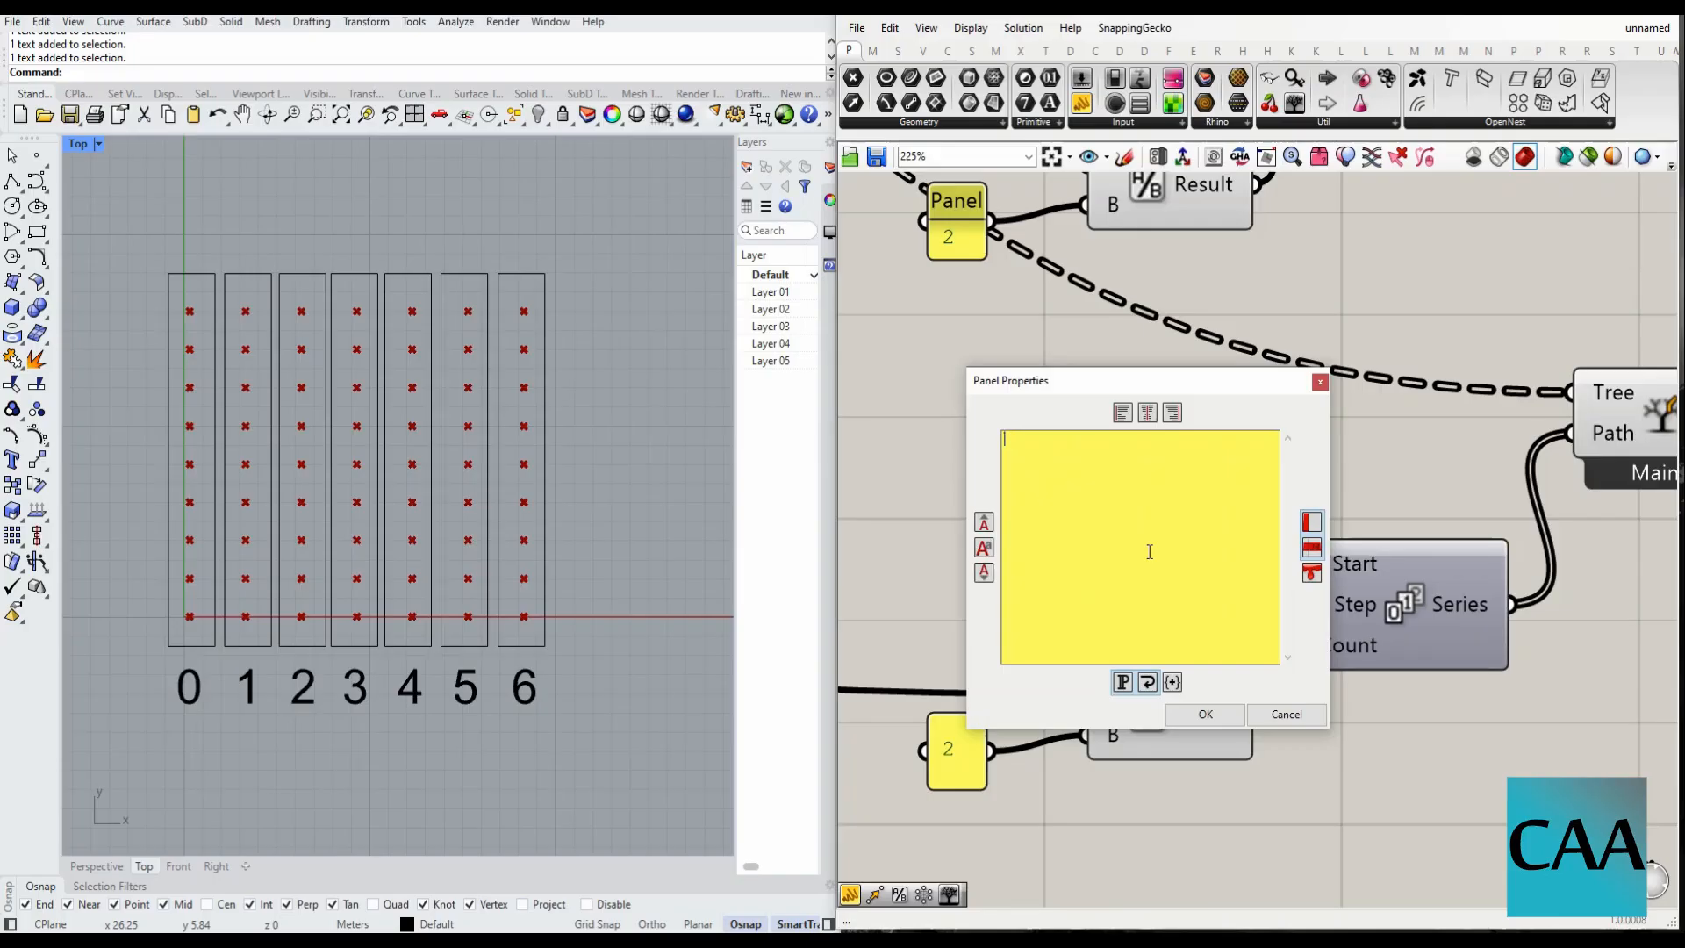
{"action": "type", "text": "1"}
{"action": "left_click", "coordinate": [1198, 716]}
{"action": "scroll", "coordinate": [1532, 619], "scroll_direction": "down", "scroll_amount": 2}
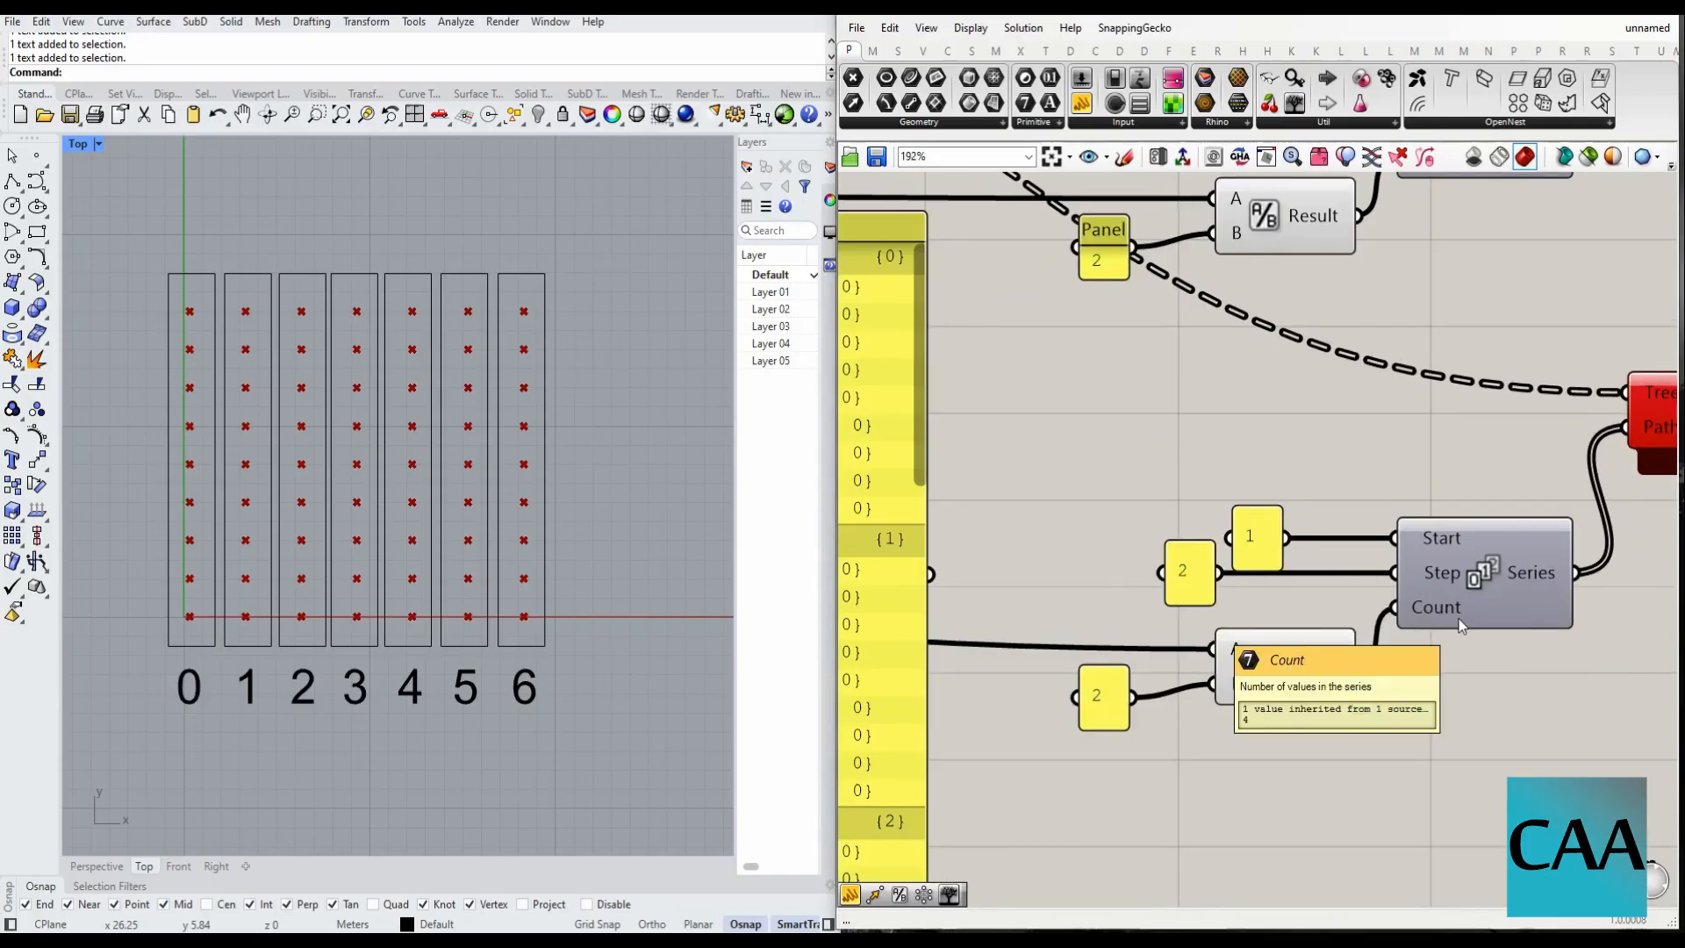
- Examine the copied group's wiring and trace its column count back to the Count number slider
{"action": "scroll", "coordinate": [1482, 615], "scroll_direction": "down", "scroll_amount": 4}
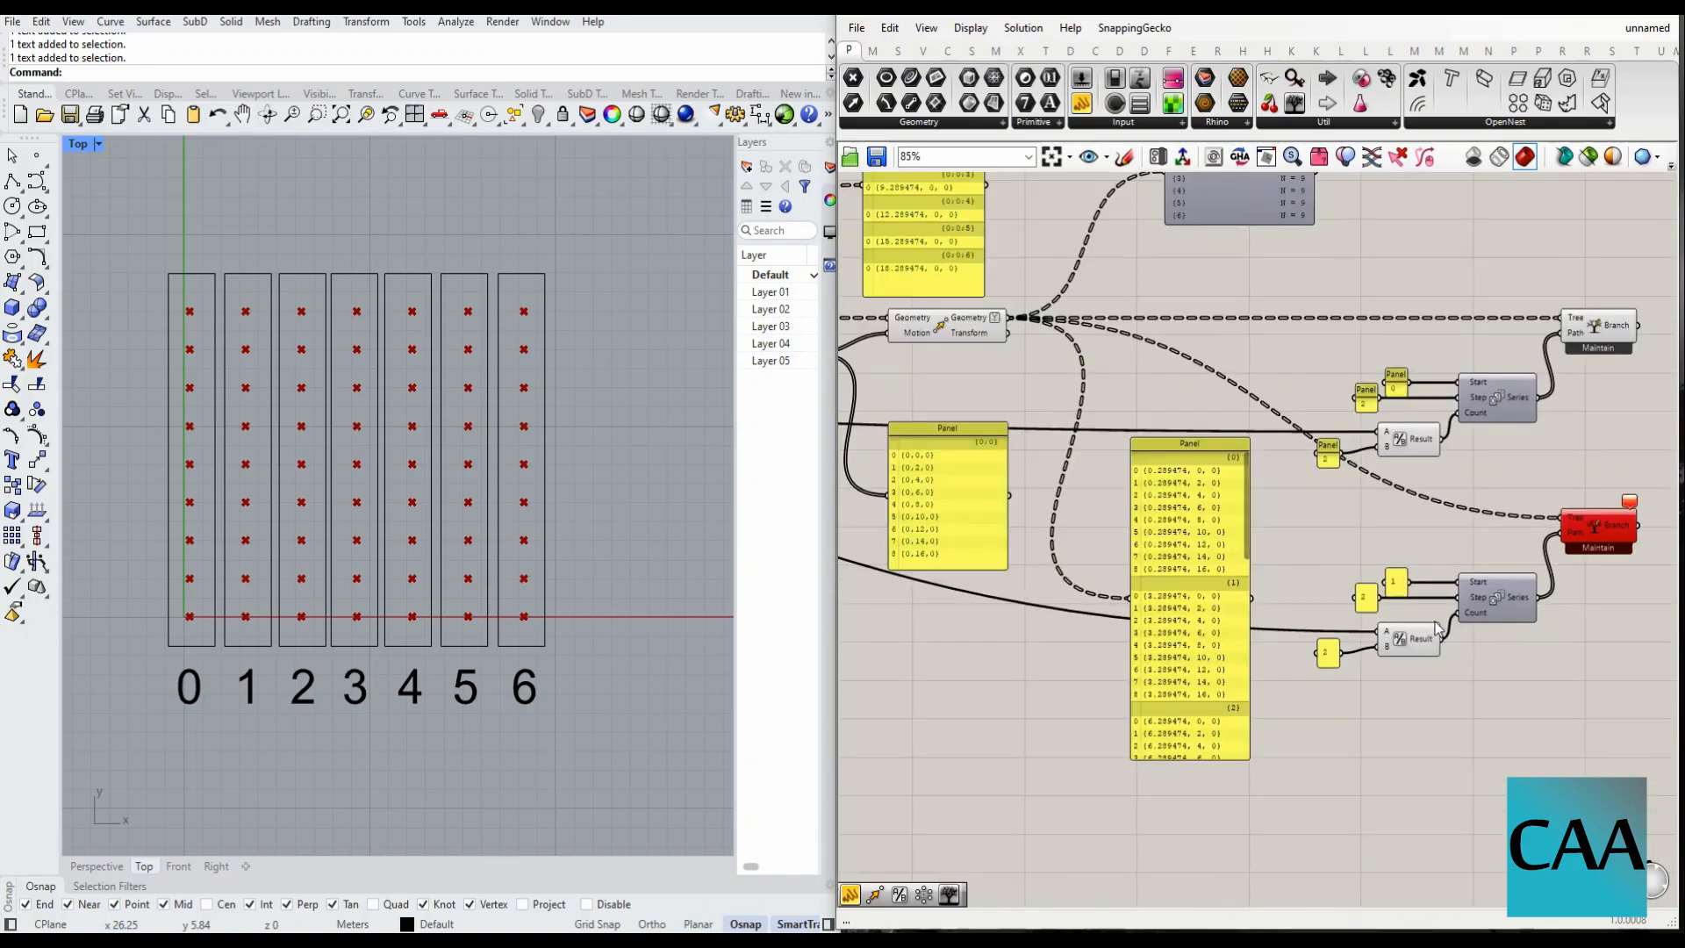
{"action": "scroll", "coordinate": [1438, 629], "scroll_direction": "up", "scroll_amount": 2}
{"action": "scroll", "coordinate": [1366, 671], "scroll_direction": "down", "scroll_amount": 5}
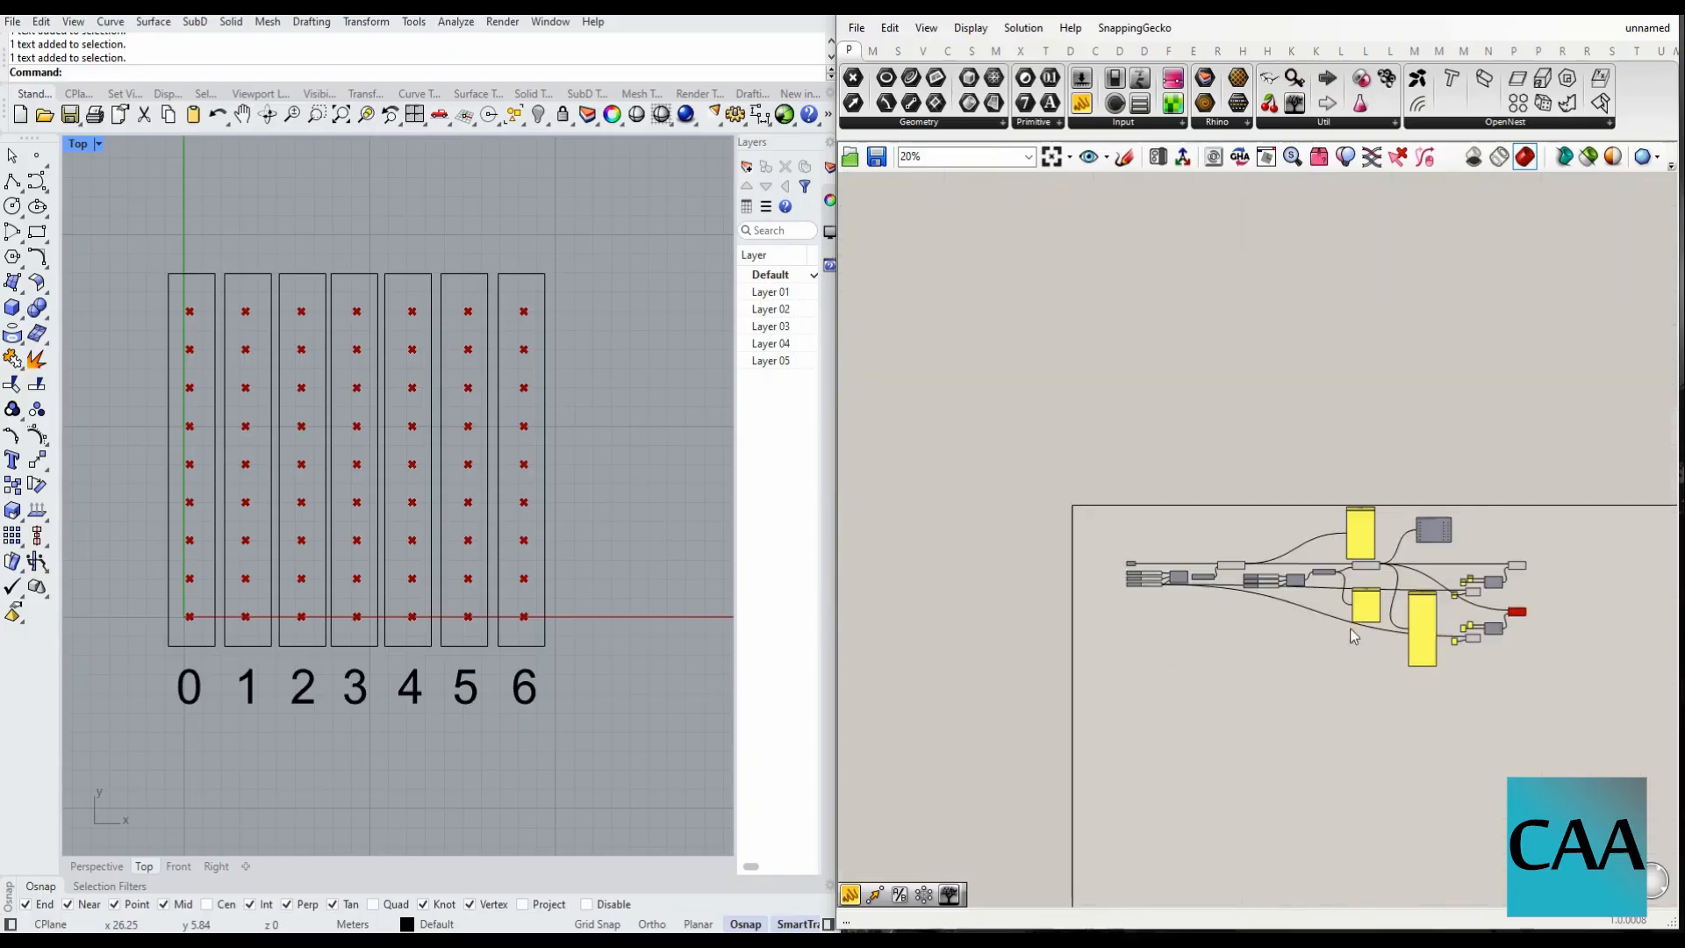
{"action": "scroll", "coordinate": [1166, 498], "scroll_direction": "up", "scroll_amount": 8}
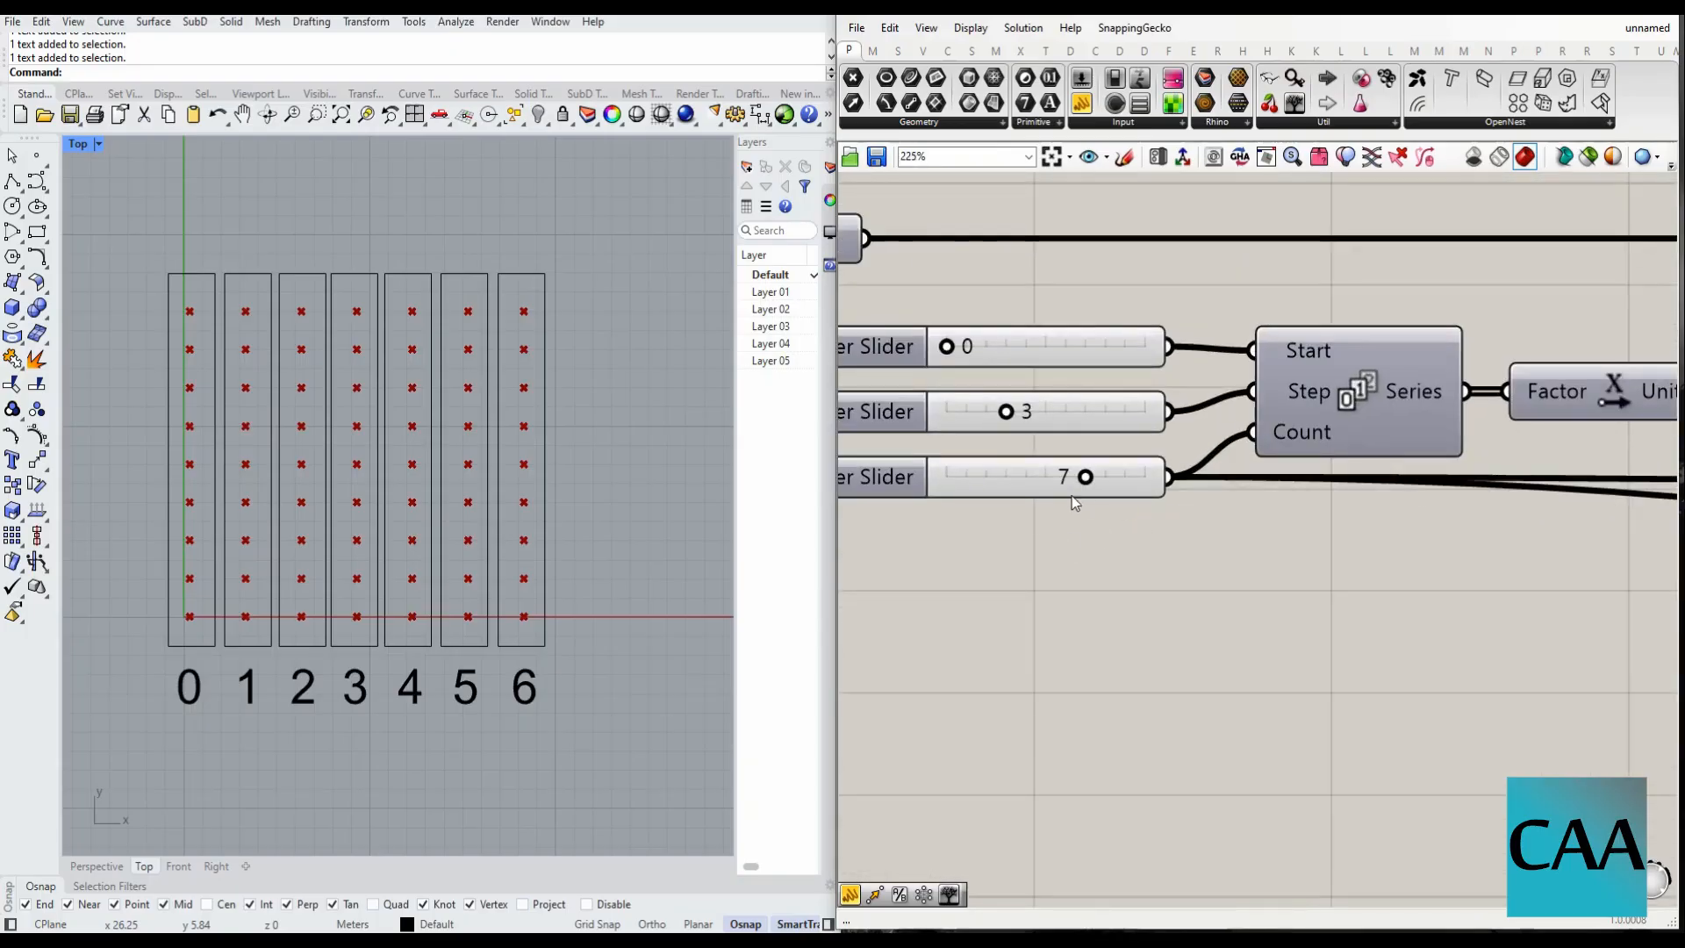
{"action": "scroll", "coordinate": [1035, 501], "scroll_direction": "down", "scroll_amount": 11}
{"action": "right_click_drag", "start_coordinate": [1536, 638], "coordinate": [1092, 487]}
{"action": "scroll", "coordinate": [1297, 518], "scroll_direction": "up", "scroll_amount": 3}
{"action": "scroll", "coordinate": [1289, 468], "scroll_direction": "up", "scroll_amount": 5}
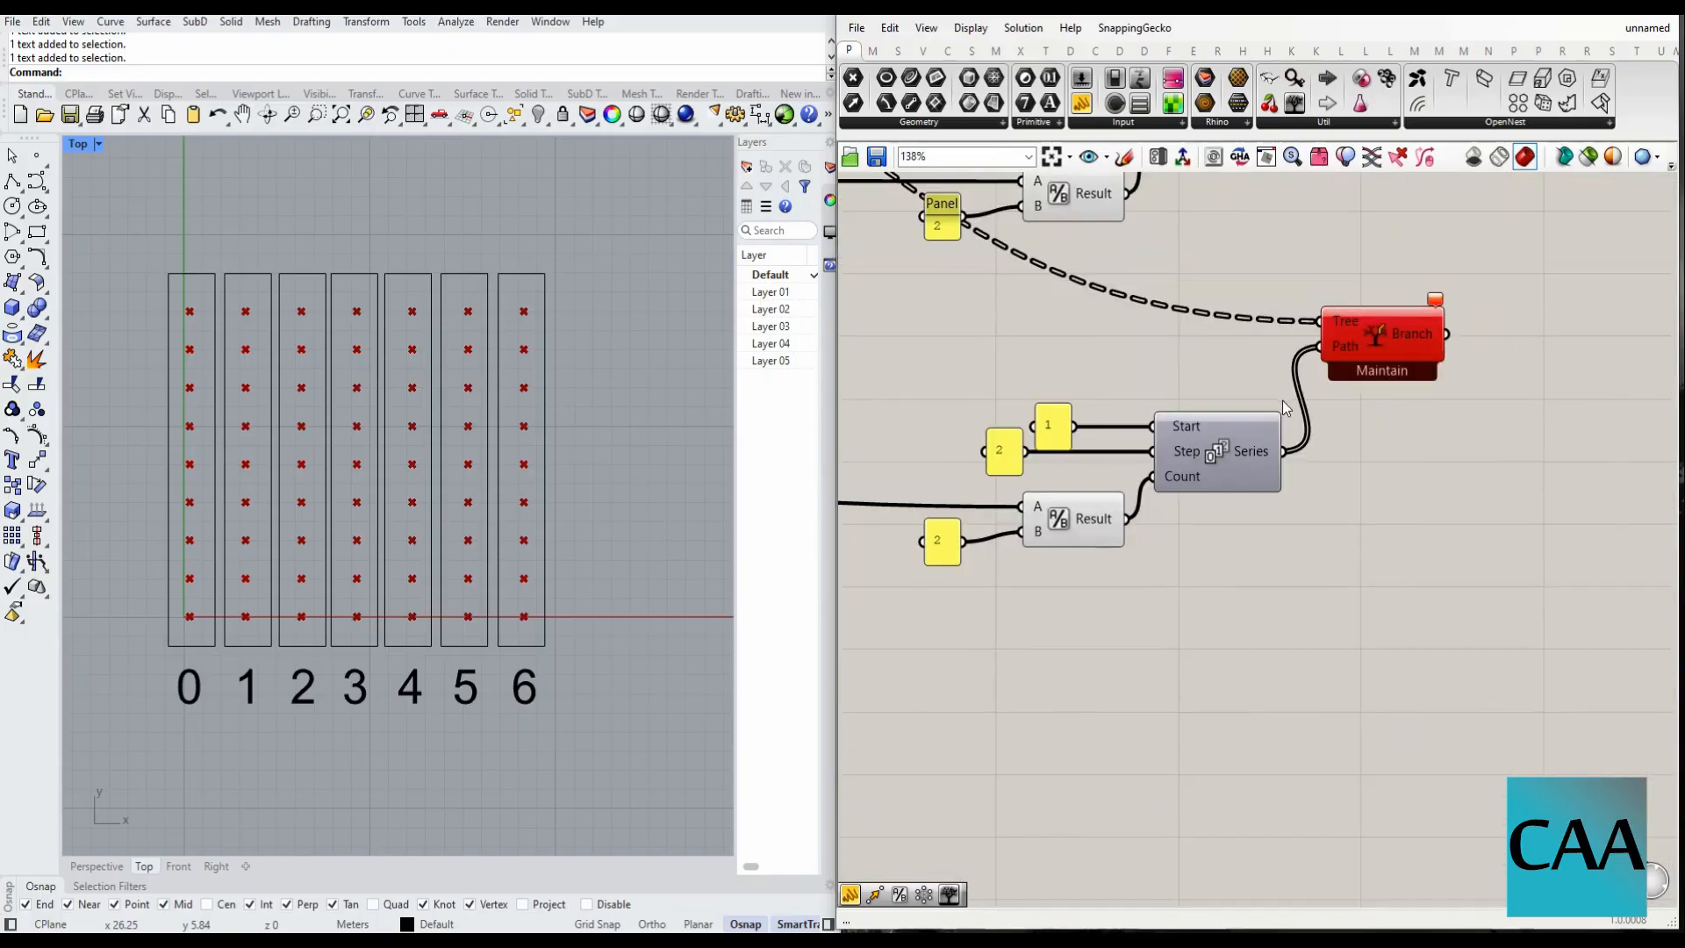
- Add a panel after the copied Series, connect the Series output to it and enlarge it to show the whole list
{"action": "left_click_drag", "start_coordinate": [1083, 102], "coordinate": [1504, 525]}
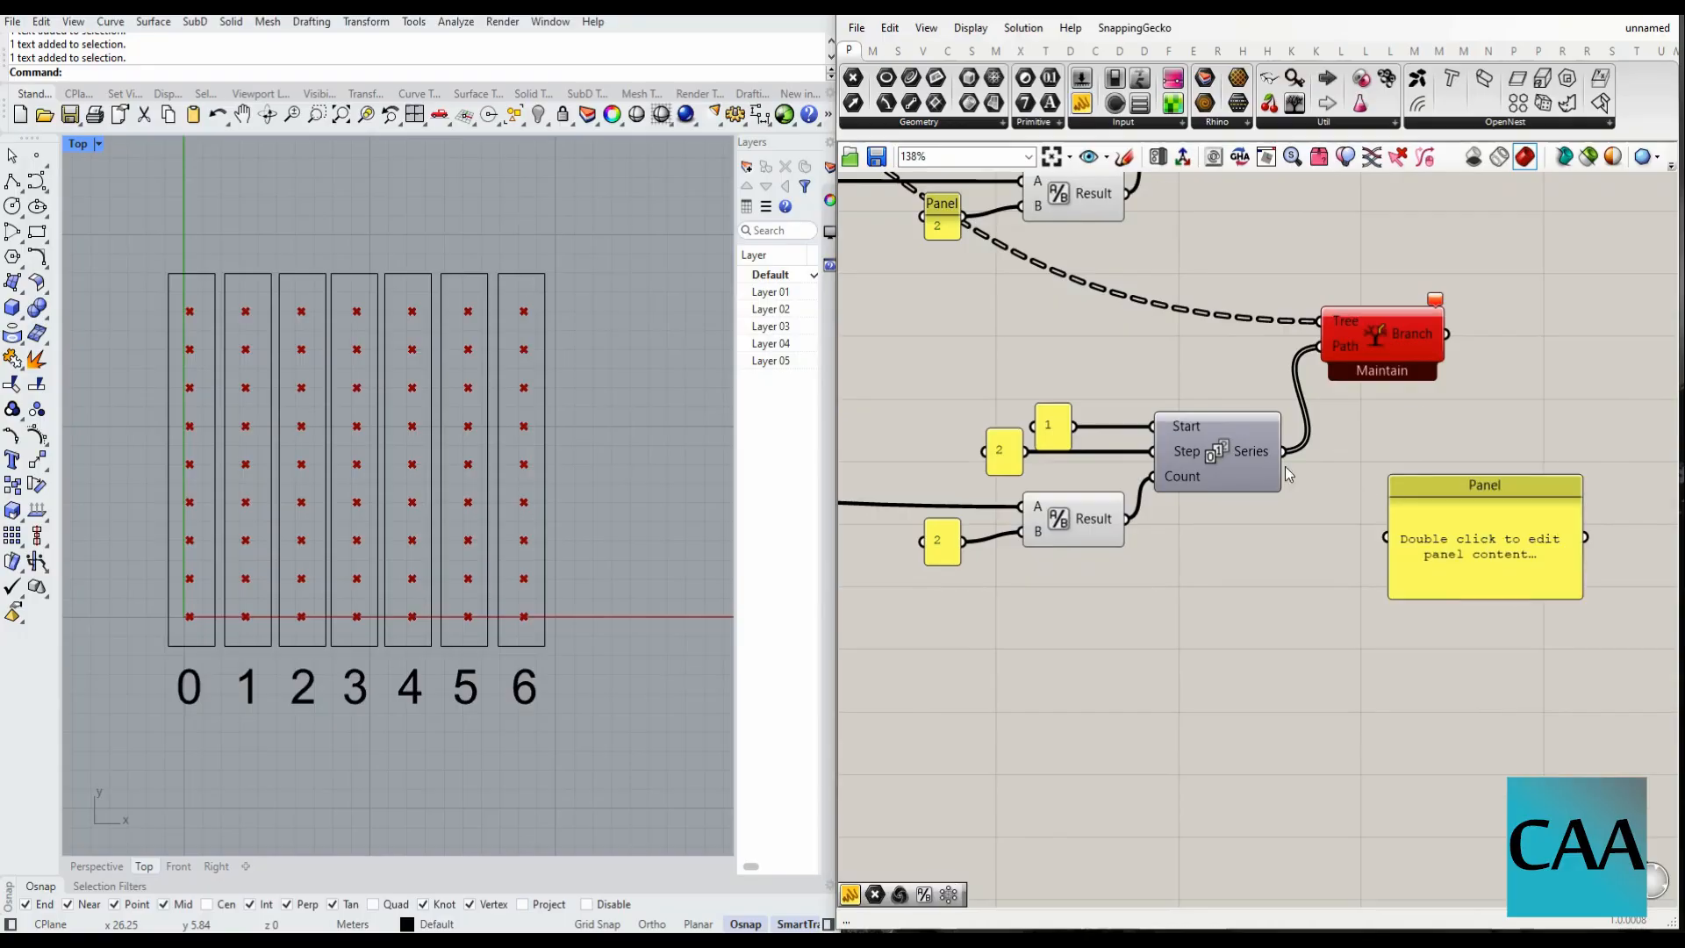
{"action": "left_click_drag", "start_coordinate": [1285, 451], "coordinate": [1387, 537]}
{"action": "left_click_drag", "start_coordinate": [1496, 601], "coordinate": [1430, 602]}
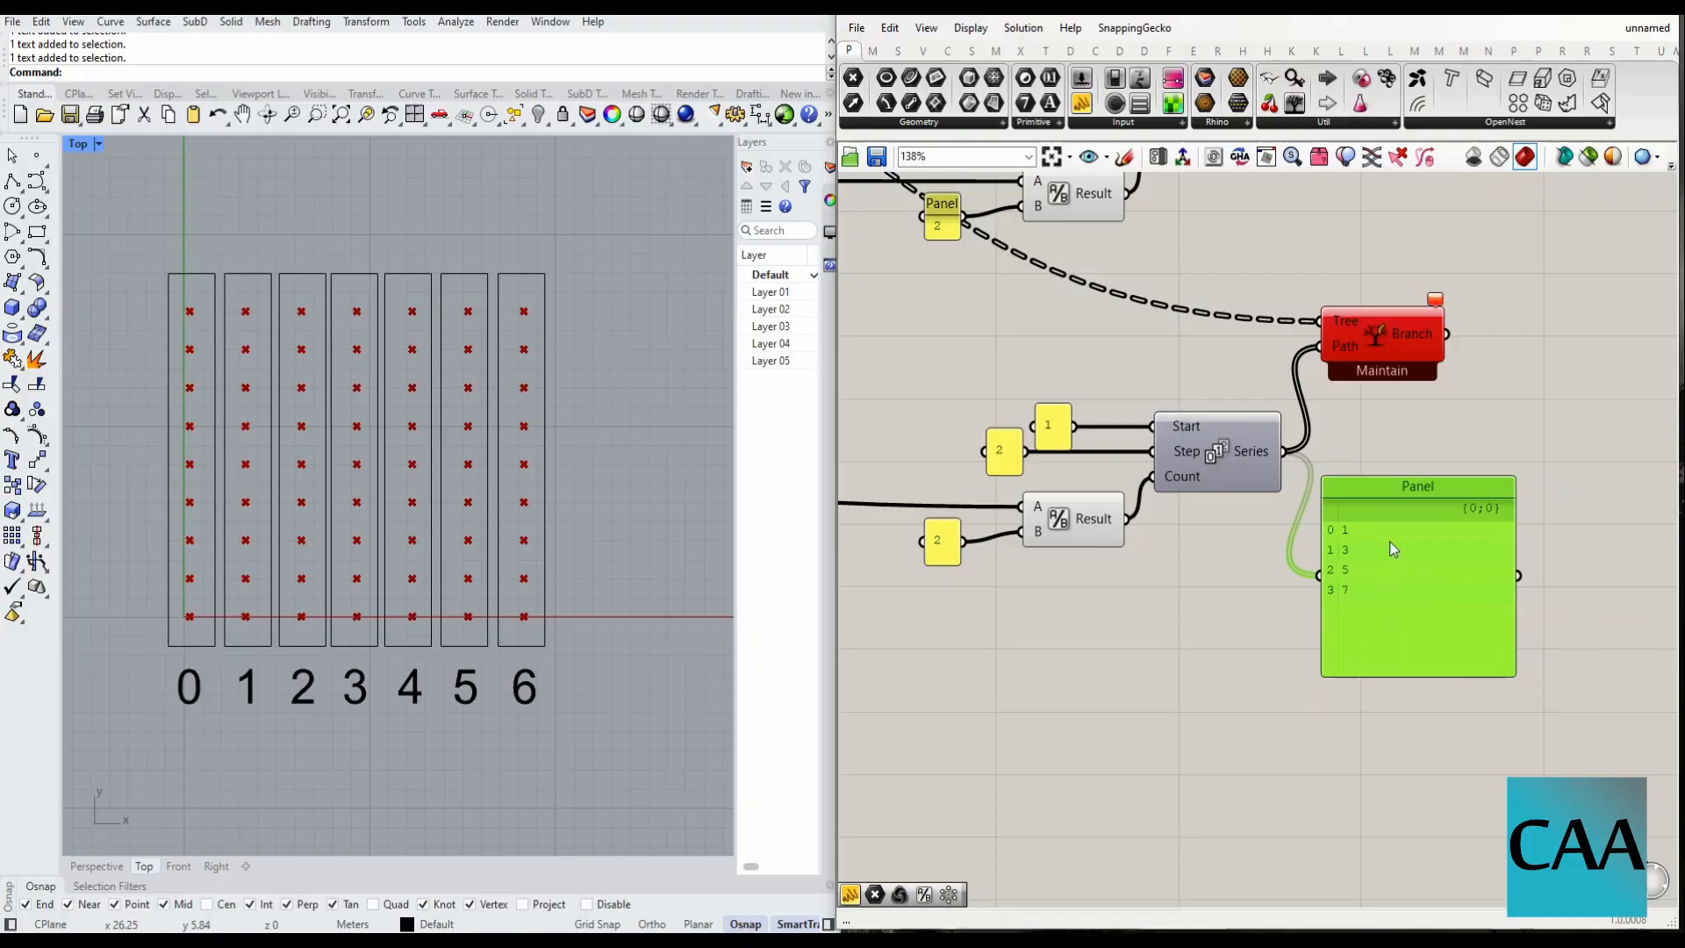
{"action": "left_click_drag", "start_coordinate": [1381, 592], "coordinate": [1458, 591]}
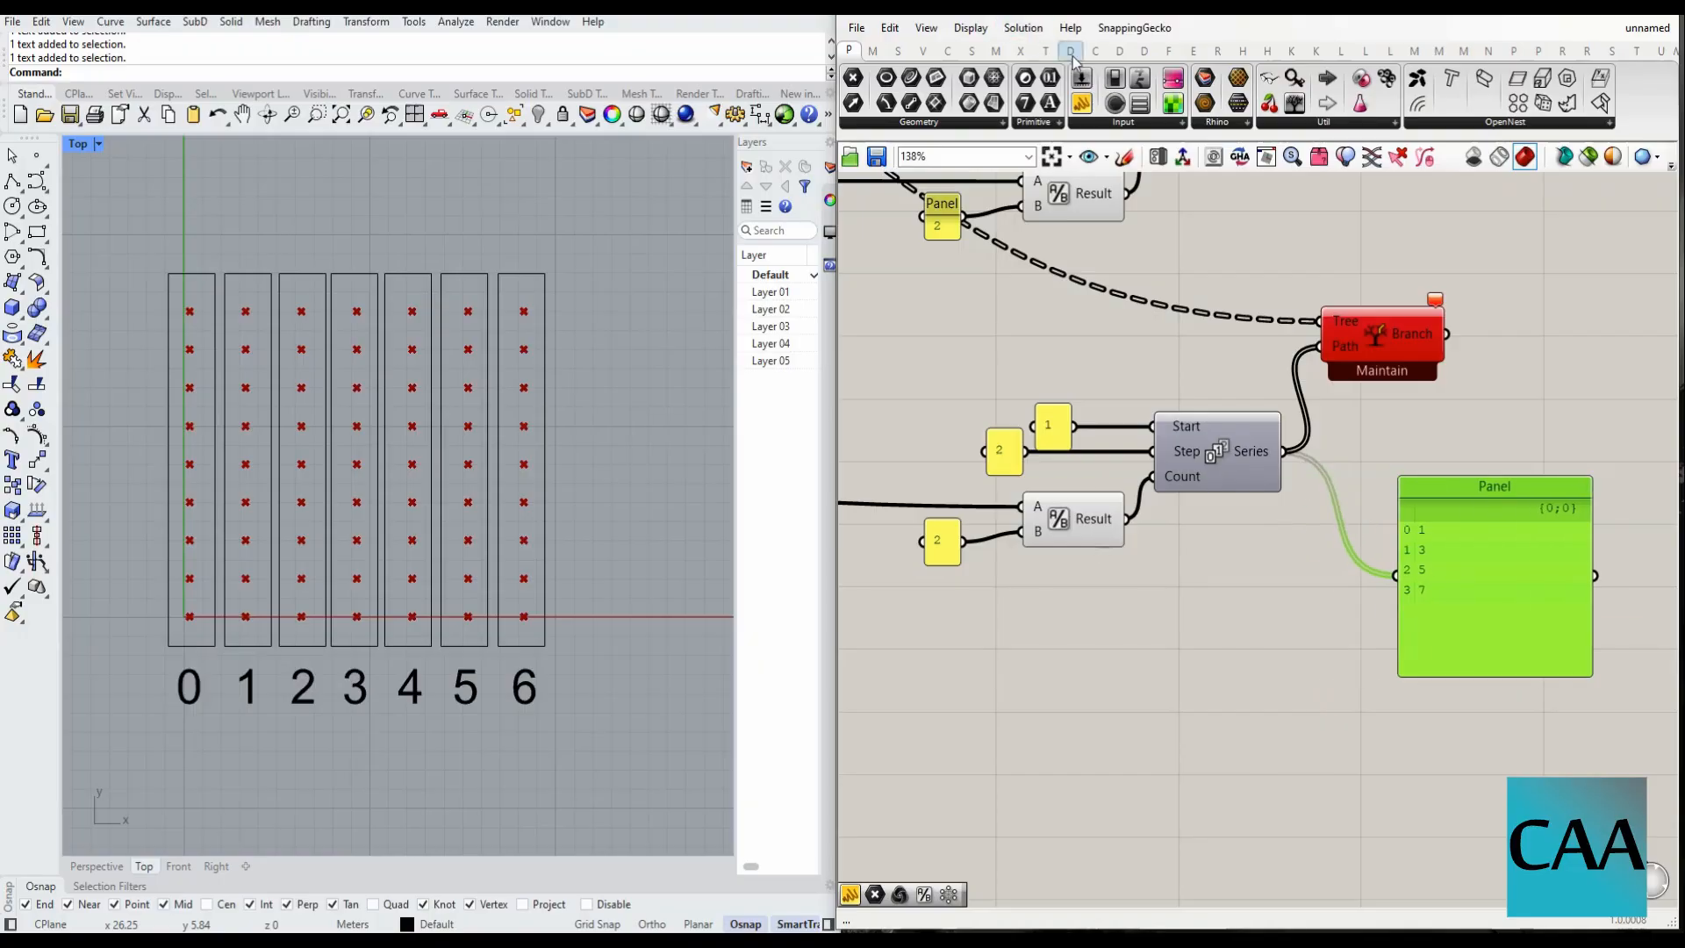
- Add a second panel, connect the copied Division's Result to it and place it below the copied Series
{"action": "left_click", "coordinate": [1081, 103]}
{"action": "left_click", "coordinate": [1277, 604]}
{"action": "left_click_drag", "start_coordinate": [1129, 526], "coordinate": [1192, 619]}
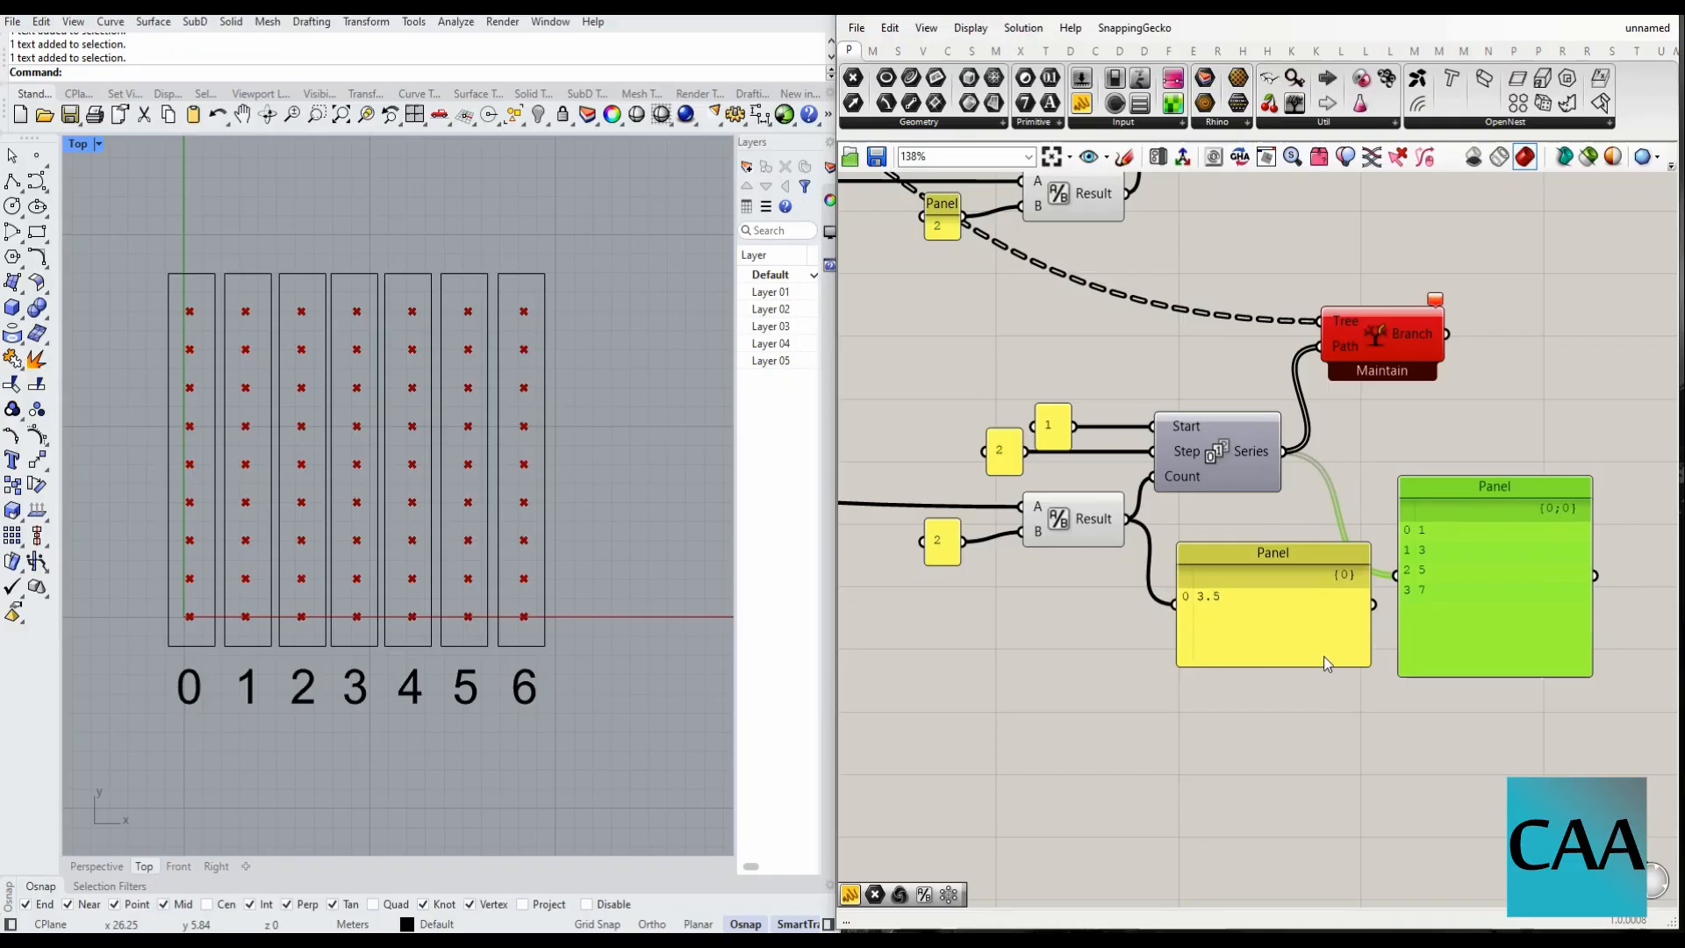
{"action": "left_click_drag", "start_coordinate": [1329, 655], "coordinate": [1307, 712]}
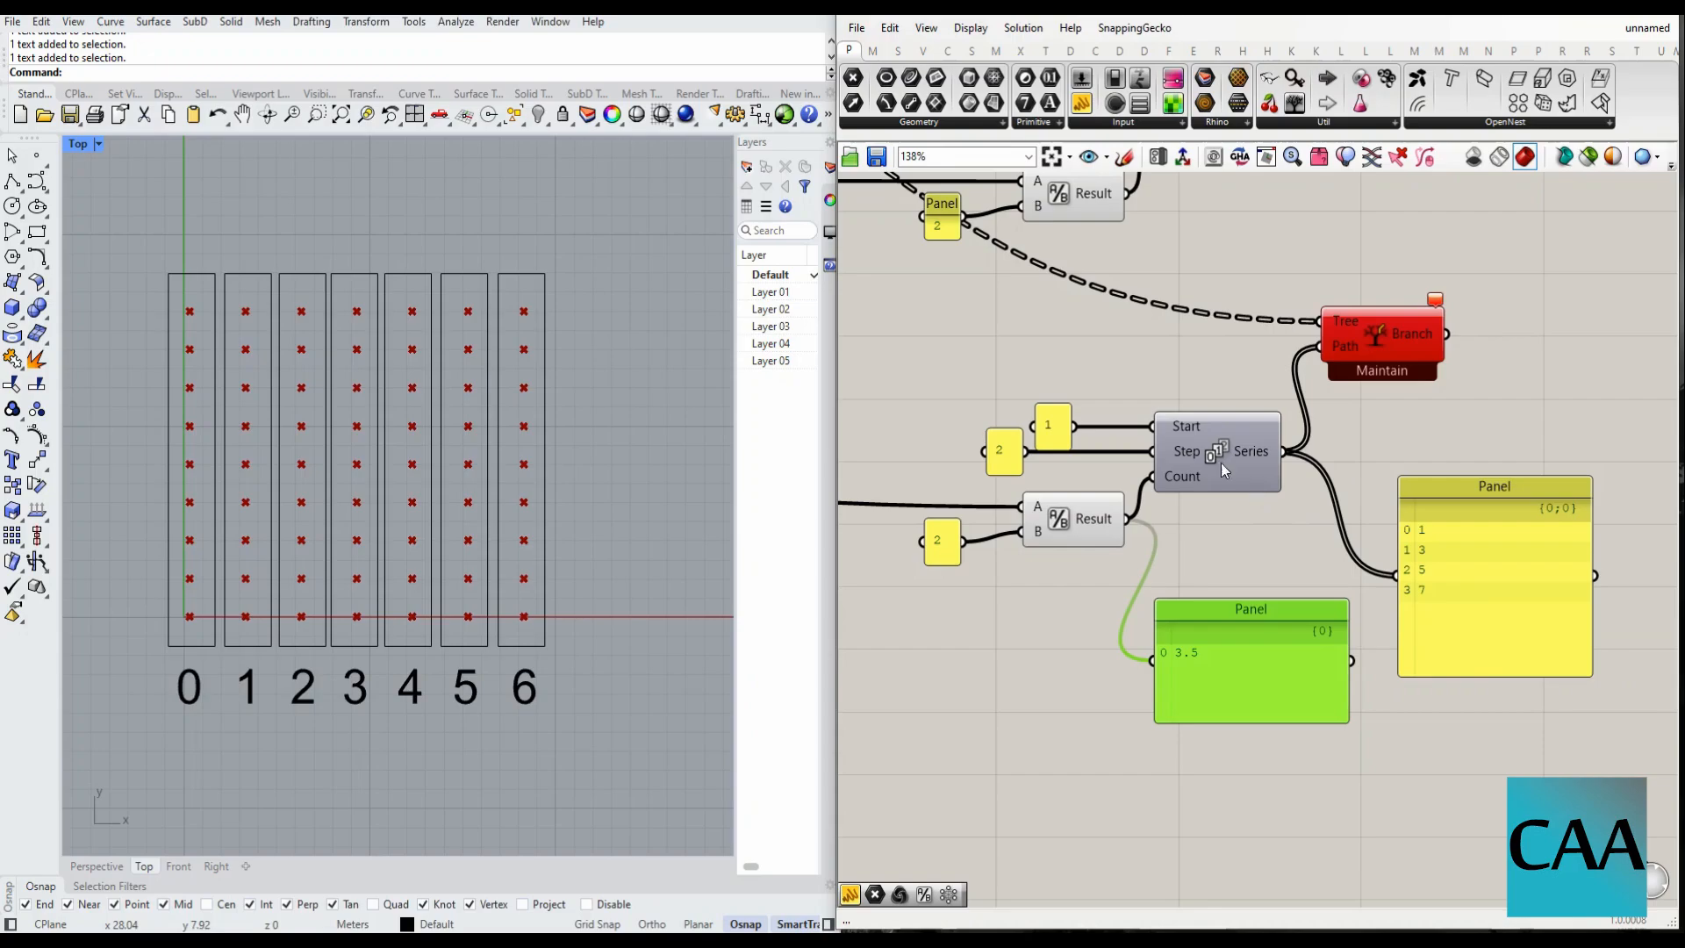
- Preview the columns of points extracted by the copied Tree Branch
{"action": "scroll", "coordinate": [1294, 430], "scroll_direction": "up", "scroll_amount": 1}
{"action": "left_click", "coordinate": [1336, 333]}
{"action": "scroll", "coordinate": [1336, 334], "scroll_direction": "down", "scroll_amount": 1}
{"action": "scroll", "coordinate": [1280, 425], "scroll_direction": "up", "scroll_amount": 2}
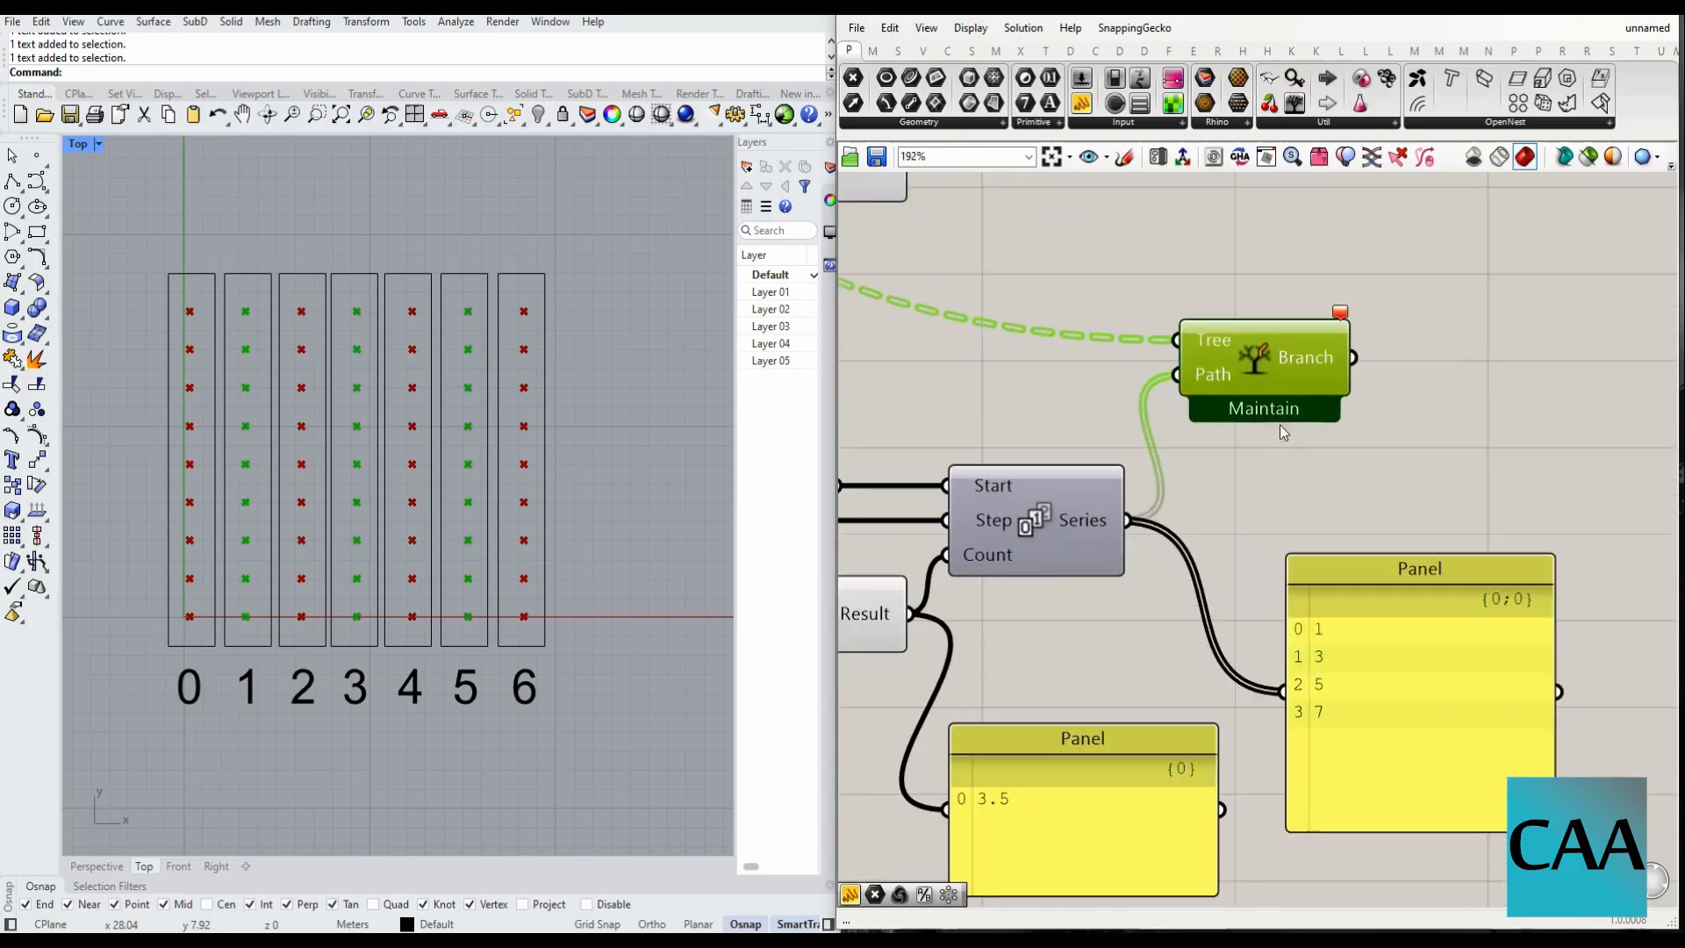
- Move the panel listing the copied Series output up beneath the copied Tree Branch
{"action": "scroll", "coordinate": [1290, 439], "scroll_direction": "down", "scroll_amount": 3}
{"action": "scroll", "coordinate": [1287, 517], "scroll_direction": "up", "scroll_amount": 3}
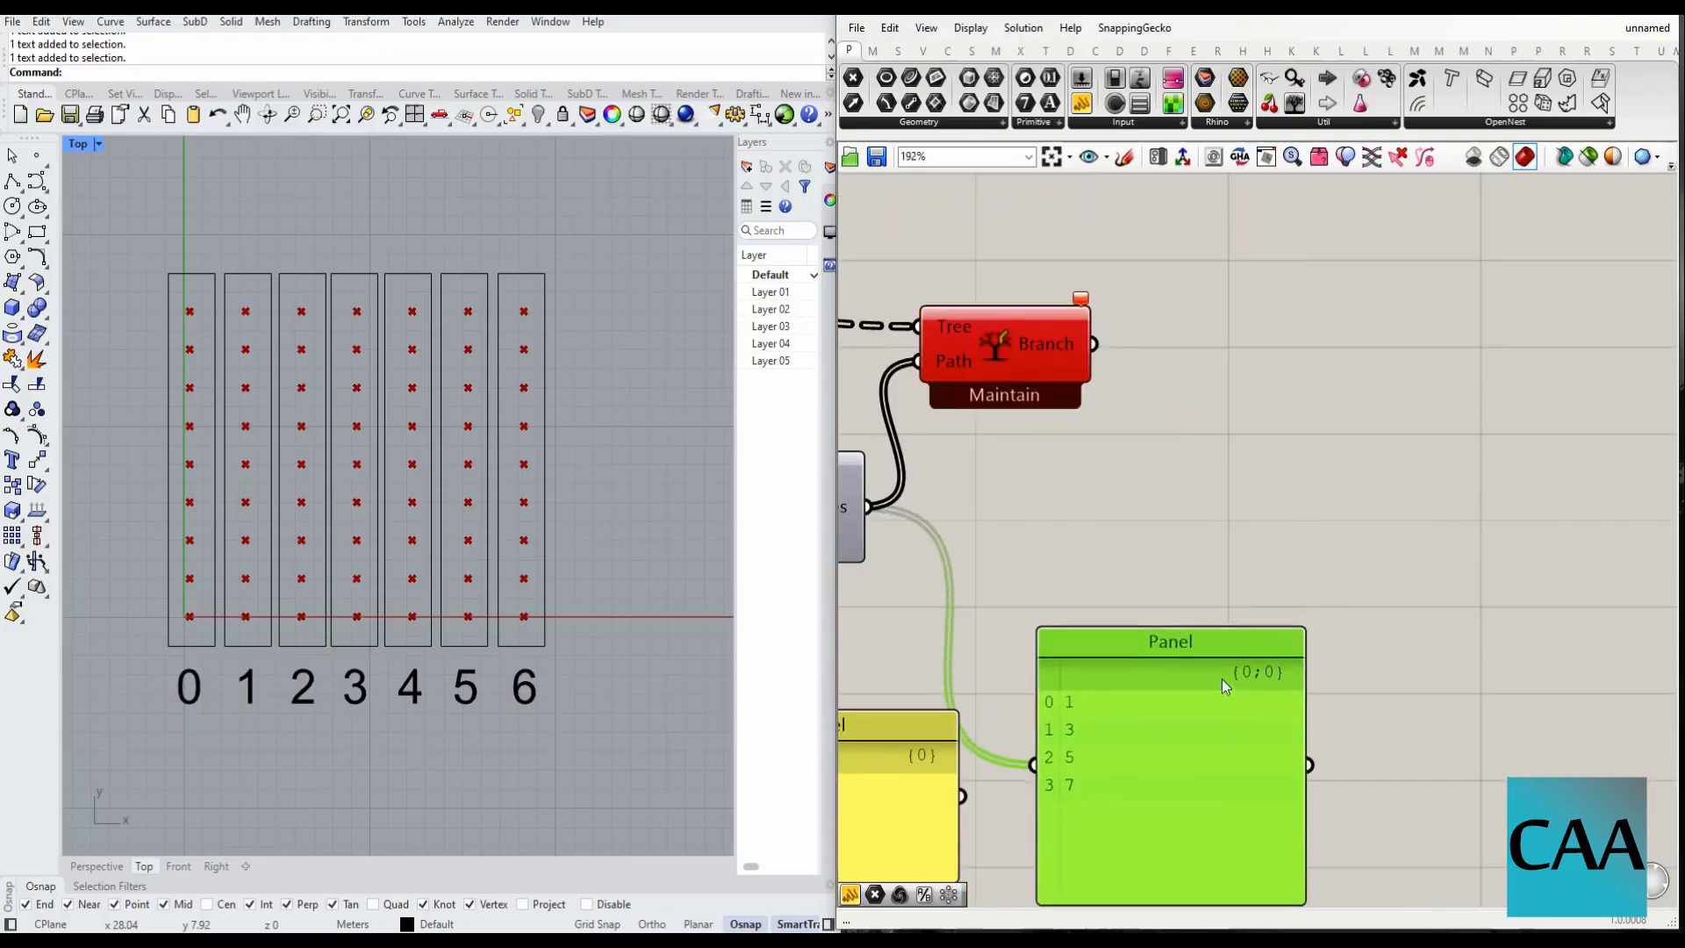
{"action": "left_click_drag", "start_coordinate": [1222, 678], "coordinate": [1215, 531]}
{"action": "scroll", "coordinate": [1125, 391], "scroll_direction": "down", "scroll_amount": 1}
- Compare the previewed columns of the original and copied Tree Branches with the copied Series' list of indices
{"action": "left_click", "coordinate": [1125, 392]}
{"action": "scroll", "coordinate": [1140, 378], "scroll_direction": "down", "scroll_amount": 2}
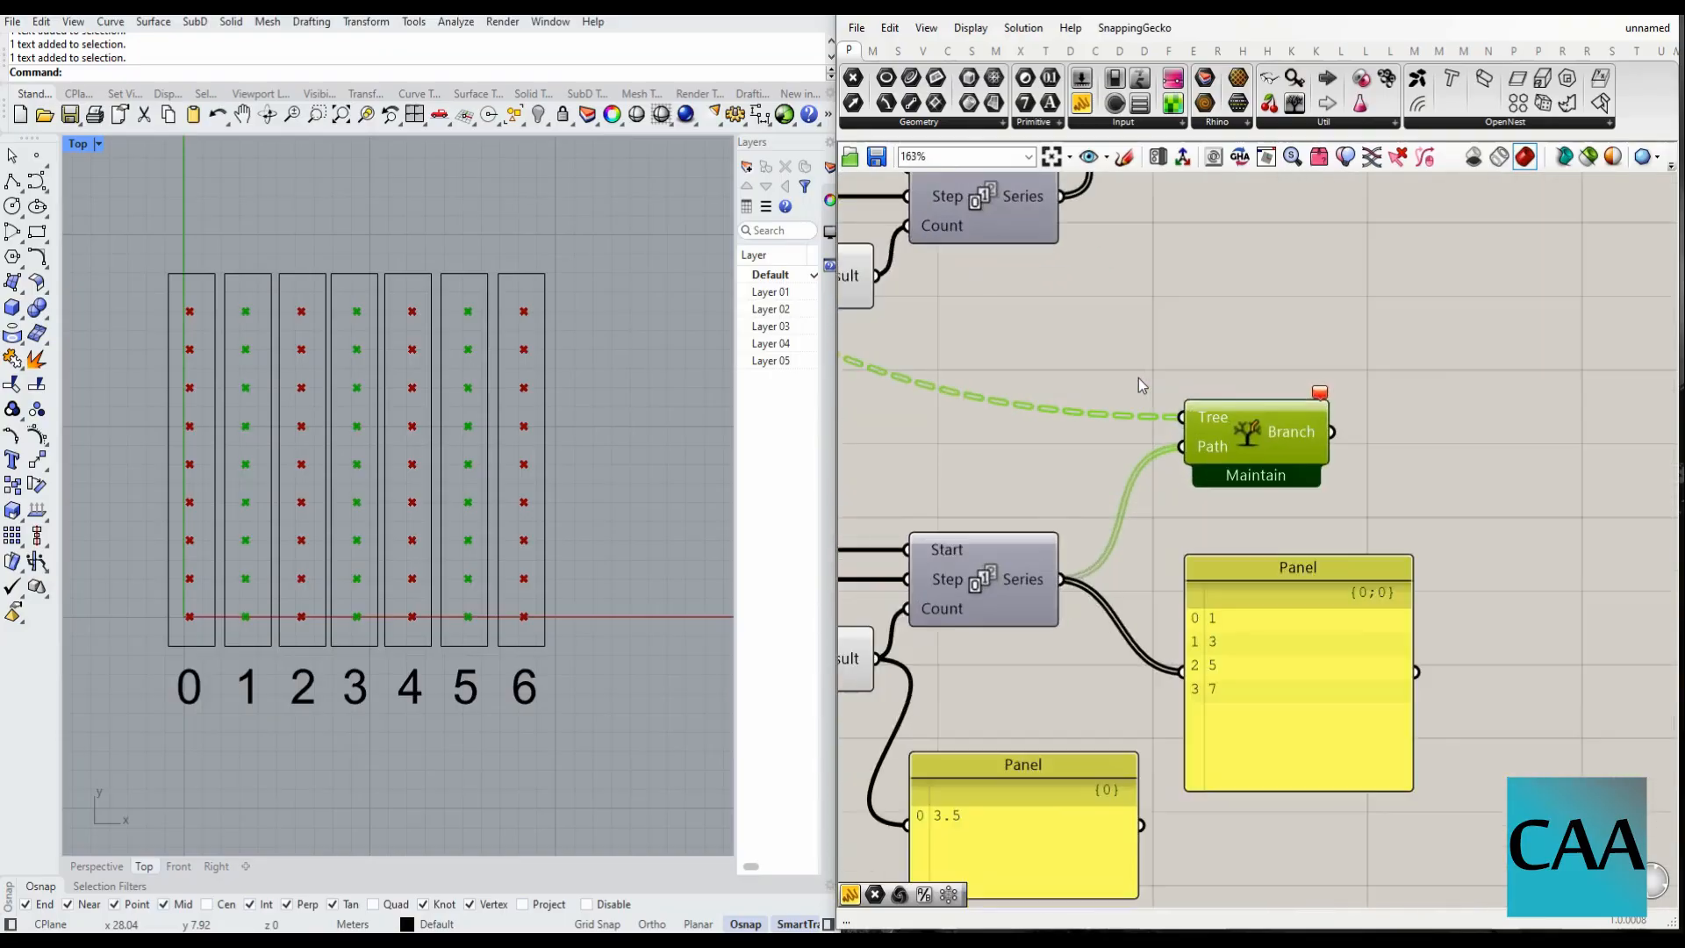
{"action": "left_click_drag", "start_coordinate": [1168, 301], "coordinate": [1269, 300]}
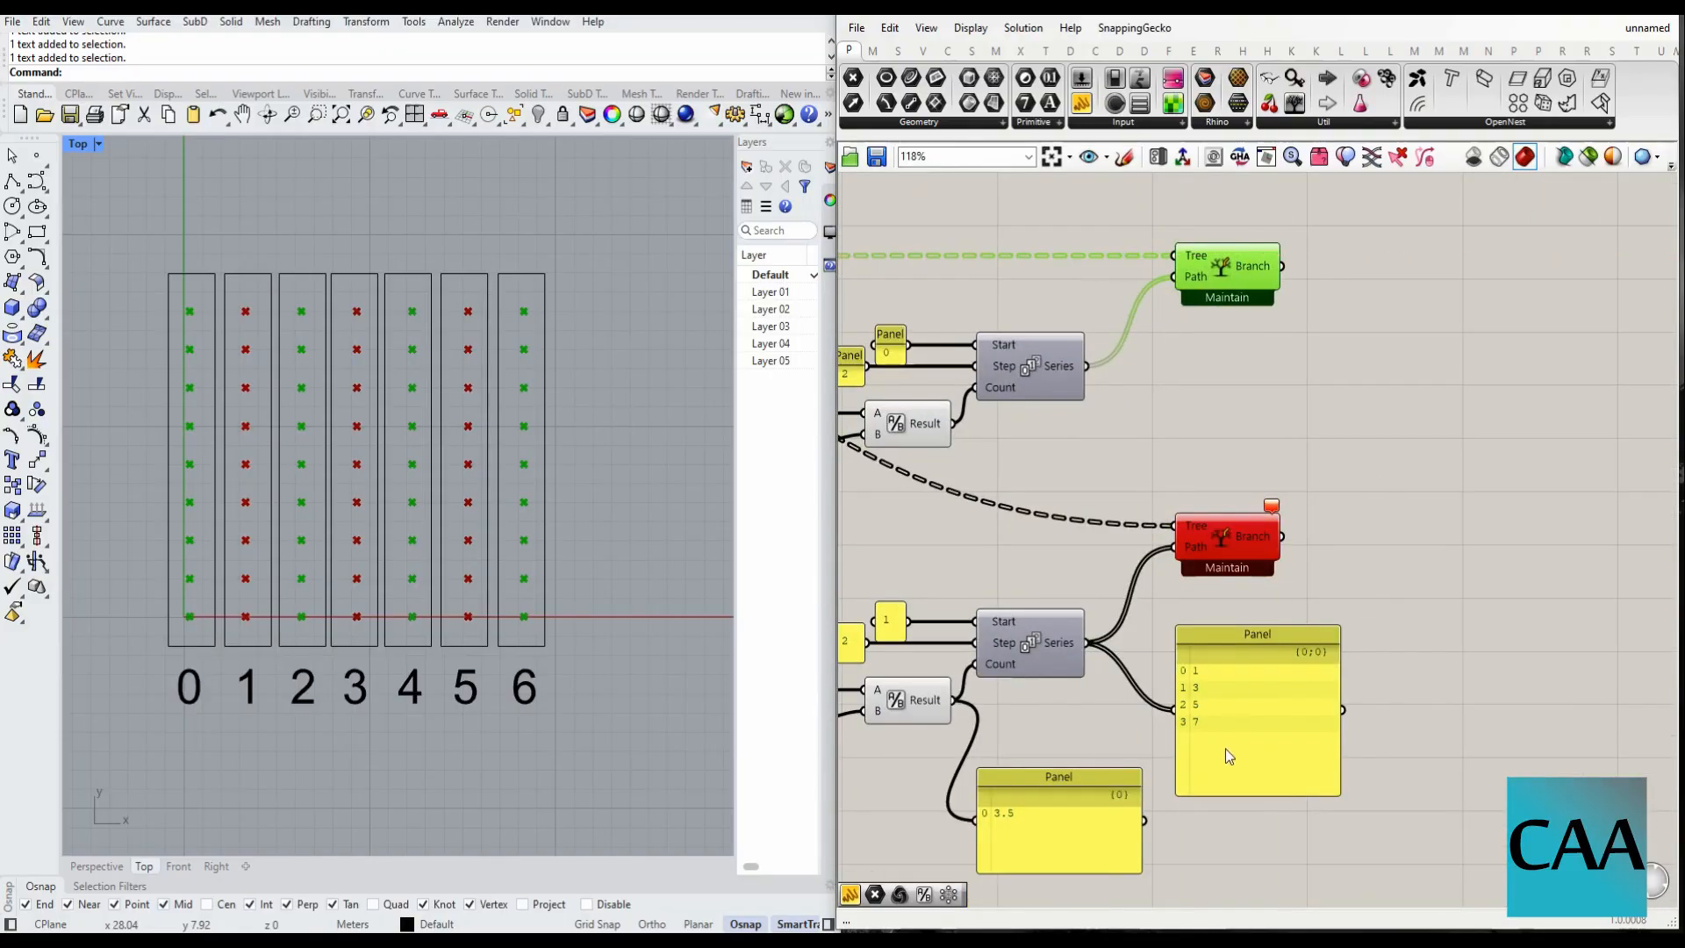
{"action": "scroll", "coordinate": [1225, 749], "scroll_direction": "up", "scroll_amount": 1}
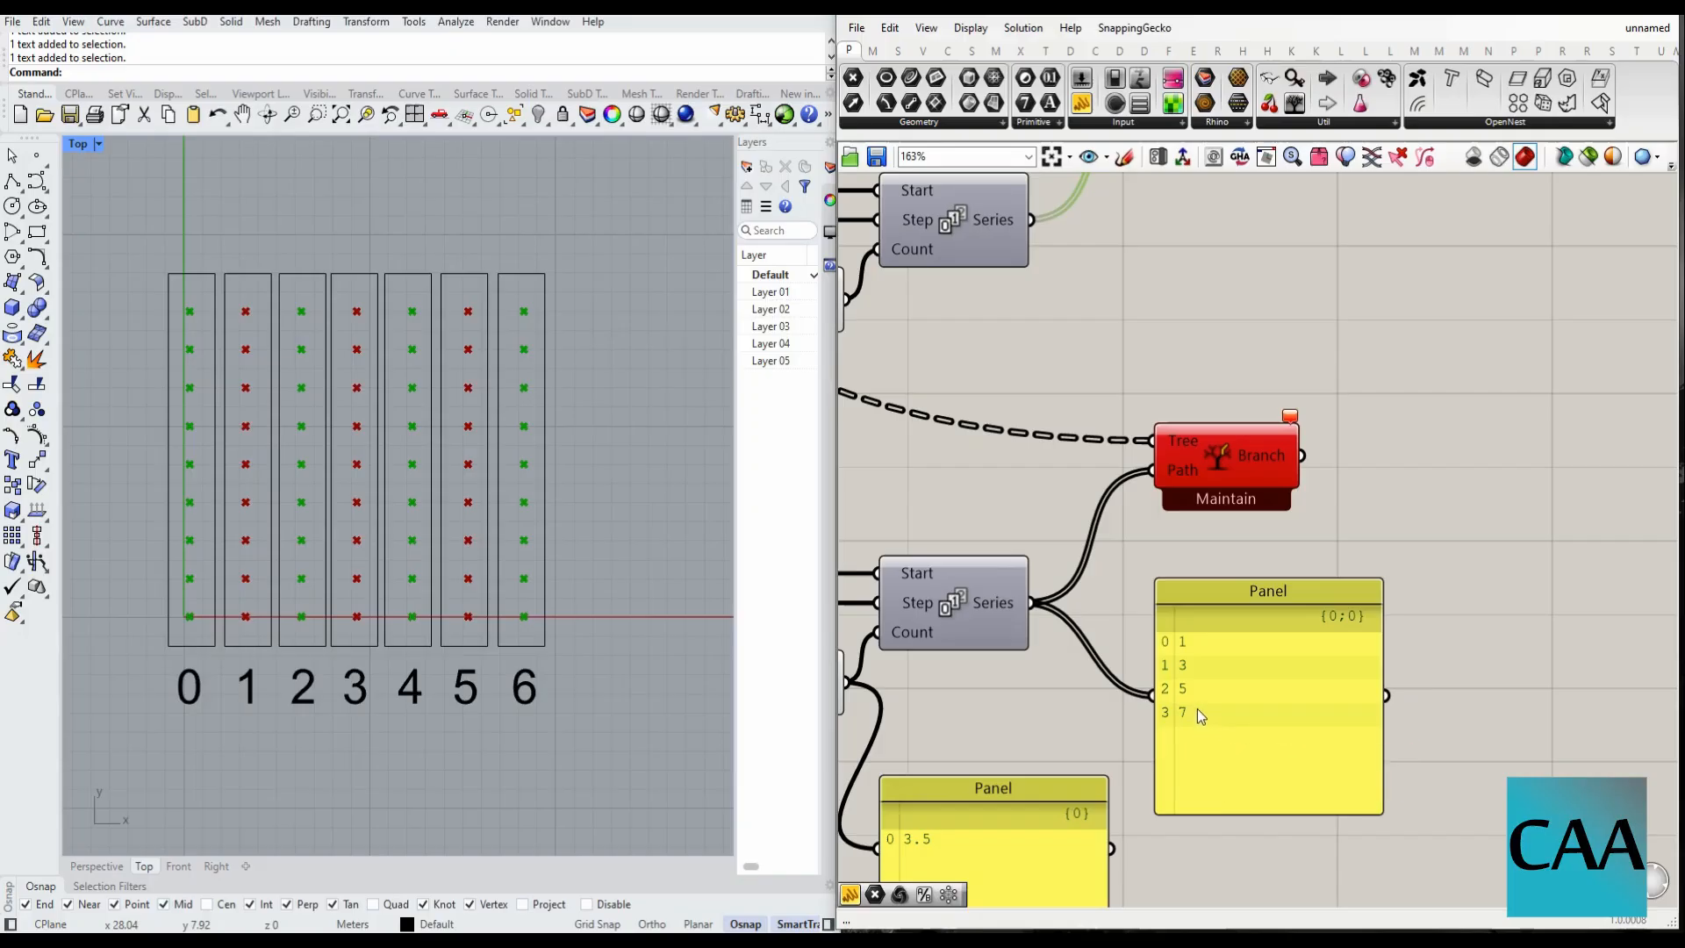
{"action": "scroll", "coordinate": [1187, 664], "scroll_direction": "down", "scroll_amount": 2}
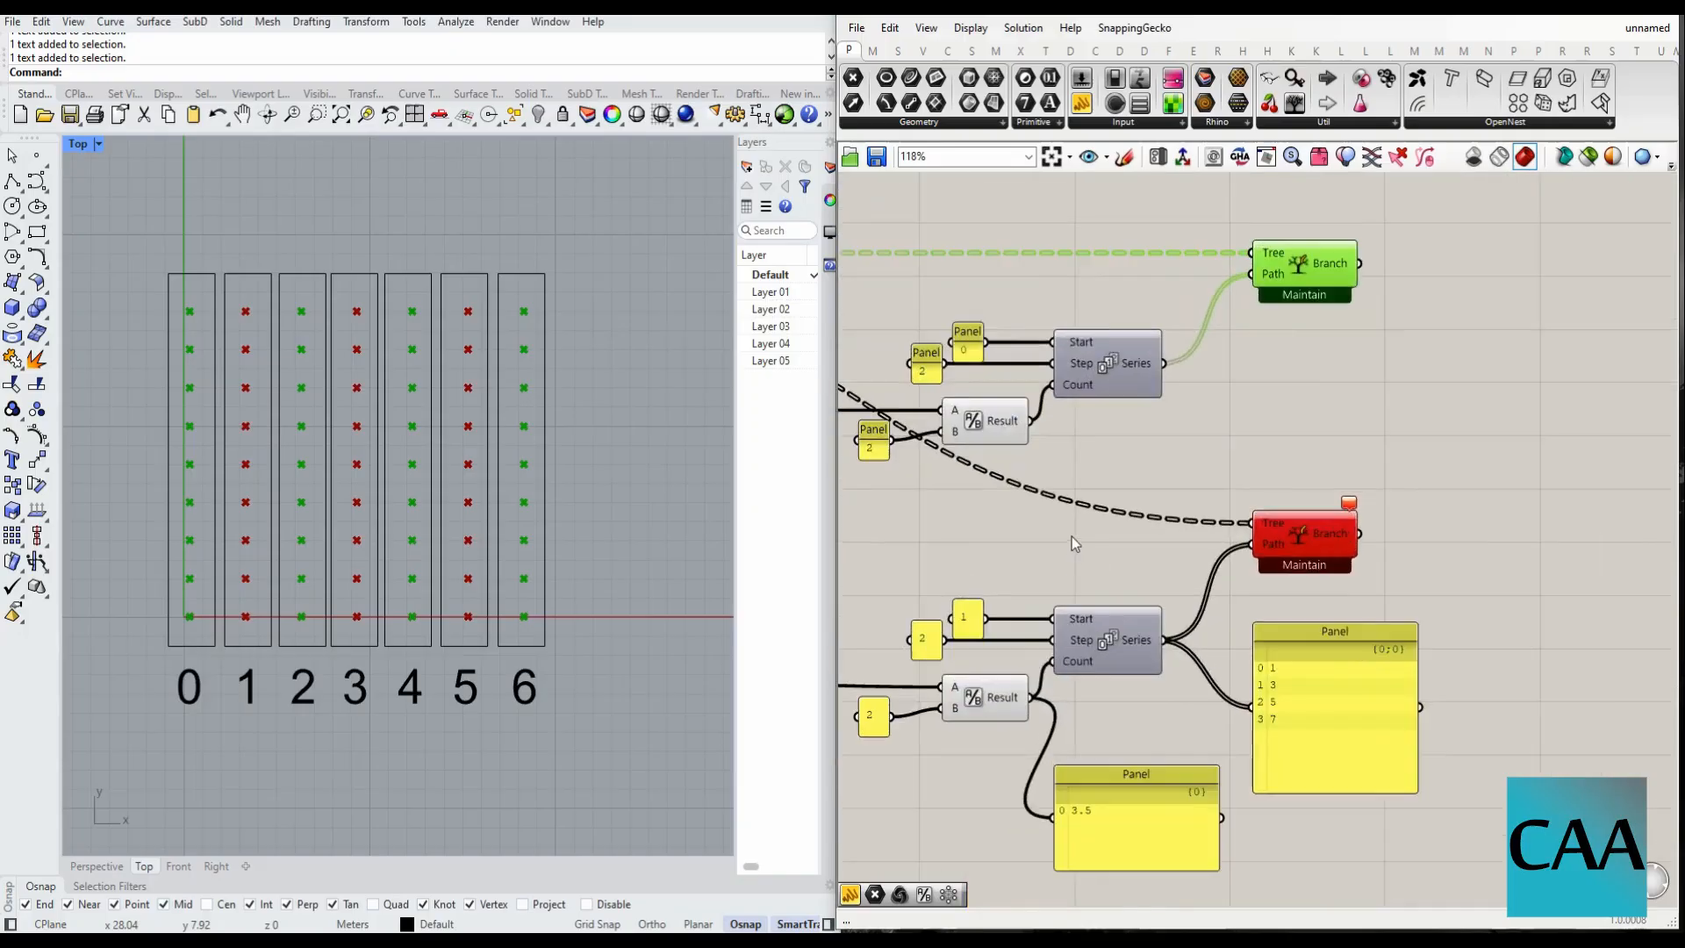
{"action": "scroll", "coordinate": [1336, 618], "scroll_direction": "up", "scroll_amount": 1}
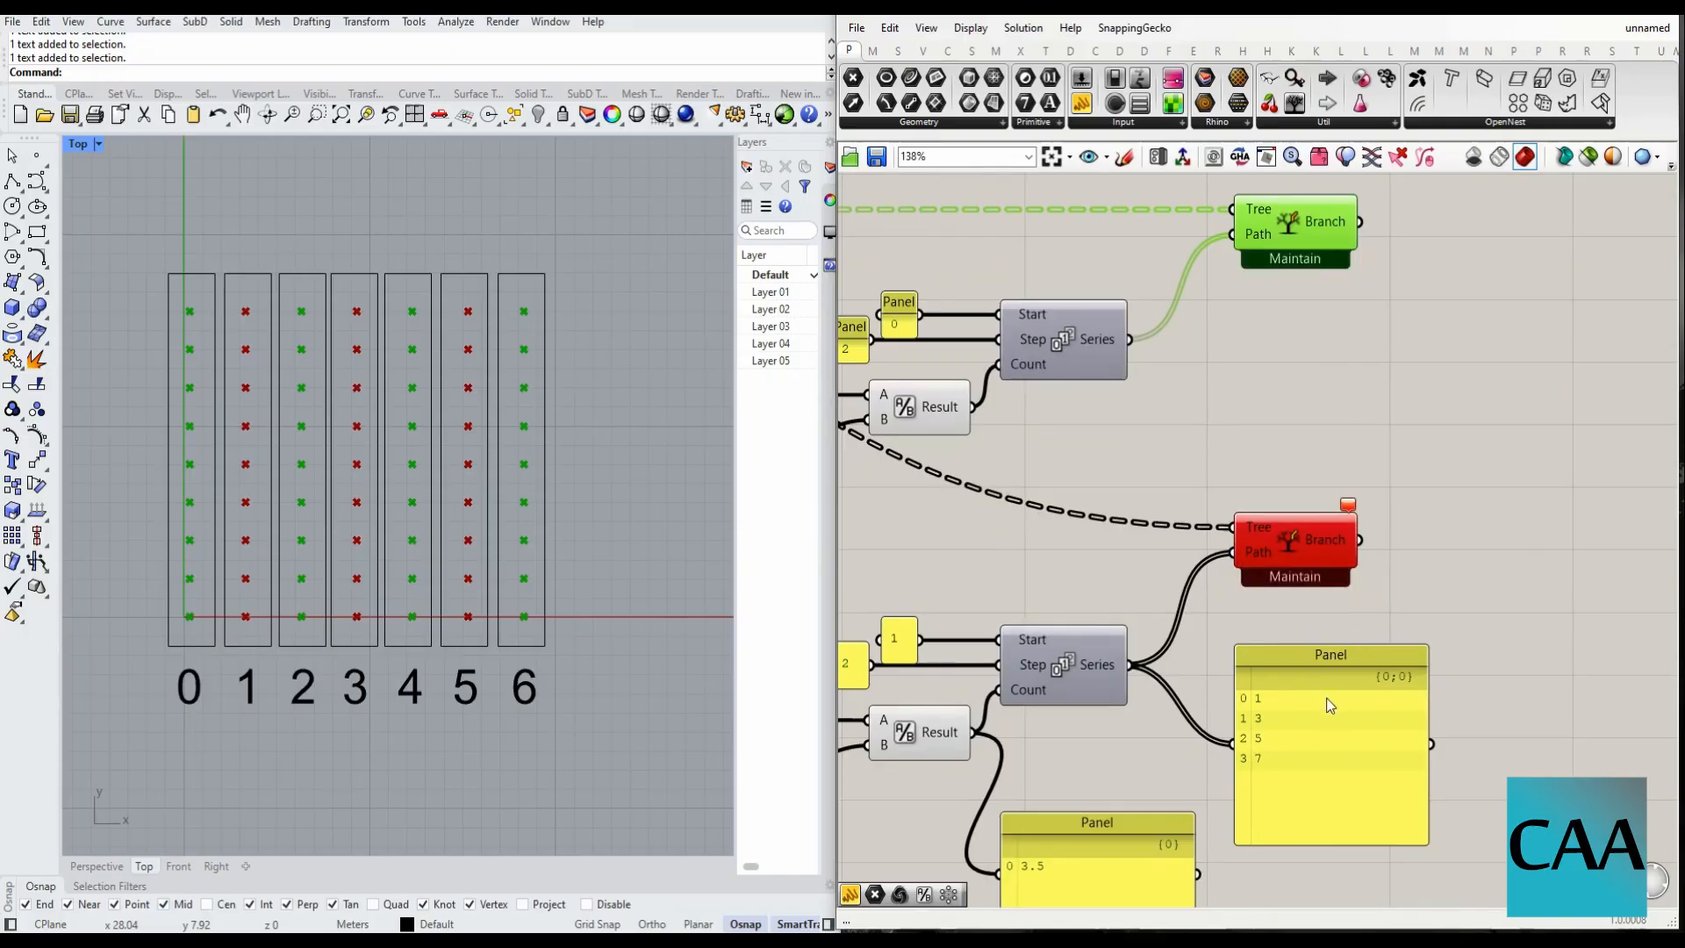
{"action": "left_click", "coordinate": [1291, 658]}
{"action": "scroll", "coordinate": [1271, 641], "scroll_direction": "down", "scroll_amount": 4}
{"action": "scroll", "coordinate": [1264, 615], "scroll_direction": "up", "scroll_amount": 2}
{"action": "left_click", "coordinate": [1254, 592]}
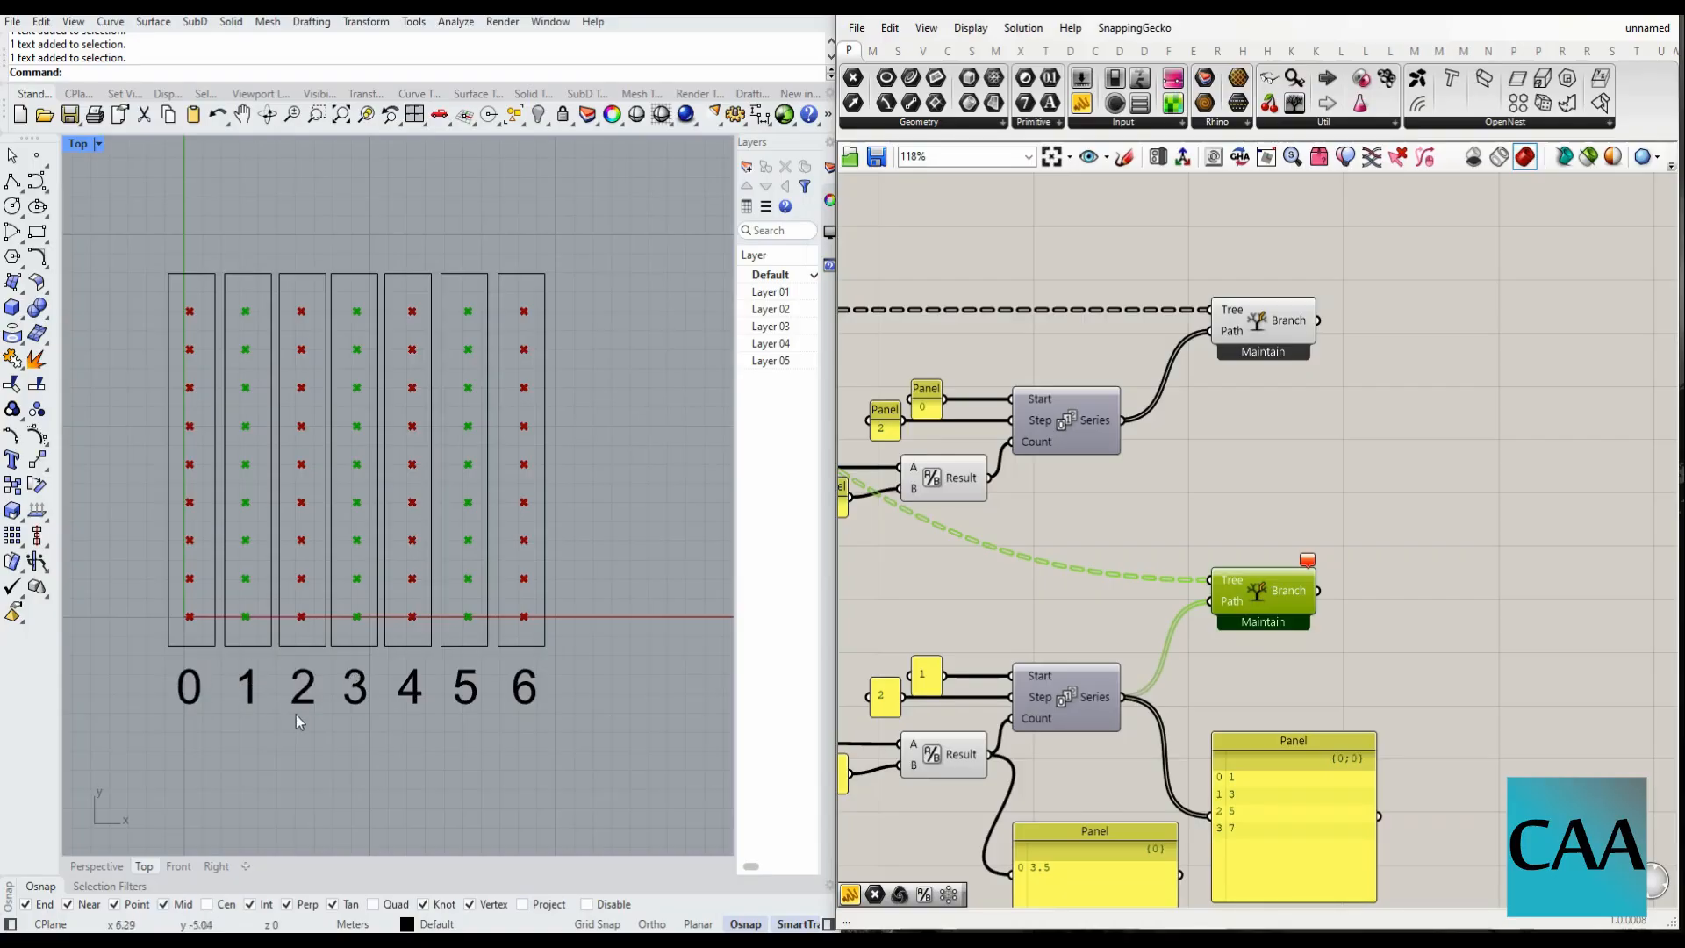
{"action": "left_click", "coordinate": [1304, 326]}
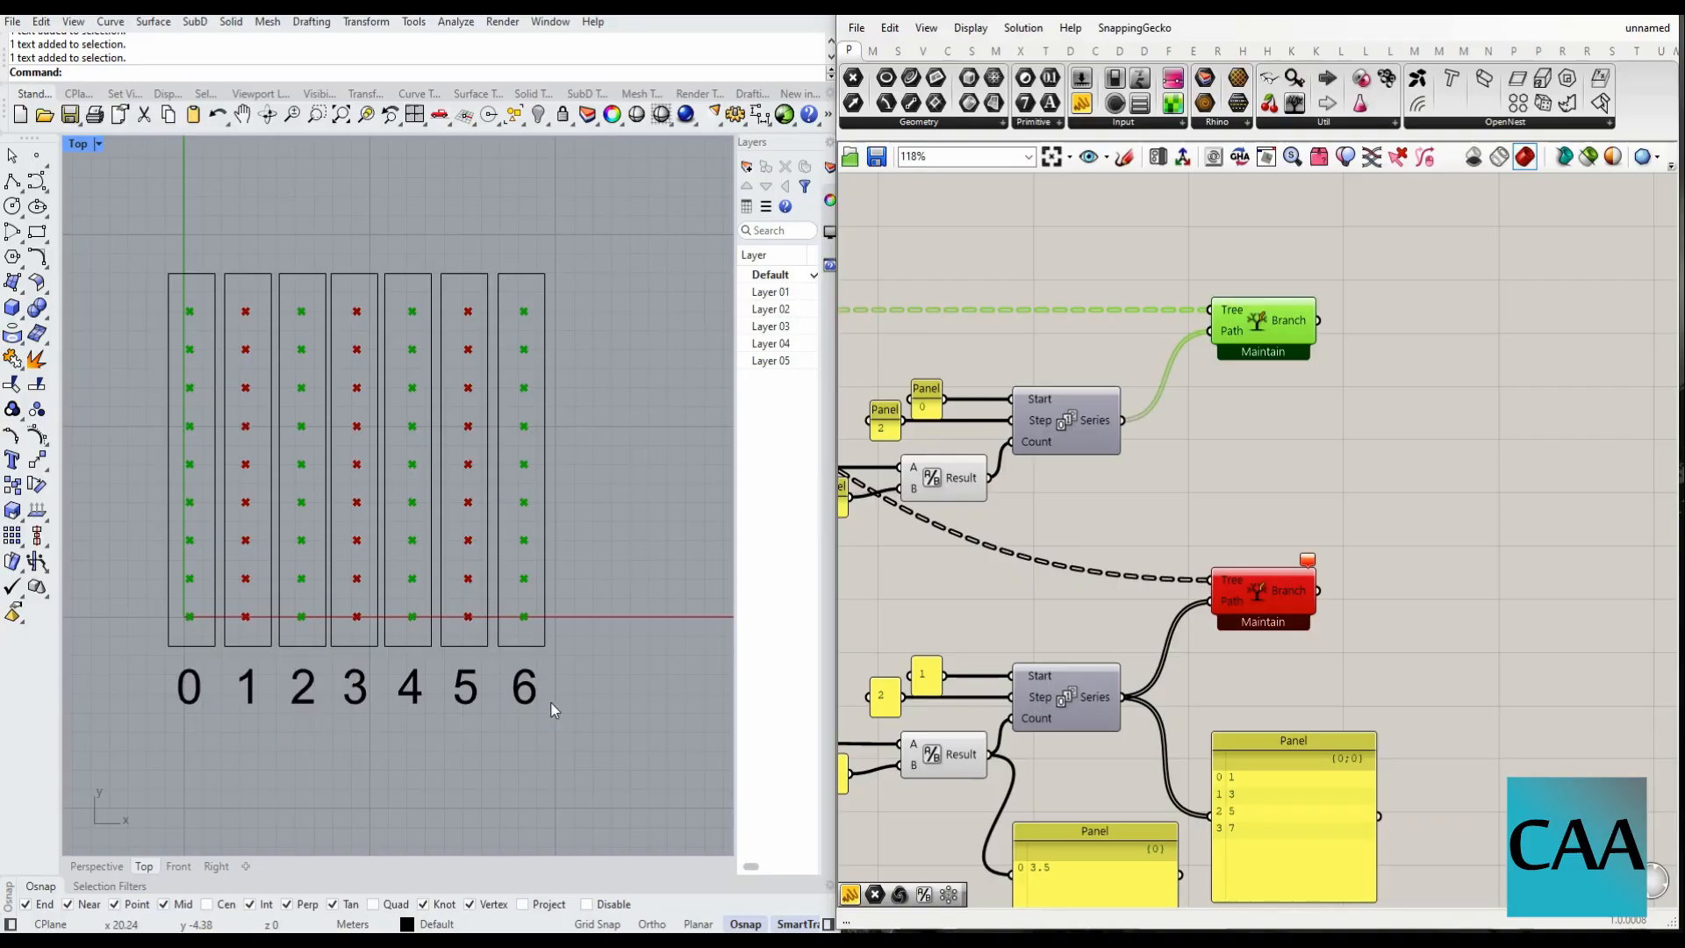
{"action": "scroll", "coordinate": [1282, 668], "scroll_direction": "down", "scroll_amount": 2}
- Delete the two panels showing the copied Series output and the copied Division result
{"action": "left_click", "coordinate": [1325, 768]}
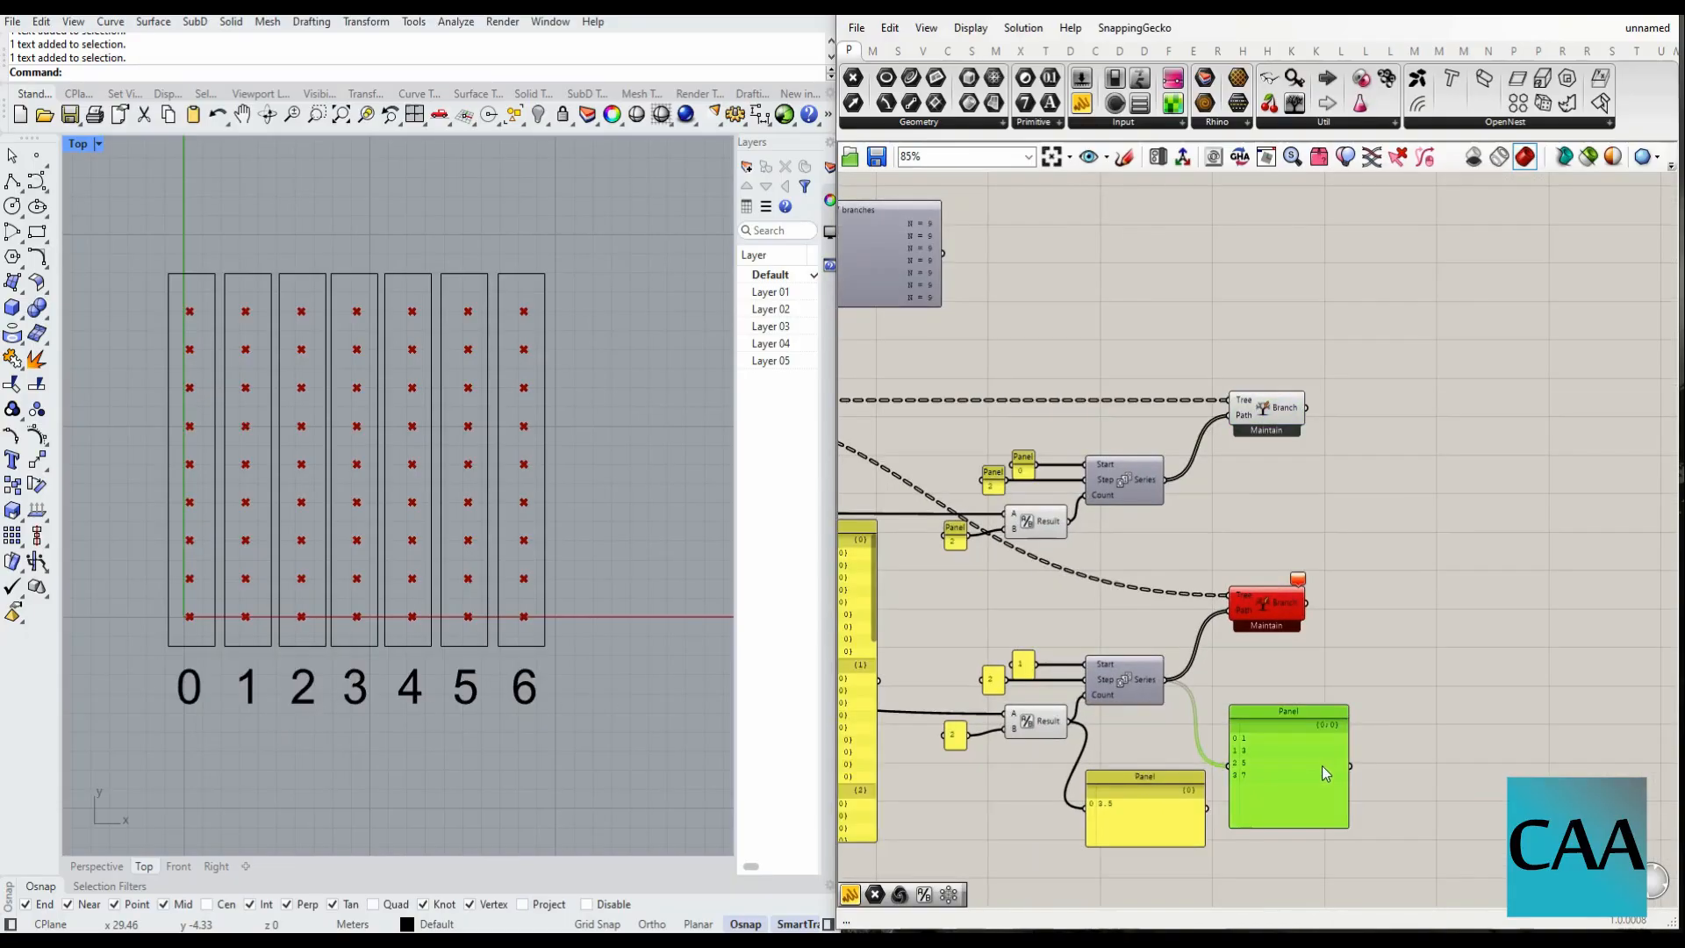
{"action": "key", "text": "Delete"}
{"action": "left_click", "coordinate": [1128, 820]}
{"action": "key", "text": "Delete"}
{"action": "scroll", "coordinate": [1281, 740], "scroll_direction": "down", "scroll_amount": 1}
{"action": "scroll", "coordinate": [1282, 740], "scroll_direction": "up", "scroll_amount": 2}
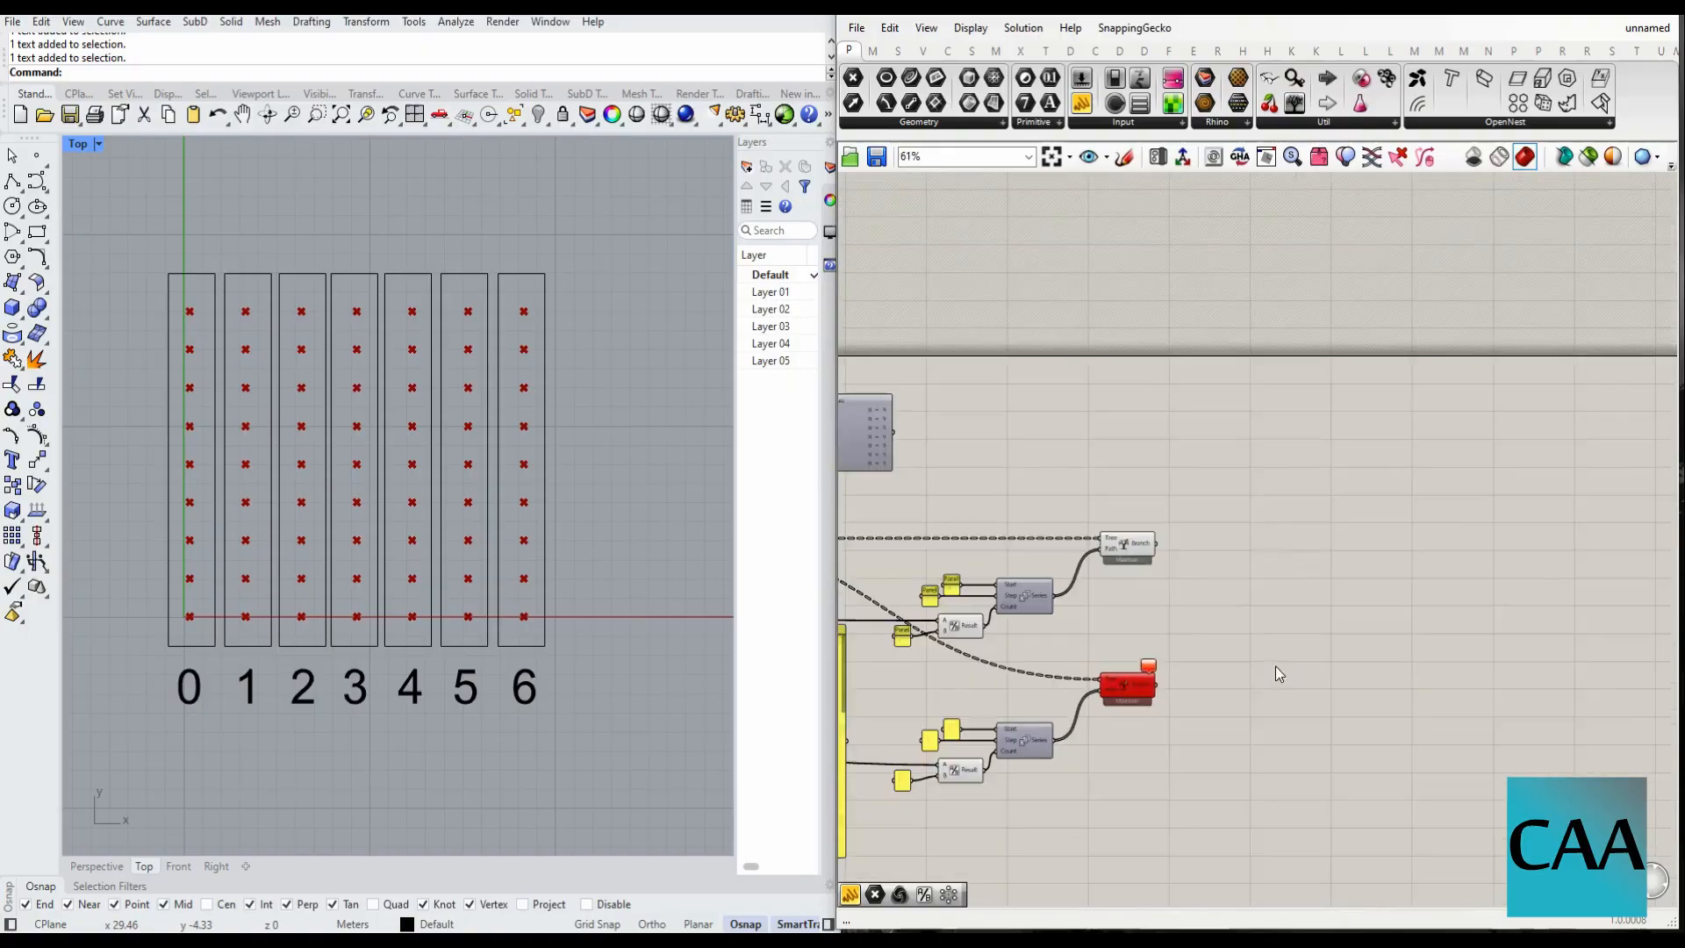
{"action": "scroll", "coordinate": [1237, 674], "scroll_direction": "down", "scroll_amount": 1}
- Add a Cull Pattern component beside the original Tree Branch
{"action": "left_click", "coordinate": [1103, 500]}
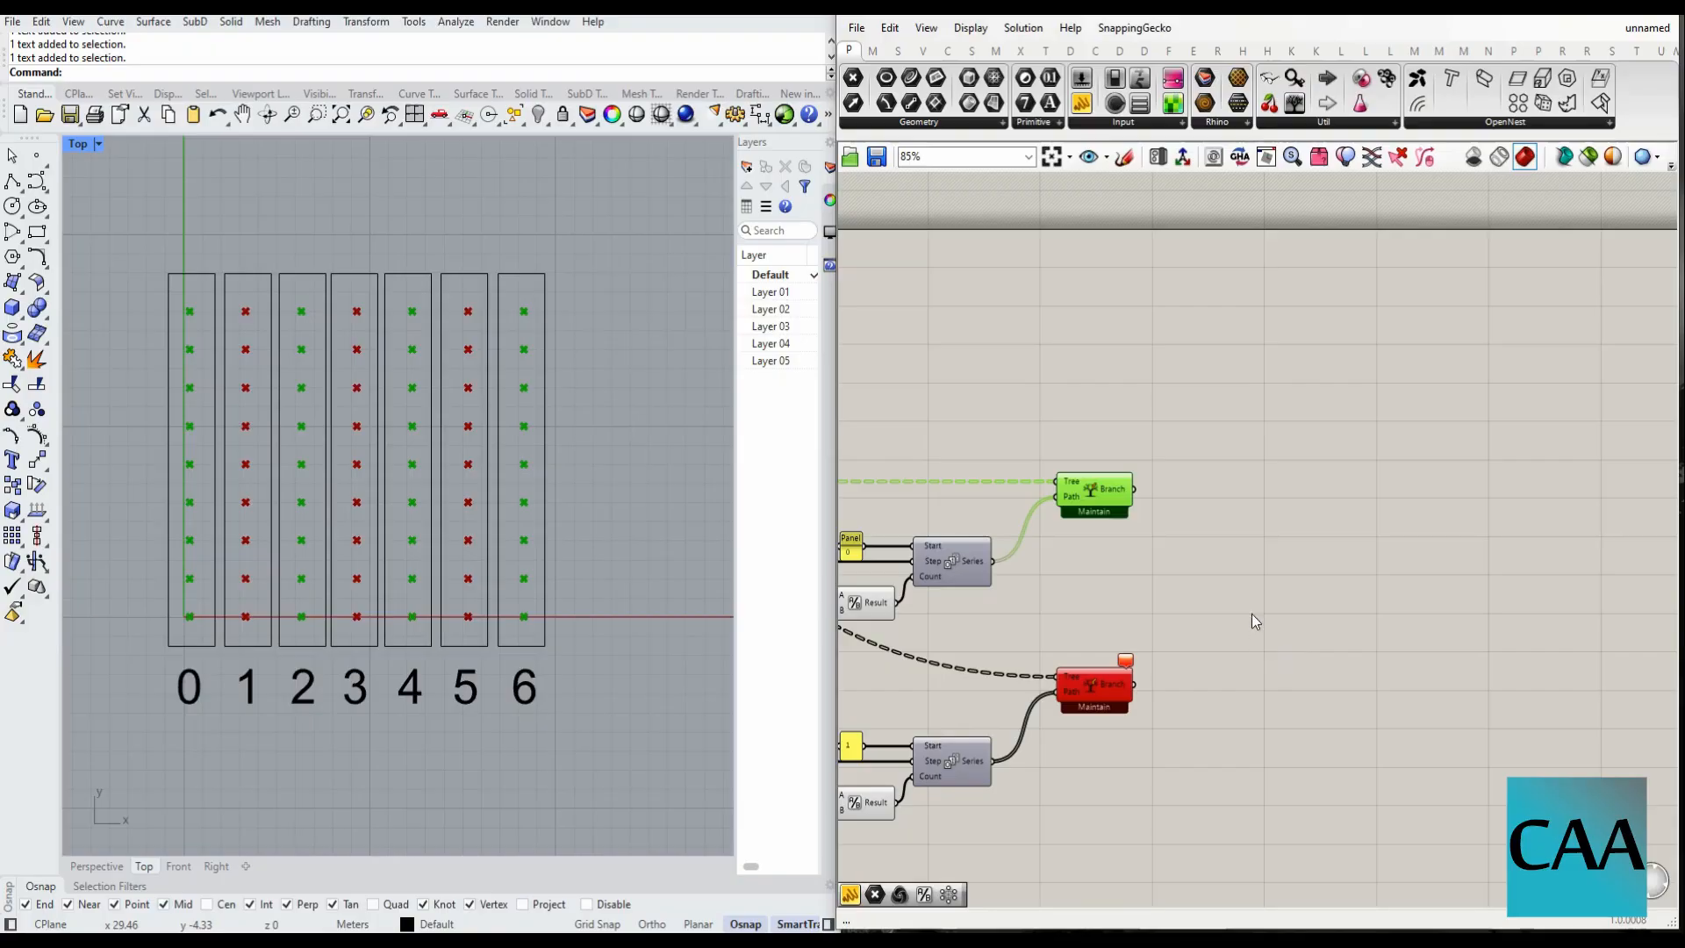
{"action": "right_click_drag", "start_coordinate": [1229, 498], "coordinate": [1255, 495]}
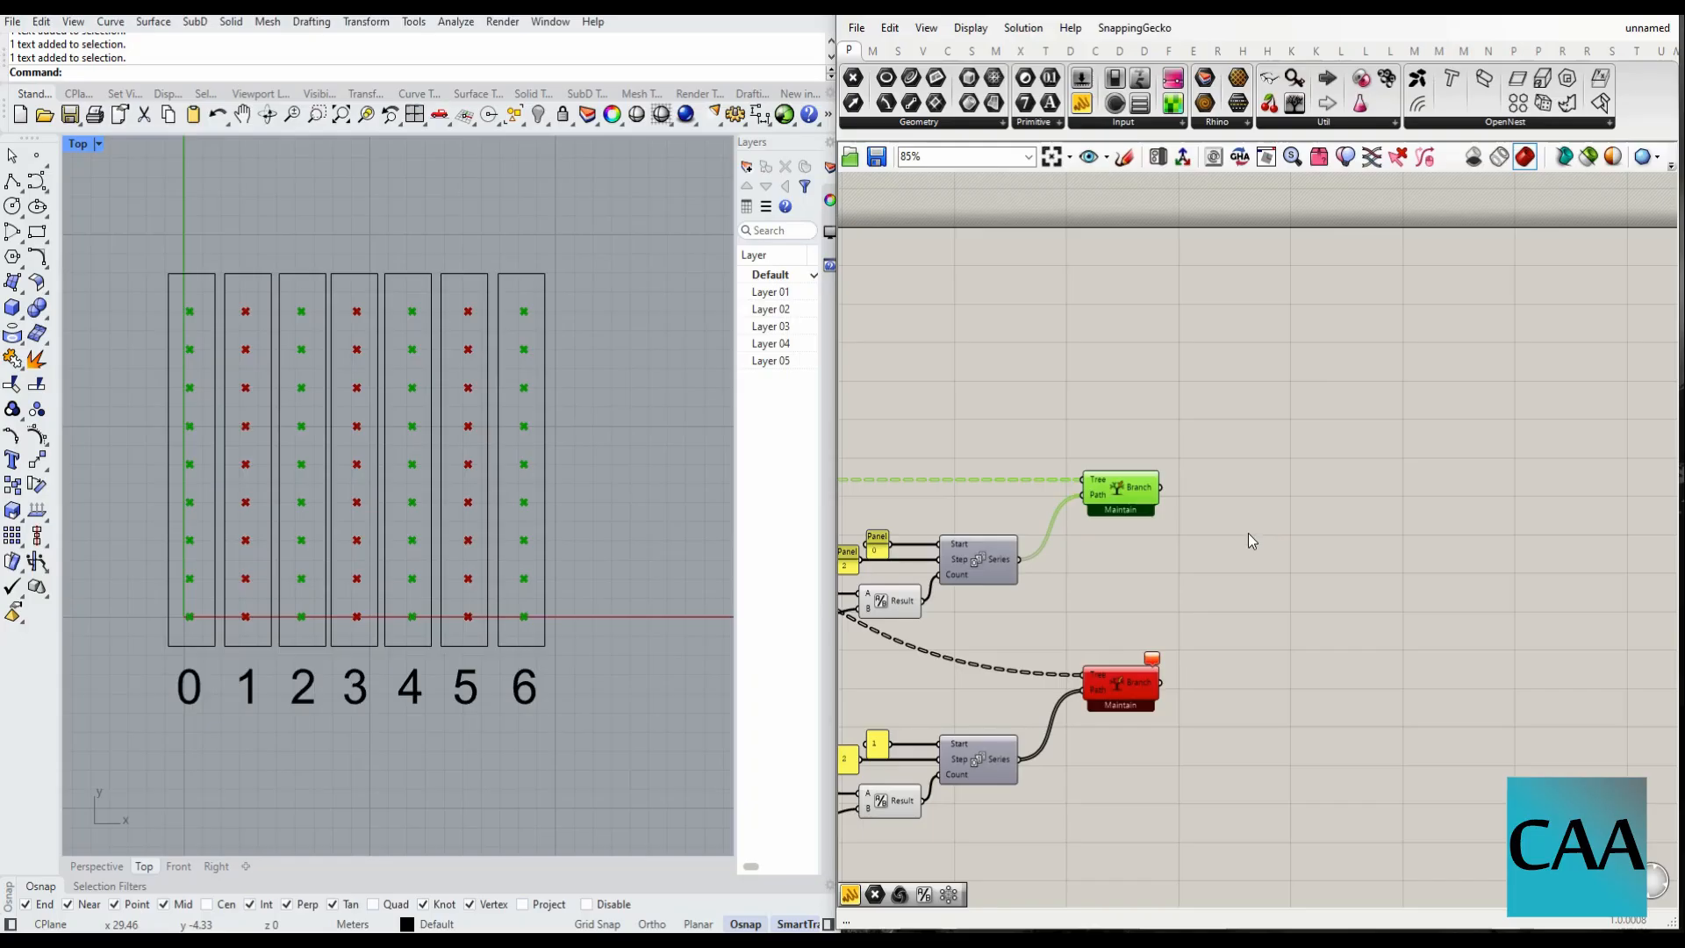
{"action": "double_click", "coordinate": [1247, 558]}
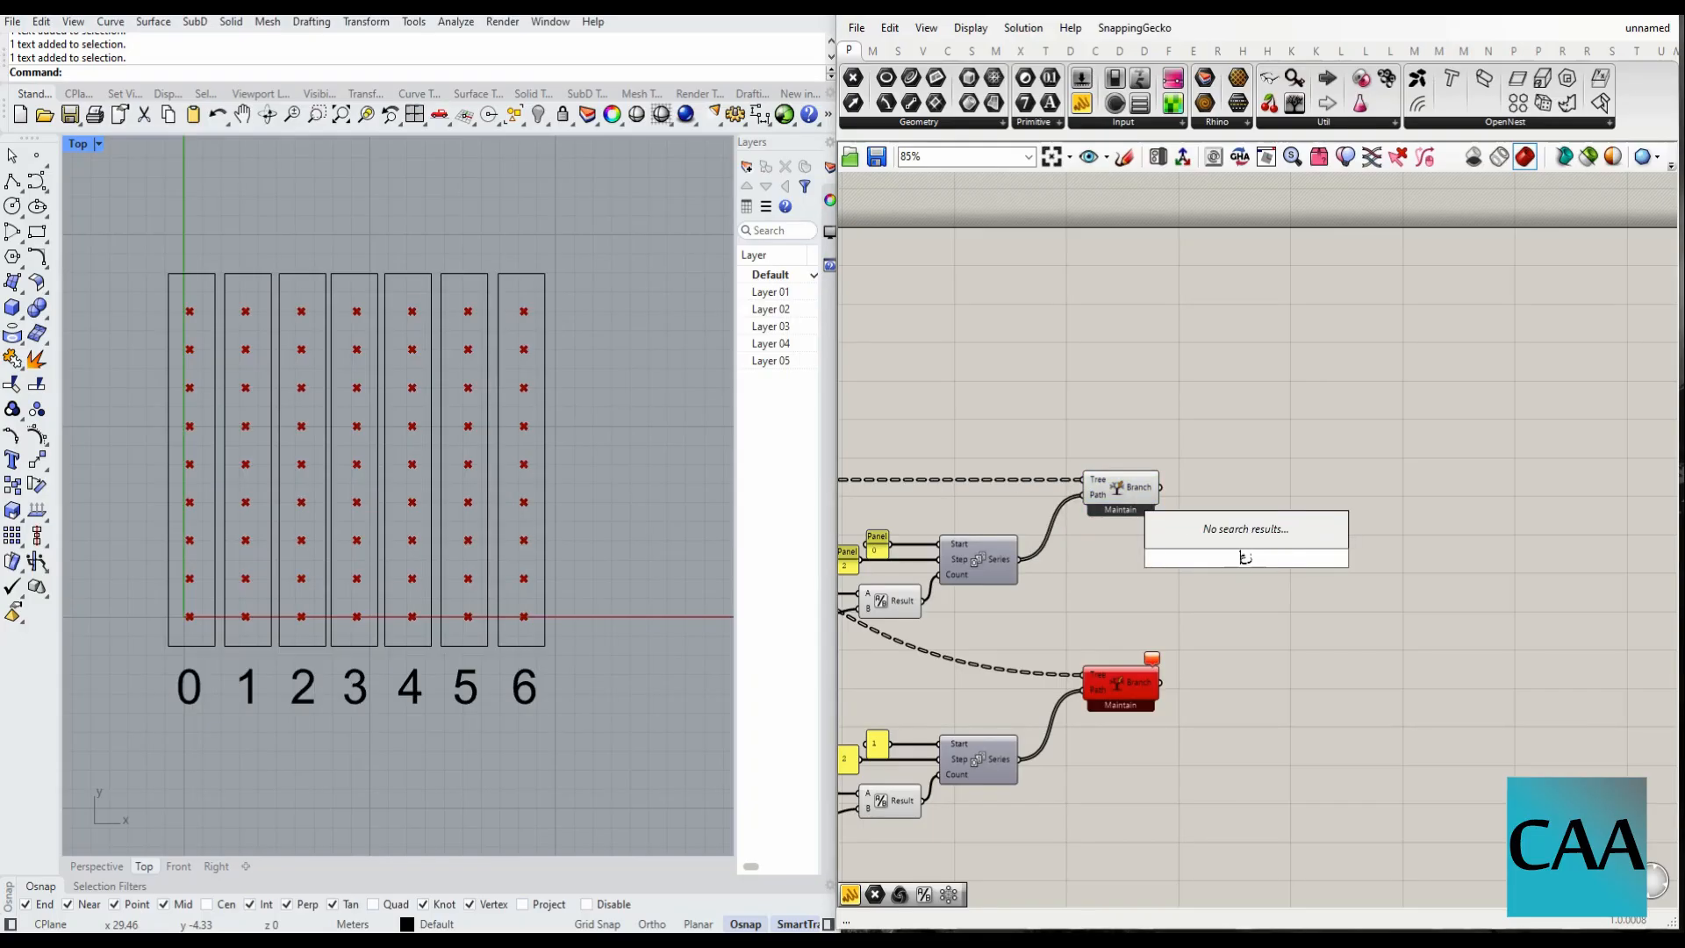
{"action": "type", "text": "cull"}
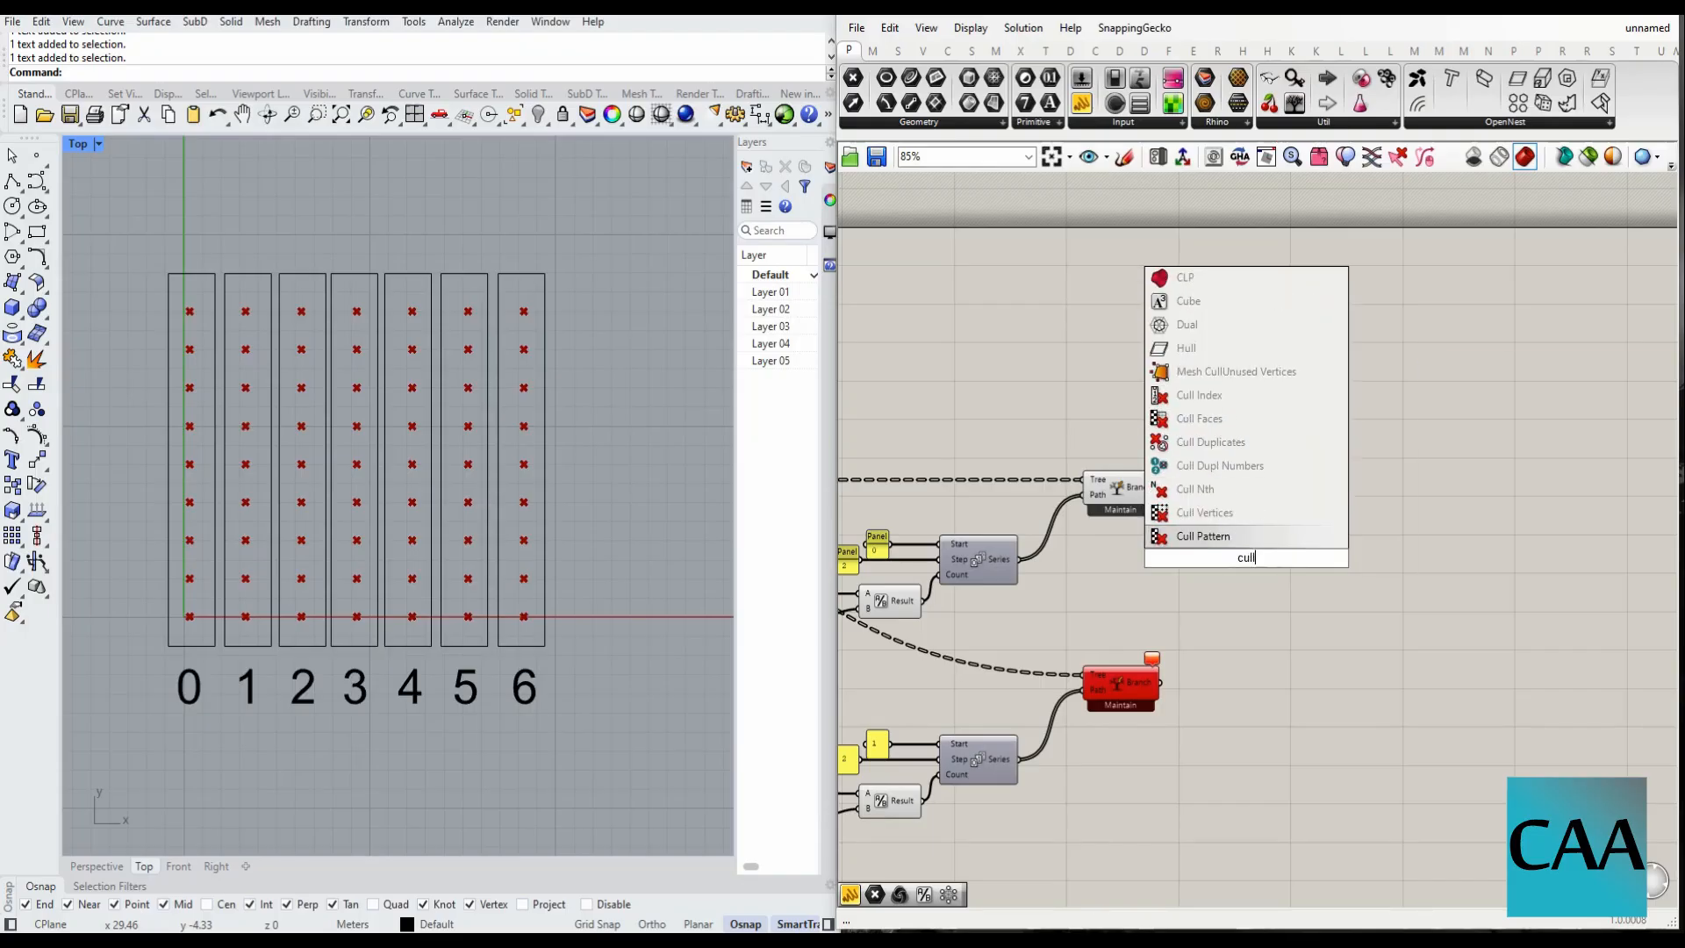
{"action": "type", "text": " patt"}
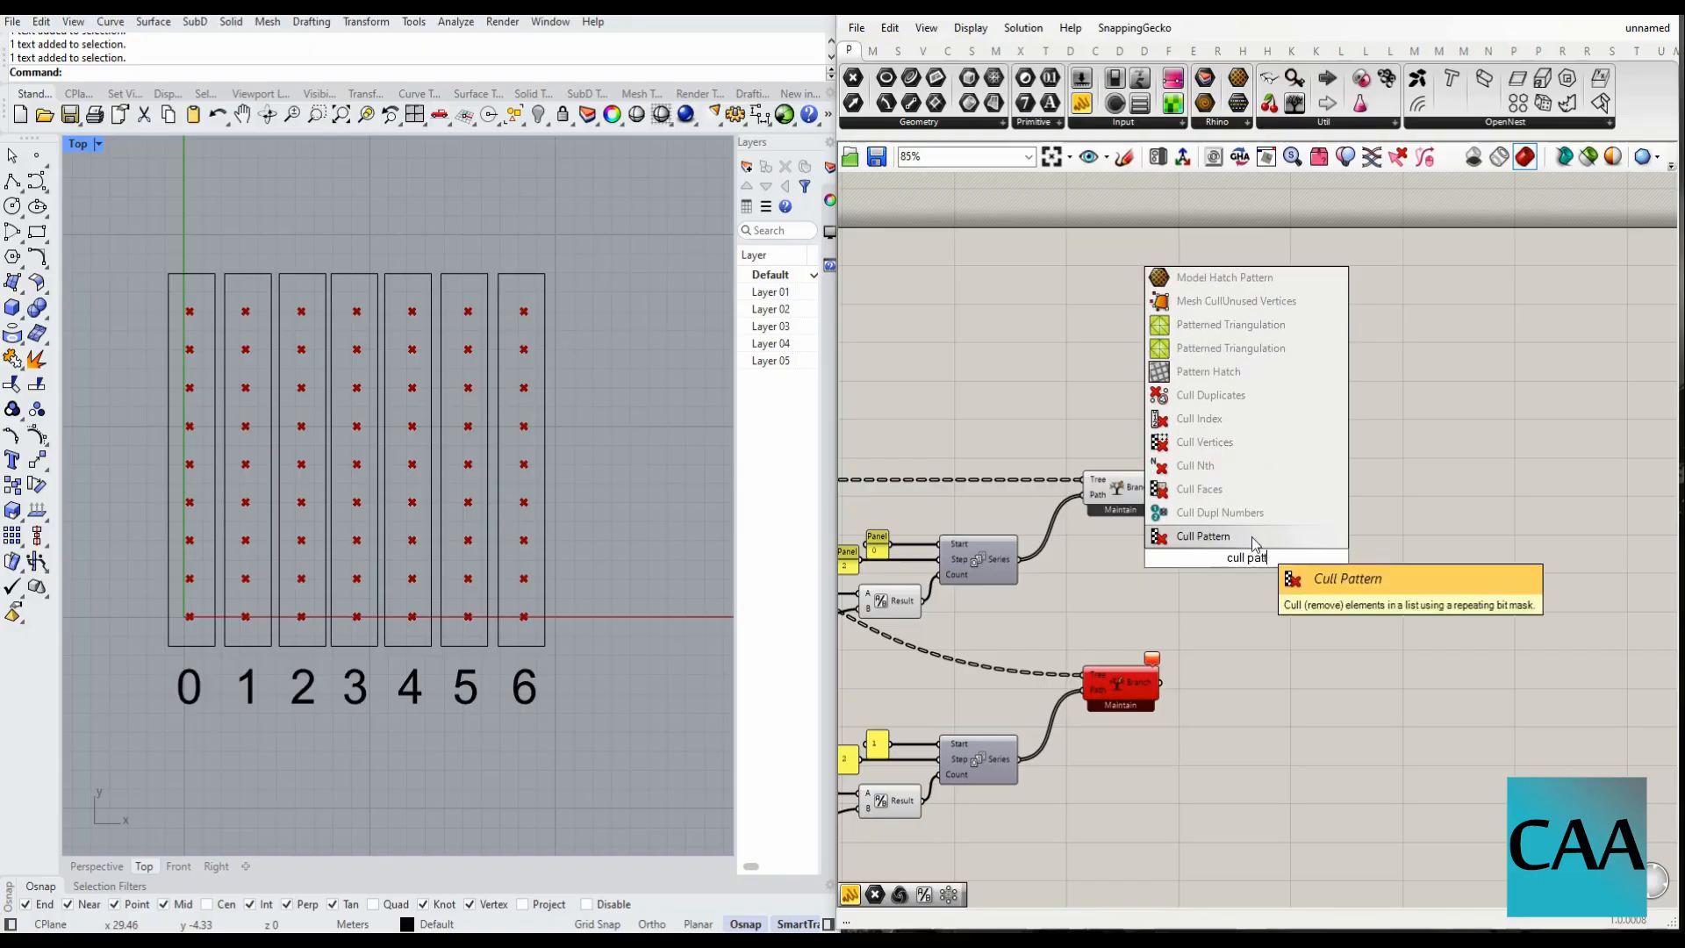
{"action": "left_click", "coordinate": [1252, 536]}
- Connect the original Tree Branch's output to the Cull Pattern's List input and space the component farther from the branch
{"action": "scroll", "coordinate": [1190, 525], "scroll_direction": "up", "scroll_amount": 3}
{"action": "left_click", "coordinate": [959, 458]}
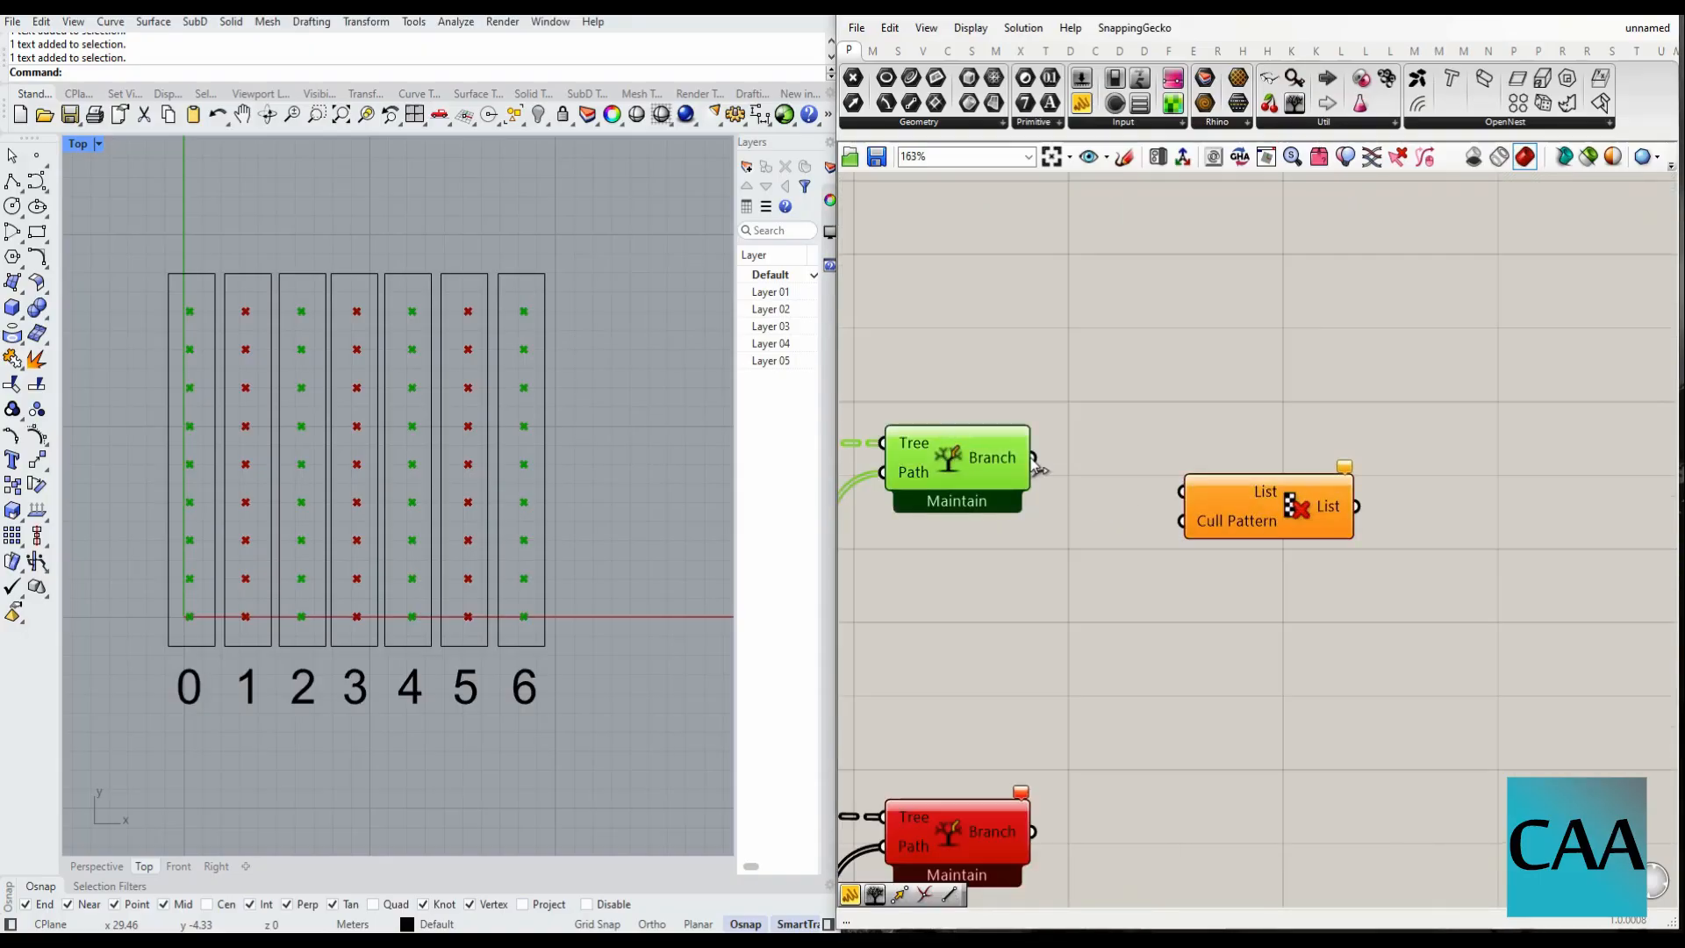
{"action": "left_click_drag", "start_coordinate": [1033, 458], "coordinate": [1185, 491]}
{"action": "left_click_drag", "start_coordinate": [1278, 521], "coordinate": [1540, 484]}
{"action": "scroll", "coordinate": [1010, 600], "scroll_direction": "down", "scroll_amount": 1}
{"action": "left_click", "coordinate": [974, 488]}
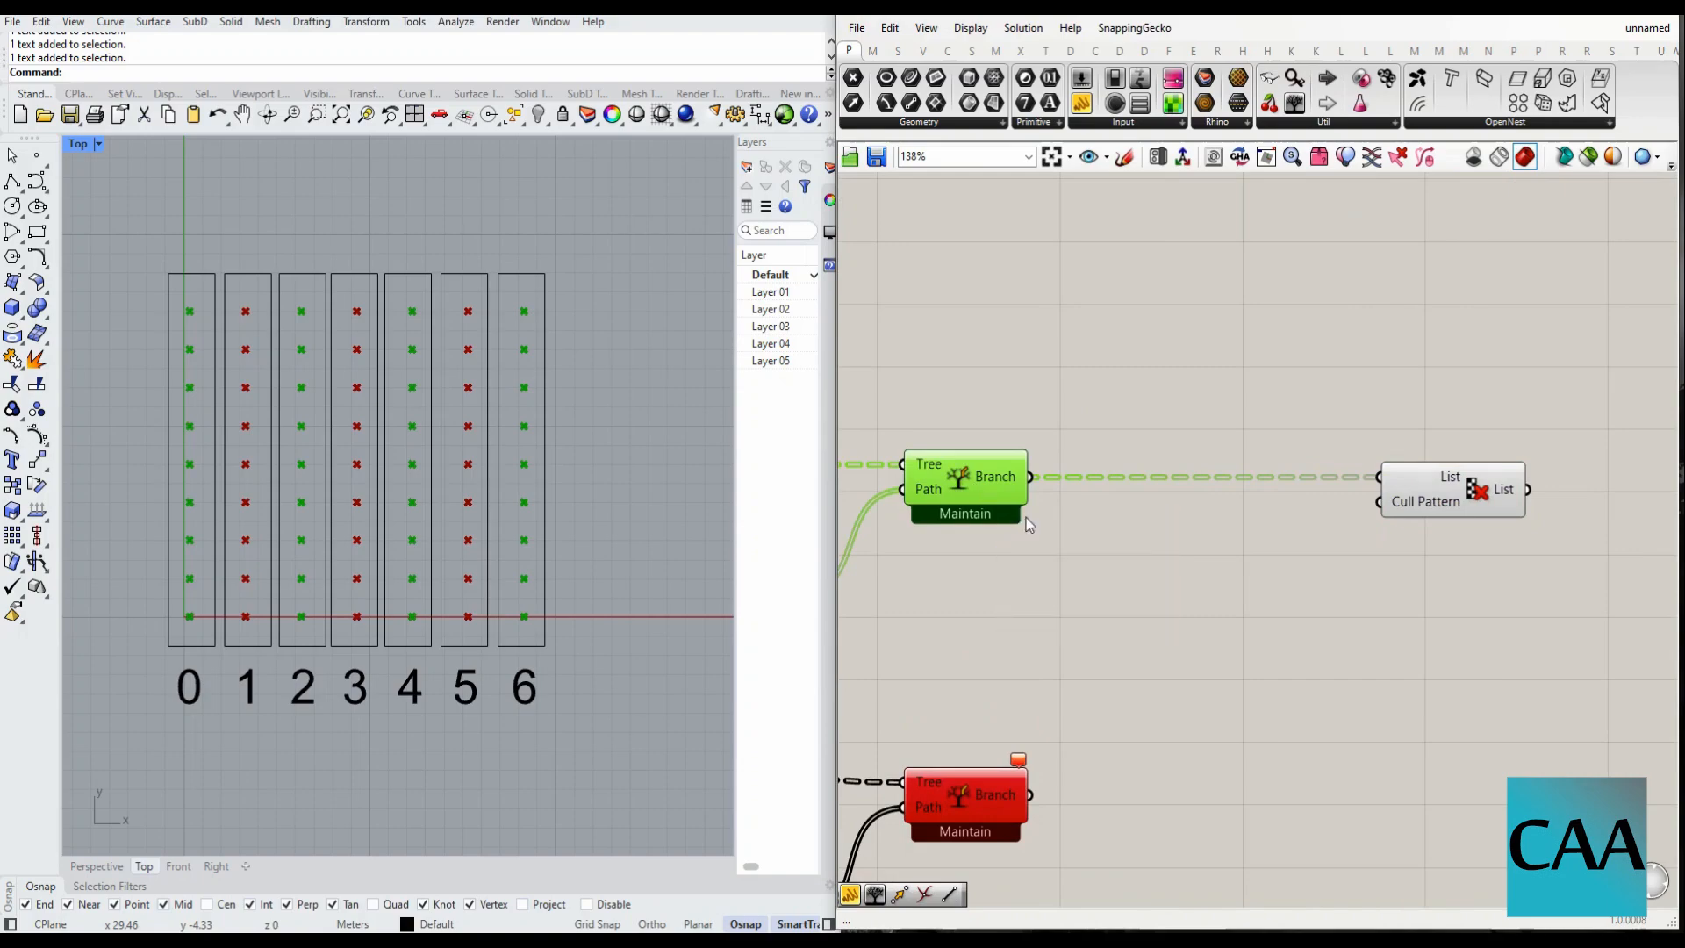
{"action": "scroll", "coordinate": [1141, 527], "scroll_direction": "down", "scroll_amount": 2}
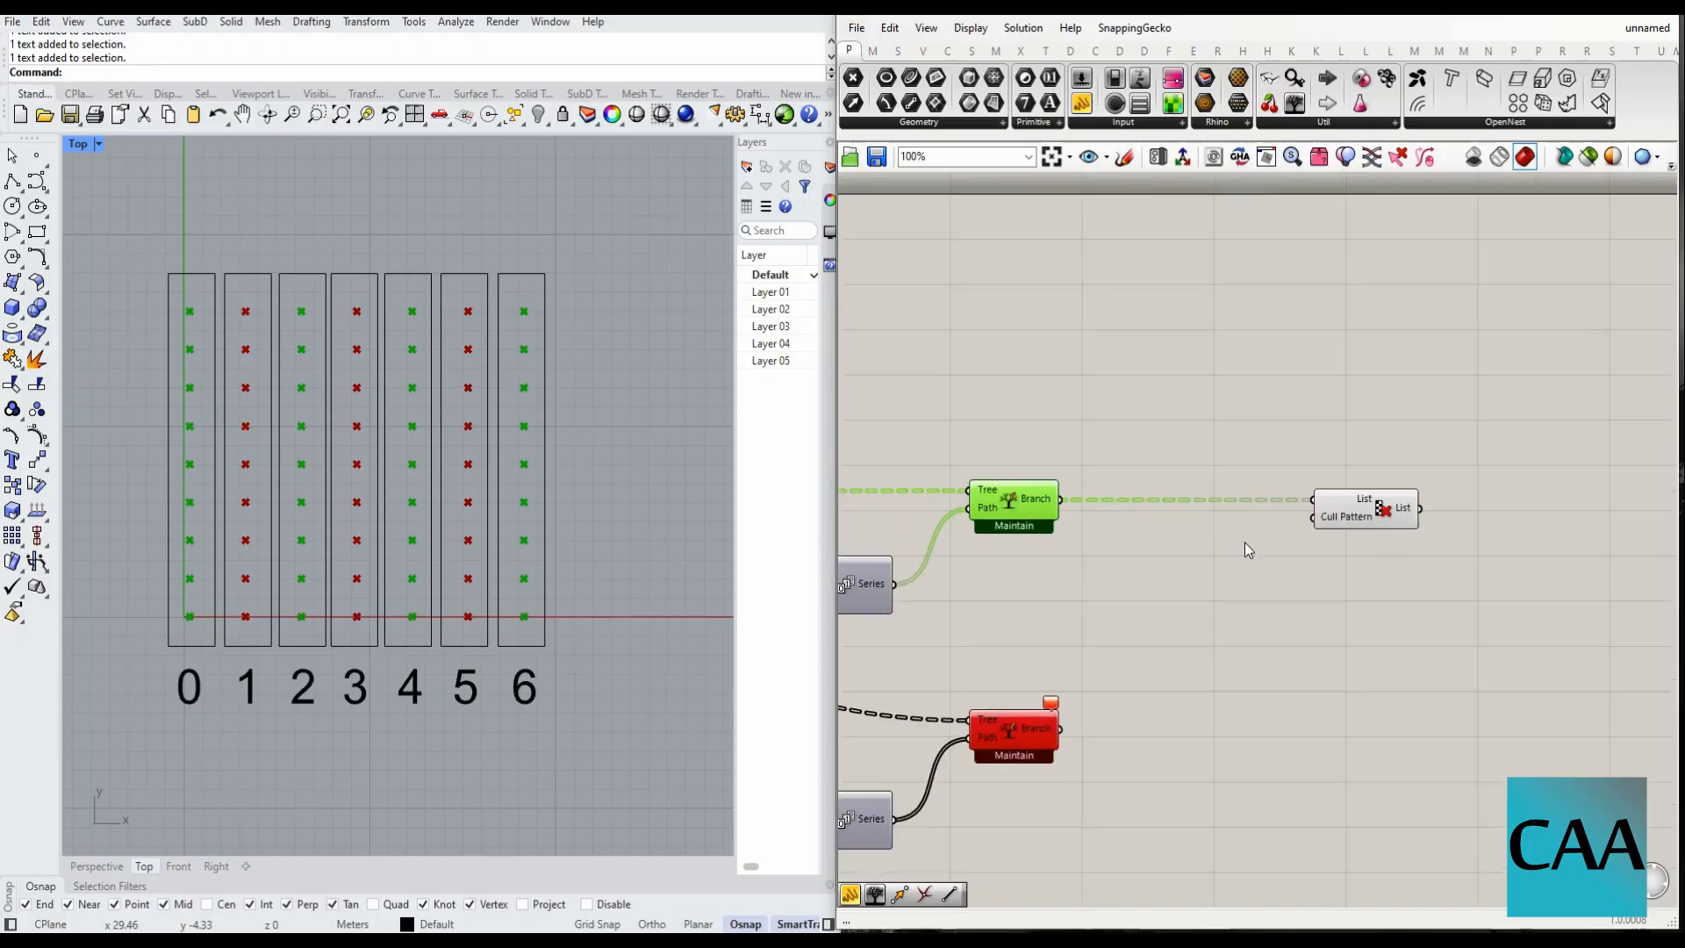
{"action": "scroll", "coordinate": [1352, 527], "scroll_direction": "up", "scroll_amount": 3}
{"action": "left_click_drag", "start_coordinate": [1361, 518], "coordinate": [1403, 515]}
{"action": "scroll", "coordinate": [1440, 546], "scroll_direction": "down", "scroll_amount": 4}
{"action": "scroll", "coordinate": [1440, 544], "scroll_direction": "up", "scroll_amount": 3}
- Add a panel below the new wire containing 0 and 1 on separate lines
{"action": "double_click", "coordinate": [1134, 650]}
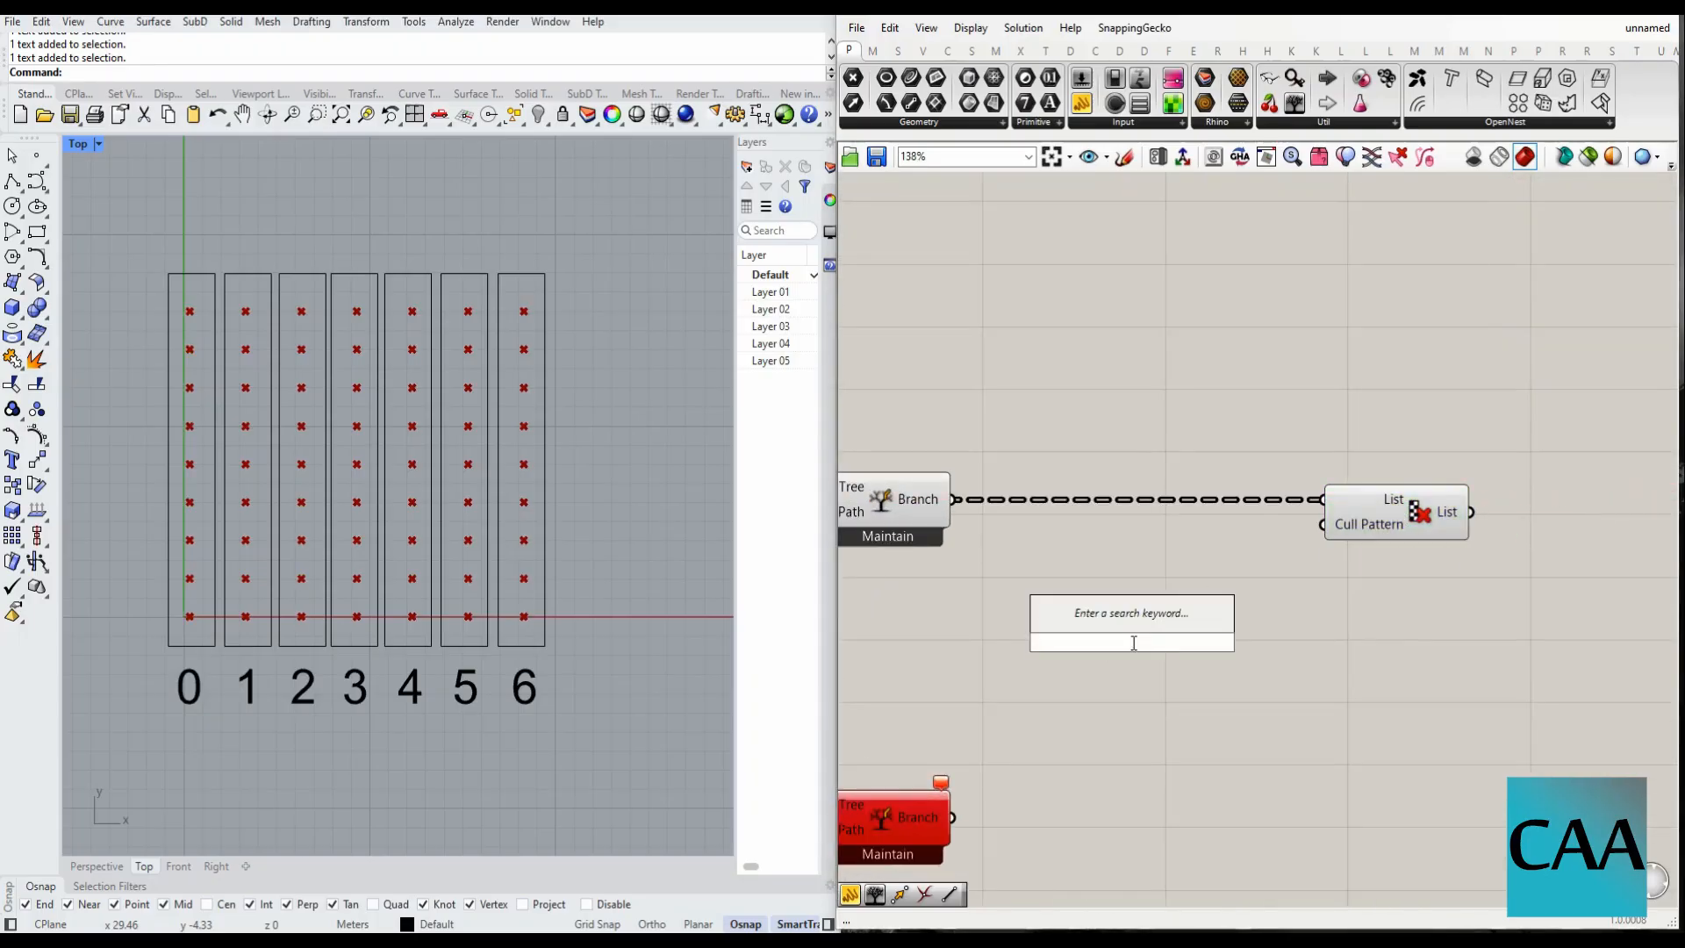
{"action": "type", "text": "//"}
{"action": "key", "text": "Return"}
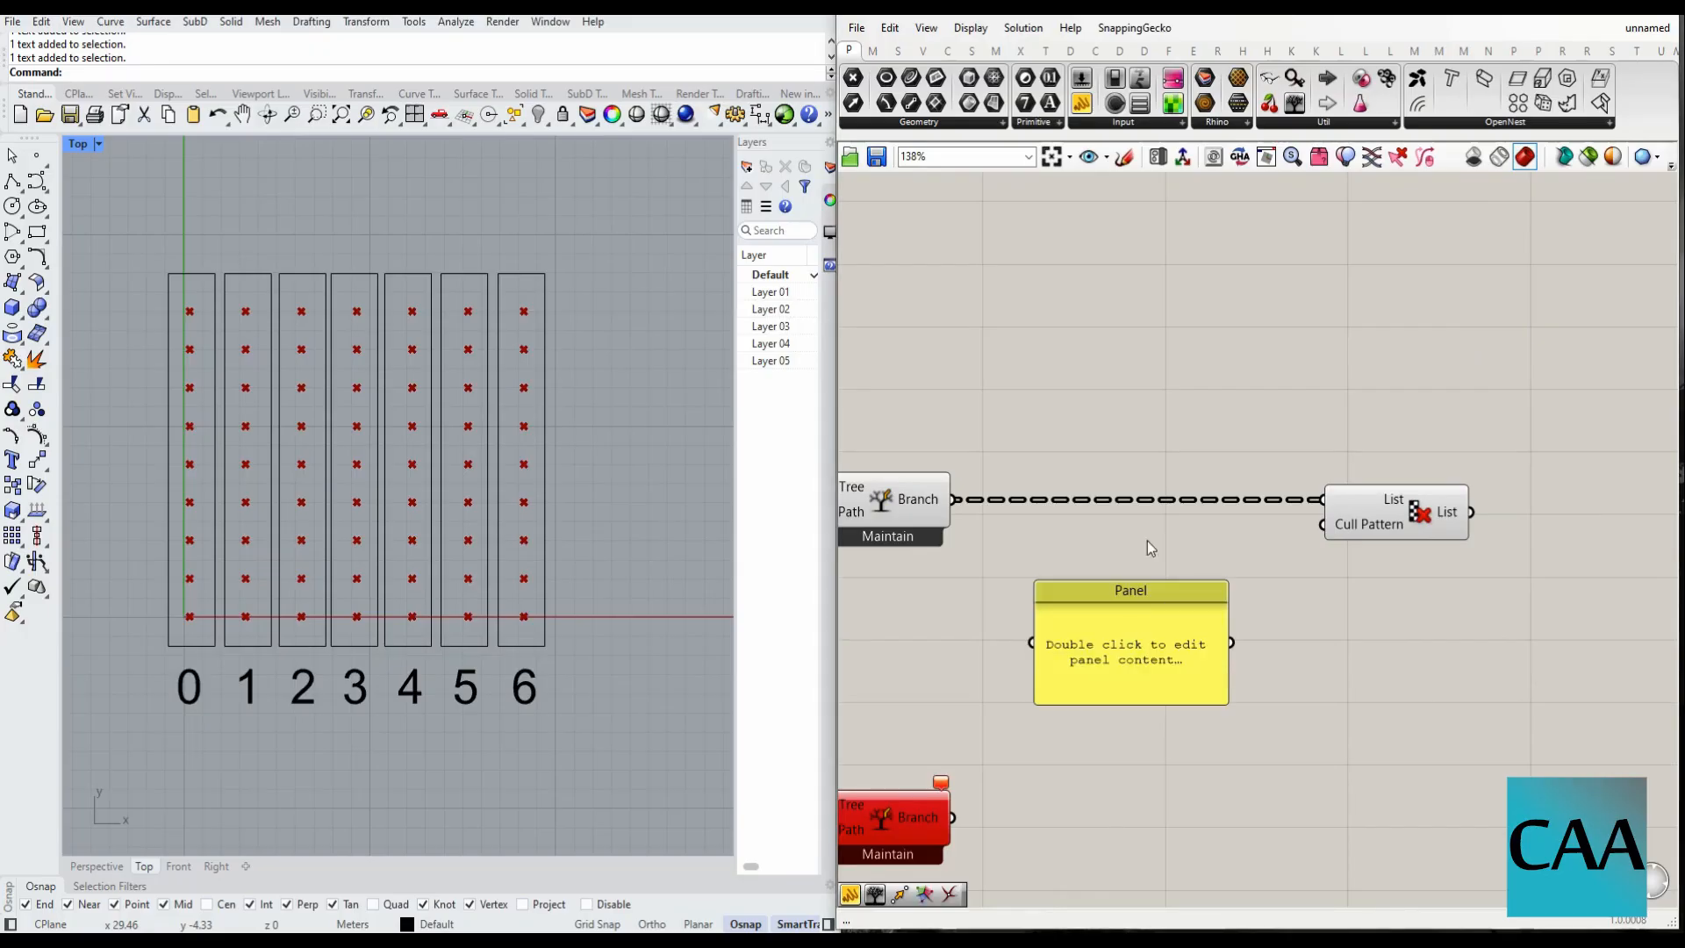
{"action": "left_click", "coordinate": [1150, 643]}
{"action": "left_click_drag", "start_coordinate": [1150, 643], "coordinate": [1175, 643]}
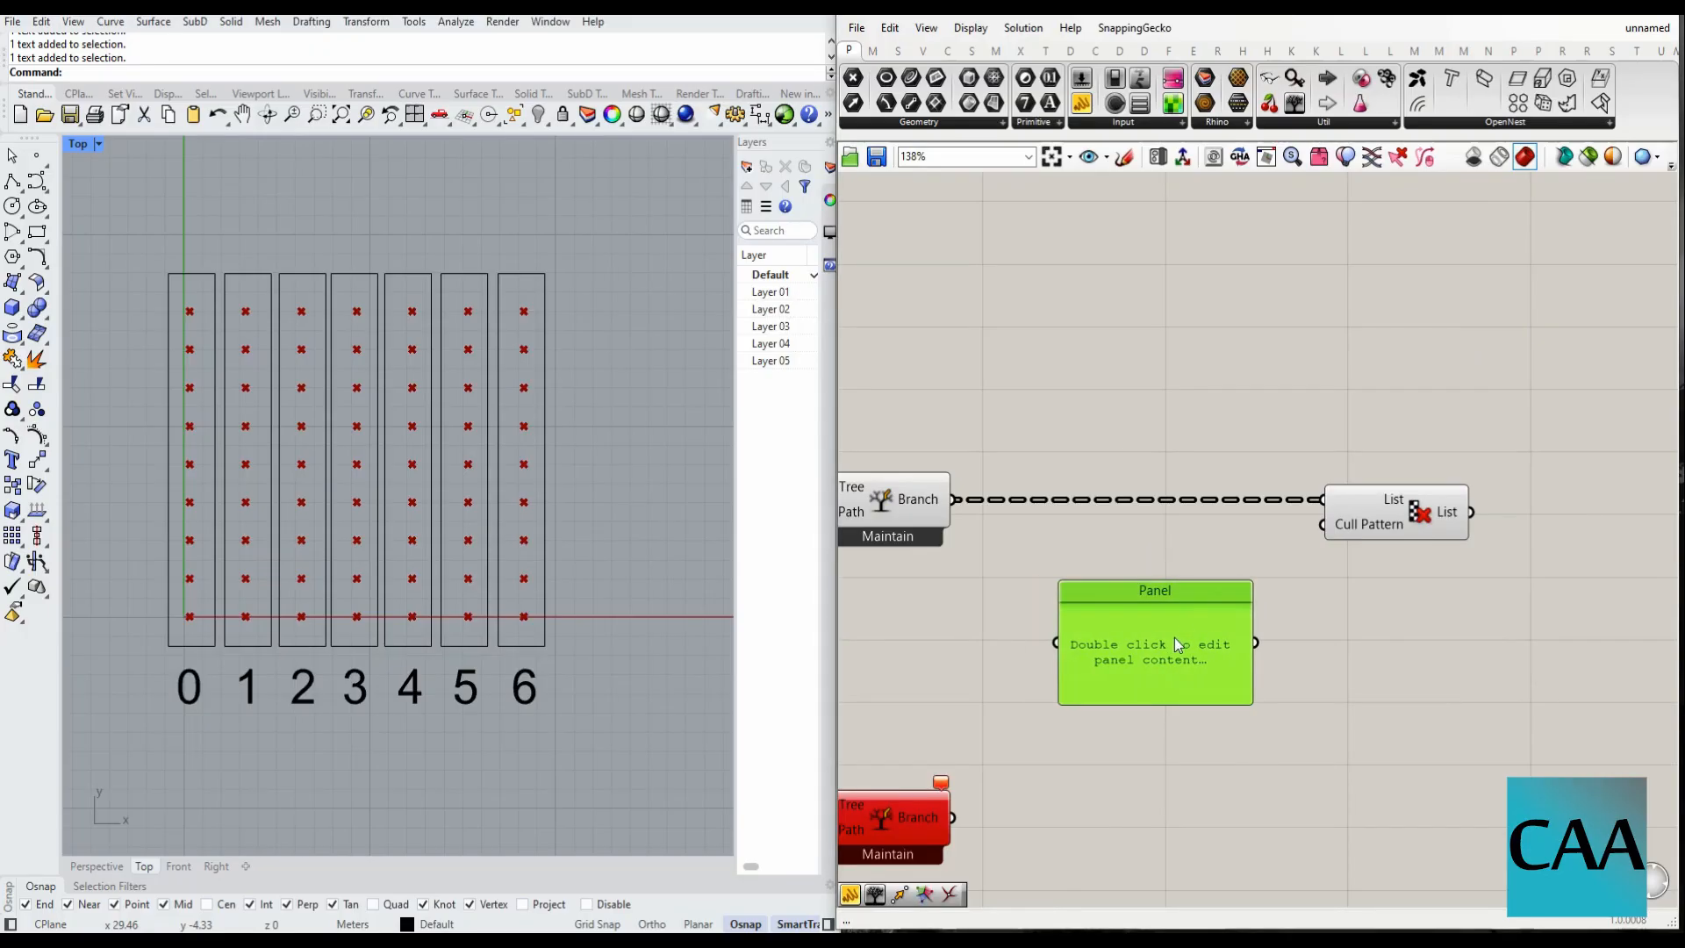
{"action": "double_click", "coordinate": [1174, 645]}
{"action": "type", "text": "0"}
{"action": "key", "text": "Return"}
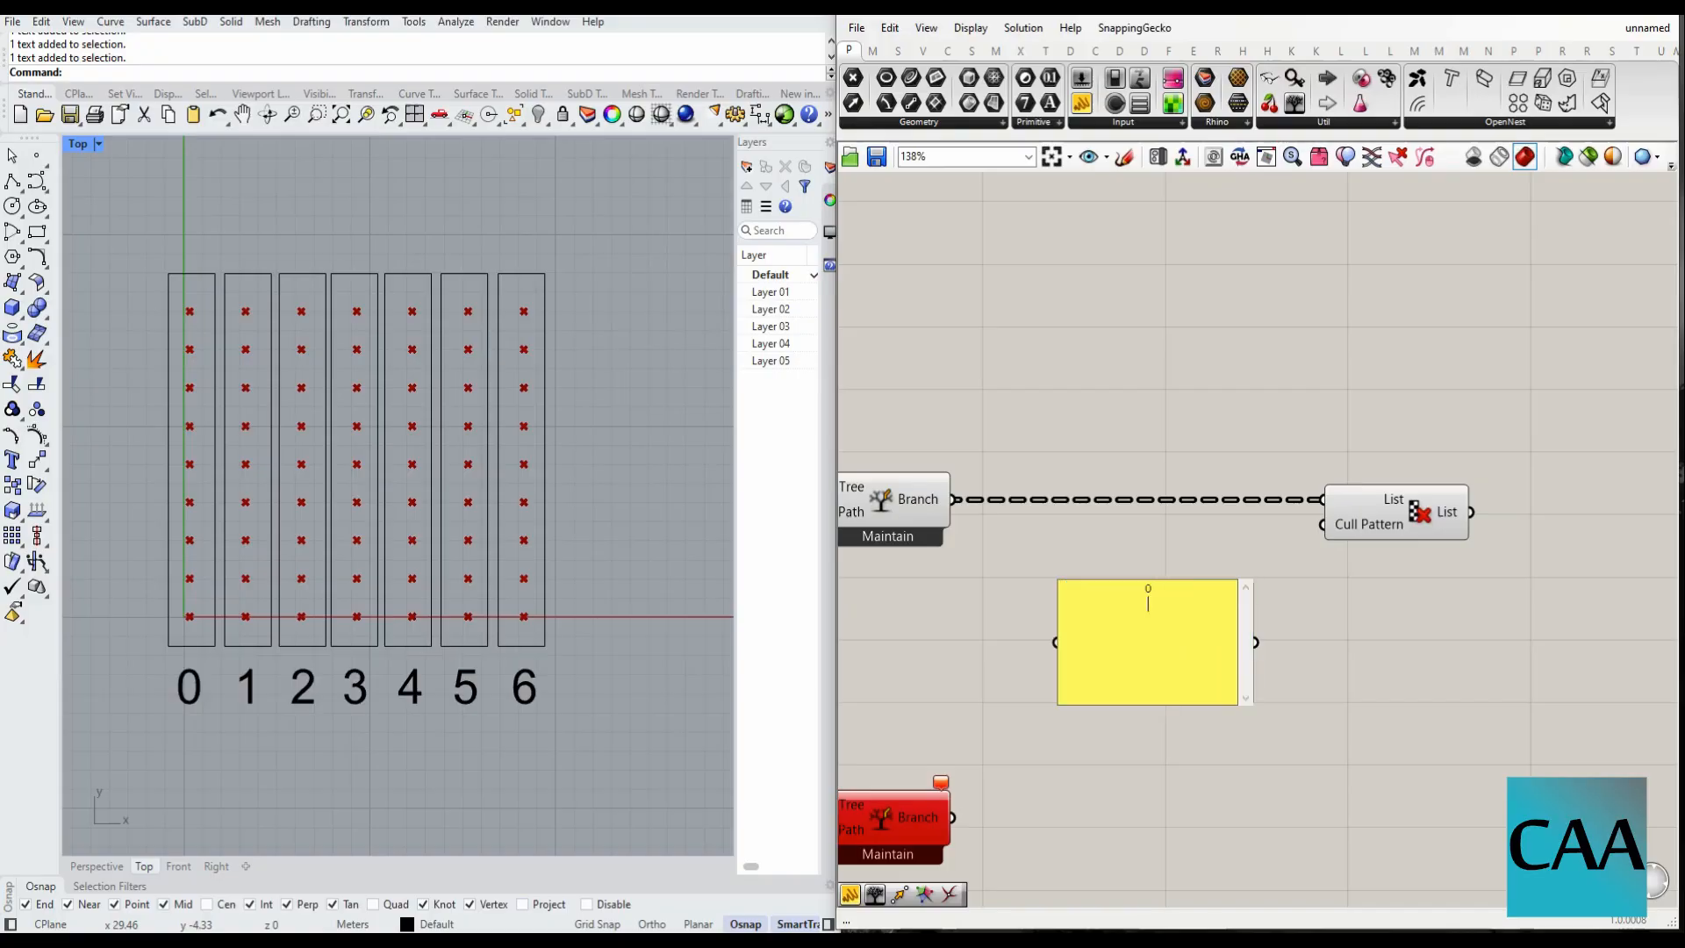
{"action": "type", "text": "1"}
{"action": "key", "text": "Return"}
{"action": "left_click", "coordinate": [1324, 675]}
- Shrink the 0/1 panel, place it closer under the wire and turn off its Multiline Data option
{"action": "left_click_drag", "start_coordinate": [1248, 701], "coordinate": [1181, 712]}
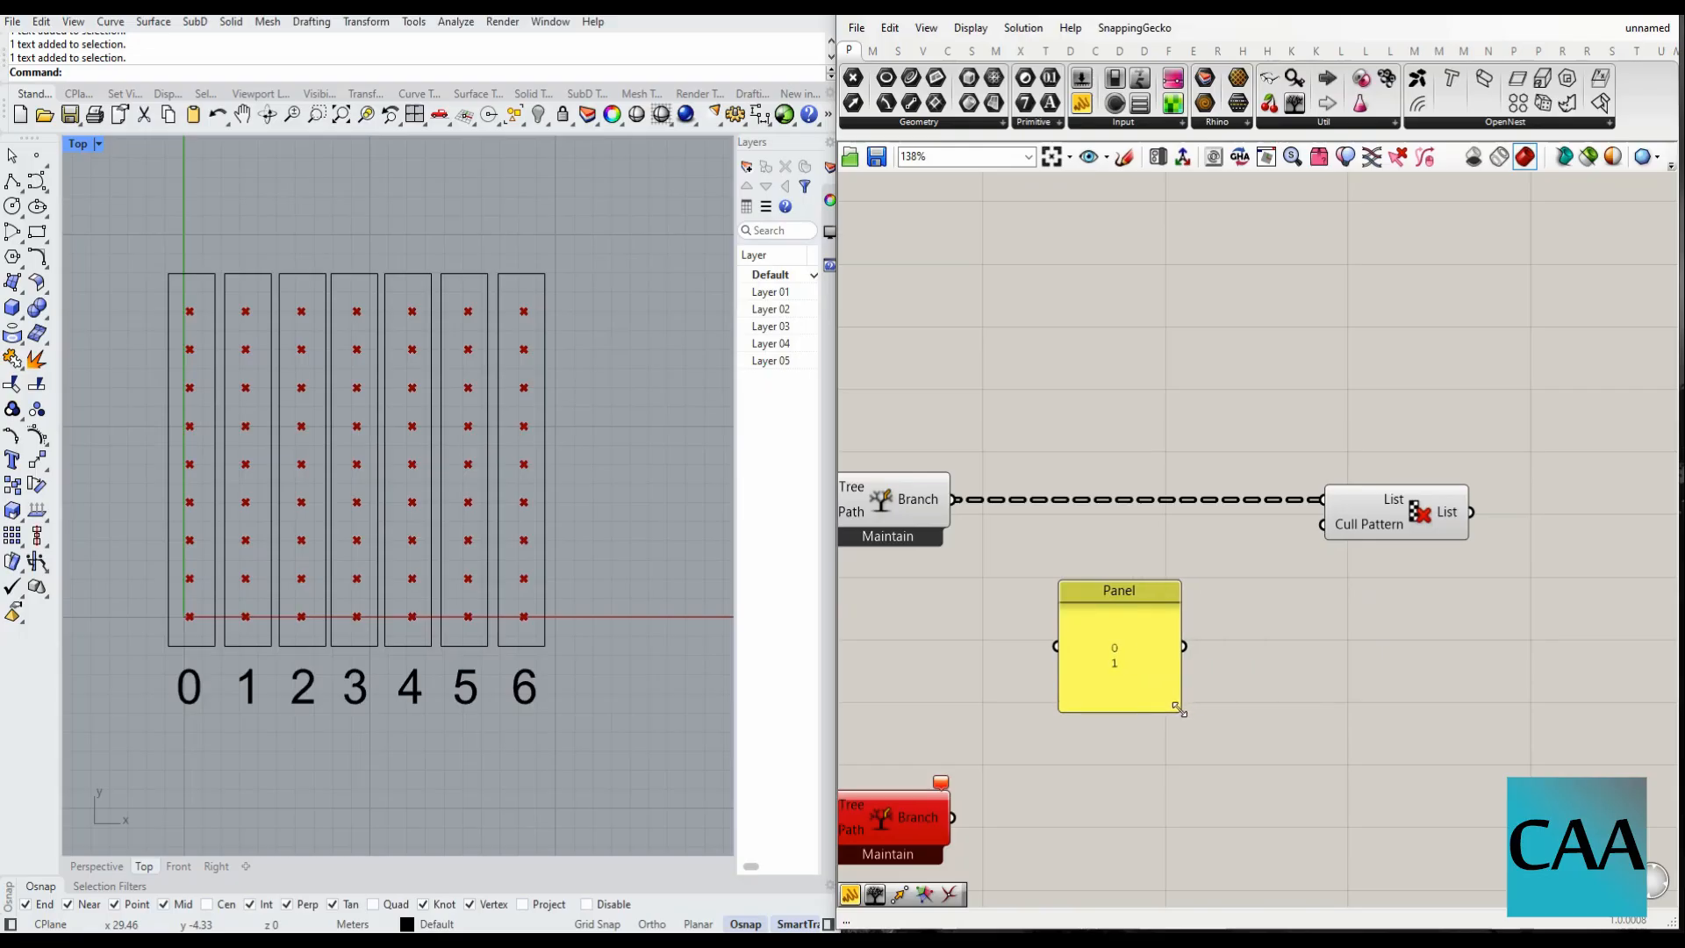
{"action": "left_click_drag", "start_coordinate": [1140, 645], "coordinate": [1131, 605]}
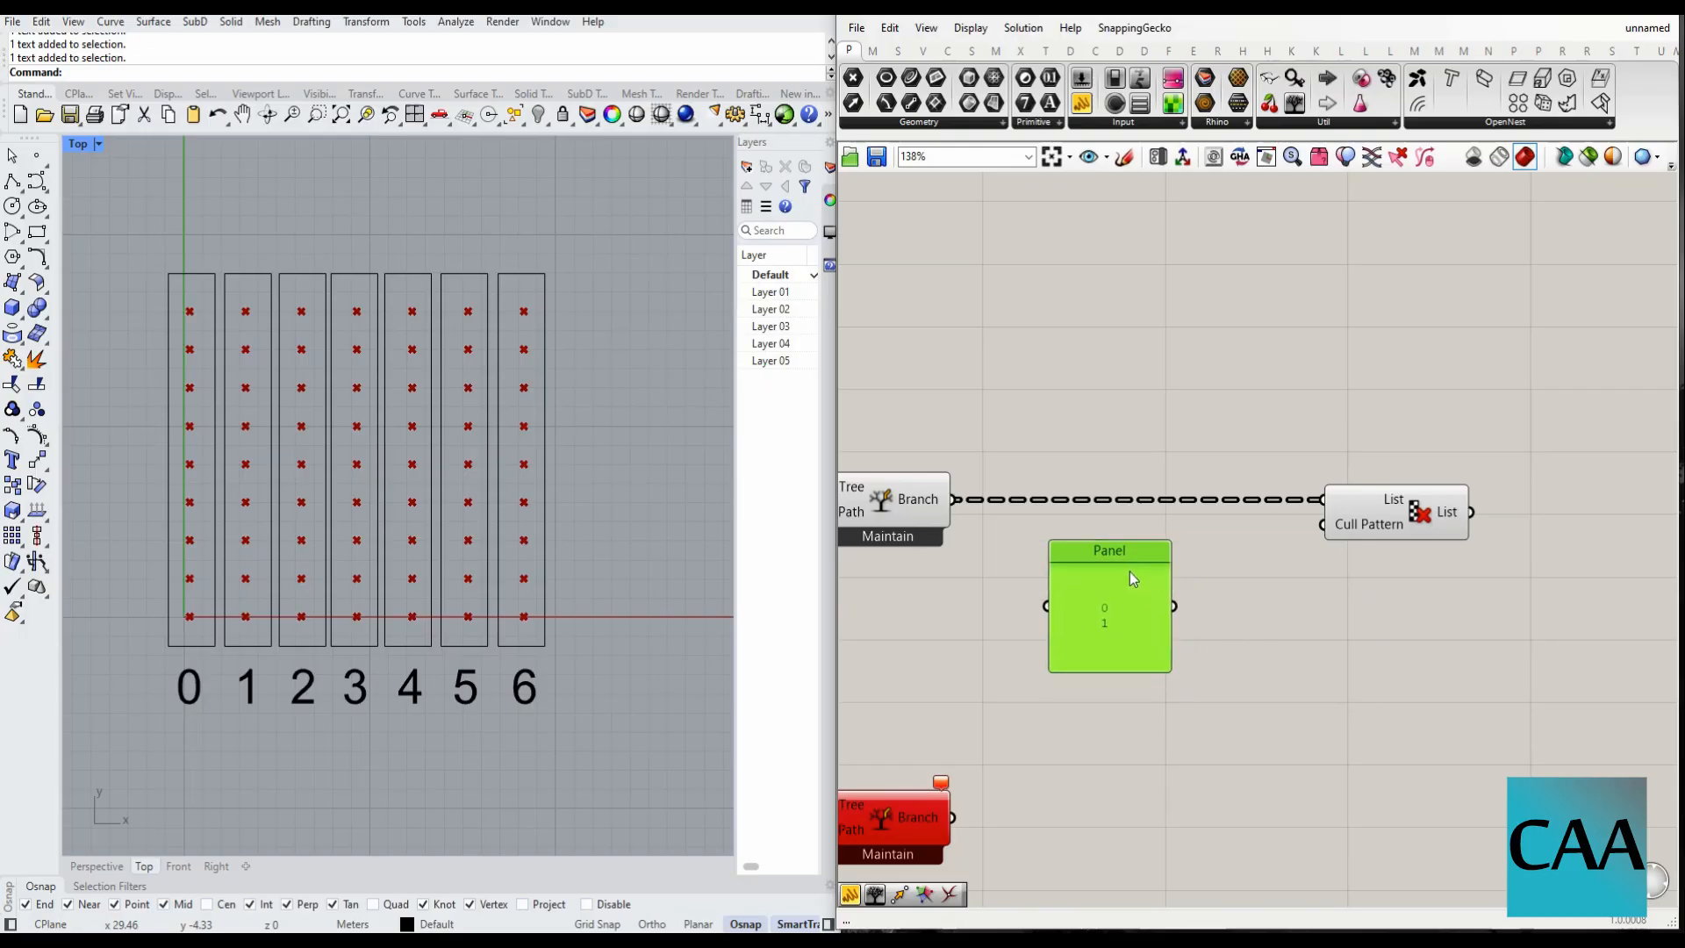
{"action": "right_click", "coordinate": [1139, 618]}
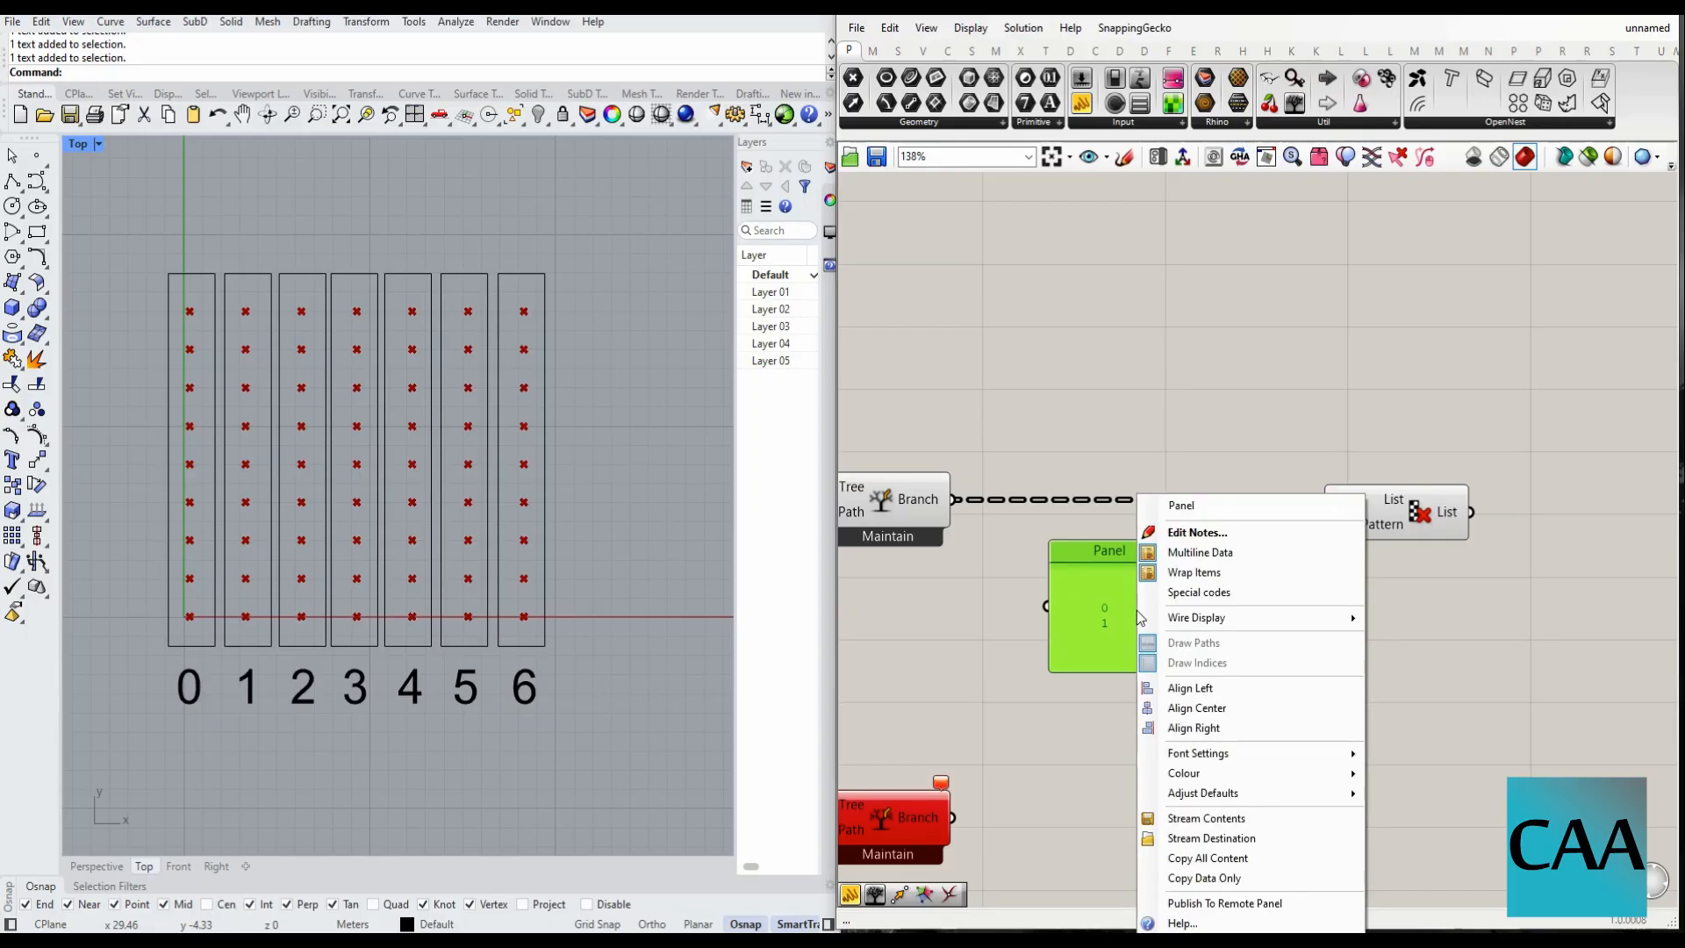
{"action": "left_click", "coordinate": [1248, 553]}
- Connect the 0/1 panel to the Cull Pattern input, narrow the panel and bring the Cull Pattern component closer to it
{"action": "left_click_drag", "start_coordinate": [1164, 671], "coordinate": [1251, 512]}
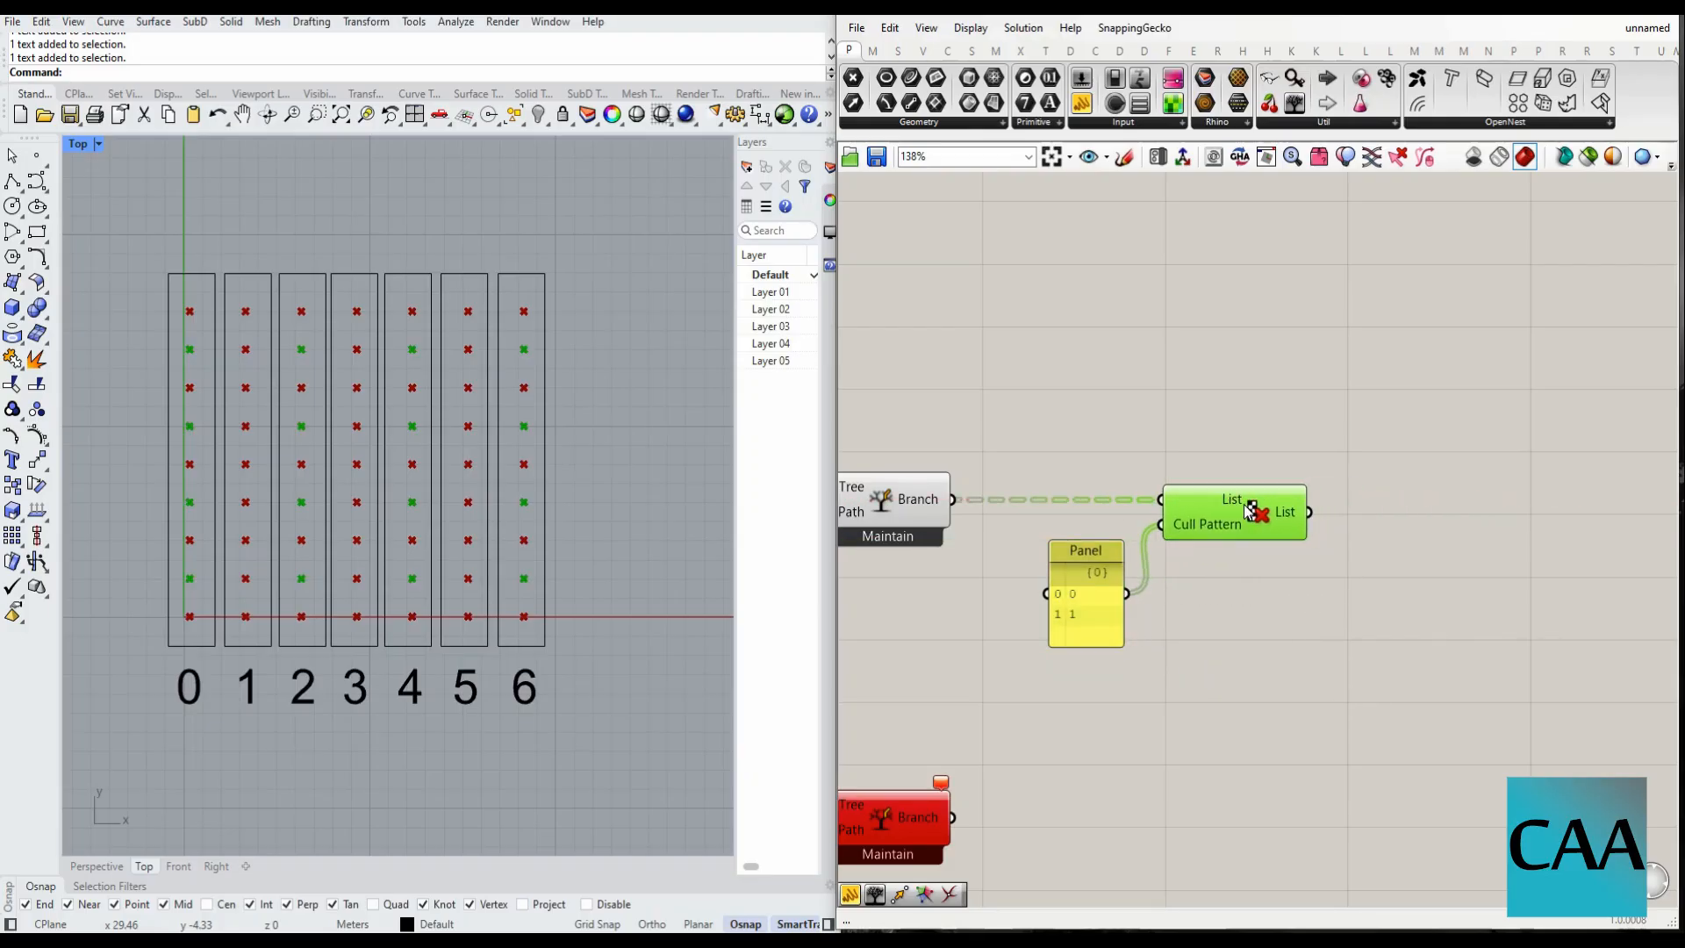
{"action": "mouse_move", "coordinate": [1240, 523]}
{"action": "mouse_move", "coordinate": [1290, 537]}
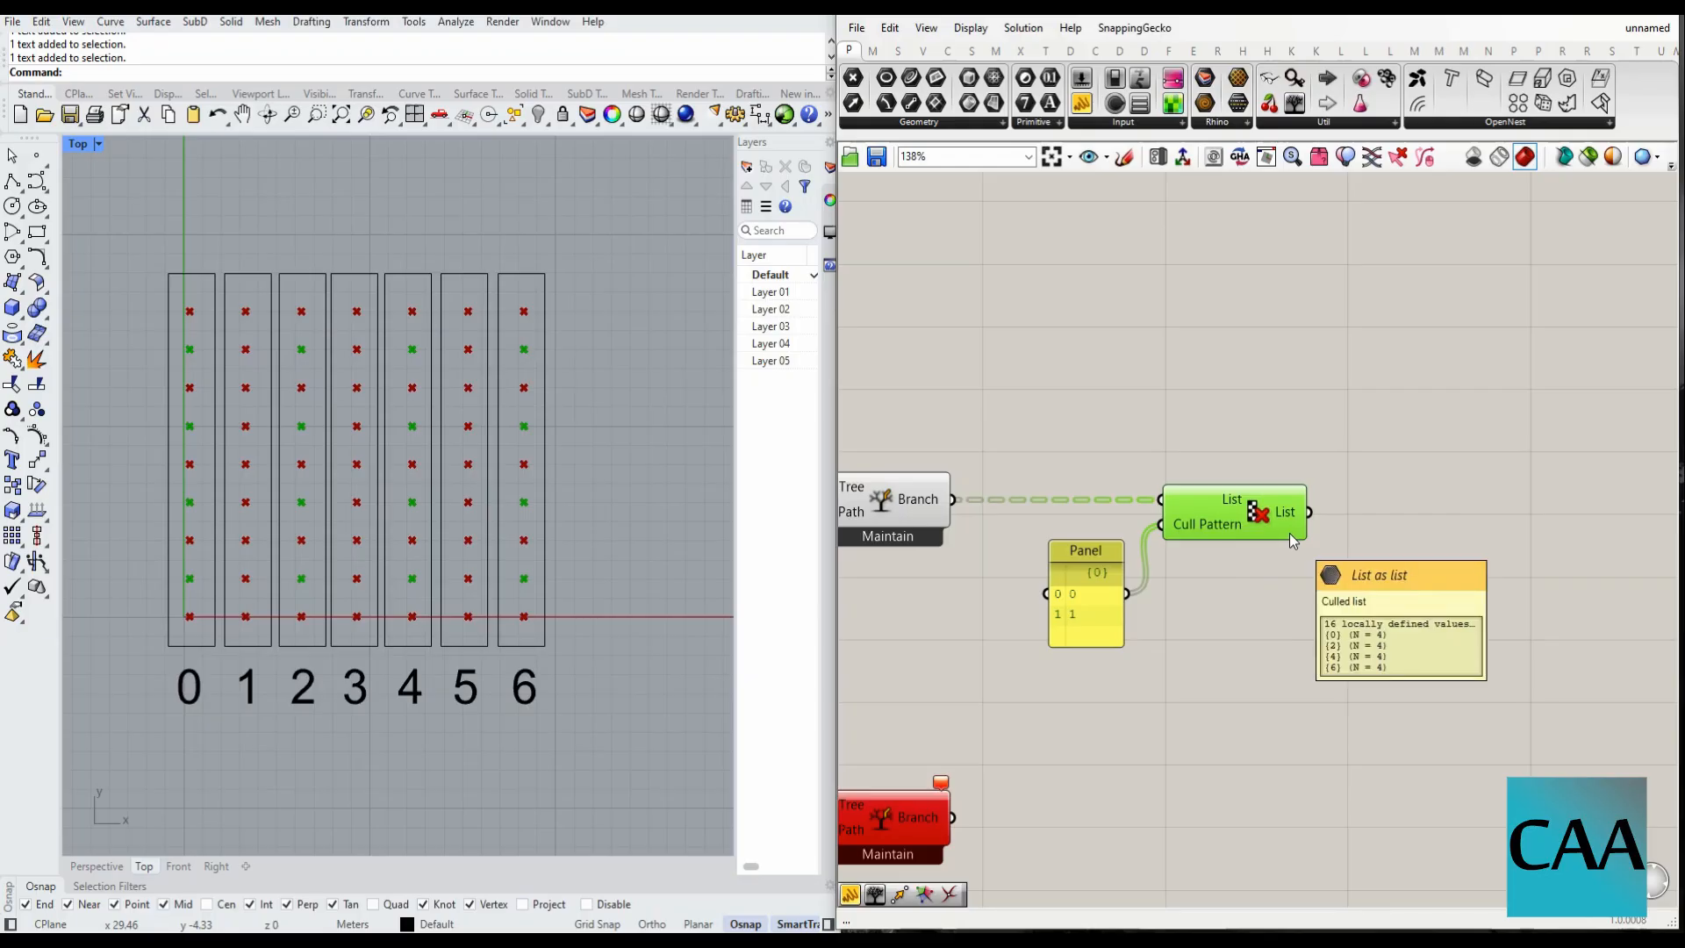
{"action": "left_click", "coordinate": [1131, 681]}
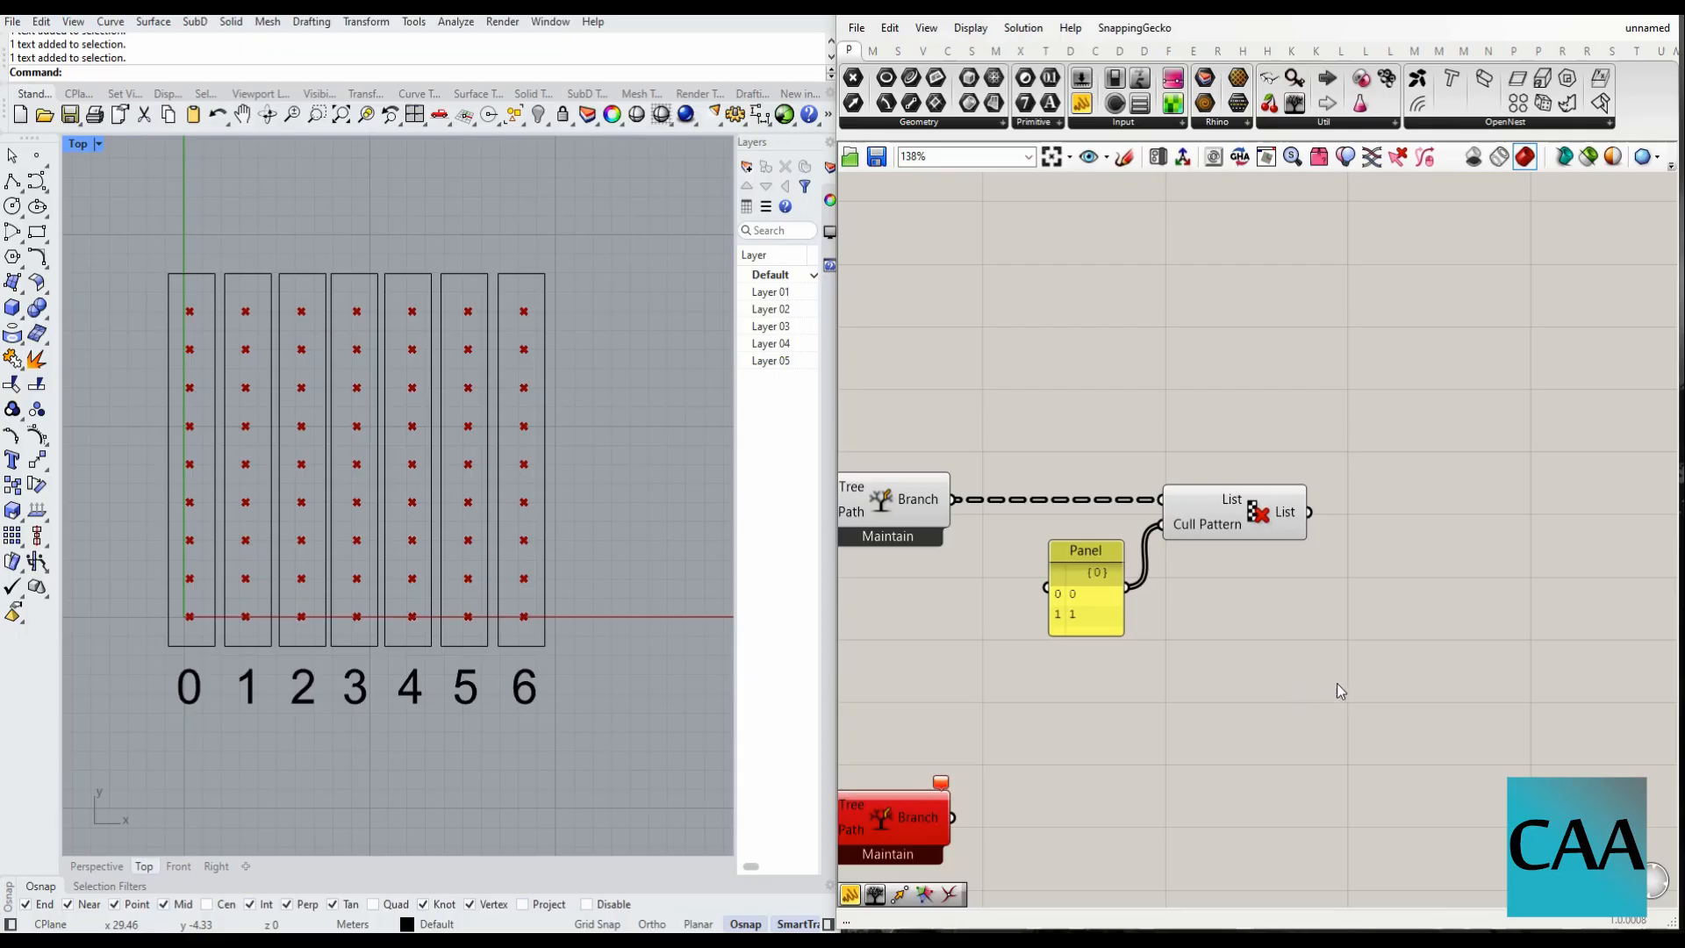
- Duplicate the Cull Pattern and its panel, placing the copy directly beneath the original pair
{"action": "left_click_drag", "start_coordinate": [1336, 683], "coordinate": [1054, 439]}
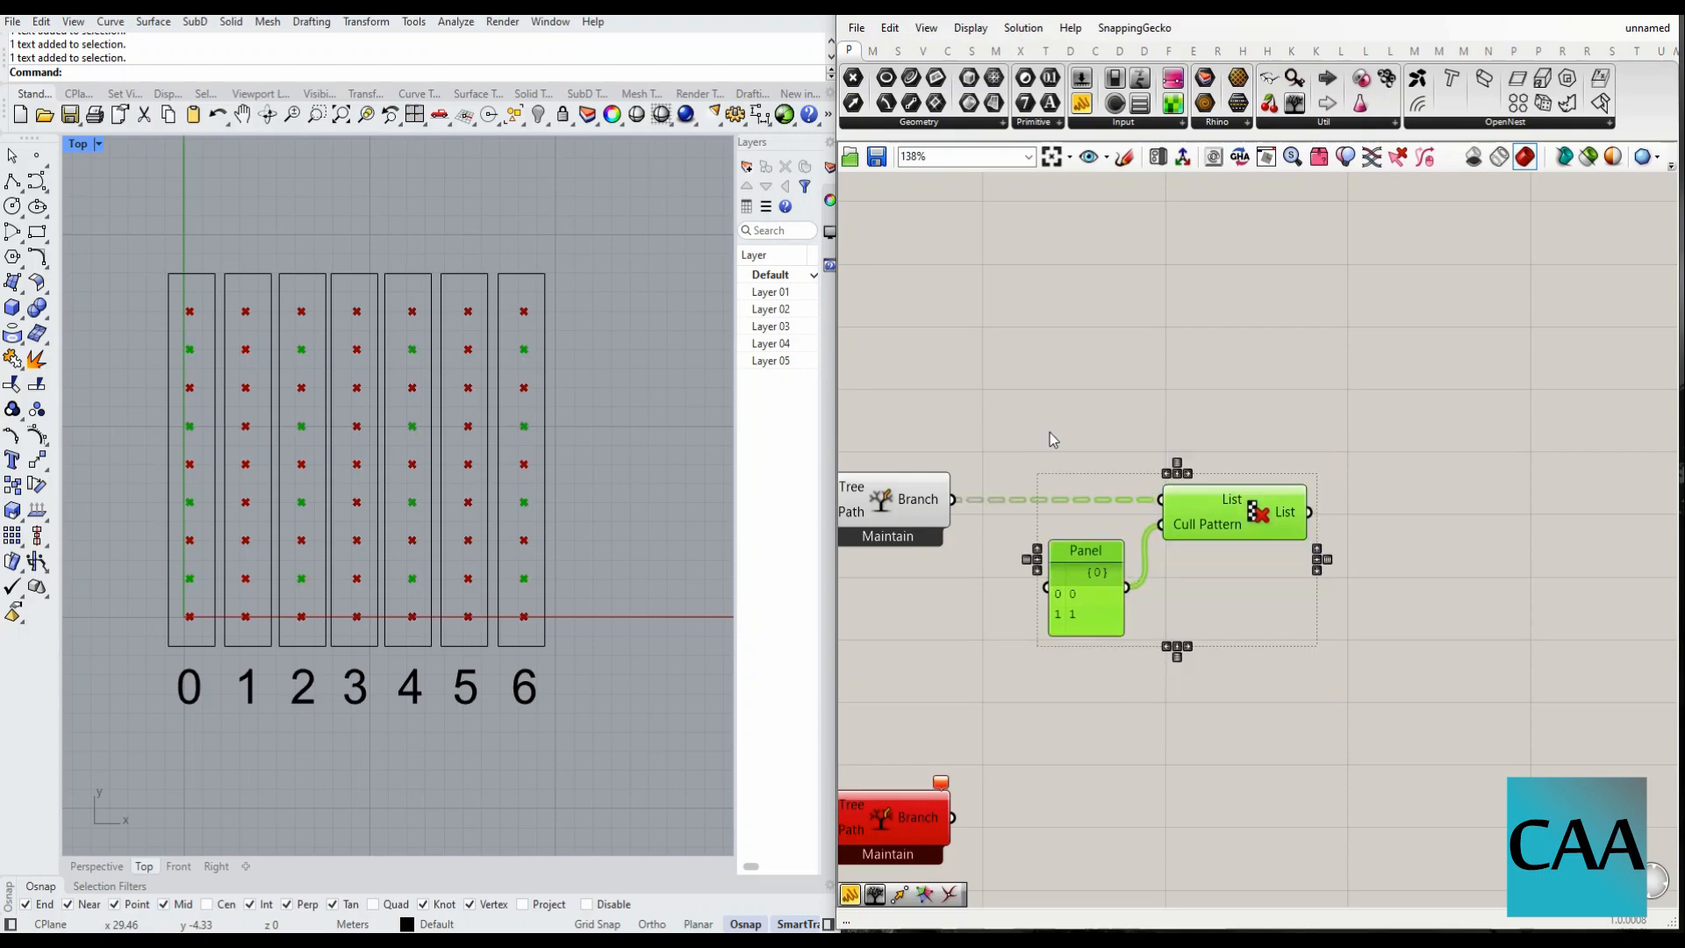
{"action": "key", "text": "ctrl+c"}
{"action": "key", "text": "ctrl+v"}
{"action": "left_click_drag", "start_coordinate": [1220, 537], "coordinate": [1208, 666]}
{"action": "left_click", "coordinate": [1173, 712]}
- Set the copied panel's contents to 1 and 0 on separate lines
{"action": "double_click", "coordinate": [1081, 733]}
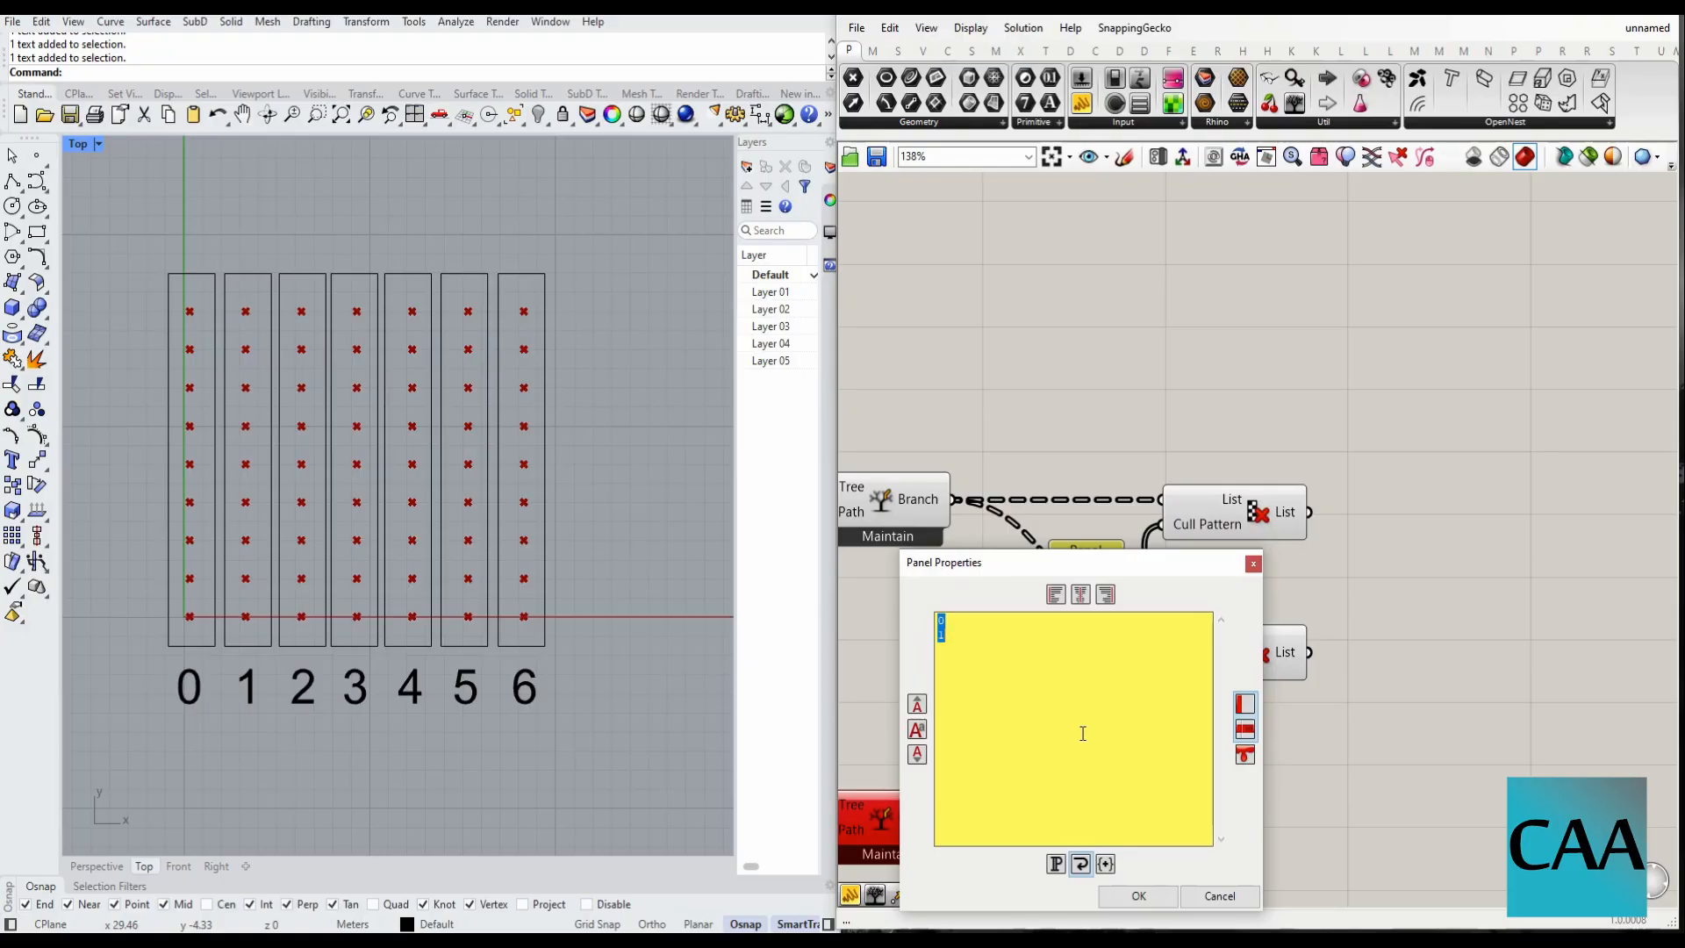
{"action": "type", "text": "1 "}
{"action": "type", "text": "0"}
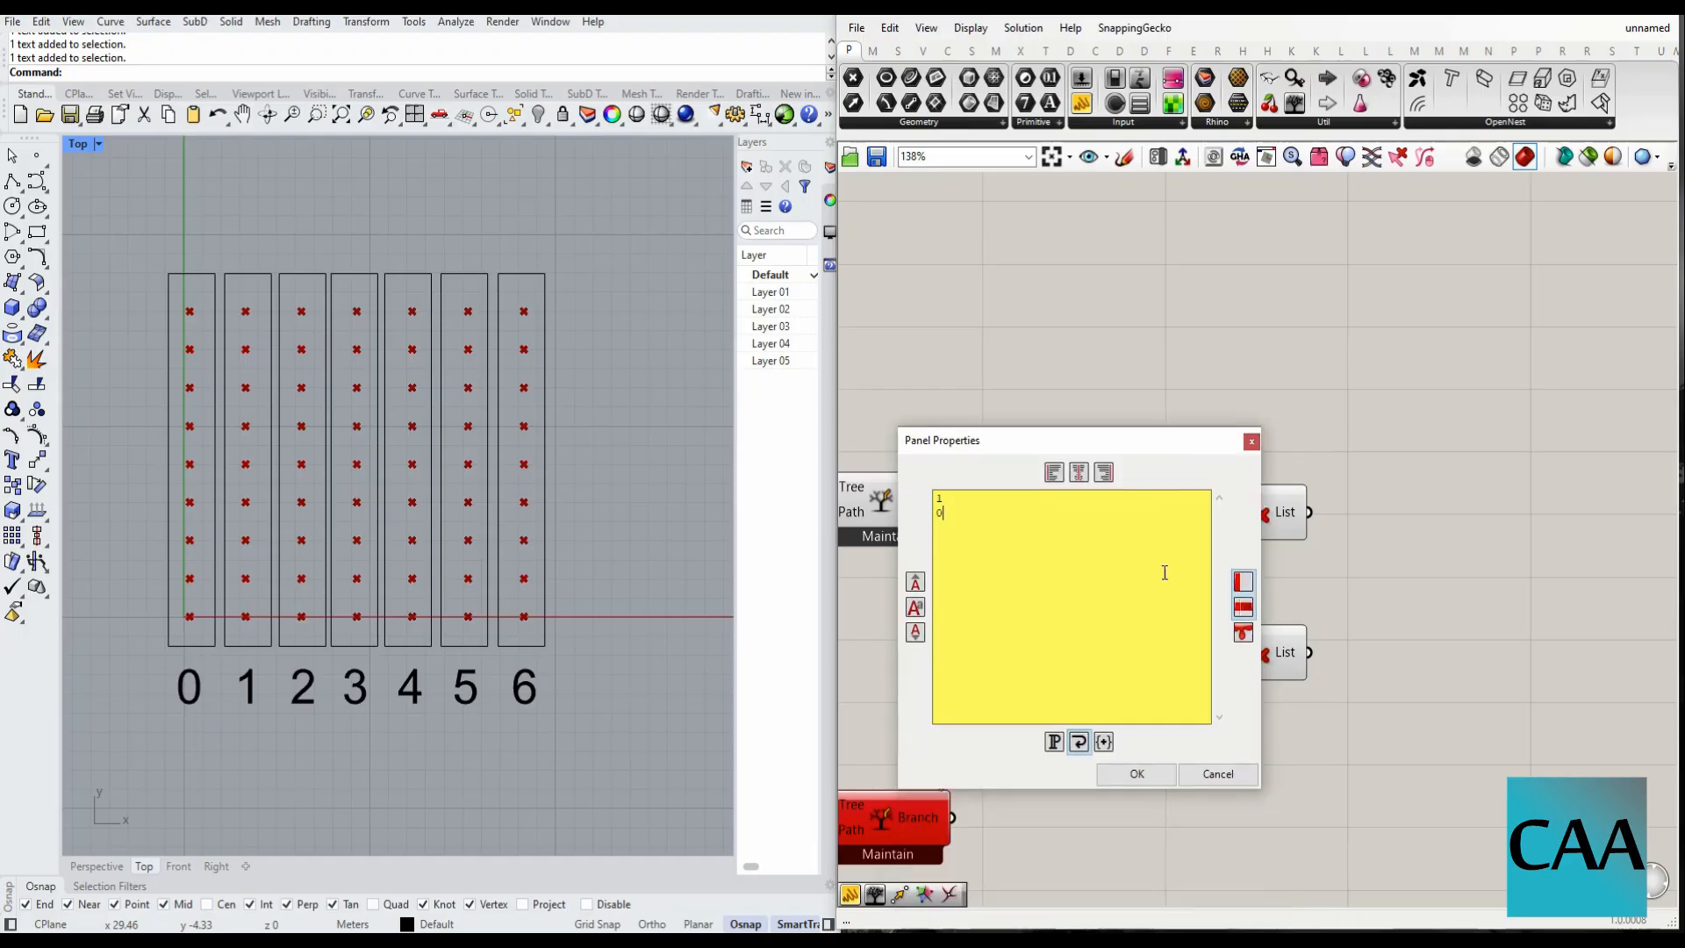
{"action": "left_click", "coordinate": [1138, 774]}
- Compare the points kept by the original and copied Cull Patterns in the viewport
{"action": "left_click", "coordinate": [1234, 652]}
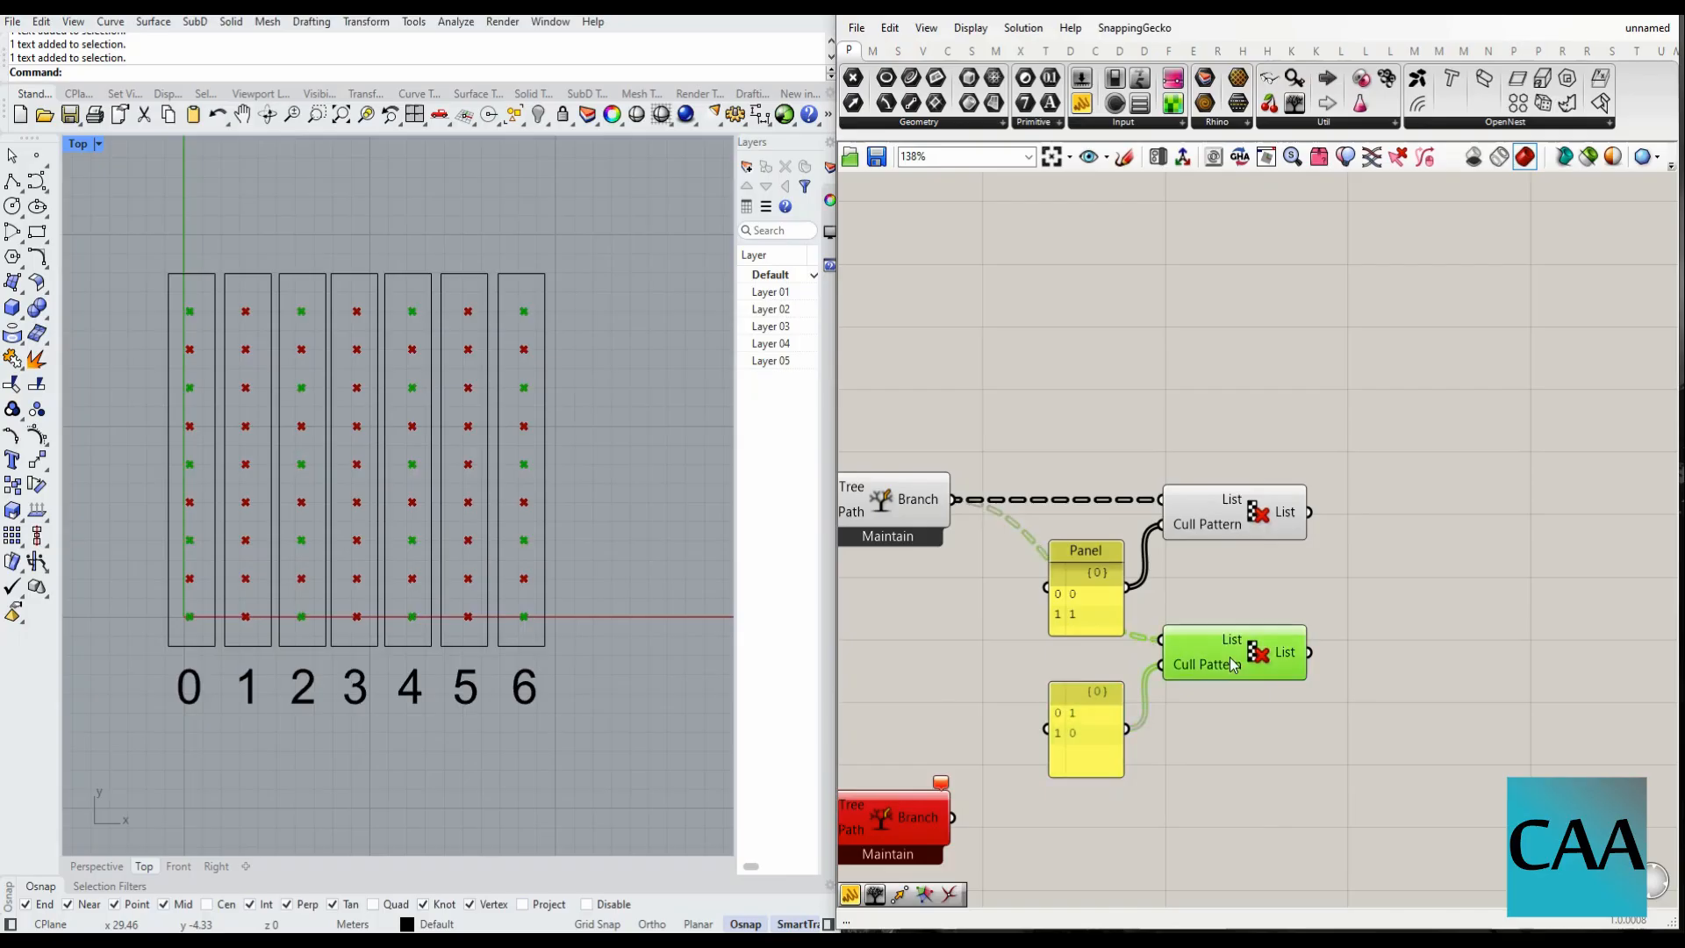
{"action": "left_click", "coordinate": [1233, 502]}
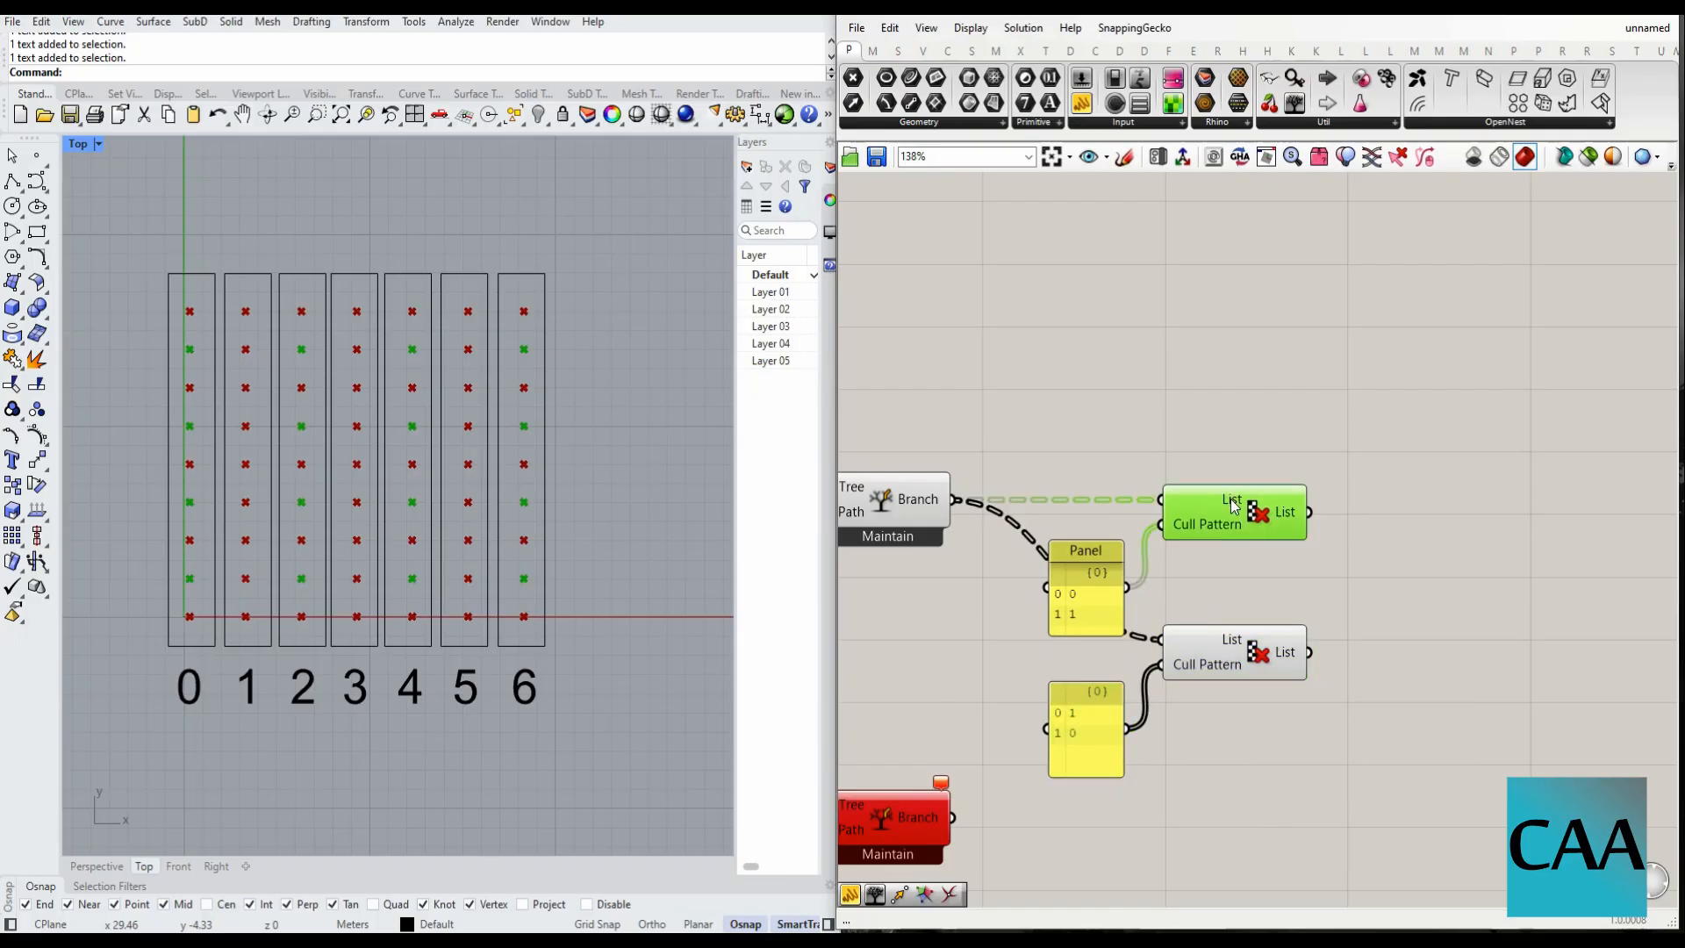
{"action": "left_click", "coordinate": [1256, 653]}
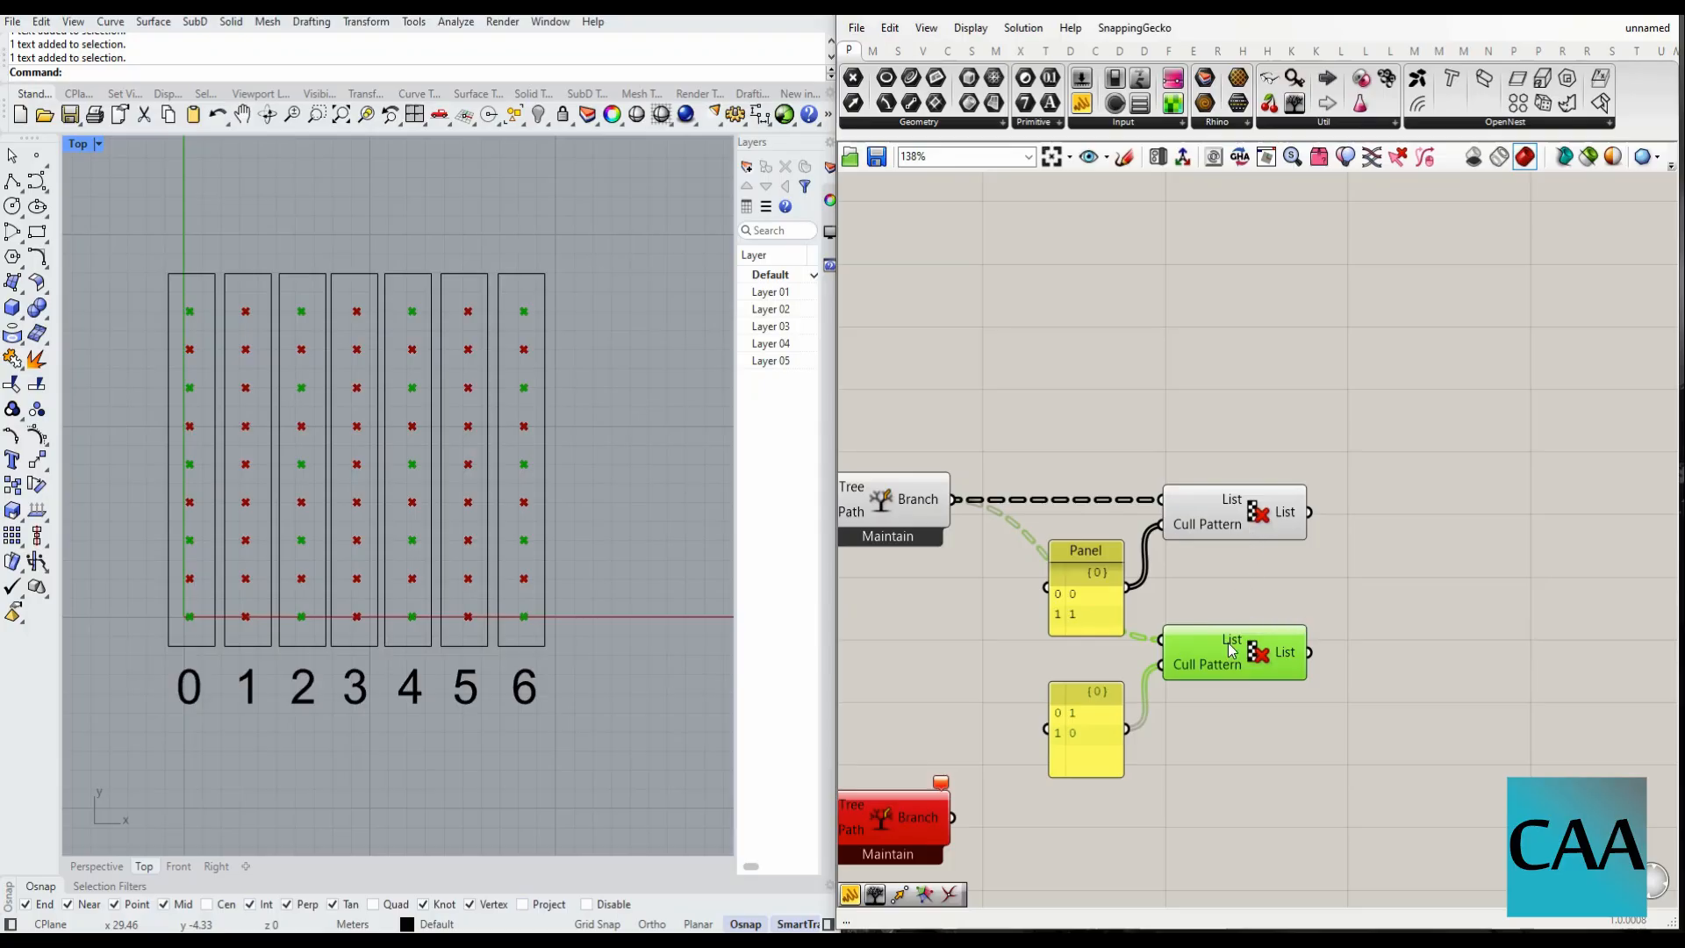
{"action": "left_click", "coordinate": [1247, 529]}
{"action": "left_click", "coordinate": [1247, 575]}
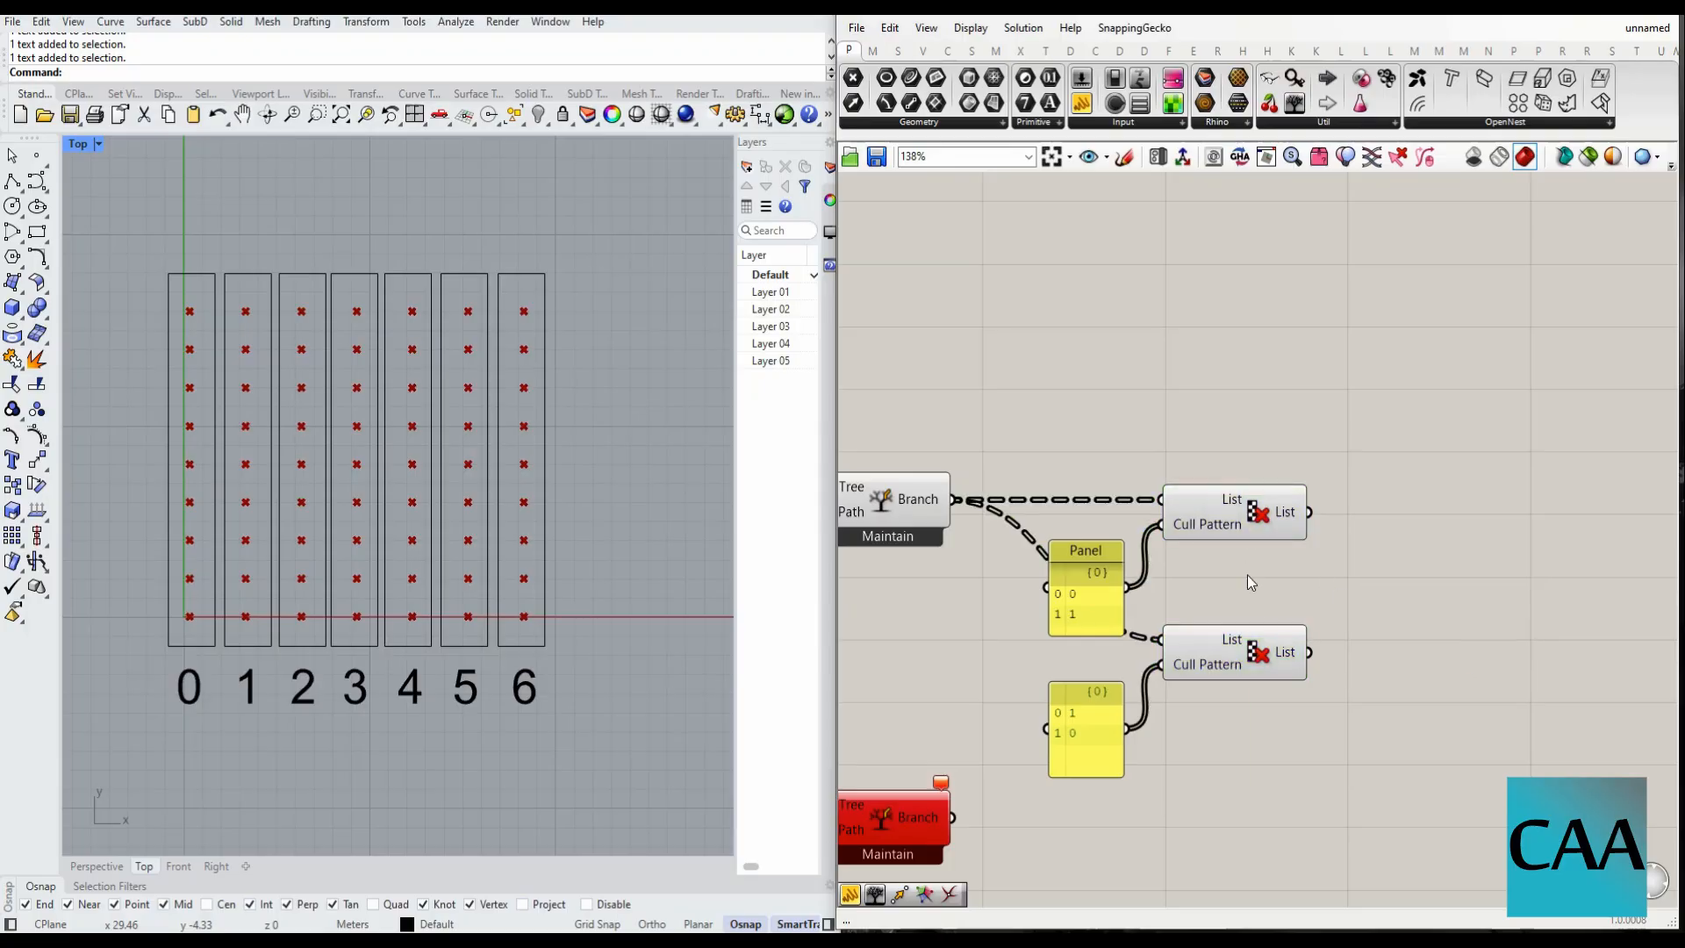
- Duplicate both Cull Pattern components with their panels, placing the copies beside the second Tree Branch
{"action": "scroll", "coordinate": [1356, 567], "scroll_direction": "down", "scroll_amount": 2}
{"action": "scroll", "coordinate": [1342, 568], "scroll_direction": "down", "scroll_amount": 4}
{"action": "scroll", "coordinate": [1161, 637], "scroll_direction": "up", "scroll_amount": 4}
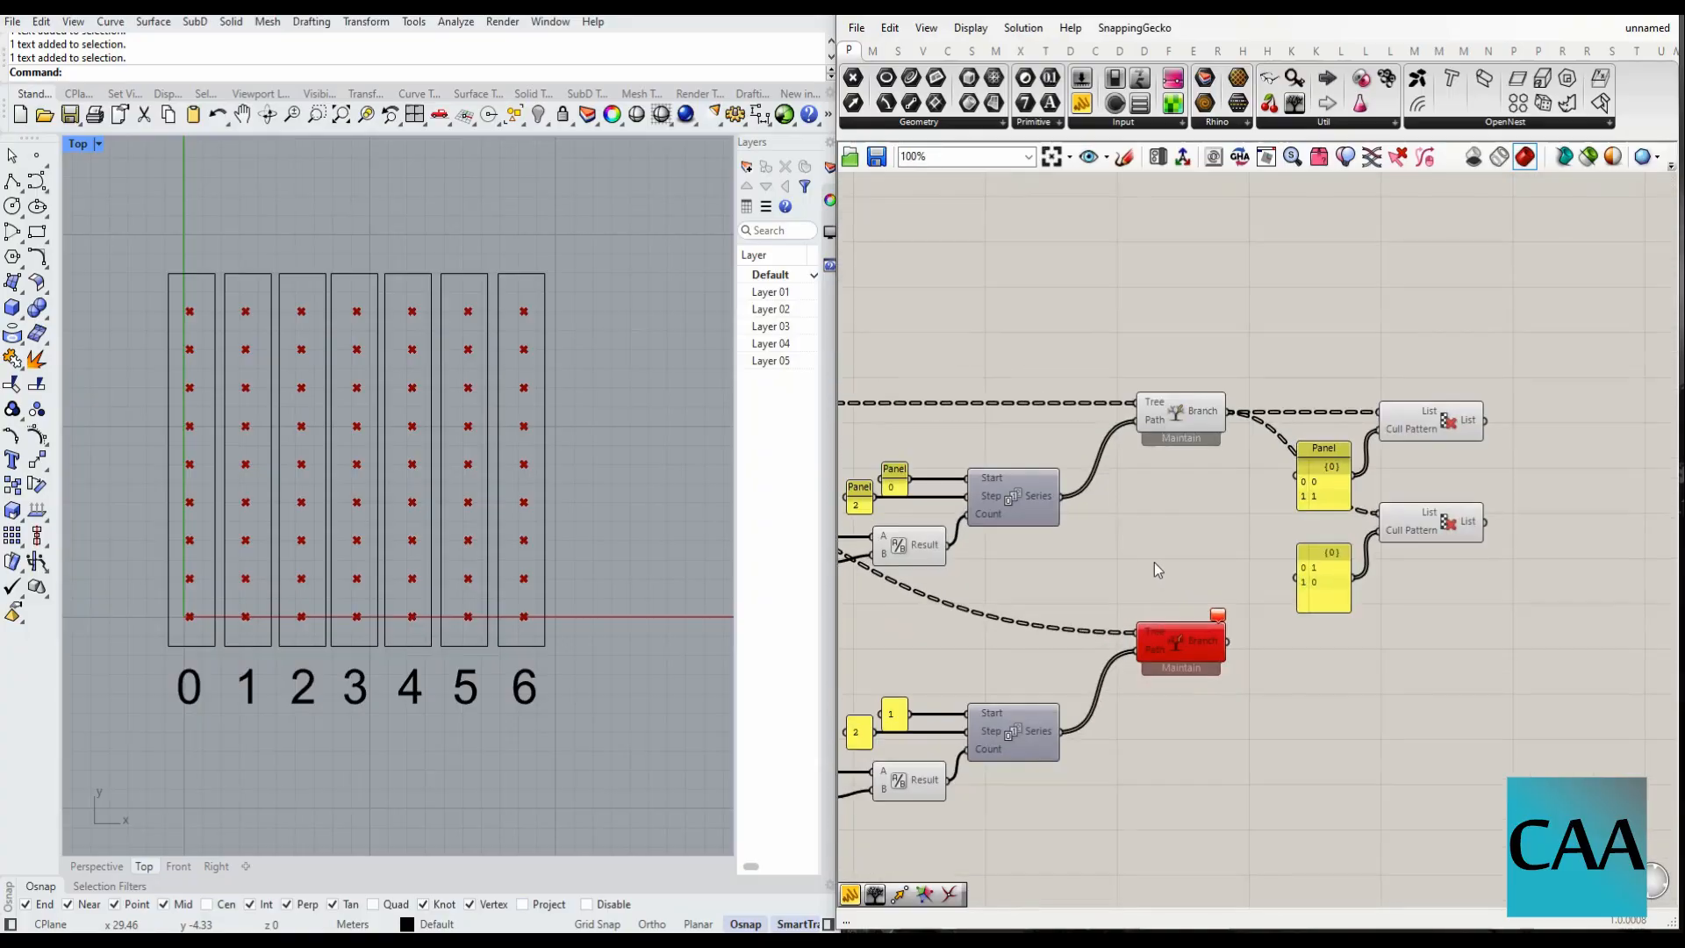
{"action": "left_click_drag", "start_coordinate": [1582, 626], "coordinate": [1285, 339]}
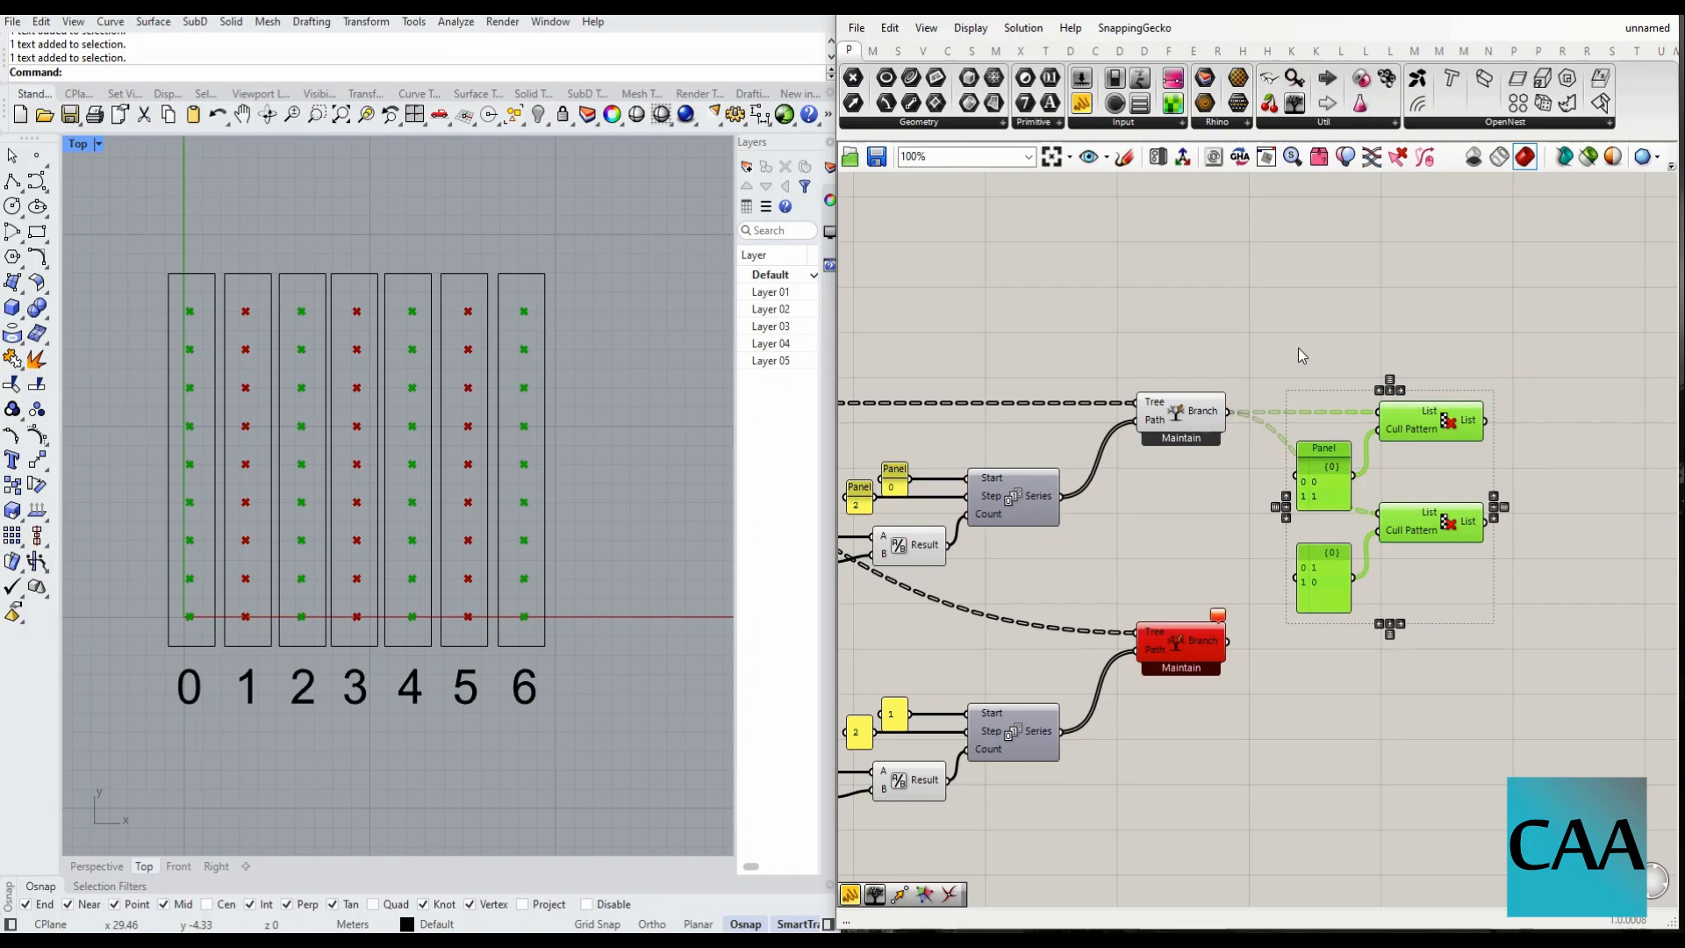
{"action": "left_click_drag", "start_coordinate": [1475, 311], "coordinate": [1298, 702]}
{"action": "left_click_drag", "start_coordinate": [1582, 313], "coordinate": [1278, 722]}
{"action": "left_click_drag", "start_coordinate": [1482, 445], "coordinate": [1492, 736], "text": "alt"}
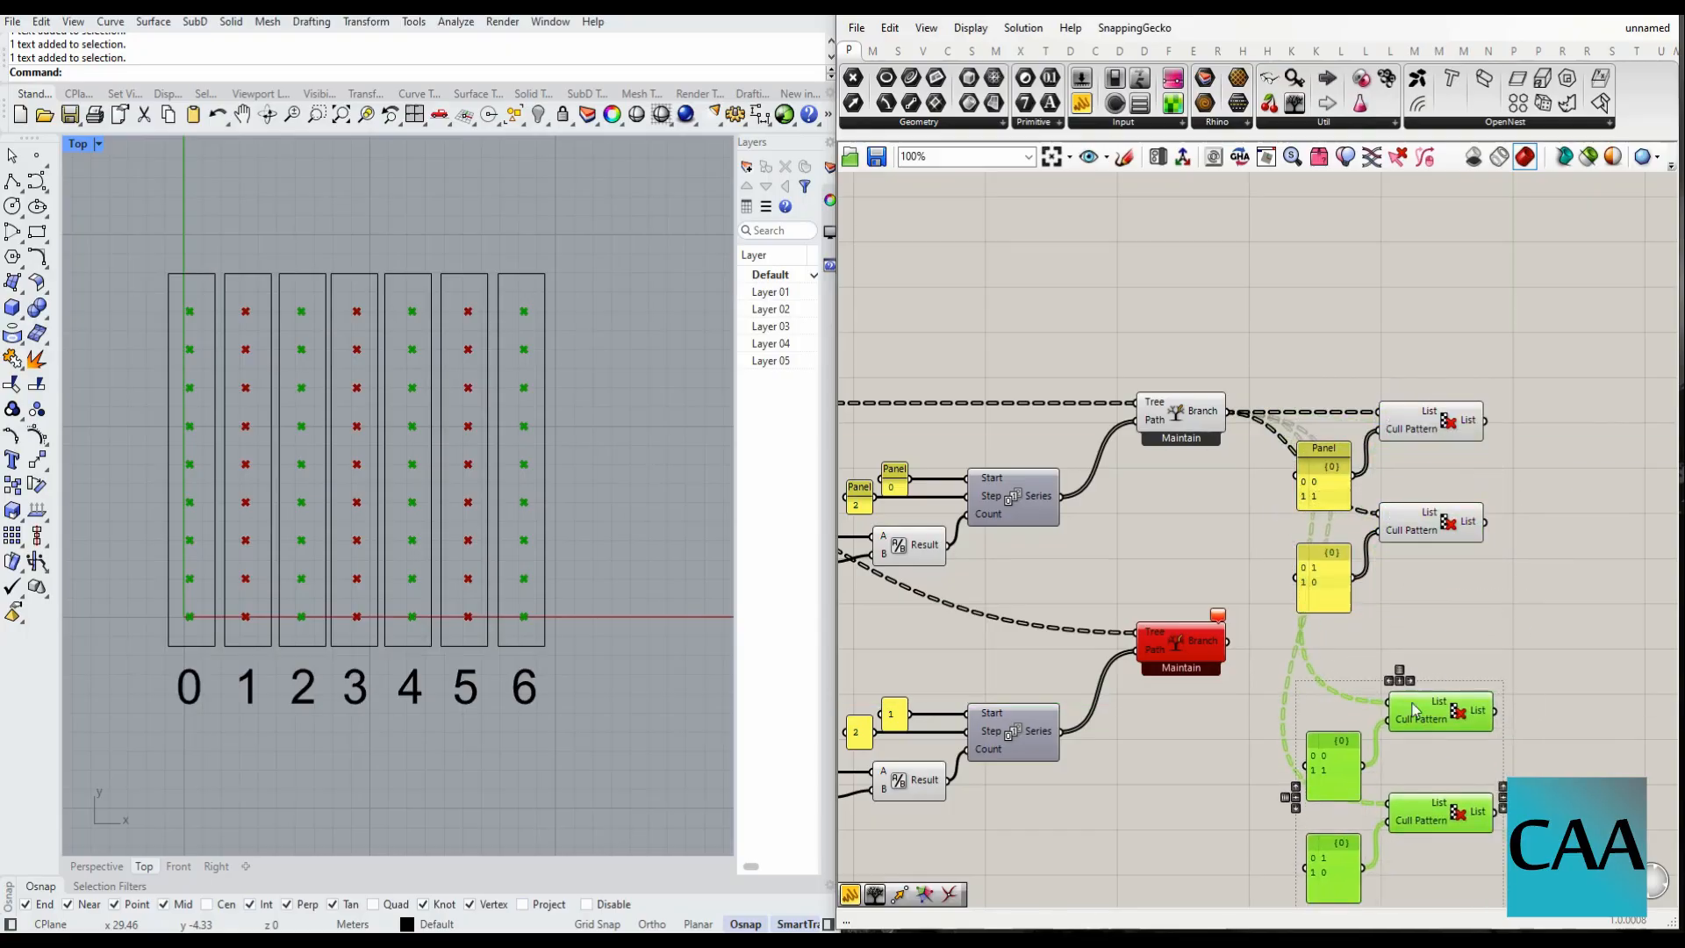
- Feed the List inputs of the two duplicated Cull Patterns from the second Tree Branch instead of the first
{"action": "scroll", "coordinate": [1491, 736], "scroll_direction": "up", "scroll_amount": 1}
{"action": "left_click_drag", "start_coordinate": [1183, 553], "coordinate": [1372, 744]}
{"action": "scroll", "coordinate": [1273, 550], "scroll_direction": "down", "scroll_amount": 5}
{"action": "scroll", "coordinate": [1300, 556], "scroll_direction": "up", "scroll_amount": 3}
- Compare the points kept by the two Cull Patterns attached to the second Tree Branch
{"action": "left_click", "coordinate": [1255, 590]}
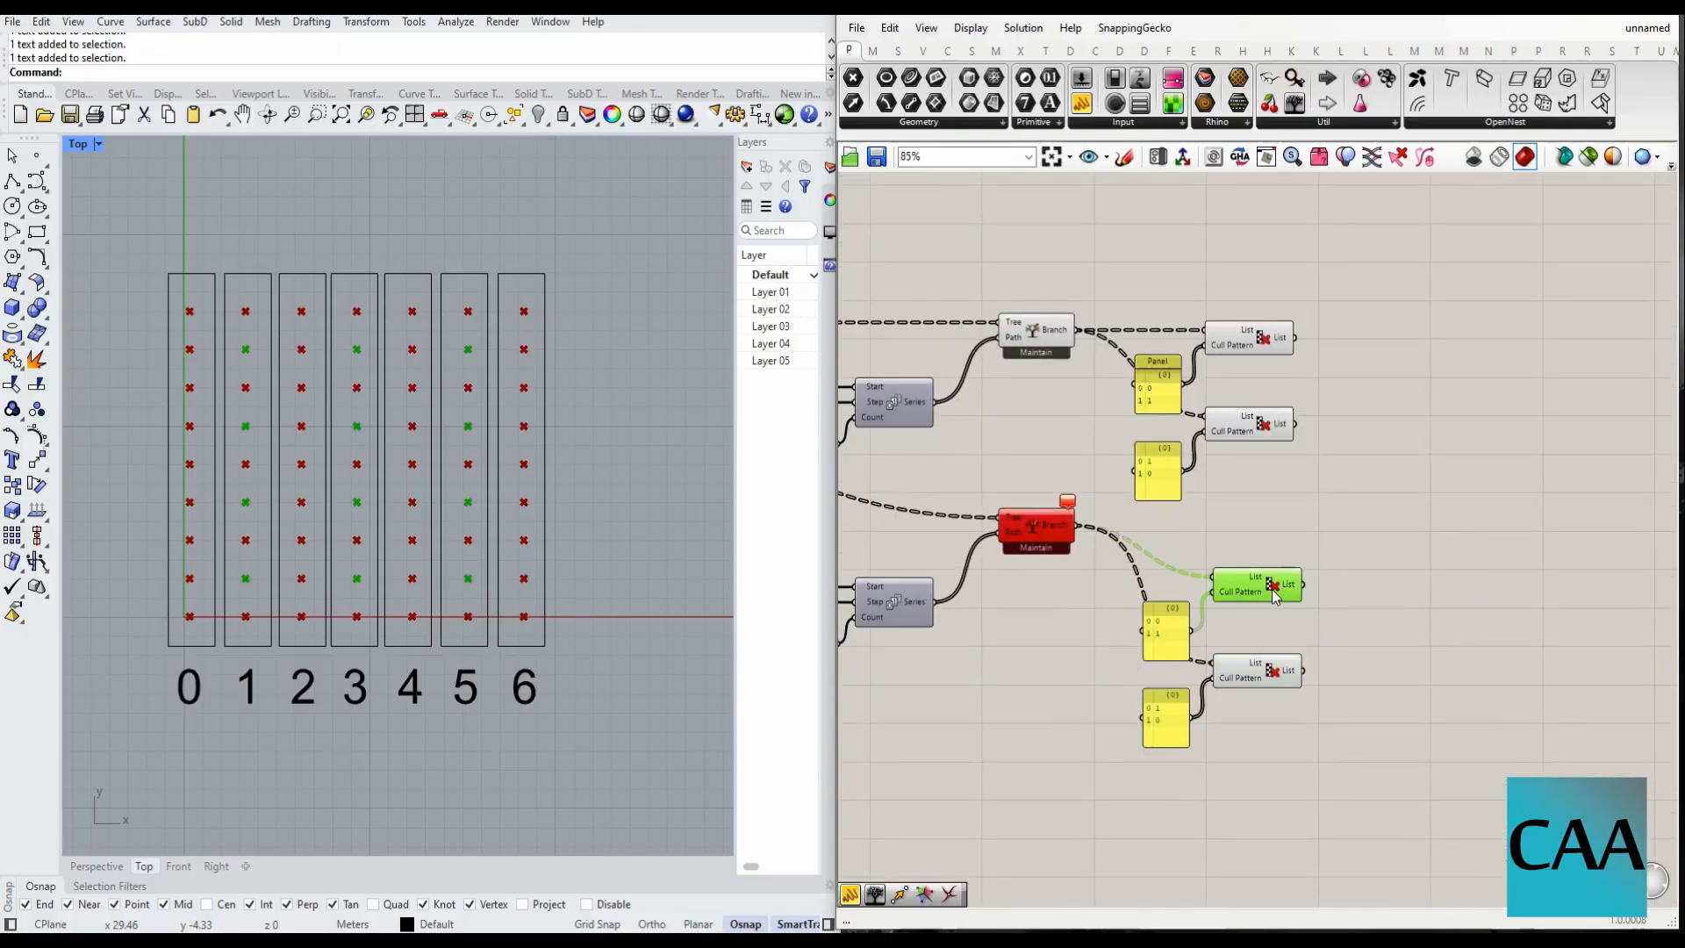
{"action": "scroll", "coordinate": [1255, 595], "scroll_direction": "up", "scroll_amount": 3}
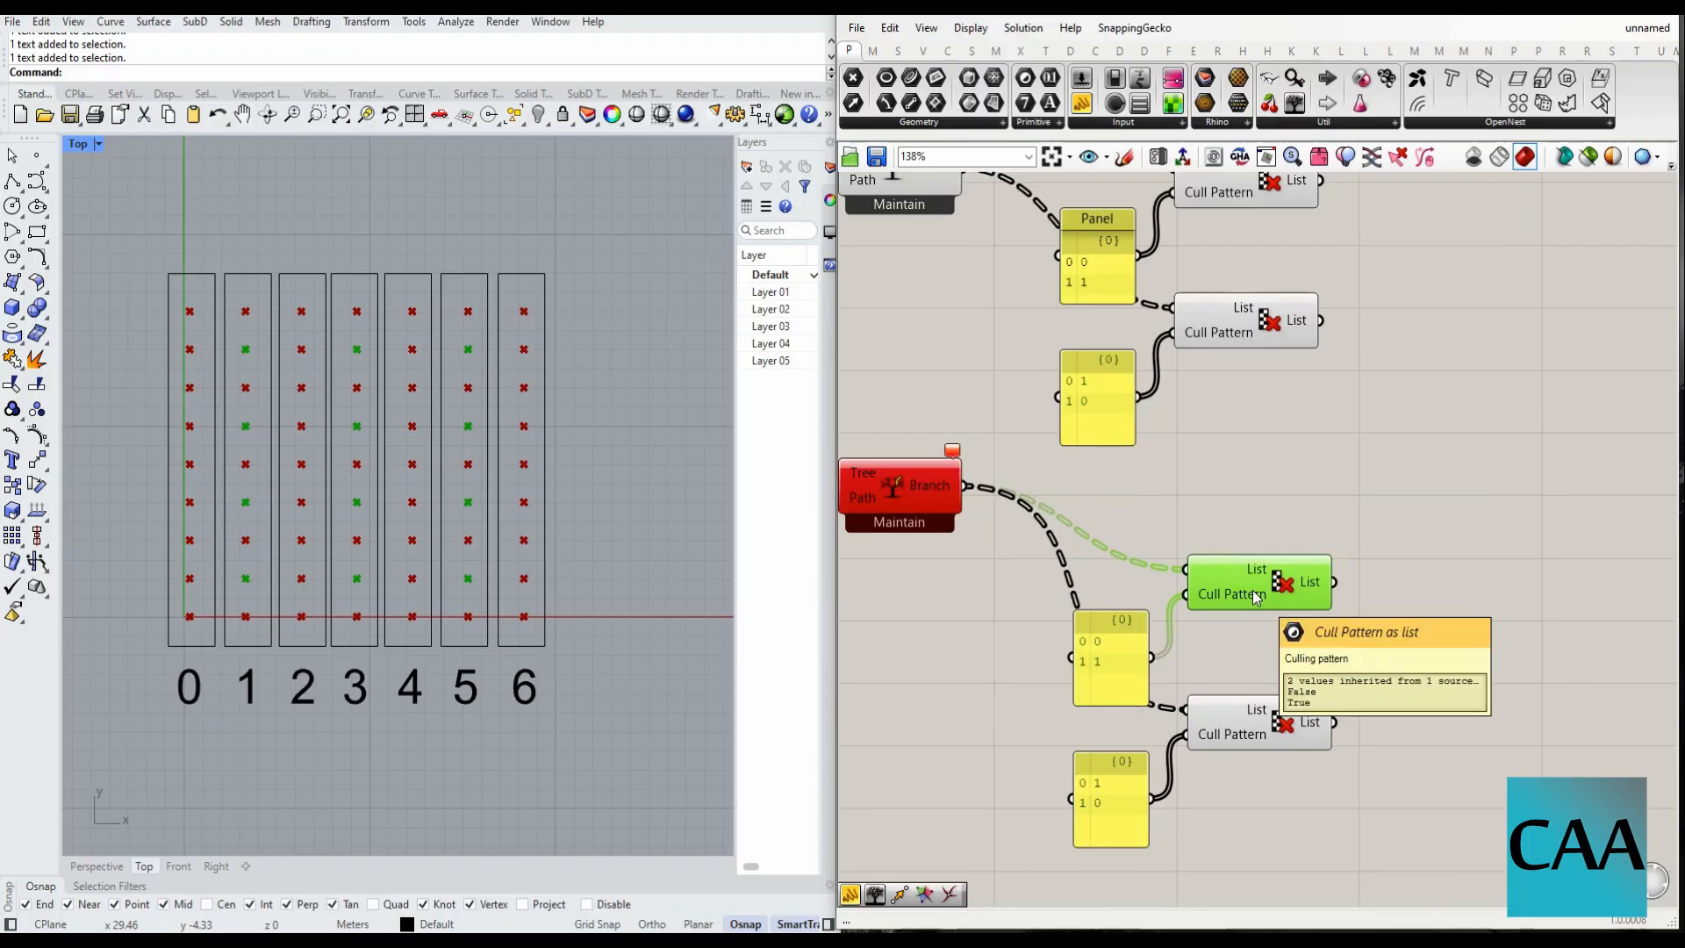
{"action": "left_click", "coordinate": [1262, 722]}
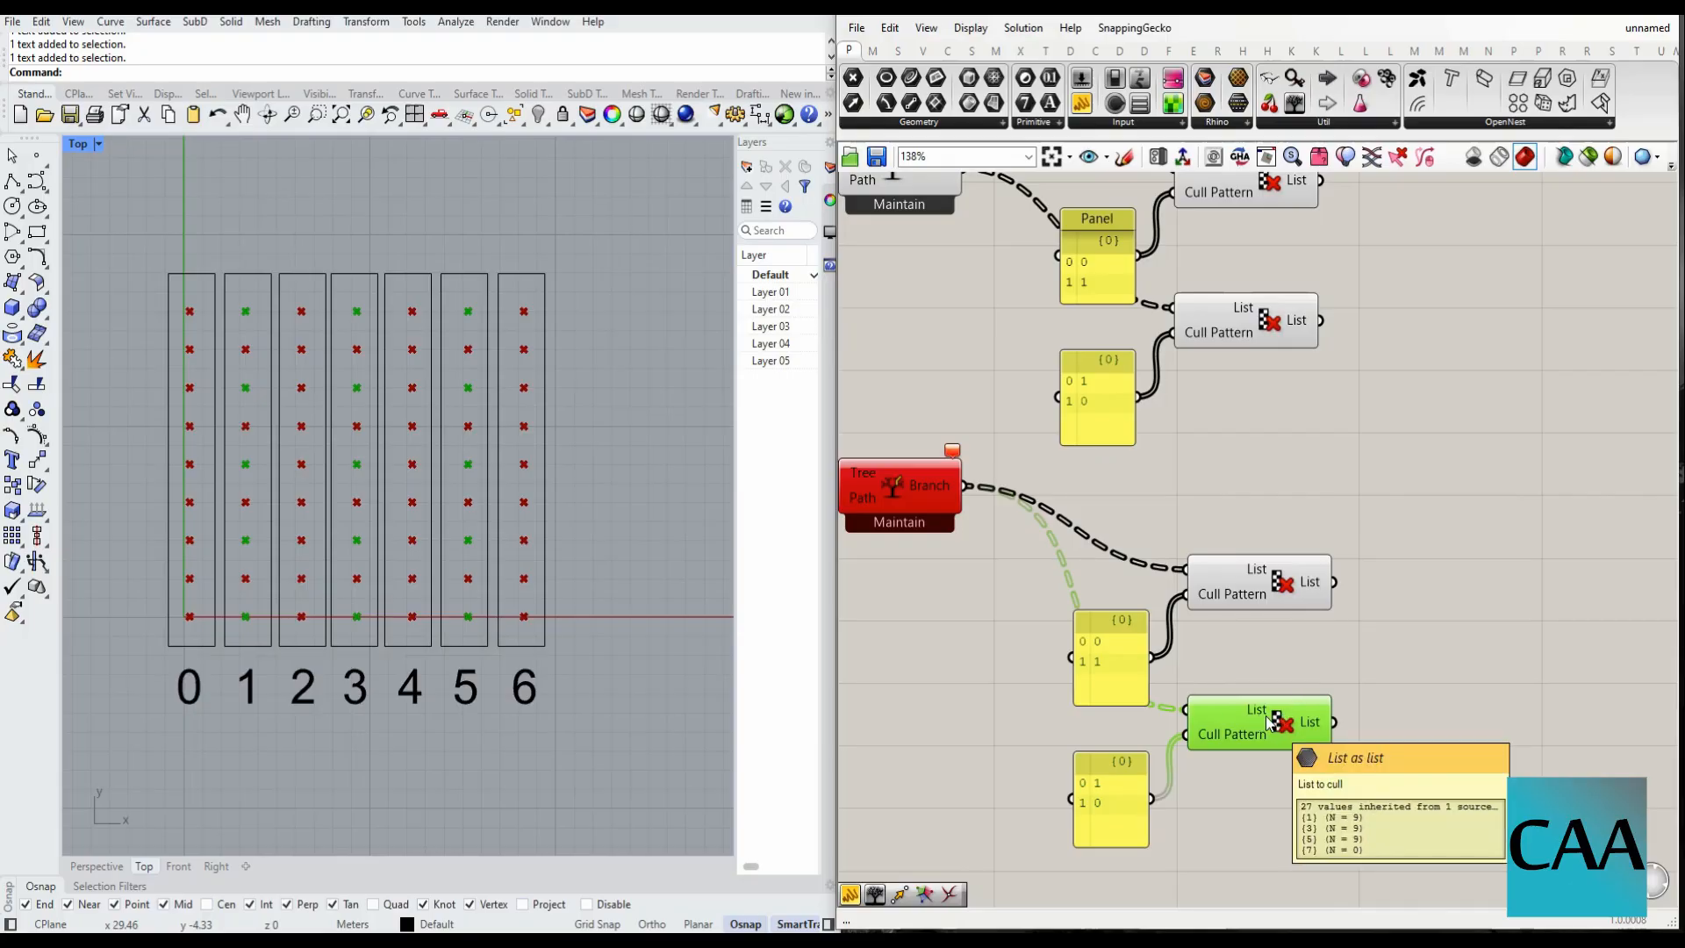
{"action": "left_click", "coordinate": [1250, 594]}
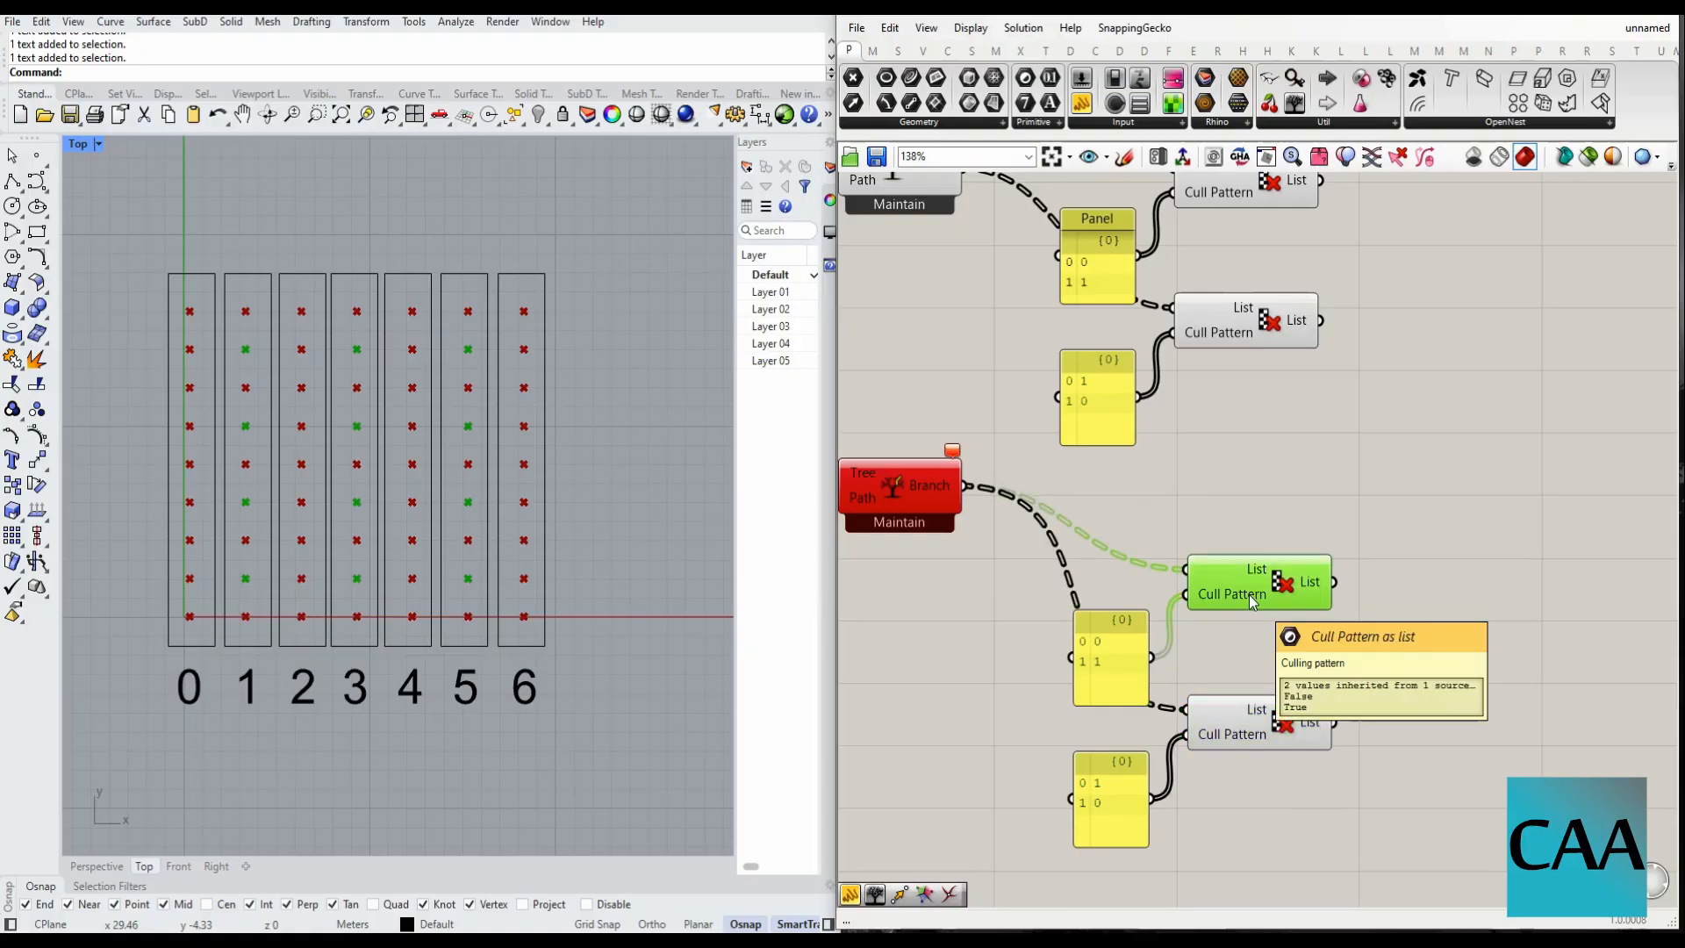
{"action": "scroll", "coordinate": [1273, 434], "scroll_direction": "down", "scroll_amount": 3}
{"action": "scroll", "coordinate": [1254, 355], "scroll_direction": "up", "scroll_amount": 3}
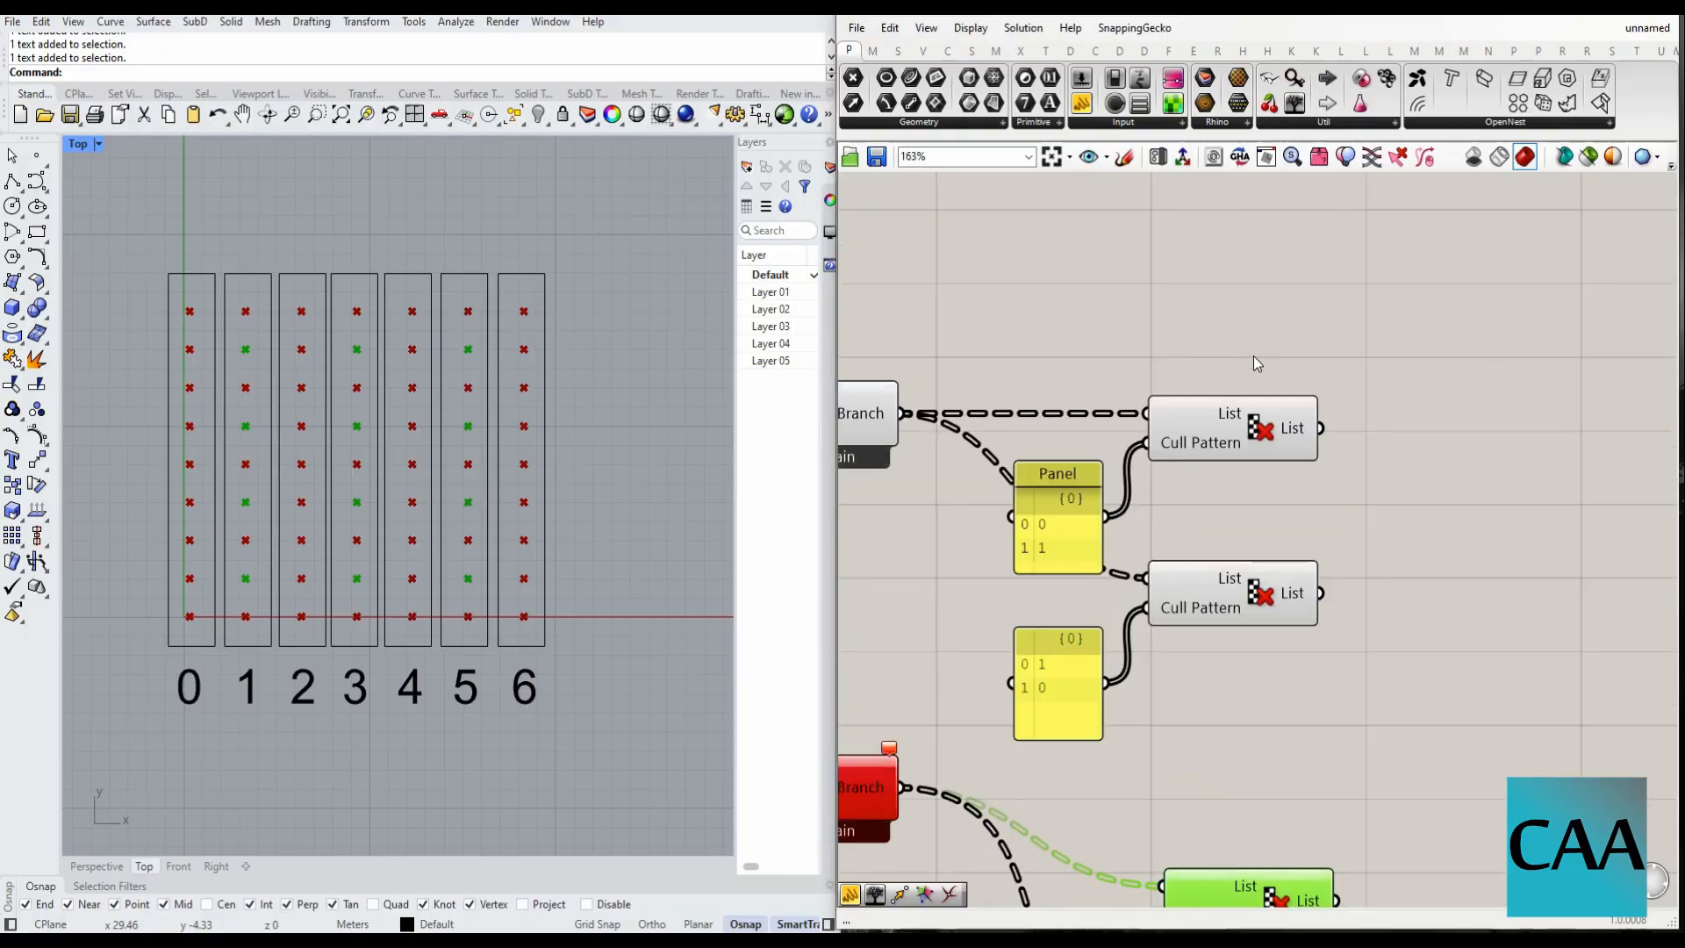
{"action": "left_click", "coordinate": [1394, 502]}
{"action": "scroll", "coordinate": [1394, 502], "scroll_direction": "down", "scroll_amount": 3}
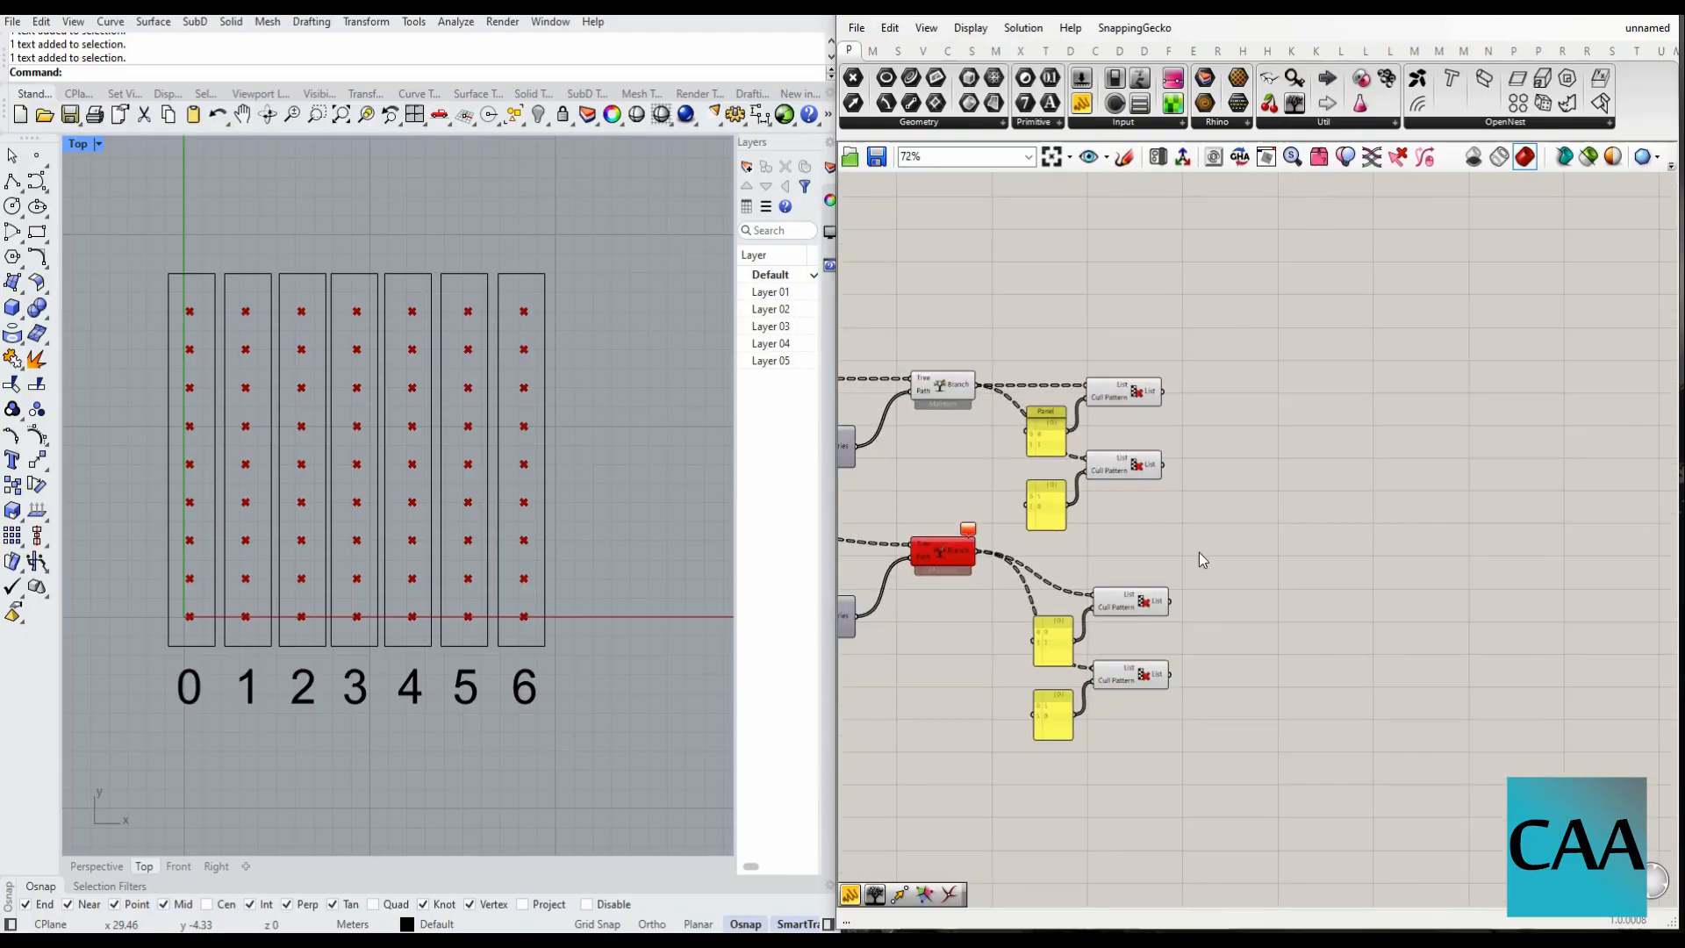
- Shift the upper two Cull Patterns and their panels sideways to line up with the lower two
{"action": "scroll", "coordinate": [1336, 519], "scroll_direction": "up", "scroll_amount": 1}
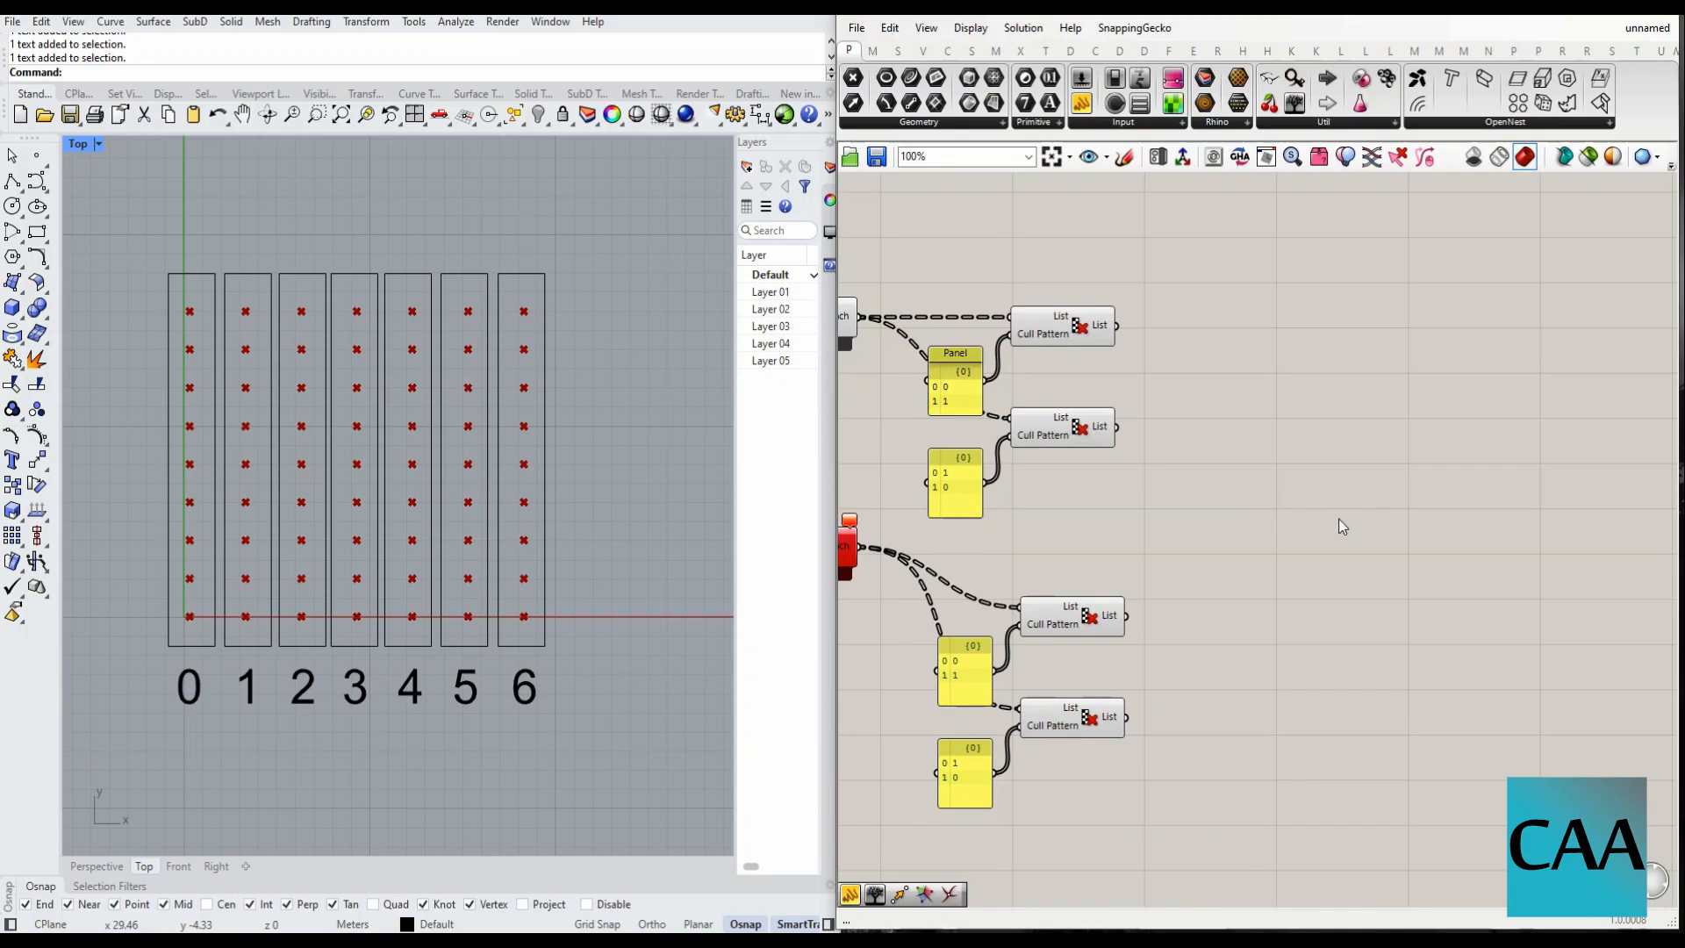
{"action": "left_click_drag", "start_coordinate": [1157, 246], "coordinate": [950, 851]}
{"action": "scroll", "coordinate": [1264, 594], "scroll_direction": "down", "scroll_amount": 4}
{"action": "left_click_drag", "start_coordinate": [1220, 349], "coordinate": [1066, 644]}
{"action": "scroll", "coordinate": [1133, 466], "scroll_direction": "up", "scroll_amount": 5}
{"action": "left_click", "coordinate": [1208, 469]}
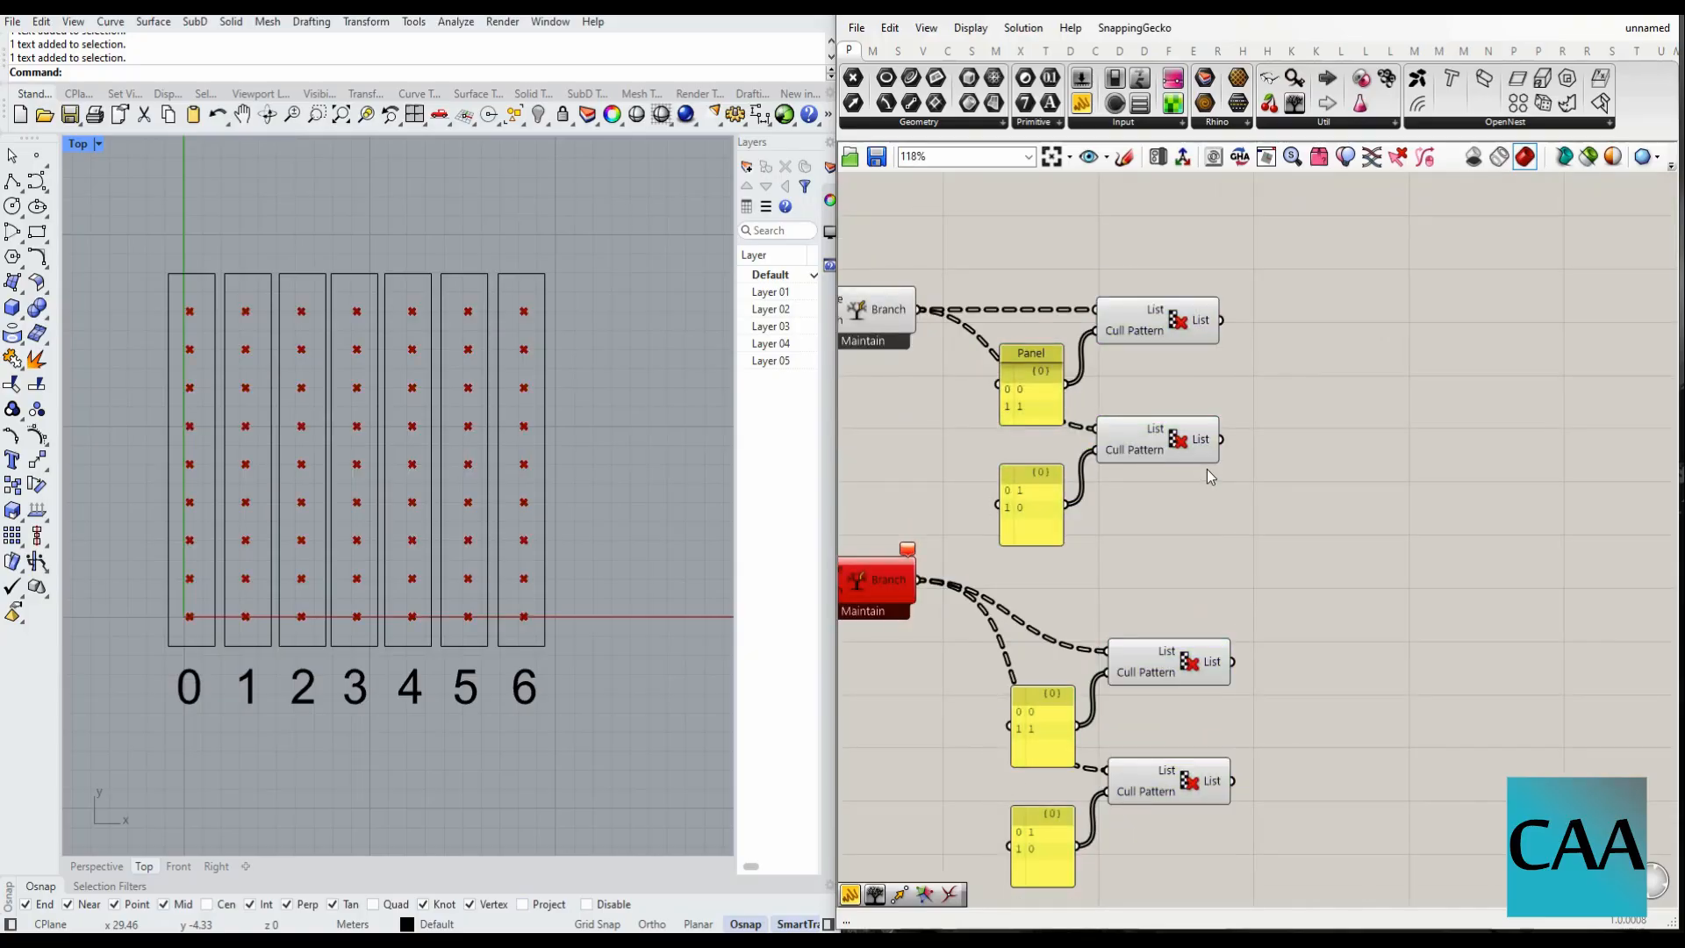
{"action": "left_click_drag", "start_coordinate": [1277, 280], "coordinate": [975, 527]}
{"action": "left_click_drag", "start_coordinate": [1140, 466], "coordinate": [1150, 466]}
{"action": "left_click", "coordinate": [1250, 523]}
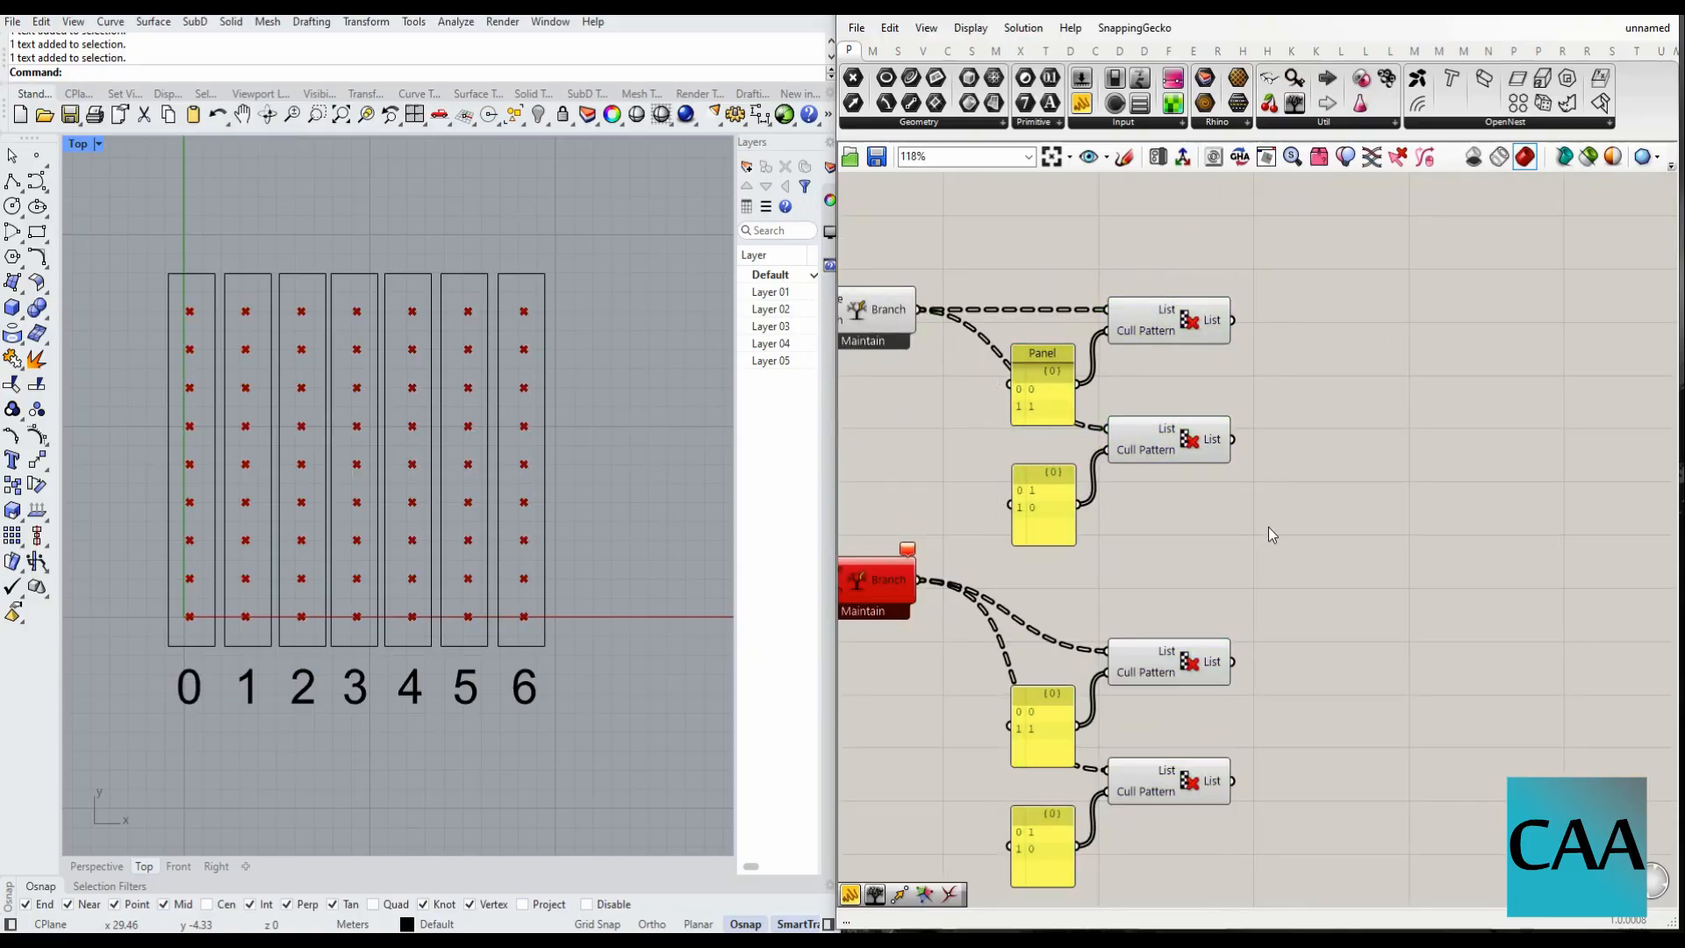
- Maximize the Perspective view of the point grid and preview the points kept by the first Cull Pattern
{"action": "double_click", "coordinate": [79, 144]}
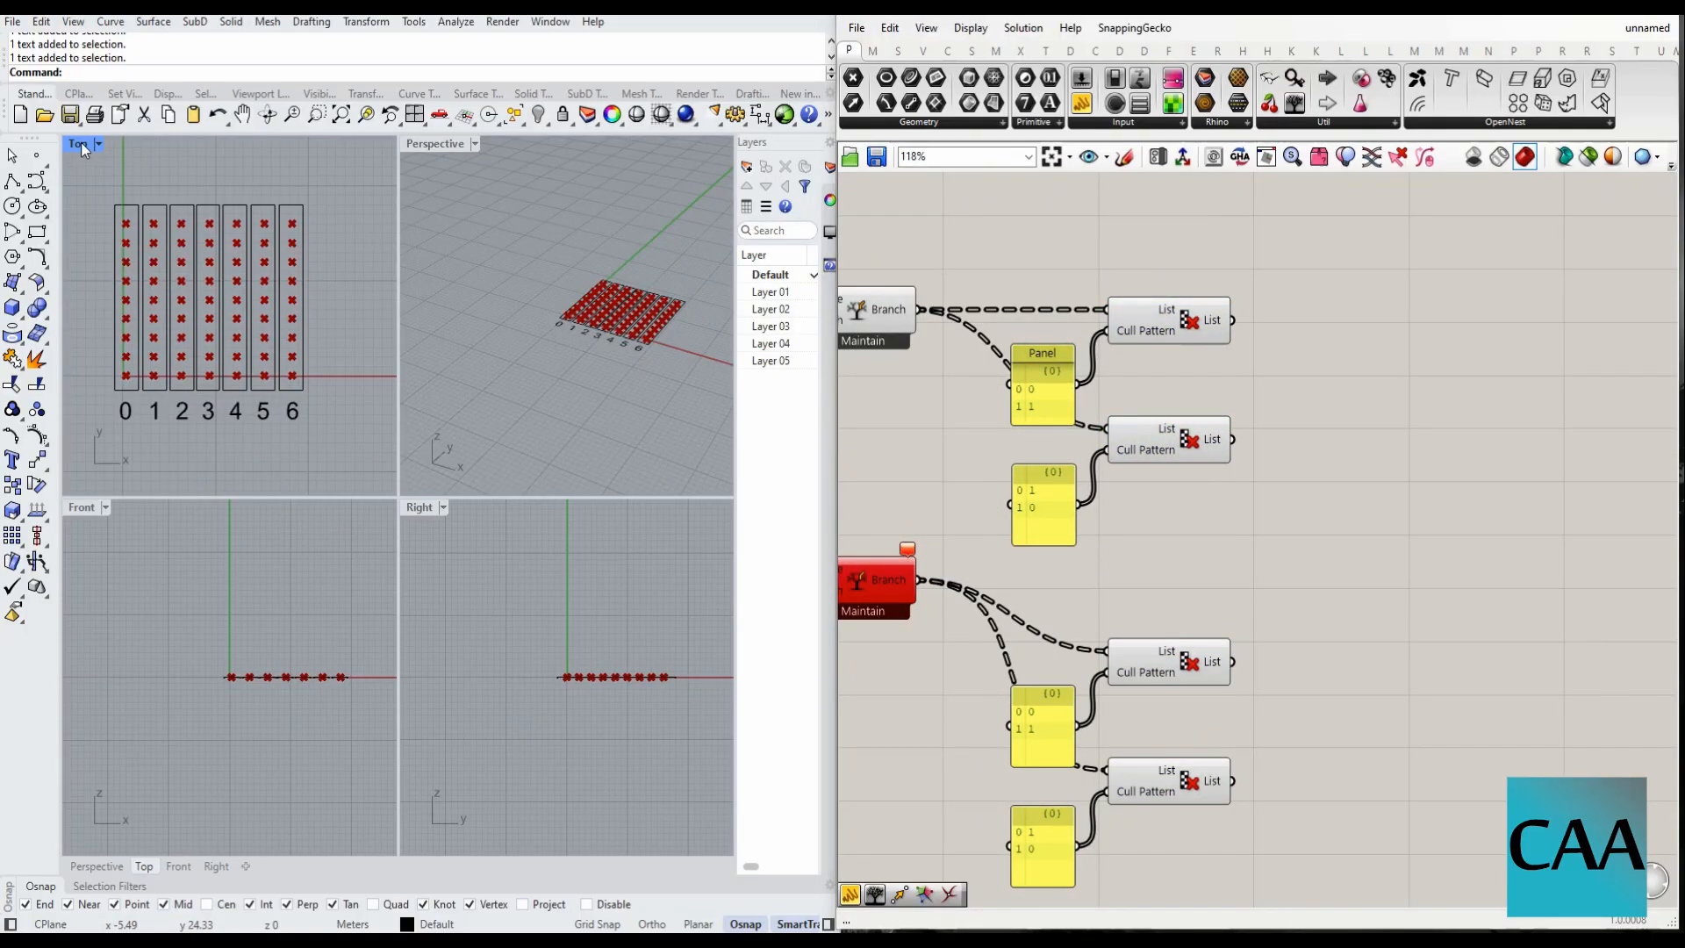
{"action": "double_click", "coordinate": [429, 146]}
{"action": "scroll", "coordinate": [492, 589], "scroll_direction": "up", "scroll_amount": 5}
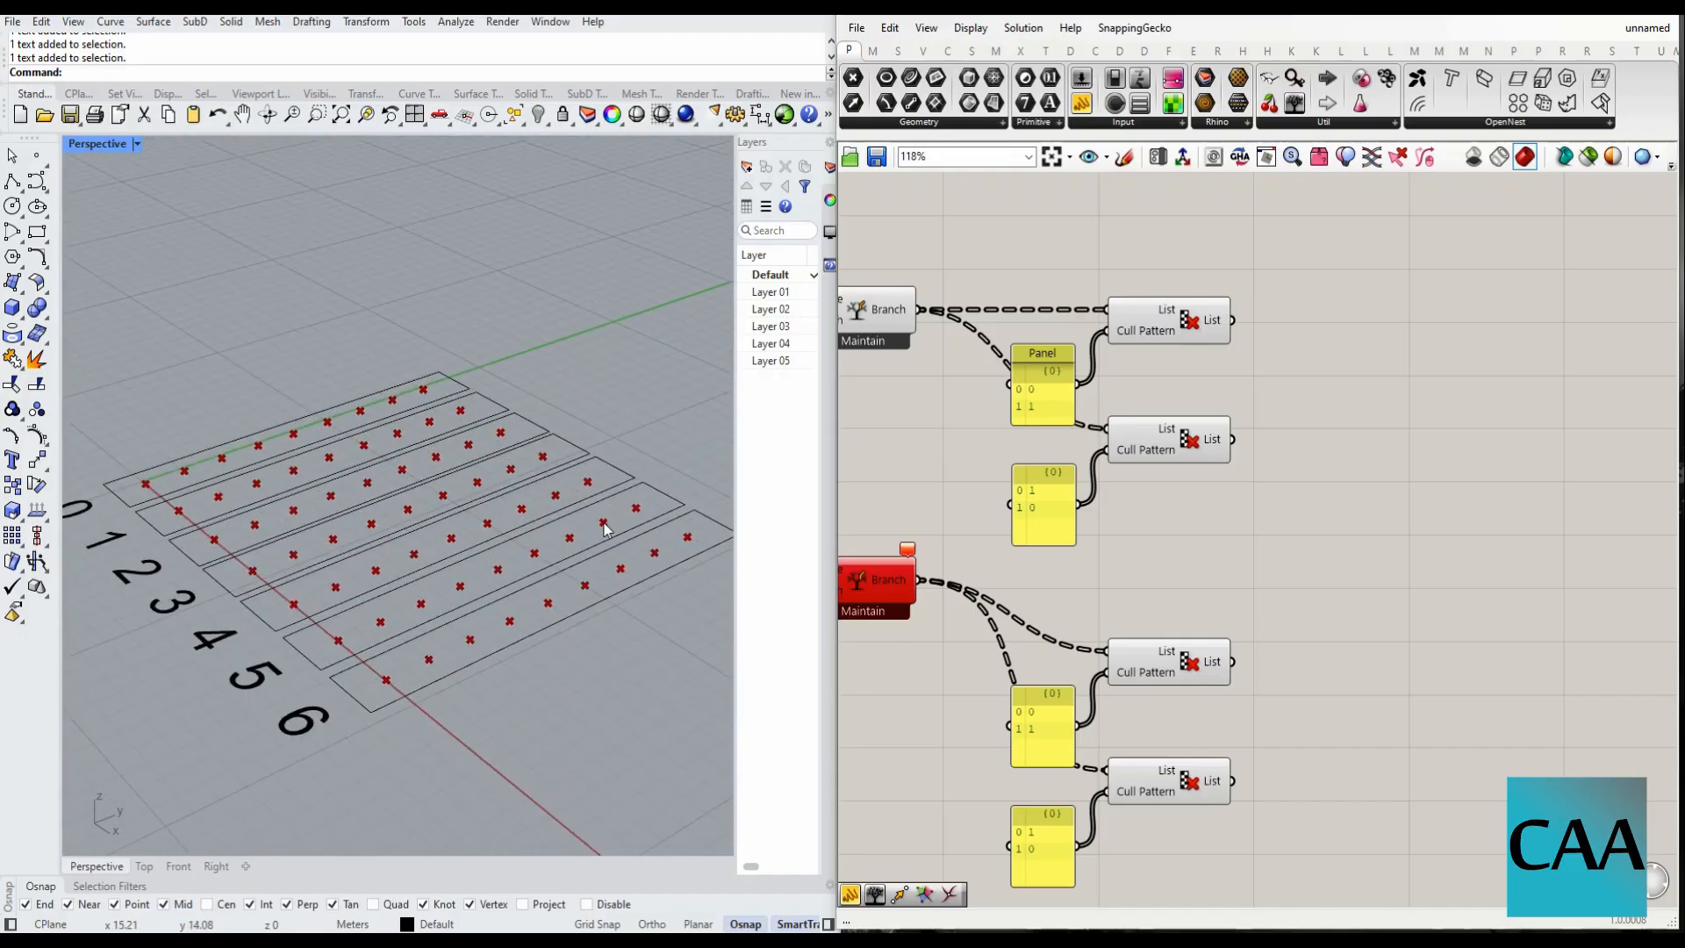
{"action": "left_click", "coordinate": [1185, 320]}
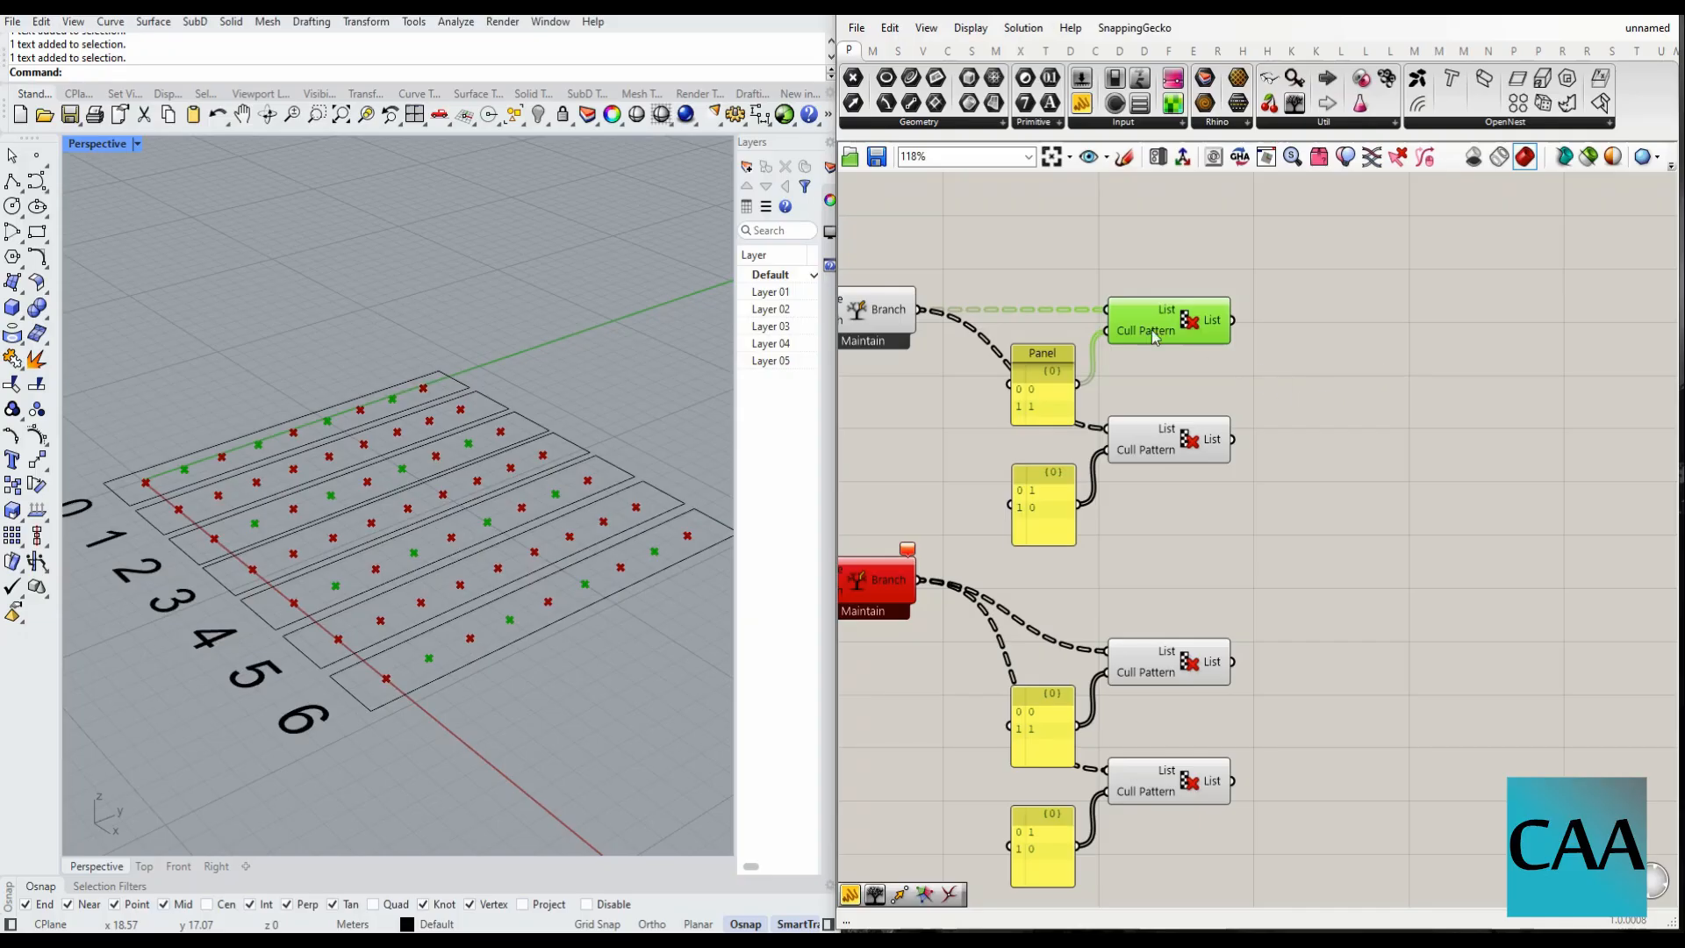
- Add a Move component beside the upper Cull Pattern and feed that Cull Pattern's list into its Geometry input
{"action": "mouse_move", "coordinate": [1173, 334]}
{"action": "double_click", "coordinate": [1350, 347]}
{"action": "type", "text": "mov"}
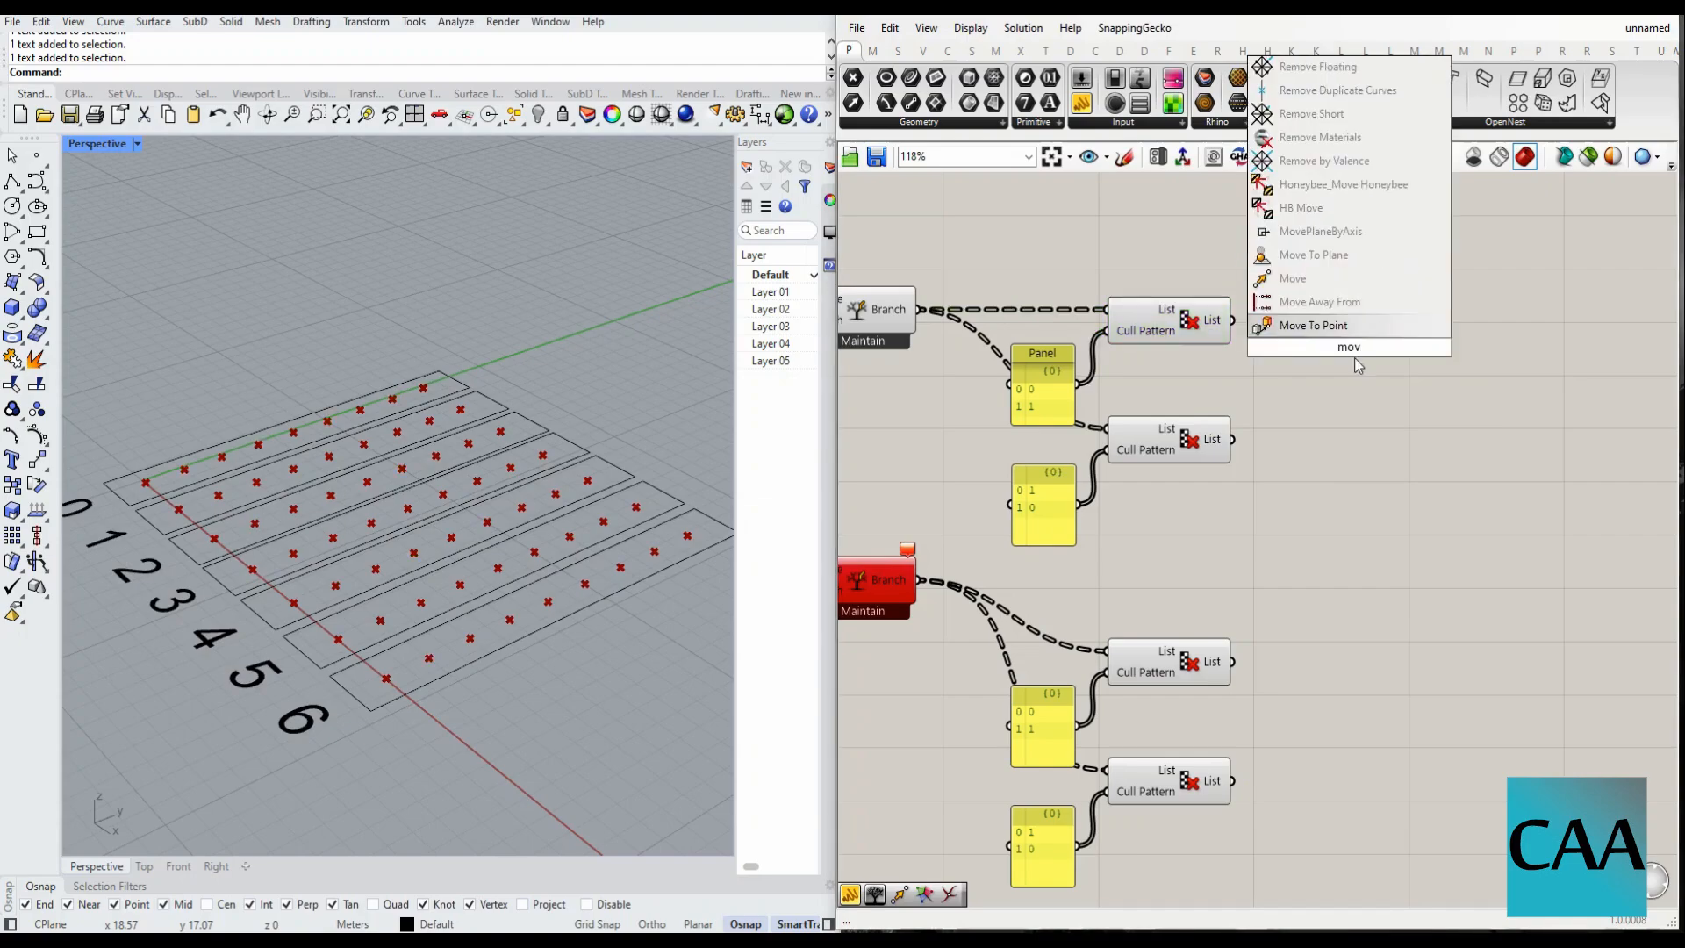
{"action": "left_click", "coordinate": [1293, 278]}
{"action": "left_click_drag", "start_coordinate": [1343, 338], "coordinate": [1456, 330]}
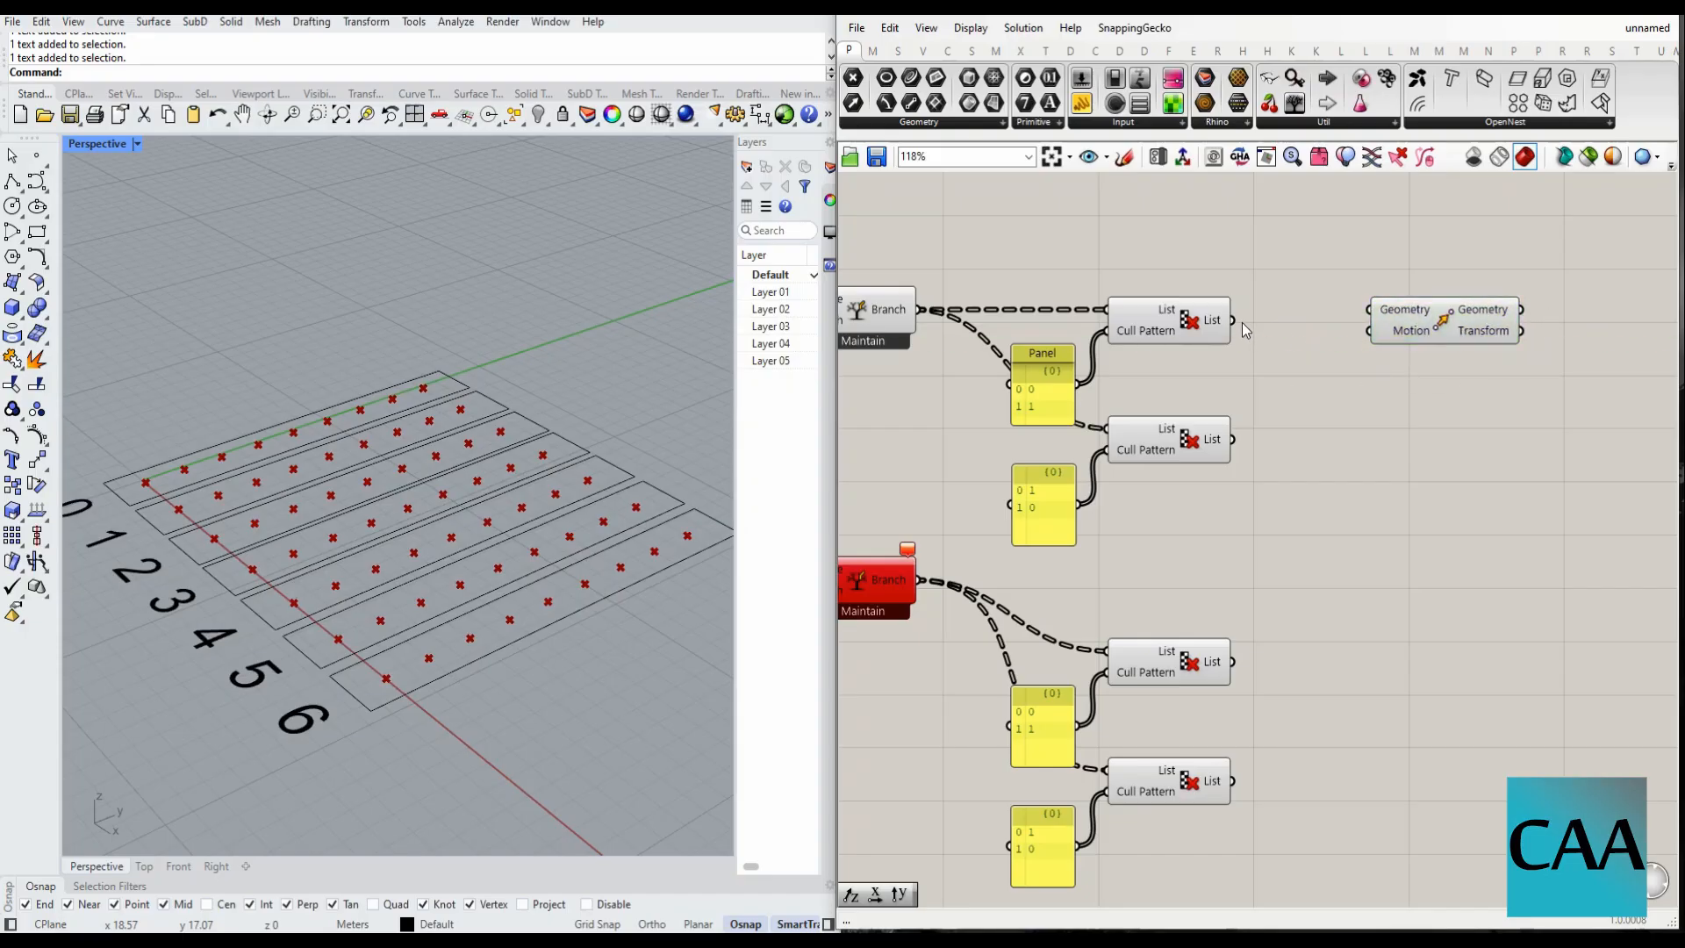
{"action": "left_click_drag", "start_coordinate": [1233, 321], "coordinate": [1371, 310]}
{"action": "left_click_drag", "start_coordinate": [1423, 326], "coordinate": [1557, 336]}
- Add a Unit Z vector component and connect it to the new Move component's Motion input
{"action": "double_click", "coordinate": [1440, 474]}
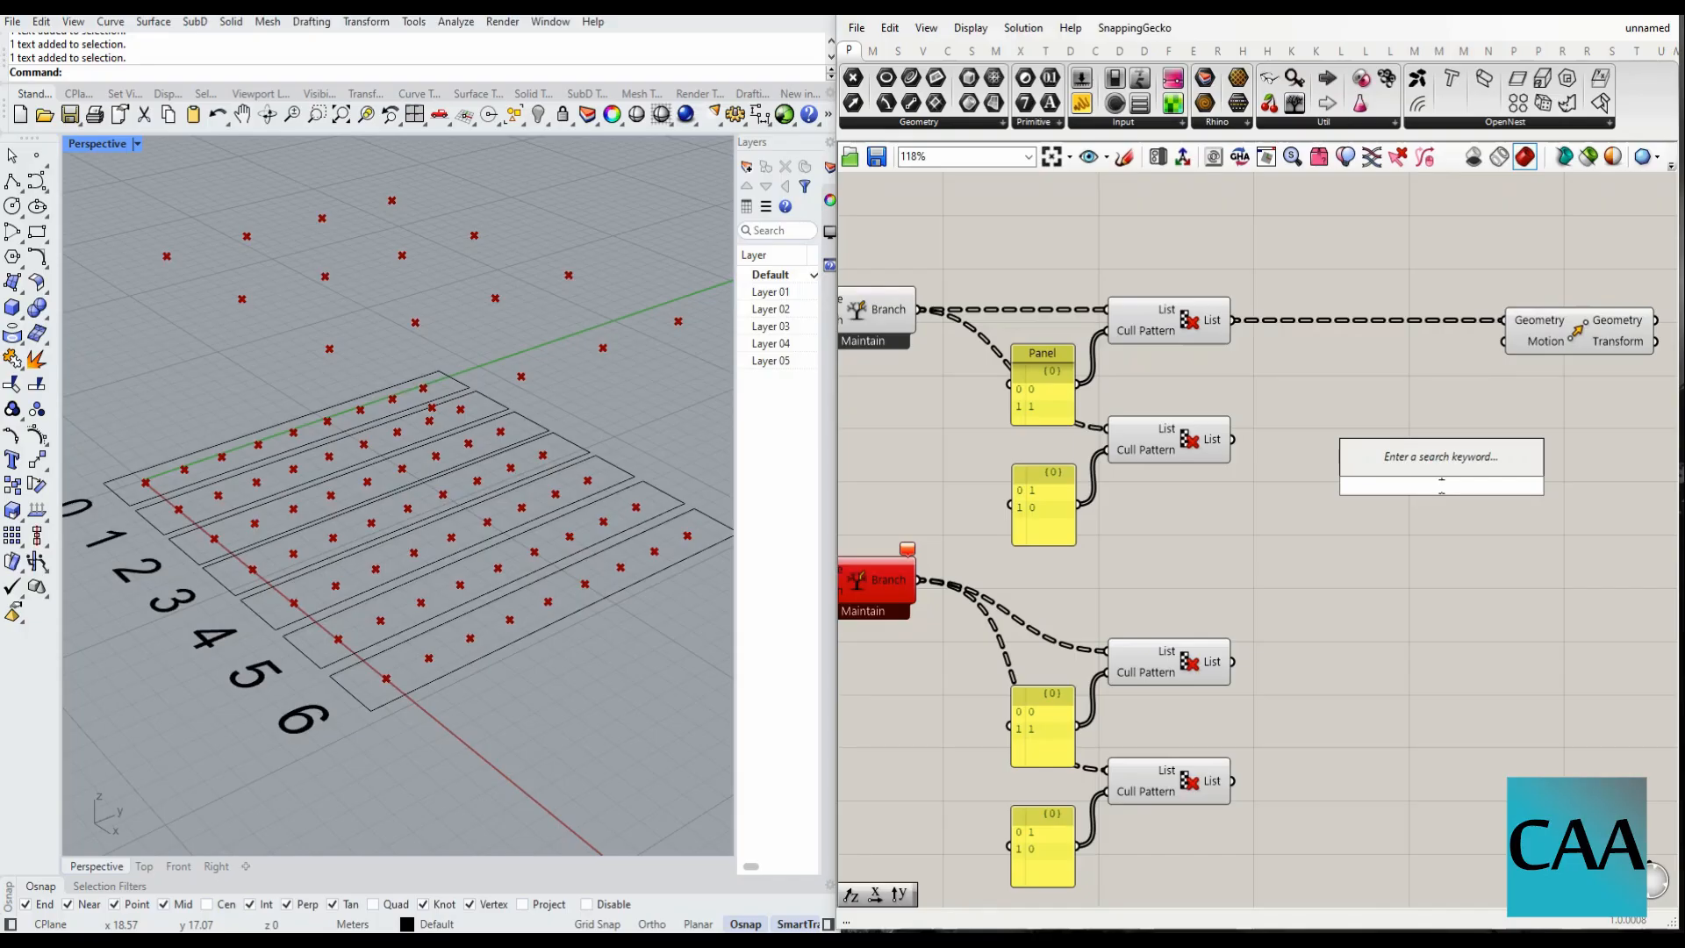
{"action": "type", "text": "unit z"}
{"action": "left_click", "coordinate": [1400, 465]}
{"action": "left_click_drag", "start_coordinate": [1439, 489], "coordinate": [1504, 341]}
- Create a number slider set to 2.5 and connect it to the Unit Z component's Factor input
{"action": "double_click", "coordinate": [1263, 387]}
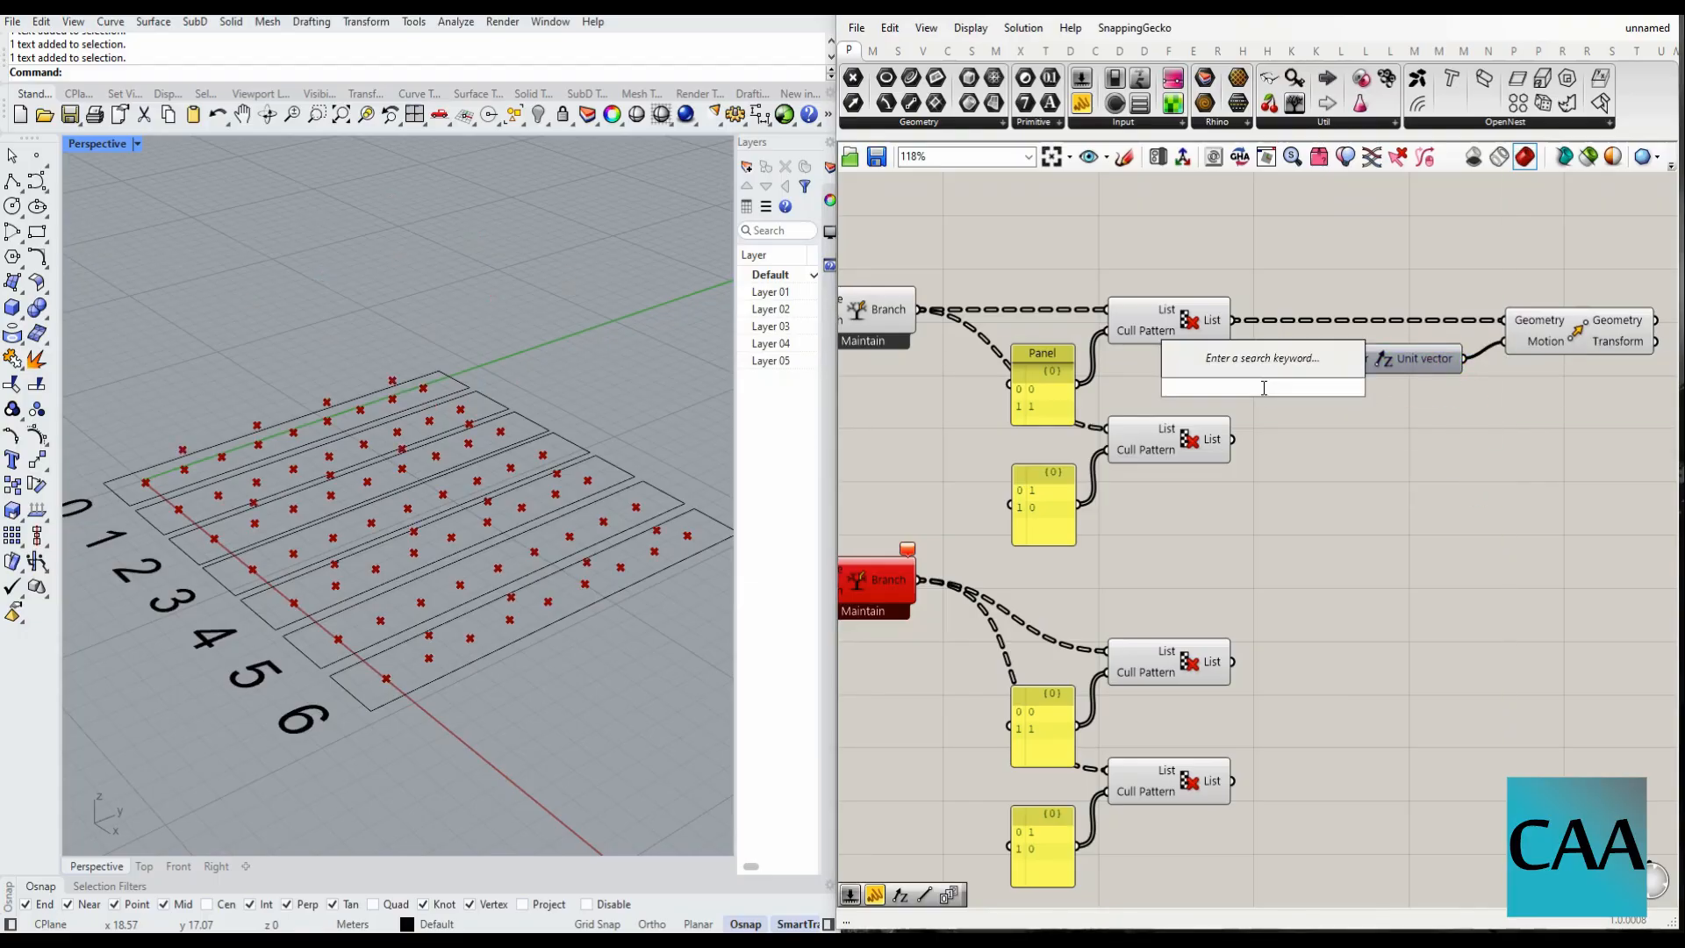
{"action": "type", "text": "2.5"}
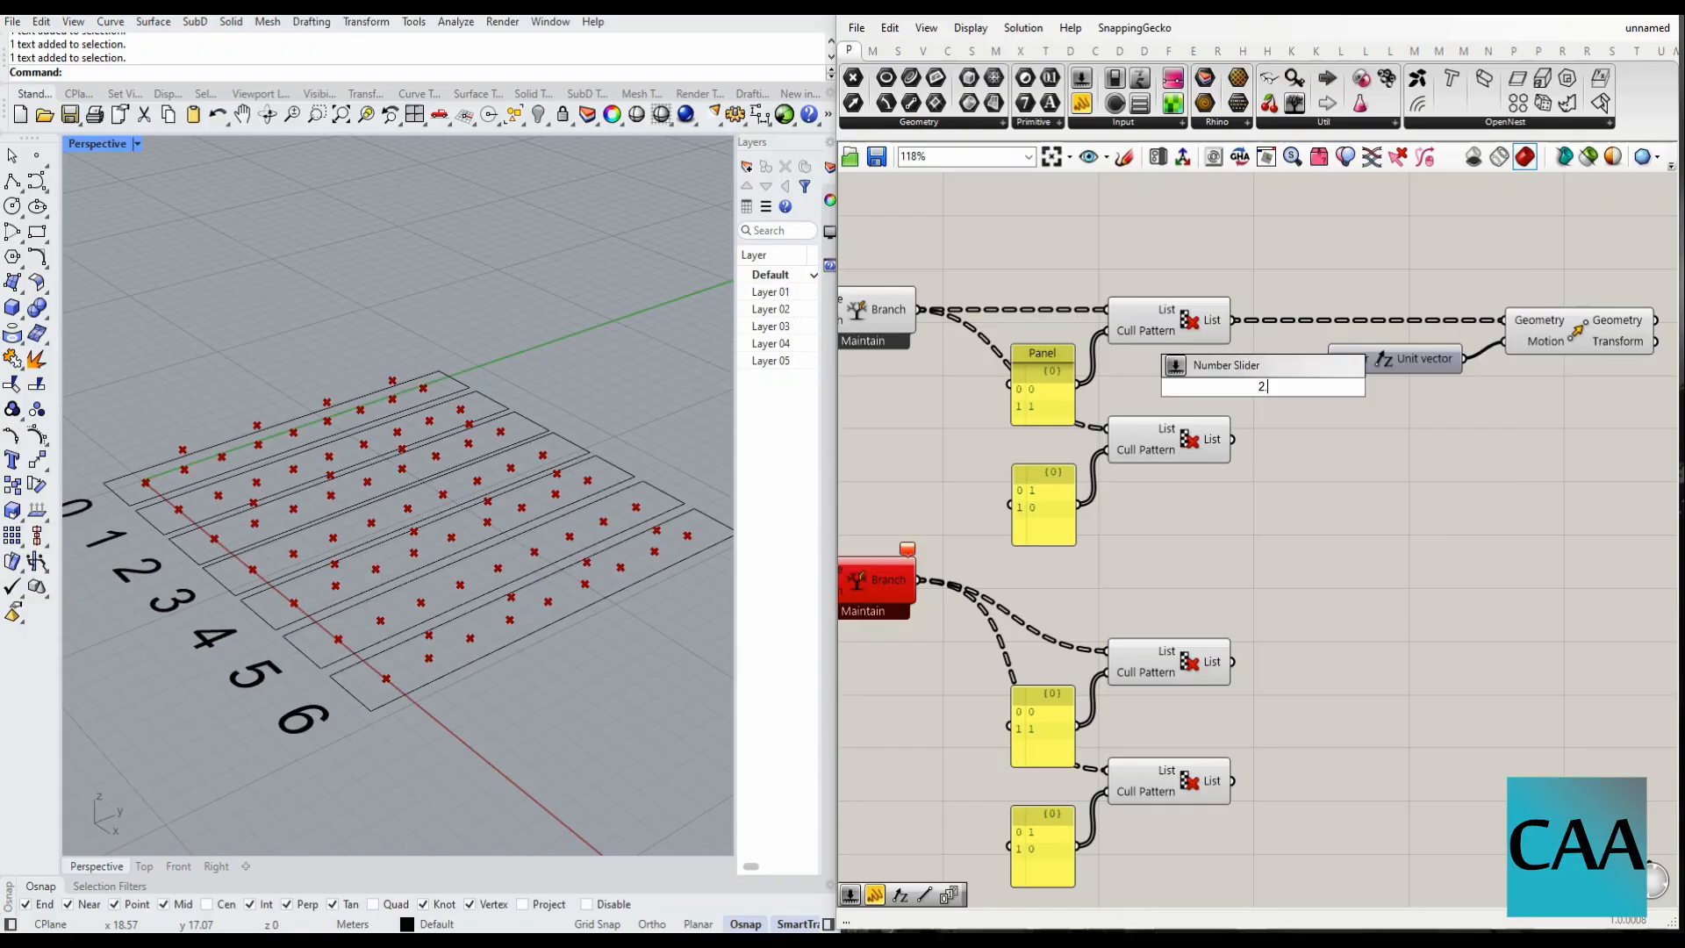
{"action": "key", "text": "Return"}
{"action": "left_click_drag", "start_coordinate": [1251, 392], "coordinate": [1192, 399]}
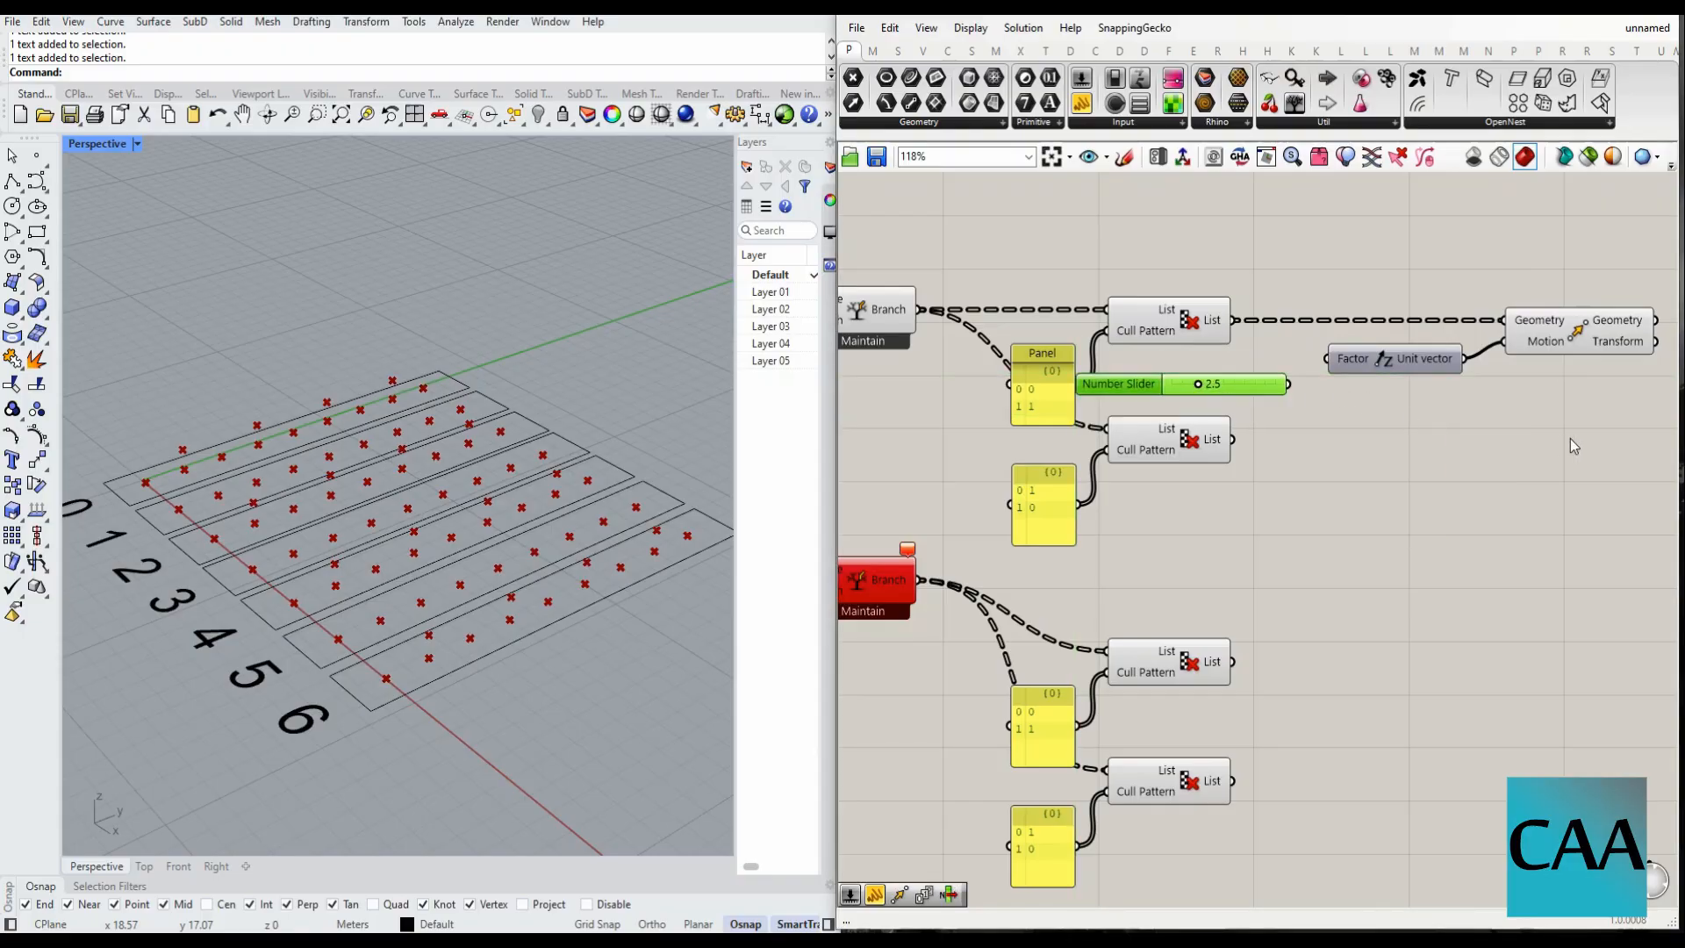
{"action": "left_click_drag", "start_coordinate": [1571, 439], "coordinate": [1164, 279]}
{"action": "left_click_drag", "start_coordinate": [1404, 360], "coordinate": [1593, 357]}
{"action": "left_click", "coordinate": [1413, 429]}
{"action": "scroll", "coordinate": [1493, 395], "scroll_direction": "up", "scroll_amount": 2}
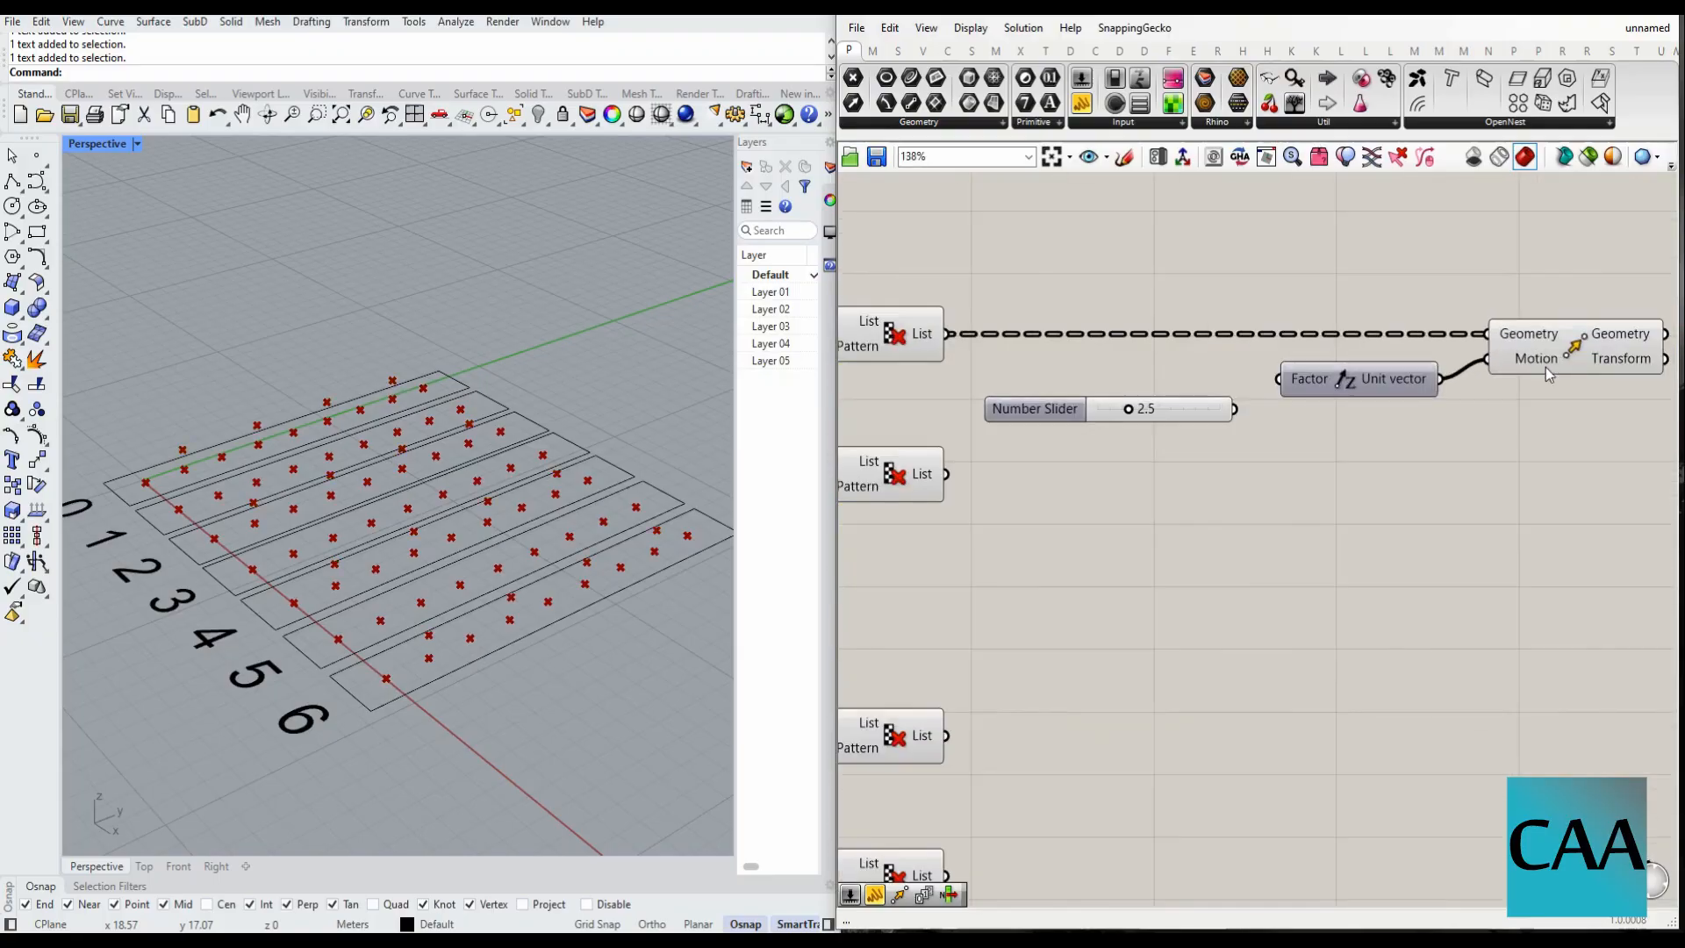
{"action": "left_click_drag", "start_coordinate": [1236, 411], "coordinate": [1209, 383]}
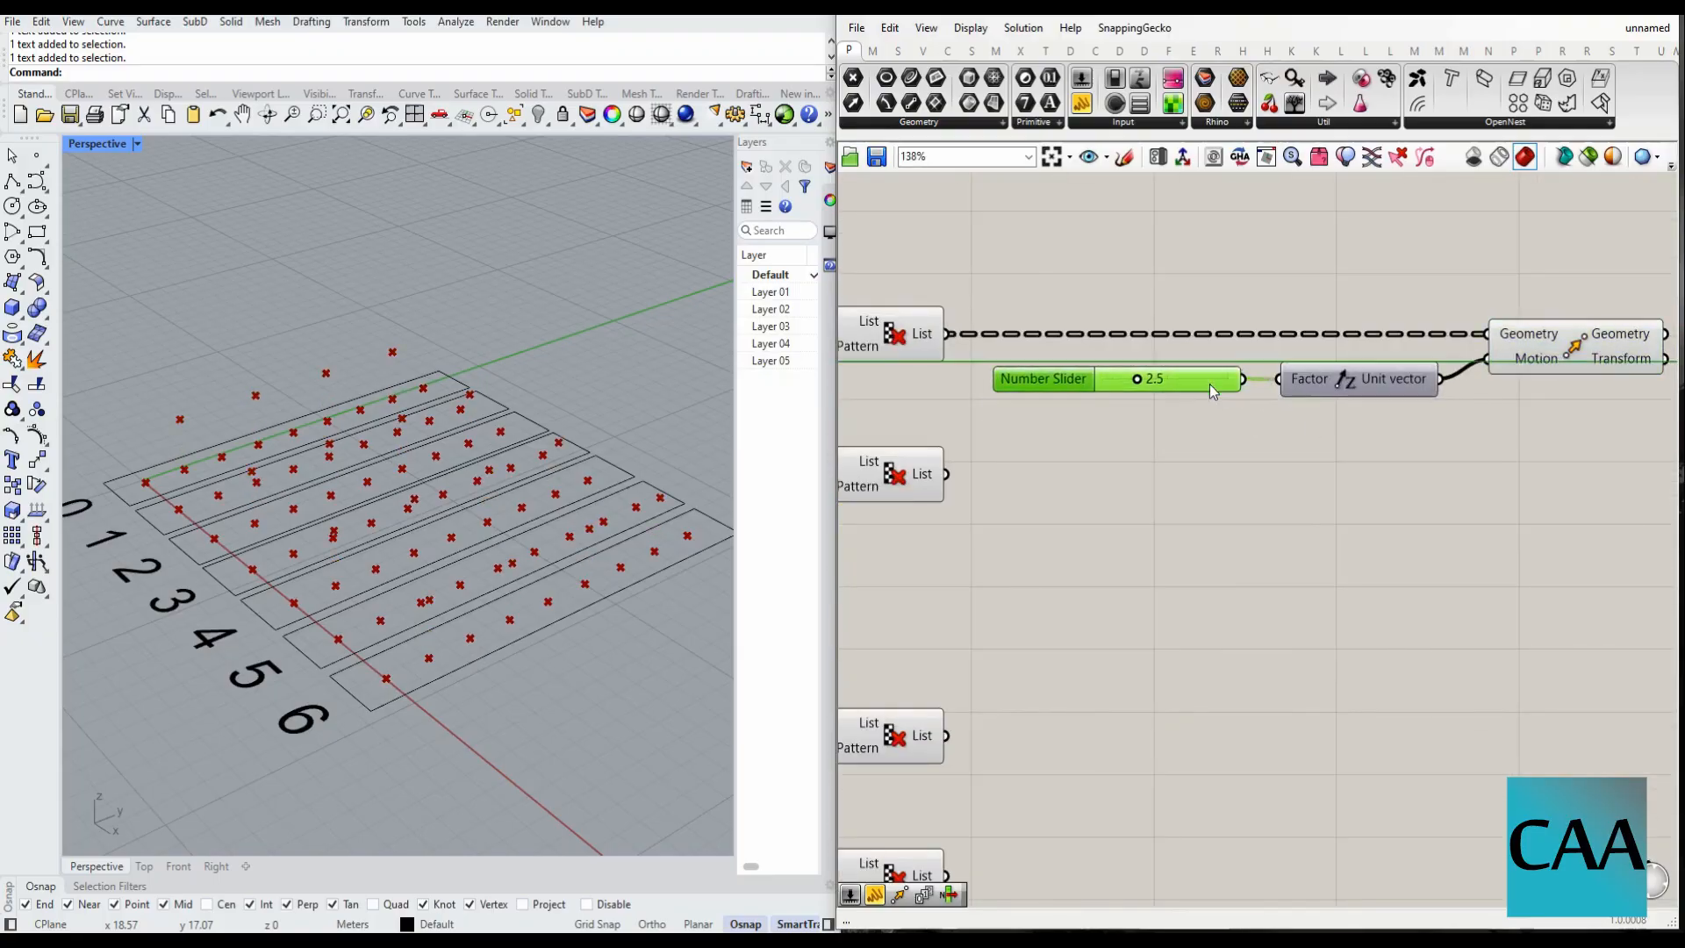
- Turn off the preview of the upper Cull Pattern component that feeds the Move component
{"action": "scroll", "coordinate": [1272, 350], "scroll_direction": "down", "scroll_amount": 4}
{"action": "scroll", "coordinate": [1212, 360], "scroll_direction": "up", "scroll_amount": 5}
{"action": "left_click", "coordinate": [1196, 382]}
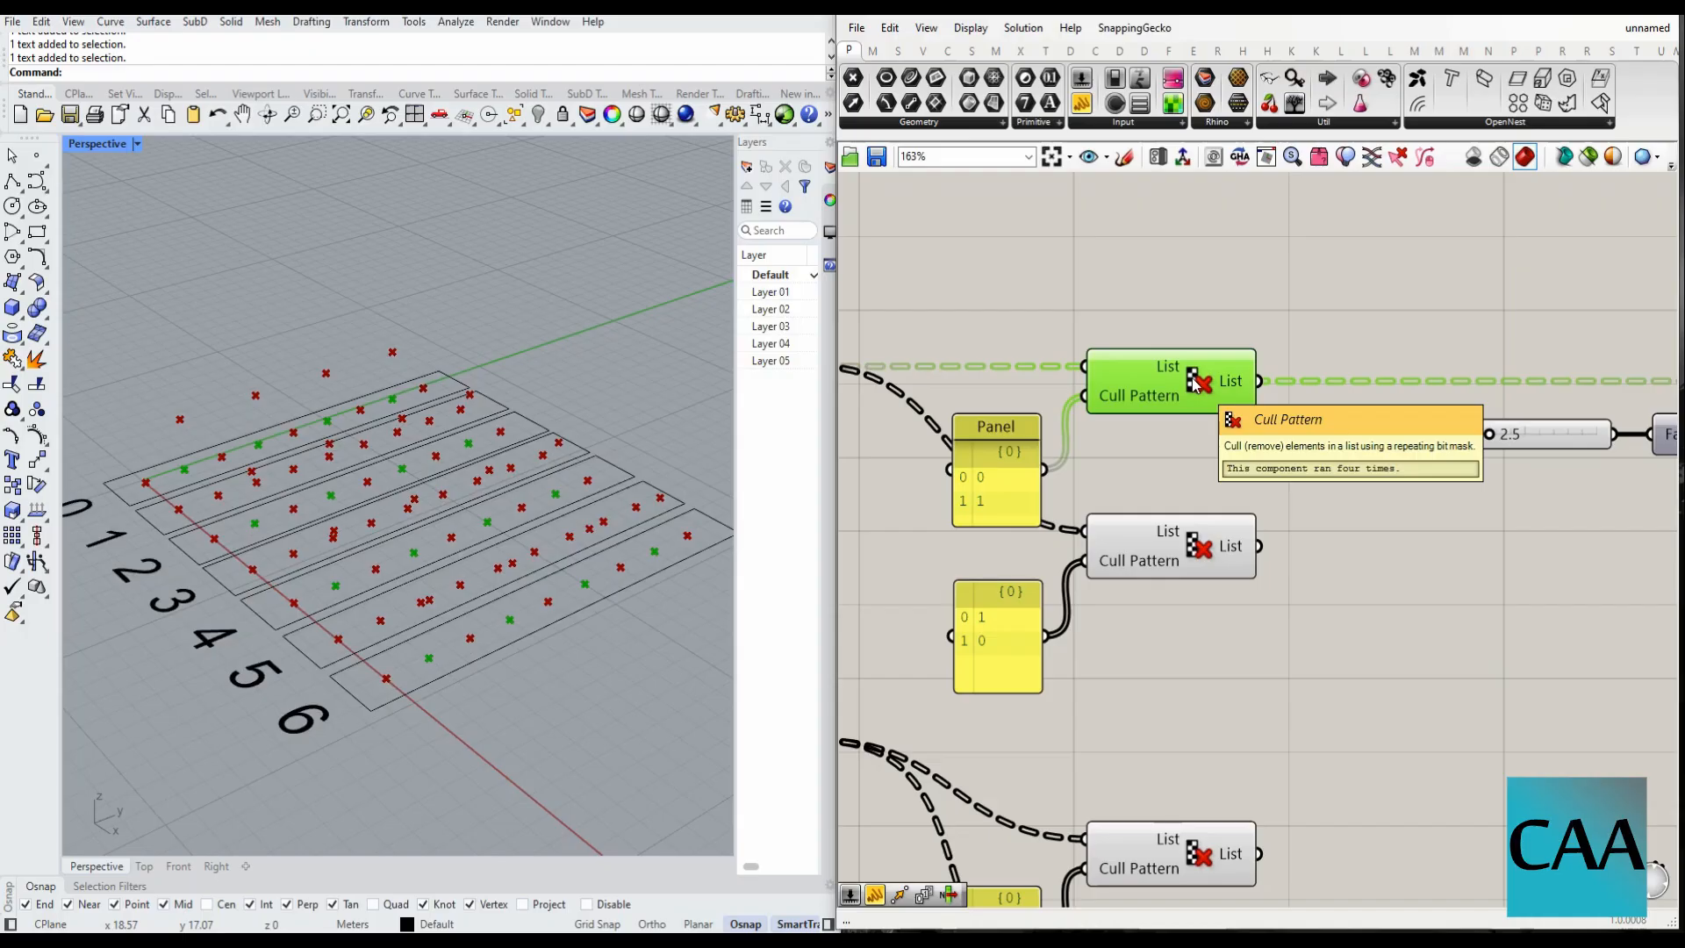
{"action": "right_click", "coordinate": [1196, 382]}
{"action": "left_click", "coordinate": [1241, 415]}
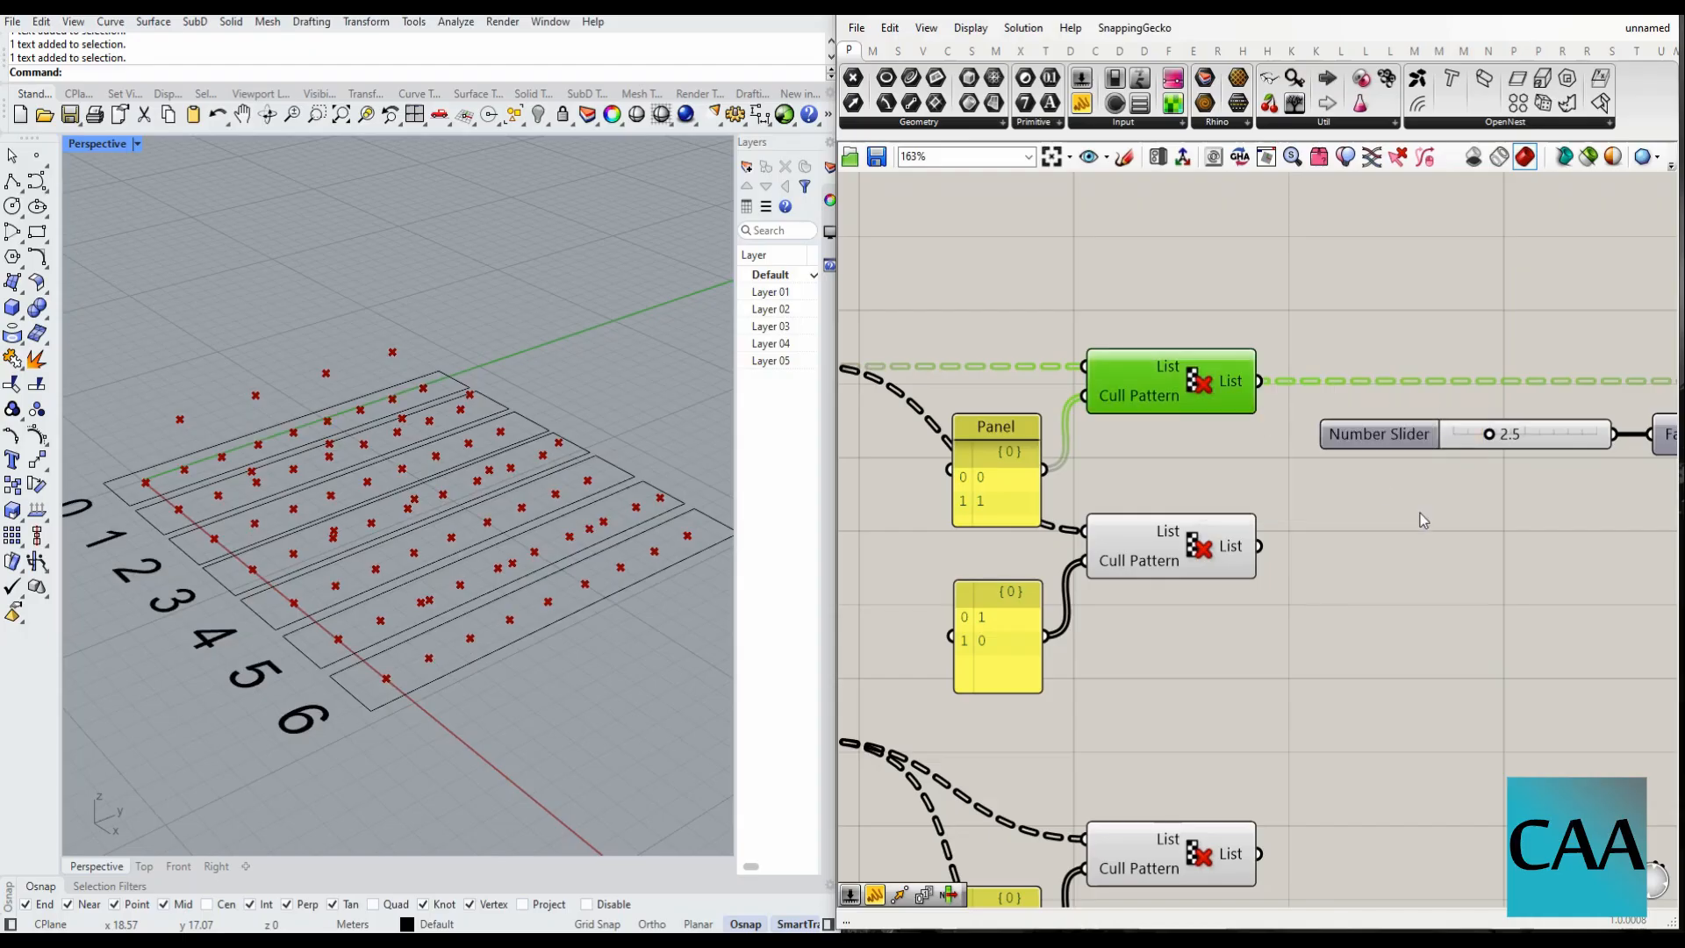
- Examine the raised points above the numbered strips in the perspective view from a different angle
{"action": "scroll", "coordinate": [1229, 526], "scroll_direction": "down", "scroll_amount": 5}
{"action": "scroll", "coordinate": [1229, 527], "scroll_direction": "up", "scroll_amount": 3}
{"action": "scroll", "coordinate": [150, 536], "scroll_direction": "up", "scroll_amount": 2}
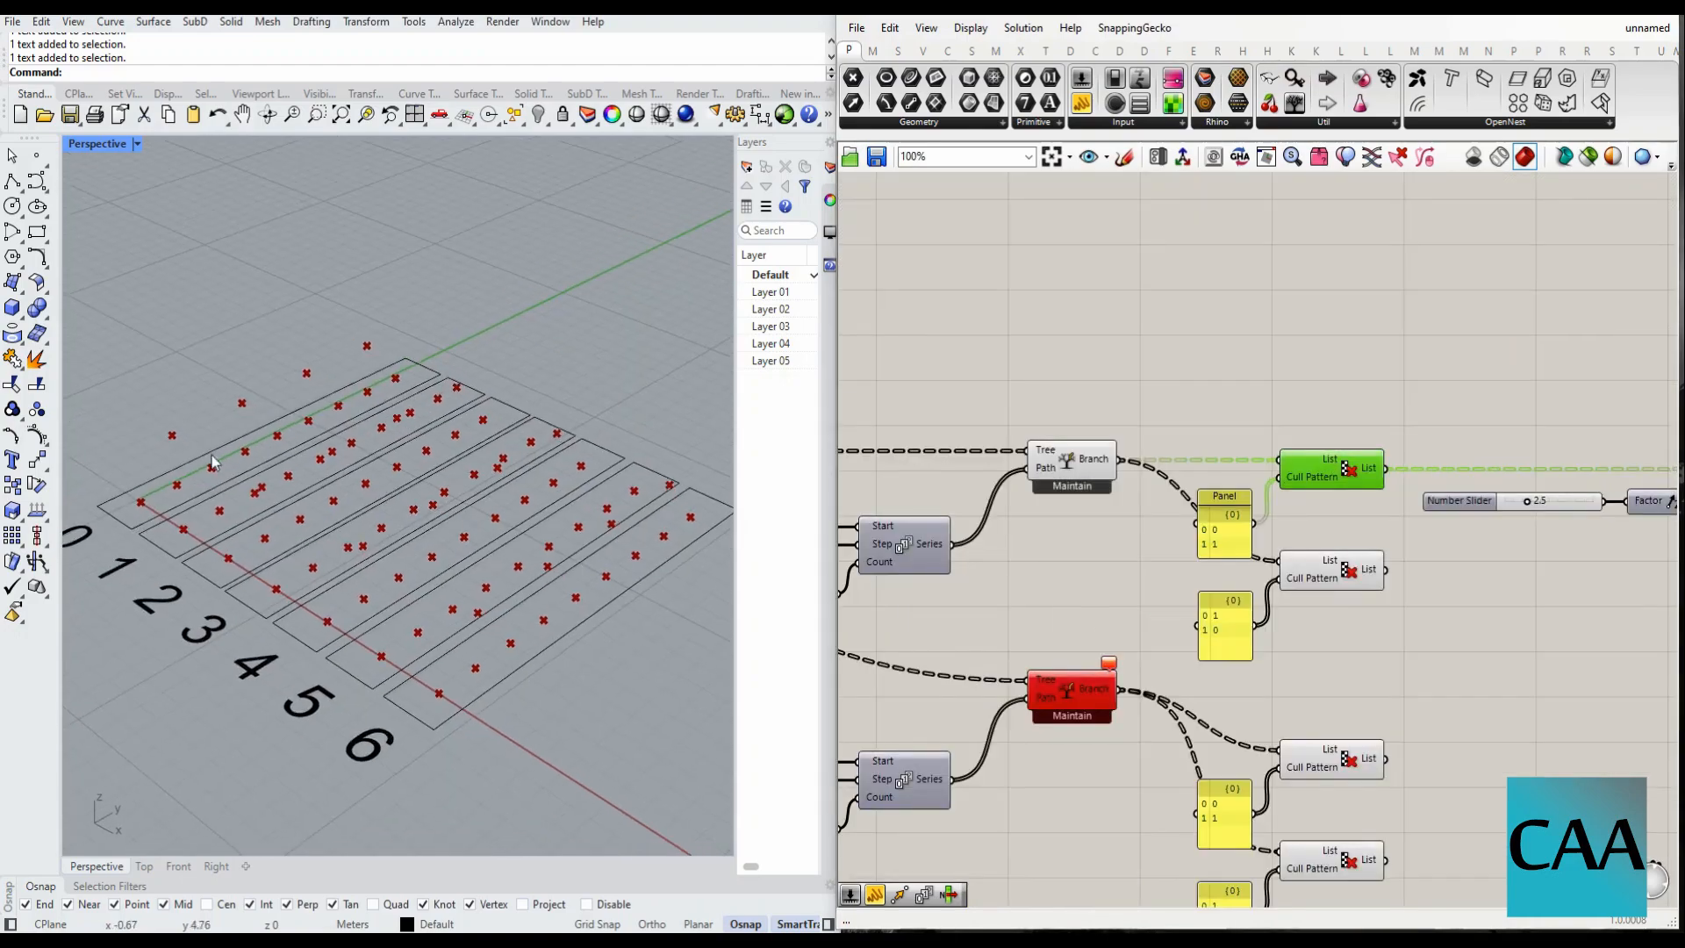
{"action": "scroll", "coordinate": [264, 492], "scroll_direction": "up", "scroll_amount": 4}
{"action": "scroll", "coordinate": [301, 467], "scroll_direction": "down", "scroll_amount": 3}
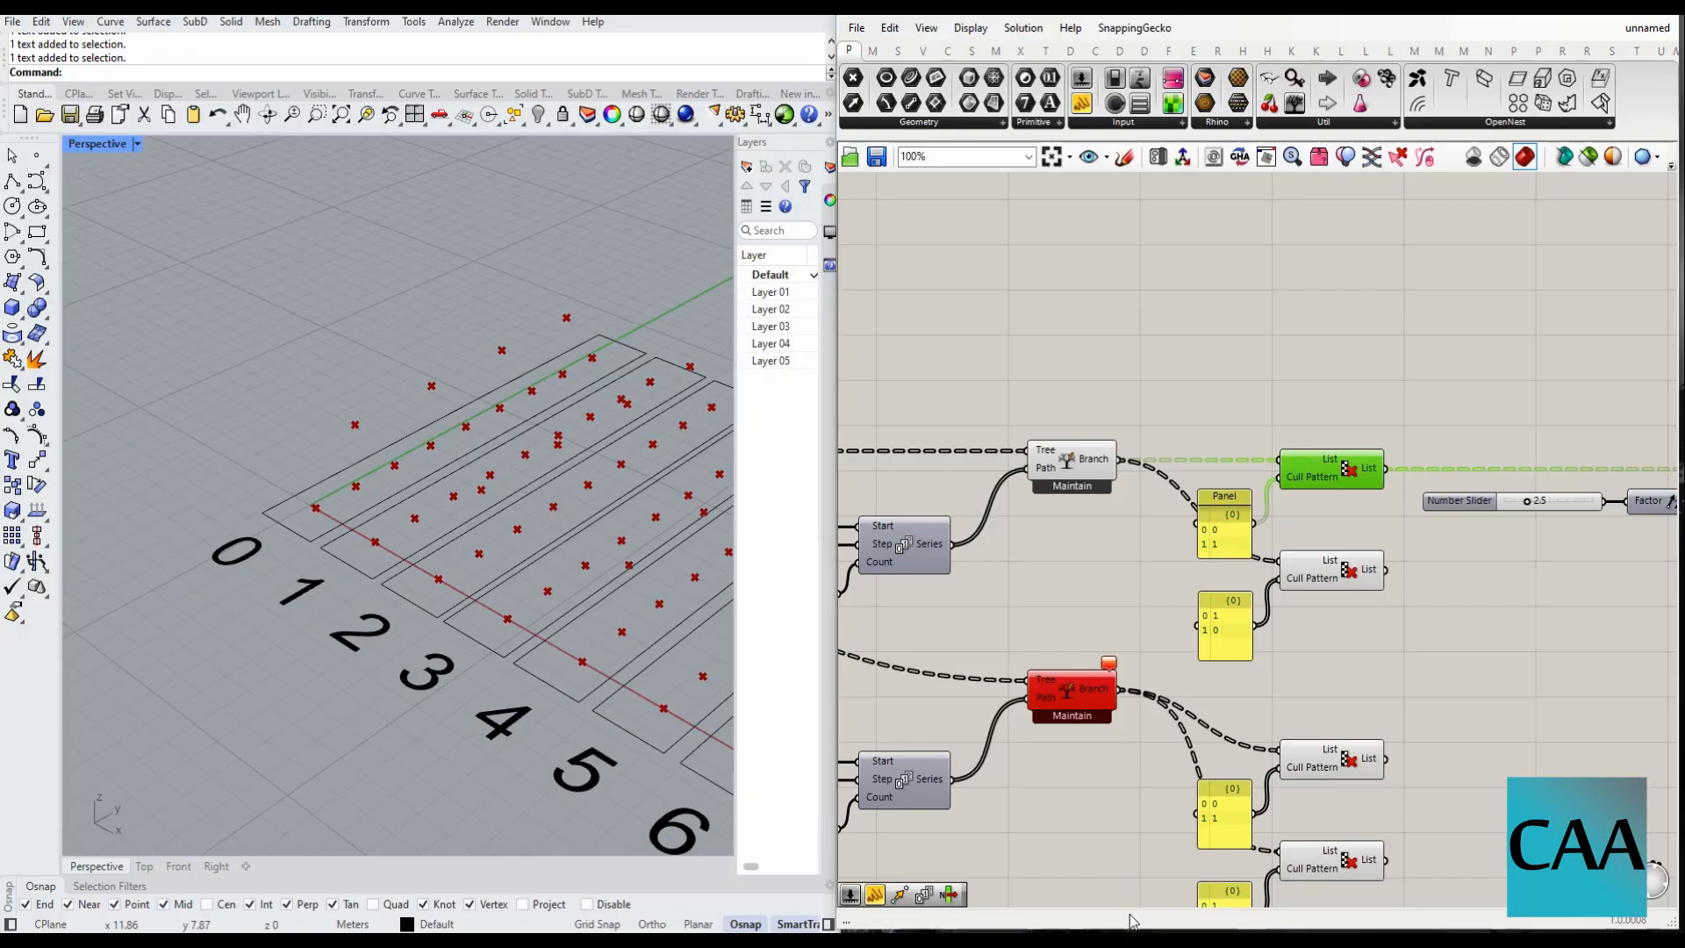
{"action": "right_click_drag", "start_coordinate": [513, 478], "coordinate": [416, 481]}
{"action": "scroll", "coordinate": [1301, 486], "scroll_direction": "down", "scroll_amount": 2}
{"action": "scroll", "coordinate": [1129, 464], "scroll_direction": "up", "scroll_amount": 4}
- Turn off the preview of the upper Tree Branch component
{"action": "left_click", "coordinate": [1132, 467]}
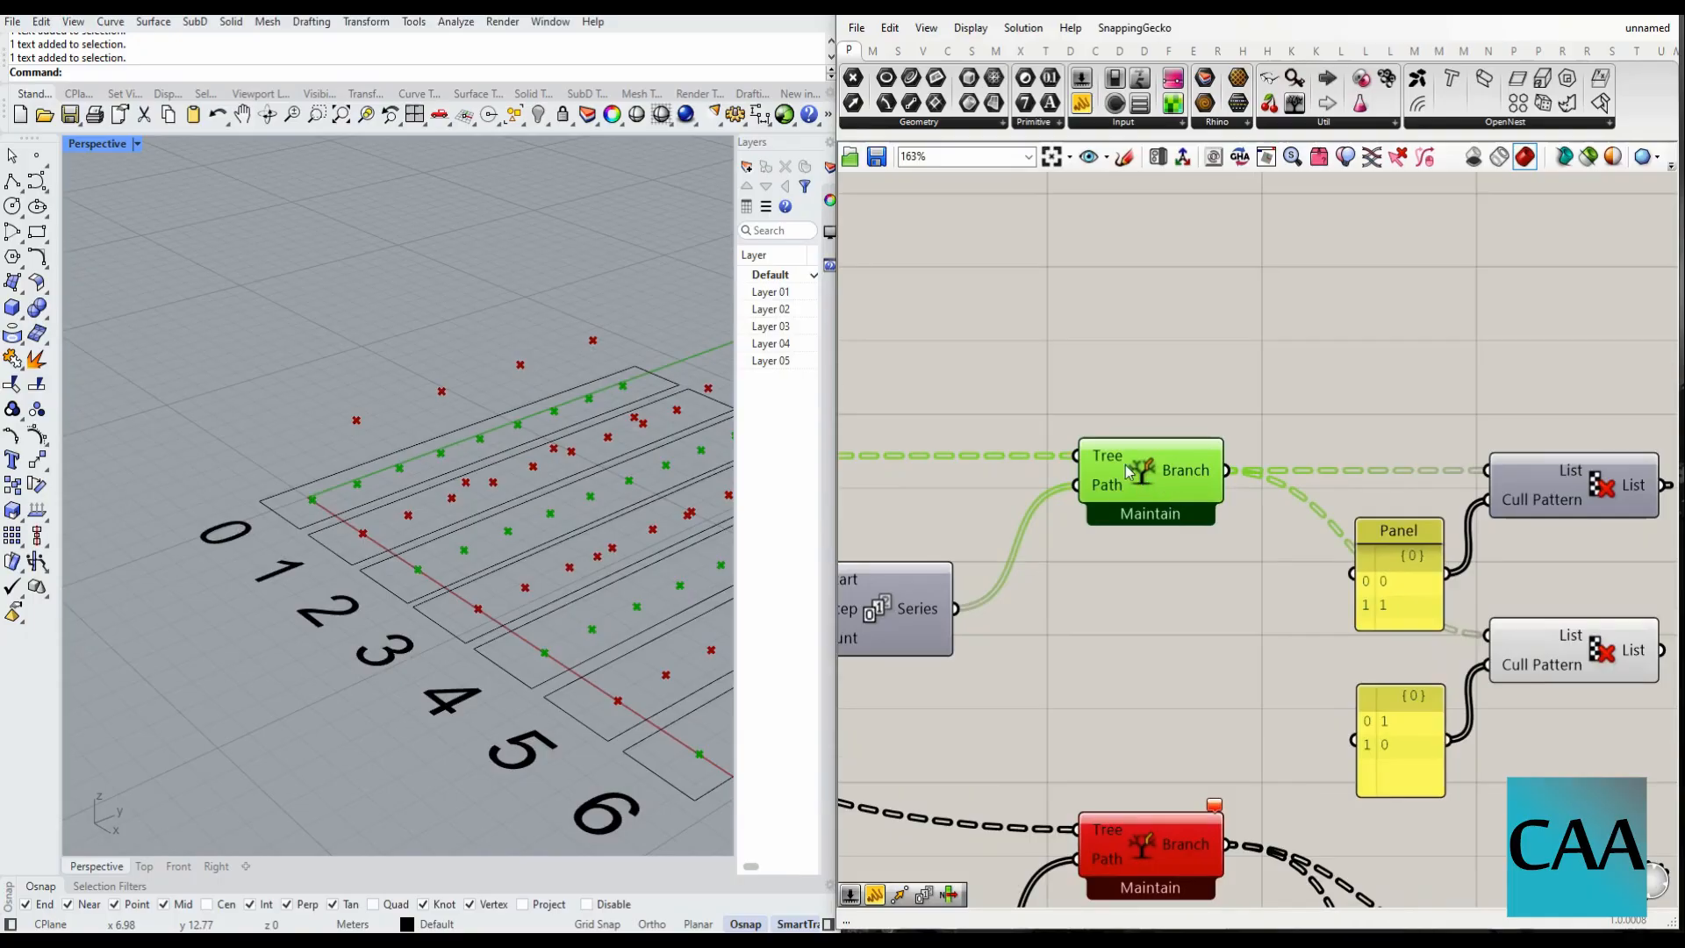
{"action": "scroll", "coordinate": [1141, 479], "scroll_direction": "up", "scroll_amount": 2}
{"action": "scroll", "coordinate": [1112, 448], "scroll_direction": "down", "scroll_amount": 2}
{"action": "scroll", "coordinate": [1111, 467], "scroll_direction": "up", "scroll_amount": 2}
{"action": "scroll", "coordinate": [1132, 470], "scroll_direction": "down", "scroll_amount": 2}
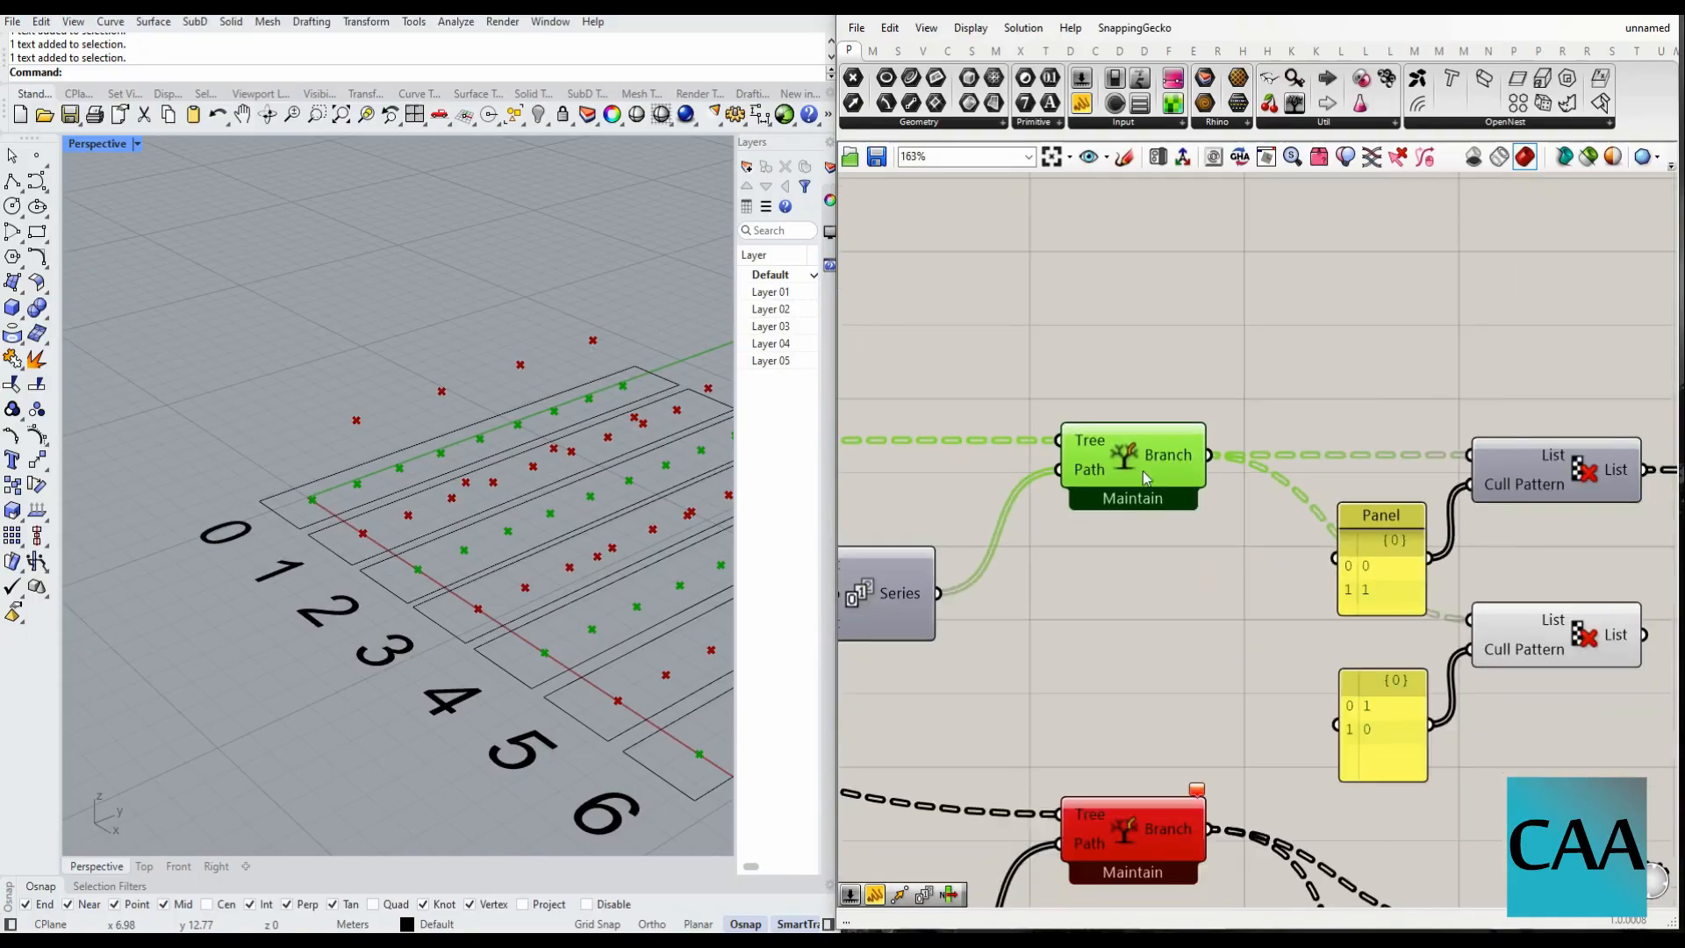
{"action": "scroll", "coordinate": [1117, 459], "scroll_direction": "up", "scroll_amount": 3}
{"action": "right_click", "coordinate": [1132, 446]}
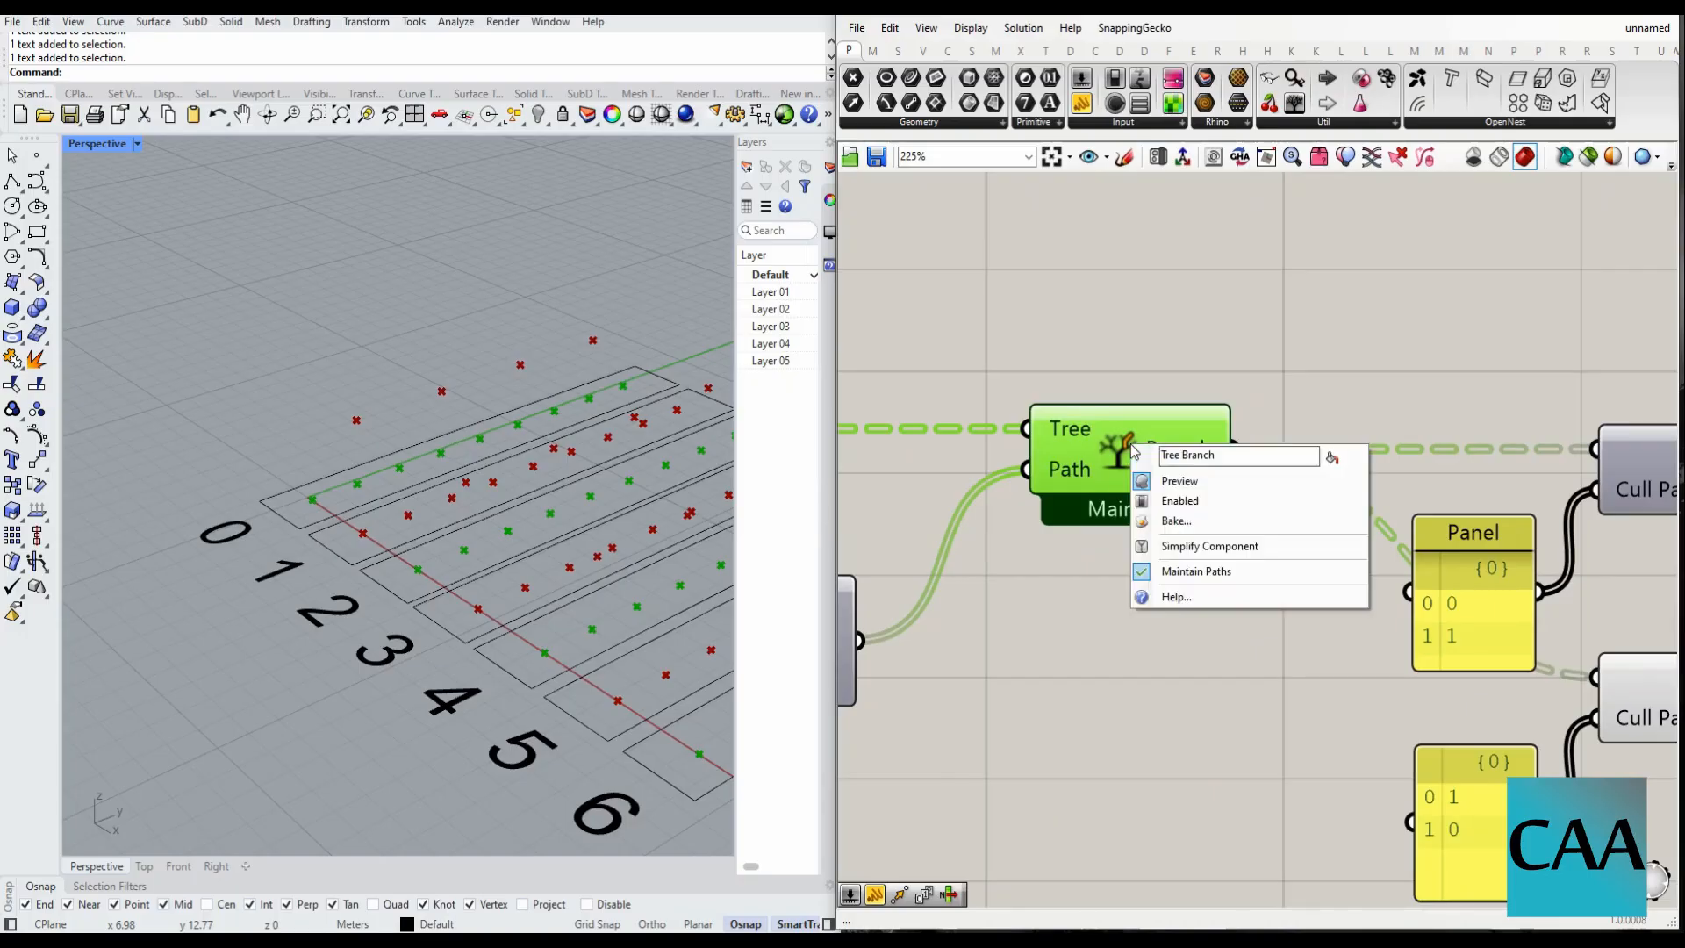
{"action": "left_click", "coordinate": [1181, 481]}
- Turn off the preview of the earlier Move component that generates the full point grid
{"action": "scroll", "coordinate": [1255, 481], "scroll_direction": "down", "scroll_amount": 7}
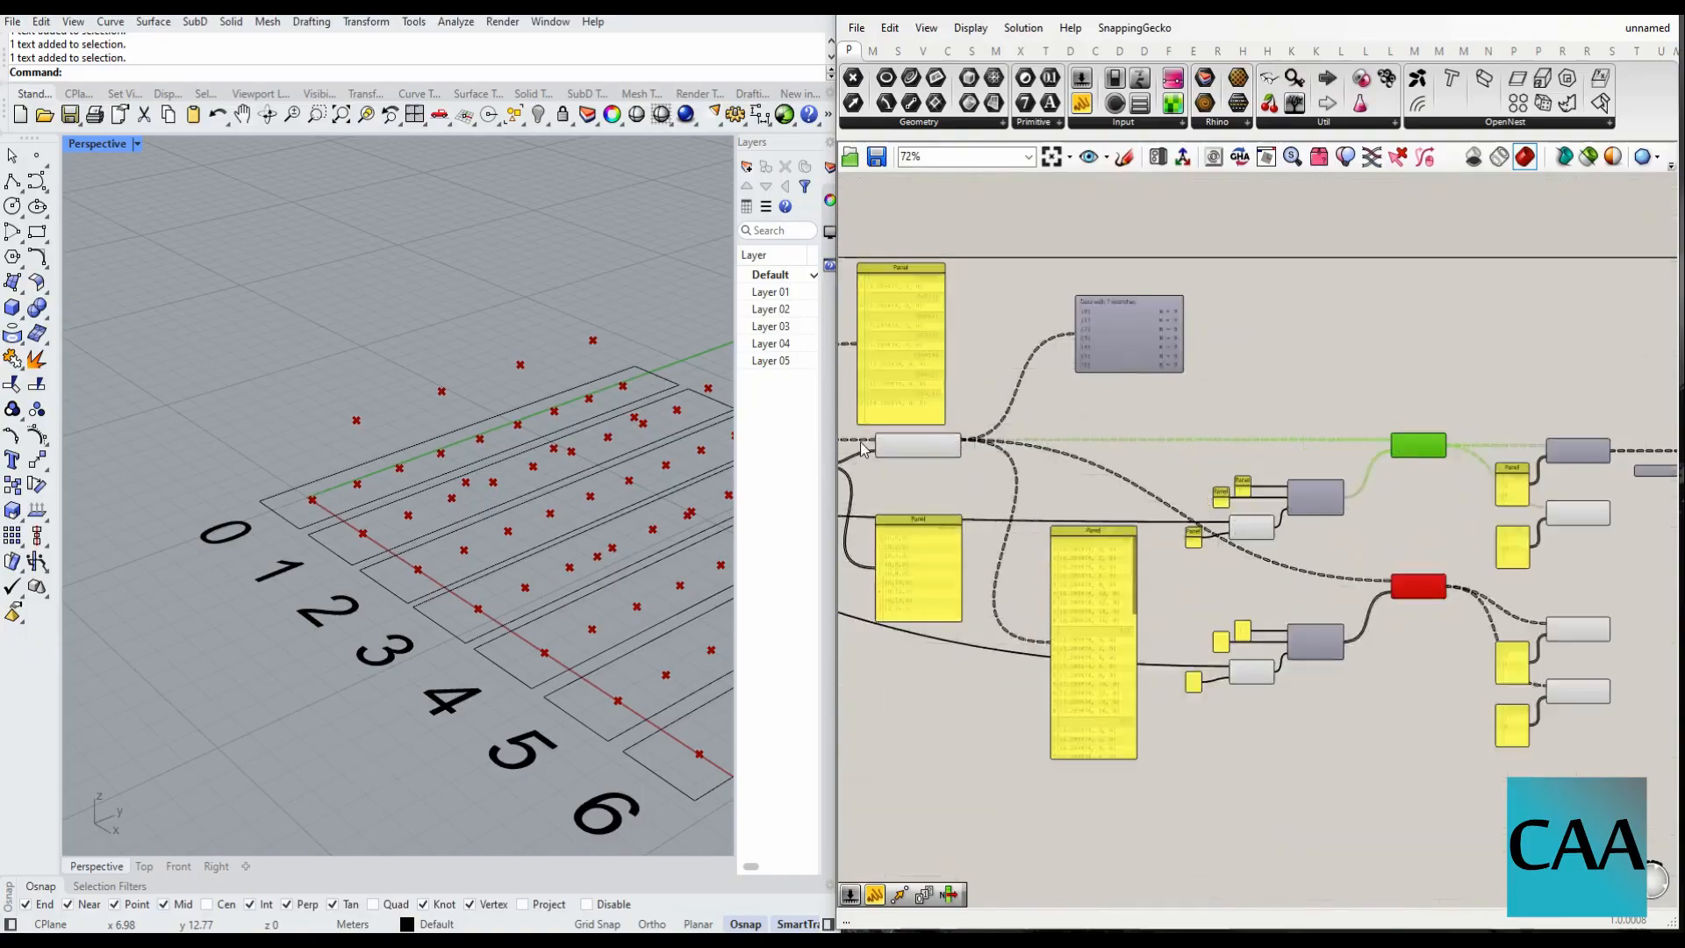
{"action": "left_click", "coordinate": [878, 445]}
{"action": "scroll", "coordinate": [877, 446], "scroll_direction": "up", "scroll_amount": 3}
{"action": "scroll", "coordinate": [1001, 448], "scroll_direction": "down", "scroll_amount": 3}
{"action": "scroll", "coordinate": [1121, 456], "scroll_direction": "up", "scroll_amount": 3}
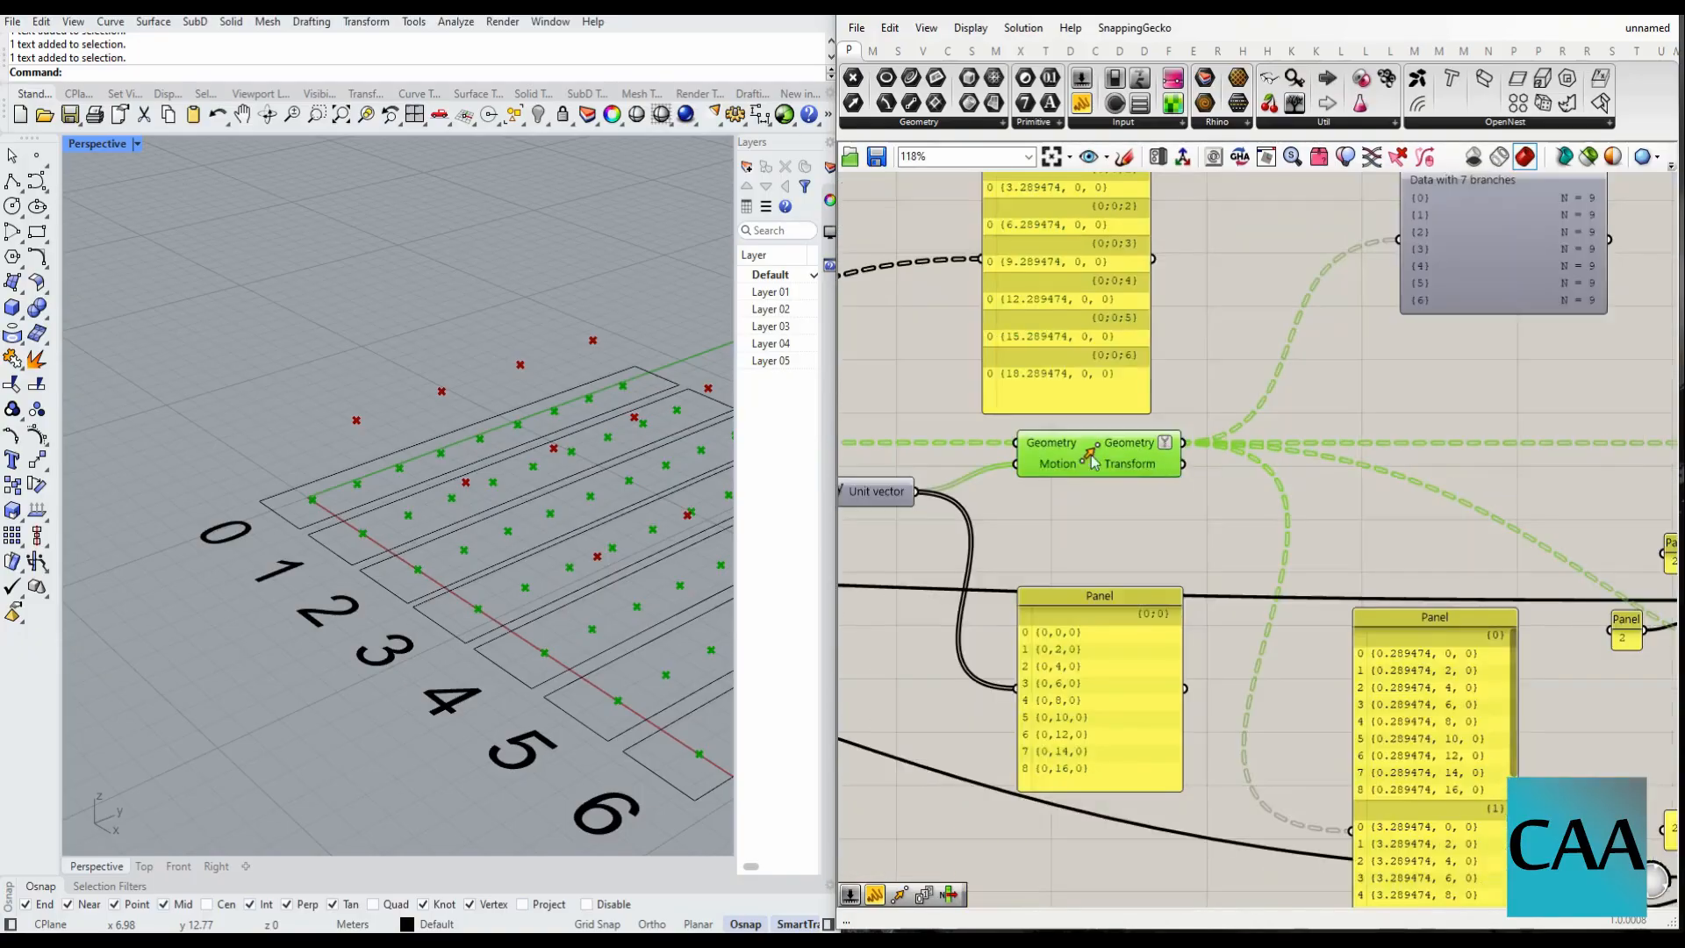
{"action": "scroll", "coordinate": [1094, 463], "scroll_direction": "up", "scroll_amount": 3}
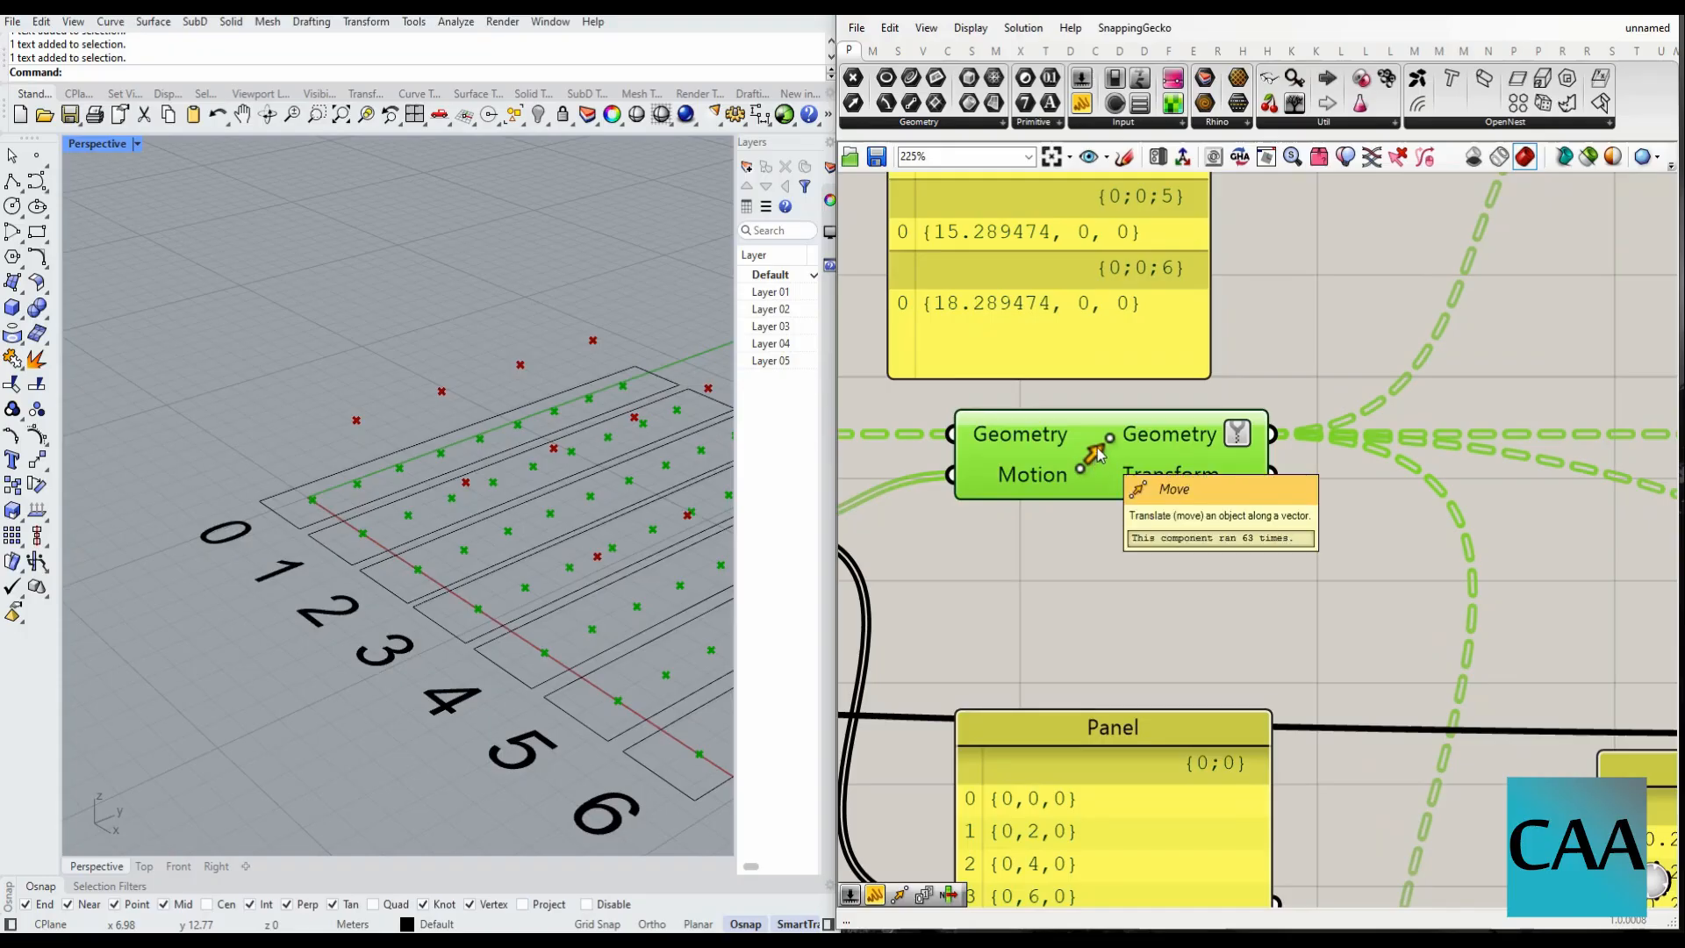
{"action": "right_click", "coordinate": [1098, 453]}
{"action": "left_click", "coordinate": [1150, 483]}
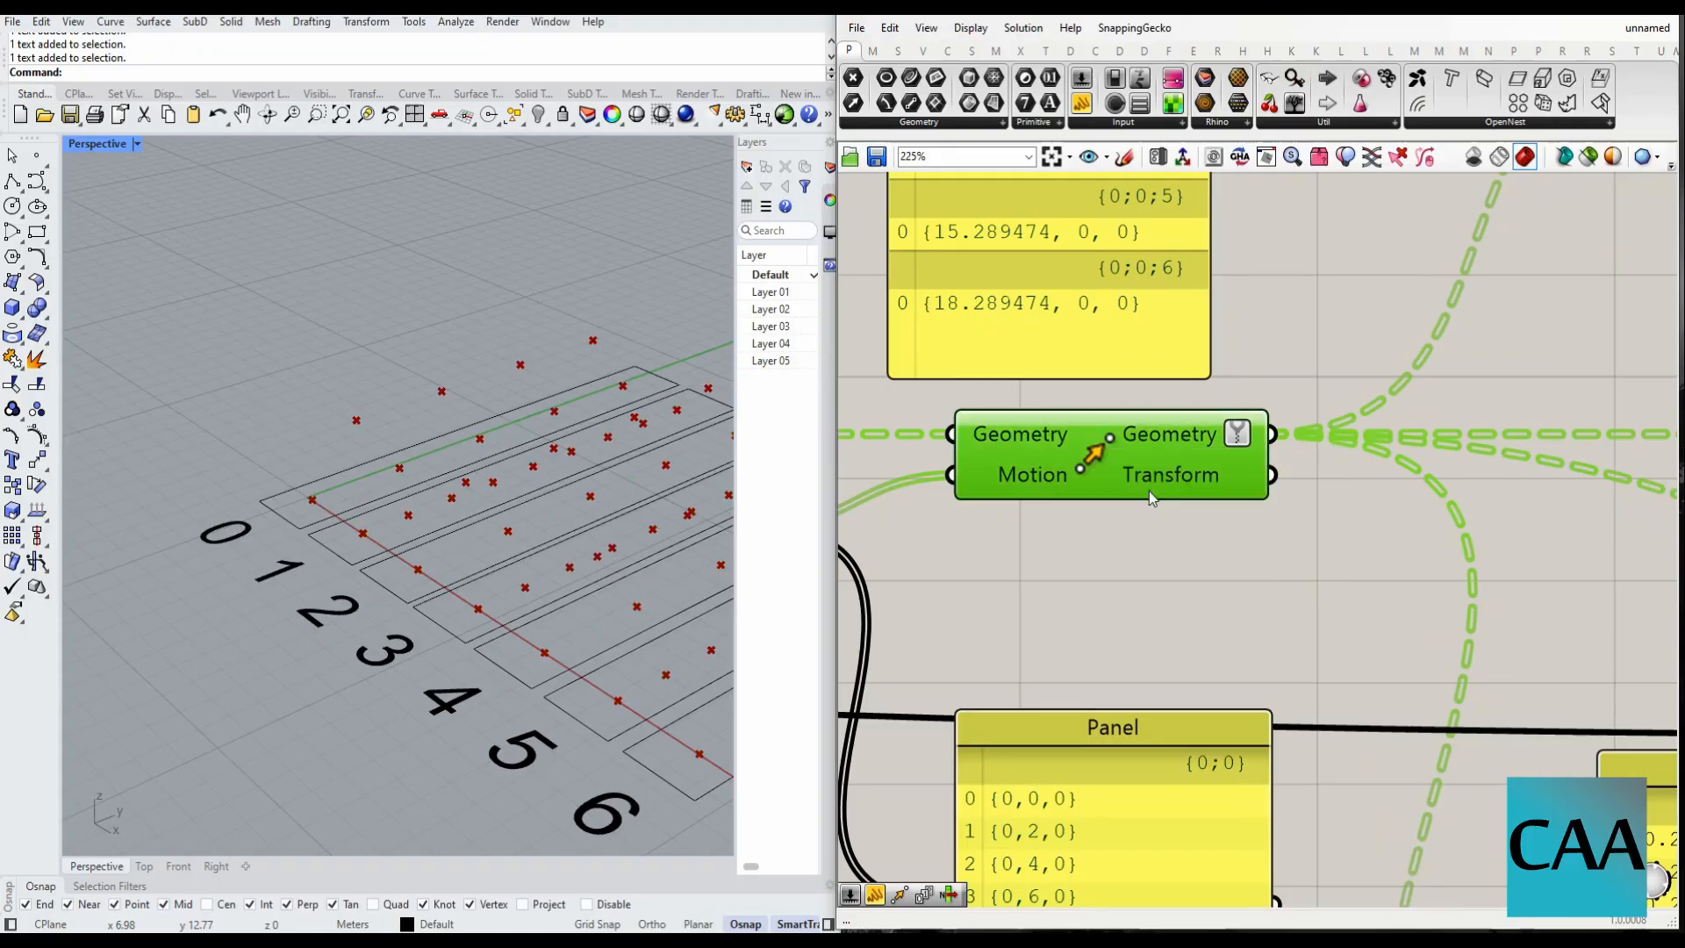
- Set the number slider driving the Unit Z factor to 0.8 and view the raised points in perspective
{"action": "scroll", "coordinate": [973, 506], "scroll_direction": "down", "scroll_amount": 5}
{"action": "scroll", "coordinate": [1235, 464], "scroll_direction": "up", "scroll_amount": 5}
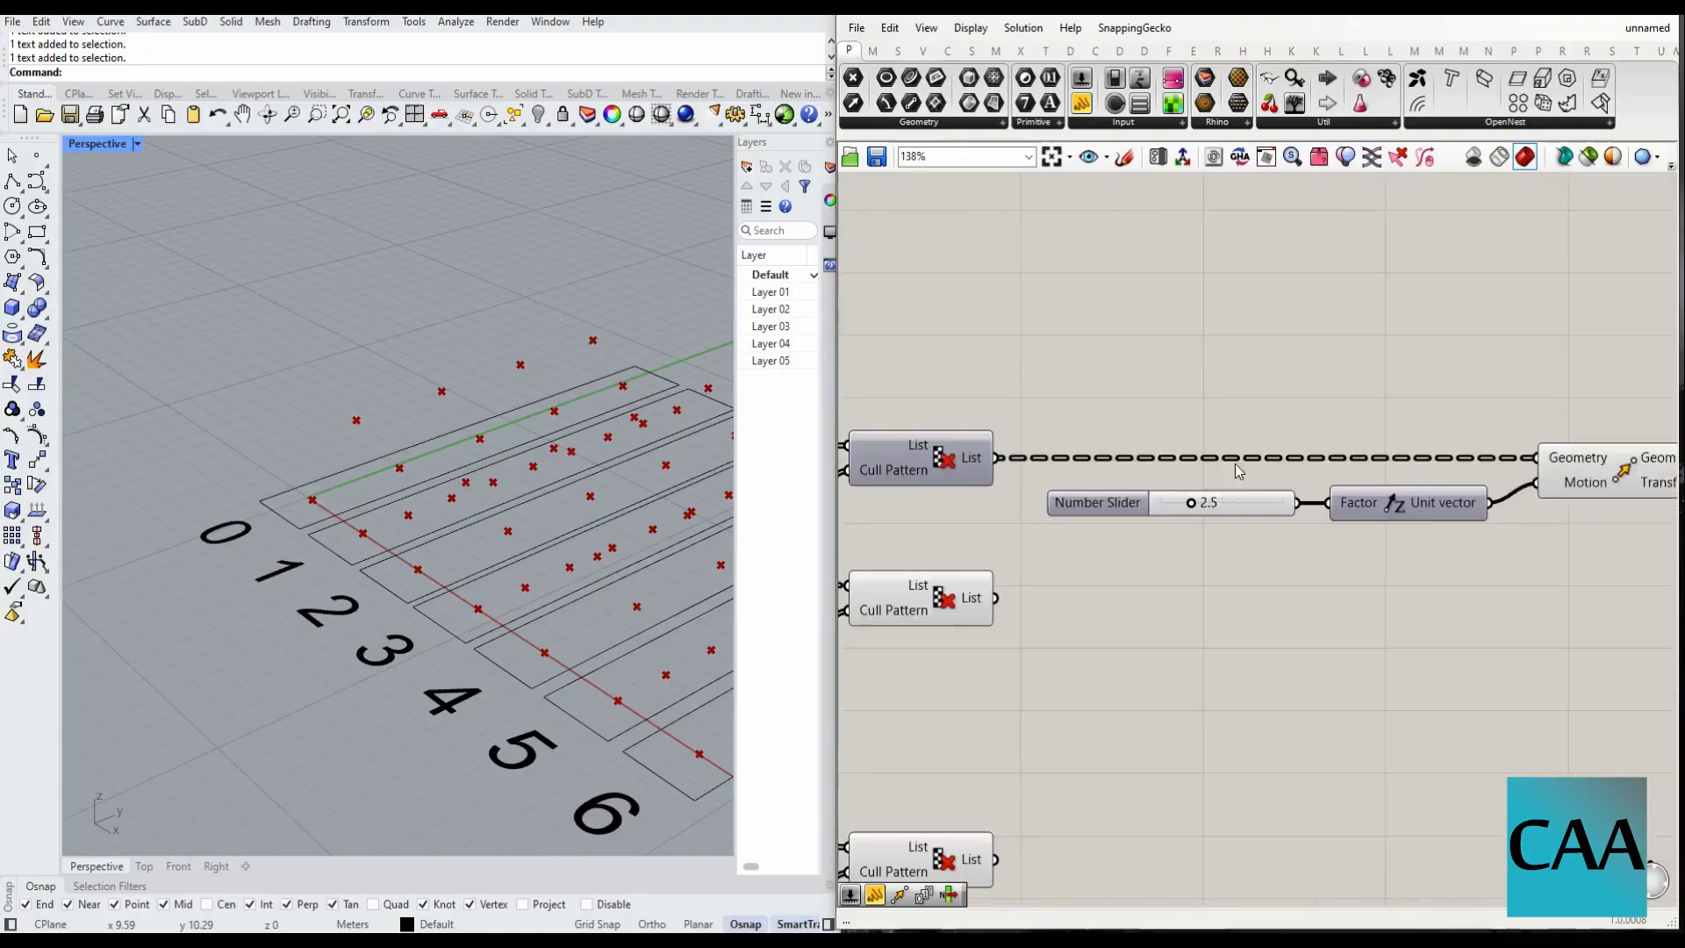
{"action": "left_click_drag", "start_coordinate": [1121, 498], "coordinate": [1097, 509]}
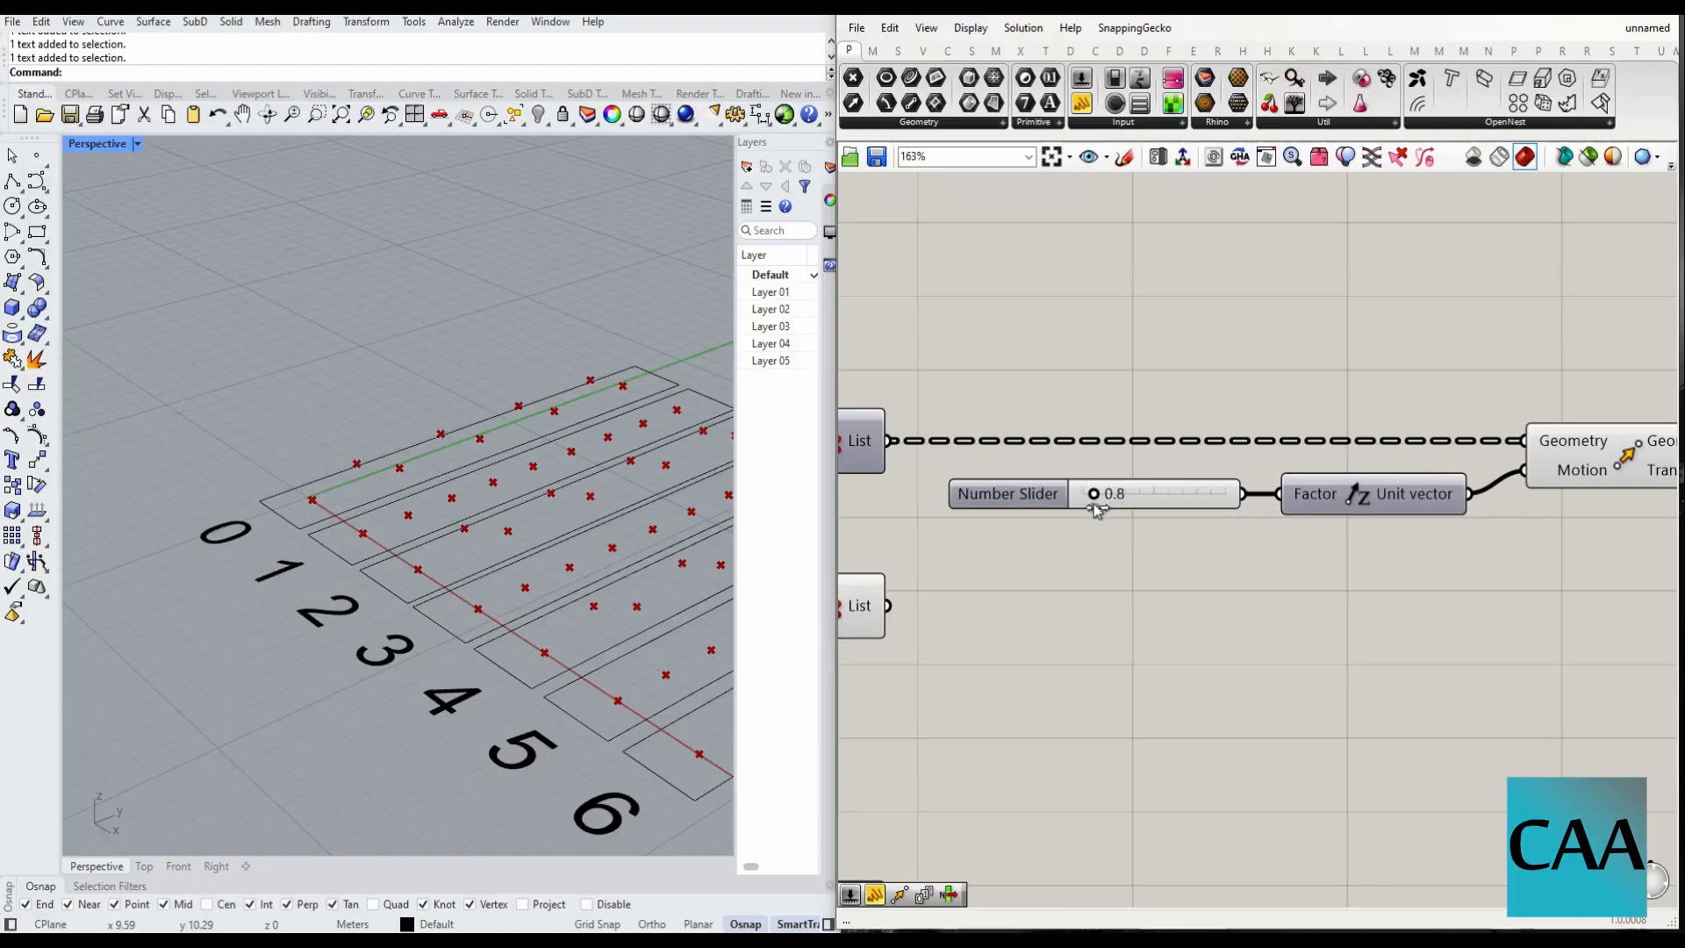
{"action": "mouse_move", "coordinate": [403, 526]}
{"action": "right_mouse_down"}
{"action": "mouse_move", "coordinate": [399, 491]}
{"action": "mouse_move", "coordinate": [402, 527]}
{"action": "right_mouse_up"}
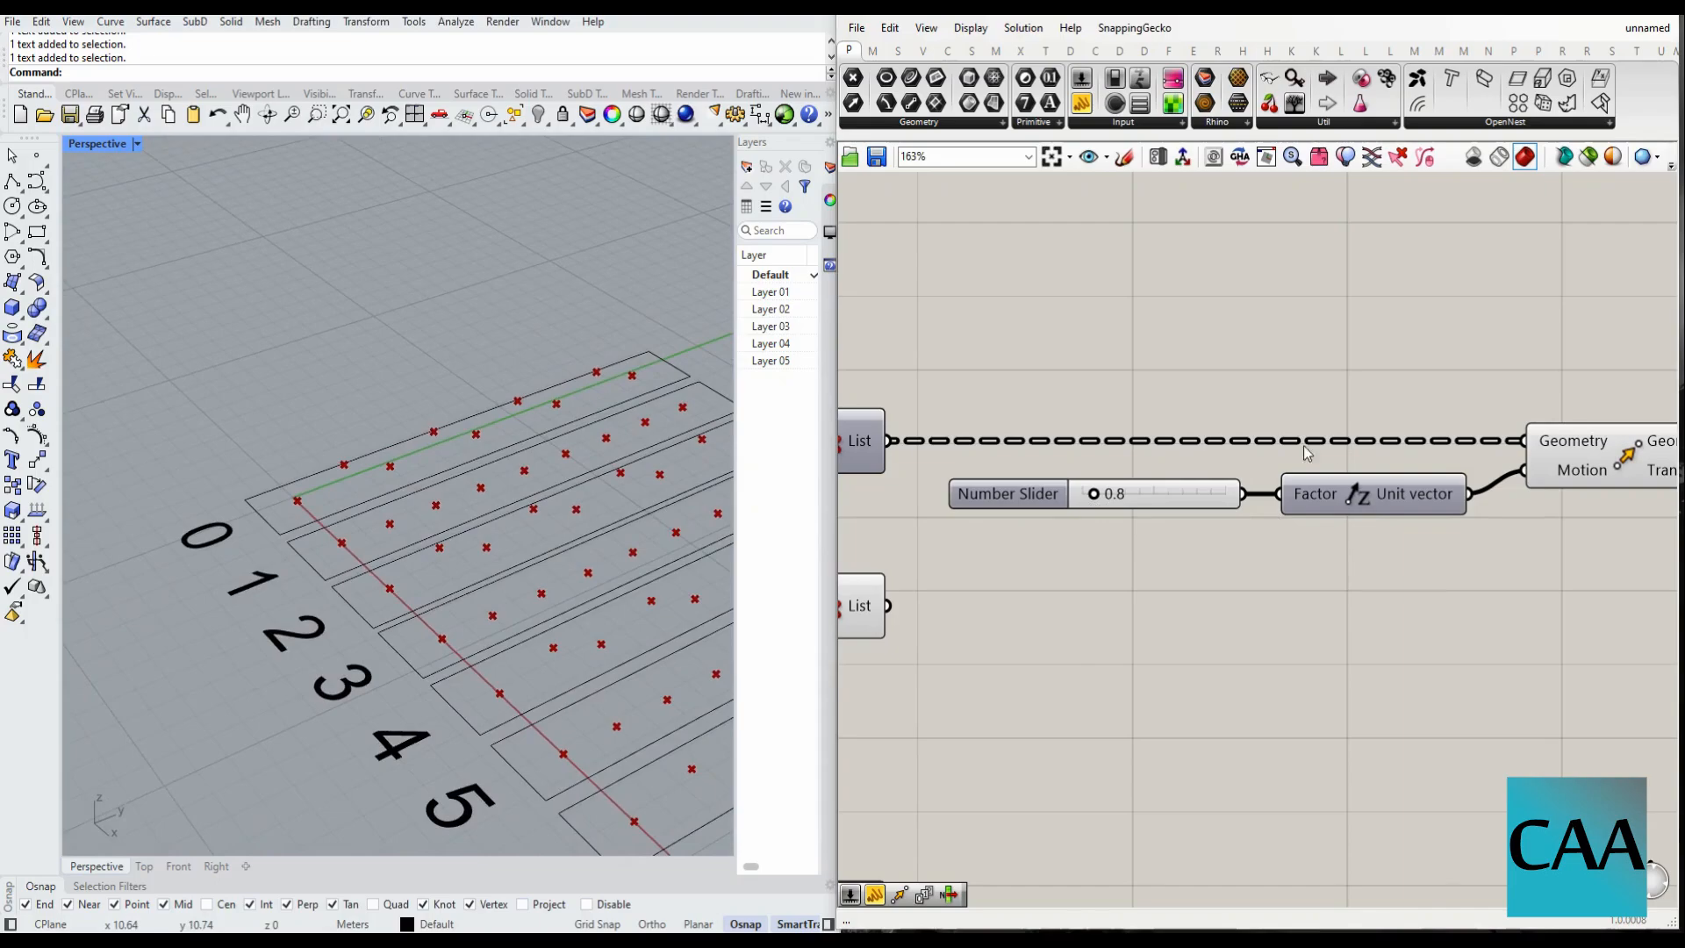
{"action": "scroll", "coordinate": [1264, 456], "scroll_direction": "down", "scroll_amount": 3}
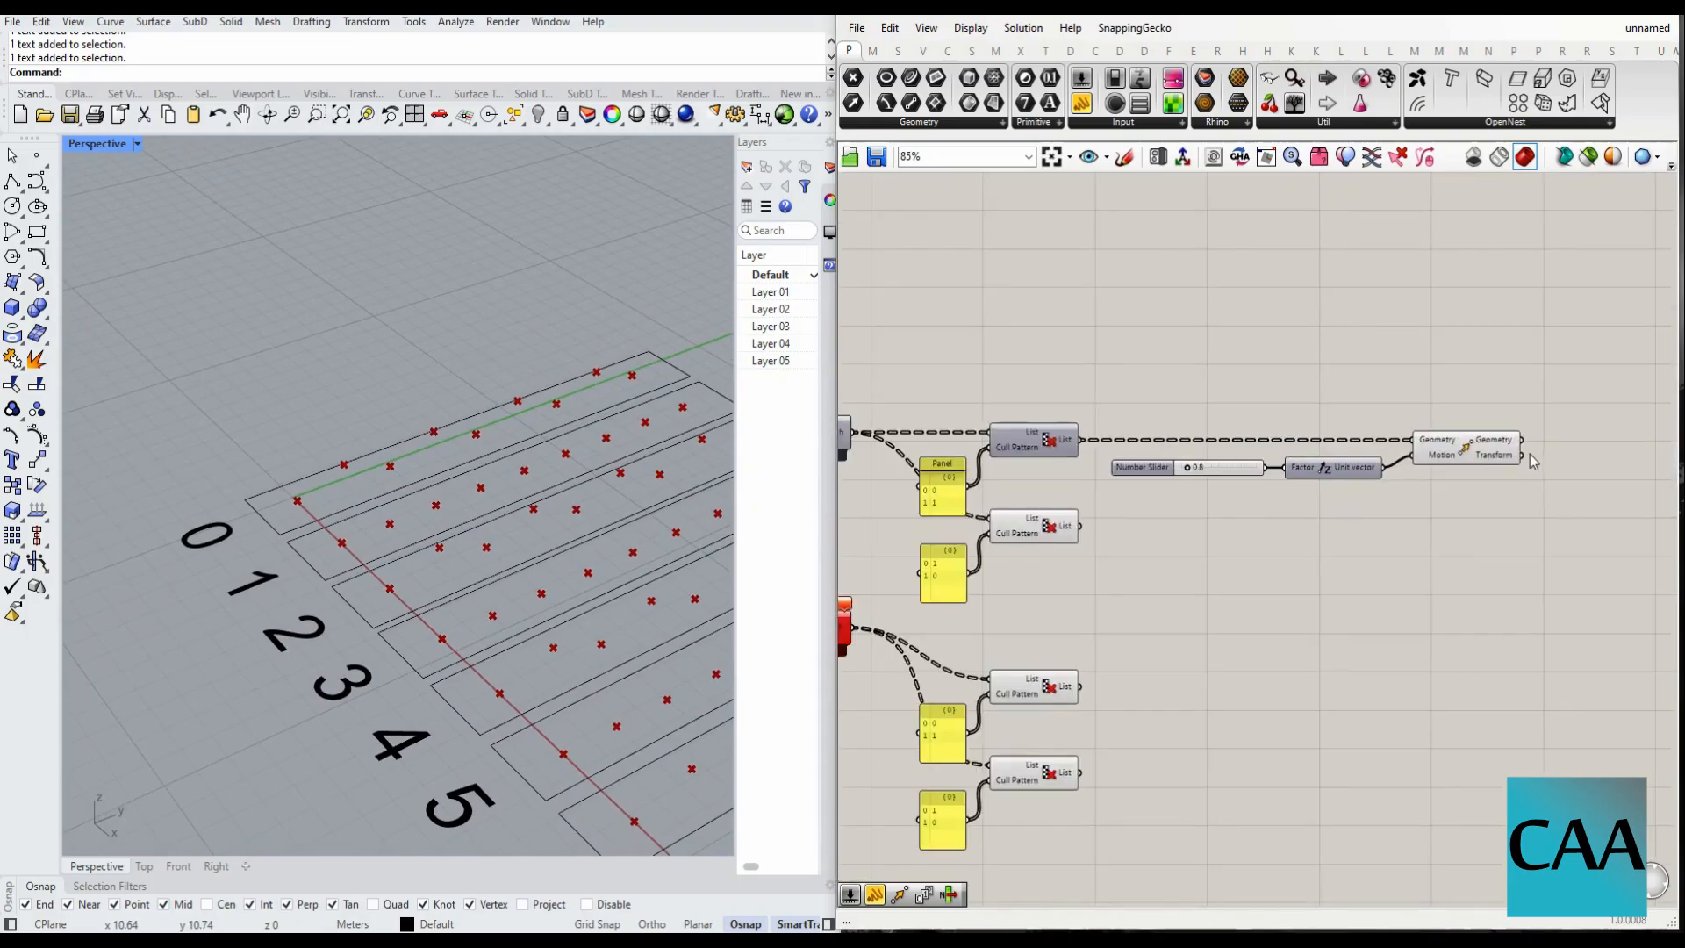
{"action": "scroll", "coordinate": [1148, 579], "scroll_direction": "down", "scroll_amount": 2}
{"action": "scroll", "coordinate": [1220, 614], "scroll_direction": "up", "scroll_amount": 4}
{"action": "scroll", "coordinate": [1283, 676], "scroll_direction": "down", "scroll_amount": 3}
{"action": "scroll", "coordinate": [1114, 619], "scroll_direction": "up", "scroll_amount": 4}
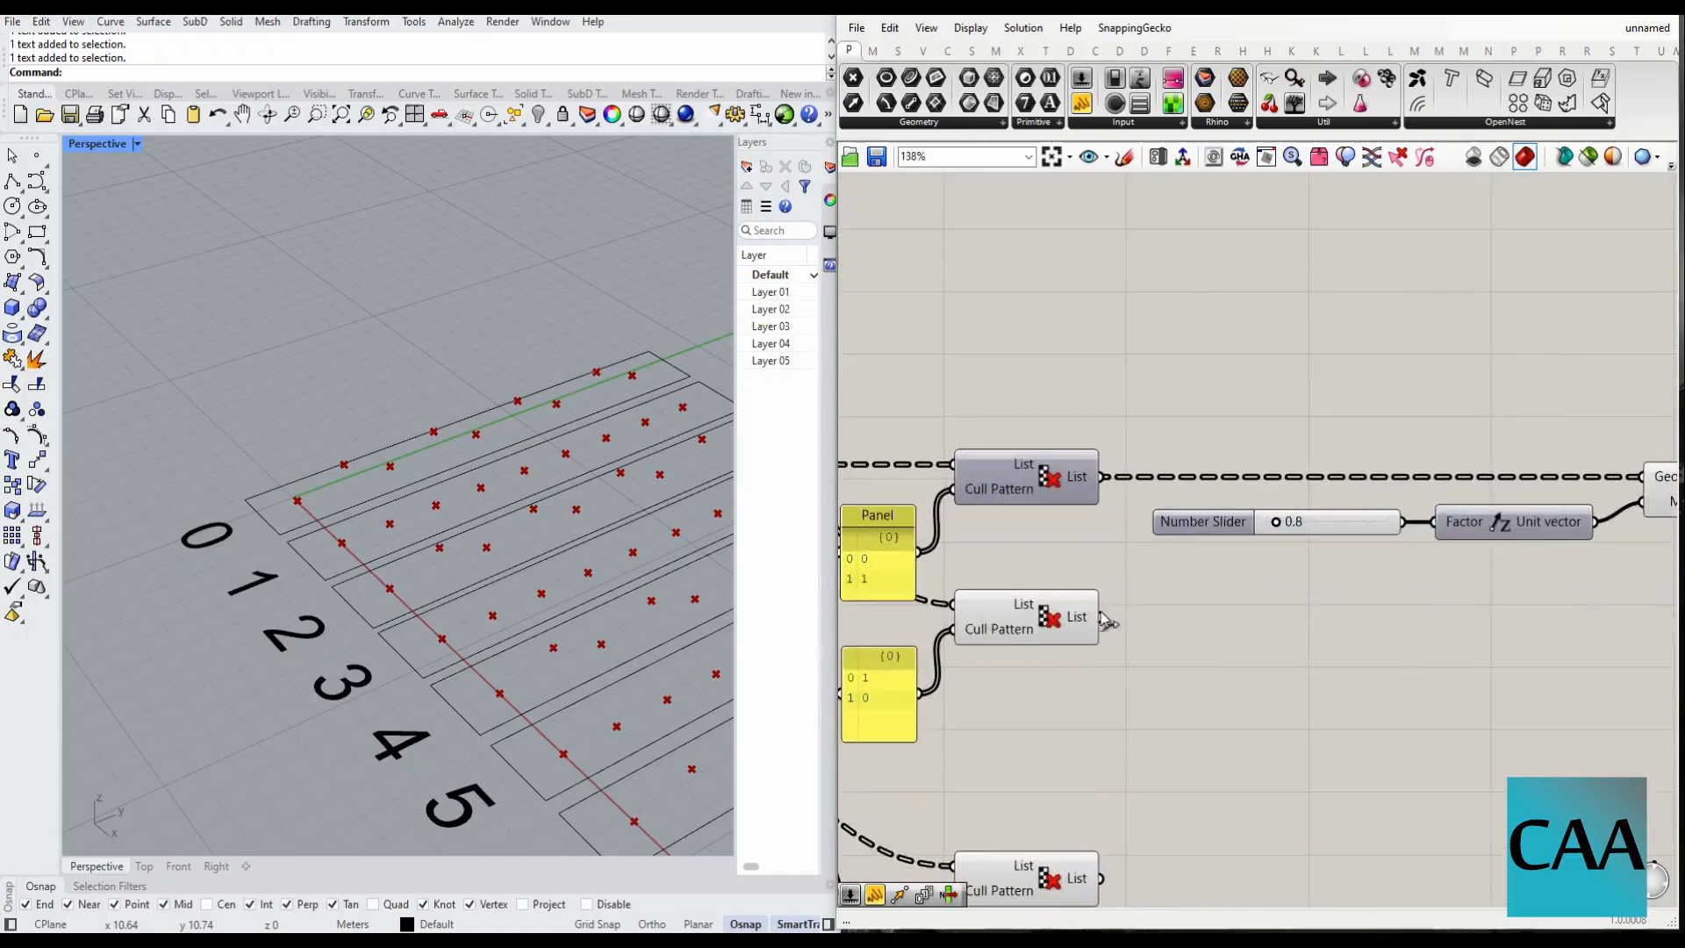
{"action": "scroll", "coordinate": [1115, 619], "scroll_direction": "down", "scroll_amount": 2}
{"action": "scroll", "coordinate": [1056, 596], "scroll_direction": "up", "scroll_amount": 1}
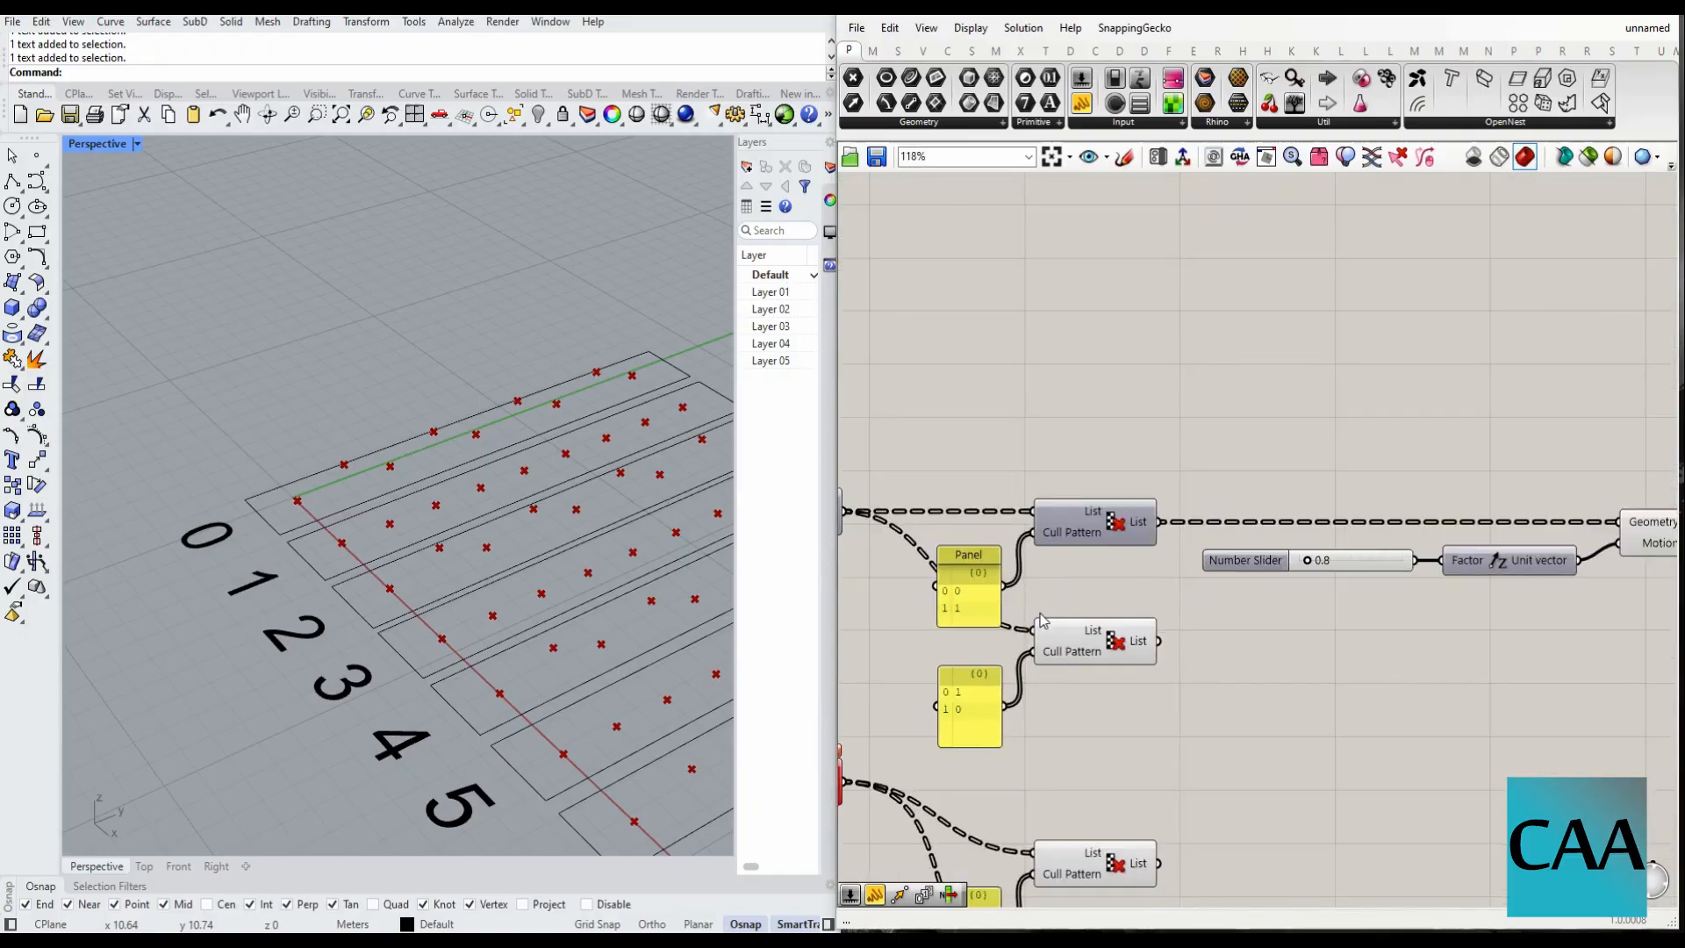
{"action": "scroll", "coordinate": [1043, 621], "scroll_direction": "down", "scroll_amount": 3}
{"action": "scroll", "coordinate": [1009, 668], "scroll_direction": "up", "scroll_amount": 4}
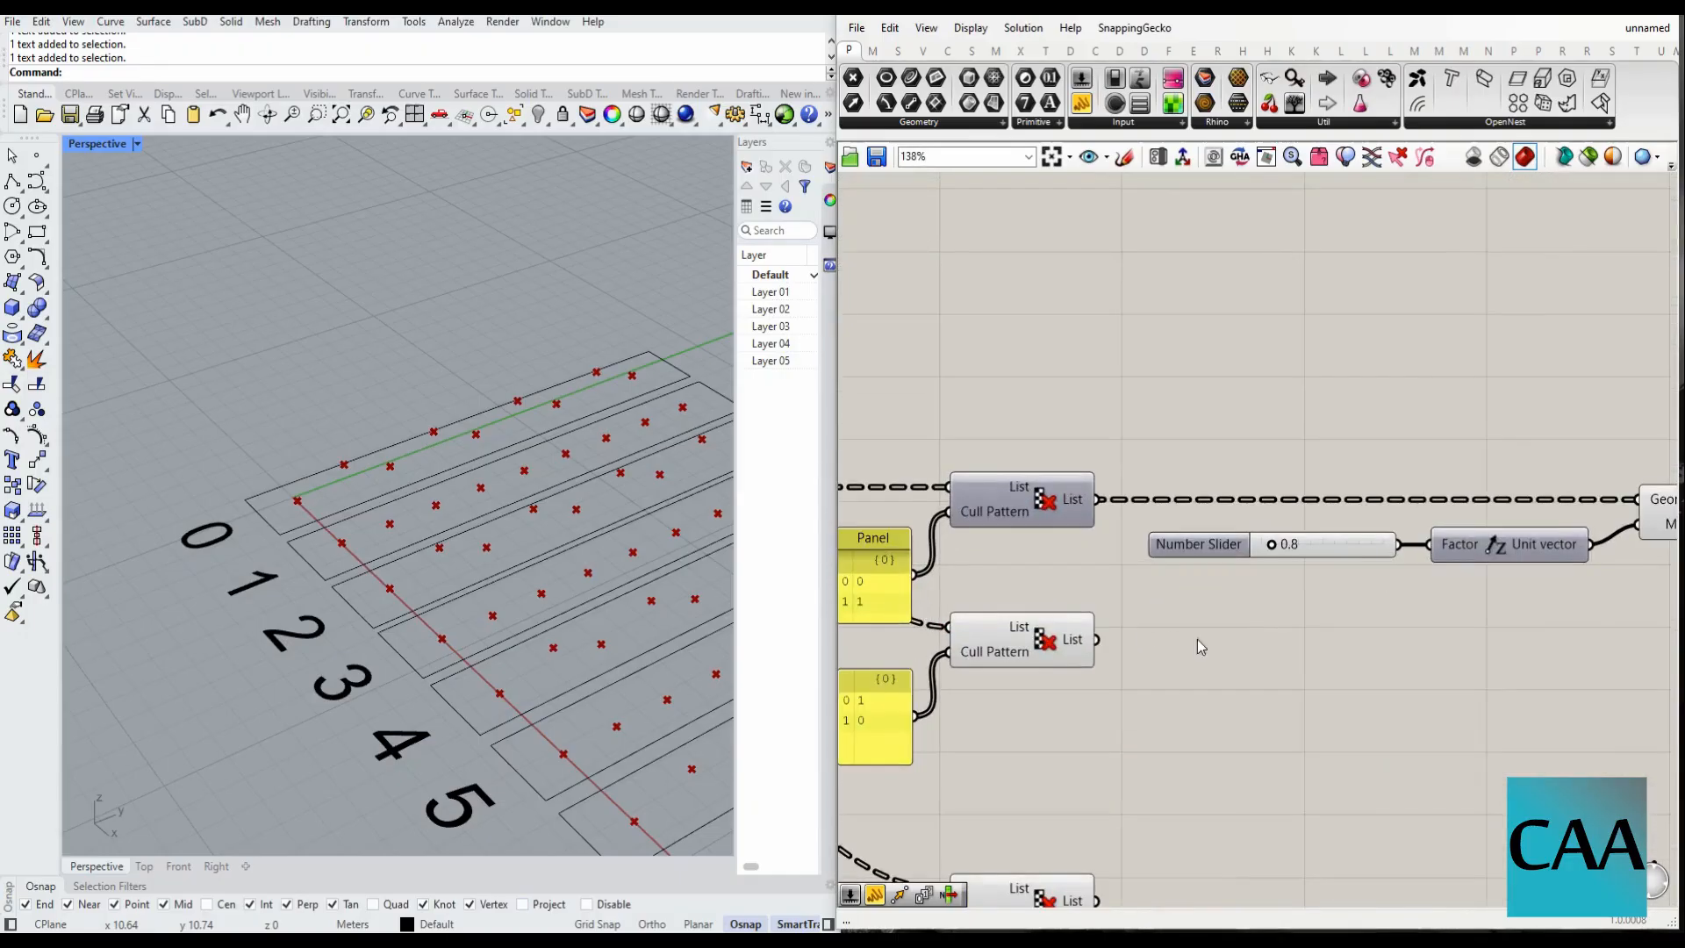
{"action": "scroll", "coordinate": [1201, 647], "scroll_direction": "down", "scroll_amount": 2}
{"action": "scroll", "coordinate": [1189, 652], "scroll_direction": "down", "scroll_amount": 1}
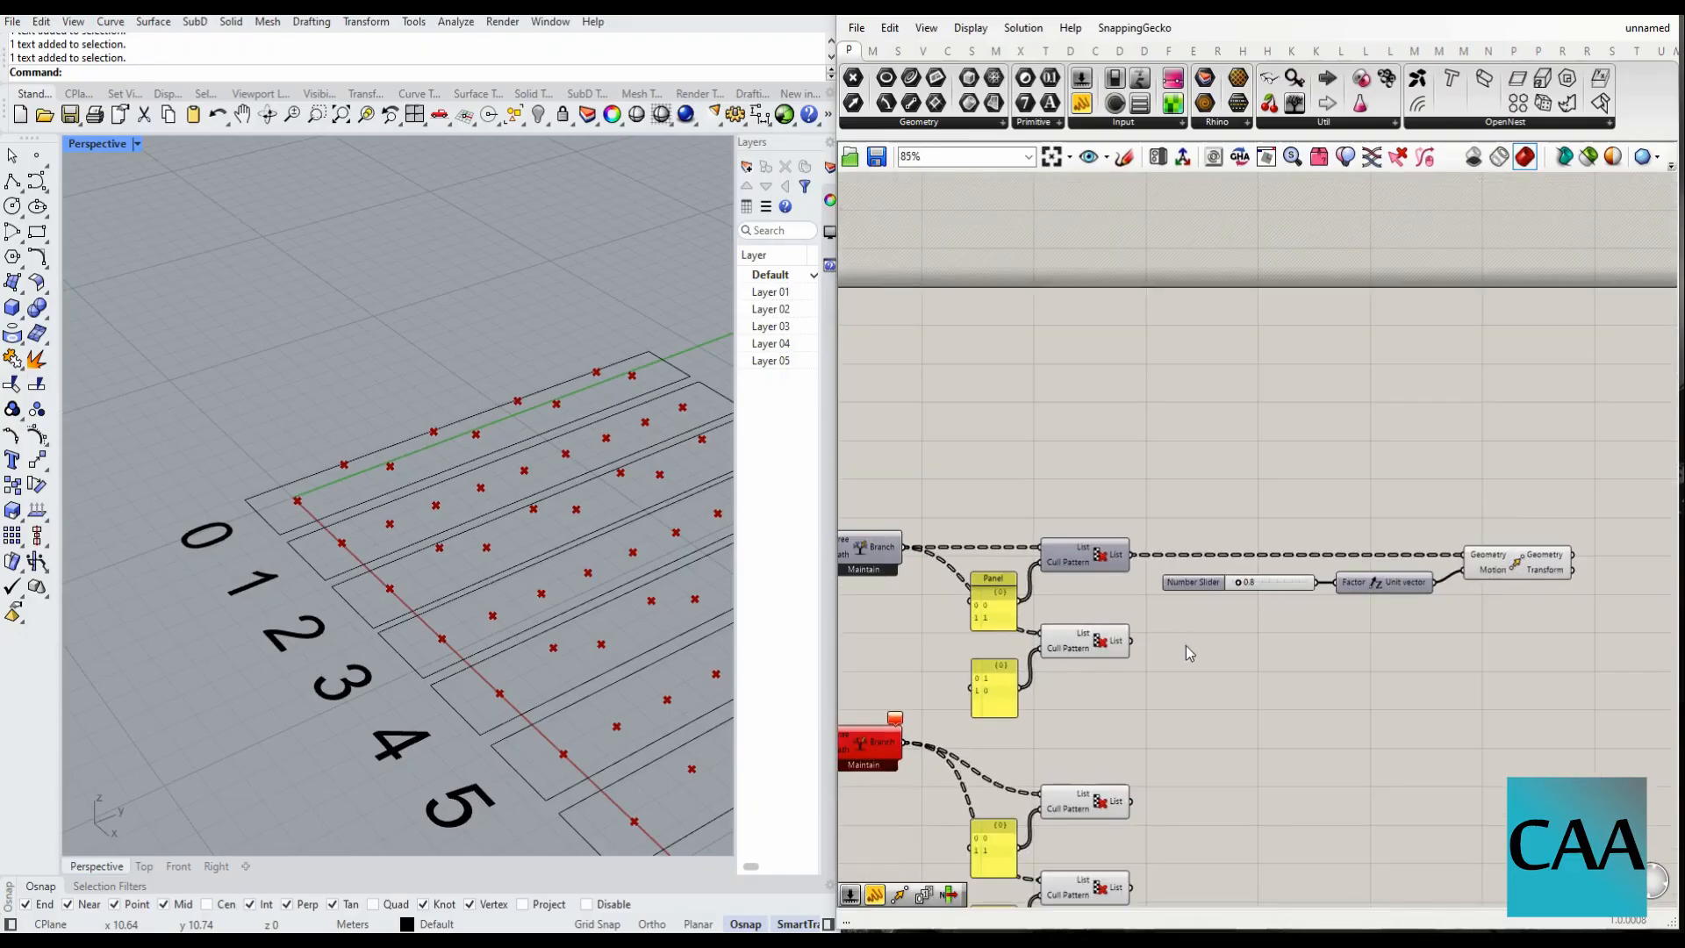
- Reposition the upper branch's second Cull Pattern and its 1, 0 panel beneath the new Move component, and highlight the raised points
{"action": "left_click_drag", "start_coordinate": [1121, 699], "coordinate": [1509, 630]}
{"action": "scroll", "coordinate": [1484, 600], "scroll_direction": "up", "scroll_amount": 5}
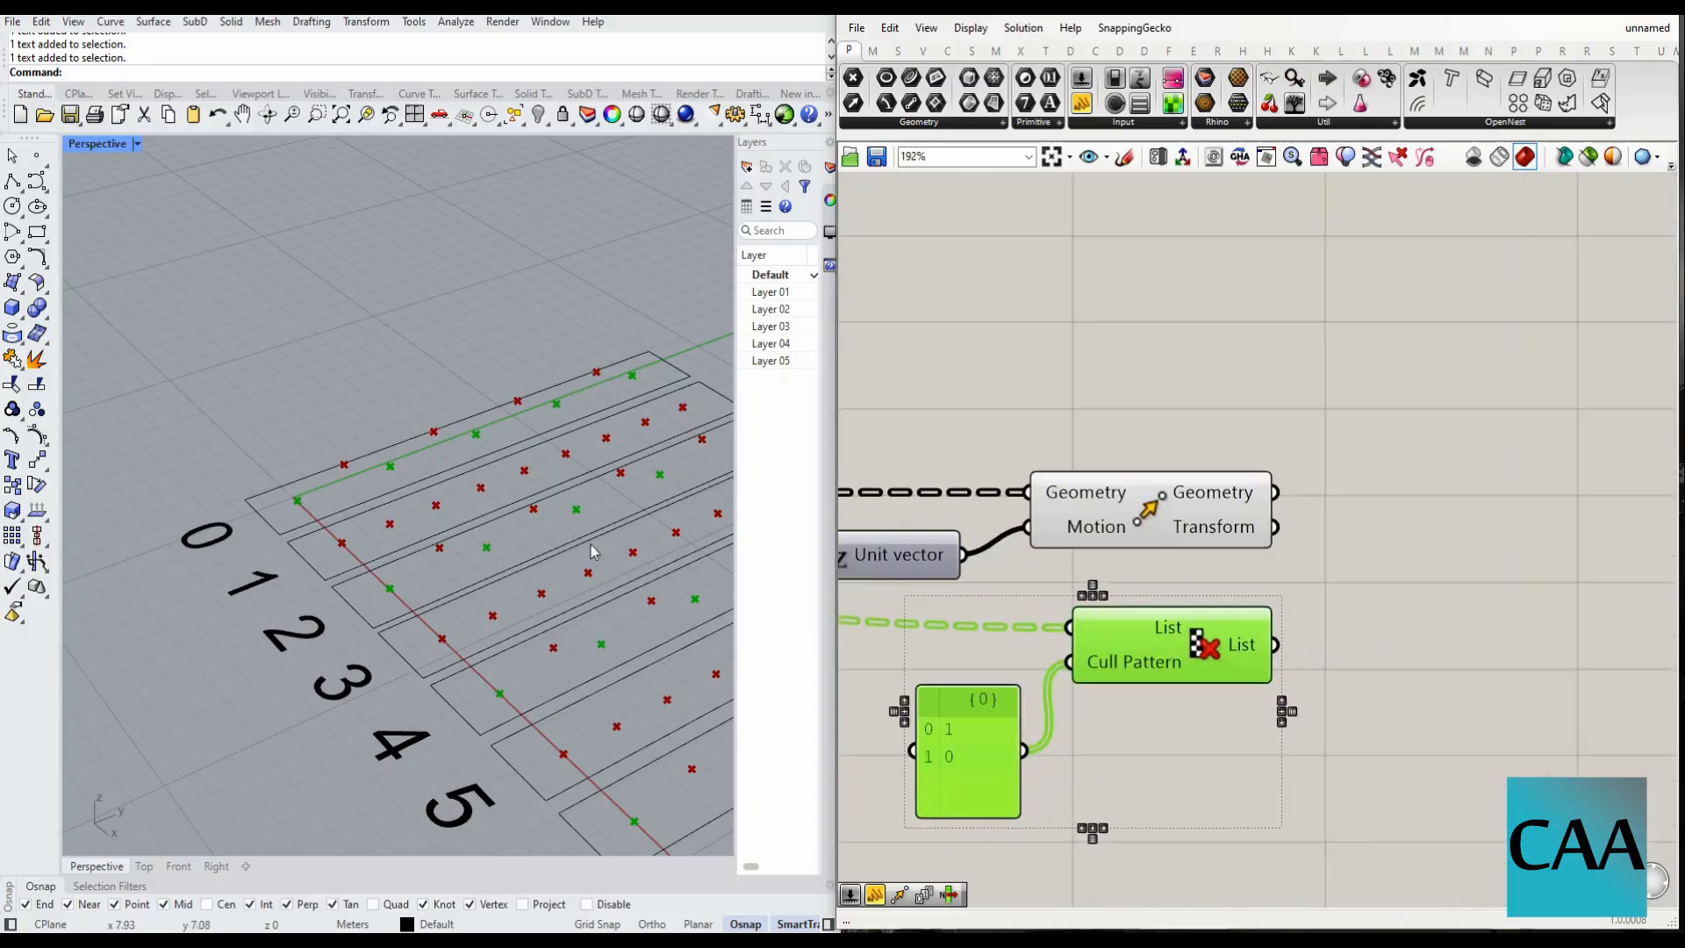
{"action": "scroll", "coordinate": [591, 551], "scroll_direction": "down", "scroll_amount": 2}
{"action": "scroll", "coordinate": [591, 551], "scroll_direction": "up", "scroll_amount": 3}
{"action": "left_click", "coordinate": [1210, 494]}
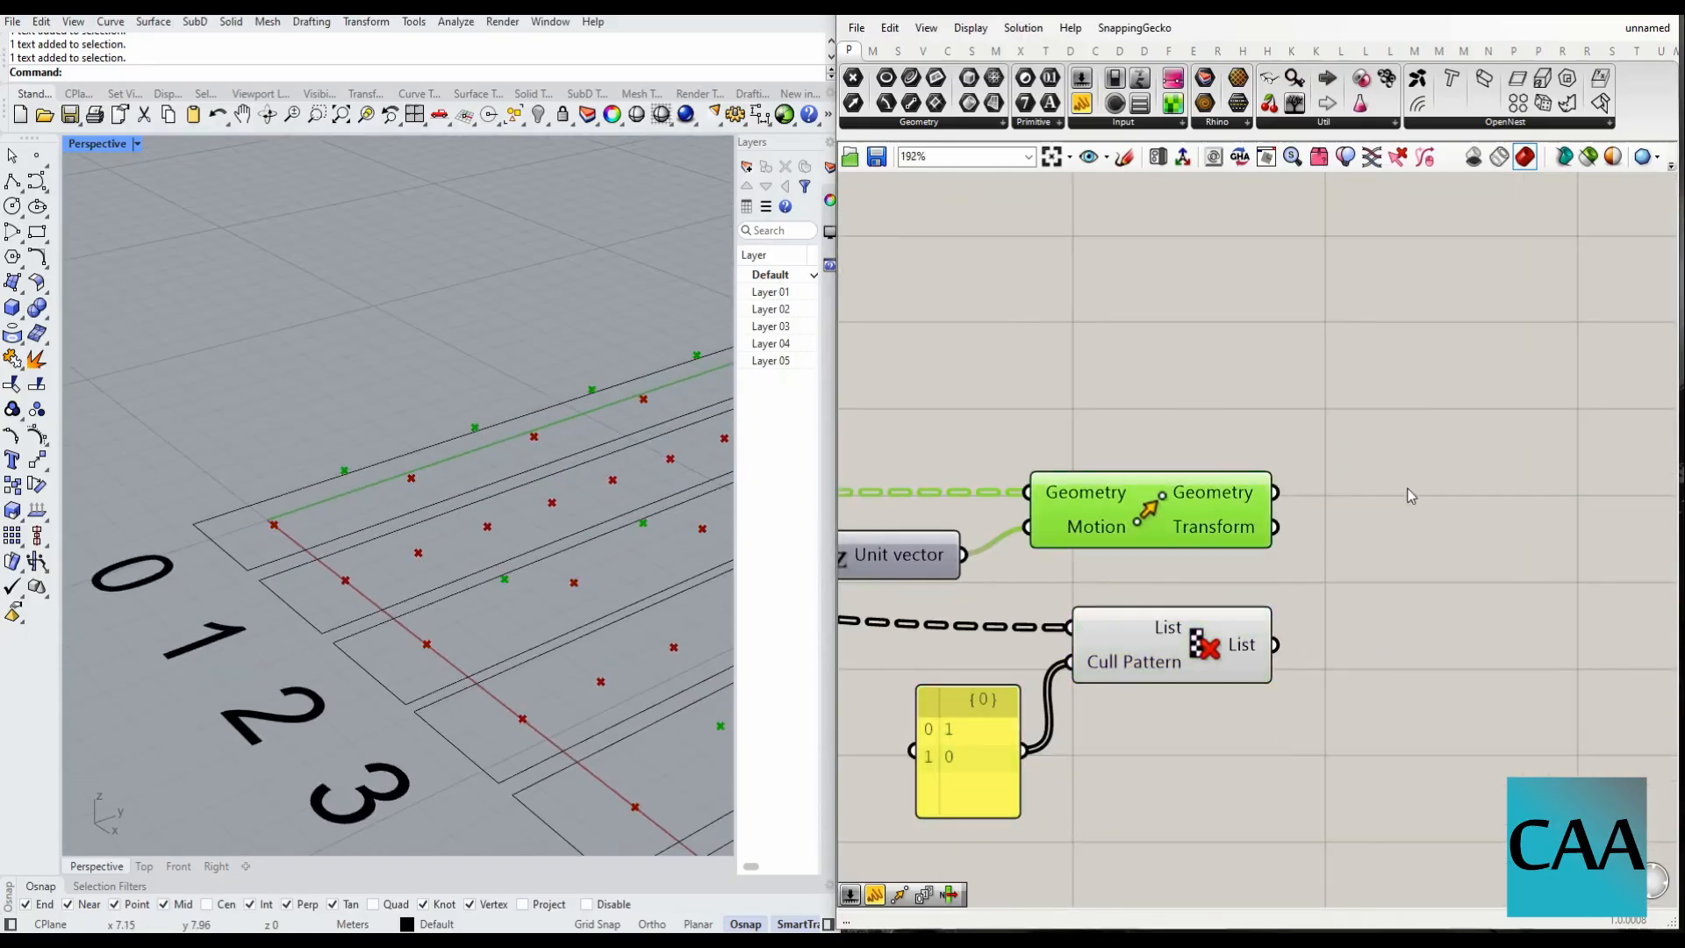
- Add a Weave component beside the Move and Cull Pattern components
{"action": "scroll", "coordinate": [1420, 532], "scroll_direction": "down", "scroll_amount": 2}
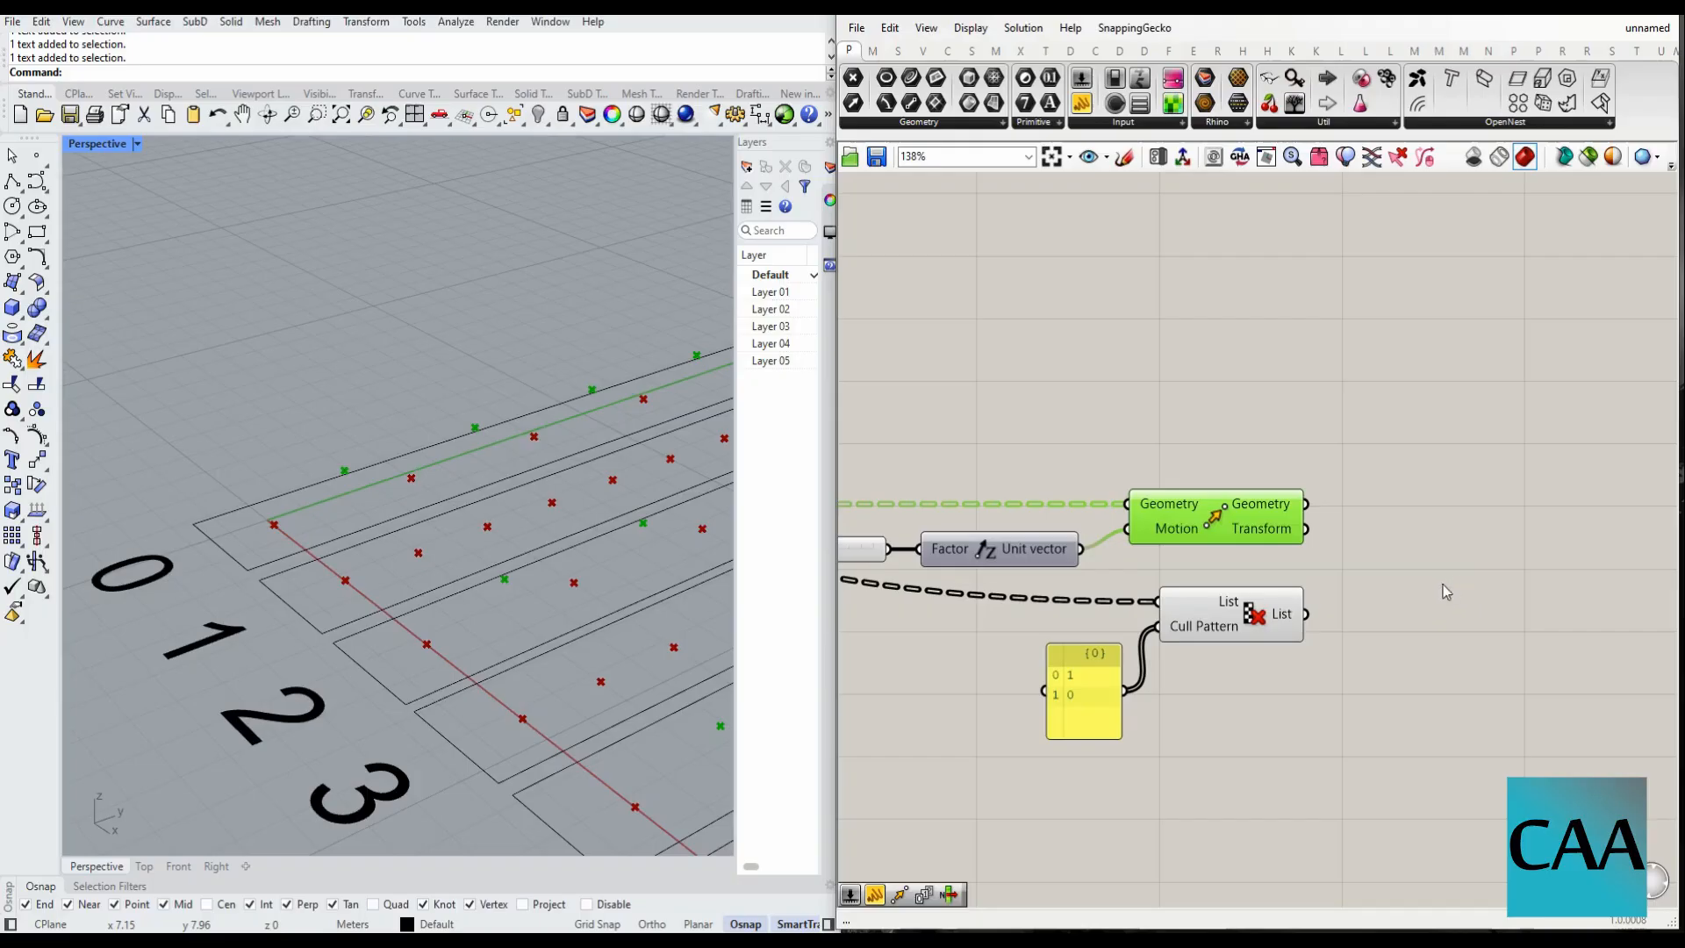
{"action": "right_click_drag", "start_coordinate": [1452, 558], "coordinate": [1378, 555]}
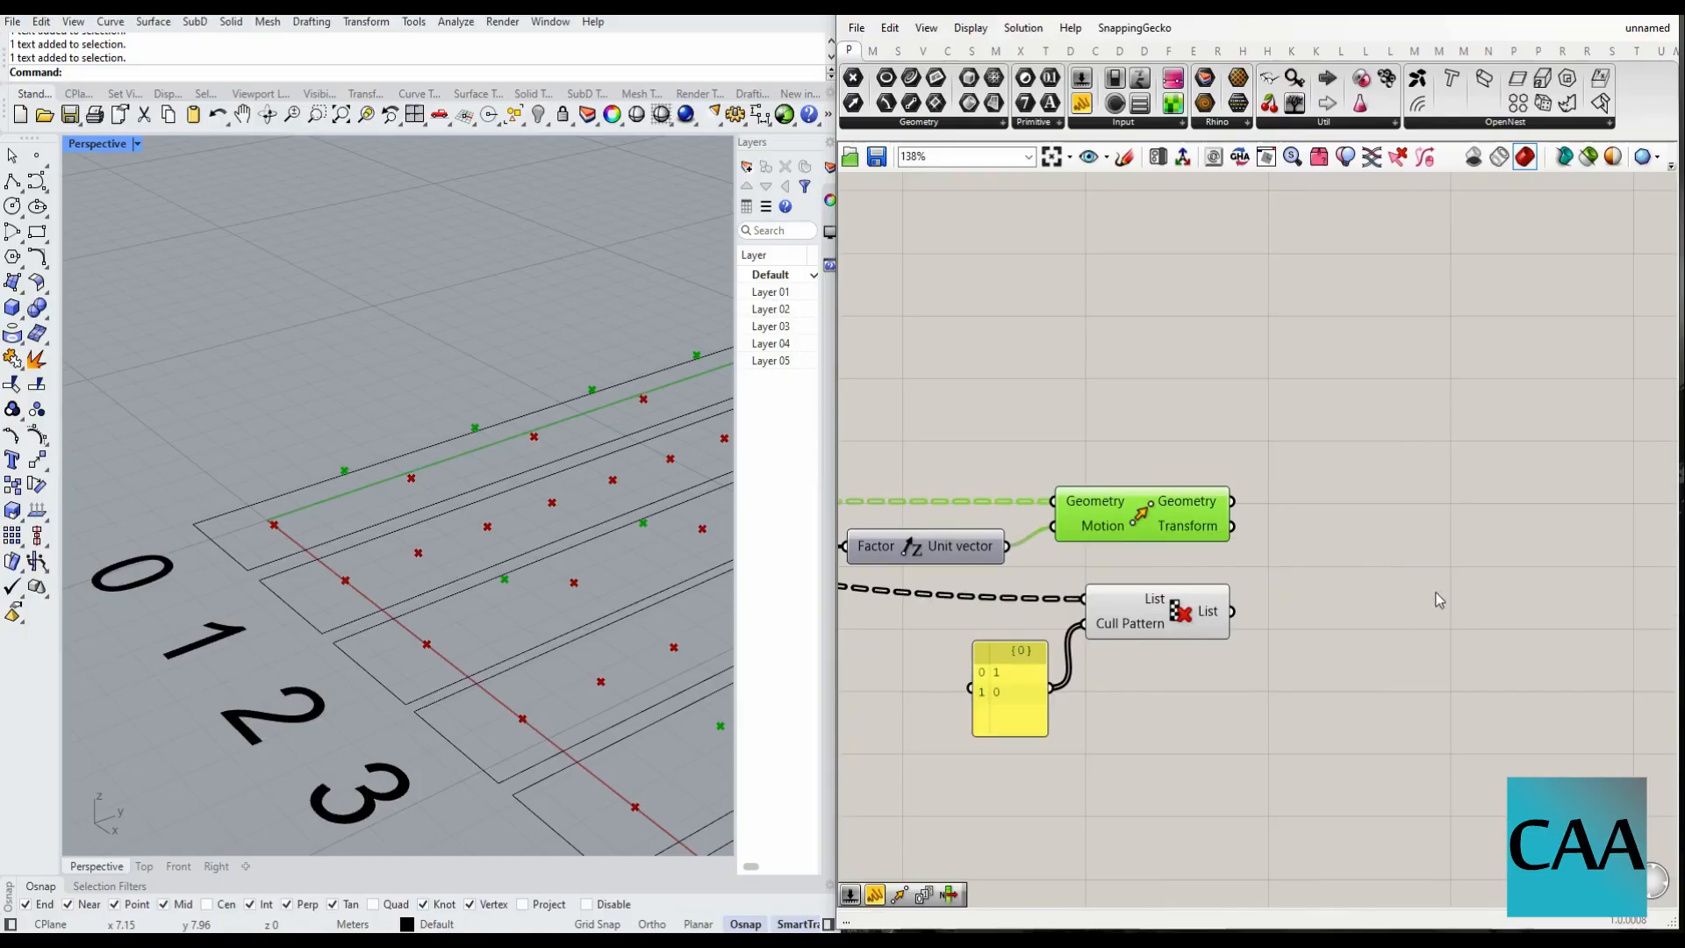
{"action": "double_click", "coordinate": [1396, 605]}
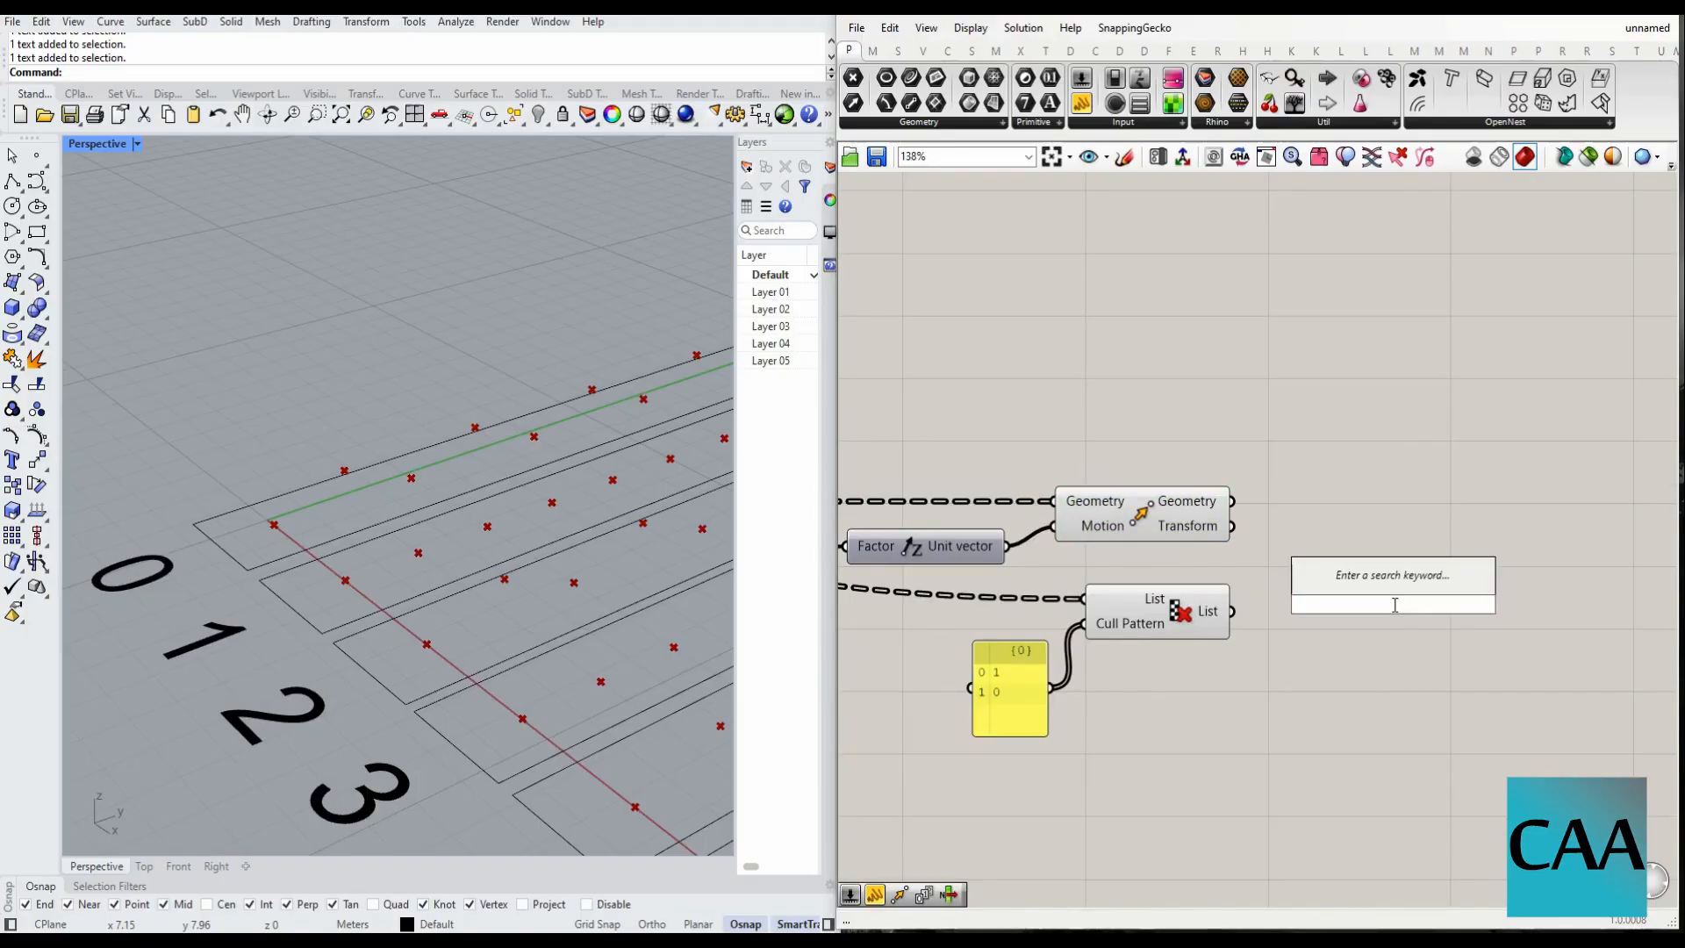
{"action": "type", "text": "wea"}
{"action": "left_click", "coordinate": [1436, 583]}
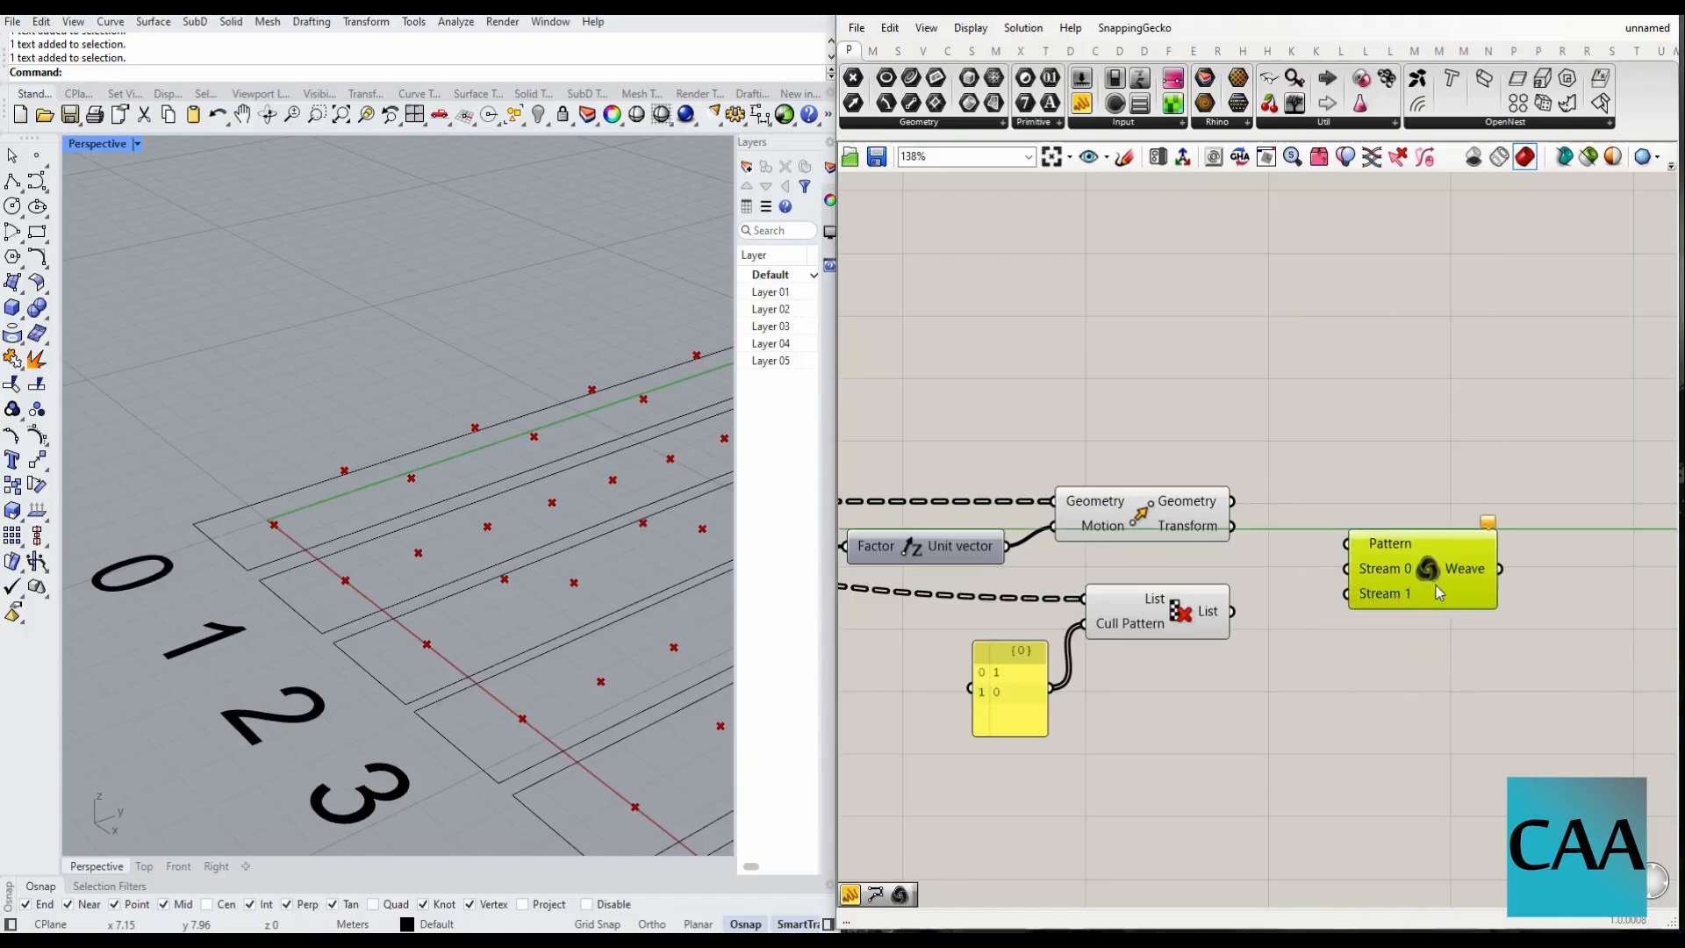
- Connect the repositioned Cull Pattern's list output to the Weave component's Stream 0 input
{"action": "left_click", "coordinate": [1167, 504]}
{"action": "left_click", "coordinate": [1175, 626]}
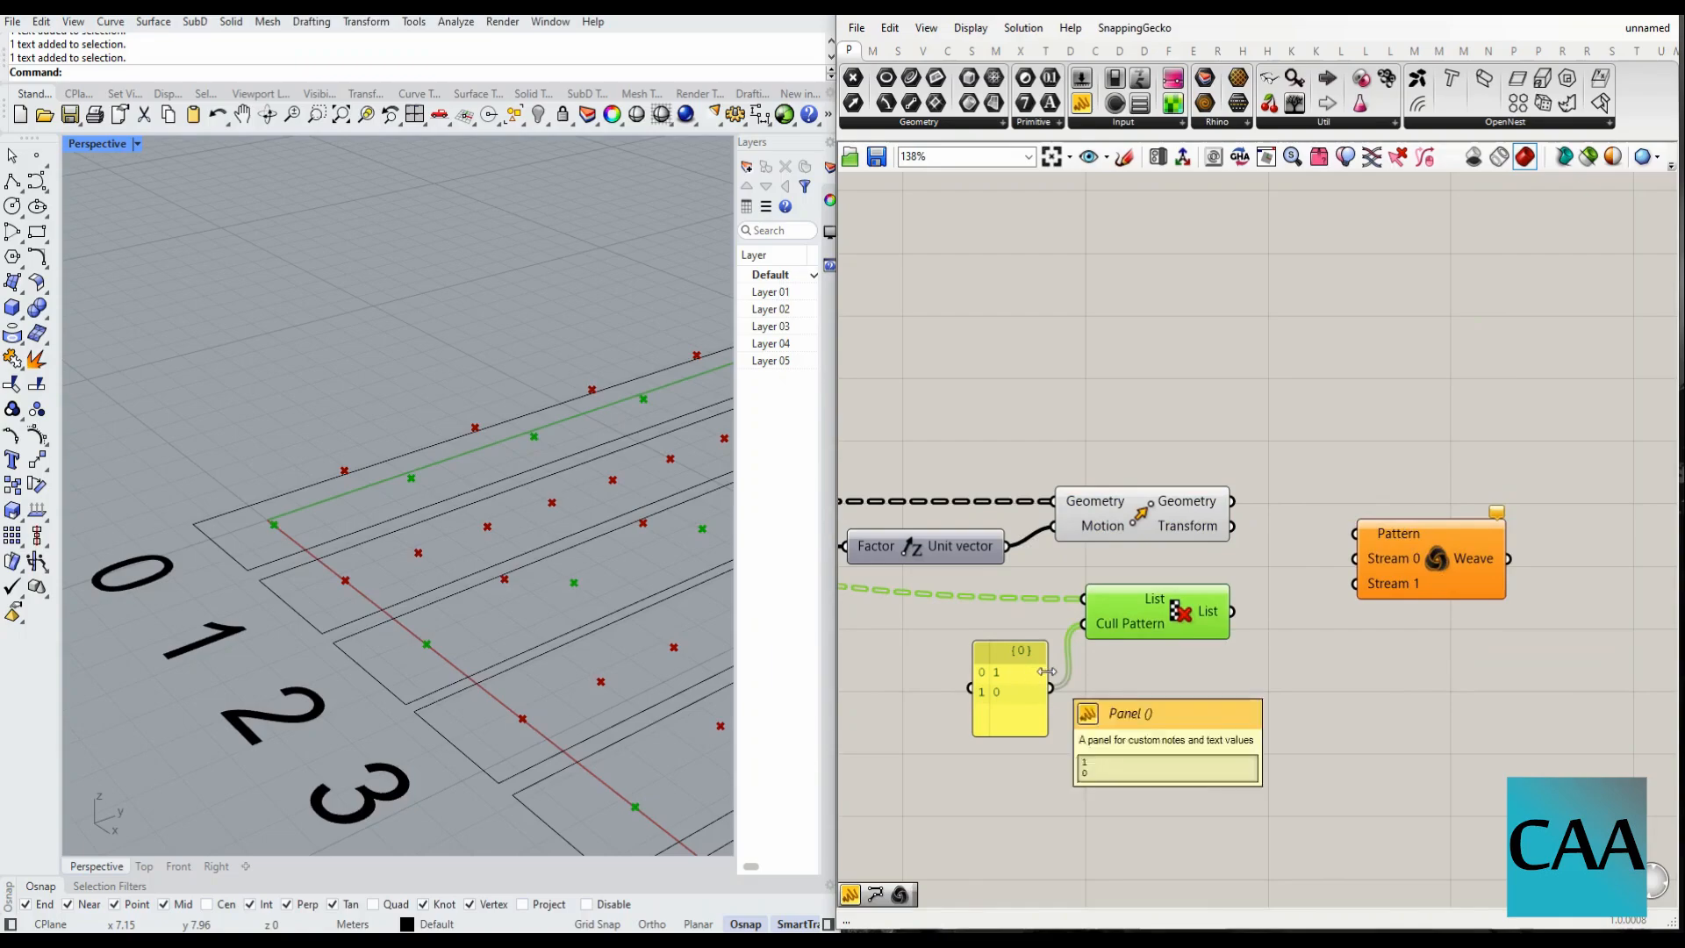
{"action": "left_click_drag", "start_coordinate": [1229, 613], "coordinate": [1356, 558]}
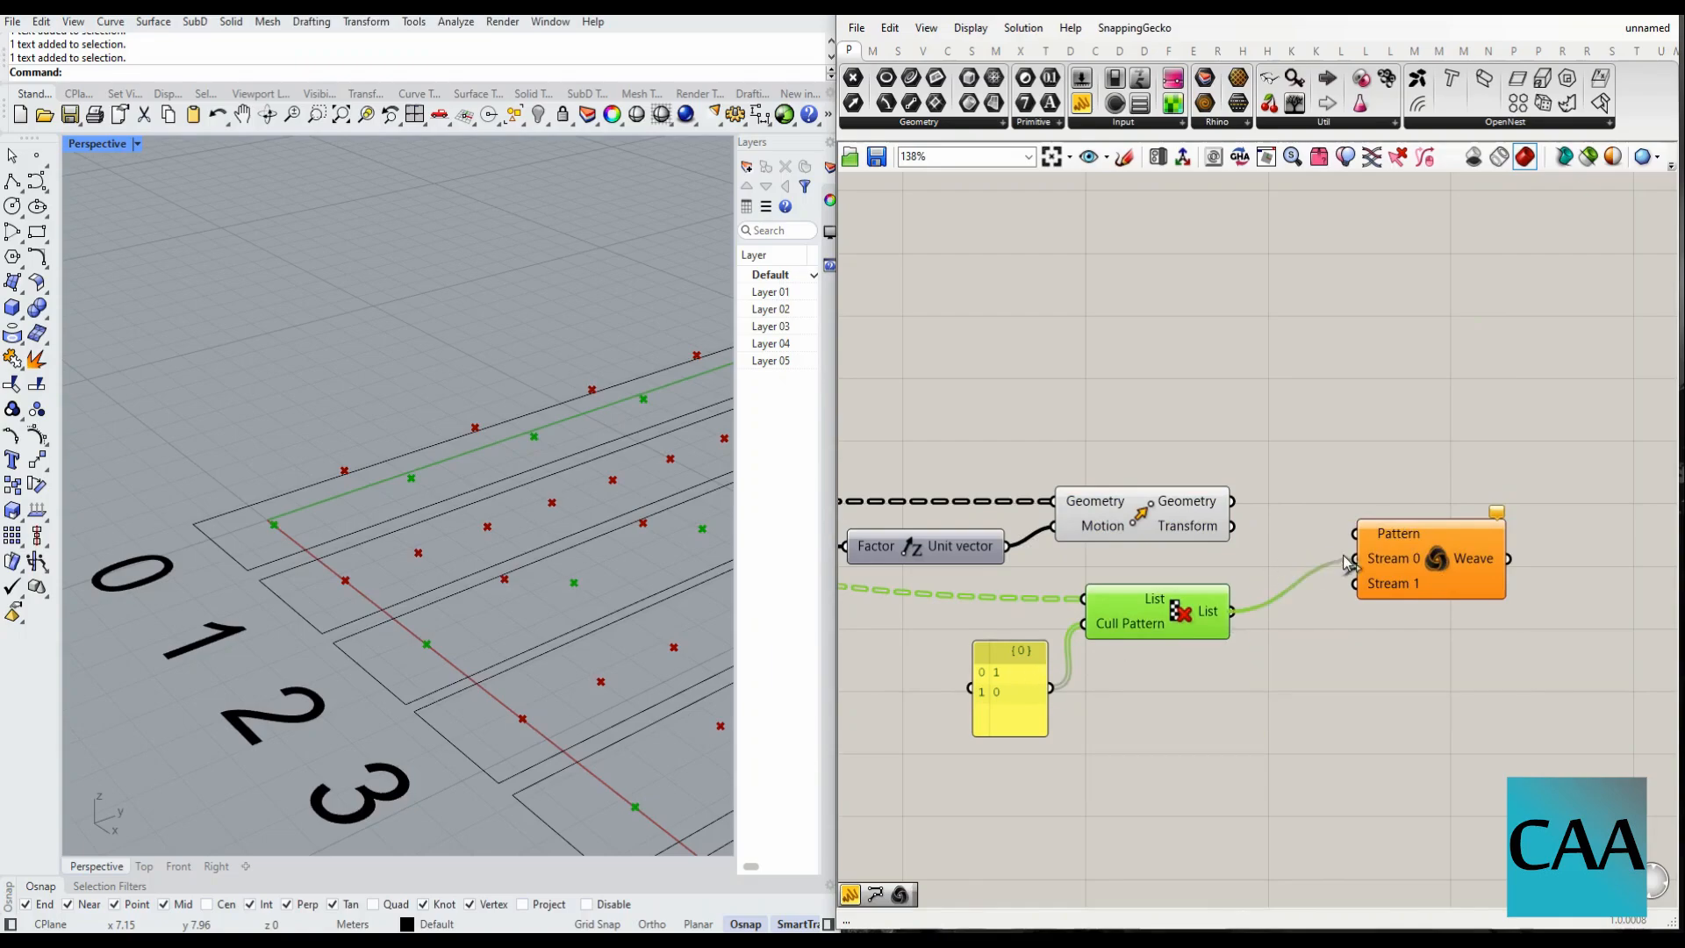
- Connect the Move component's Geometry output to the Weave component's Stream 1 input and shift the Weave farther from its sources
{"action": "left_click", "coordinate": [1215, 516]}
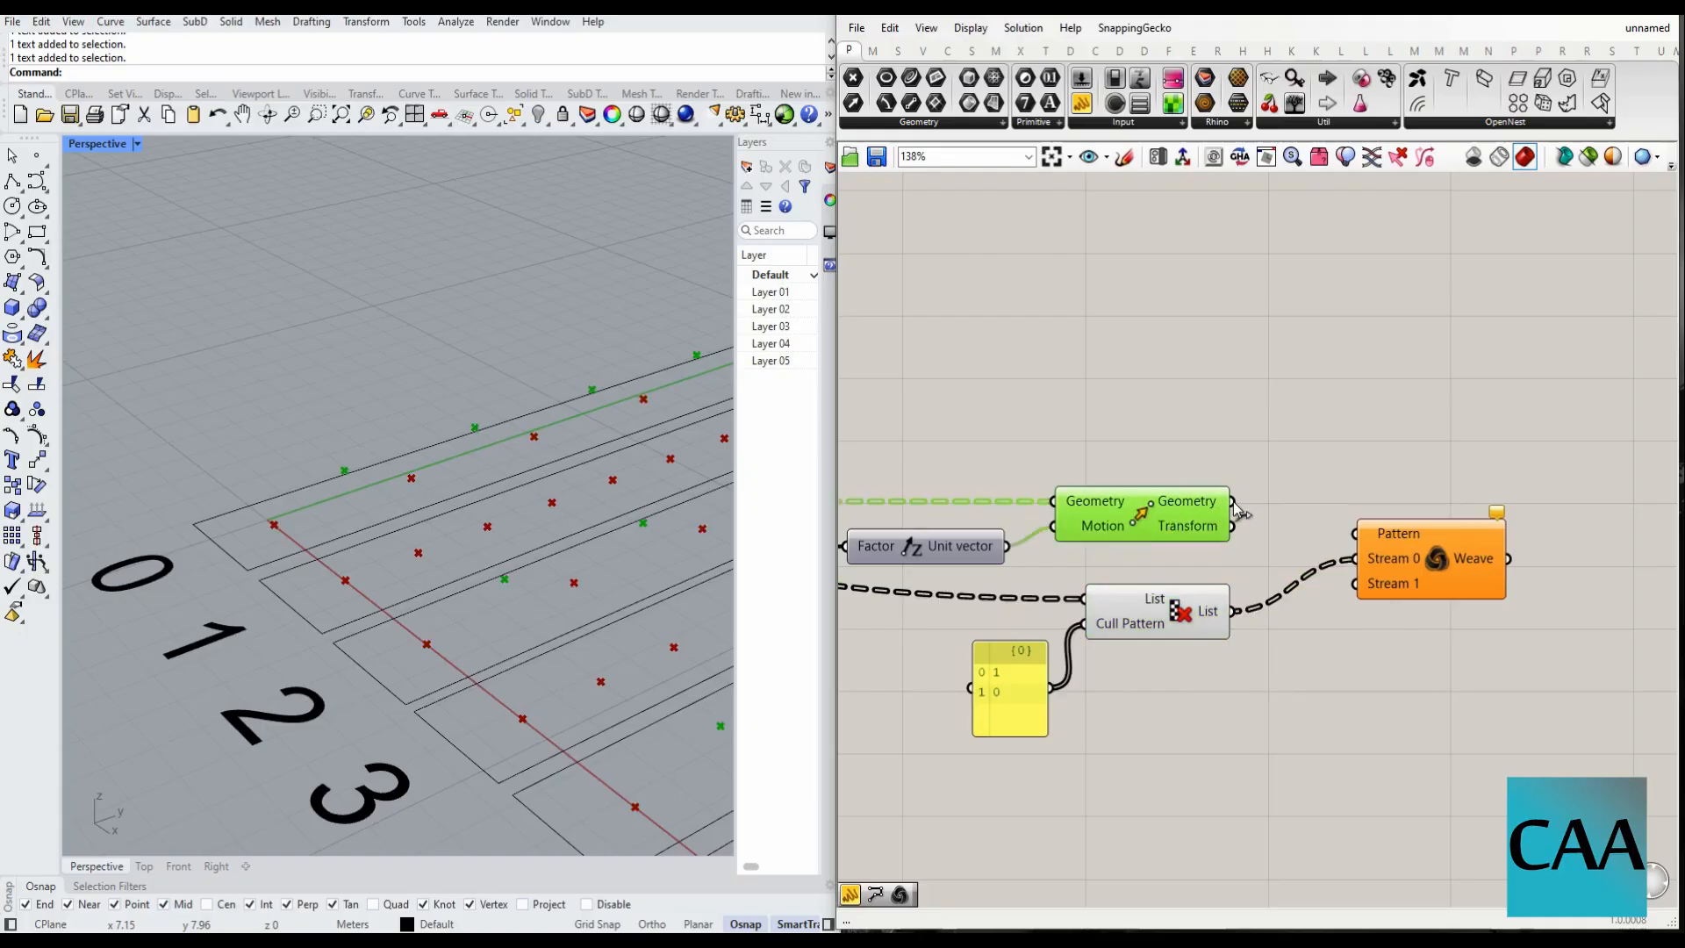
{"action": "left_click_drag", "start_coordinate": [1233, 504], "coordinate": [1556, 562]}
- Add a compact panel holding 0 and 1 on separate lines and turn off its Multiline Data option
{"action": "double_click", "coordinate": [1271, 406]}
{"action": "type", "text": "panel"}
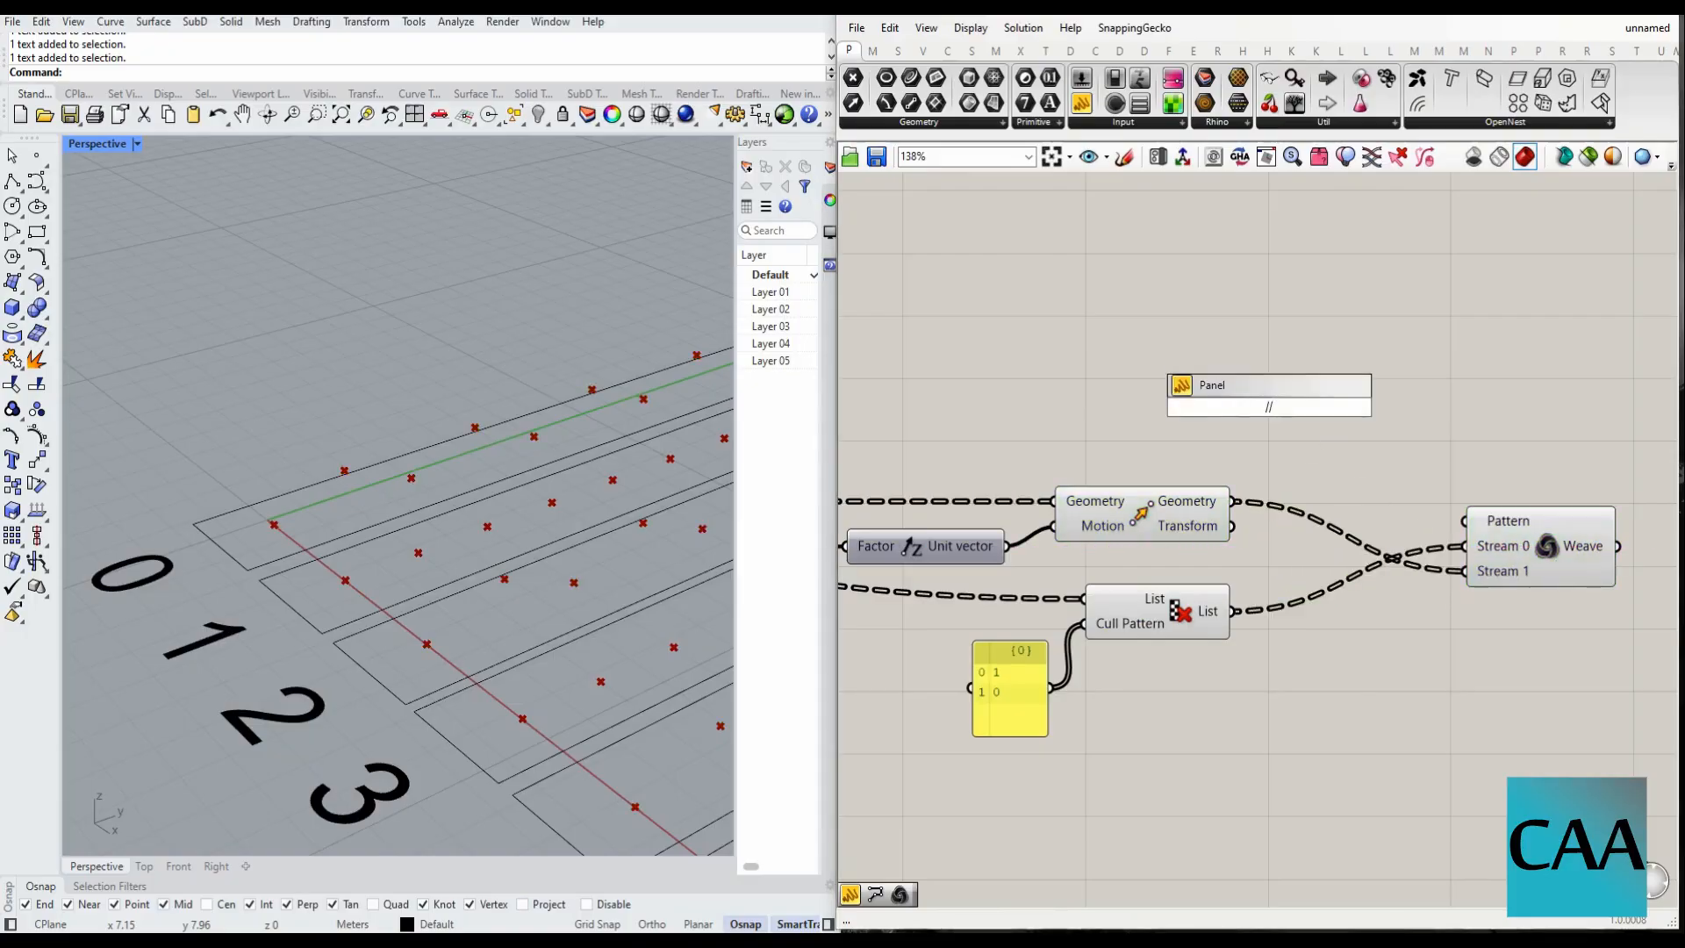
{"action": "key", "text": "Return"}
{"action": "double_click", "coordinate": [1271, 407]}
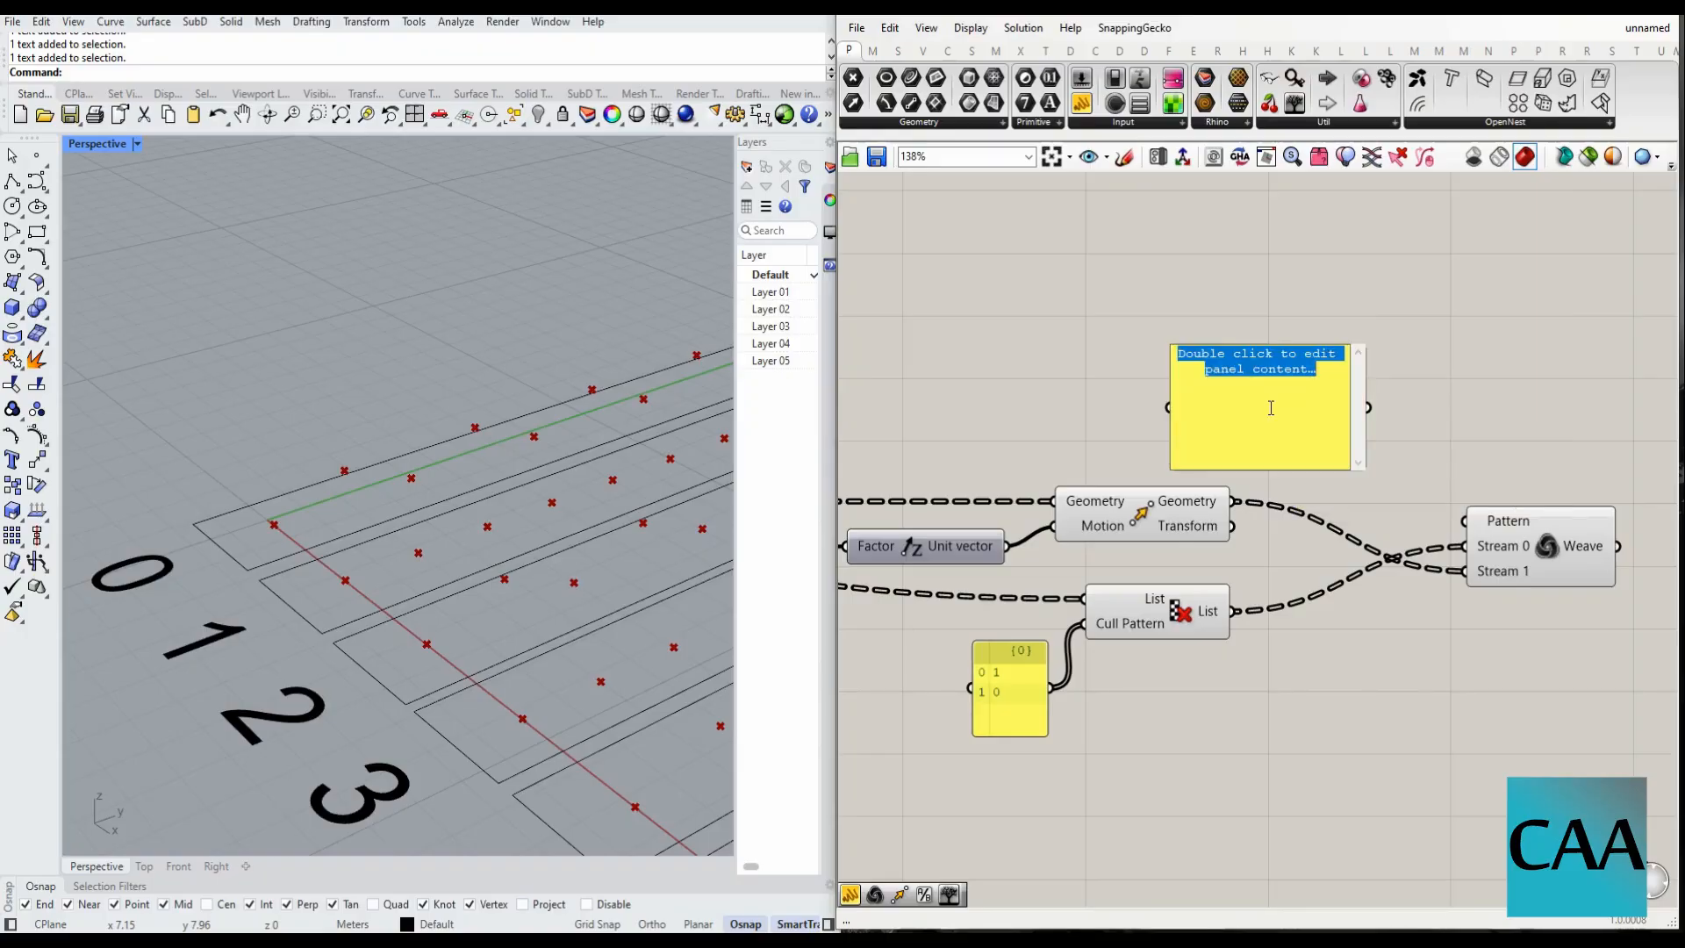
{"action": "type", "text": "0"}
{"action": "left_click", "coordinate": [1453, 295]}
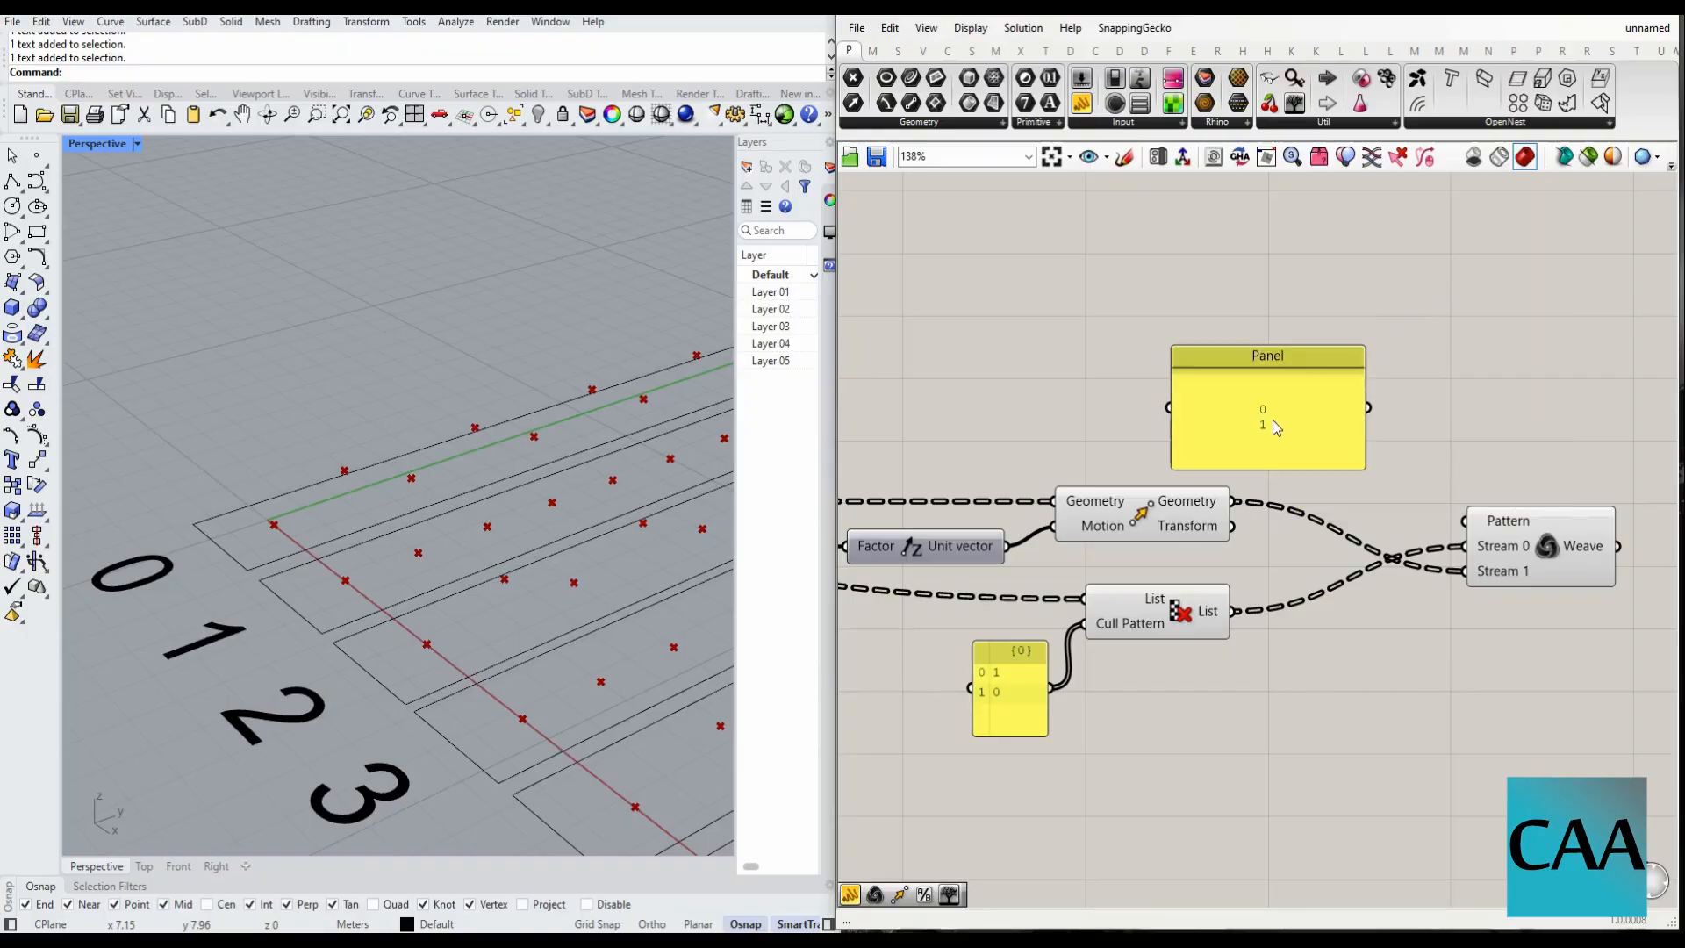
{"action": "left_click_drag", "start_coordinate": [1363, 465], "coordinate": [1275, 453]}
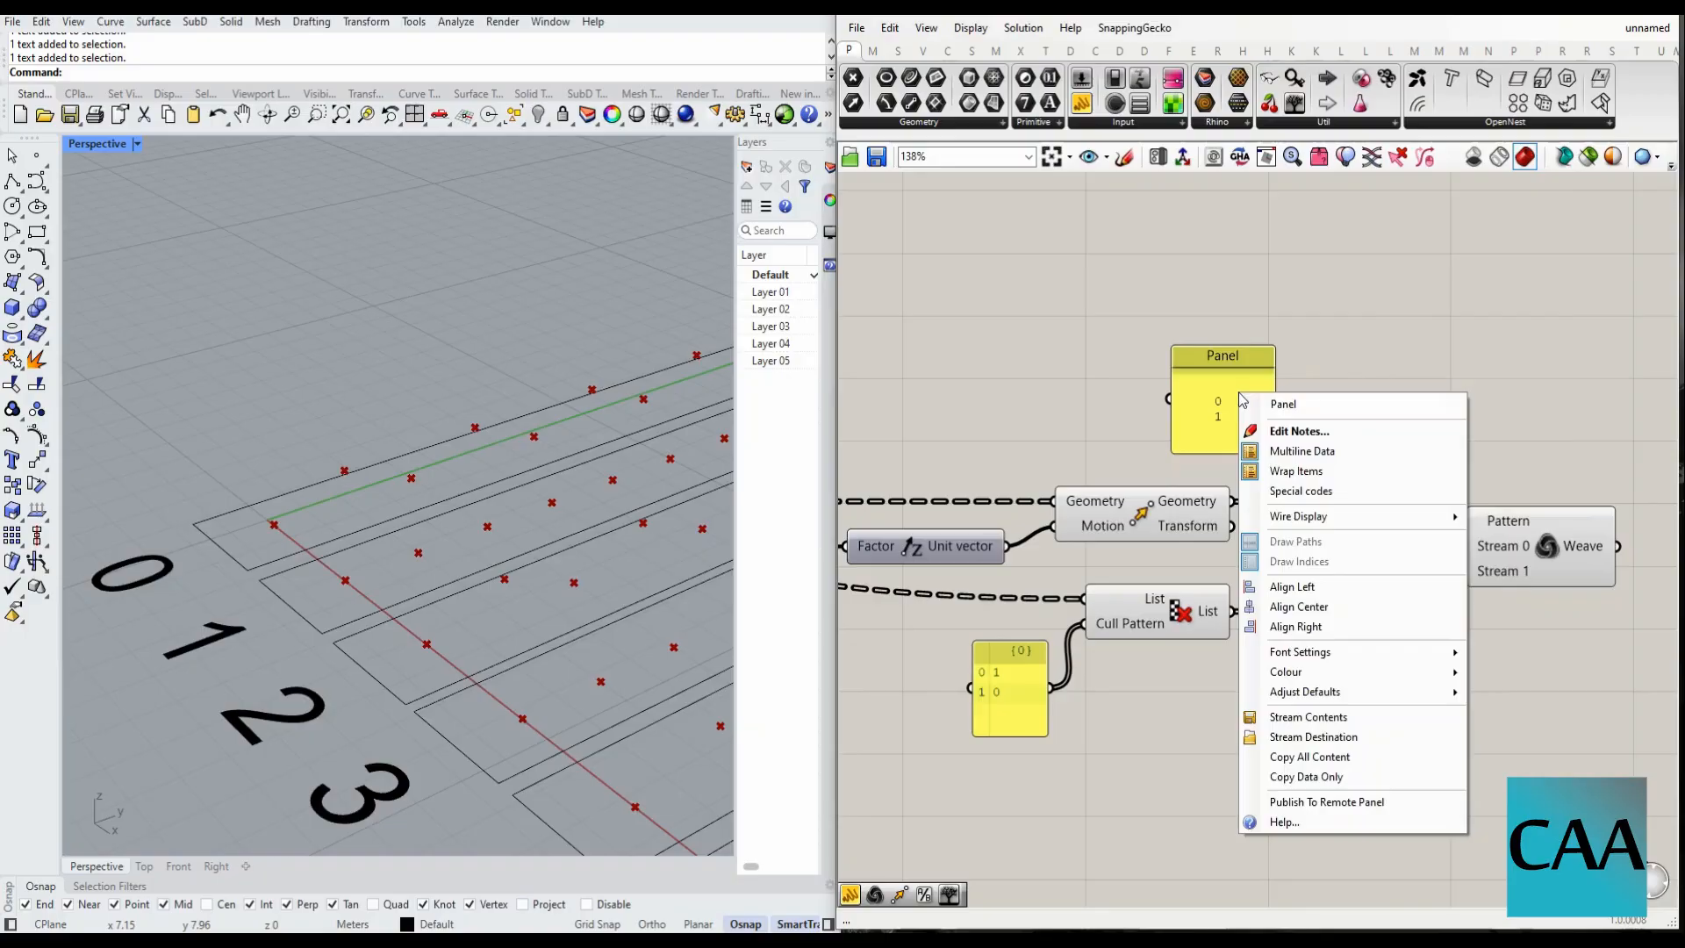
{"action": "right_click", "coordinate": [1238, 391]}
{"action": "left_click", "coordinate": [1321, 453]}
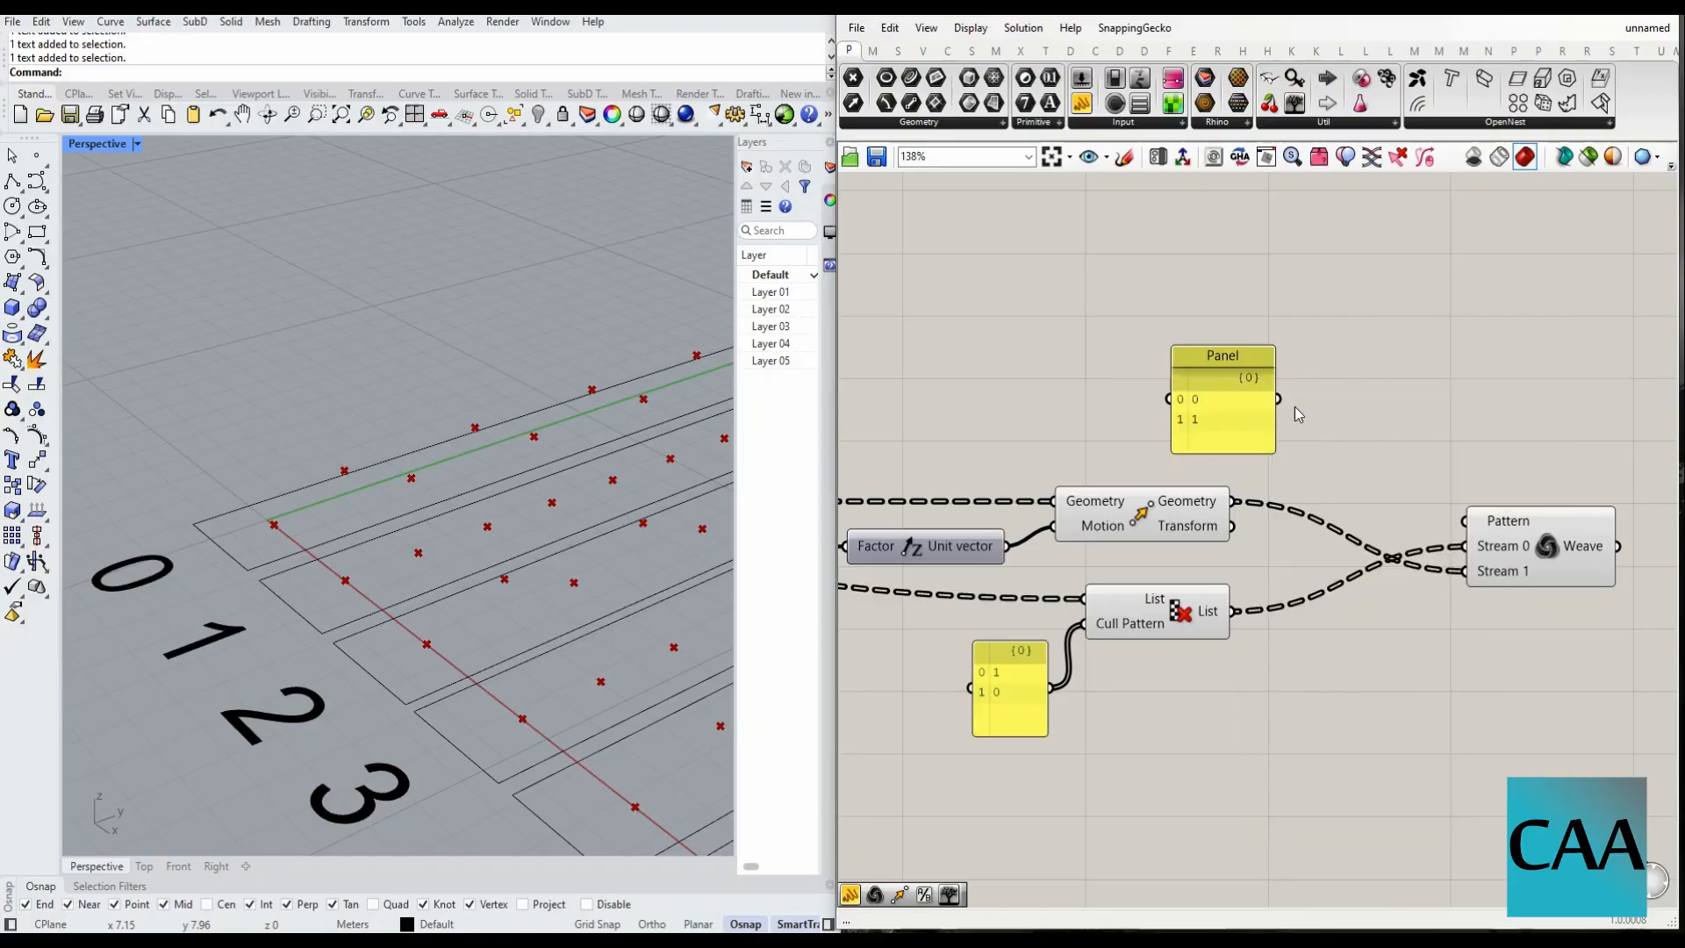
- Connect the 0, 1 panel to the Weave component's Pattern input and place the panel closer to it
{"action": "left_click_drag", "start_coordinate": [1278, 401], "coordinate": [1465, 520]}
{"action": "left_click_drag", "start_coordinate": [1204, 358], "coordinate": [1335, 410]}
{"action": "scroll", "coordinate": [1267, 414], "scroll_direction": "up", "scroll_amount": 3}
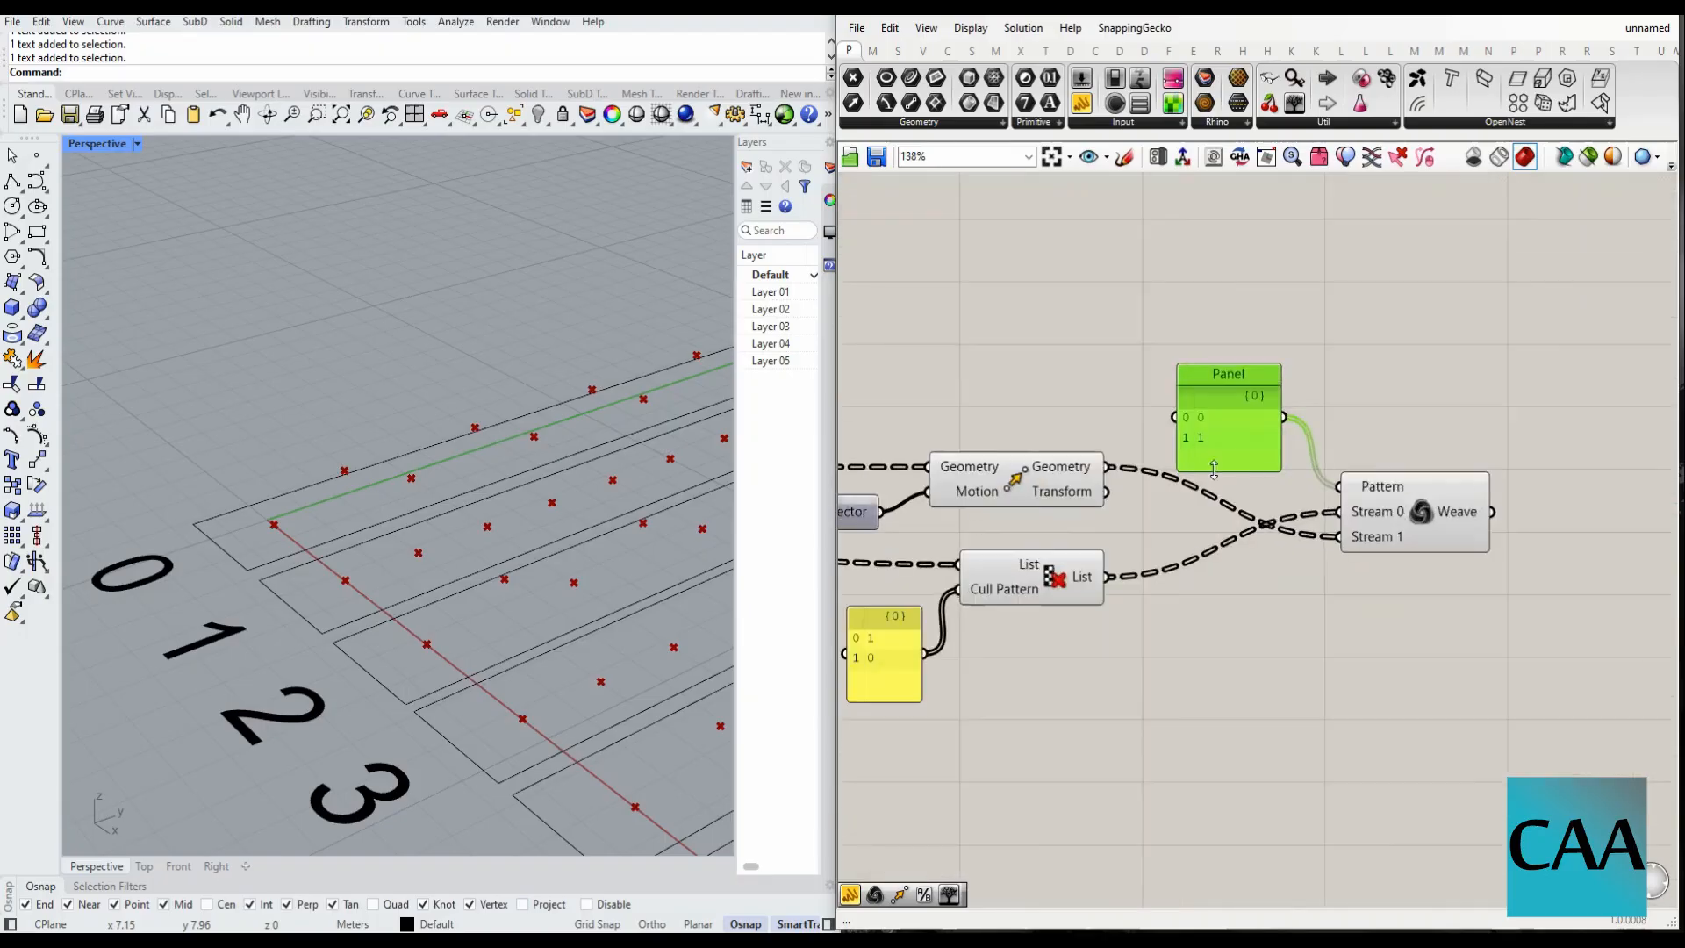
- Add an Interpolate curve component and connect the Weave output to its Vertices input, then view the wavy curves in perspective
{"action": "double_click", "coordinate": [1348, 502]}
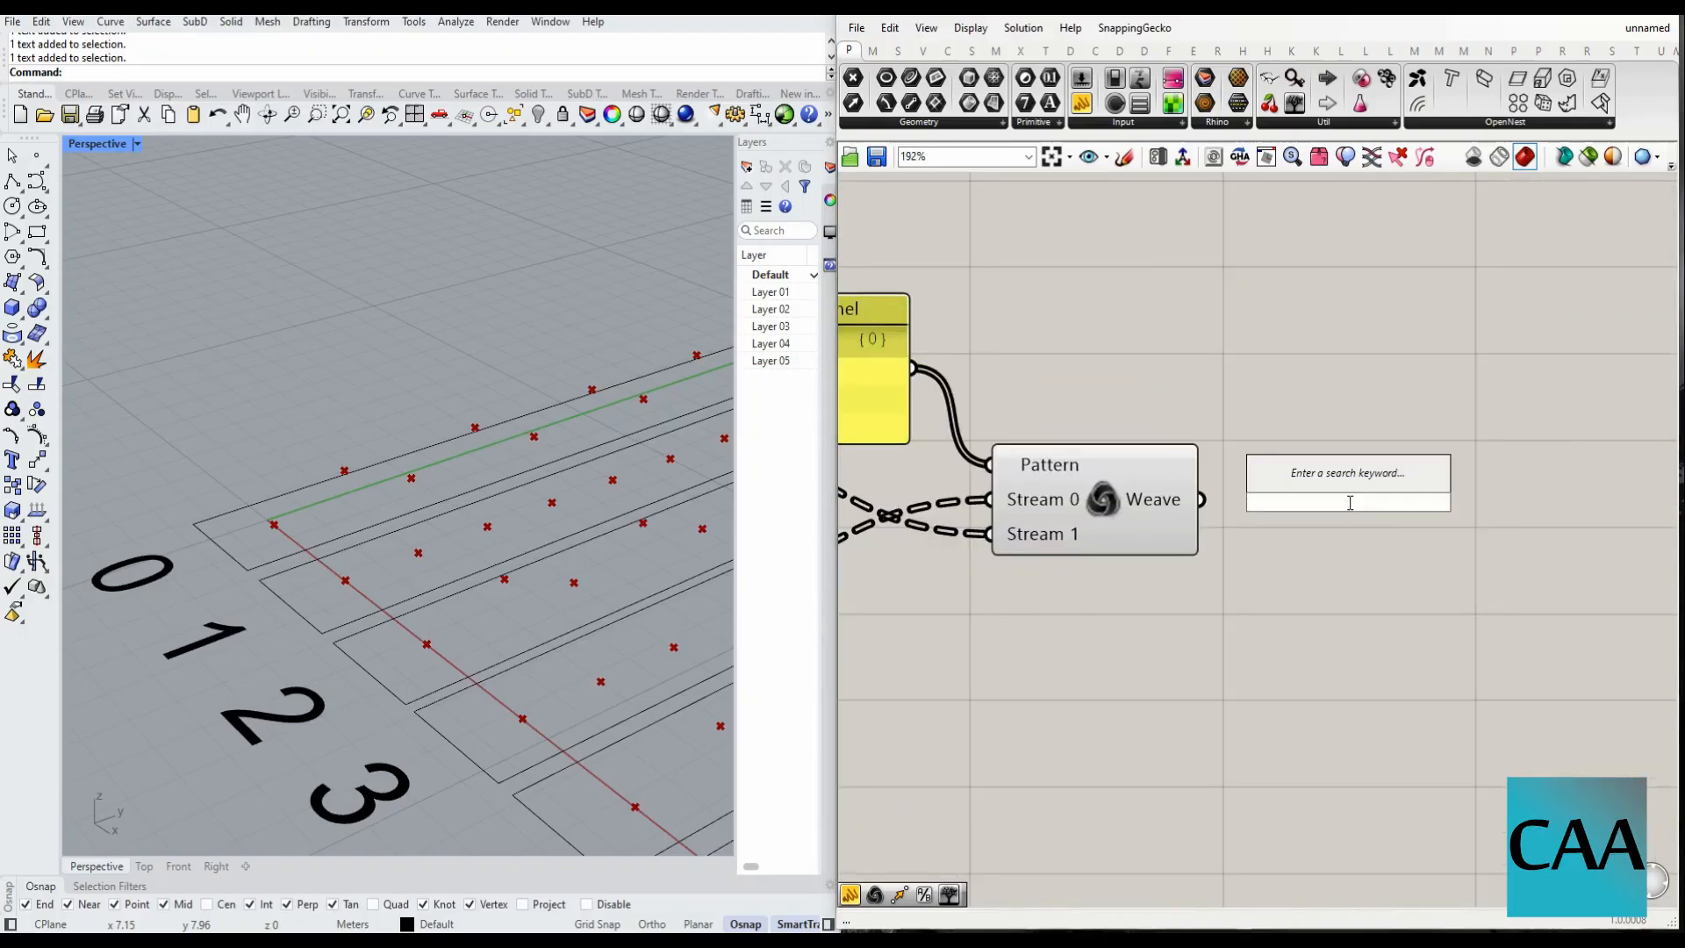
{"action": "type", "text": "pol"}
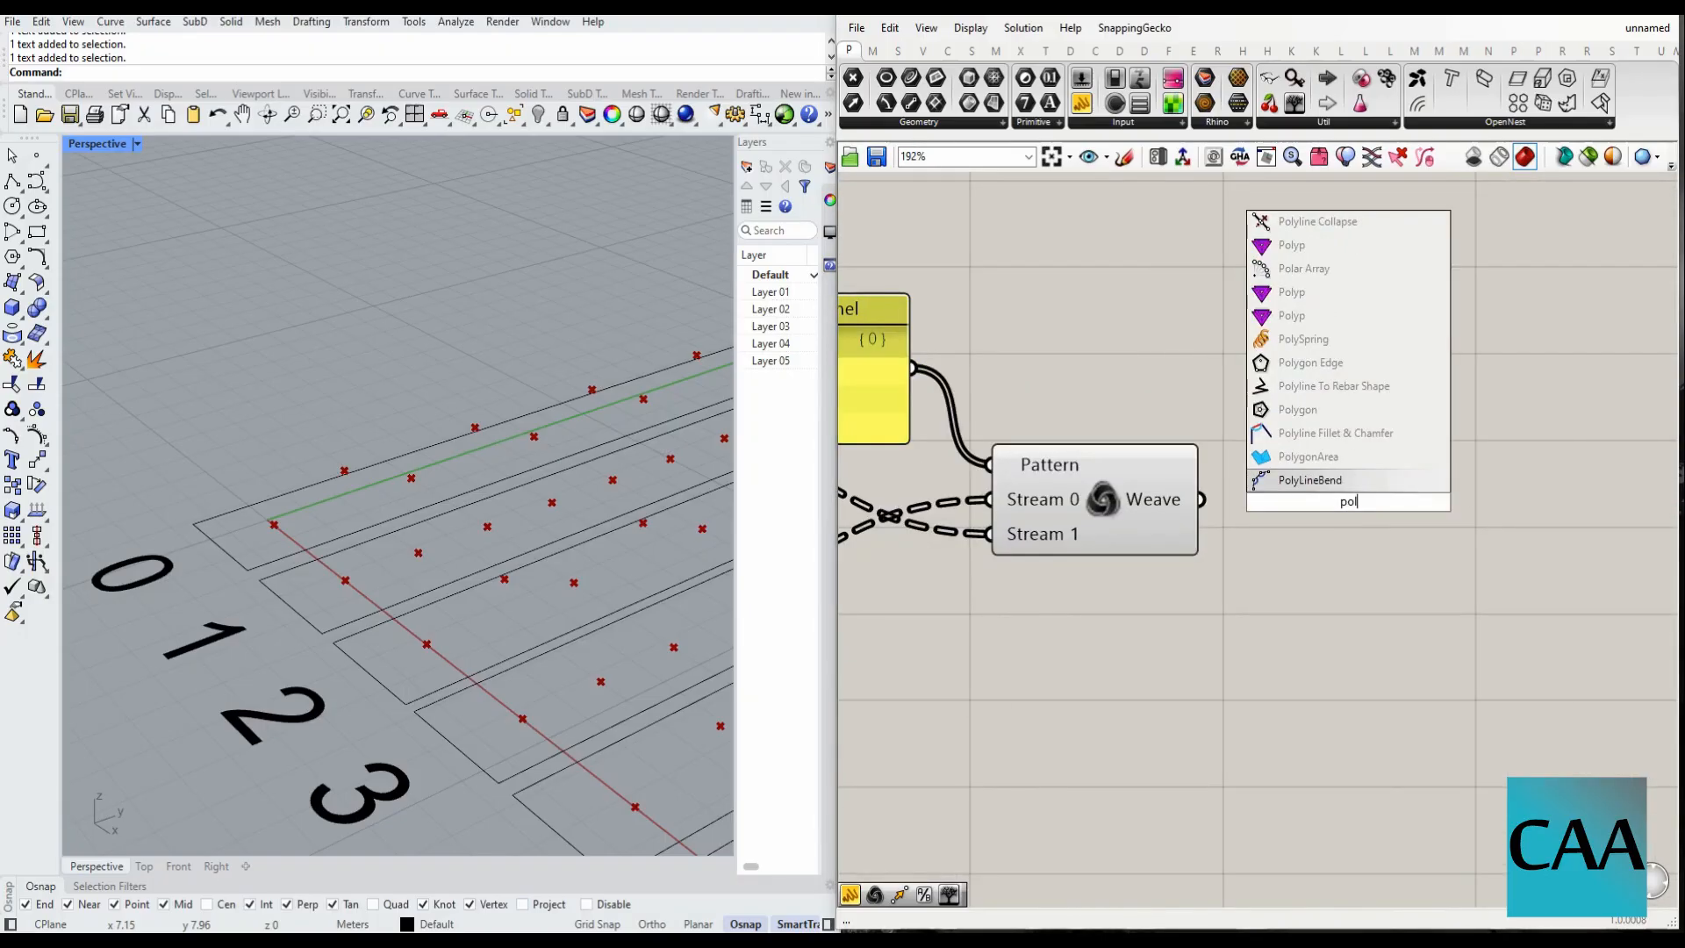
{"action": "key", "text": "BackSpace"}
{"action": "key", "text": "BackSpace"}
{"action": "type", "text": "interpo"}
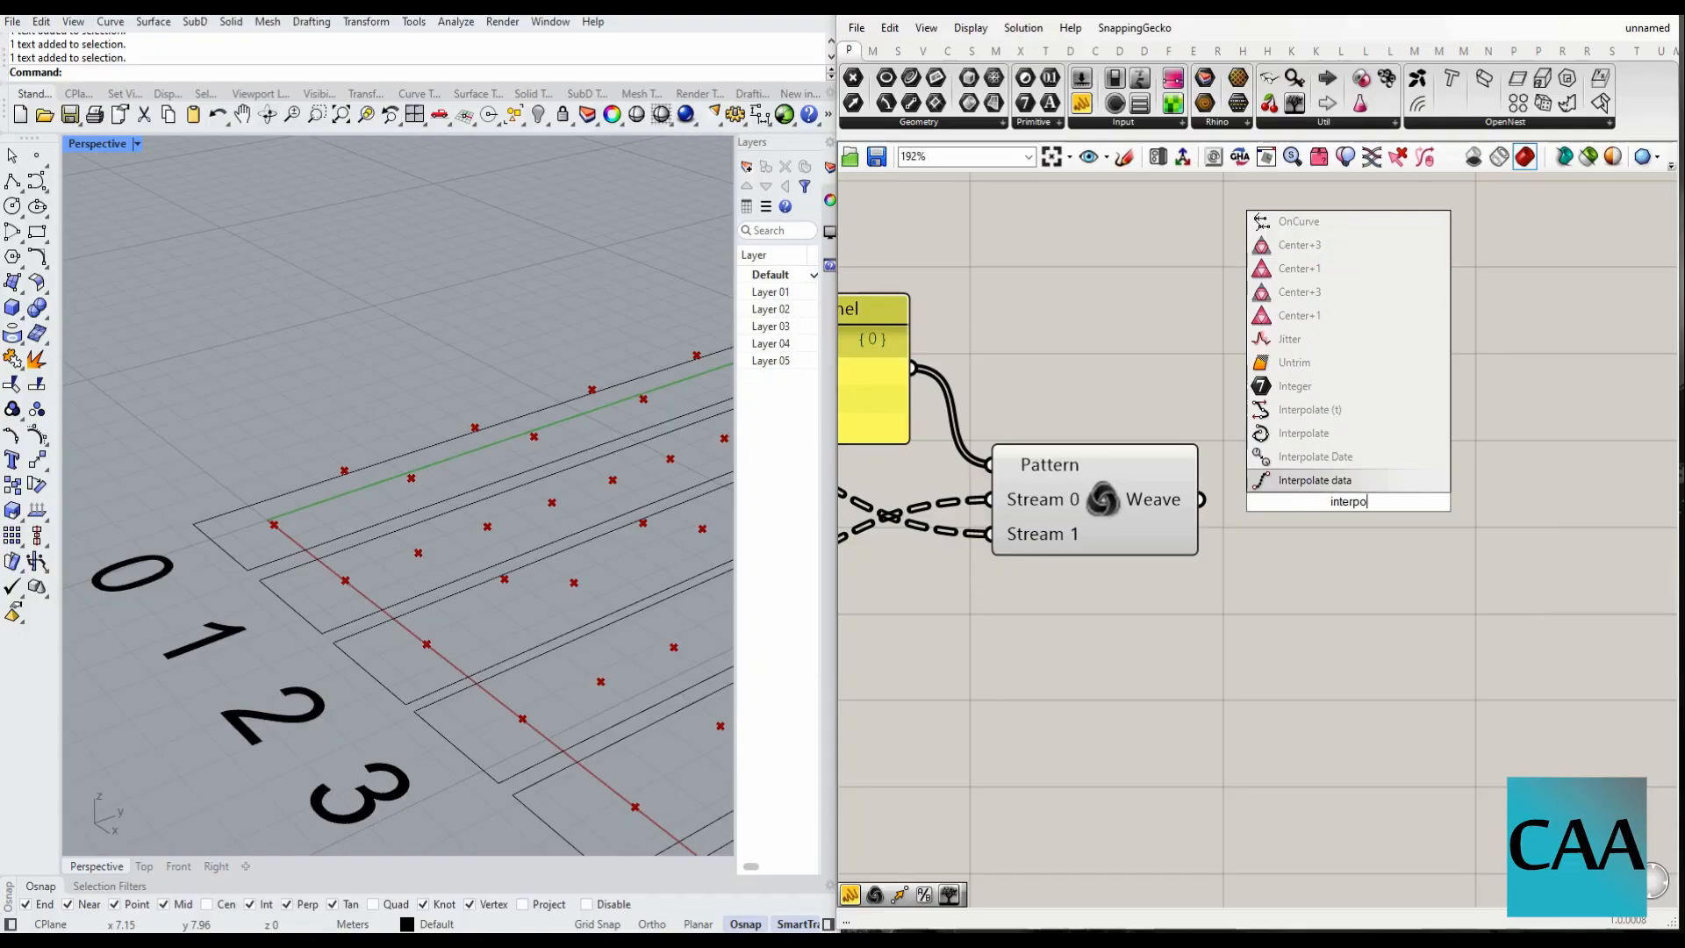
{"action": "left_click", "coordinate": [1303, 433]}
{"action": "left_click_drag", "start_coordinate": [1351, 504], "coordinate": [1420, 558]}
{"action": "left_click_drag", "start_coordinate": [1202, 501], "coordinate": [1392, 532]}
{"action": "scroll", "coordinate": [369, 562], "scroll_direction": "down", "scroll_amount": 3}
{"action": "mouse_move", "coordinate": [413, 557]}
{"action": "right_mouse_down"}
{"action": "mouse_move", "coordinate": [490, 550]}
{"action": "mouse_move", "coordinate": [516, 519]}
{"action": "mouse_move", "coordinate": [489, 538]}
{"action": "mouse_move", "coordinate": [597, 520]}
{"action": "mouse_move", "coordinate": [443, 569]}
{"action": "mouse_move", "coordinate": [430, 546]}
{"action": "right_mouse_up"}
{"action": "right_click_drag", "start_coordinate": [316, 492], "coordinate": [454, 553], "text": "shift"}
{"action": "scroll", "coordinate": [1356, 470], "scroll_direction": "down", "scroll_amount": 3}
{"action": "scroll", "coordinate": [1332, 479], "scroll_direction": "down", "scroll_amount": 4}
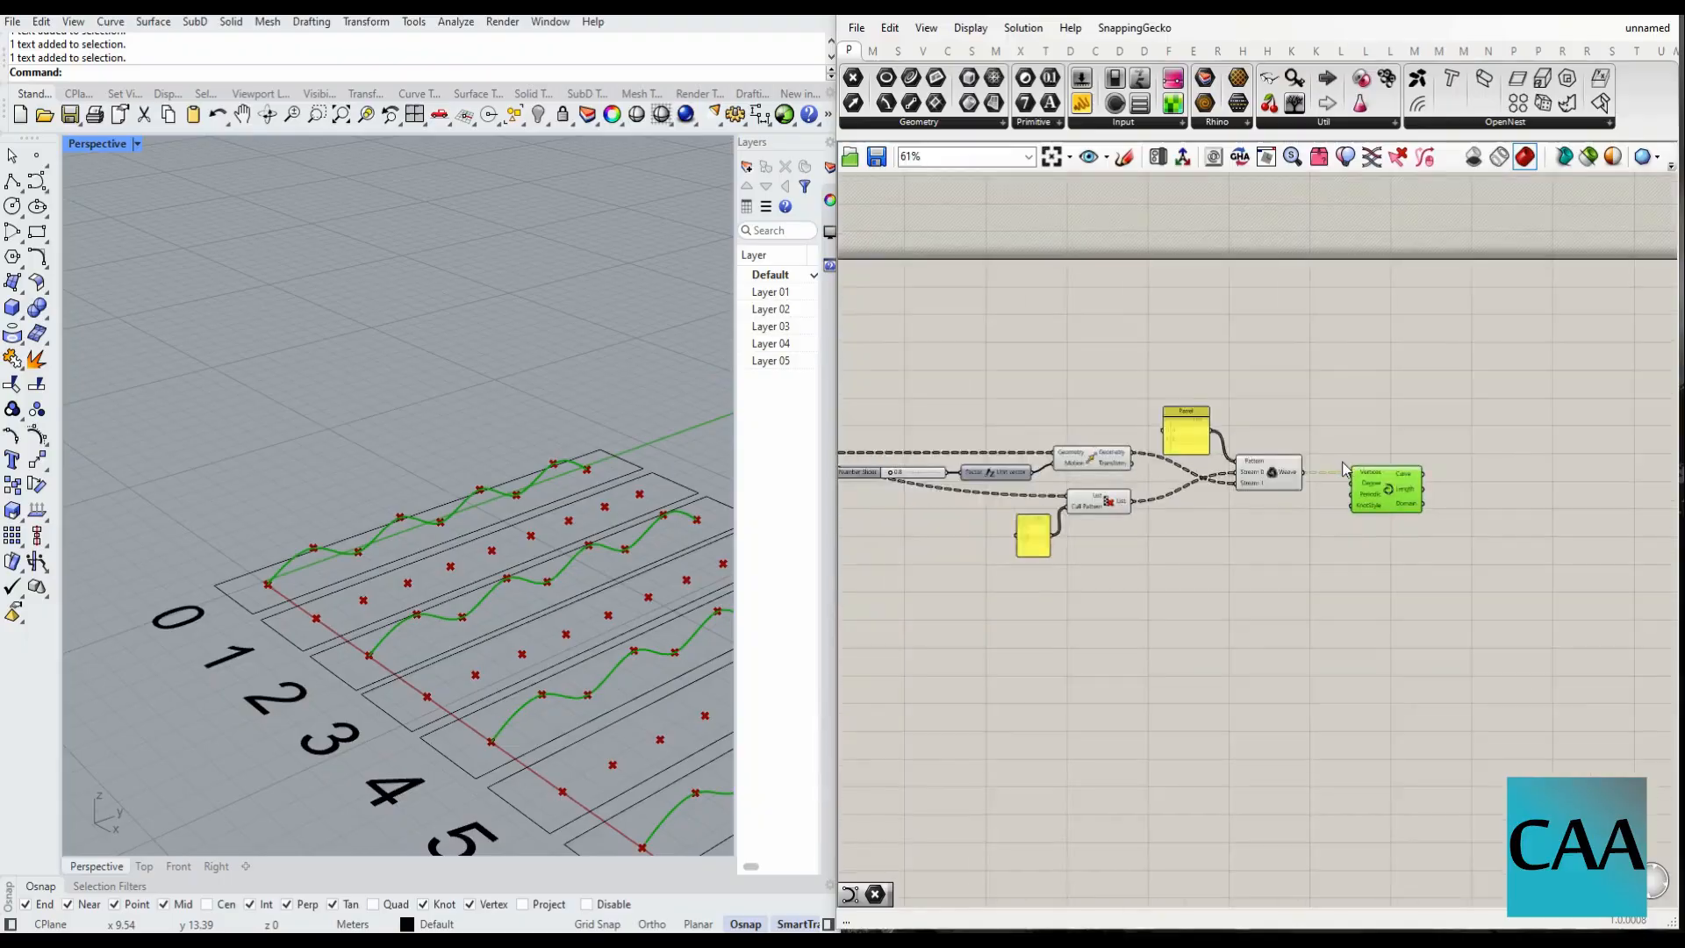
- Examine the upper branch's component chain and the lower branch's Cull Patterns, highlighting the points of the 1, 0 Cull Pattern
{"action": "scroll", "coordinate": [965, 502], "scroll_direction": "up", "scroll_amount": 1}
{"action": "right_click_drag", "start_coordinate": [966, 502], "coordinate": [1165, 482]}
{"action": "scroll", "coordinate": [1168, 482], "scroll_direction": "down", "scroll_amount": 1}
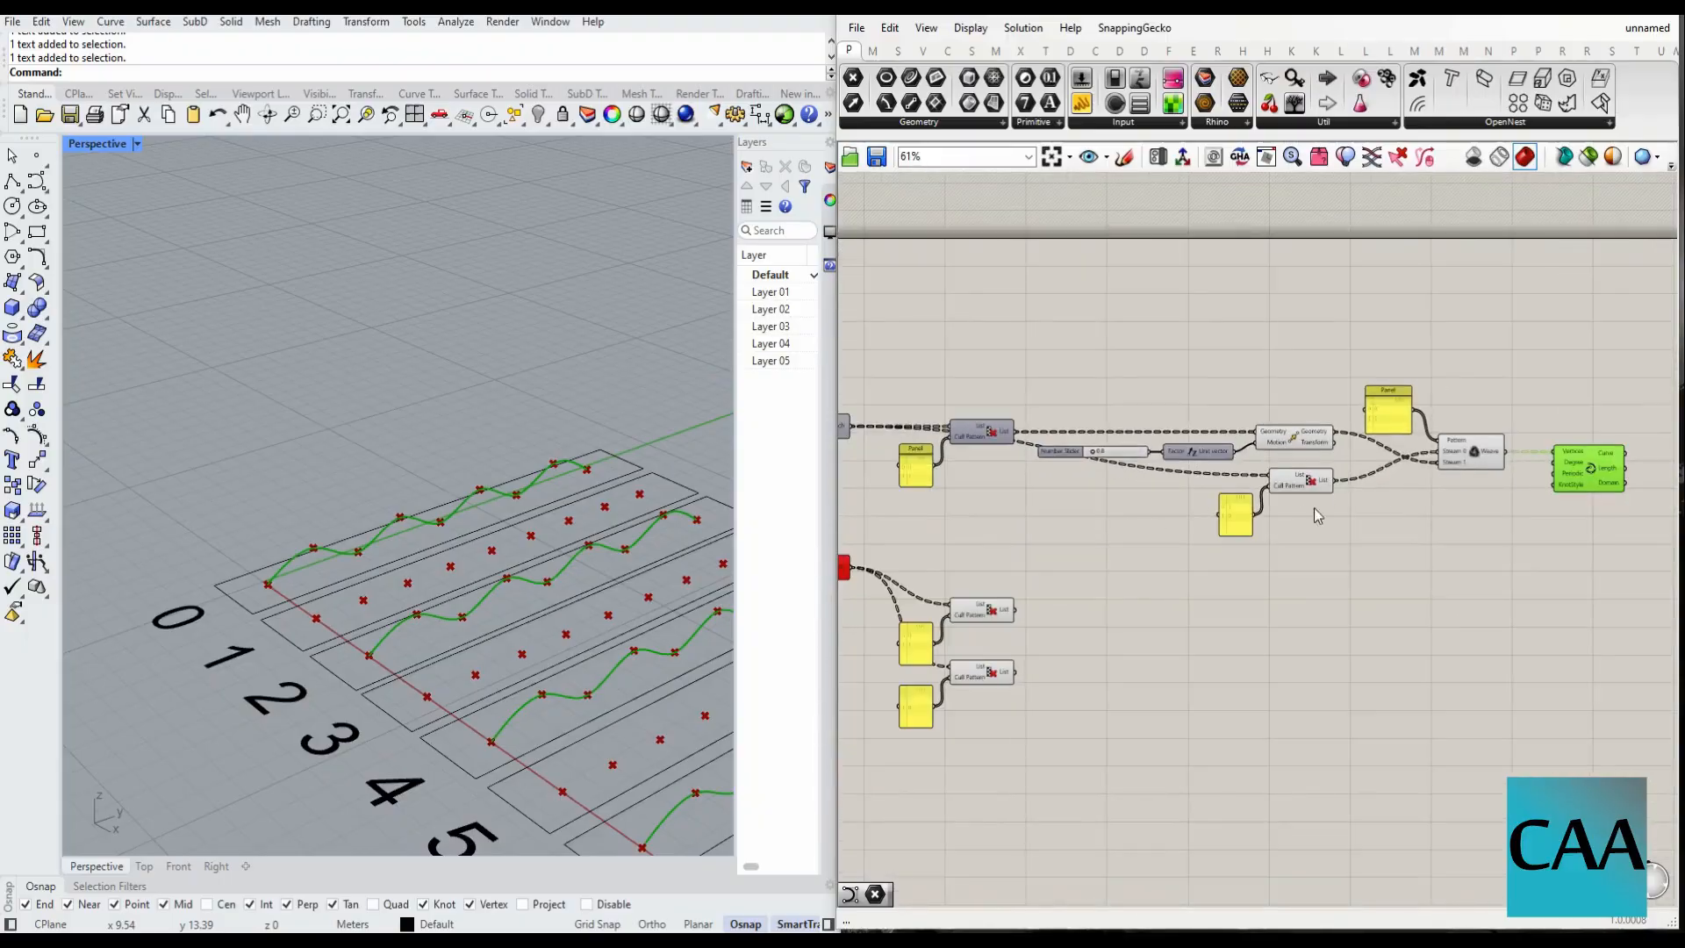
{"action": "scroll", "coordinate": [1314, 507], "scroll_direction": "down", "scroll_amount": 3}
{"action": "scroll", "coordinate": [1528, 456], "scroll_direction": "up", "scroll_amount": 3}
{"action": "scroll", "coordinate": [1399, 451], "scroll_direction": "down", "scroll_amount": 4}
{"action": "scroll", "coordinate": [1111, 573], "scroll_direction": "up", "scroll_amount": 7}
{"action": "left_click_drag", "start_coordinate": [1262, 446], "coordinate": [1020, 713]}
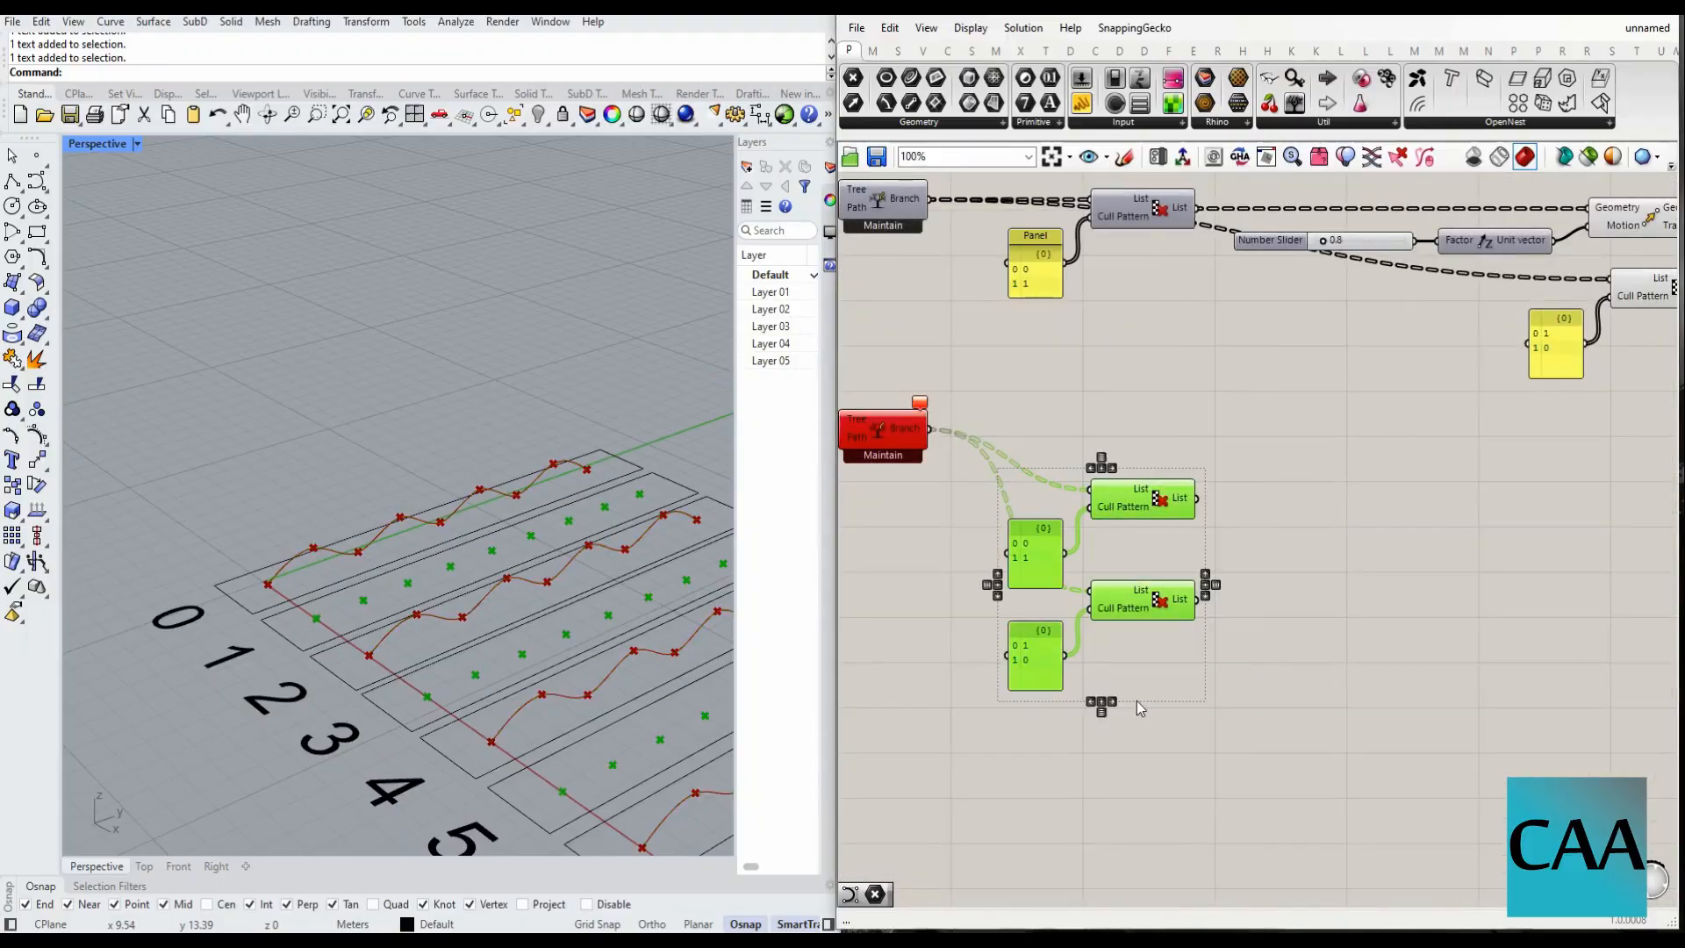
{"action": "scroll", "coordinate": [1218, 520], "scroll_direction": "down", "scroll_amount": 4}
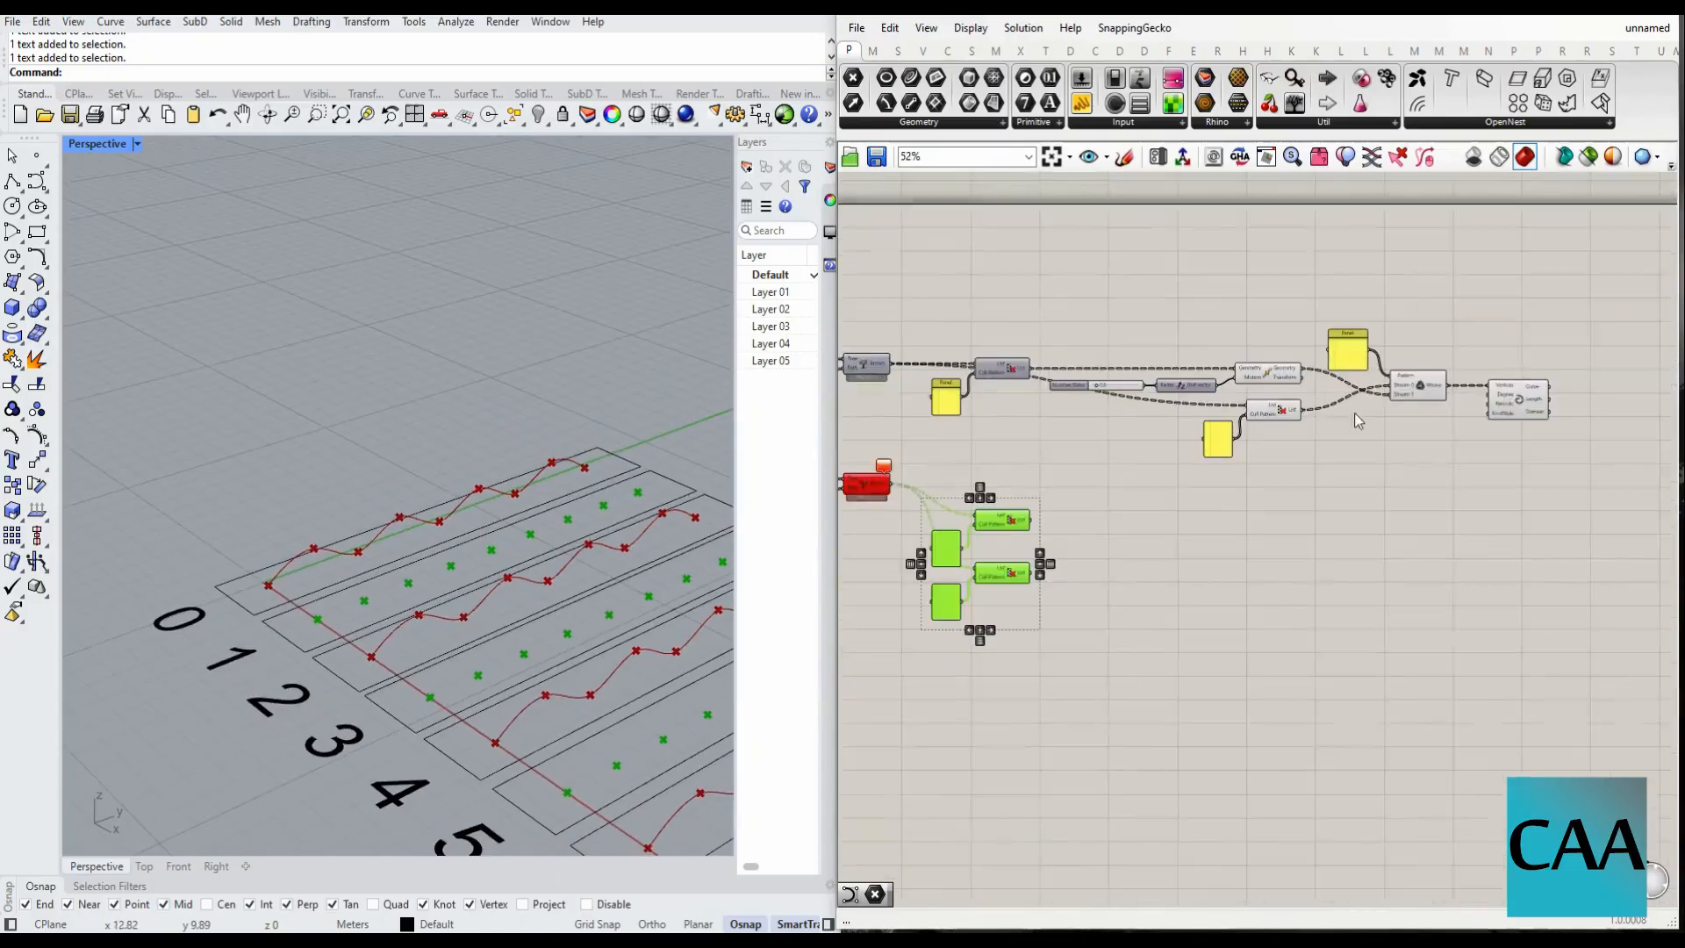
{"action": "left_click_drag", "start_coordinate": [1556, 292], "coordinate": [1185, 509]}
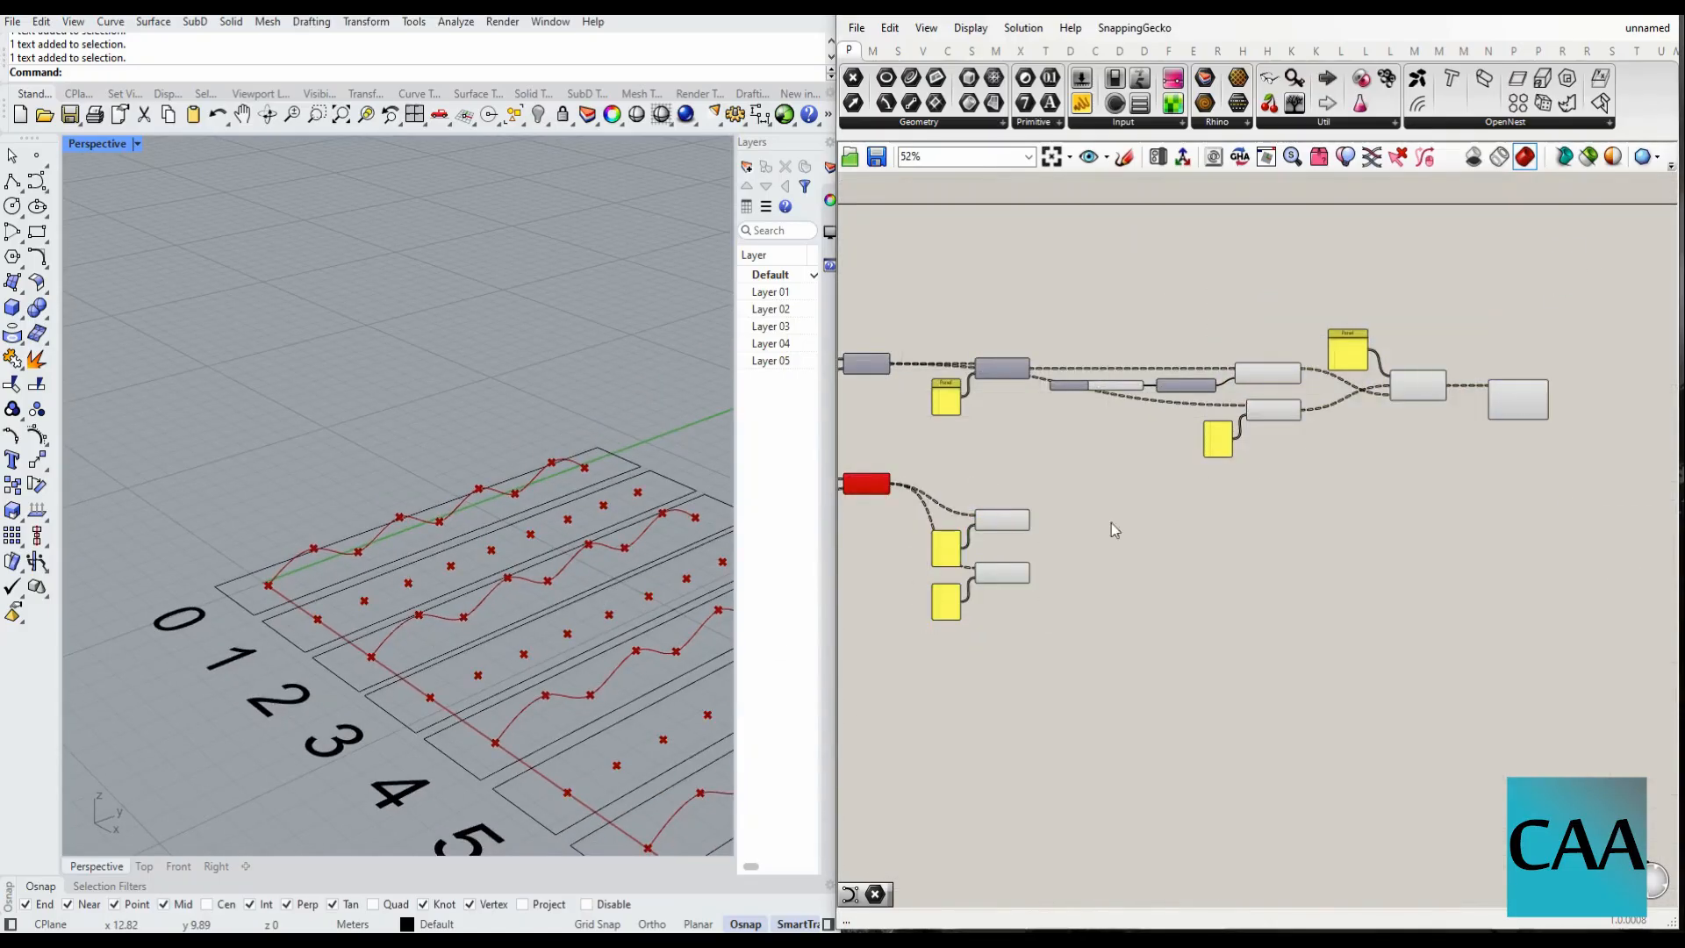
{"action": "scroll", "coordinate": [1111, 530], "scroll_direction": "up", "scroll_amount": 4}
{"action": "double_click", "coordinate": [1122, 517]}
{"action": "key", "text": "Escape"}
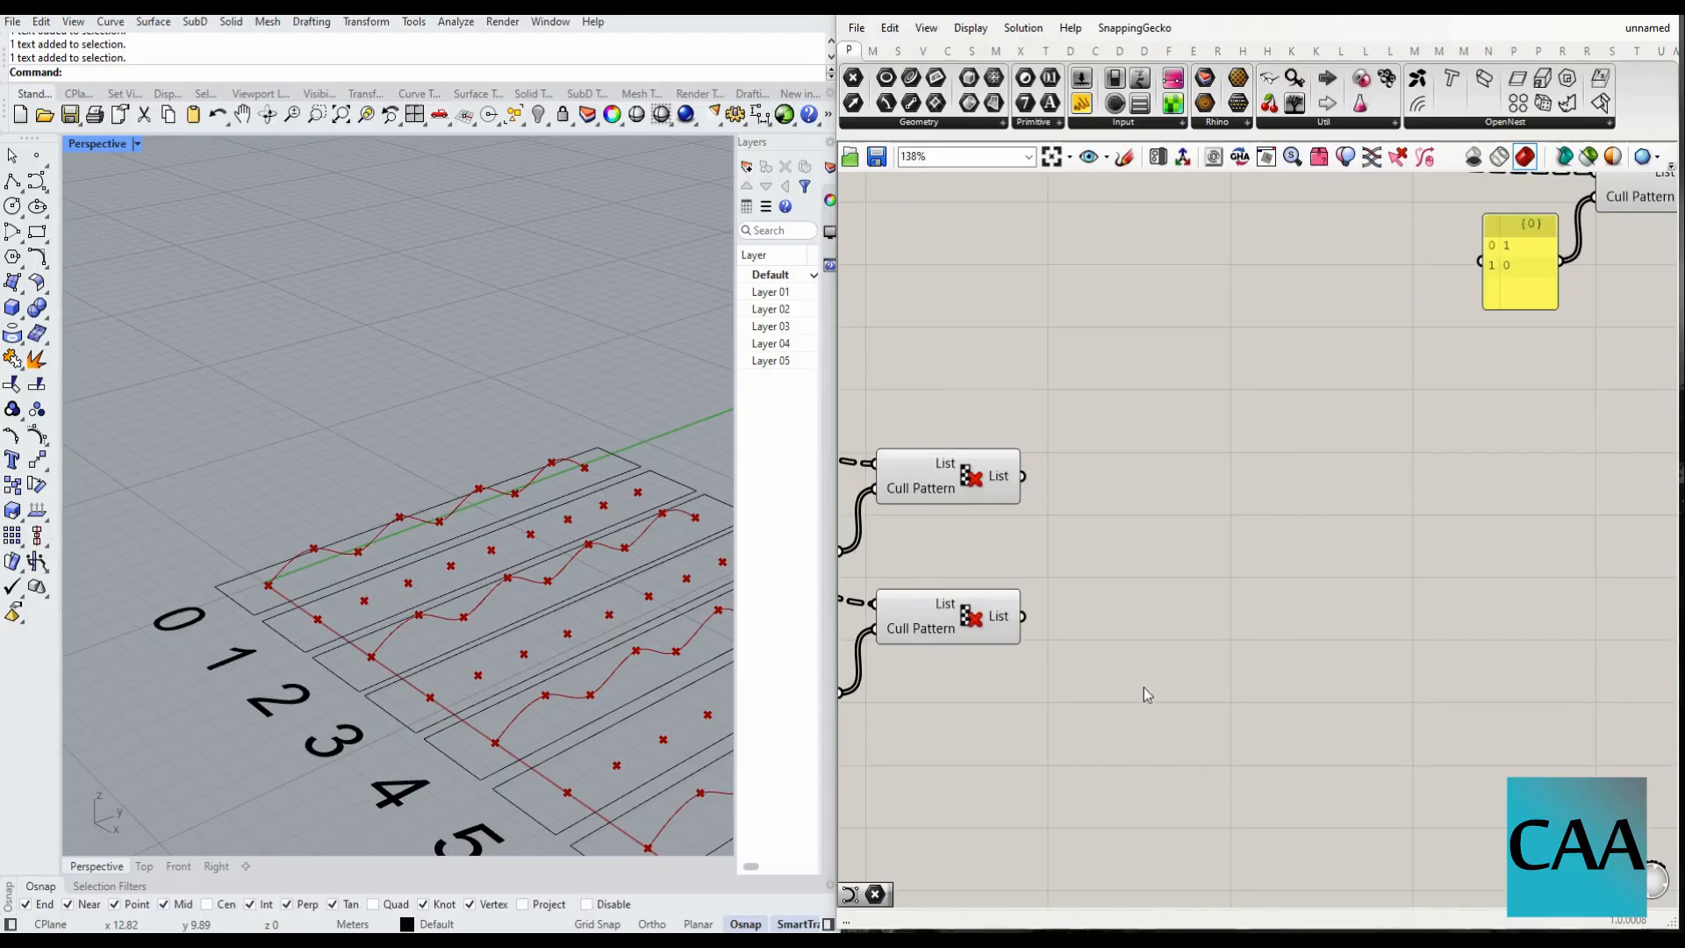
{"action": "scroll", "coordinate": [1281, 634], "scroll_direction": "down", "scroll_amount": 3}
{"action": "scroll", "coordinate": [1288, 578], "scroll_direction": "up", "scroll_amount": 4}
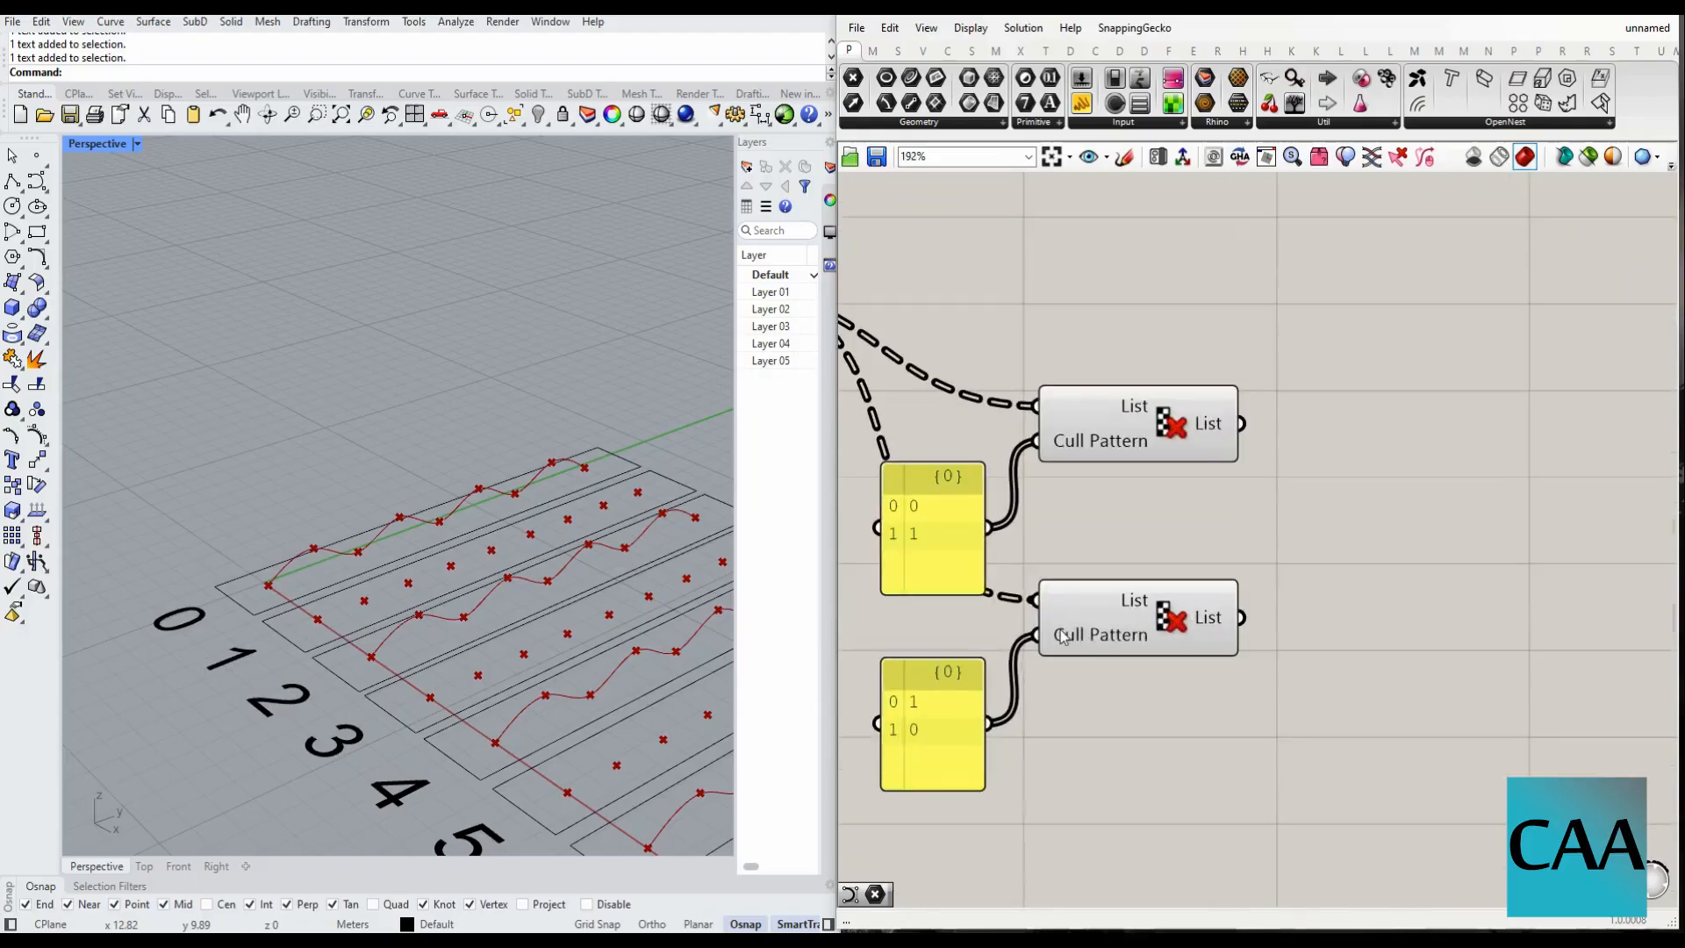
{"action": "left_click", "coordinate": [1127, 628]}
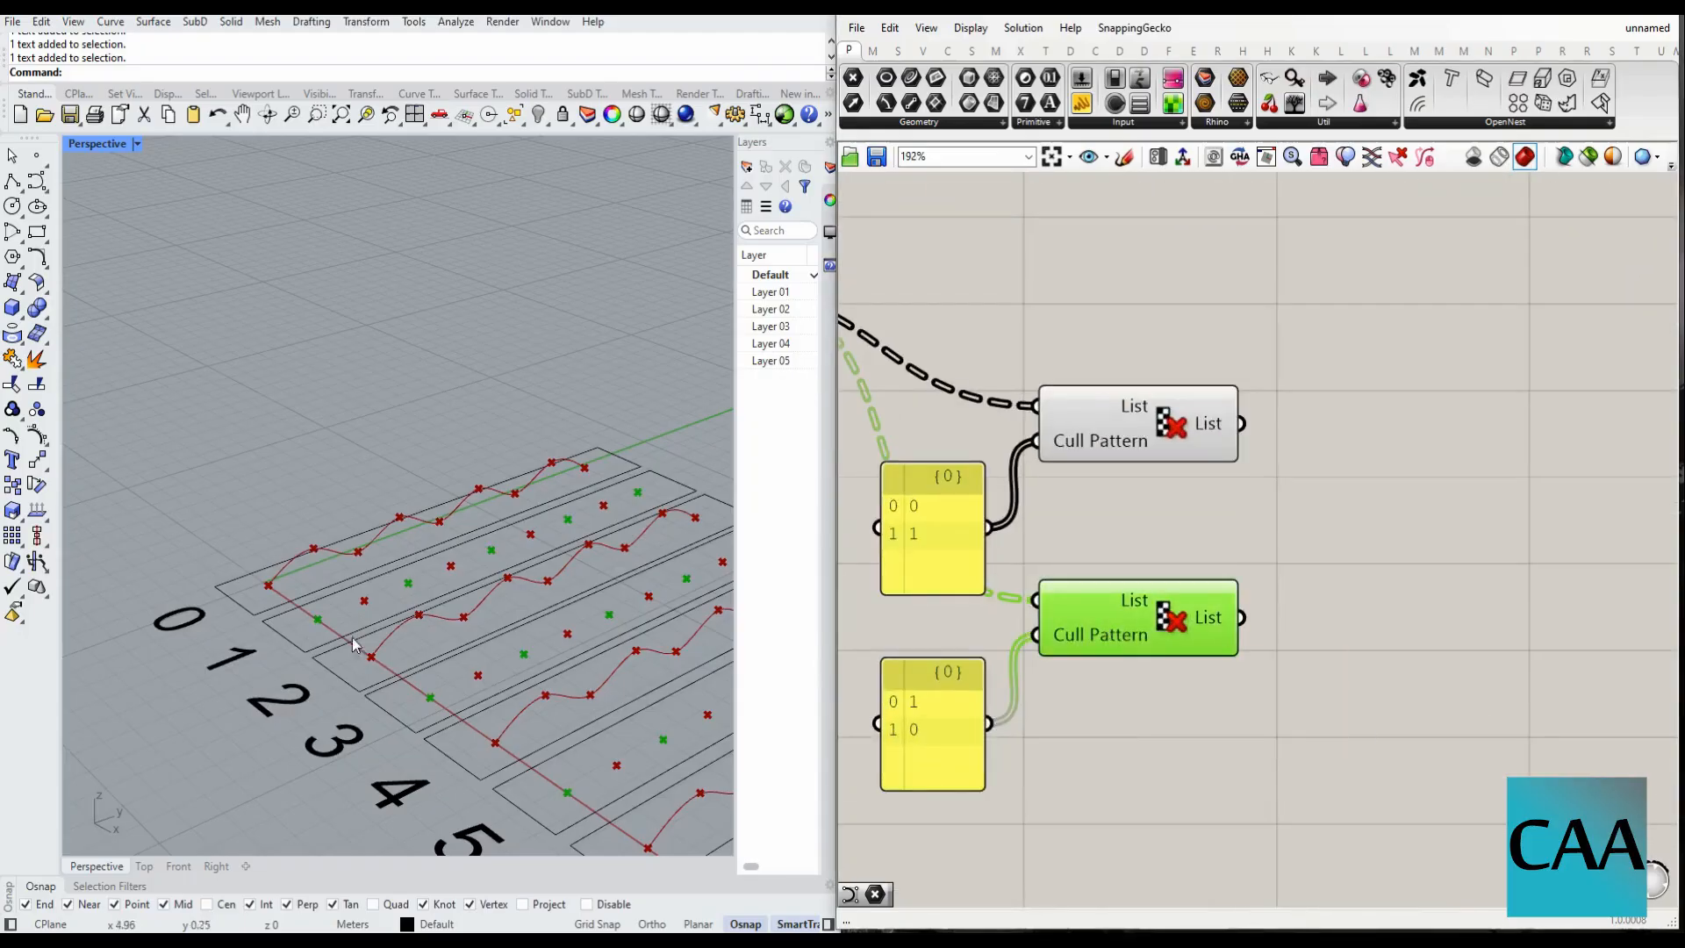
{"action": "scroll", "coordinate": [356, 645], "scroll_direction": "down", "scroll_amount": 1}
{"action": "scroll", "coordinate": [347, 647], "scroll_direction": "up", "scroll_amount": 1}
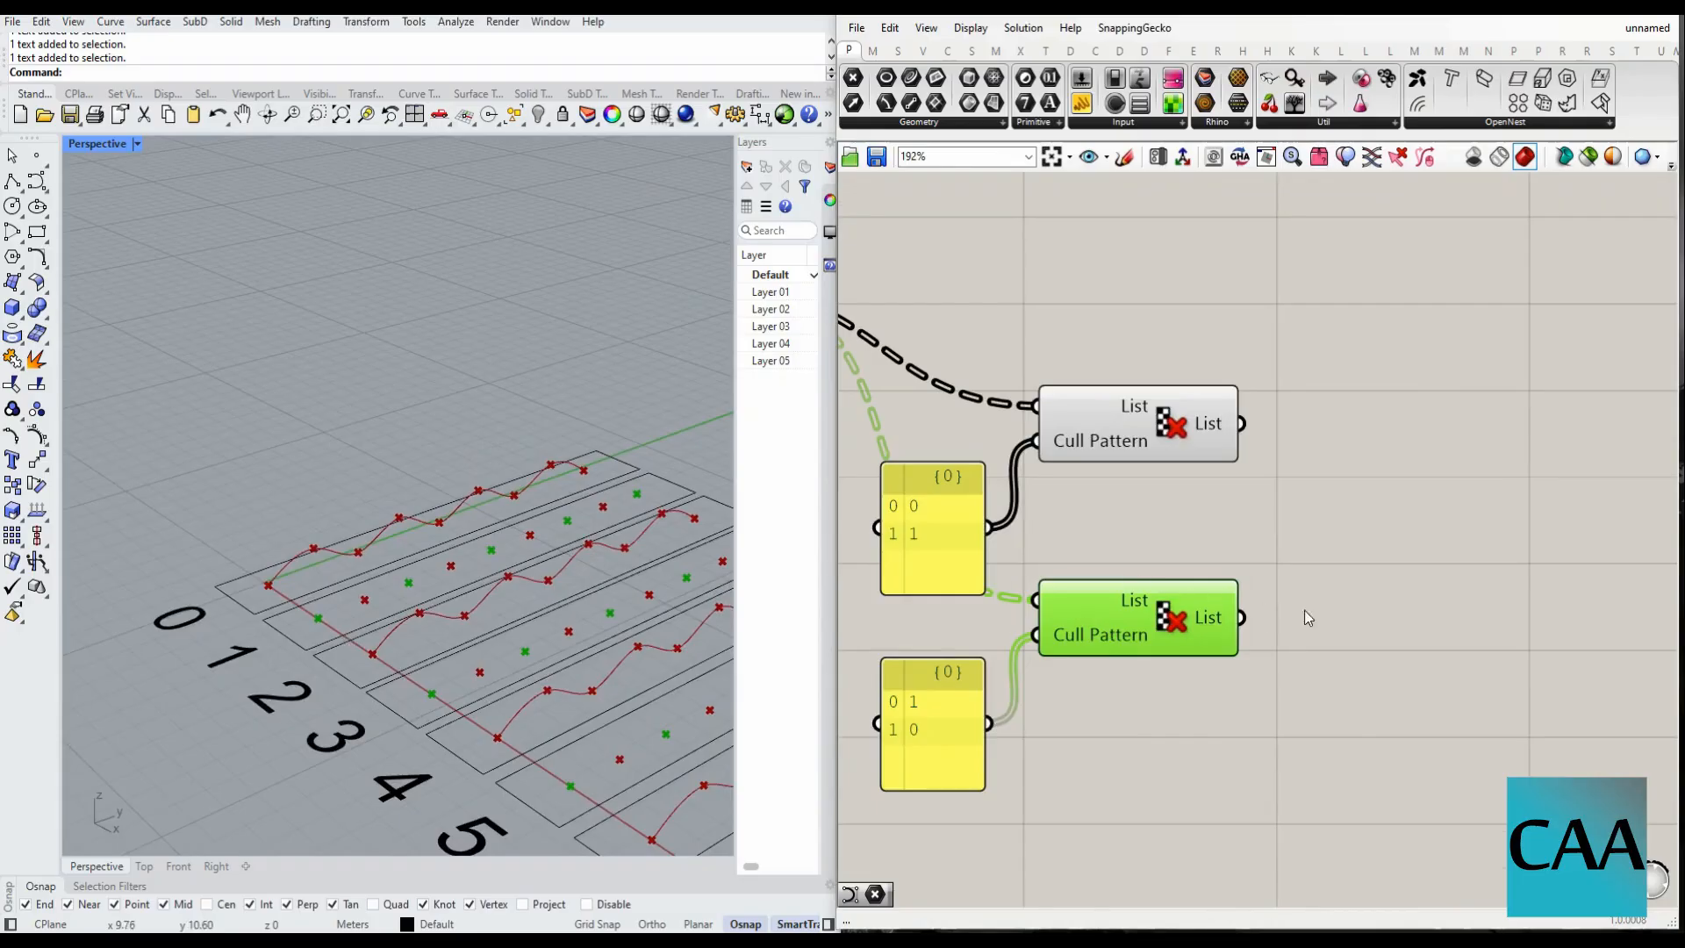
- Add a Move component for the lower branch and connect the 1, 0 Cull Pattern's list output to its Geometry input
{"action": "double_click", "coordinate": [1426, 670]}
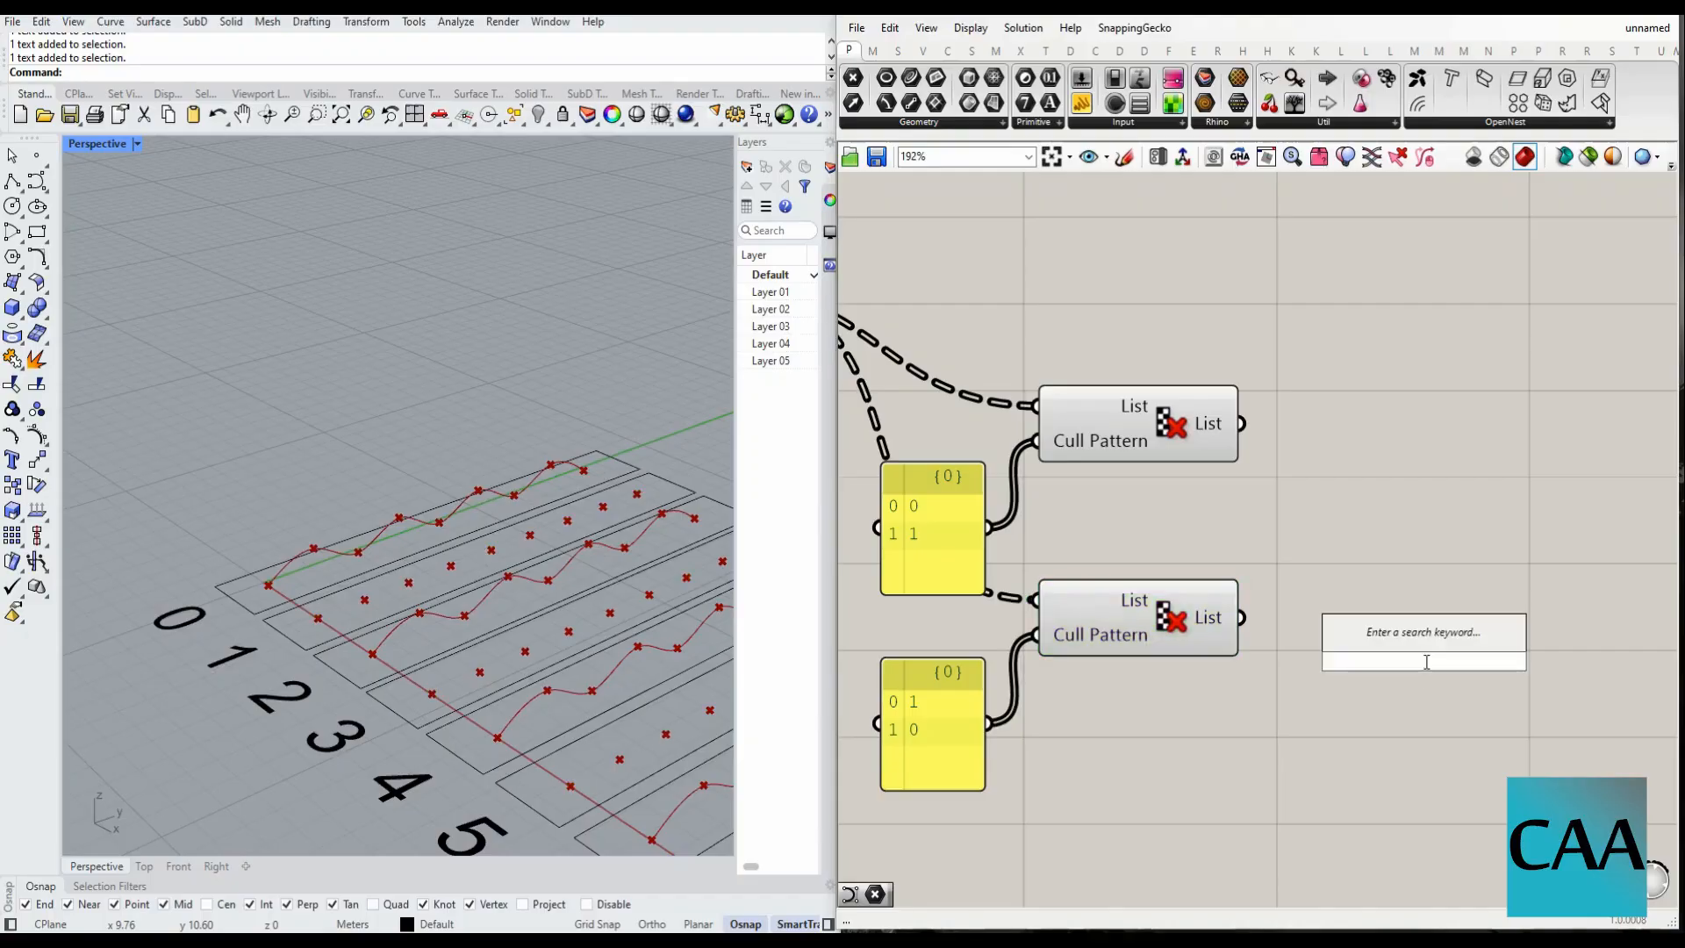
{"action": "type", "text": "نخا"}
{"action": "key", "text": "BackSpace"}
{"action": "type", "text": "mov"}
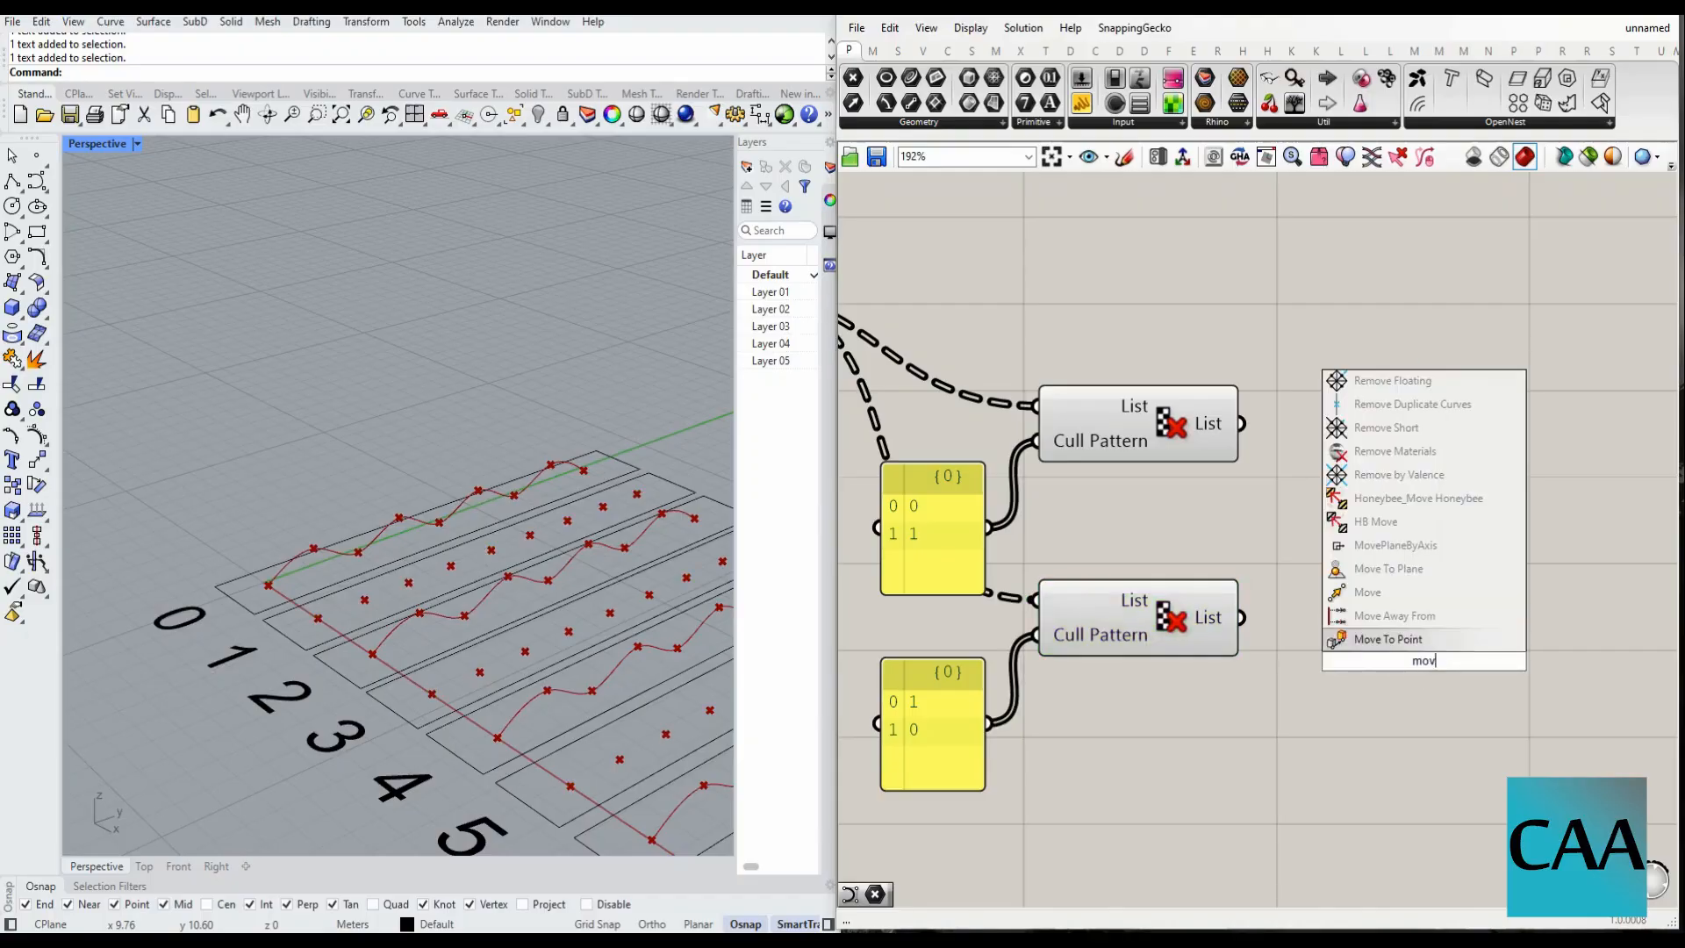
{"action": "left_click", "coordinate": [1368, 593]}
{"action": "left_click_drag", "start_coordinate": [1241, 617], "coordinate": [1324, 567]}
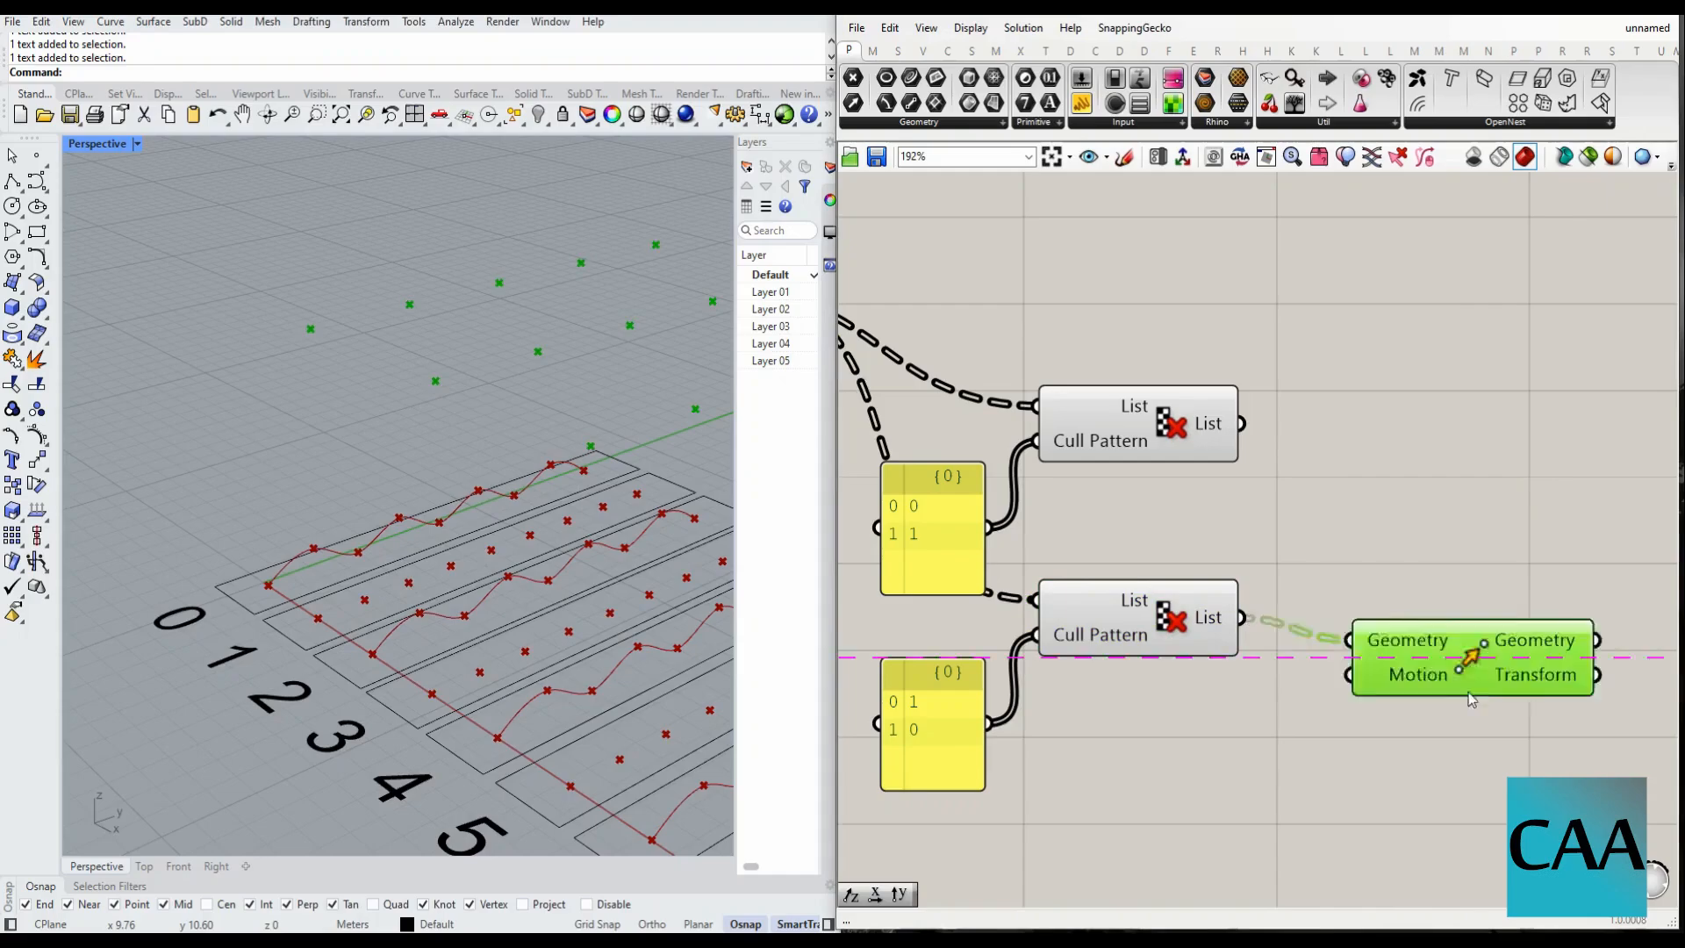
- Place the lower Move component beneath the upper branch's Move and connect the existing Unit Z vector to its Motion input
{"action": "scroll", "coordinate": [1426, 622], "scroll_direction": "down", "scroll_amount": 5}
{"action": "scroll", "coordinate": [1610, 630], "scroll_direction": "up", "scroll_amount": 2}
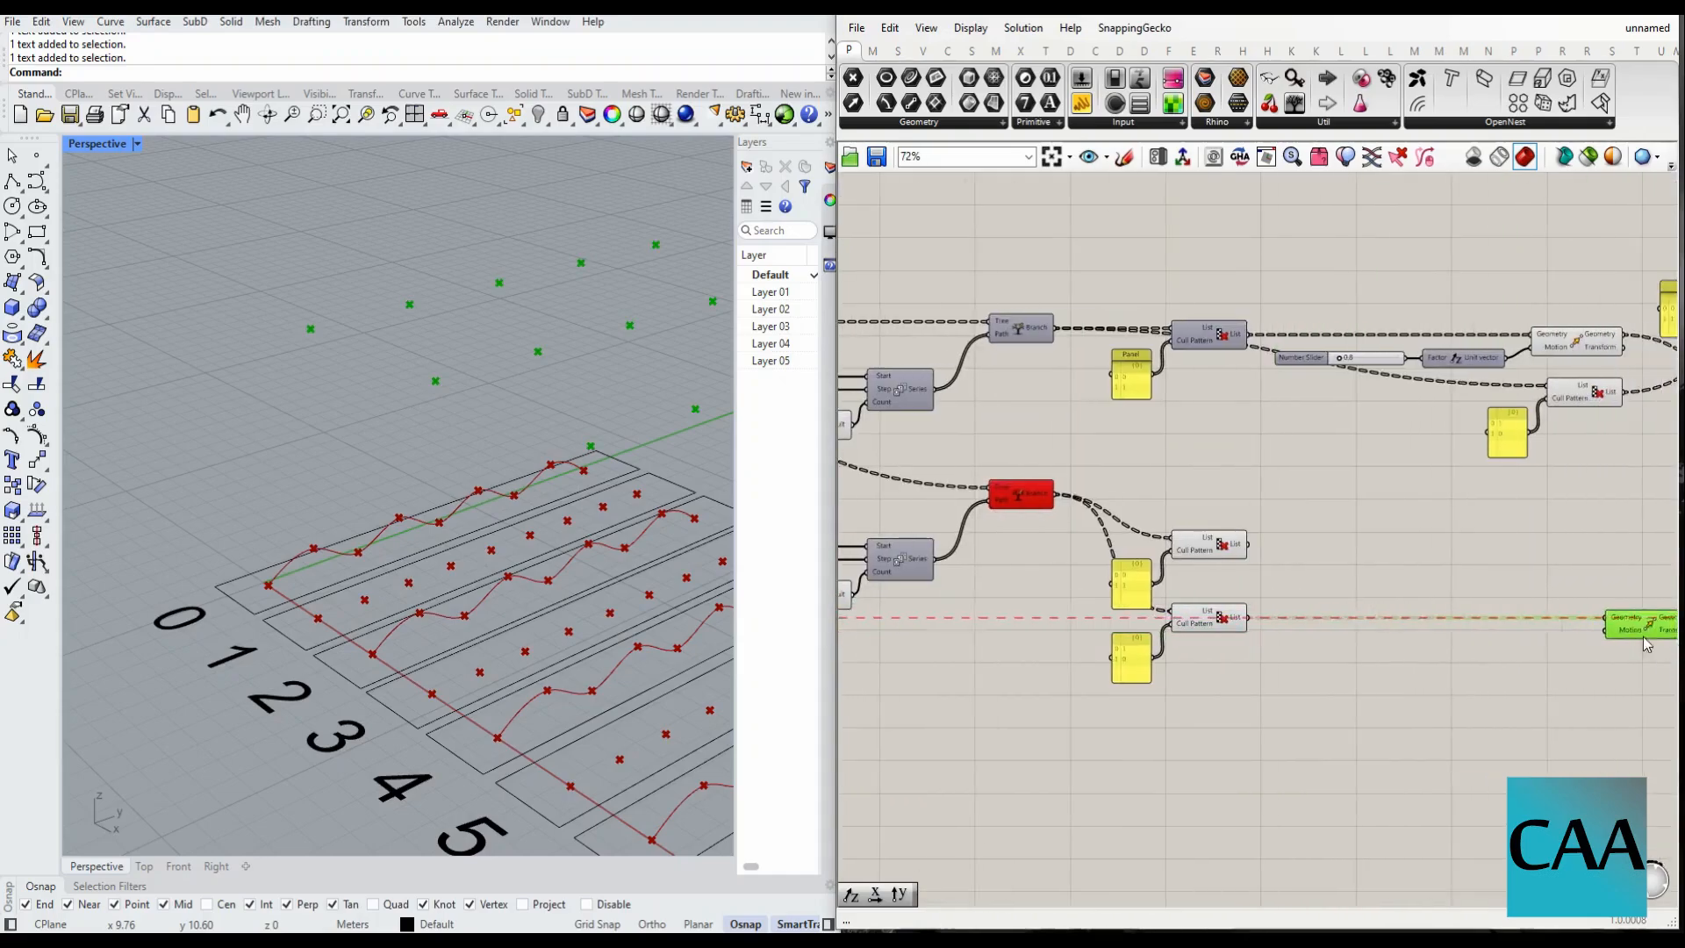
{"action": "scroll", "coordinate": [1422, 325], "scroll_direction": "up", "scroll_amount": 4}
{"action": "left_click_drag", "start_coordinate": [1569, 388], "coordinate": [1439, 432]}
{"action": "scroll", "coordinate": [1422, 338], "scroll_direction": "down", "scroll_amount": 7}
{"action": "scroll", "coordinate": [1536, 551], "scroll_direction": "up", "scroll_amount": 5}
{"action": "left_click", "coordinate": [1345, 563]}
{"action": "scroll", "coordinate": [1345, 564], "scroll_direction": "down", "scroll_amount": 3}
{"action": "right_click_drag", "start_coordinate": [1268, 484], "coordinate": [1139, 509]}
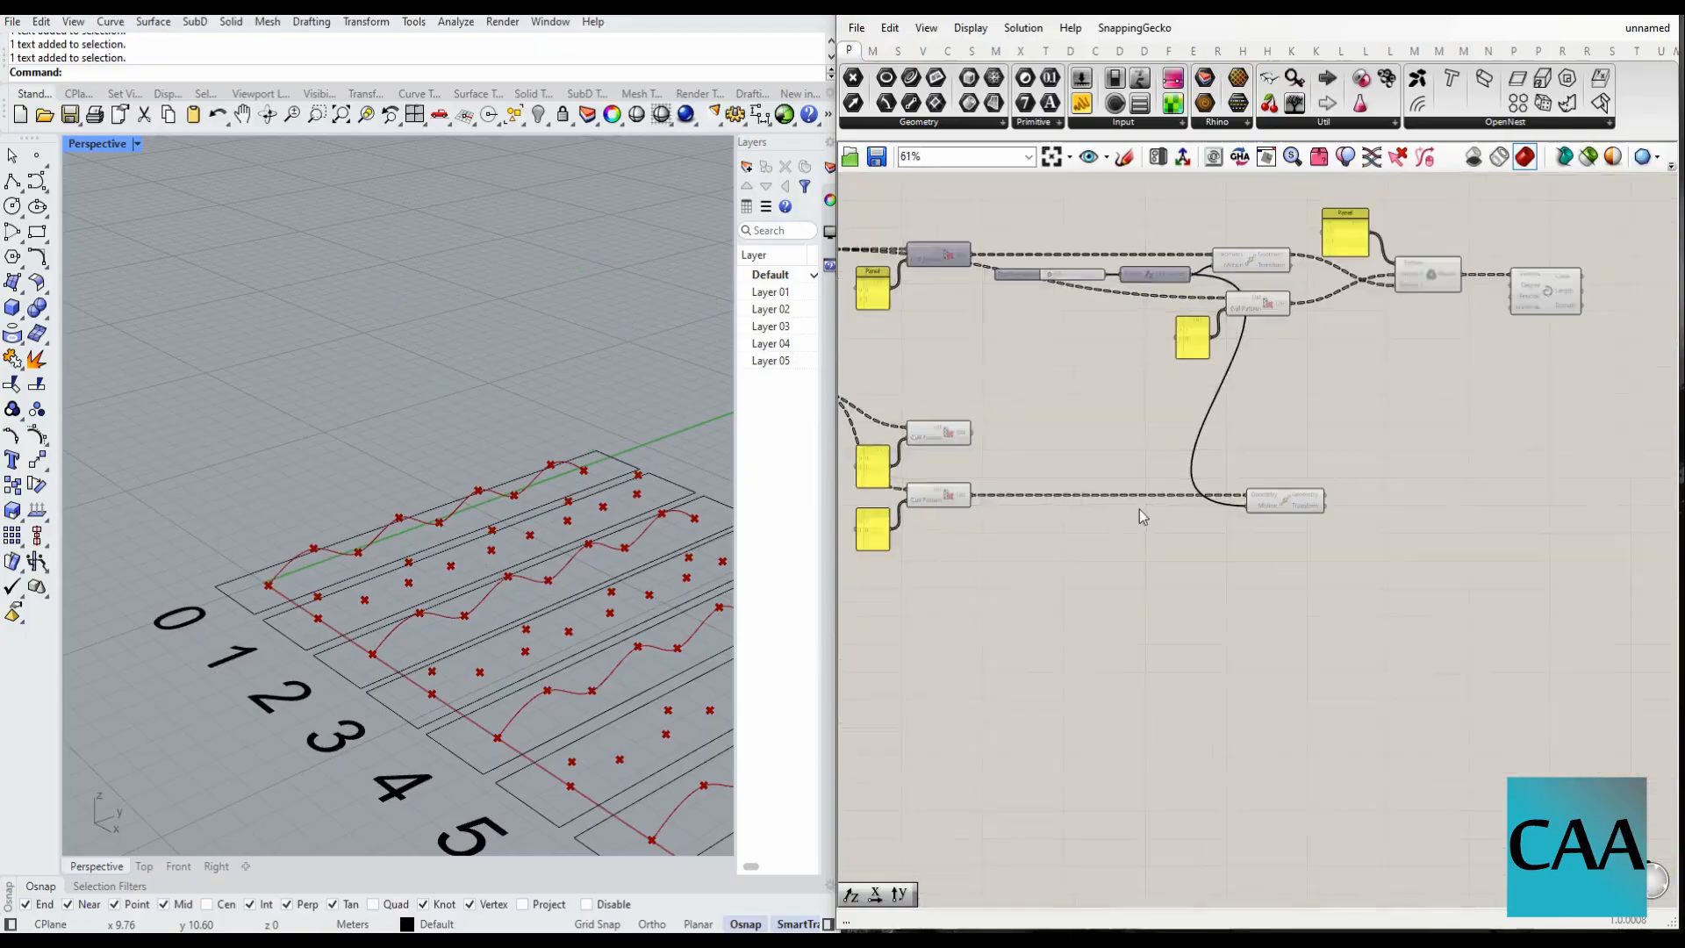
- Turn off the previews of the lower branch's 1, 0 Cull Pattern and the upstream component showing the same unmoved points
{"action": "right_click_drag", "start_coordinate": [864, 497], "coordinate": [1109, 502]}
{"action": "scroll", "coordinate": [1108, 502], "scroll_direction": "up", "scroll_amount": 2}
{"action": "scroll", "coordinate": [1218, 486], "scroll_direction": "up", "scroll_amount": 3}
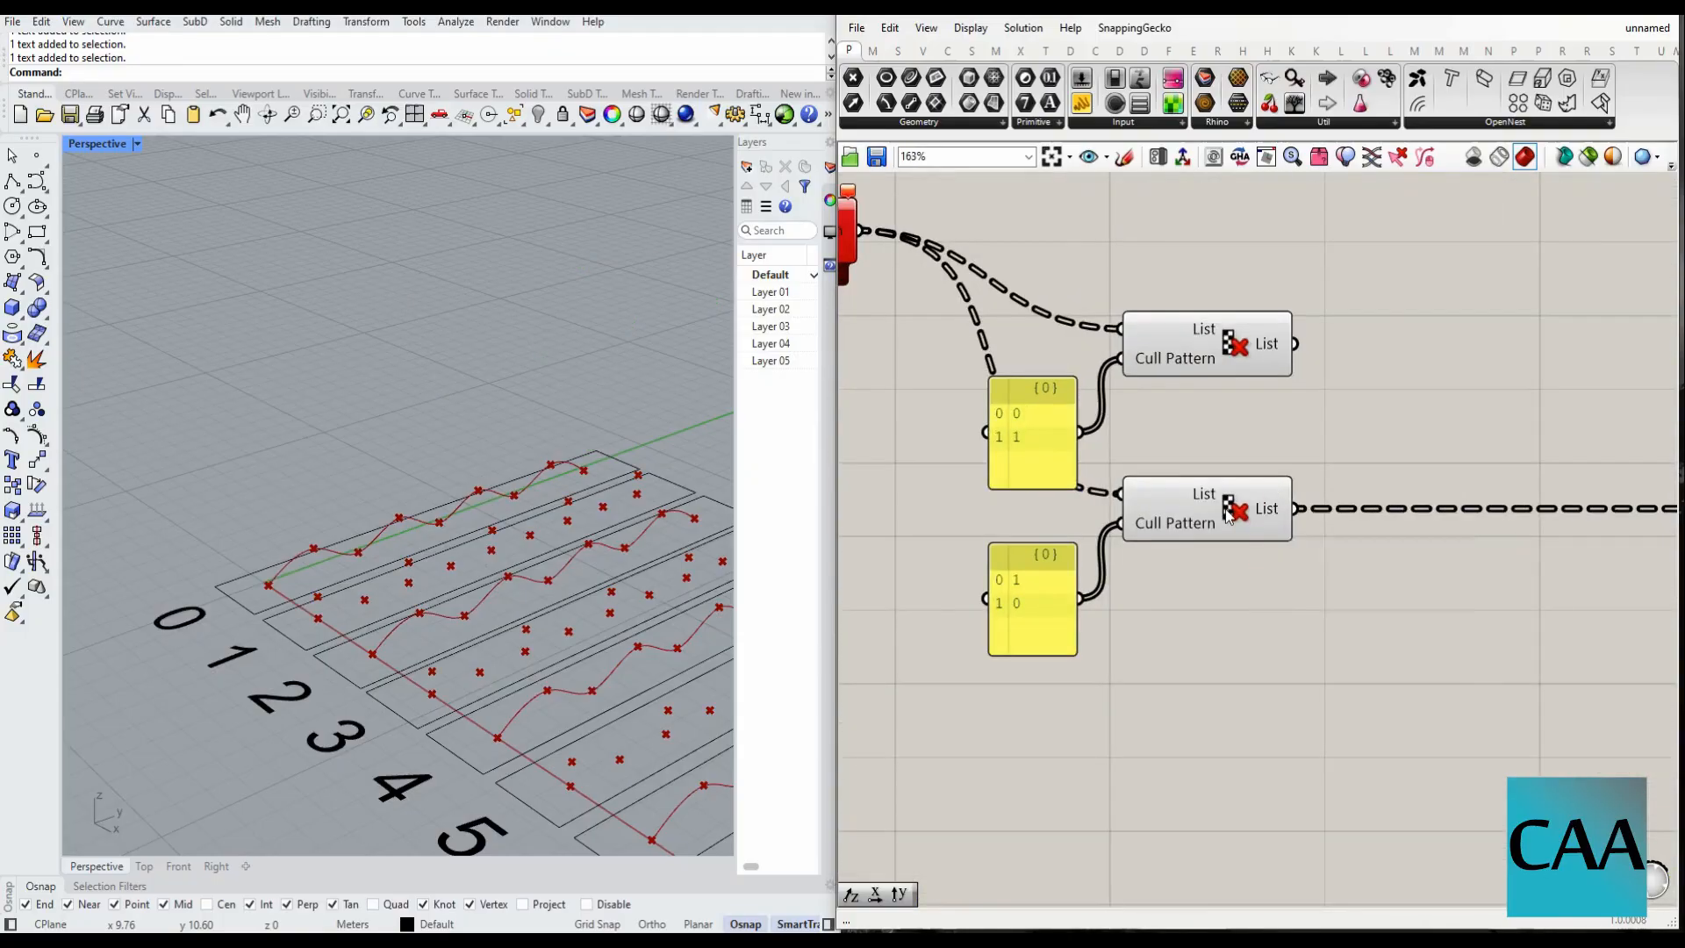
{"action": "right_click", "coordinate": [1232, 506]}
{"action": "scroll", "coordinate": [1347, 598], "scroll_direction": "down", "scroll_amount": 3}
{"action": "right_click_drag", "start_coordinate": [1242, 524], "coordinate": [1357, 600]}
{"action": "scroll", "coordinate": [1356, 600], "scroll_direction": "up", "scroll_amount": 2}
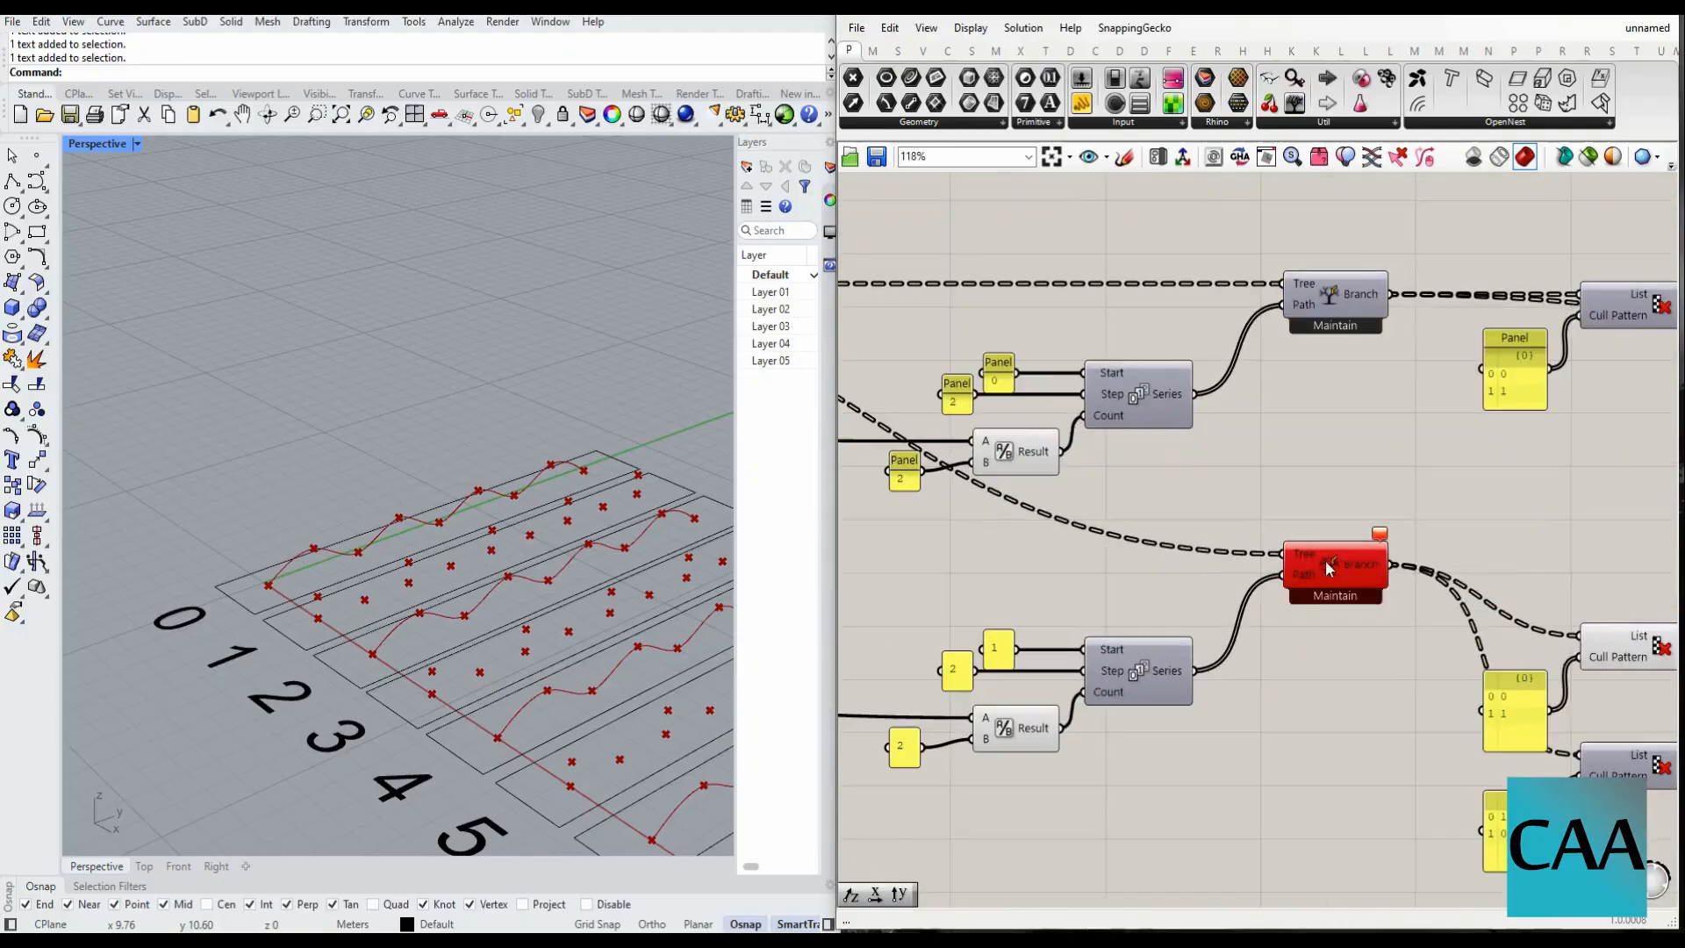
{"action": "scroll", "coordinate": [1088, 654], "scroll_direction": "down", "scroll_amount": 5}
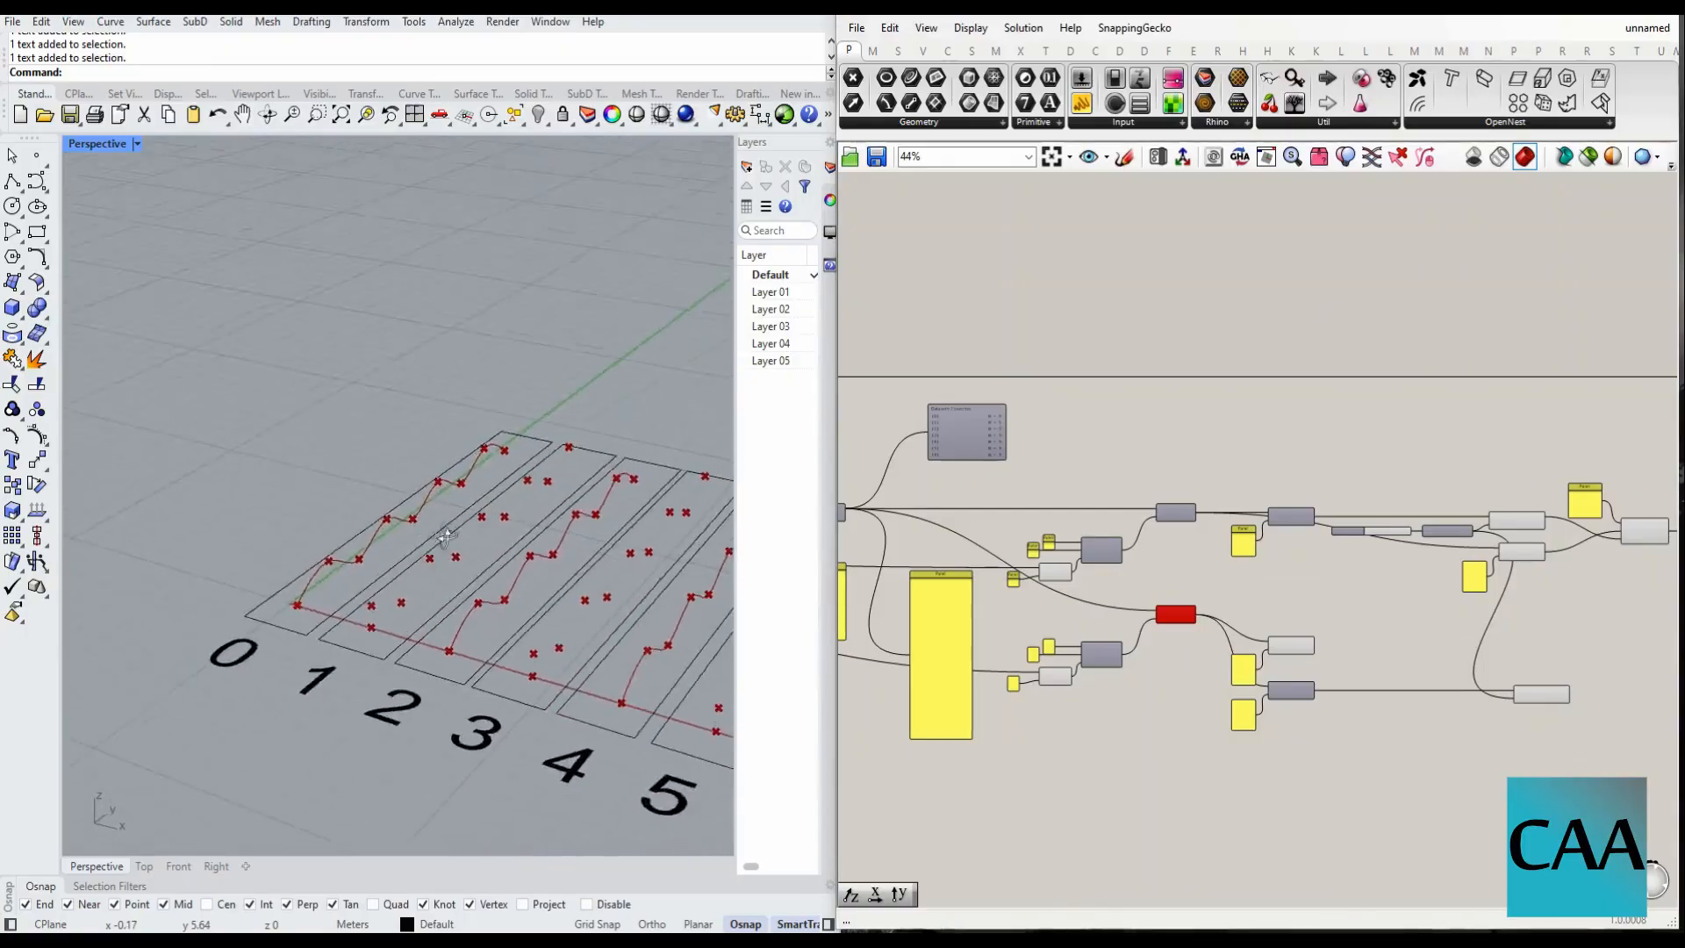
{"action": "scroll", "coordinate": [1078, 611], "scroll_direction": "up", "scroll_amount": 7}
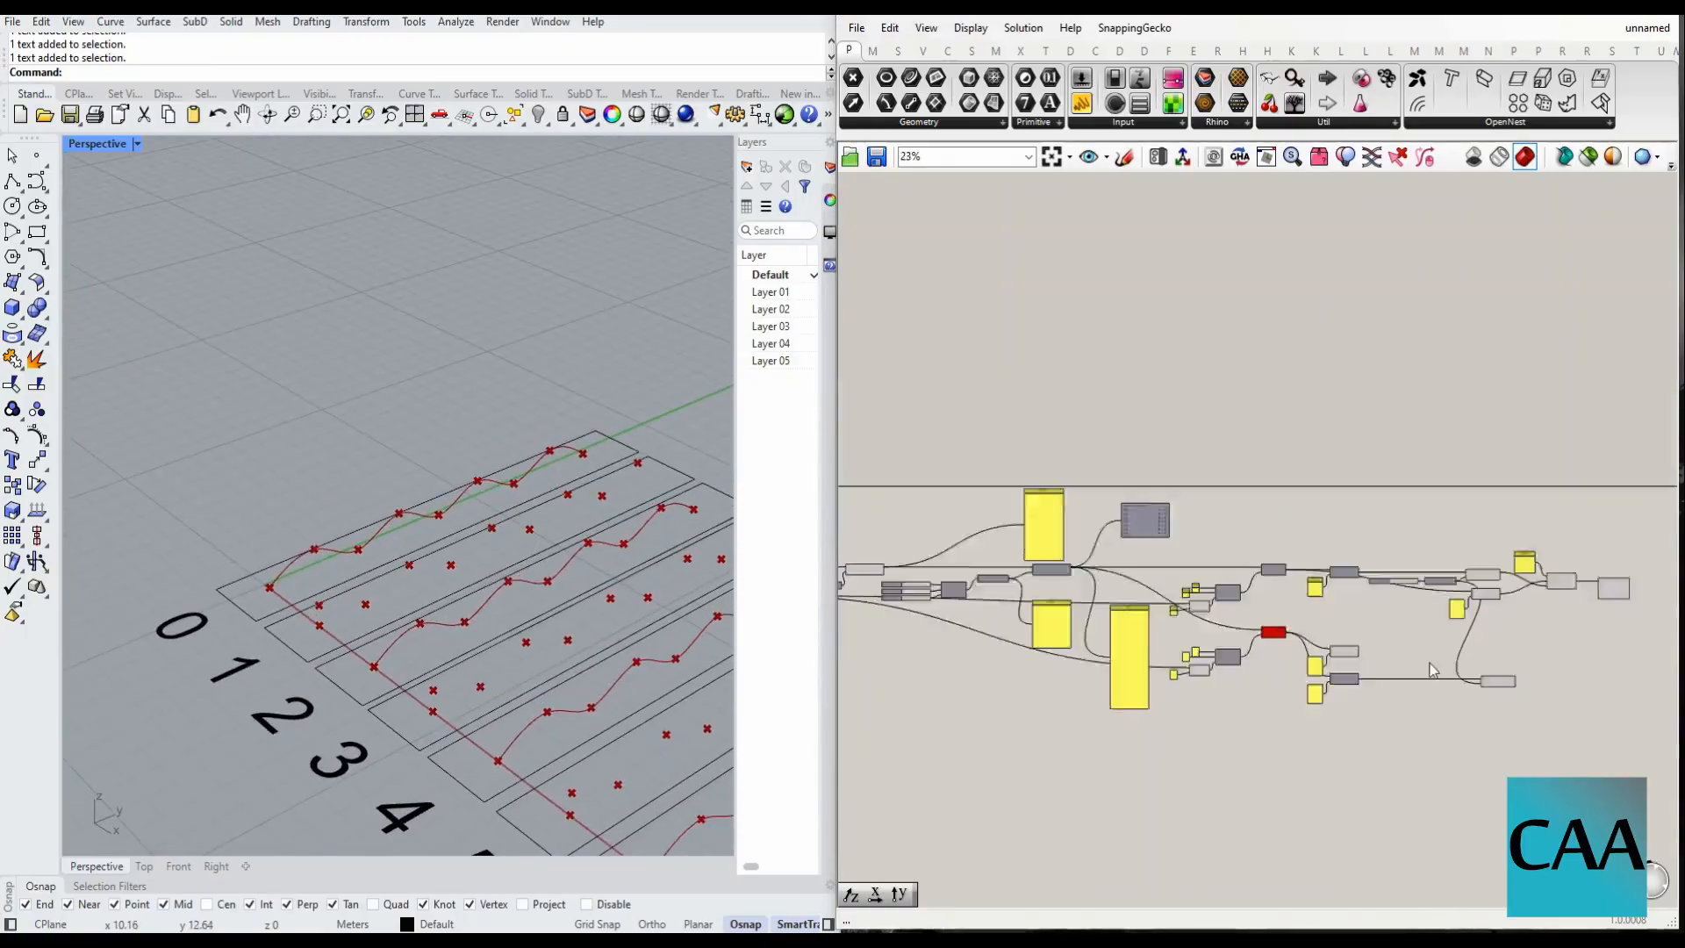
{"action": "right_click", "coordinate": [1451, 604]}
{"action": "left_click", "coordinate": [1560, 635]}
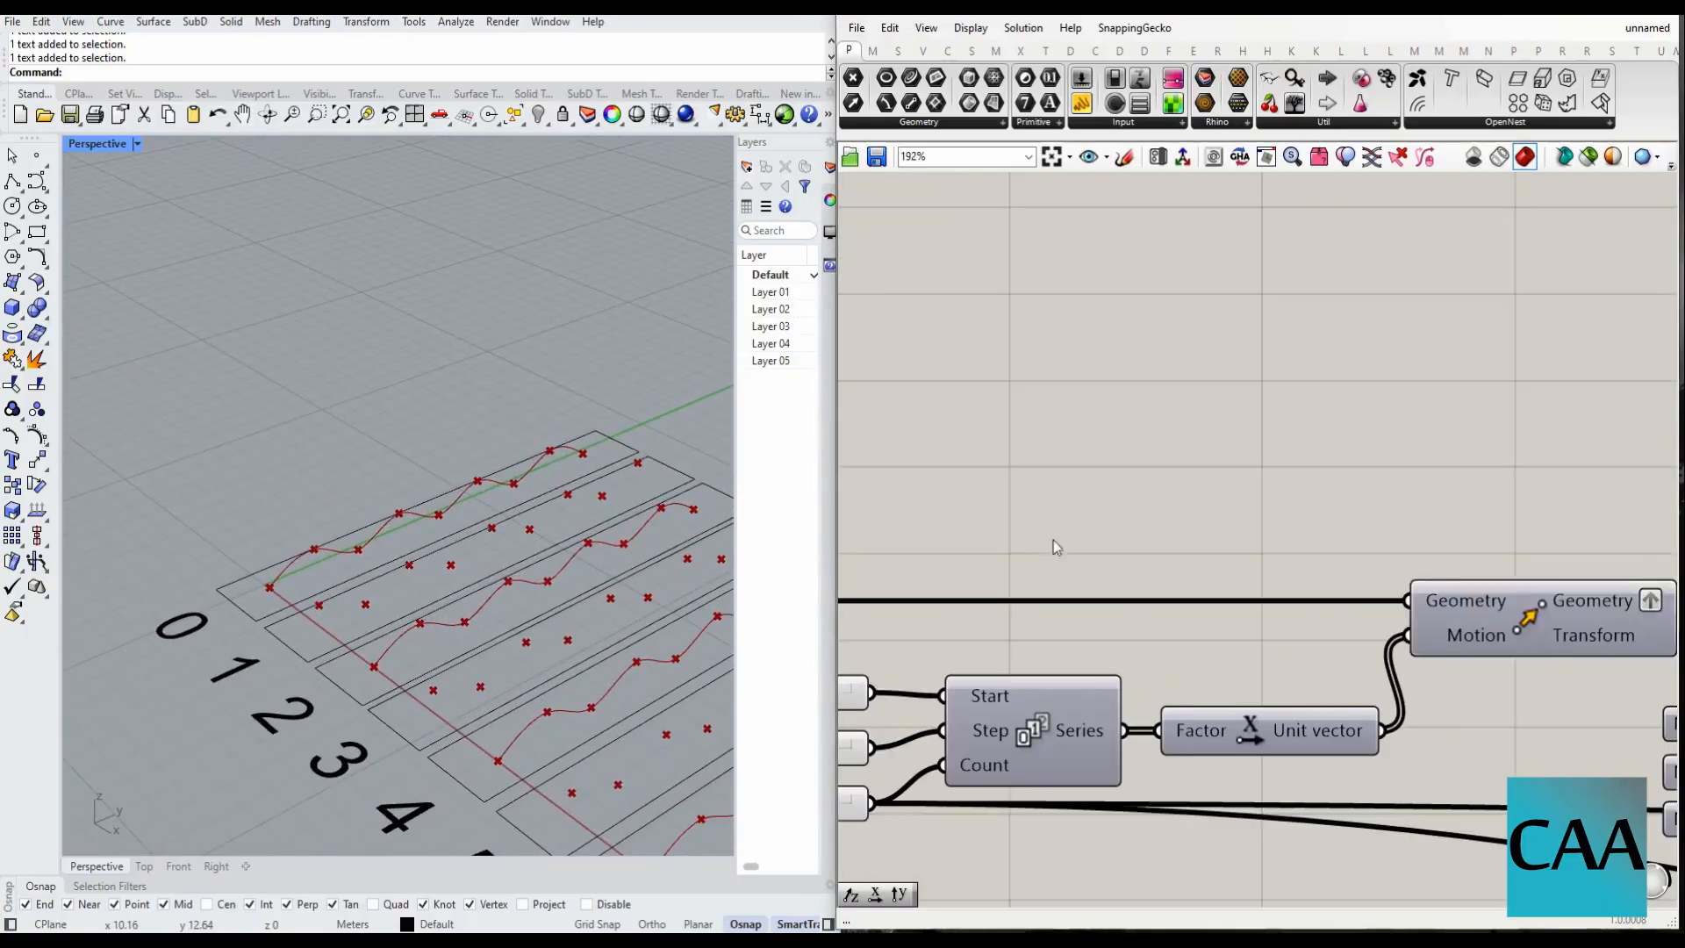
- Reposition the lower branch's 0, 1 Cull Pattern and its panel just above the lower Move component
{"action": "scroll", "coordinate": [1053, 545], "scroll_direction": "down", "scroll_amount": 6}
{"action": "scroll", "coordinate": [1215, 552], "scroll_direction": "up", "scroll_amount": 5}
{"action": "scroll", "coordinate": [1215, 554], "scroll_direction": "down", "scroll_amount": 3}
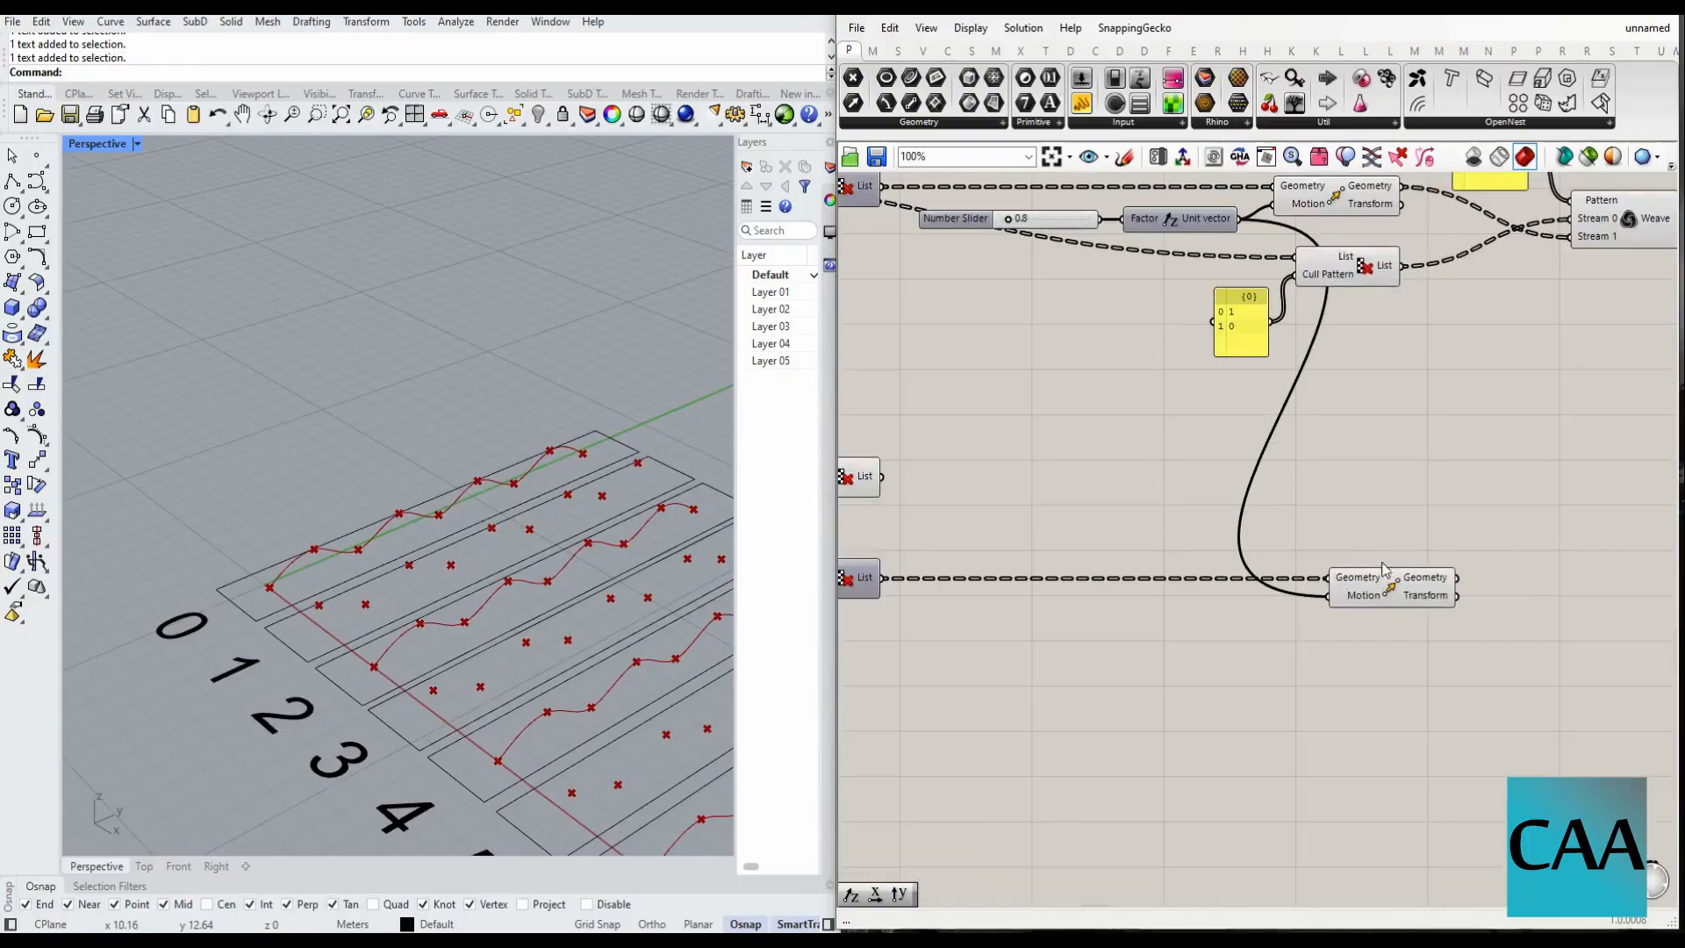
{"action": "scroll", "coordinate": [1271, 588], "scroll_direction": "down", "scroll_amount": 2}
{"action": "scroll", "coordinate": [973, 439], "scroll_direction": "up", "scroll_amount": 3}
{"action": "left_click_drag", "start_coordinate": [973, 439], "coordinate": [856, 558]}
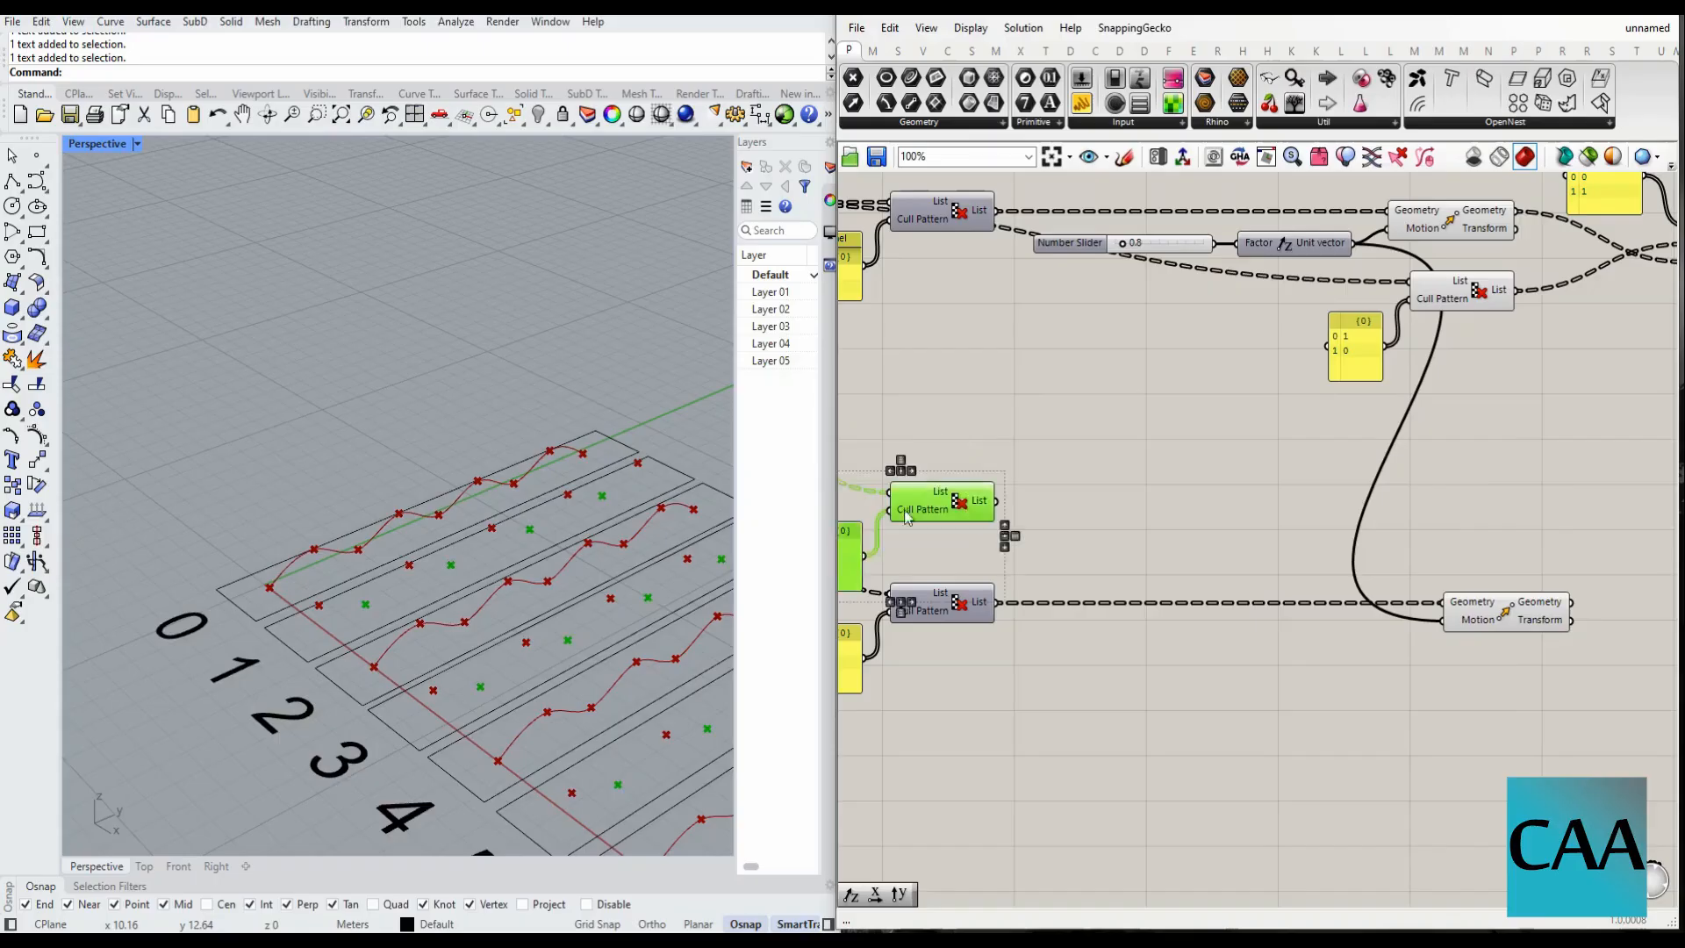
{"action": "left_click_drag", "start_coordinate": [940, 506], "coordinate": [1494, 543]}
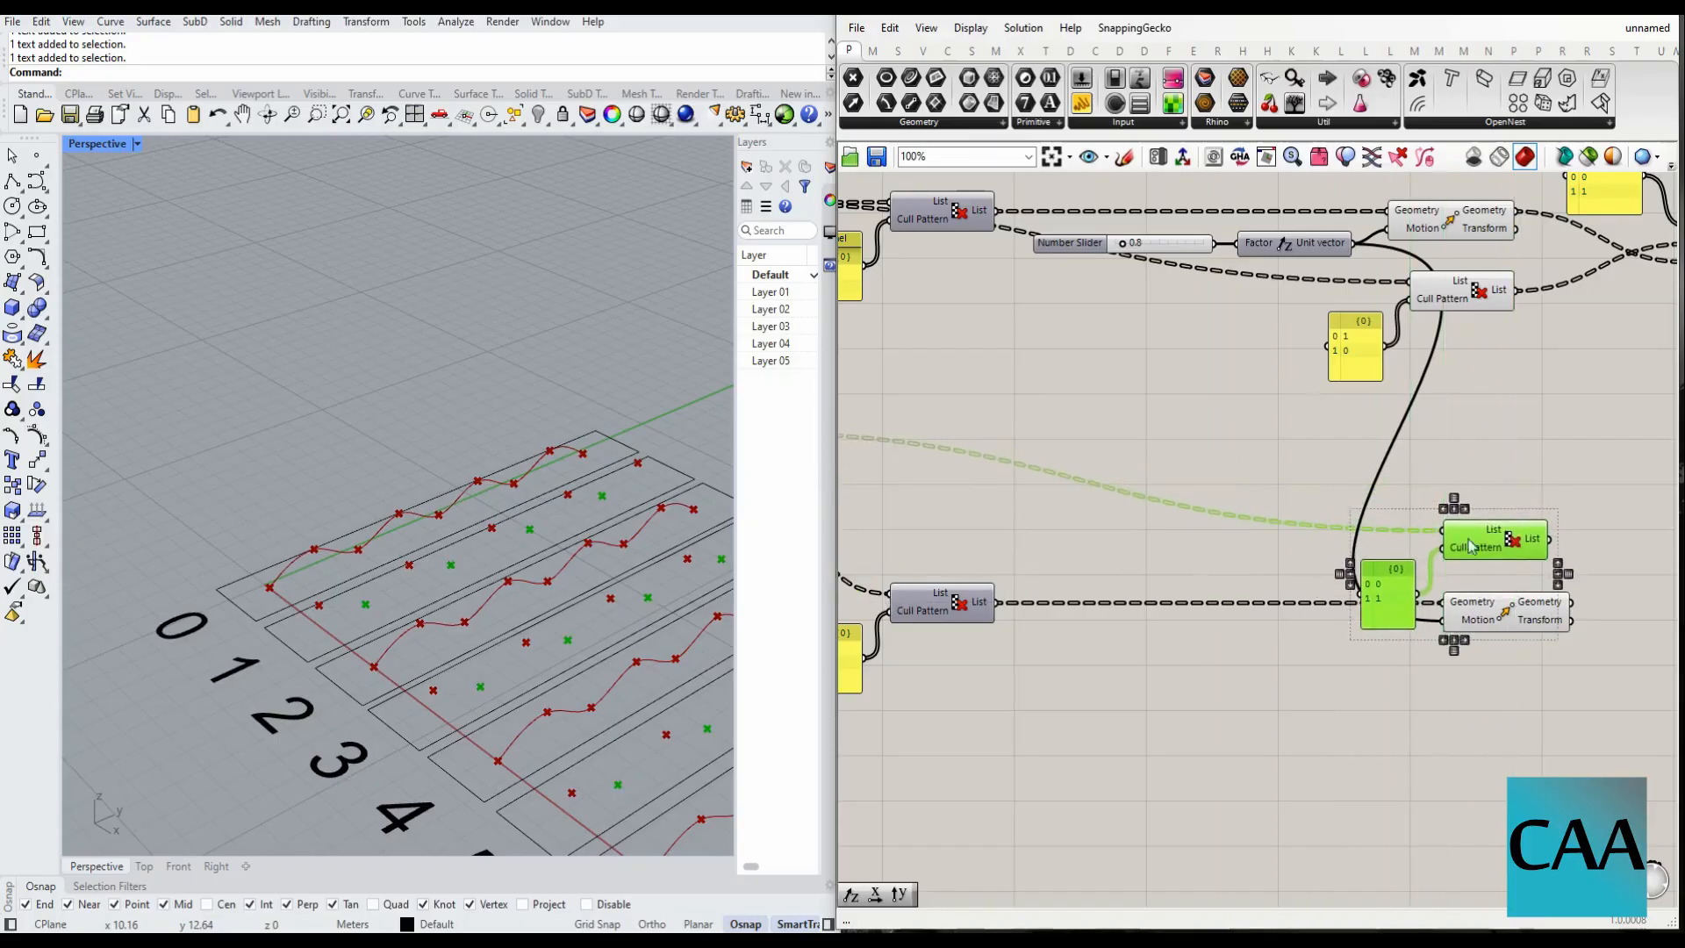
- Add a second Weave component beside the lower branch's Cull Pattern and Move components
{"action": "scroll", "coordinate": [1299, 537], "scroll_direction": "down", "scroll_amount": 4}
{"action": "scroll", "coordinate": [1524, 567], "scroll_direction": "up", "scroll_amount": 4}
{"action": "scroll", "coordinate": [1222, 548], "scroll_direction": "down", "scroll_amount": 3}
{"action": "scroll", "coordinate": [1240, 502], "scroll_direction": "up", "scroll_amount": 2}
{"action": "scroll", "coordinate": [1243, 503], "scroll_direction": "up", "scroll_amount": 1}
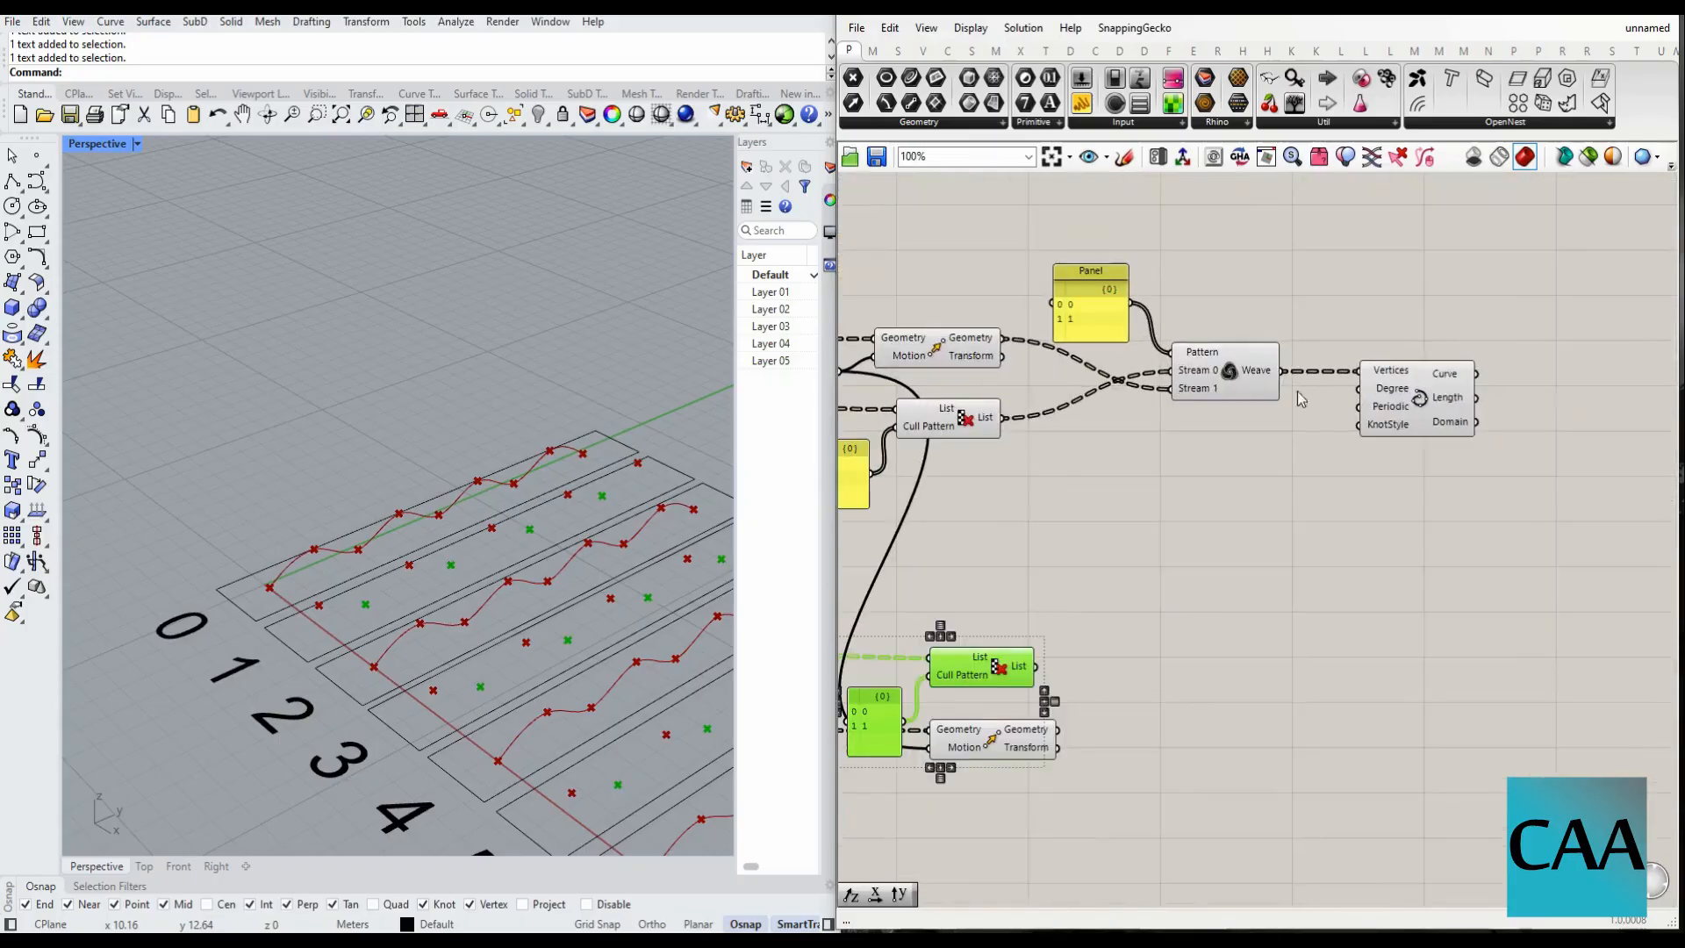
{"action": "double_click", "coordinate": [1205, 712]}
{"action": "type", "text": "weave"}
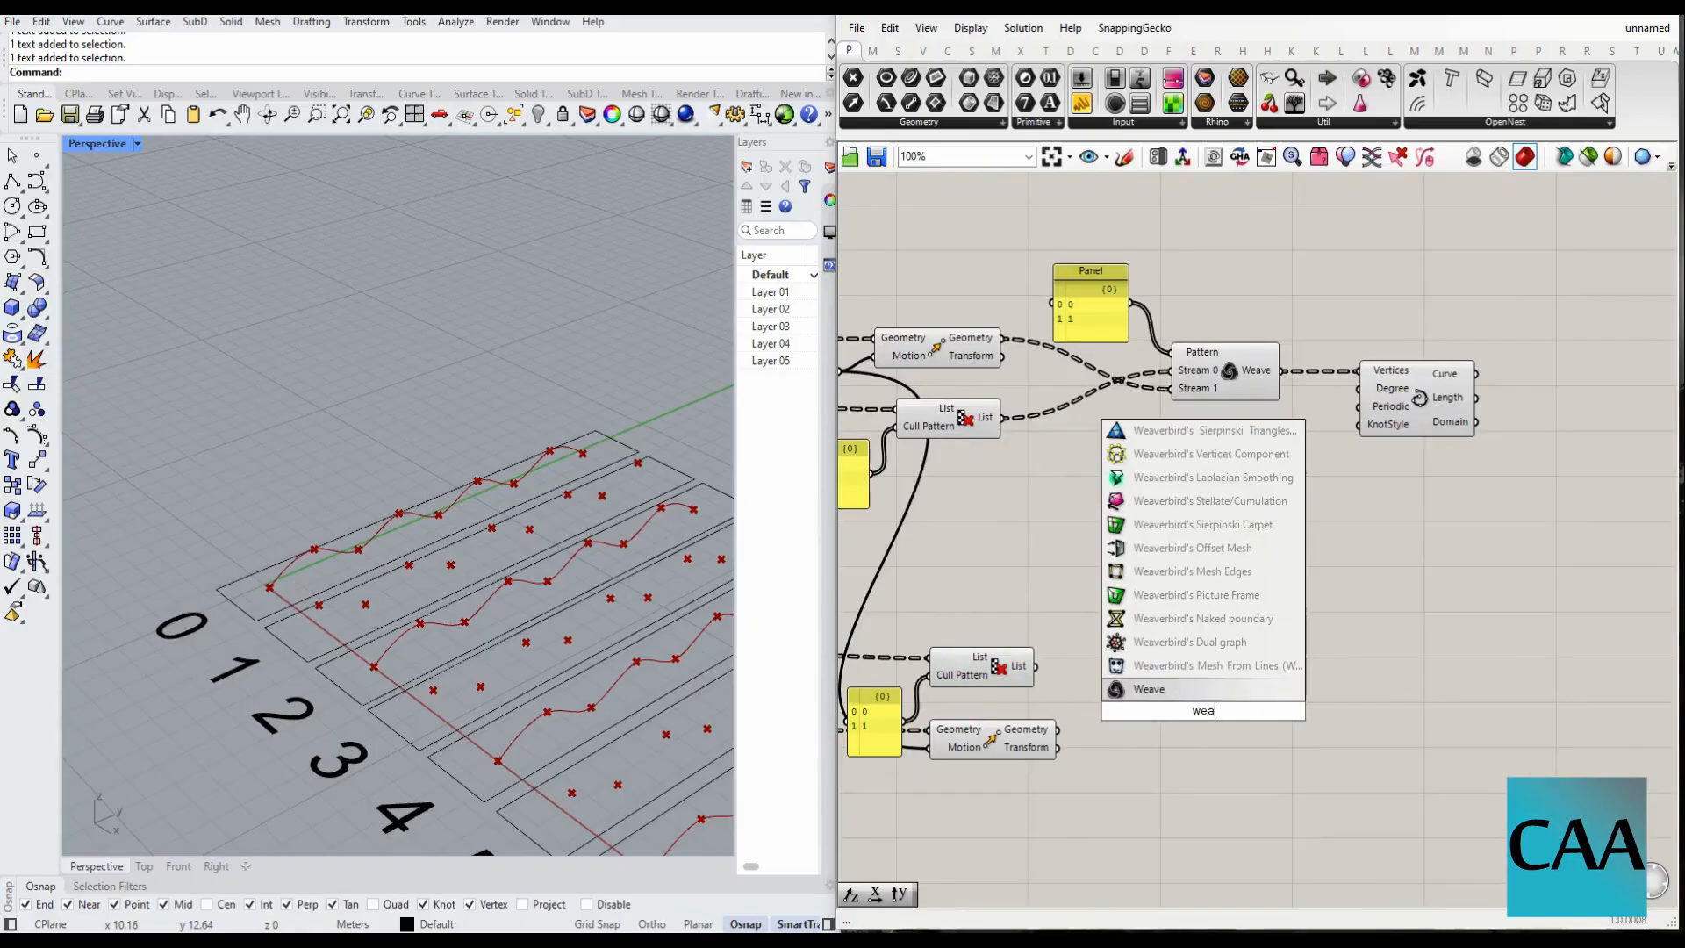
{"action": "key", "text": "Return"}
{"action": "scroll", "coordinate": [1197, 720], "scroll_direction": "up", "scroll_amount": 5}
{"action": "scroll", "coordinate": [1213, 672], "scroll_direction": "down", "scroll_amount": 3}
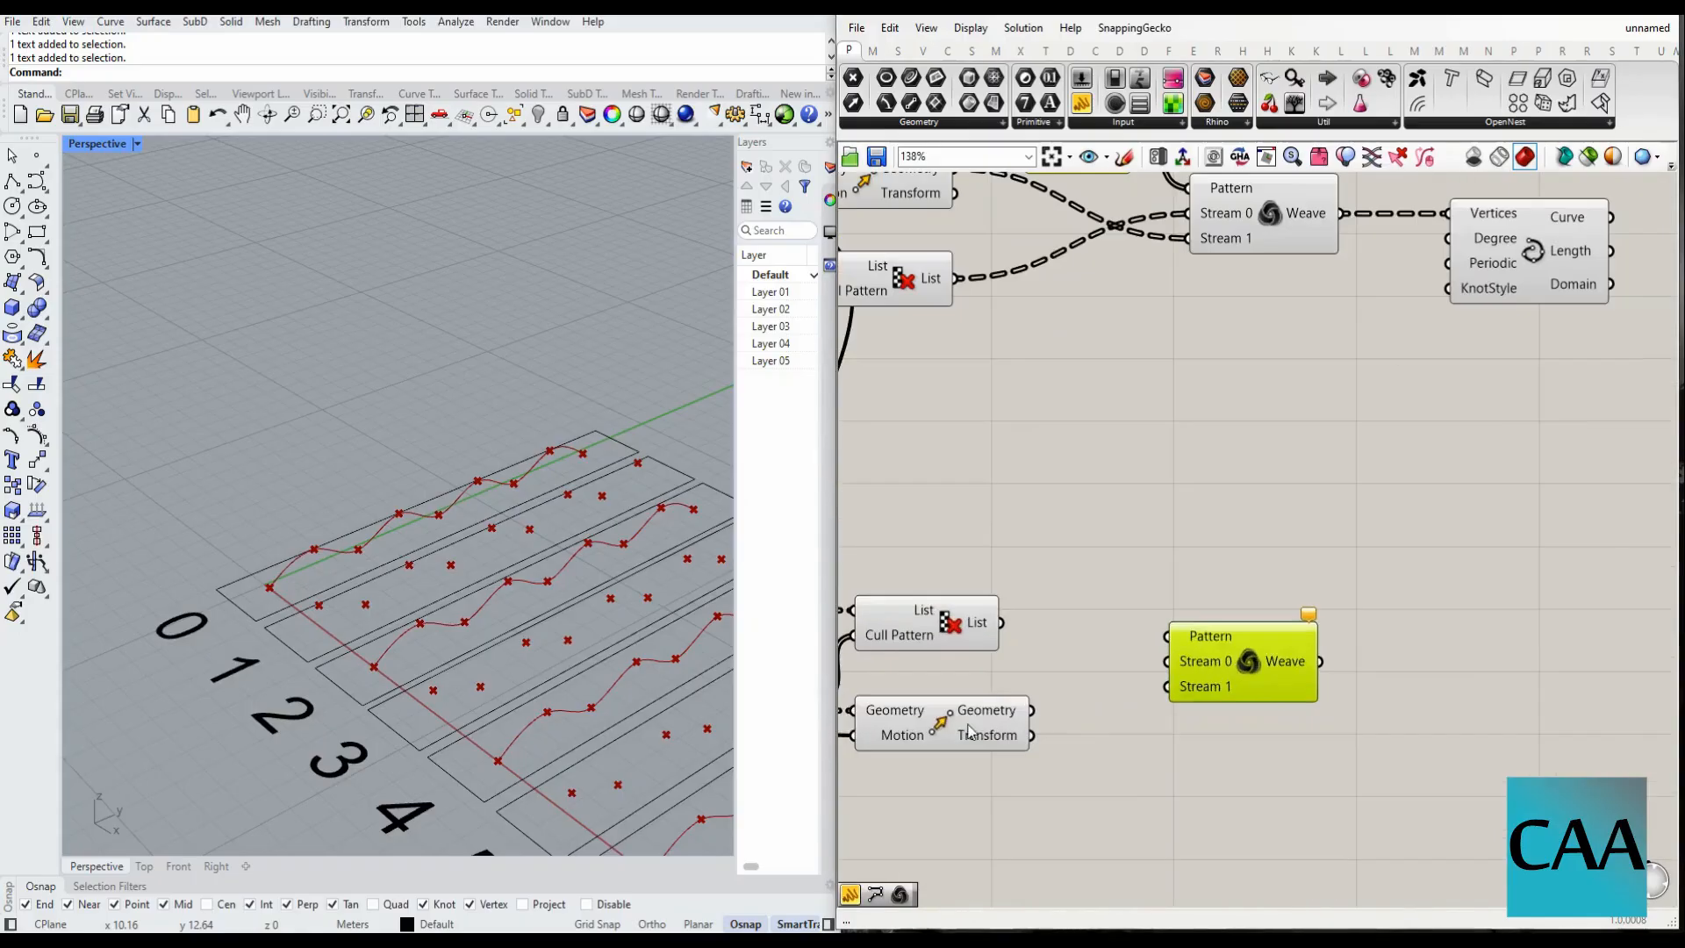
- Connect the lower Move component's Geometry to the new Weave's Stream 0 and the adjacent Cull Pattern's List to Stream 1
{"action": "left_click", "coordinate": [970, 729]}
{"action": "scroll", "coordinate": [441, 620], "scroll_direction": "down", "scroll_amount": 3}
{"action": "scroll", "coordinate": [441, 620], "scroll_direction": "up", "scroll_amount": 3}
{"action": "right_click_drag", "start_coordinate": [441, 620], "coordinate": [466, 631]}
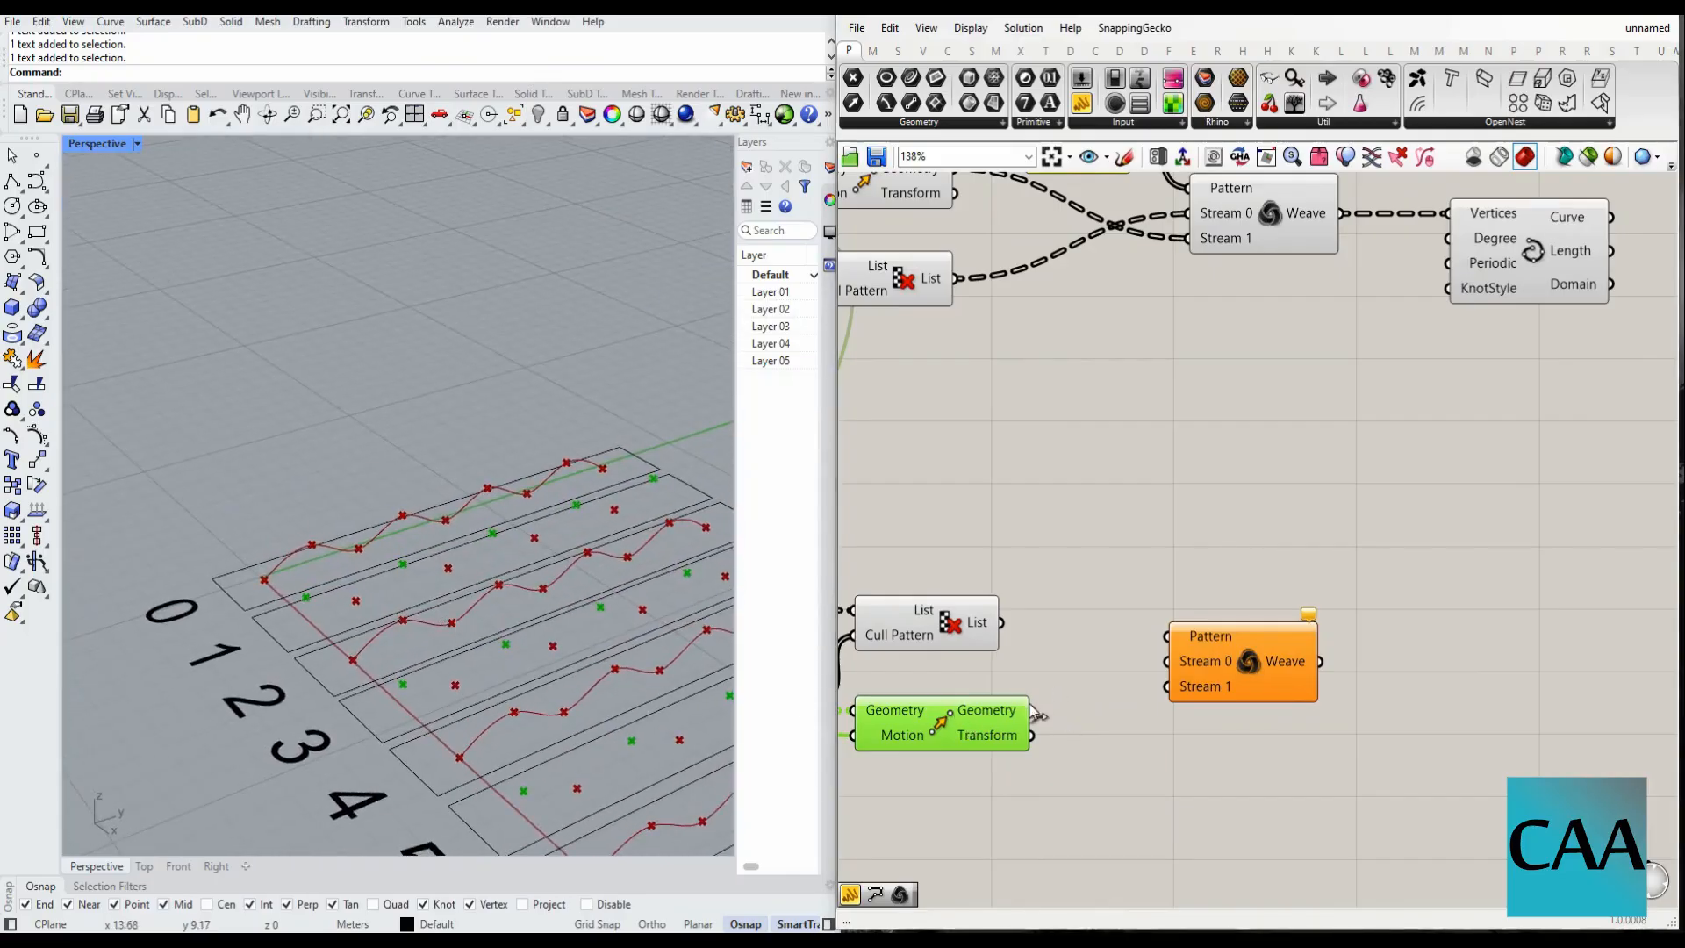
{"action": "left_click_drag", "start_coordinate": [1032, 710], "coordinate": [1168, 662]}
{"action": "left_click_drag", "start_coordinate": [1001, 623], "coordinate": [1165, 686]}
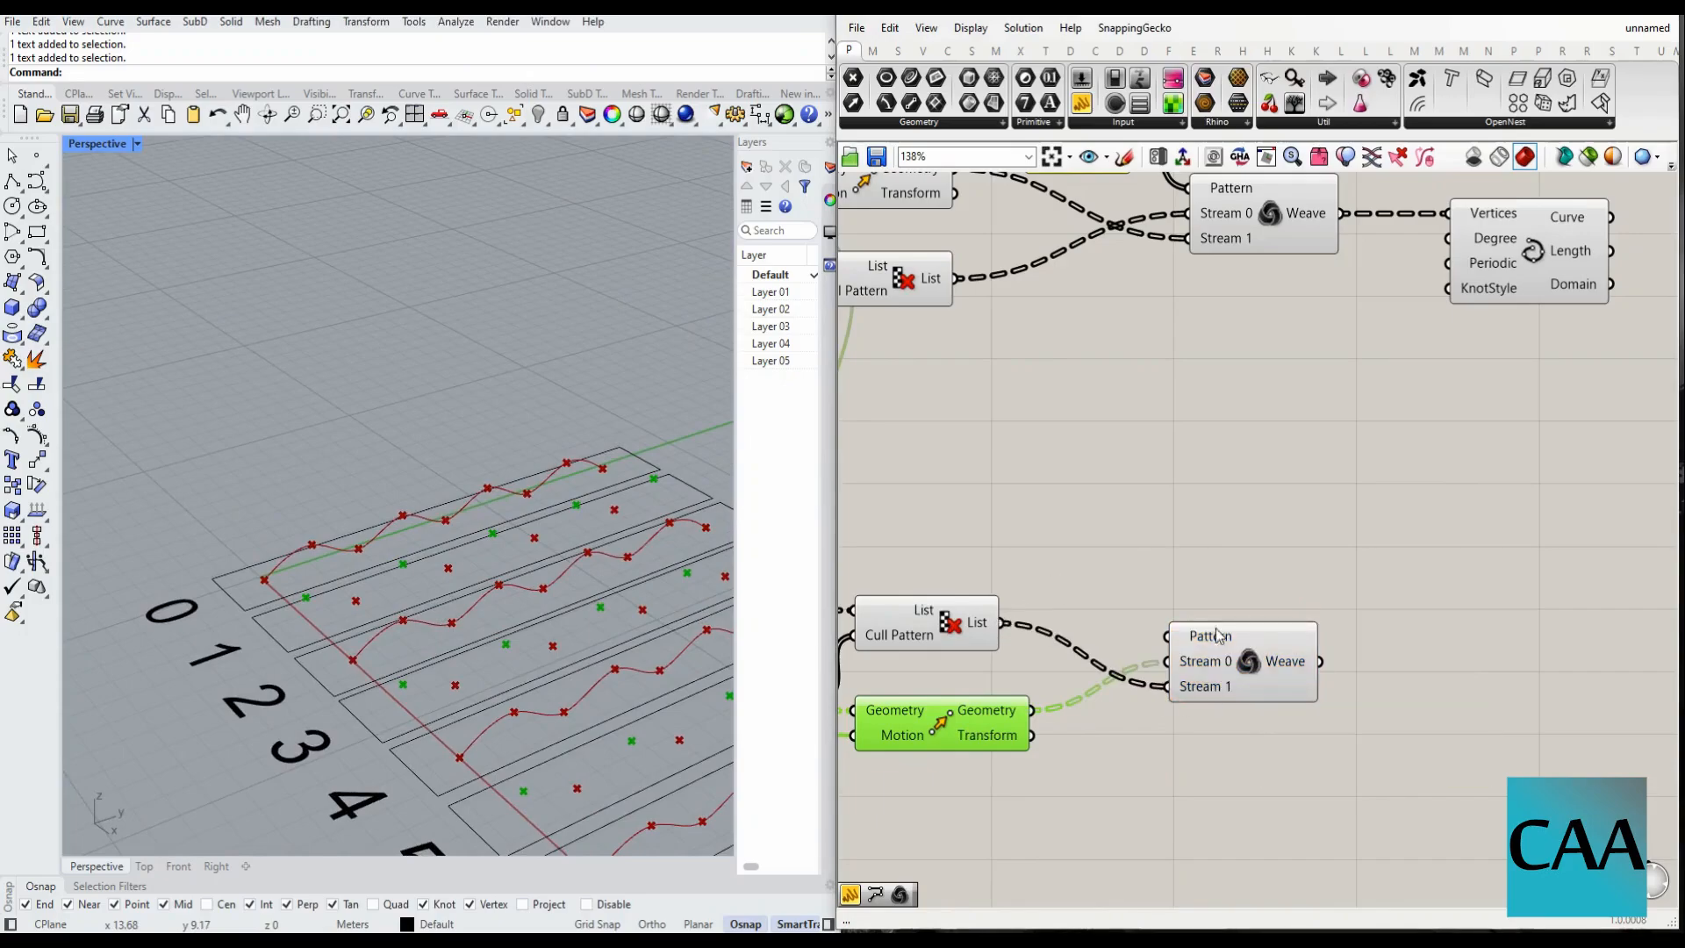
- Add a panel above the lower Weave component containing 0 and 1 on separate lines
{"action": "double_click", "coordinate": [1090, 532]}
{"action": "type", "text": "panel"}
{"action": "key", "text": "Return"}
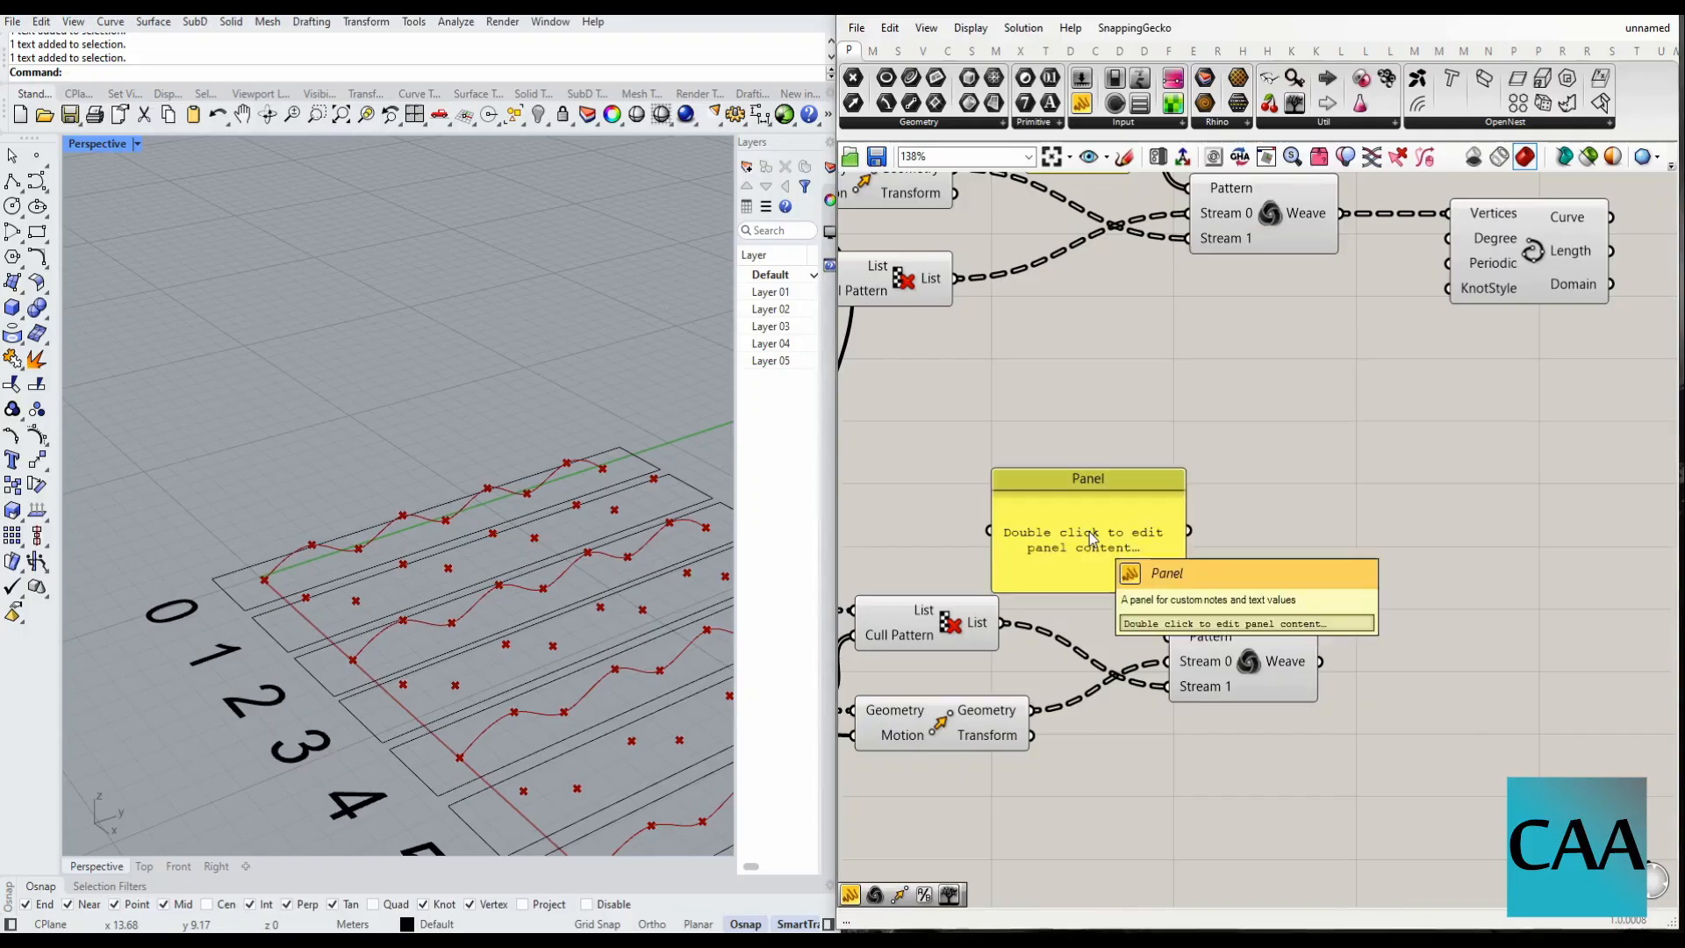
{"action": "double_click", "coordinate": [1091, 532]}
{"action": "type", "text": "0 "}
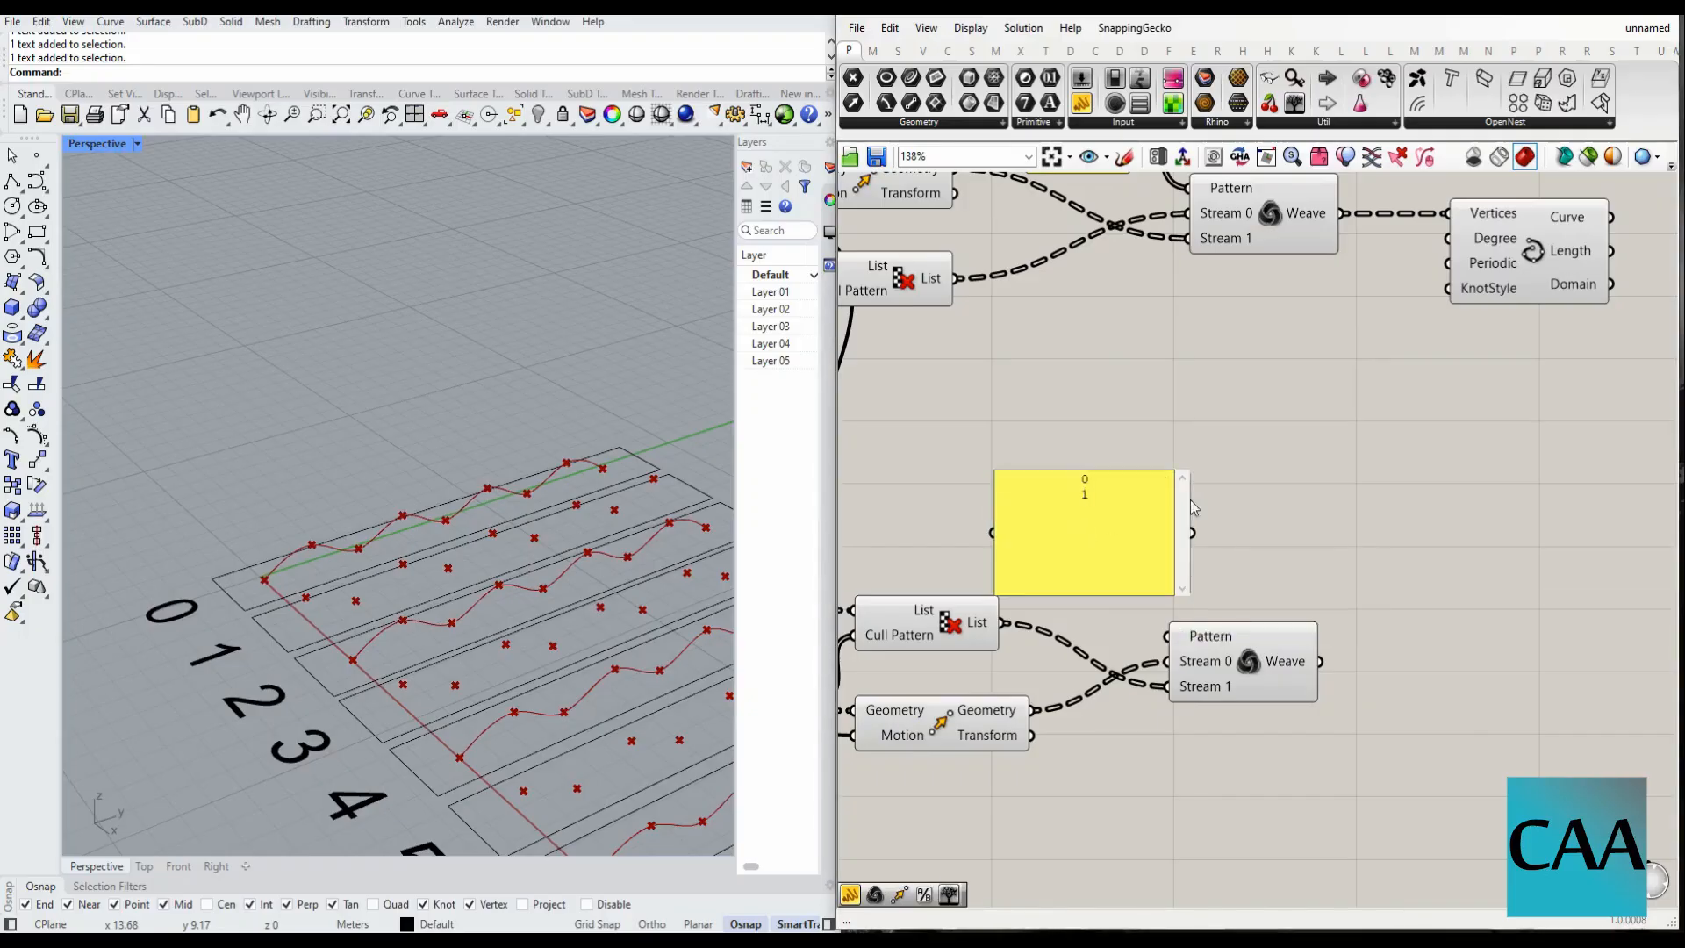
{"action": "type", "text": "1"}
{"action": "left_click", "coordinate": [1194, 508]}
- Split the 0, 1 panel's lines into separate items, connect it to the lower Weave's Pattern input and narrow the panel
{"action": "right_click", "coordinate": [1087, 496]}
{"action": "left_click", "coordinate": [1132, 549]}
{"action": "left_click_drag", "start_coordinate": [1192, 532], "coordinate": [1171, 636]}
{"action": "left_click_drag", "start_coordinate": [1189, 562], "coordinate": [1068, 544]}
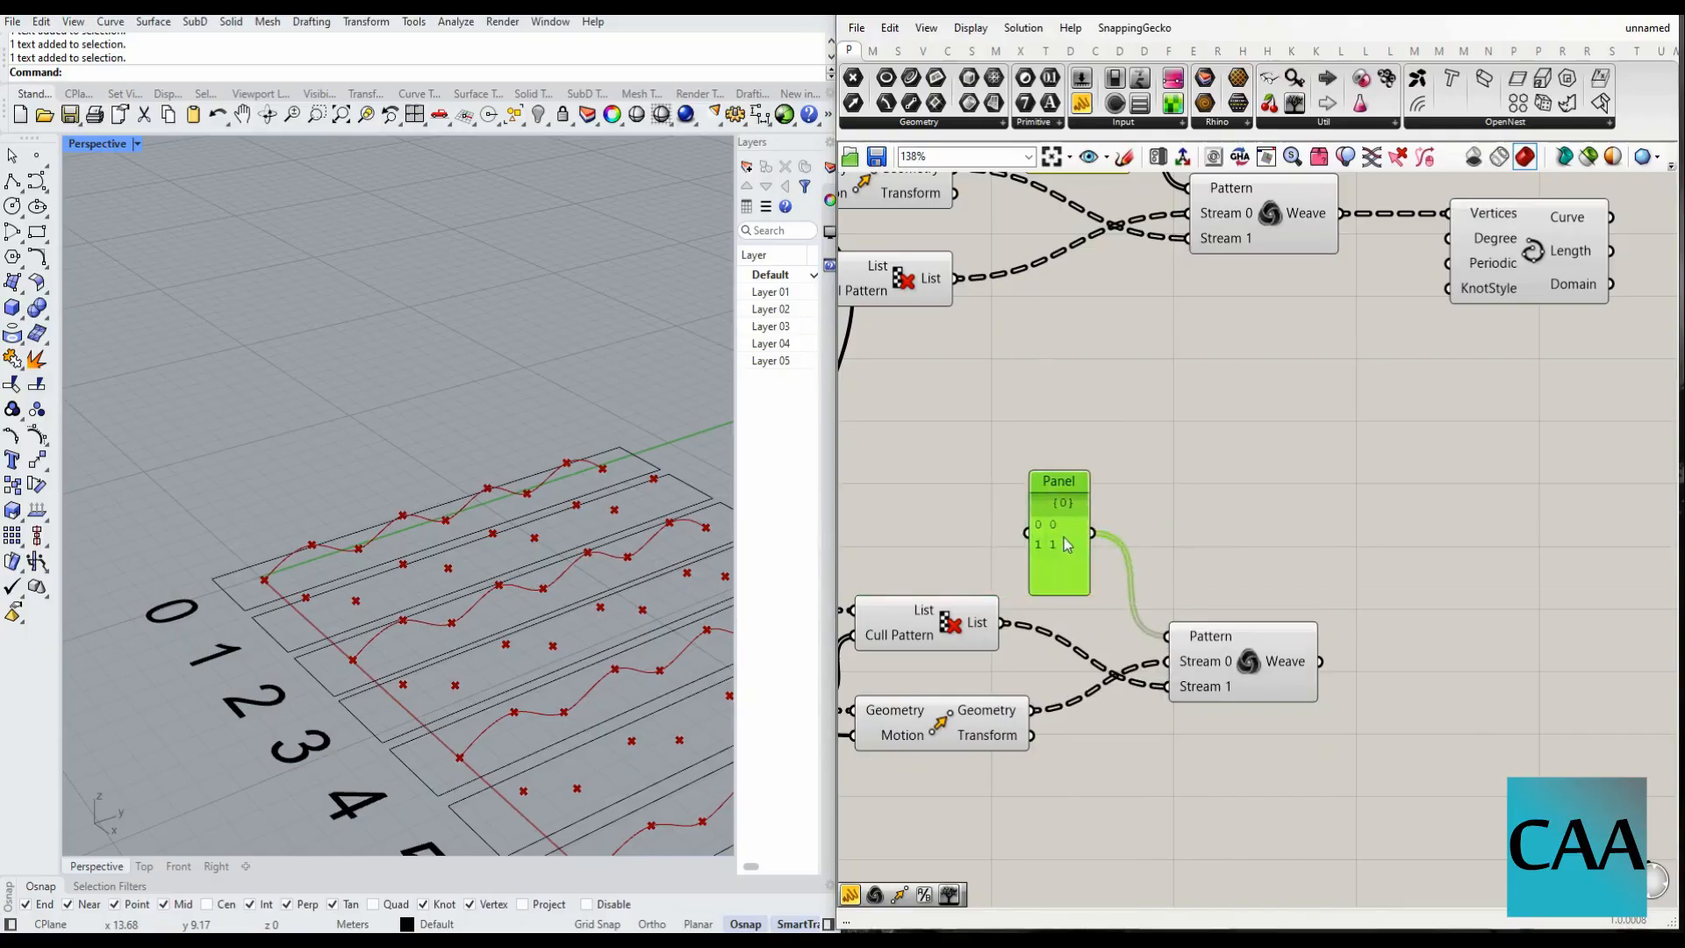
- Duplicate the upper branch's Interpolate component beside the lower Weave and supply its Vertices from that Weave's output
{"action": "scroll", "coordinate": [1067, 544], "scroll_direction": "down", "scroll_amount": 2}
{"action": "right_click_drag", "start_coordinate": [1068, 544], "coordinate": [927, 527]}
{"action": "left_click", "coordinate": [1333, 303]}
{"action": "key", "text": "ctrl+c"}
{"action": "key", "text": "ctrl+v"}
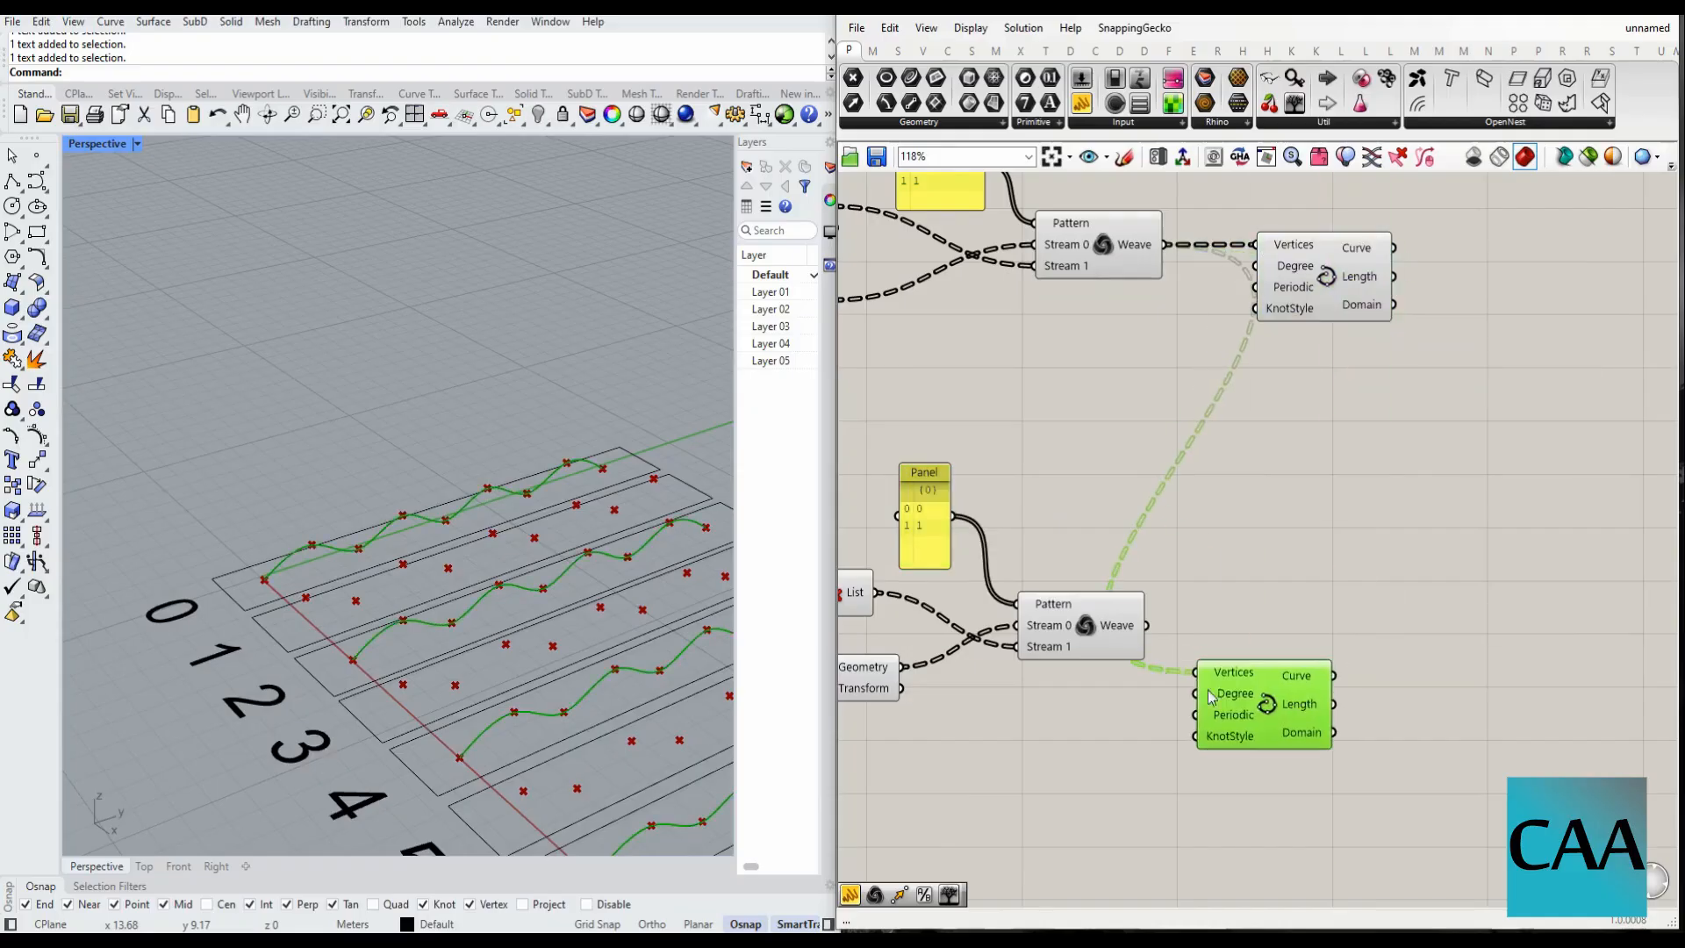
{"action": "left_click_drag", "start_coordinate": [1207, 675], "coordinate": [1255, 627]}
{"action": "scroll", "coordinate": [562, 584], "scroll_direction": "down", "scroll_amount": 3}
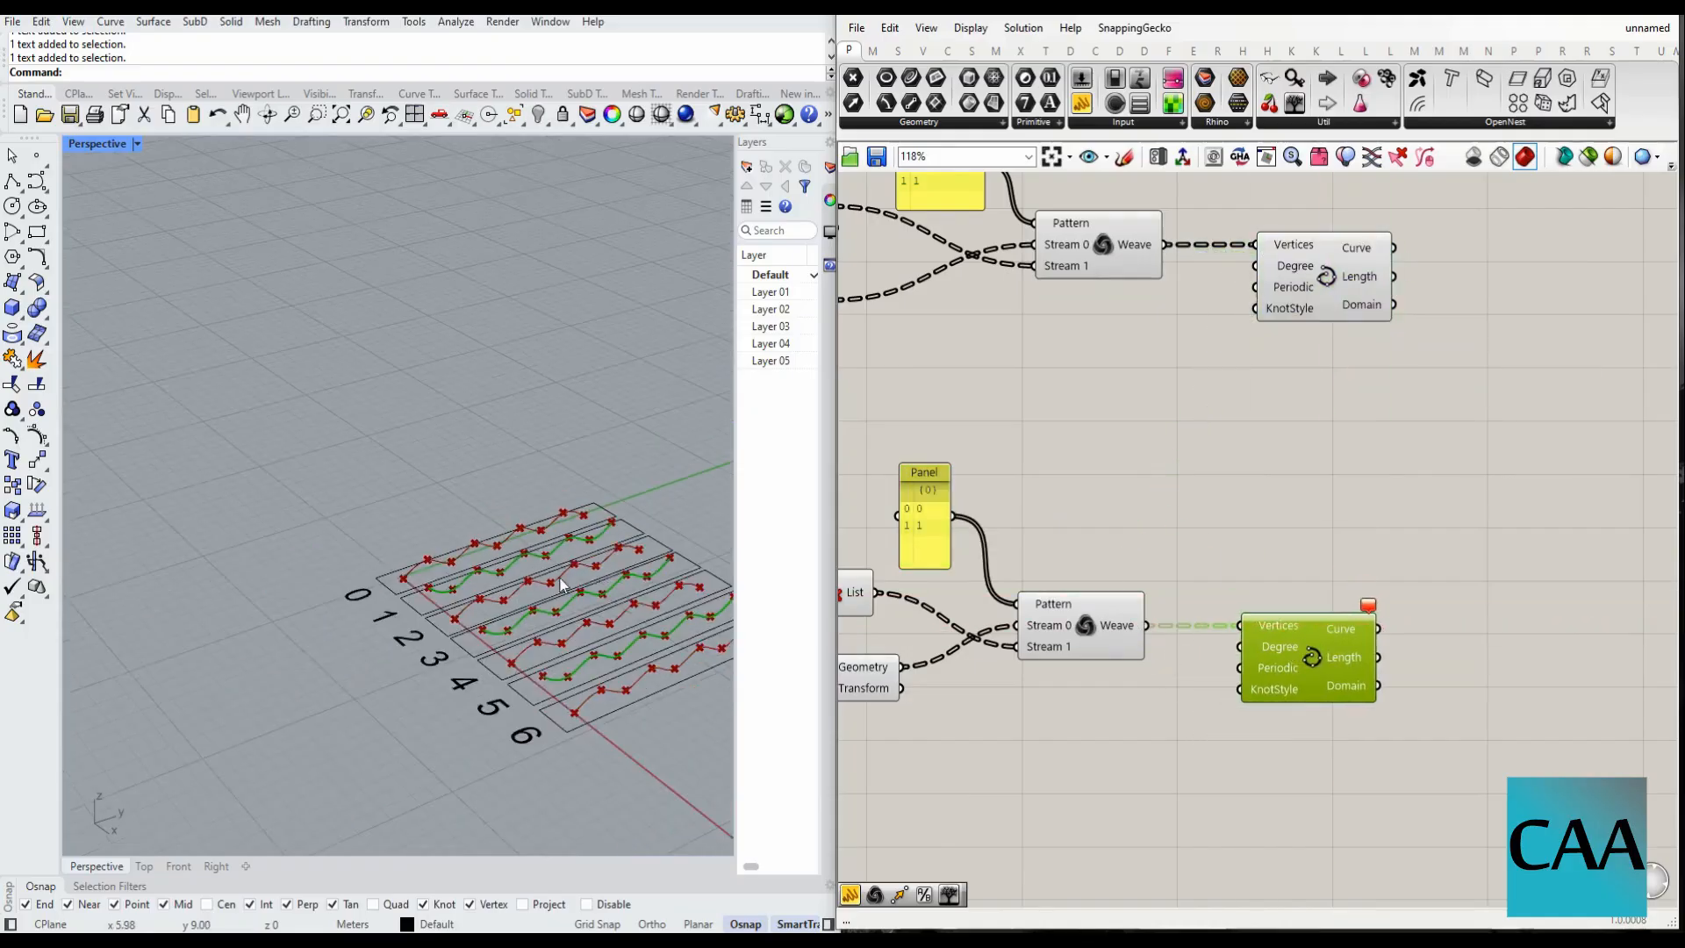
{"action": "scroll", "coordinate": [624, 634], "scroll_direction": "up", "scroll_amount": 3}
{"action": "scroll", "coordinate": [591, 614], "scroll_direction": "up", "scroll_amount": 1}
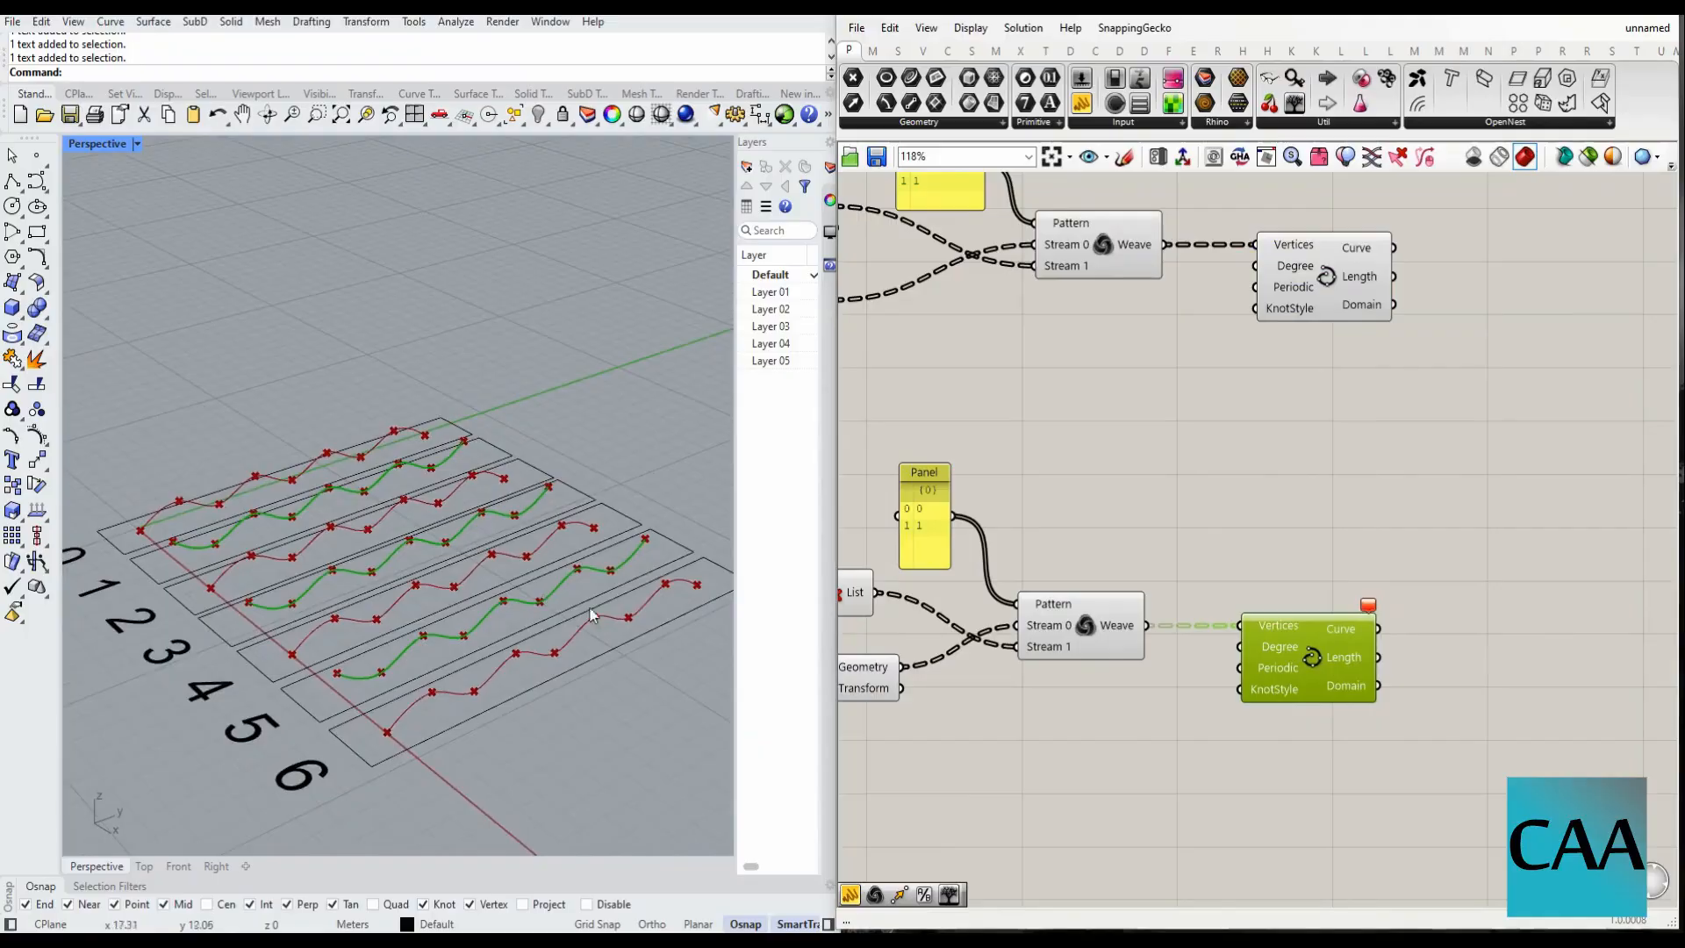
{"action": "scroll", "coordinate": [1493, 593], "scroll_direction": "up", "scroll_amount": 2}
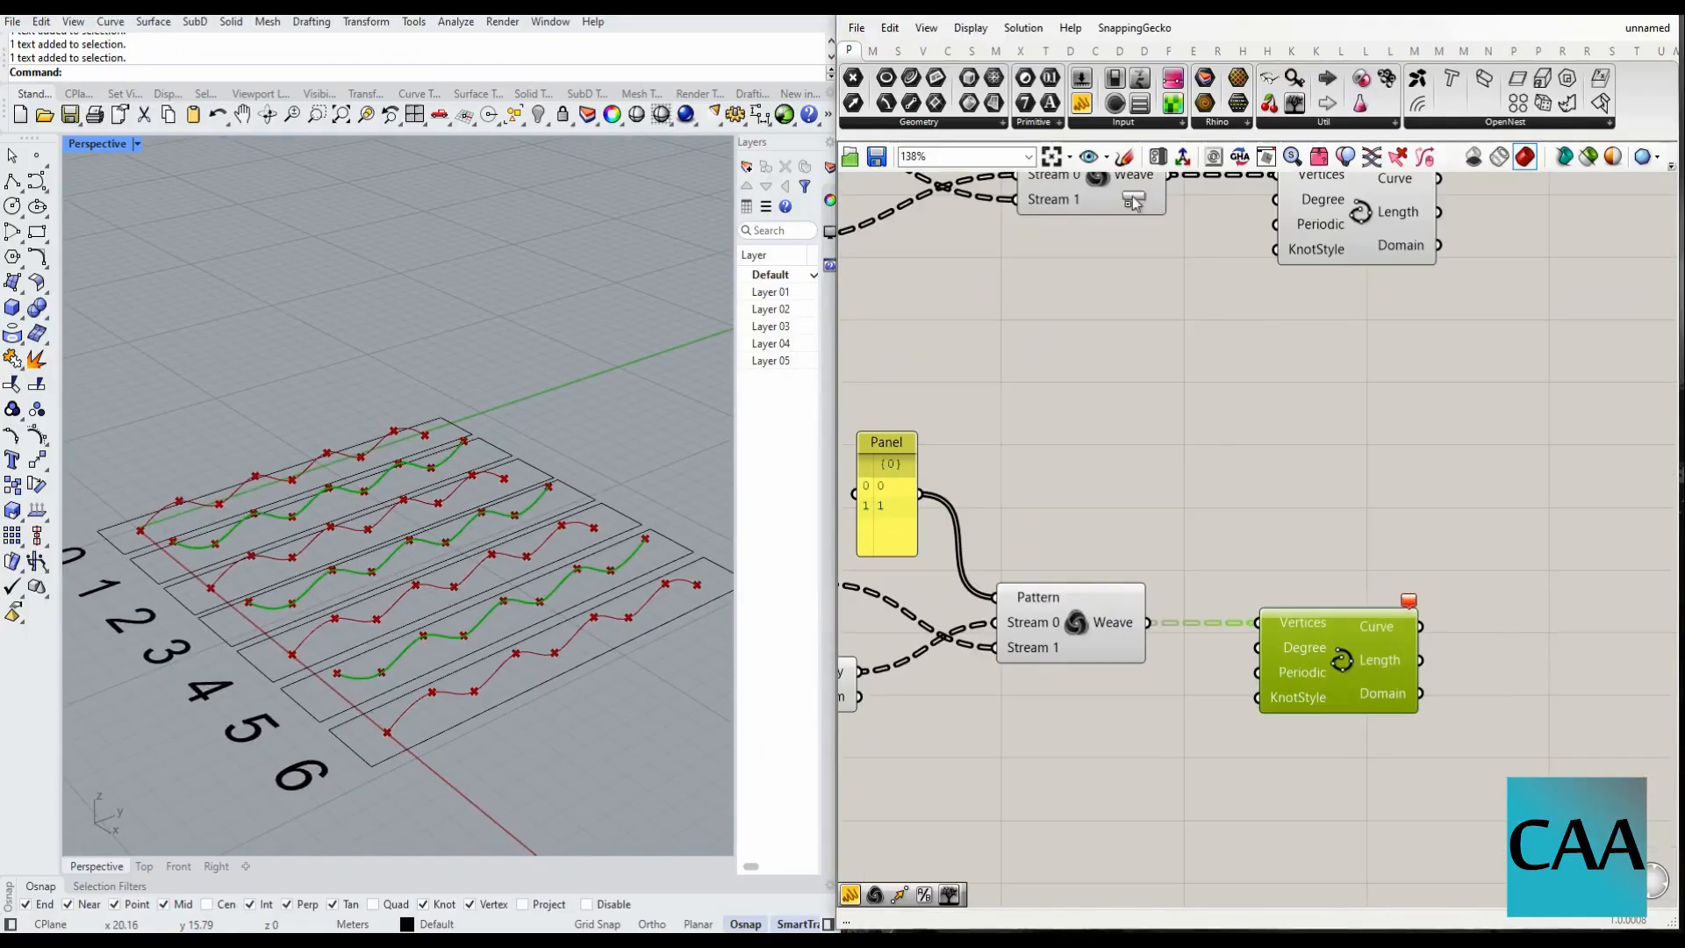
- Feed the lower Weave's output into a new panel, enlarge it and read through its branches to the end
{"action": "left_click_drag", "start_coordinate": [1353, 524], "coordinate": [1354, 525]}
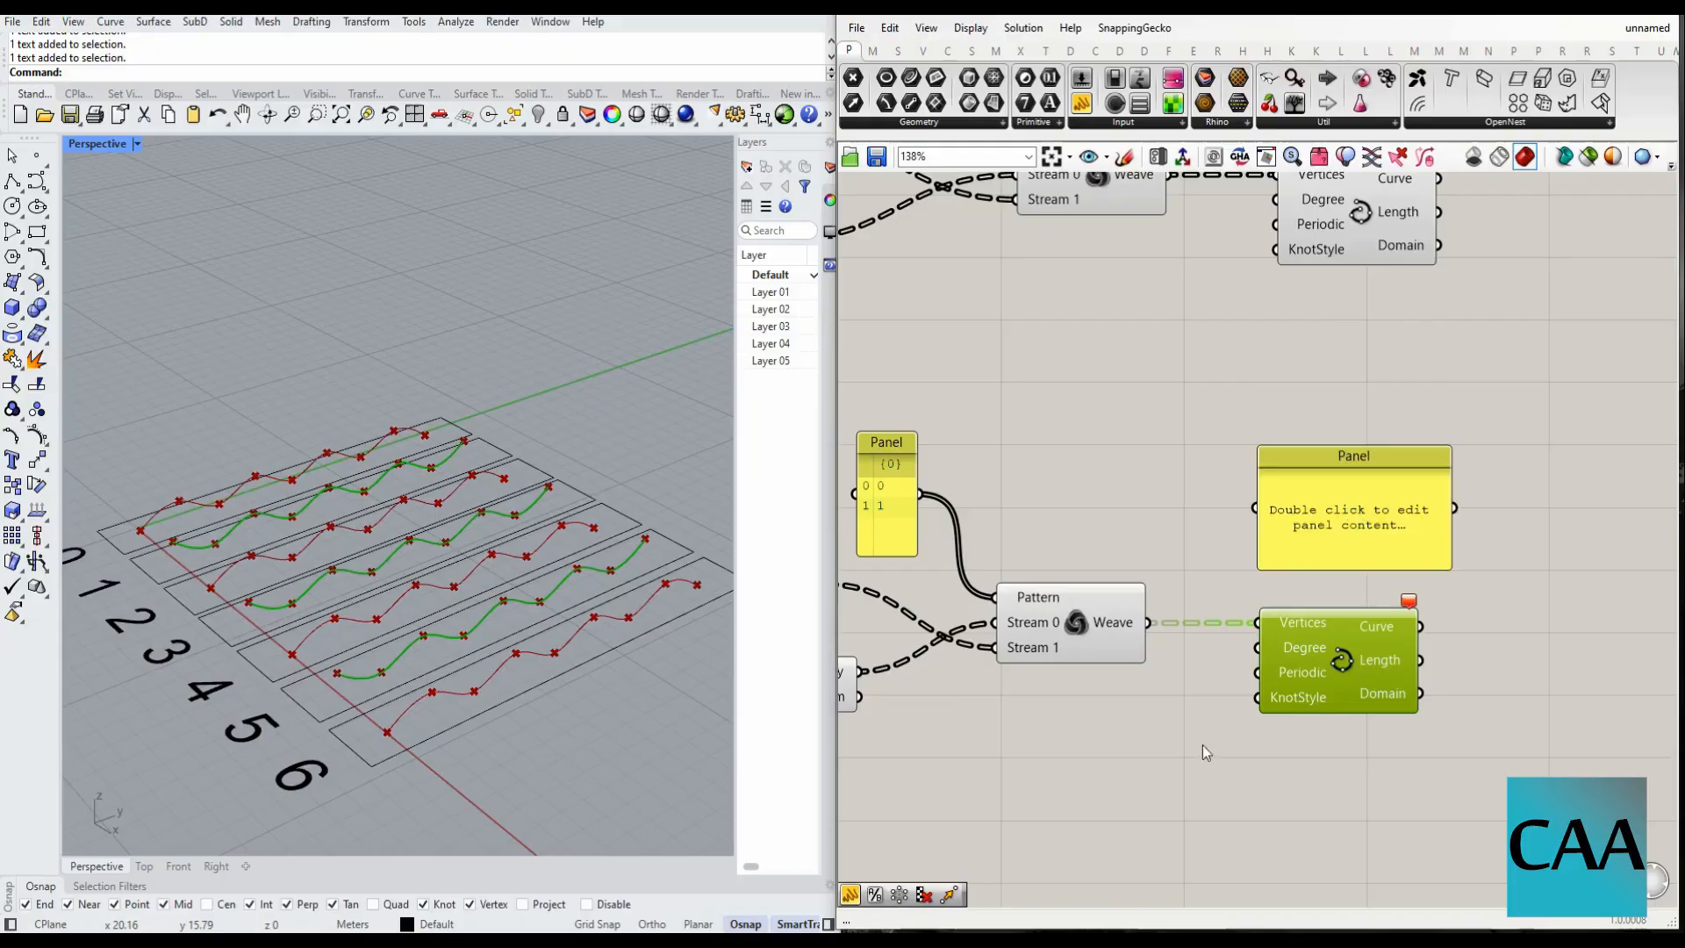
{"action": "left_click", "coordinate": [1427, 677]}
{"action": "scroll", "coordinate": [1376, 649], "scroll_direction": "down", "scroll_amount": 3}
{"action": "scroll", "coordinate": [1372, 649], "scroll_direction": "up", "scroll_amount": 3}
{"action": "scroll", "coordinate": [1301, 646], "scroll_direction": "down", "scroll_amount": 2}
{"action": "scroll", "coordinate": [1301, 646], "scroll_direction": "up", "scroll_amount": 3}
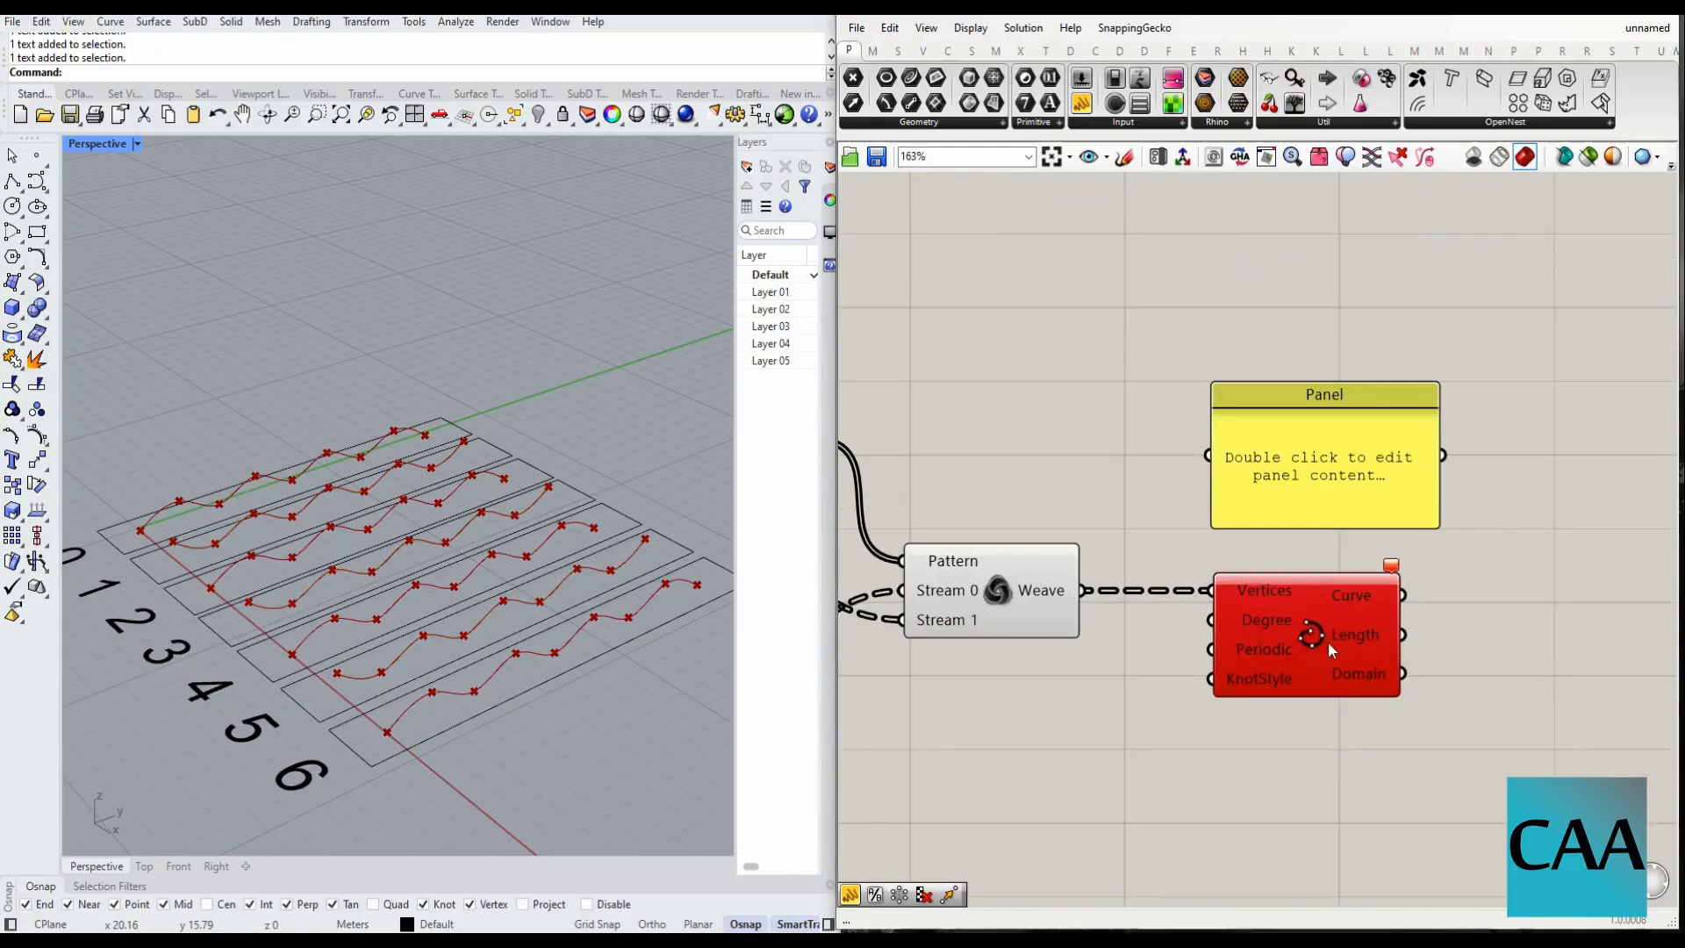
{"action": "mouse_move", "coordinate": [1316, 656]}
{"action": "left_click_drag", "start_coordinate": [1088, 600], "coordinate": [1205, 458]}
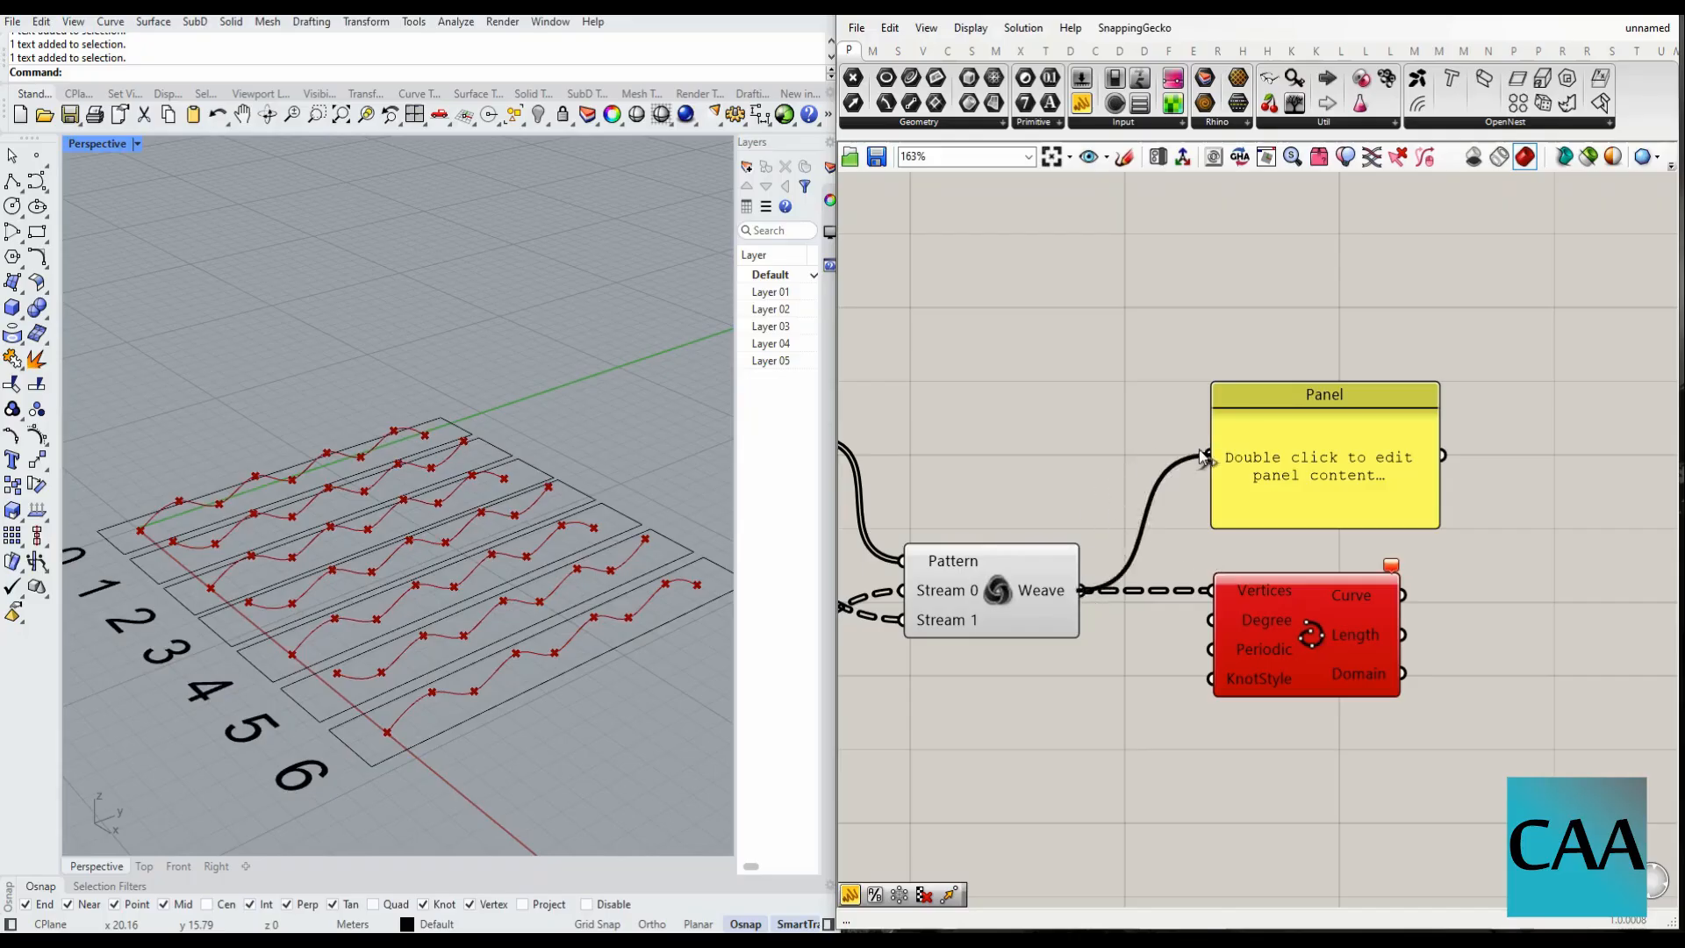
{"action": "left_click_drag", "start_coordinate": [1381, 508], "coordinate": [1324, 872]}
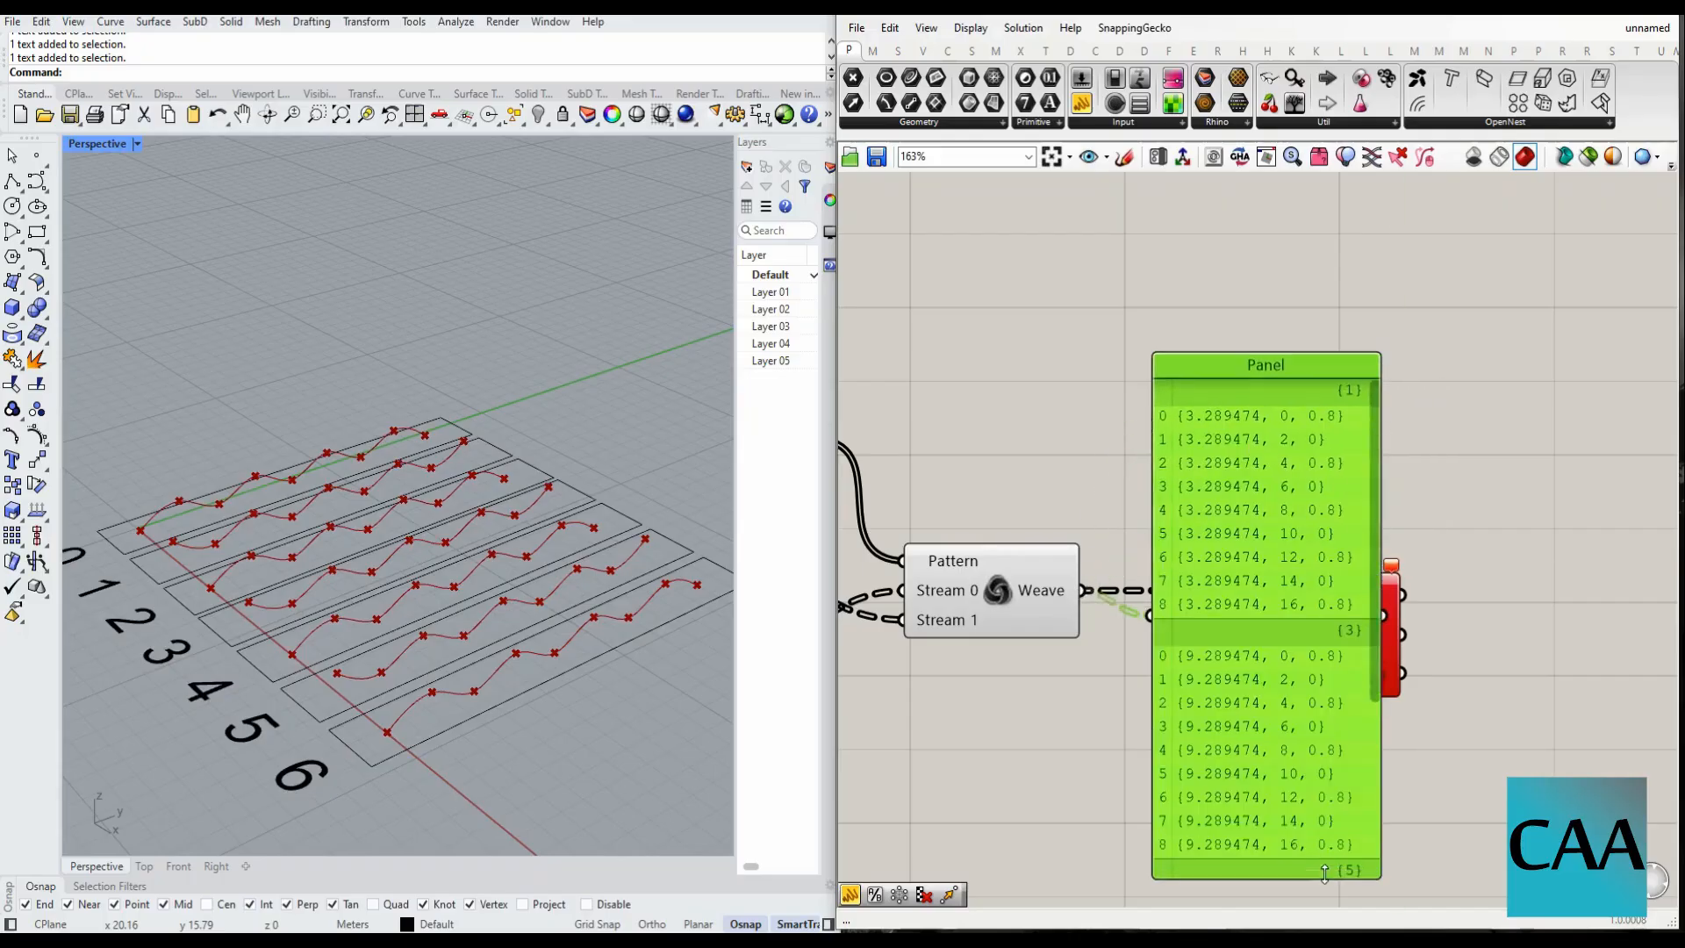
{"action": "left_click_drag", "start_coordinate": [1285, 702], "coordinate": [1285, 530]}
{"action": "left_click_drag", "start_coordinate": [1376, 430], "coordinate": [1381, 718]}
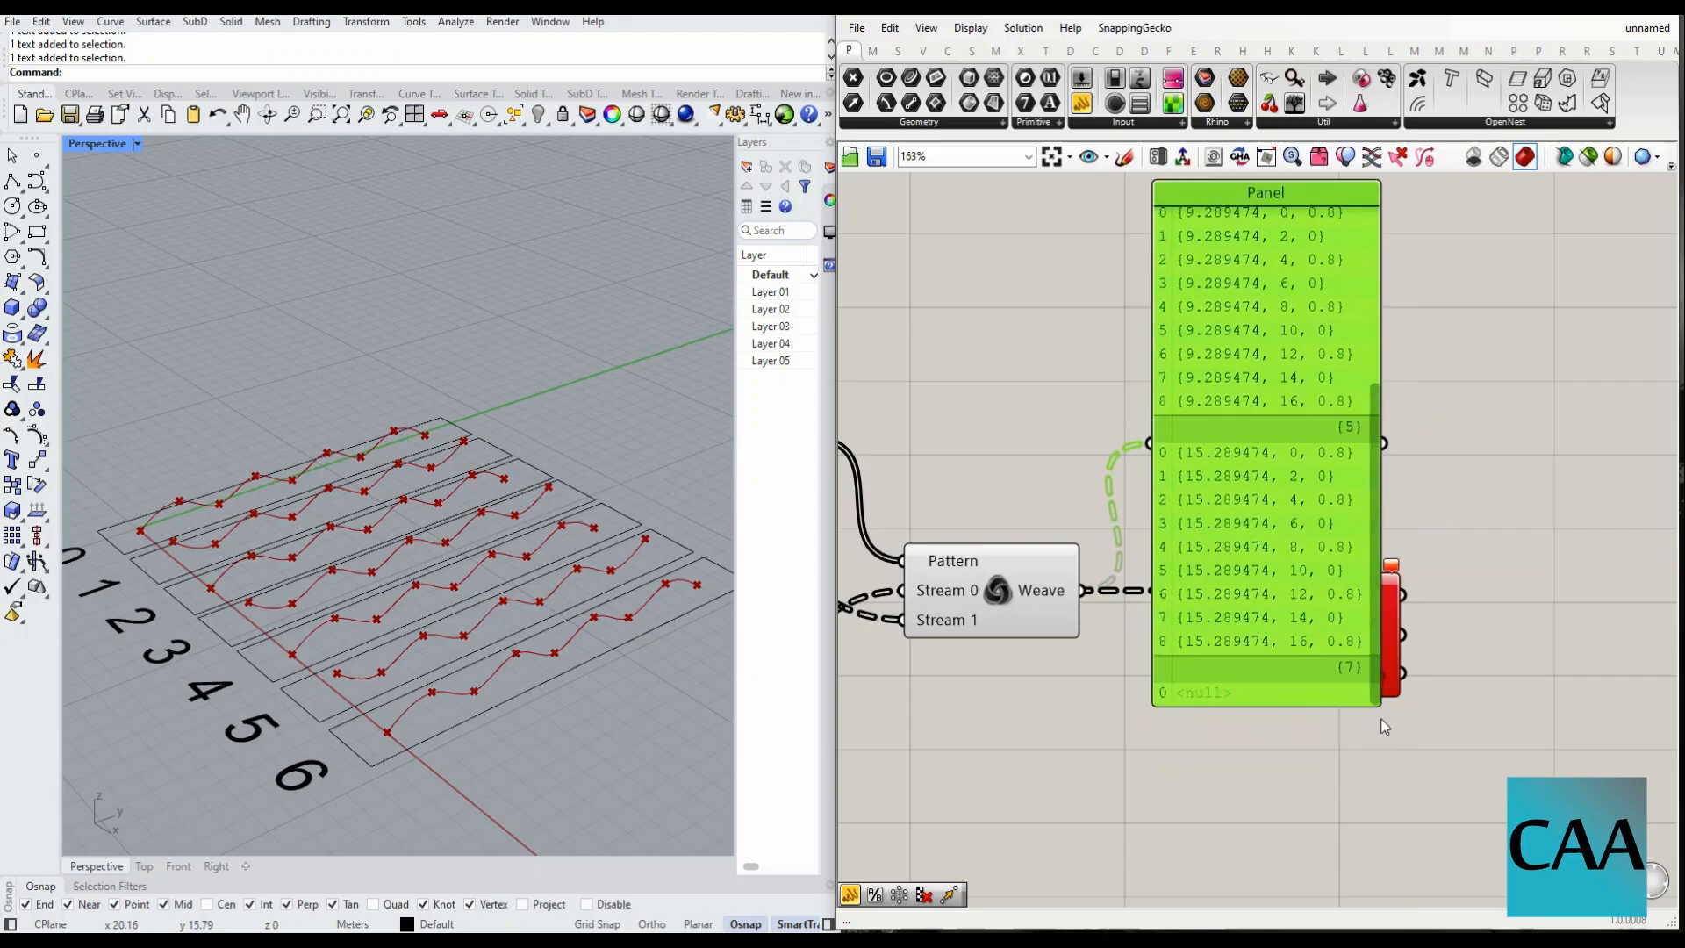
- Trace the lower branch's components upstream to look for the error's source, and delete the Weave output panel
{"action": "scroll", "coordinate": [1304, 690], "scroll_direction": "down", "scroll_amount": 5}
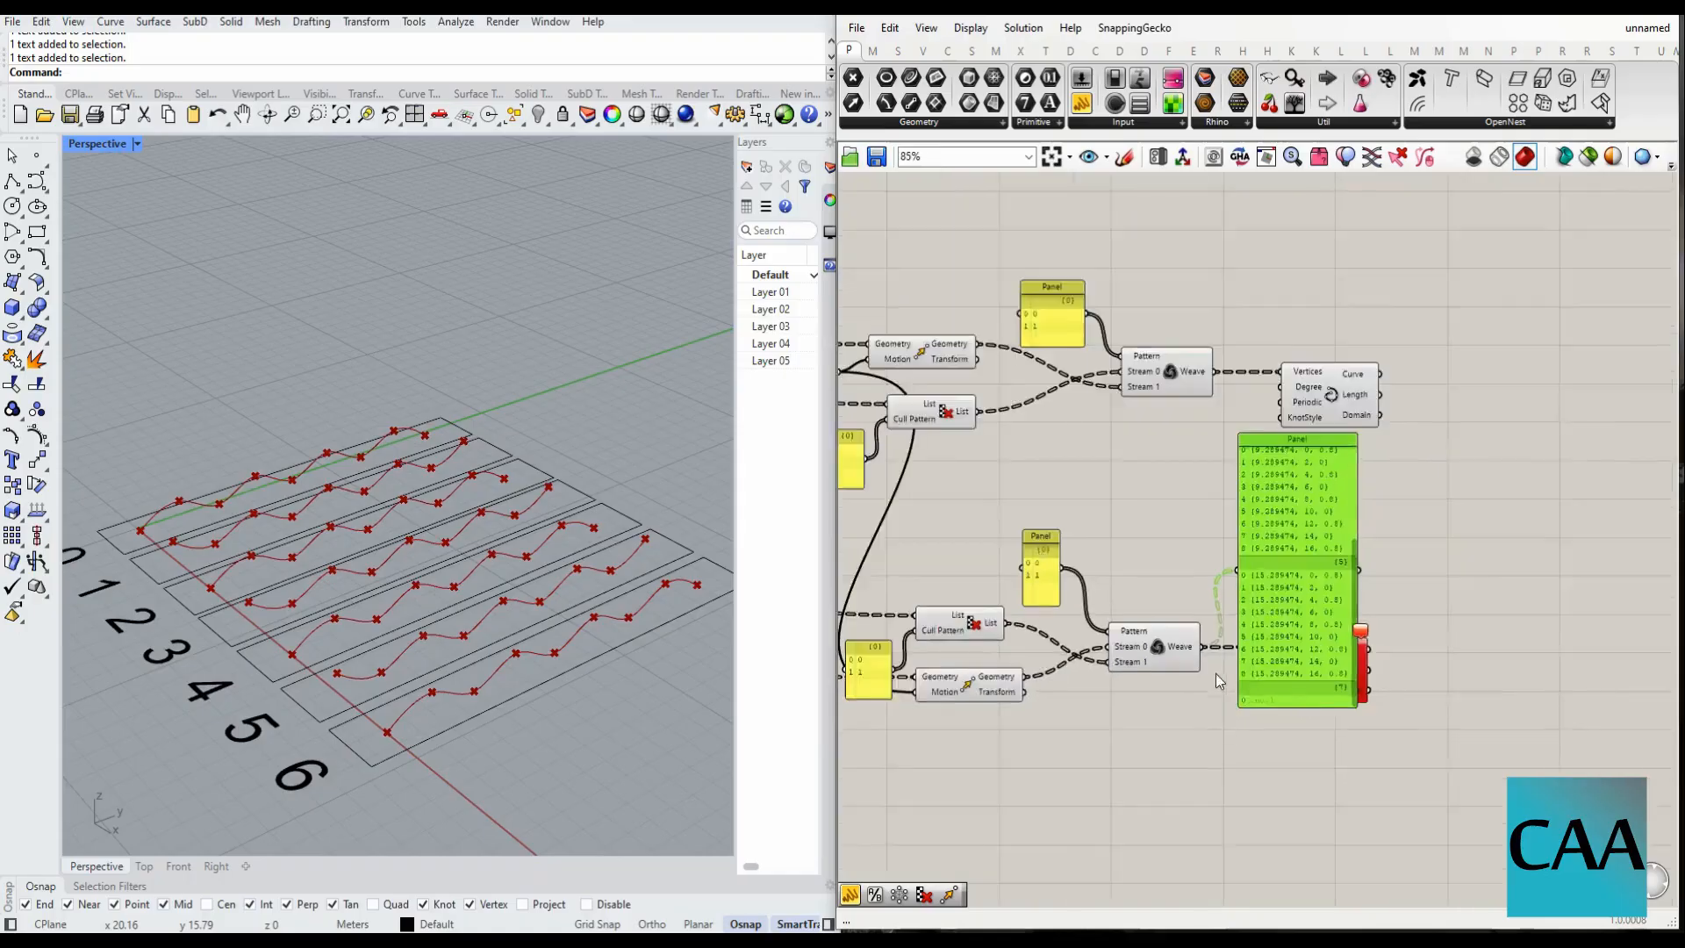
{"action": "scroll", "coordinate": [1446, 672], "scroll_direction": "down", "scroll_amount": 4}
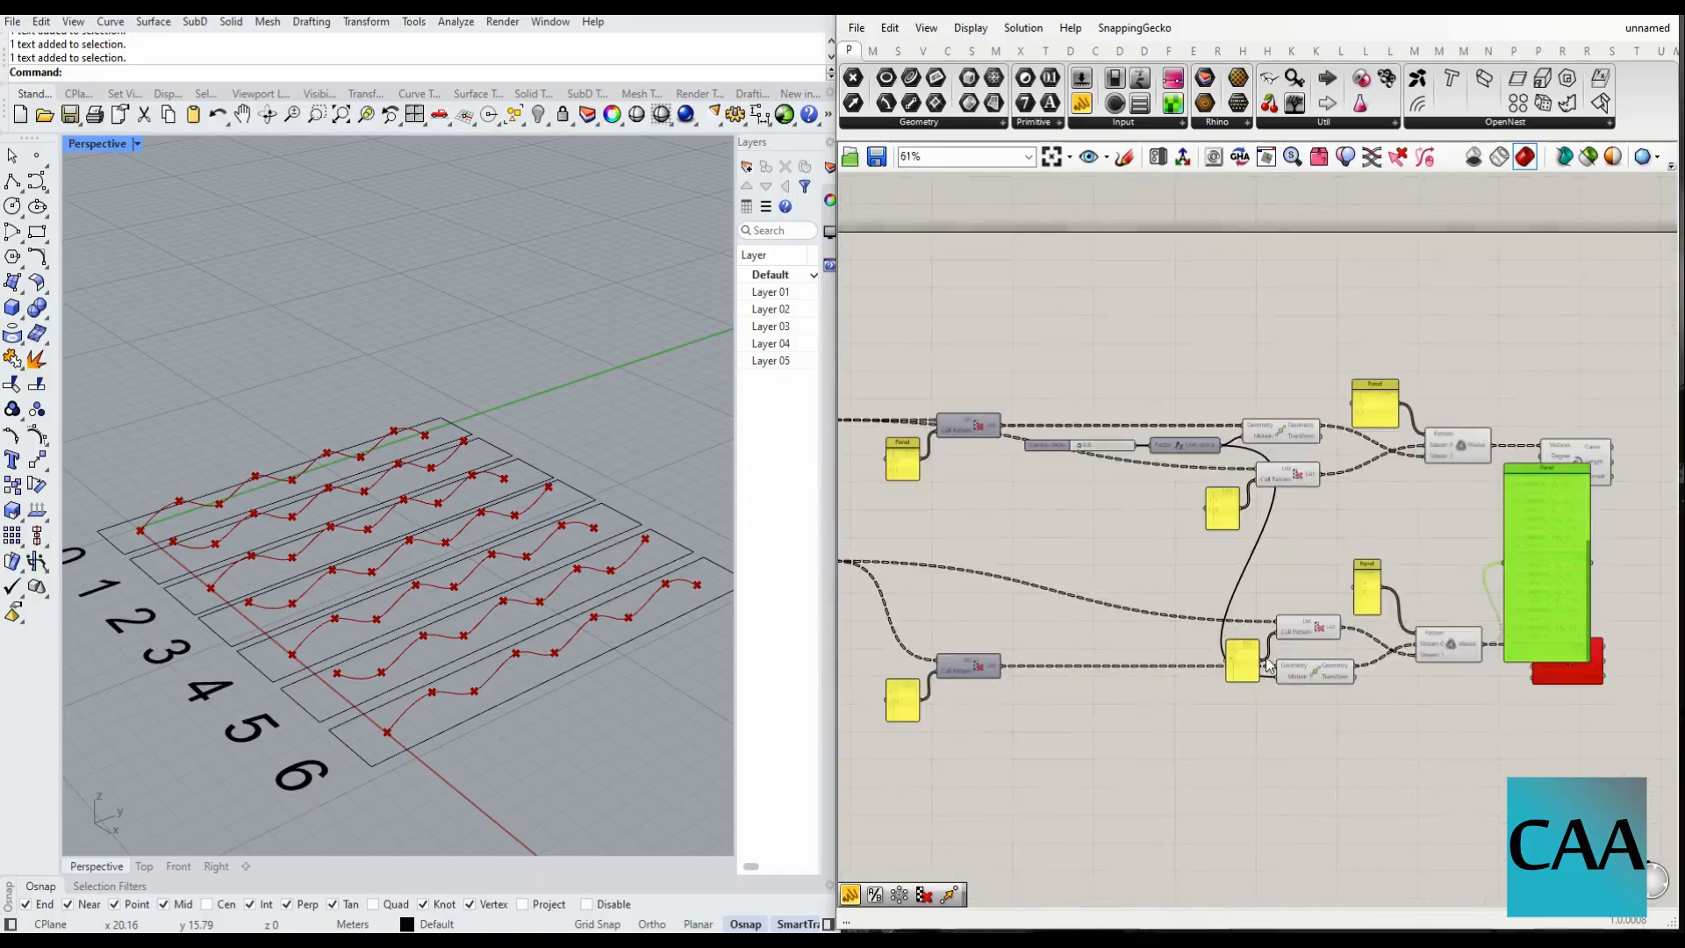
{"action": "scroll", "coordinate": [1012, 662], "scroll_direction": "up", "scroll_amount": 3}
{"action": "scroll", "coordinate": [1013, 665], "scroll_direction": "down", "scroll_amount": 3}
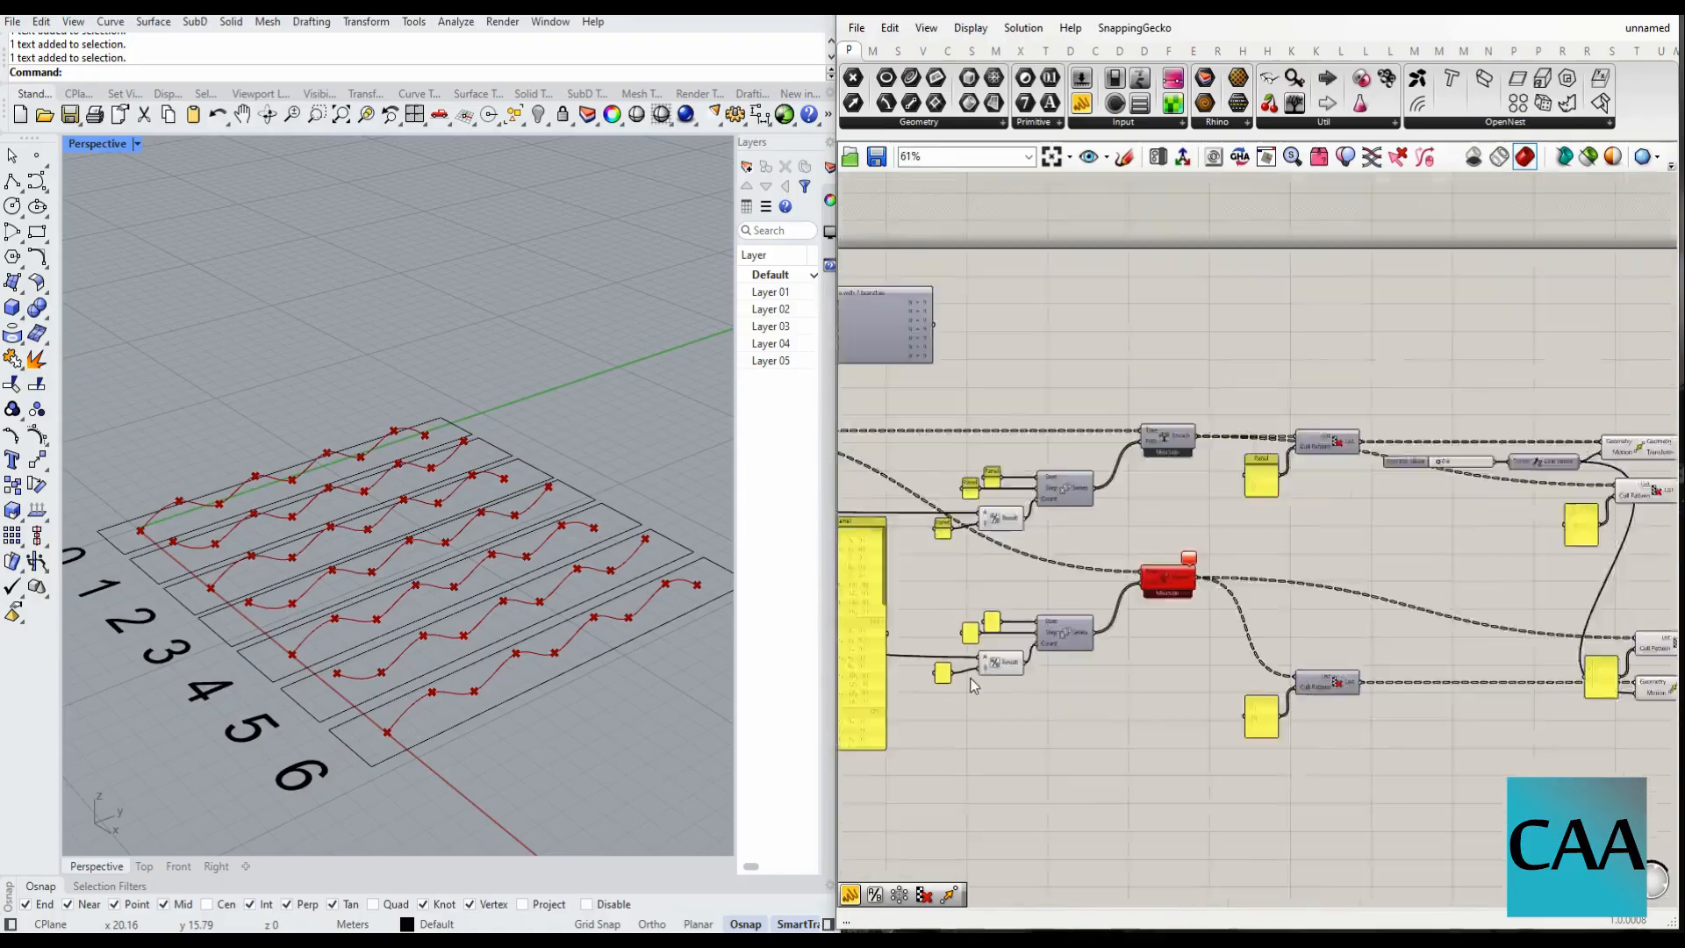
{"action": "scroll", "coordinate": [1029, 657], "scroll_direction": "up", "scroll_amount": 5}
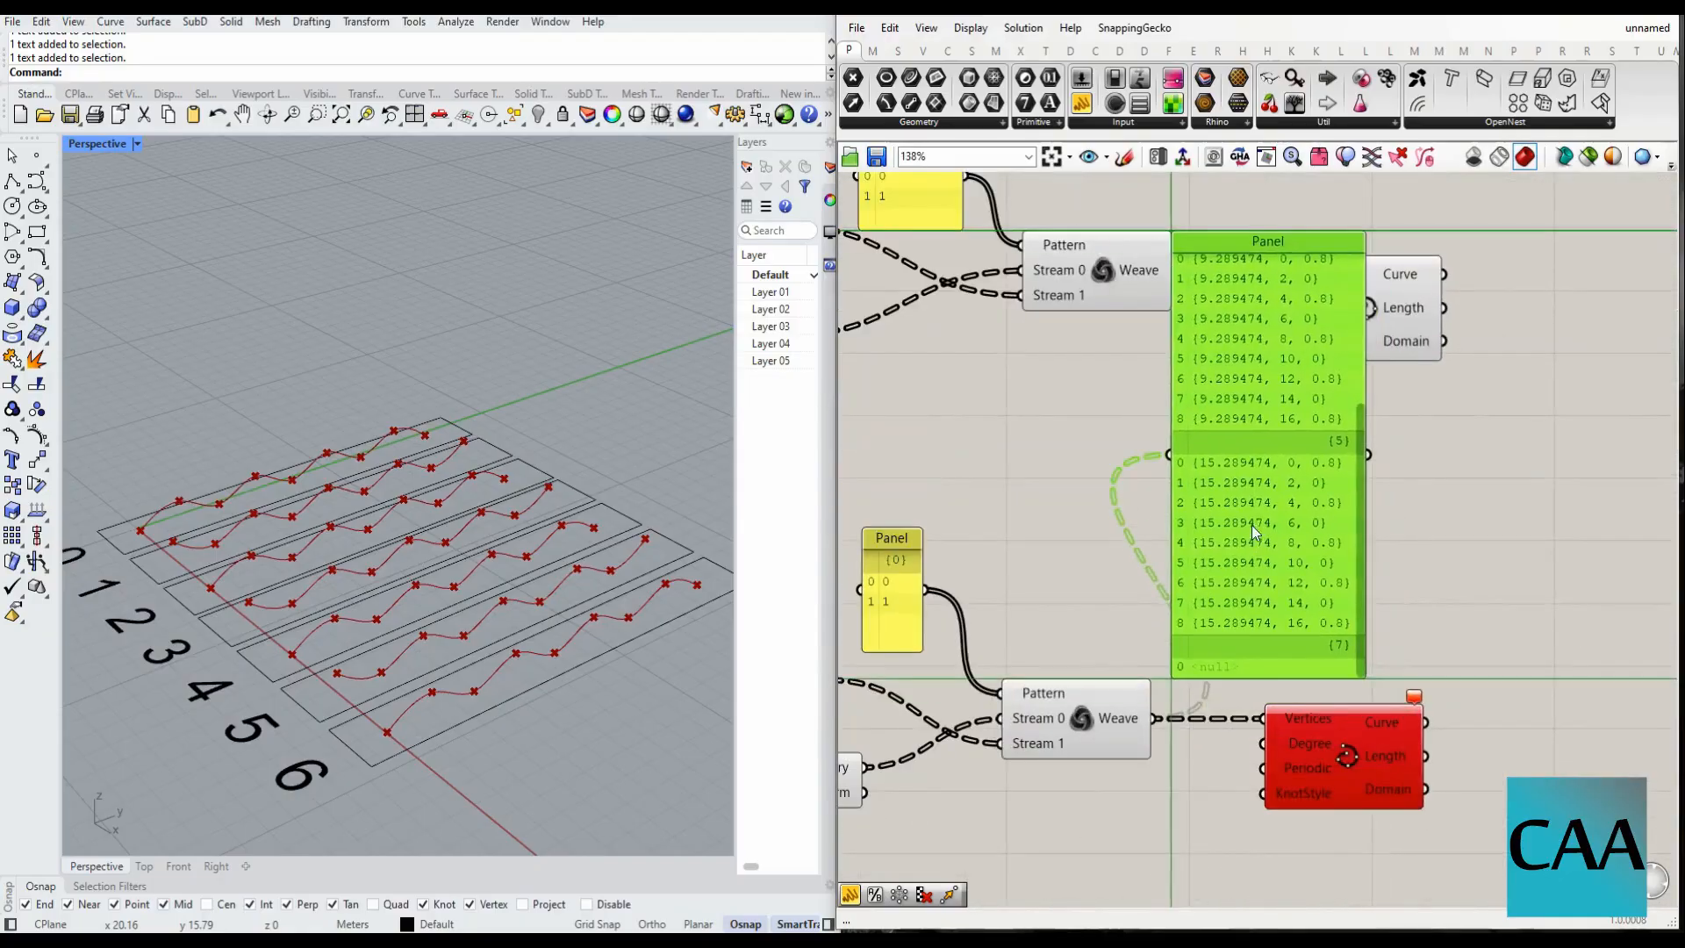
{"action": "scroll", "coordinate": [1251, 525], "scroll_direction": "down", "scroll_amount": 2}
{"action": "scroll", "coordinate": [1343, 619], "scroll_direction": "up", "scroll_amount": 4}
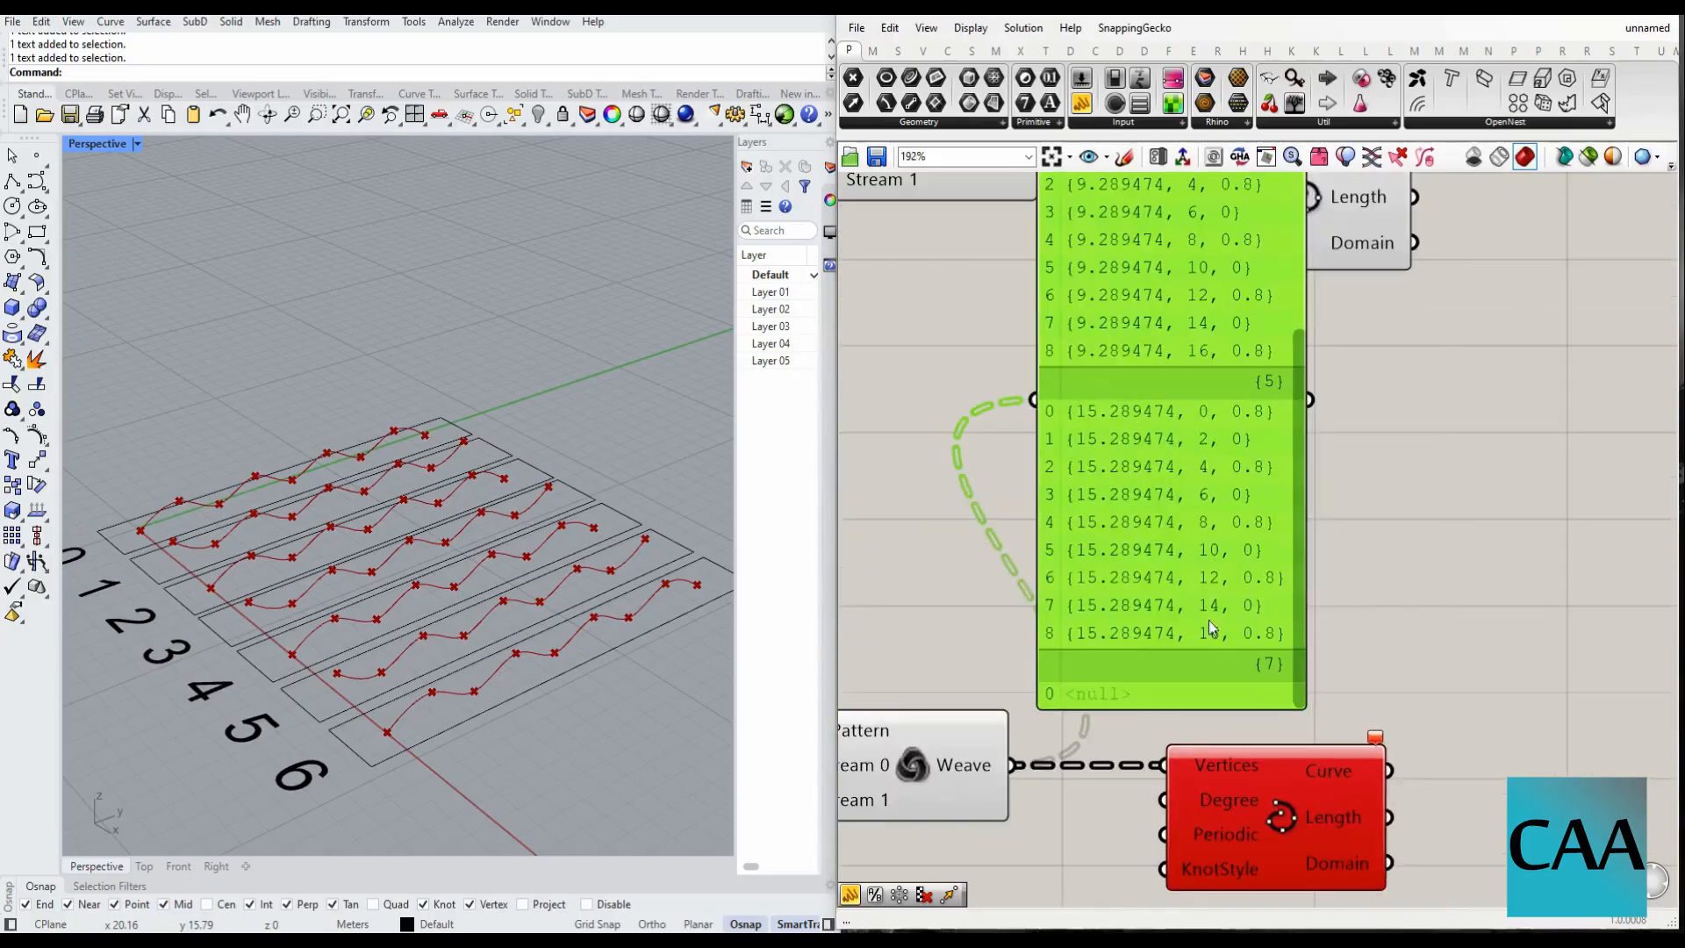
{"action": "scroll", "coordinate": [1235, 623], "scroll_direction": "down", "scroll_amount": 1}
{"action": "key", "text": "Delete"}
- Highlight the lower and upper curve components in turn and examine which strips' curves each one produces
{"action": "left_click", "coordinate": [1232, 787]}
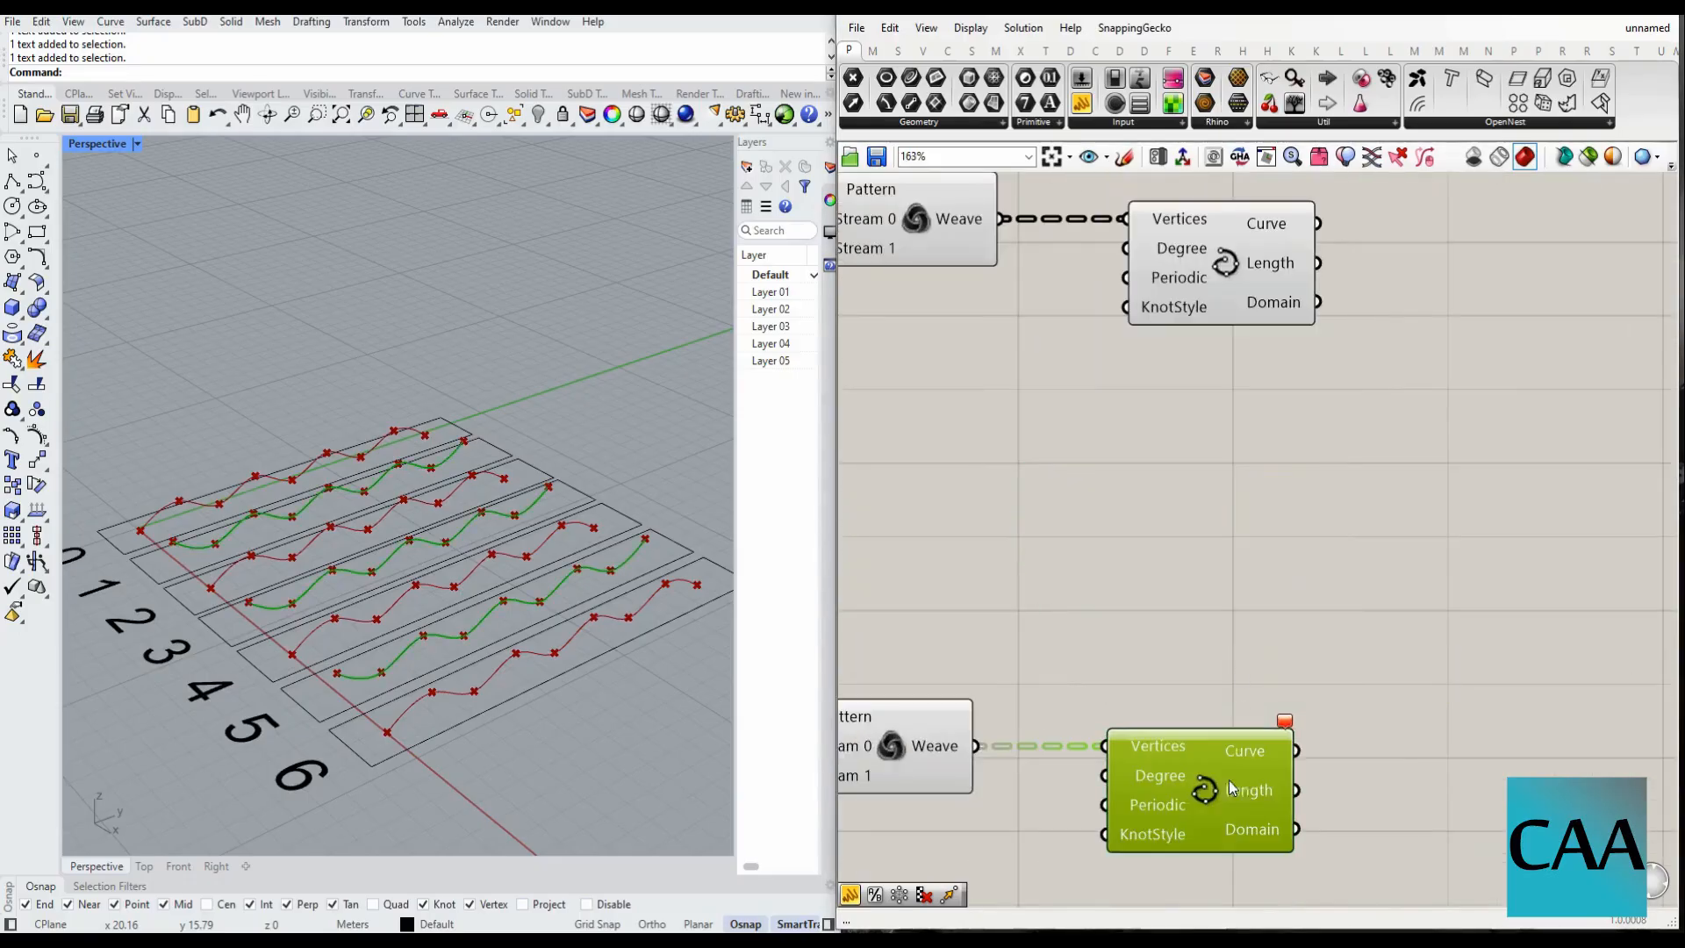
{"action": "right_click_drag", "start_coordinate": [479, 615], "coordinate": [407, 639]}
{"action": "left_click", "coordinate": [1225, 266]}
{"action": "right_click_drag", "start_coordinate": [412, 544], "coordinate": [667, 544]}
{"action": "scroll", "coordinate": [1387, 575], "scroll_direction": "down", "scroll_amount": 3}
{"action": "left_click", "coordinate": [1396, 573]}
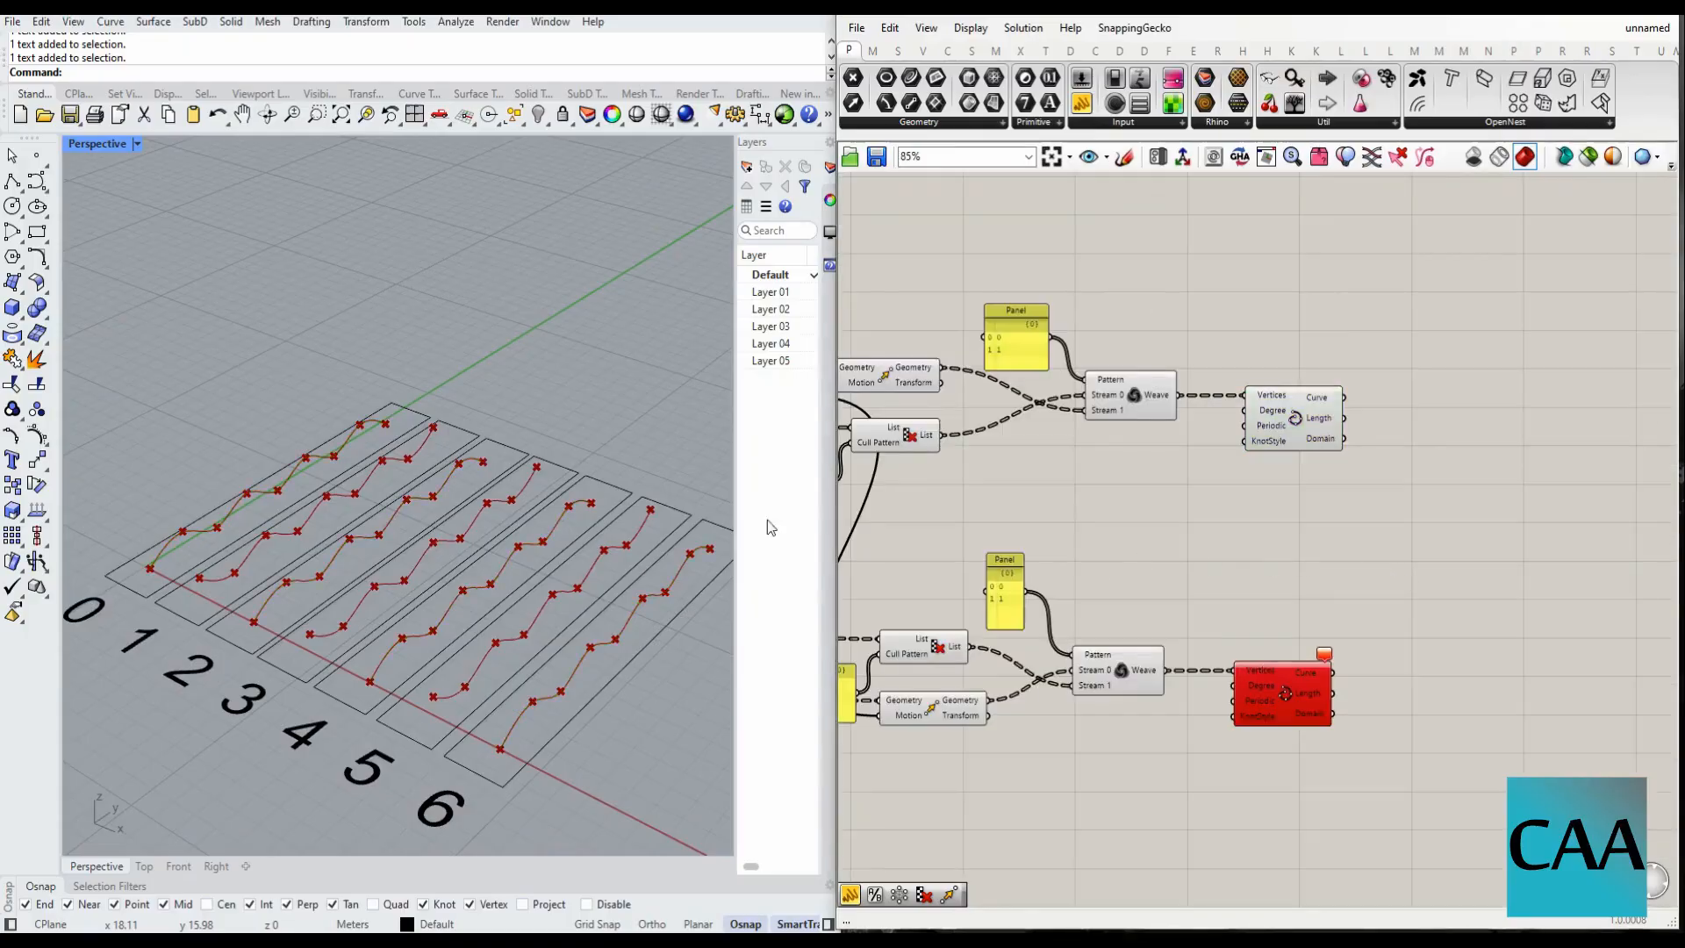
{"action": "right_click_drag", "start_coordinate": [571, 641], "coordinate": [481, 488]}
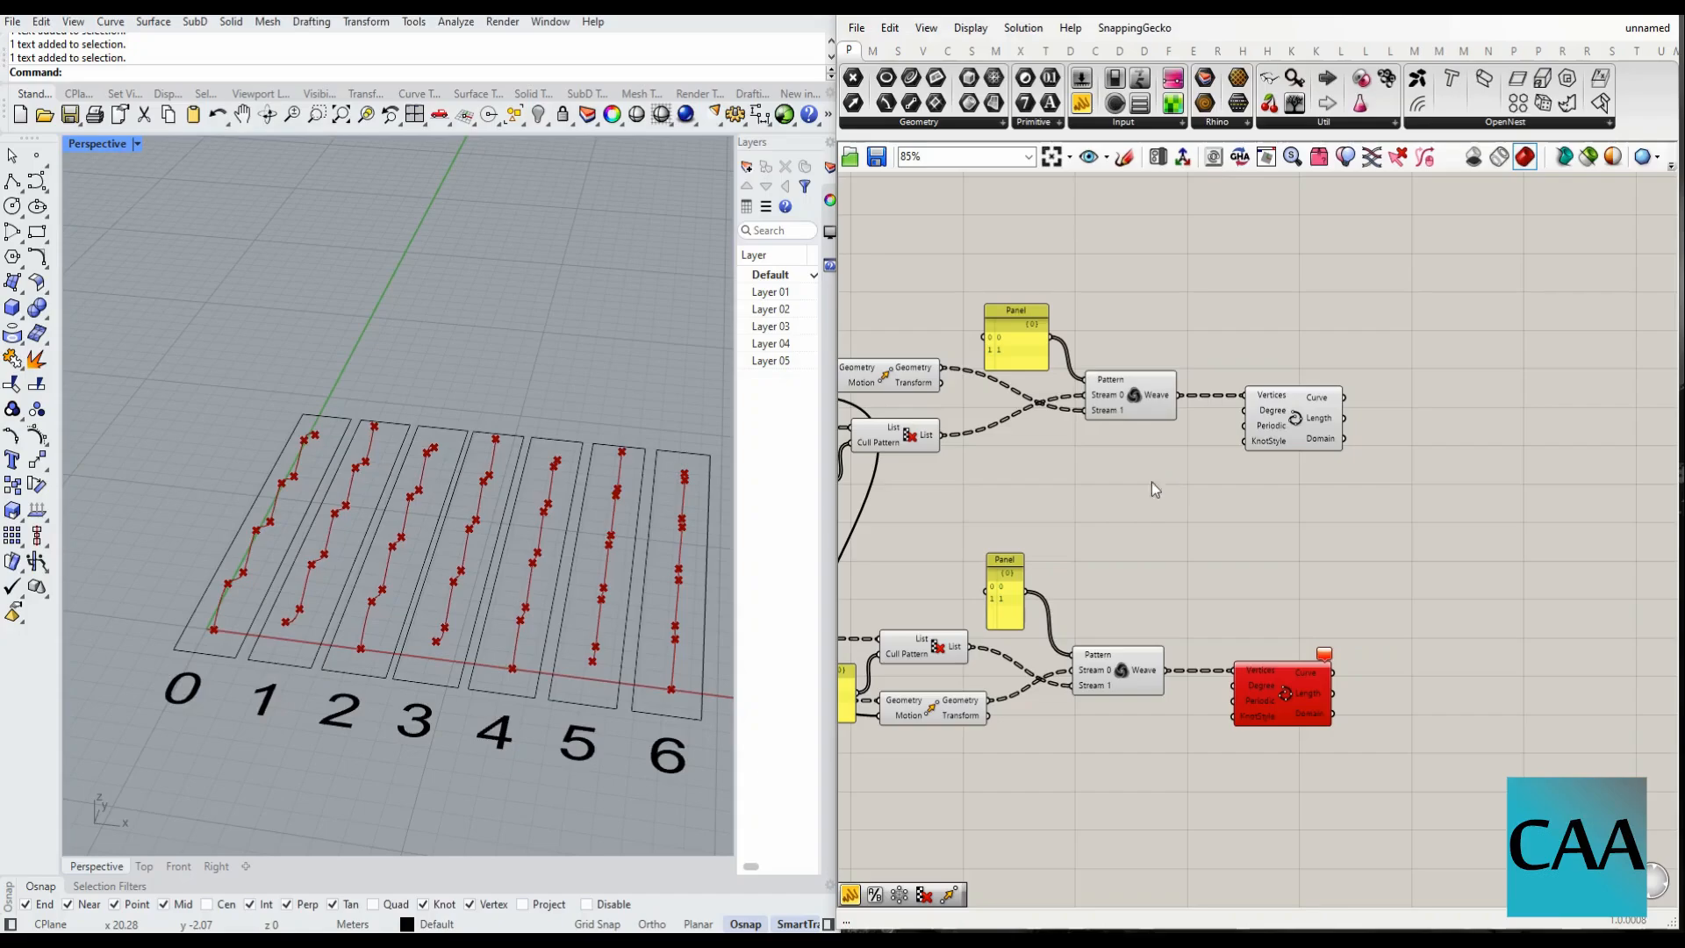
{"action": "right_click_drag", "start_coordinate": [706, 514], "coordinate": [499, 381]}
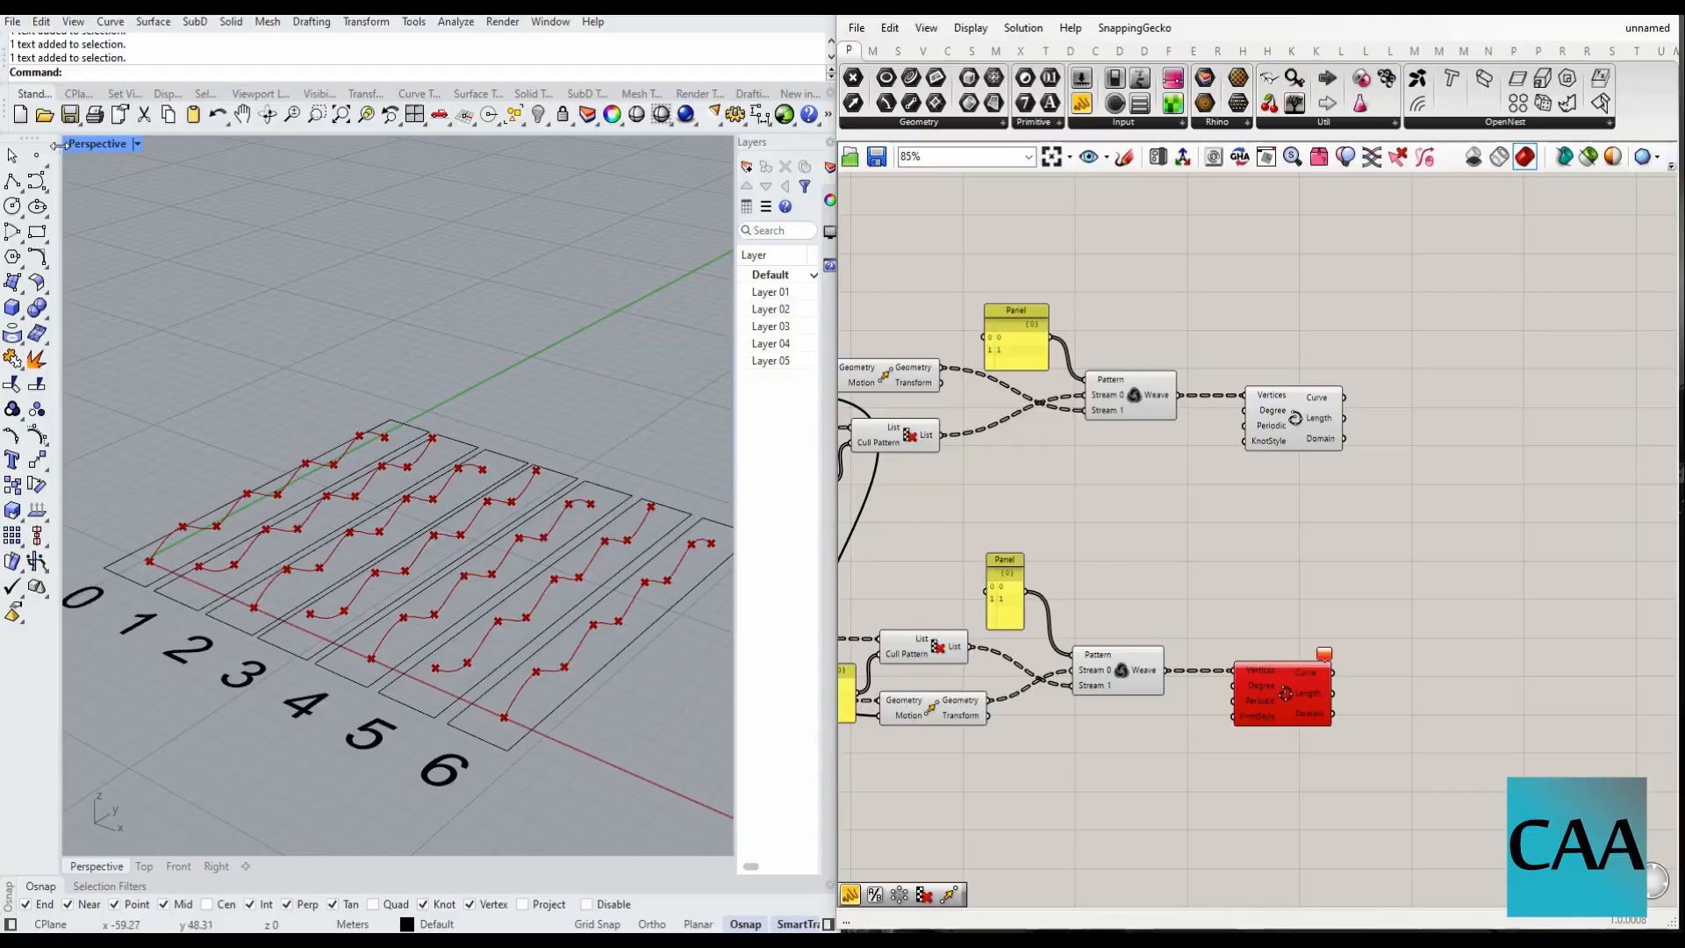
- Switch from the Perspective view to a maximized Top view of the strips
{"action": "double_click", "coordinate": [88, 144]}
{"action": "double_click", "coordinate": [78, 144]}
{"action": "right_click_drag", "start_coordinate": [351, 439], "coordinate": [452, 523]}
- Examine the branch structure in the data viewer and the upstream Move component that supplies its grid points
{"action": "scroll", "coordinate": [1498, 535], "scroll_direction": "down", "scroll_amount": 6}
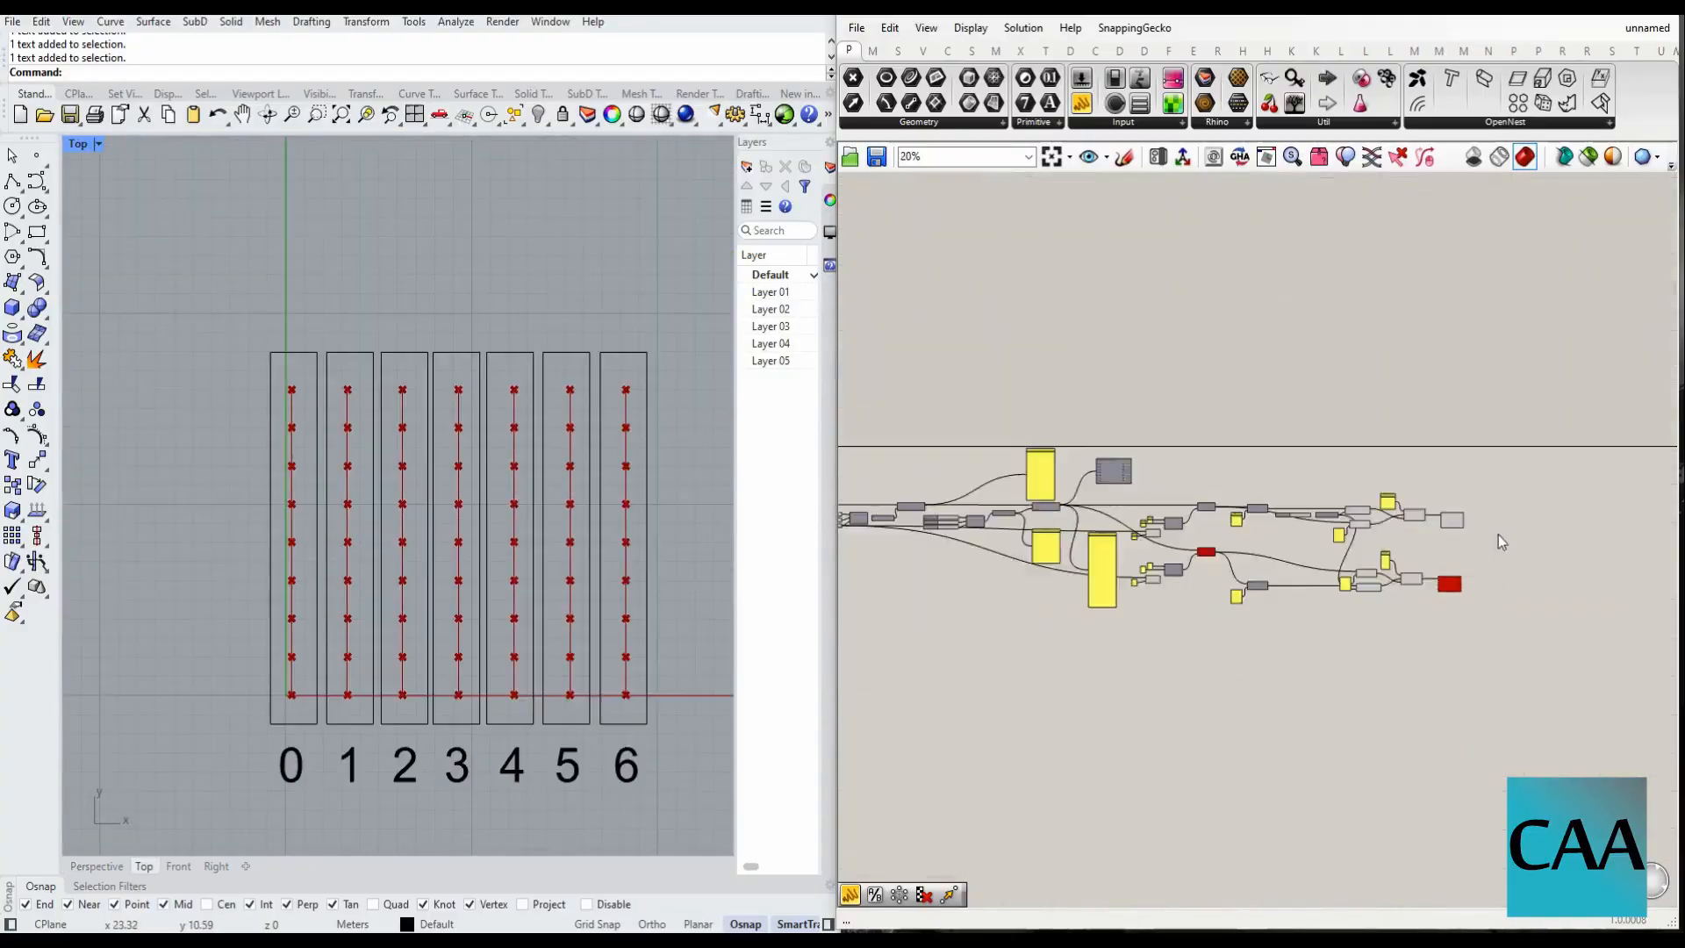
{"action": "scroll", "coordinate": [1107, 488], "scroll_direction": "up", "scroll_amount": 8}
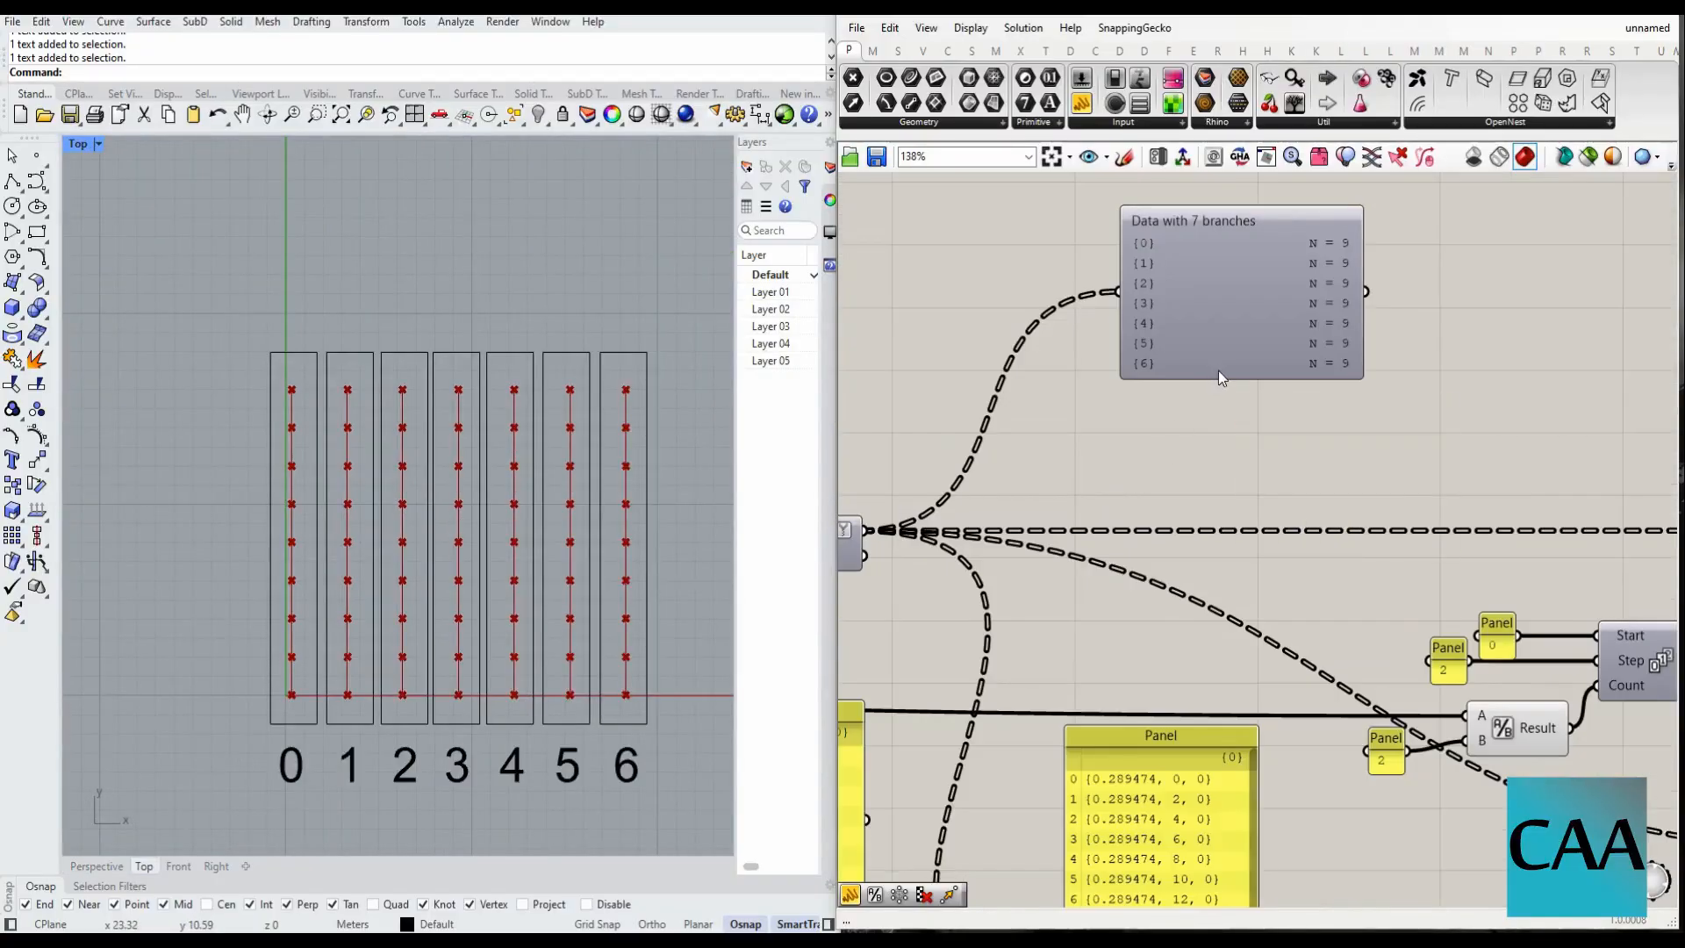
{"action": "scroll", "coordinate": [1218, 371], "scroll_direction": "down", "scroll_amount": 3}
{"action": "scroll", "coordinate": [1086, 518], "scroll_direction": "up", "scroll_amount": 3}
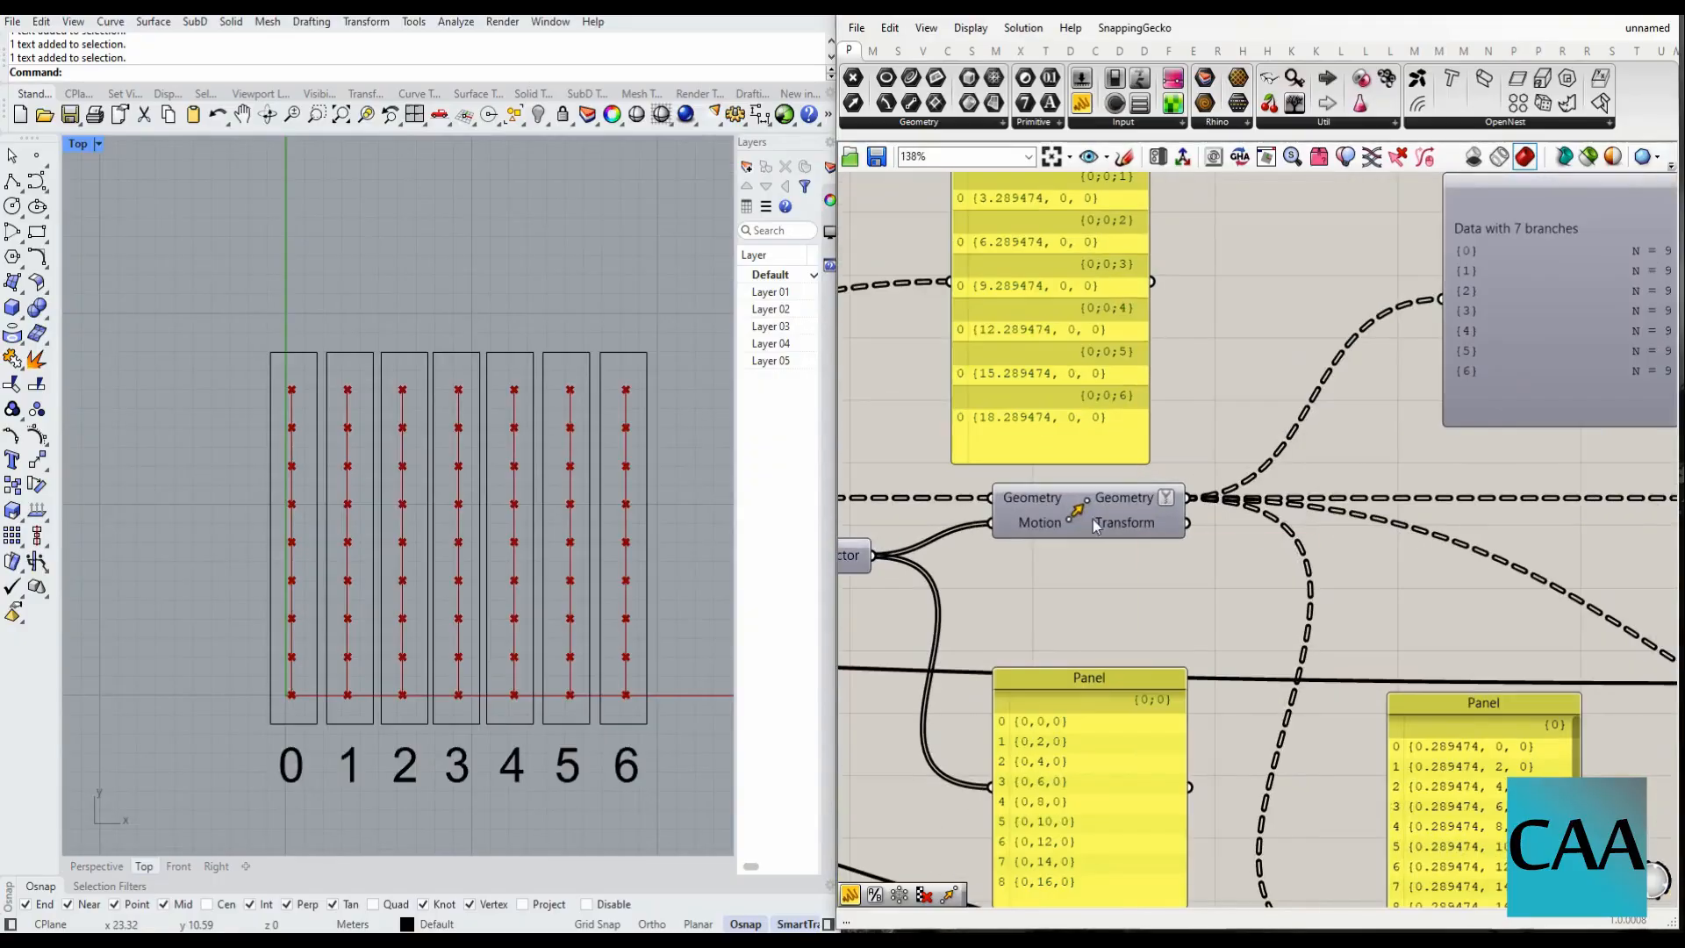
{"action": "scroll", "coordinate": [1085, 524], "scroll_direction": "down", "scroll_amount": 3}
{"action": "scroll", "coordinate": [1407, 428], "scroll_direction": "up", "scroll_amount": 5}
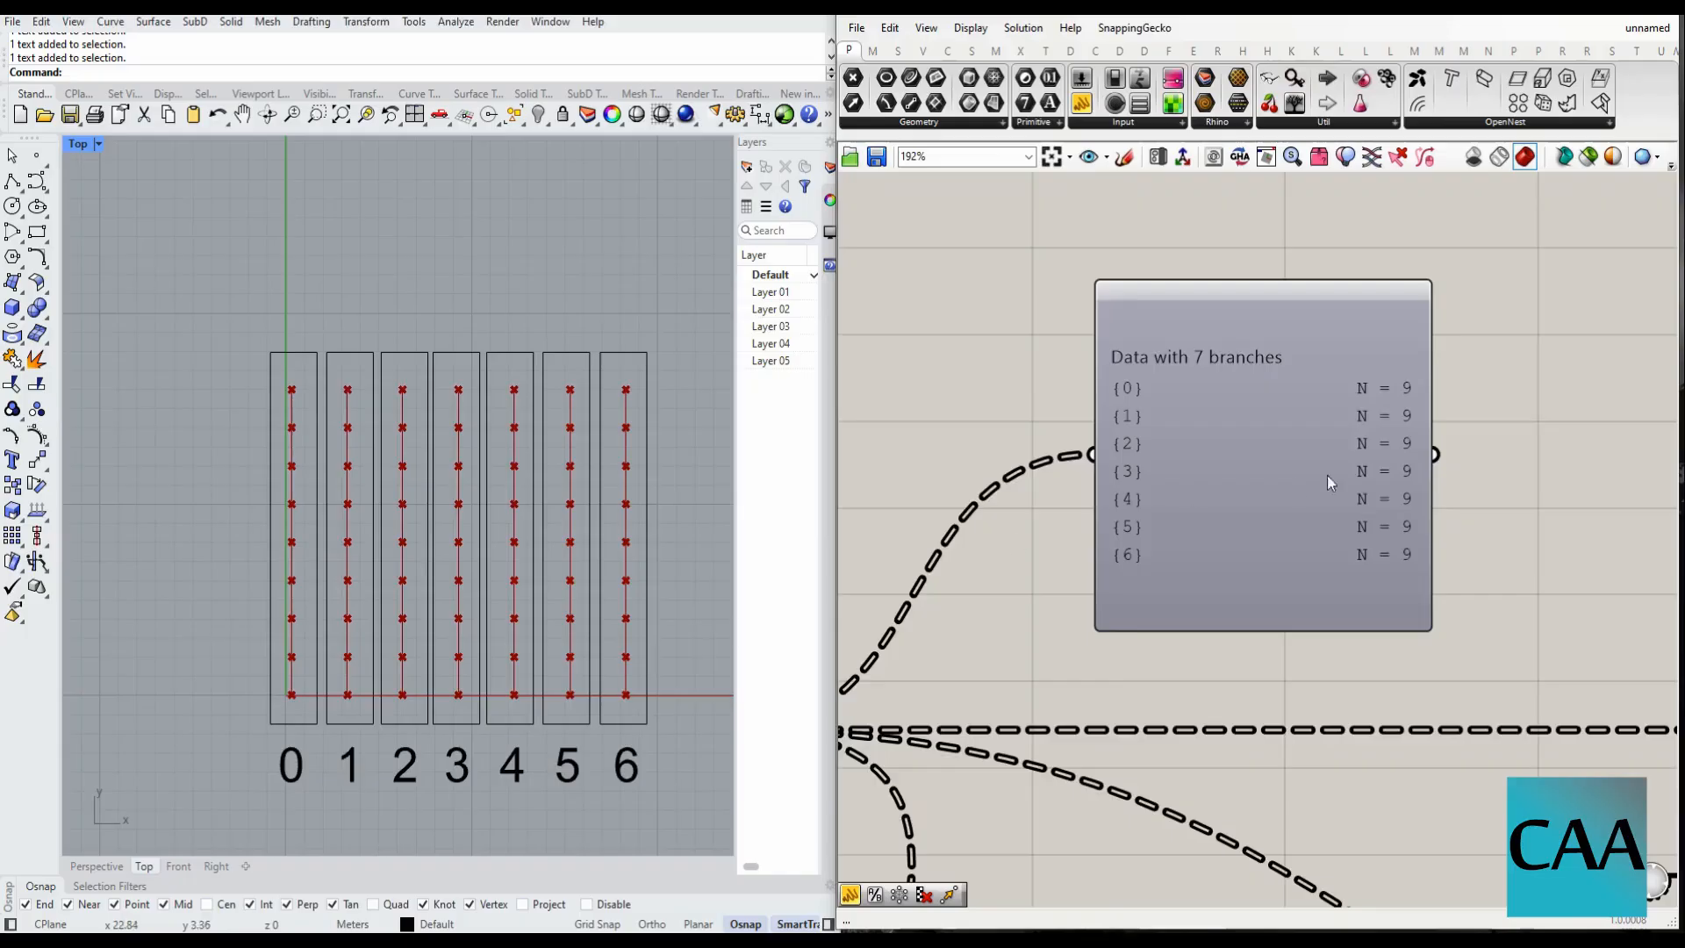
{"action": "scroll", "coordinate": [1350, 461], "scroll_direction": "down", "scroll_amount": 3}
{"action": "scroll", "coordinate": [1236, 491], "scroll_direction": "up", "scroll_amount": 2}
{"action": "scroll", "coordinate": [1345, 452], "scroll_direction": "down", "scroll_amount": 3}
{"action": "scroll", "coordinate": [1148, 503], "scroll_direction": "up", "scroll_amount": 4}
{"action": "right_click_drag", "start_coordinate": [837, 586], "coordinate": [1019, 534]}
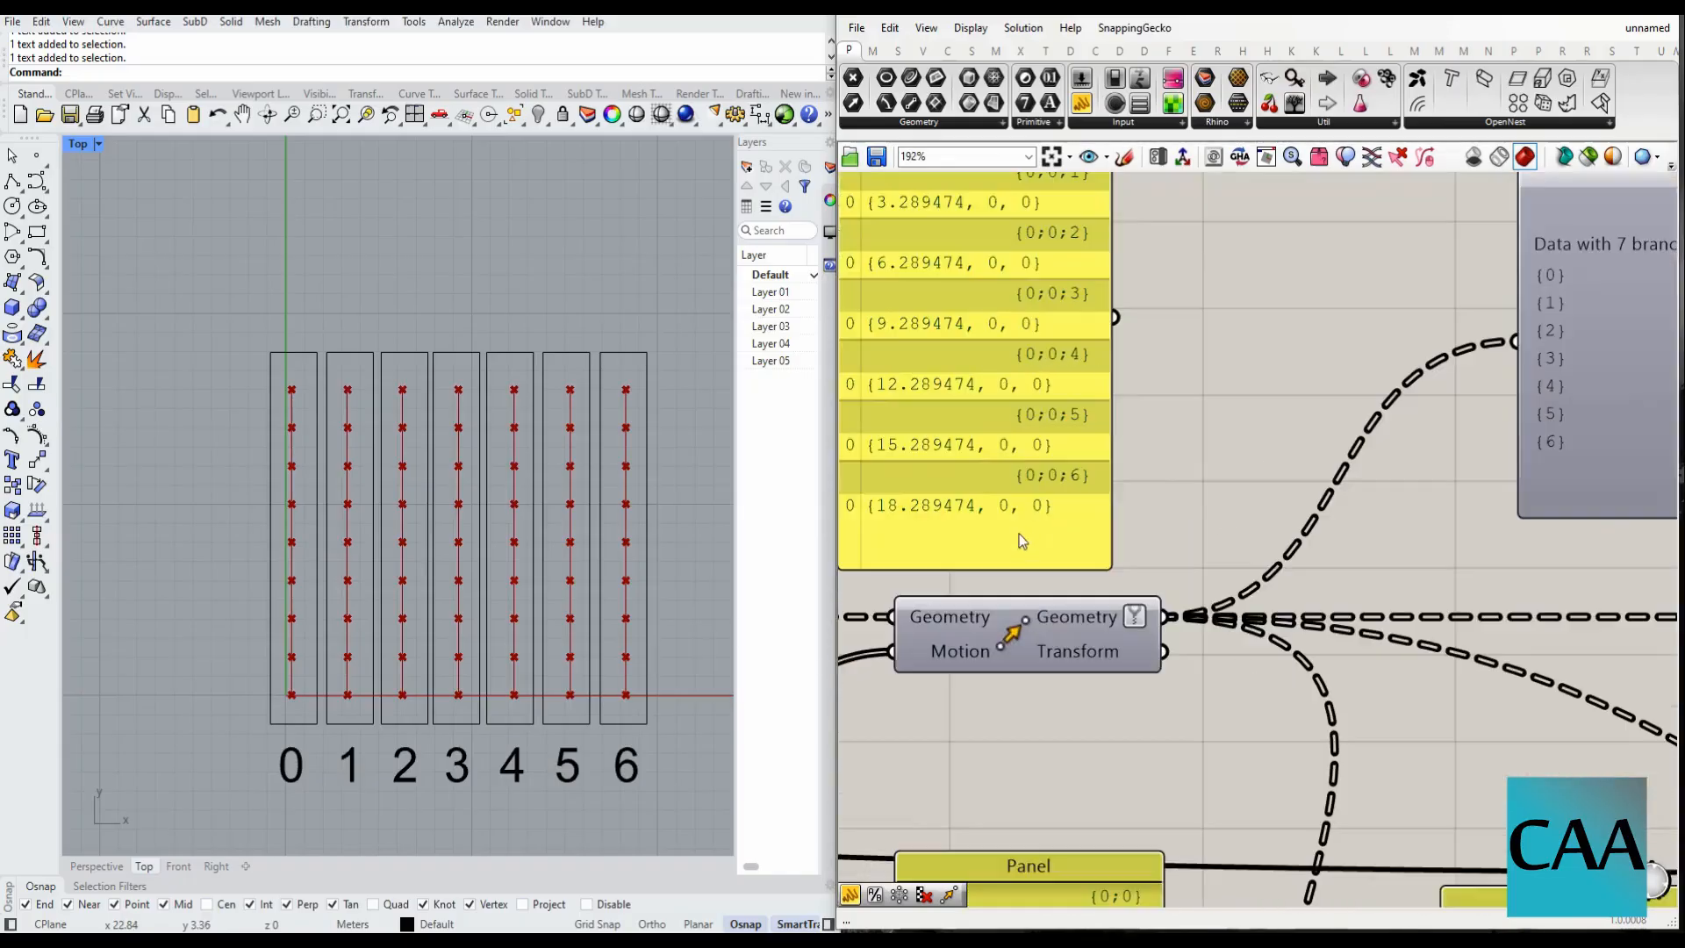
{"action": "scroll", "coordinate": [1059, 531], "scroll_direction": "down", "scroll_amount": 3}
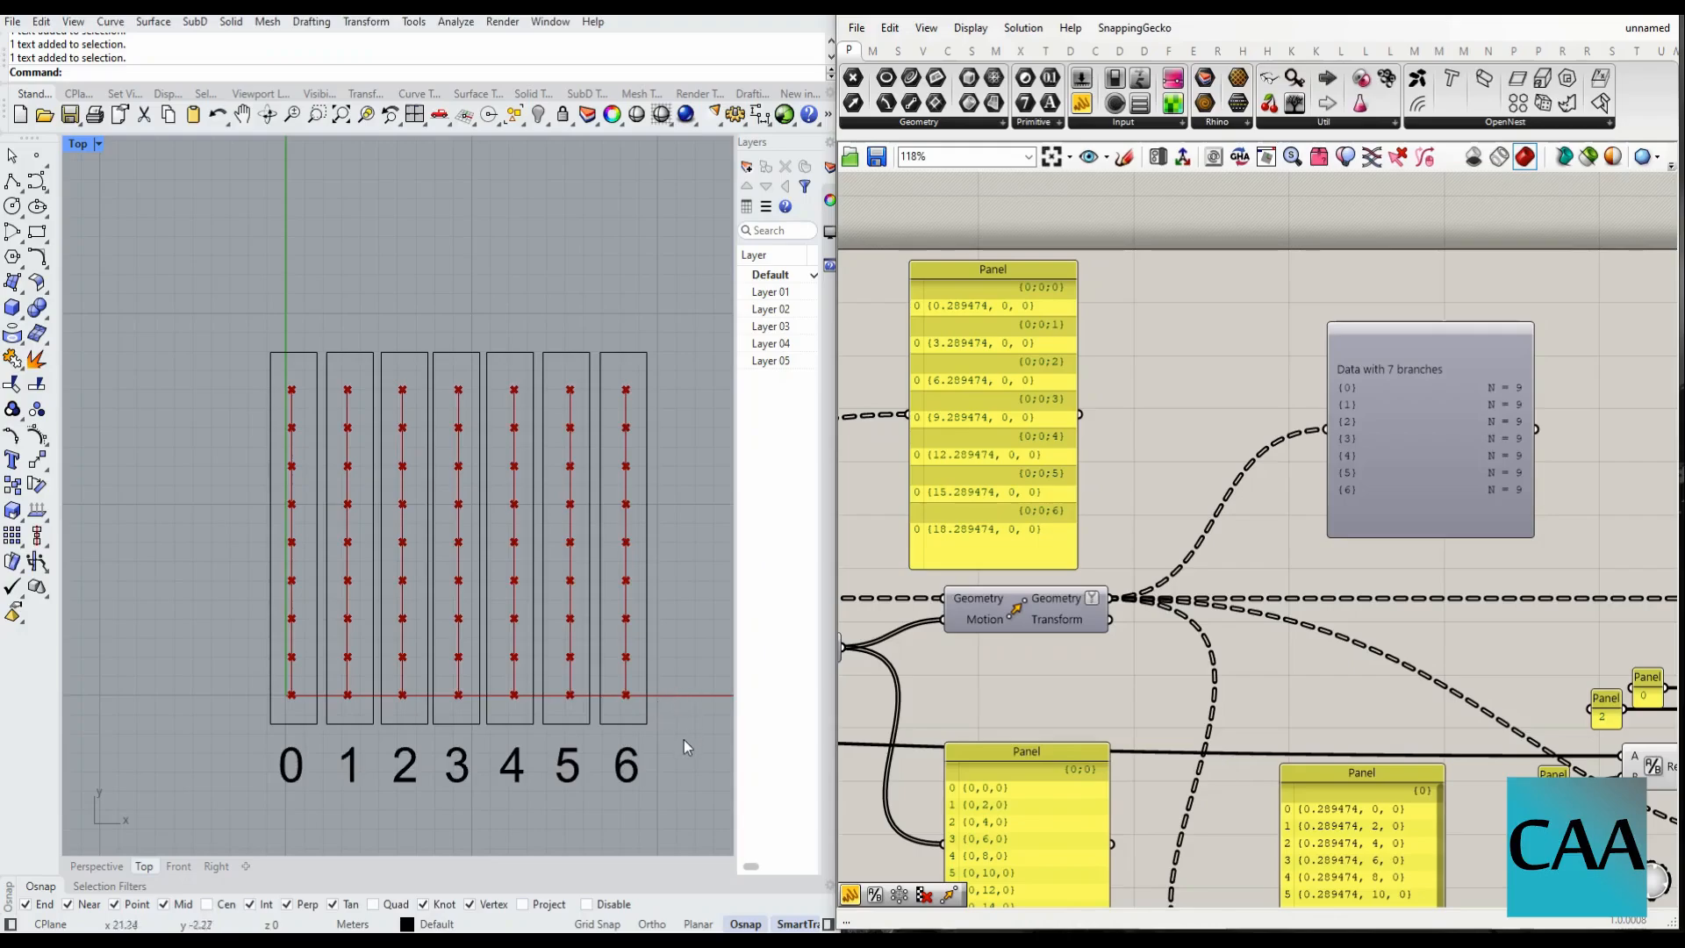
- Delete the strip rectangles and the number labels 0 to 6 in the Top view
{"action": "scroll", "coordinate": [688, 747], "scroll_direction": "down", "scroll_amount": 2}
{"action": "left_click_drag", "start_coordinate": [687, 771], "coordinate": [589, 689]}
{"action": "scroll", "coordinate": [219, 698], "scroll_direction": "down", "scroll_amount": 4}
{"action": "scroll", "coordinate": [307, 661], "scroll_direction": "up", "scroll_amount": 6}
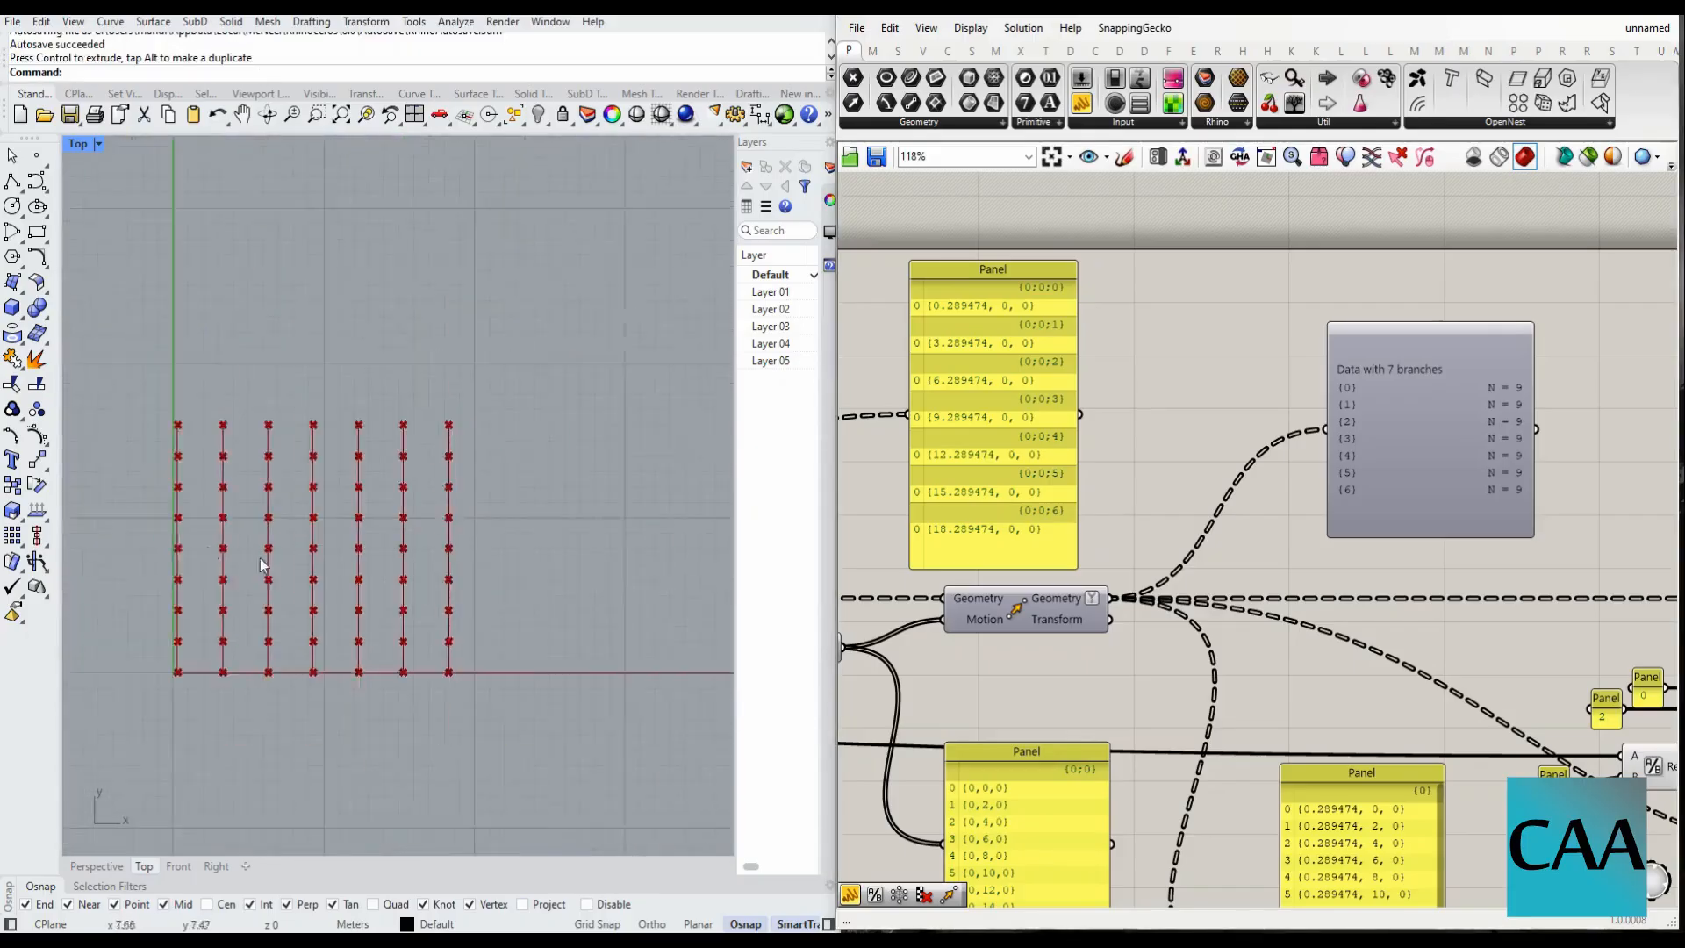
{"action": "scroll", "coordinate": [263, 564], "scroll_direction": "up", "scroll_amount": 3}
- Turn off the previews of both the upper and lower branches' curve components
{"action": "scroll", "coordinate": [1334, 489], "scroll_direction": "down", "scroll_amount": 5}
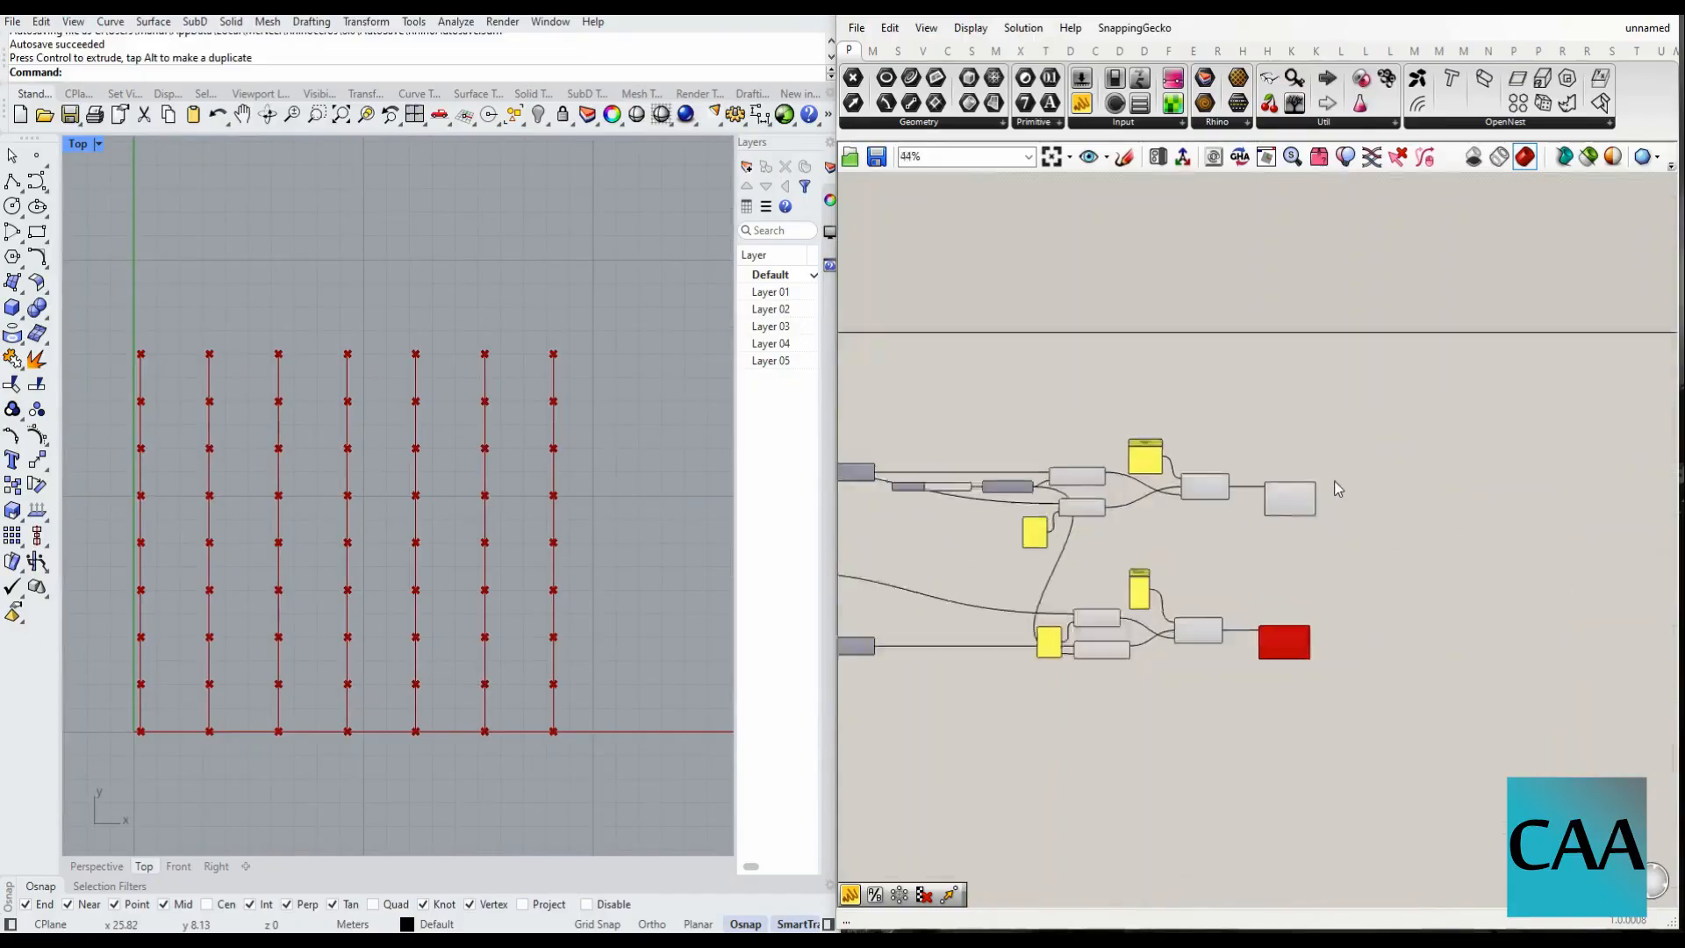
{"action": "left_click_drag", "start_coordinate": [1367, 382], "coordinate": [869, 858]}
{"action": "left_click", "coordinate": [1316, 591]}
{"action": "scroll", "coordinate": [1330, 483], "scroll_direction": "up", "scroll_amount": 2}
{"action": "left_click_drag", "start_coordinate": [1373, 439], "coordinate": [1253, 814]}
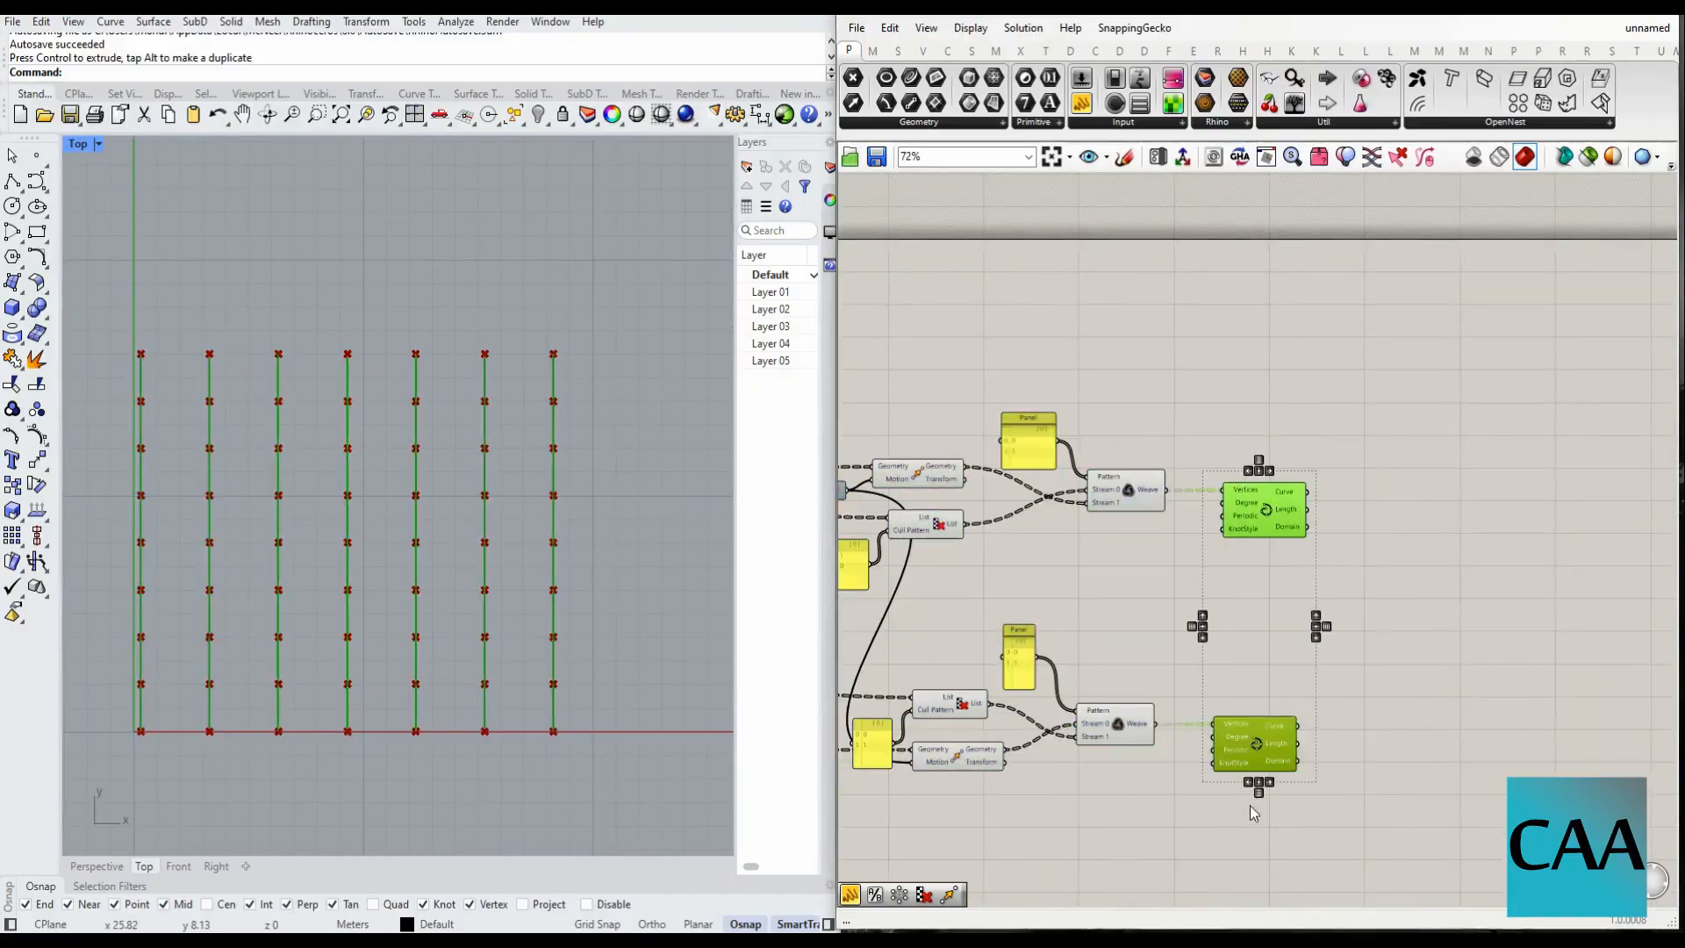
{"action": "middle_click", "coordinate": [1253, 813]}
{"action": "left_click", "coordinate": [1229, 756]}
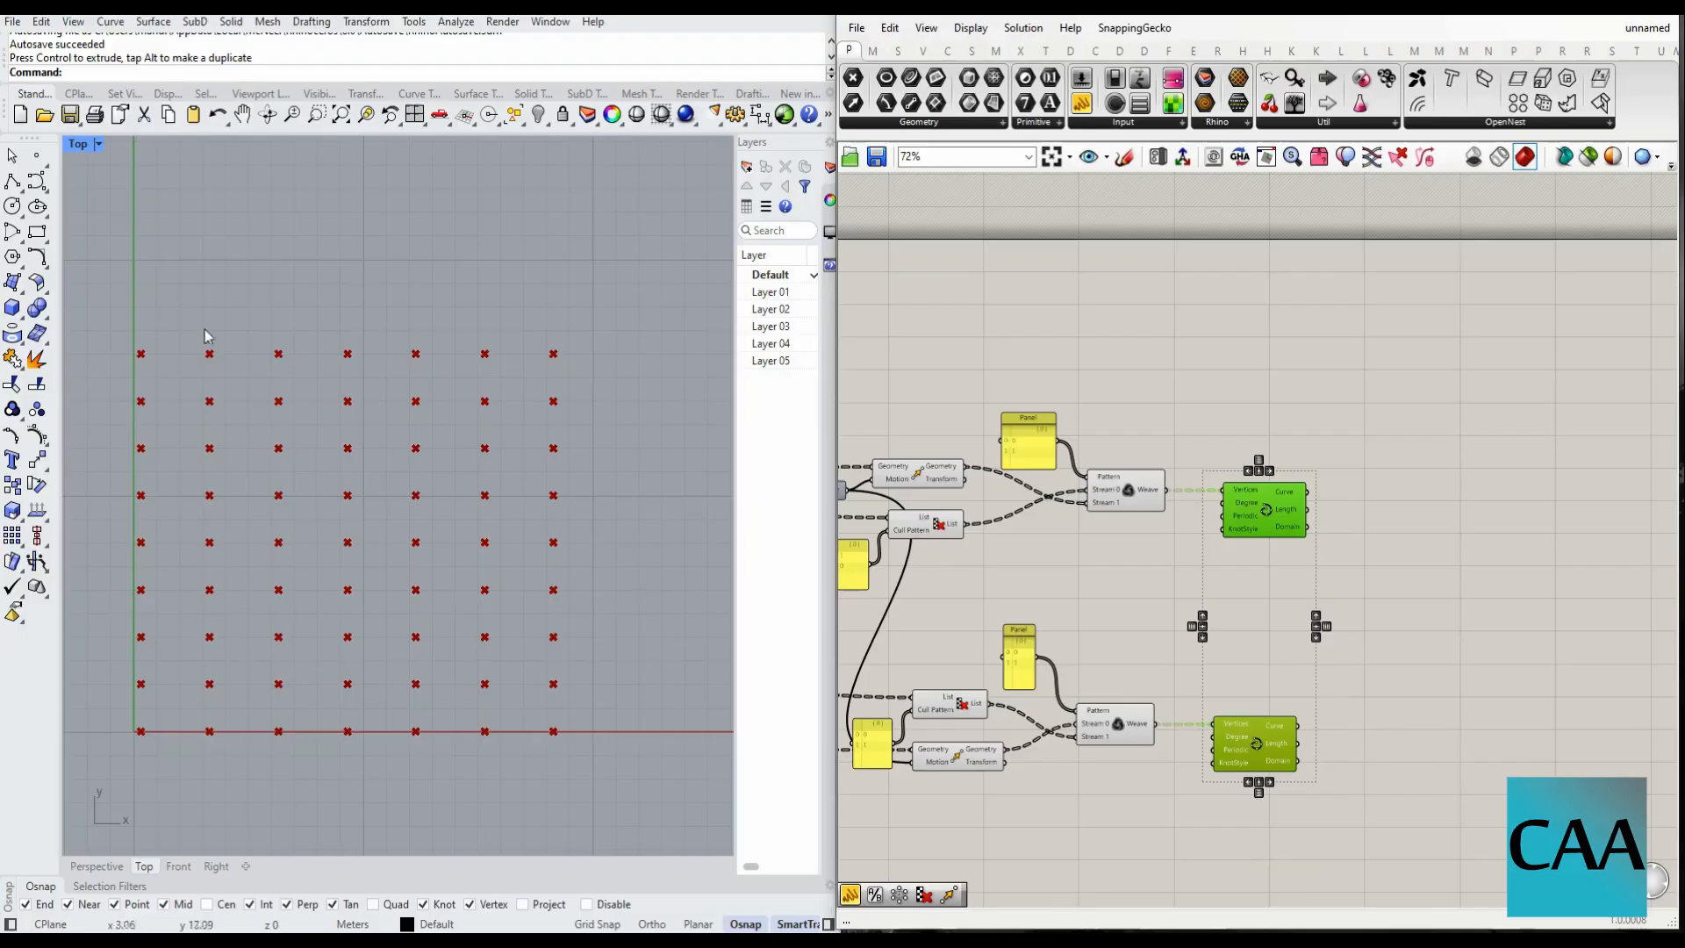
- Draw a horizontal rectangle around the uppermost row of seven points in the Top view and select it
{"action": "left_click", "coordinate": [37, 231]}
{"action": "left_click", "coordinate": [121, 322]}
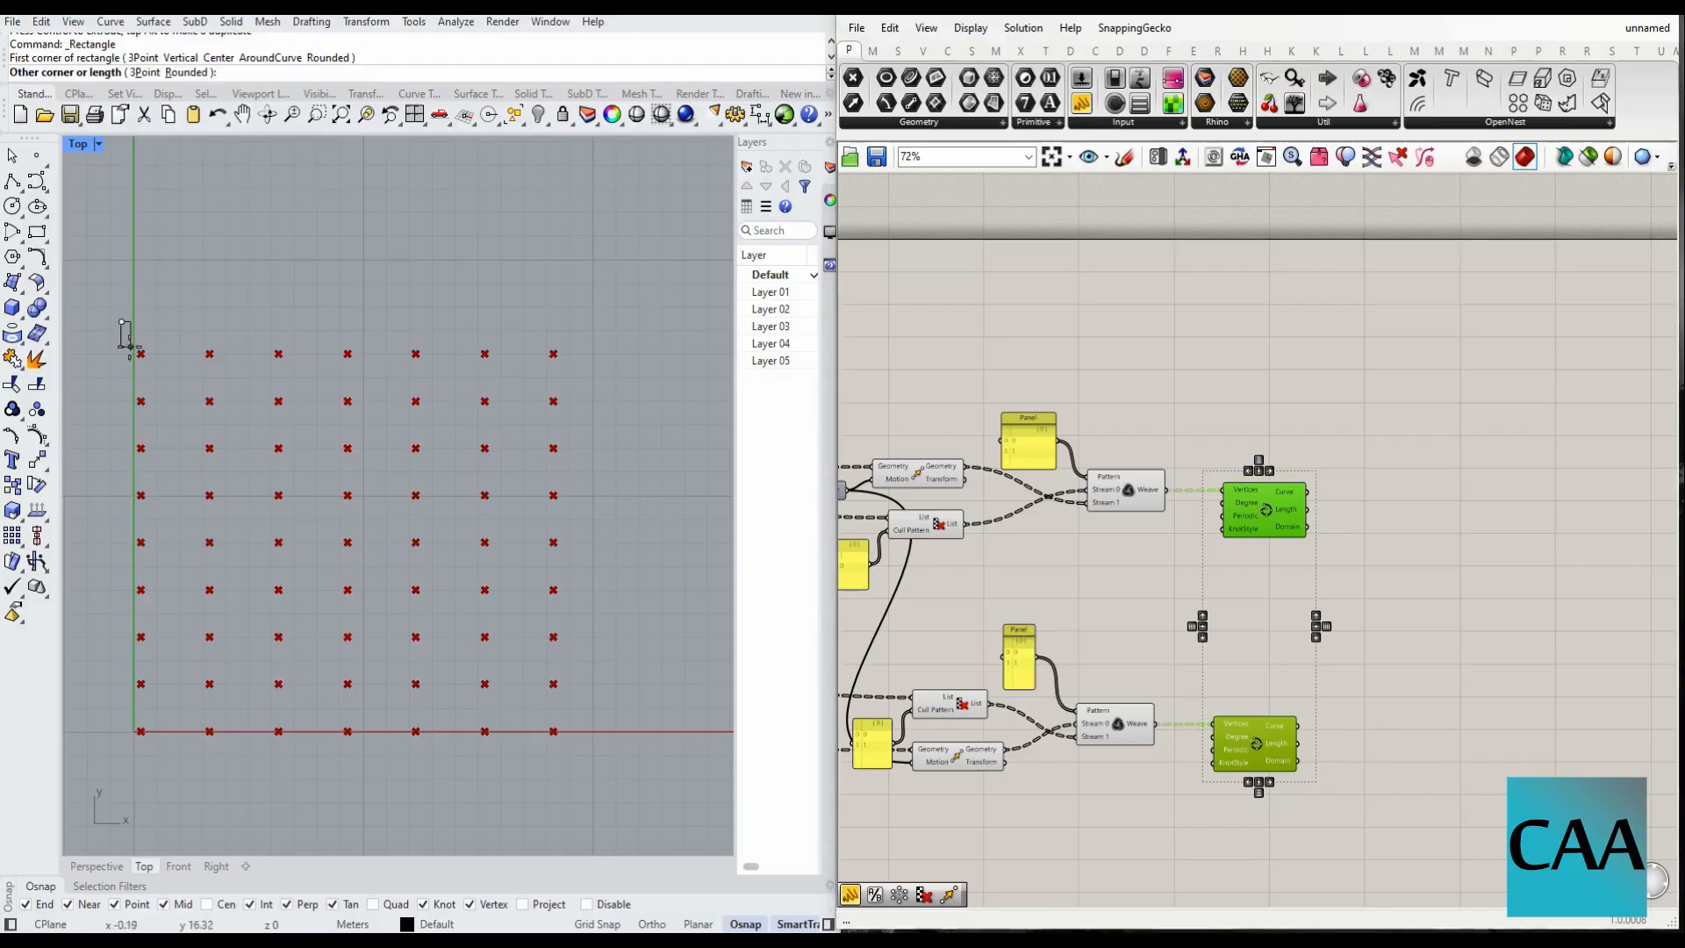
{"action": "left_click", "coordinate": [583, 363]}
{"action": "left_click", "coordinate": [502, 323]}
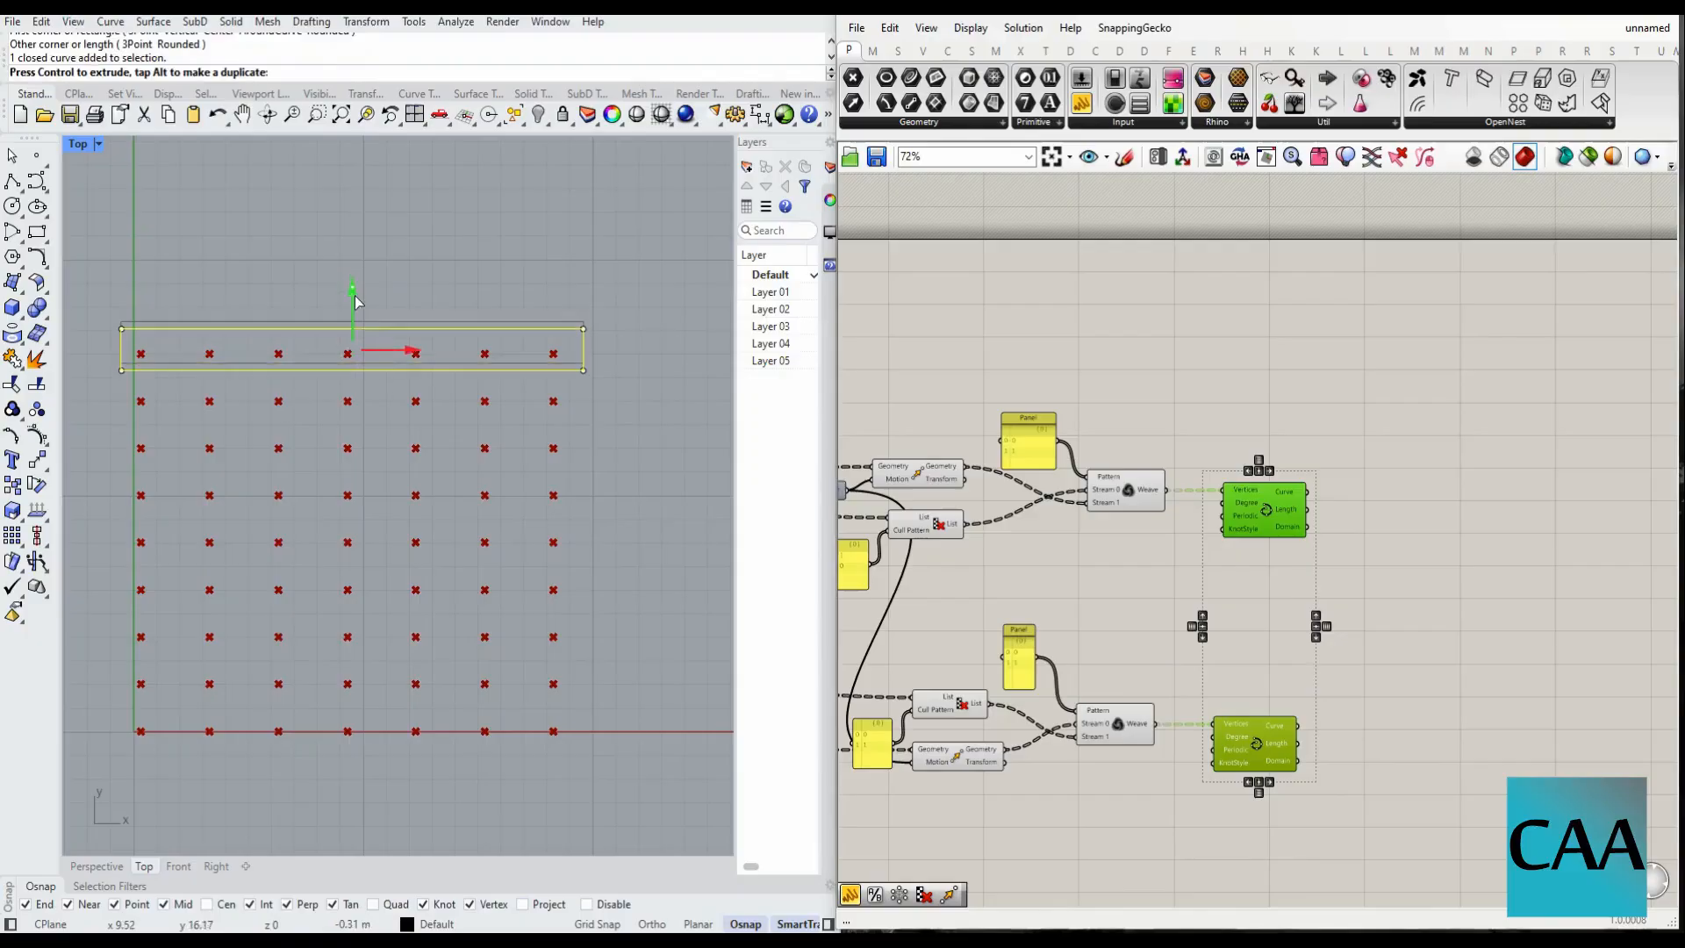
- Copy the row rectangle downward in the Top view so each remaining row of grid points is enclosed
{"action": "left_click_drag", "start_coordinate": [356, 299], "coordinate": [353, 438]}
{"action": "left_click_drag", "start_coordinate": [353, 438], "coordinate": [358, 683], "text": "alt"}
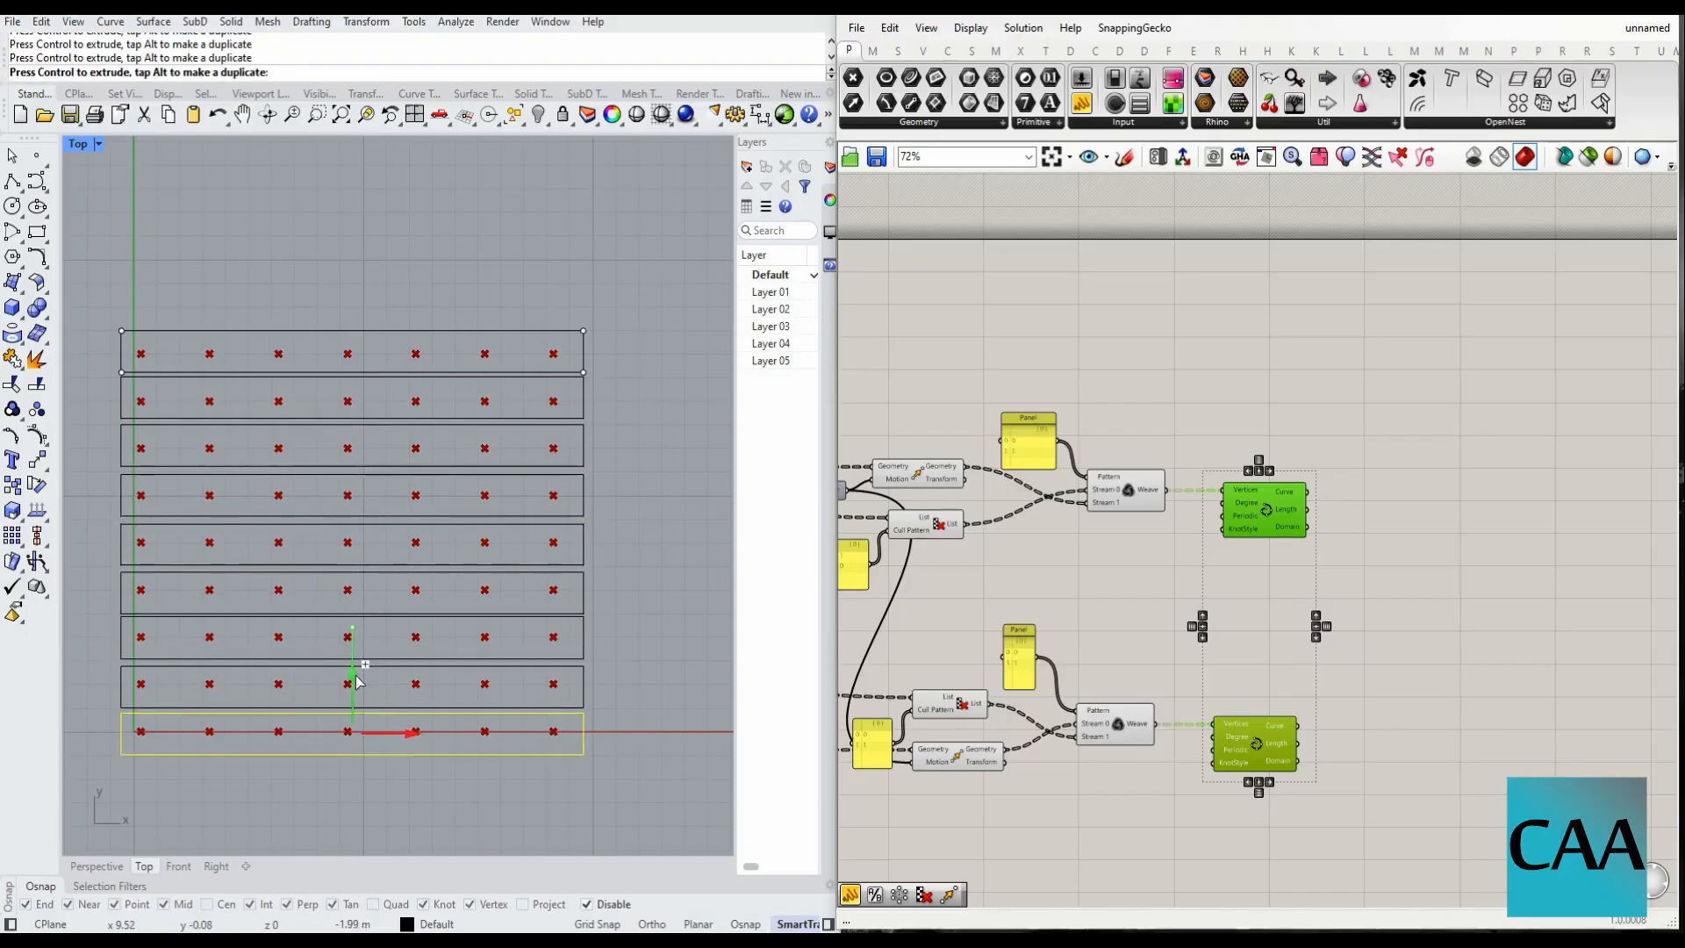
{"action": "left_click", "coordinate": [388, 797]}
{"action": "scroll", "coordinate": [530, 412], "scroll_direction": "down", "scroll_amount": 8}
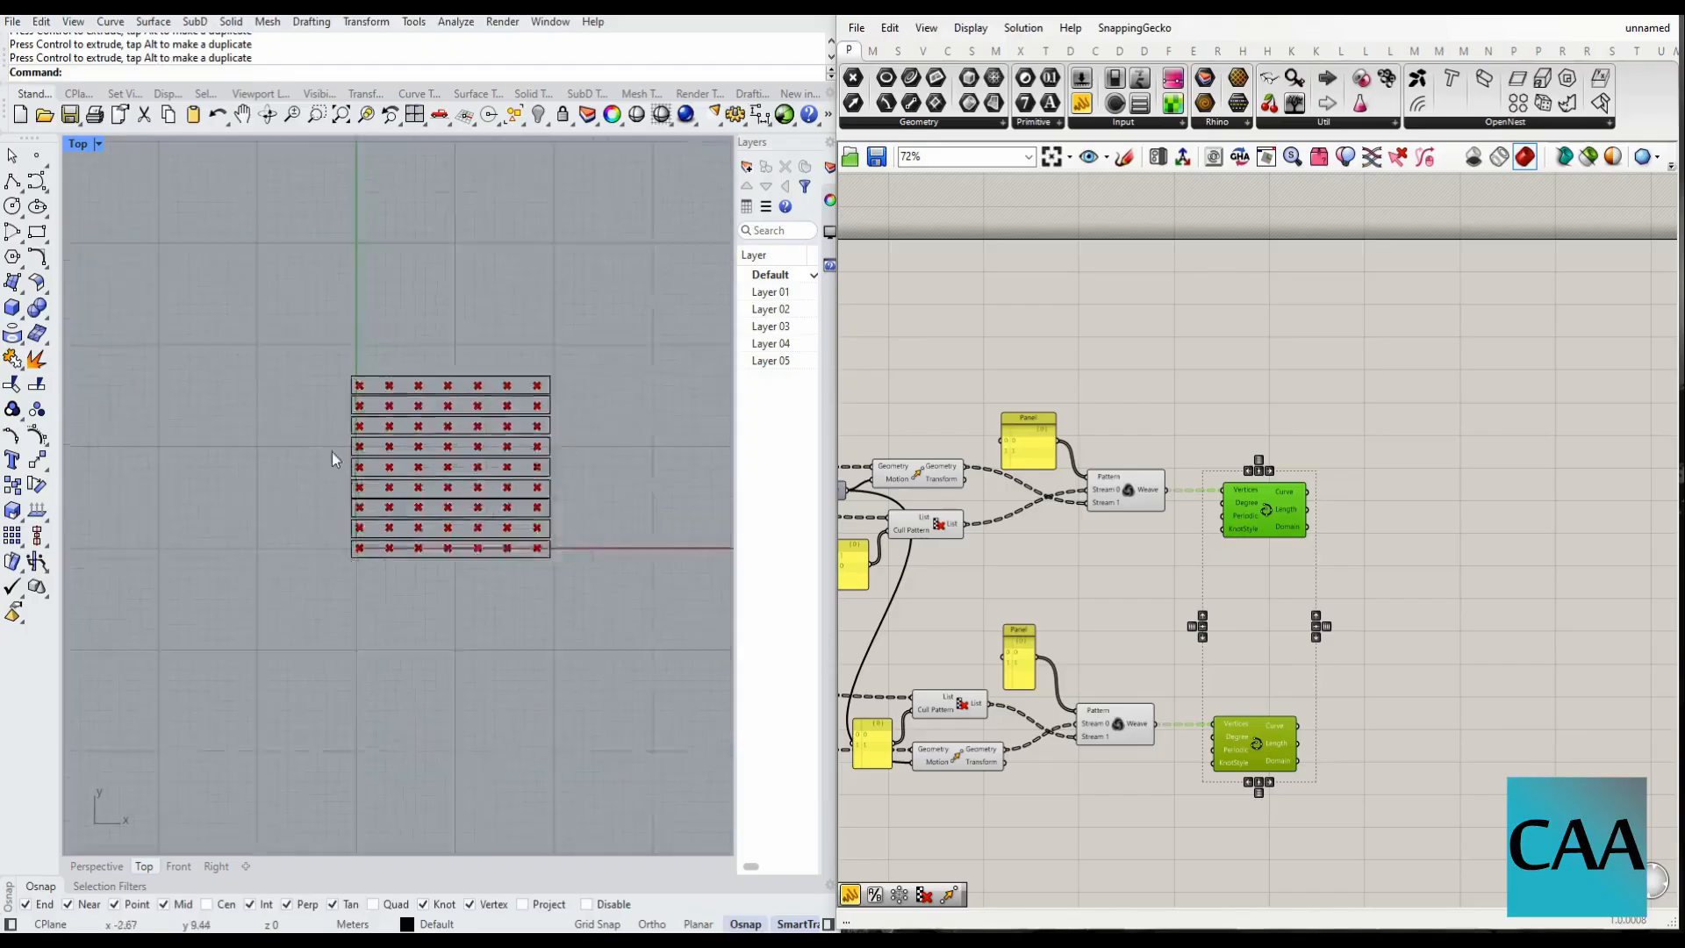
- Bring the spare number labels 0 to 6 next to the point grid, turned a quarter turn to run vertically
{"action": "scroll", "coordinate": [308, 455], "scroll_direction": "down", "scroll_amount": 8}
{"action": "right_click_drag", "start_coordinate": [689, 494], "coordinate": [504, 423]}
{"action": "scroll", "coordinate": [505, 423], "scroll_direction": "up", "scroll_amount": 4}
{"action": "left_click_drag", "start_coordinate": [571, 528], "coordinate": [412, 449]}
{"action": "left_click_drag", "start_coordinate": [460, 517], "coordinate": [392, 430]}
{"action": "left_click_drag", "start_coordinate": [560, 452], "coordinate": [356, 425]}
{"action": "scroll", "coordinate": [531, 441], "scroll_direction": "down", "scroll_amount": 10}
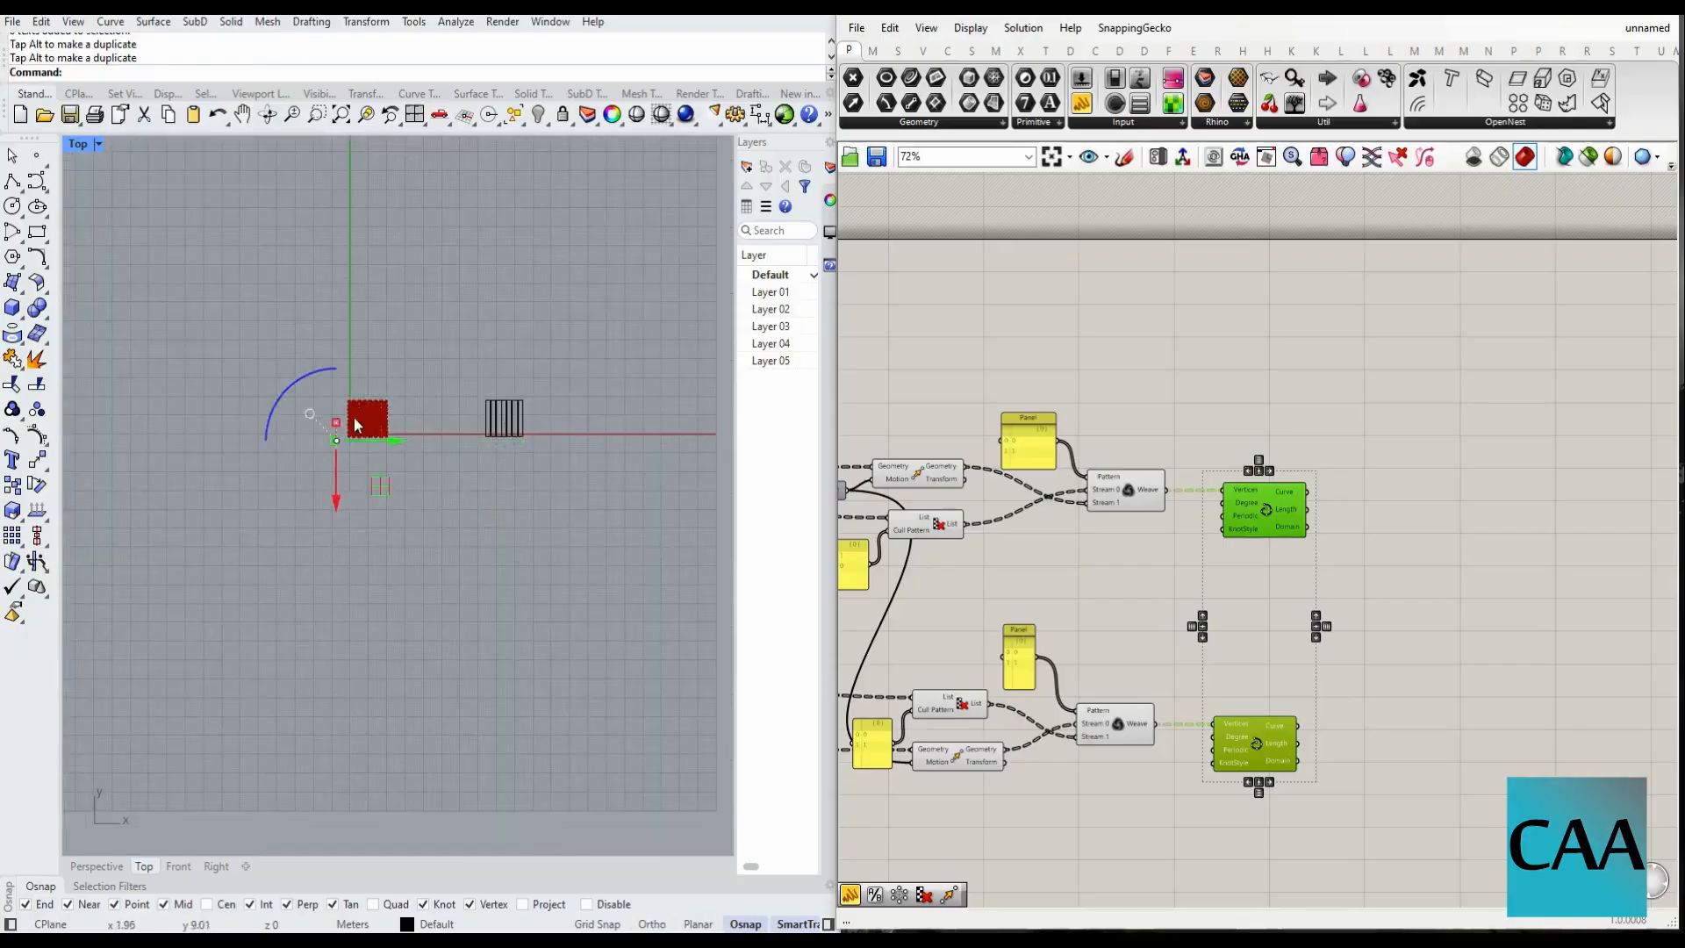
- Rotate the label column 180 degrees so 0 is lowest, and move it to the other side of the row rectangles
{"action": "scroll", "coordinate": [312, 414], "scroll_direction": "up", "scroll_amount": 13}
{"action": "left_click_drag", "start_coordinate": [444, 602], "coordinate": [451, 465]}
{"action": "scroll", "coordinate": [442, 561], "scroll_direction": "up", "scroll_amount": 4}
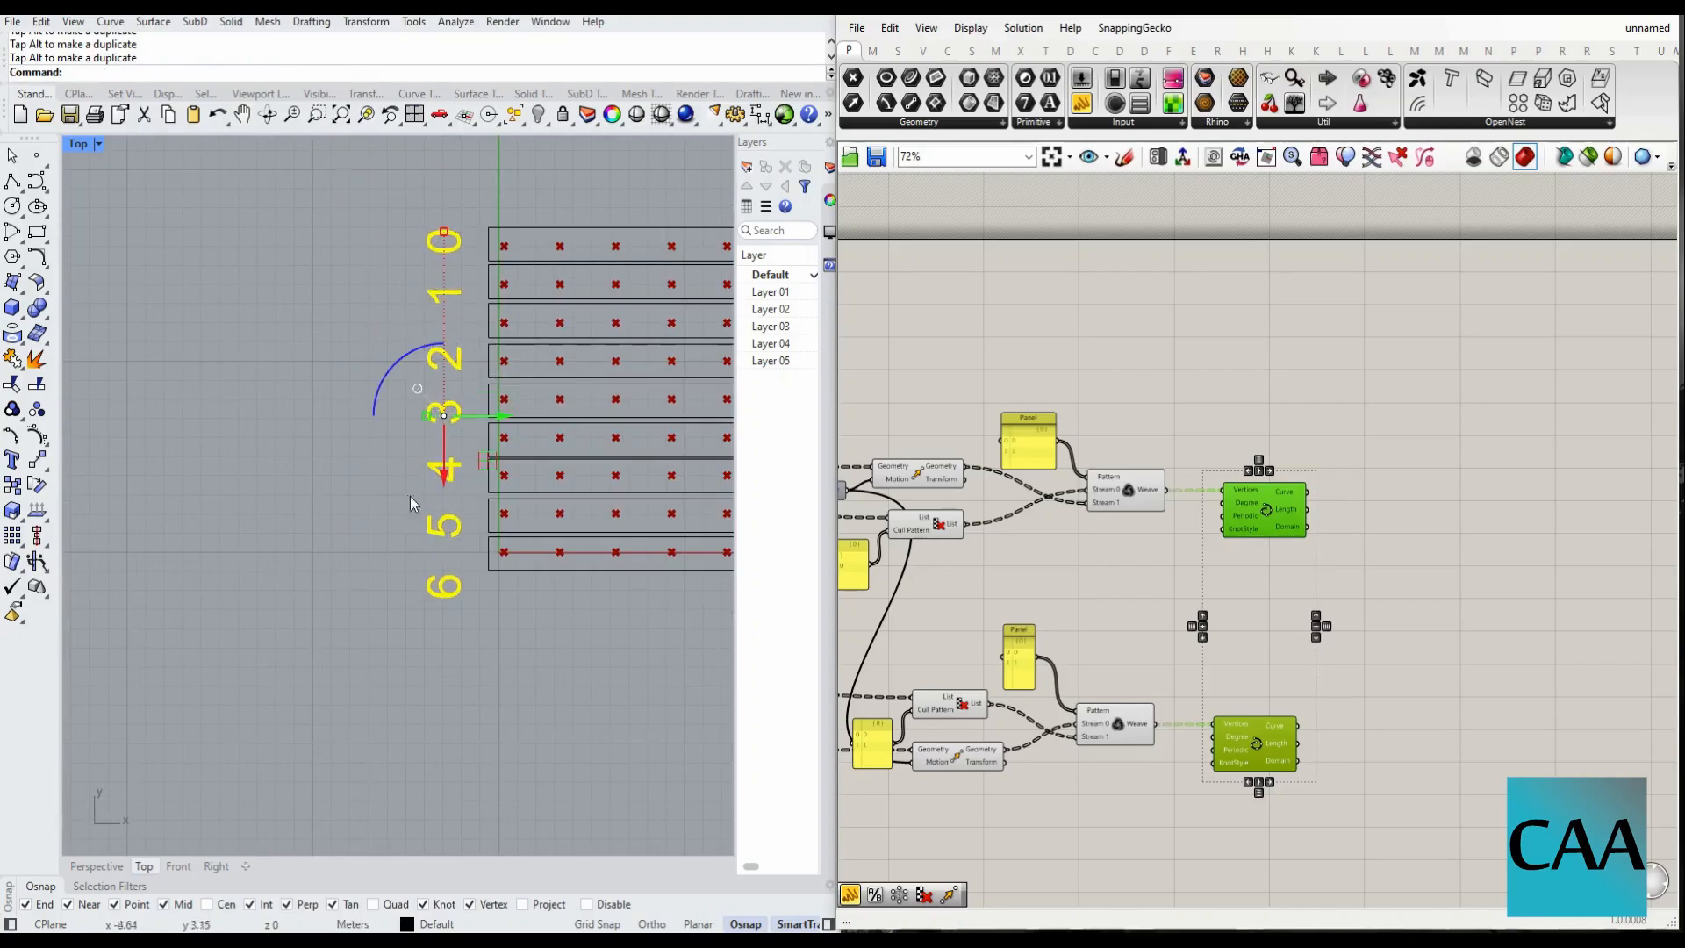
{"action": "left_click_drag", "start_coordinate": [376, 400], "coordinate": [443, 439]}
{"action": "scroll", "coordinate": [267, 429], "scroll_direction": "down", "scroll_amount": 2}
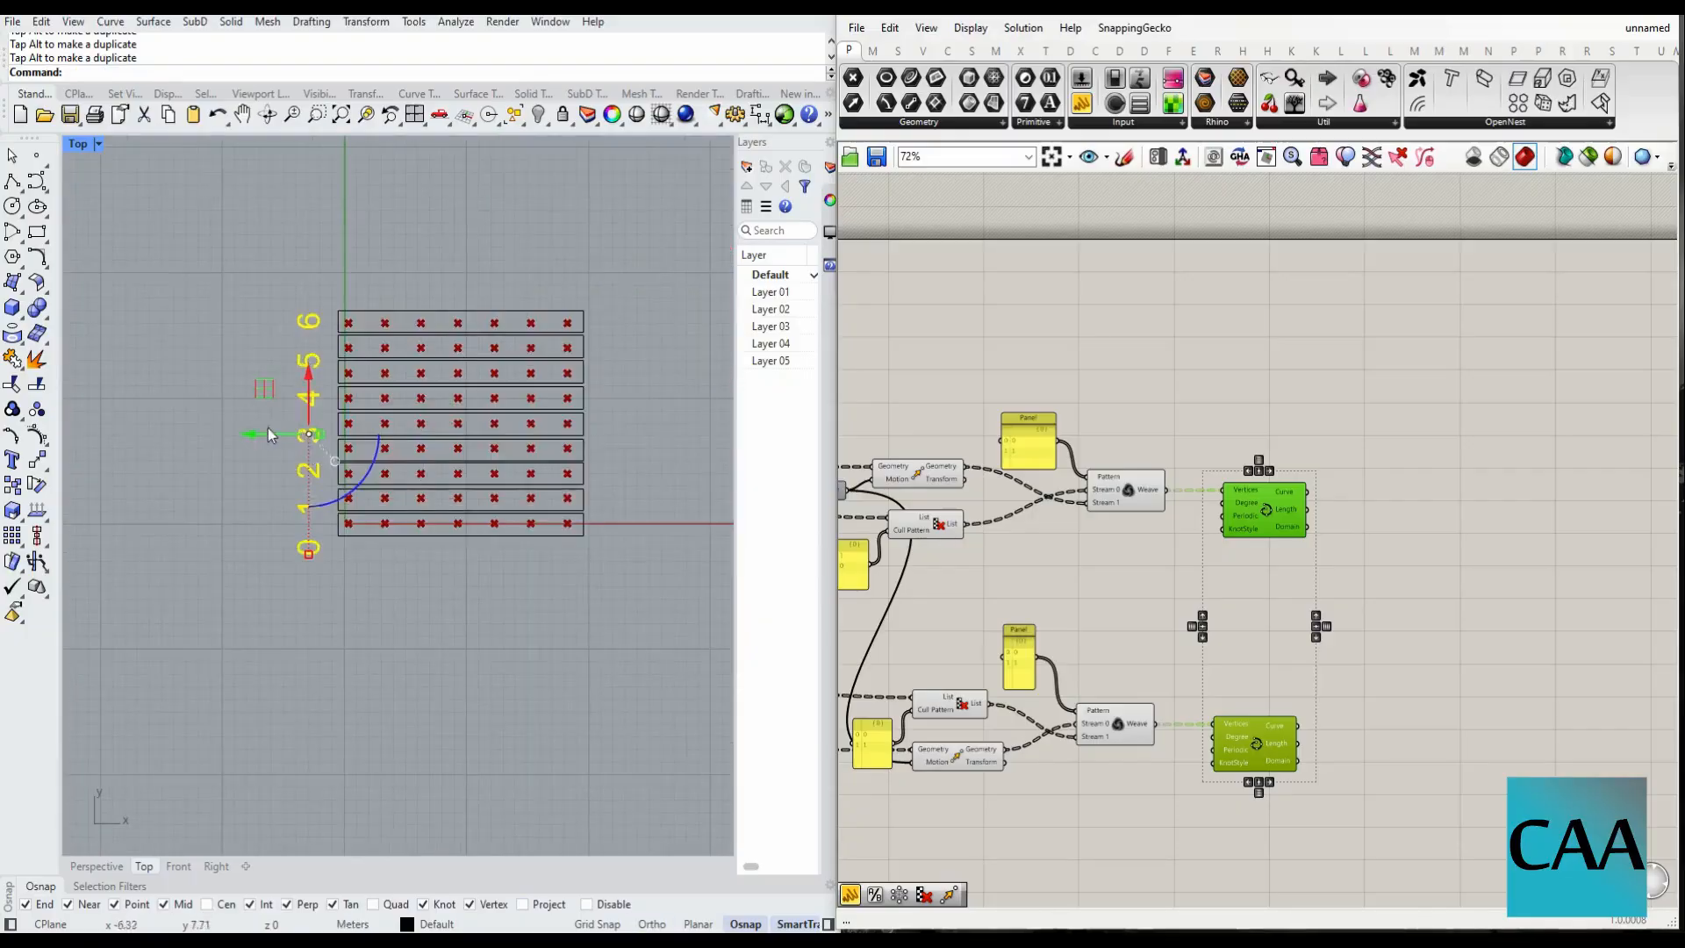
{"action": "left_click_drag", "start_coordinate": [267, 429], "coordinate": [559, 430]}
{"action": "scroll", "coordinate": [565, 419], "scroll_direction": "up", "scroll_amount": 5}
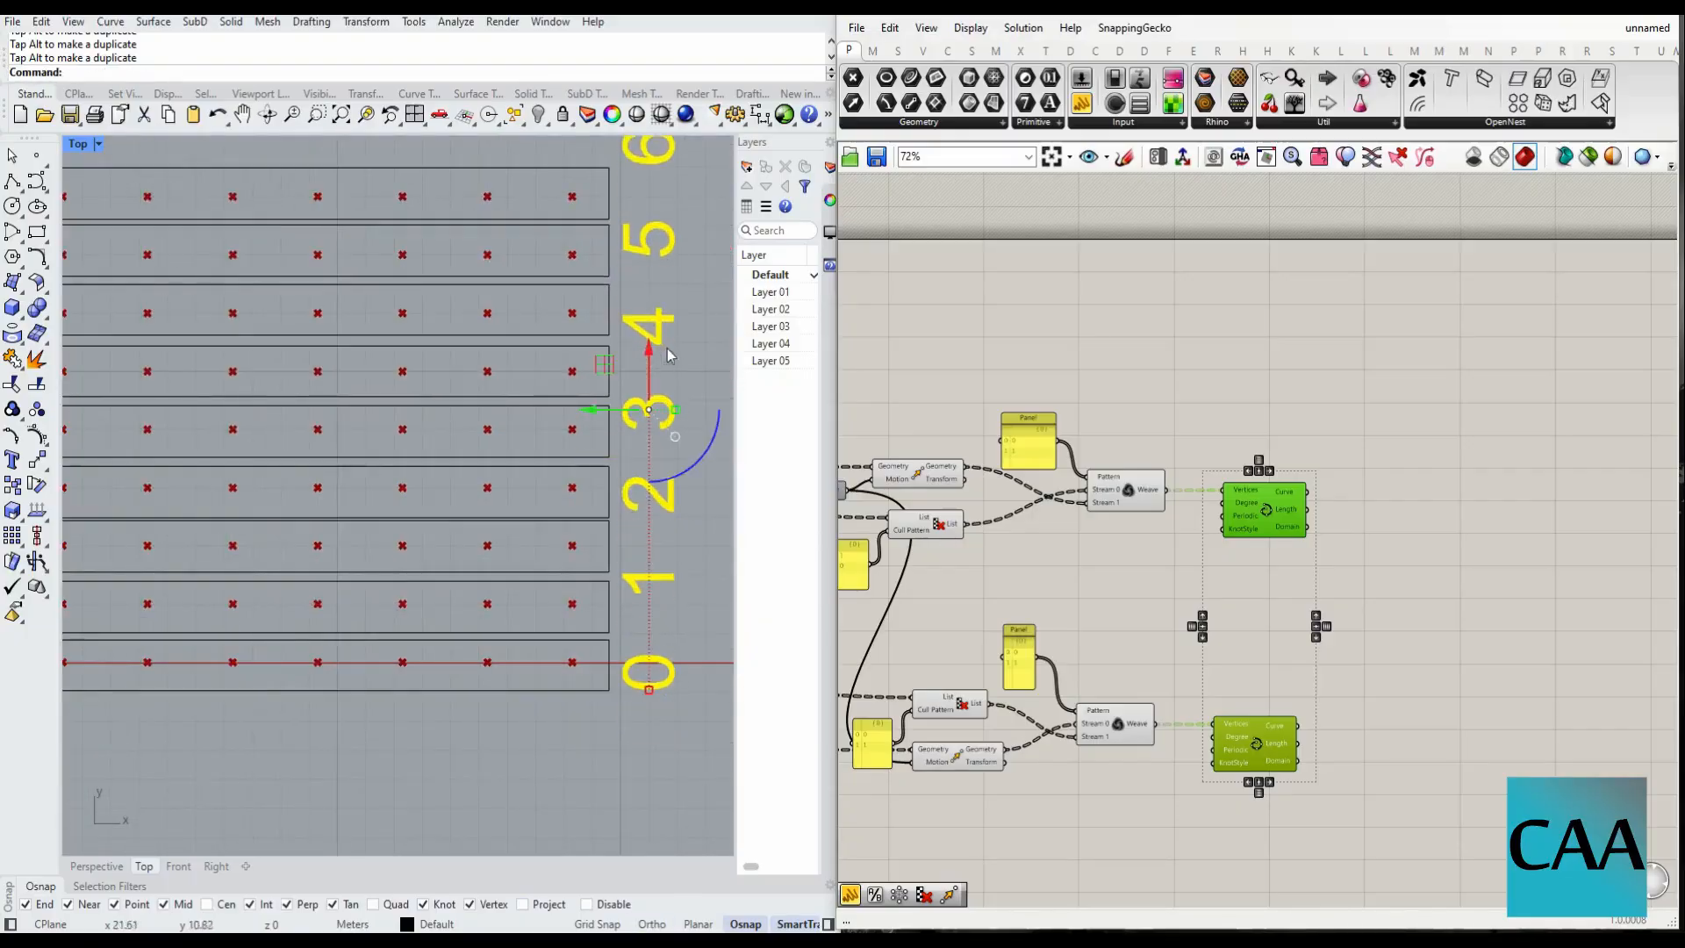
- Shift the labels 1 to 6 vertically so each number lines up with its own row rectangle
{"action": "key", "text": "Escape"}
{"action": "left_click_drag", "start_coordinate": [633, 605], "coordinate": [630, 608]}
{"action": "left_click_drag", "start_coordinate": [647, 530], "coordinate": [648, 565]}
{"action": "scroll", "coordinate": [630, 608], "scroll_direction": "down", "scroll_amount": 6}
{"action": "scroll", "coordinate": [669, 378], "scroll_direction": "up", "scroll_amount": 2}
{"action": "left_click_drag", "start_coordinate": [683, 322], "coordinate": [625, 600]}
{"action": "left_click_drag", "start_coordinate": [627, 427], "coordinate": [628, 461]}
{"action": "left_click_drag", "start_coordinate": [688, 339], "coordinate": [628, 566]}
{"action": "left_click_drag", "start_coordinate": [629, 438], "coordinate": [629, 445]}
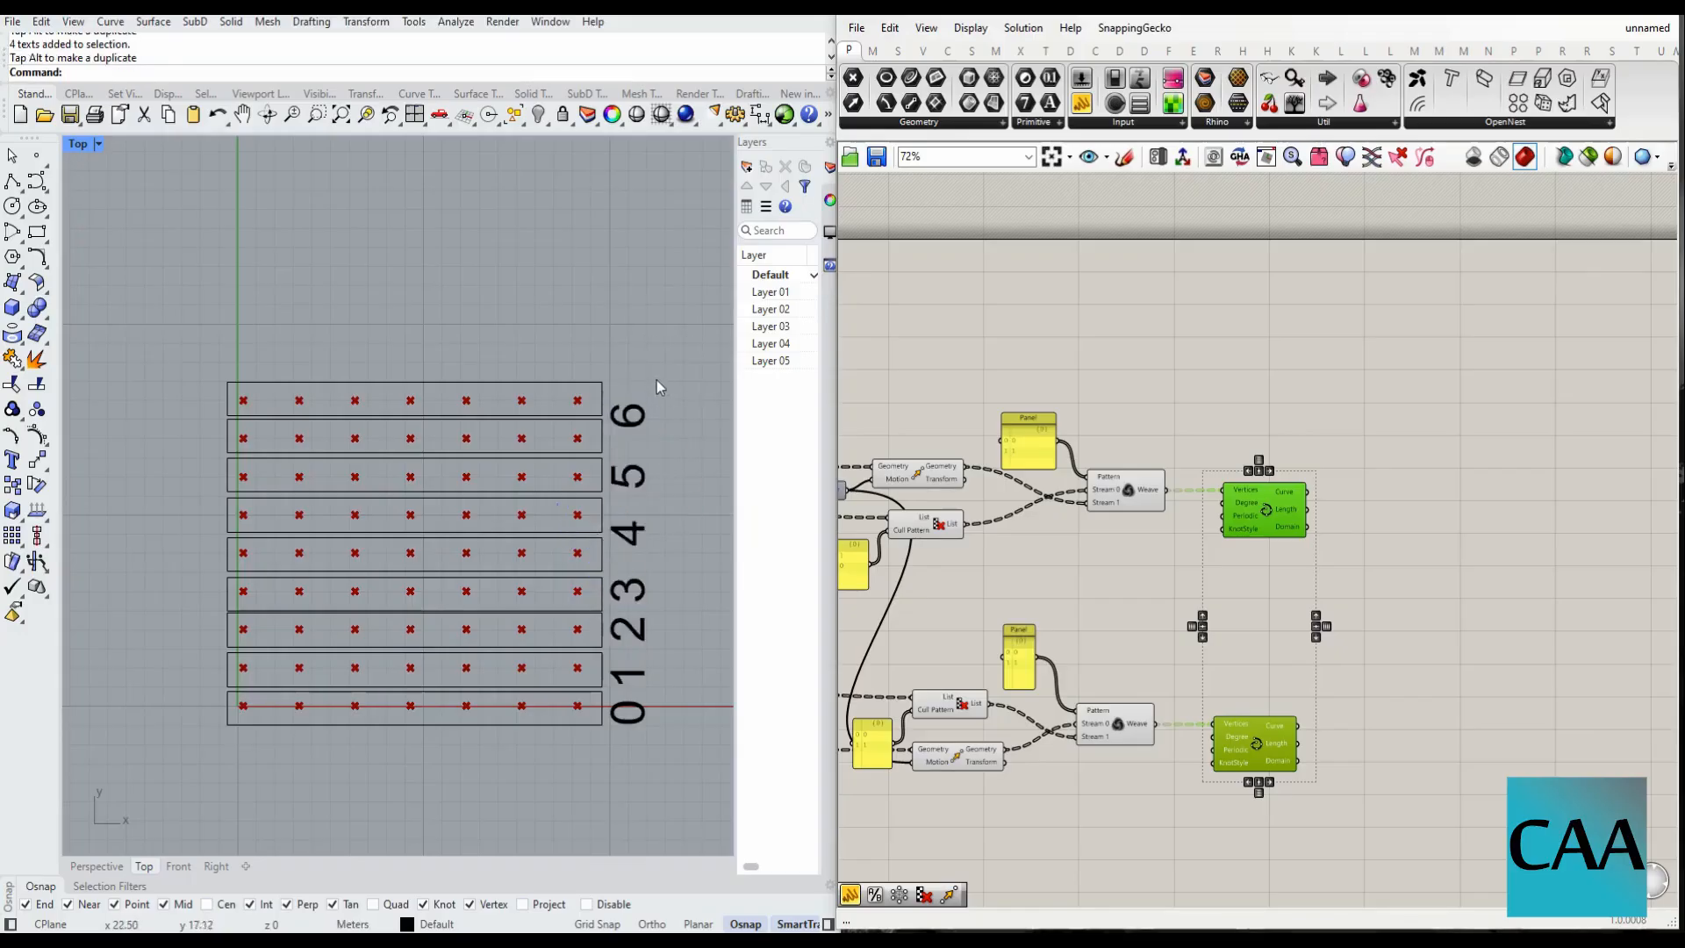
{"action": "left_click_drag", "start_coordinate": [657, 375], "coordinate": [619, 544]}
{"action": "left_click_drag", "start_coordinate": [628, 419], "coordinate": [629, 445]}
{"action": "left_click_drag", "start_coordinate": [693, 369], "coordinate": [622, 491]}
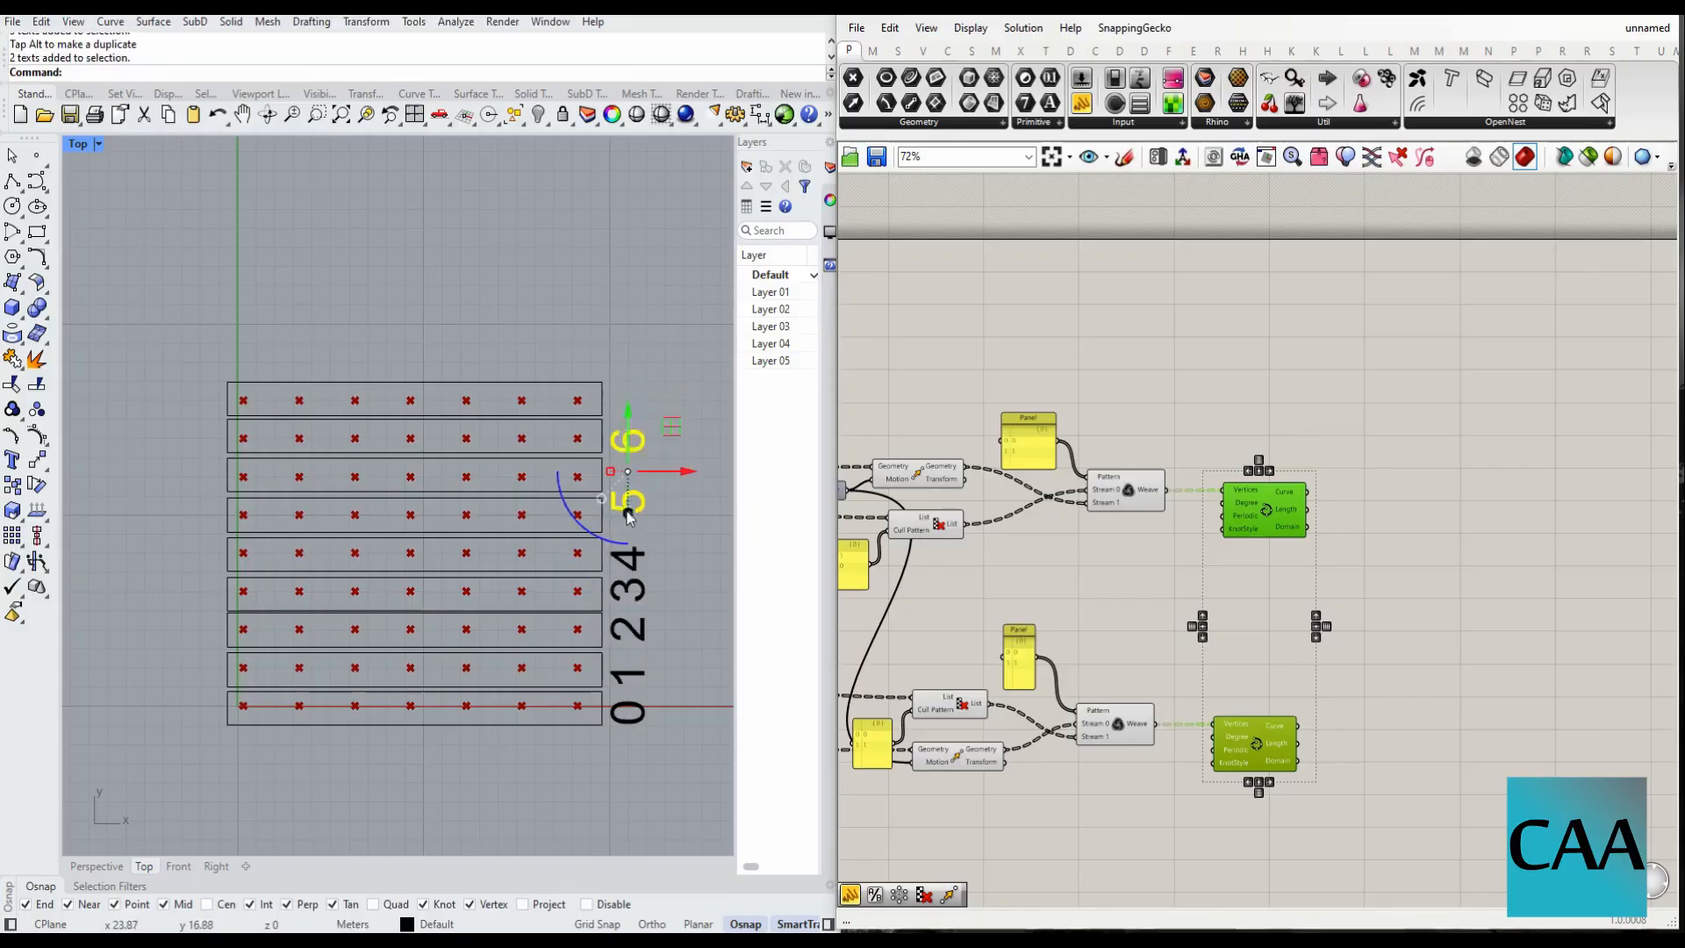
{"action": "left_click_drag", "start_coordinate": [630, 419], "coordinate": [630, 432]}
{"action": "left_click", "coordinate": [677, 377]}
- Duplicate the label 6 upward twice for the two uppermost rows
{"action": "scroll", "coordinate": [620, 478], "scroll_direction": "up", "scroll_amount": 2}
{"action": "left_click_drag", "start_coordinate": [677, 377], "coordinate": [616, 495]}
{"action": "left_click", "coordinate": [689, 407]}
{"action": "left_click_drag", "start_coordinate": [632, 409], "coordinate": [634, 360], "text": "alt"}
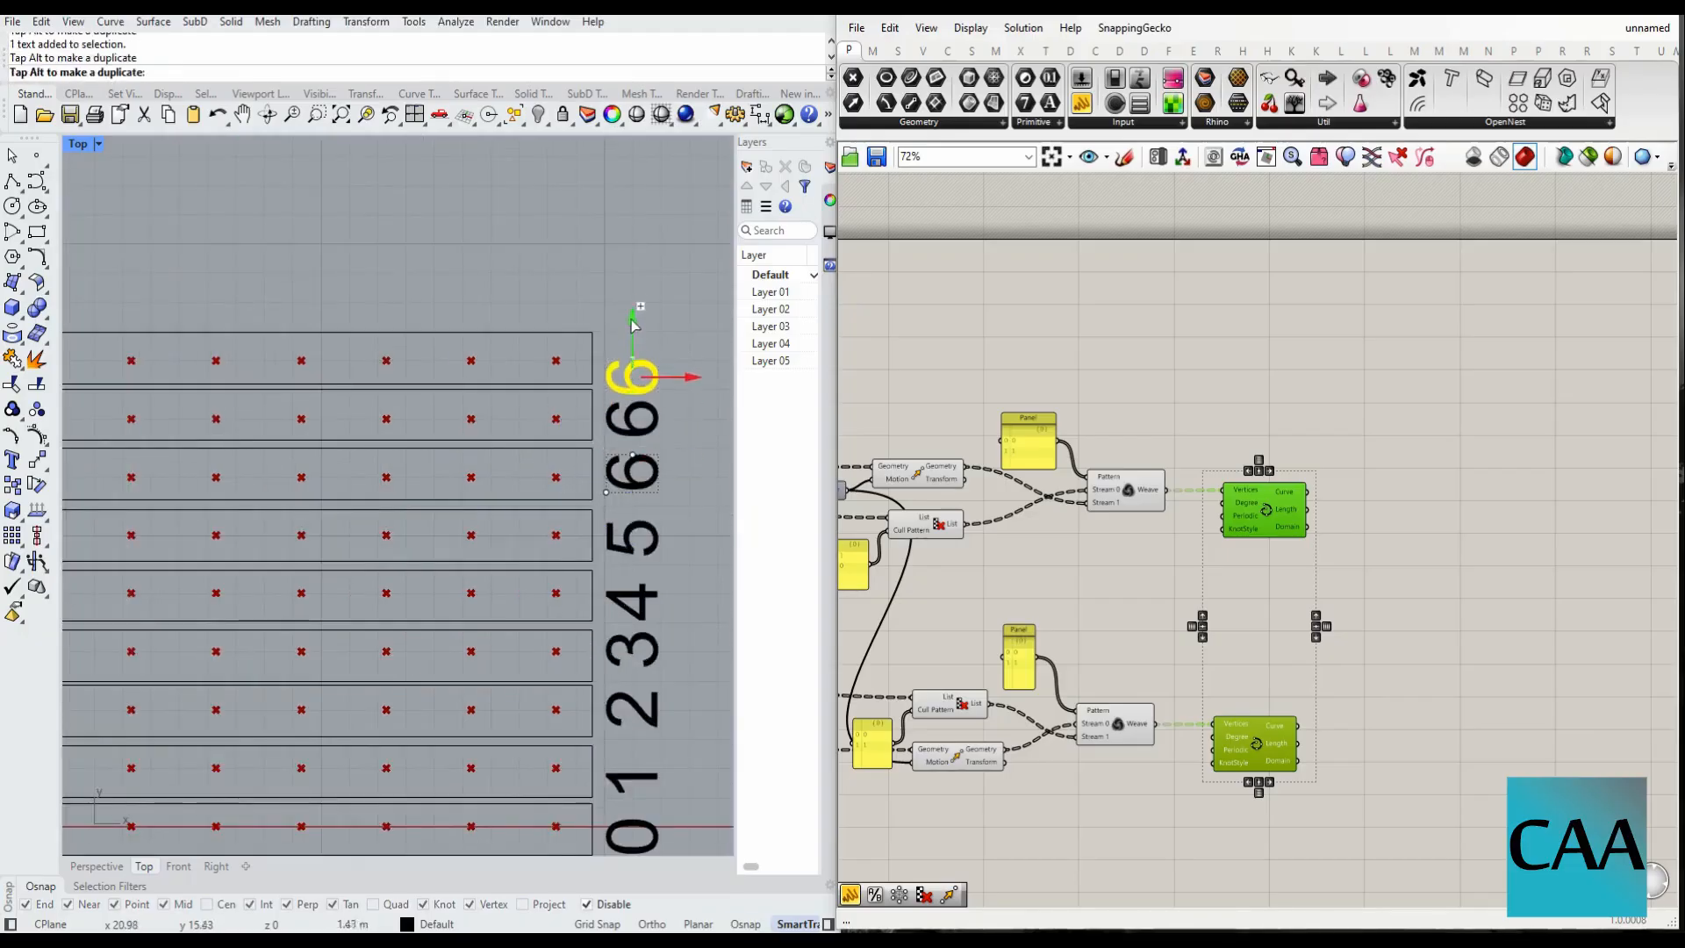
- Change the text of the two duplicated labels to 7 and 8, from lower to upper
{"action": "double_click", "coordinate": [647, 430]}
{"action": "type", "text": "7"}
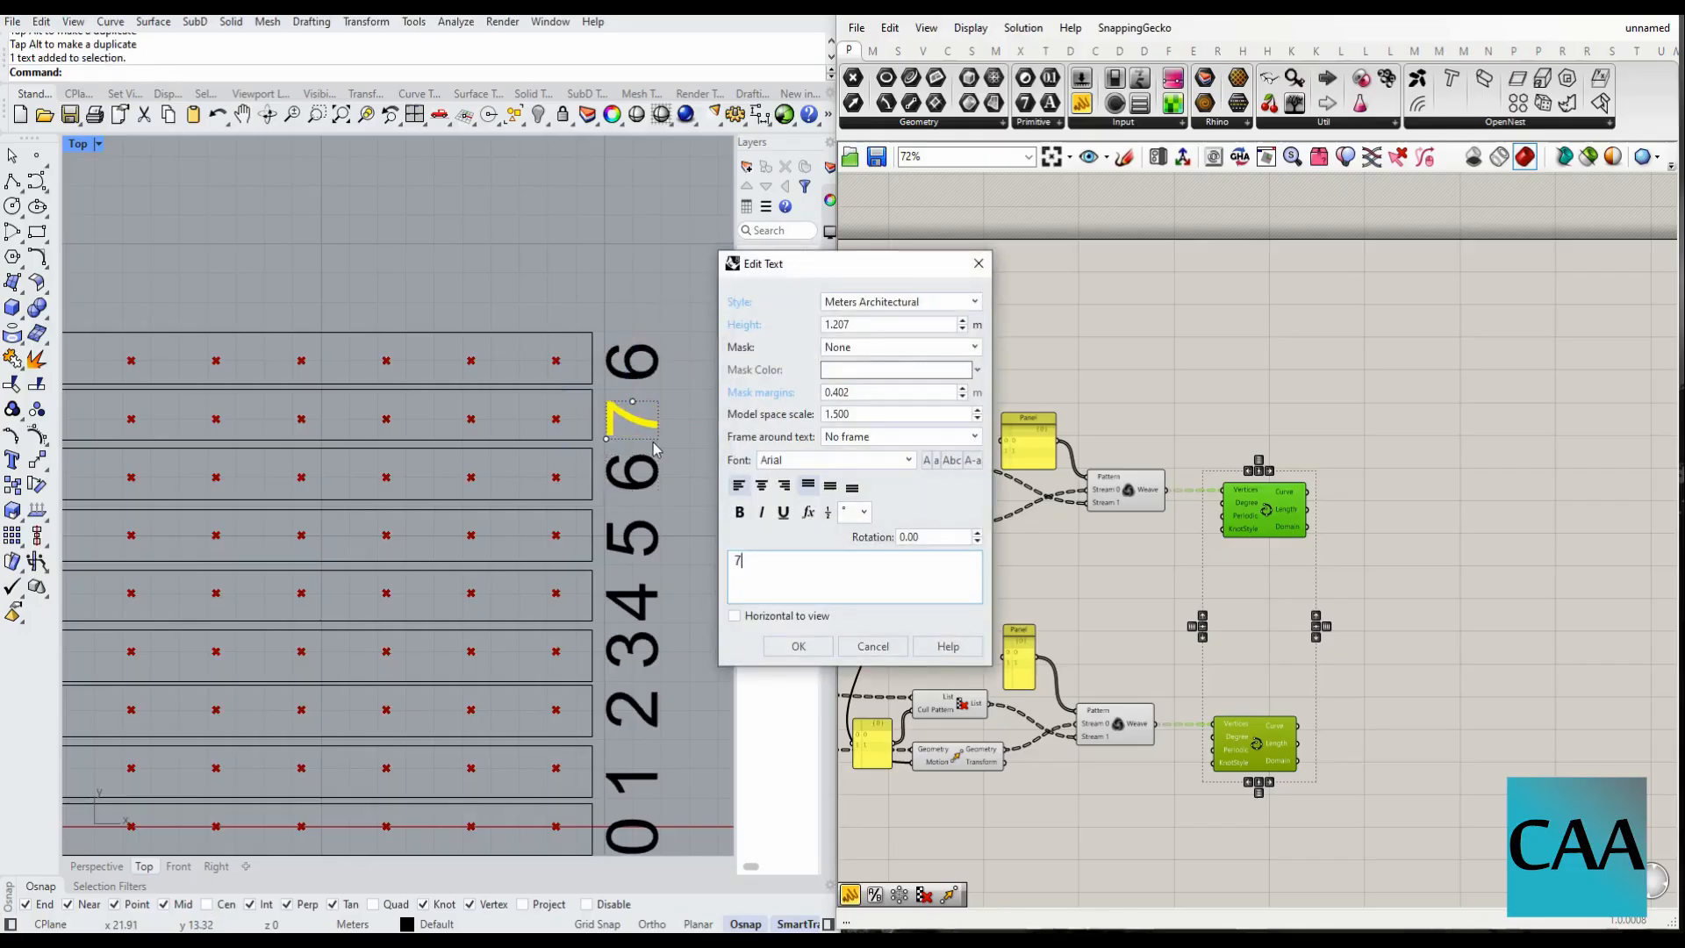
{"action": "left_click", "coordinate": [798, 647]}
{"action": "left_click", "coordinate": [628, 355]}
{"action": "double_click", "coordinate": [629, 356]}
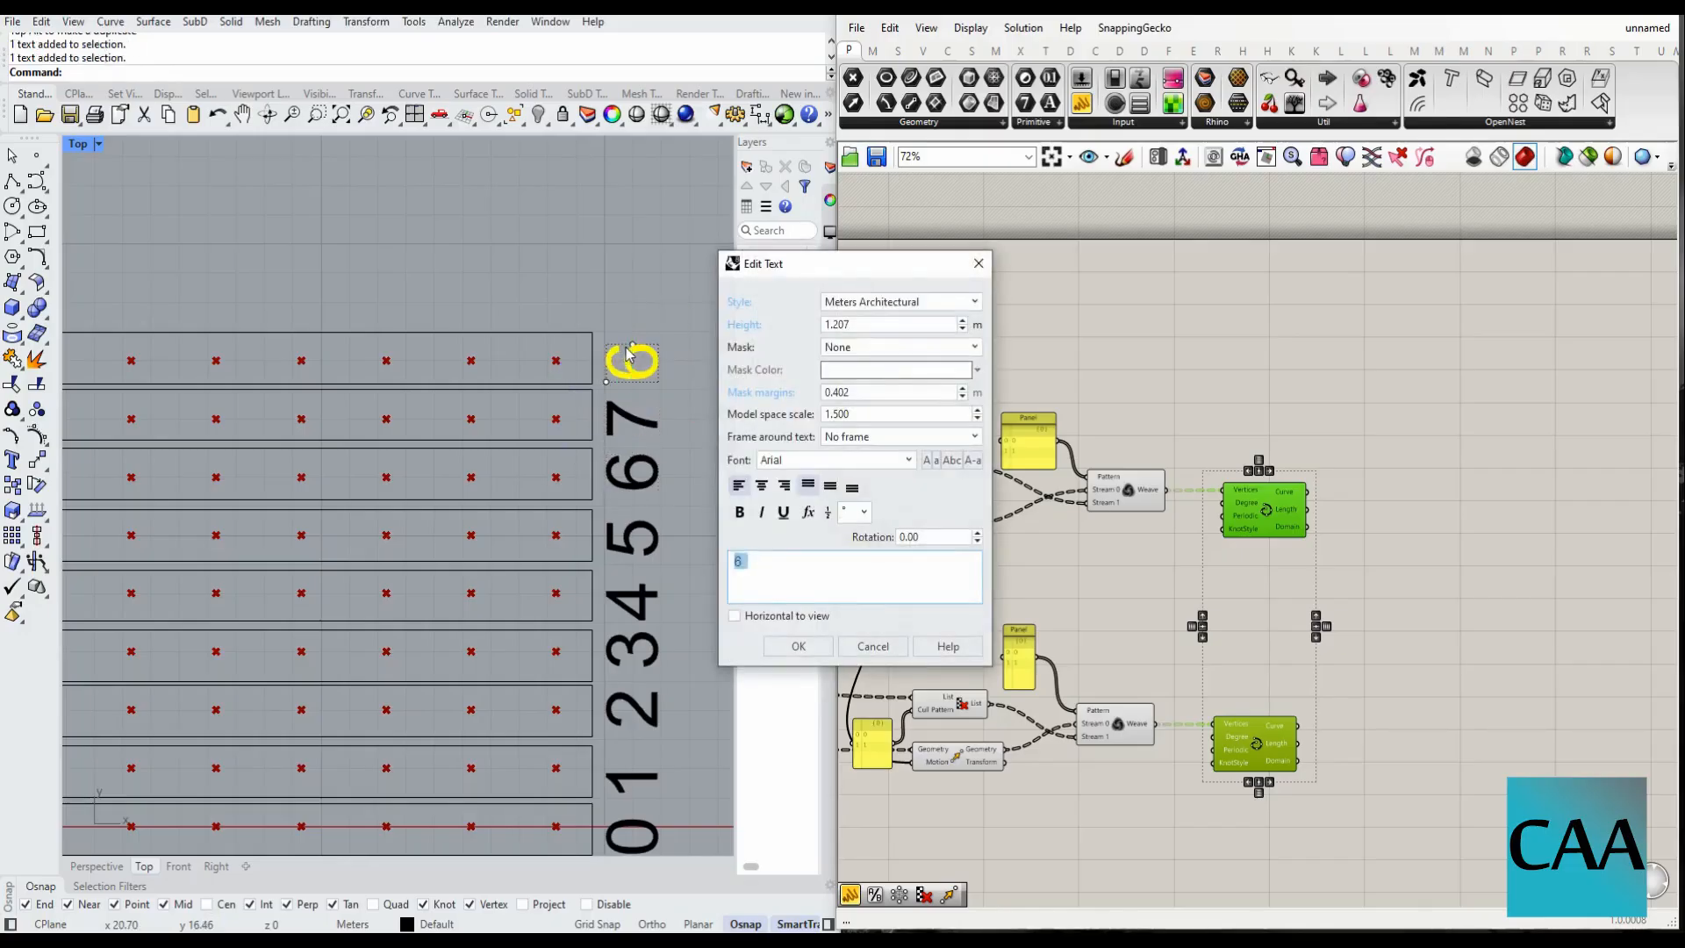
{"action": "left_click", "coordinate": [799, 646]}
{"action": "scroll", "coordinate": [617, 587], "scroll_direction": "down", "scroll_amount": 1}
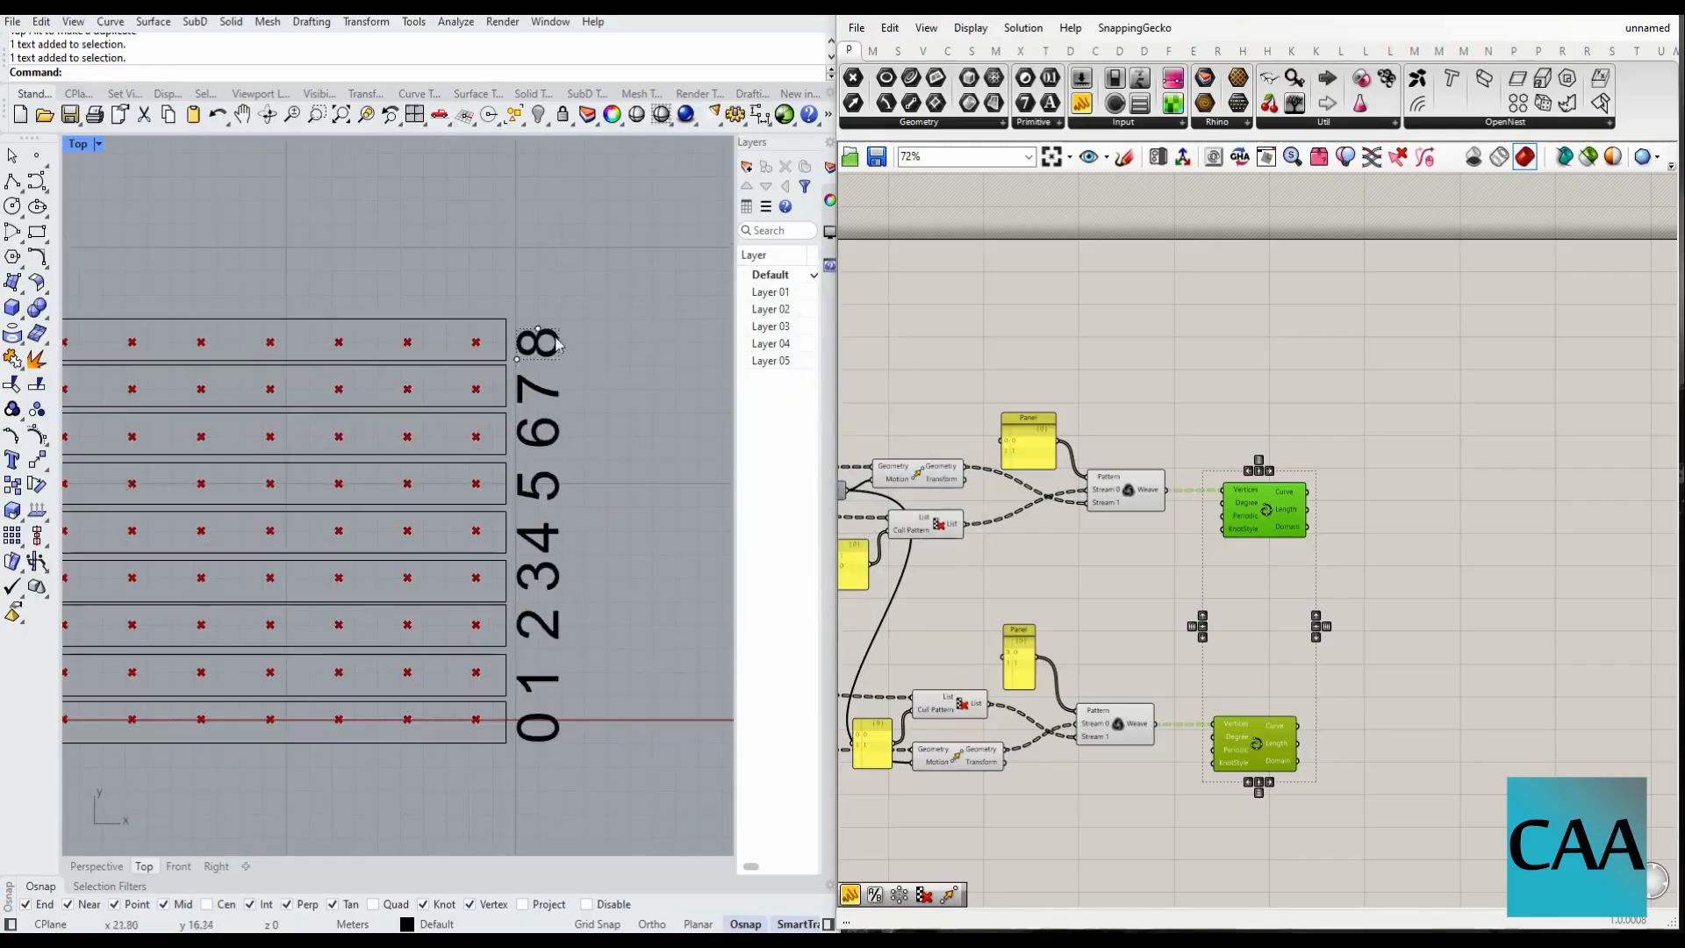
{"action": "scroll", "coordinate": [616, 586], "scroll_direction": "down", "scroll_amount": 2}
{"action": "right_click_drag", "start_coordinate": [616, 586], "coordinate": [691, 540]}
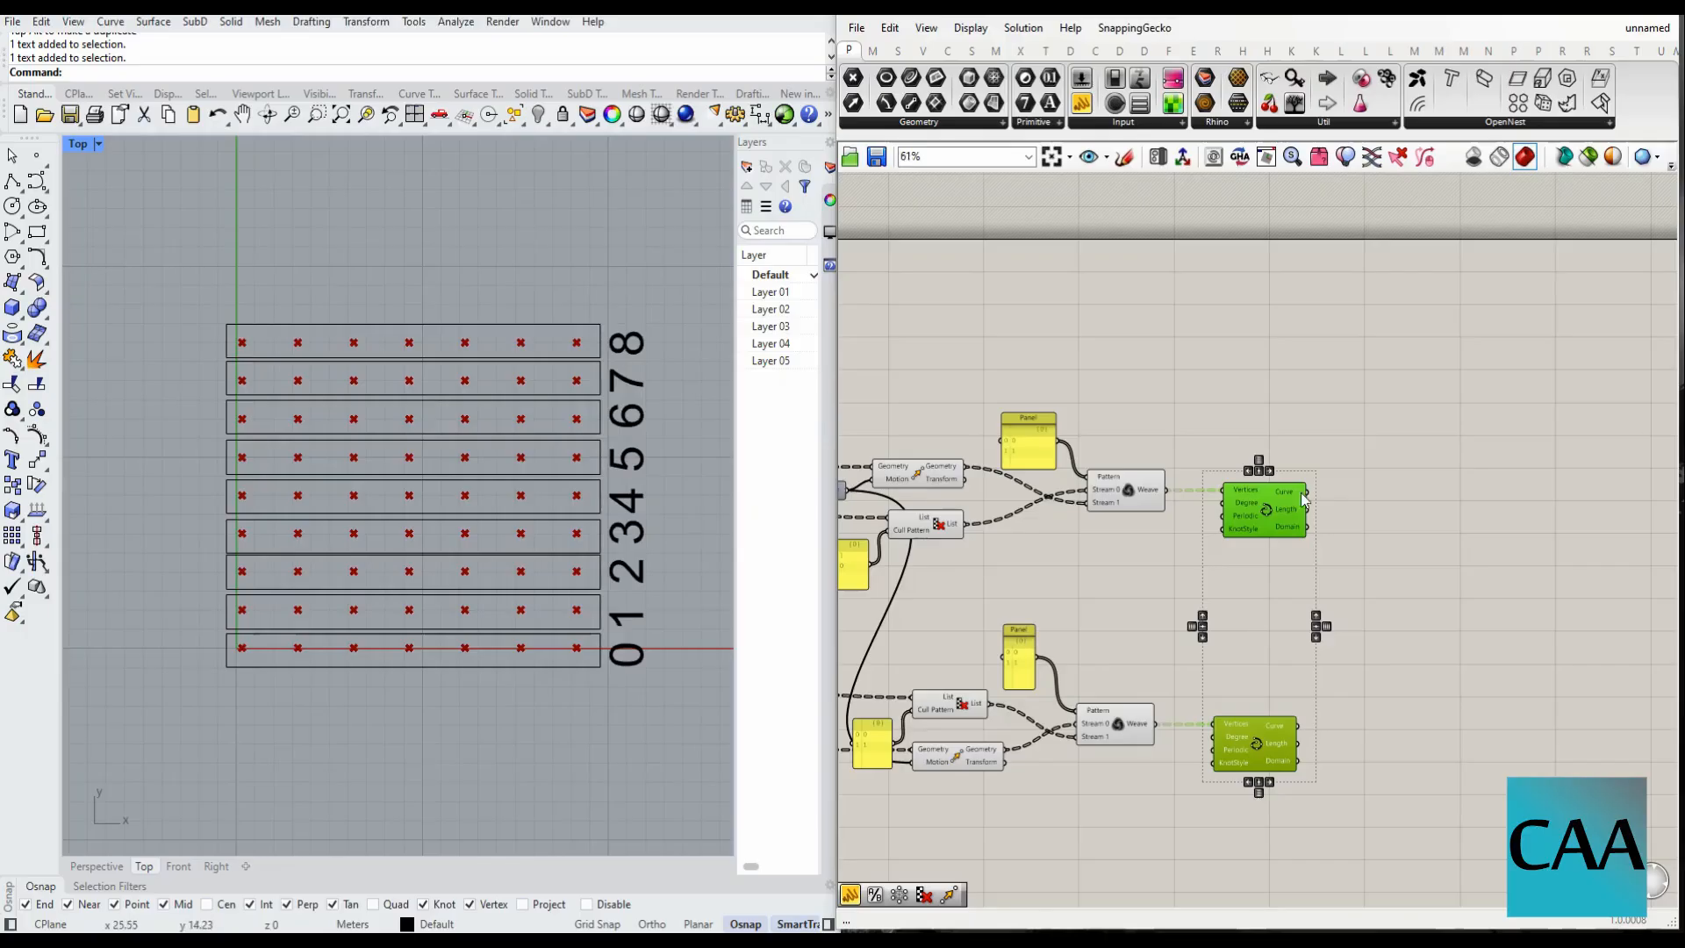
- Add a Flip Matrix component beside the Move component that outputs the grid points
{"action": "scroll", "coordinate": [1303, 499], "scroll_direction": "down", "scroll_amount": 5}
{"action": "scroll", "coordinate": [1056, 483], "scroll_direction": "up", "scroll_amount": 4}
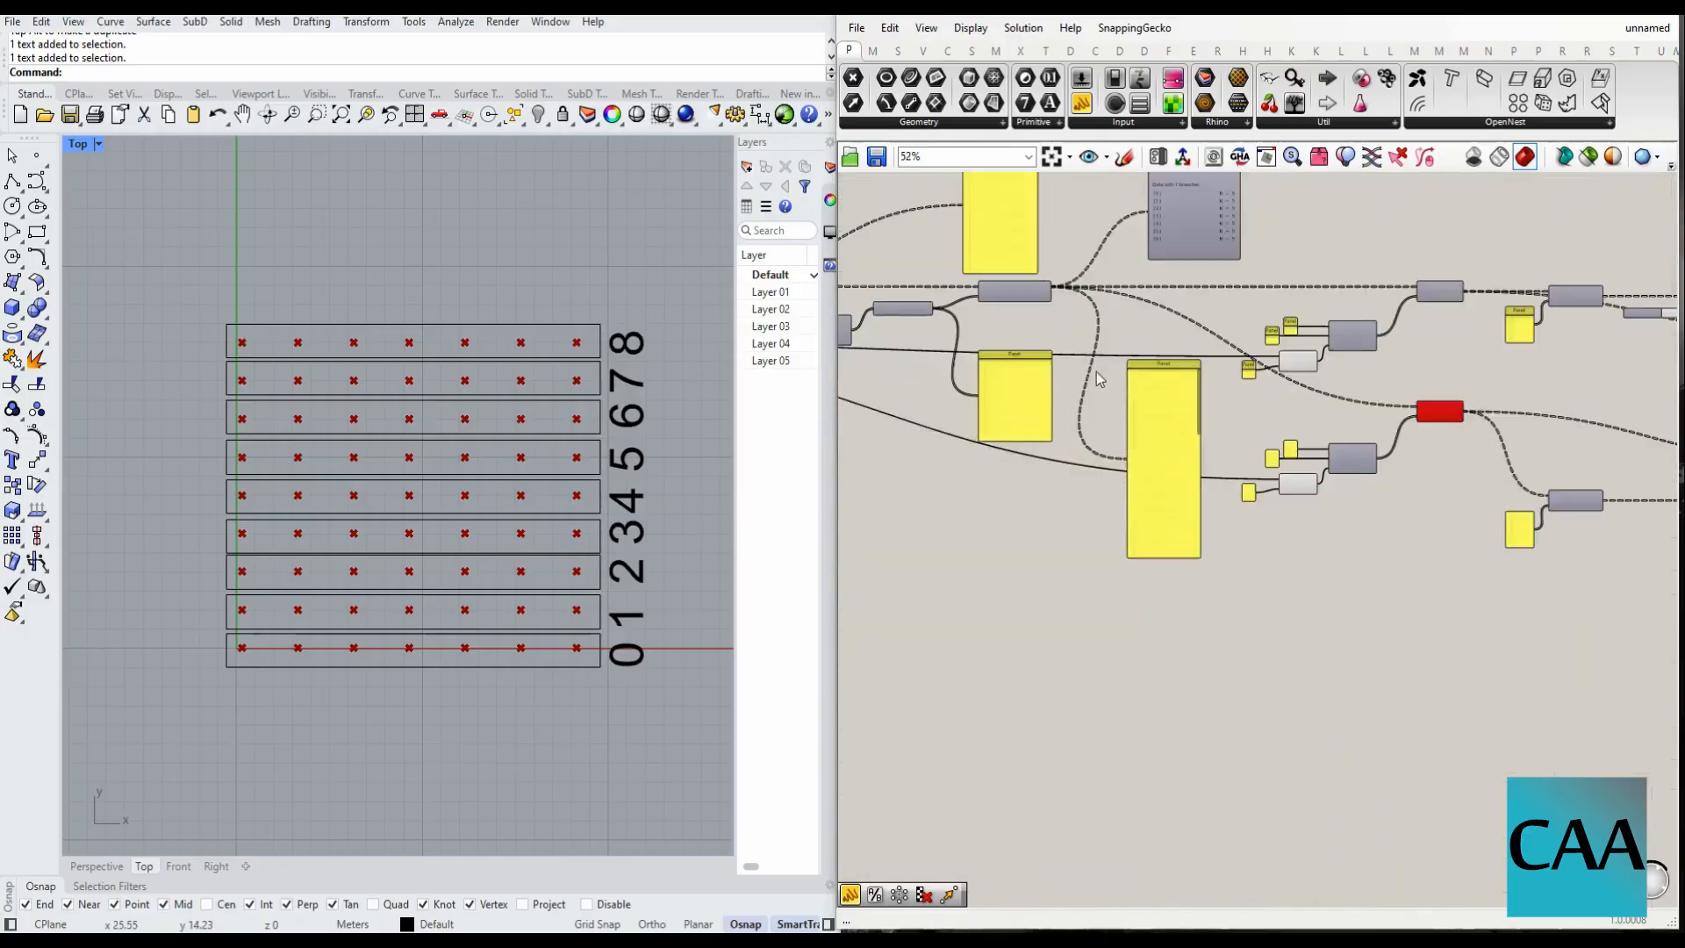
{"action": "scroll", "coordinate": [1097, 371], "scroll_direction": "up", "scroll_amount": 3}
{"action": "scroll", "coordinate": [1082, 310], "scroll_direction": "down", "scroll_amount": 2}
{"action": "scroll", "coordinate": [1082, 378], "scroll_direction": "up", "scroll_amount": 1}
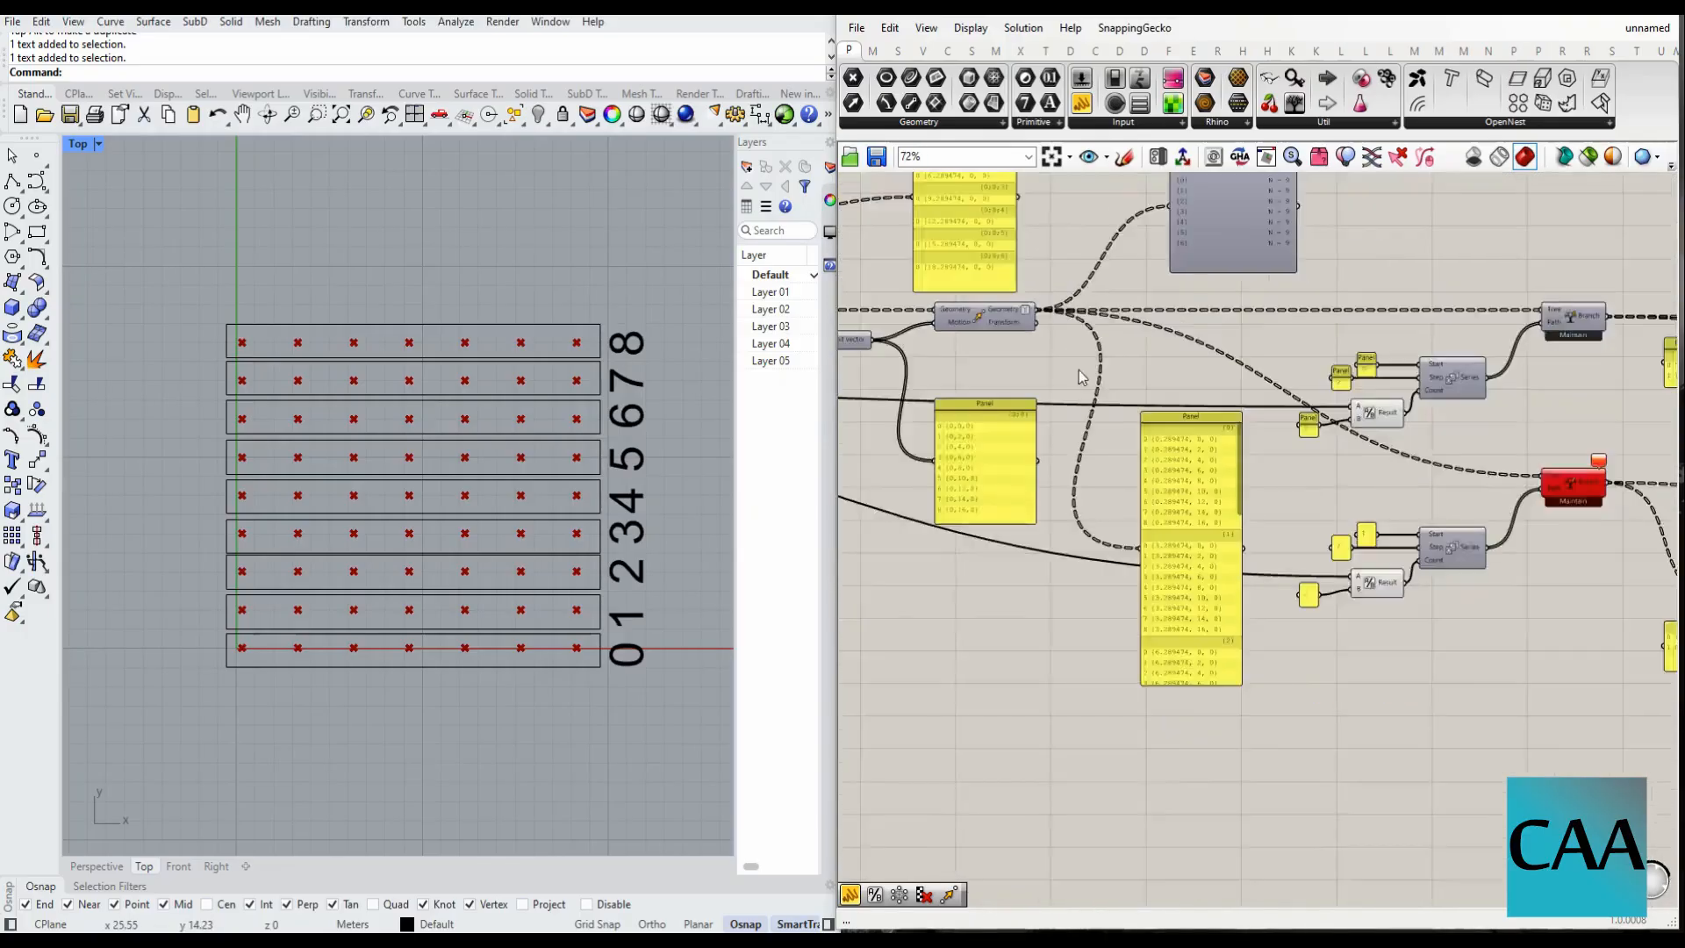
{"action": "scroll", "coordinate": [1081, 378], "scroll_direction": "up", "scroll_amount": 3}
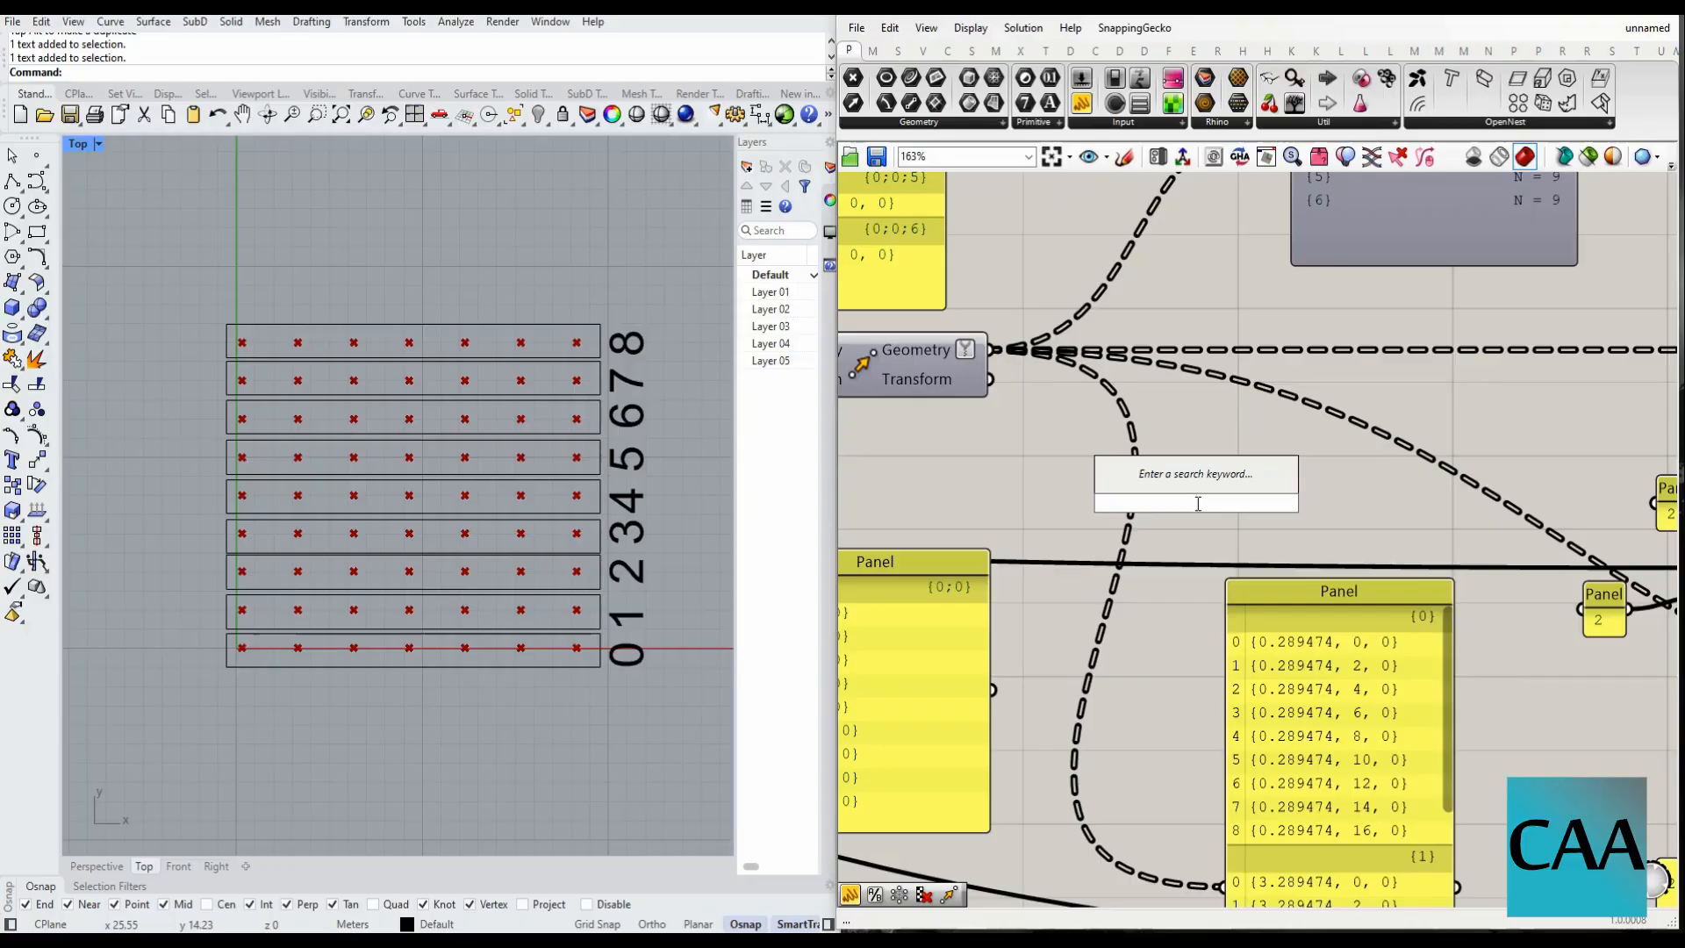
{"action": "type", "text": "fl"}
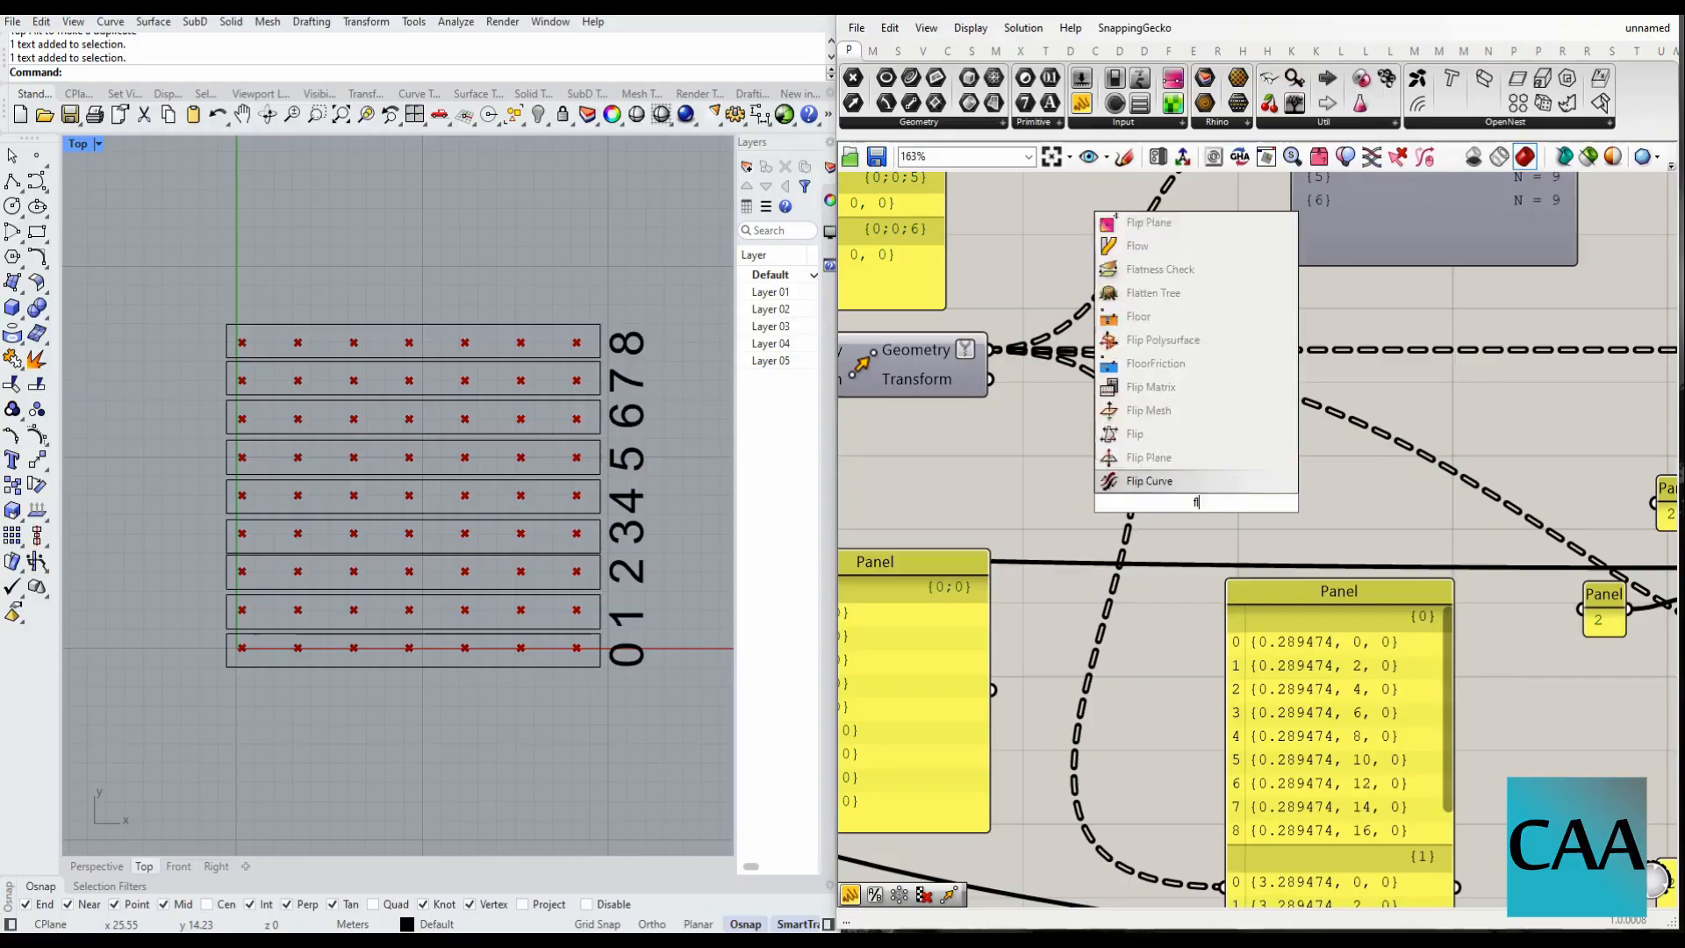
{"action": "type", "text": "ip ma"}
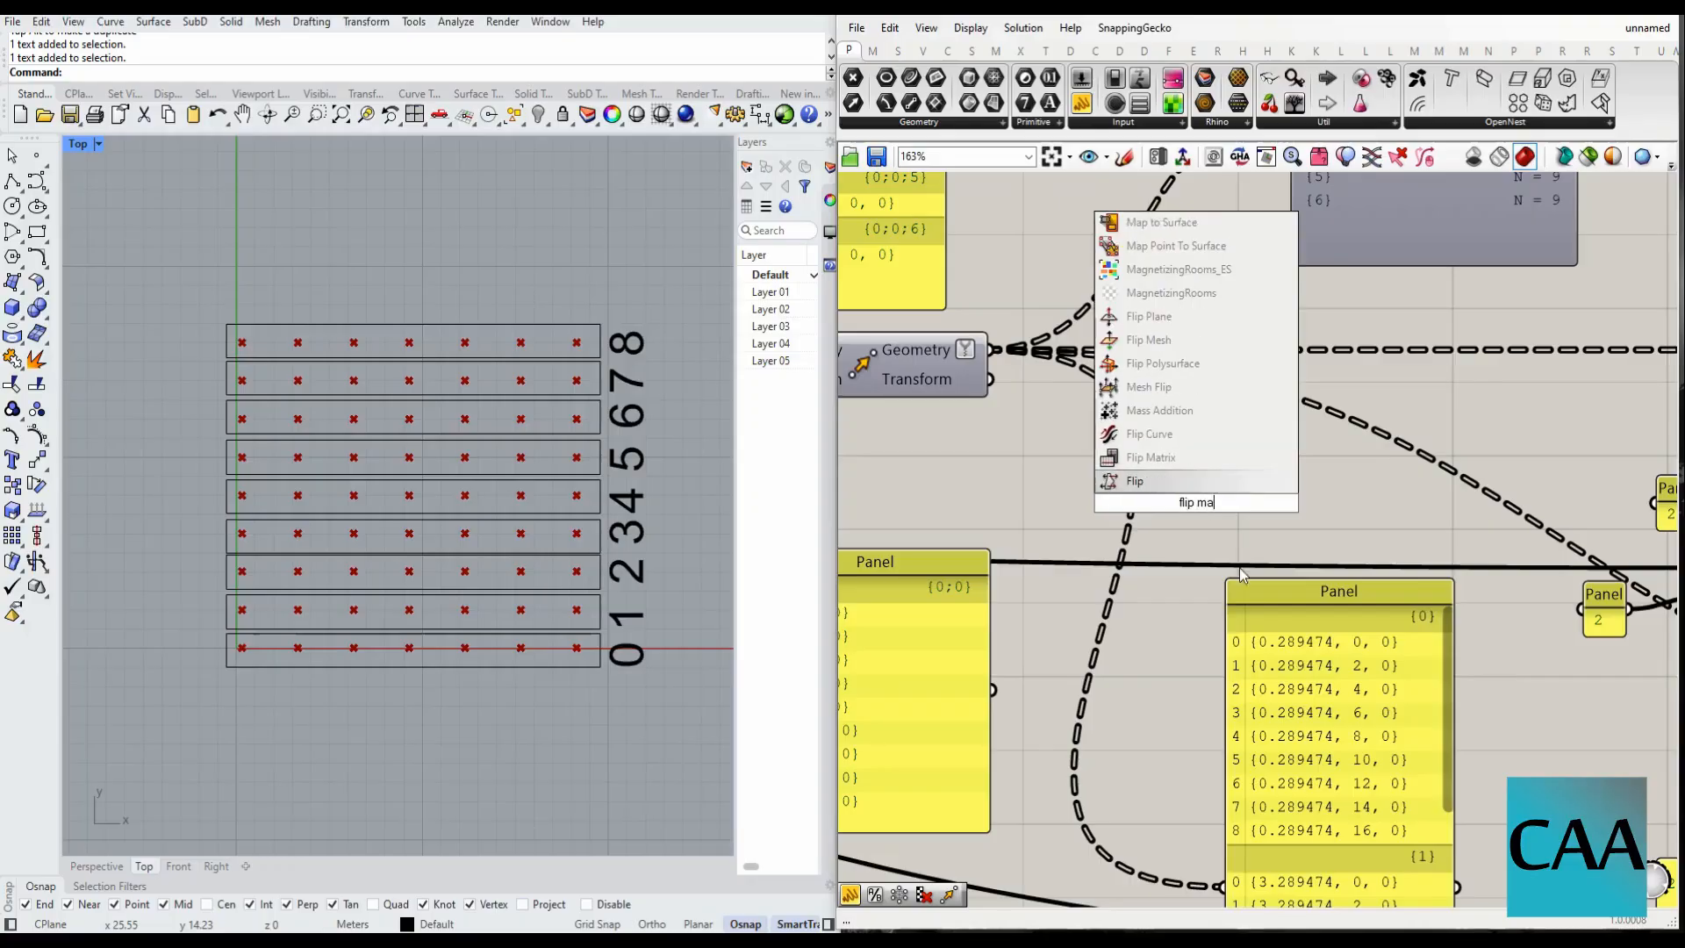
{"action": "left_click", "coordinate": [1168, 462]}
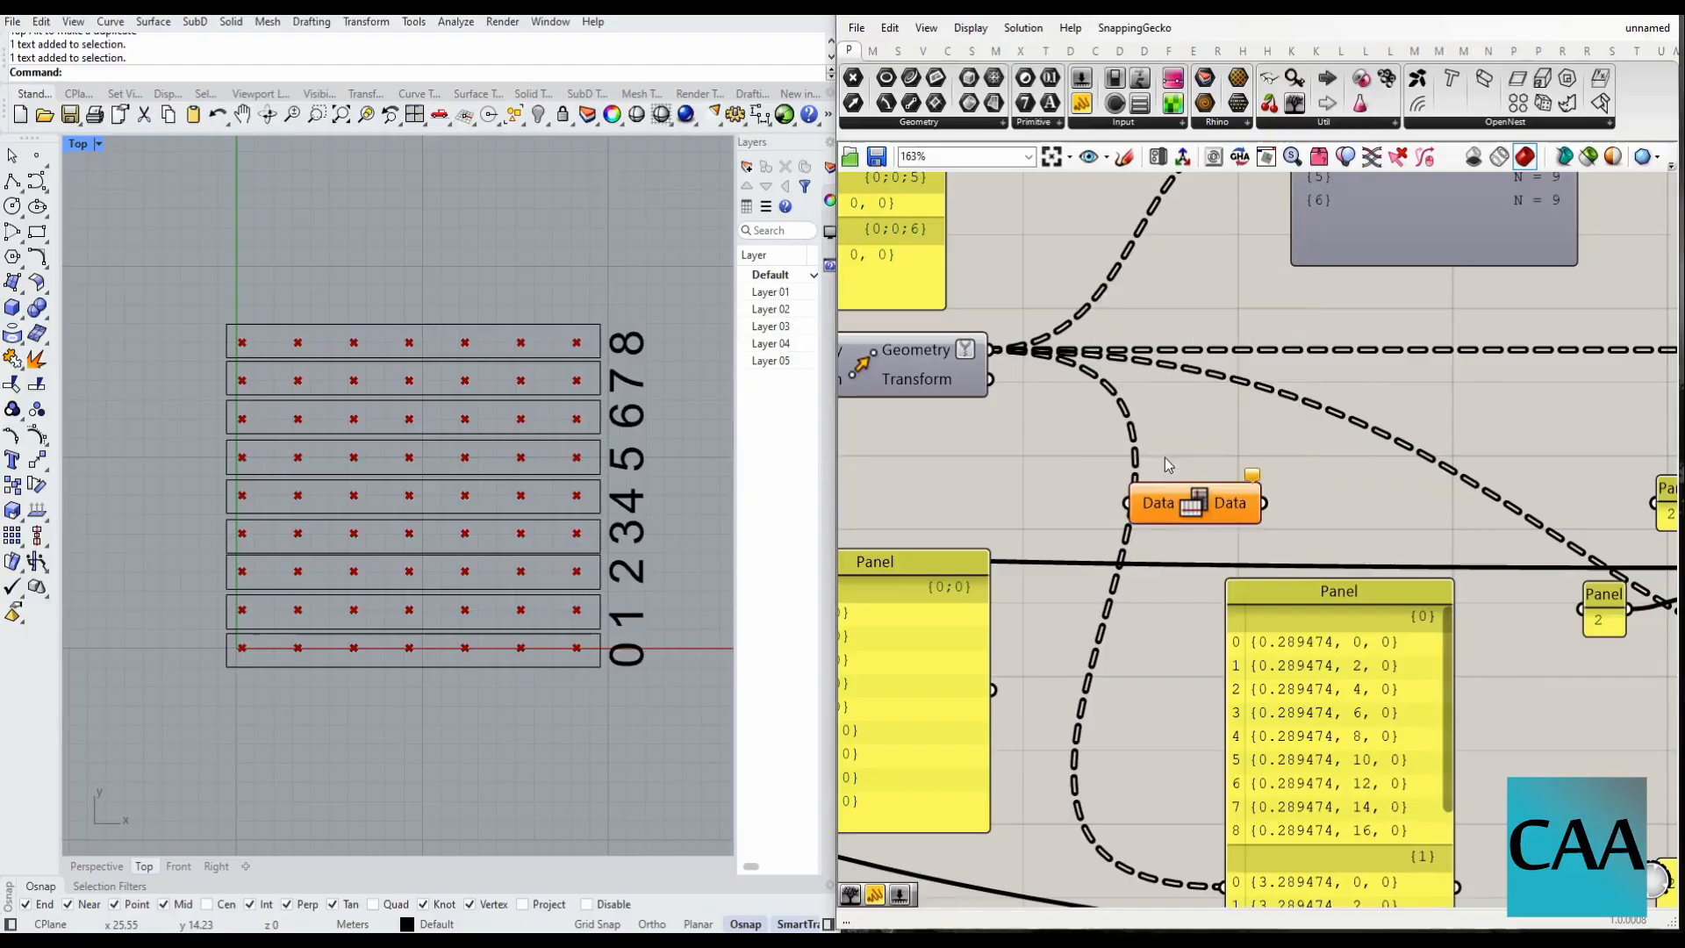
- Place the Flip Matrix component below the point panel and connect Move's Geometry output to its Data input
{"action": "left_click_drag", "start_coordinate": [1160, 500], "coordinate": [1130, 483]}
{"action": "scroll", "coordinate": [1058, 531], "scroll_direction": "down", "scroll_amount": 5}
{"action": "left_click_drag", "start_coordinate": [1058, 531], "coordinate": [1113, 566]}
{"action": "scroll", "coordinate": [1088, 314], "scroll_direction": "down", "scroll_amount": 4}
{"action": "scroll", "coordinate": [1113, 566], "scroll_direction": "up", "scroll_amount": 7}
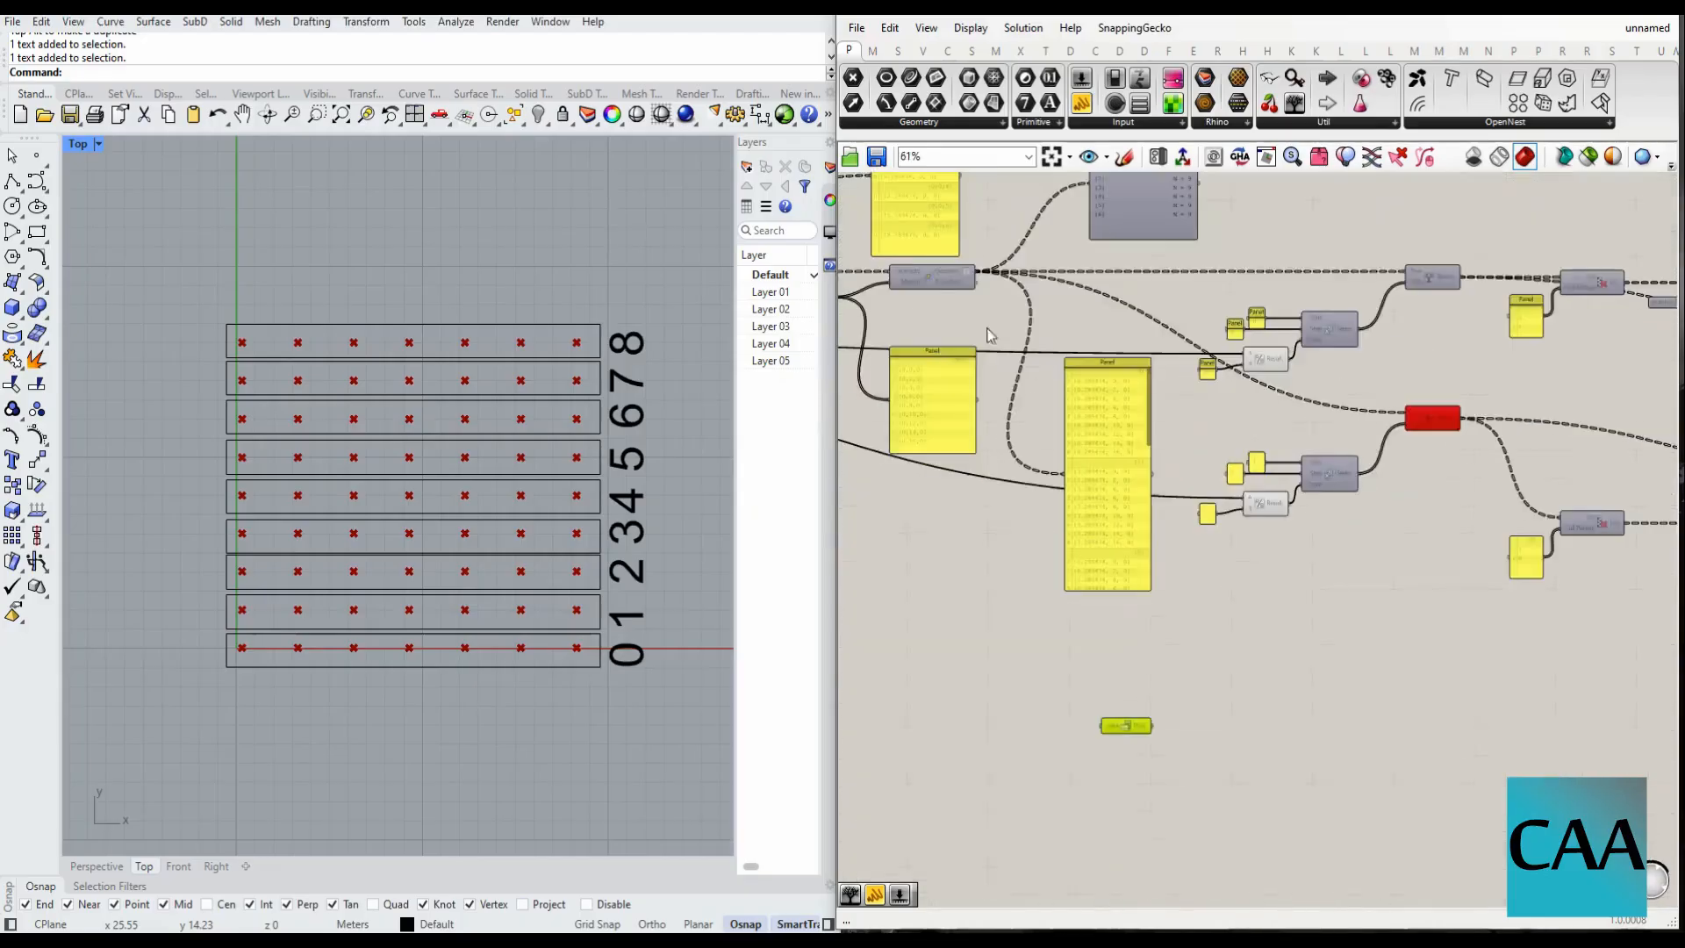
{"action": "scroll", "coordinate": [1077, 321], "scroll_direction": "down", "scroll_amount": 6}
{"action": "scroll", "coordinate": [1111, 599], "scroll_direction": "up", "scroll_amount": 6}
{"action": "left_click_drag", "start_coordinate": [1077, 321], "coordinate": [1187, 671]}
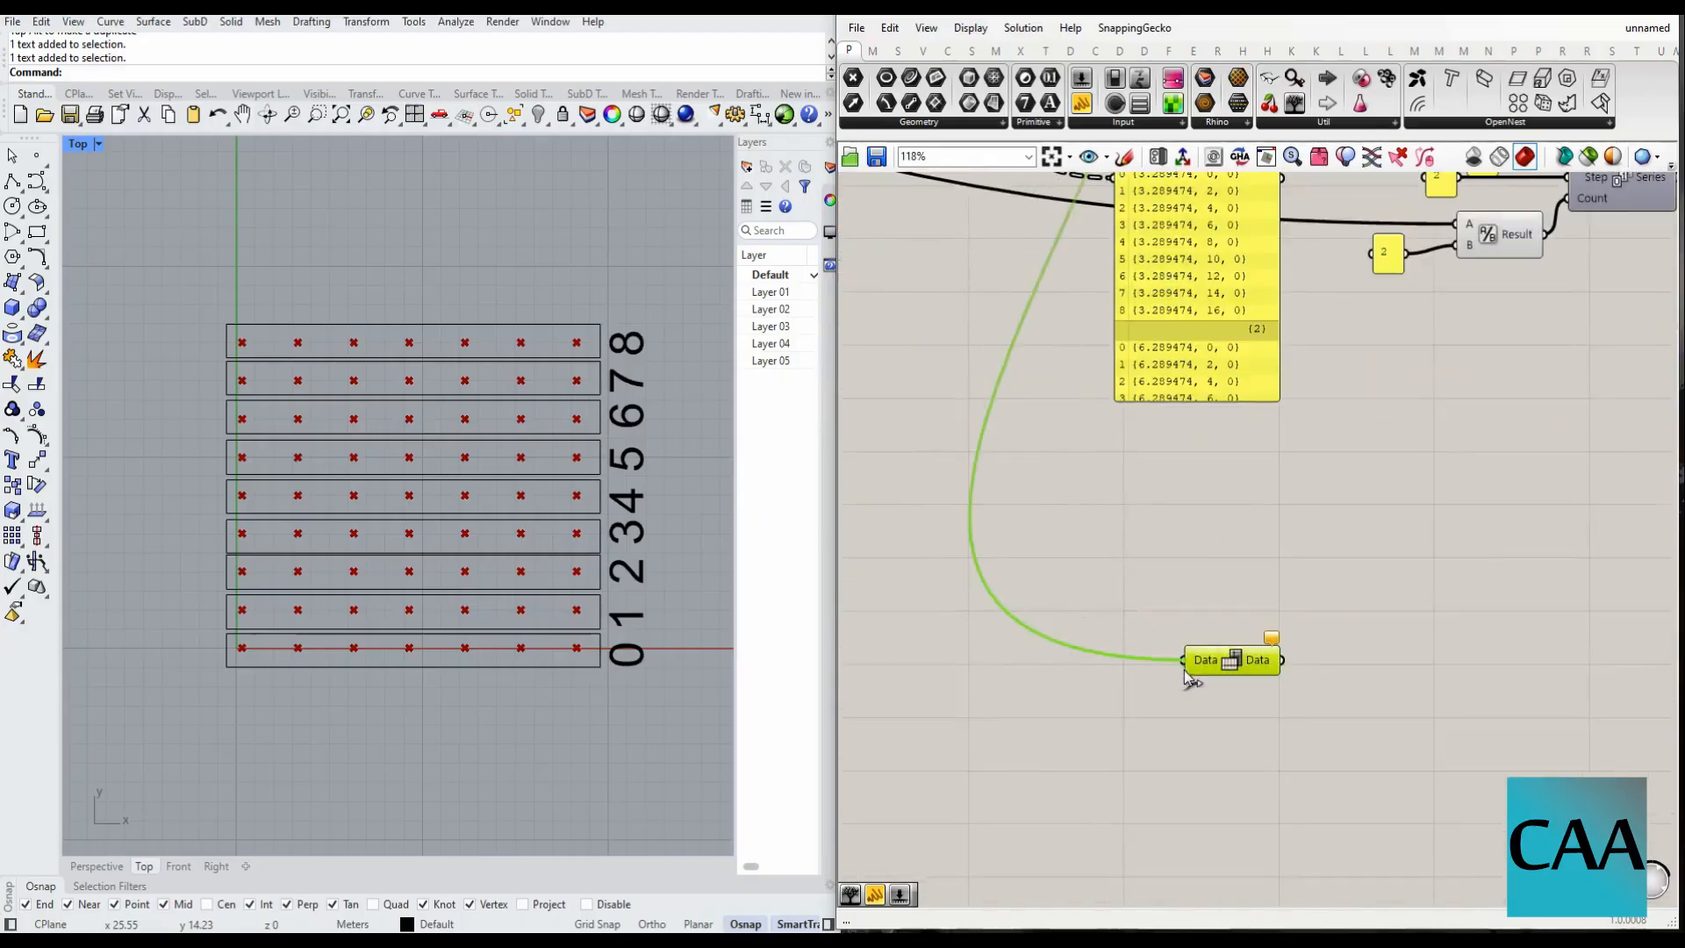
- Move the existing Param Viewer of the grid points down beside the Flip Matrix component
{"action": "scroll", "coordinate": [1062, 684], "scroll_direction": "down", "scroll_amount": 6}
{"action": "scroll", "coordinate": [1216, 368], "scroll_direction": "up", "scroll_amount": 3}
{"action": "left_click_drag", "start_coordinate": [1082, 247], "coordinate": [1120, 560]}
{"action": "scroll", "coordinate": [1170, 521], "scroll_direction": "down", "scroll_amount": 4}
{"action": "scroll", "coordinate": [1169, 521], "scroll_direction": "up", "scroll_amount": 3}
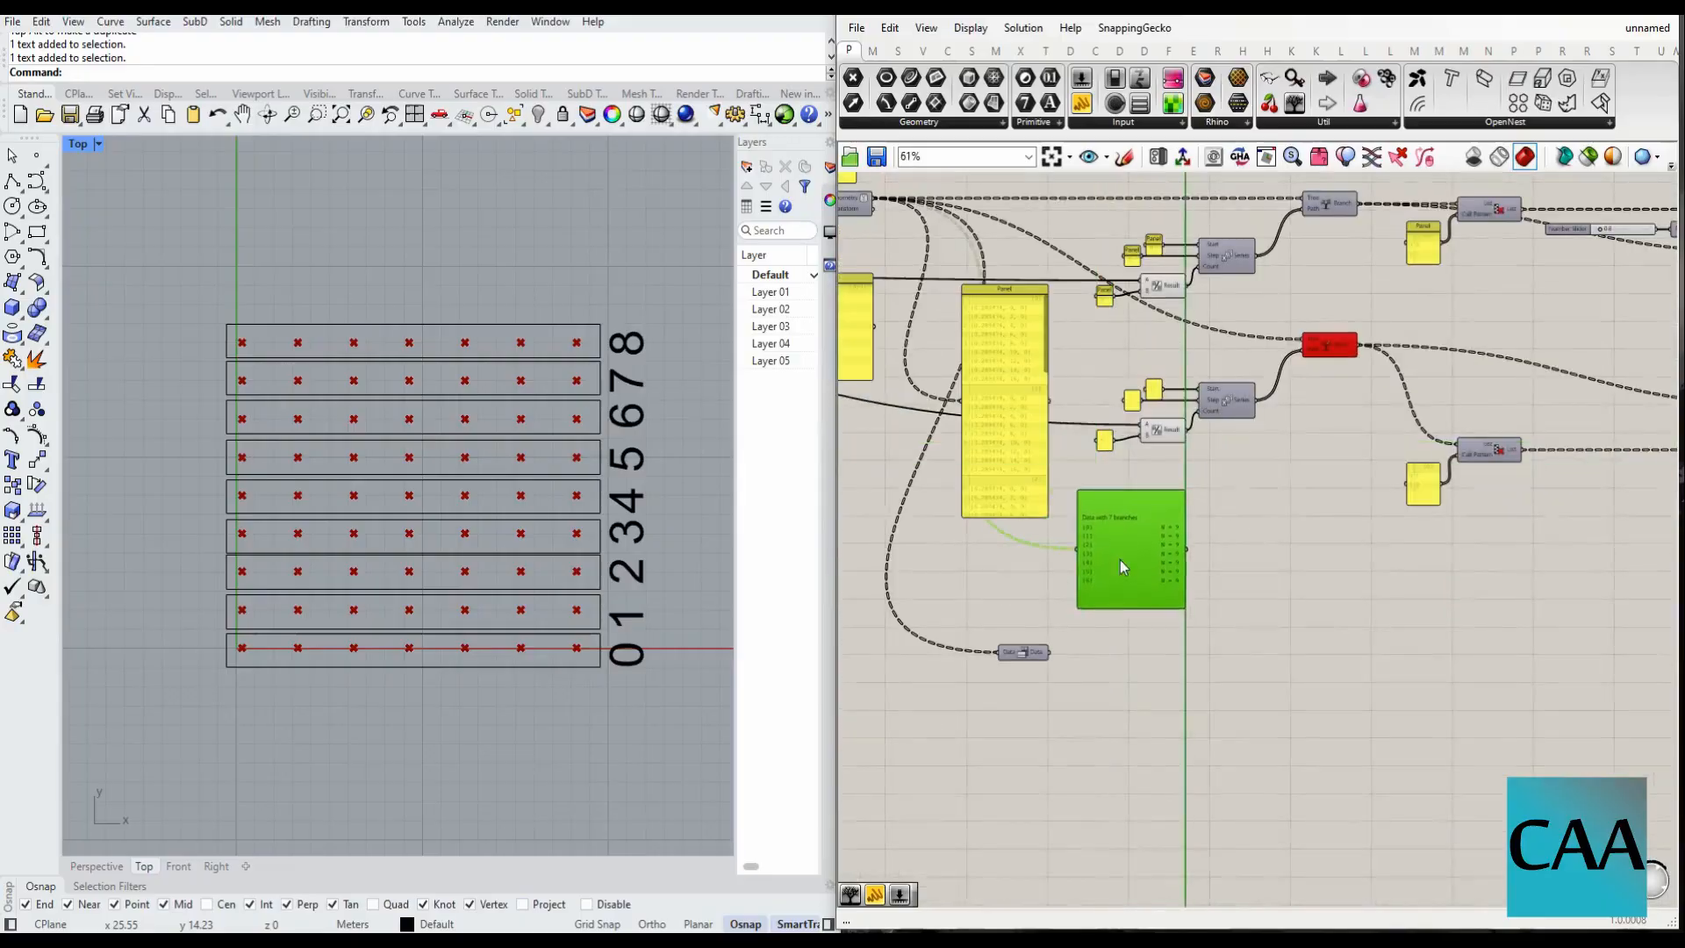
{"action": "scroll", "coordinate": [1093, 614], "scroll_direction": "up", "scroll_amount": 3}
{"action": "scroll", "coordinate": [1196, 564], "scroll_direction": "down", "scroll_amount": 1}
- Add a second Param Viewer and connect the Flip Matrix's Data output to it
{"action": "left_click_drag", "start_coordinate": [1295, 107], "coordinate": [1167, 657]}
{"action": "scroll", "coordinate": [1196, 565], "scroll_direction": "up", "scroll_amount": 2}
{"action": "left_click_drag", "start_coordinate": [871, 587], "coordinate": [1100, 679]}
{"action": "left_click_drag", "start_coordinate": [1236, 714], "coordinate": [1169, 710]}
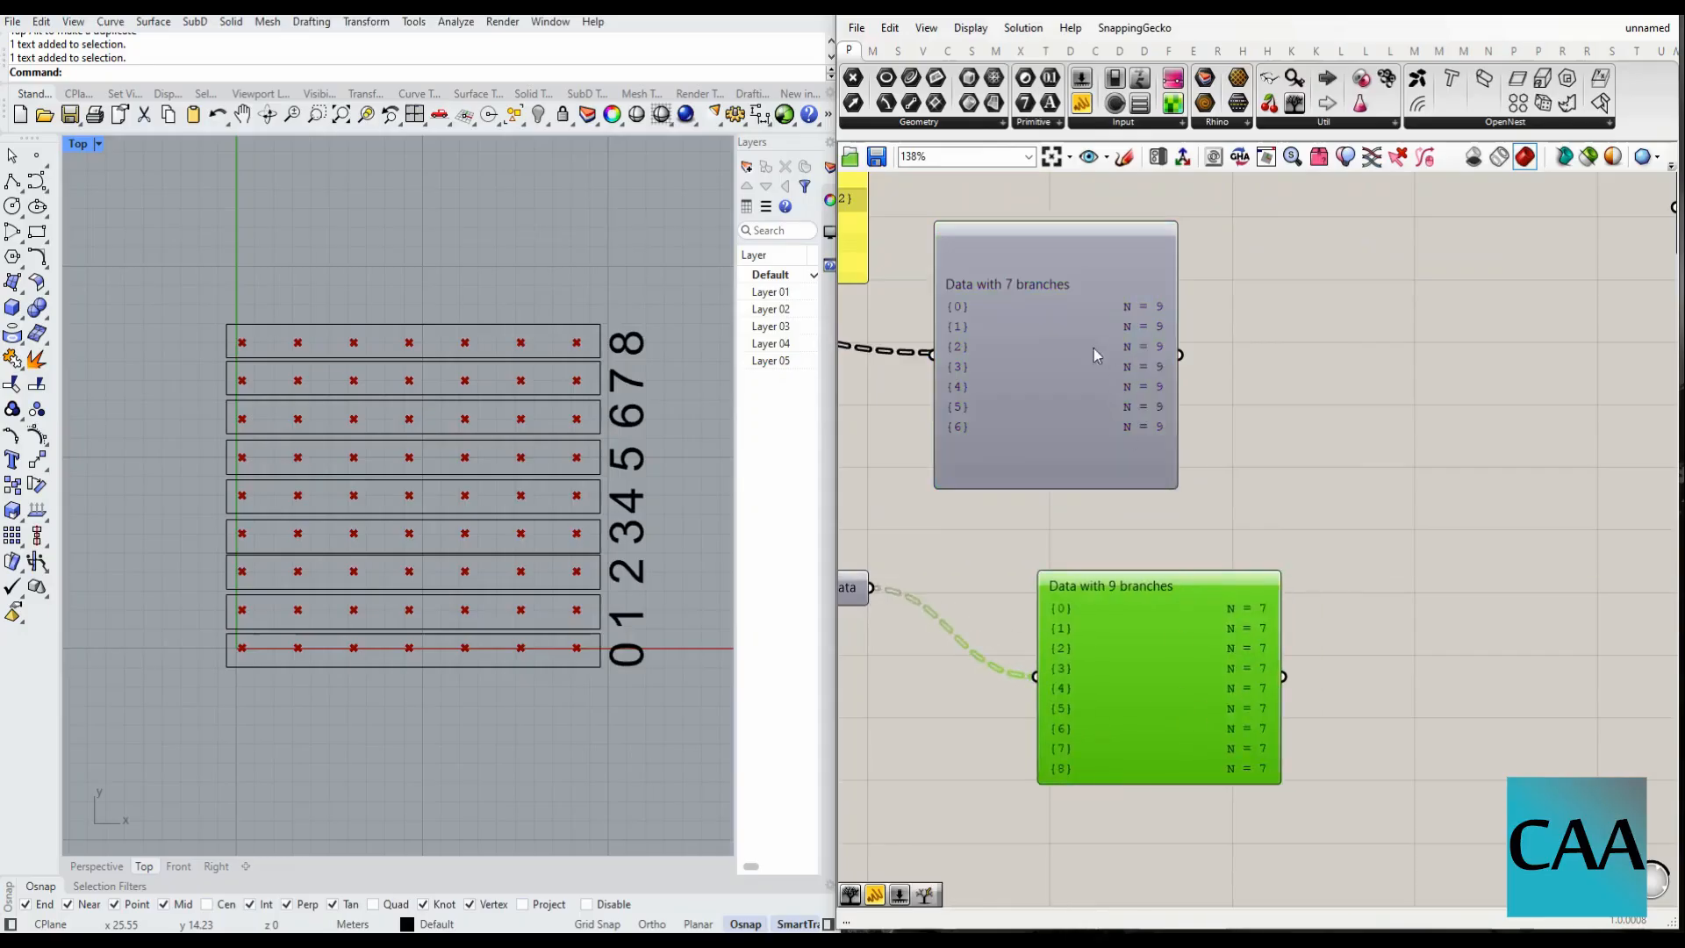
- Place the second Param Viewer directly beside the first and resize it to about the same height
{"action": "scroll", "coordinate": [961, 334], "scroll_direction": "down", "scroll_amount": 2}
{"action": "scroll", "coordinate": [975, 332], "scroll_direction": "up", "scroll_amount": 3}
{"action": "left_click_drag", "start_coordinate": [1430, 597], "coordinate": [1442, 439]}
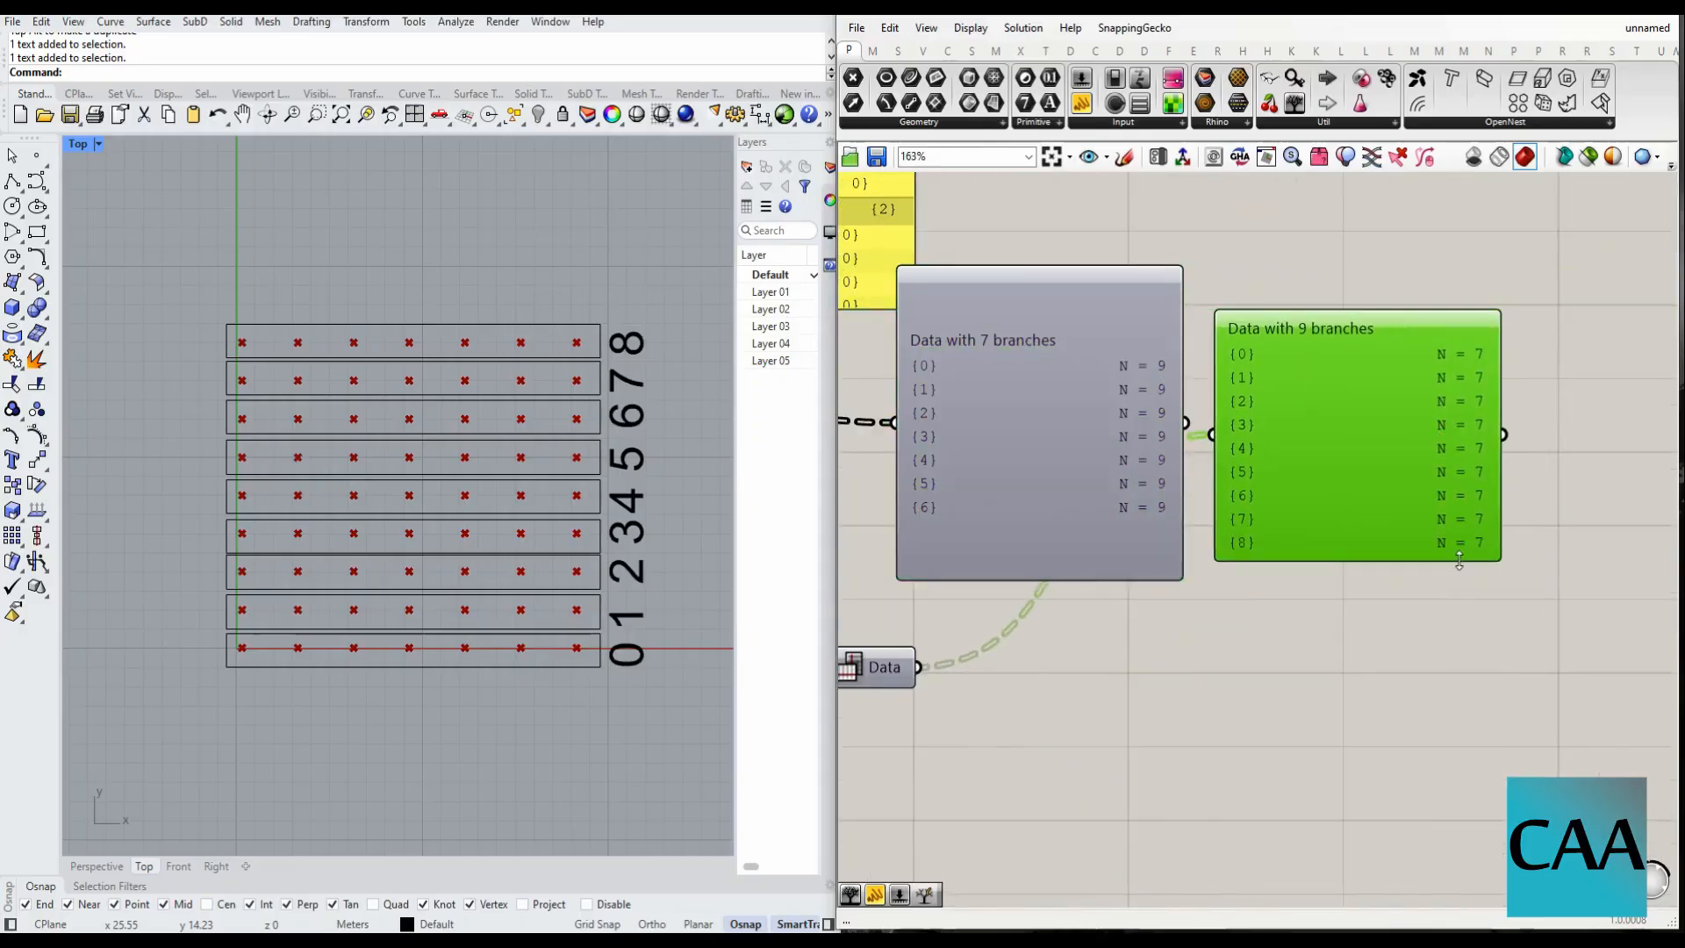
{"action": "left_click_drag", "start_coordinate": [1459, 562], "coordinate": [1448, 648]}
{"action": "left_click_drag", "start_coordinate": [1408, 543], "coordinate": [1388, 502]}
{"action": "left_click_drag", "start_coordinate": [1368, 595], "coordinate": [1369, 580]}
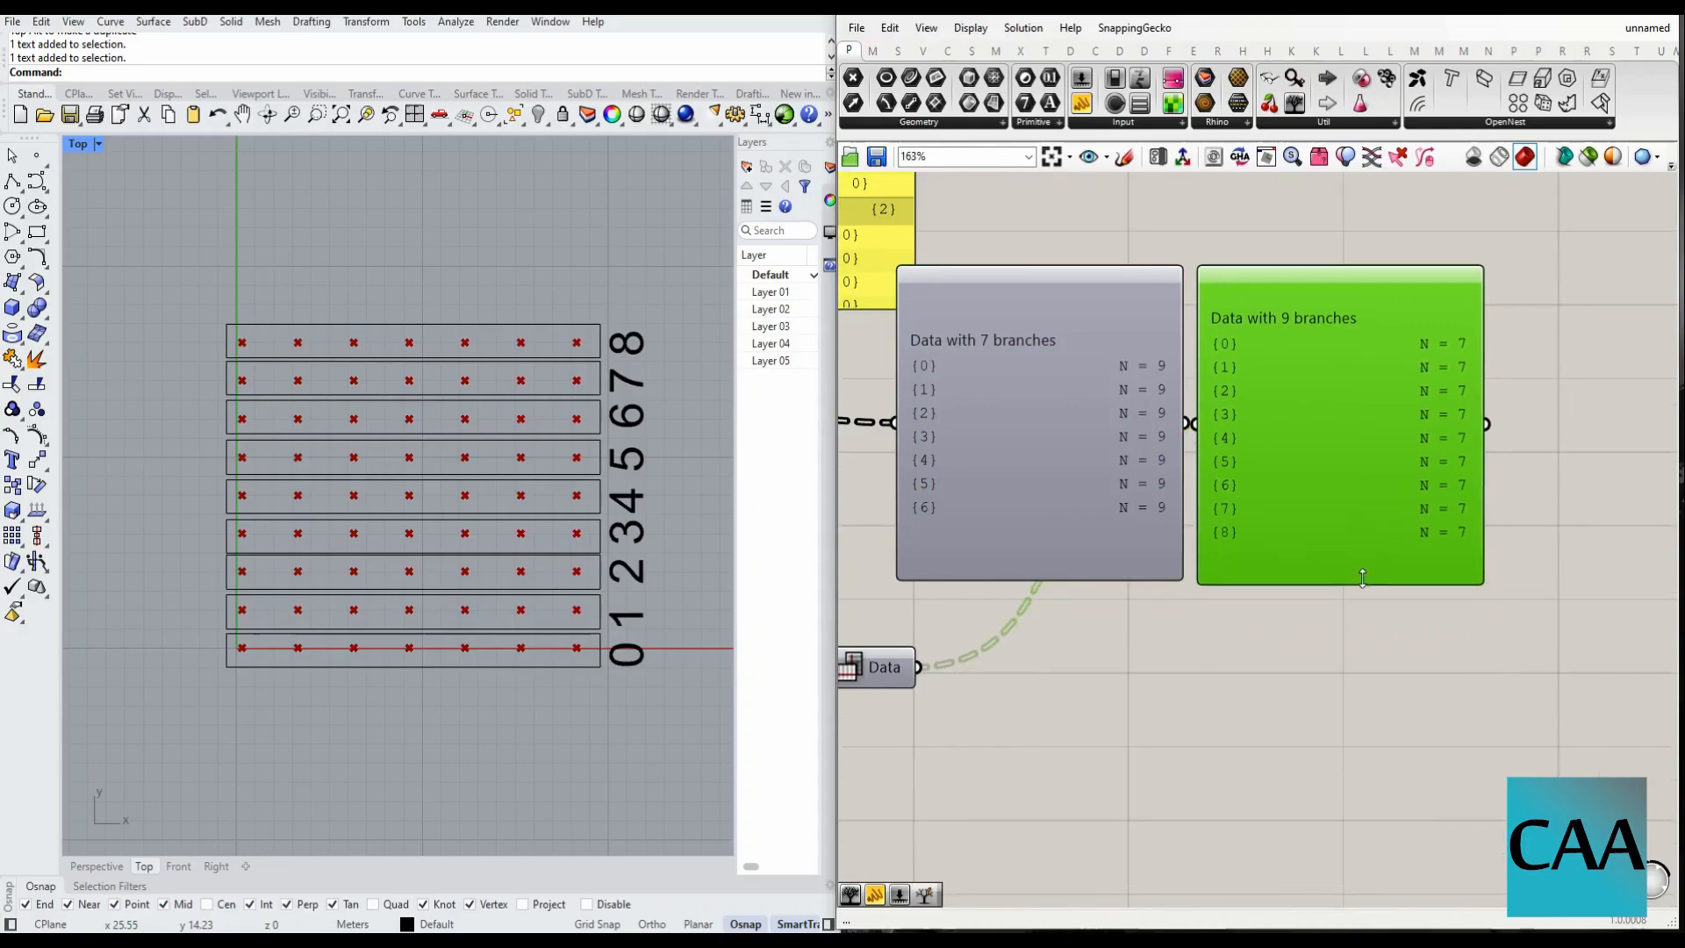
- Compare the branch and item counts of the original and flipped point trees in the two viewers
{"action": "scroll", "coordinate": [1292, 603], "scroll_direction": "down", "scroll_amount": 2}
{"action": "scroll", "coordinate": [1288, 545], "scroll_direction": "up", "scroll_amount": 2}
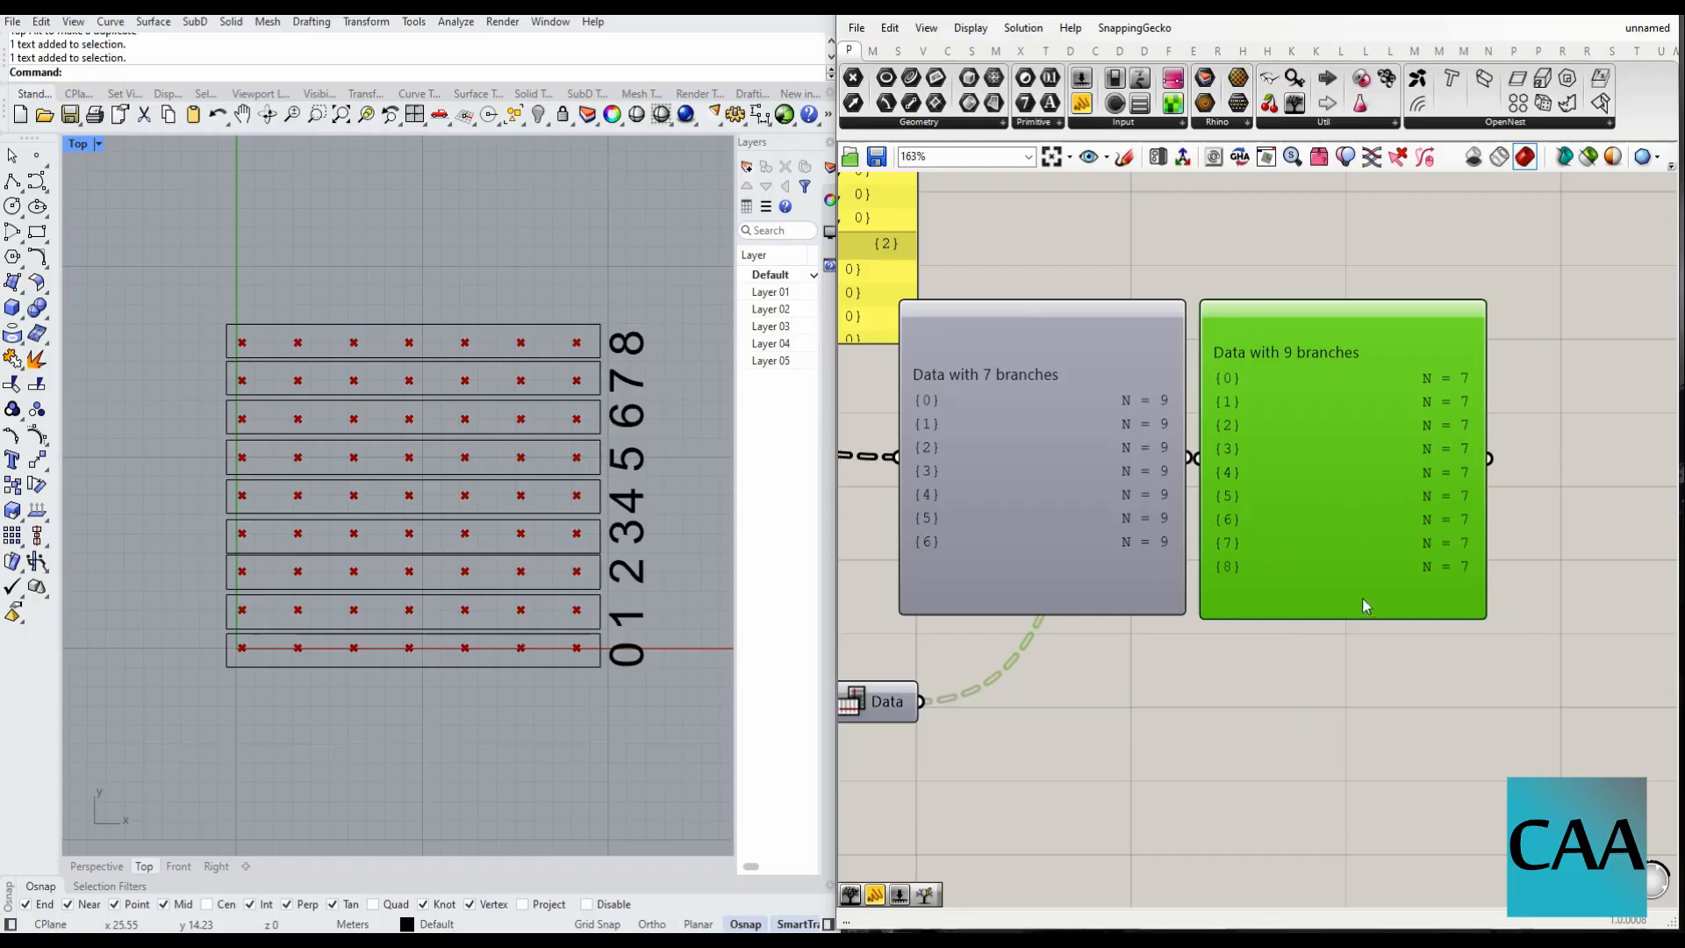
{"action": "scroll", "coordinate": [1229, 549], "scroll_direction": "down", "scroll_amount": 1}
{"action": "scroll", "coordinate": [1041, 462], "scroll_direction": "up", "scroll_amount": 2}
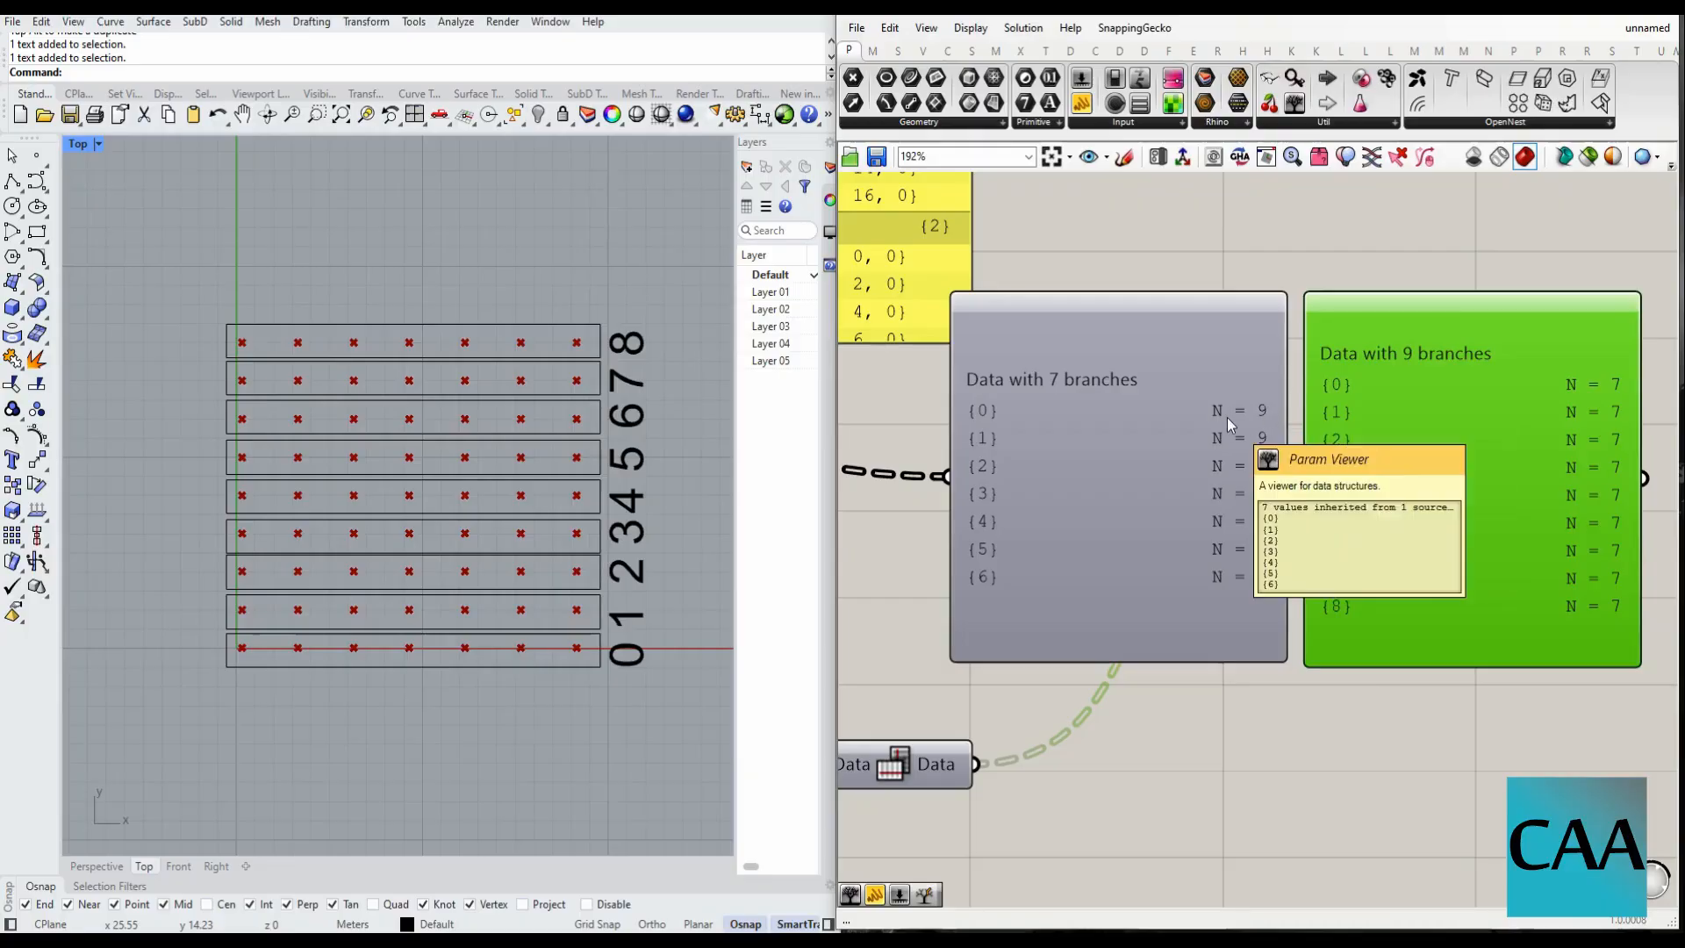
{"action": "right_click_drag", "start_coordinate": [1531, 455], "coordinate": [1423, 448]}
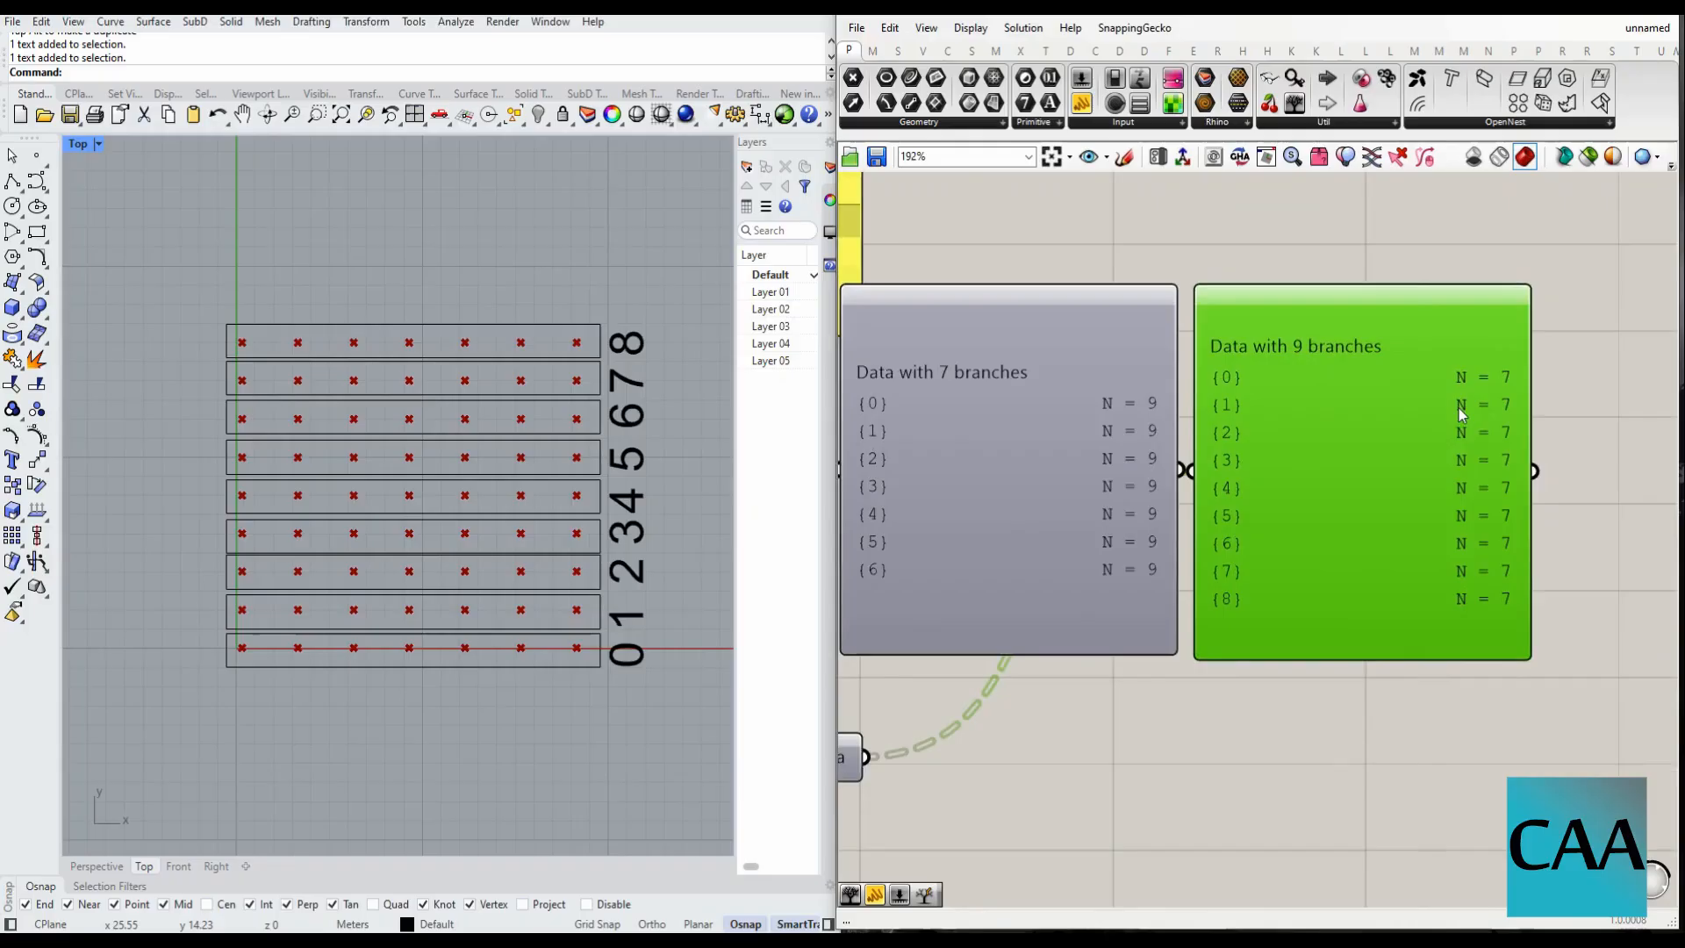
{"action": "scroll", "coordinate": [1269, 665], "scroll_direction": "down", "scroll_amount": 4}
- Move the Flip Matrix component further down into the free canvas space below the two viewers
{"action": "left_click_drag", "start_coordinate": [1309, 556], "coordinate": [1200, 481]}
{"action": "scroll", "coordinate": [1220, 627], "scroll_direction": "down", "scroll_amount": 2}
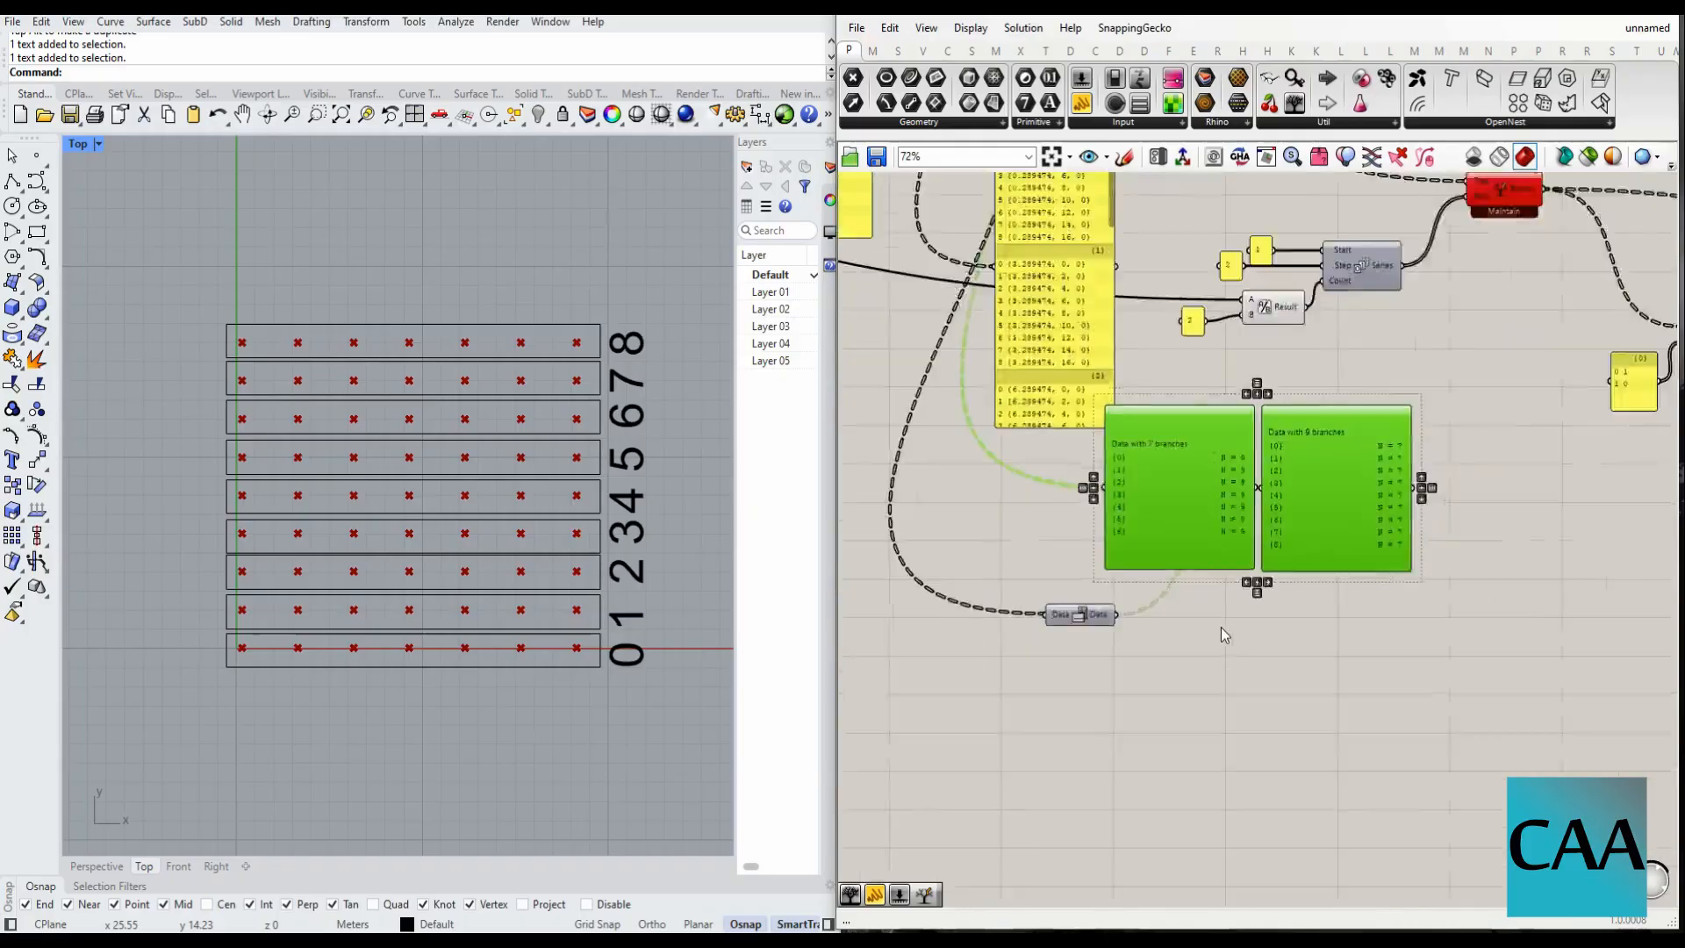
{"action": "scroll", "coordinate": [1220, 626], "scroll_direction": "down", "scroll_amount": 2}
{"action": "left_click", "coordinate": [1076, 680]}
{"action": "scroll", "coordinate": [1067, 685], "scroll_direction": "down", "scroll_amount": 1}
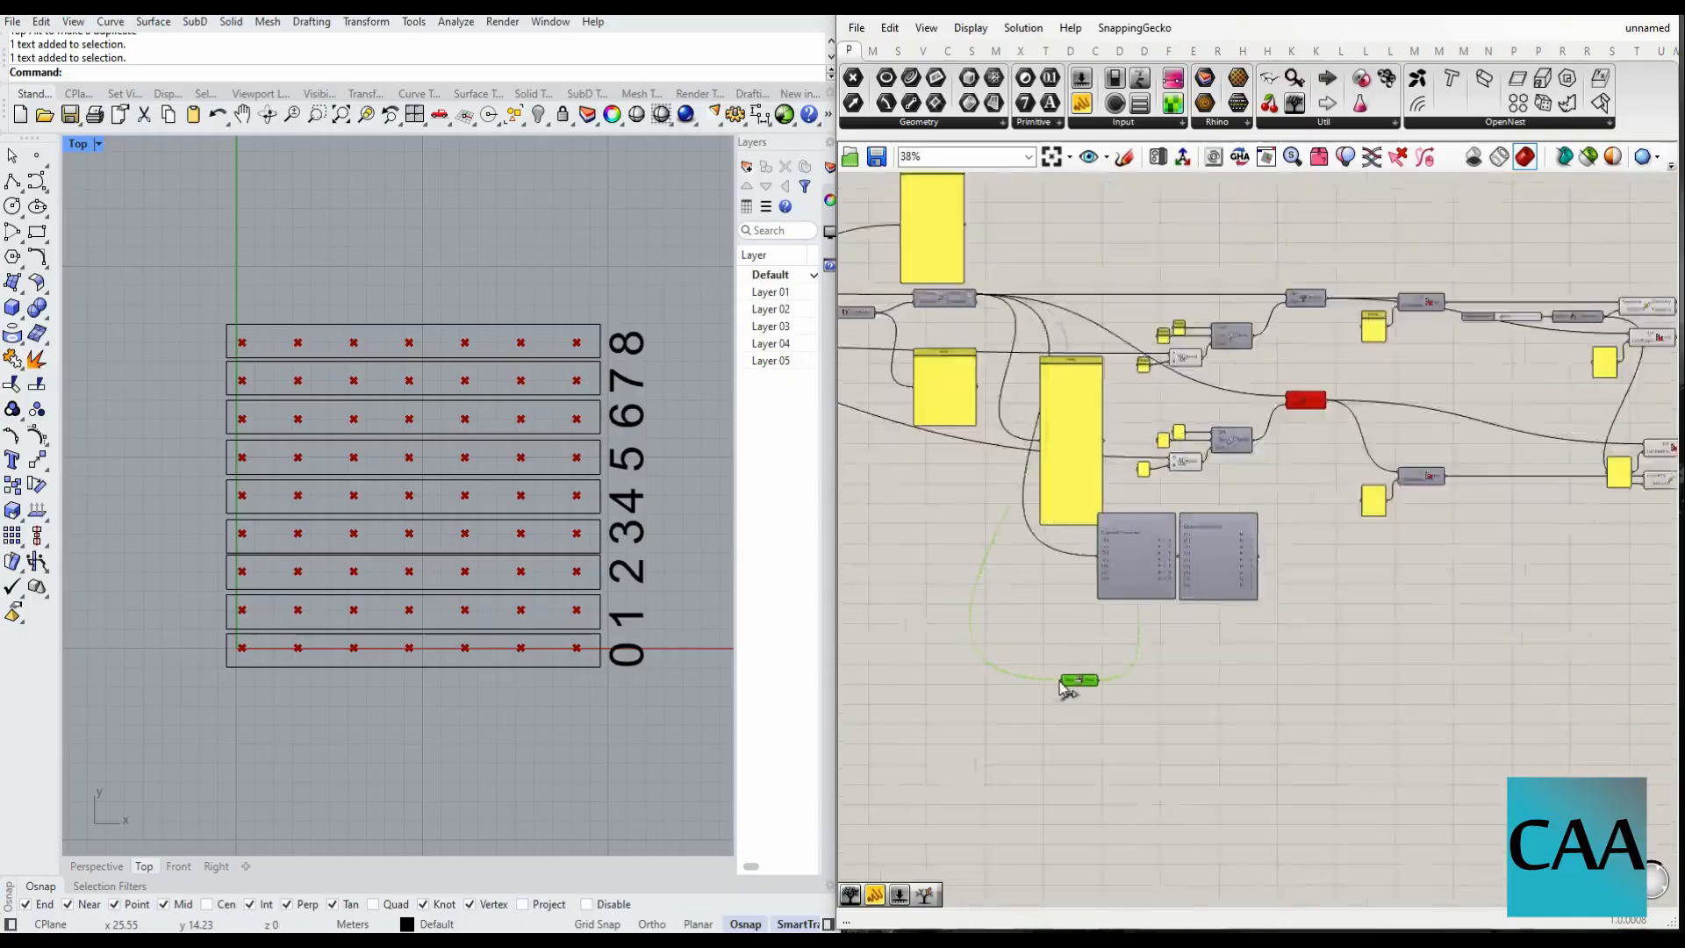
{"action": "scroll", "coordinate": [1155, 698], "scroll_direction": "up", "scroll_amount": 2}
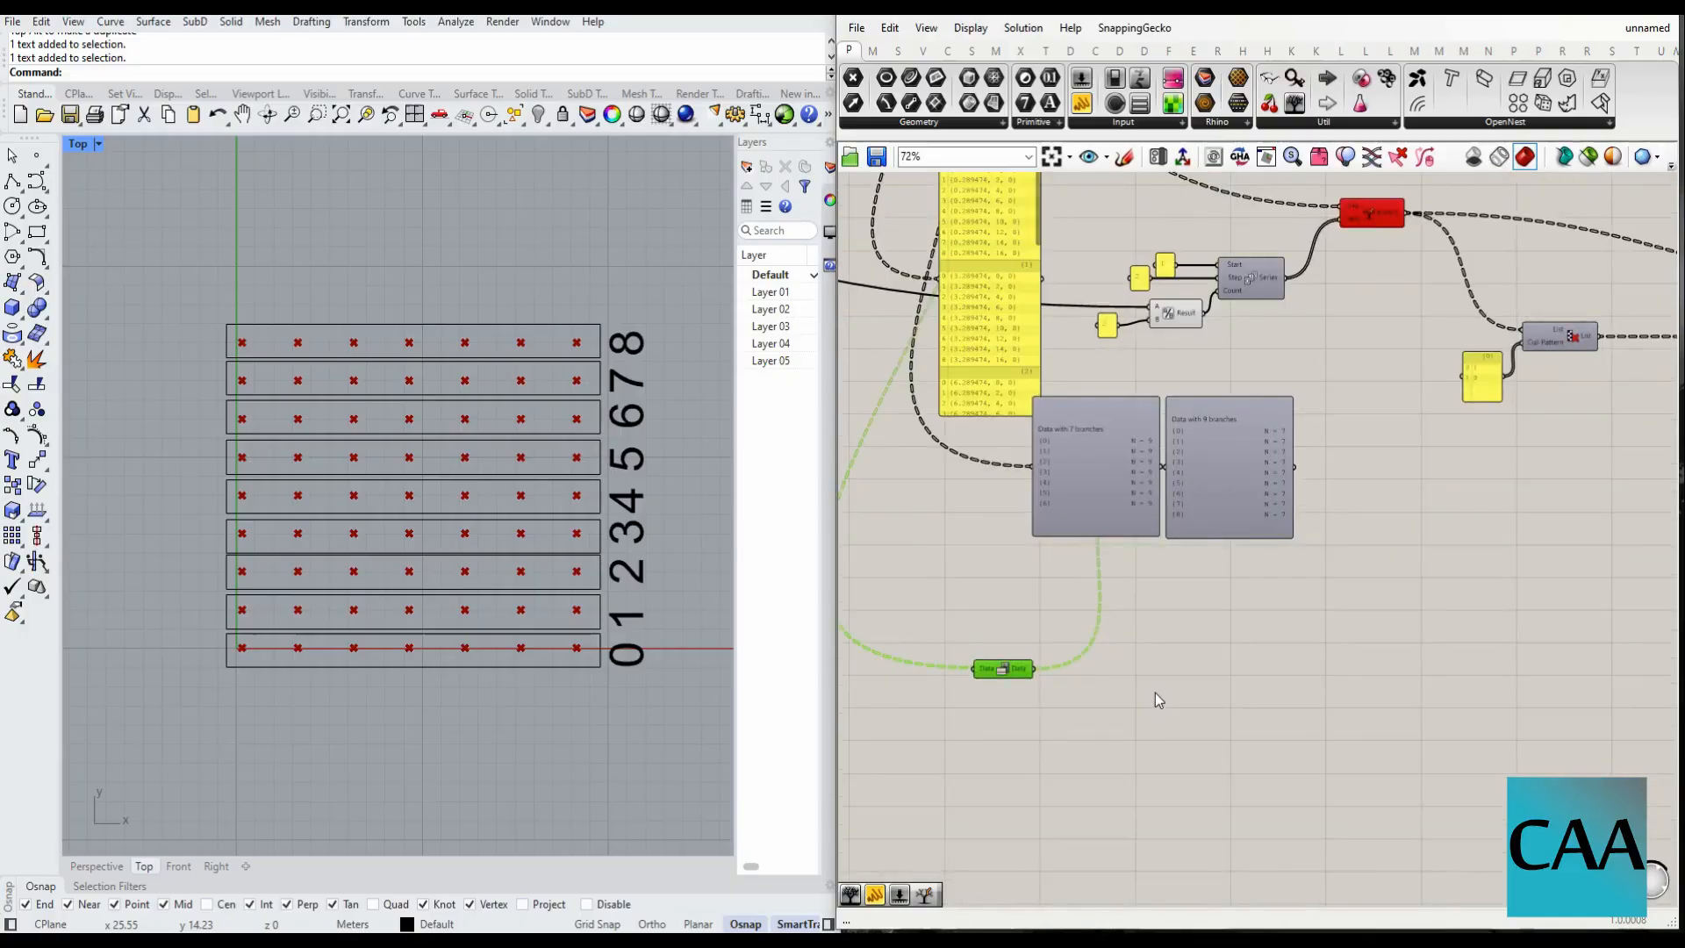
{"action": "scroll", "coordinate": [1198, 688], "scroll_direction": "down", "scroll_amount": 4}
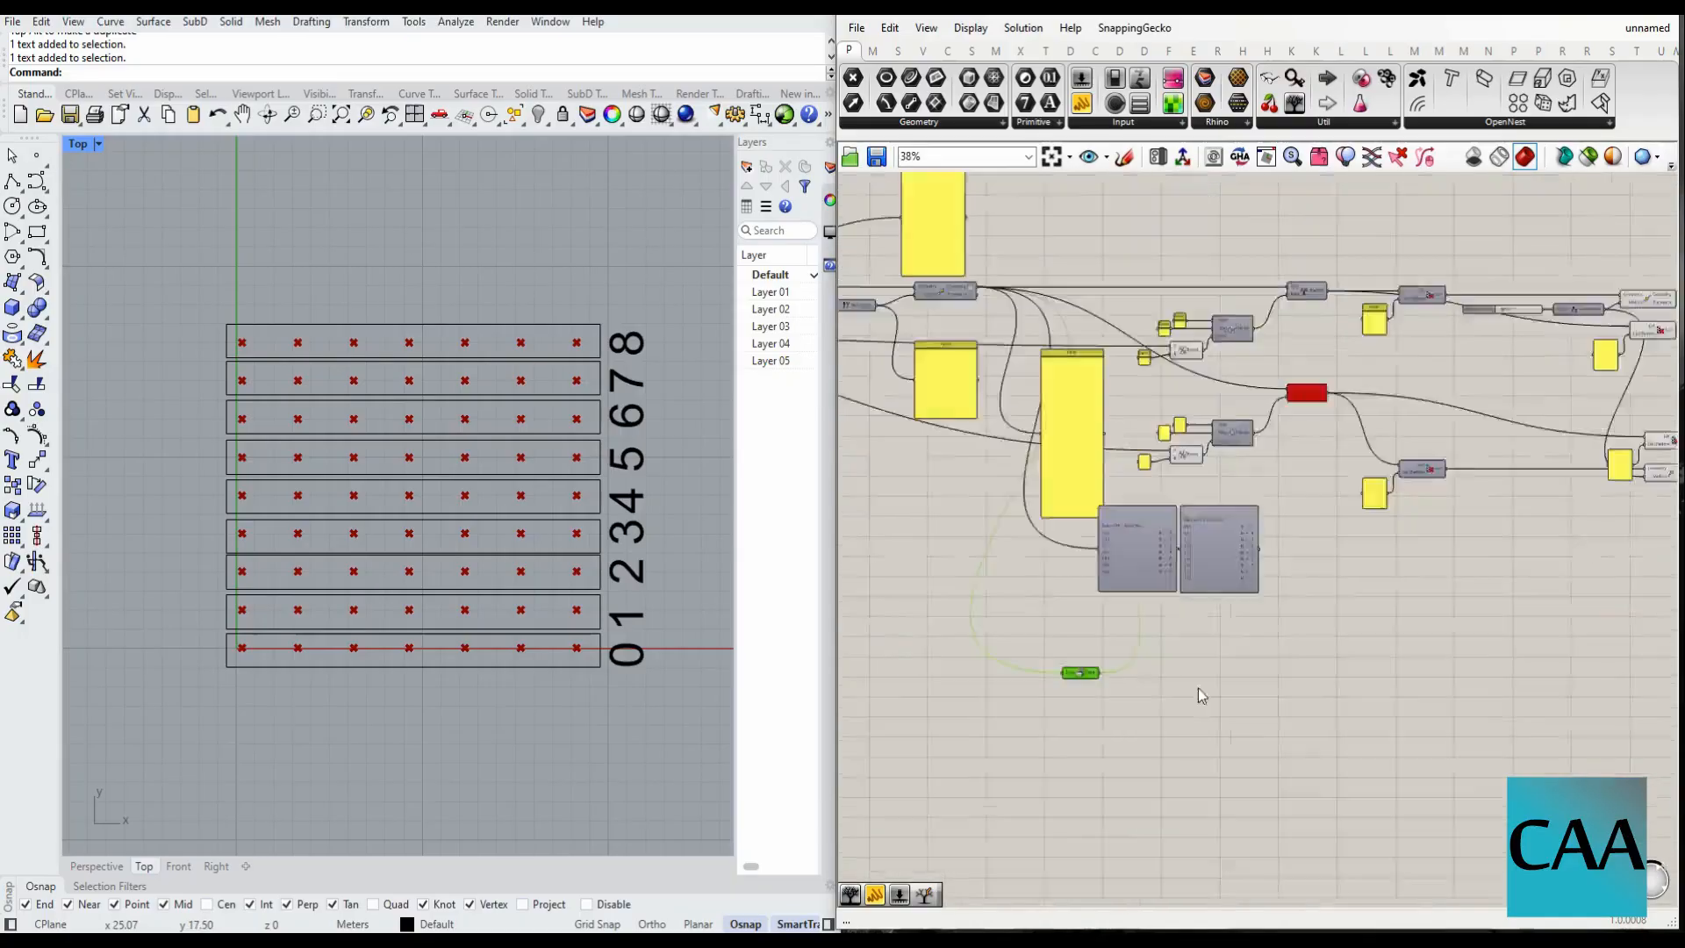
{"action": "scroll", "coordinate": [1142, 553], "scroll_direction": "up", "scroll_amount": 3}
{"action": "scroll", "coordinate": [1126, 563], "scroll_direction": "up", "scroll_amount": 3}
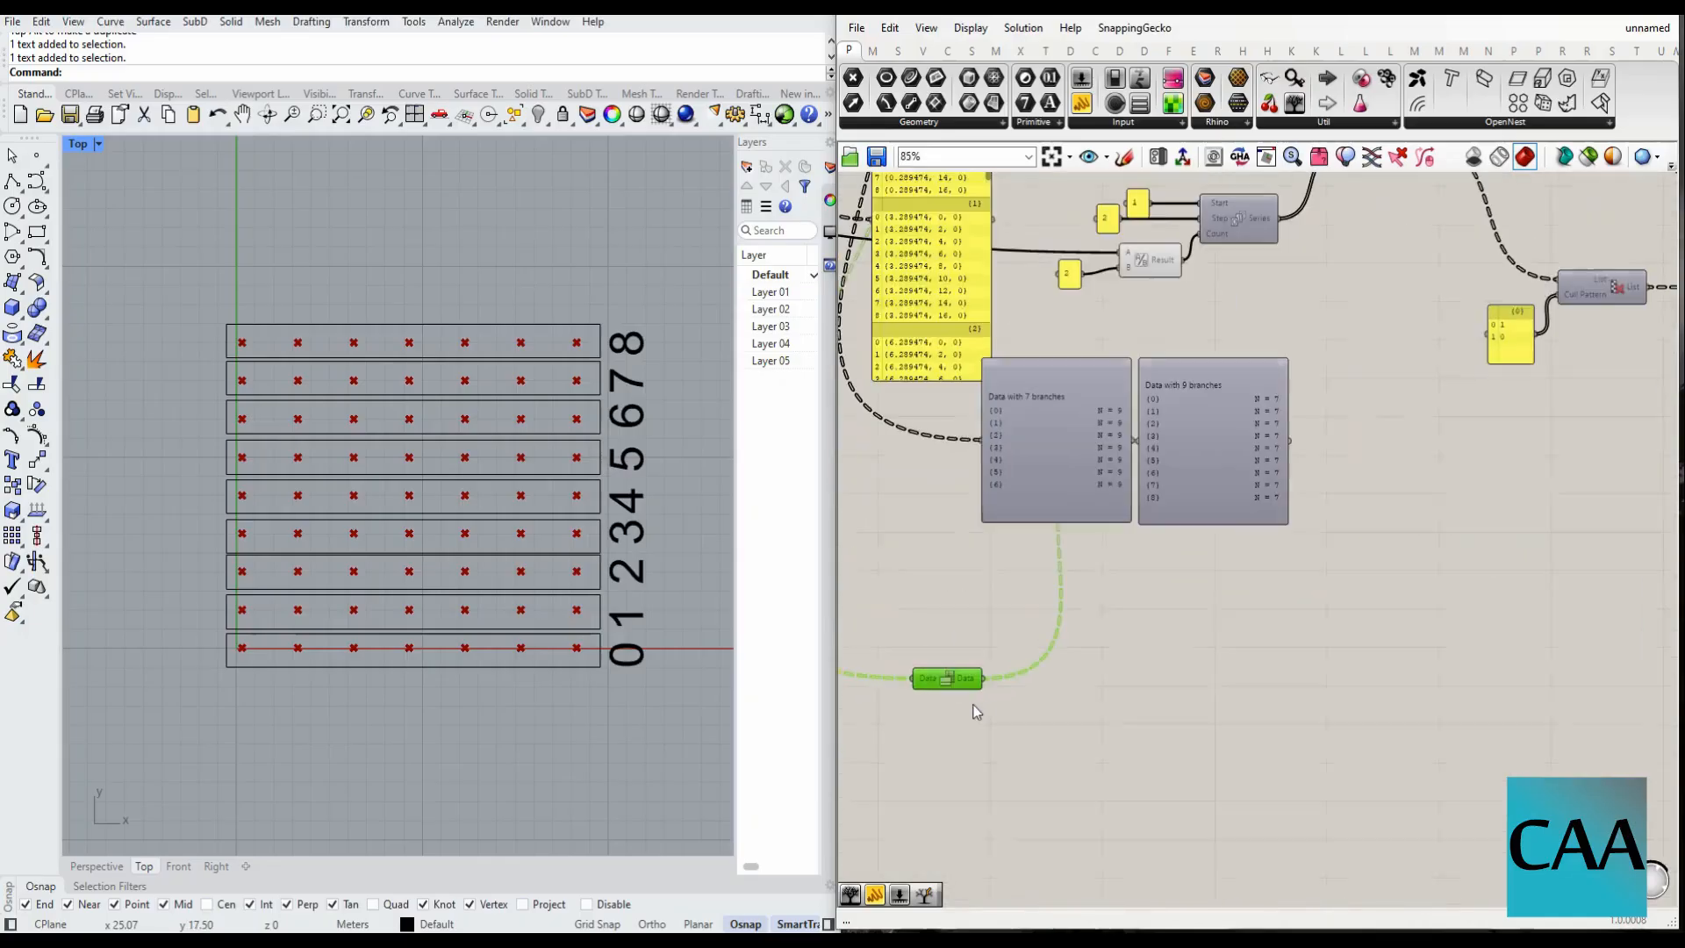
- Switch from the Top view to a maximized Perspective view and orbit around the labelled point grid
{"action": "double_click", "coordinate": [78, 145]}
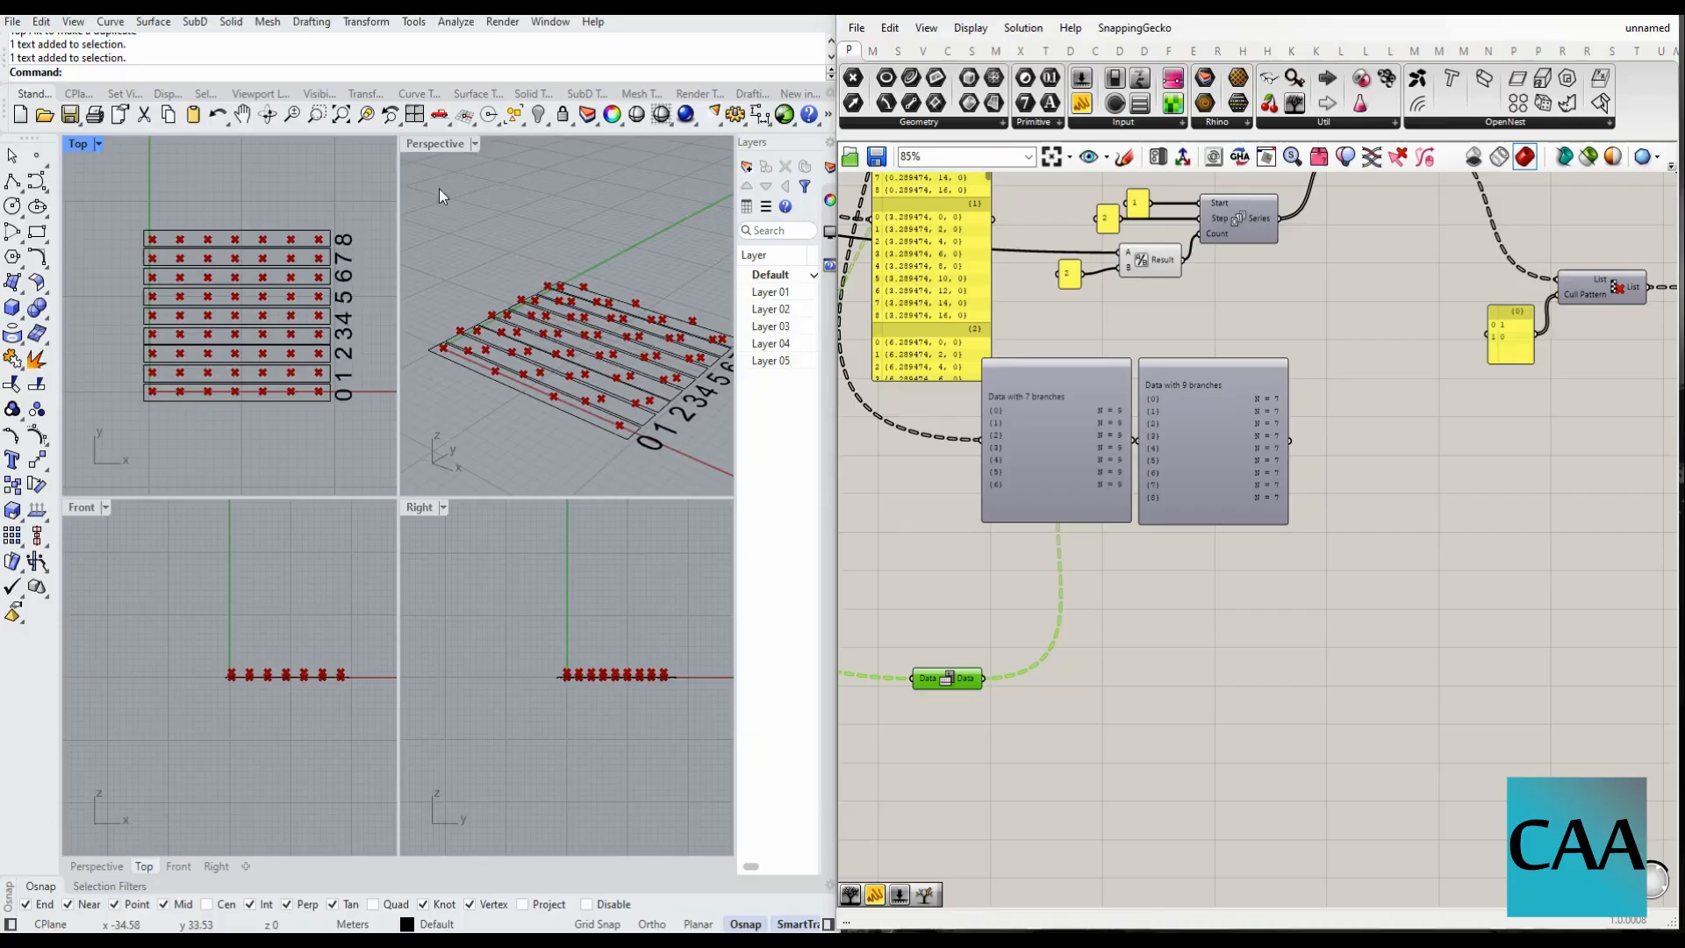
{"action": "double_click", "coordinate": [446, 145]}
{"action": "right_click_drag", "start_coordinate": [422, 439], "coordinate": [474, 484]}
{"action": "scroll", "coordinate": [1127, 658], "scroll_direction": "down", "scroll_amount": 5}
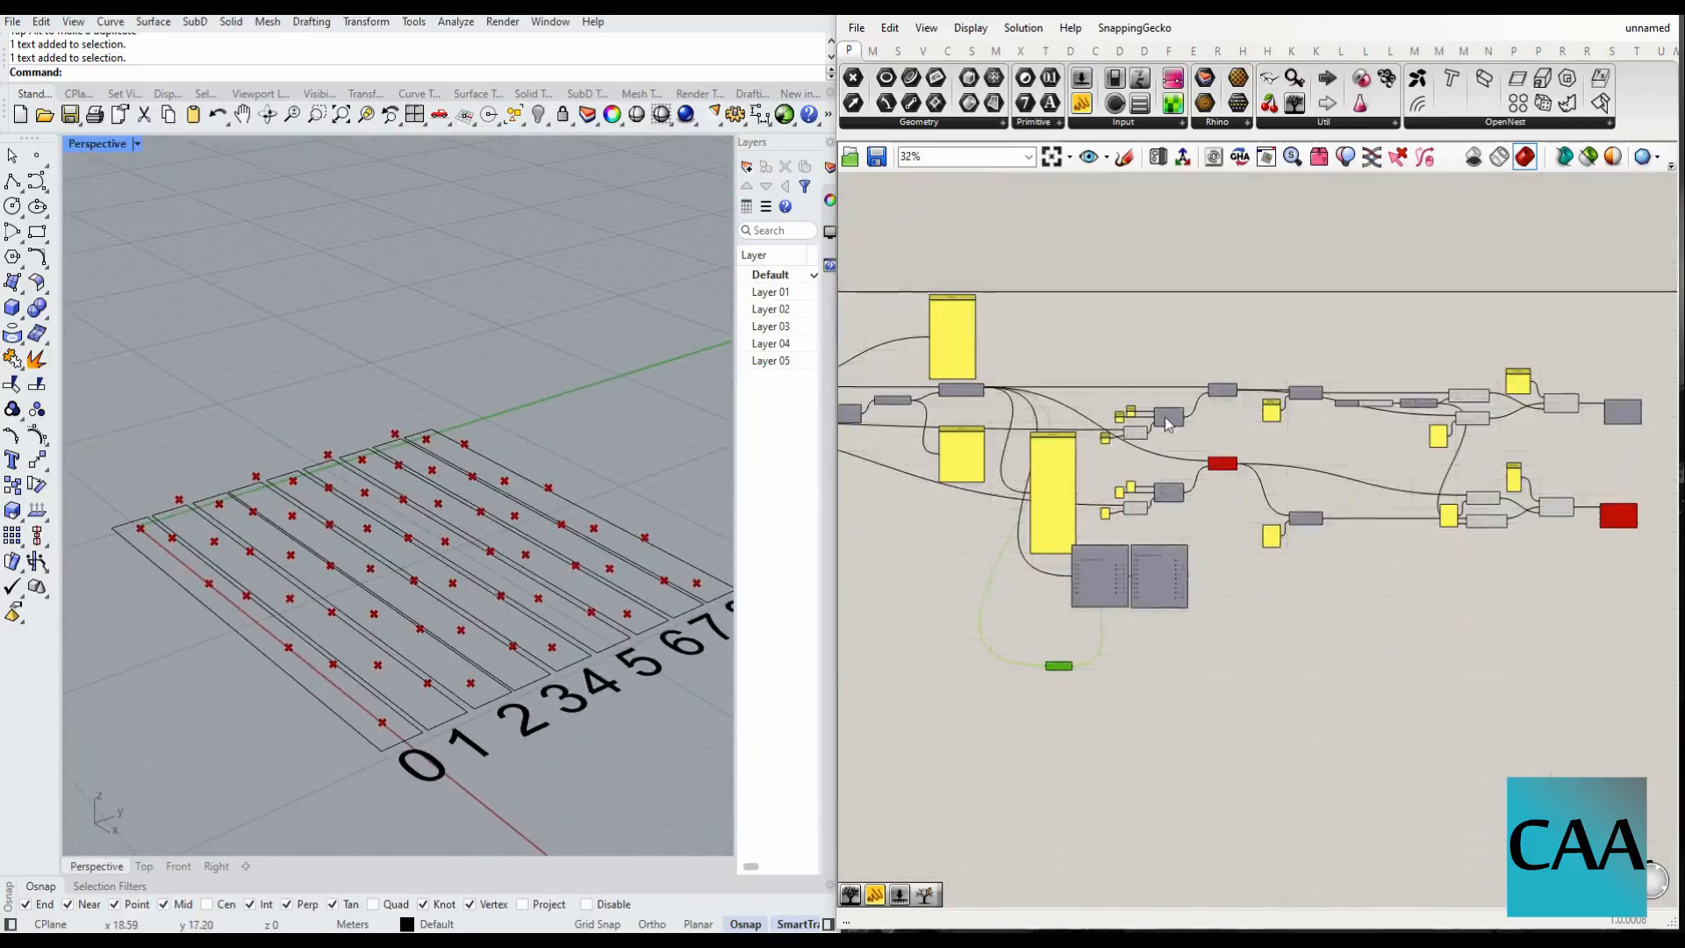
- Hide the preview of both rows' Cull Pattern, Move, Weave and Interpolate components and the vector components feeding them
{"action": "scroll", "coordinate": [1615, 472], "scroll_direction": "up", "scroll_amount": 3}
{"action": "left_click_drag", "start_coordinate": [1487, 318], "coordinate": [1108, 649]}
{"action": "middle_click", "coordinate": [1487, 590]}
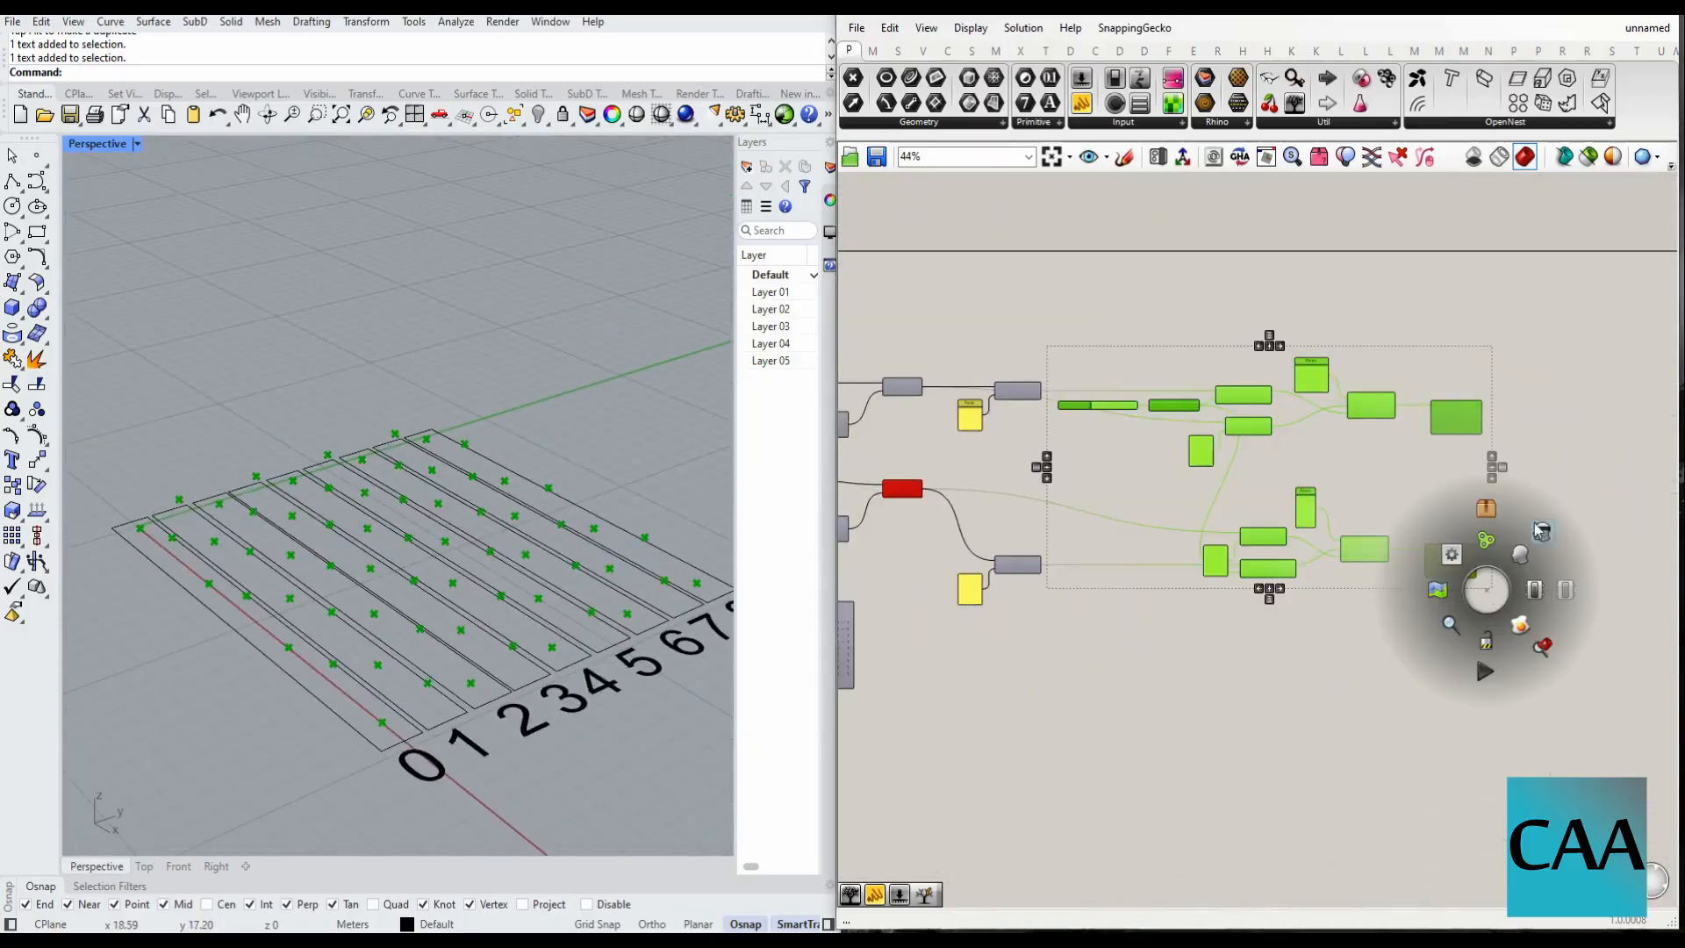
{"action": "left_click", "coordinate": [1543, 533]}
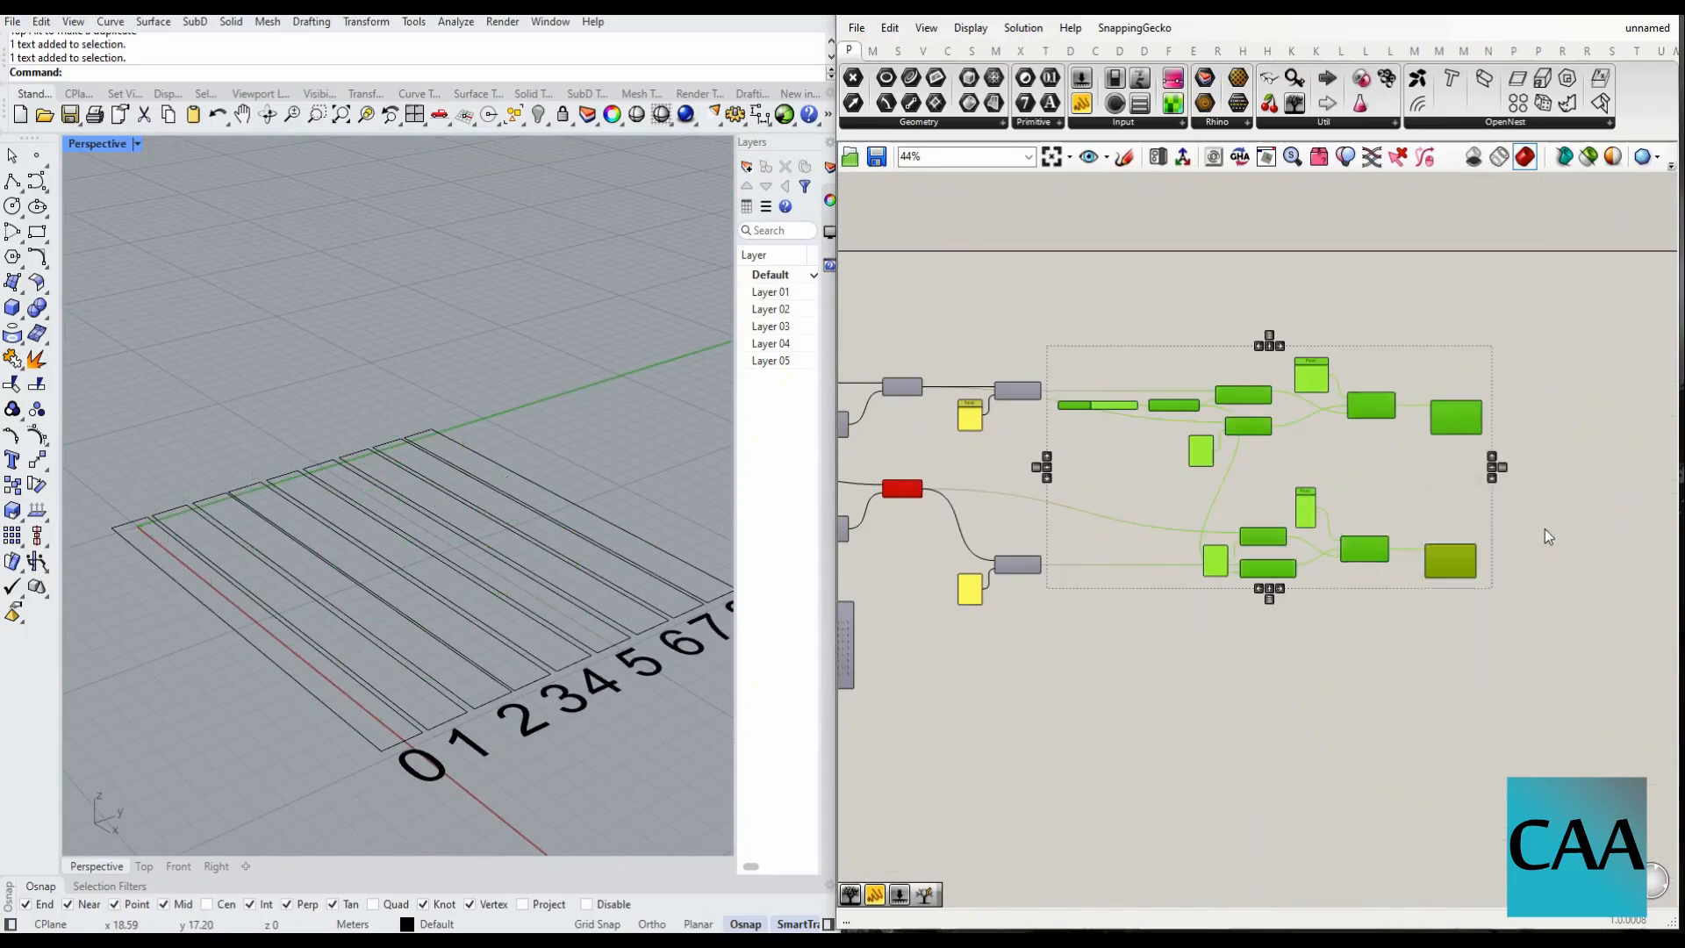
- Turn the preview back on for the two Interpolate components at the end of both rows
{"action": "scroll", "coordinate": [1542, 460], "scroll_direction": "up", "scroll_amount": 2}
{"action": "left_click_drag", "start_coordinate": [1515, 295], "coordinate": [1440, 647]}
{"action": "middle_click", "coordinate": [1451, 600]}
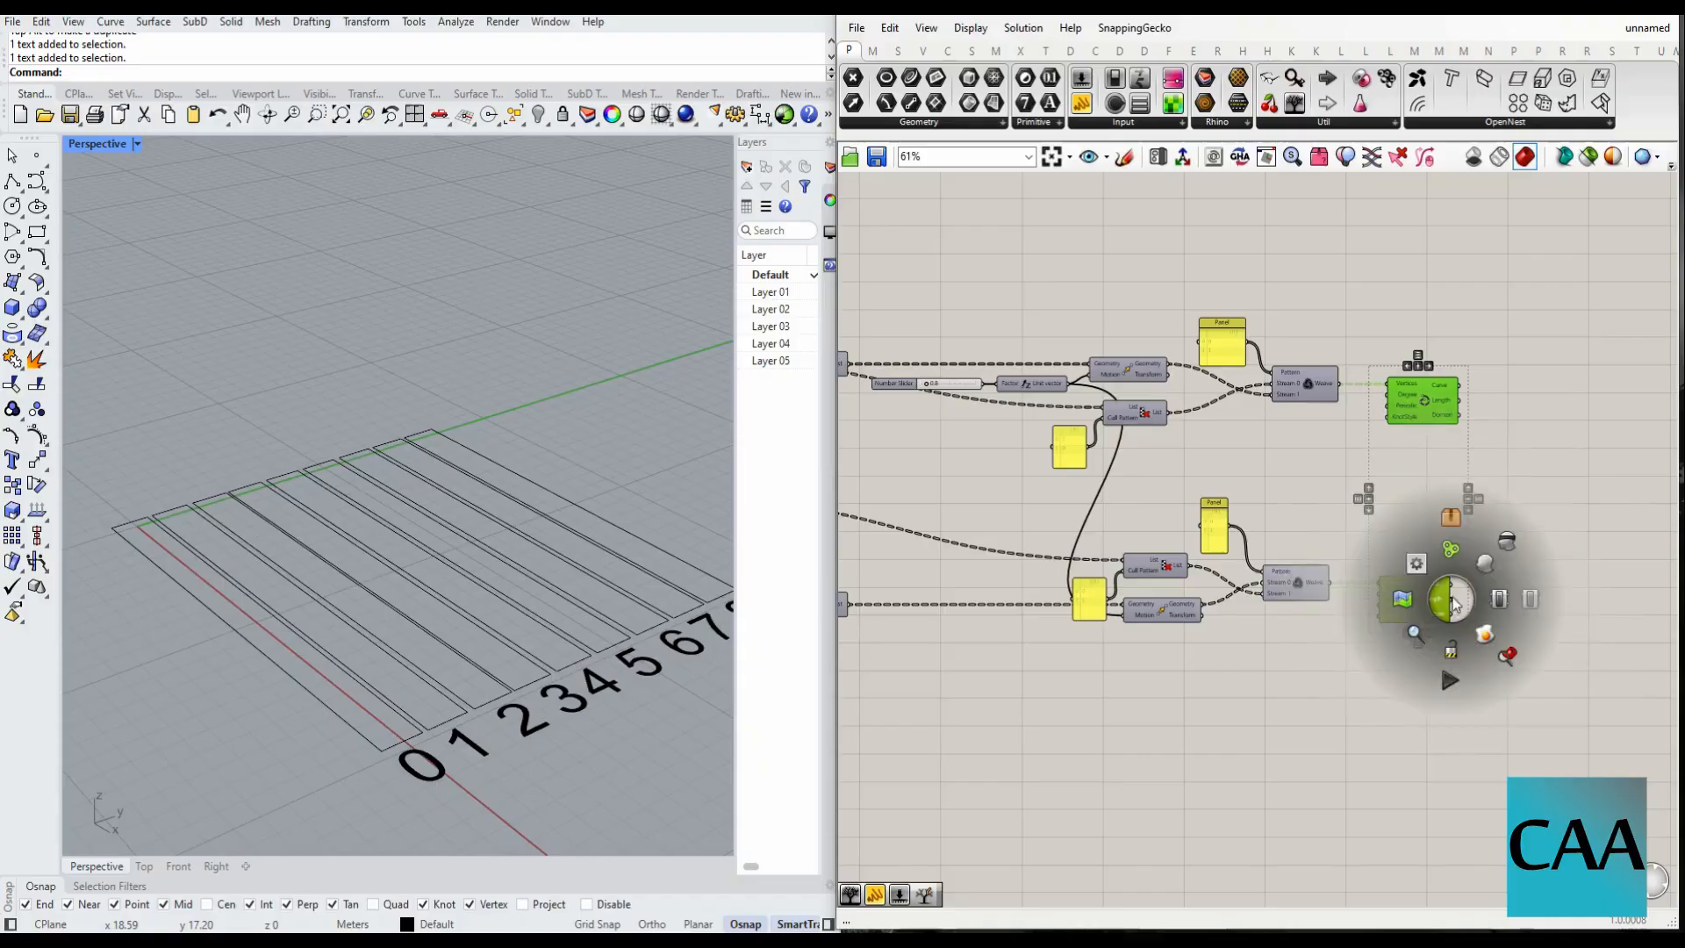
{"action": "left_click", "coordinate": [1483, 563]}
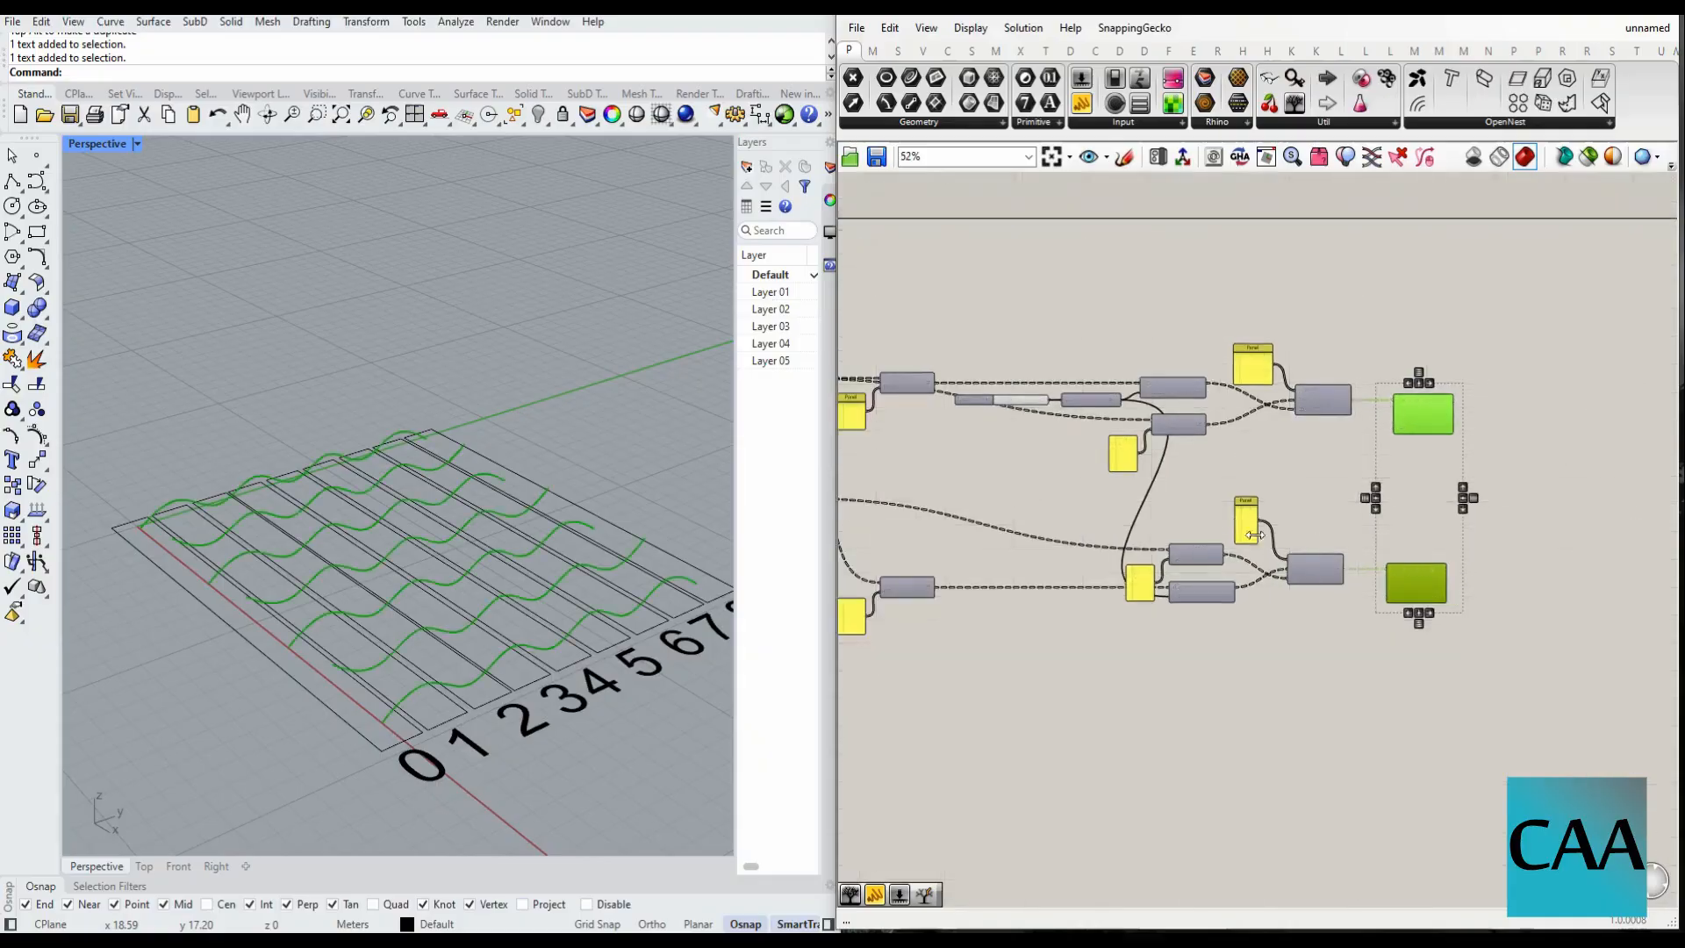
- Turn on the preview of the Flip Matrix component and view its points beside the wavy curves
{"action": "scroll", "coordinate": [1404, 491], "scroll_direction": "down", "scroll_amount": 2}
{"action": "scroll", "coordinate": [1061, 607], "scroll_direction": "up", "scroll_amount": 4}
{"action": "right_click", "coordinate": [1066, 631]}
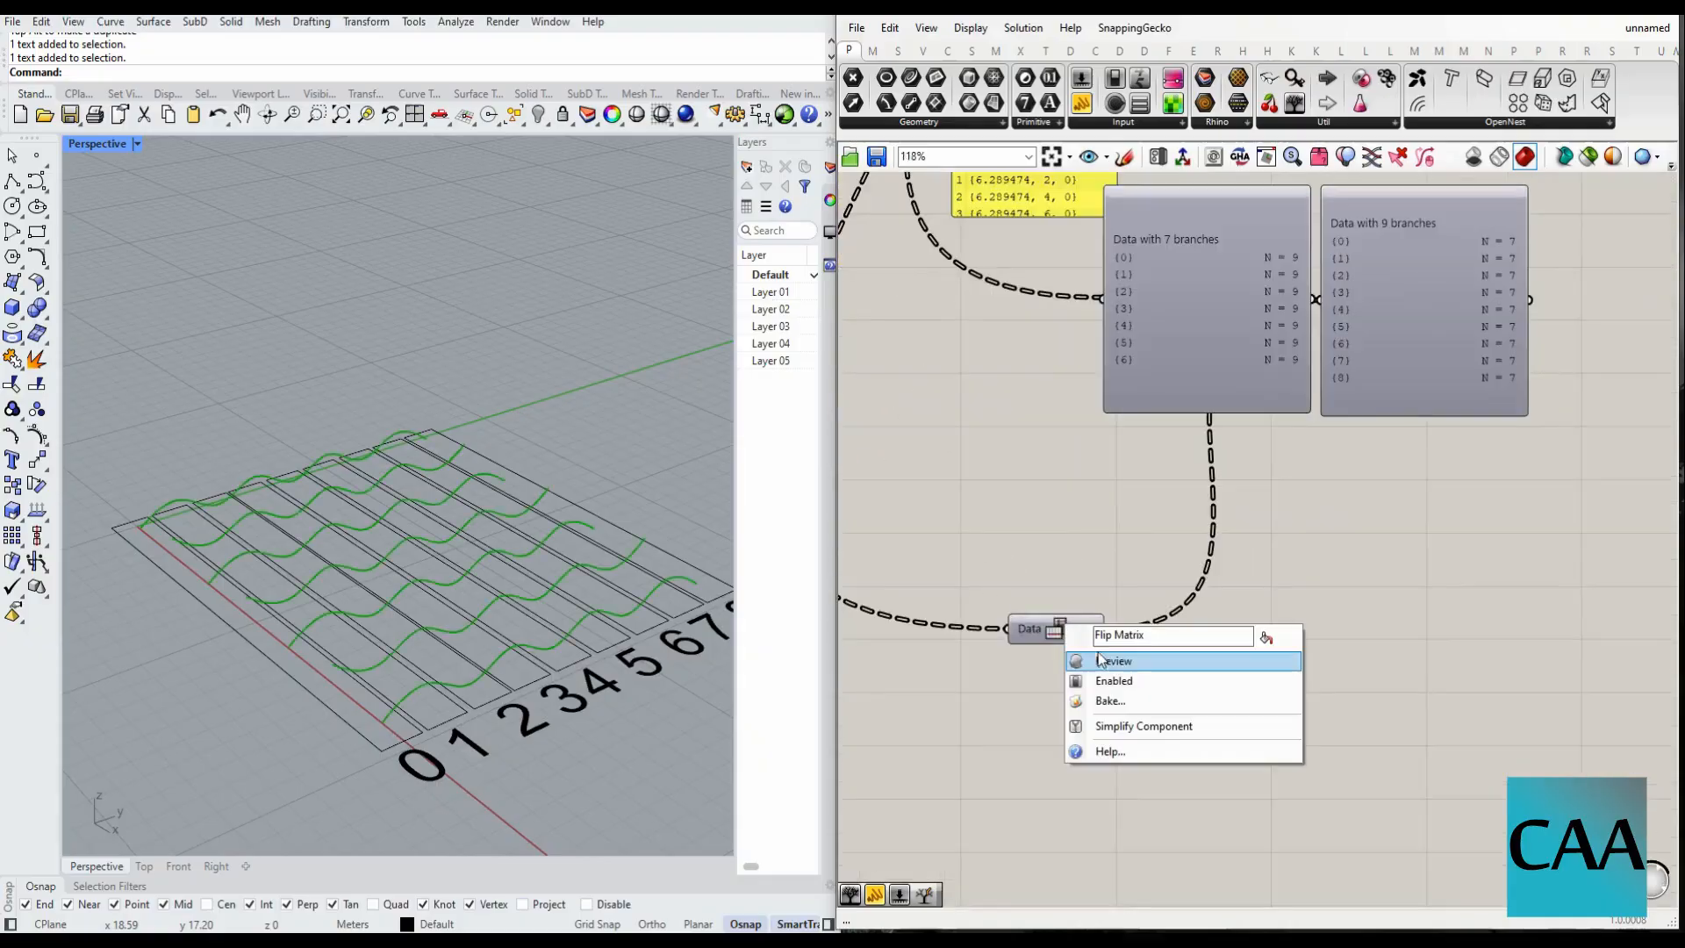
{"action": "left_click", "coordinate": [1104, 662]}
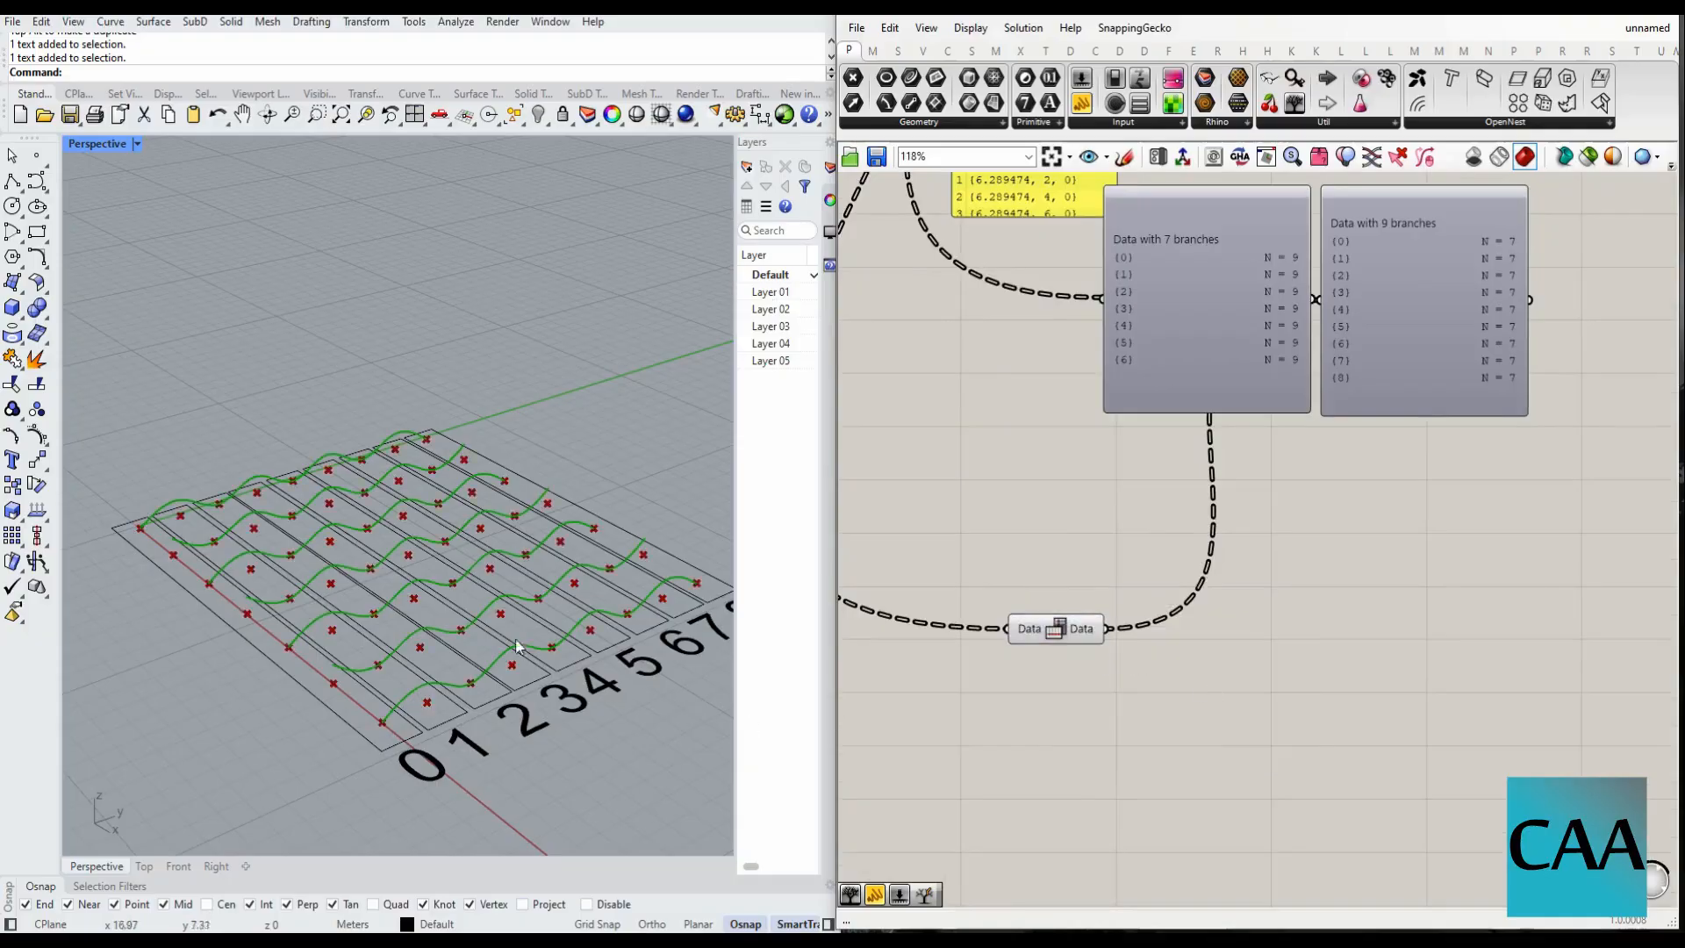
{"action": "right_click_drag", "start_coordinate": [518, 647], "coordinate": [536, 654]}
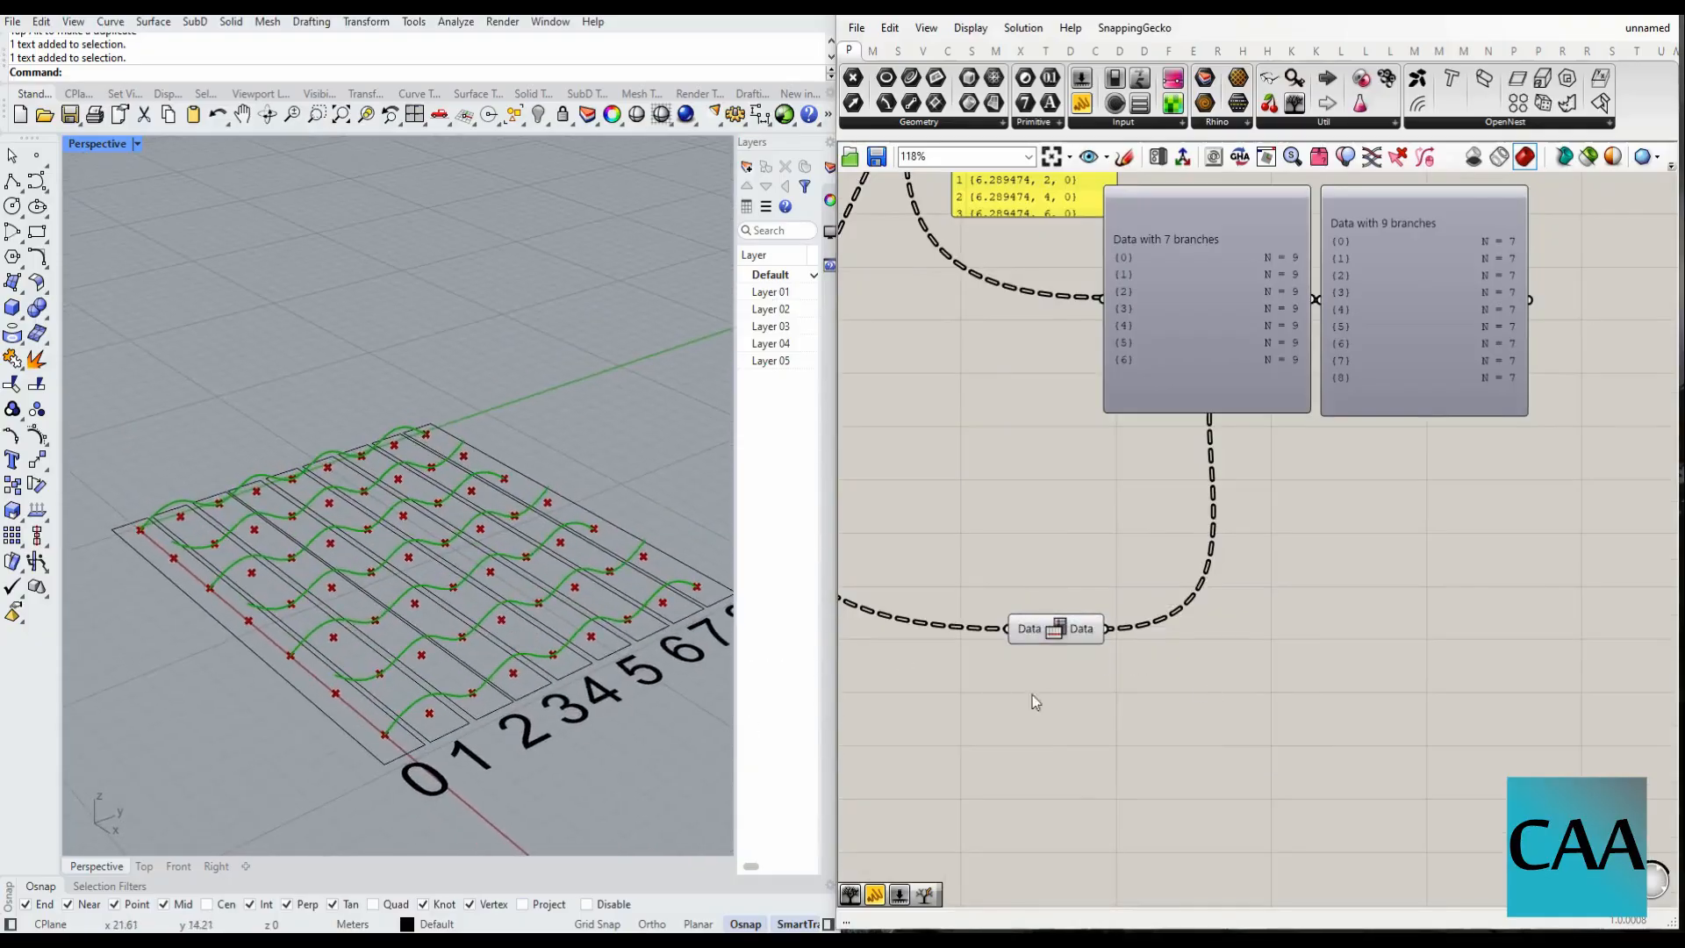
{"action": "scroll", "coordinate": [246, 590], "scroll_direction": "up", "scroll_amount": 4}
{"action": "scroll", "coordinate": [338, 554], "scroll_direction": "down", "scroll_amount": 3}
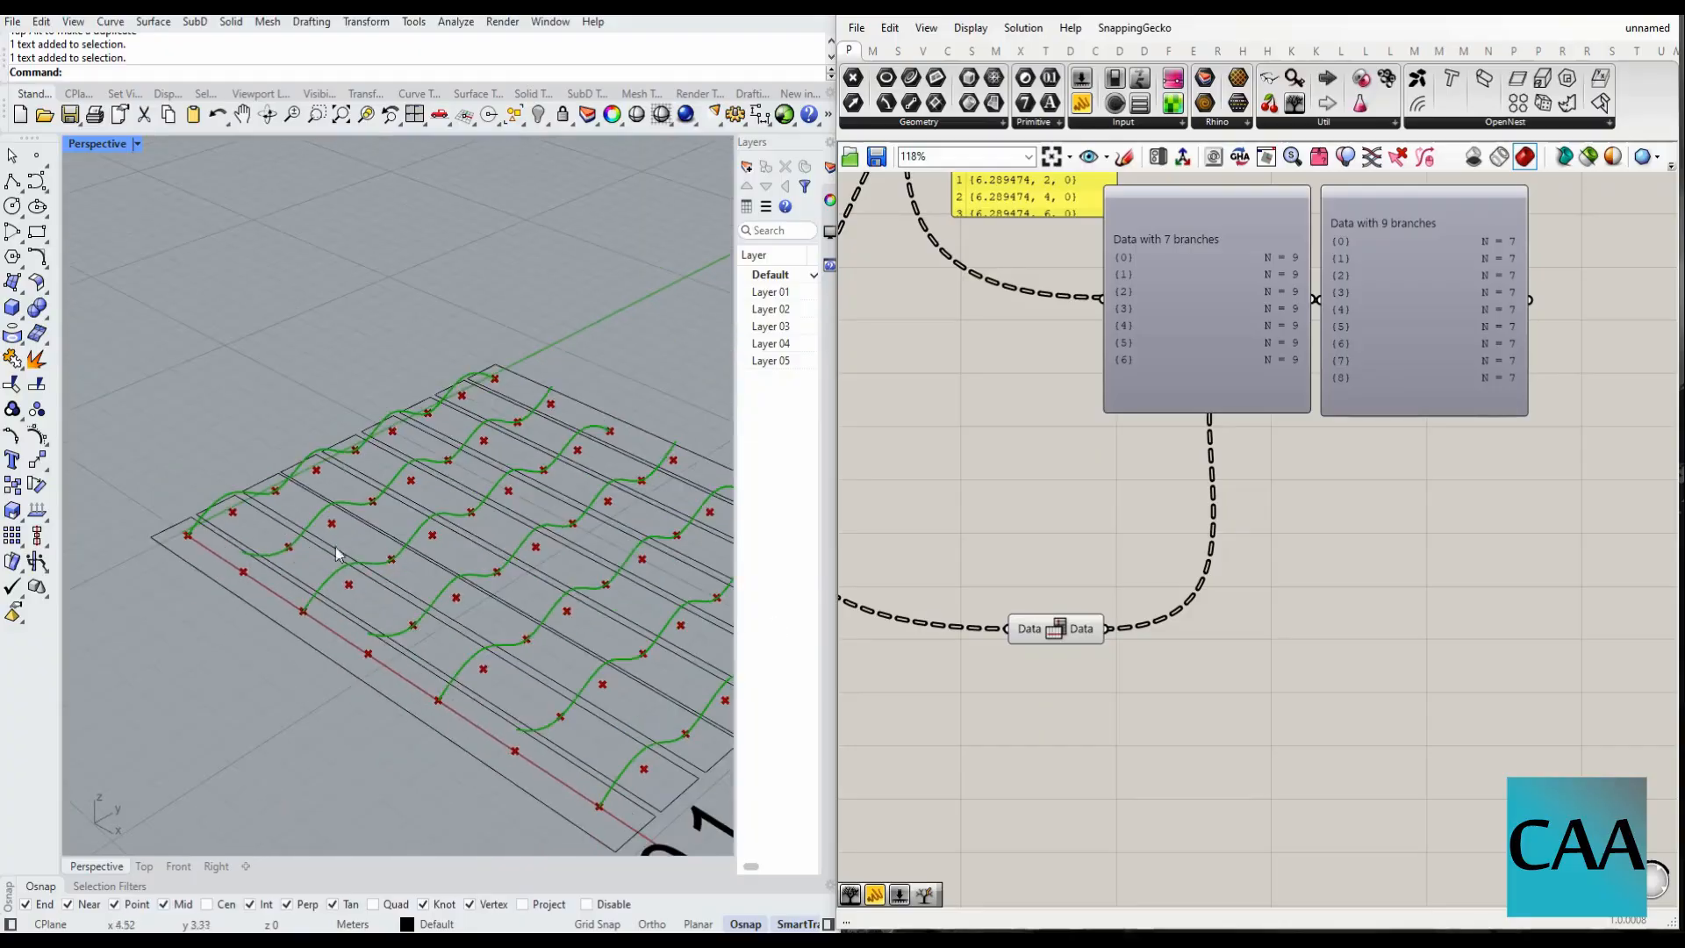
- Add a Tree Branch component beyond Flip Matrix and wire the flipped data into its Tree input
{"action": "left_click", "coordinate": [1078, 681]}
{"action": "scroll", "coordinate": [1228, 689], "scroll_direction": "down", "scroll_amount": 5}
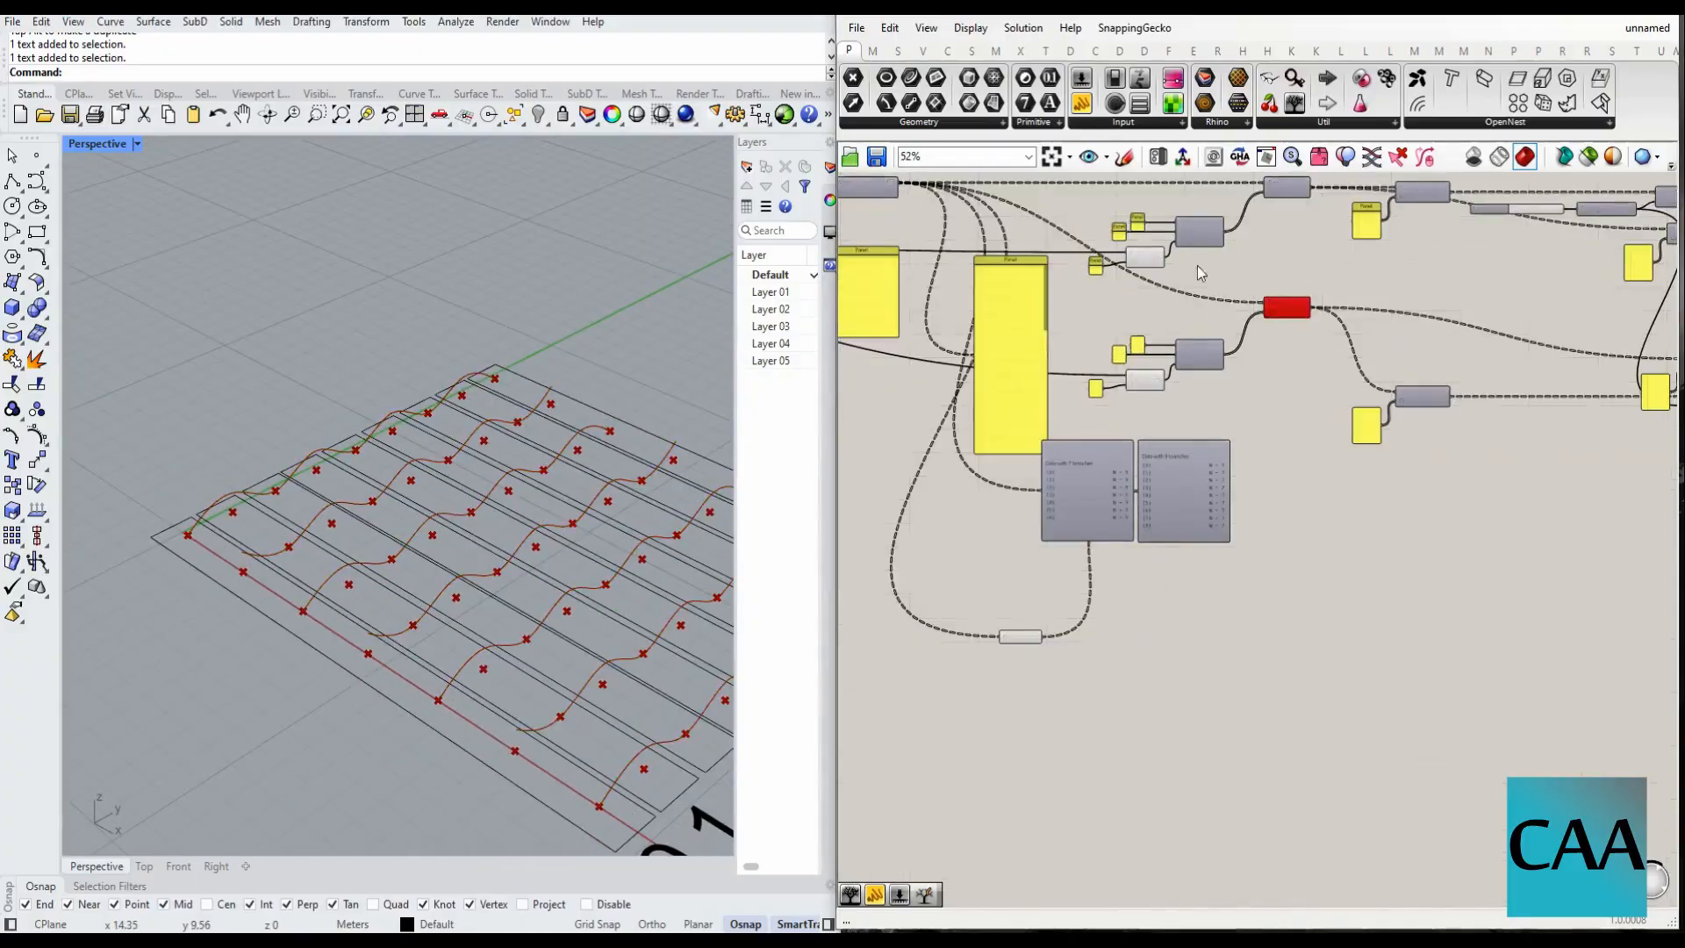
{"action": "scroll", "coordinate": [1211, 263], "scroll_direction": "up", "scroll_amount": 7}
{"action": "scroll", "coordinate": [1273, 351], "scroll_direction": "down", "scroll_amount": 5}
{"action": "scroll", "coordinate": [1331, 309], "scroll_direction": "up", "scroll_amount": 4}
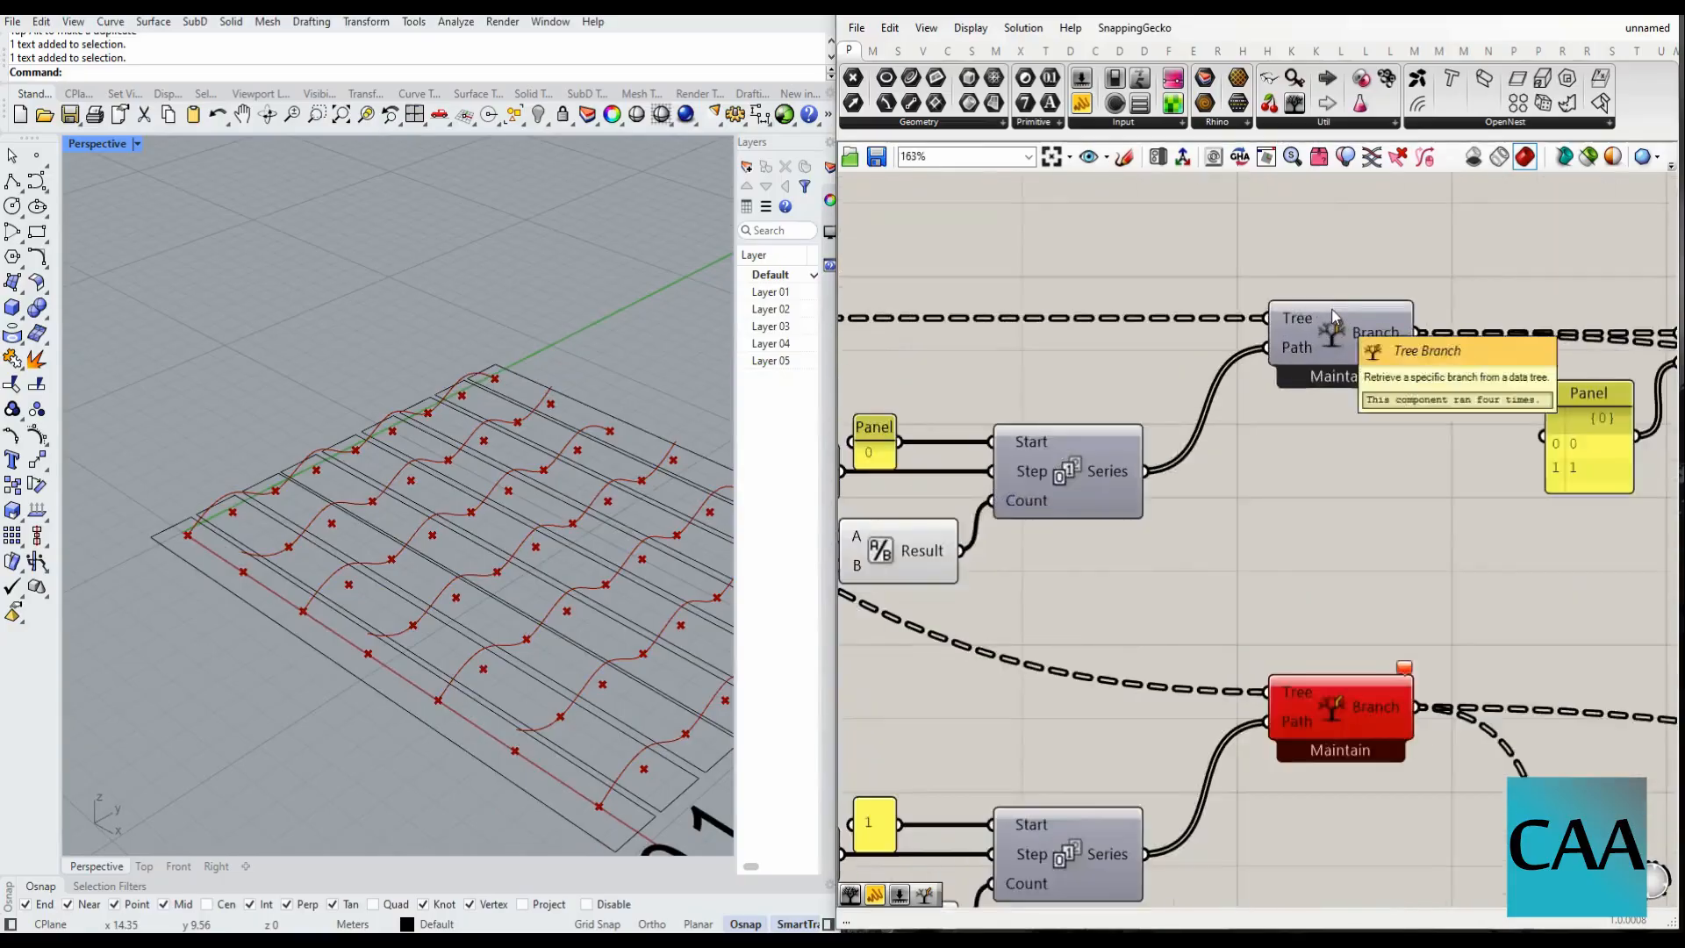
{"action": "scroll", "coordinate": [1316, 441], "scroll_direction": "down", "scroll_amount": 4}
{"action": "scroll", "coordinate": [1243, 581], "scroll_direction": "down", "scroll_amount": 2}
{"action": "scroll", "coordinate": [1243, 581], "scroll_direction": "up", "scroll_amount": 6}
{"action": "double_click", "coordinate": [1339, 699]}
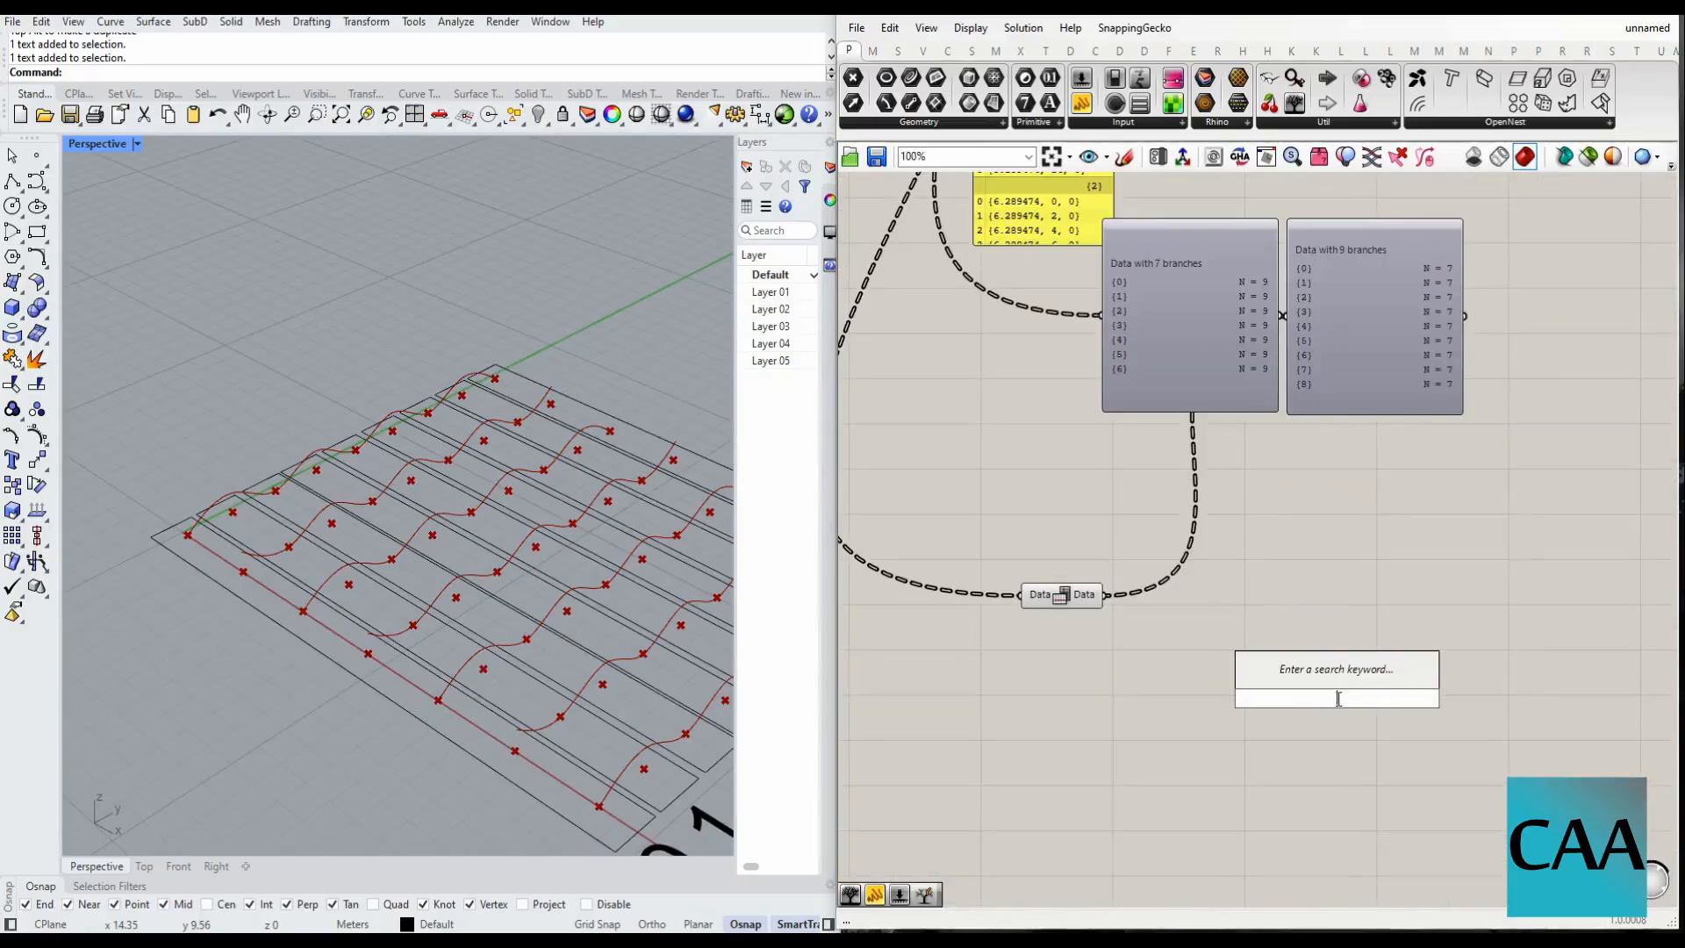
{"action": "type", "text": "tree"}
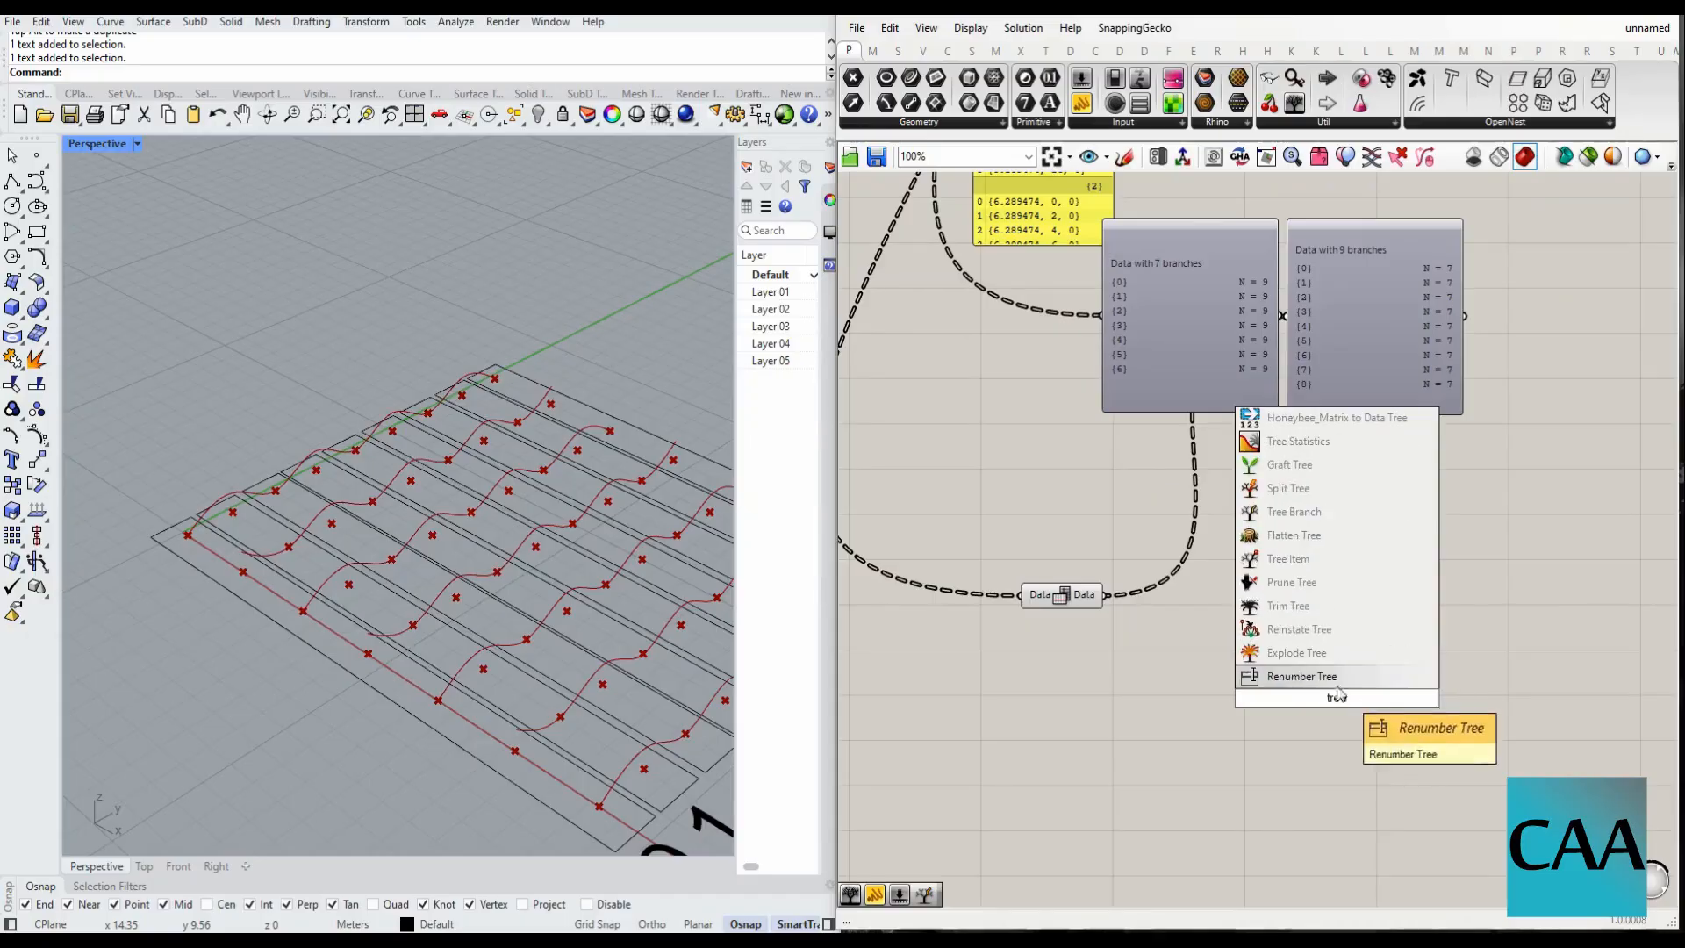
{"action": "left_click", "coordinate": [1317, 511]}
{"action": "scroll", "coordinate": [1318, 692], "scroll_direction": "up", "scroll_amount": 3}
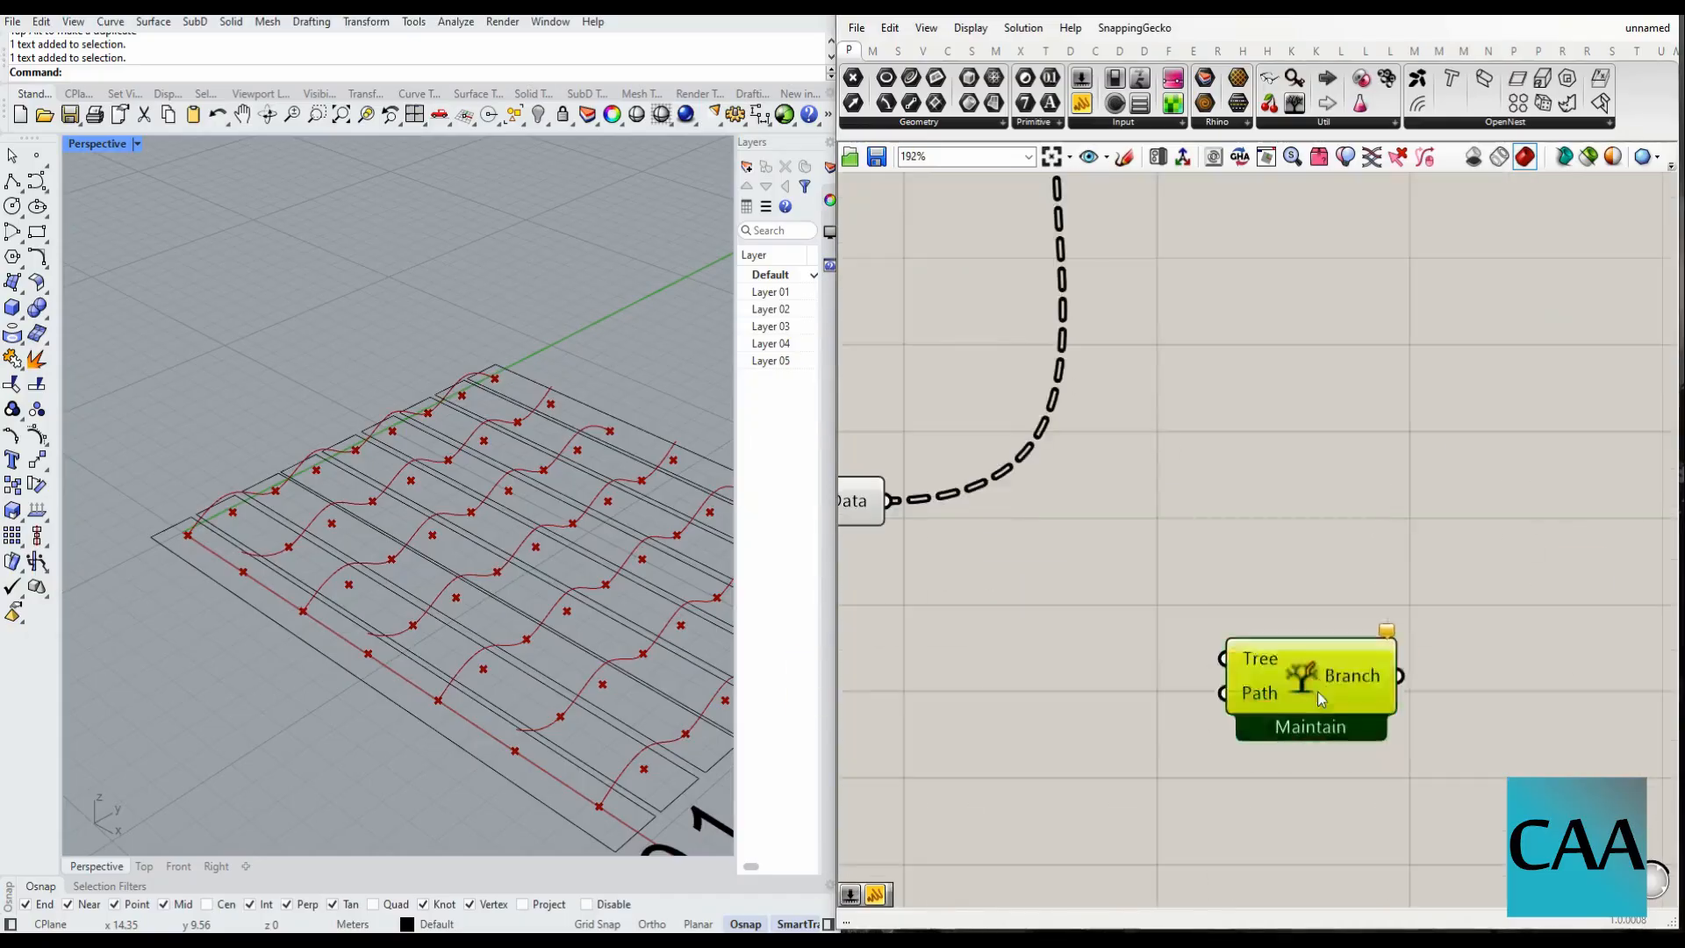
{"action": "left_click_drag", "start_coordinate": [960, 519], "coordinate": [1444, 552]}
{"action": "scroll", "coordinate": [1308, 613], "scroll_direction": "up", "scroll_amount": 1}
{"action": "scroll", "coordinate": [1343, 587], "scroll_direction": "down", "scroll_amount": 1}
- Add a Series component between Flip Matrix and the new Tree Branch
{"action": "double_click", "coordinate": [1242, 671]}
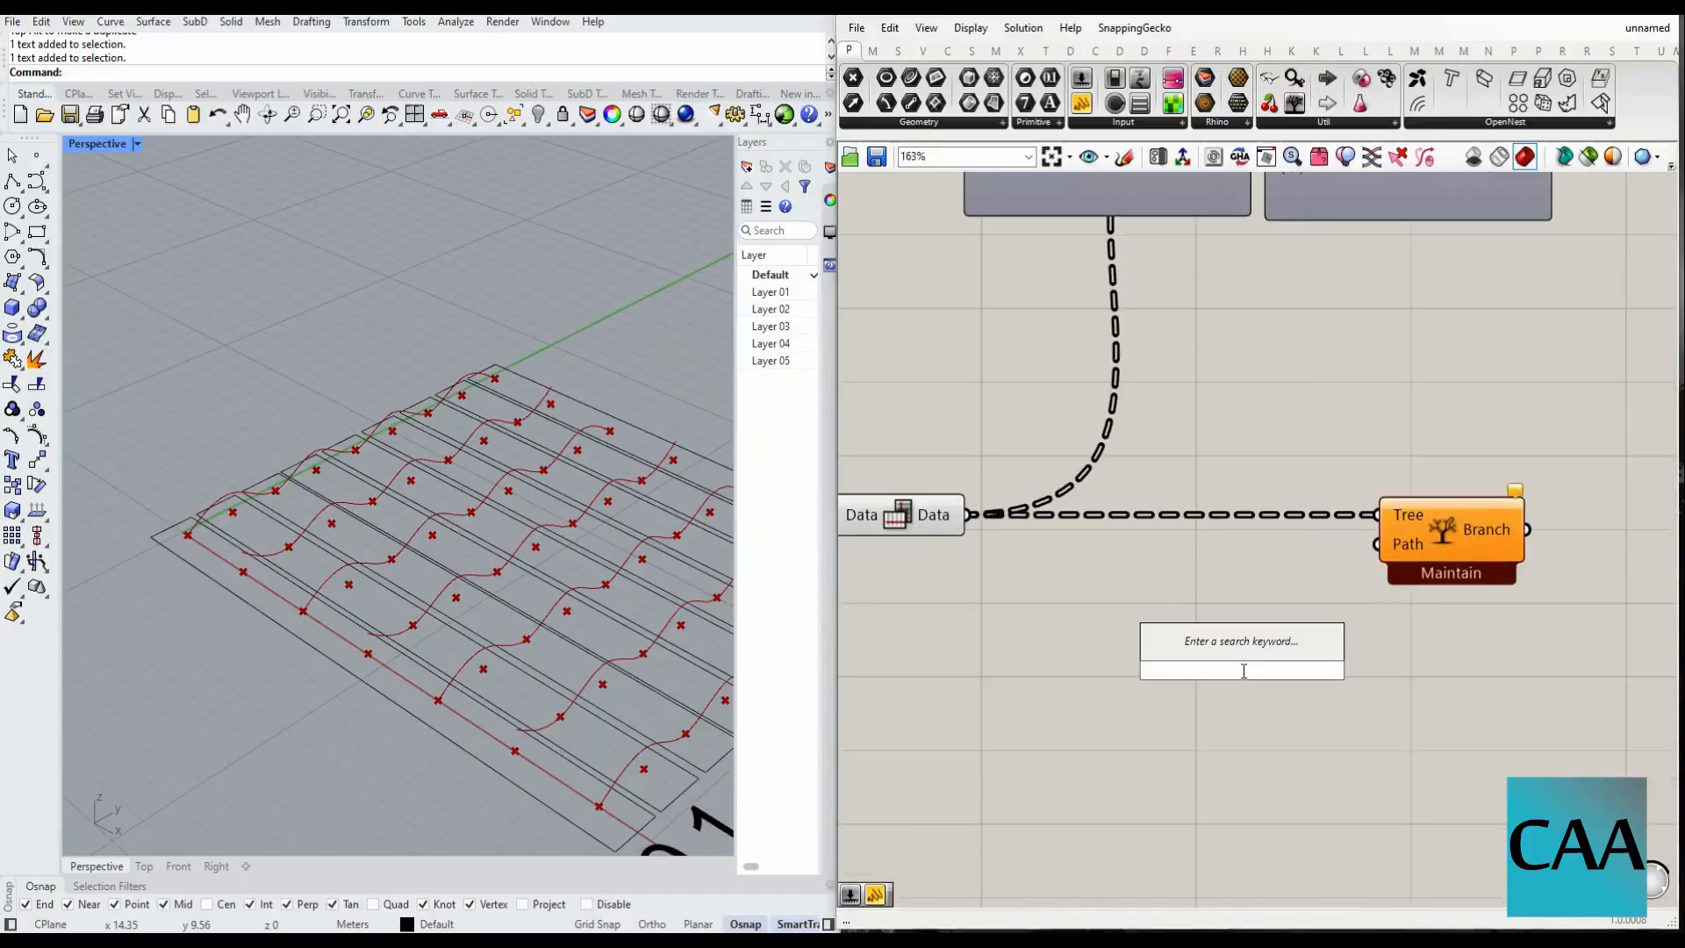
{"action": "type", "text": "ser"}
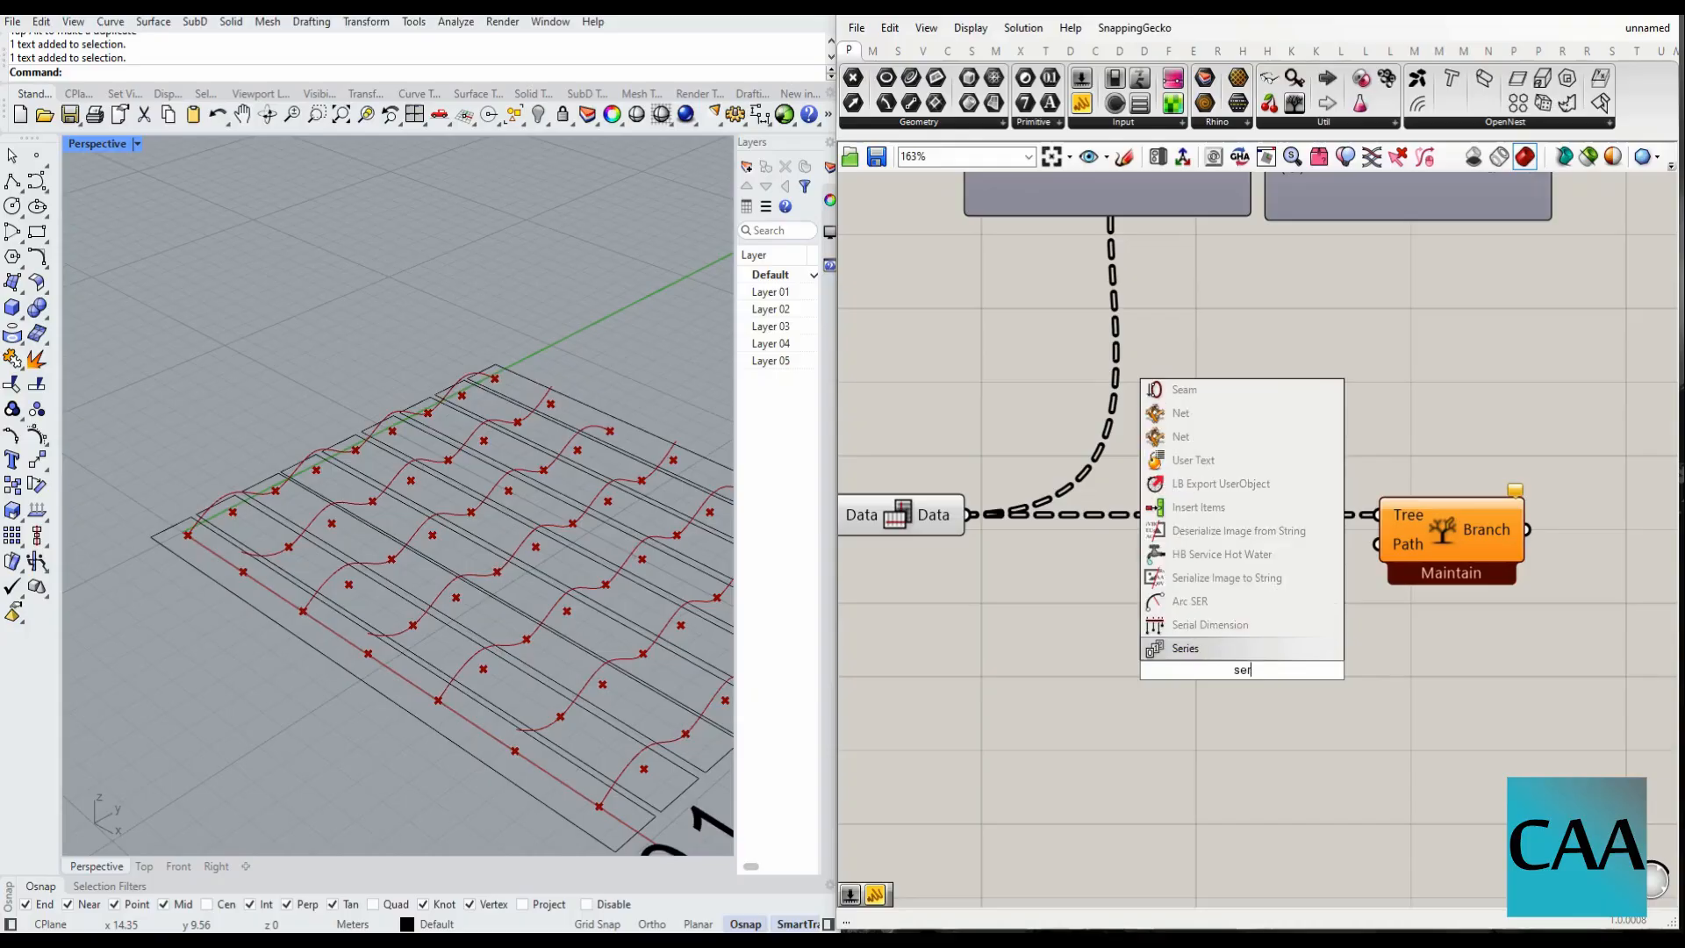
{"action": "key", "text": "Return"}
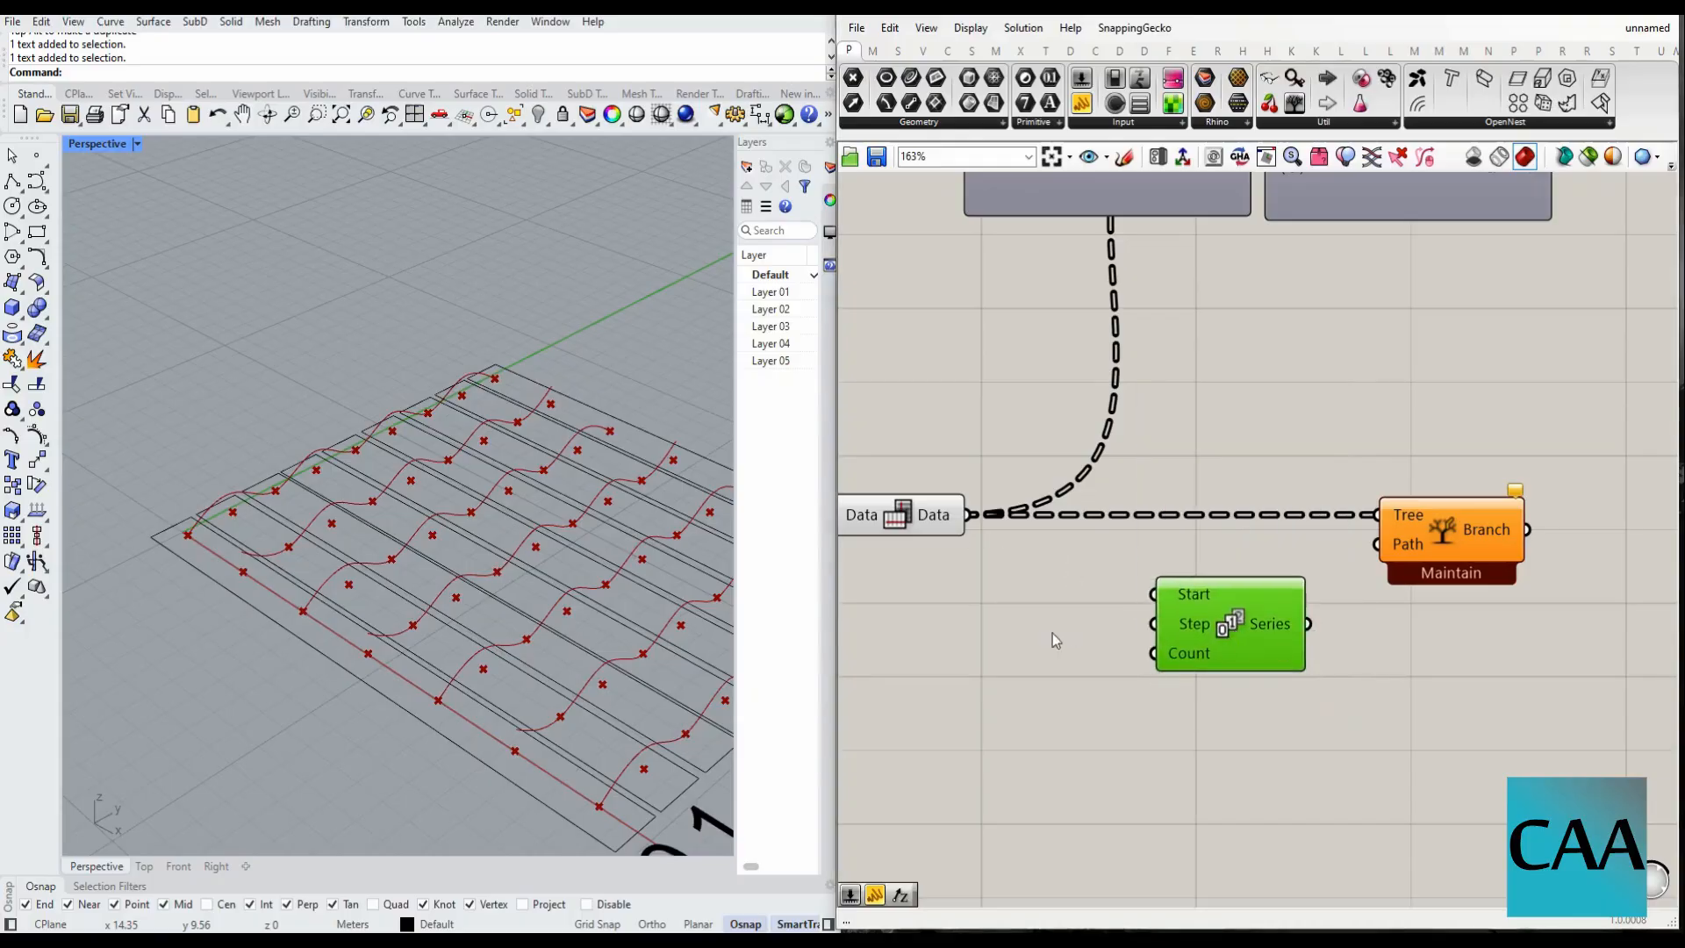
- Create a panel with the value 0 and wire it into the new Series component's Start input
{"action": "double_click", "coordinate": [1052, 634]}
{"action": "type", "text": "//"}
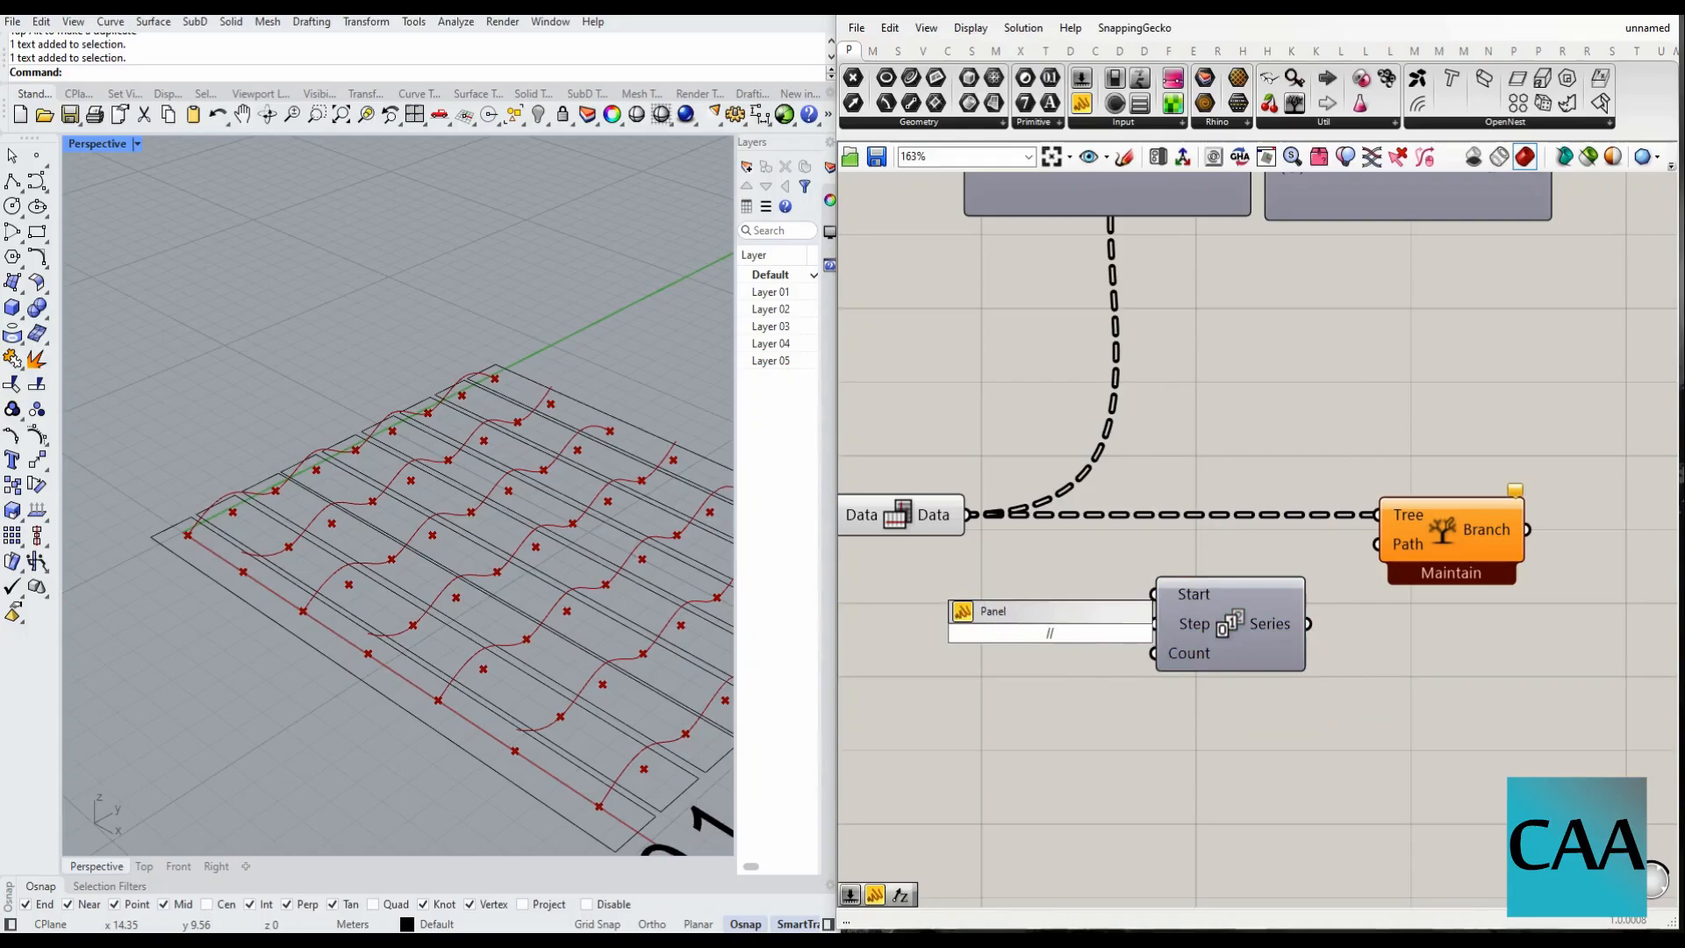
{"action": "type", "text": "0"}
{"action": "key", "text": "Return"}
{"action": "scroll", "coordinate": [1067, 637], "scroll_direction": "up", "scroll_amount": 1}
{"action": "left_click_drag", "start_coordinate": [1154, 595], "coordinate": [1063, 575]}
- Create a panel with the value 2, wire it into the Series Step input and align it with that input
{"action": "double_click", "coordinate": [1010, 703]}
{"action": "type", "text": "//"}
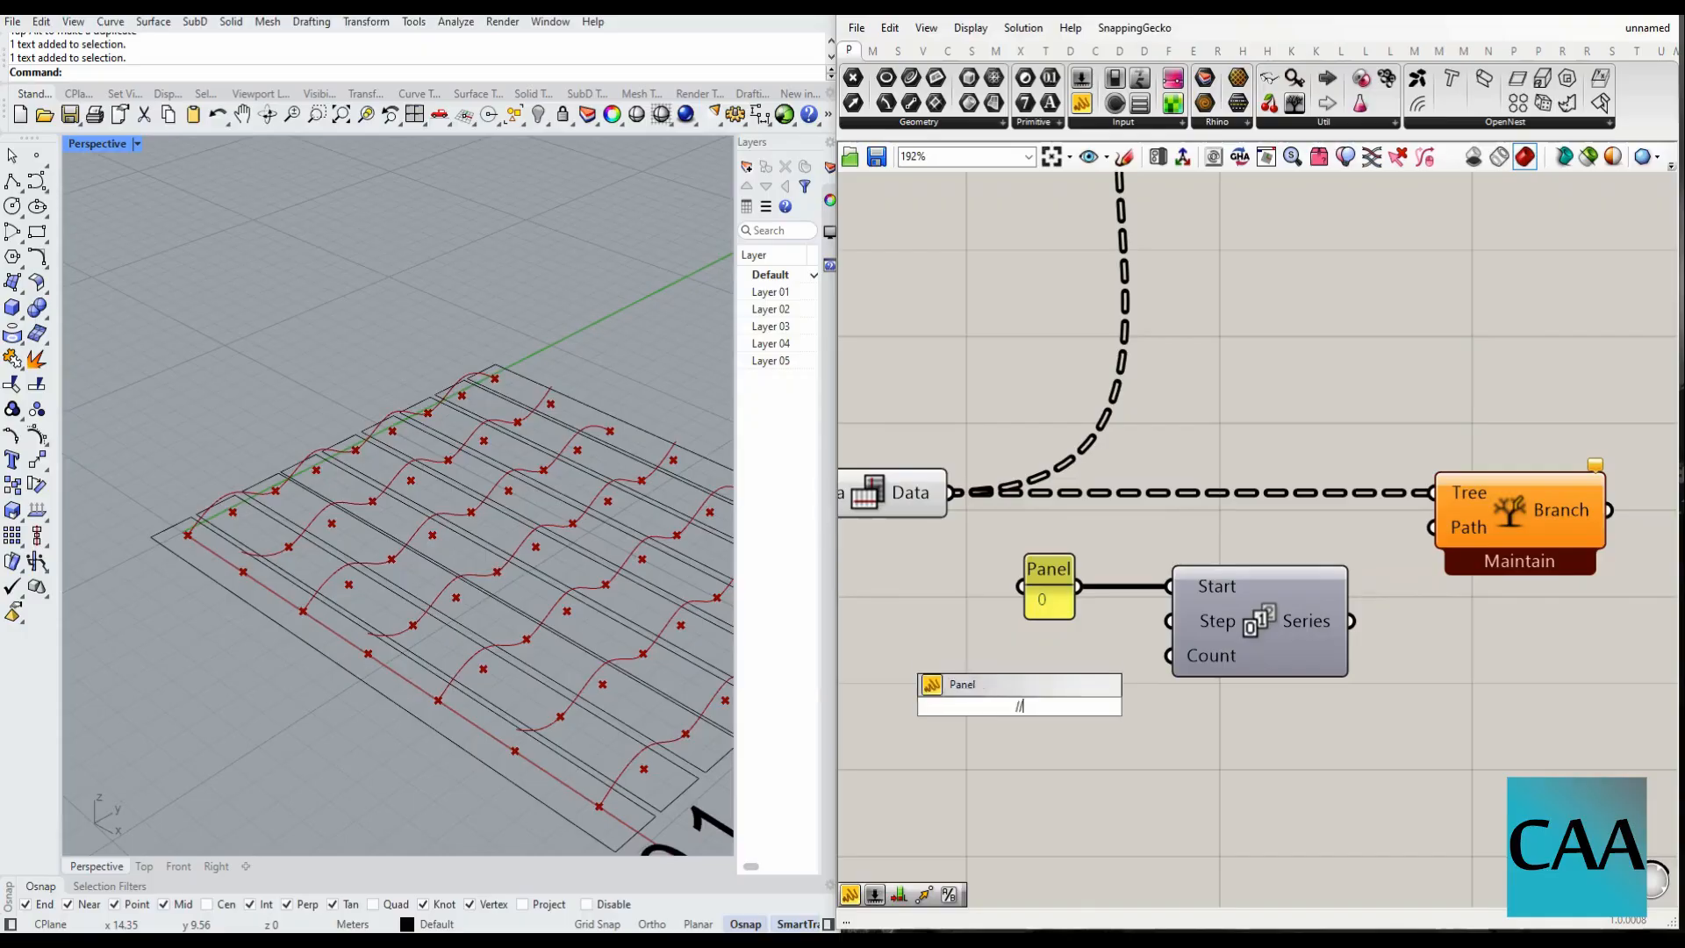
{"action": "type", "text": "2"}
{"action": "key", "text": "Return"}
{"action": "left_click_drag", "start_coordinate": [1049, 705], "coordinate": [1169, 621]}
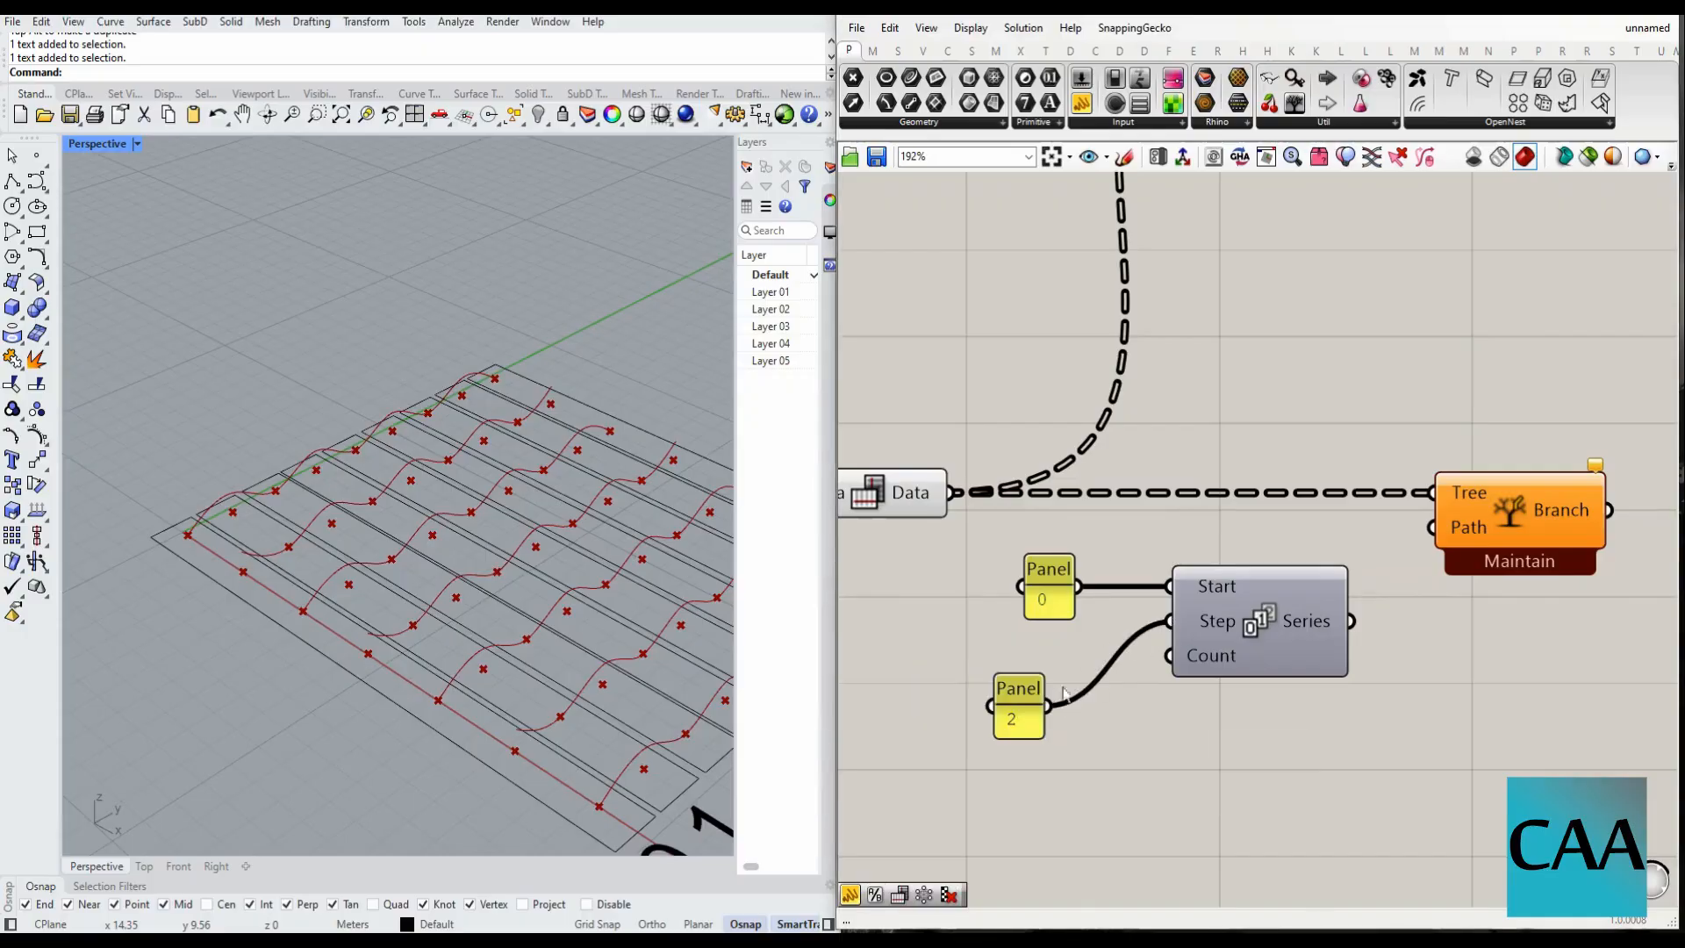
{"action": "left_click_drag", "start_coordinate": [1033, 706], "coordinate": [973, 643]}
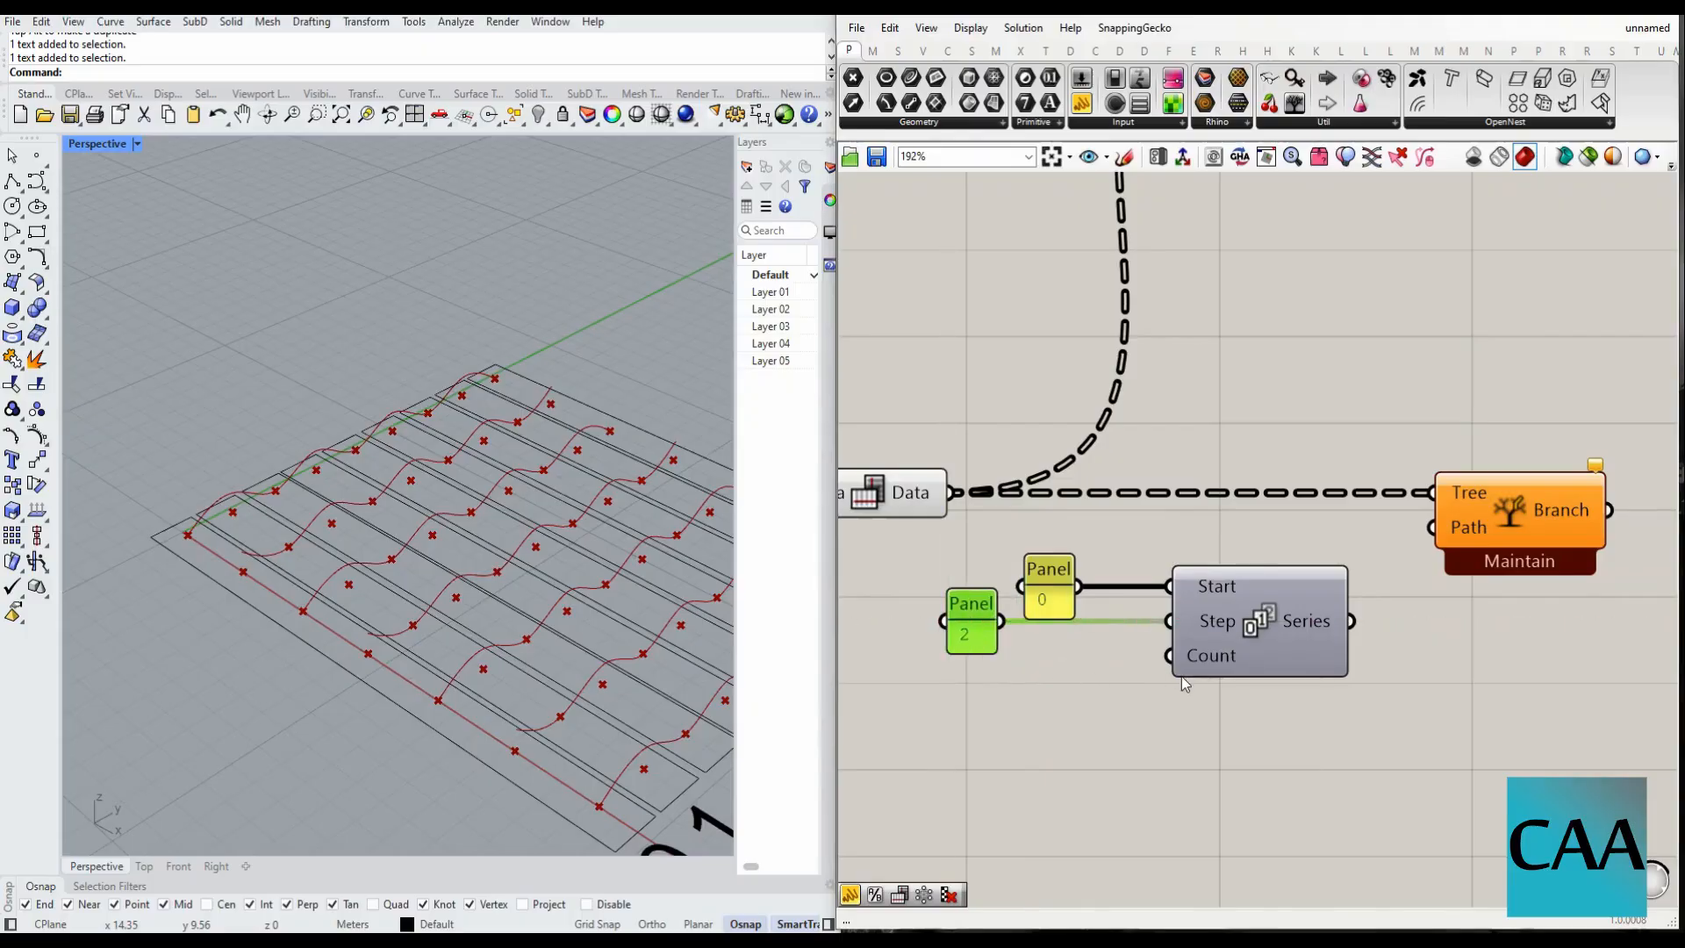
- Switch from the Perspective view to a maximized Top view of the labelled point grid
{"action": "scroll", "coordinate": [303, 544], "scroll_direction": "down", "scroll_amount": 5}
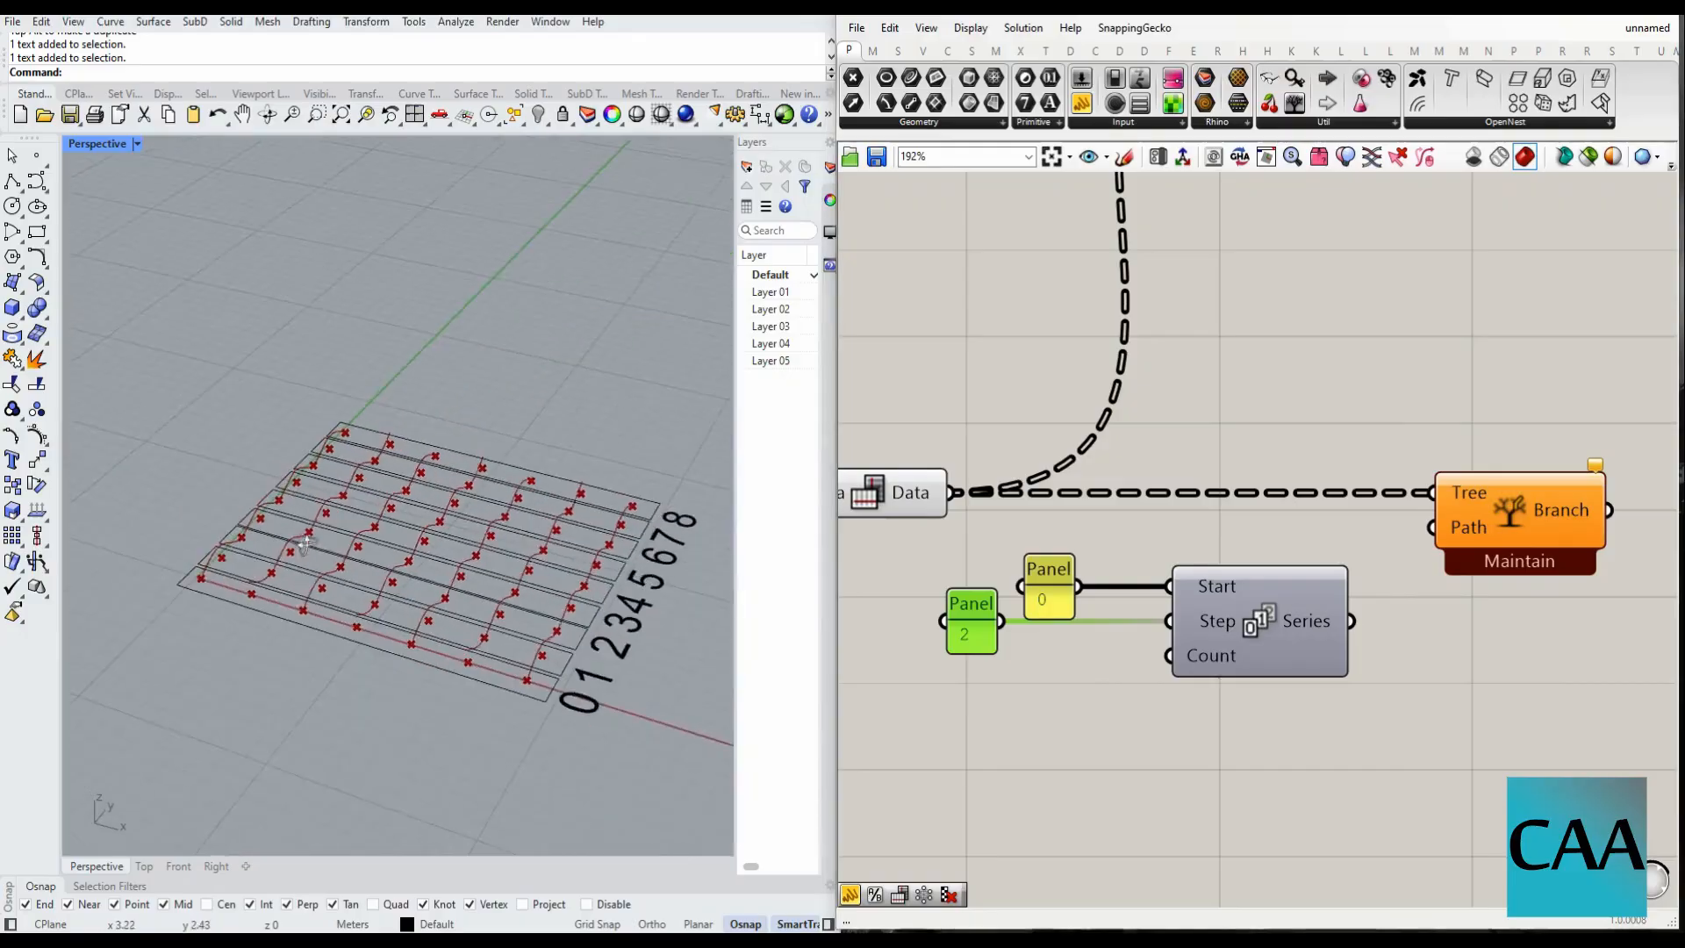
{"action": "scroll", "coordinate": [304, 544], "scroll_direction": "down", "scroll_amount": 1}
{"action": "double_click", "coordinate": [72, 145]}
{"action": "double_click", "coordinate": [77, 144]}
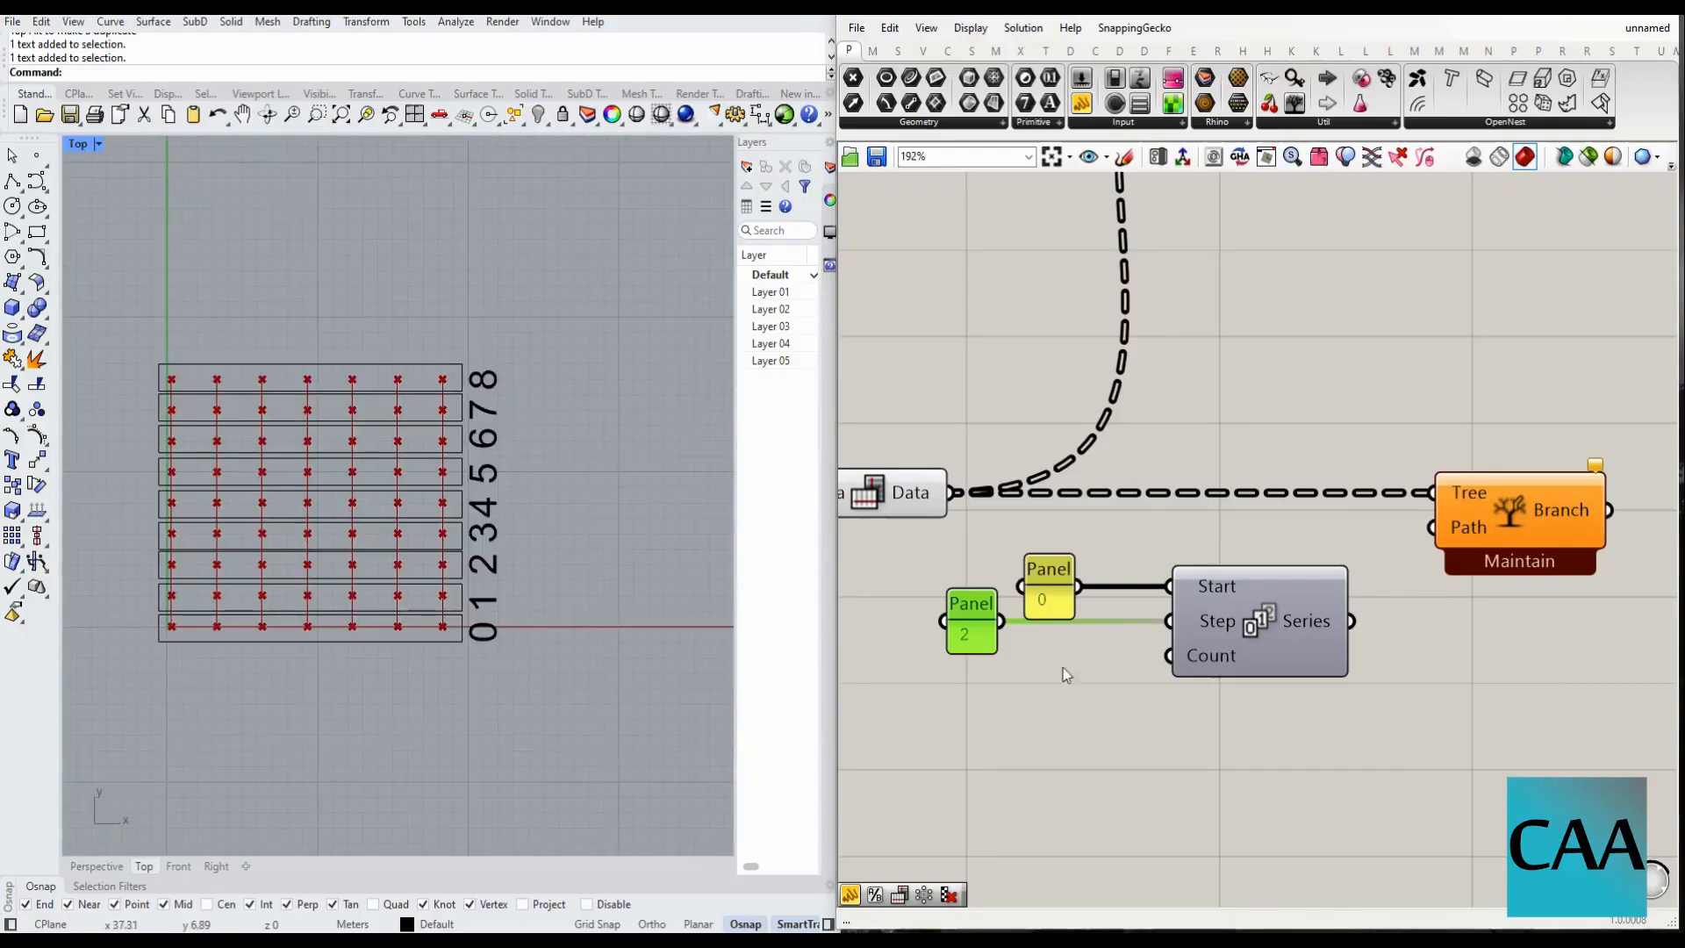
- Try to wire the Count slider of the Y-direction Series straight into the new Series component's Count input
{"action": "scroll", "coordinate": [1415, 683], "scroll_direction": "down", "scroll_amount": 5}
{"action": "scroll", "coordinate": [1122, 409], "scroll_direction": "up", "scroll_amount": 8}
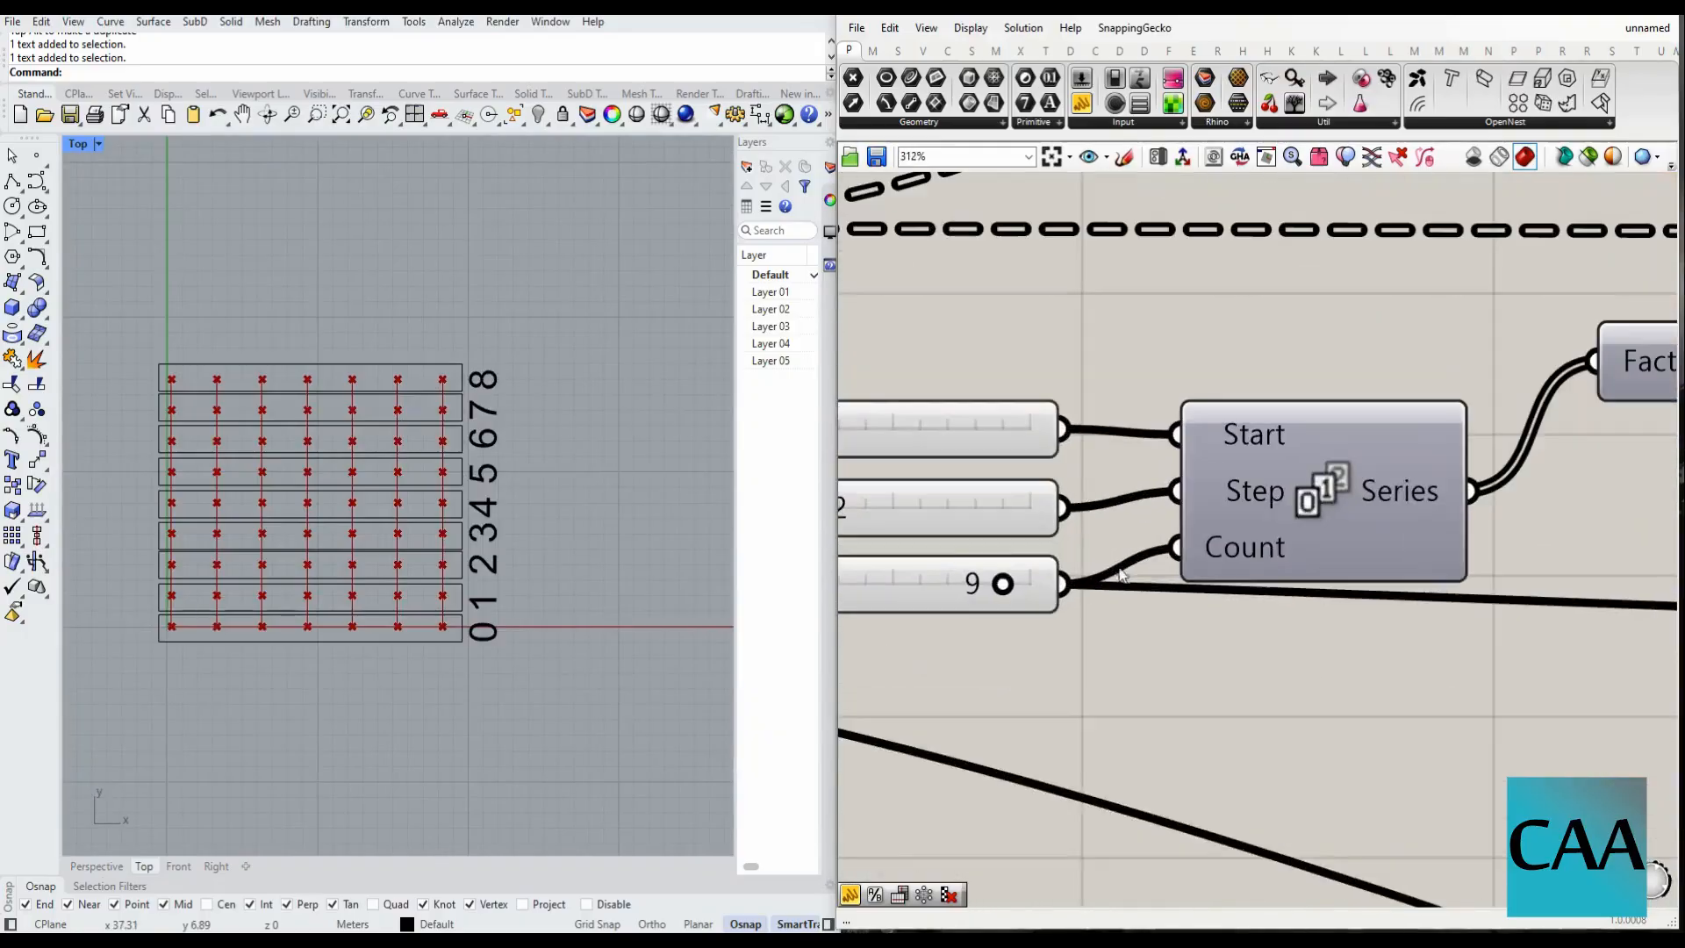
{"action": "scroll", "coordinate": [1171, 602], "scroll_direction": "down", "scroll_amount": 5}
{"action": "scroll", "coordinate": [1081, 562], "scroll_direction": "up", "scroll_amount": 3}
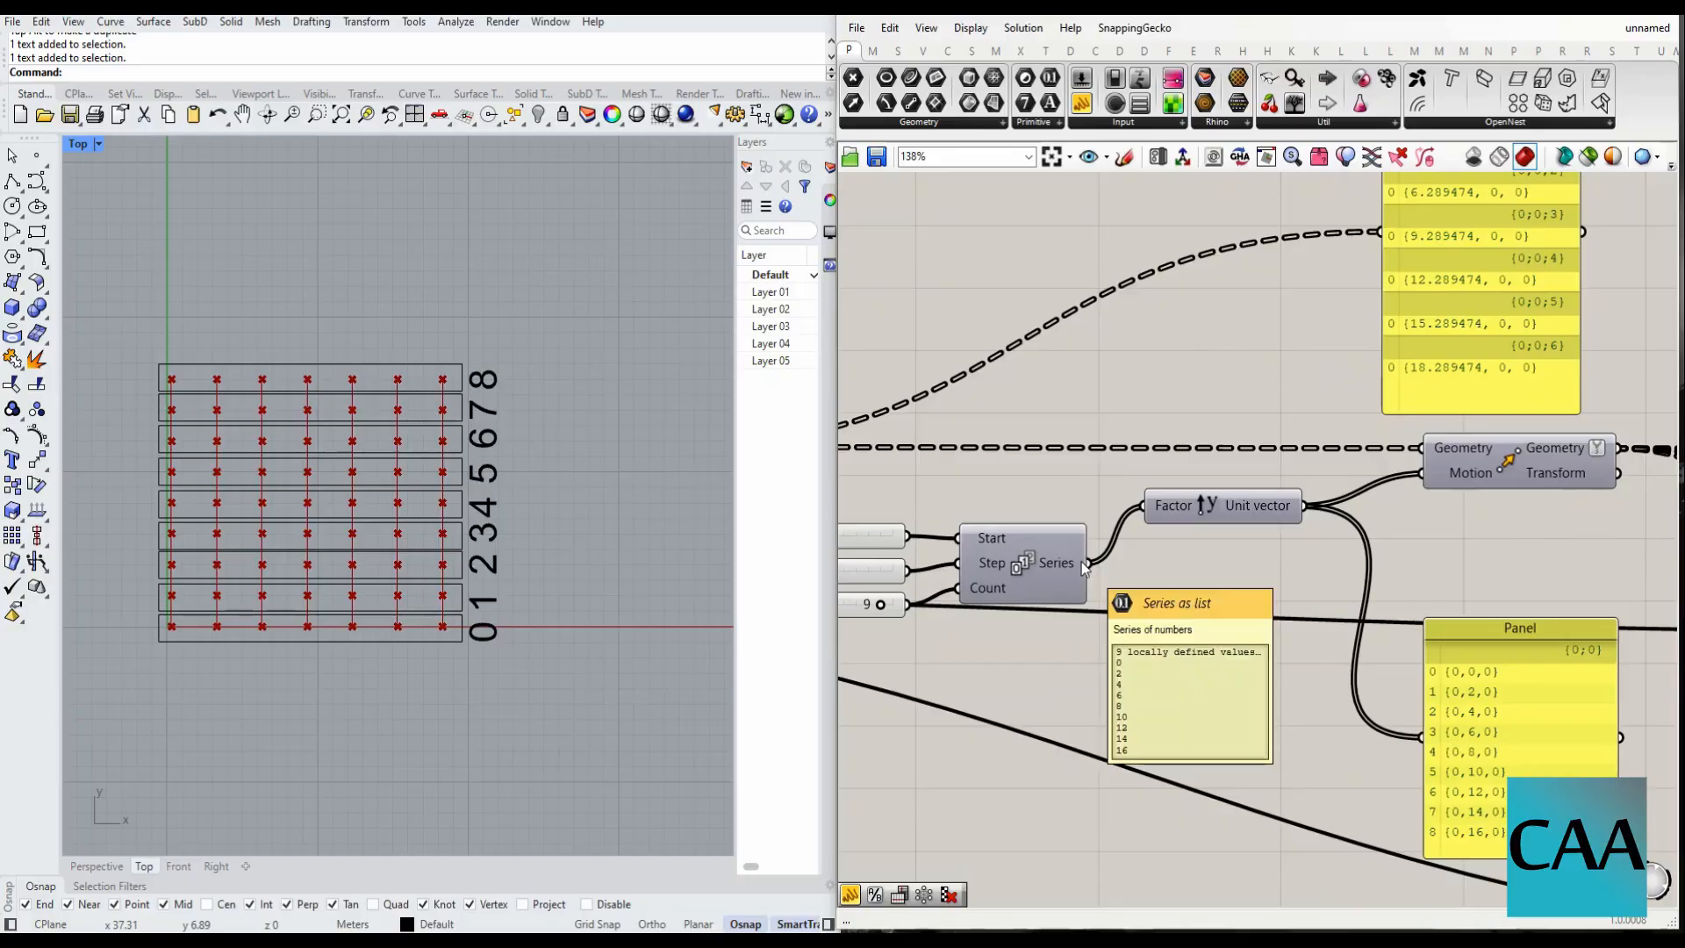
{"action": "scroll", "coordinate": [1512, 485], "scroll_direction": "down", "scroll_amount": 2}
{"action": "scroll", "coordinate": [1514, 479], "scroll_direction": "up", "scroll_amount": 1}
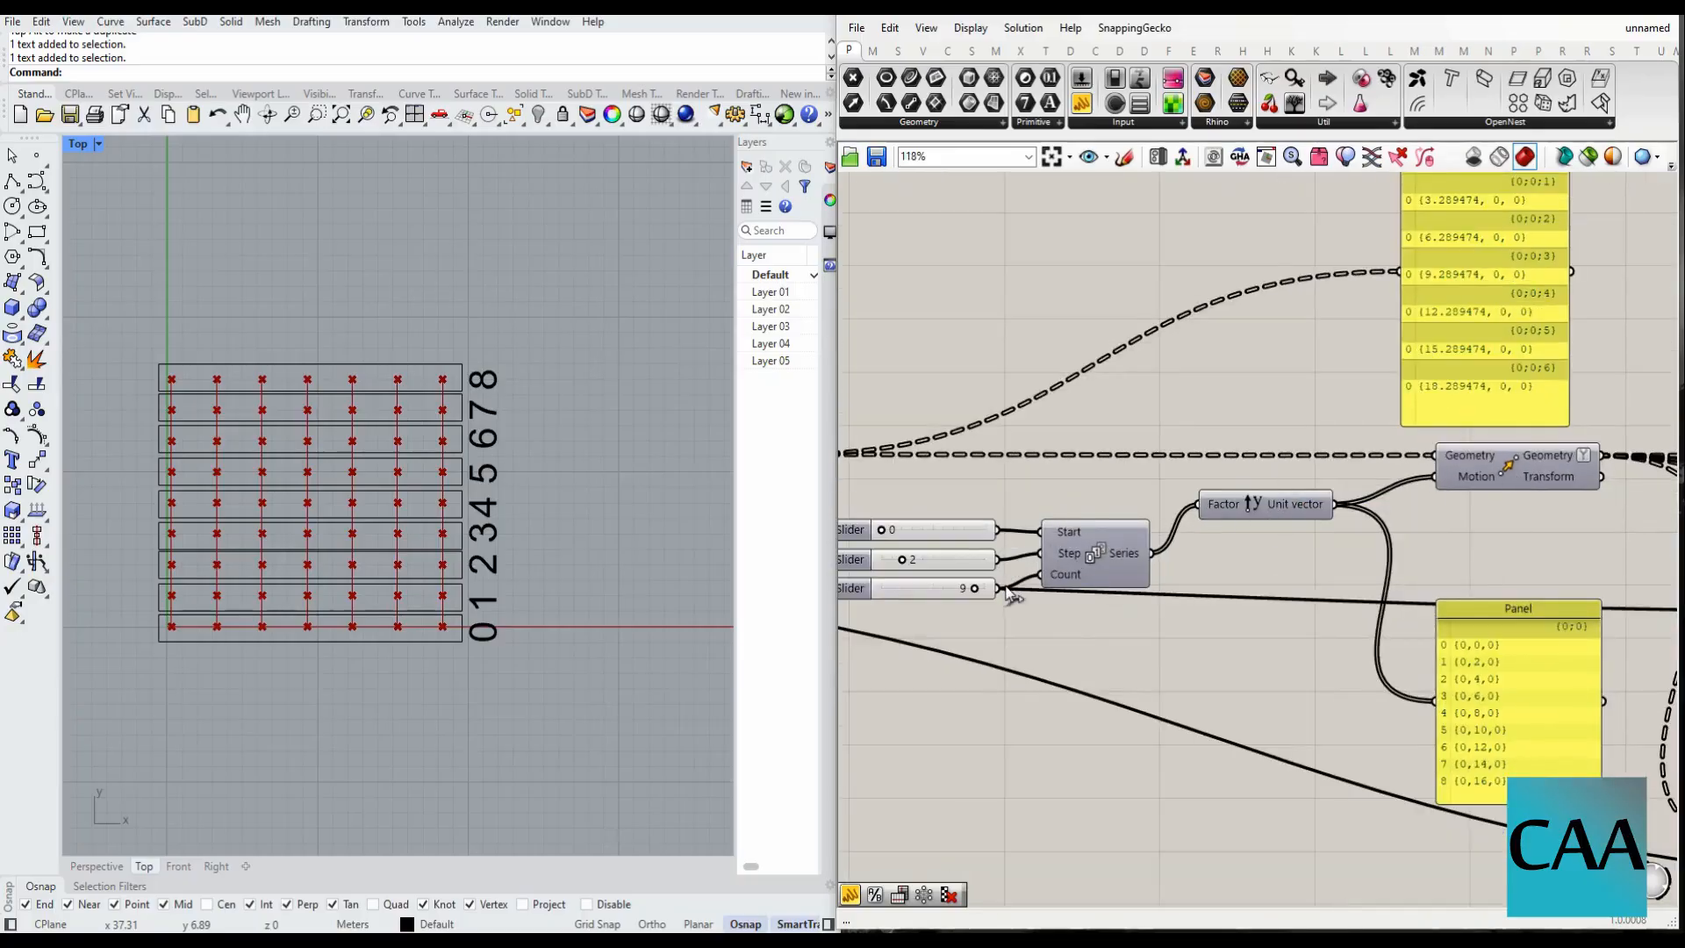
{"action": "left_click_drag", "start_coordinate": [1003, 588], "coordinate": [1010, 474]}
{"action": "scroll", "coordinate": [1071, 454], "scroll_direction": "down", "scroll_amount": 8}
{"action": "scroll", "coordinate": [1208, 611], "scroll_direction": "up", "scroll_amount": 8}
{"action": "scroll", "coordinate": [1226, 720], "scroll_direction": "down", "scroll_amount": 5}
{"action": "scroll", "coordinate": [1036, 474], "scroll_direction": "up", "scroll_amount": 3}
{"action": "scroll", "coordinate": [1036, 474], "scroll_direction": "down", "scroll_amount": 3}
{"action": "scroll", "coordinate": [1213, 702], "scroll_direction": "up", "scroll_amount": 7}
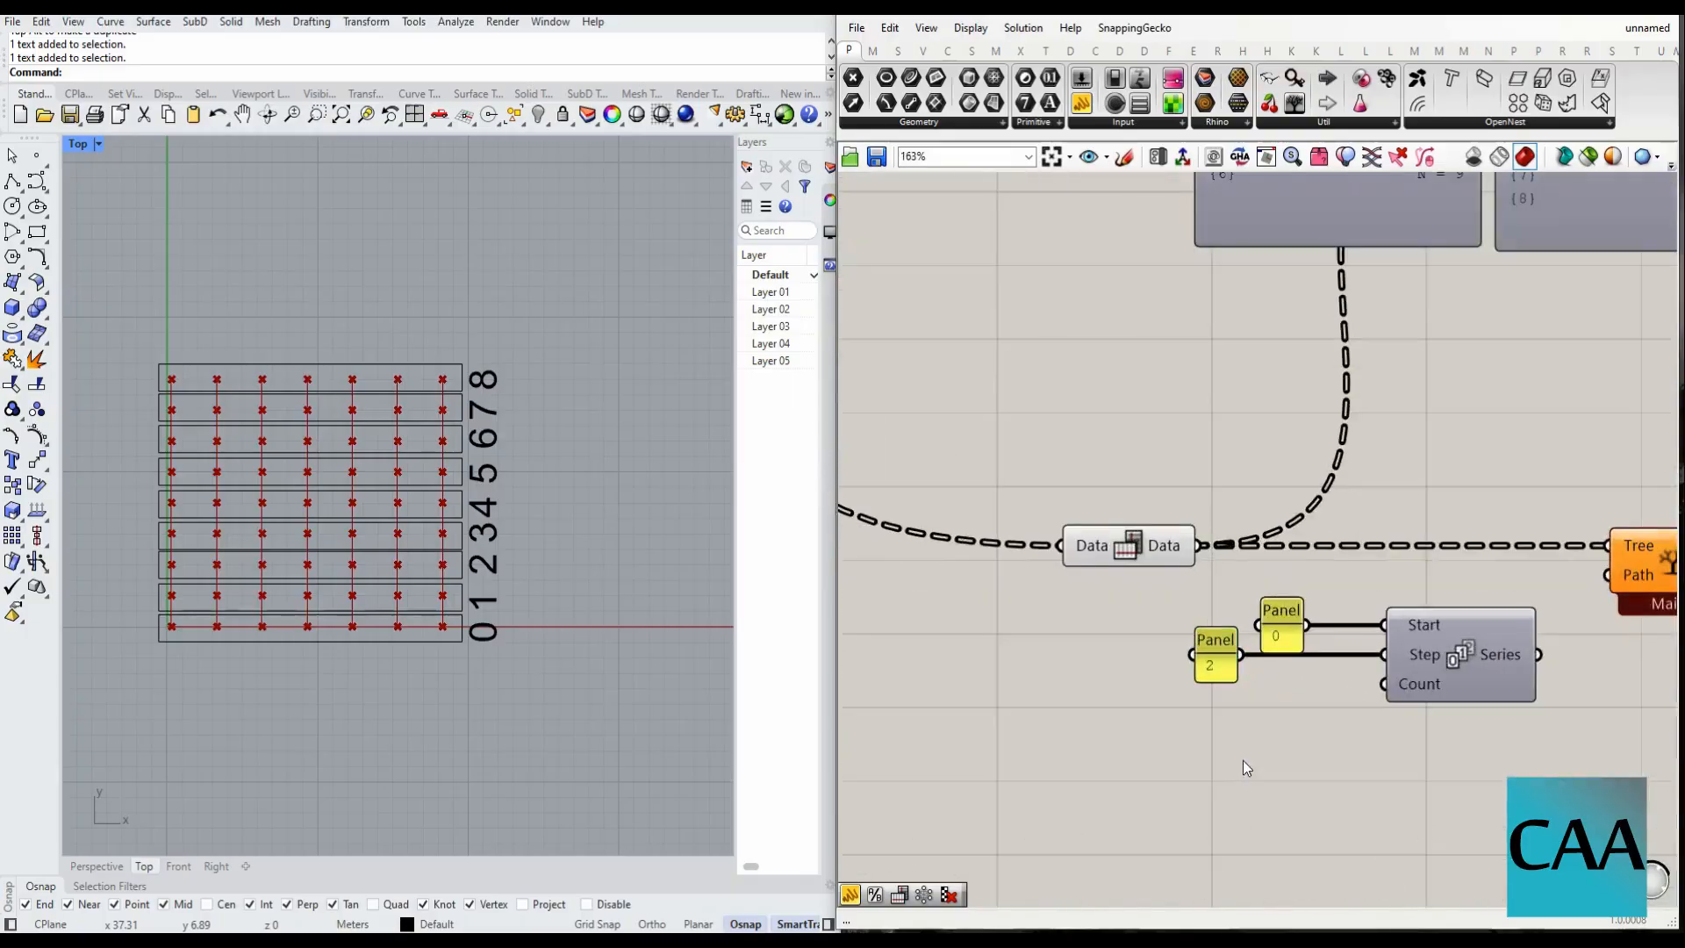
- Add a Division component beneath the 0 and 2 panels of the new Series
{"action": "double_click", "coordinate": [1244, 764]}
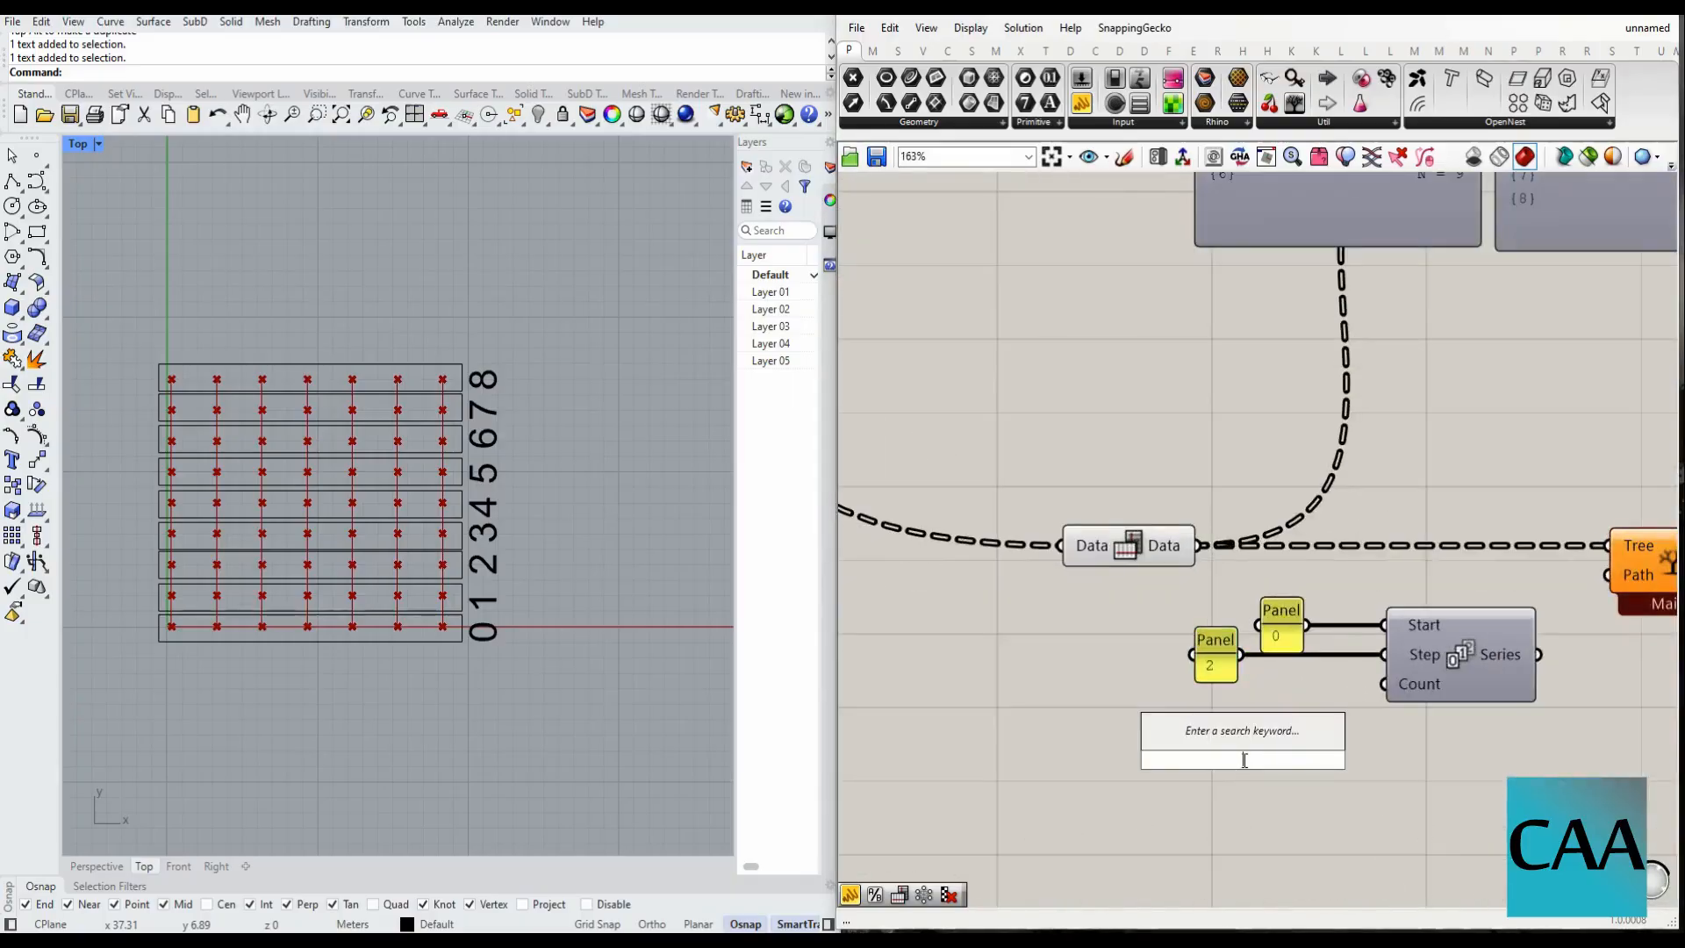
{"action": "type", "text": "/"}
{"action": "key", "text": "Return"}
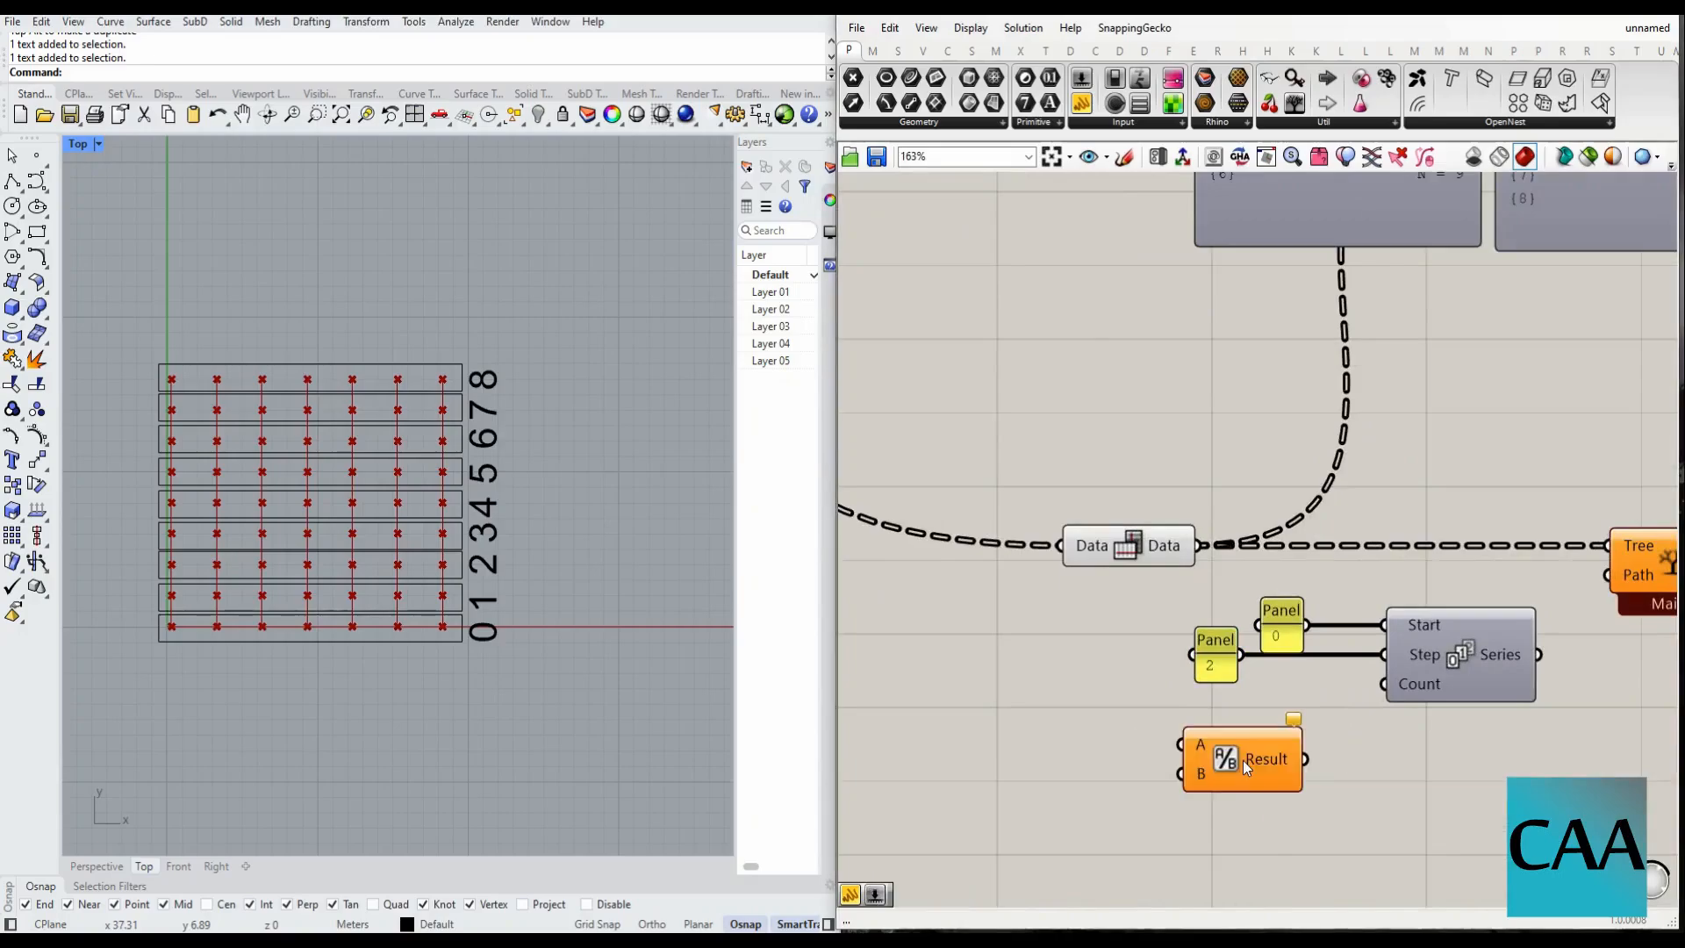
- Compare the Count slider of the Y-direction Series with the labelled rows of the point grid
{"action": "scroll", "coordinate": [1243, 760], "scroll_direction": "down", "scroll_amount": 10}
{"action": "scroll", "coordinate": [1181, 606], "scroll_direction": "up", "scroll_amount": 8}
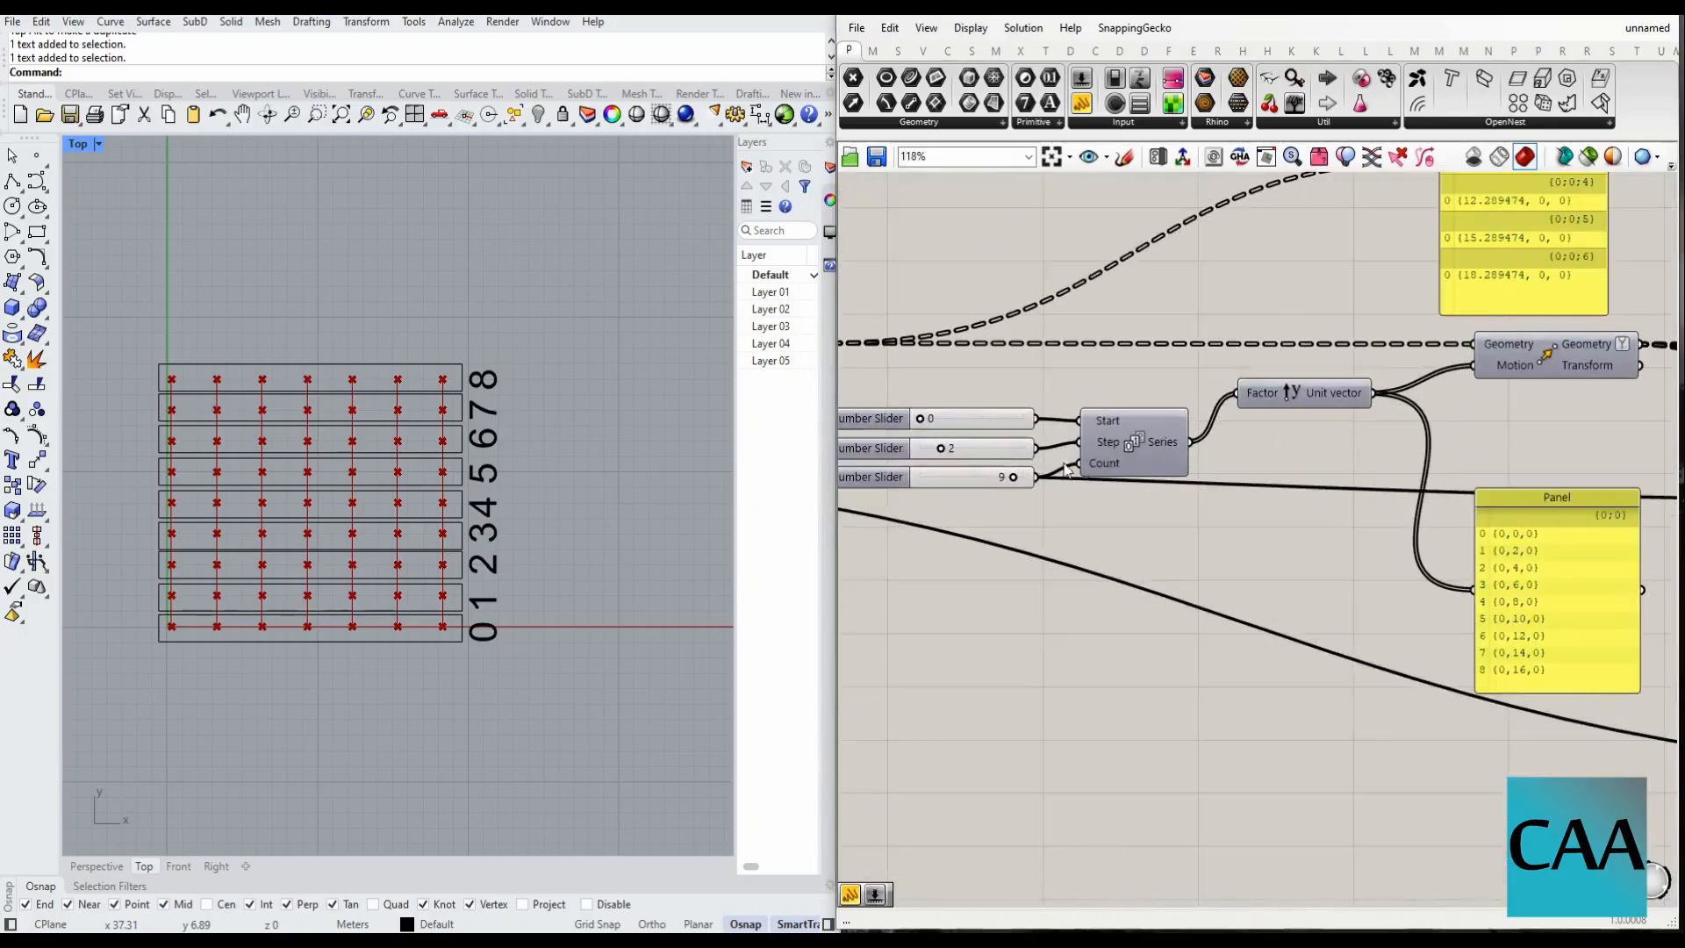
{"action": "left_click_drag", "start_coordinate": [1126, 360], "coordinate": [1294, 657]}
{"action": "scroll", "coordinate": [1129, 375], "scroll_direction": "down", "scroll_amount": 4}
{"action": "scroll", "coordinate": [1294, 656], "scroll_direction": "down", "scroll_amount": 4}
{"action": "scroll", "coordinate": [1092, 338], "scroll_direction": "up", "scroll_amount": 5}
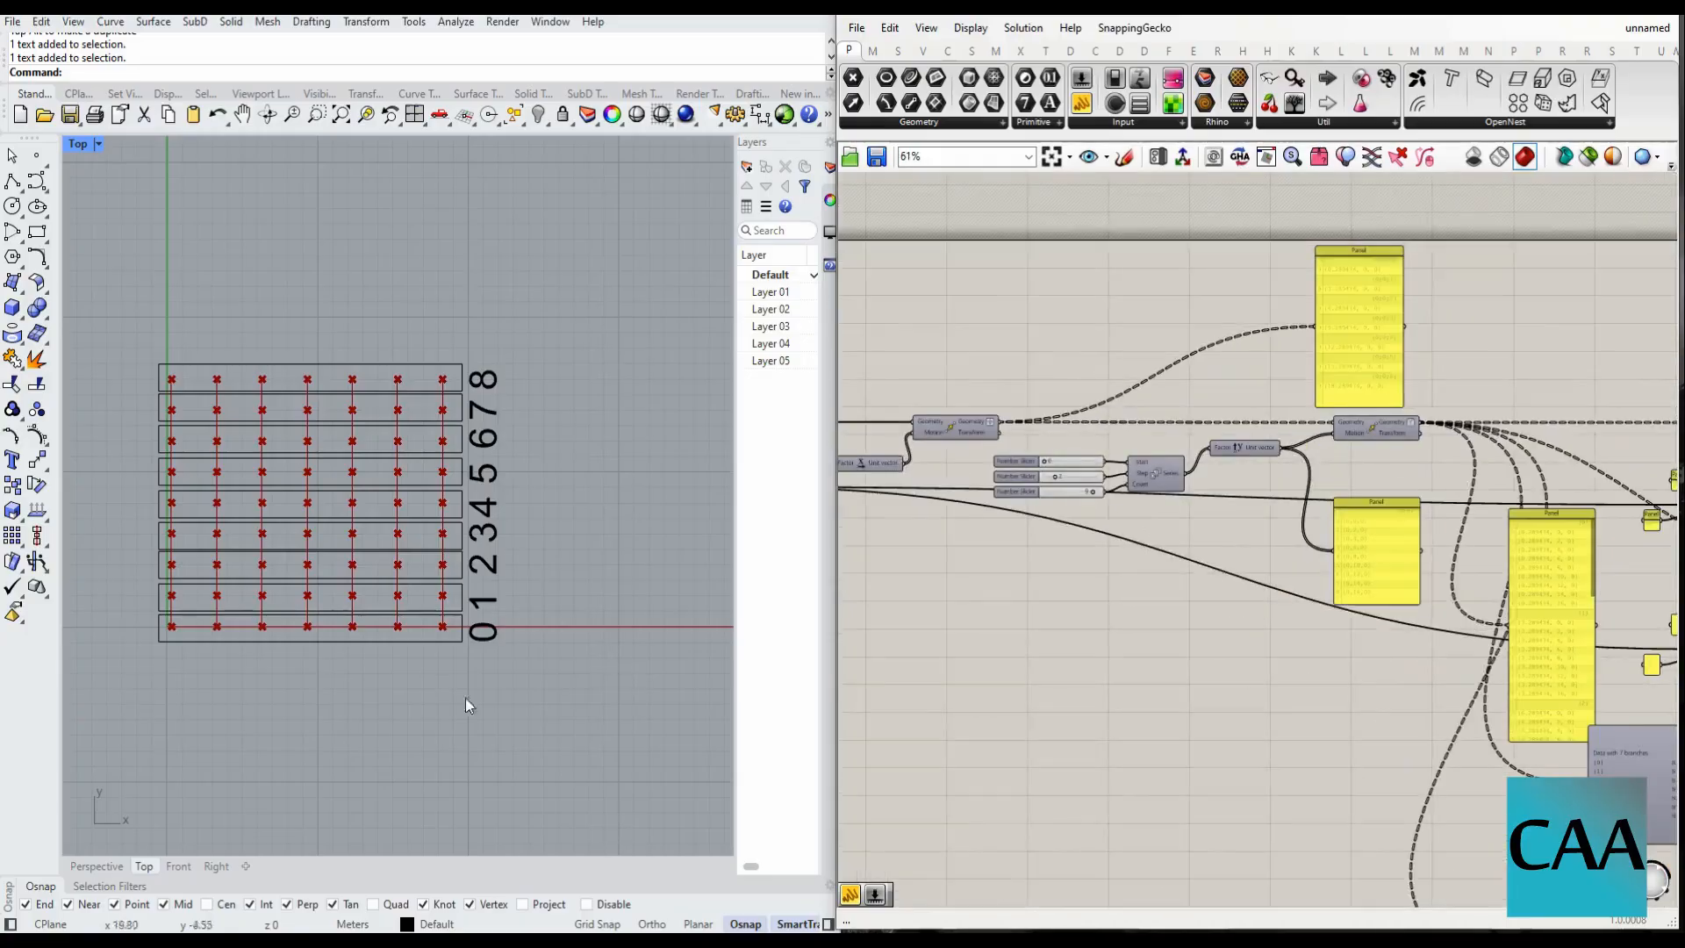
{"action": "scroll", "coordinate": [412, 465], "scroll_direction": "up", "scroll_amount": 2}
{"action": "scroll", "coordinate": [539, 544], "scroll_direction": "down", "scroll_amount": 2}
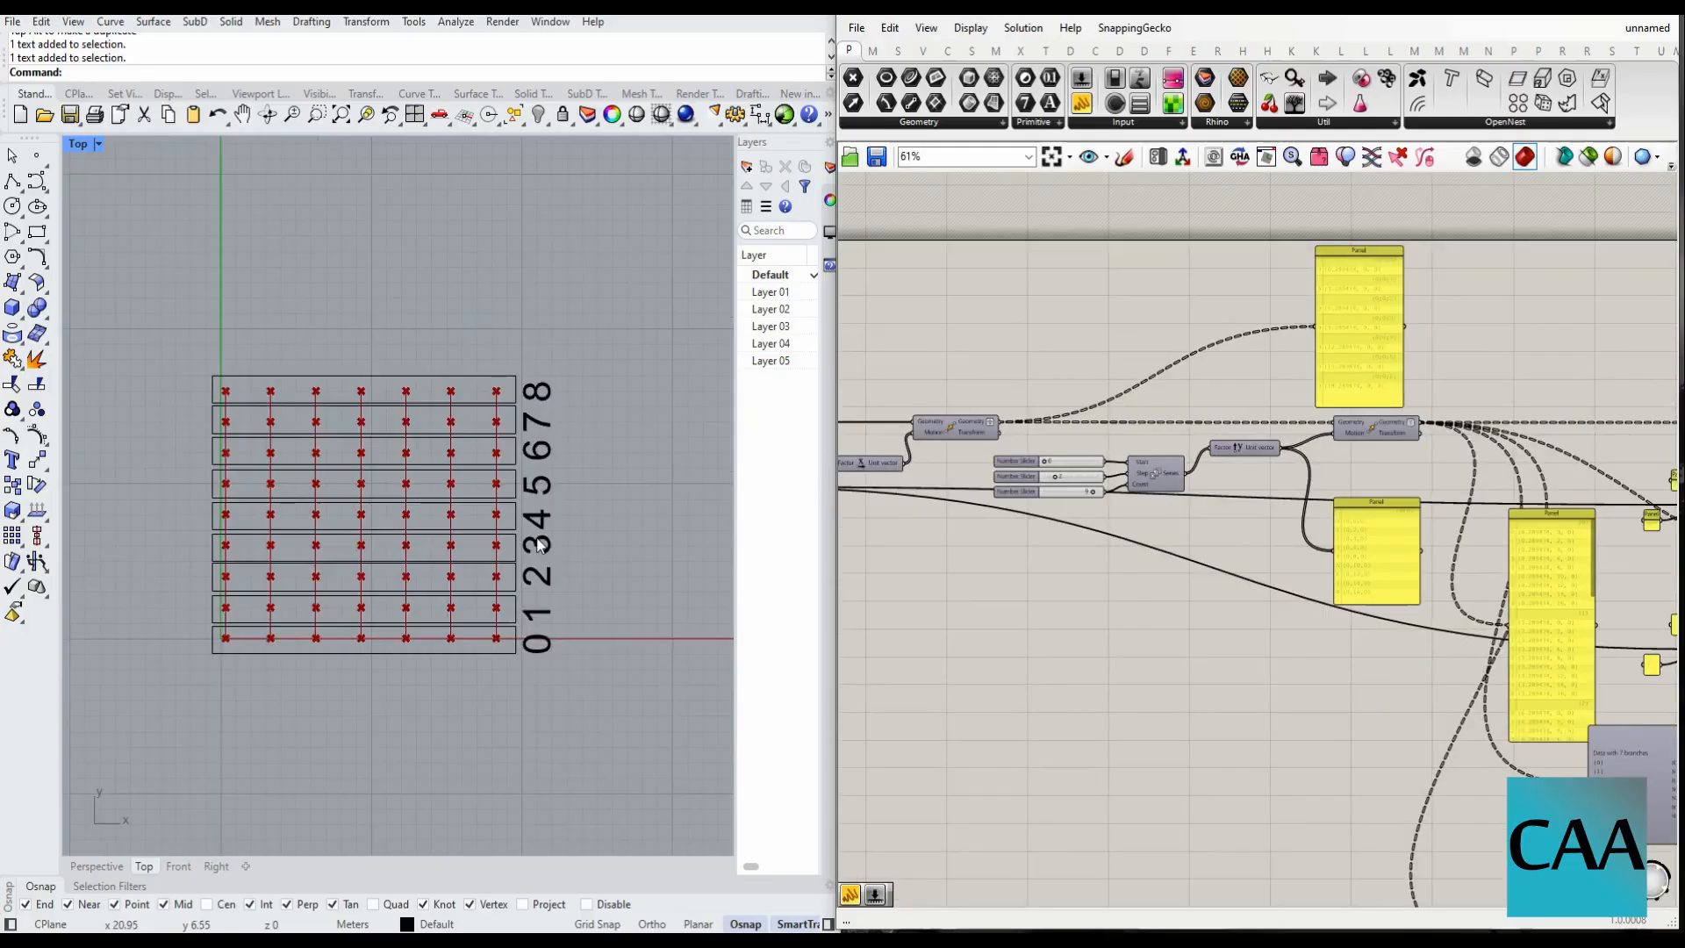
{"action": "scroll", "coordinate": [1308, 568], "scroll_direction": "down", "scroll_amount": 3}
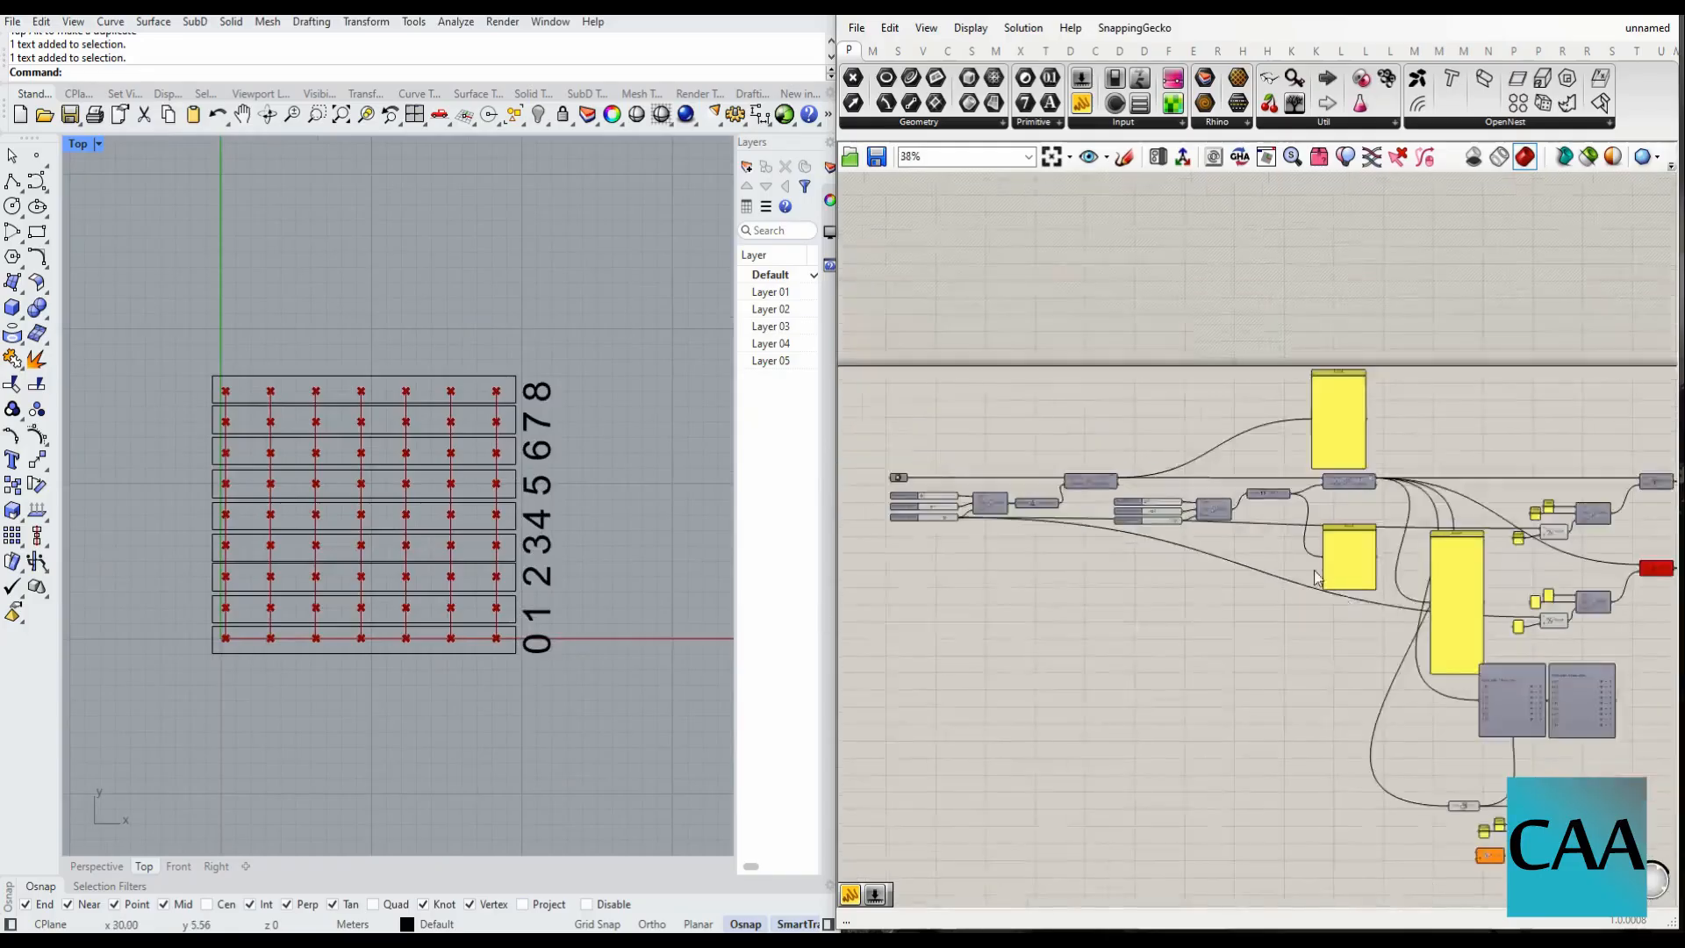
{"action": "scroll", "coordinate": [1506, 711], "scroll_direction": "up", "scroll_amount": 3}
{"action": "scroll", "coordinate": [1505, 708], "scroll_direction": "down", "scroll_amount": 1}
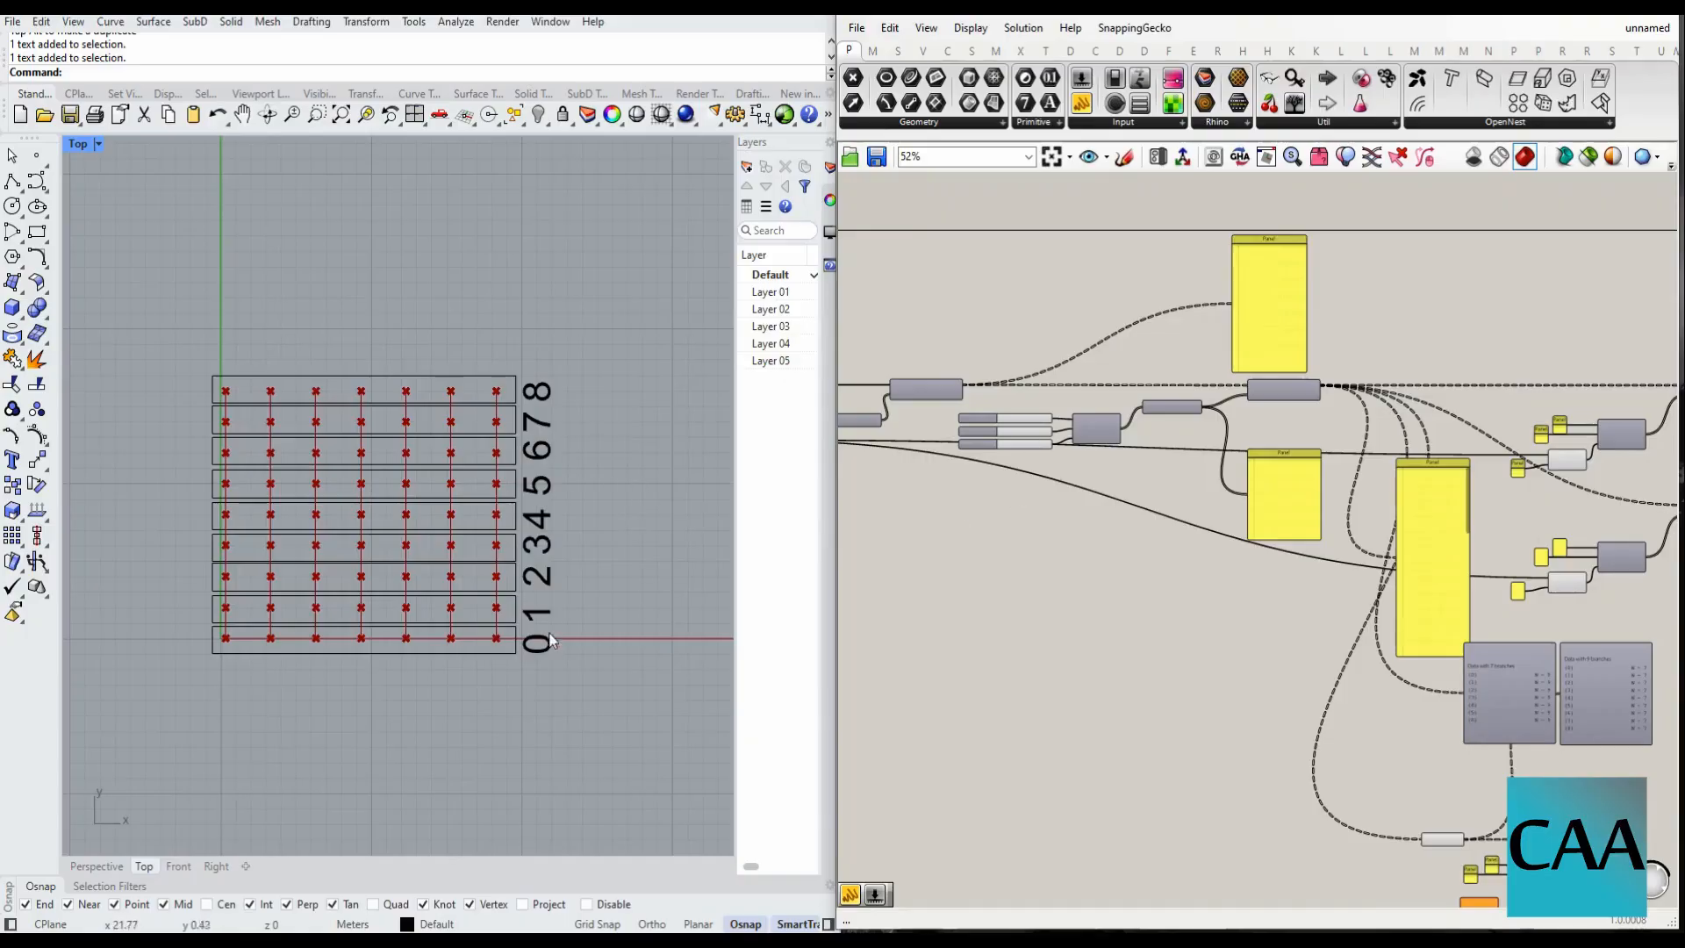
- Examine the Y-direction Series inputs and select the Move component they drive to highlight its grid points
{"action": "scroll", "coordinate": [1014, 473], "scroll_direction": "up", "scroll_amount": 5}
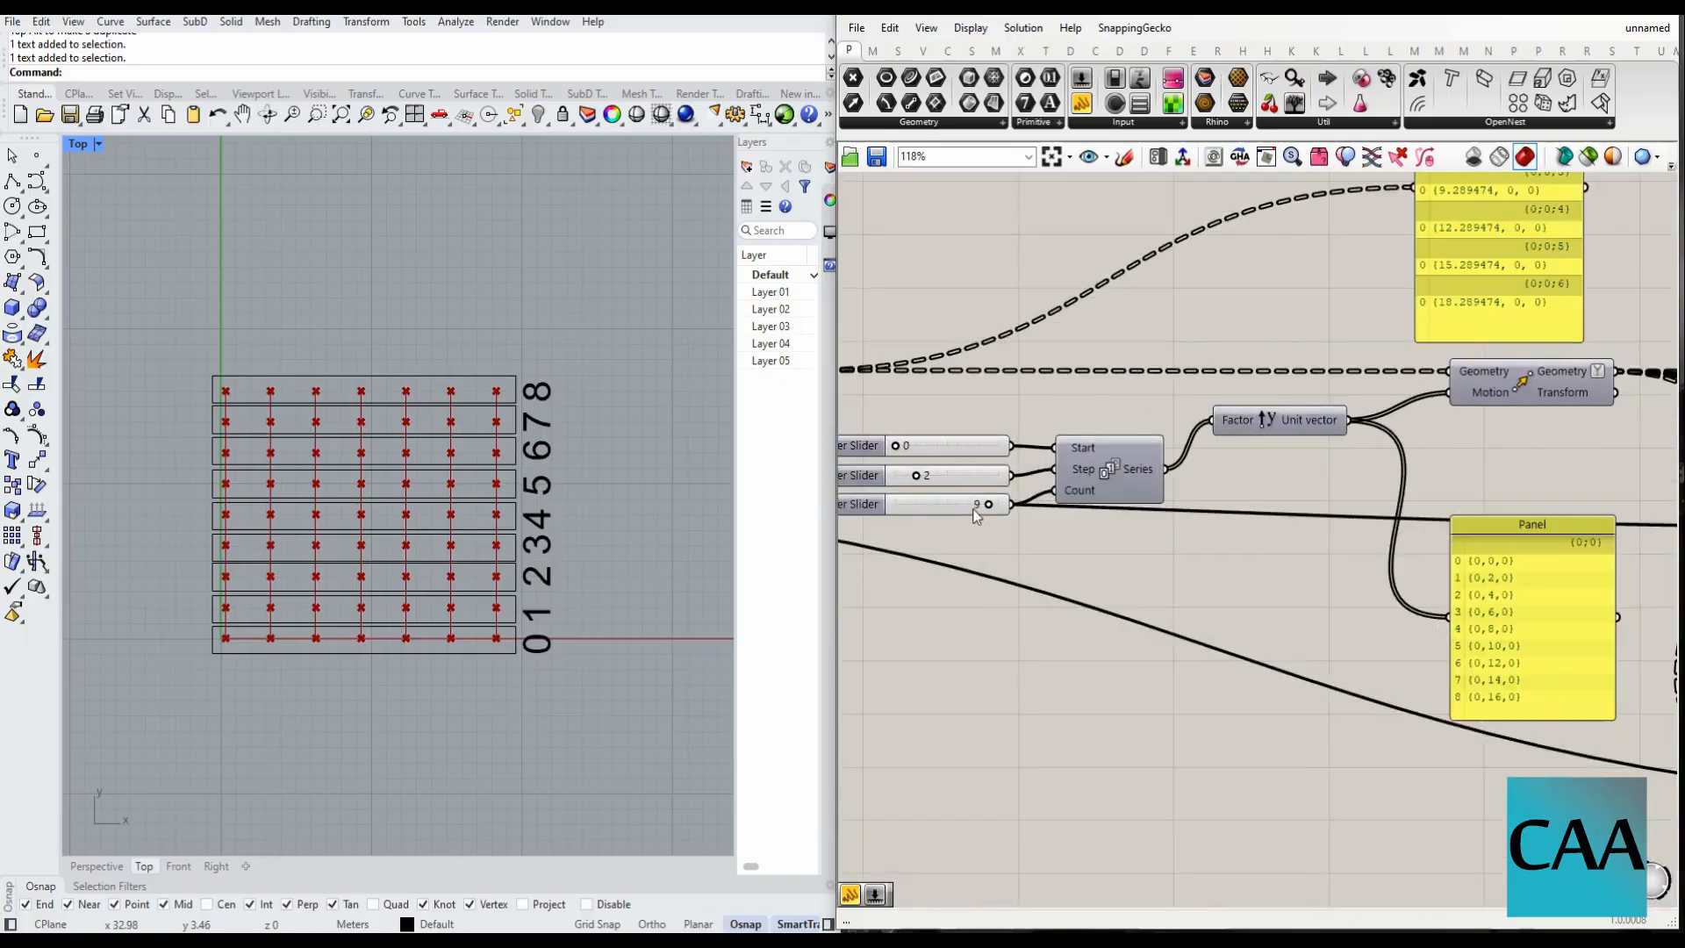
{"action": "scroll", "coordinate": [1081, 511], "scroll_direction": "down", "scroll_amount": 3}
{"action": "scroll", "coordinate": [1196, 470], "scroll_direction": "up", "scroll_amount": 3}
{"action": "left_click_drag", "start_coordinate": [1213, 456], "coordinate": [1226, 456]}
{"action": "right_click", "coordinate": [1473, 427]}
{"action": "left_click", "coordinate": [1459, 421]}
{"action": "left_click", "coordinate": [1451, 420]}
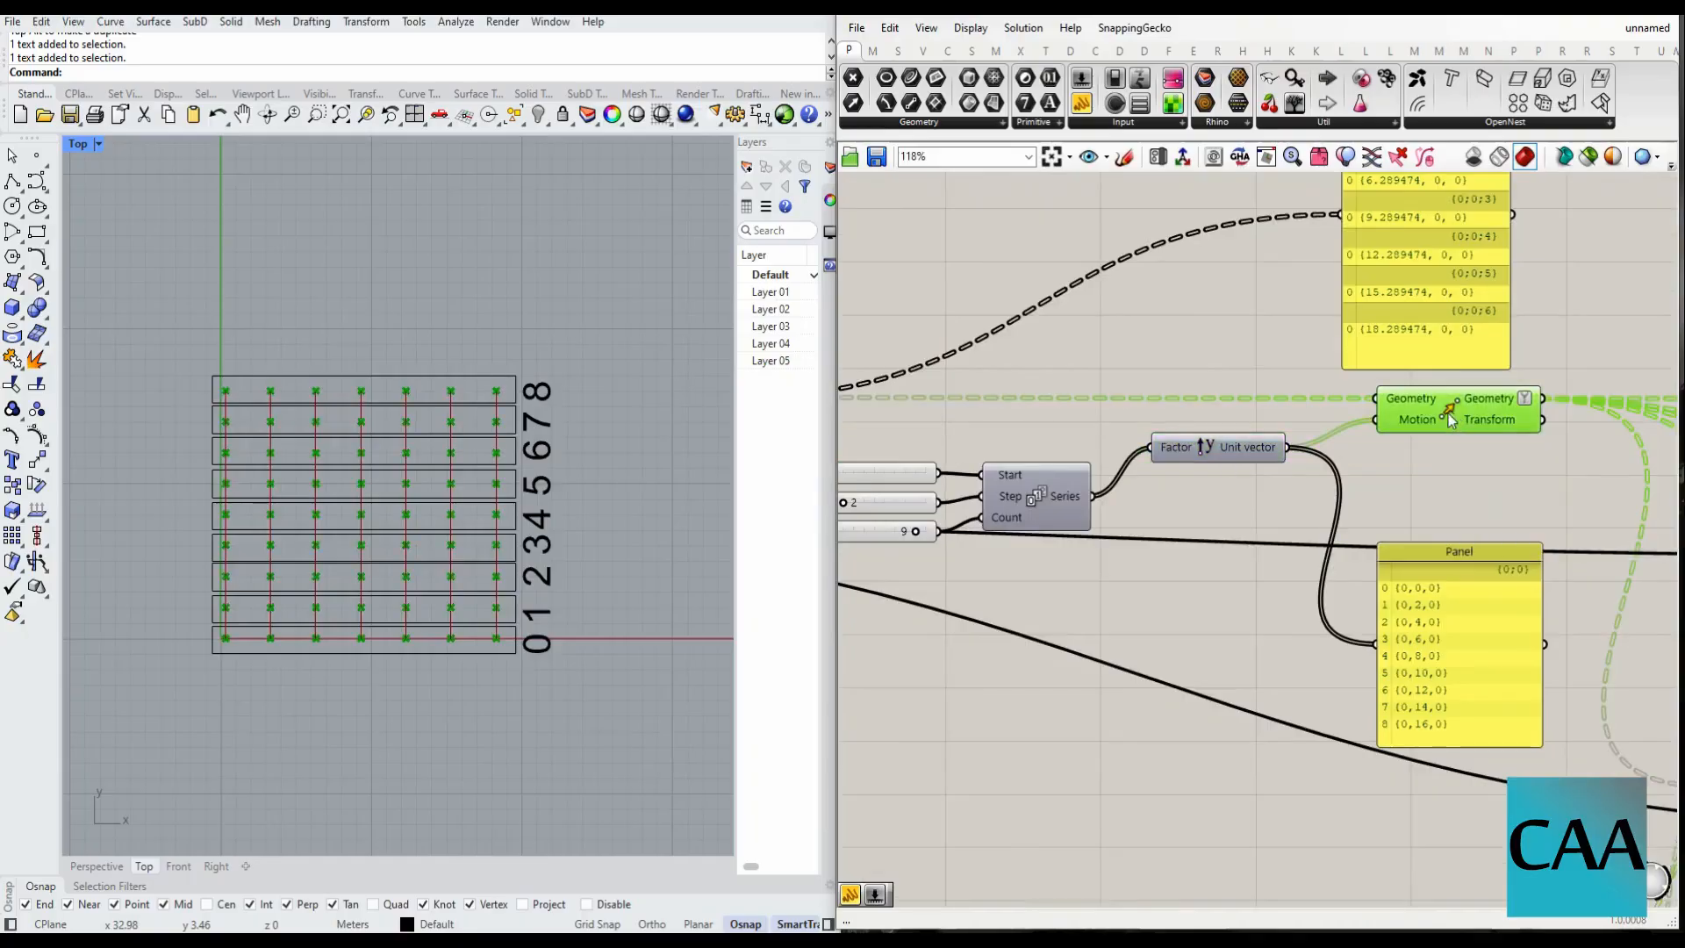
- Turn on the viewport preview of the Y-direction Move and the X-direction Move, then select the X-direction one
{"action": "right_click", "coordinate": [1447, 408]}
{"action": "left_click", "coordinate": [1465, 439]}
{"action": "scroll", "coordinate": [1464, 443], "scroll_direction": "down", "scroll_amount": 5}
{"action": "scroll", "coordinate": [1144, 445], "scroll_direction": "up", "scroll_amount": 5}
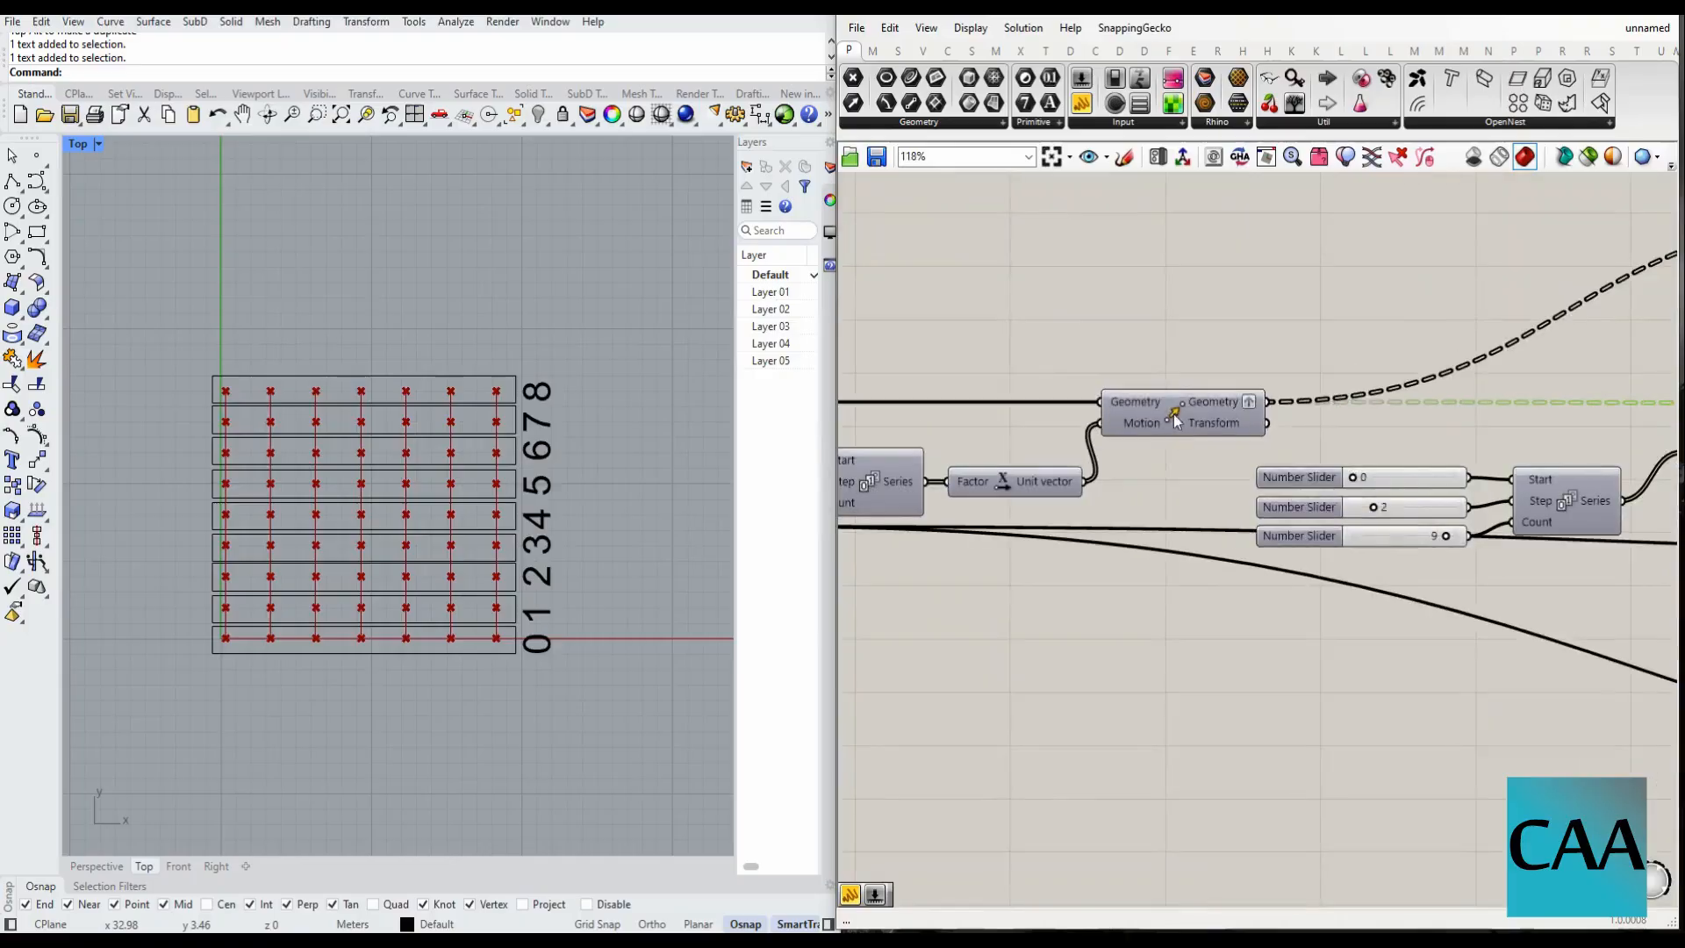
{"action": "right_click", "coordinate": [1172, 414]}
{"action": "left_click", "coordinate": [1193, 445]}
{"action": "left_click", "coordinate": [1178, 407]}
{"action": "scroll", "coordinate": [1171, 421], "scroll_direction": "down", "scroll_amount": 6}
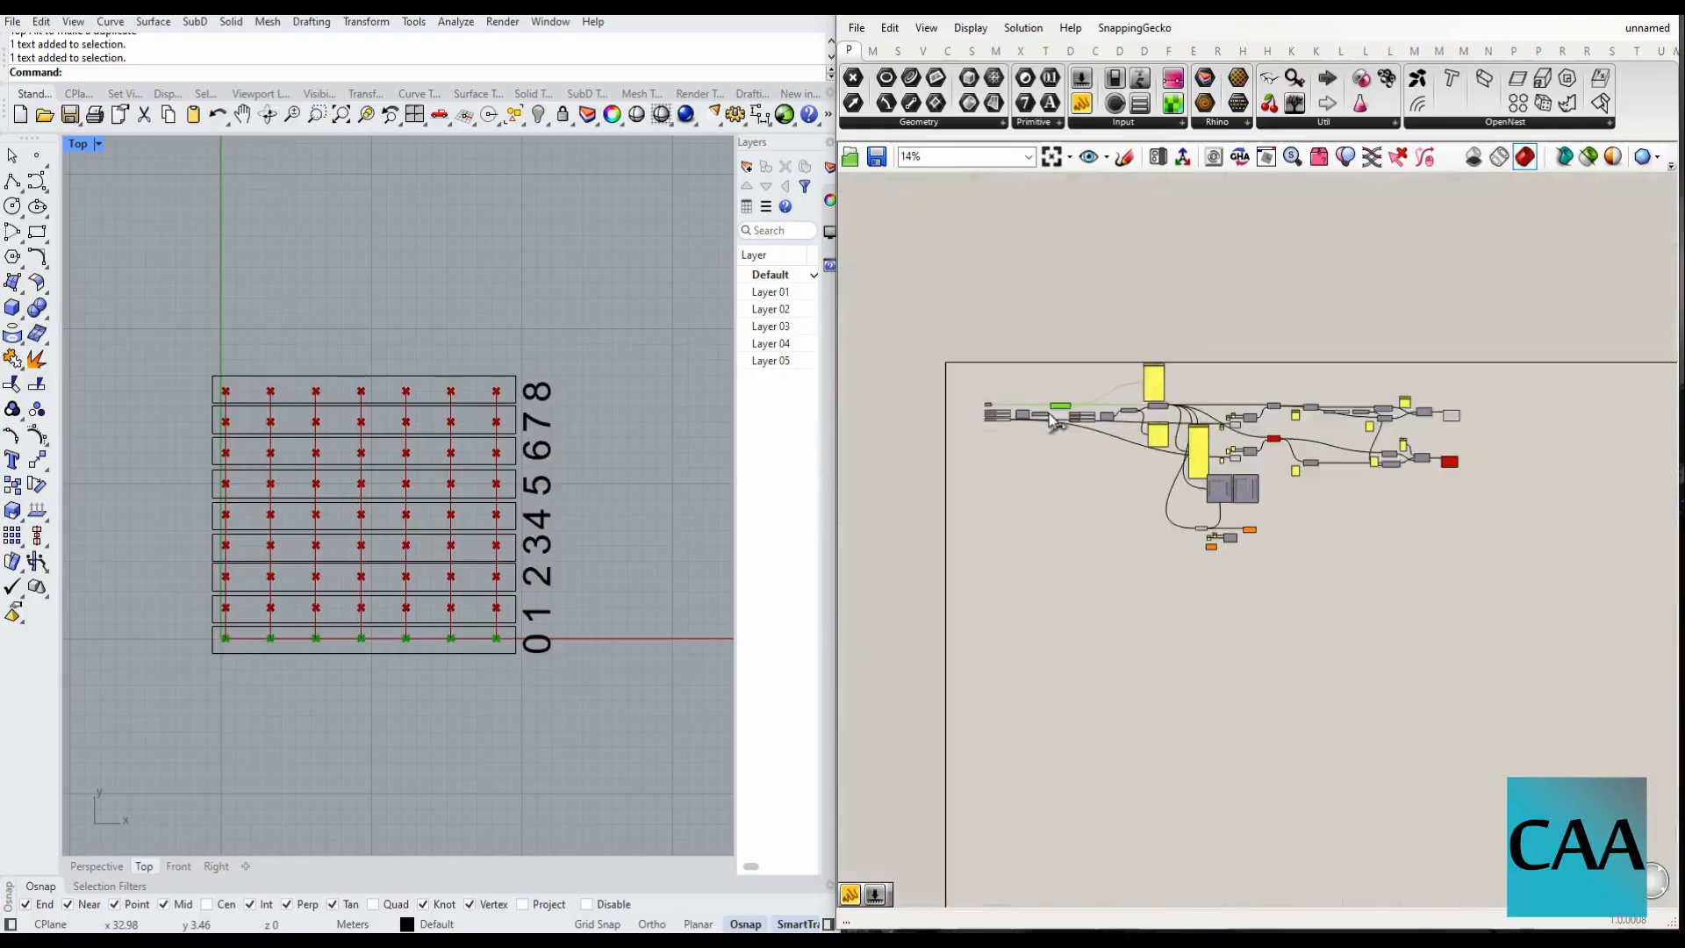
- Hide the previews of all components from the Y-direction Move onward, then turn that Move's own preview back on
{"action": "left_click_drag", "start_coordinate": [1510, 307], "coordinate": [1027, 621]}
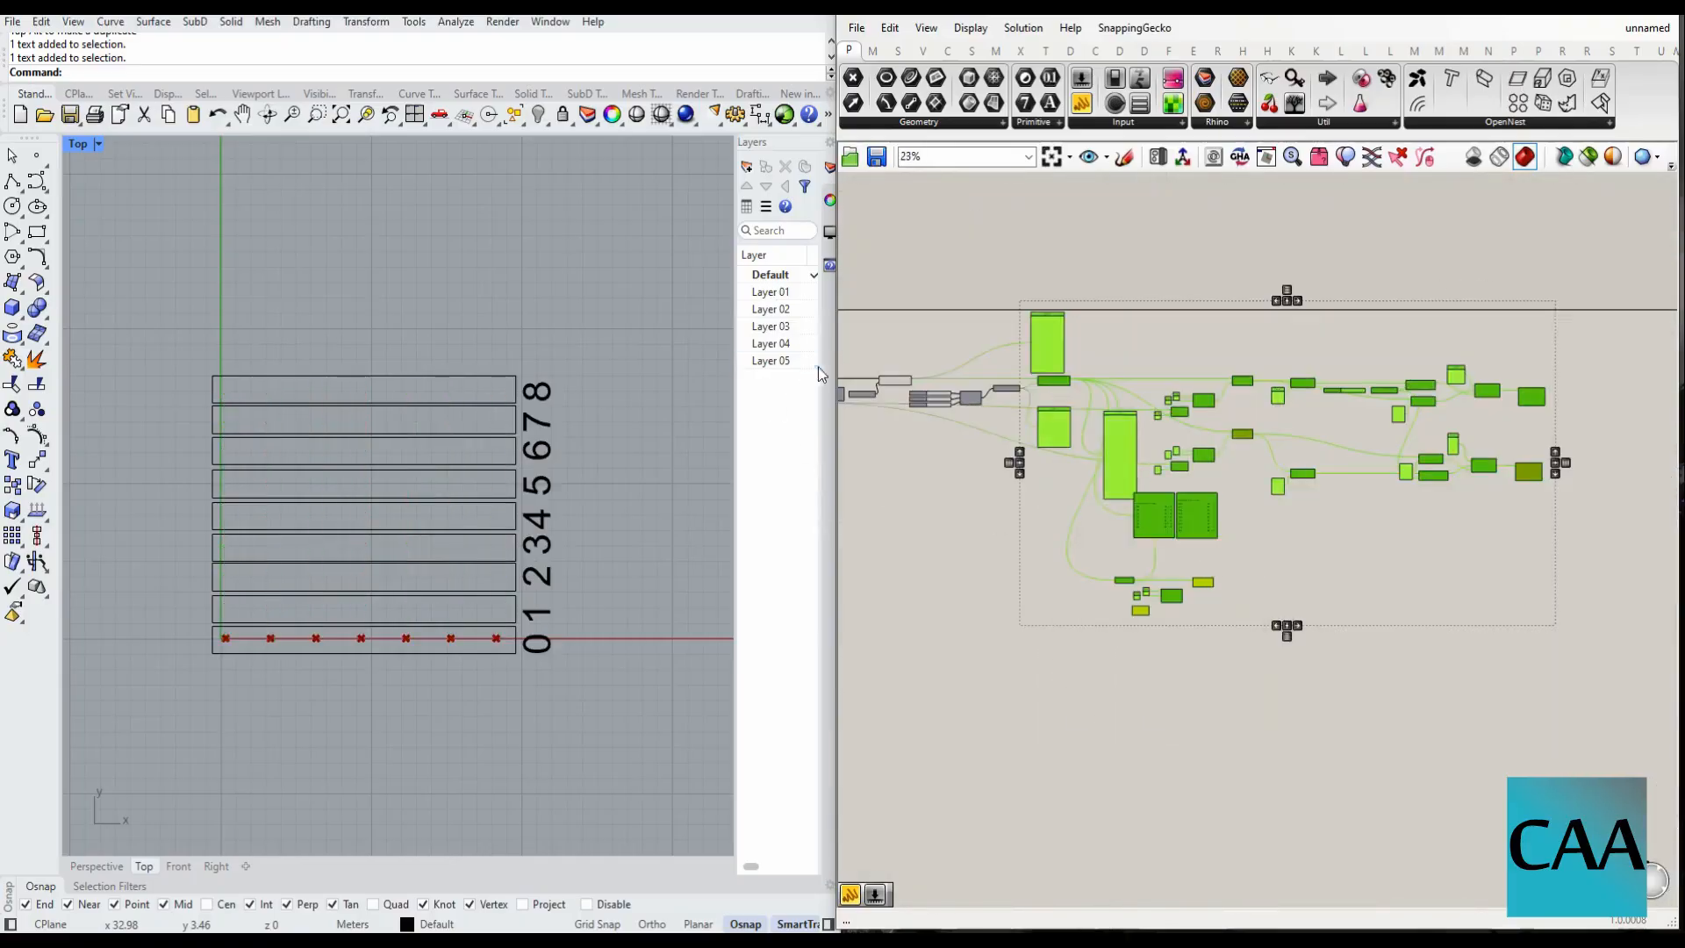
{"action": "scroll", "coordinate": [1083, 433], "scroll_direction": "up", "scroll_amount": 10}
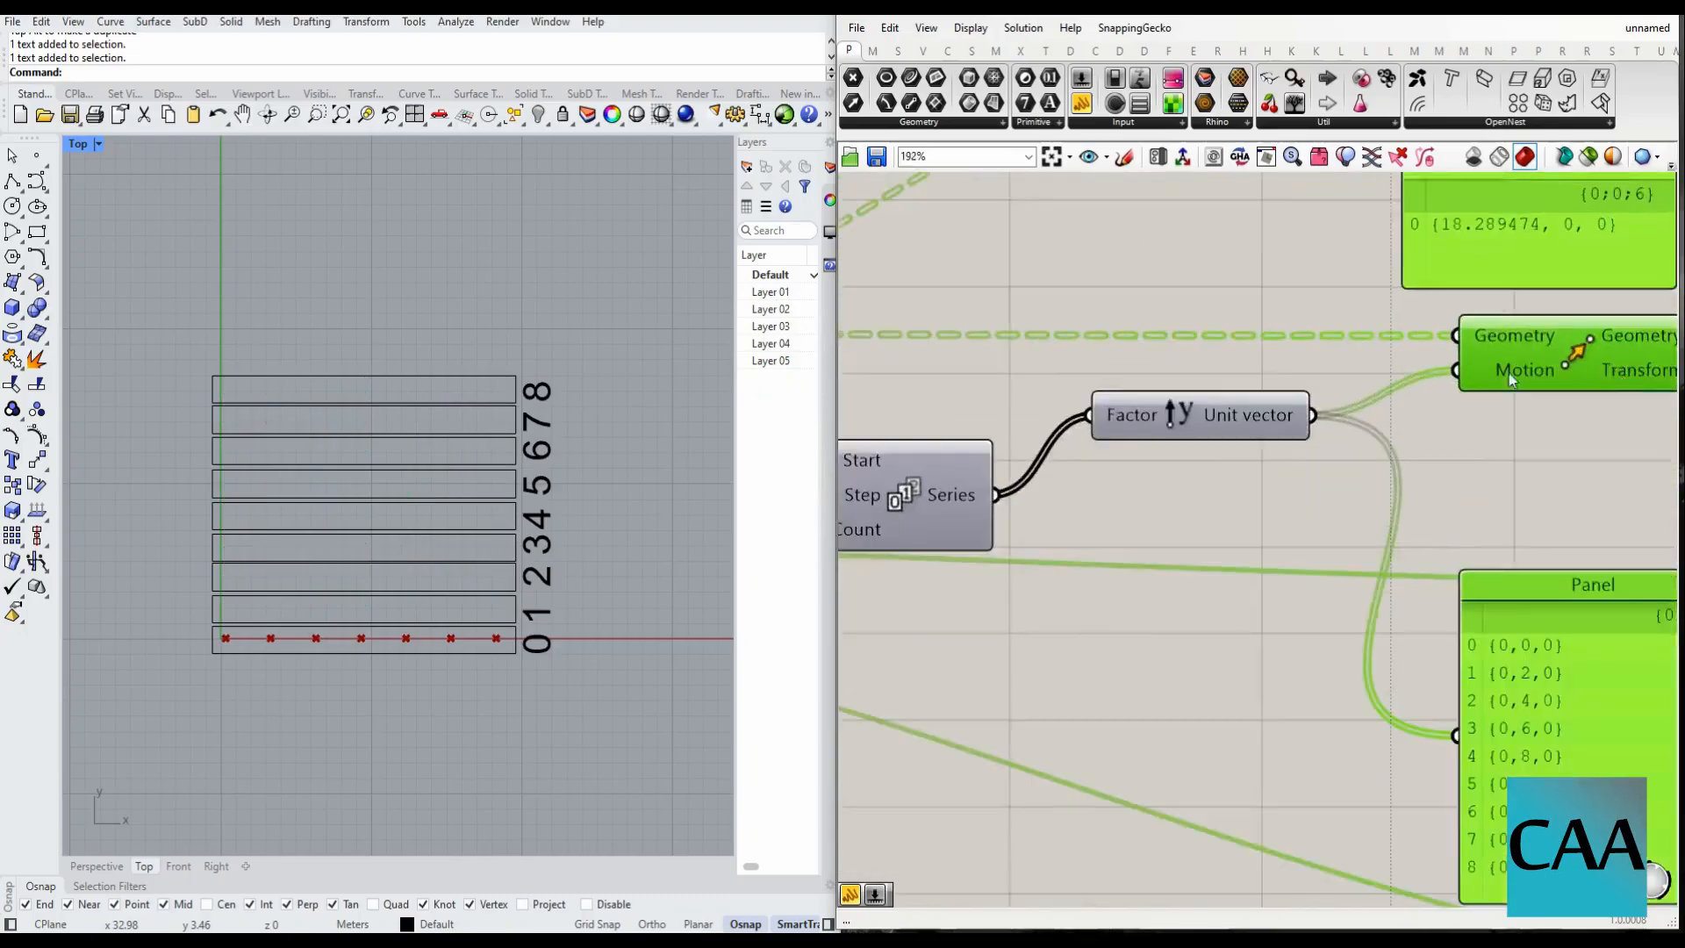
{"action": "right_click_drag", "start_coordinate": [1229, 509], "coordinate": [1520, 440]}
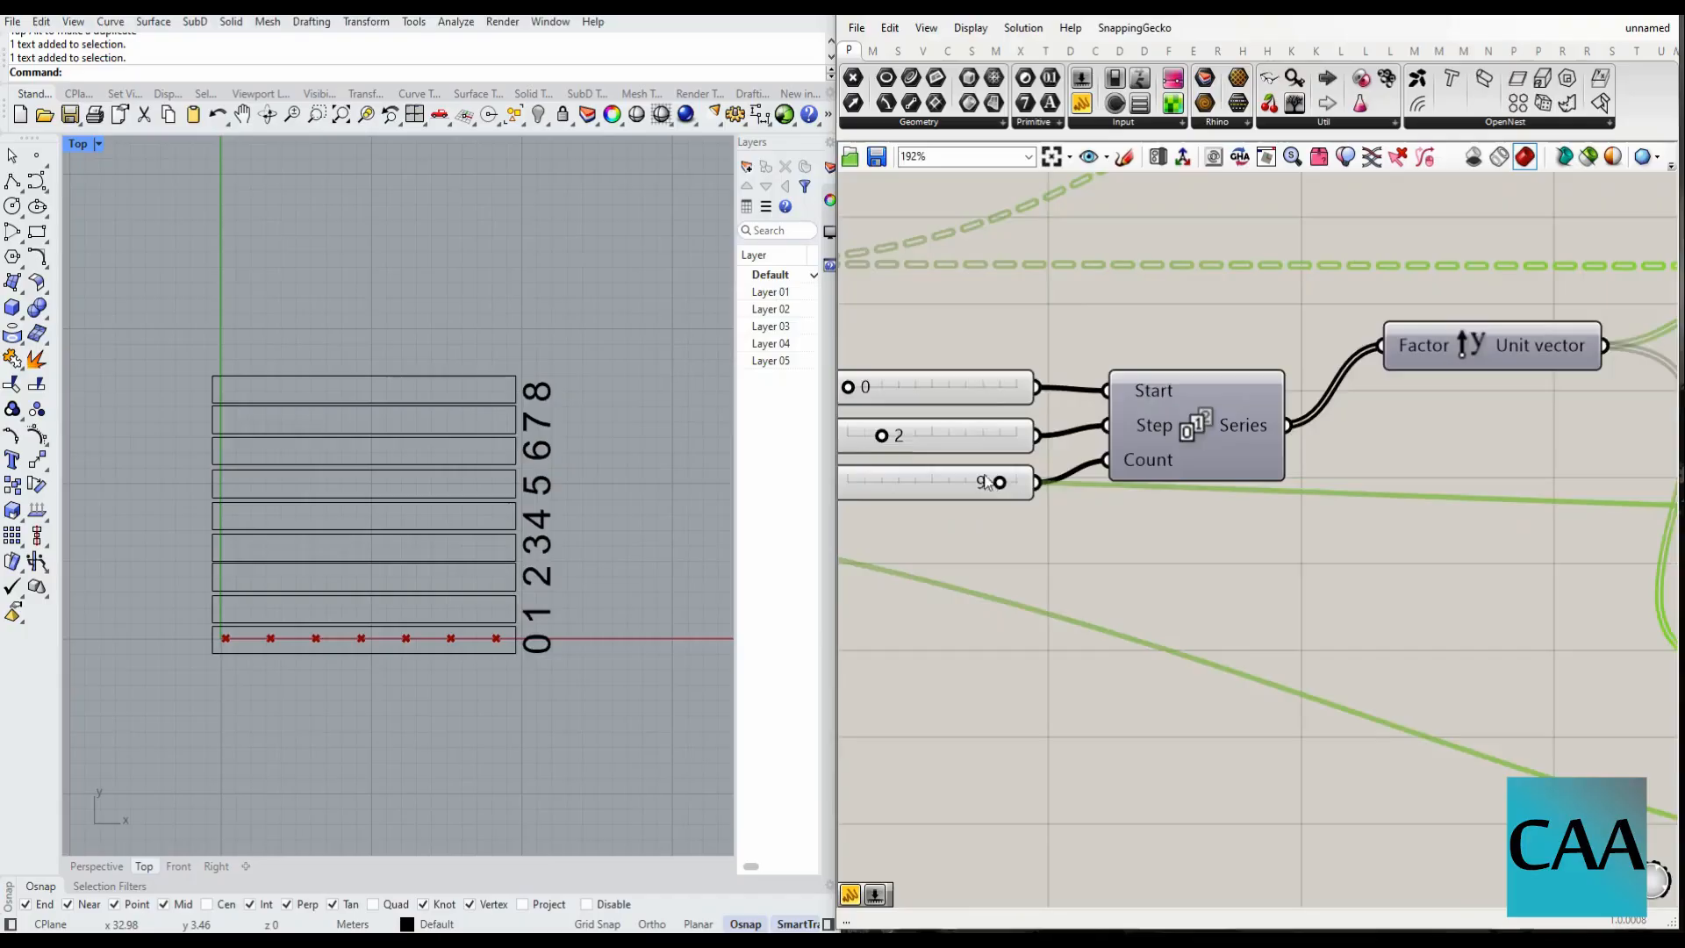
{"action": "scroll", "coordinate": [1141, 439], "scroll_direction": "down", "scroll_amount": 3}
{"action": "scroll", "coordinate": [1475, 439], "scroll_direction": "up", "scroll_amount": 3}
{"action": "right_click", "coordinate": [1482, 368]}
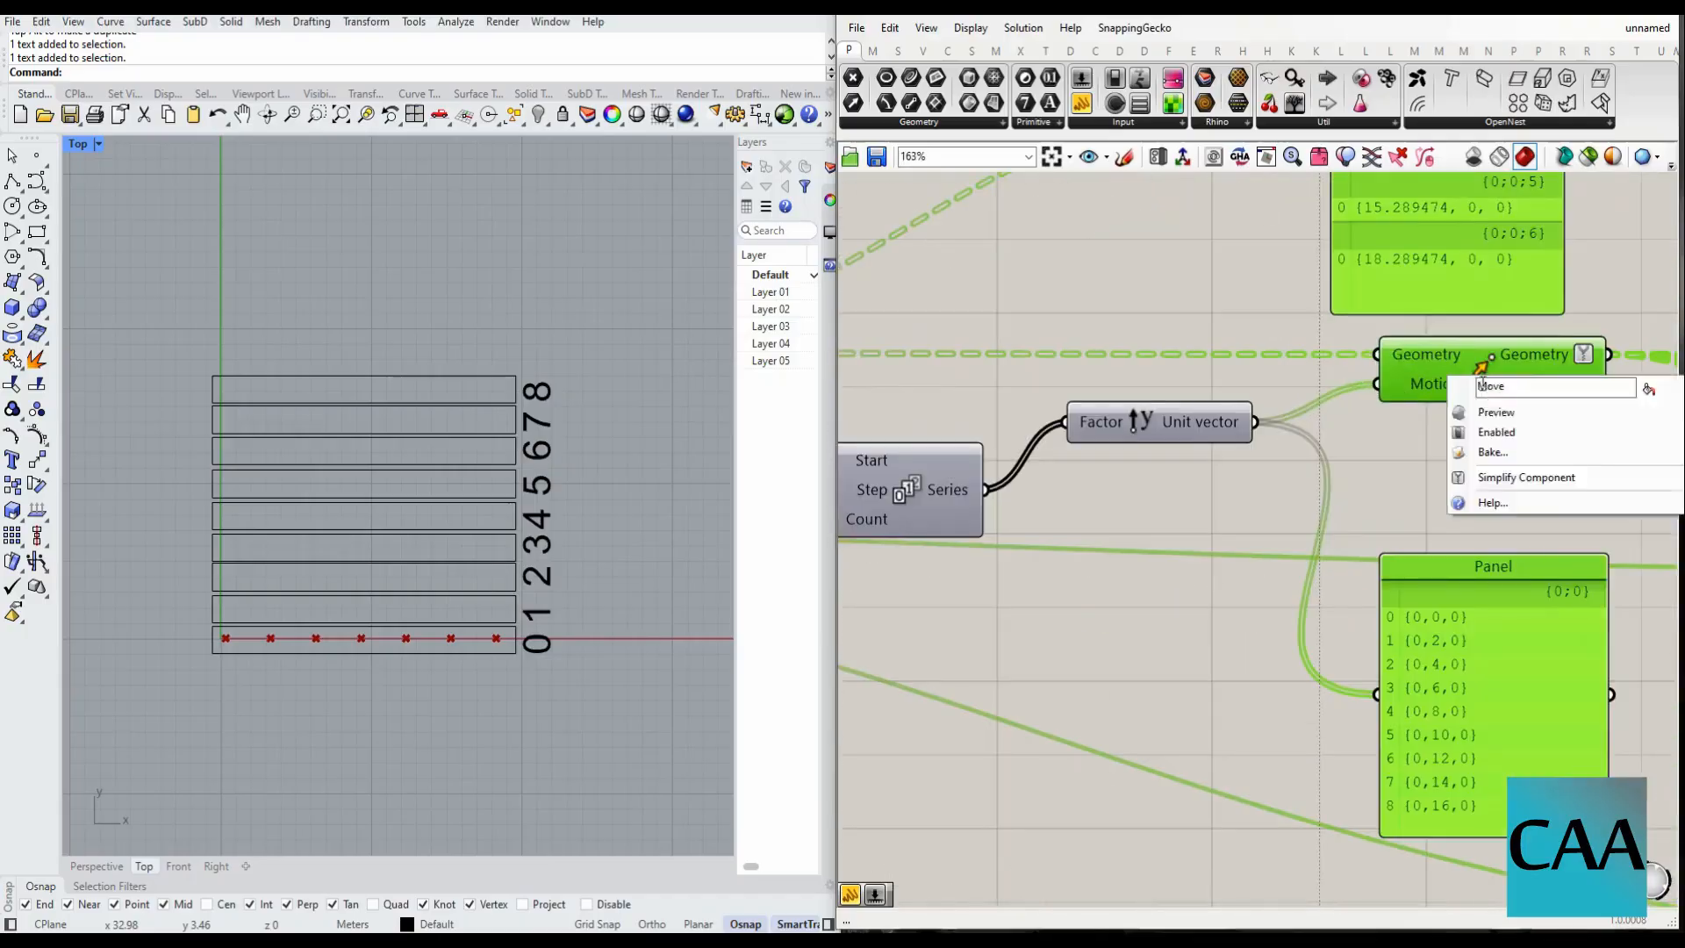
{"action": "left_click", "coordinate": [1483, 383]}
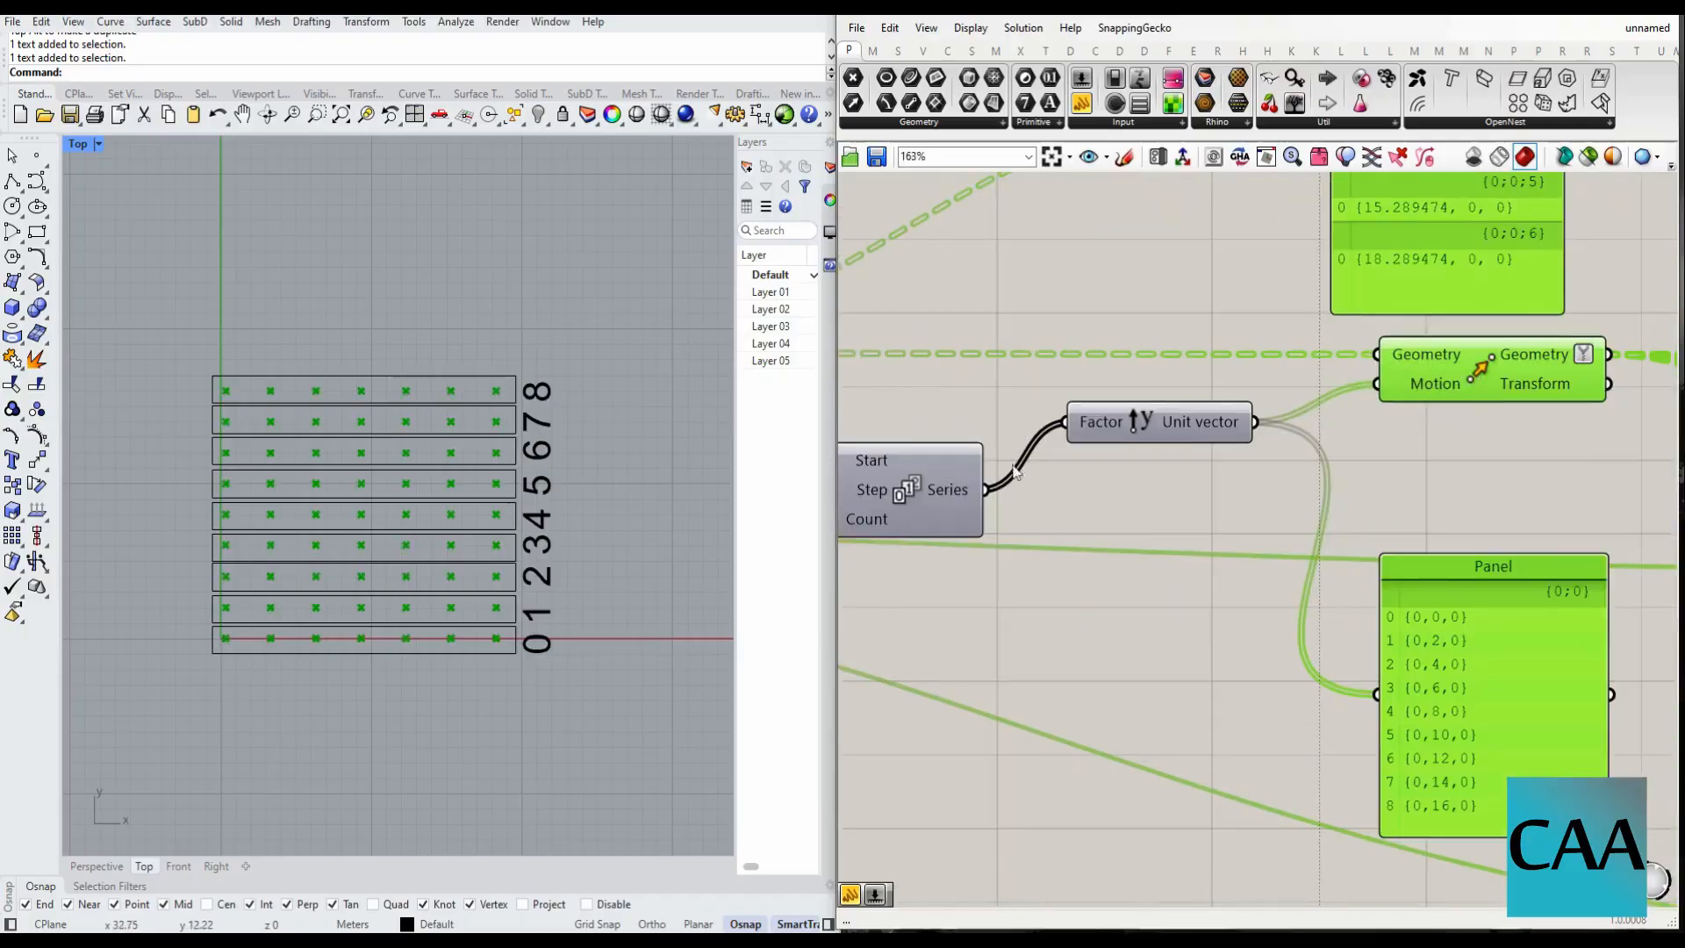
- Wire the Count slider of the Y-direction Series into input A of the new Division component
{"action": "scroll", "coordinate": [1210, 416], "scroll_direction": "down", "scroll_amount": 4}
{"action": "left_click", "coordinate": [994, 497]}
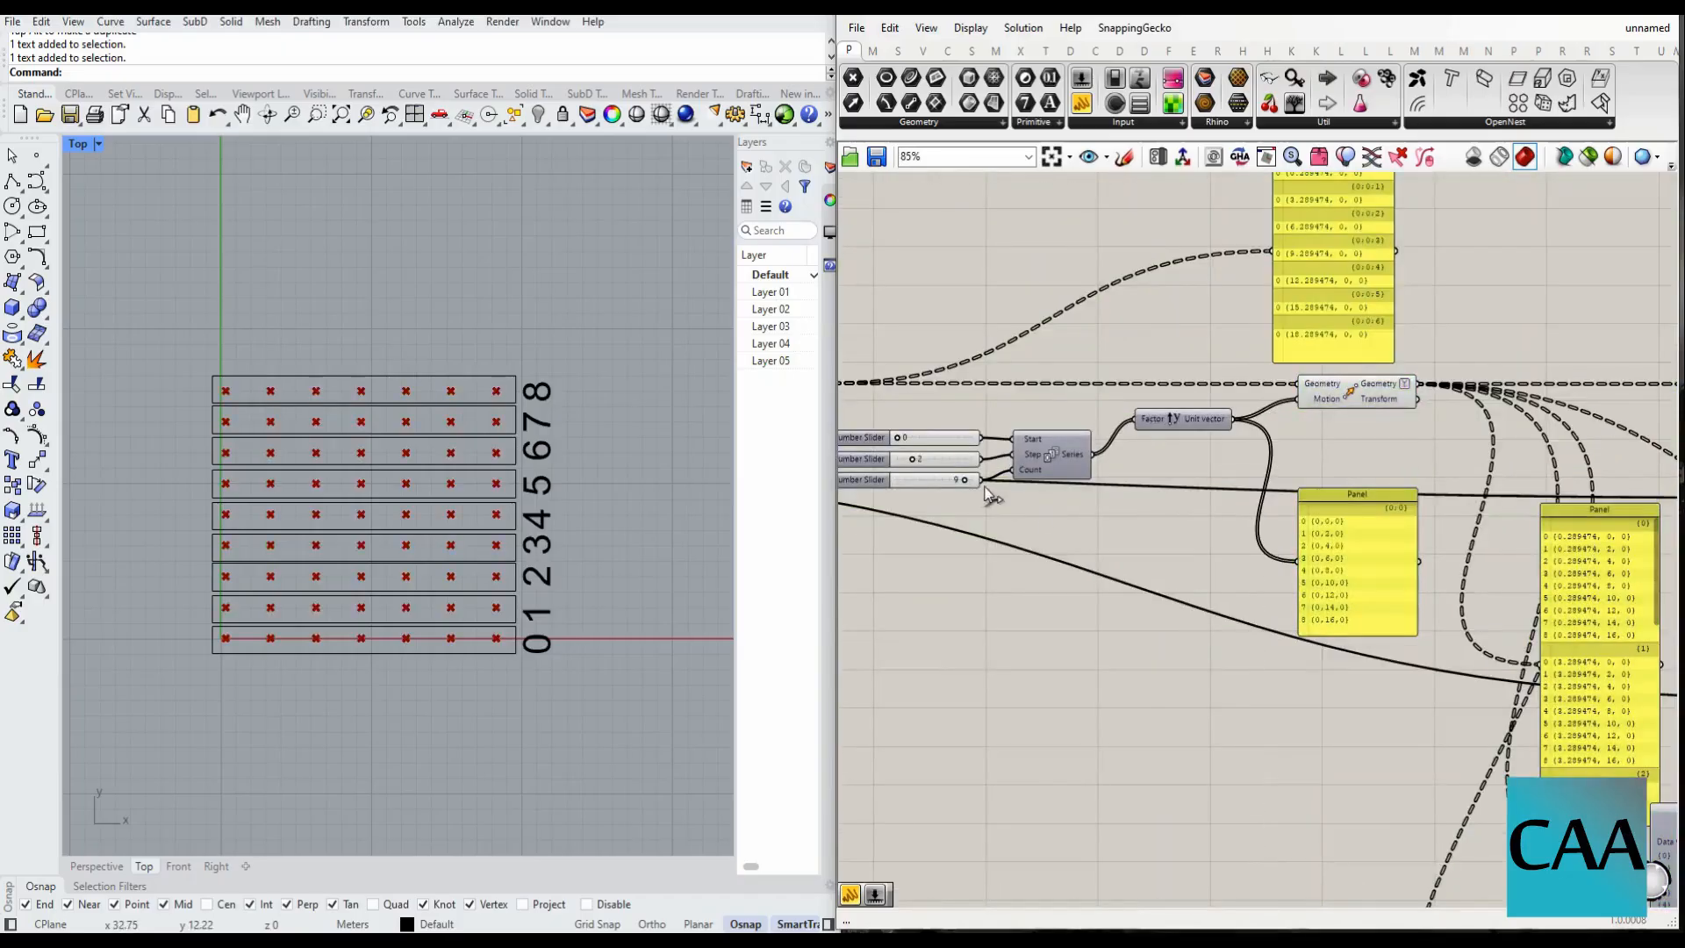
{"action": "scroll", "coordinate": [1085, 397], "scroll_direction": "down", "scroll_amount": 3}
{"action": "scroll", "coordinate": [1181, 722], "scroll_direction": "up", "scroll_amount": 5}
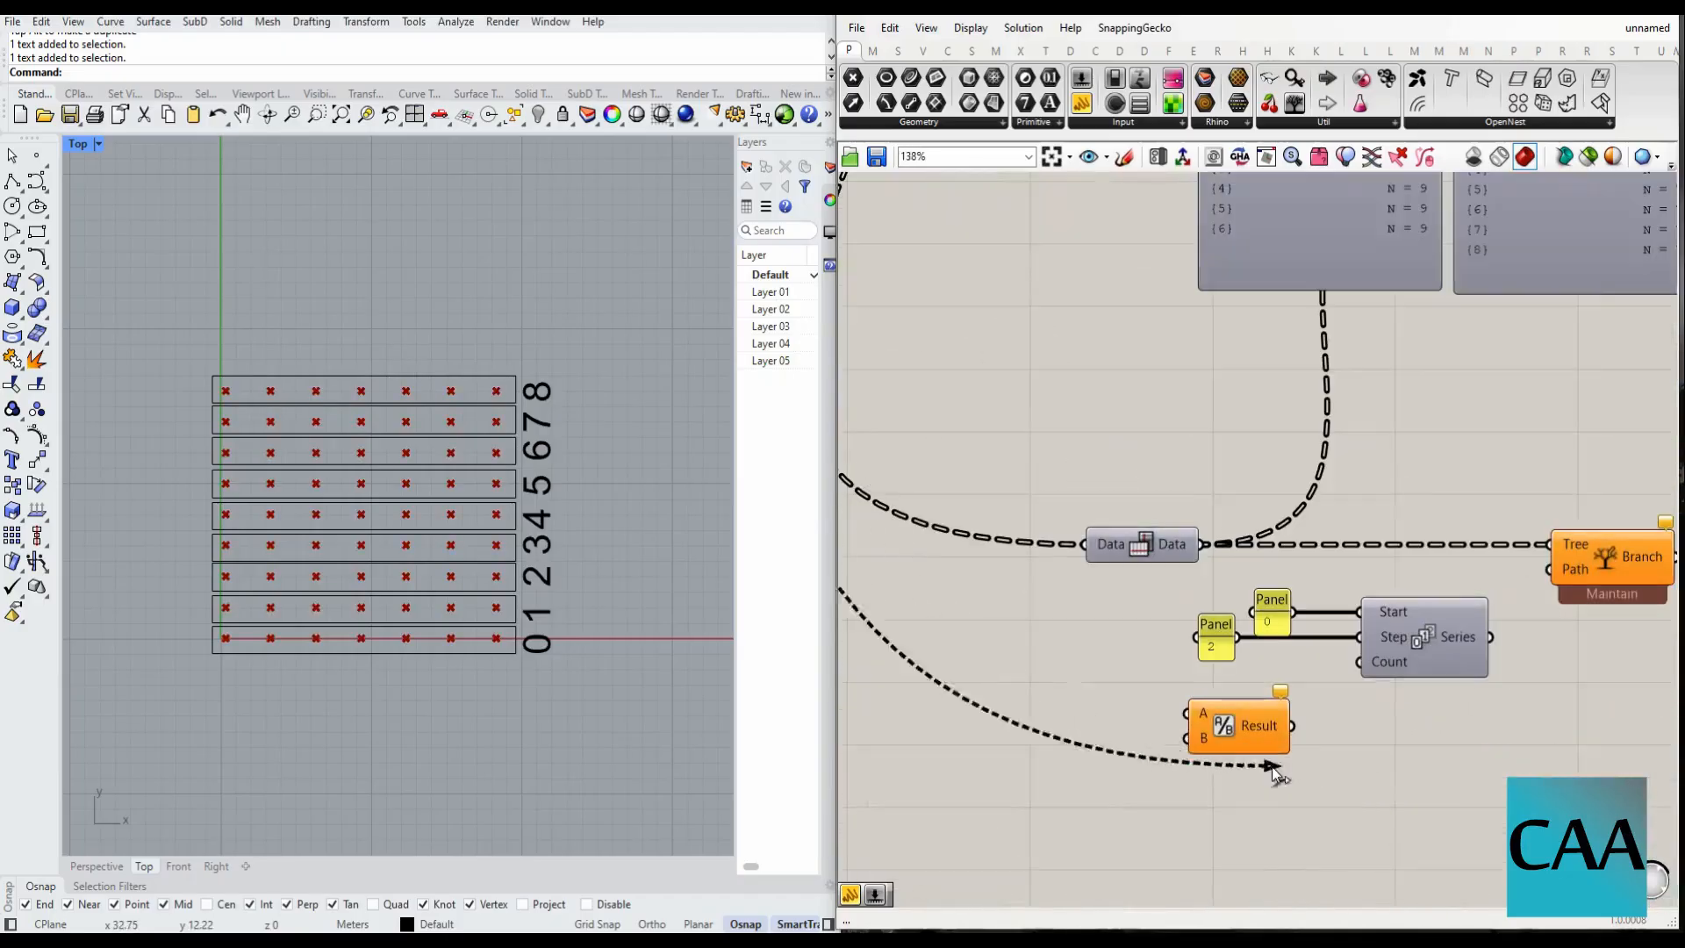
{"action": "scroll", "coordinate": [1181, 722], "scroll_direction": "down", "scroll_amount": 3}
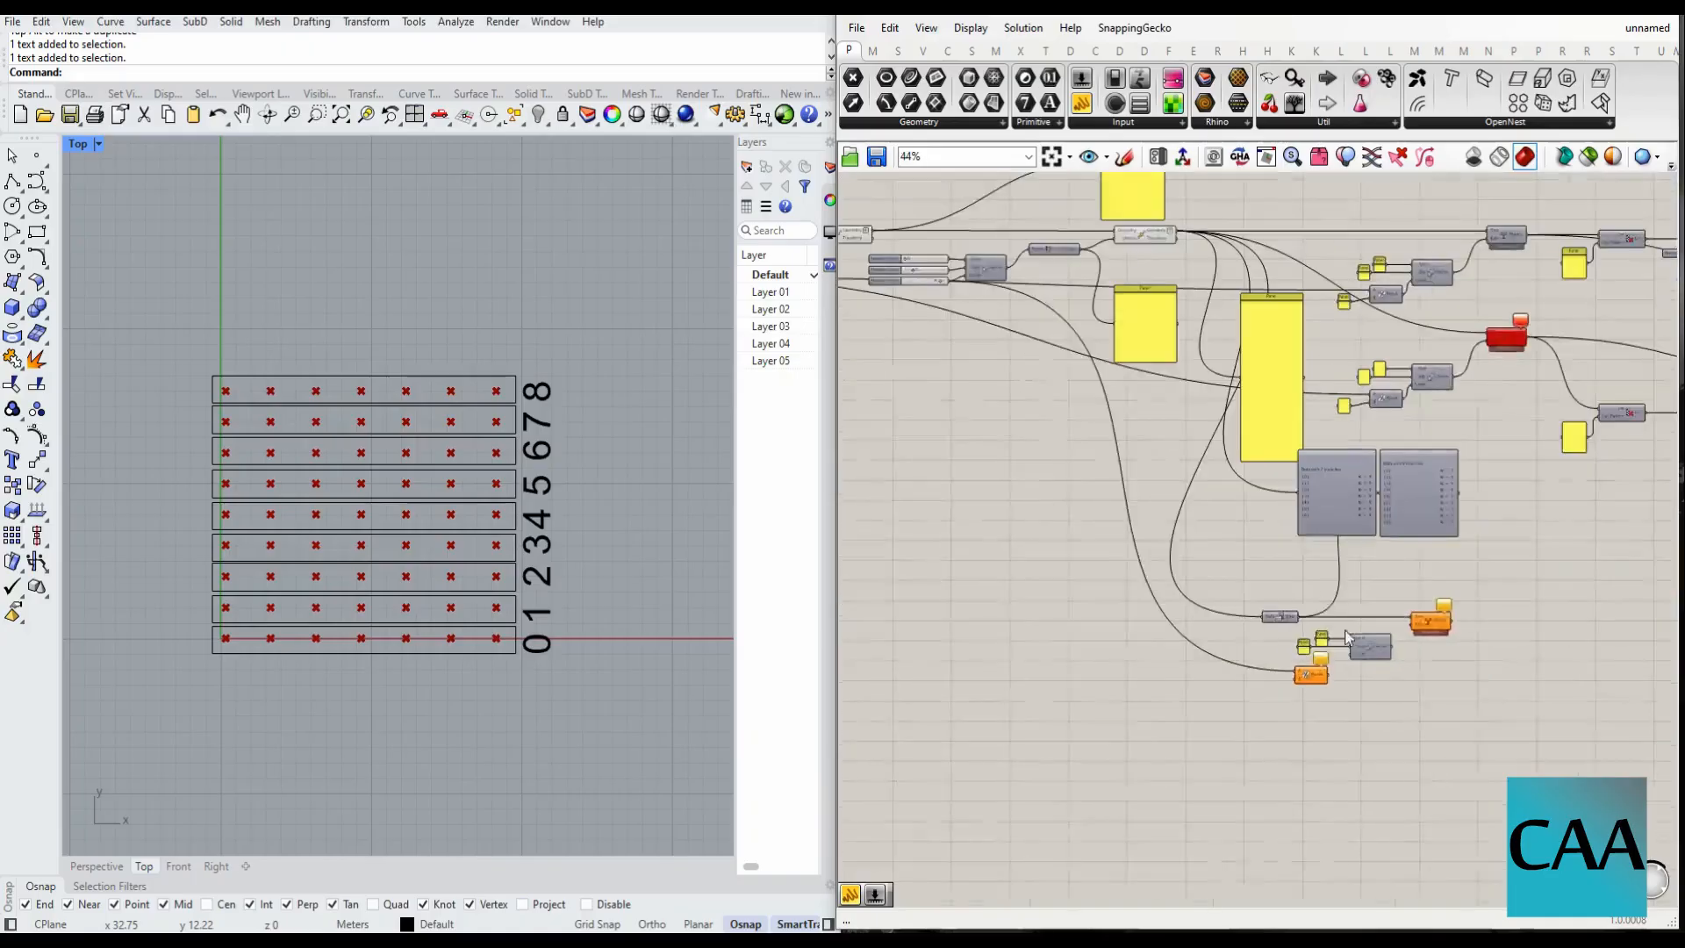
- Add a panel with the value 2 as the Division's B input and wire the Result into the new Series' Count
{"action": "scroll", "coordinate": [1321, 632], "scroll_direction": "up", "scroll_amount": 5}
{"action": "scroll", "coordinate": [1173, 254], "scroll_direction": "down", "scroll_amount": 3}
{"action": "scroll", "coordinate": [1173, 255], "scroll_direction": "up", "scroll_amount": 3}
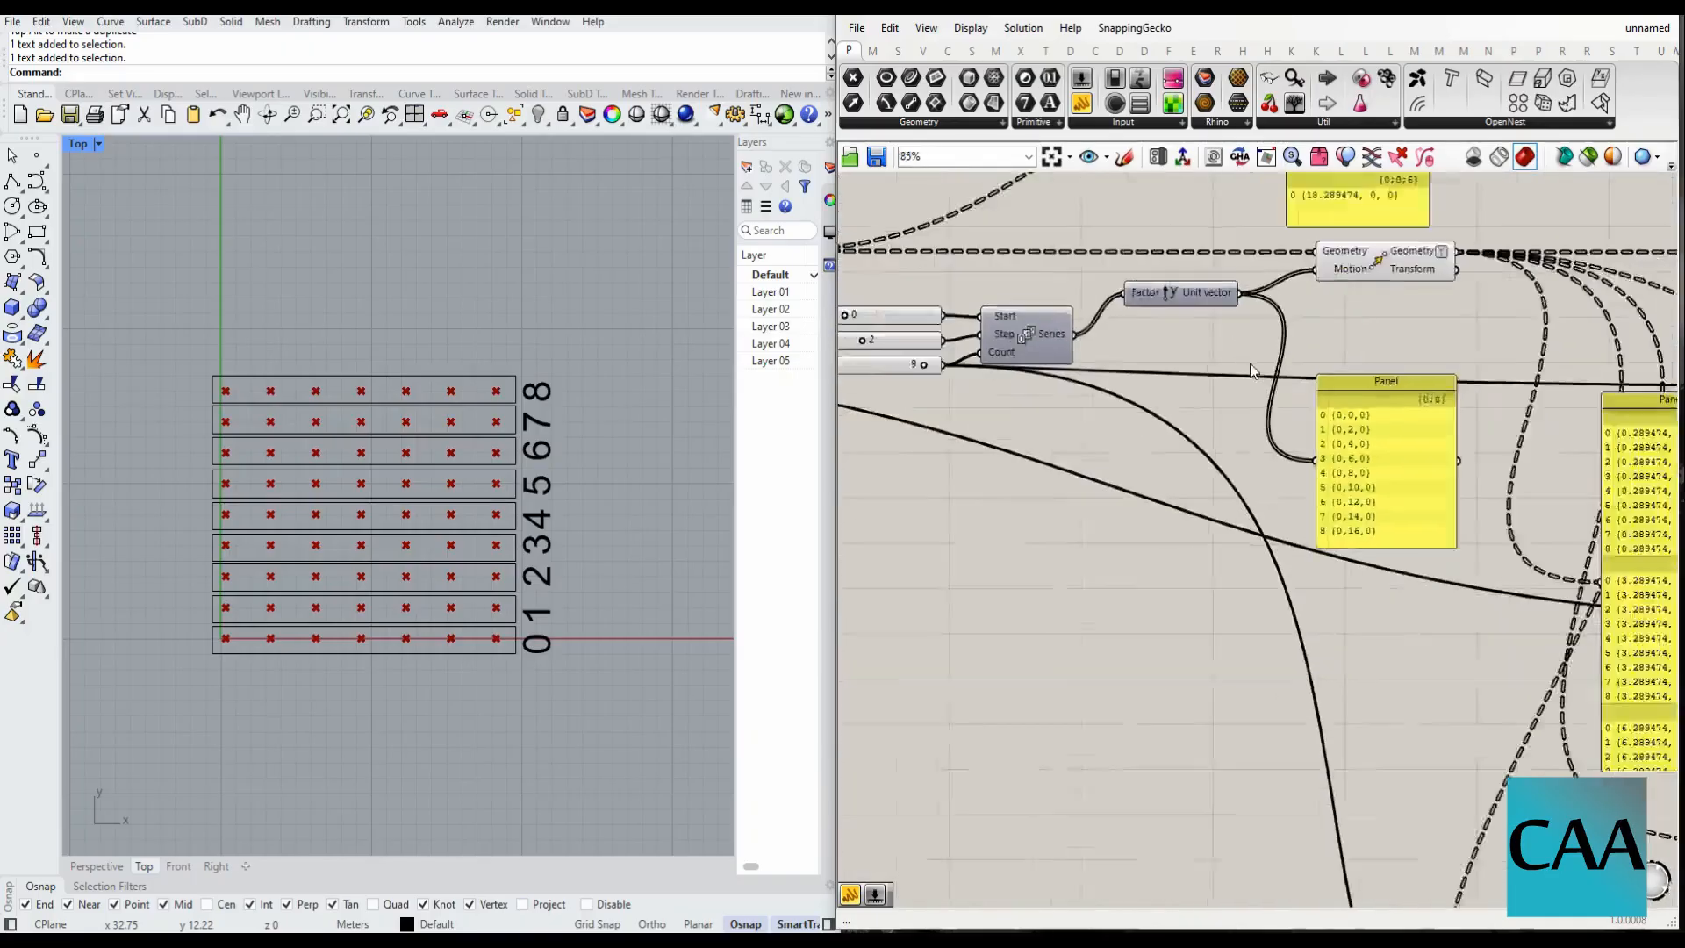
{"action": "scroll", "coordinate": [1189, 374], "scroll_direction": "down", "scroll_amount": 3}
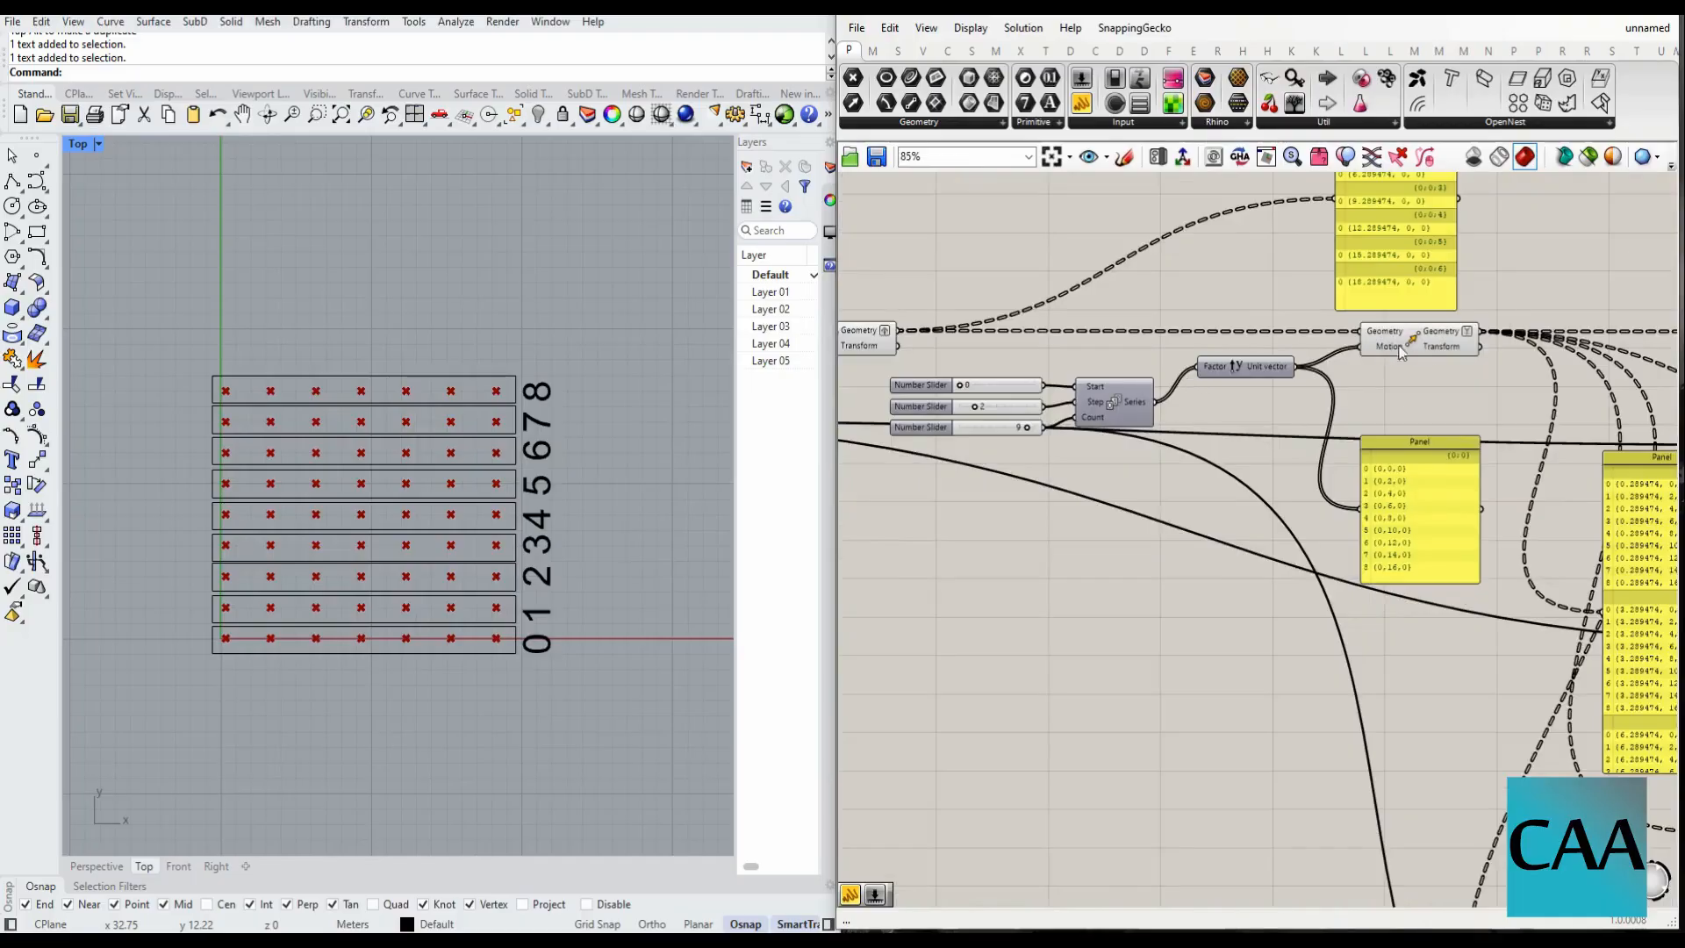
{"action": "scroll", "coordinate": [1221, 340], "scroll_direction": "down", "scroll_amount": 3}
{"action": "scroll", "coordinate": [1252, 608], "scroll_direction": "up", "scroll_amount": 6}
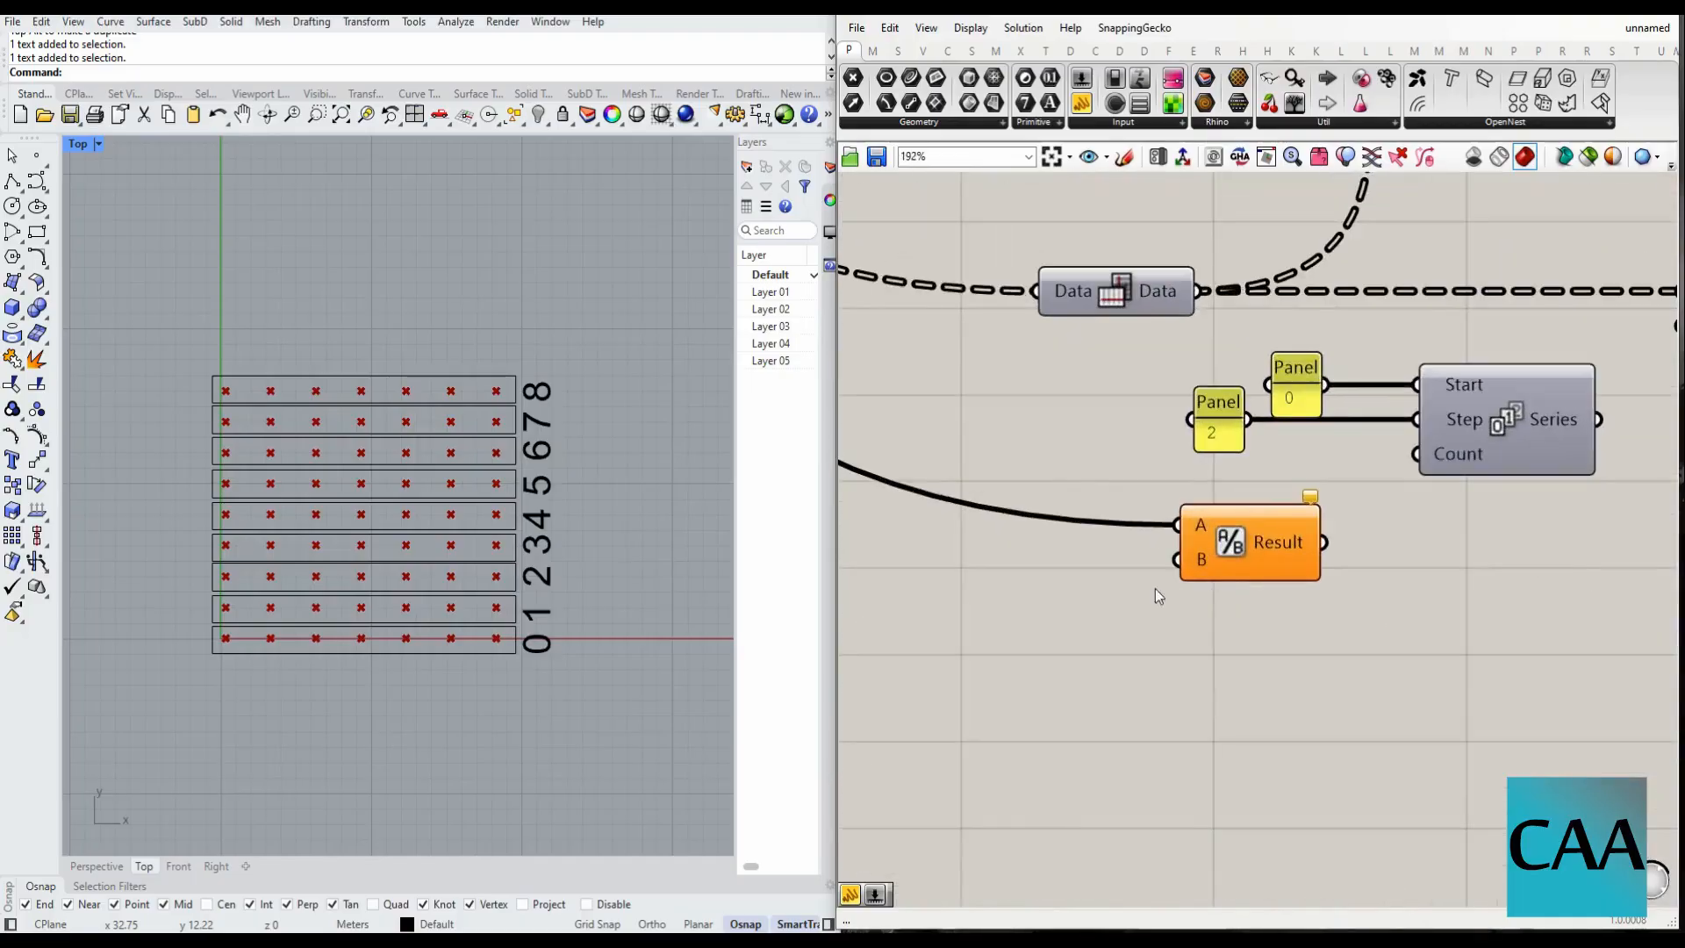
{"action": "double_click", "coordinate": [1062, 623]}
{"action": "type", "text": "//"}
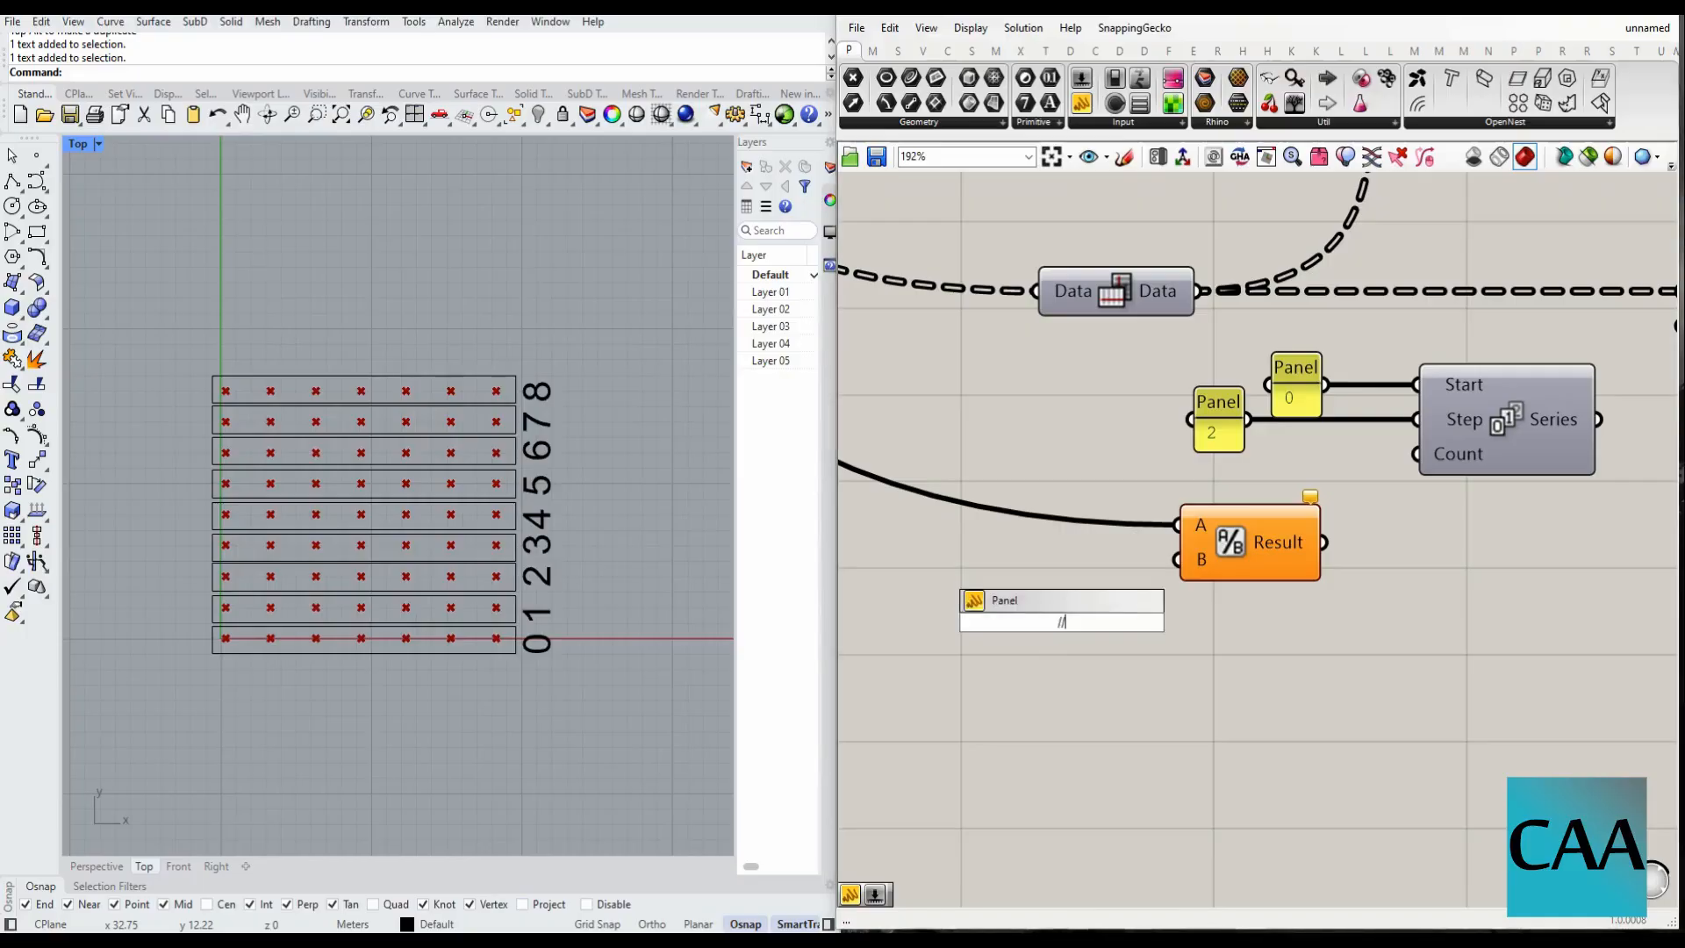
{"action": "type", "text": "2"}
{"action": "key", "text": "Return"}
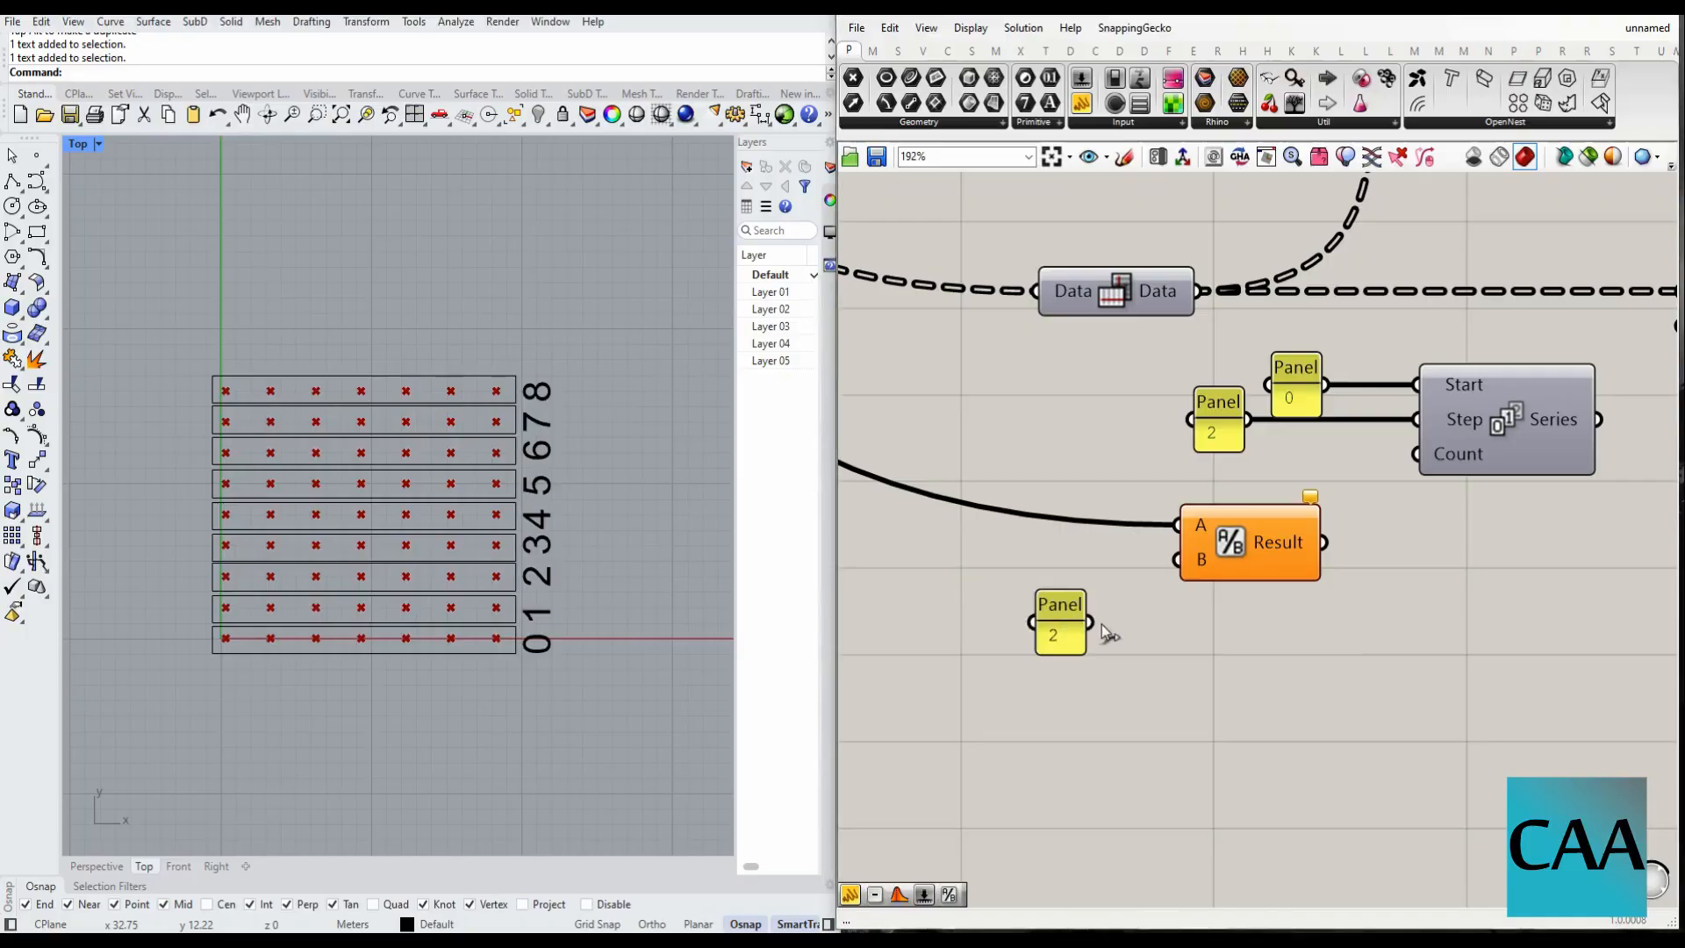
{"action": "left_click_drag", "start_coordinate": [1175, 590], "coordinate": [1178, 580]}
{"action": "left_click_drag", "start_coordinate": [1387, 491], "coordinate": [1416, 454]}
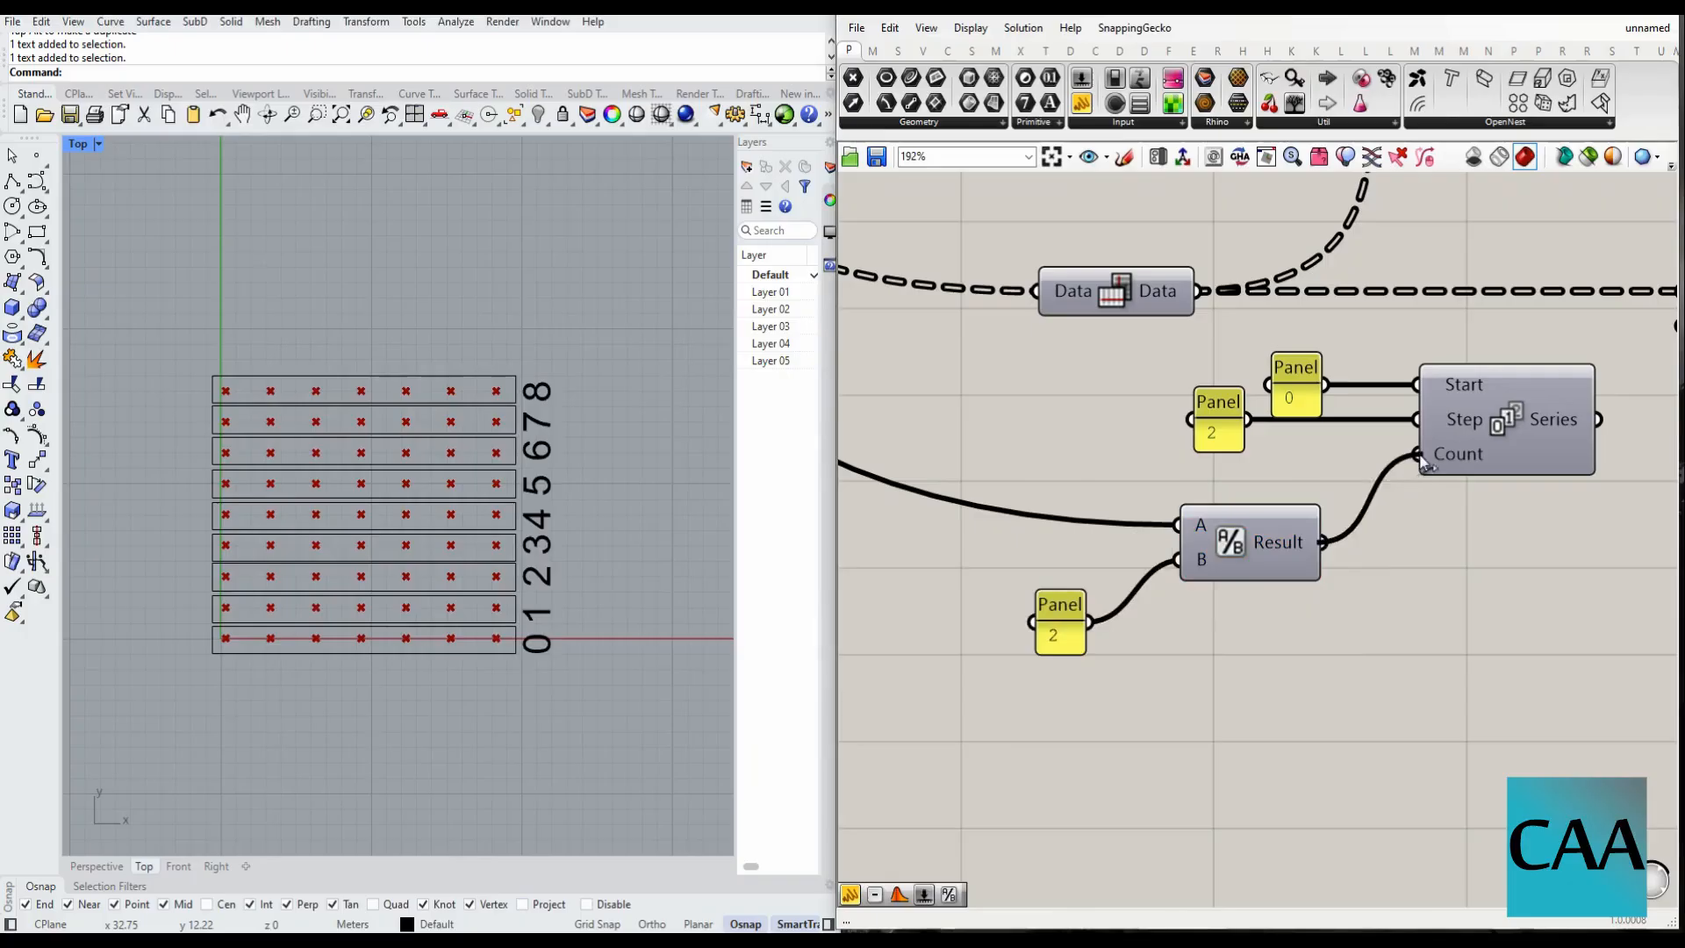
- Add a panel on the new Series output and enlarge it to read the whole list
{"action": "scroll", "coordinate": [1482, 455], "scroll_direction": "down", "scroll_amount": 3}
{"action": "scroll", "coordinate": [1482, 455], "scroll_direction": "up", "scroll_amount": 4}
{"action": "left_click_drag", "start_coordinate": [1082, 103], "coordinate": [1409, 505]}
{"action": "left_click_drag", "start_coordinate": [1240, 425], "coordinate": [1247, 510]}
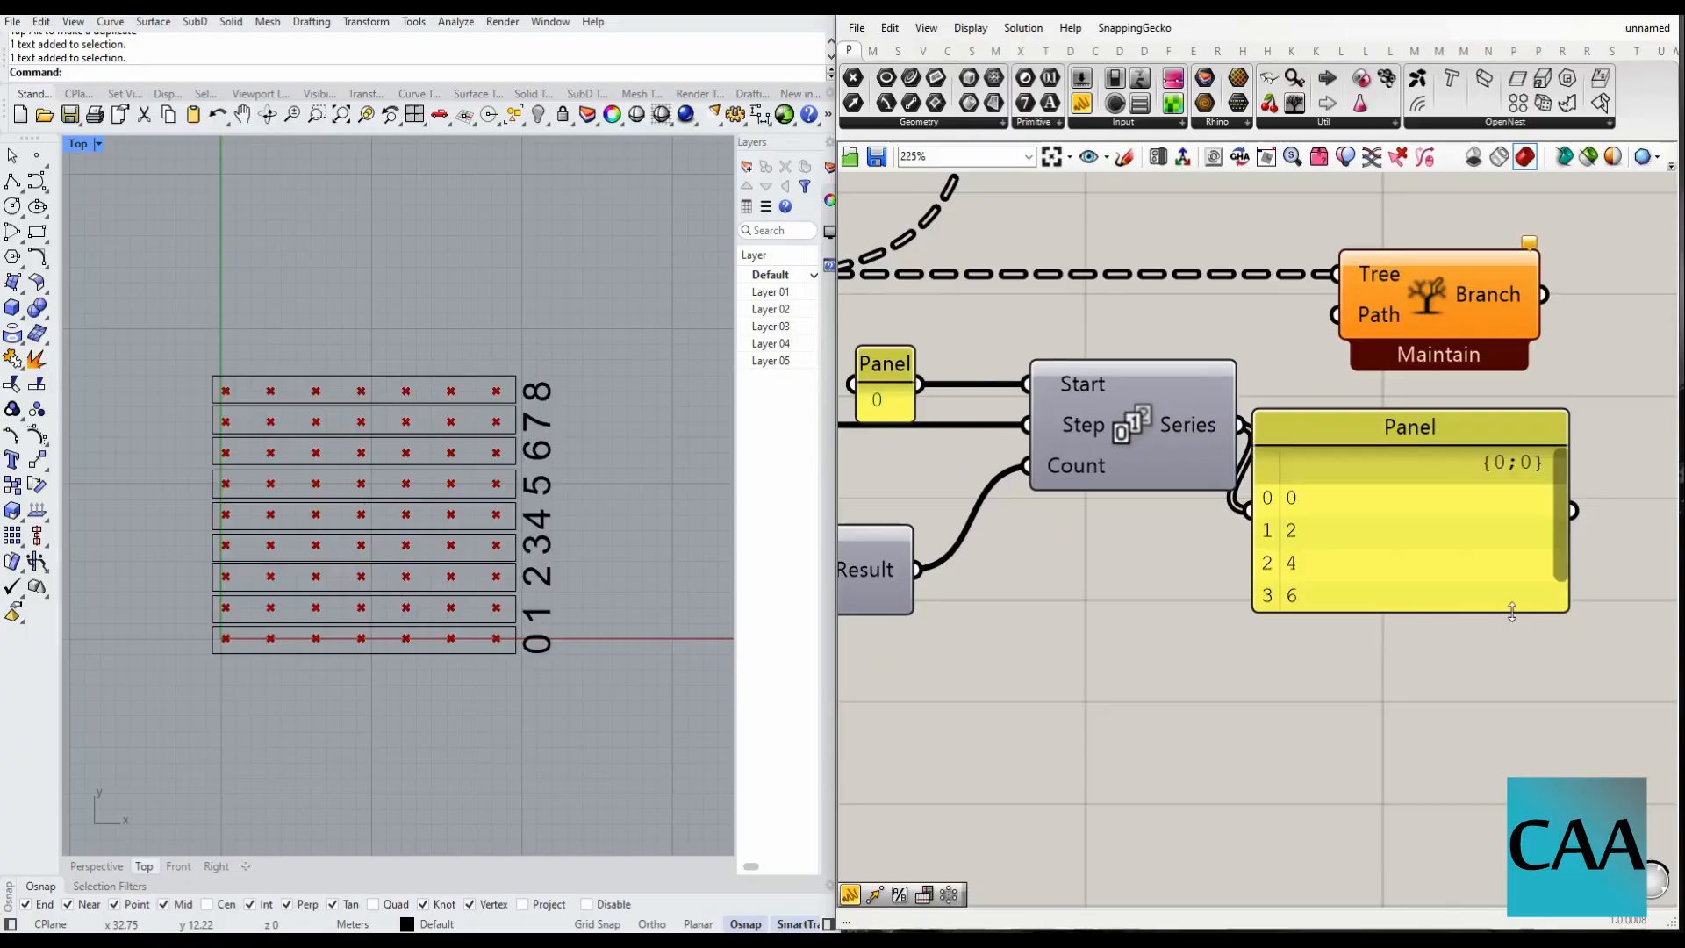
{"action": "left_click_drag", "start_coordinate": [1511, 612], "coordinate": [1511, 725]}
{"action": "left_click_drag", "start_coordinate": [1293, 509], "coordinate": [1340, 524]}
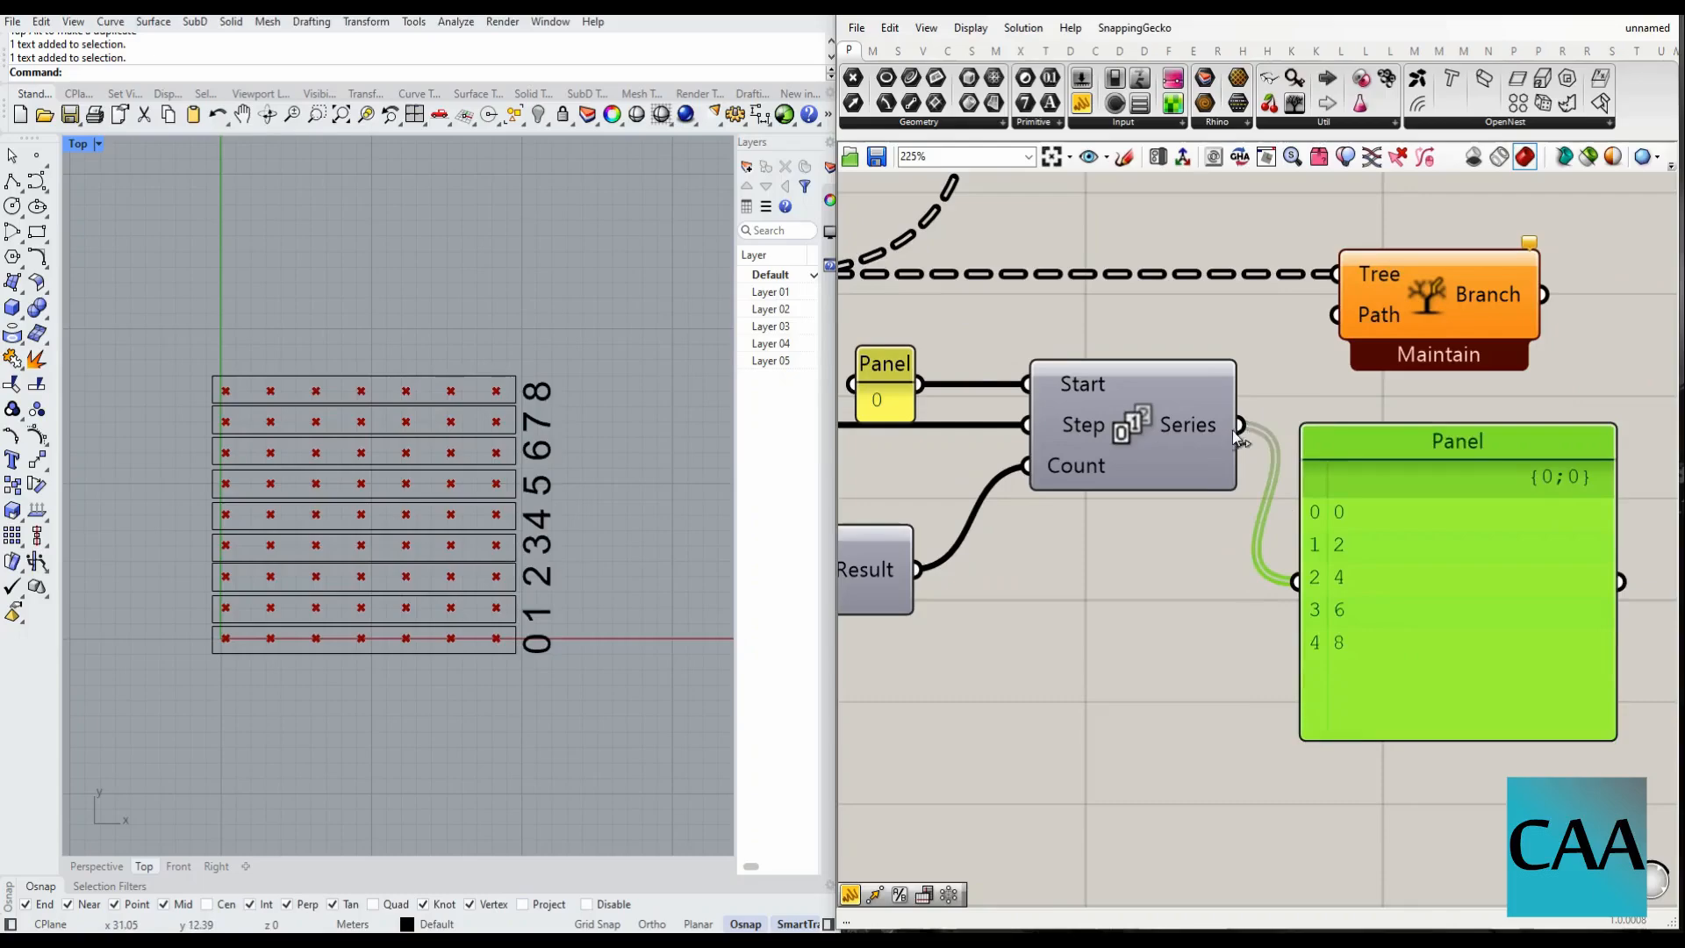
- Wire the Series output into the Tree Branch's Path input and turn on the Tree Branch preview
{"action": "left_click_drag", "start_coordinate": [1240, 425], "coordinate": [1335, 315]}
{"action": "right_click", "coordinate": [1432, 282]}
{"action": "left_click", "coordinate": [1439, 316]}
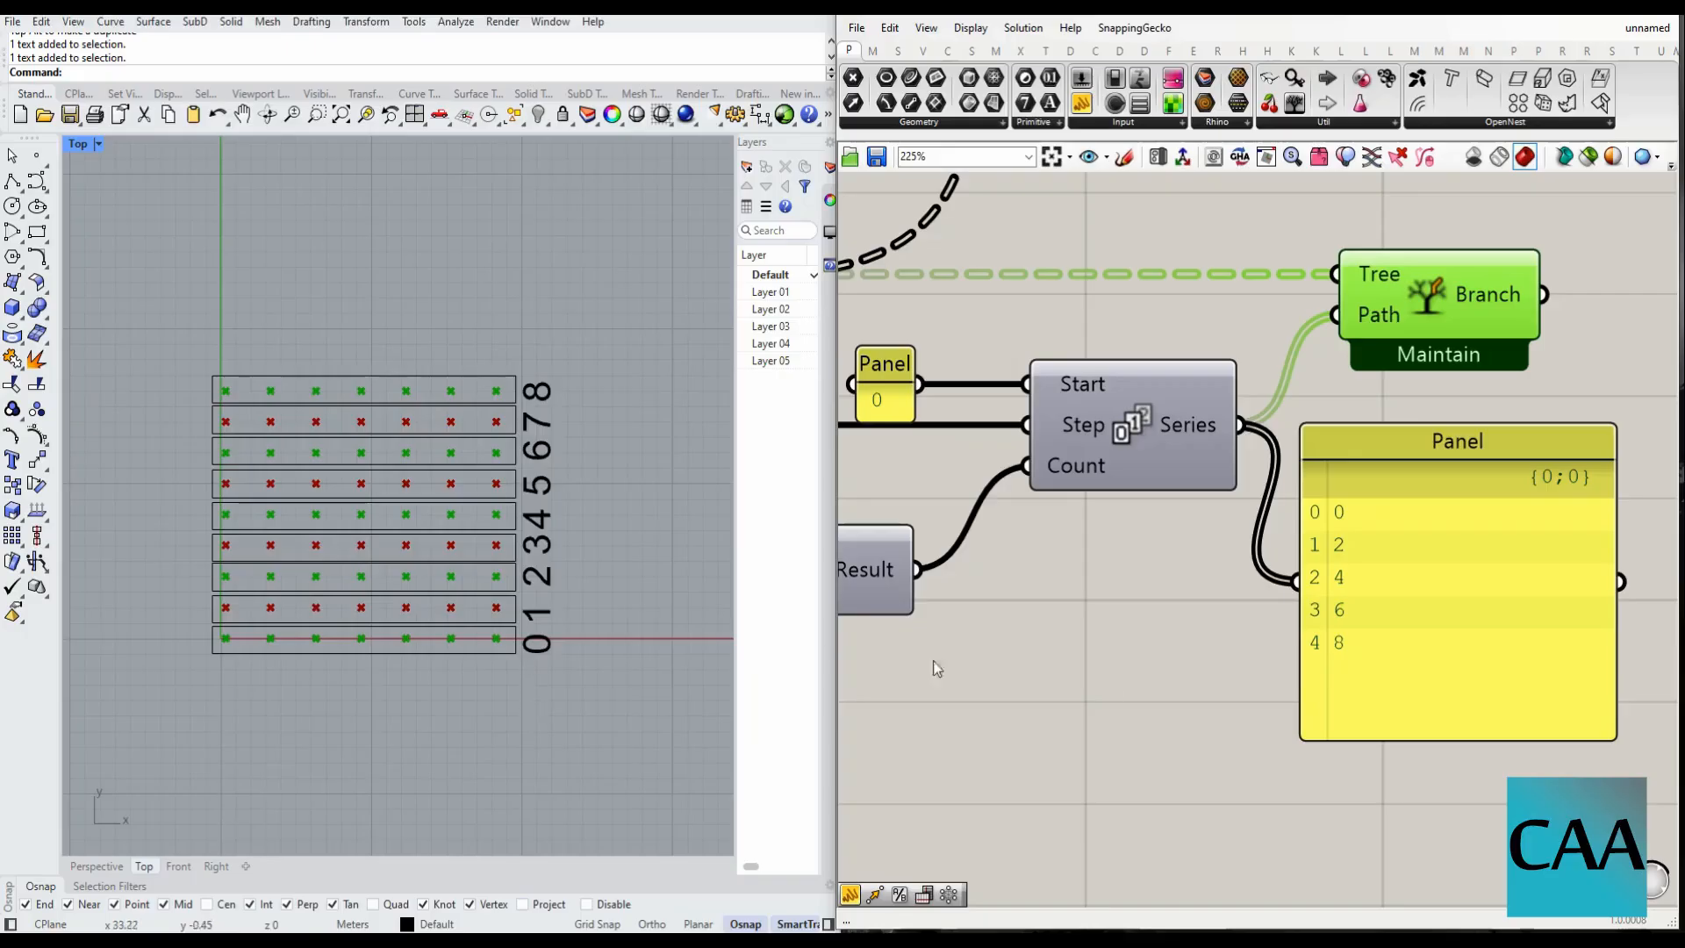
- Delete the panel on the Series output and place the divisor panel right beside the Division's B input
{"action": "left_click", "coordinate": [1573, 644]}
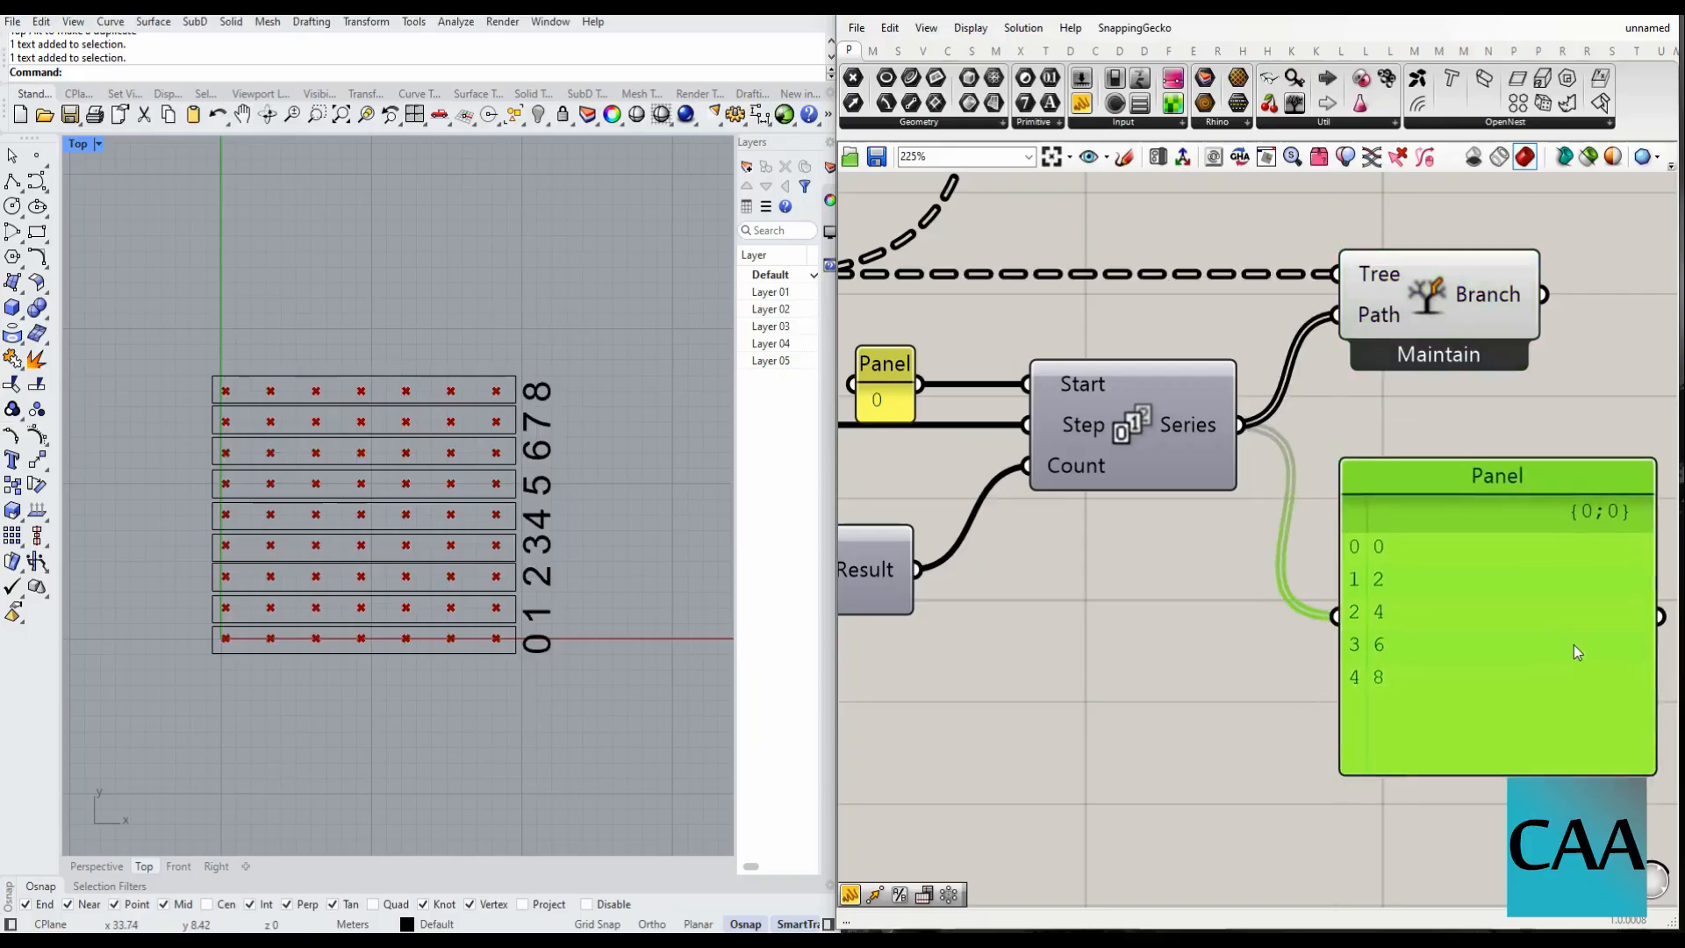
{"action": "key", "text": "Delete"}
{"action": "scroll", "coordinate": [1573, 654], "scroll_direction": "down", "scroll_amount": 3}
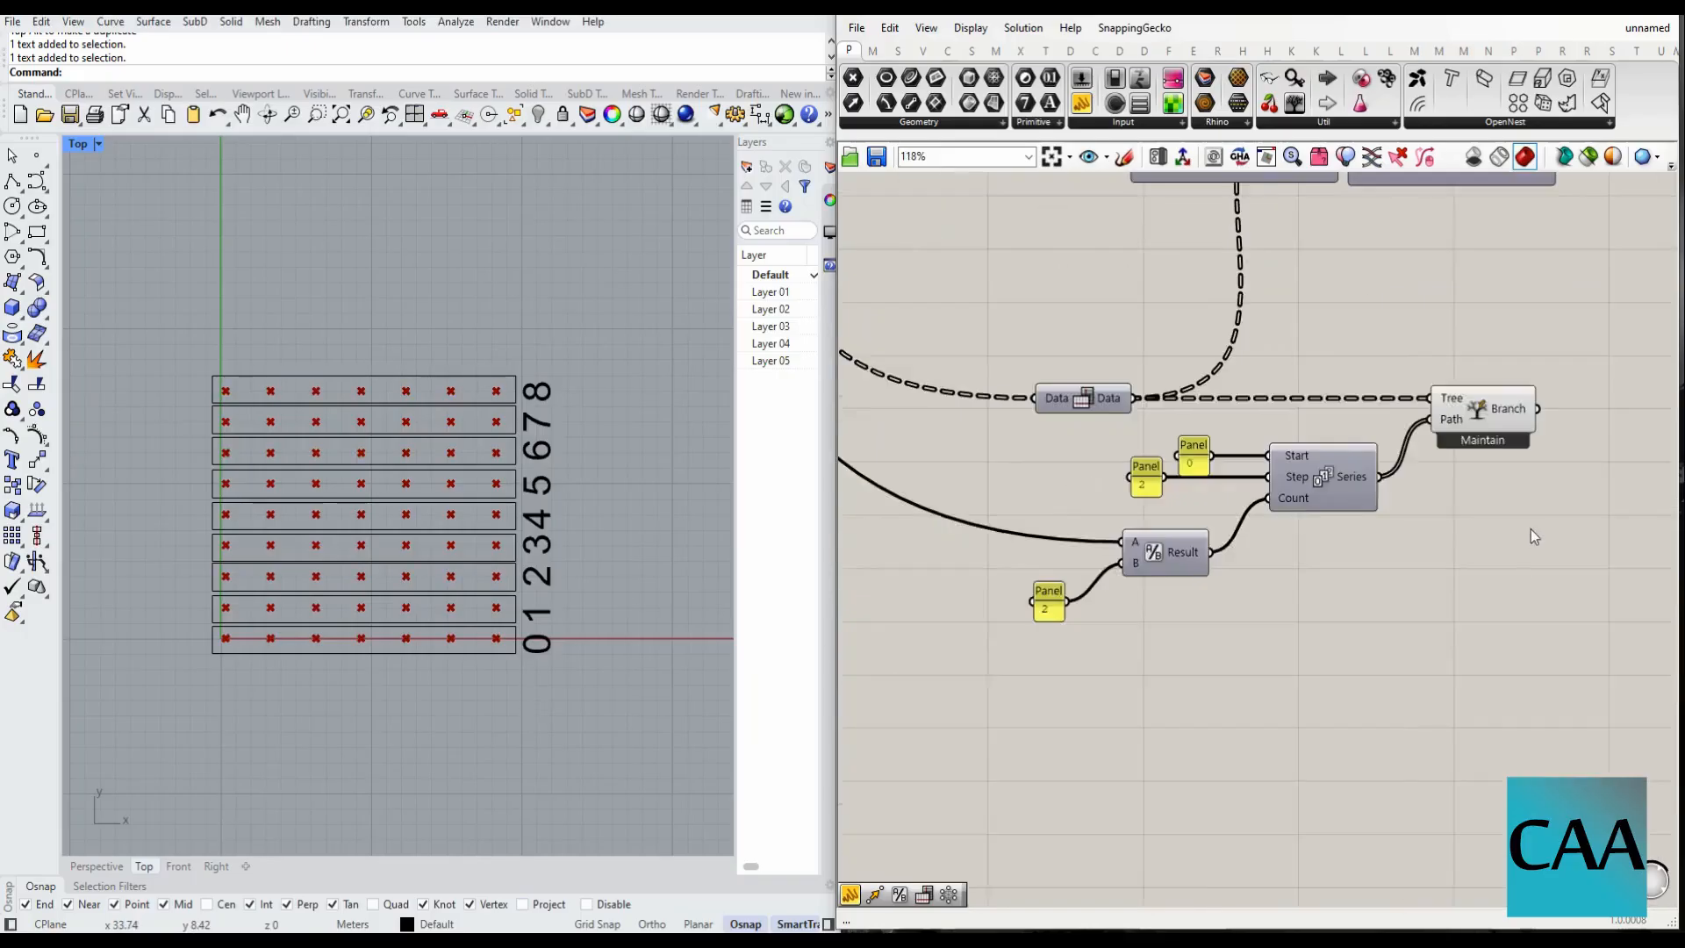
{"action": "scroll", "coordinate": [1531, 532], "scroll_direction": "up", "scroll_amount": 2}
{"action": "left_click_drag", "start_coordinate": [865, 632], "coordinate": [901, 579]}
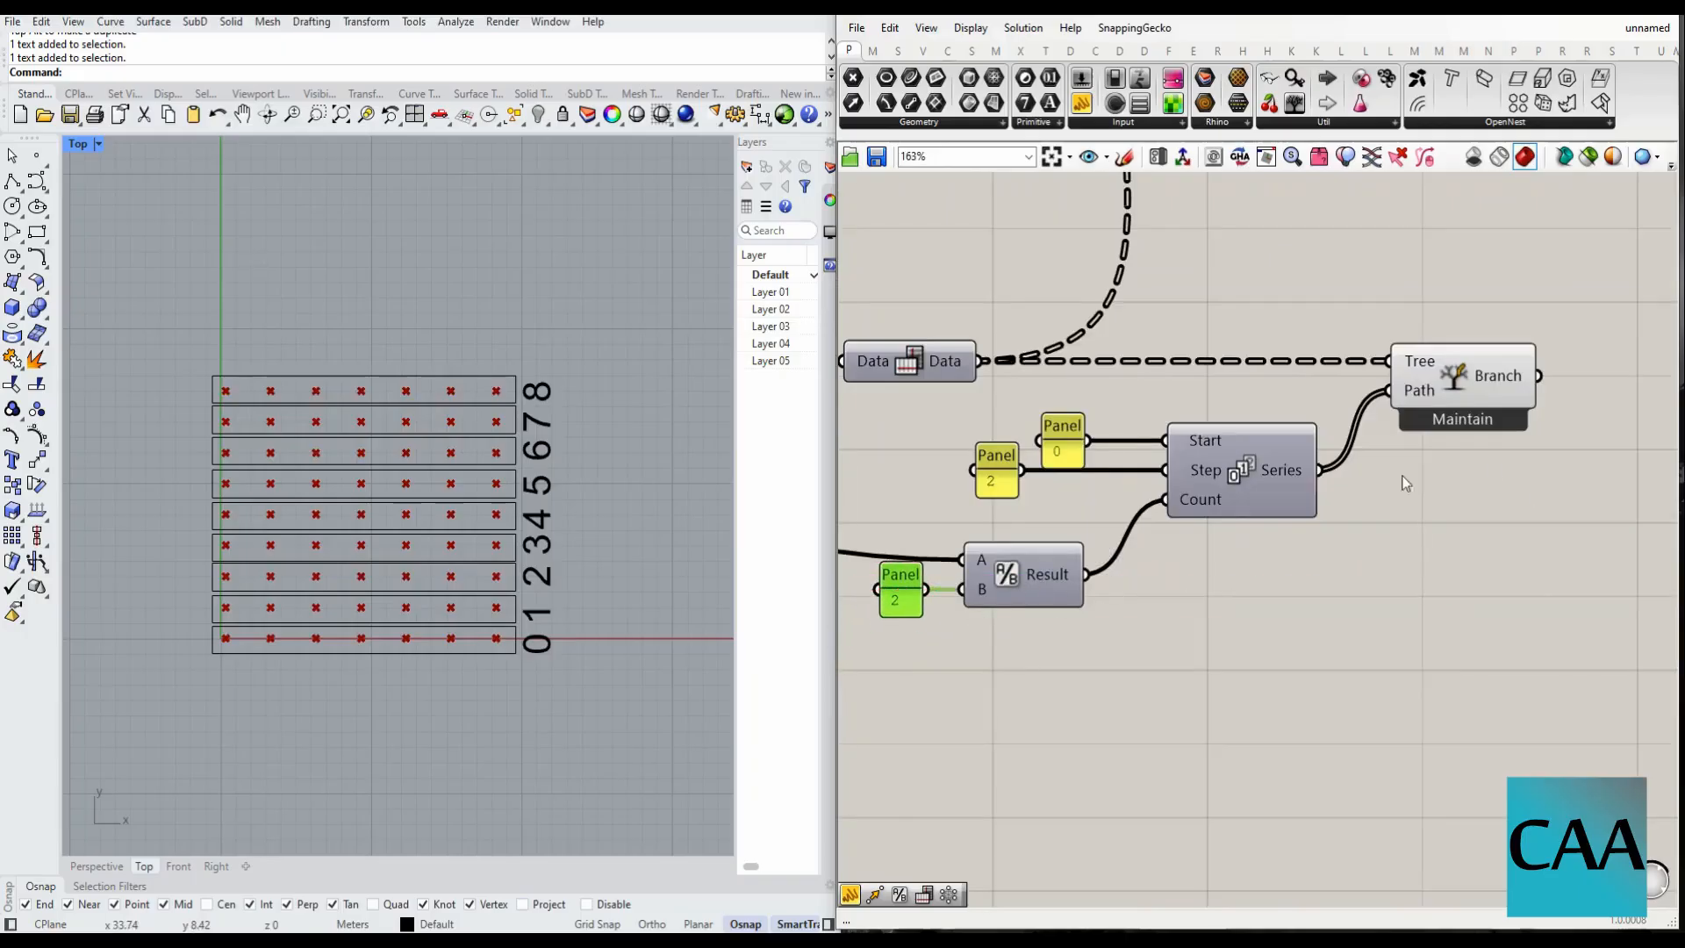
- Move the Division, Series, Tree Branch and their panels together, farther away from the component that flips the point tree
{"action": "left_click_drag", "start_coordinate": [1558, 316], "coordinate": [1003, 681]}
{"action": "left_click", "coordinate": [956, 297]}
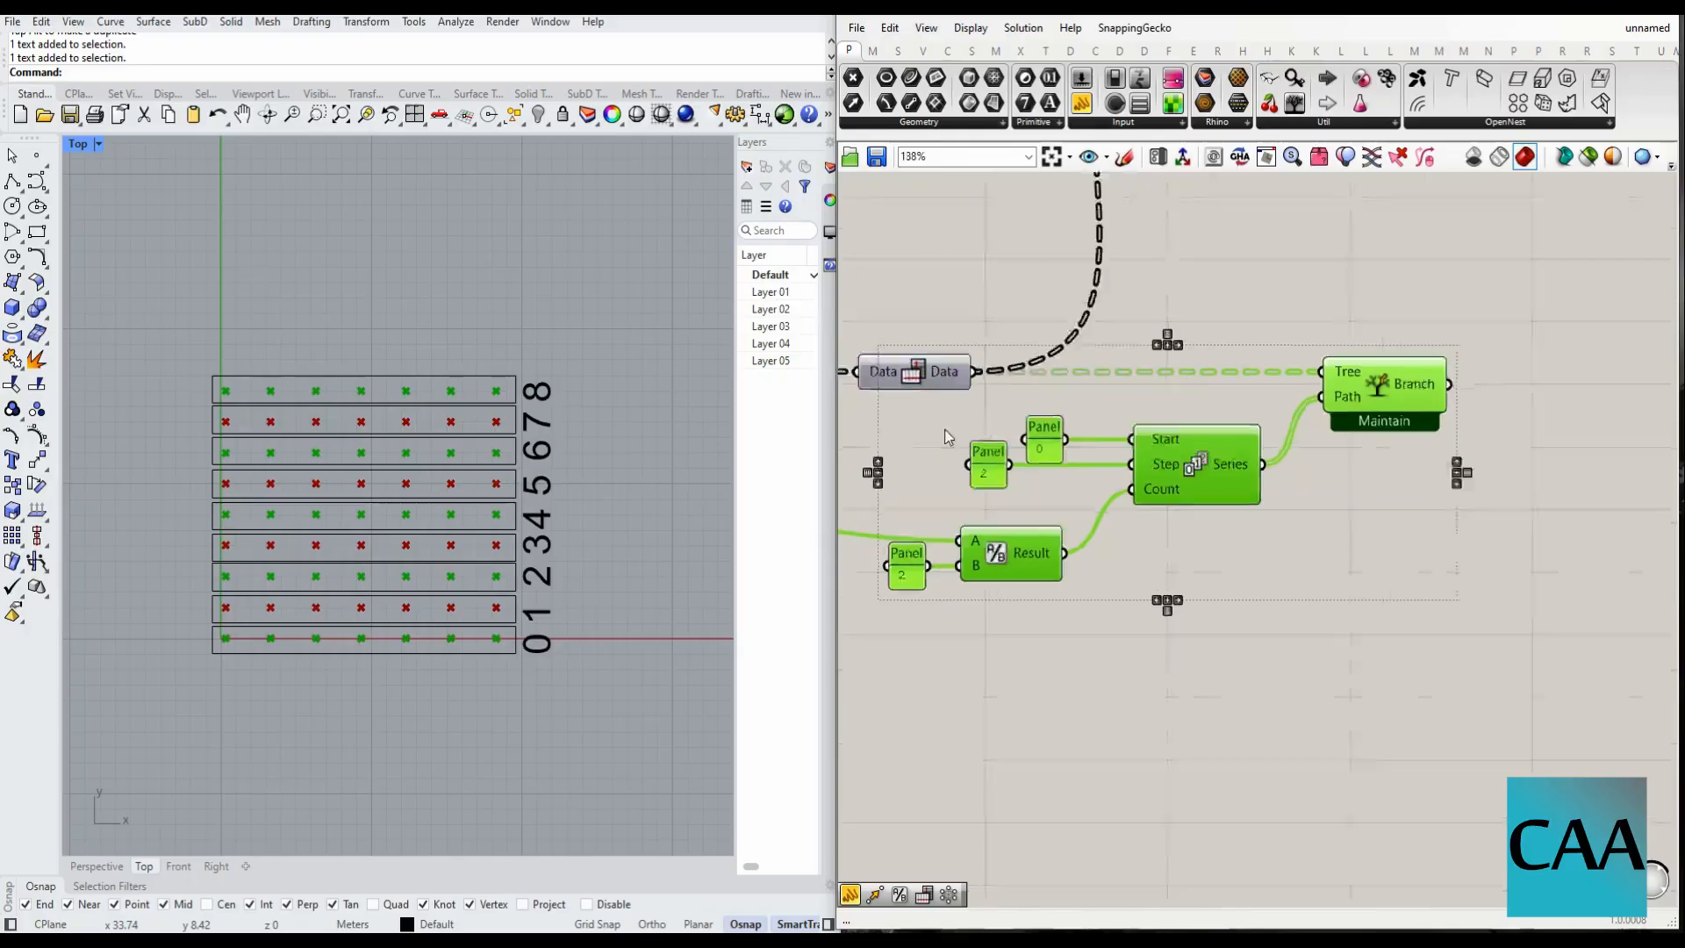
{"action": "scroll", "coordinate": [1188, 480], "scroll_direction": "down", "scroll_amount": 3}
{"action": "scroll", "coordinate": [1309, 477], "scroll_direction": "up", "scroll_amount": 1}
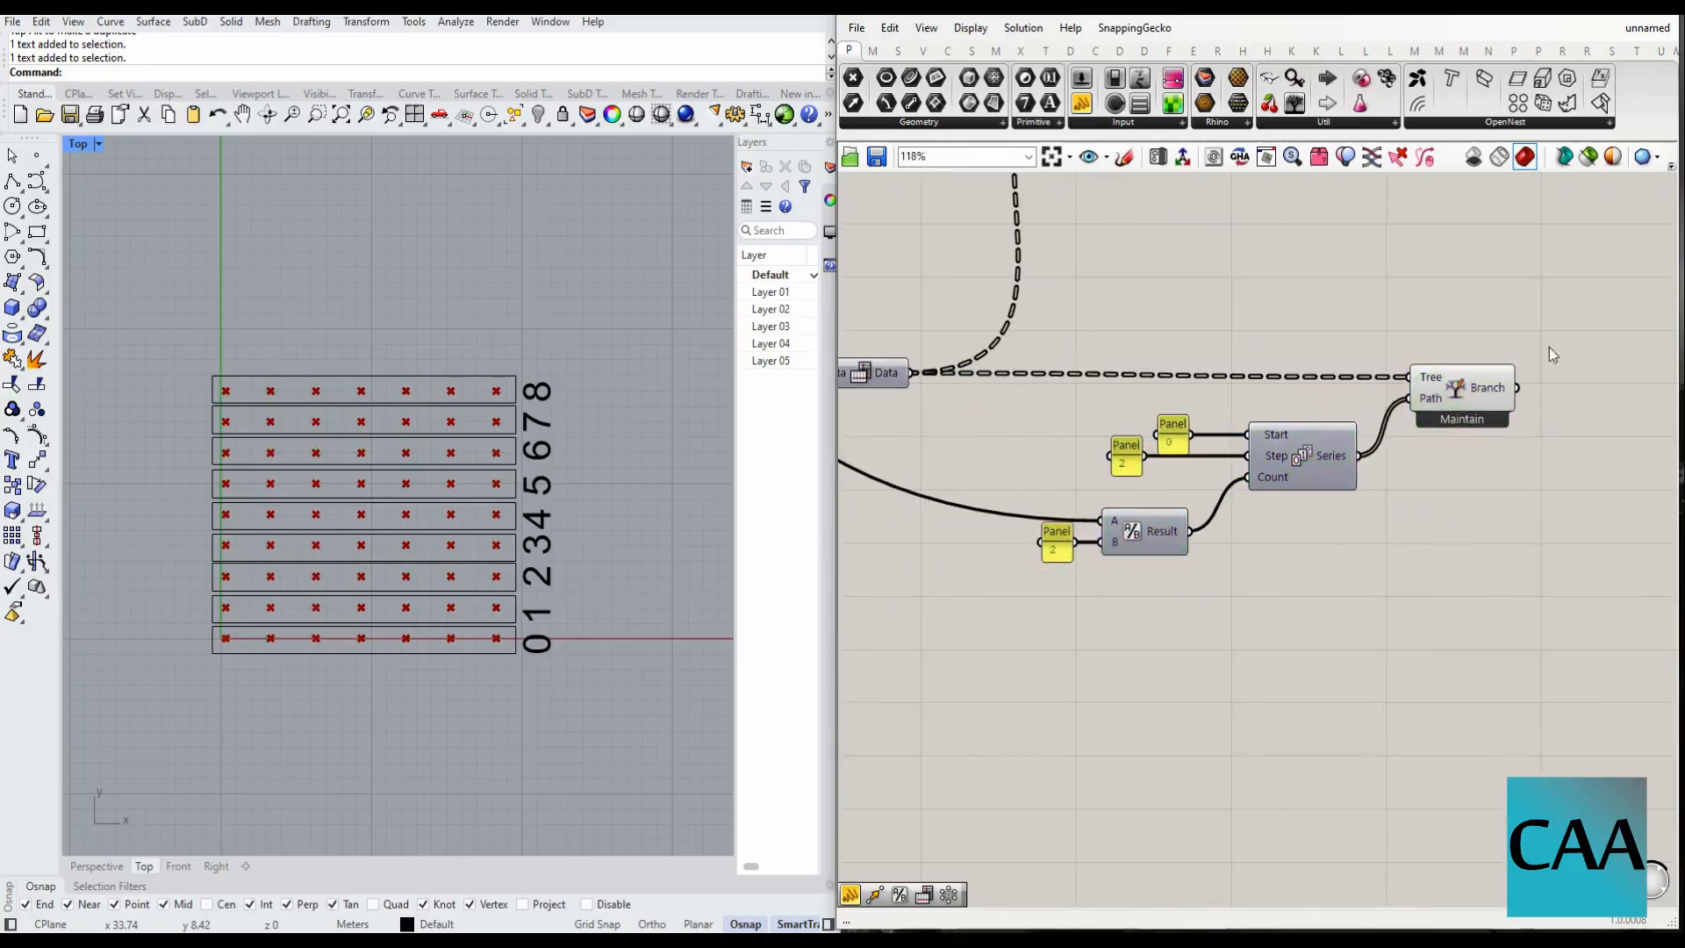
- Duplicate the Division, Series, Tree Branch and their panels, placing the copy below the original group
{"action": "left_click_drag", "start_coordinate": [1556, 304], "coordinate": [1043, 647]}
{"action": "key", "text": "ctrl+c"}
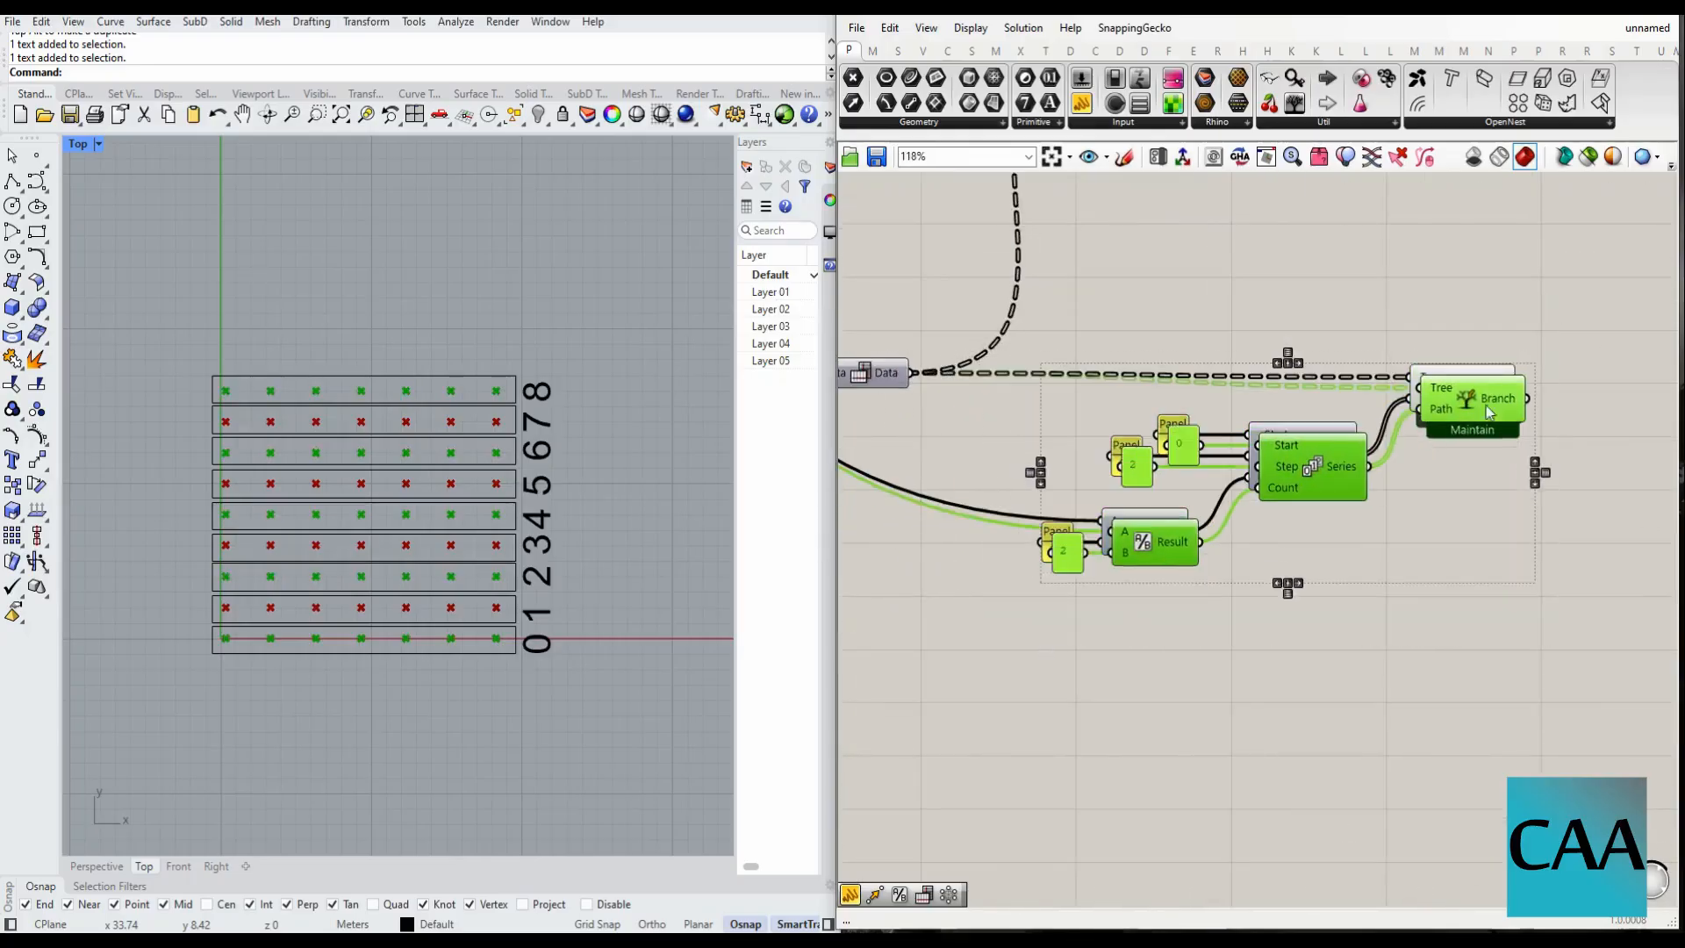
{"action": "key", "text": "ctrl+v"}
{"action": "scroll", "coordinate": [1117, 744], "scroll_direction": "up", "scroll_amount": 1}
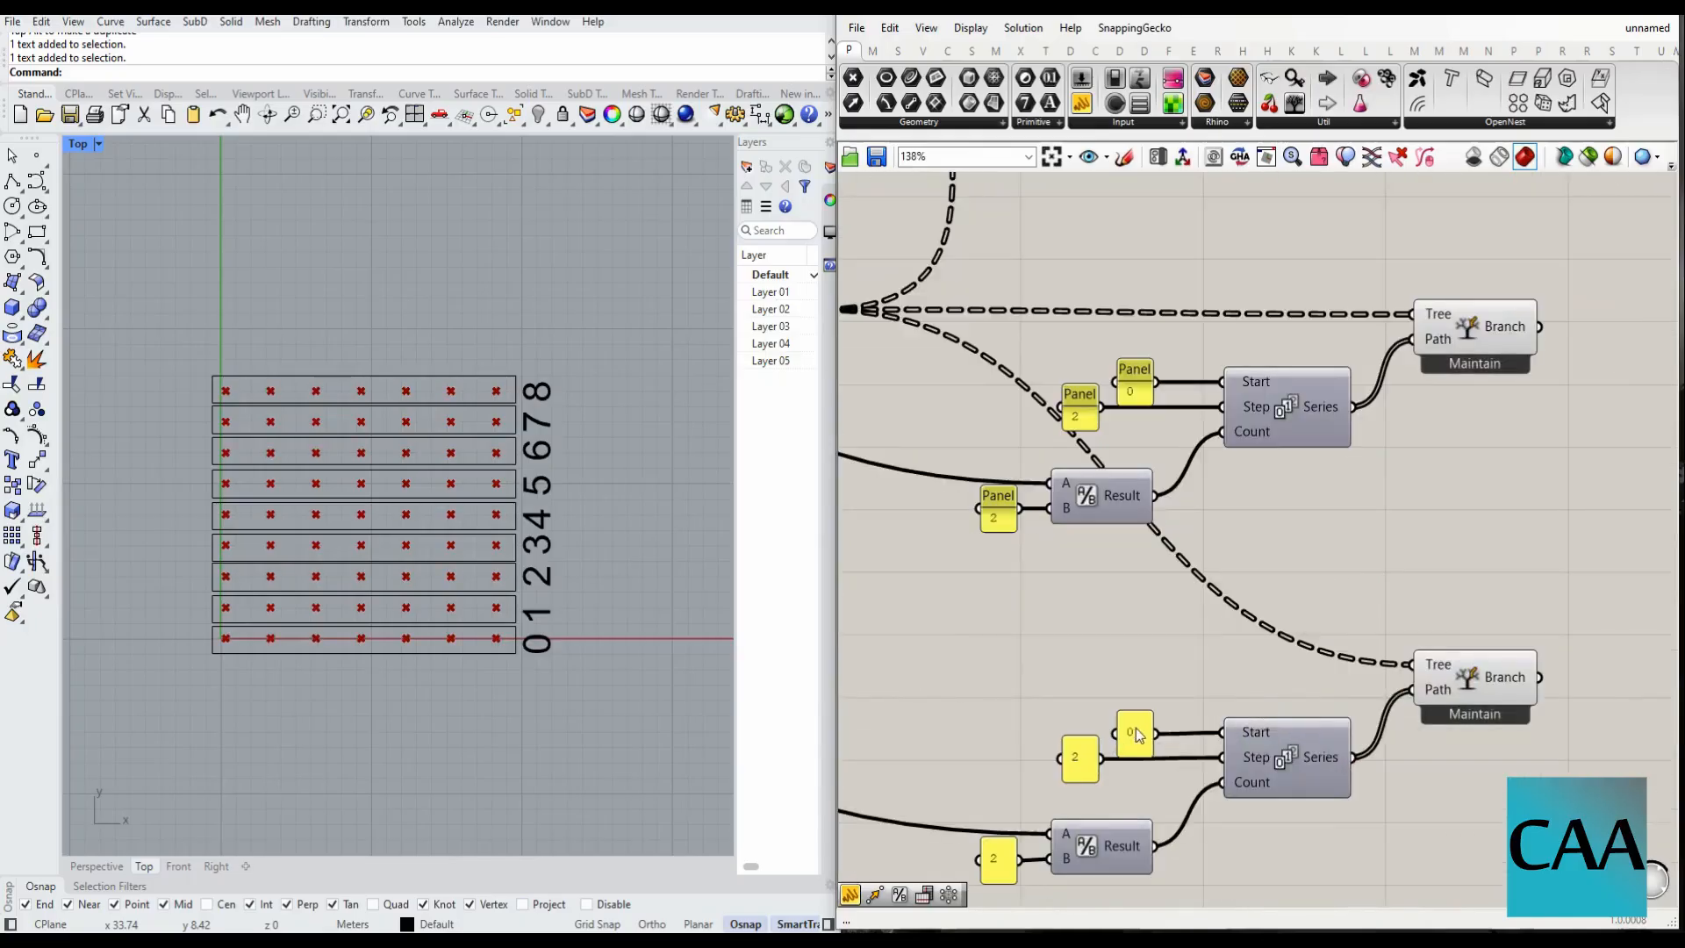
- Set the Start panel of the duplicated Series to 1
{"action": "double_click", "coordinate": [1135, 731]}
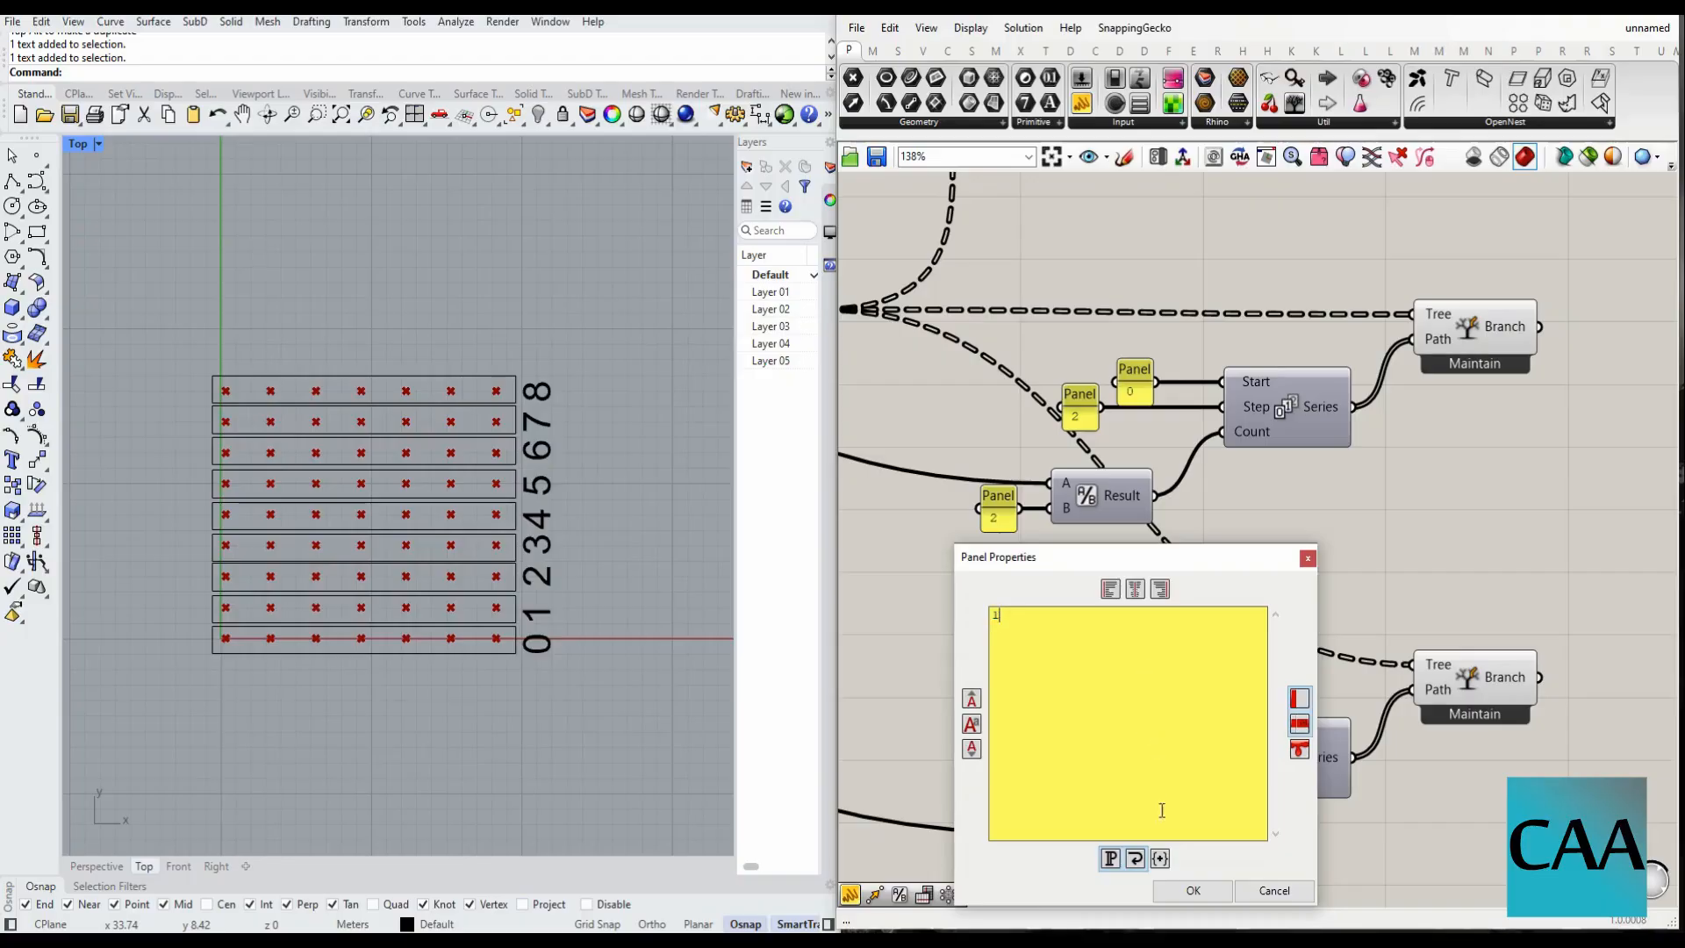
{"action": "type", "text": "1"}
{"action": "left_click", "coordinate": [1194, 890]}
{"action": "right_click_drag", "start_coordinate": [1376, 747], "coordinate": [1289, 694]}
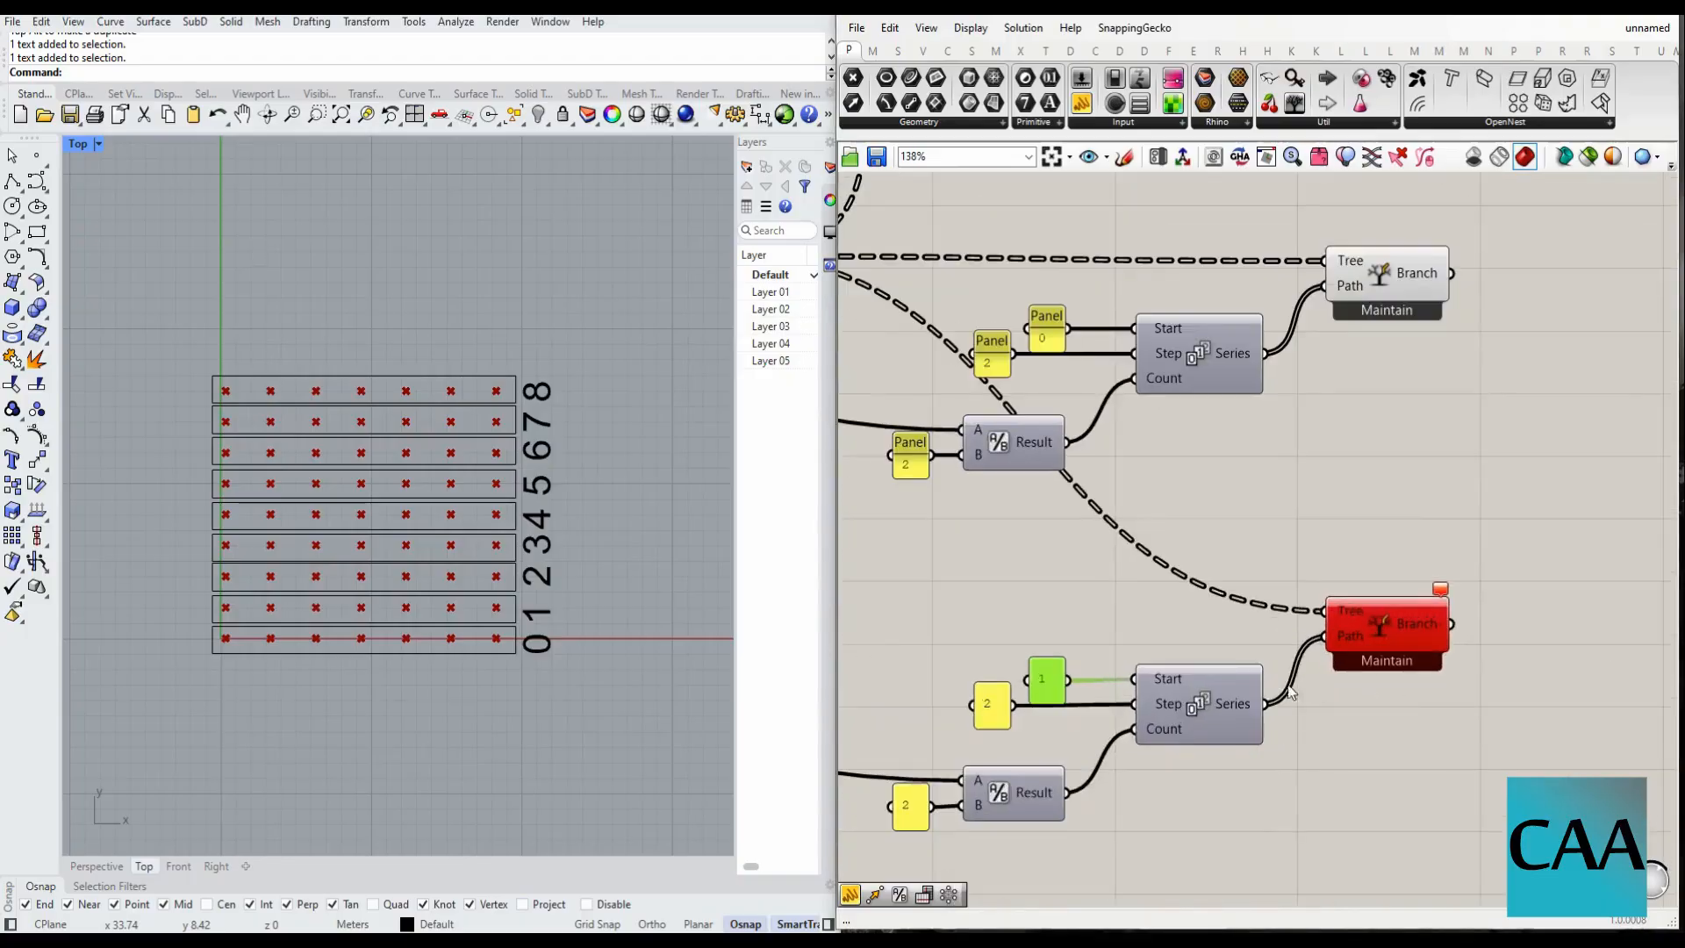
- Select the duplicated Tree Branch to check which rows of the point grid it picks
{"action": "left_click", "coordinate": [1345, 633]}
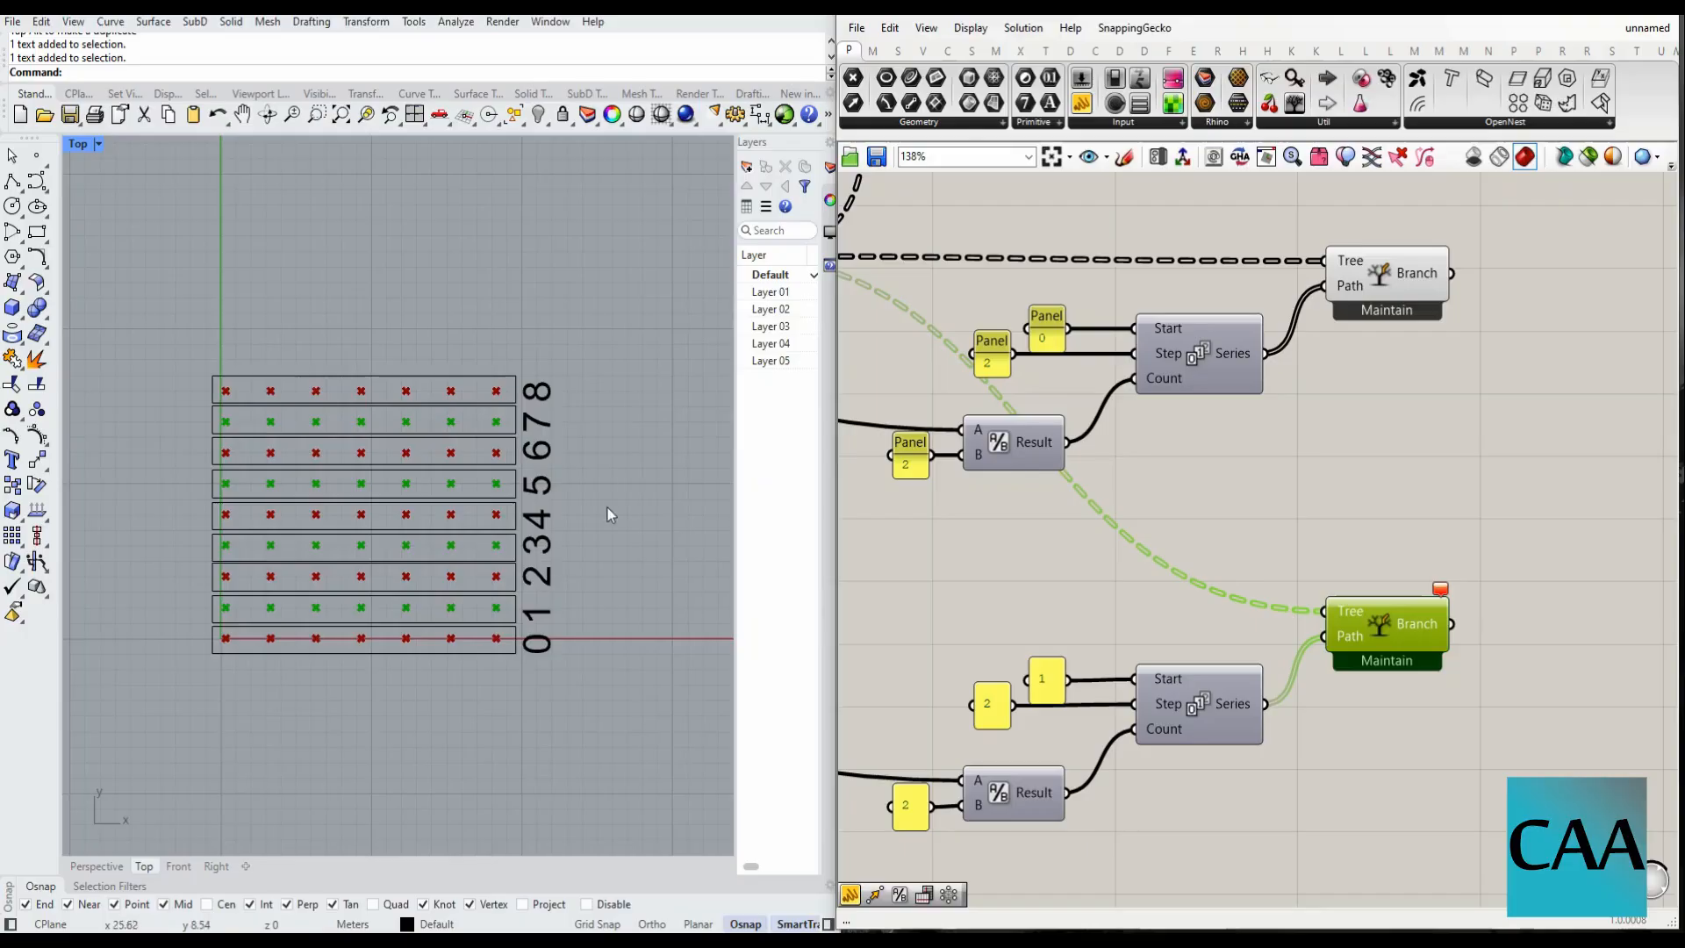
{"action": "right_click_drag", "start_coordinate": [1439, 625], "coordinate": [1164, 541]}
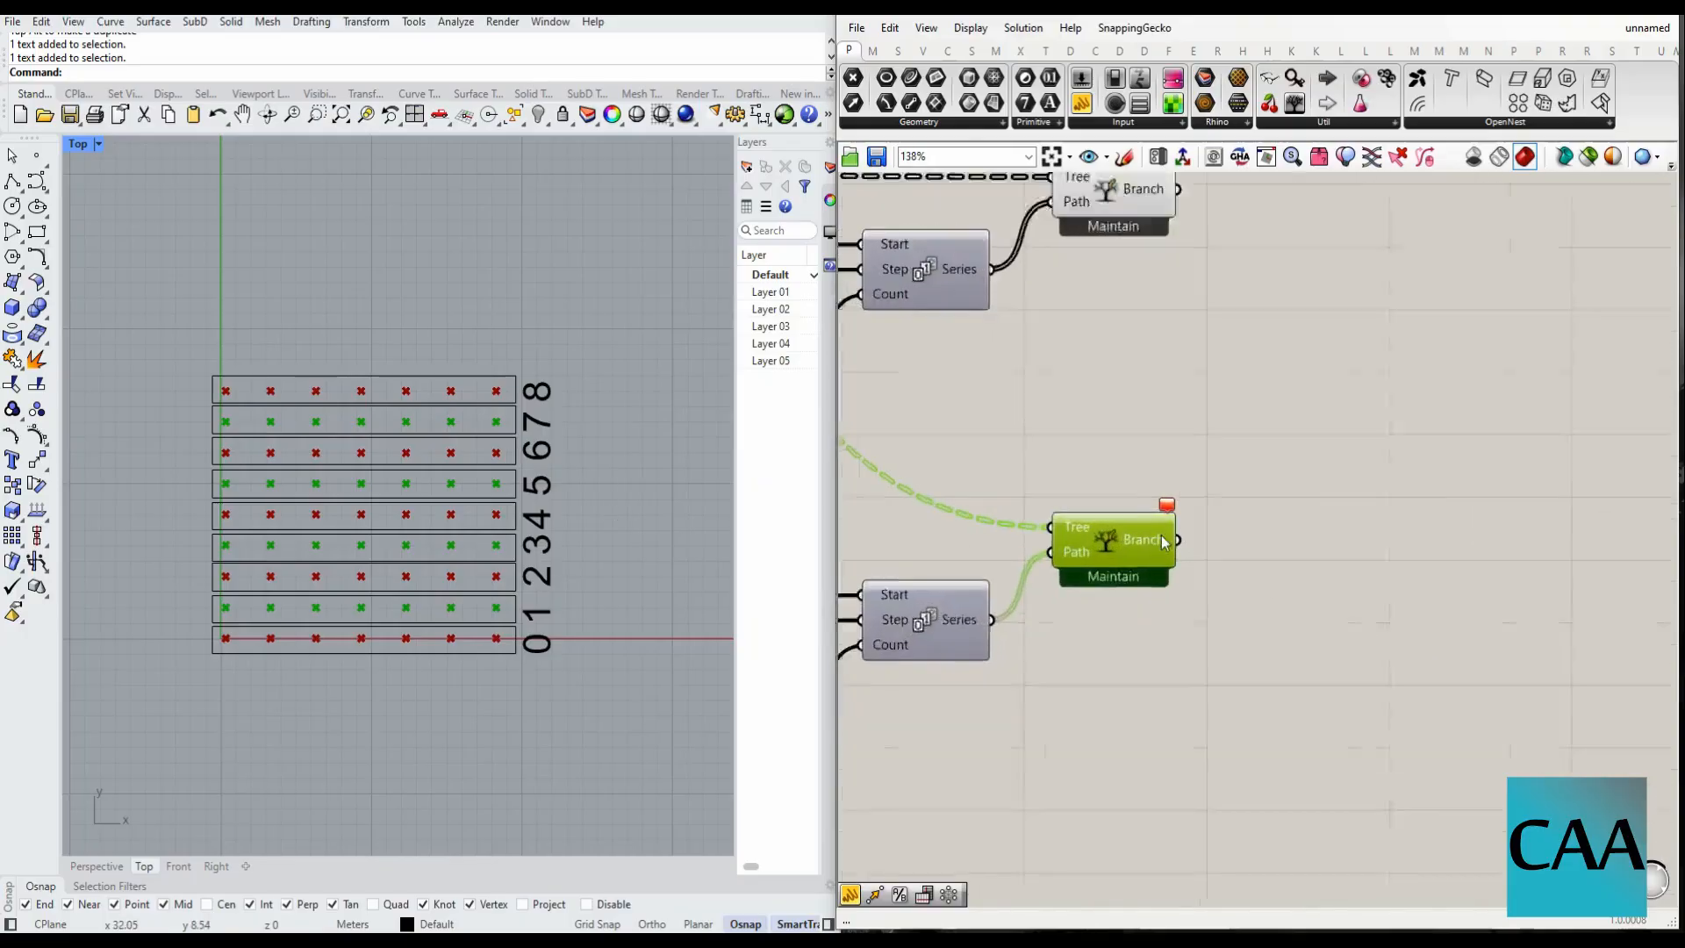
{"action": "left_click", "coordinate": [1197, 572]}
{"action": "scroll", "coordinate": [1132, 566], "scroll_direction": "down", "scroll_amount": 2}
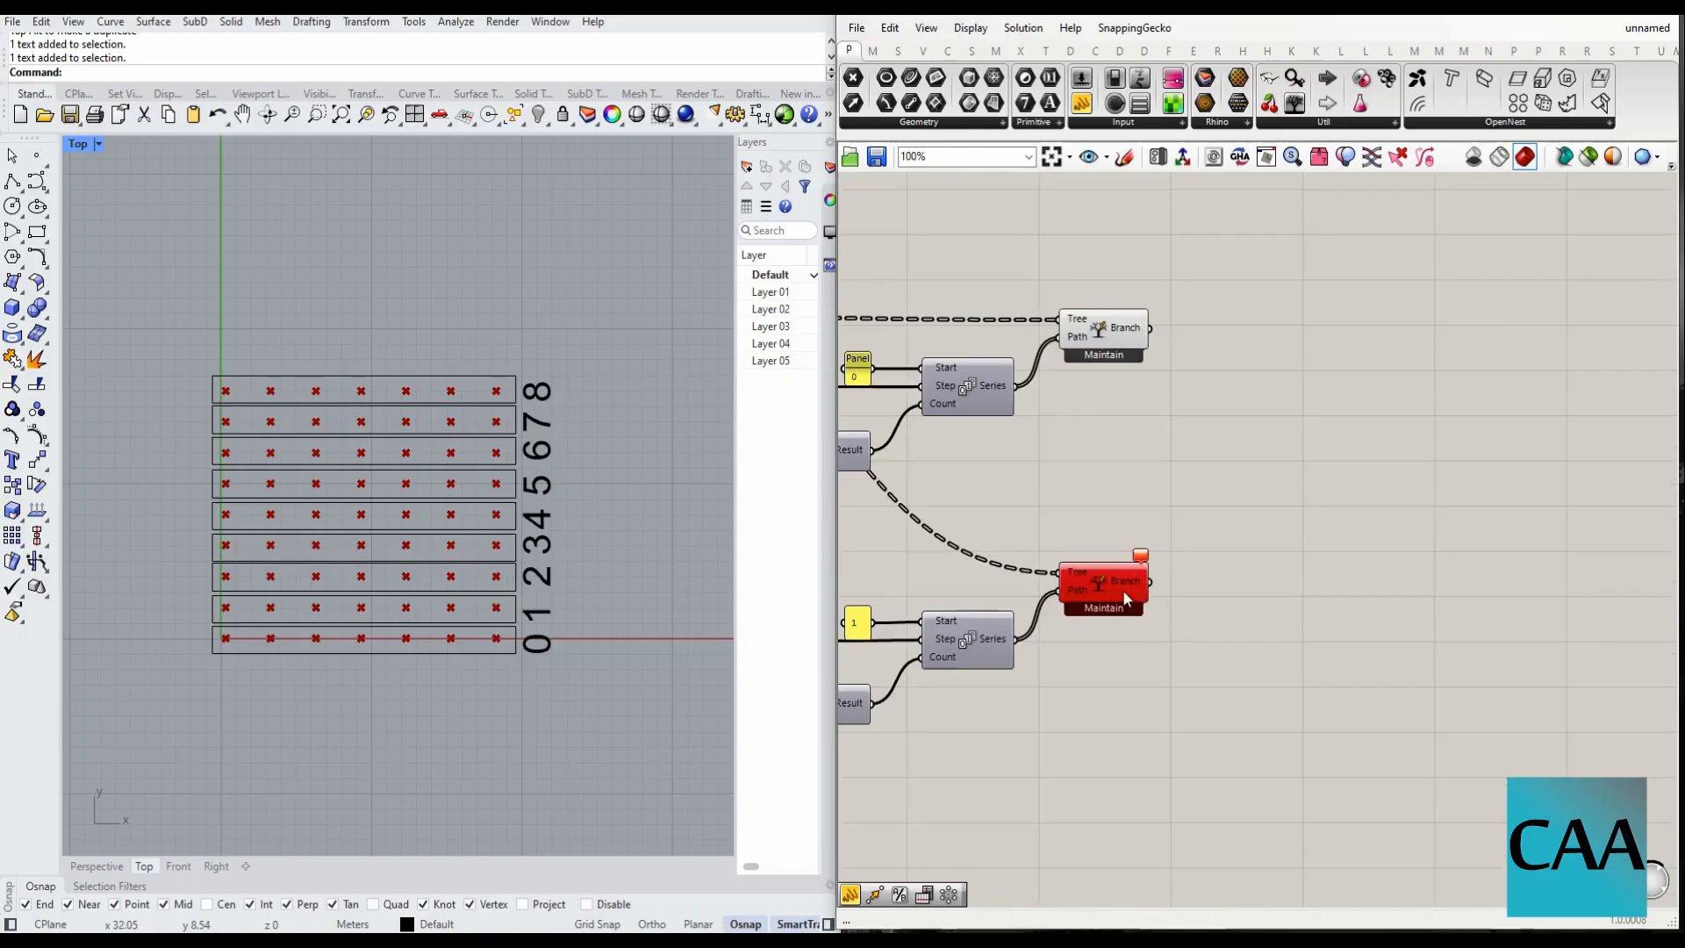
{"action": "left_click", "coordinate": [1102, 587]}
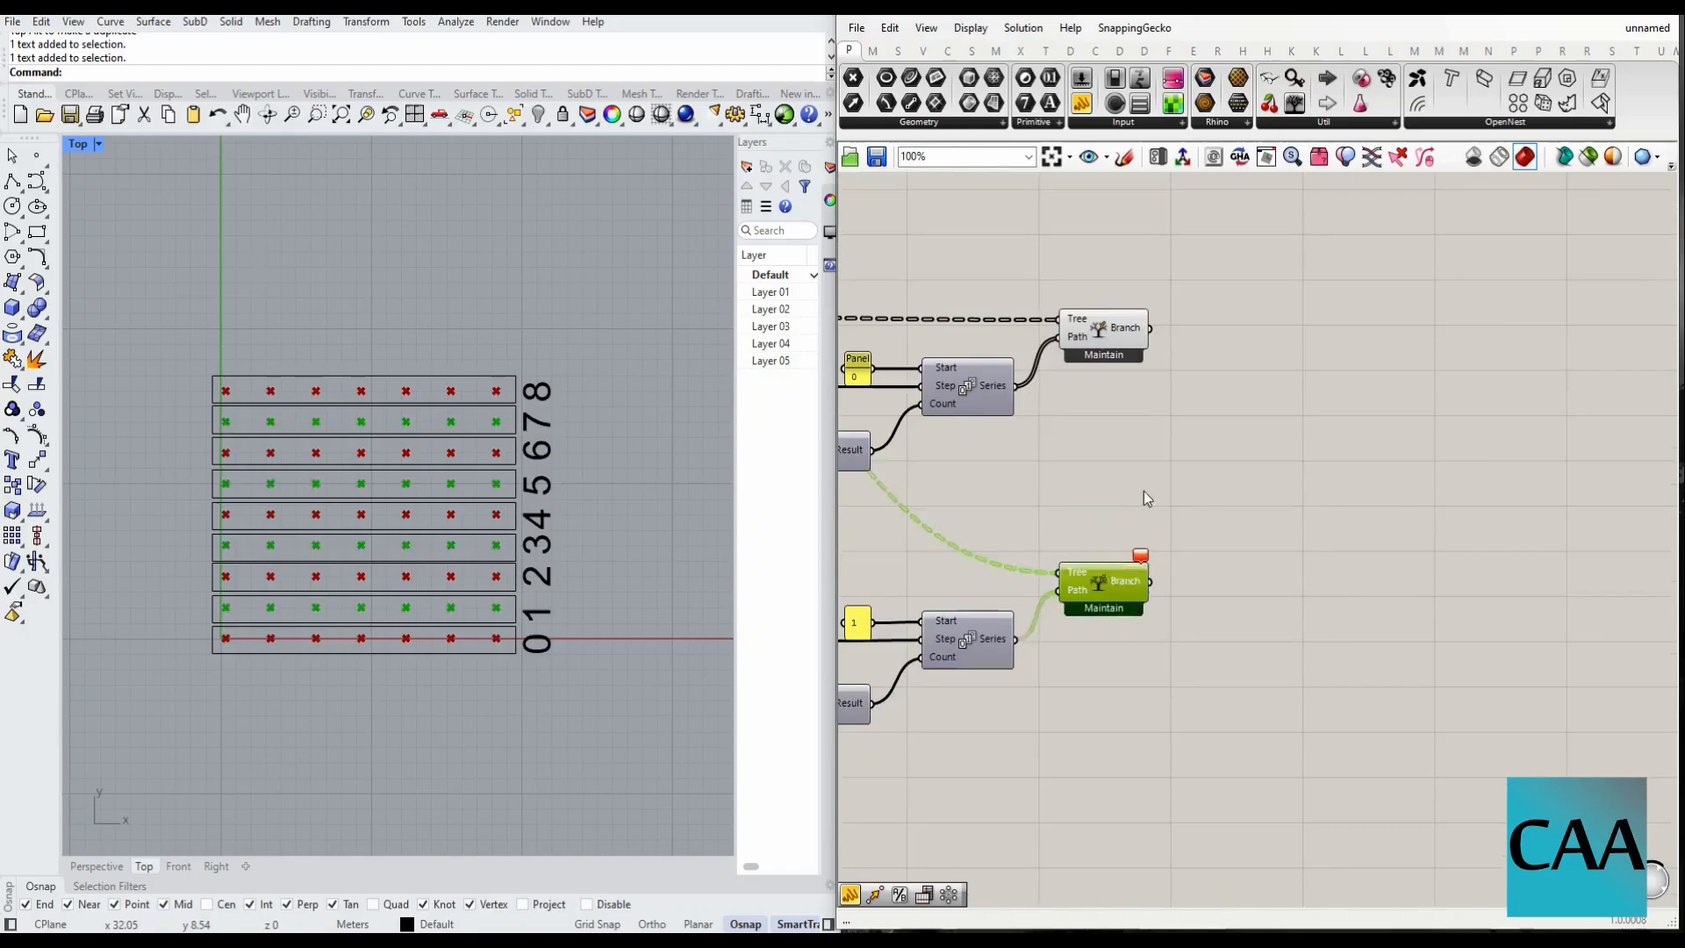
- Add a Cull Pattern component beside the original Tree Branch that takes the even rows
{"action": "scroll", "coordinate": [1145, 492], "scroll_direction": "down", "scroll_amount": 9}
{"action": "scroll", "coordinate": [1131, 336], "scroll_direction": "up", "scroll_amount": 12}
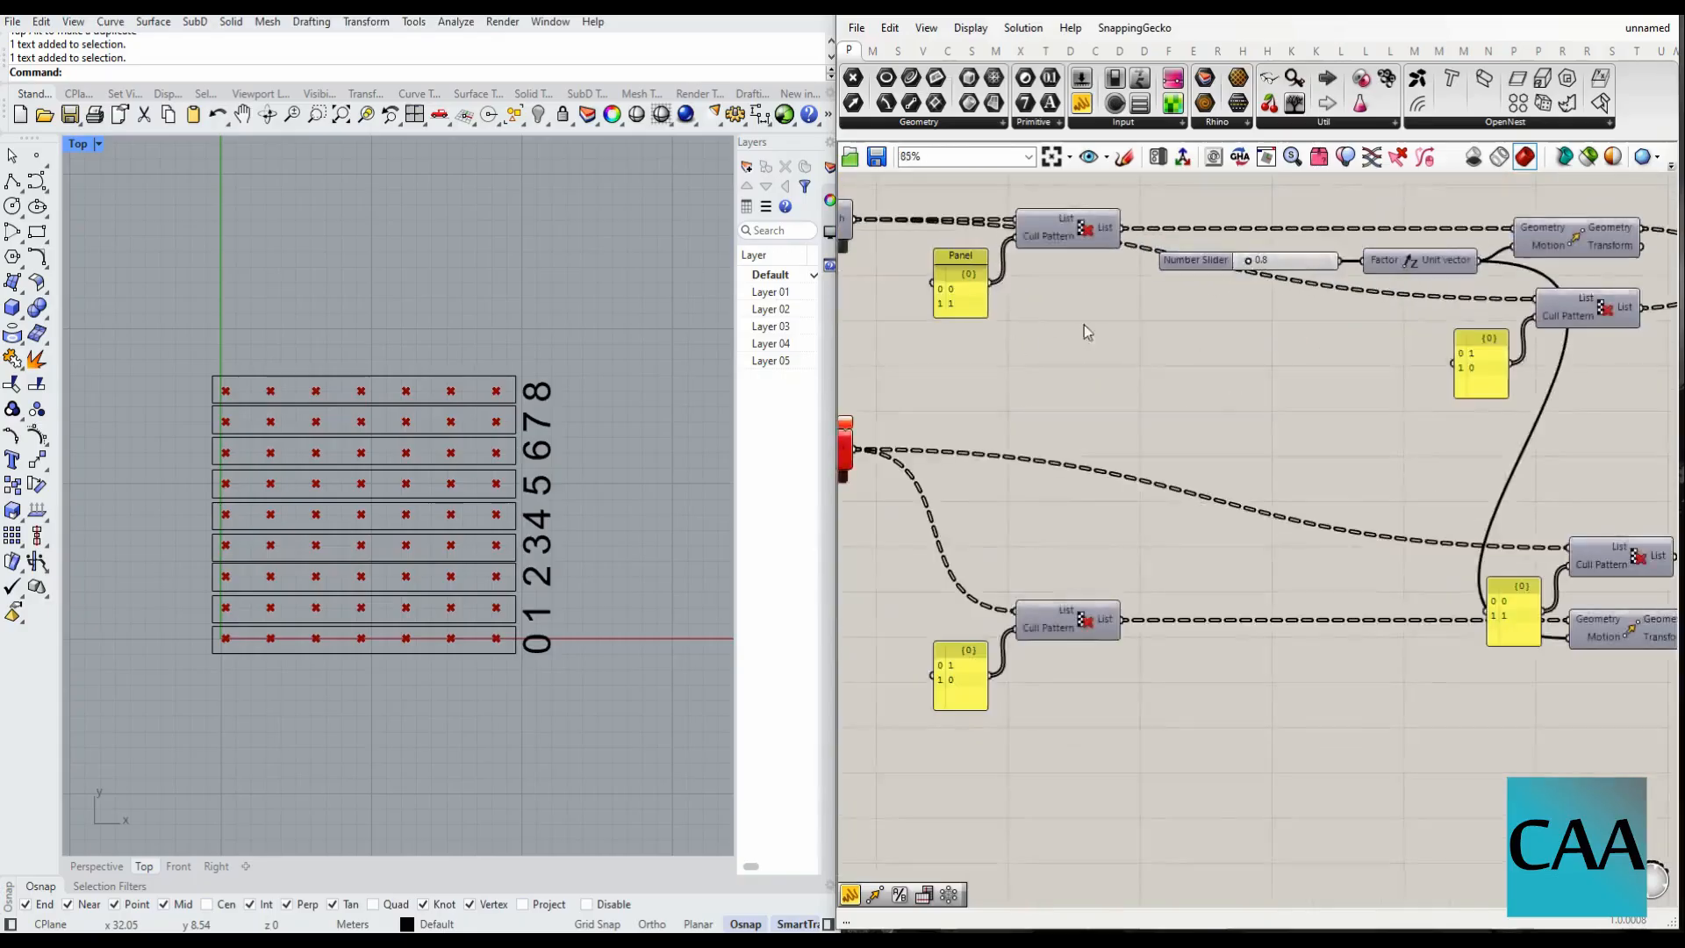
{"action": "double_click", "coordinate": [1247, 652]}
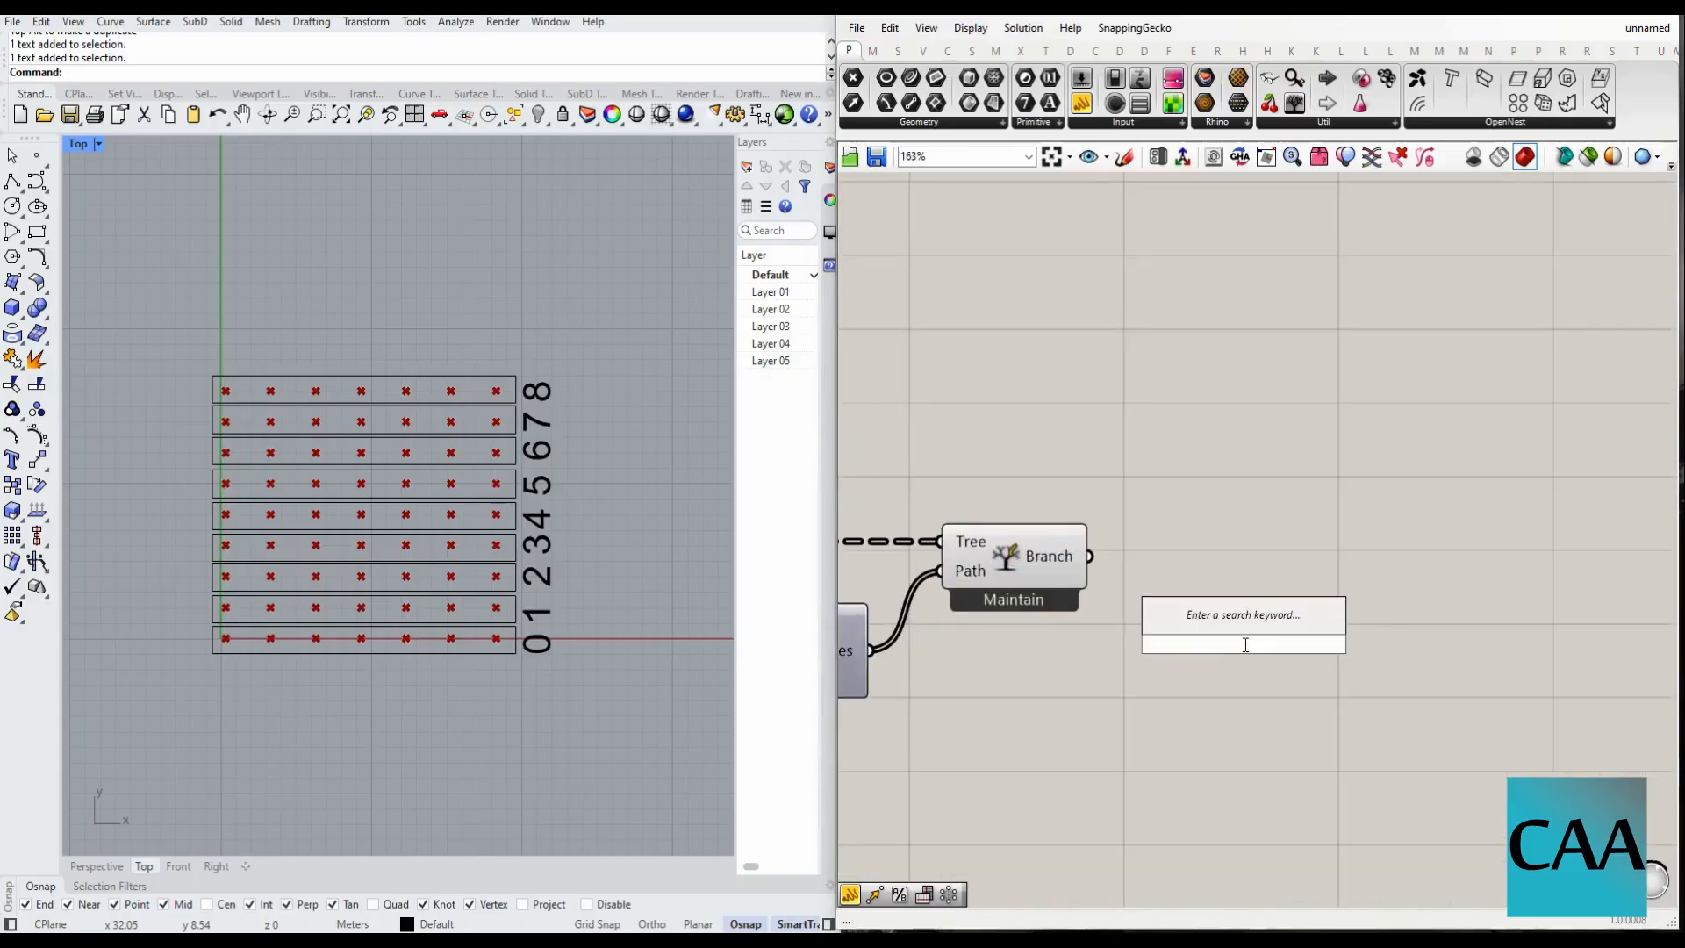
{"action": "type", "text": "mu"}
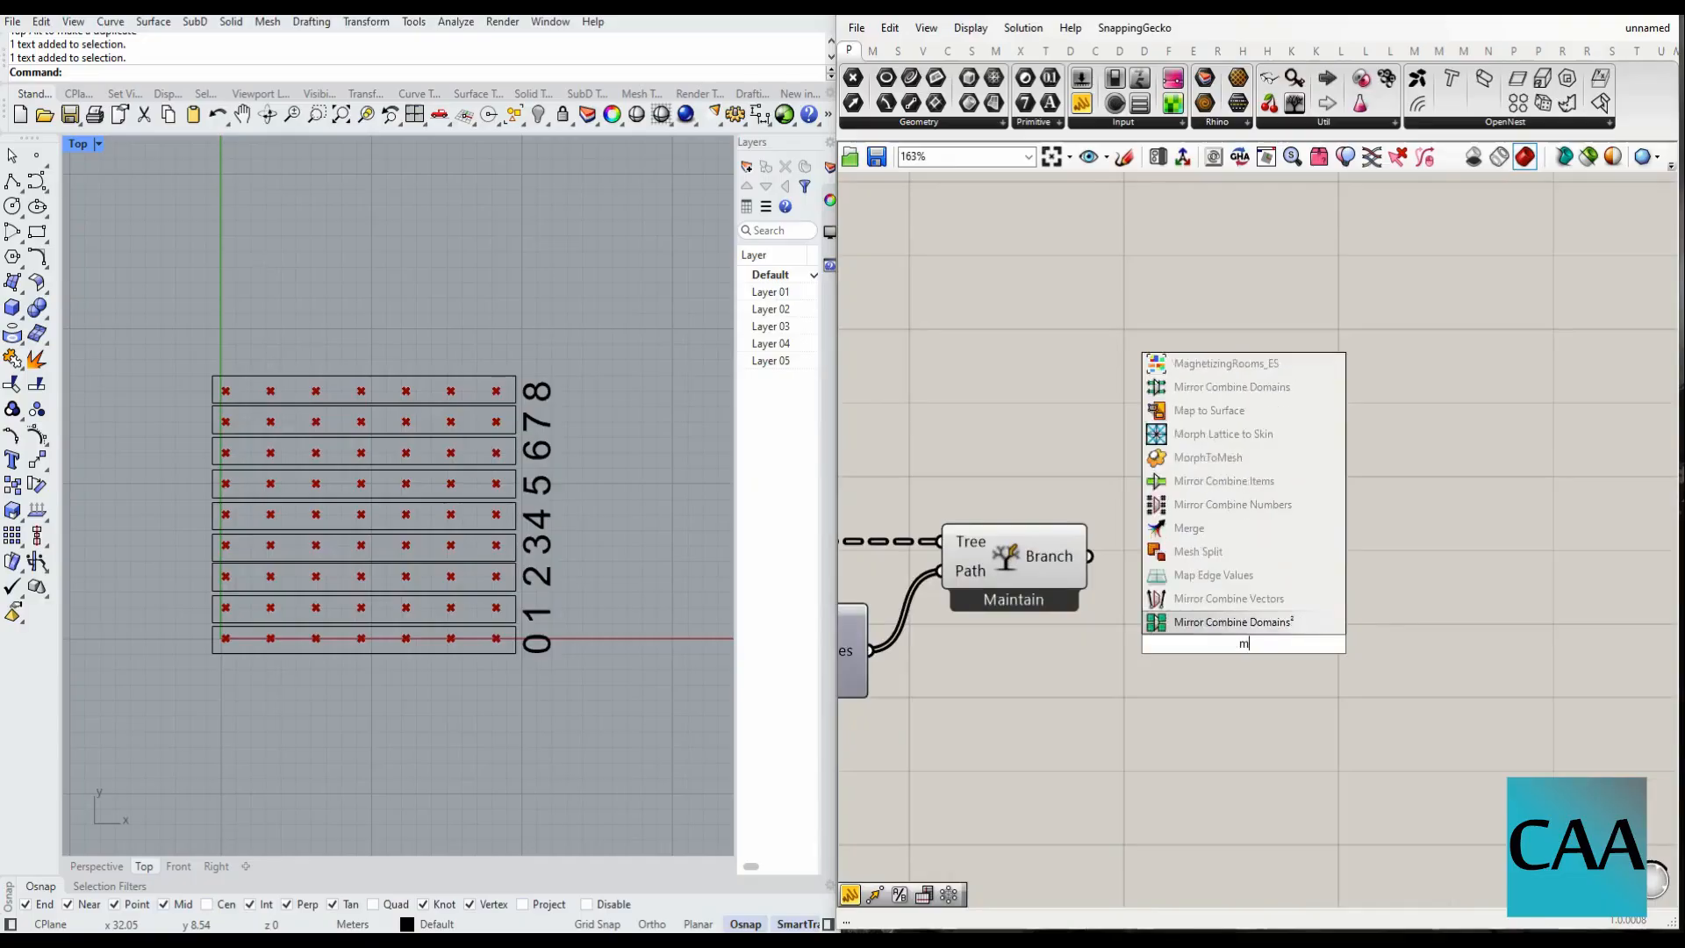
{"action": "key", "text": "BackSpace"}
{"action": "key", "text": "BackSpace"}
{"action": "type", "text": "cual"}
{"action": "key", "text": "BackSpace"}
{"action": "key", "text": "BackSpace"}
{"action": "type", "text": "ll"}
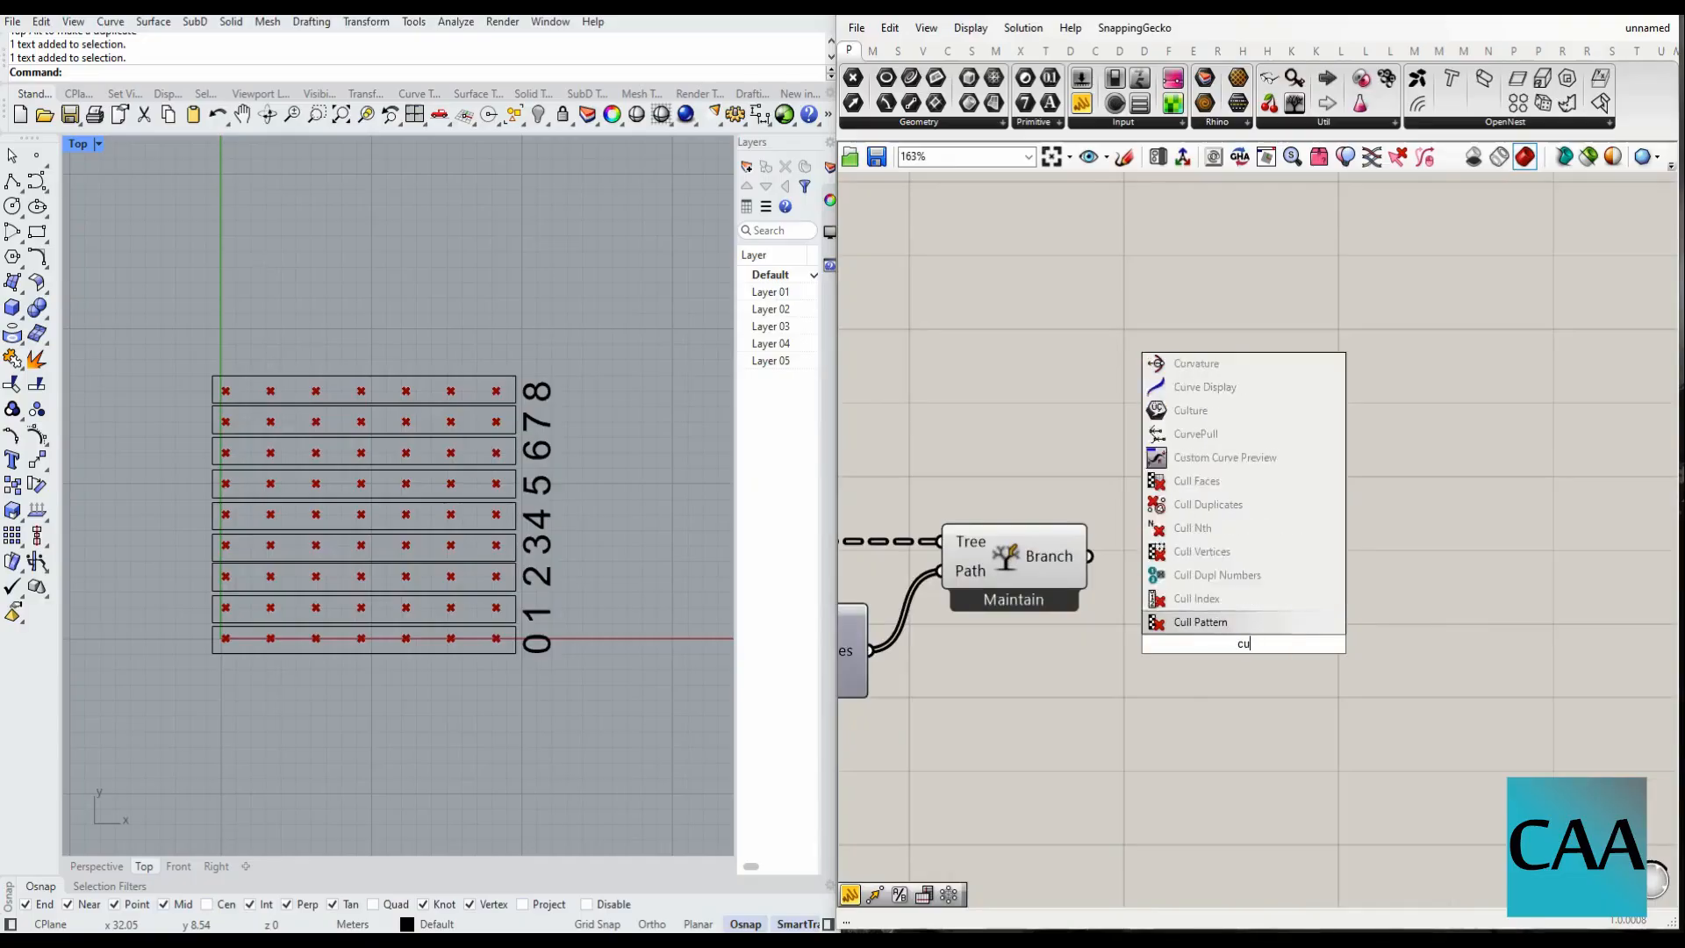
{"action": "key", "text": "Return"}
{"action": "left_click_drag", "start_coordinate": [1244, 644], "coordinate": [1329, 602]}
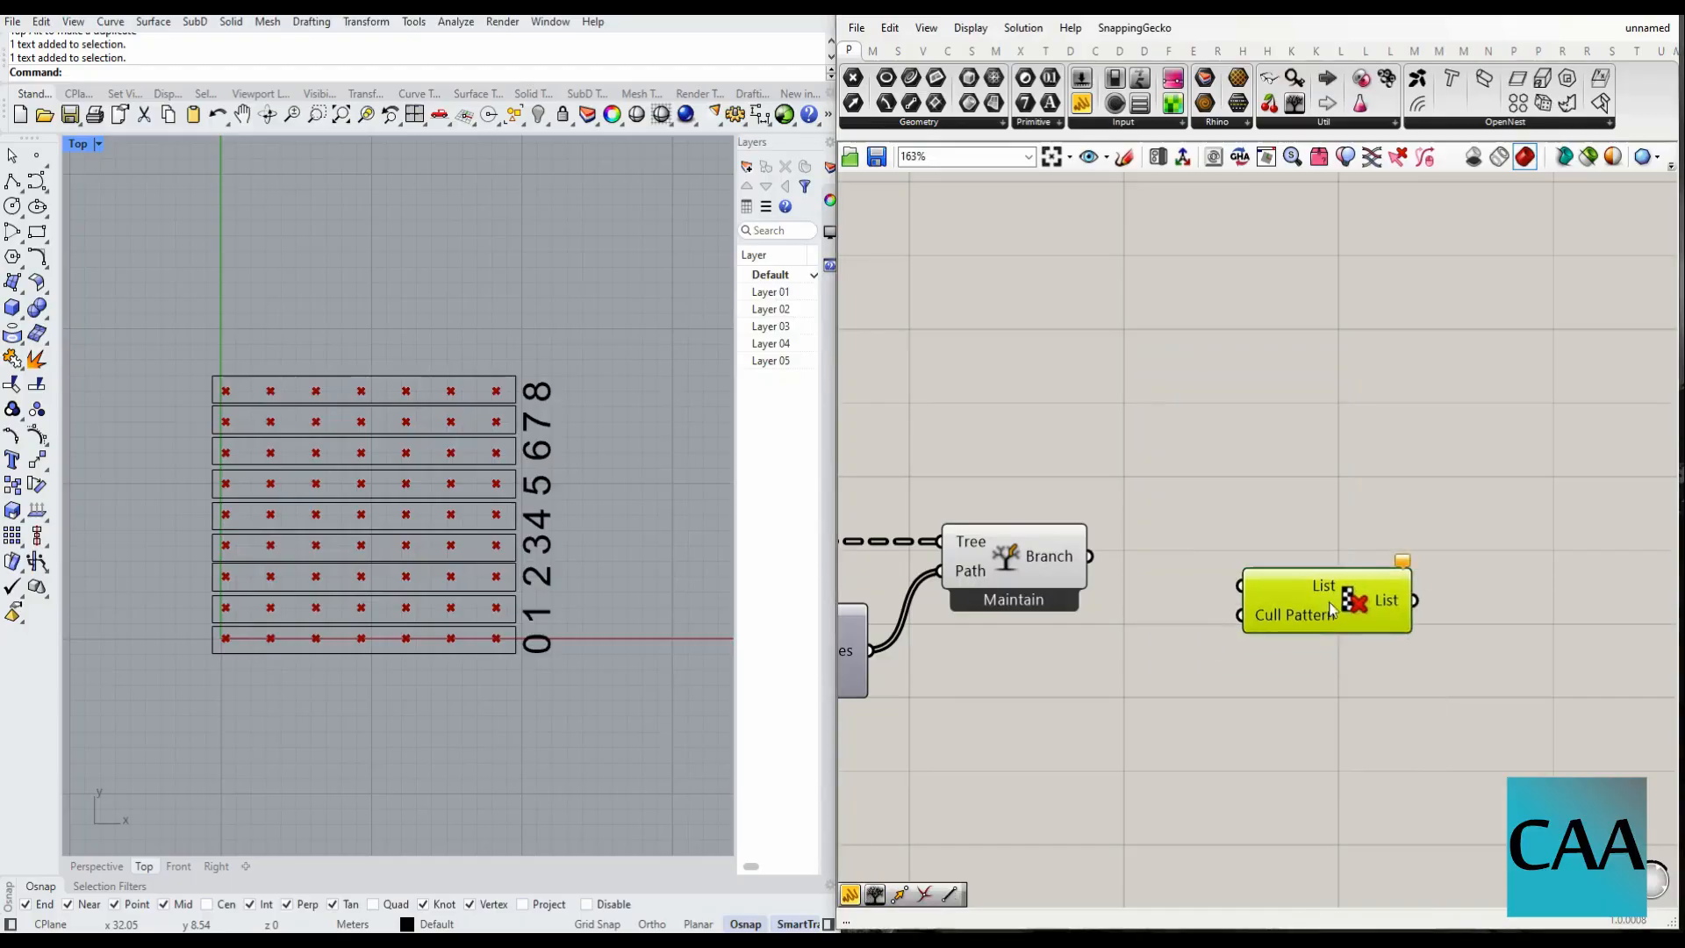
- Connect the even-row Tree Branch output to Cull Pattern's List input and move the component farther away from it
{"action": "left_click_drag", "start_coordinate": [1089, 556], "coordinate": [1405, 586]}
{"action": "right_click_drag", "start_coordinate": [1405, 586], "coordinate": [1248, 548]}
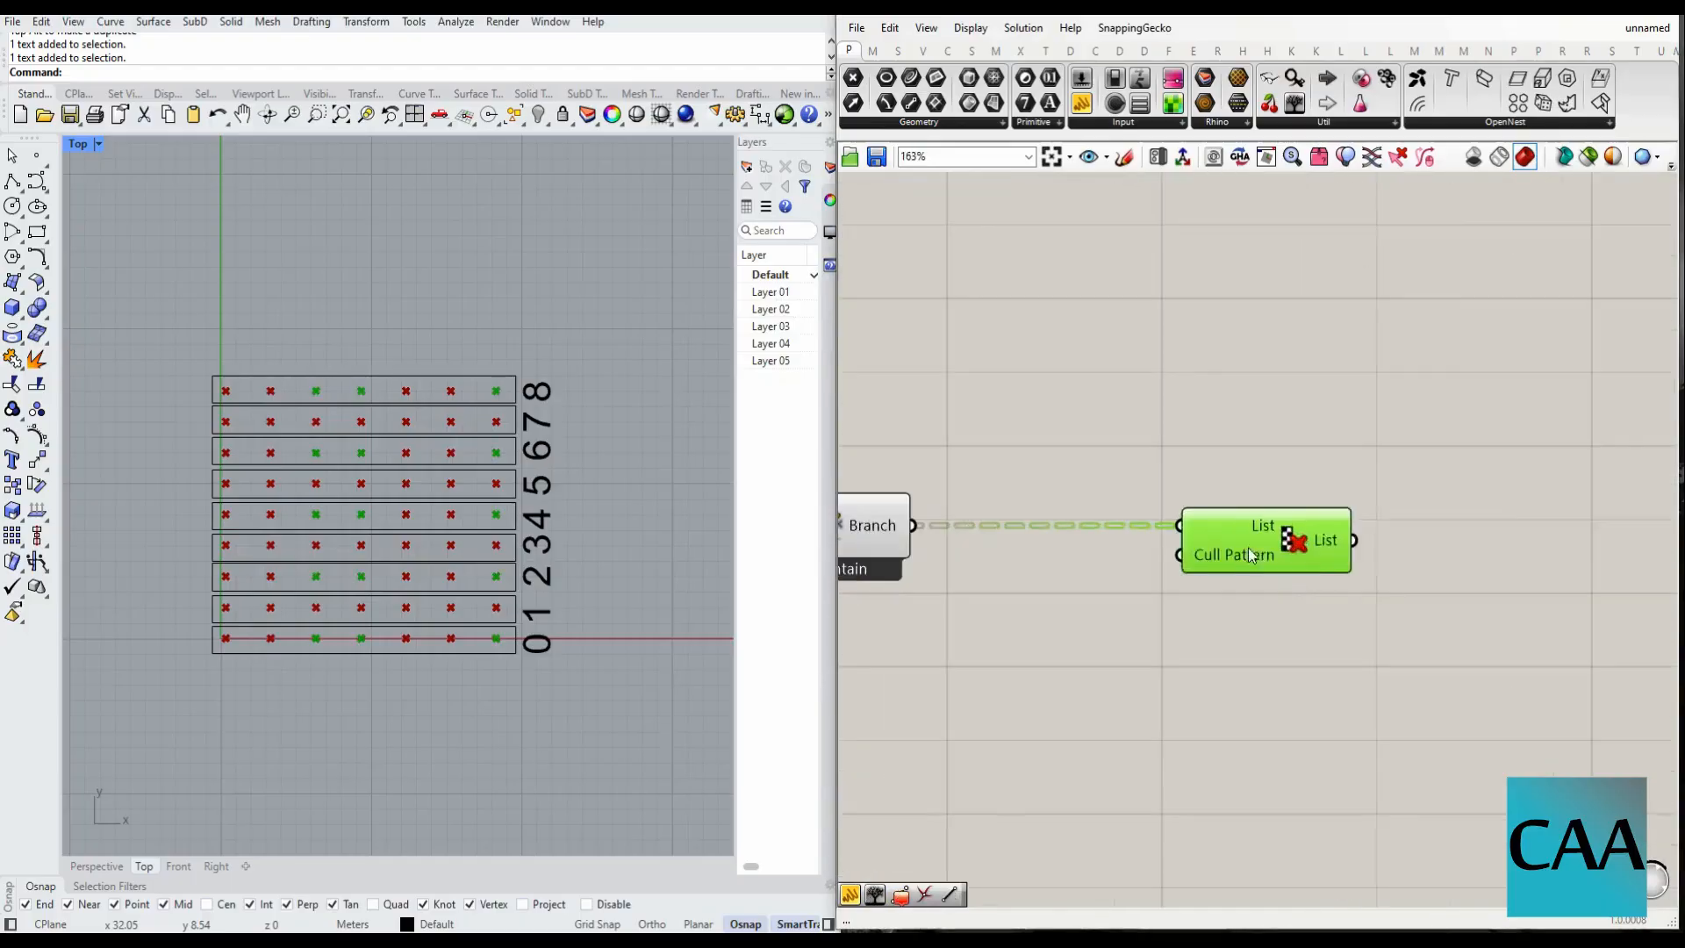
{"action": "left_click_drag", "start_coordinate": [1249, 548], "coordinate": [1441, 546]}
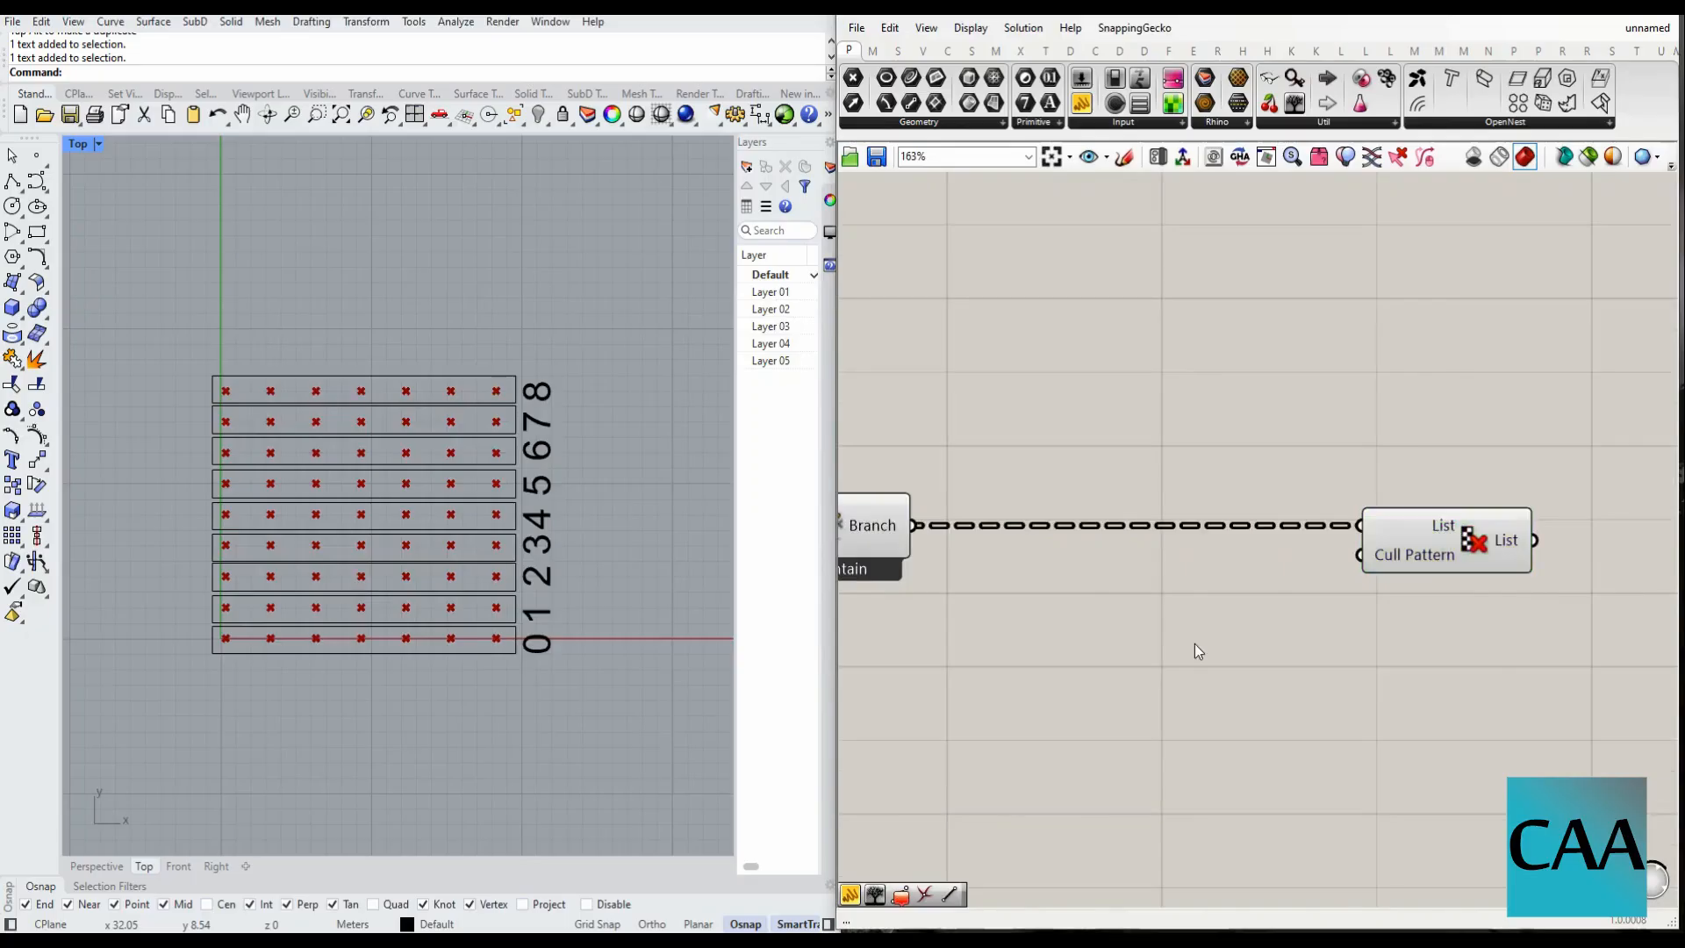
- Add a panel near the Cull Pattern input containing 1 and 0 on separate lines
{"action": "double_click", "coordinate": [1193, 644]}
{"action": "type", "text": "//"}
{"action": "key", "text": "Return"}
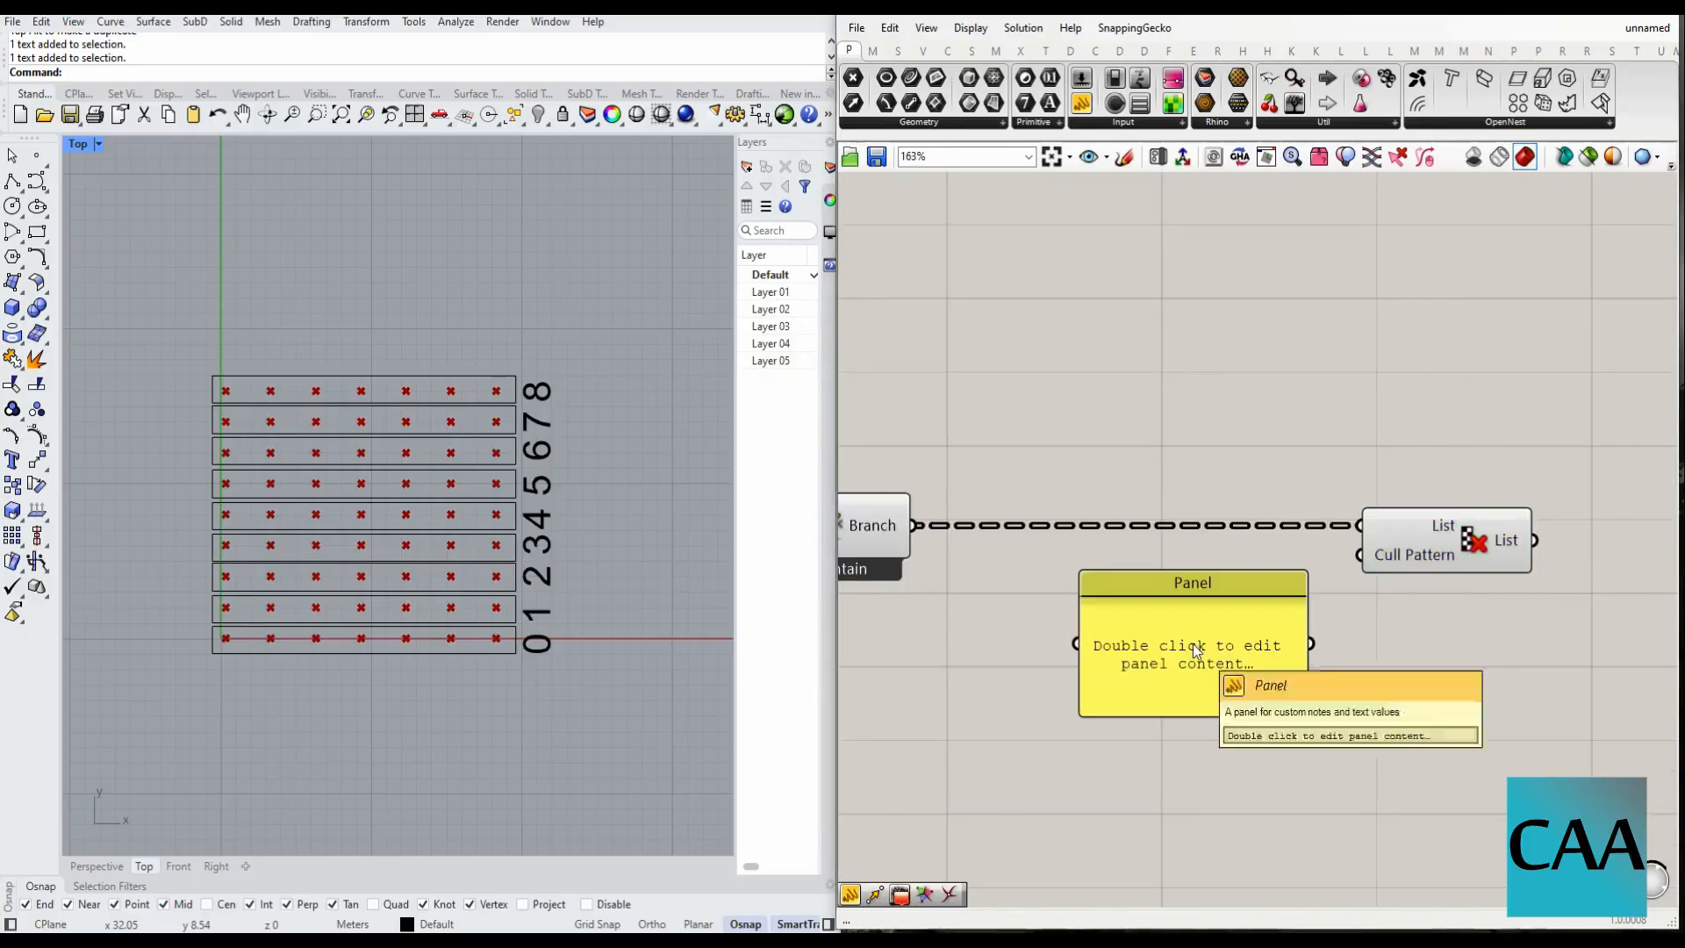
{"action": "double_click", "coordinate": [1194, 645]}
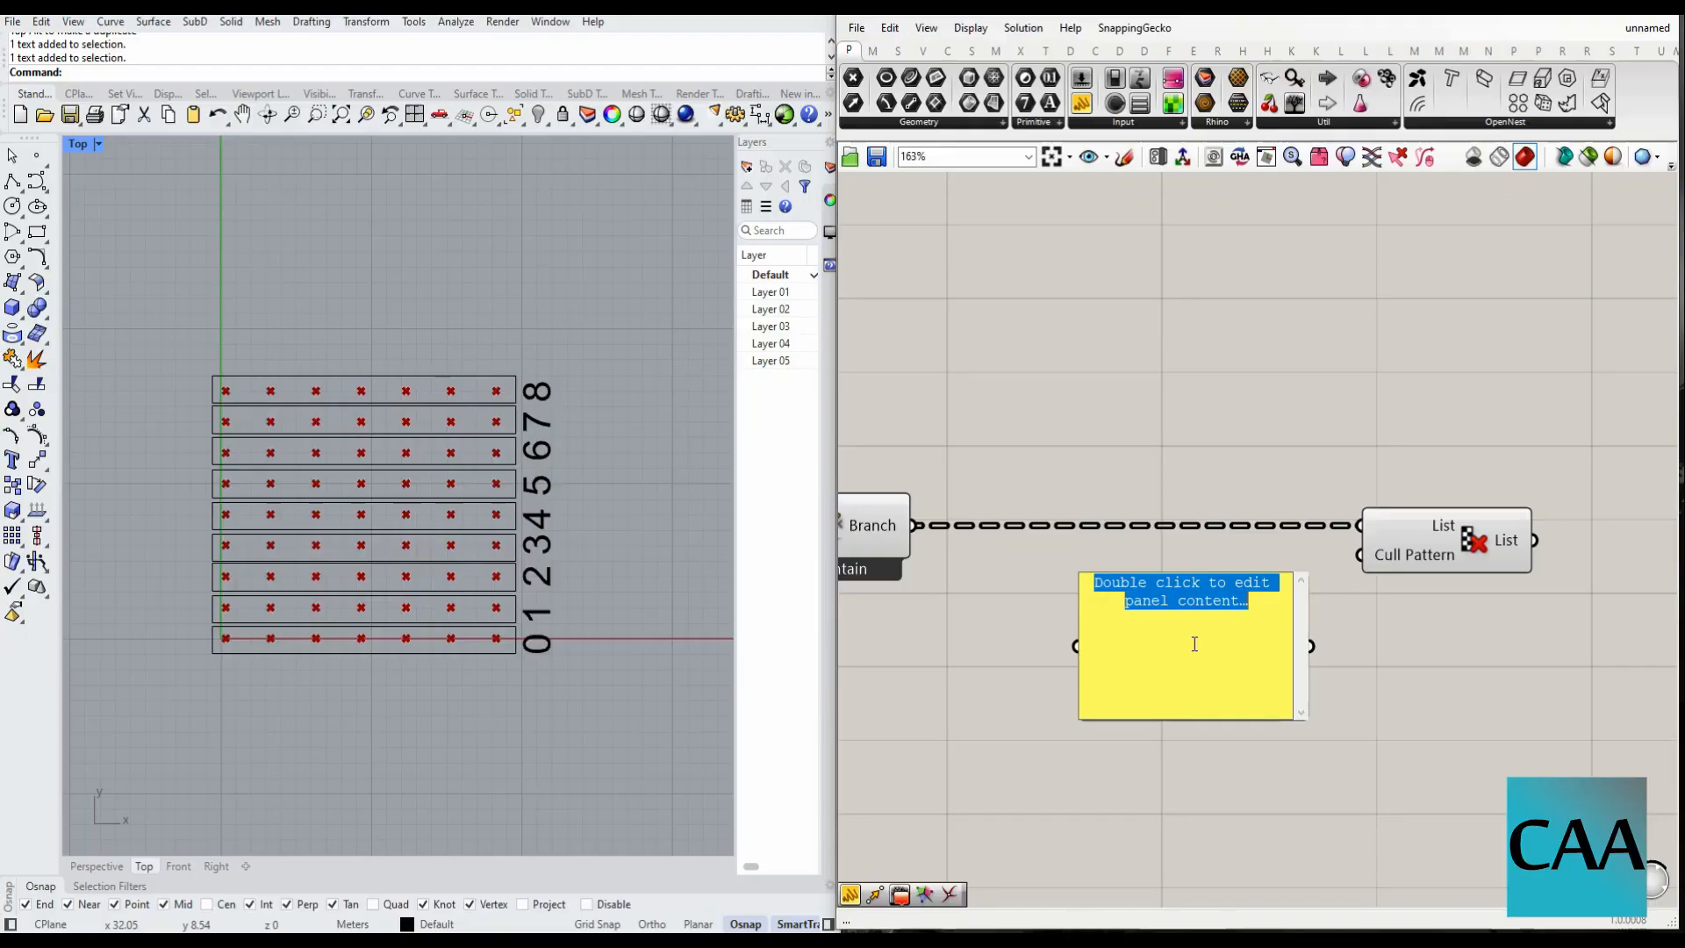
{"action": "type", "text": "1"}
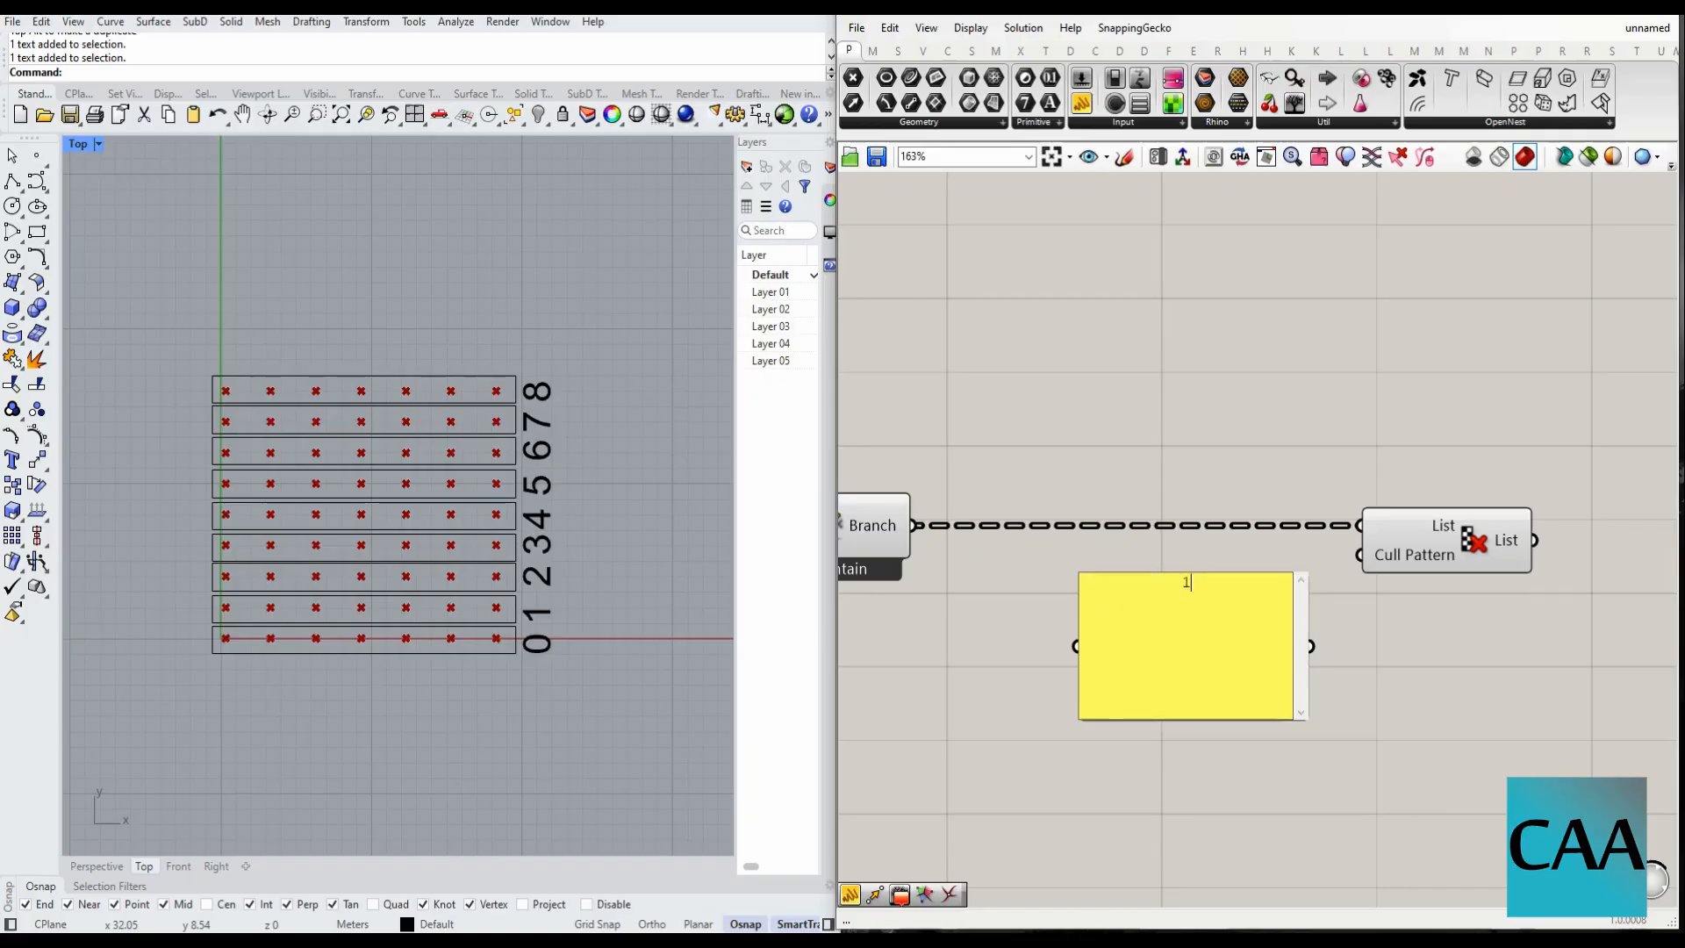
{"action": "left_click", "coordinate": [1333, 604]}
- Turn off Multiline Data for the new panel and connect it to the Cull Pattern input
{"action": "right_click", "coordinate": [1227, 615]}
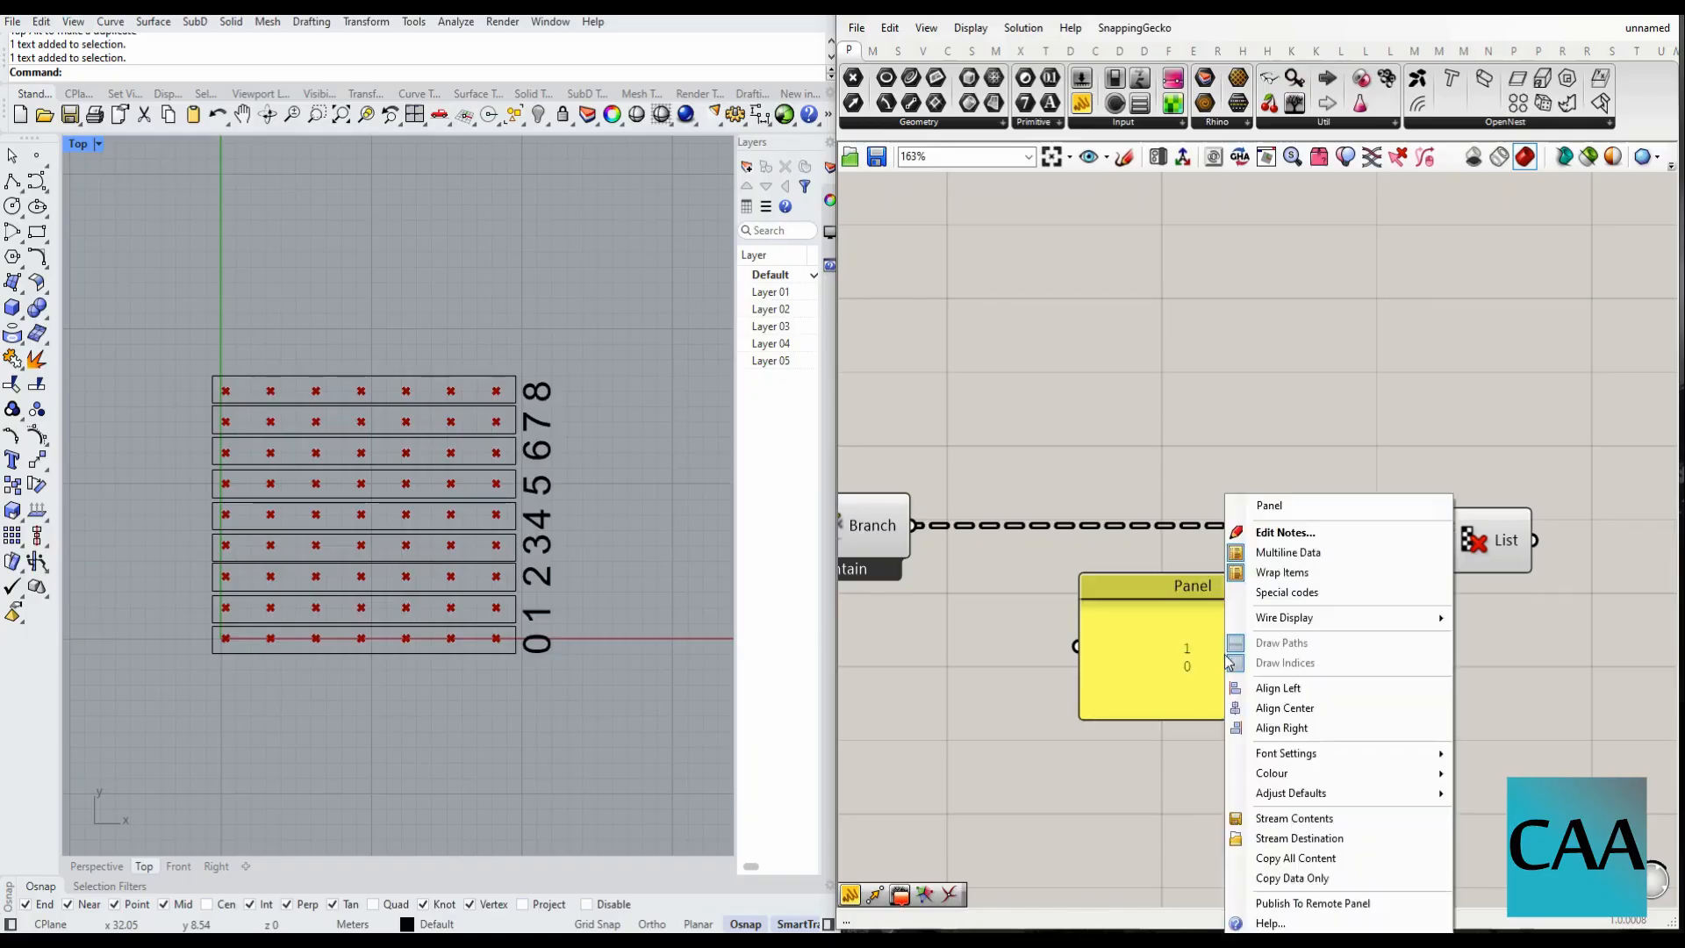
{"action": "left_click", "coordinate": [1273, 556]}
{"action": "left_click_drag", "start_coordinate": [1227, 720], "coordinate": [1359, 555]}
{"action": "left_click_drag", "start_coordinate": [1455, 543], "coordinate": [1336, 543]}
- Select the even-row Tree Branch and its Cull Pattern in turn to compare which grid points each one outputs
{"action": "scroll", "coordinate": [1334, 543], "scroll_direction": "down", "scroll_amount": 3}
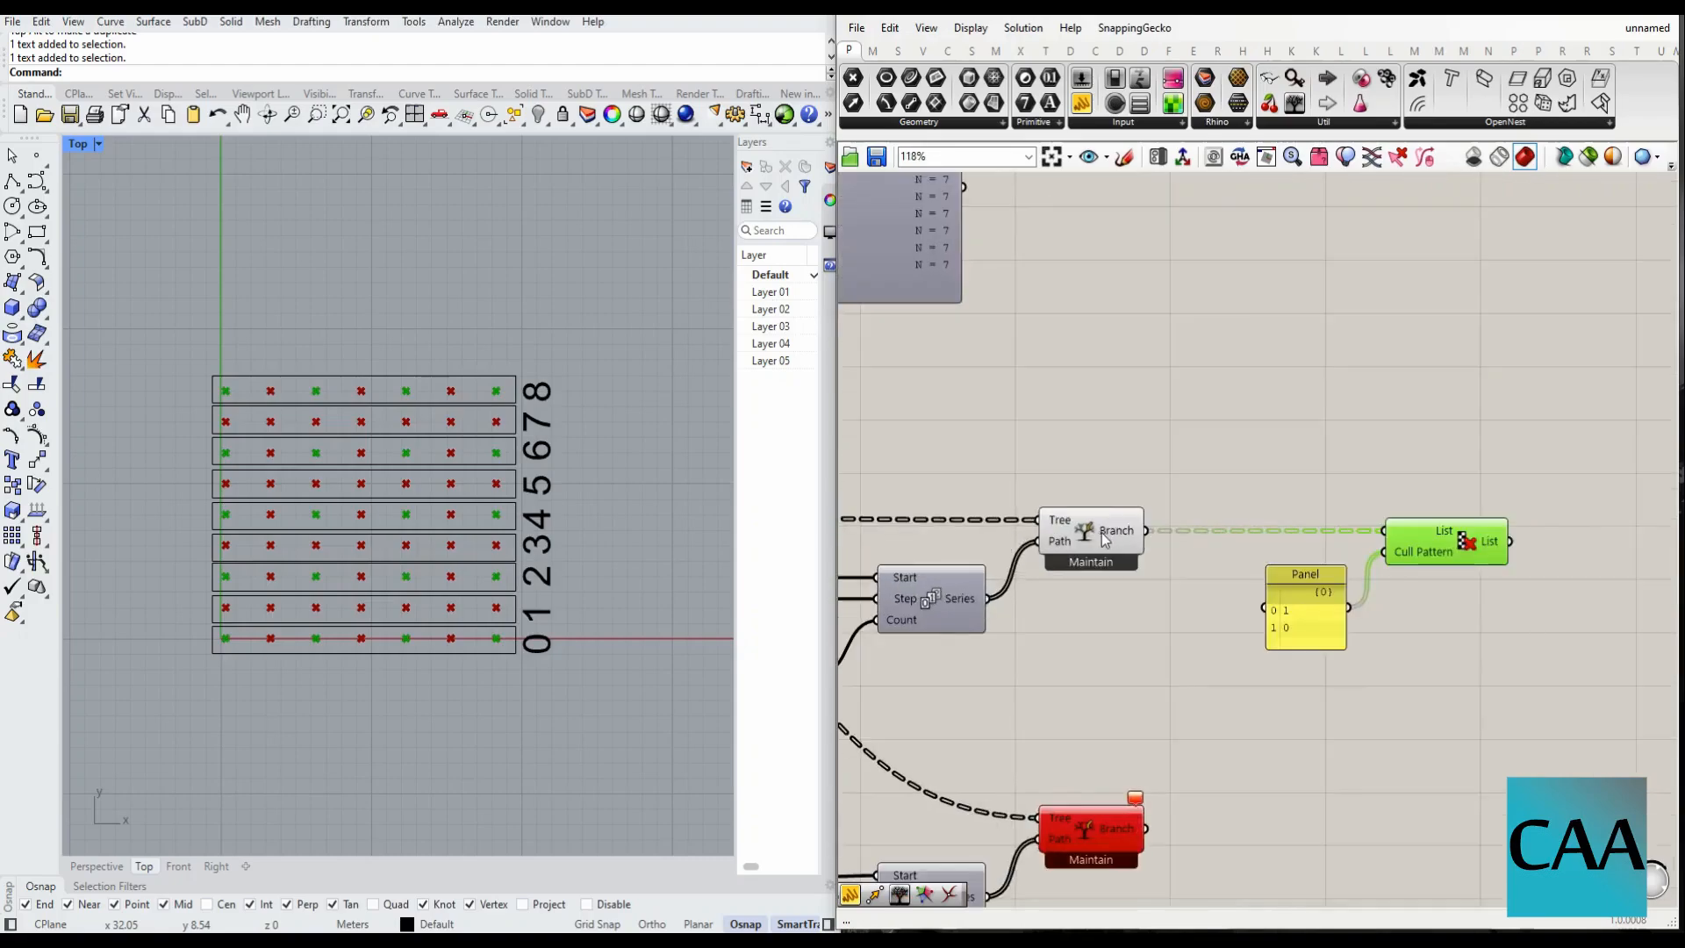
{"action": "left_click", "coordinate": [1103, 537]}
{"action": "scroll", "coordinate": [1310, 567], "scroll_direction": "up", "scroll_amount": 3}
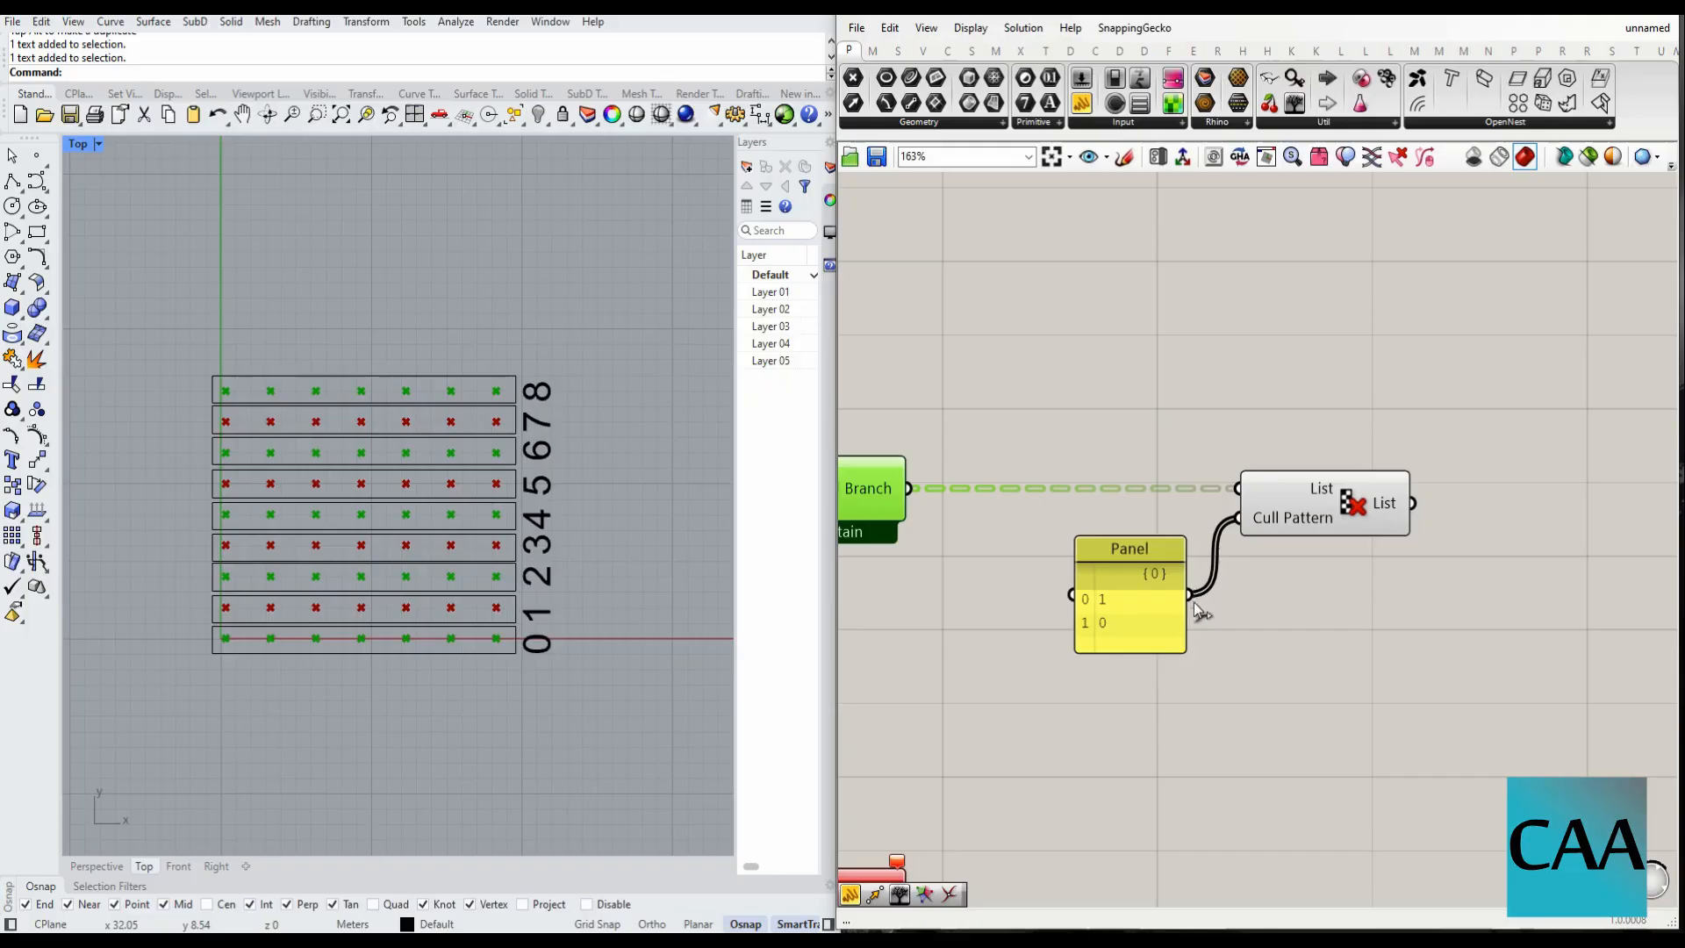
{"action": "left_click_drag", "start_coordinate": [1304, 510], "coordinate": [1267, 510]}
{"action": "scroll", "coordinate": [1131, 544], "scroll_direction": "down", "scroll_amount": 5}
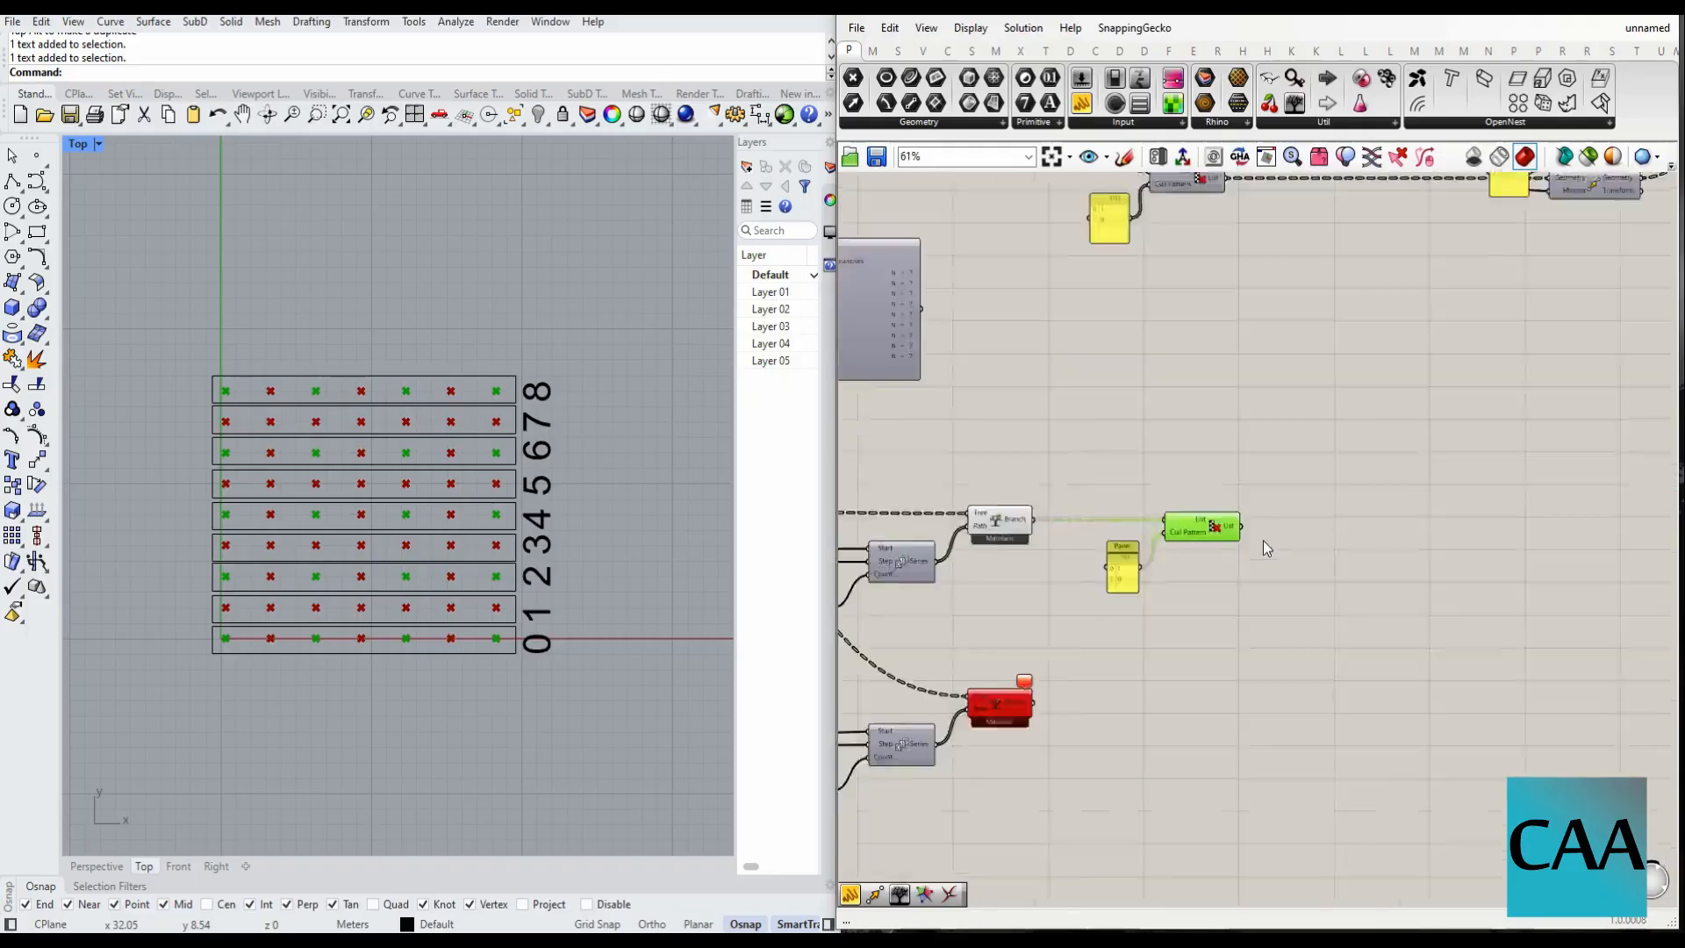
- Duplicate the Cull Pattern and its panel below the original and shift both pairs away from the Tree Branch
{"action": "scroll", "coordinate": [1181, 562], "scroll_direction": "up", "scroll_amount": 3}
{"action": "left_click_drag", "start_coordinate": [1234, 614], "coordinate": [1046, 486]}
{"action": "left_click_drag", "start_coordinate": [1208, 505], "coordinate": [1209, 615], "text": "alt"}
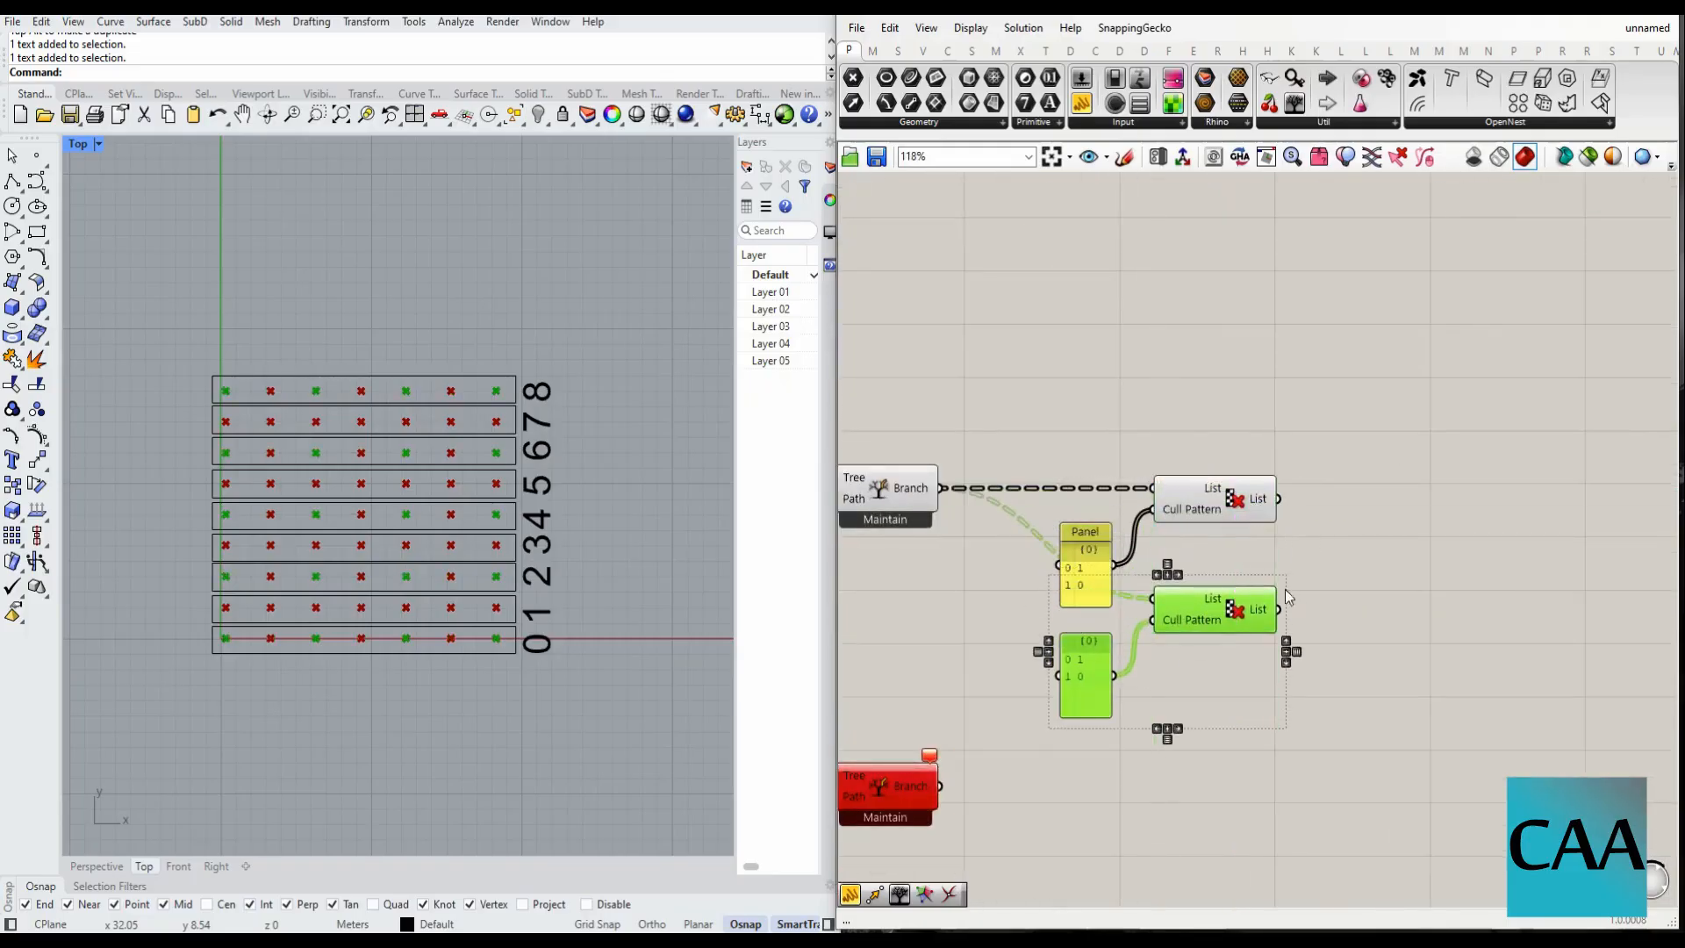
{"action": "left_click_drag", "start_coordinate": [1360, 486], "coordinate": [1057, 738]}
{"action": "left_click_drag", "start_coordinate": [1228, 609], "coordinate": [1278, 570]}
{"action": "left_click", "coordinate": [1194, 628]}
- Shorten both pattern panels and set the duplicated one to 0 and 1 on separate lines
{"action": "scroll", "coordinate": [1195, 632], "scroll_direction": "up", "scroll_amount": 4}
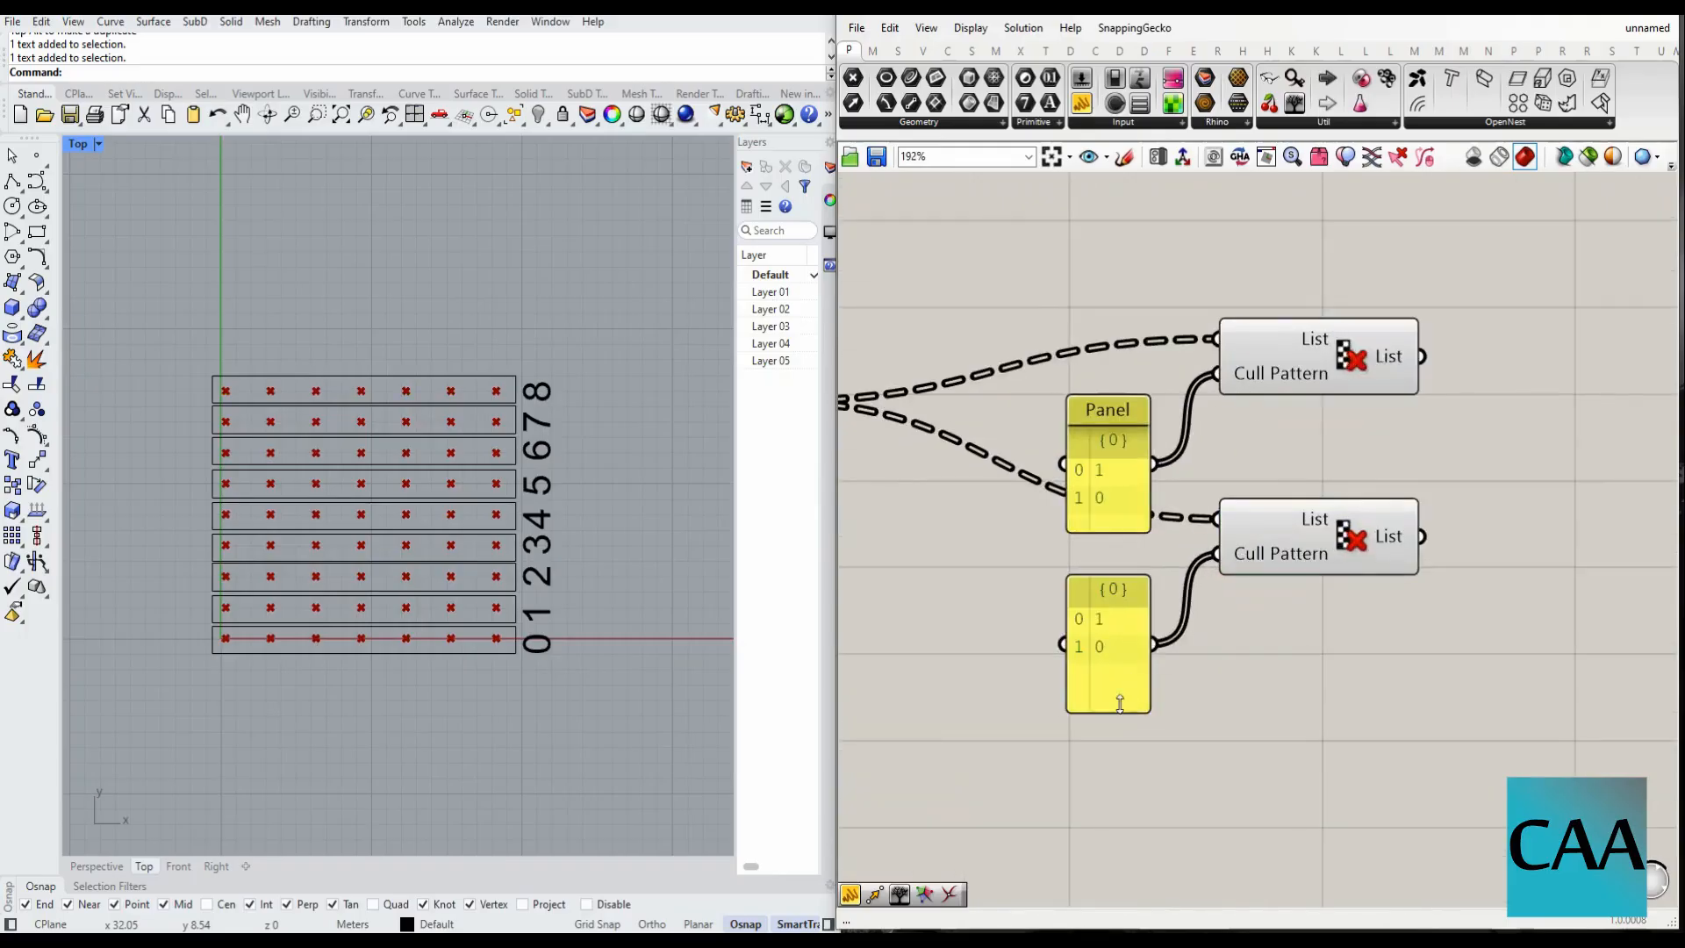
{"action": "left_click_drag", "start_coordinate": [1120, 702], "coordinate": [1117, 678]}
{"action": "left_click_drag", "start_coordinate": [1112, 524], "coordinate": [1112, 507]}
{"action": "double_click", "coordinate": [1102, 632]}
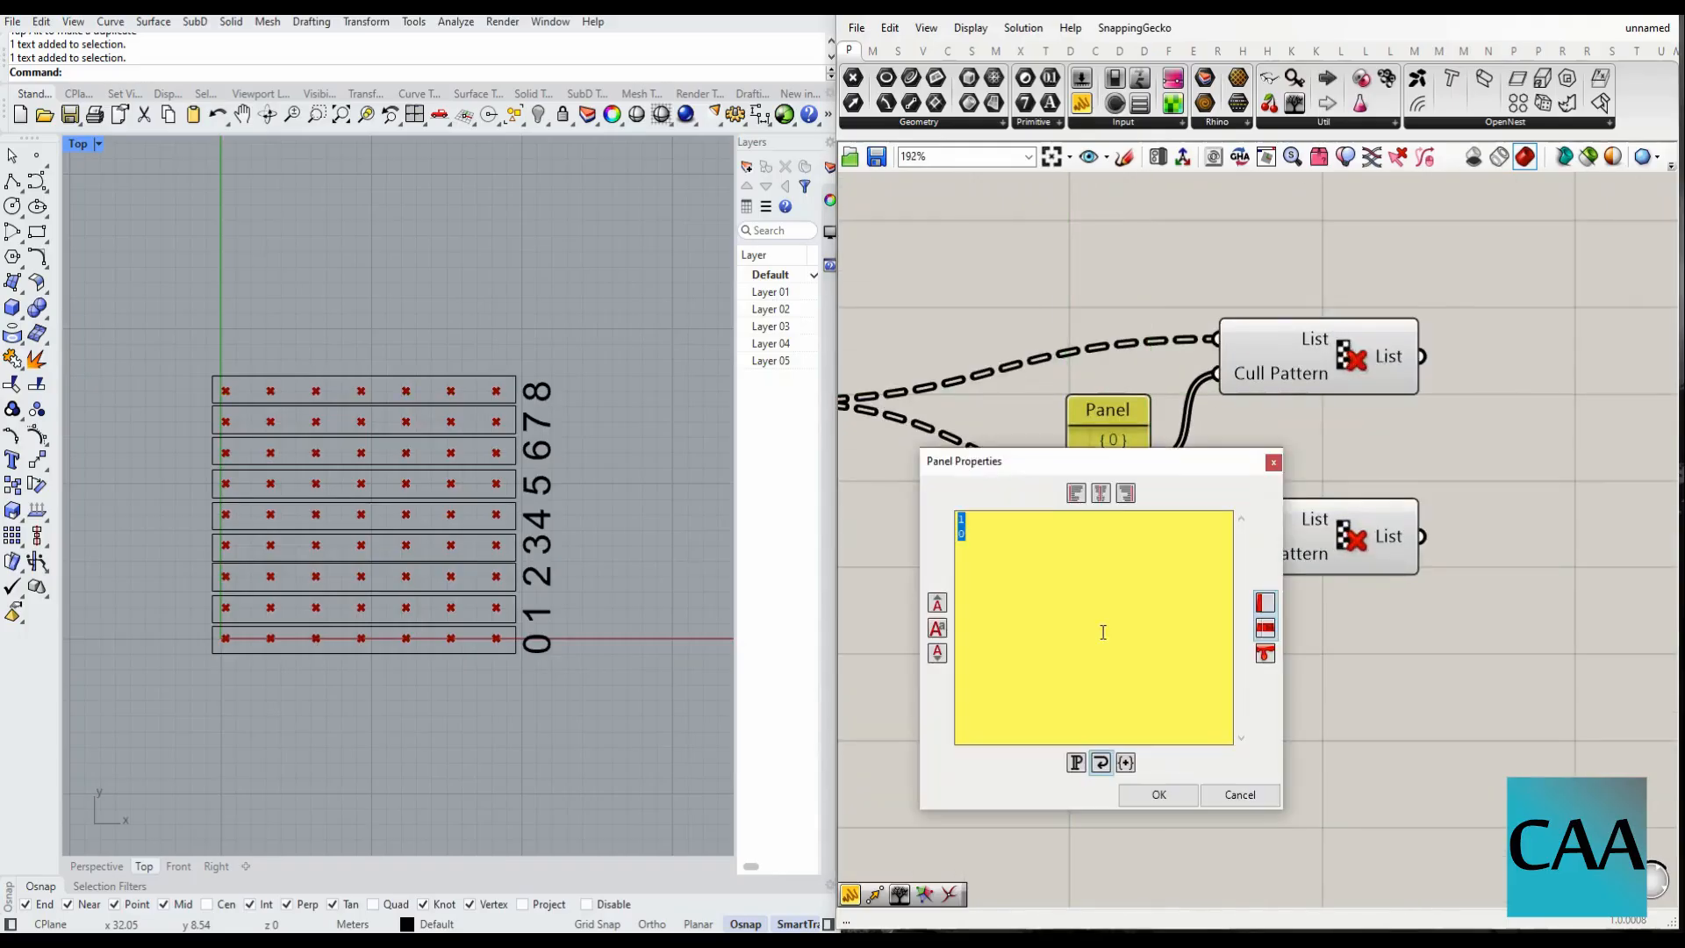
{"action": "type", "text": "0"}
{"action": "key", "text": "Return"}
{"action": "type", "text": "1"}
{"action": "left_click", "coordinate": [1160, 799]}
- Duplicate both Cull Patterns with their panels, placing the copies beside the odd-row Tree Branch
{"action": "scroll", "coordinate": [1254, 667], "scroll_direction": "down", "scroll_amount": 4}
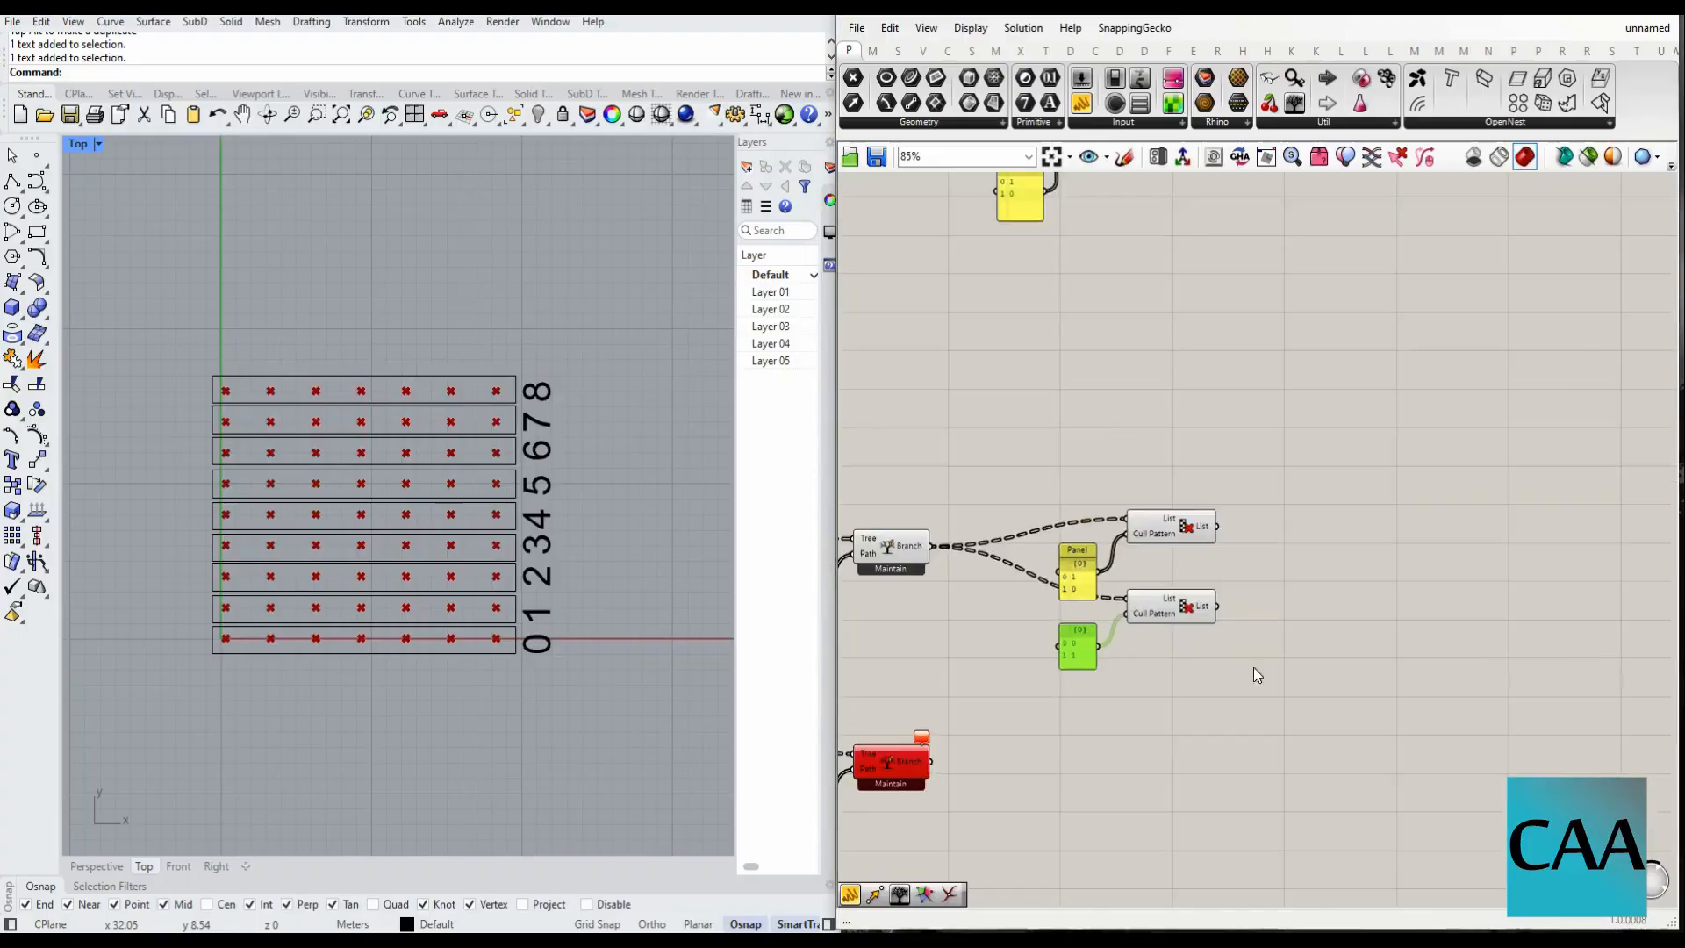
{"action": "scroll", "coordinate": [1283, 618], "scroll_direction": "up", "scroll_amount": 2}
{"action": "left_click", "coordinate": [1181, 630]}
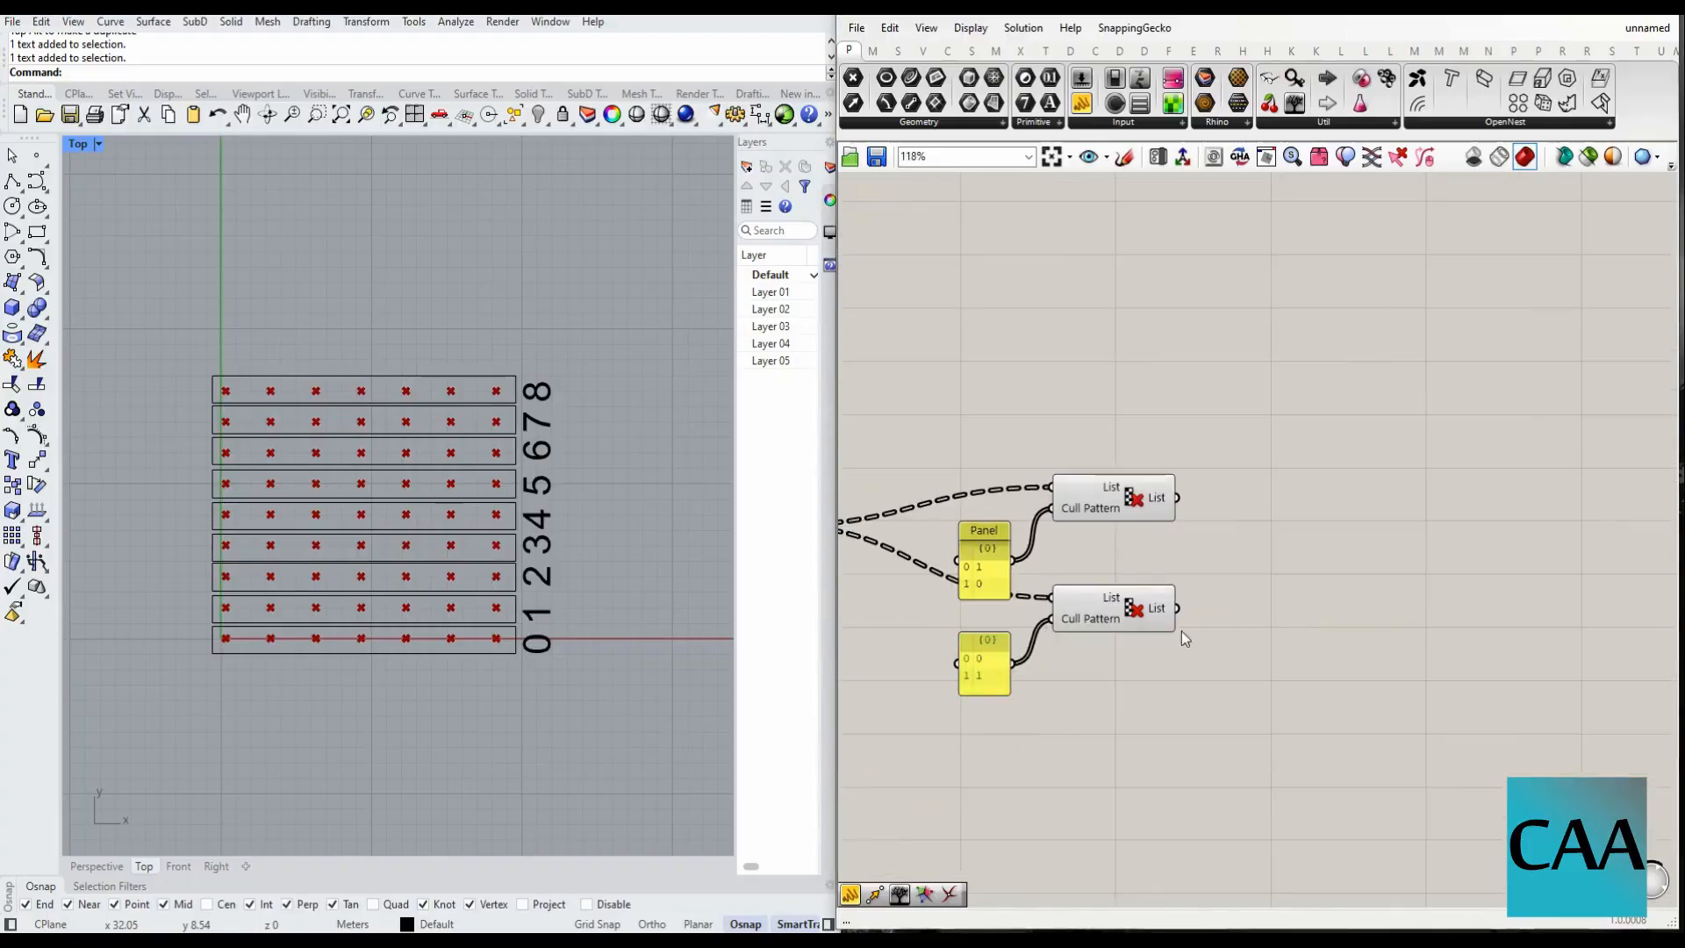
{"action": "scroll", "coordinate": [1246, 439], "scroll_direction": "down", "scroll_amount": 4}
{"action": "left_click_drag", "start_coordinate": [1241, 408], "coordinate": [1139, 587]}
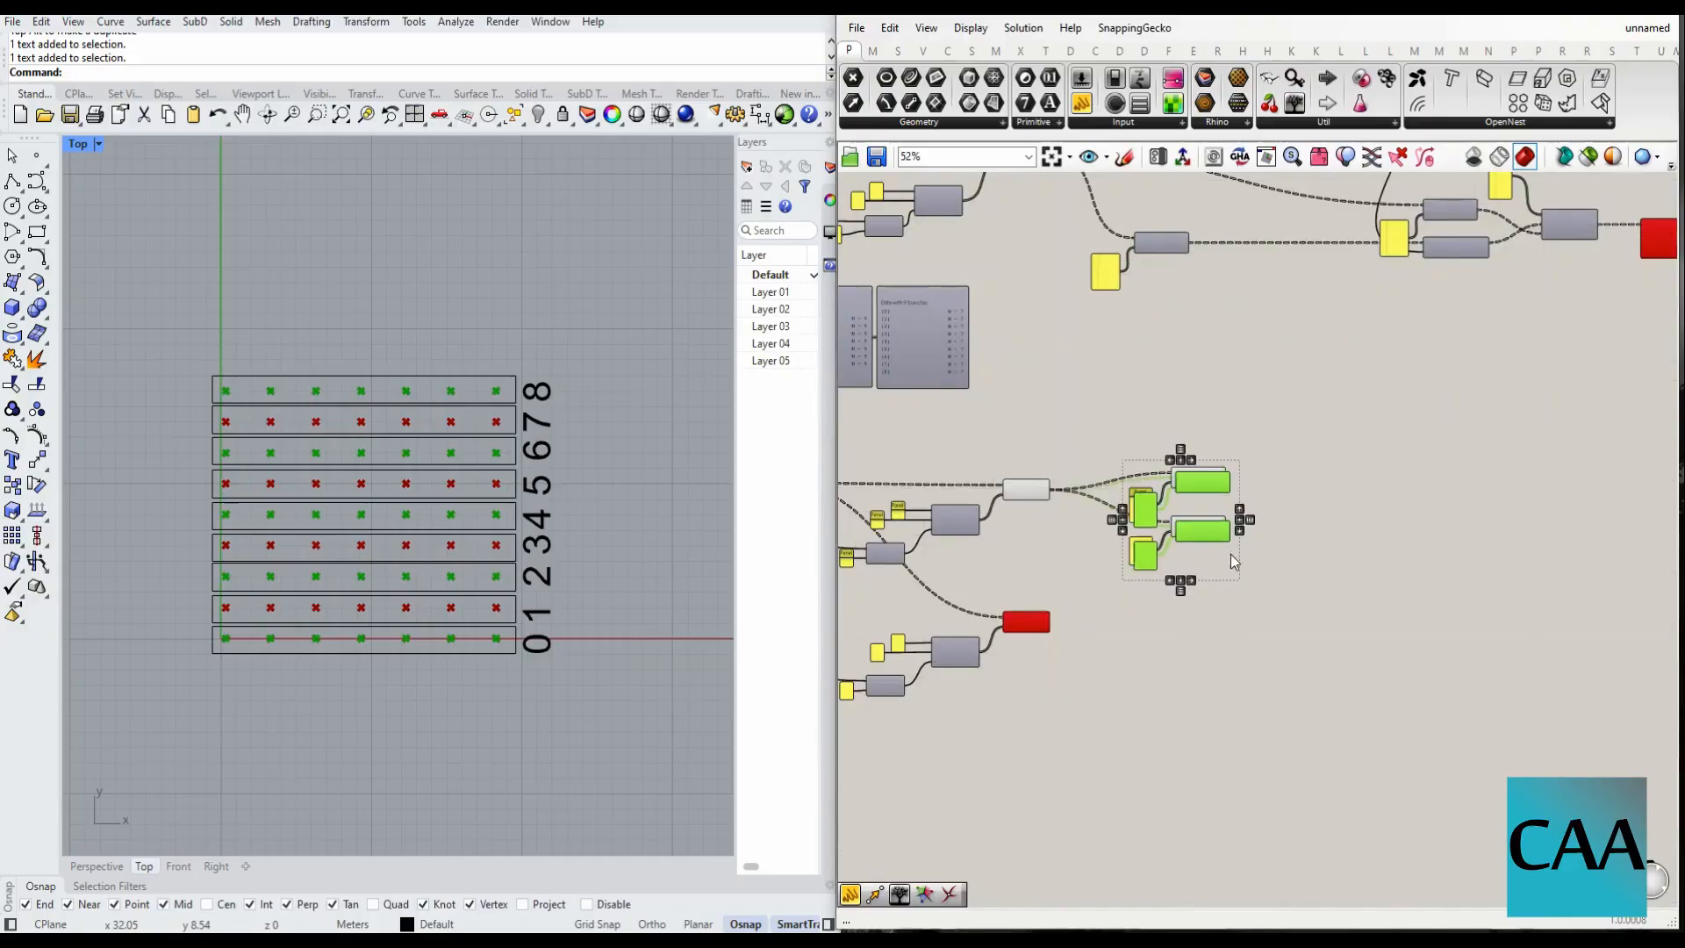
{"action": "left_click_drag", "start_coordinate": [1198, 527], "coordinate": [1198, 656], "text": "alt"}
- Rewire the List inputs of the two copied Cull Patterns to the odd-row Tree Branch output
{"action": "scroll", "coordinate": [1083, 663], "scroll_direction": "up", "scroll_amount": 4}
{"action": "left_click_drag", "start_coordinate": [1050, 621], "coordinate": [1120, 619]}
{"action": "left_click_drag", "start_coordinate": [1176, 549], "coordinate": [1317, 501]}
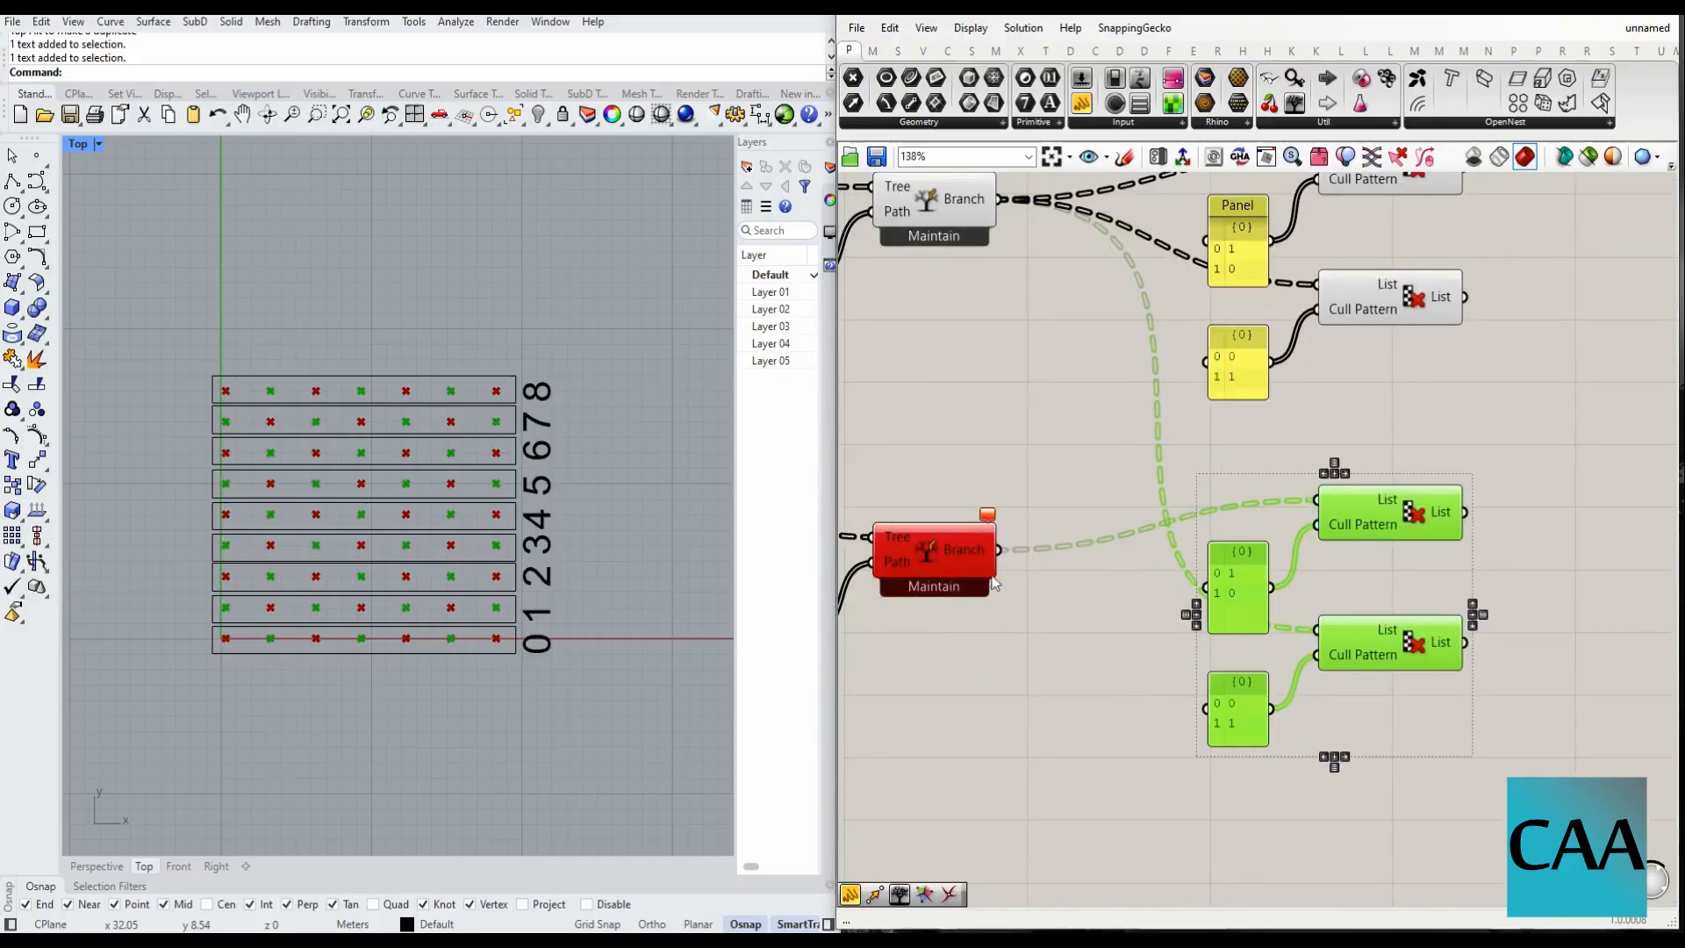
{"action": "left_click_drag", "start_coordinate": [998, 549], "coordinate": [1319, 629]}
{"action": "left_click", "coordinate": [1166, 693]}
{"action": "scroll", "coordinate": [1319, 630], "scroll_direction": "down", "scroll_amount": 3}
{"action": "scroll", "coordinate": [1319, 630], "scroll_direction": "down", "scroll_amount": 1}
{"action": "right_click_drag", "start_coordinate": [1319, 630], "coordinate": [1218, 546]}
- Maximize the Perspective viewport in Rhino and orbit to an angled close-up of the numbered point rows
{"action": "double_click", "coordinate": [91, 151]}
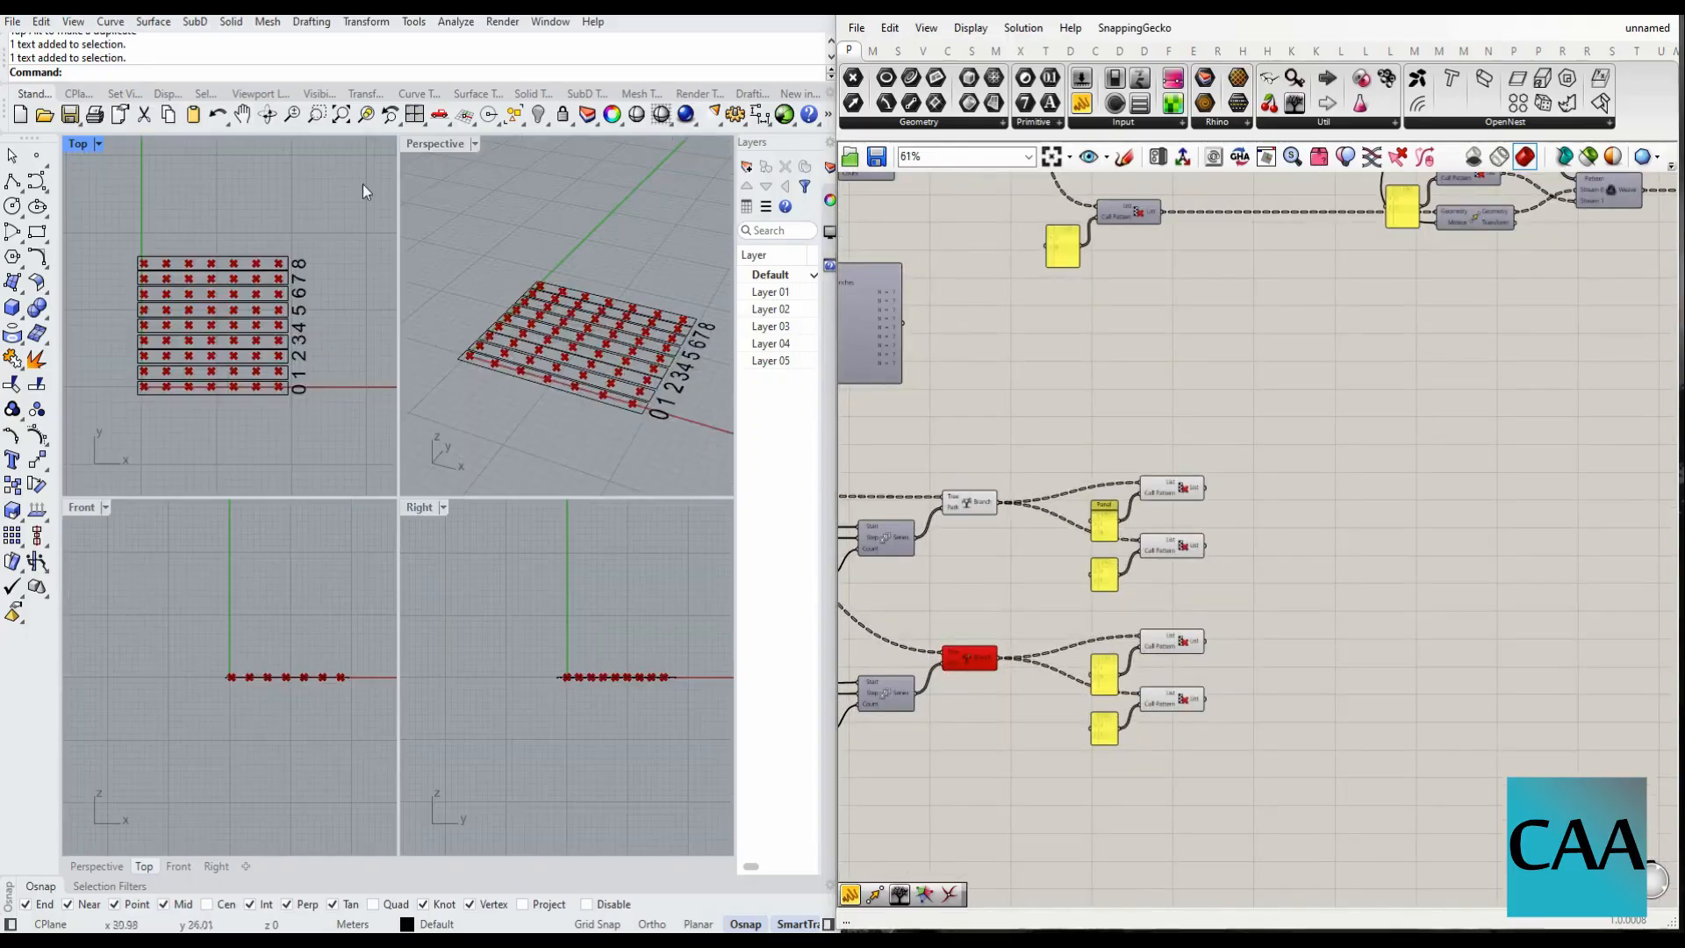
{"action": "double_click", "coordinate": [446, 146]}
{"action": "right_click_drag", "start_coordinate": [439, 562], "coordinate": [494, 617]}
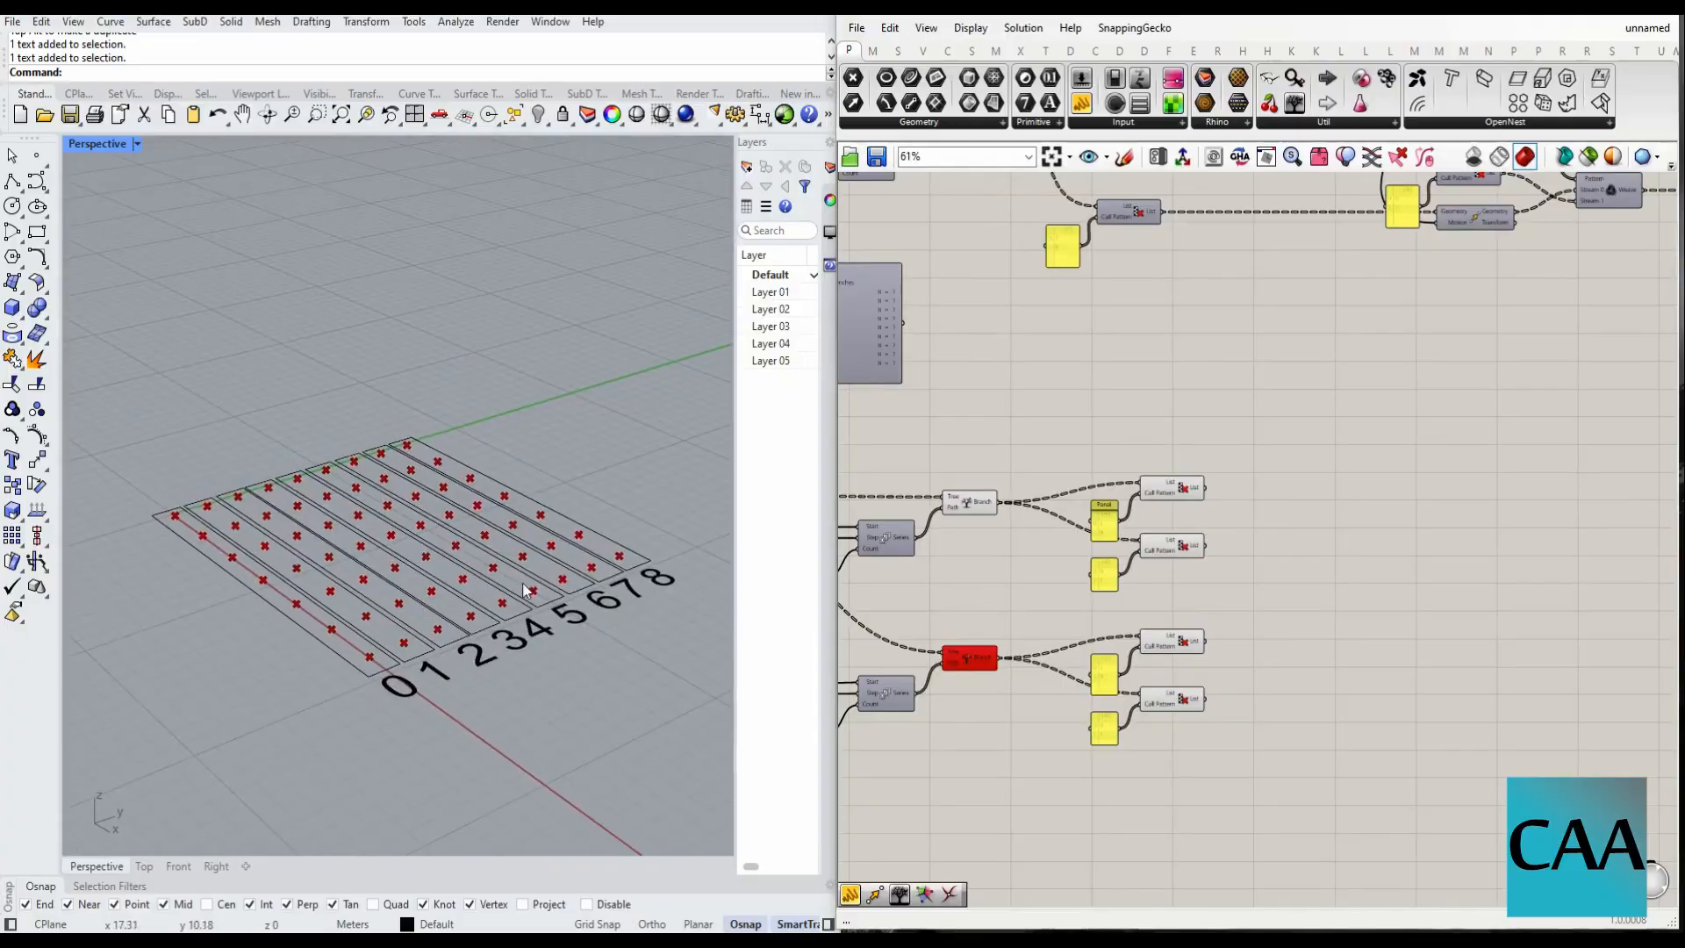
{"action": "scroll", "coordinate": [352, 654], "scroll_direction": "up", "scroll_amount": 2}
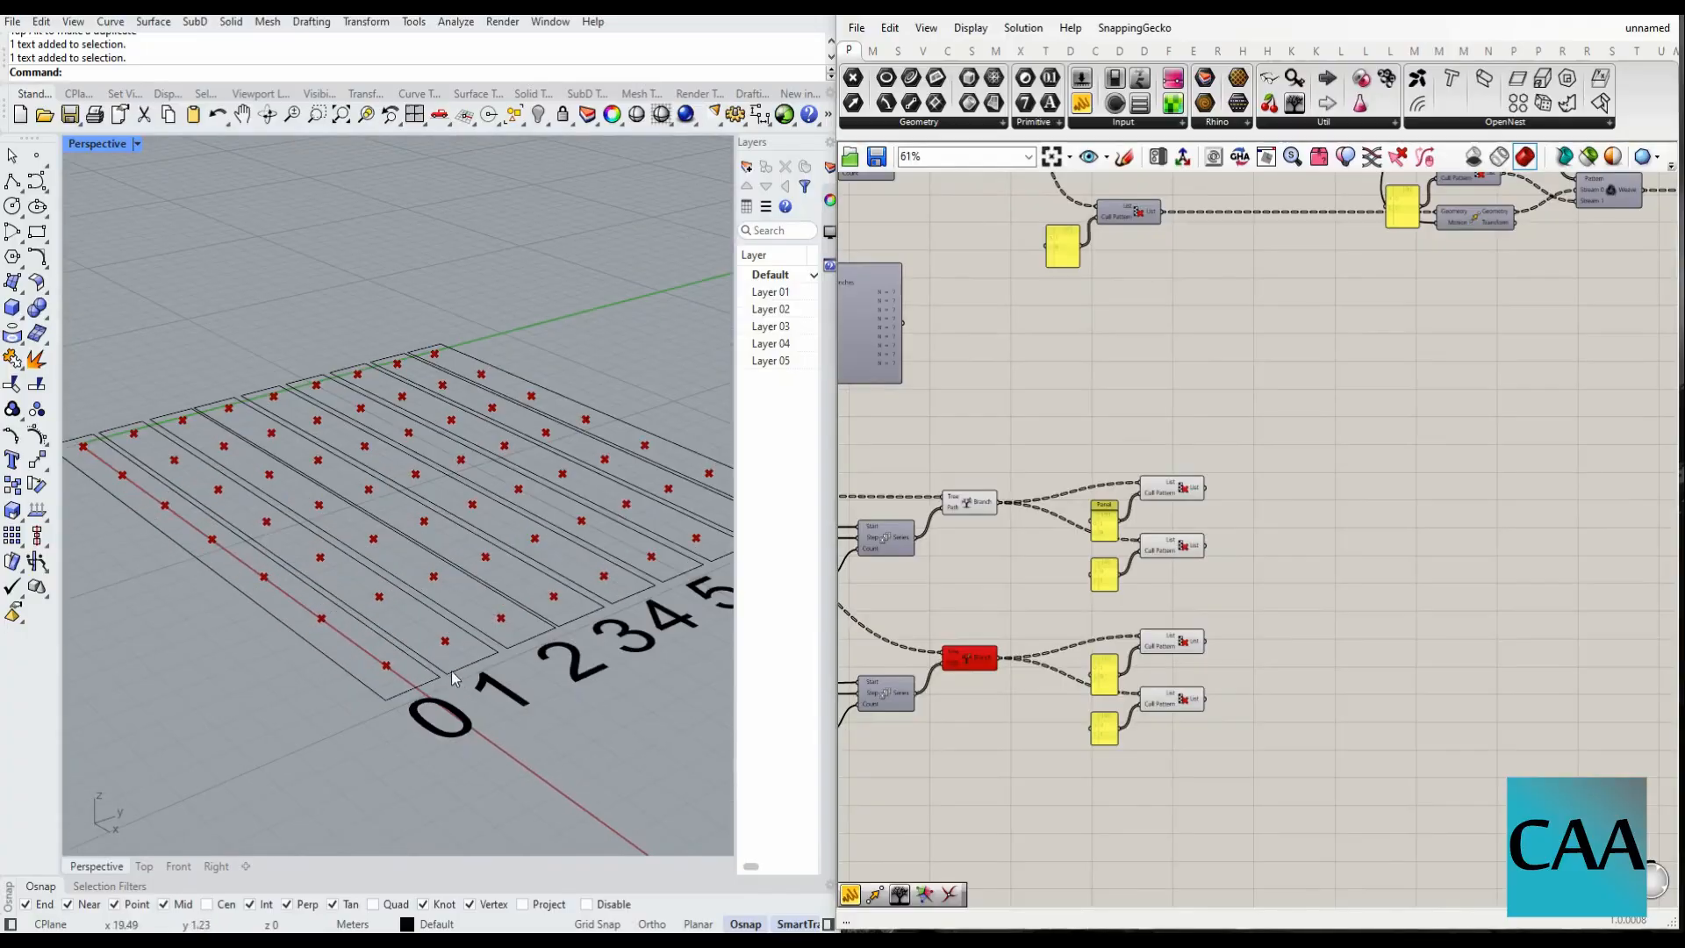
- Enable the preview of both existing interpolated curve components so the wavy curves show over the point grid
{"action": "scroll", "coordinate": [1277, 539], "scroll_direction": "down", "scroll_amount": 3}
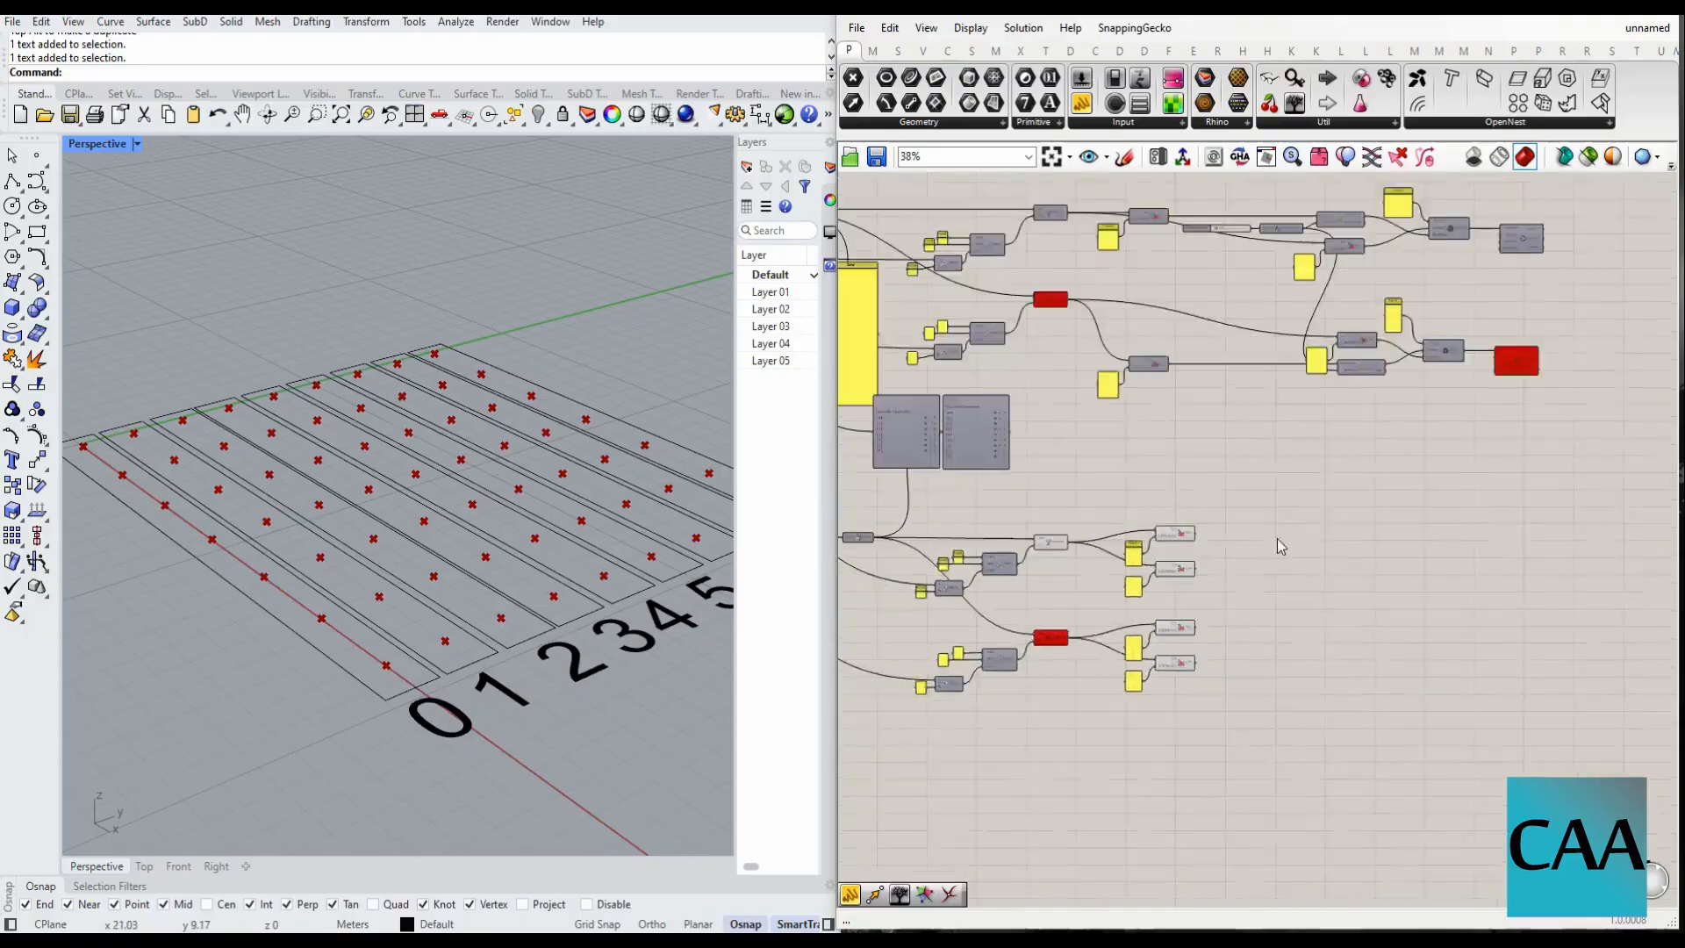
{"action": "scroll", "coordinate": [1278, 541], "scroll_direction": "up", "scroll_amount": 4}
{"action": "mouse_move", "coordinate": [1059, 633]}
{"action": "left_mouse_down"}
{"action": "mouse_move", "coordinate": [976, 610]}
{"action": "mouse_move", "coordinate": [1133, 617]}
{"action": "mouse_move", "coordinate": [1059, 615]}
{"action": "left_mouse_up"}
{"action": "left_click", "coordinate": [1122, 630]}
{"action": "scroll", "coordinate": [1119, 615], "scroll_direction": "down", "scroll_amount": 4}
{"action": "scroll", "coordinate": [1229, 465], "scroll_direction": "up", "scroll_amount": 5}
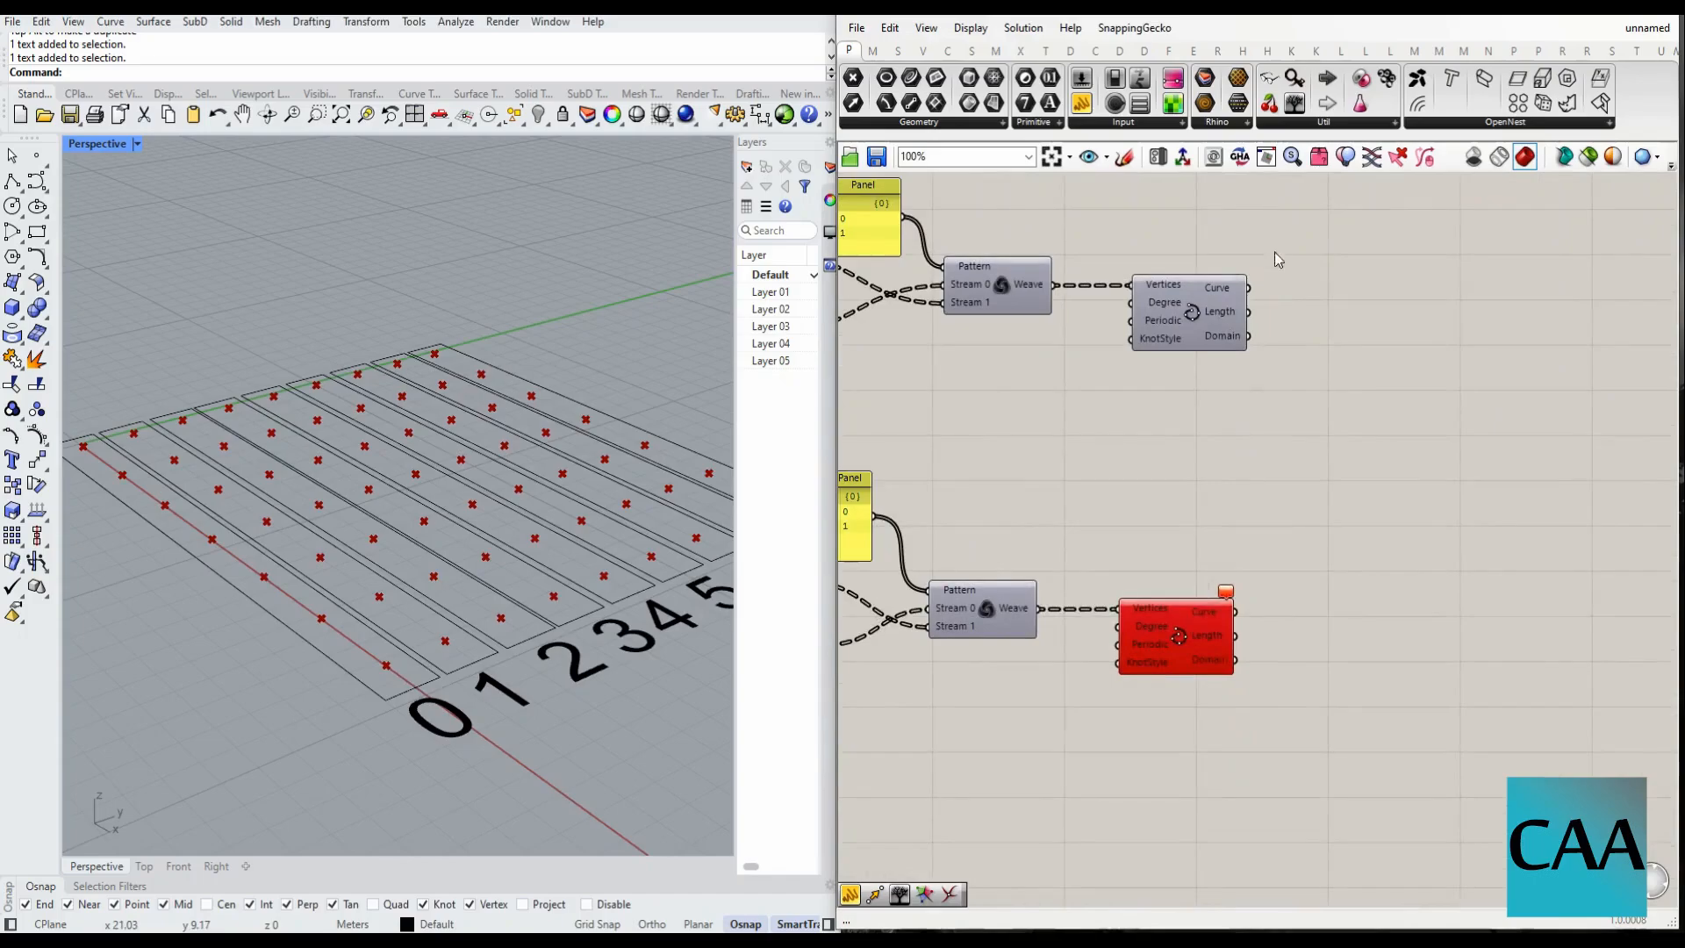
{"action": "left_click_drag", "start_coordinate": [1274, 251], "coordinate": [1174, 740]}
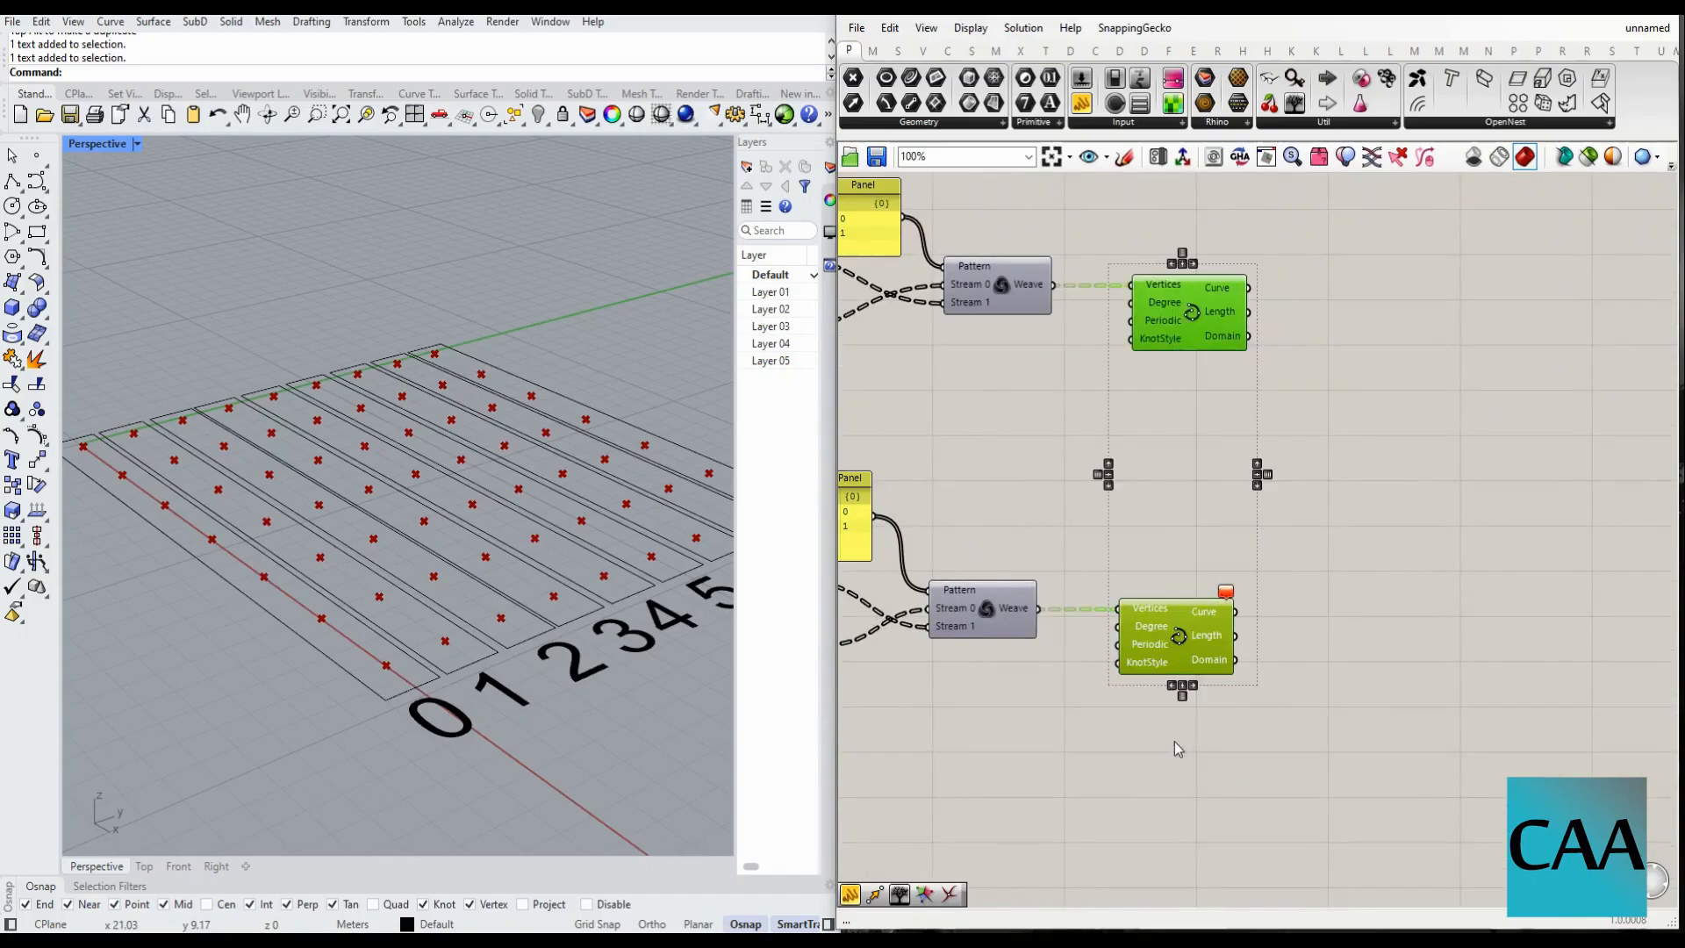
{"action": "middle_click", "coordinate": [1171, 640]}
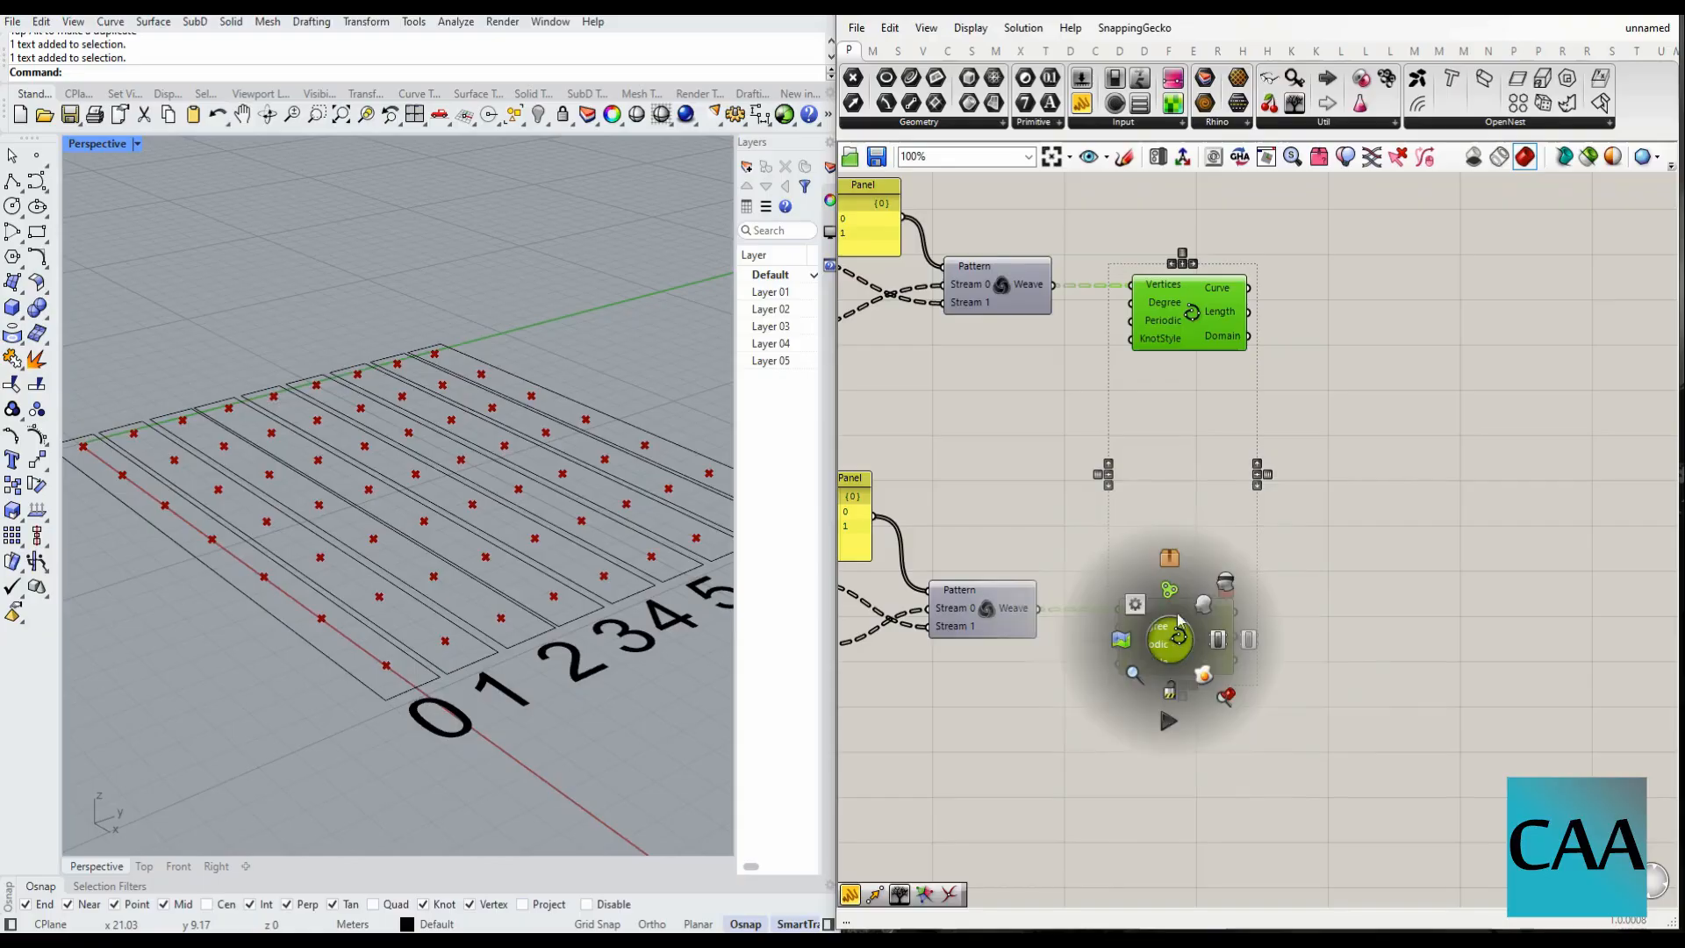
{"action": "left_click", "coordinate": [1199, 608]}
{"action": "left_click", "coordinate": [1035, 715]}
{"action": "scroll", "coordinate": [1152, 351], "scroll_direction": "down", "scroll_amount": 3}
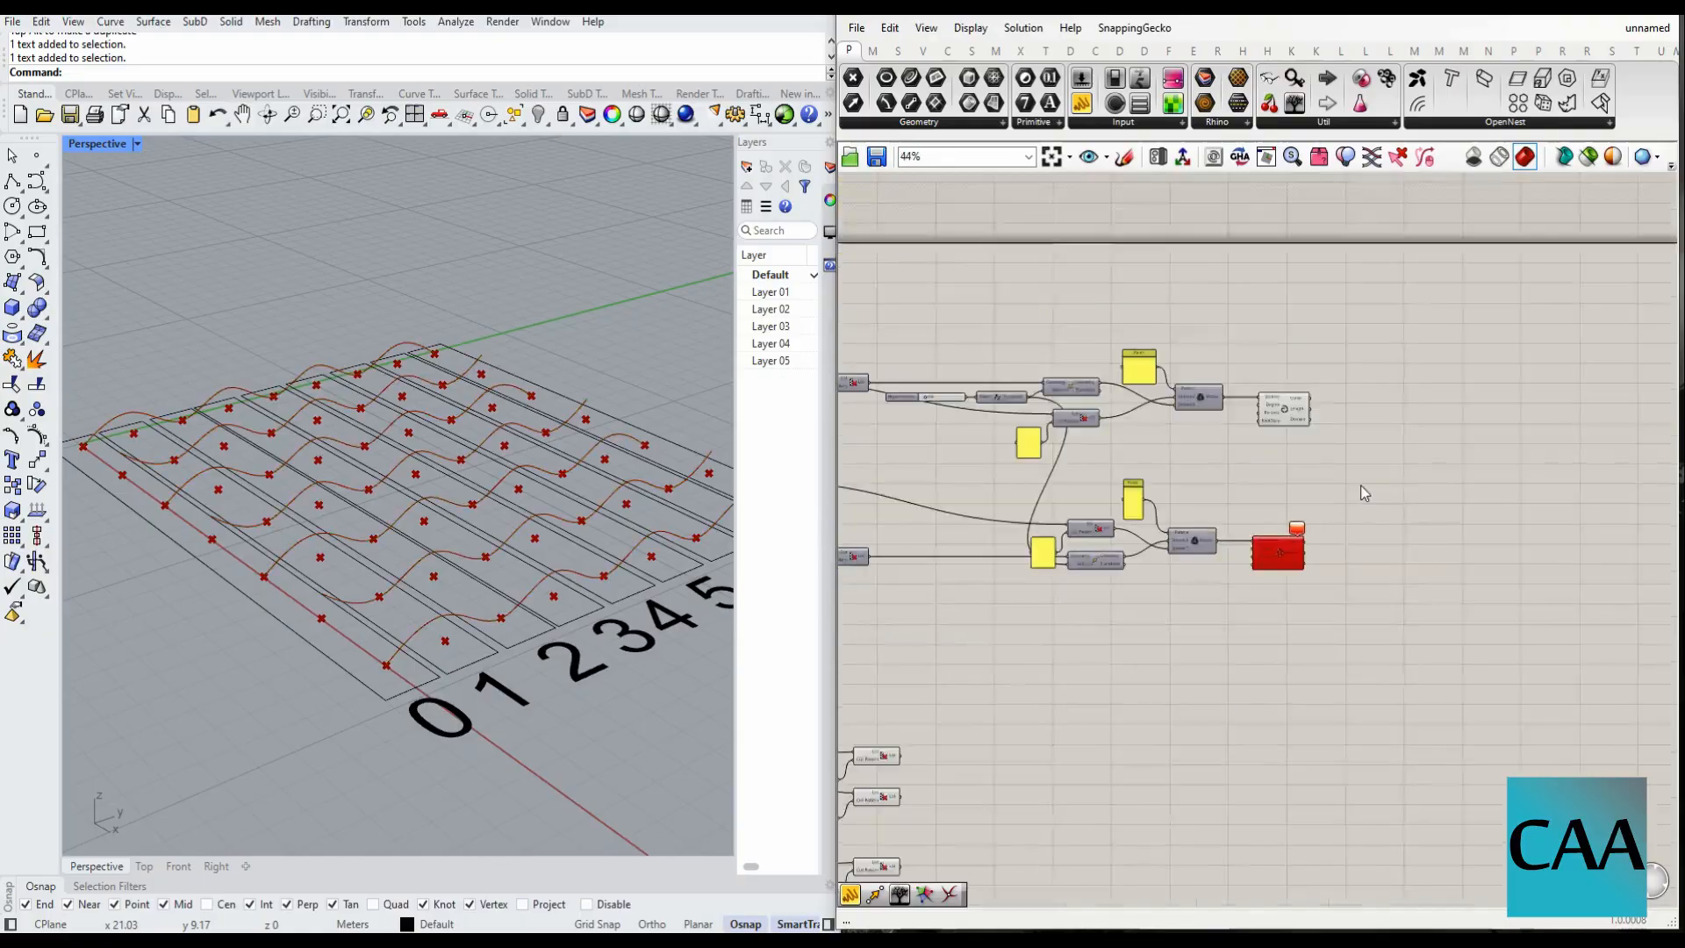
- Select the even-row Tree Branch and its first Cull Pattern to compare their points with the existing wavy curves
{"action": "scroll", "coordinate": [1140, 634], "scroll_direction": "up", "scroll_amount": 5}
{"action": "left_click", "coordinate": [1007, 605]}
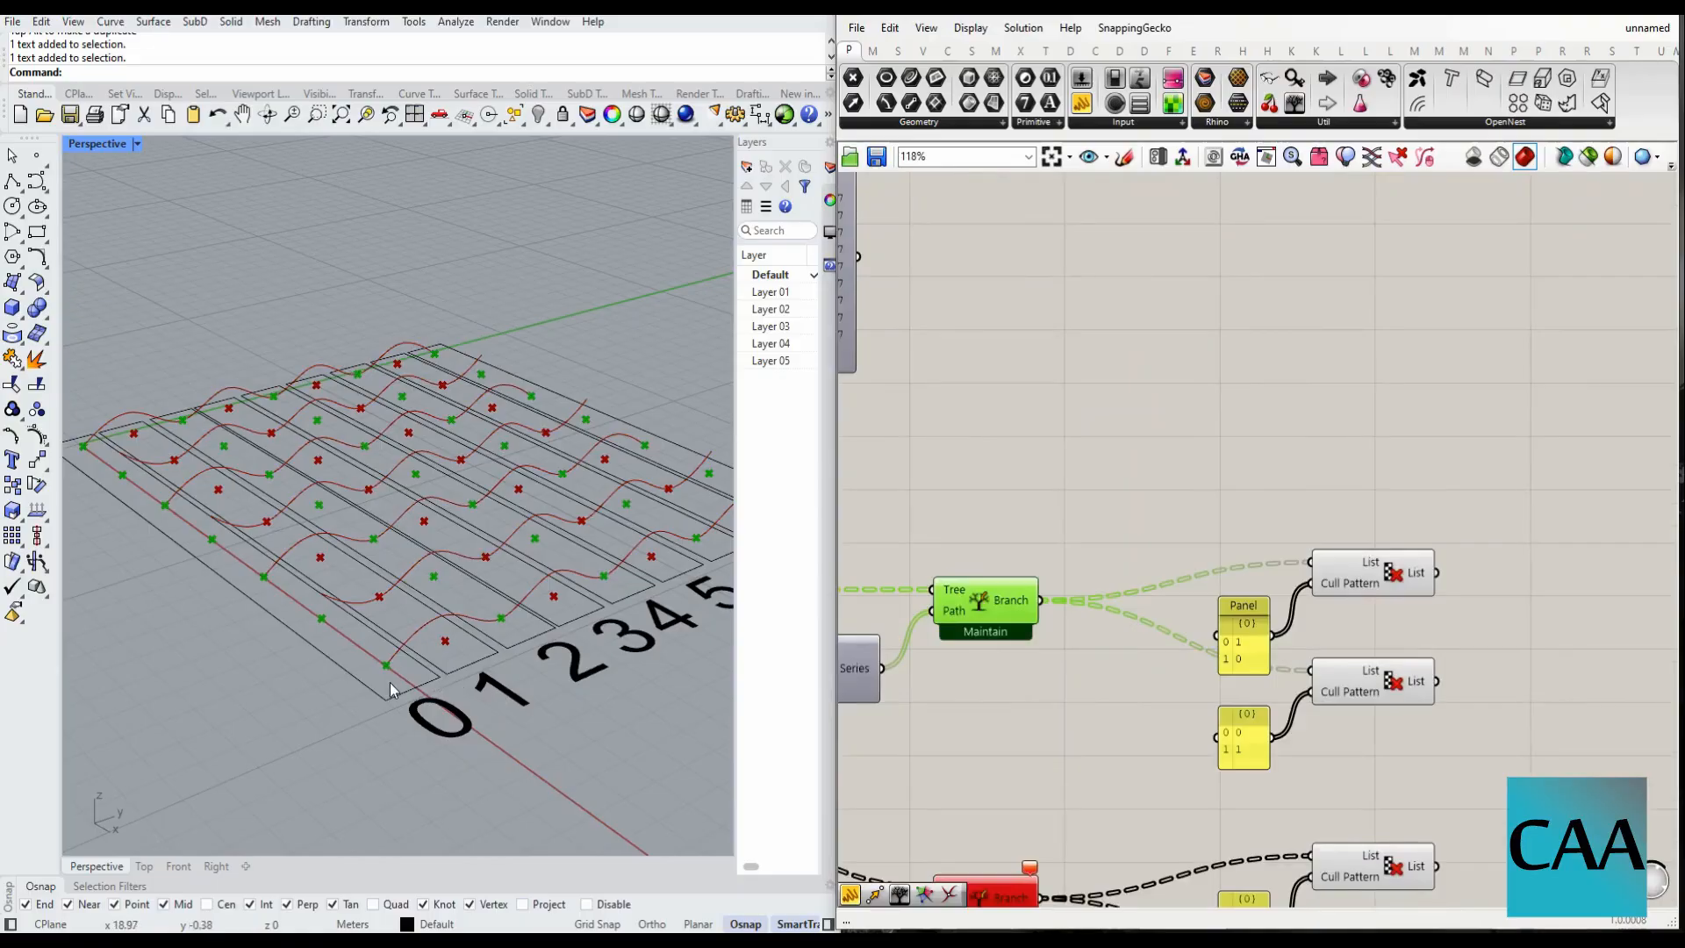
{"action": "left_click", "coordinate": [1378, 582]}
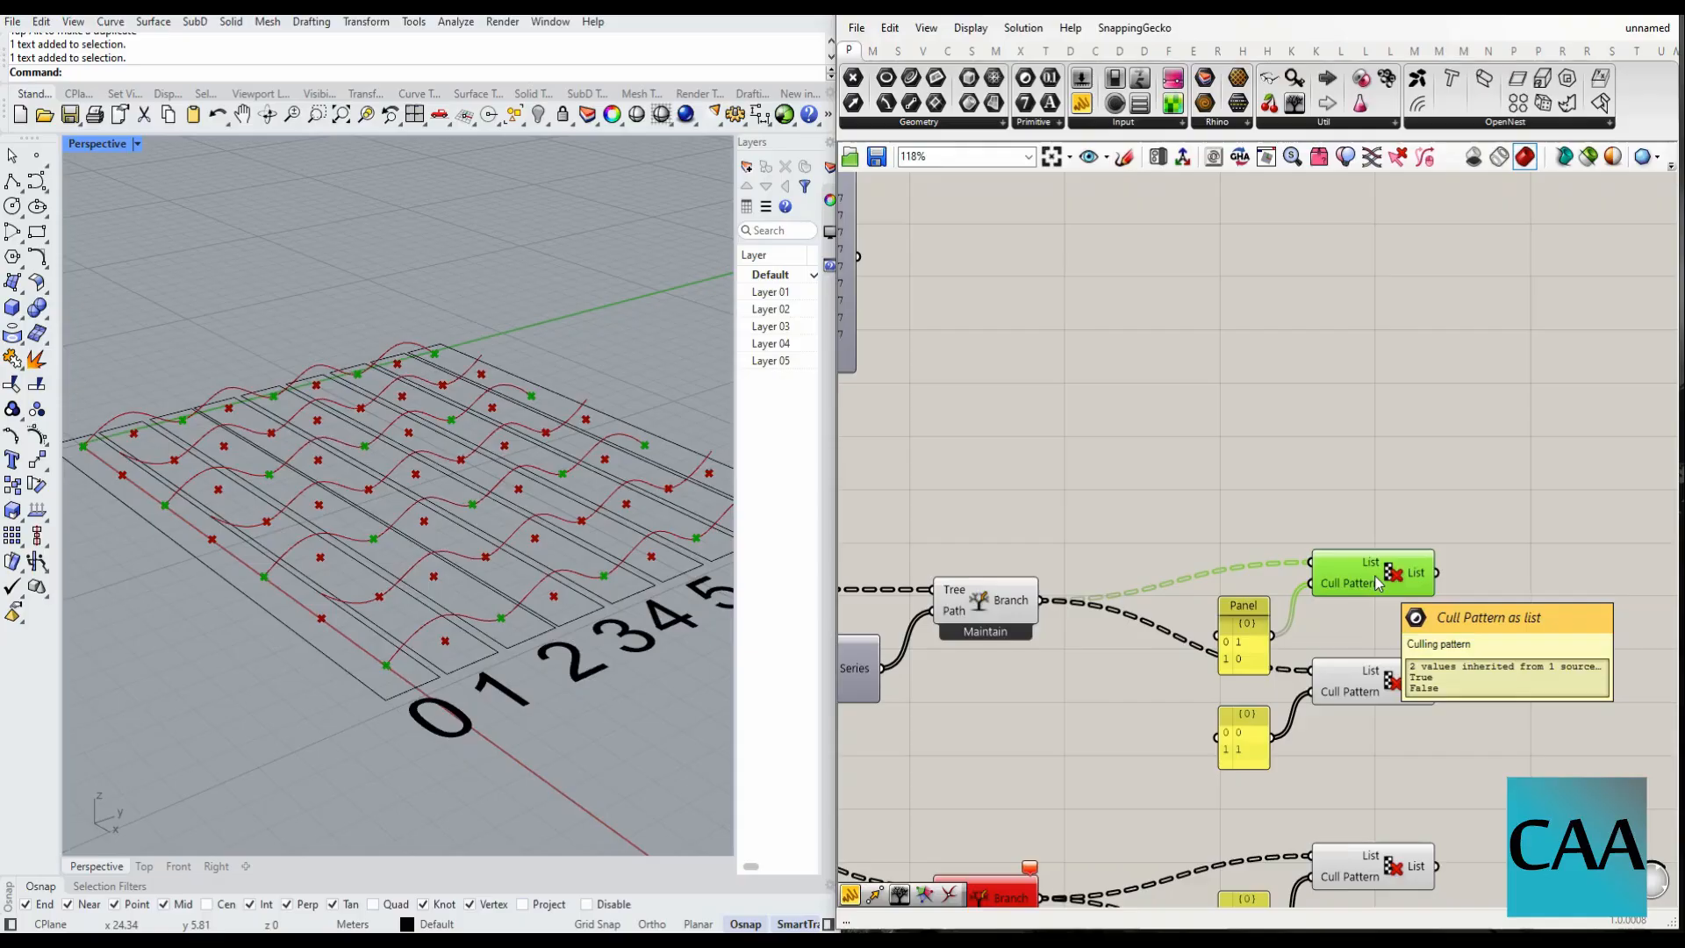
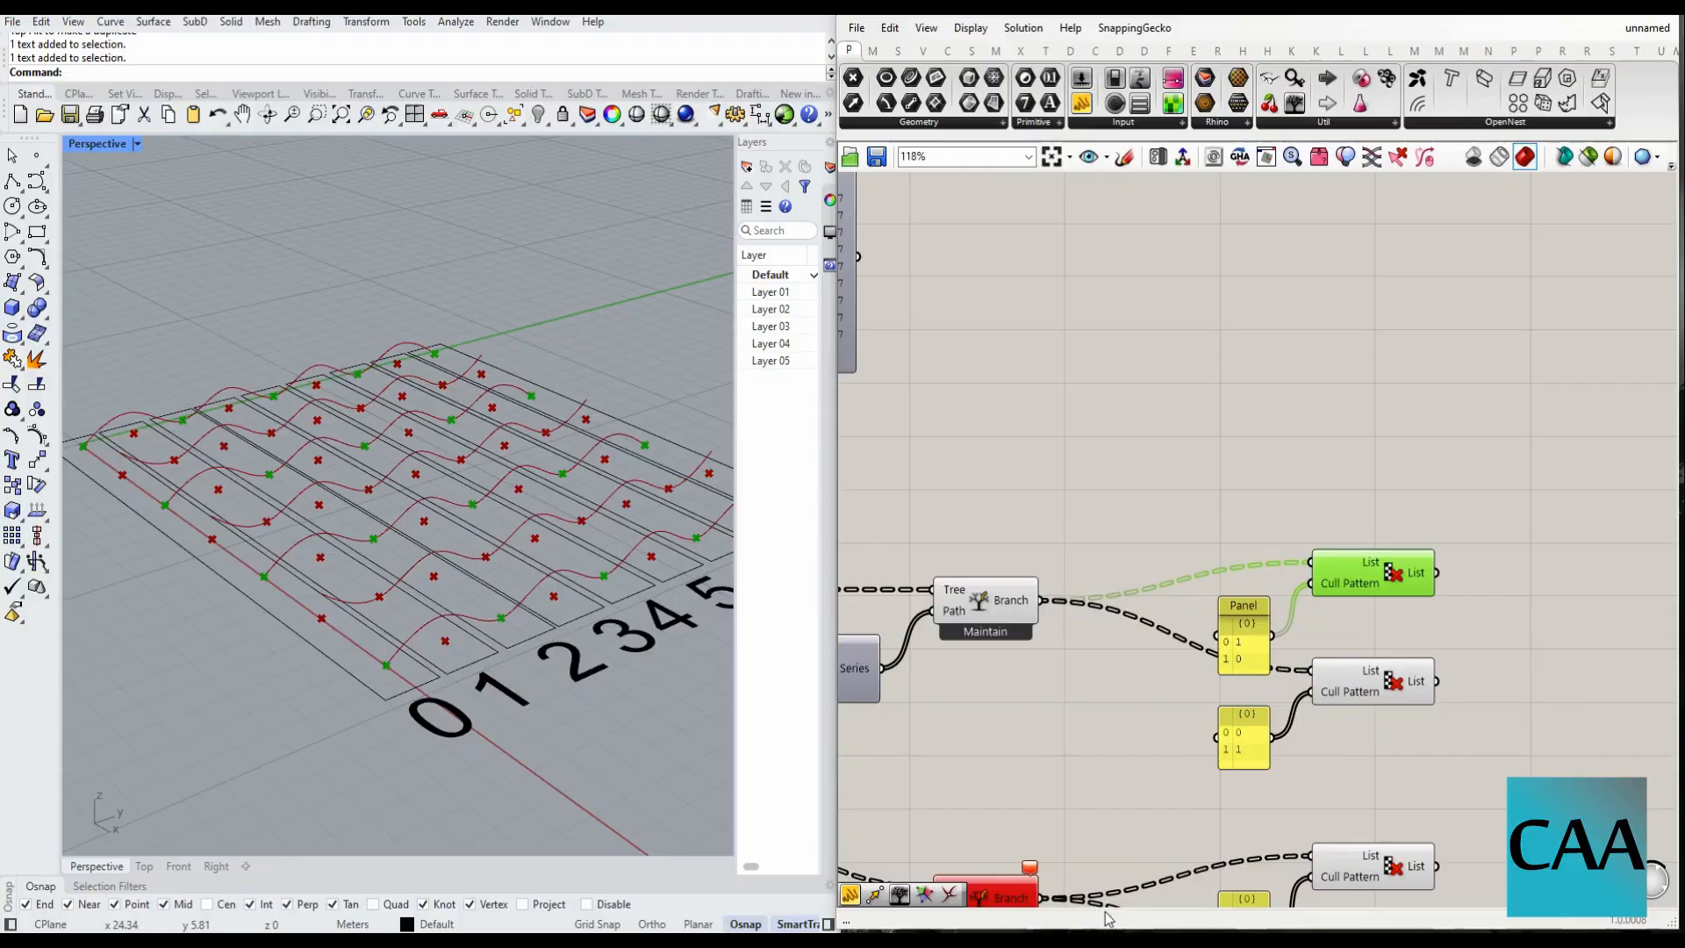
{"action": "scroll", "coordinate": [1382, 734], "scroll_direction": "down", "scroll_amount": 4}
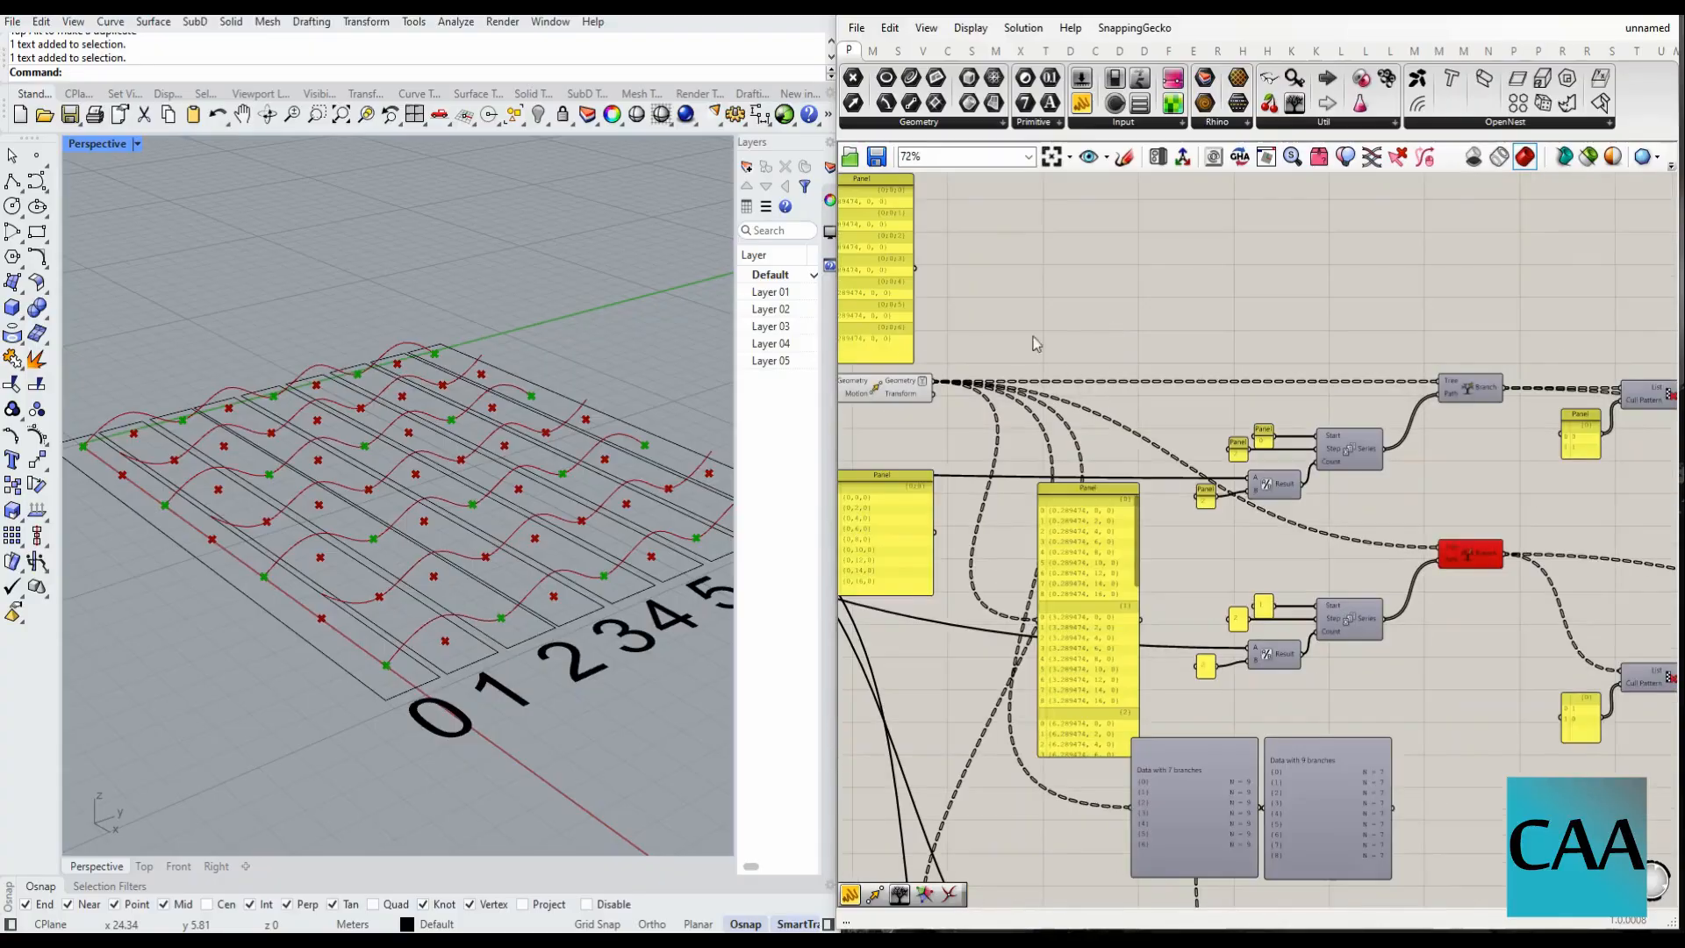
{"action": "scroll", "coordinate": [1035, 343], "scroll_direction": "down", "scroll_amount": 3}
{"action": "scroll", "coordinate": [1315, 630], "scroll_direction": "up", "scroll_amount": 5}
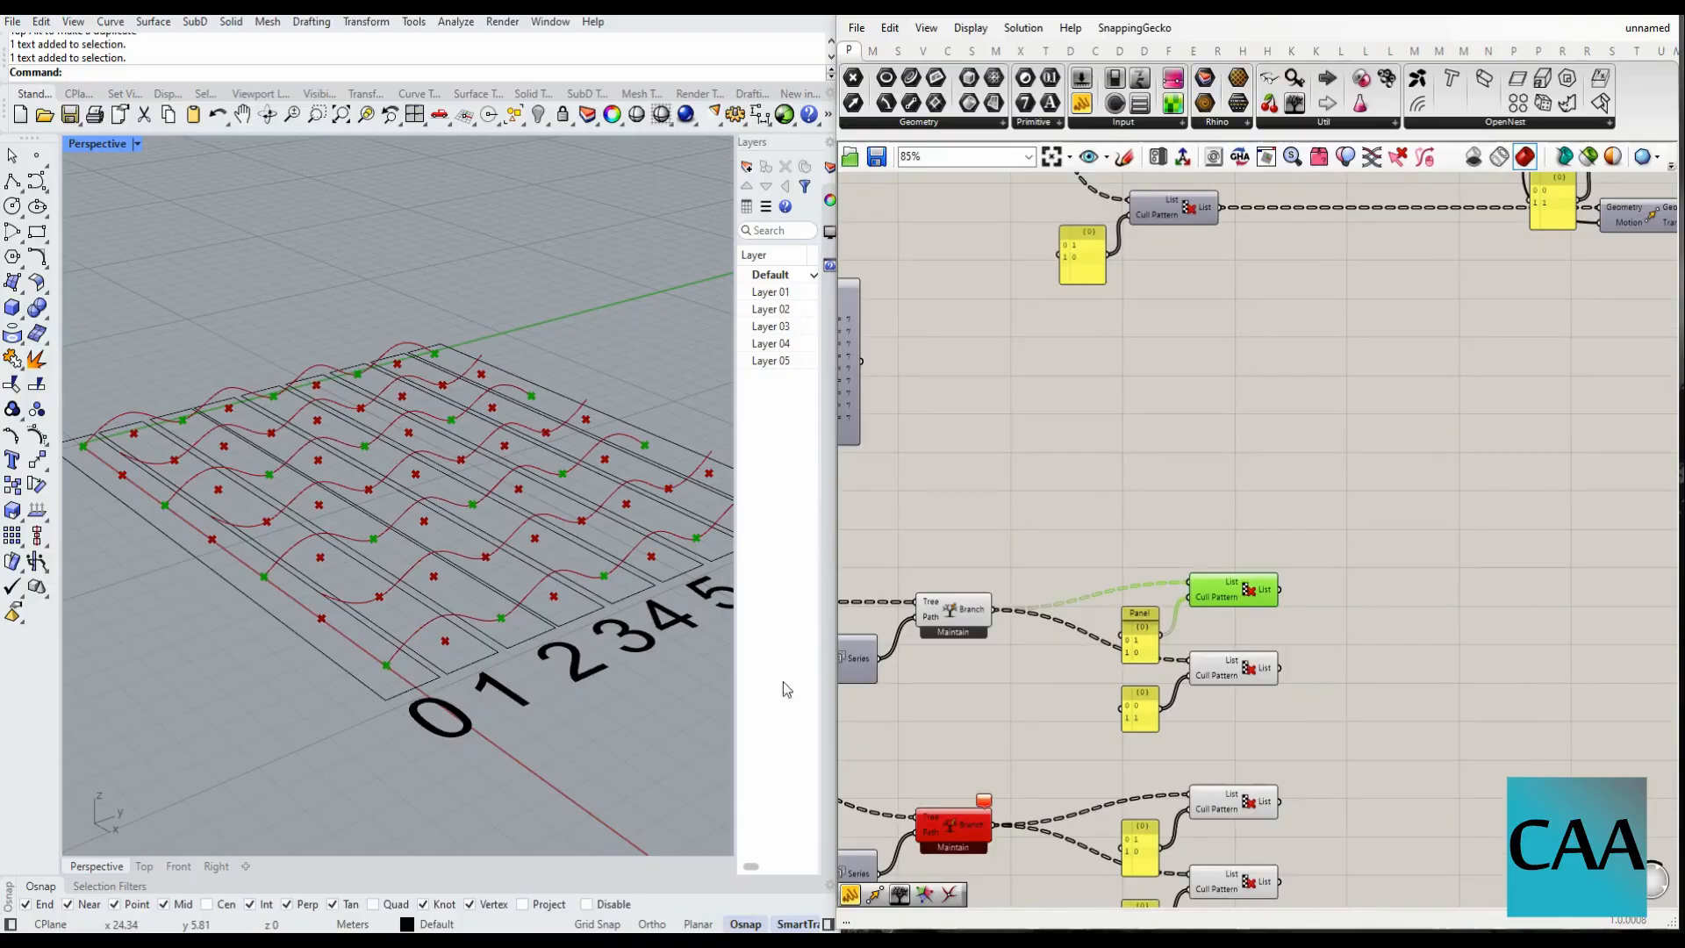
{"action": "right_click_drag", "start_coordinate": [356, 672], "coordinate": [533, 649]}
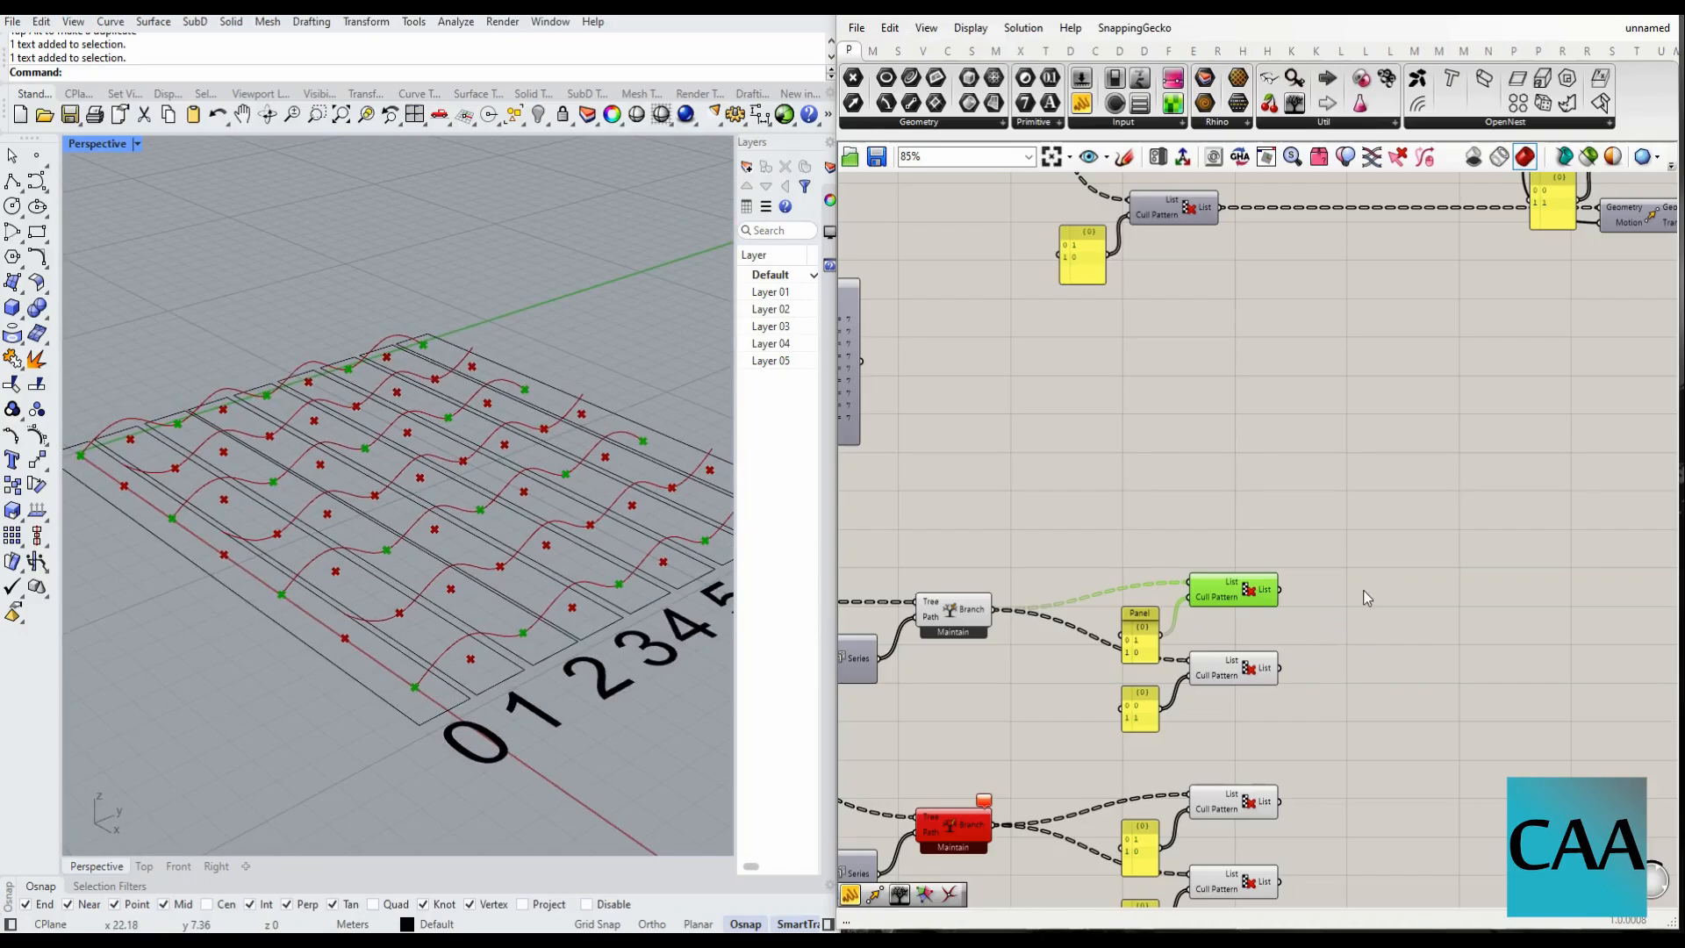
- Add a Move component and feed the even-row branch's first Cull Pattern list into its Geometry input
{"action": "double_click", "coordinate": [1419, 581]}
{"action": "type", "text": "move"}
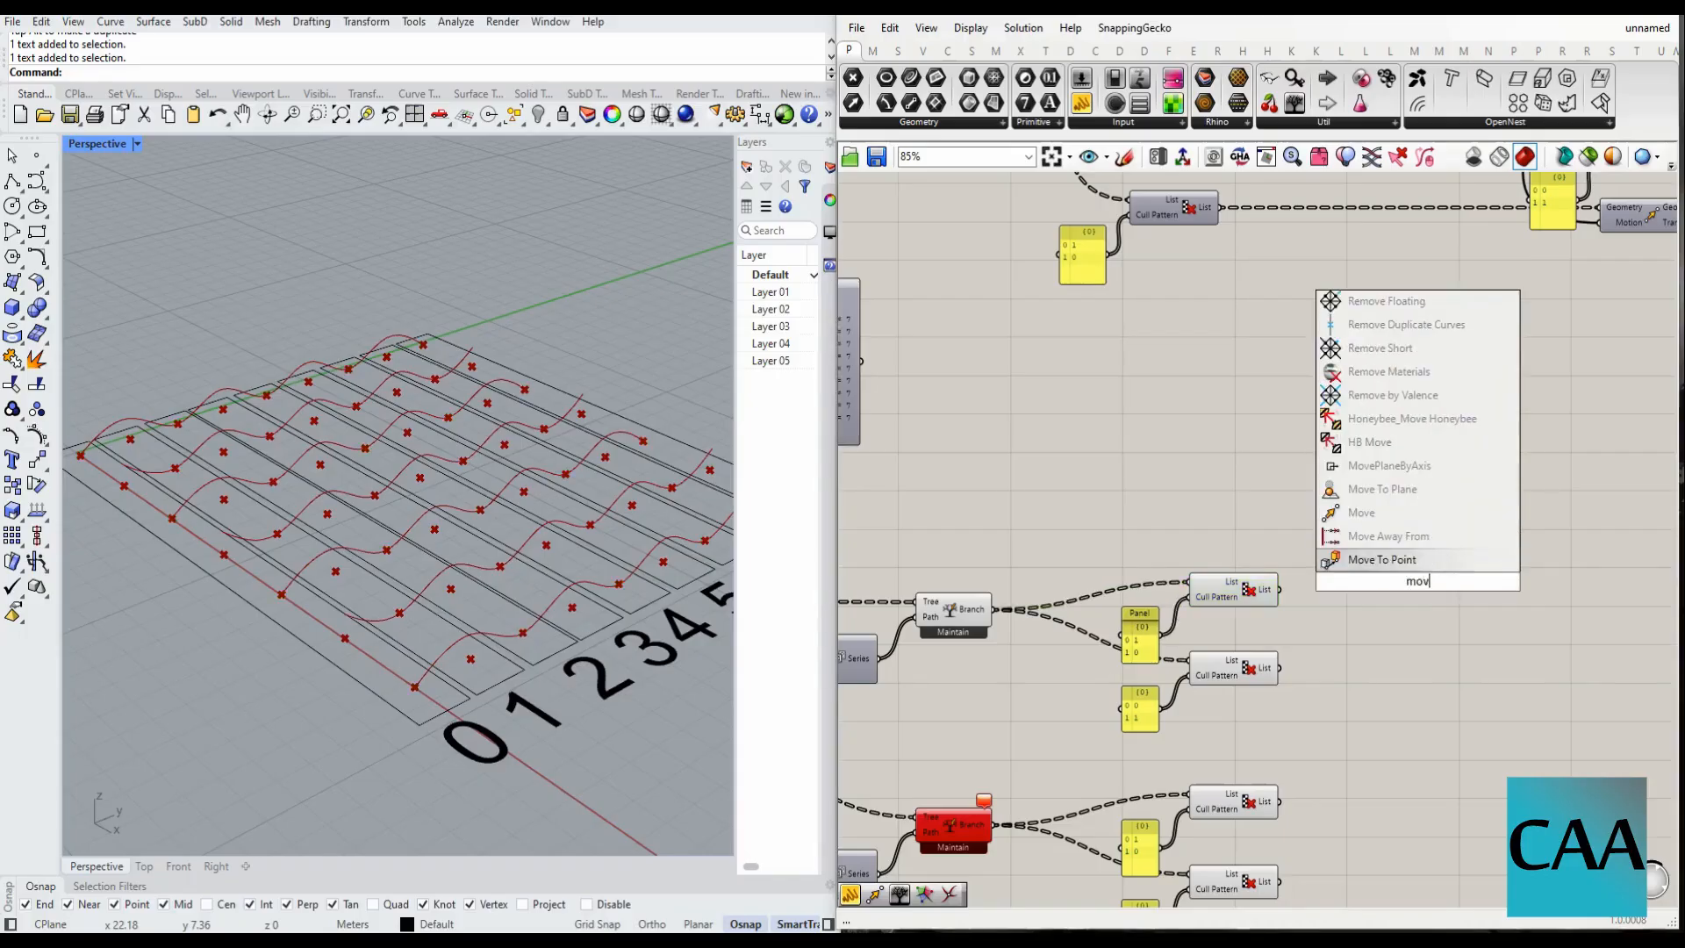
{"action": "key", "text": "Return"}
{"action": "left_click_drag", "start_coordinate": [1284, 594], "coordinate": [1363, 575]}
- Connect the existing unit vector output to the new Move component's Motion input
{"action": "scroll", "coordinate": [1564, 669], "scroll_direction": "down", "scroll_amount": 5}
{"action": "scroll", "coordinate": [1449, 268], "scroll_direction": "up", "scroll_amount": 4}
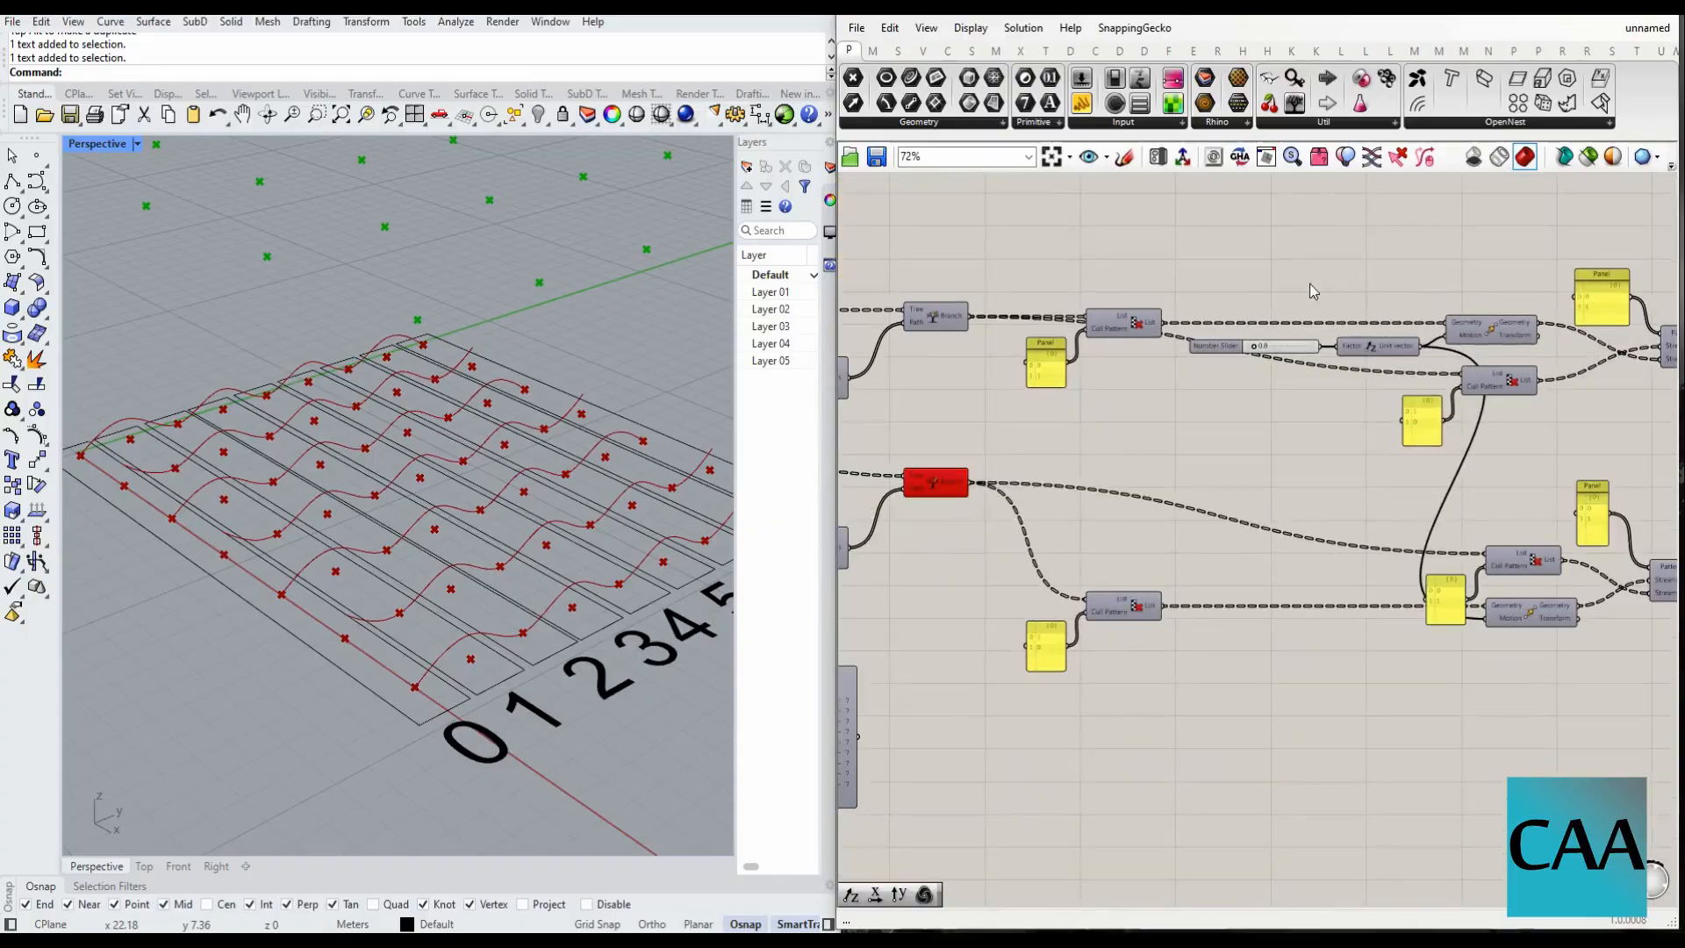
{"action": "left_click_drag", "start_coordinate": [1421, 347], "coordinate": [1422, 636]}
{"action": "scroll", "coordinate": [1384, 377], "scroll_direction": "down", "scroll_amount": 5}
{"action": "scroll", "coordinate": [1488, 639], "scroll_direction": "up", "scroll_amount": 3}
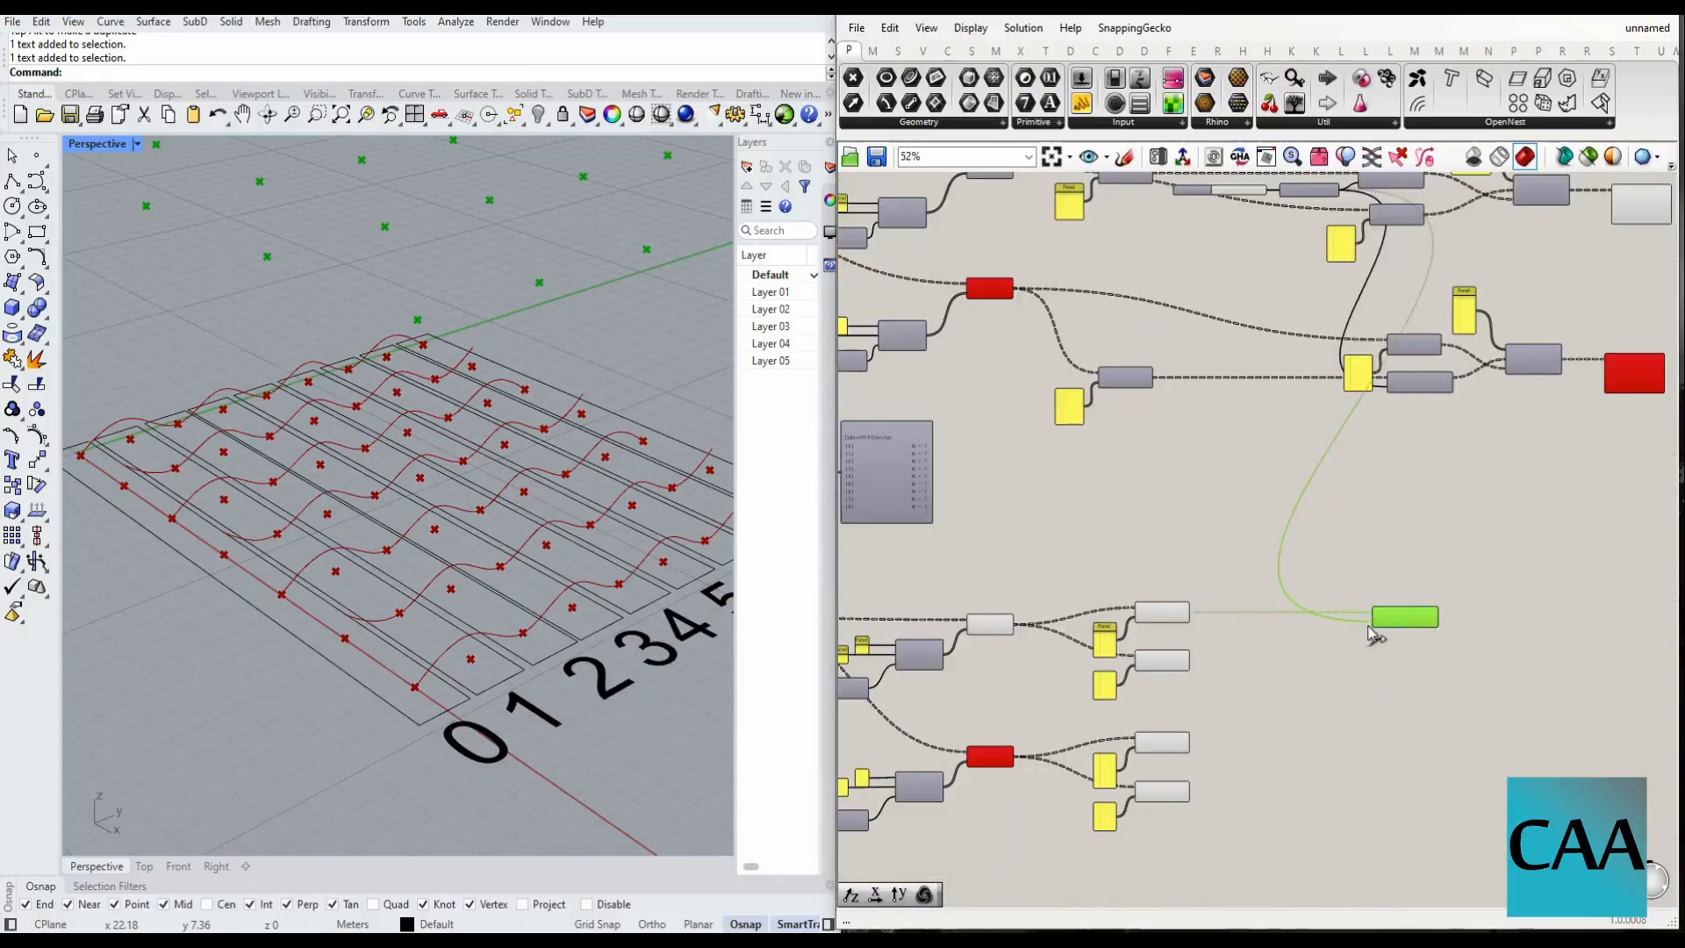
{"action": "scroll", "coordinate": [1425, 624], "scroll_direction": "up", "scroll_amount": 4}
{"action": "scroll", "coordinate": [1174, 616], "scroll_direction": "down", "scroll_amount": 2}
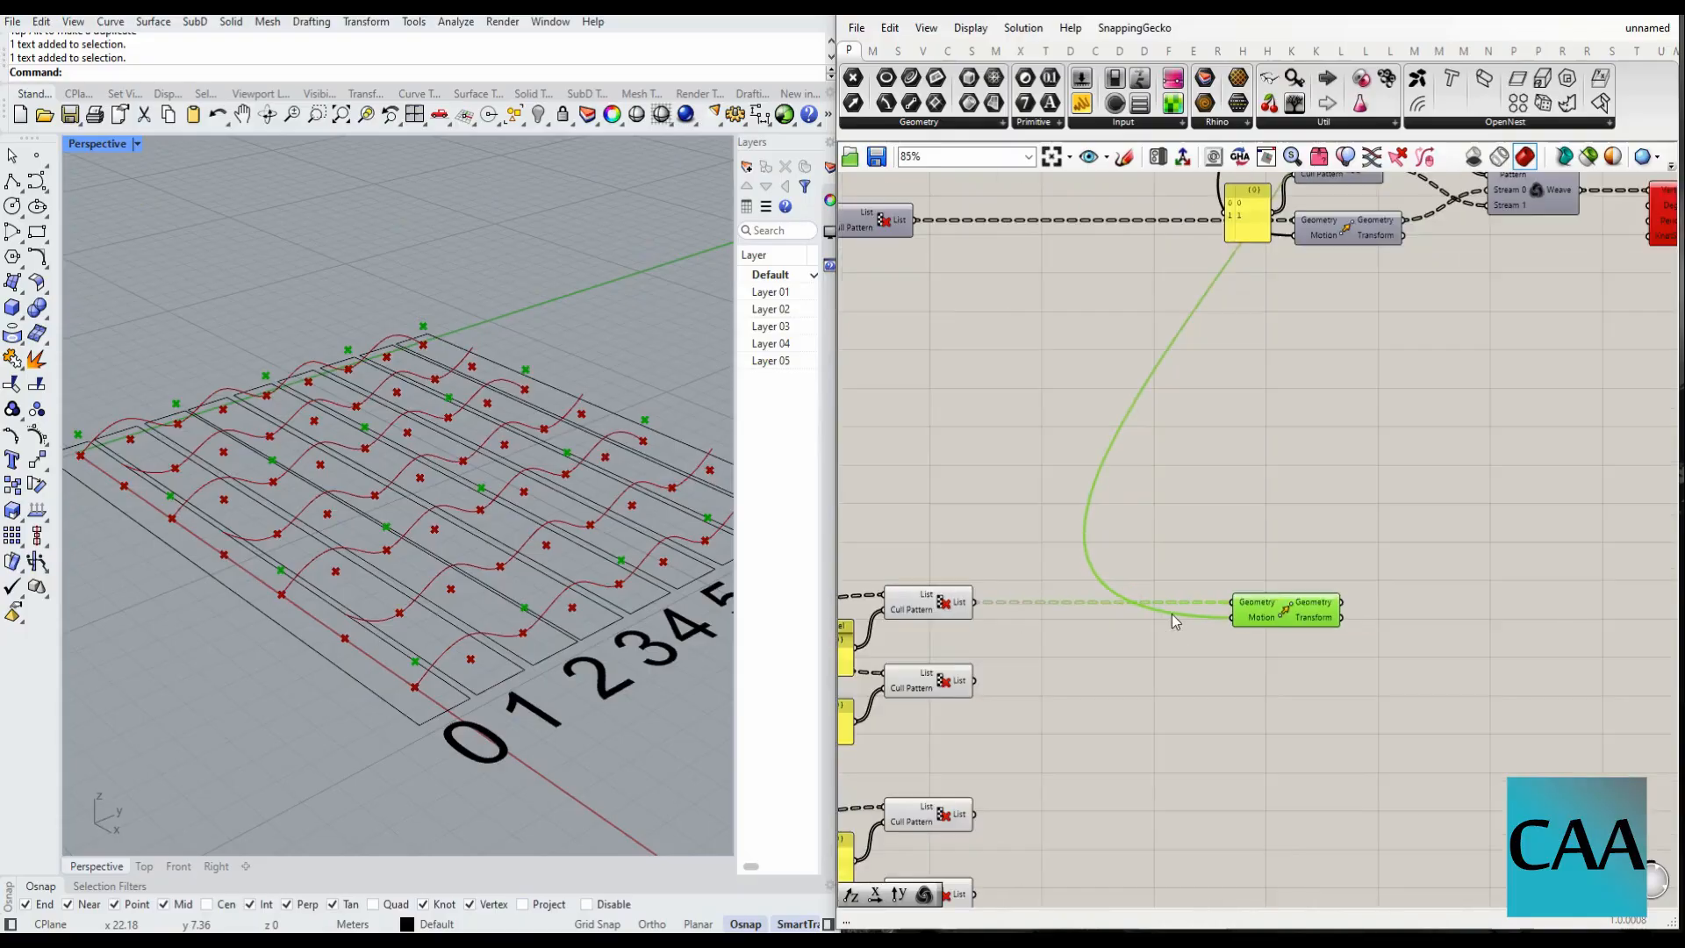
{"action": "scroll", "coordinate": [1185, 628], "scroll_direction": "down", "scroll_amount": 1}
- Reposition the even-row branch's second Cull Pattern and its panel directly beneath the new Move component
{"action": "left_click_drag", "start_coordinate": [1018, 728], "coordinate": [888, 689]}
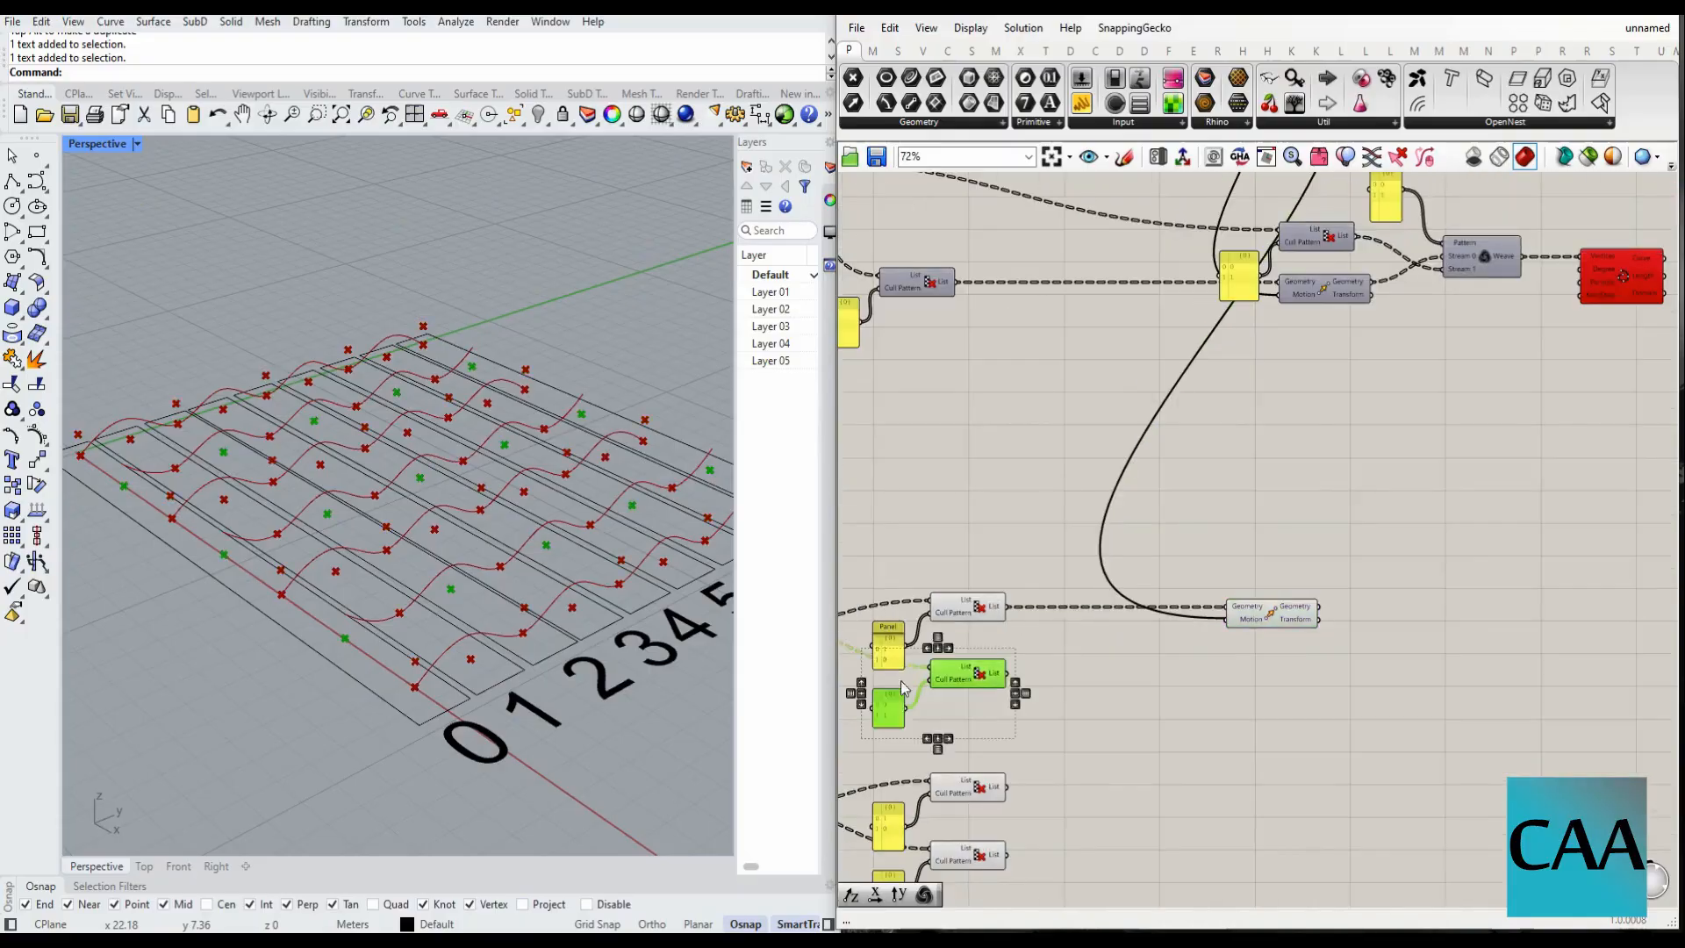
{"action": "left_click_drag", "start_coordinate": [996, 677], "coordinate": [1312, 665]}
{"action": "scroll", "coordinate": [1330, 620], "scroll_direction": "up", "scroll_amount": 4}
{"action": "left_click", "coordinate": [1206, 607]}
{"action": "scroll", "coordinate": [1207, 608], "scroll_direction": "down", "scroll_amount": 4}
{"action": "scroll", "coordinate": [1324, 620], "scroll_direction": "up", "scroll_amount": 4}
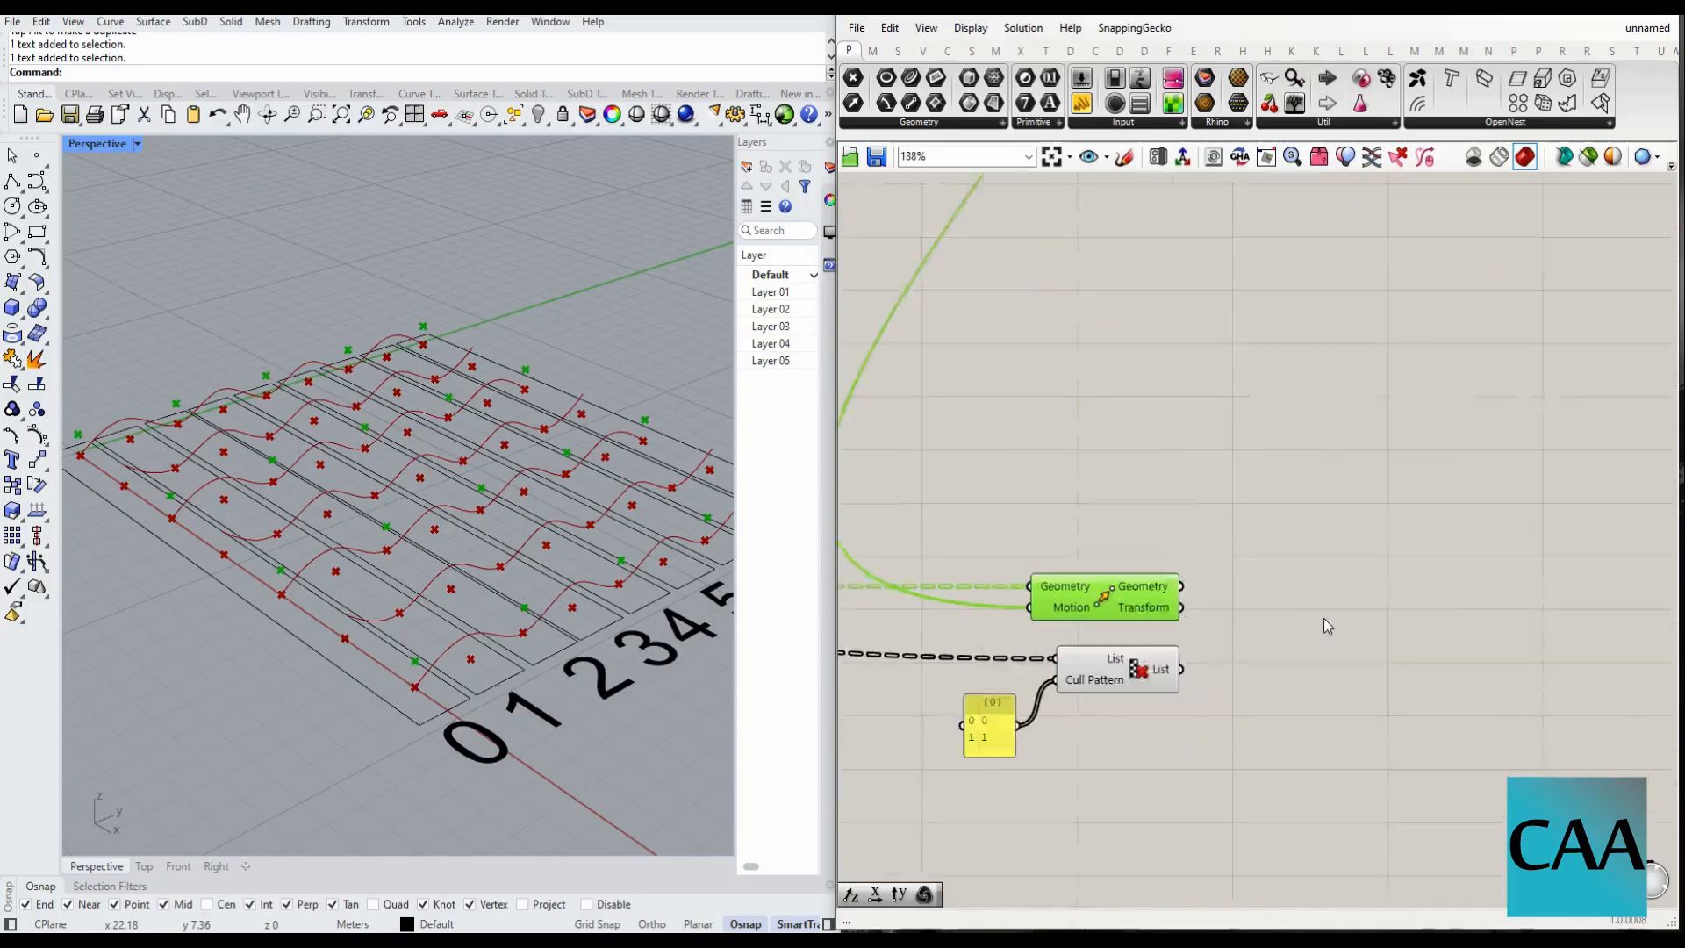
- Add a Weave component with the moved geometry in Stream 0 and the second Cull Pattern list in Stream 1
{"action": "left_click", "coordinate": [1318, 655]}
{"action": "double_click", "coordinate": [1317, 653]}
{"action": "type", "text": "weave"}
{"action": "key", "text": "Return"}
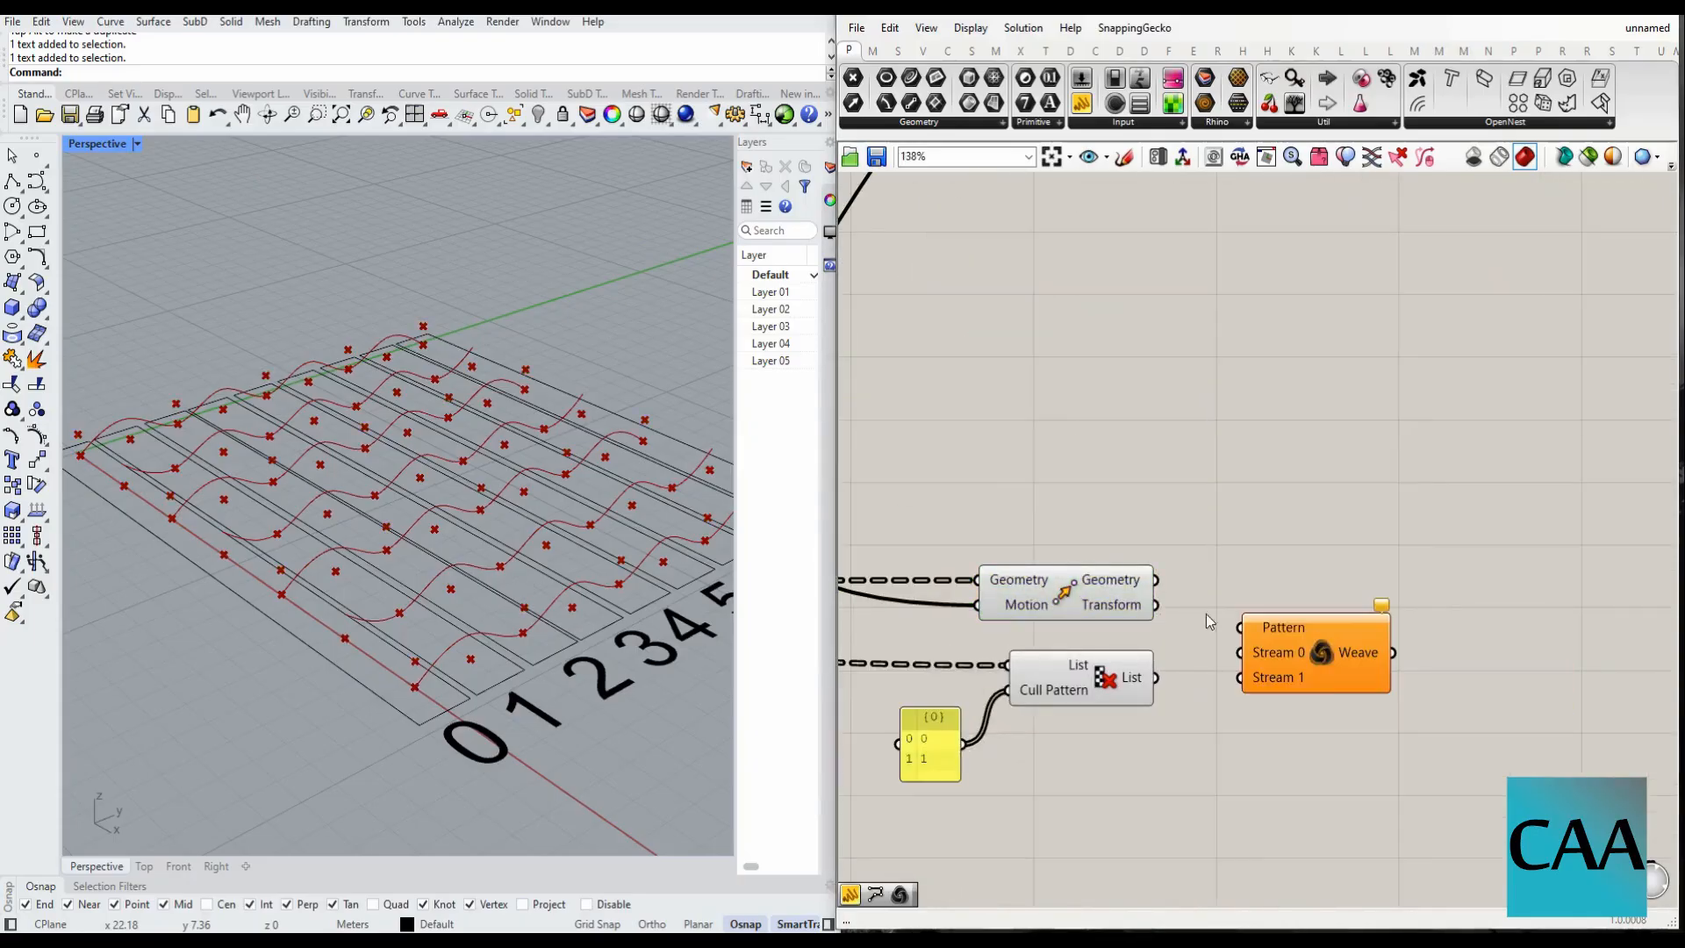
{"action": "left_click", "coordinate": [1044, 593]}
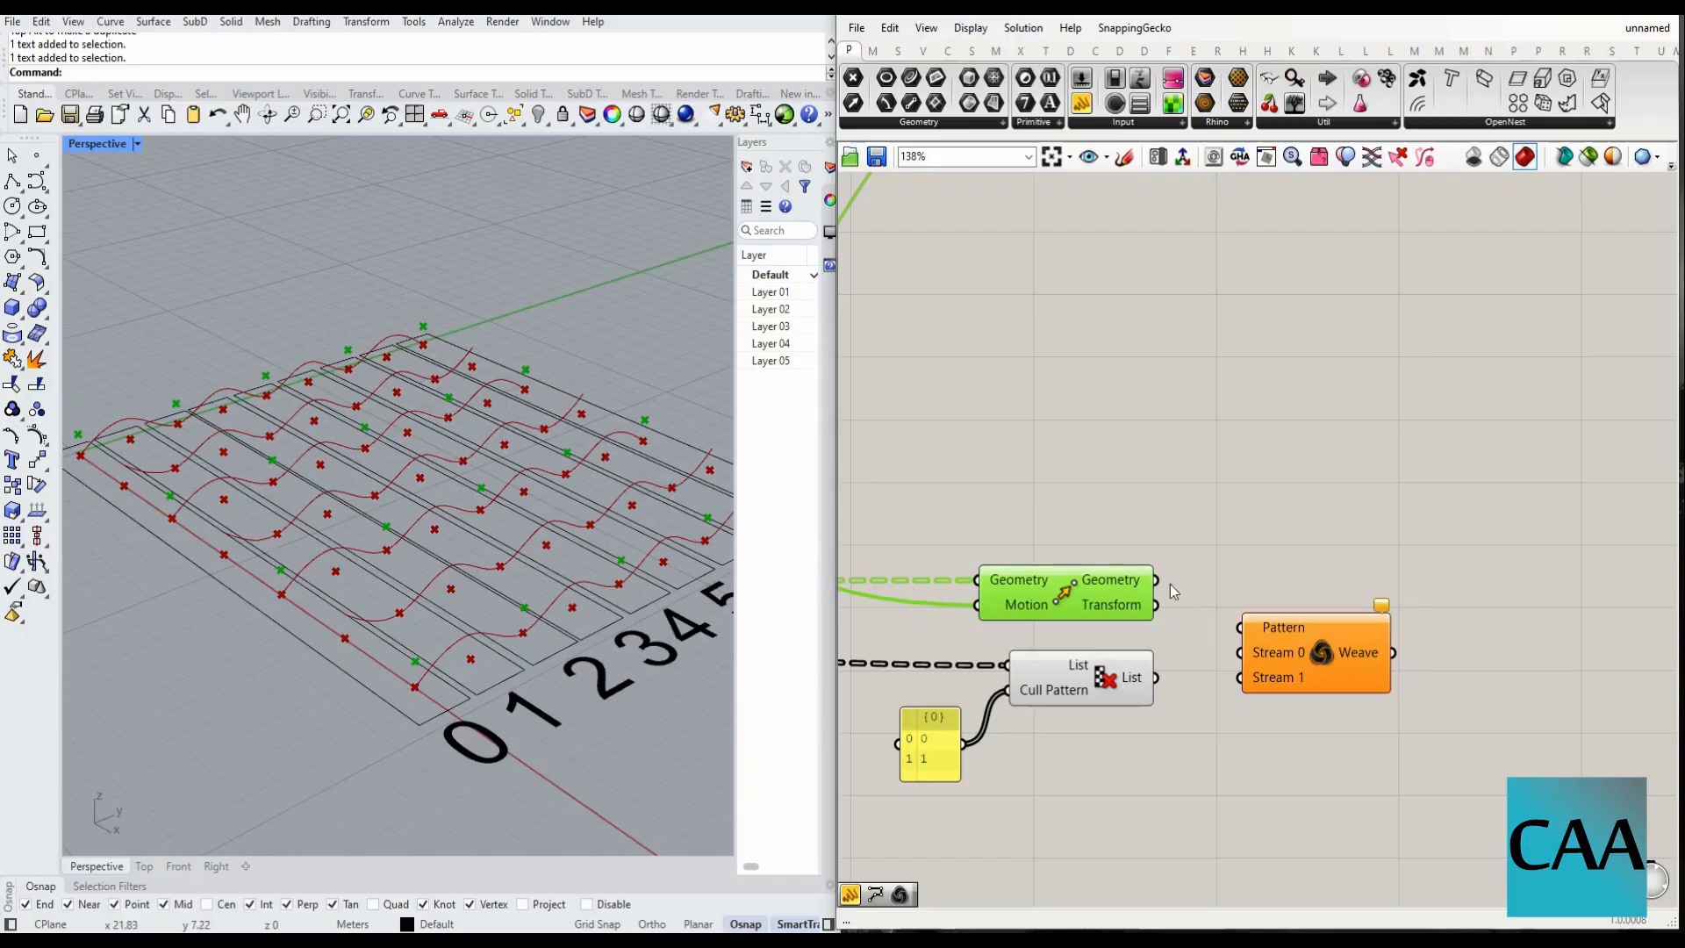
{"action": "left_click_drag", "start_coordinate": [1155, 580], "coordinate": [1239, 677]}
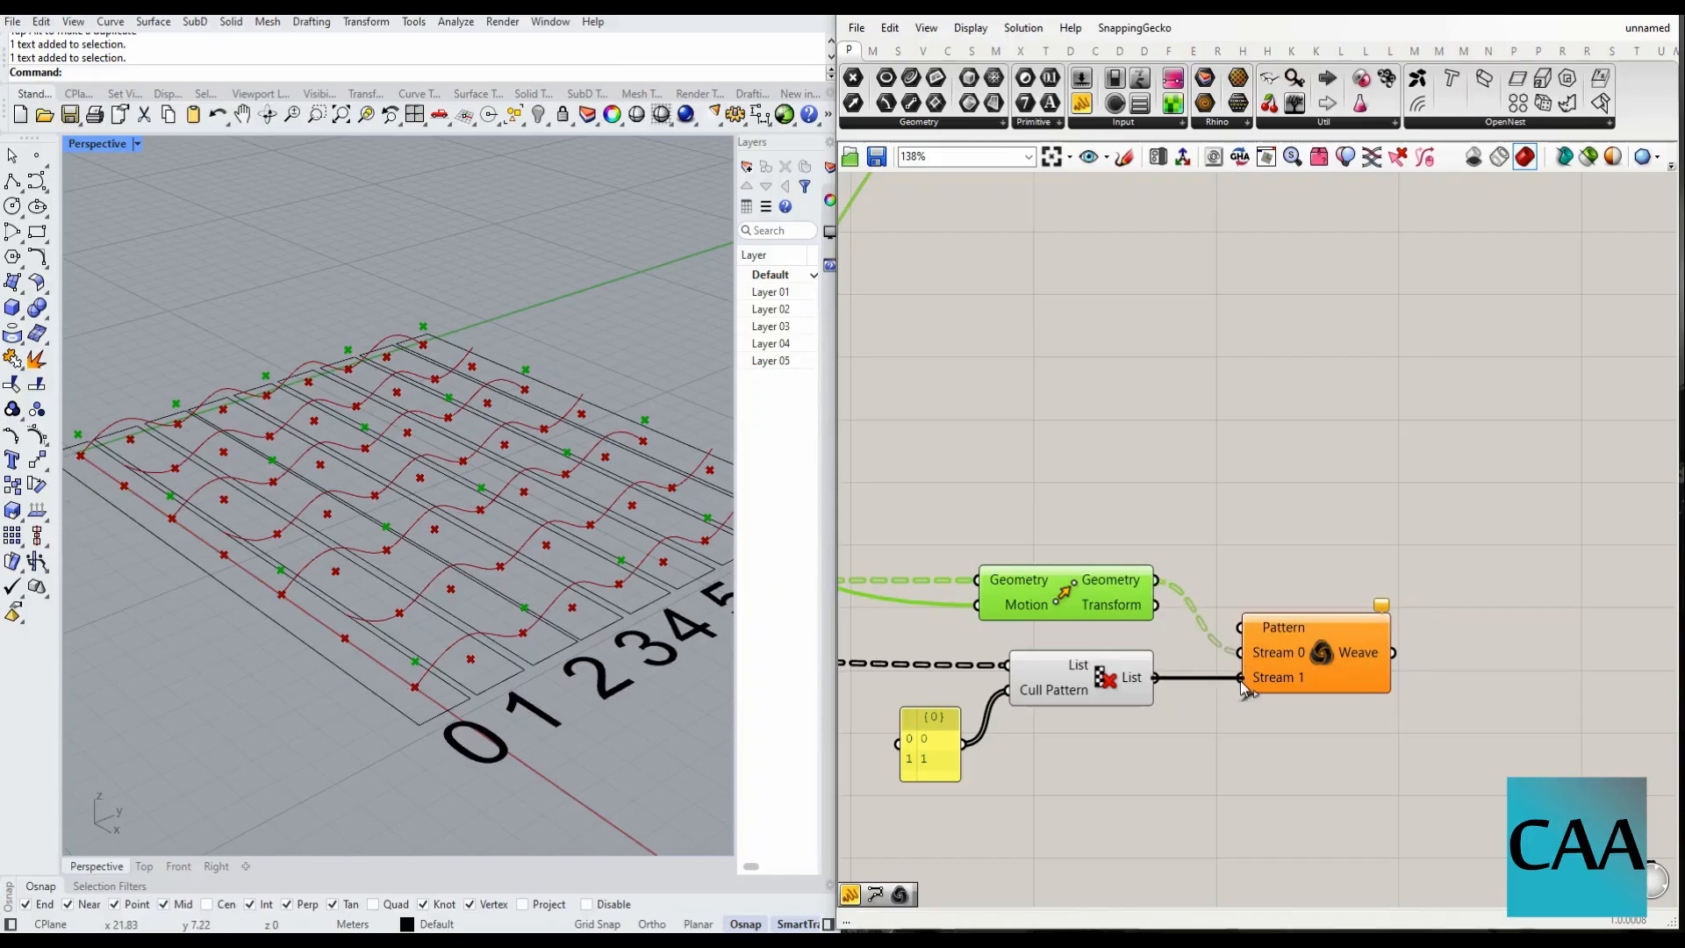
{"action": "left_click", "coordinate": [1070, 685]}
{"action": "right_click_drag", "start_coordinate": [305, 589], "coordinate": [370, 546]}
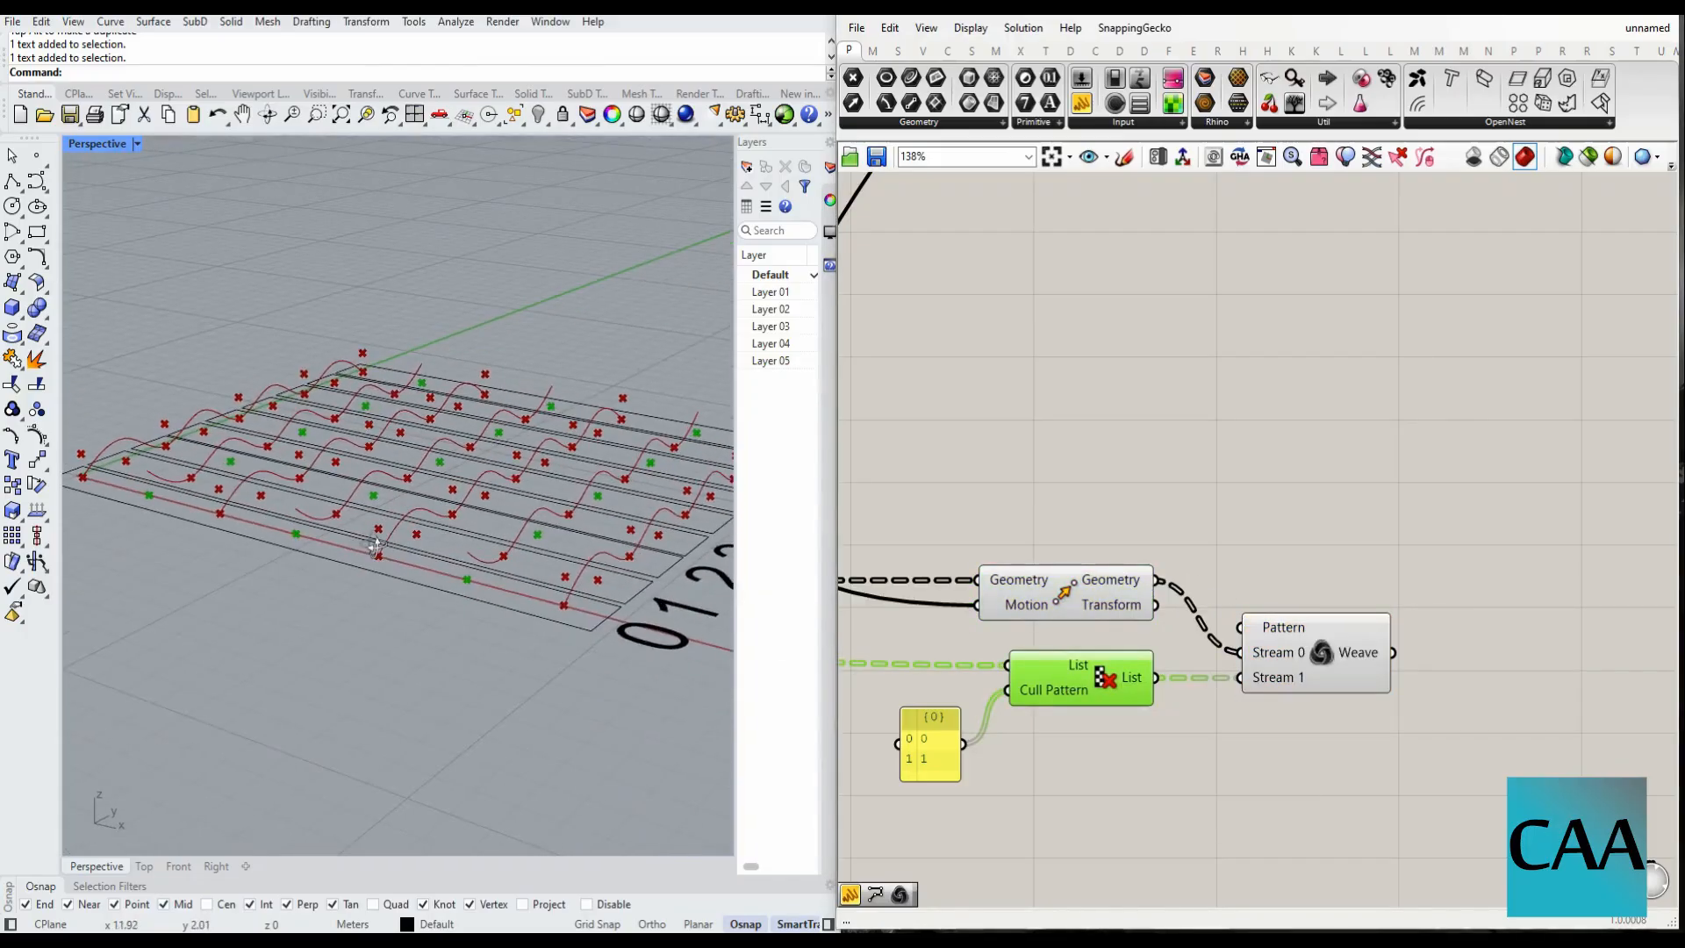
{"action": "right_click_drag", "start_coordinate": [709, 551], "coordinate": [729, 539]}
- Add a panel with 0 and 1 as separate items and connect it to the Weave's Pattern input
{"action": "right_click_drag", "start_coordinate": [1207, 761], "coordinate": [1189, 734]}
{"action": "double_click", "coordinate": [1176, 737]}
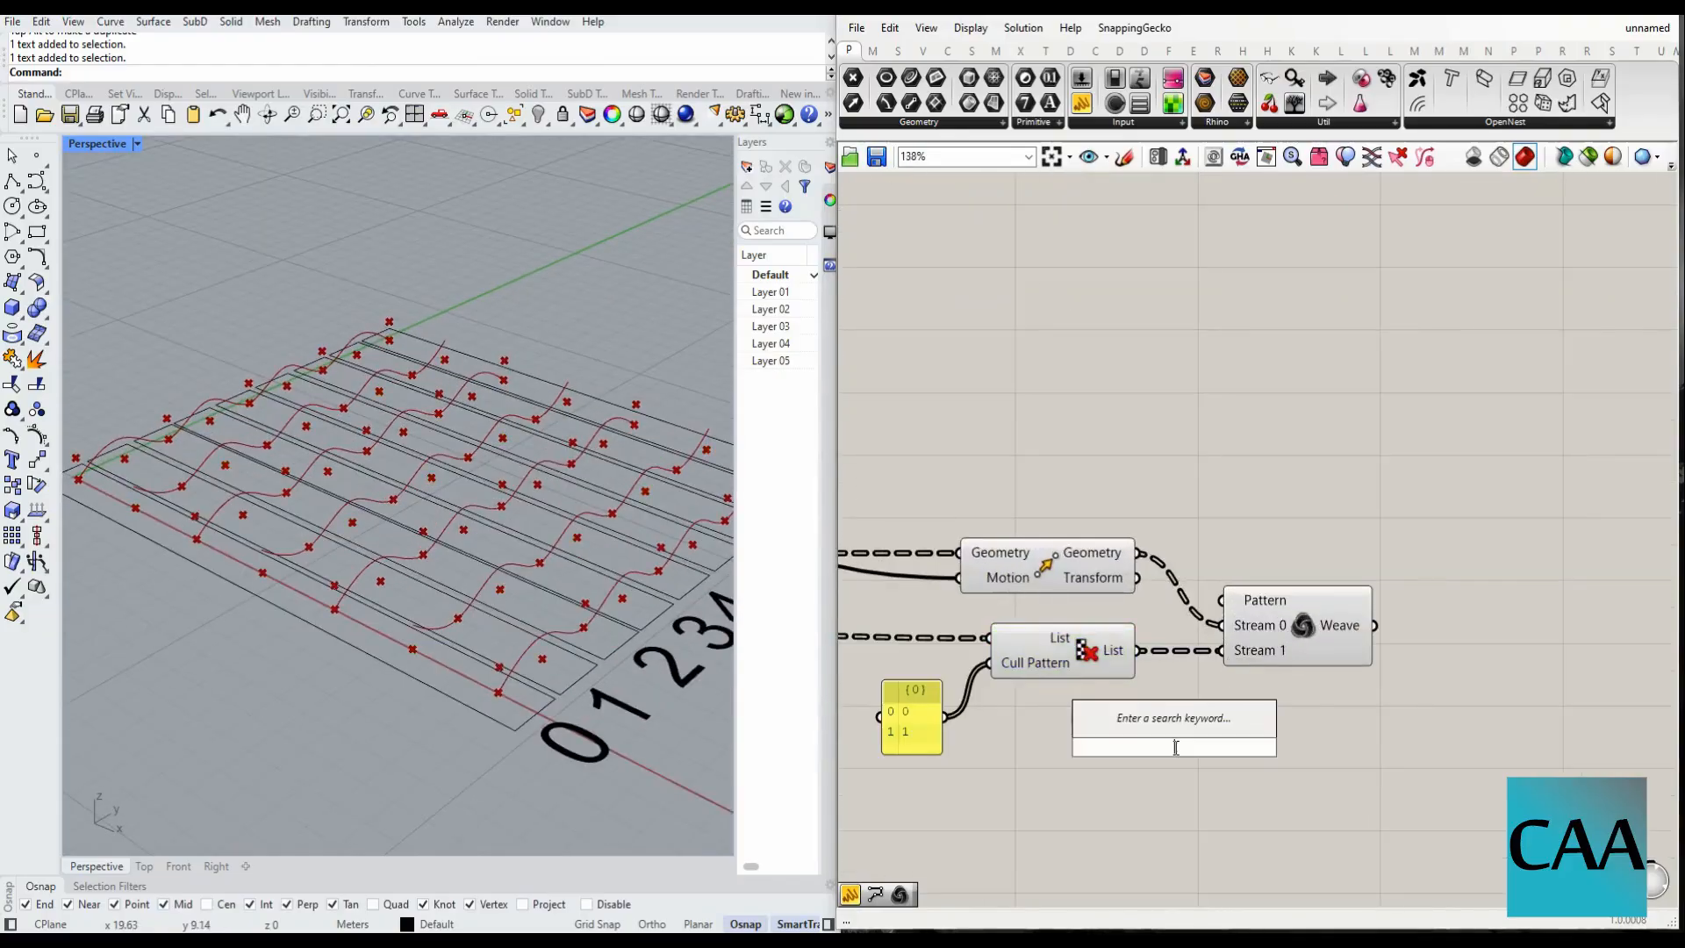
{"action": "double_click", "coordinate": [1160, 519]}
{"action": "type", "text": "//"}
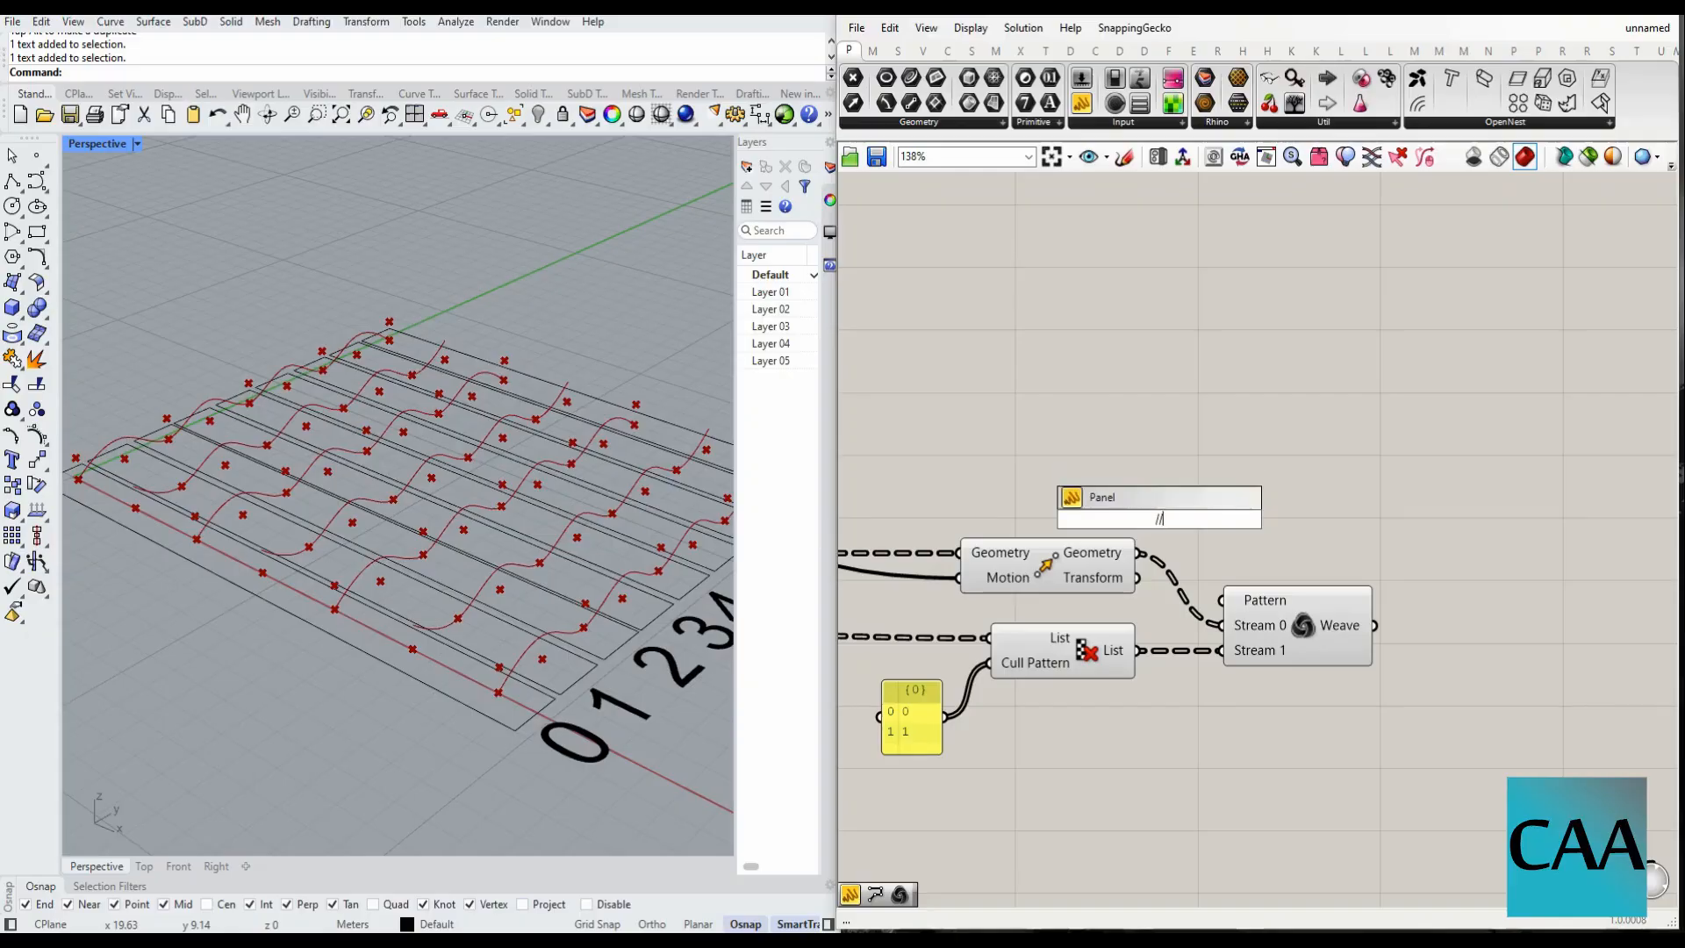
{"action": "key", "text": "Return"}
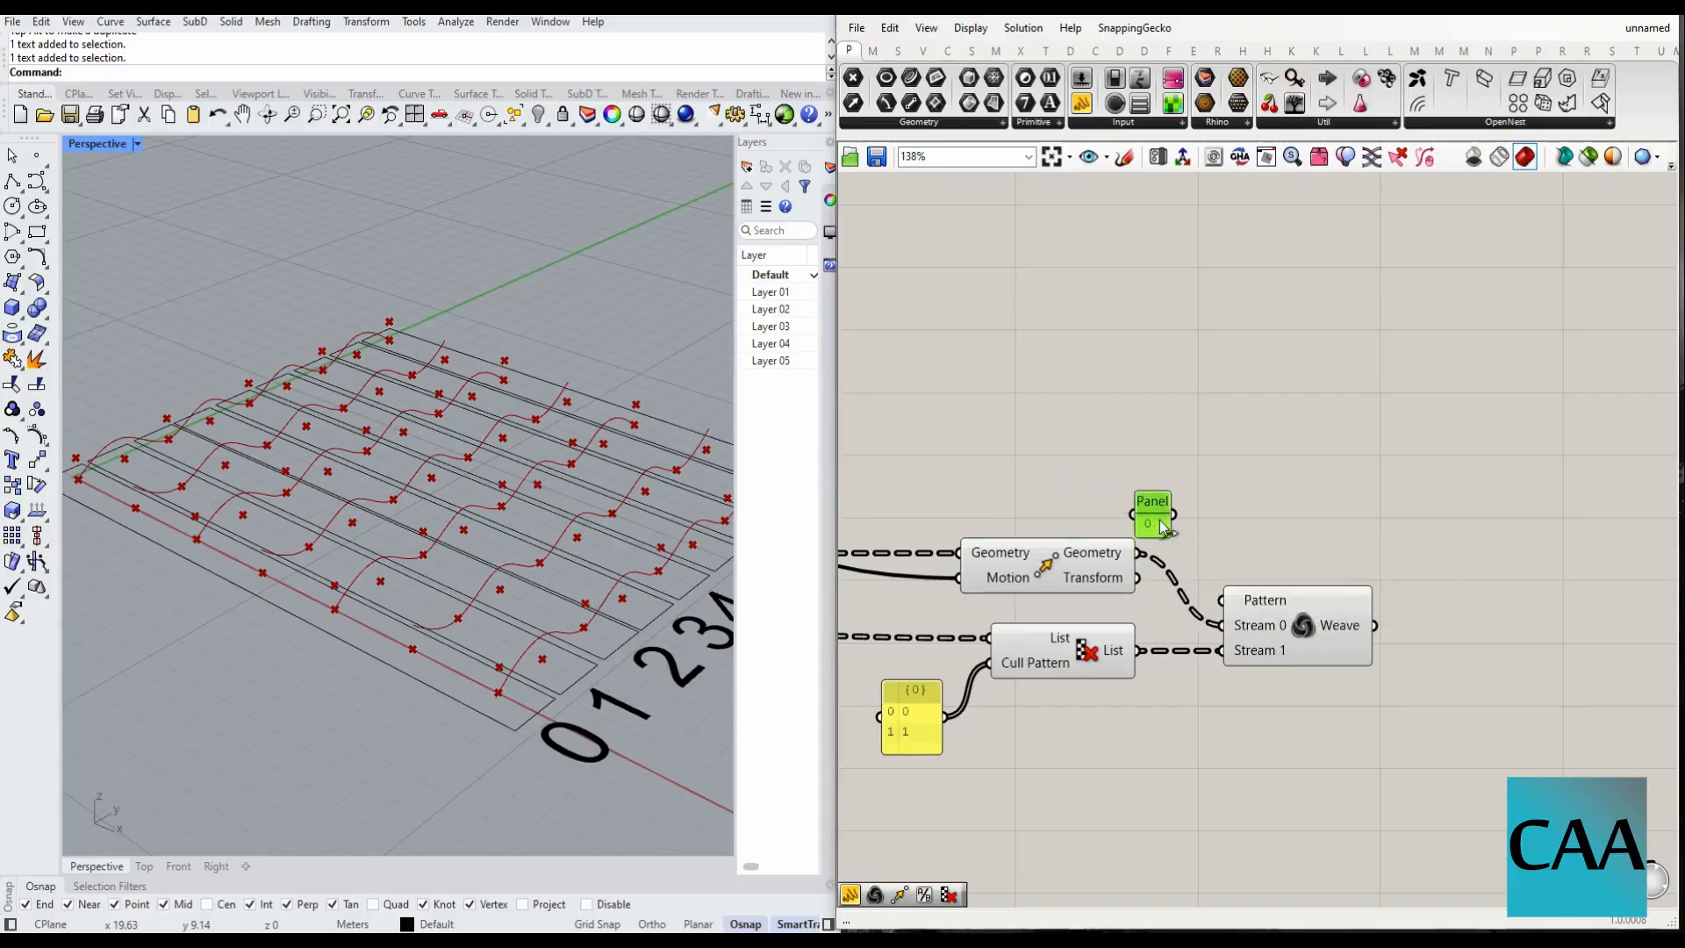
{"action": "double_click", "coordinate": [1160, 520]}
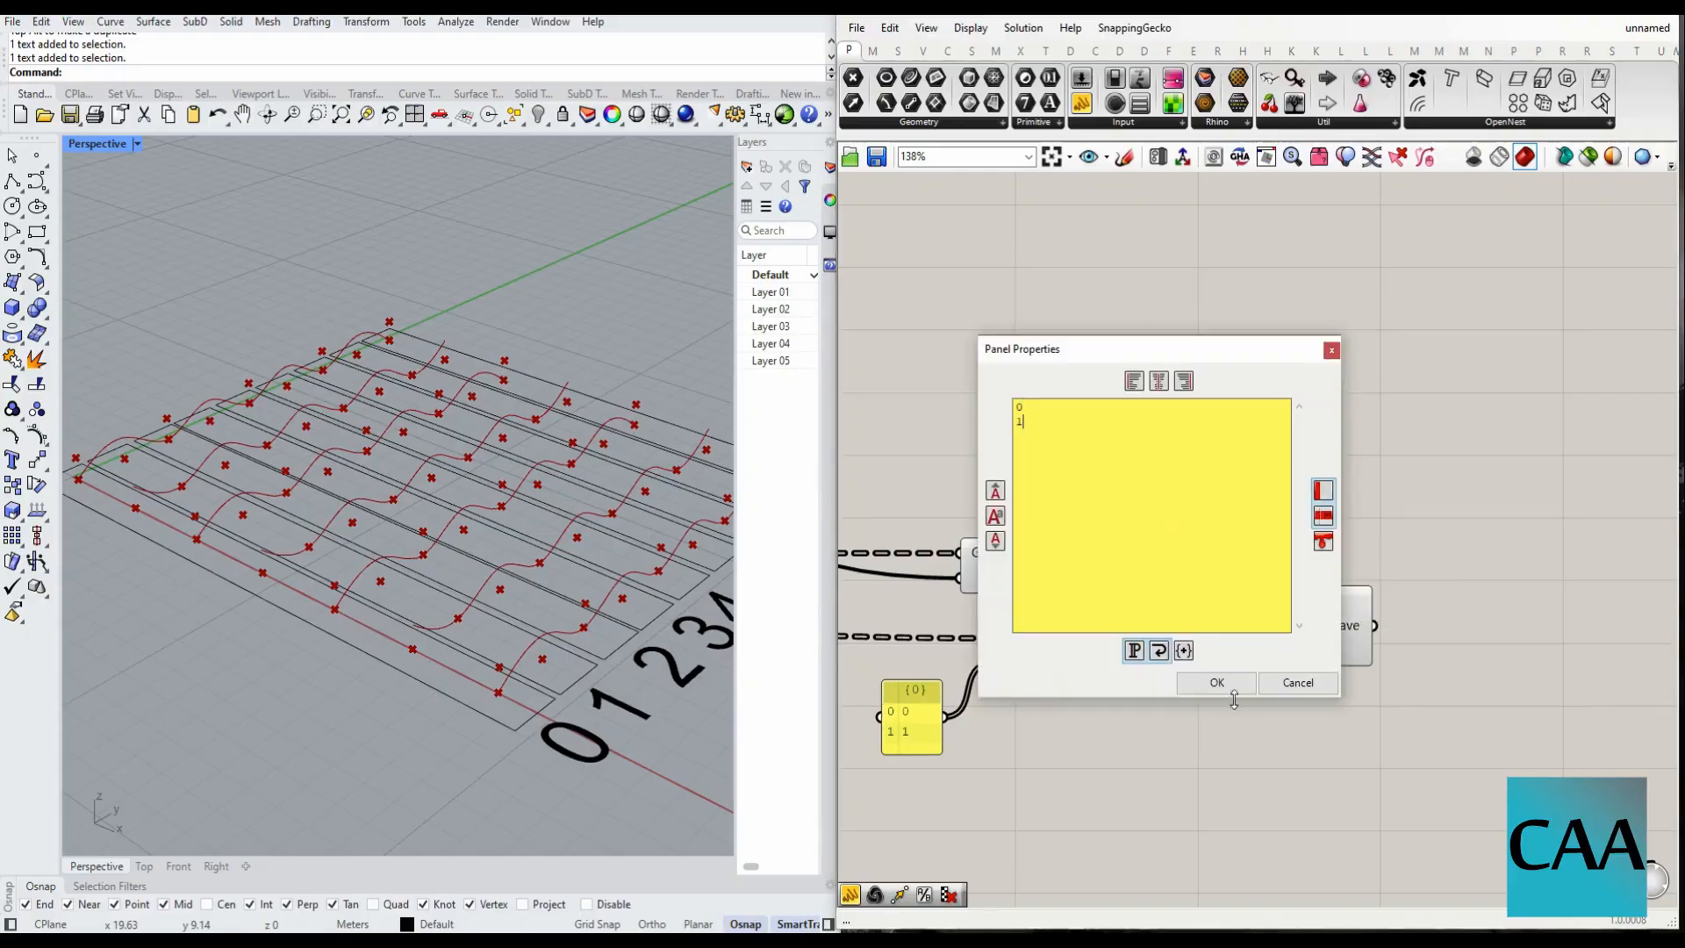
{"action": "left_click", "coordinate": [1227, 684]}
{"action": "left_click_drag", "start_coordinate": [1175, 540], "coordinate": [1220, 601]}
{"action": "right_click", "coordinate": [1176, 561]}
{"action": "left_click", "coordinate": [1211, 553]}
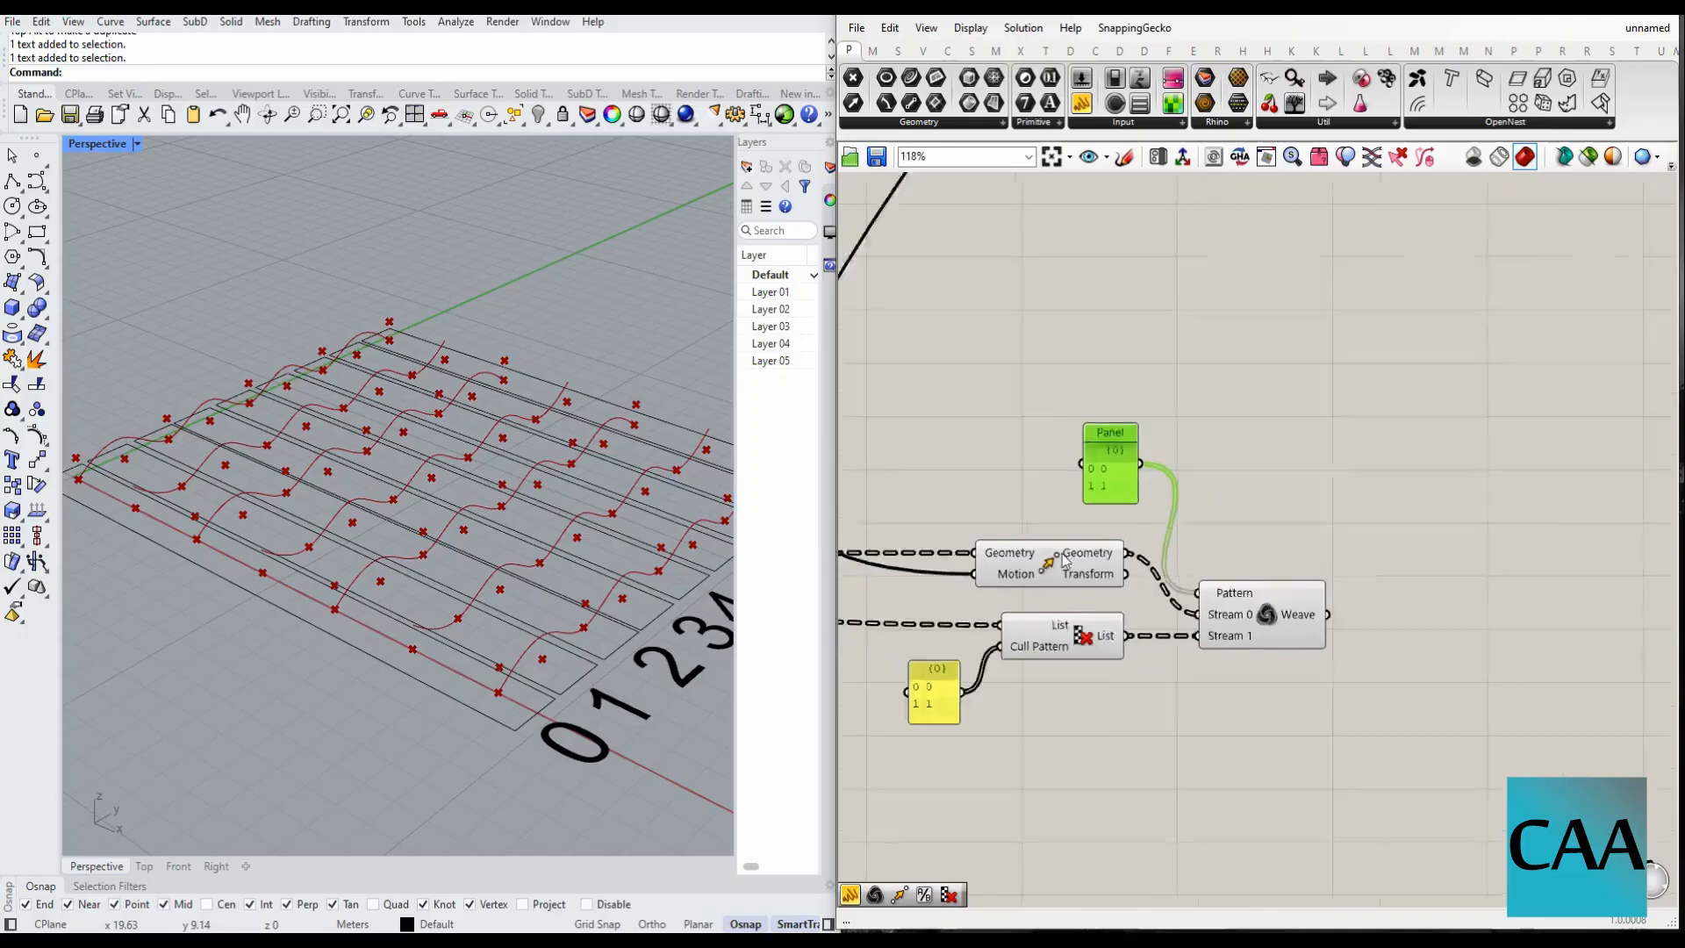
- Duplicate the existing Interpolate component beside the new Weave and connect the woven points to its Vertices input
{"action": "scroll", "coordinate": [1285, 563], "scroll_direction": "down", "scroll_amount": 3}
{"action": "left_click", "coordinate": [1247, 303]}
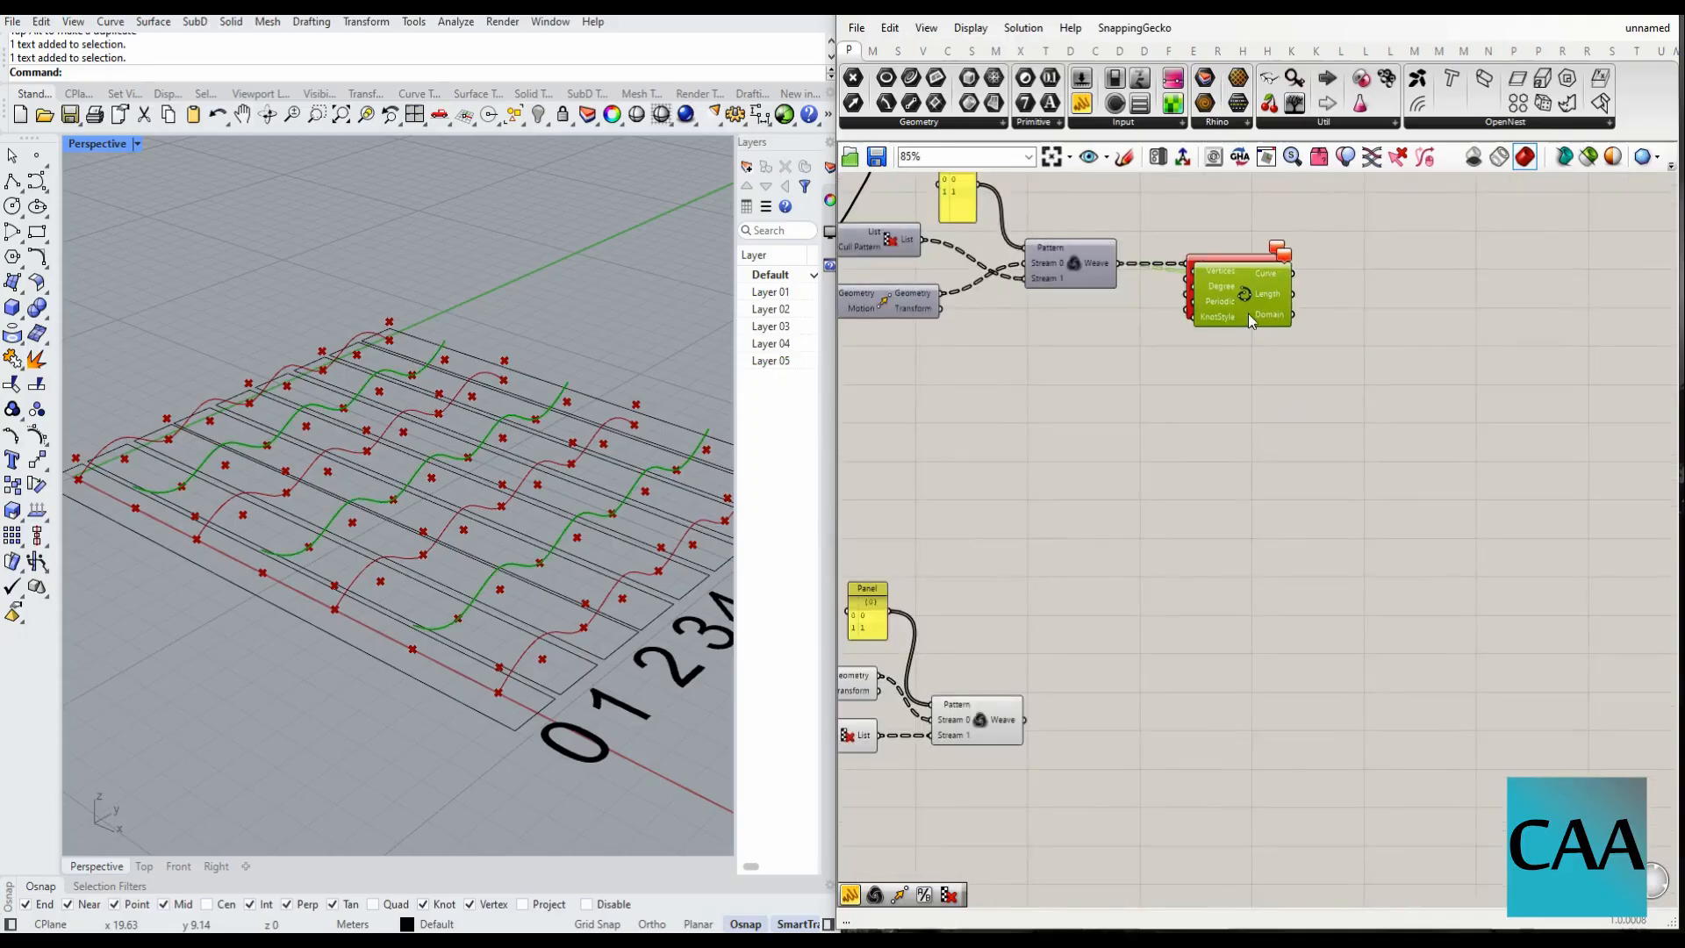
{"action": "left_click_drag", "start_coordinate": [1249, 313], "coordinate": [1218, 757]}
{"action": "scroll", "coordinate": [1142, 728], "scroll_direction": "up", "scroll_amount": 4}
{"action": "left_click_drag", "start_coordinate": [1110, 702], "coordinate": [1357, 681]}
{"action": "left_click_drag", "start_coordinate": [1461, 720], "coordinate": [1270, 740]}
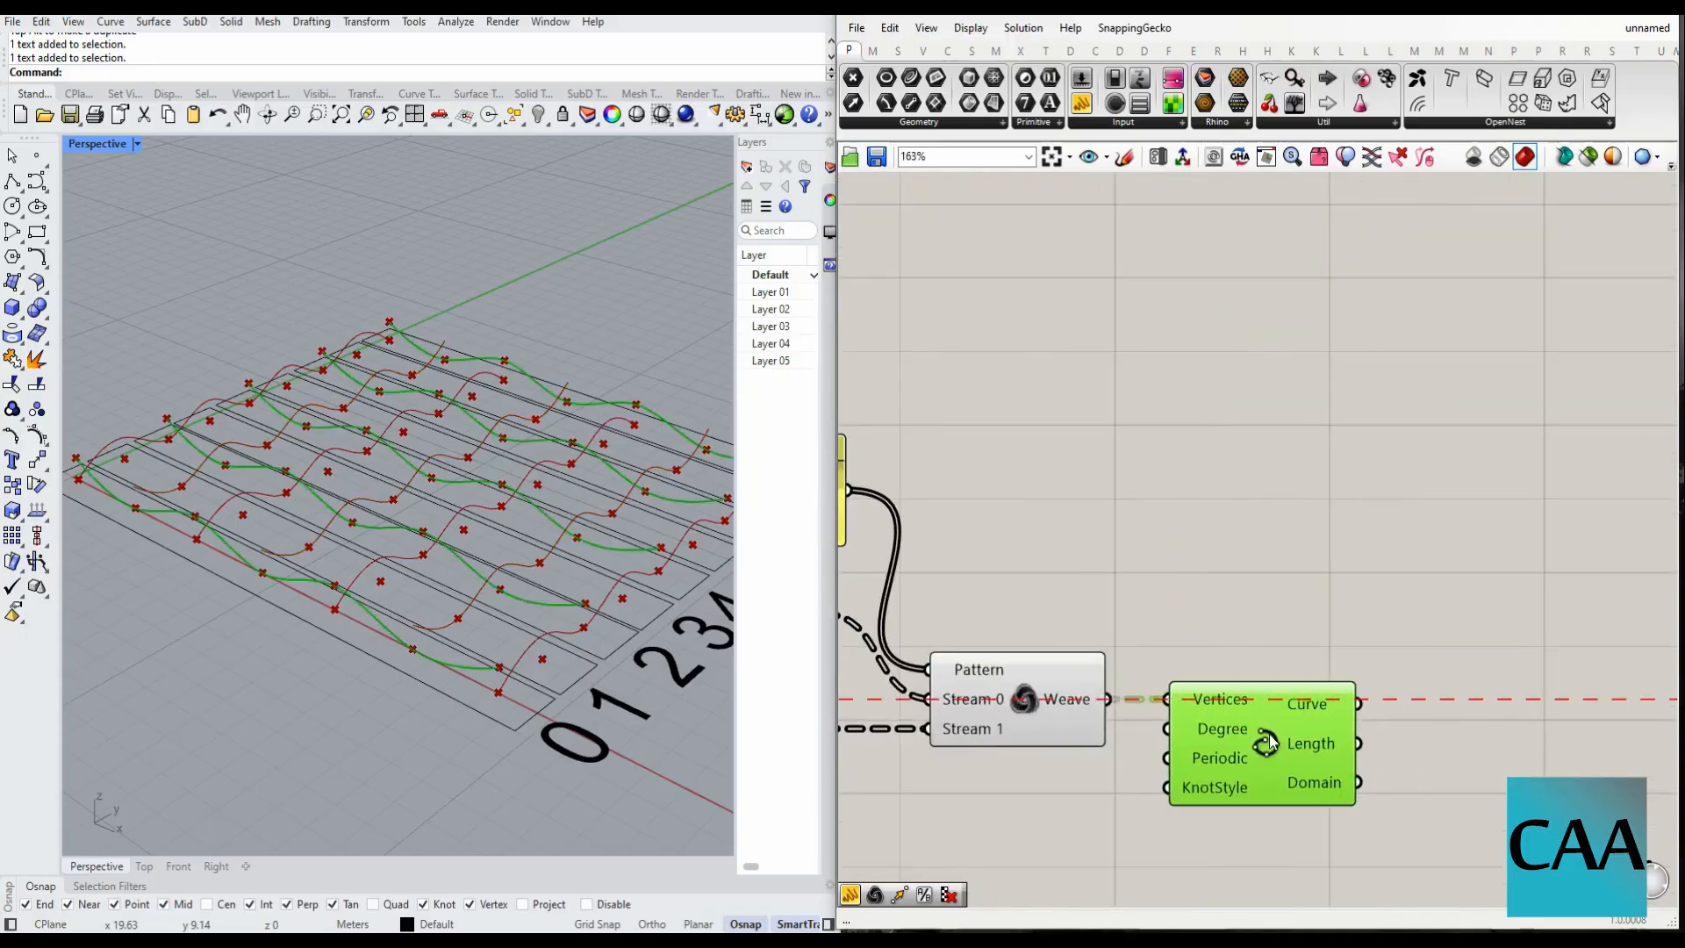
{"action": "right_click_drag", "start_coordinate": [536, 674], "coordinate": [451, 607]}
{"action": "scroll", "coordinate": [451, 614], "scroll_direction": "up", "scroll_amount": 10}
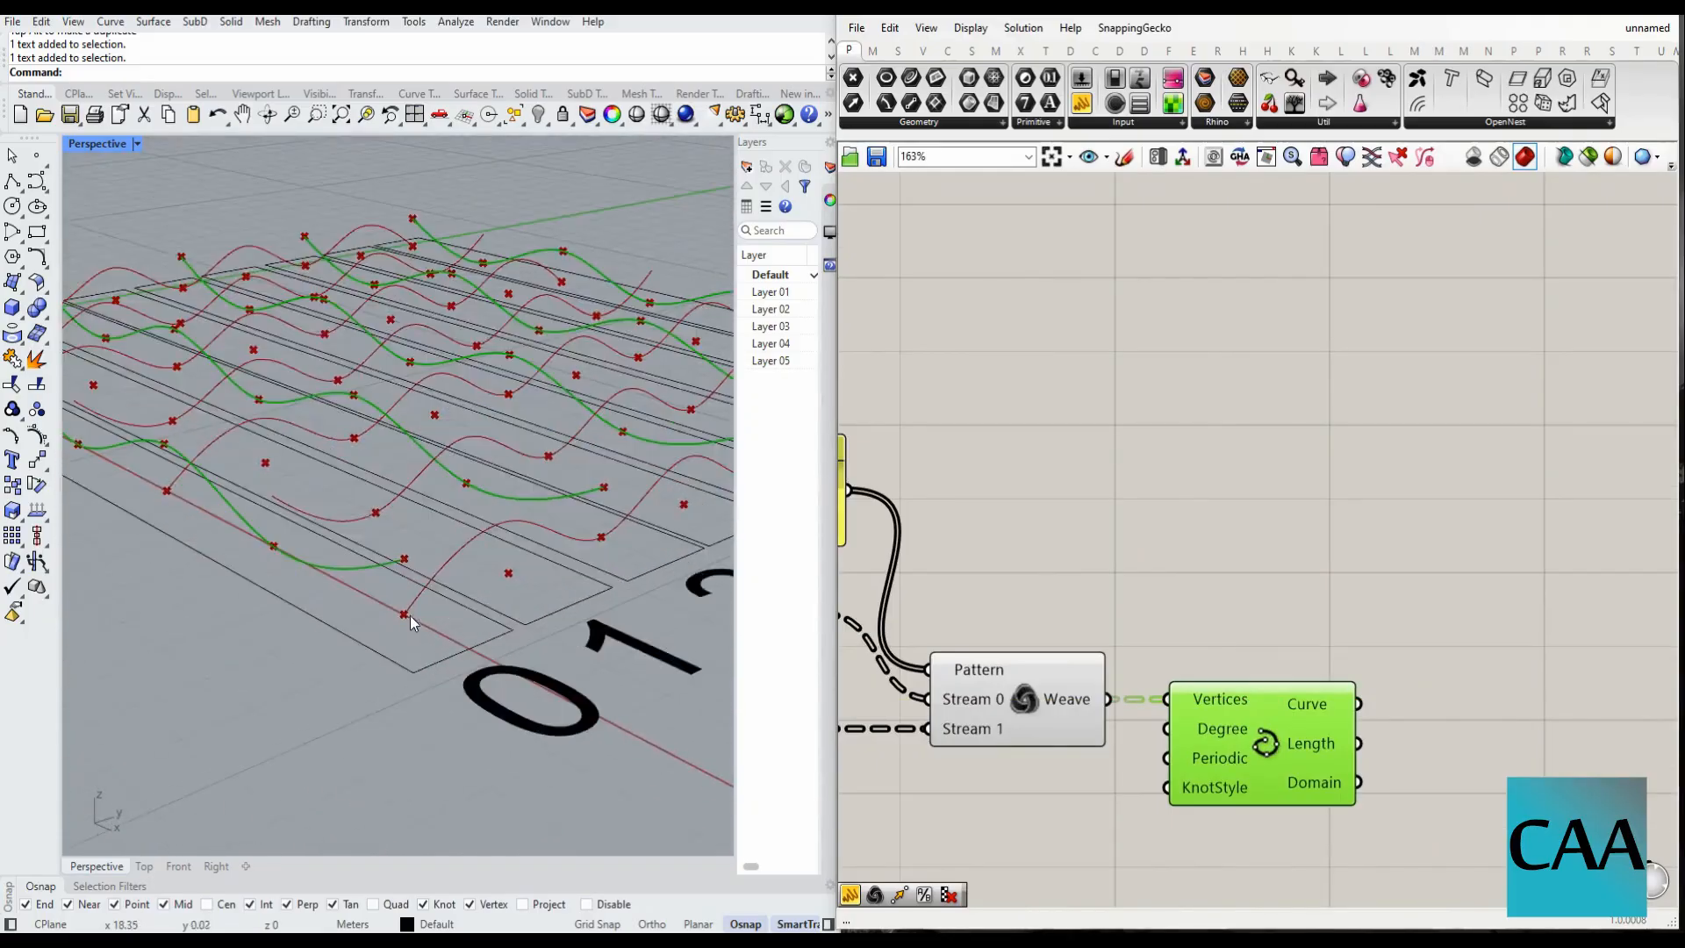
{"action": "scroll", "coordinate": [465, 645], "scroll_direction": "down", "scroll_amount": 3}
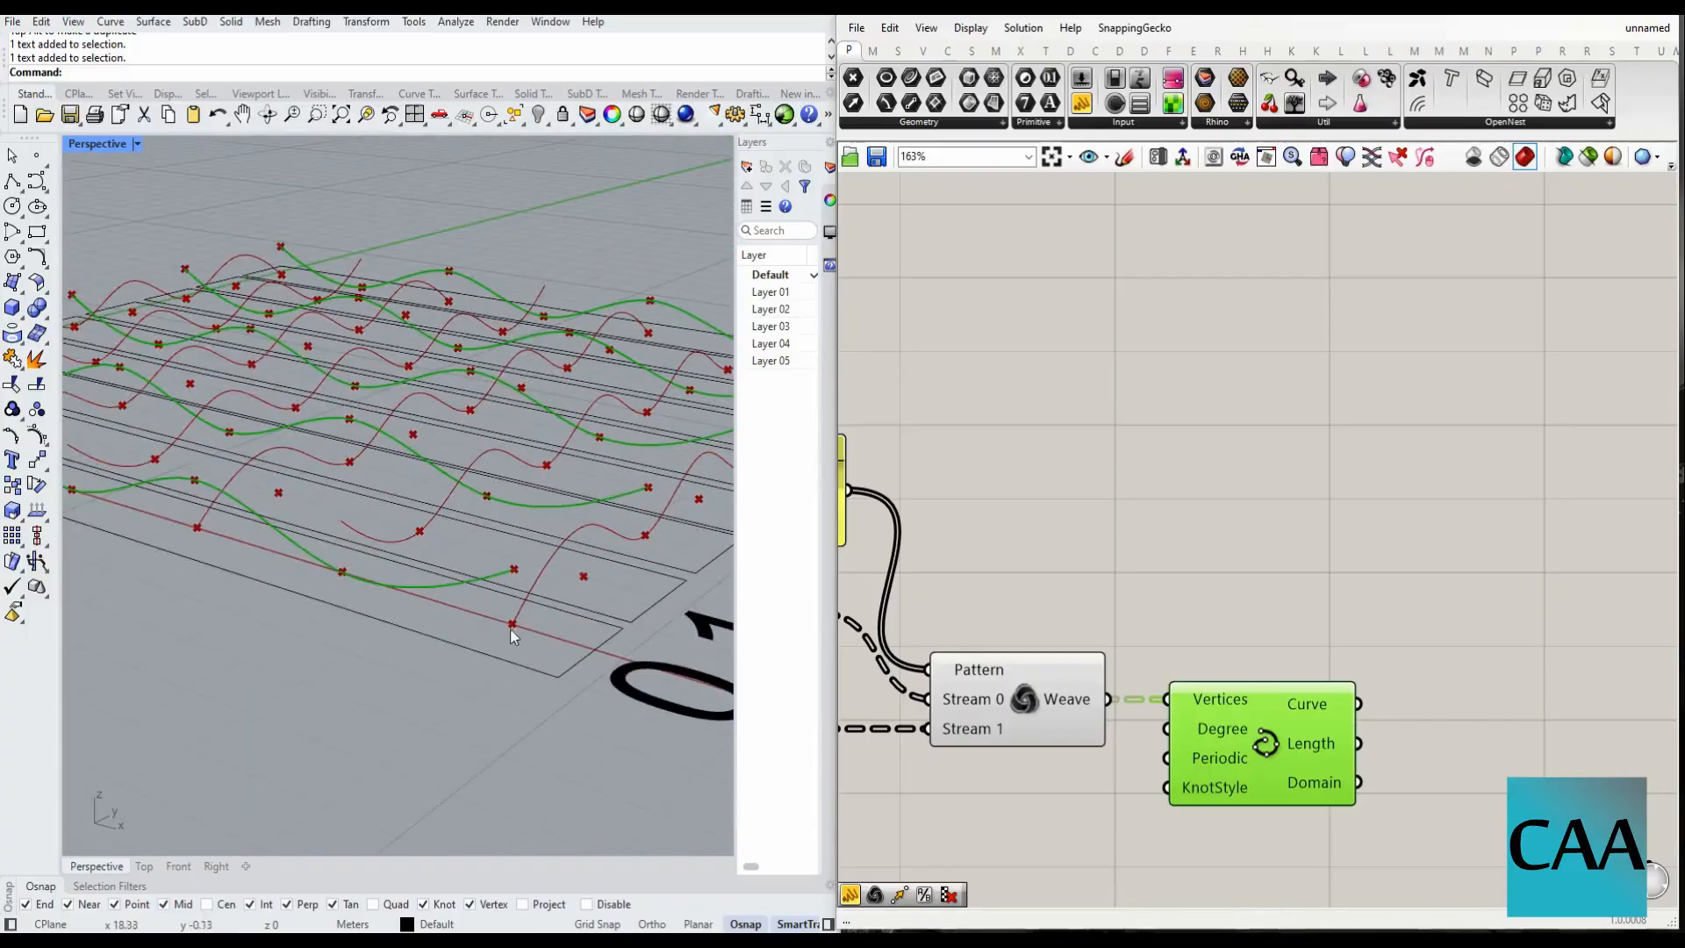
{"action": "right_click_drag", "start_coordinate": [521, 571], "coordinate": [545, 659]}
- Select the odd-row branch's second Cull Pattern and its panel to check its points against the curves
{"action": "scroll", "coordinate": [1229, 524], "scroll_direction": "down", "scroll_amount": 6}
{"action": "scroll", "coordinate": [1278, 566], "scroll_direction": "up", "scroll_amount": 5}
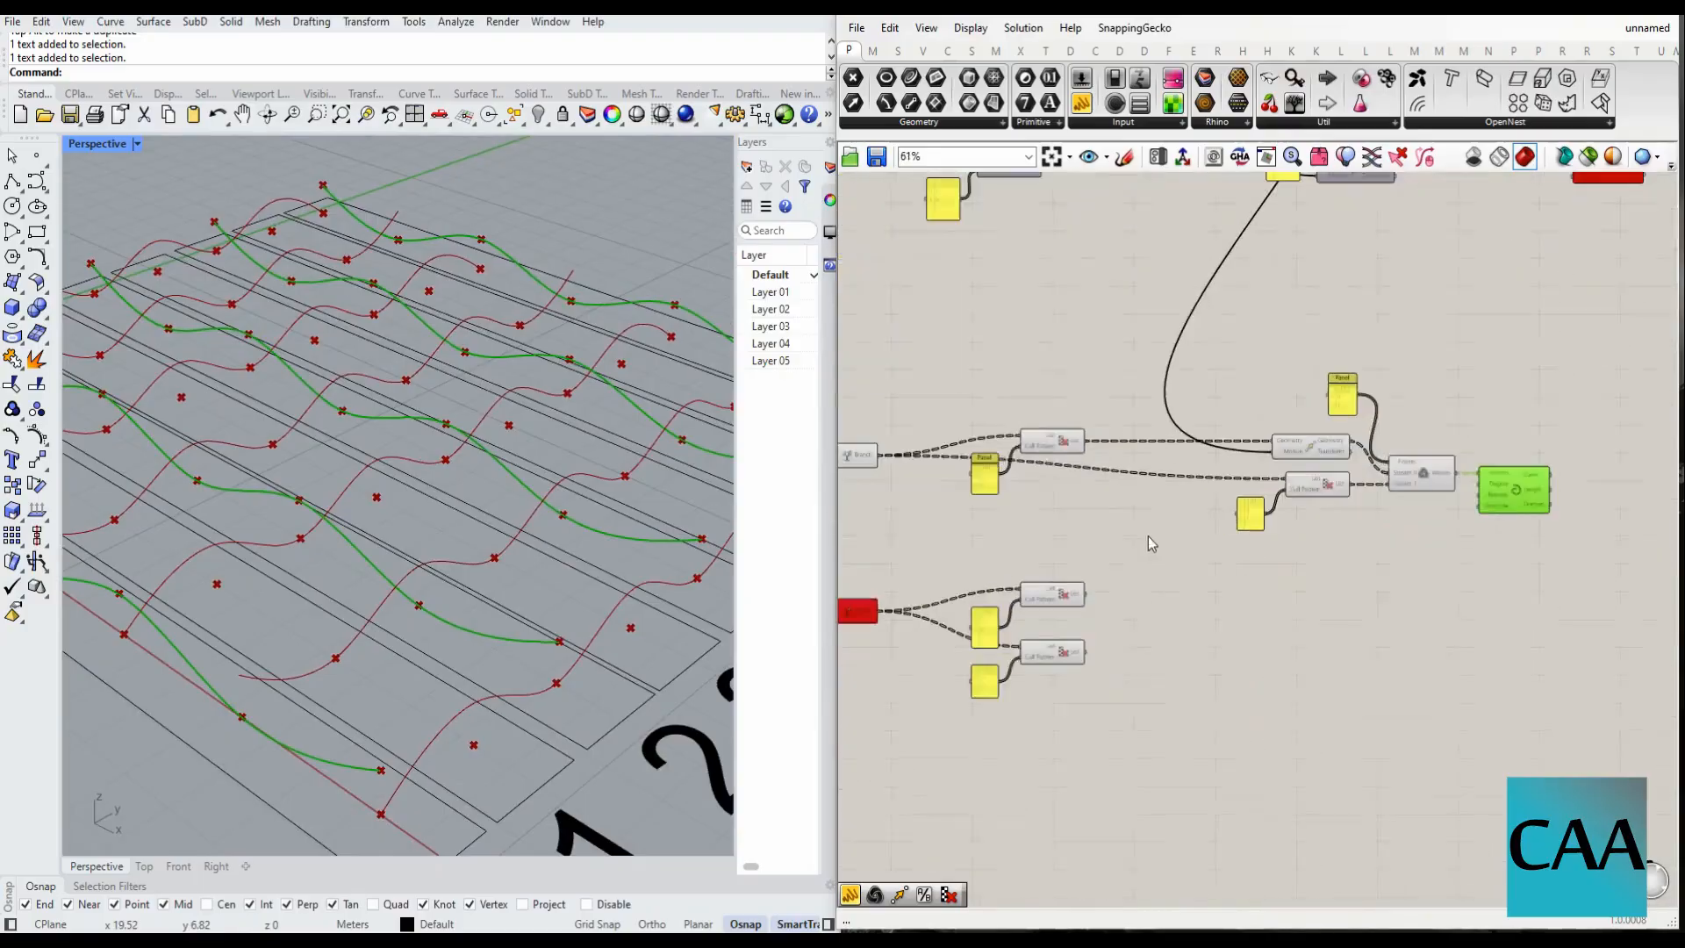
{"action": "left_click_drag", "start_coordinate": [1124, 693], "coordinate": [911, 660]}
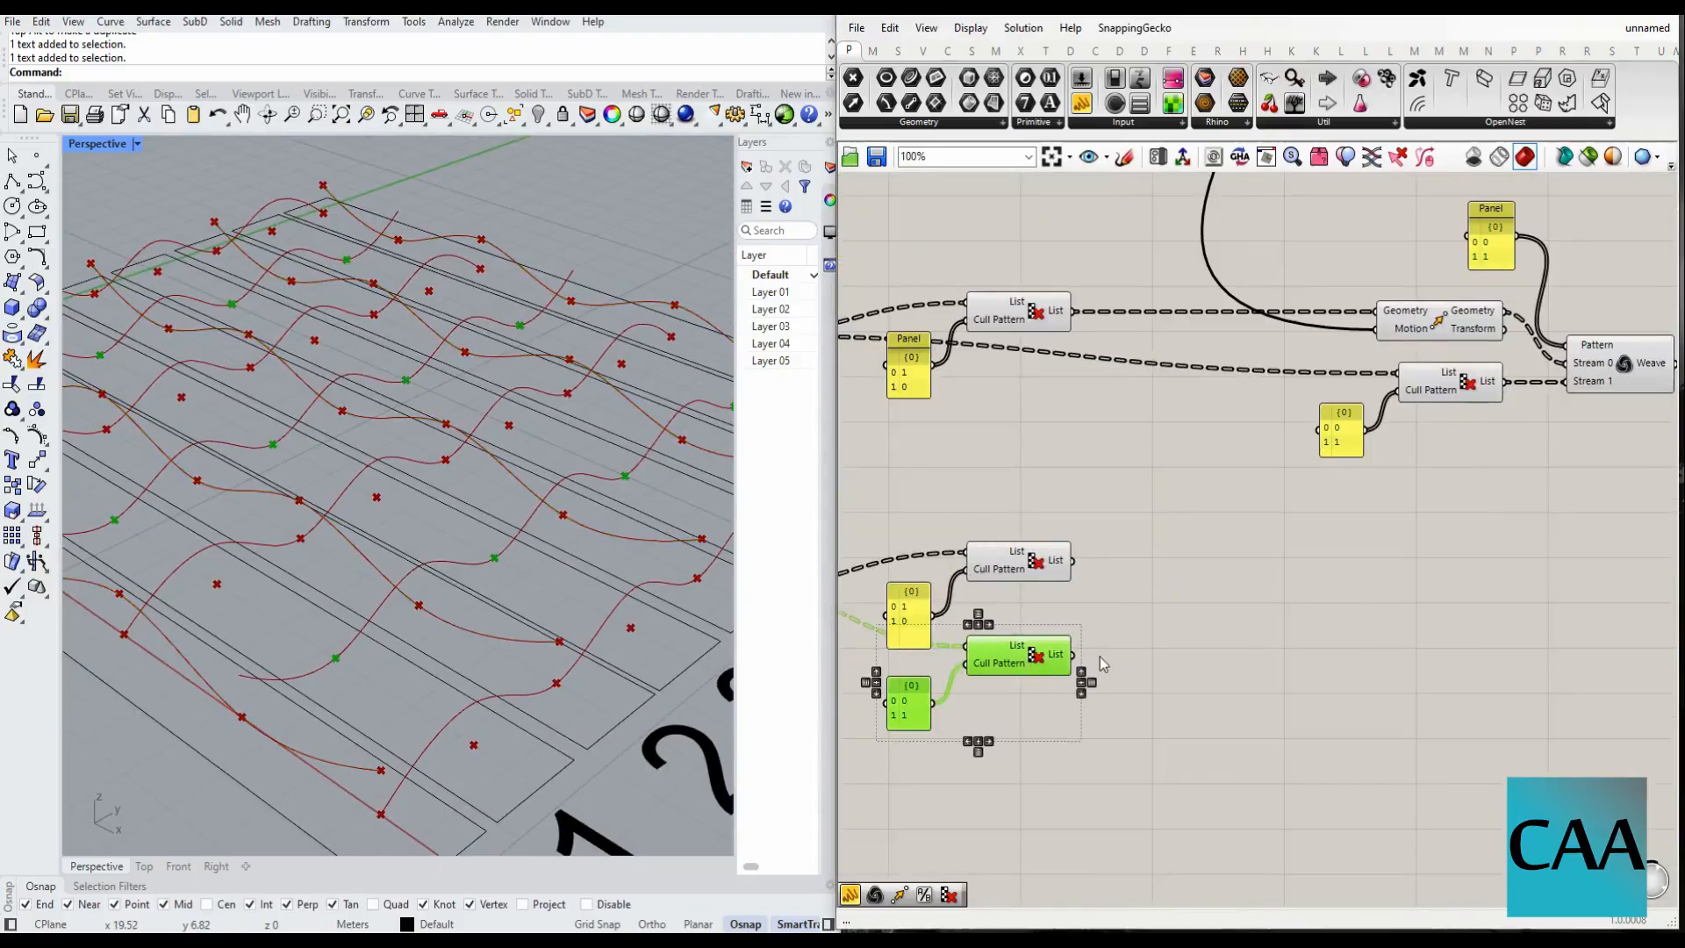
{"action": "right_click_drag", "start_coordinate": [526, 667], "coordinate": [354, 687]}
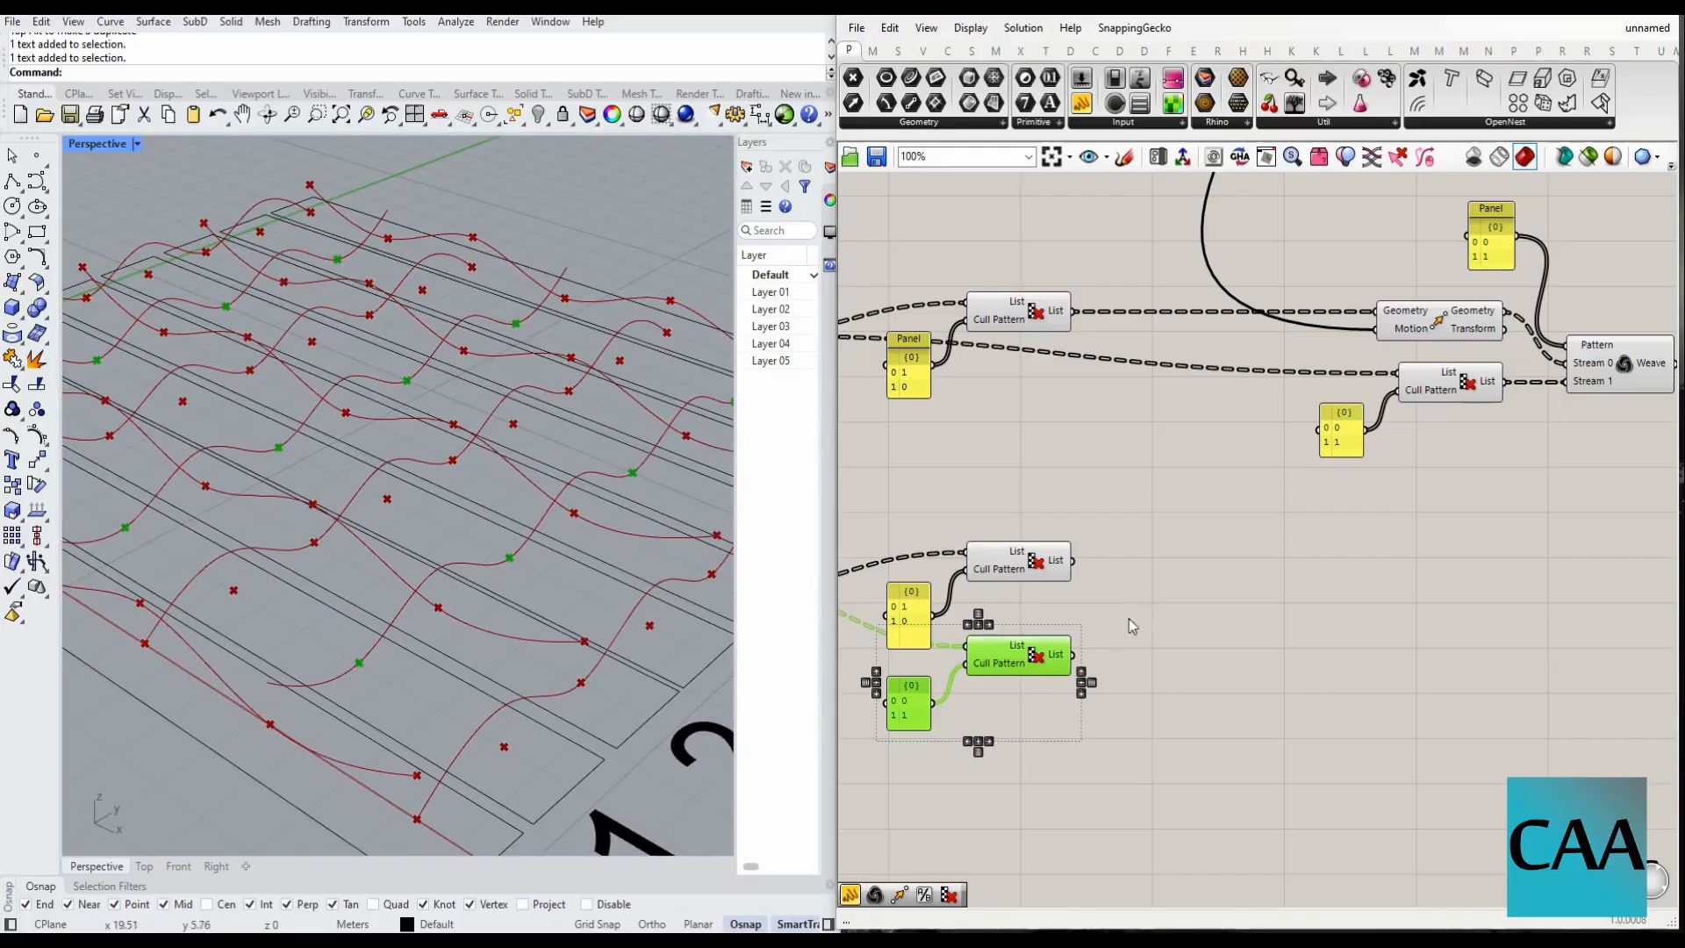
{"action": "left_click_drag", "start_coordinate": [1031, 655], "coordinate": [1426, 669]}
{"action": "right_click_drag", "start_coordinate": [1425, 669], "coordinate": [1165, 655]}
{"action": "left_click_drag", "start_coordinate": [1165, 655], "coordinate": [964, 650]}
{"action": "scroll", "coordinate": [1148, 665], "scroll_direction": "down", "scroll_amount": 2}
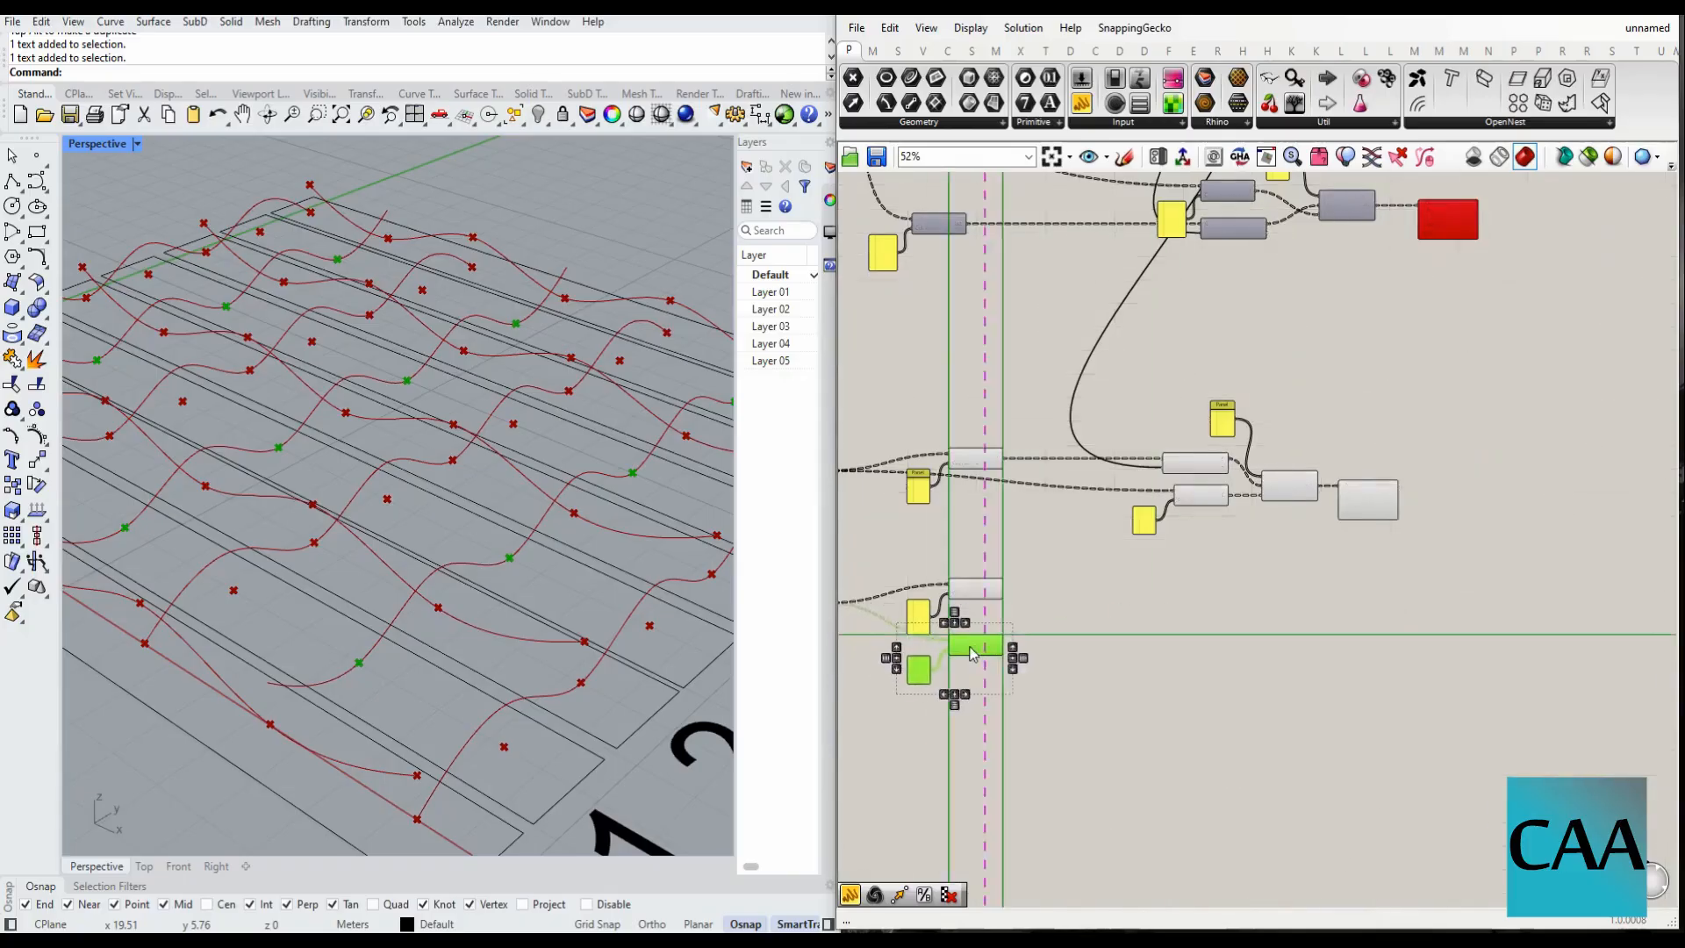
- Add another Move component and feed the odd-row branch's second Cull Pattern list into its Geometry input
{"action": "scroll", "coordinate": [970, 649], "scroll_direction": "up", "scroll_amount": 4}
{"action": "double_click", "coordinate": [1248, 724]}
{"action": "type", "text": "move"}
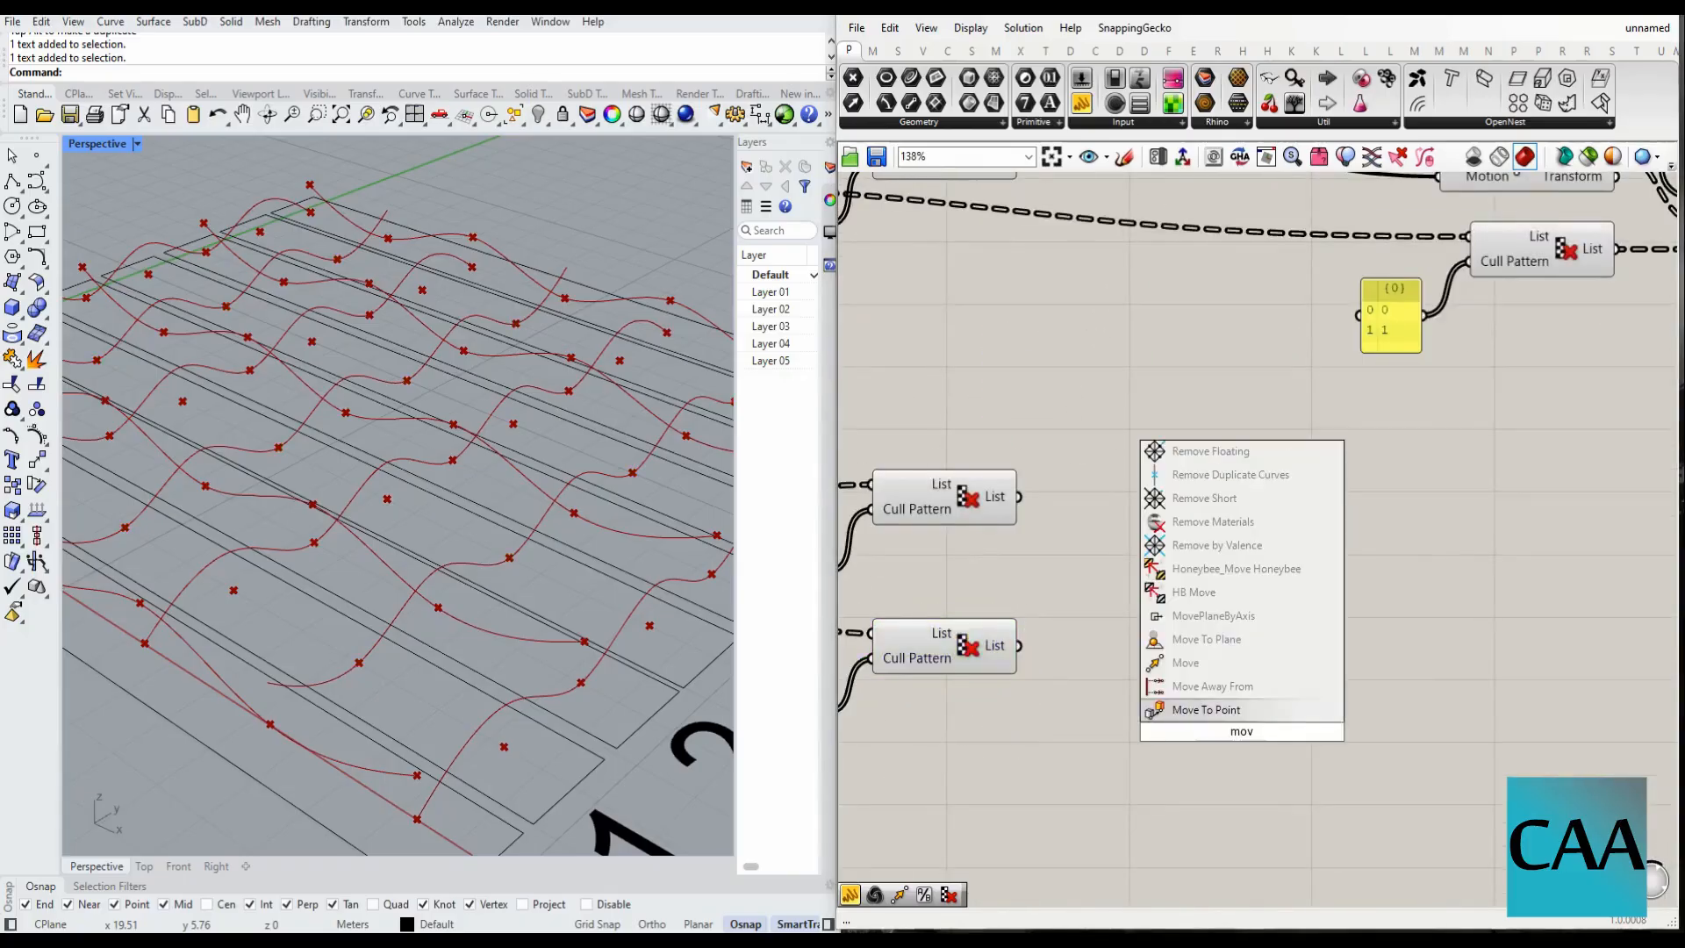
{"action": "left_click", "coordinate": [1210, 671]}
{"action": "left_click_drag", "start_coordinate": [1242, 730], "coordinate": [1264, 634]}
{"action": "left_click_drag", "start_coordinate": [1019, 646], "coordinate": [1172, 612]}
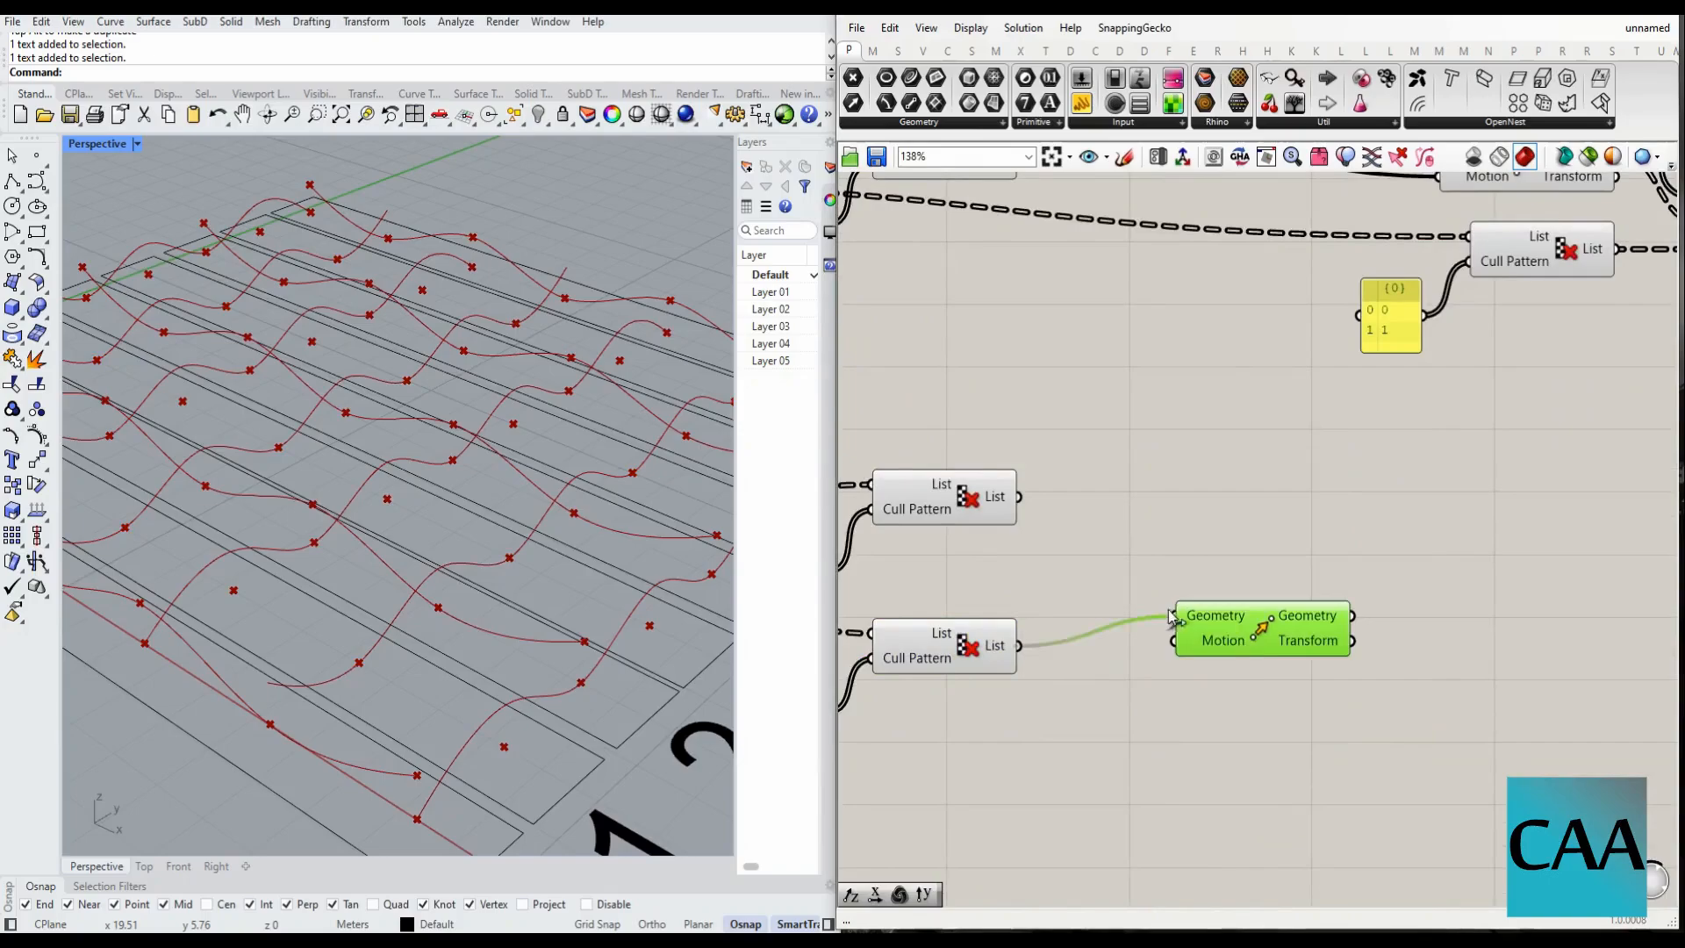
- Shift the odd-row Move component away from the Cull Patterns and connect the unit vector to its Motion input
{"action": "left_click_drag", "start_coordinate": [1263, 642], "coordinate": [1607, 650]}
{"action": "scroll", "coordinate": [1325, 272], "scroll_direction": "down", "scroll_amount": 4}
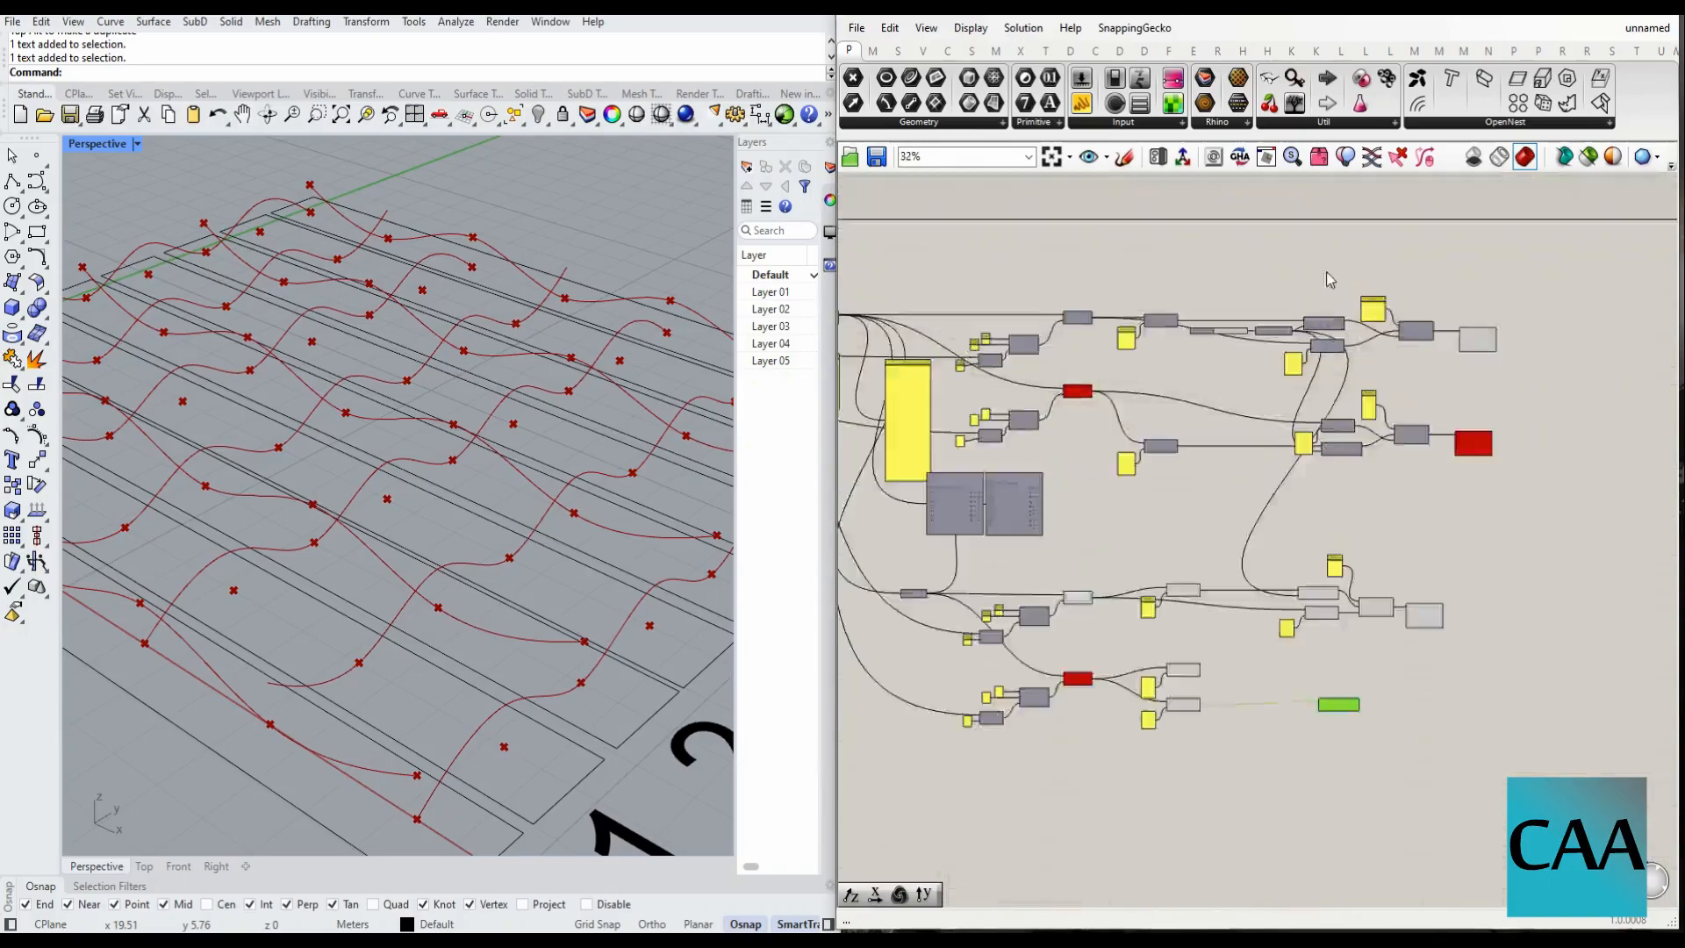
{"action": "scroll", "coordinate": [1268, 382], "scroll_direction": "up", "scroll_amount": 1}
{"action": "left_click_drag", "start_coordinate": [1267, 379], "coordinate": [1306, 577]}
- Reposition the odd-row branch's first Cull Pattern and its panel directly above the odd-row Move component
{"action": "left_click_drag", "start_coordinate": [1009, 502], "coordinate": [909, 420]}
{"action": "left_click_drag", "start_coordinate": [984, 479], "coordinate": [1317, 494]}
{"action": "scroll", "coordinate": [1303, 535], "scroll_direction": "down", "scroll_amount": 3}
{"action": "scroll", "coordinate": [1366, 540], "scroll_direction": "up", "scroll_amount": 4}
{"action": "left_click", "coordinate": [1437, 493]}
- Duplicate the even-row pattern panel, Weave and Interpolate components beside the odd-row Cull Pattern and Move
{"action": "scroll", "coordinate": [1437, 493], "scroll_direction": "up", "scroll_amount": 1}
{"action": "right_click_drag", "start_coordinate": [1437, 493], "coordinate": [1401, 590]}
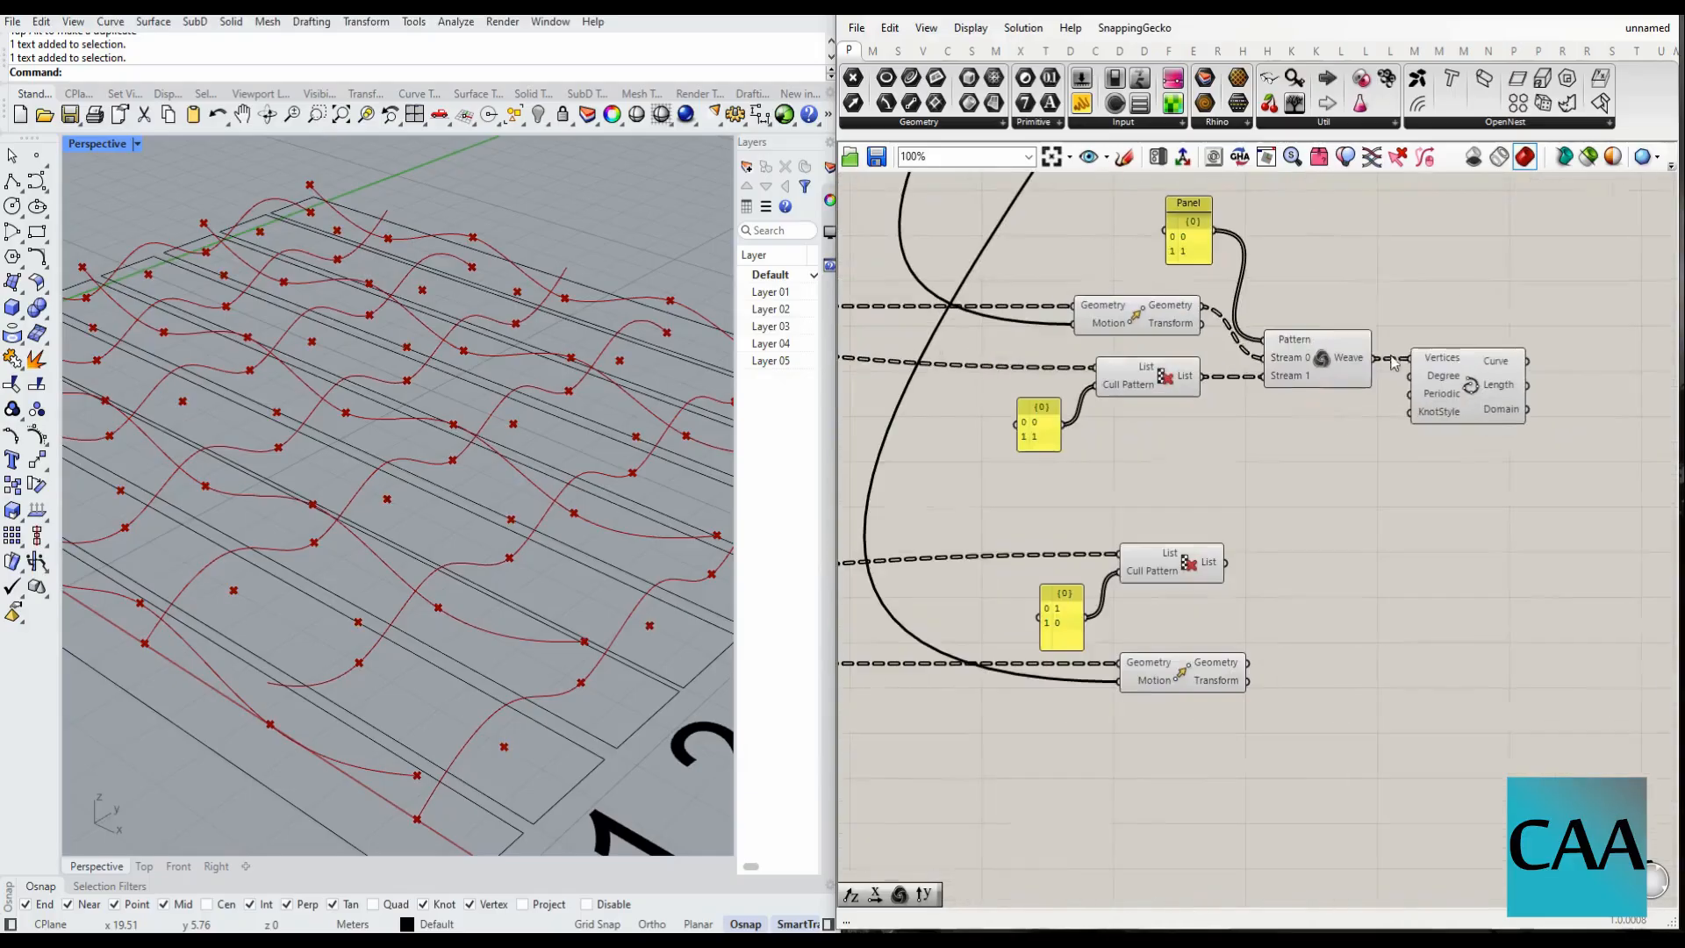
{"action": "left_click_drag", "start_coordinate": [1453, 492], "coordinate": [1326, 614]}
{"action": "left_click", "coordinate": [1209, 247], "text": "shift"}
- Rewire the copied Weave with the odd-row Cull Pattern list in stream 0 and the odd-row Move geometry in stream 1
{"action": "left_click", "coordinate": [1179, 575]}
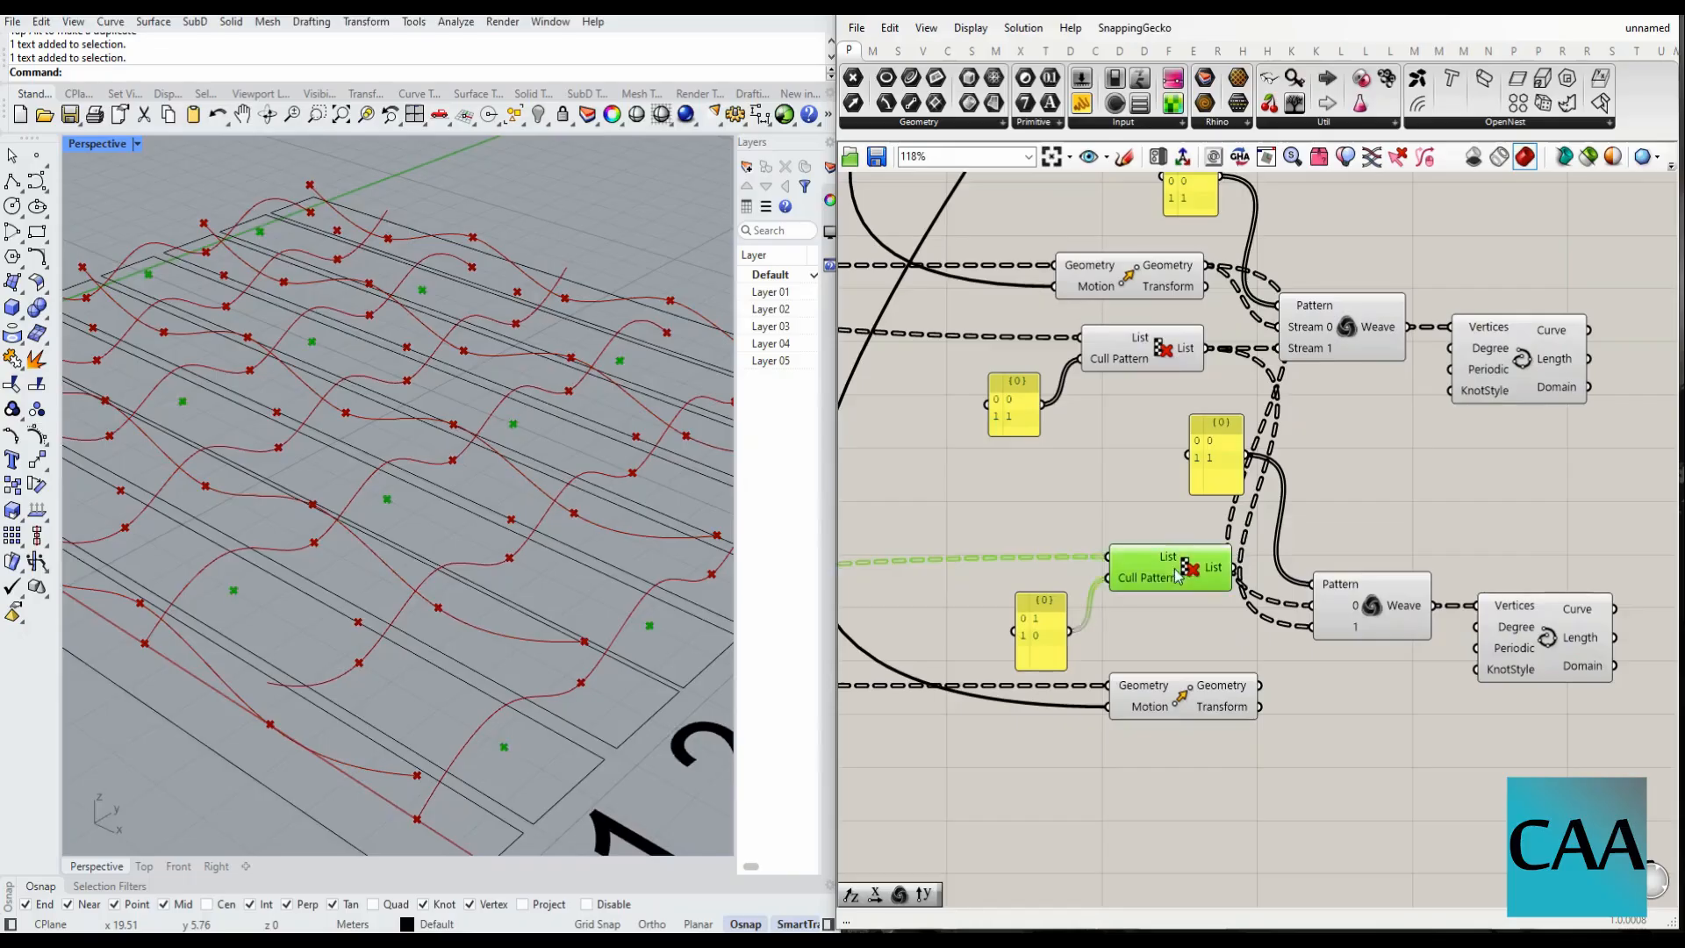
{"action": "right_click_drag", "start_coordinate": [416, 753], "coordinate": [527, 718]}
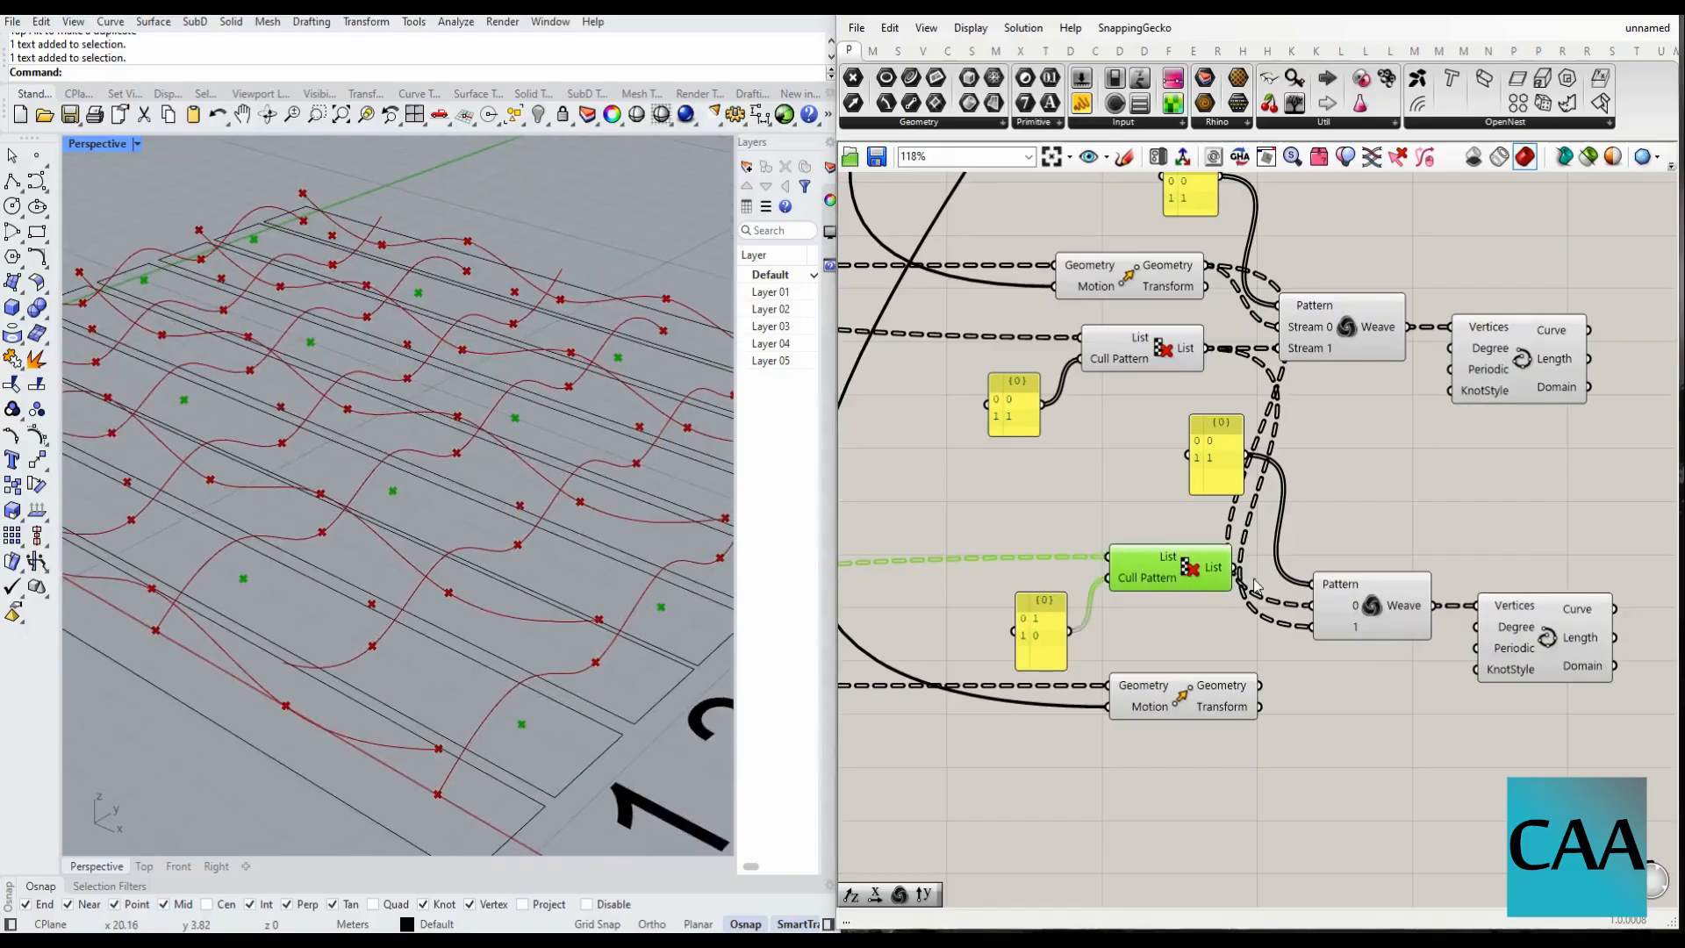
{"action": "left_click_drag", "start_coordinate": [1234, 568], "coordinate": [1310, 606]}
{"action": "left_click_drag", "start_coordinate": [1260, 686], "coordinate": [1311, 627]}
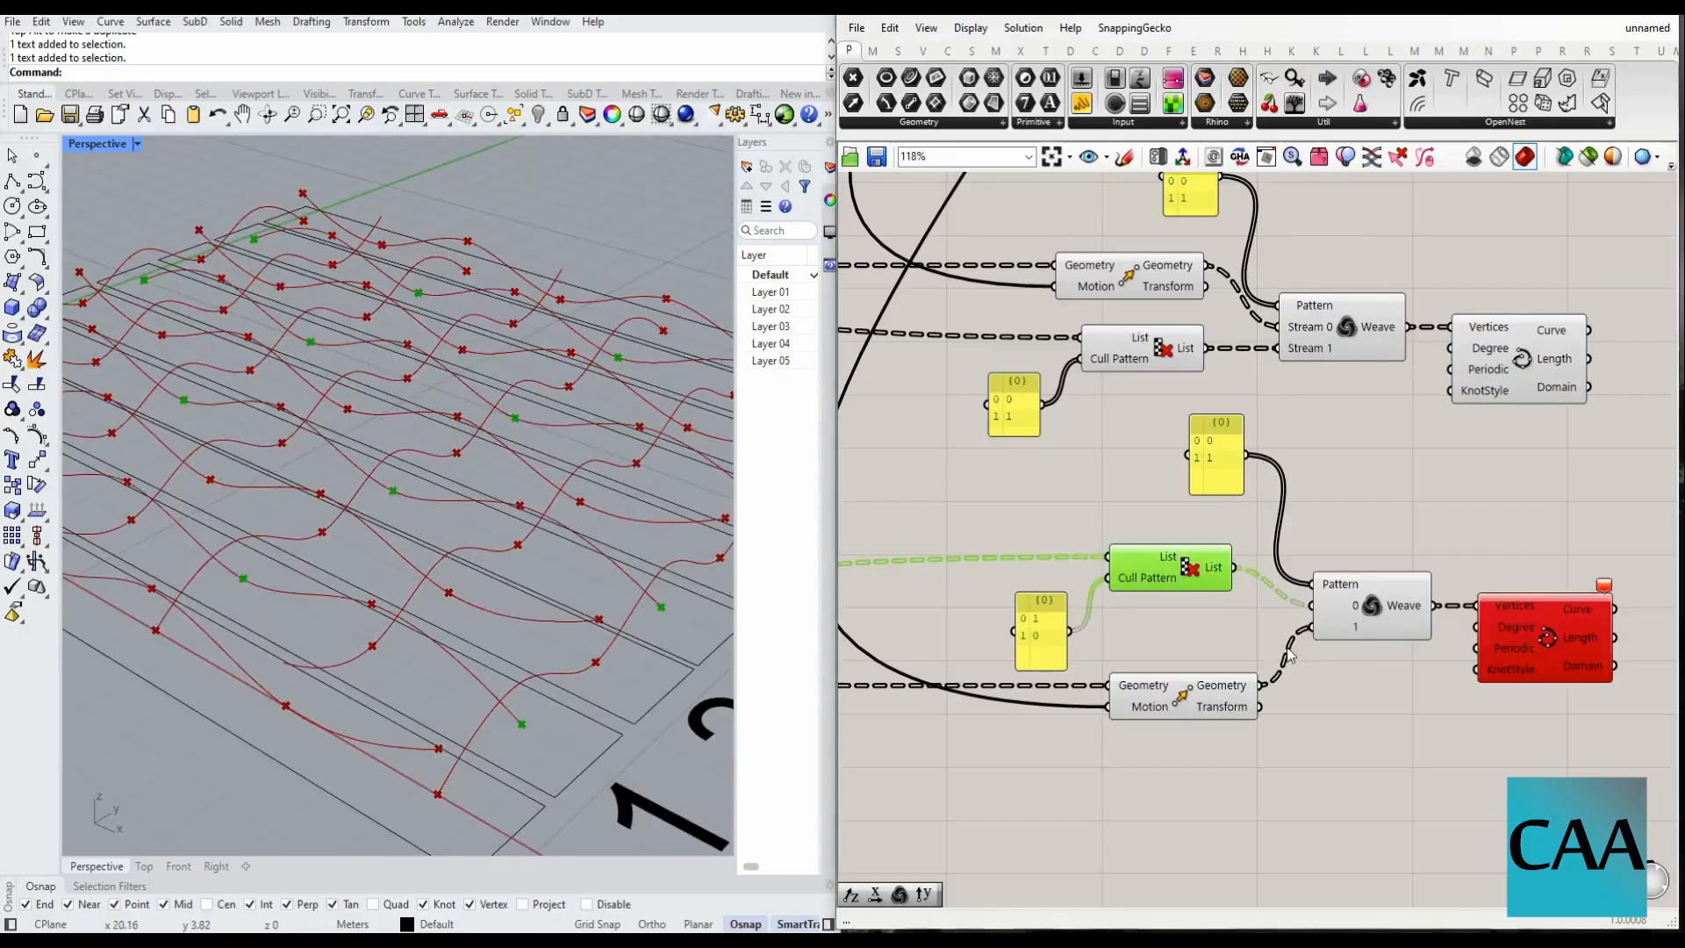
- Line up all four Interpolate components in one vertical column
{"action": "scroll", "coordinate": [1288, 654], "scroll_direction": "down", "scroll_amount": 6}
{"action": "left_click_drag", "start_coordinate": [1356, 528], "coordinate": [1245, 727]}
{"action": "left_click_drag", "start_coordinate": [1280, 654], "coordinate": [1328, 652]}
{"action": "left_click", "coordinate": [1392, 267]}
{"action": "left_click_drag", "start_coordinate": [1393, 226], "coordinate": [1328, 741]}
{"action": "left_click", "coordinate": [1355, 470]}
{"action": "left_click", "coordinate": [1386, 350]}
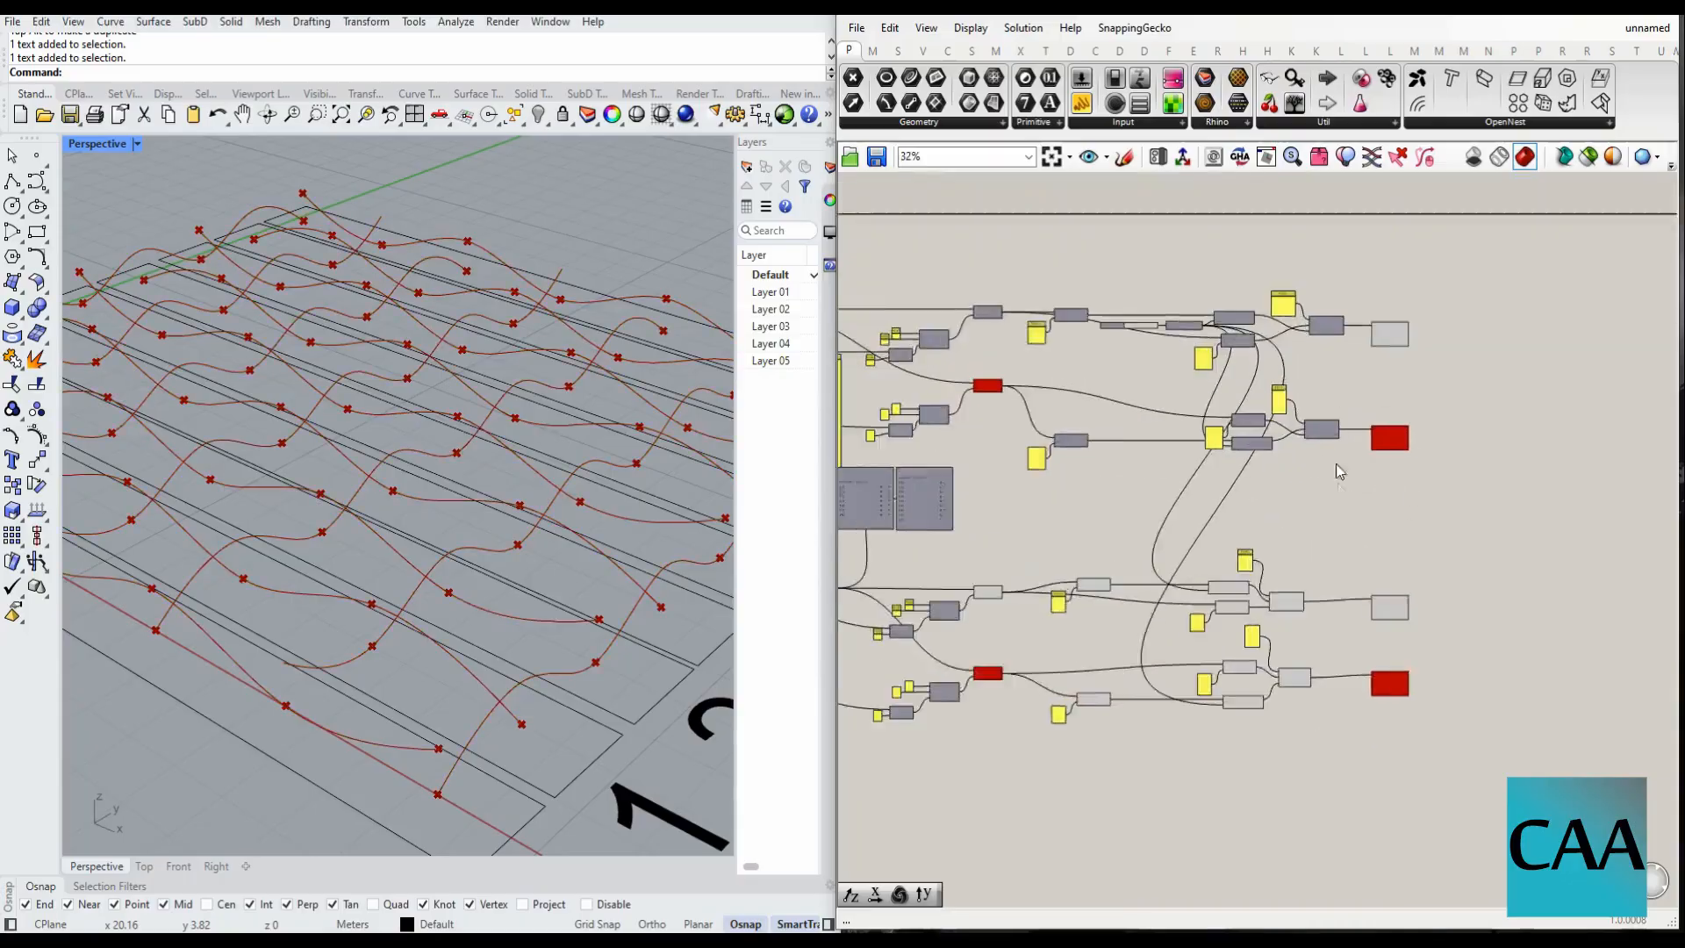
- Select every component before the Interpolate column and disable its preview
{"action": "scroll", "coordinate": [1352, 325], "scroll_direction": "down", "scroll_amount": 3}
{"action": "left_click_drag", "start_coordinate": [1341, 266], "coordinate": [883, 566]}
{"action": "scroll", "coordinate": [1451, 386], "scroll_direction": "up", "scroll_amount": 3}
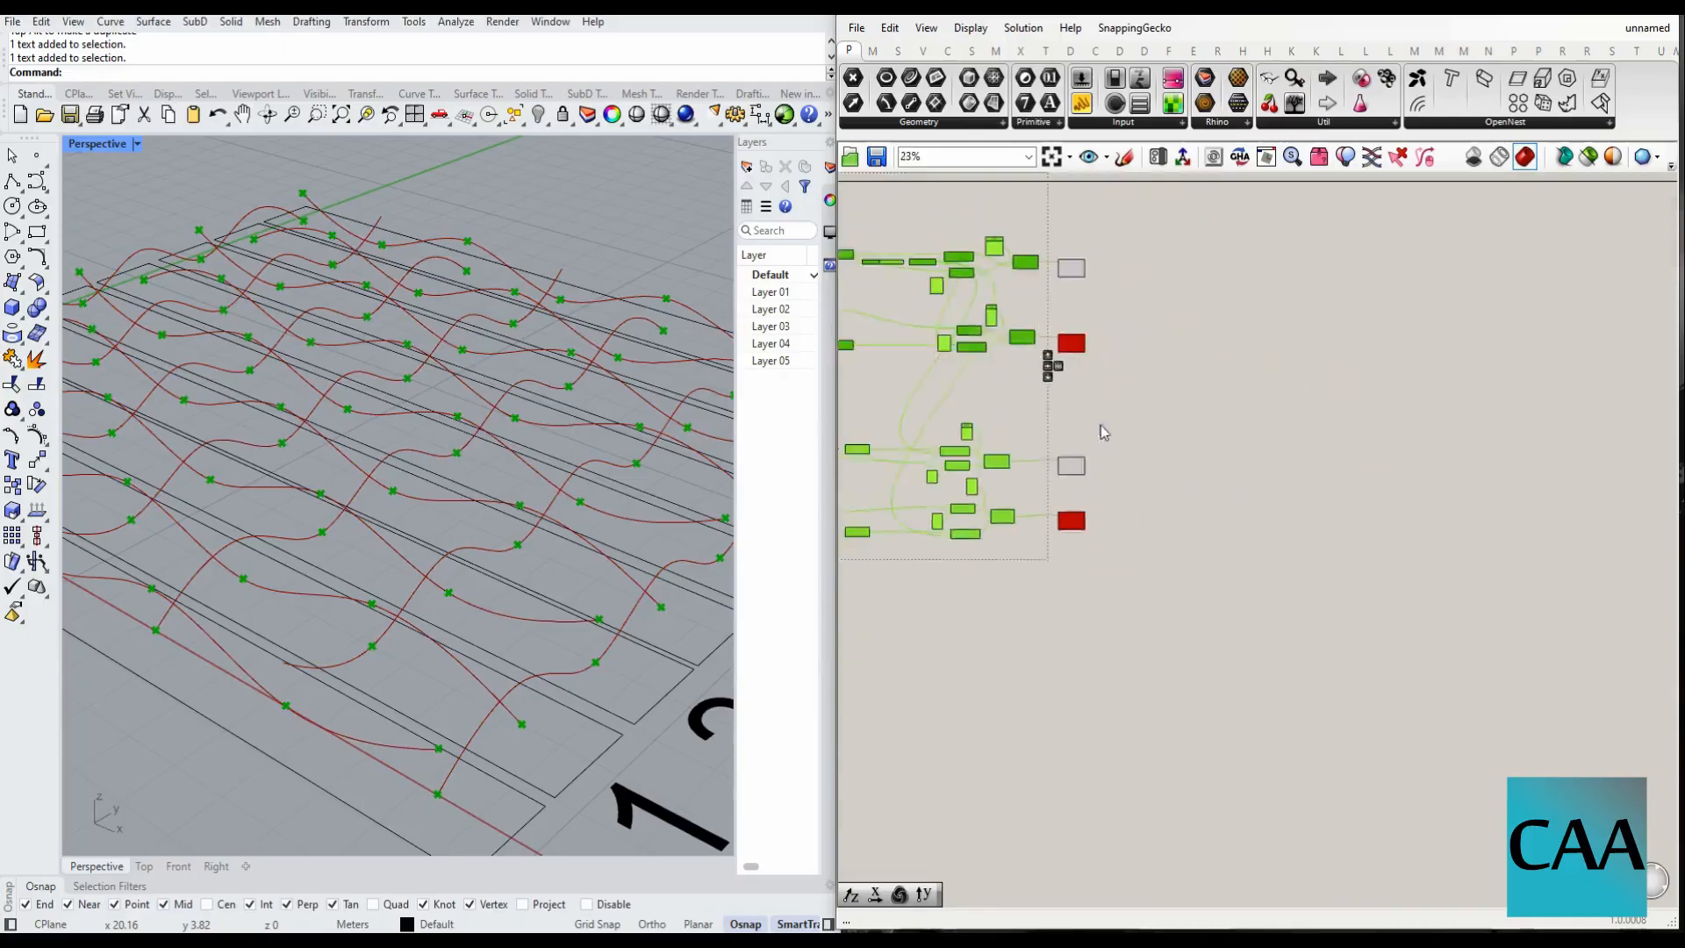
{"action": "middle_click", "coordinate": [1129, 471]}
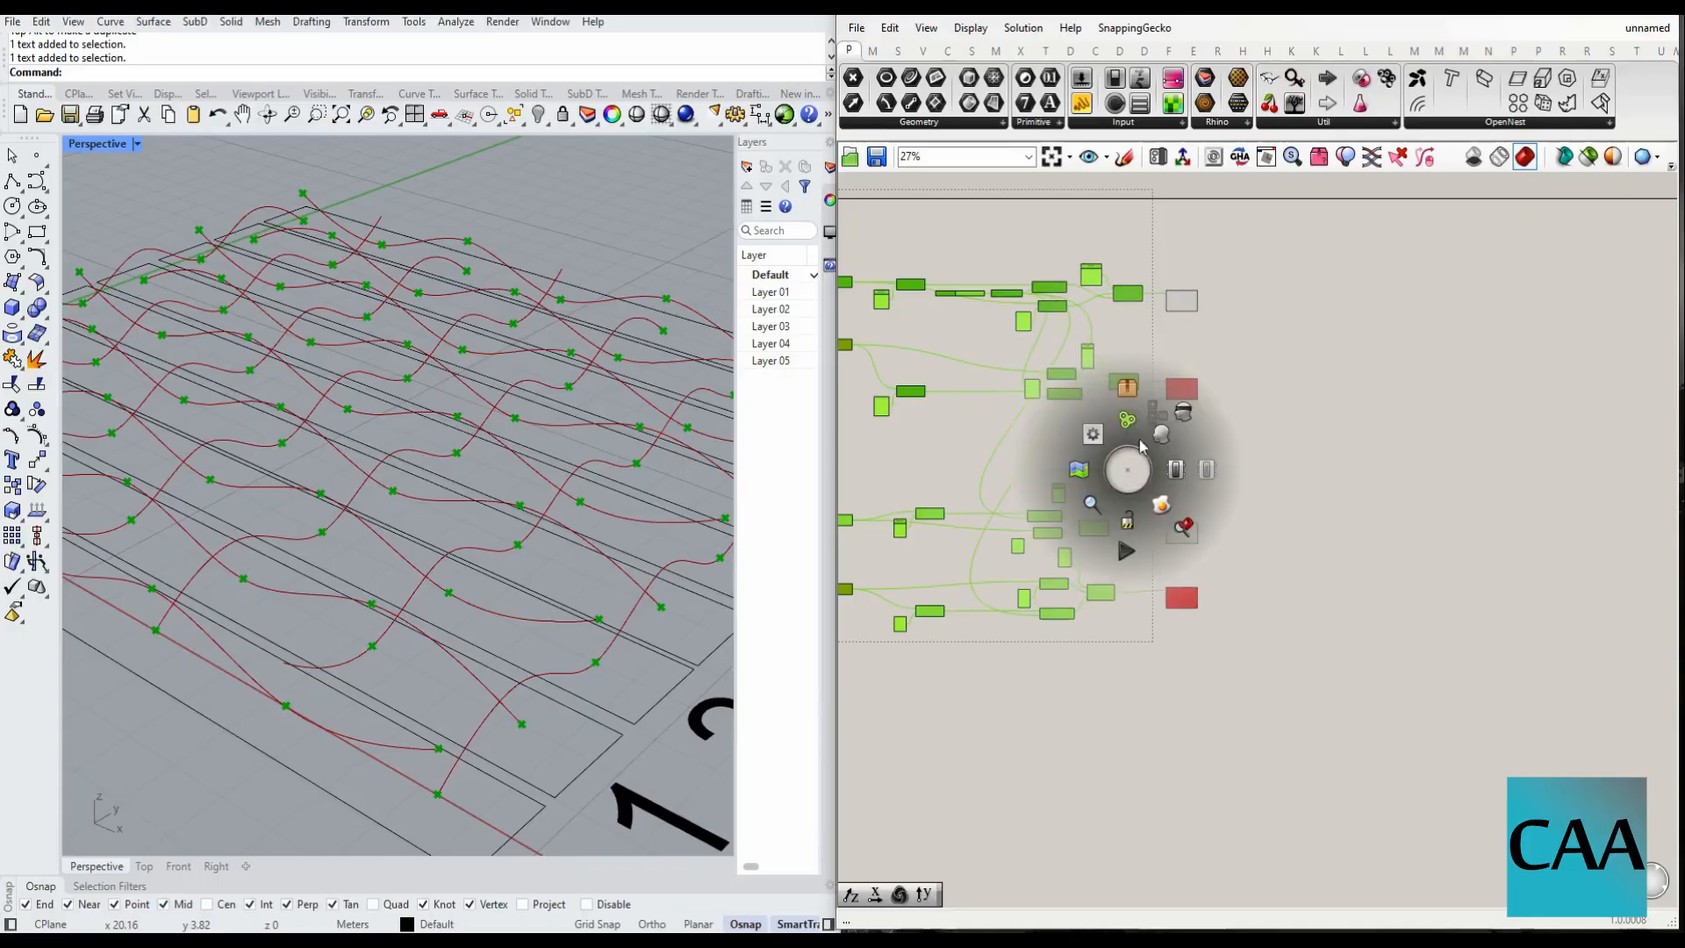
{"action": "left_click", "coordinate": [1181, 428]}
- Select all four Interpolate components and orbit the viewport to inspect the crossing wavy curves
{"action": "left_click", "coordinate": [1288, 302]}
{"action": "left_click_drag", "start_coordinate": [1270, 255], "coordinate": [1157, 672]}
{"action": "mouse_move", "coordinate": [414, 538]}
{"action": "right_mouse_down"}
{"action": "mouse_move", "coordinate": [527, 523]}
{"action": "mouse_move", "coordinate": [505, 516]}
{"action": "mouse_move", "coordinate": [535, 495]}
{"action": "right_mouse_up"}
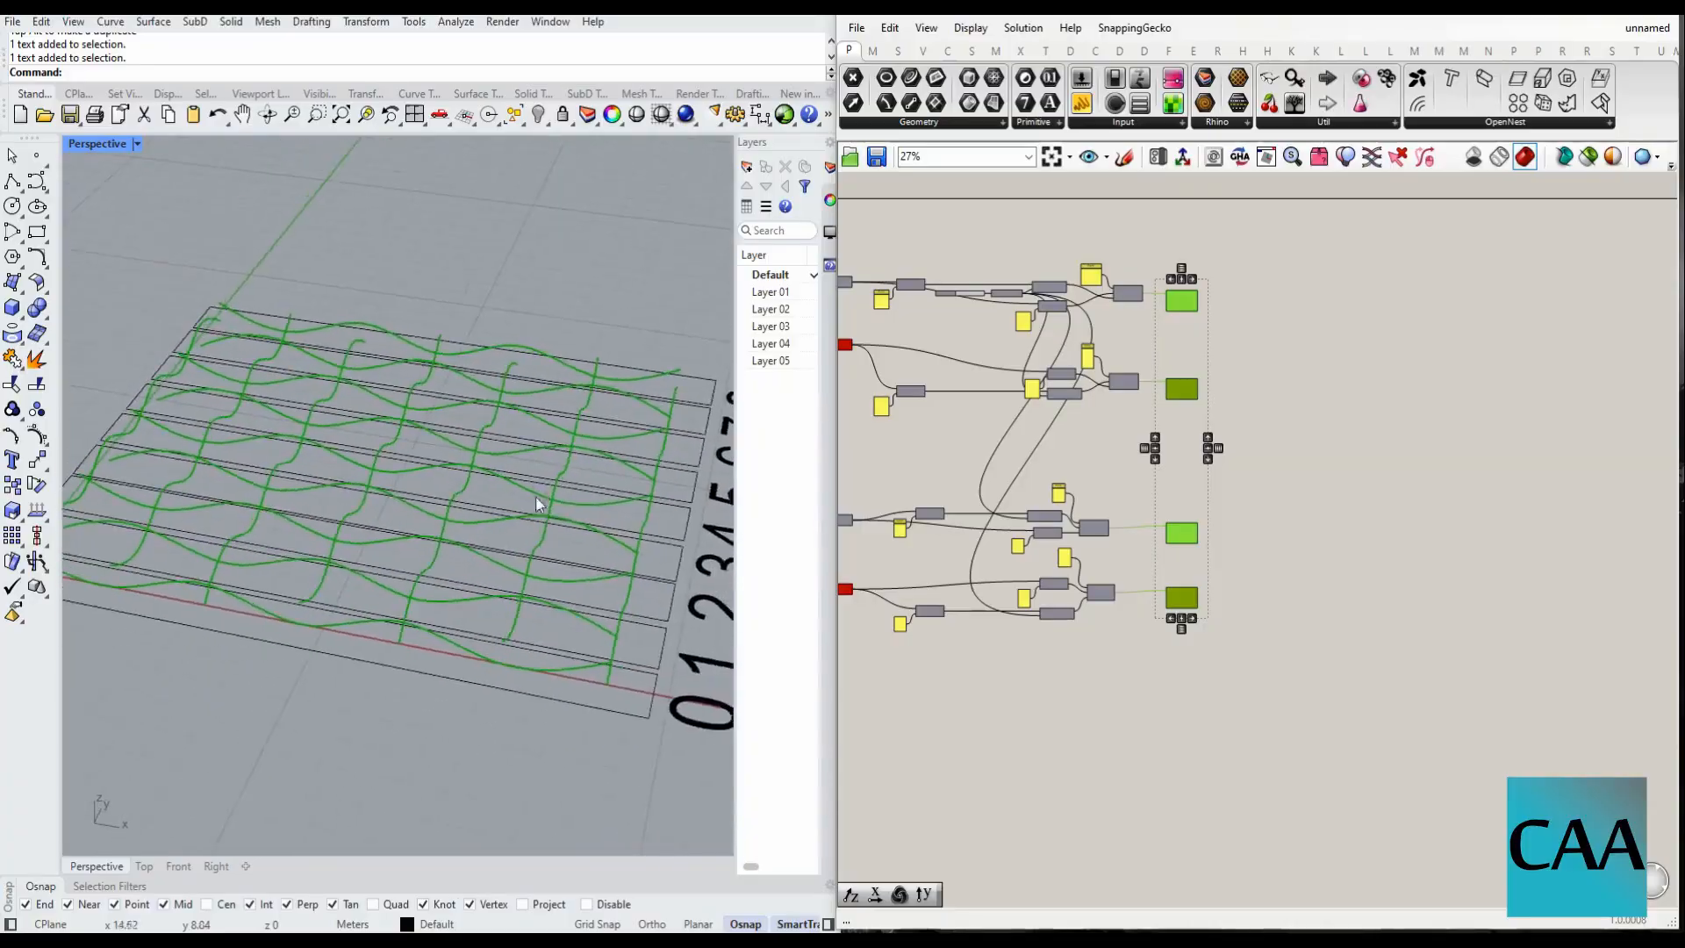
- Move the strip rectangles and their number labels along the Y axis, away from the woven curves
{"action": "scroll", "coordinate": [536, 495], "scroll_direction": "down", "scroll_amount": 3}
{"action": "left_click_drag", "start_coordinate": [647, 325], "coordinate": [182, 752]}
{"action": "scroll", "coordinate": [393, 496], "scroll_direction": "down", "scroll_amount": 2}
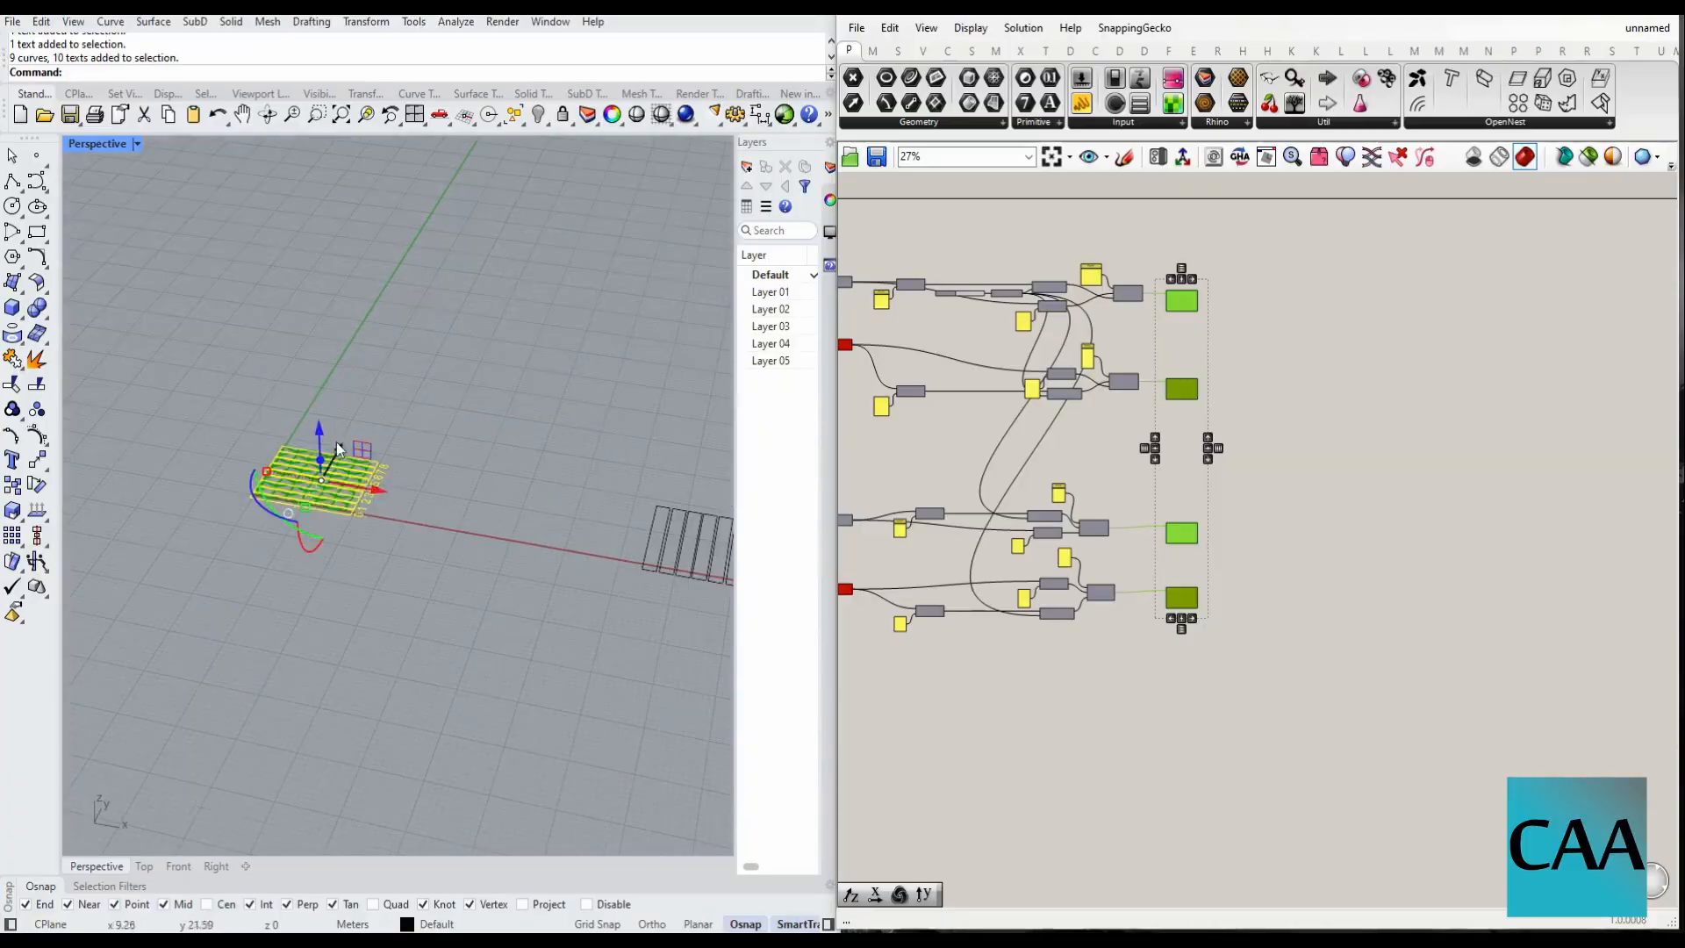
{"action": "left_click_drag", "start_coordinate": [338, 448], "coordinate": [489, 268]}
{"action": "mouse_move", "coordinate": [287, 451]}
{"action": "right_mouse_down"}
{"action": "mouse_move", "coordinate": [172, 404]}
{"action": "mouse_move", "coordinate": [220, 526]}
{"action": "mouse_move", "coordinate": [307, 553]}
{"action": "mouse_move", "coordinate": [334, 527]}
{"action": "mouse_move", "coordinate": [280, 509]}
{"action": "mouse_move", "coordinate": [235, 548]}
{"action": "right_mouse_up"}
{"action": "scroll", "coordinate": [379, 562], "scroll_direction": "up", "scroll_amount": 3}
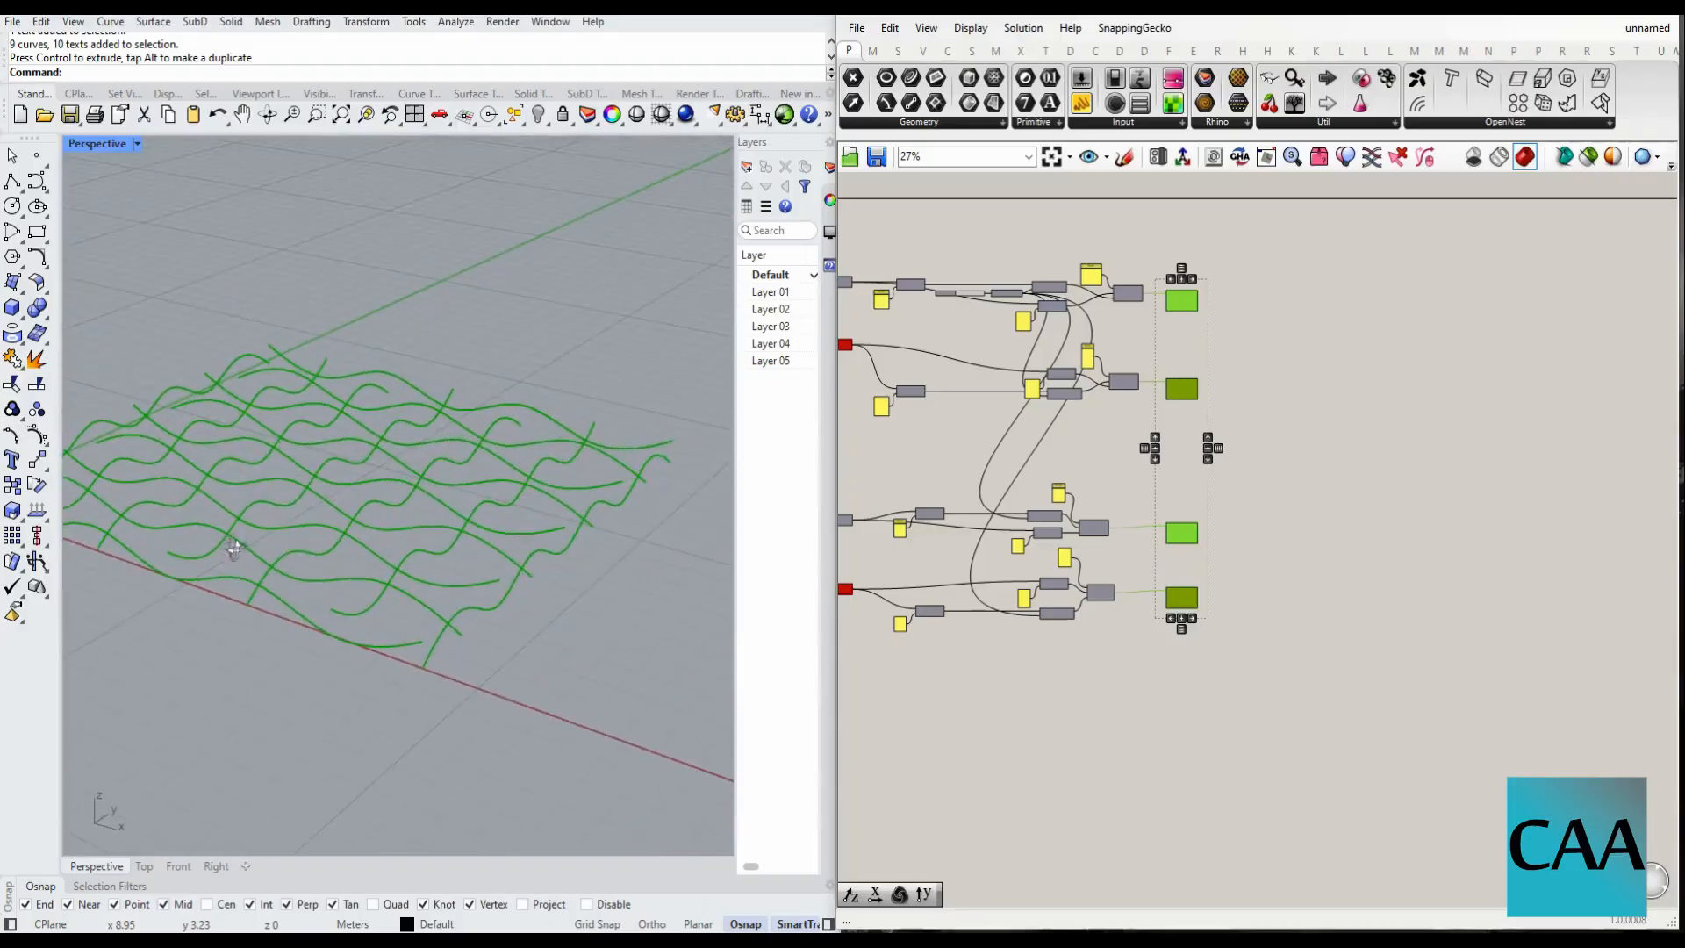
- Add a Pipe component to the definition and place it beside the Interpolate column
{"action": "left_click", "coordinate": [1294, 397]}
{"action": "scroll", "coordinate": [1294, 396], "scroll_direction": "up", "scroll_amount": 5}
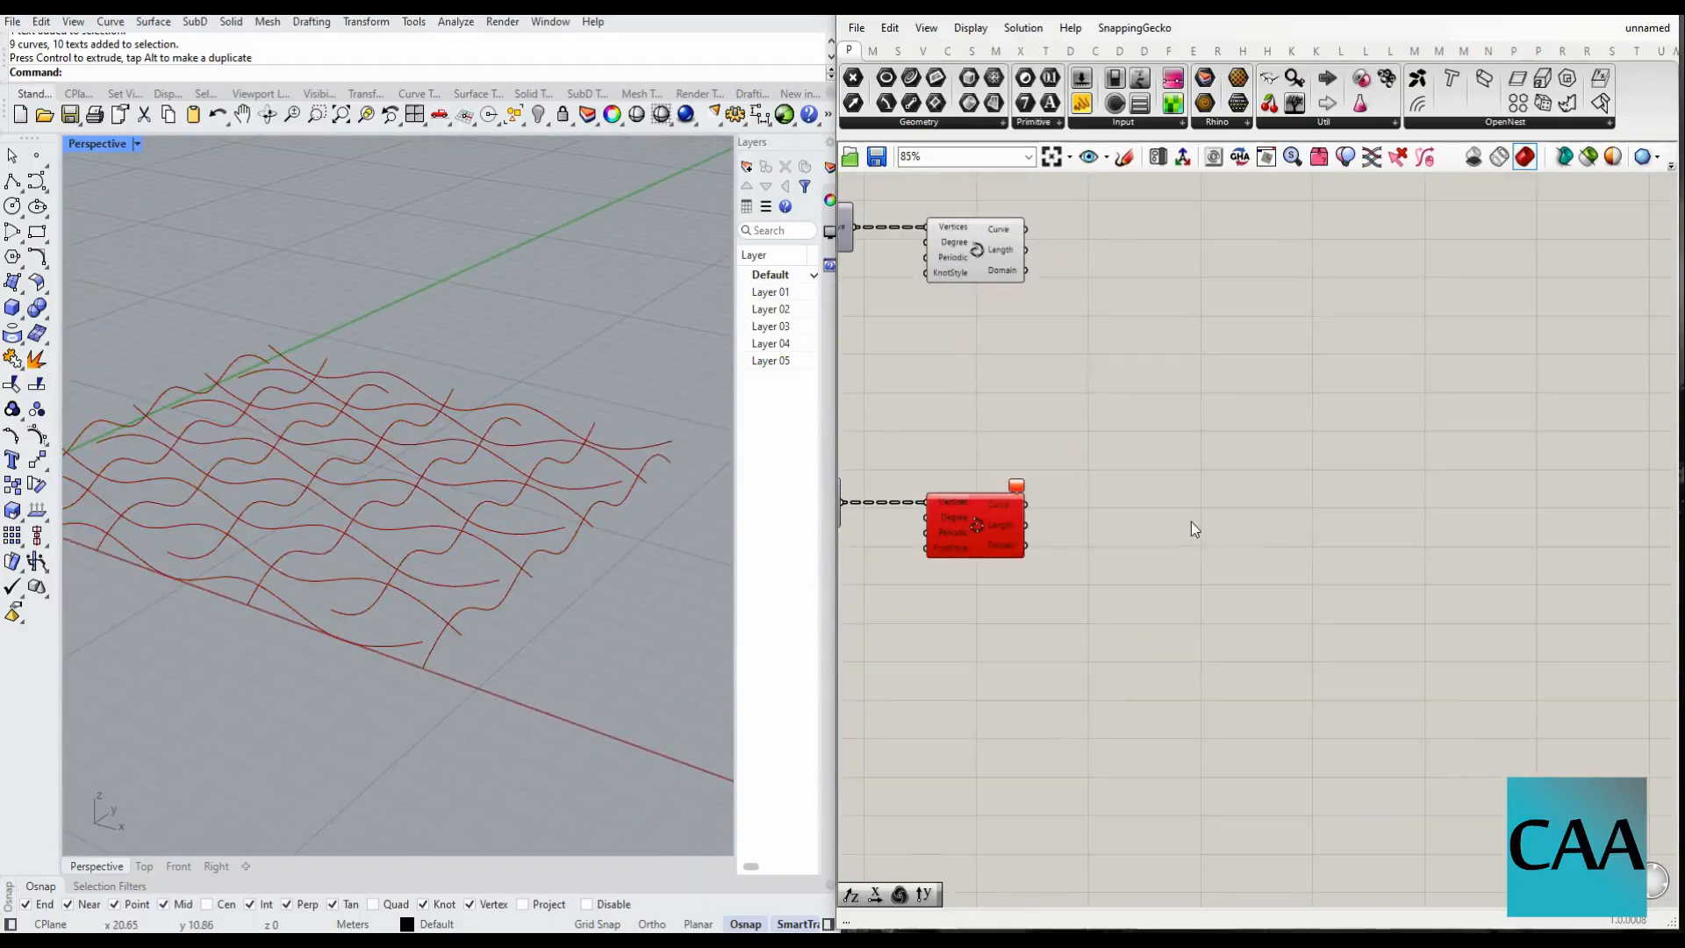
{"action": "double_click", "coordinate": [1251, 516]}
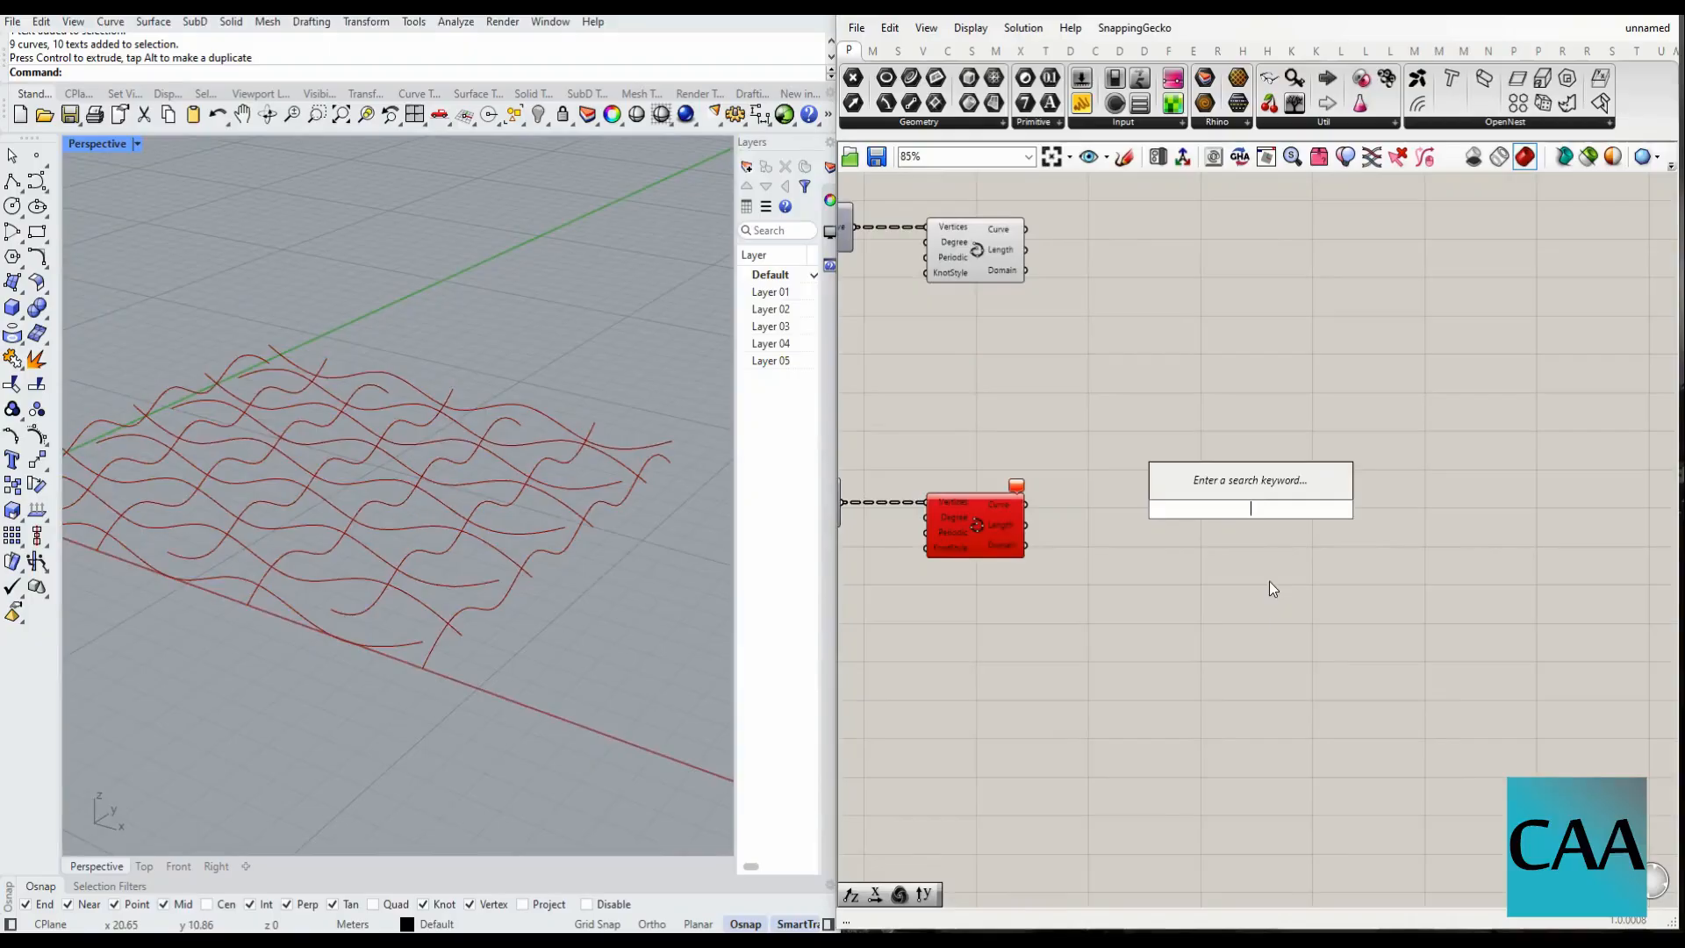
{"action": "type", "text": "pipe"}
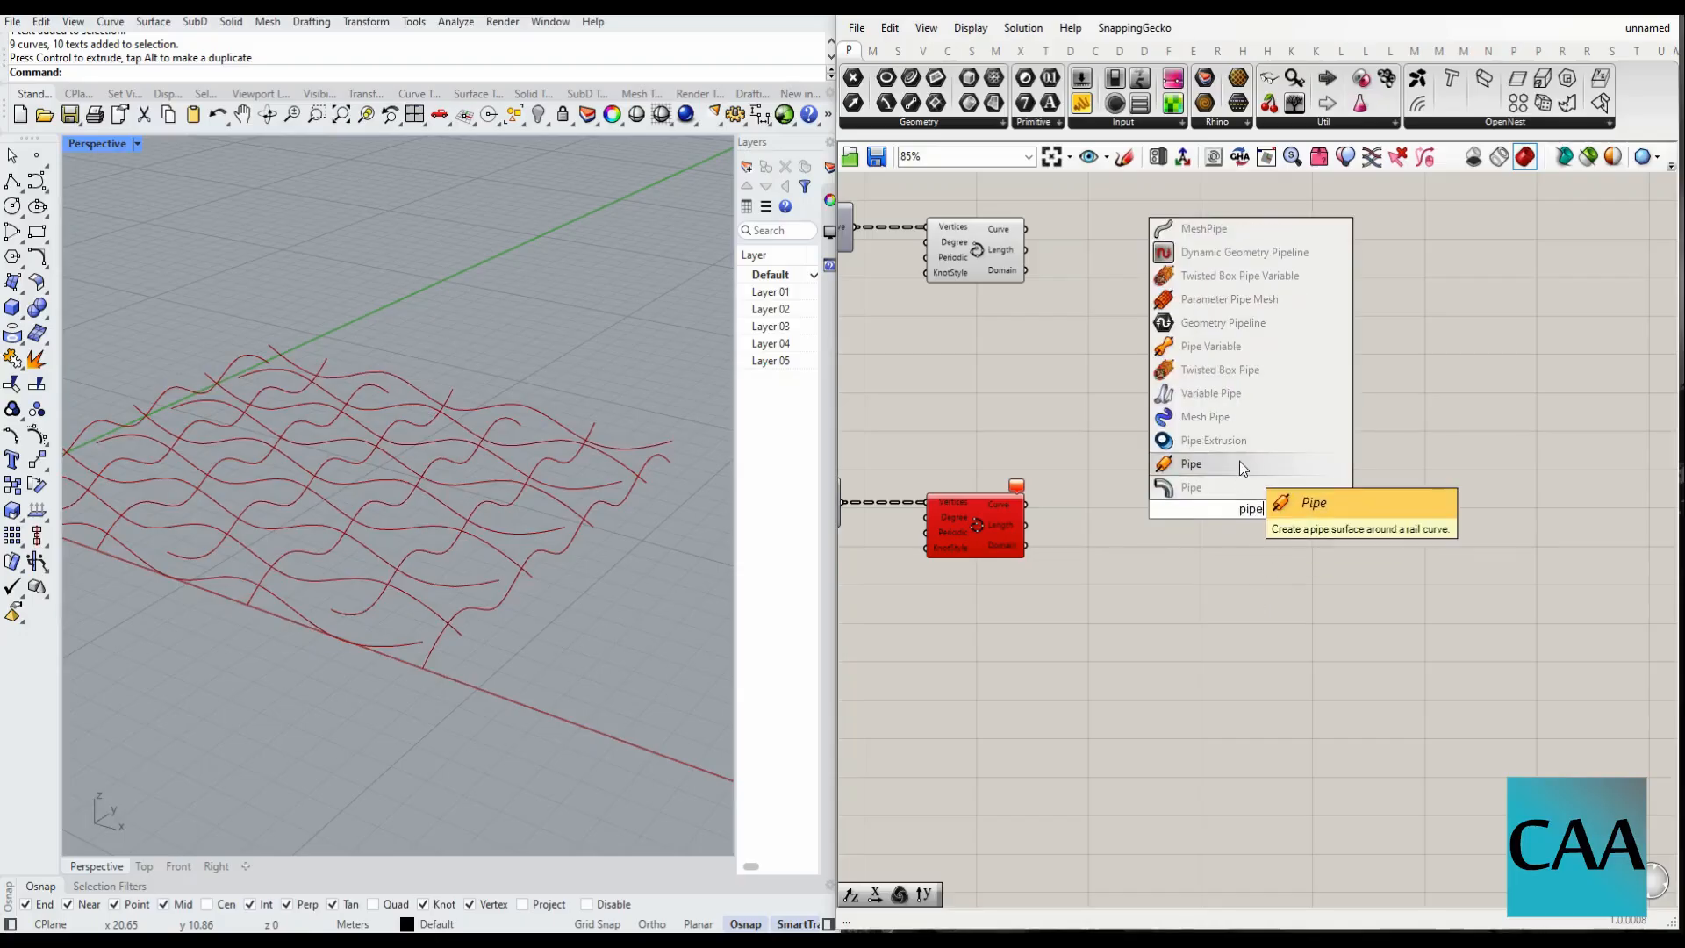
{"action": "left_click", "coordinate": [1239, 465]}
{"action": "left_click_drag", "start_coordinate": [1234, 478], "coordinate": [1160, 345]}
{"action": "scroll", "coordinate": [1157, 240], "scroll_direction": "up", "scroll_amount": 3}
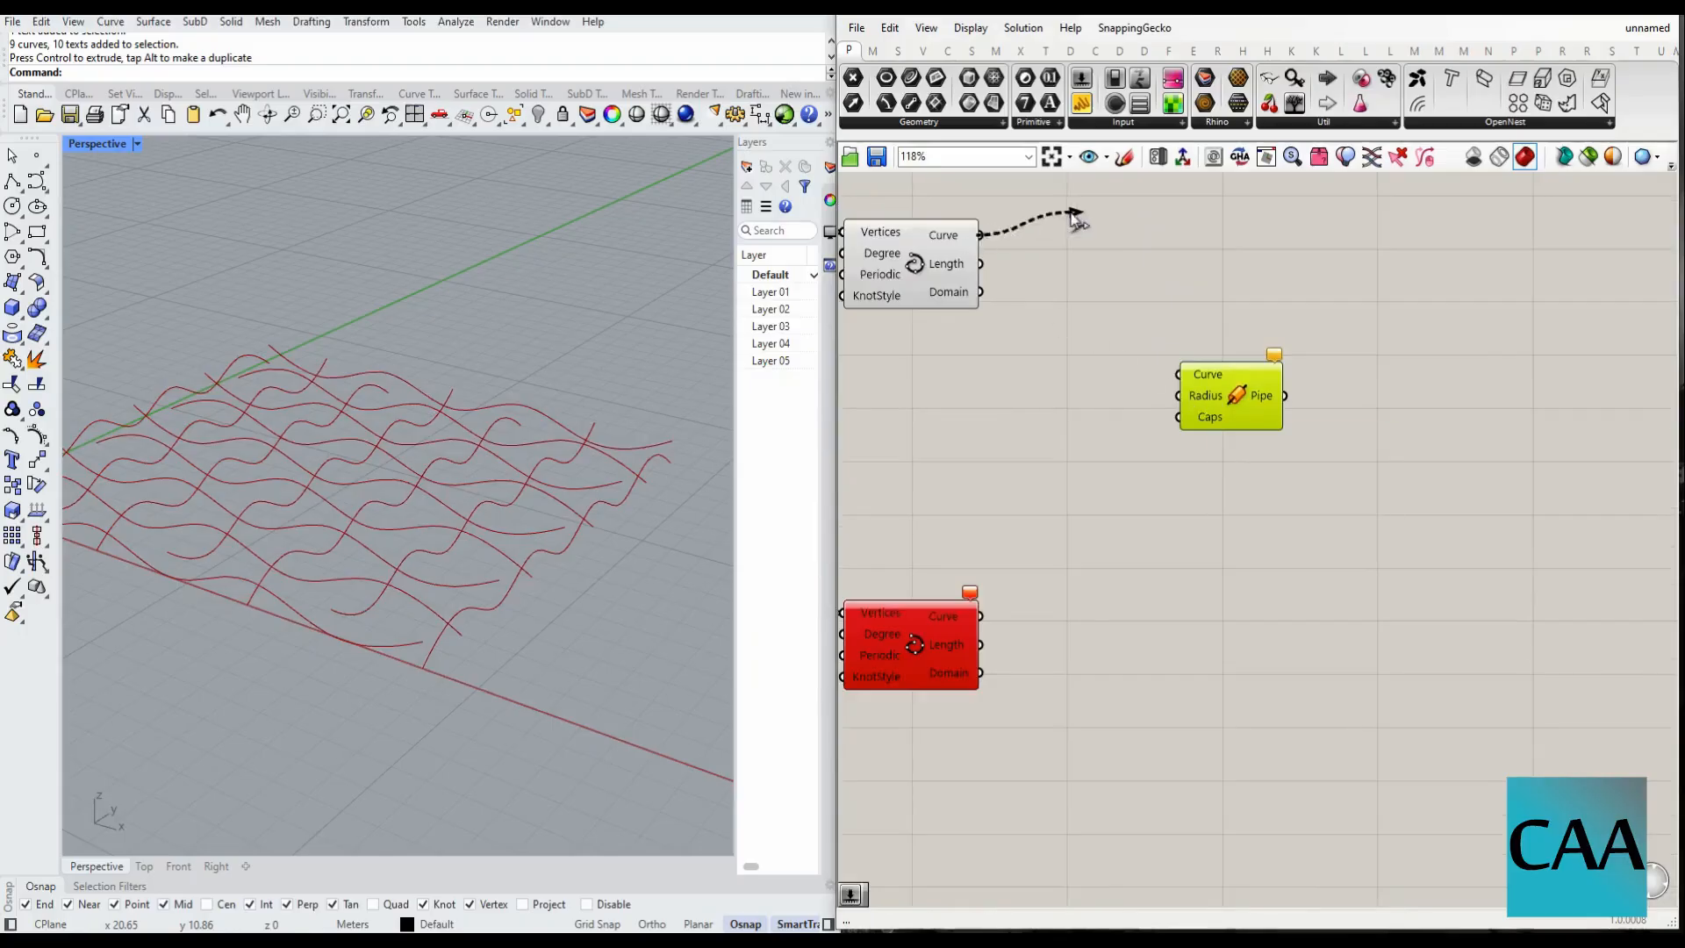
{"action": "scroll", "coordinate": [1239, 410], "scroll_direction": "up", "scroll_amount": 6}
{"action": "scroll", "coordinate": [1239, 411], "scroll_direction": "up", "scroll_amount": 1}
{"action": "left_click_drag", "start_coordinate": [1170, 372], "coordinate": [1378, 372]}
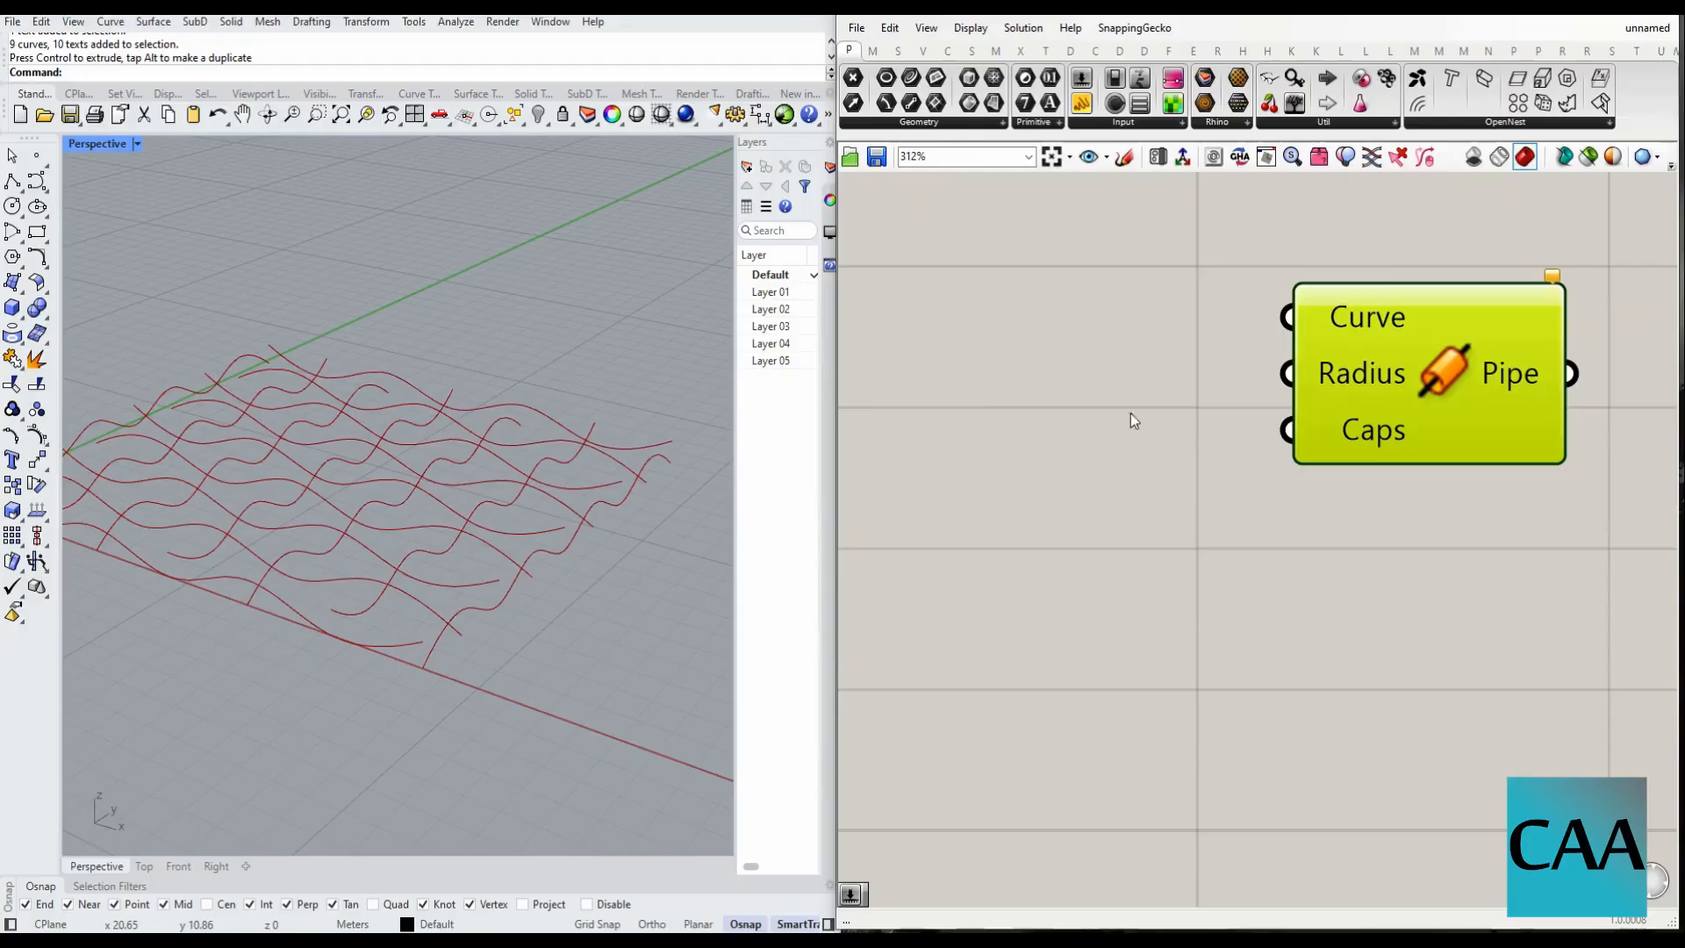
- Add a Number Slider with the value 1.2 and connect it to the Pipe's Radius input
{"action": "double_click", "coordinate": [987, 472]}
{"action": "type", "text": "Number Slider"}
{"action": "key", "text": "Return"}
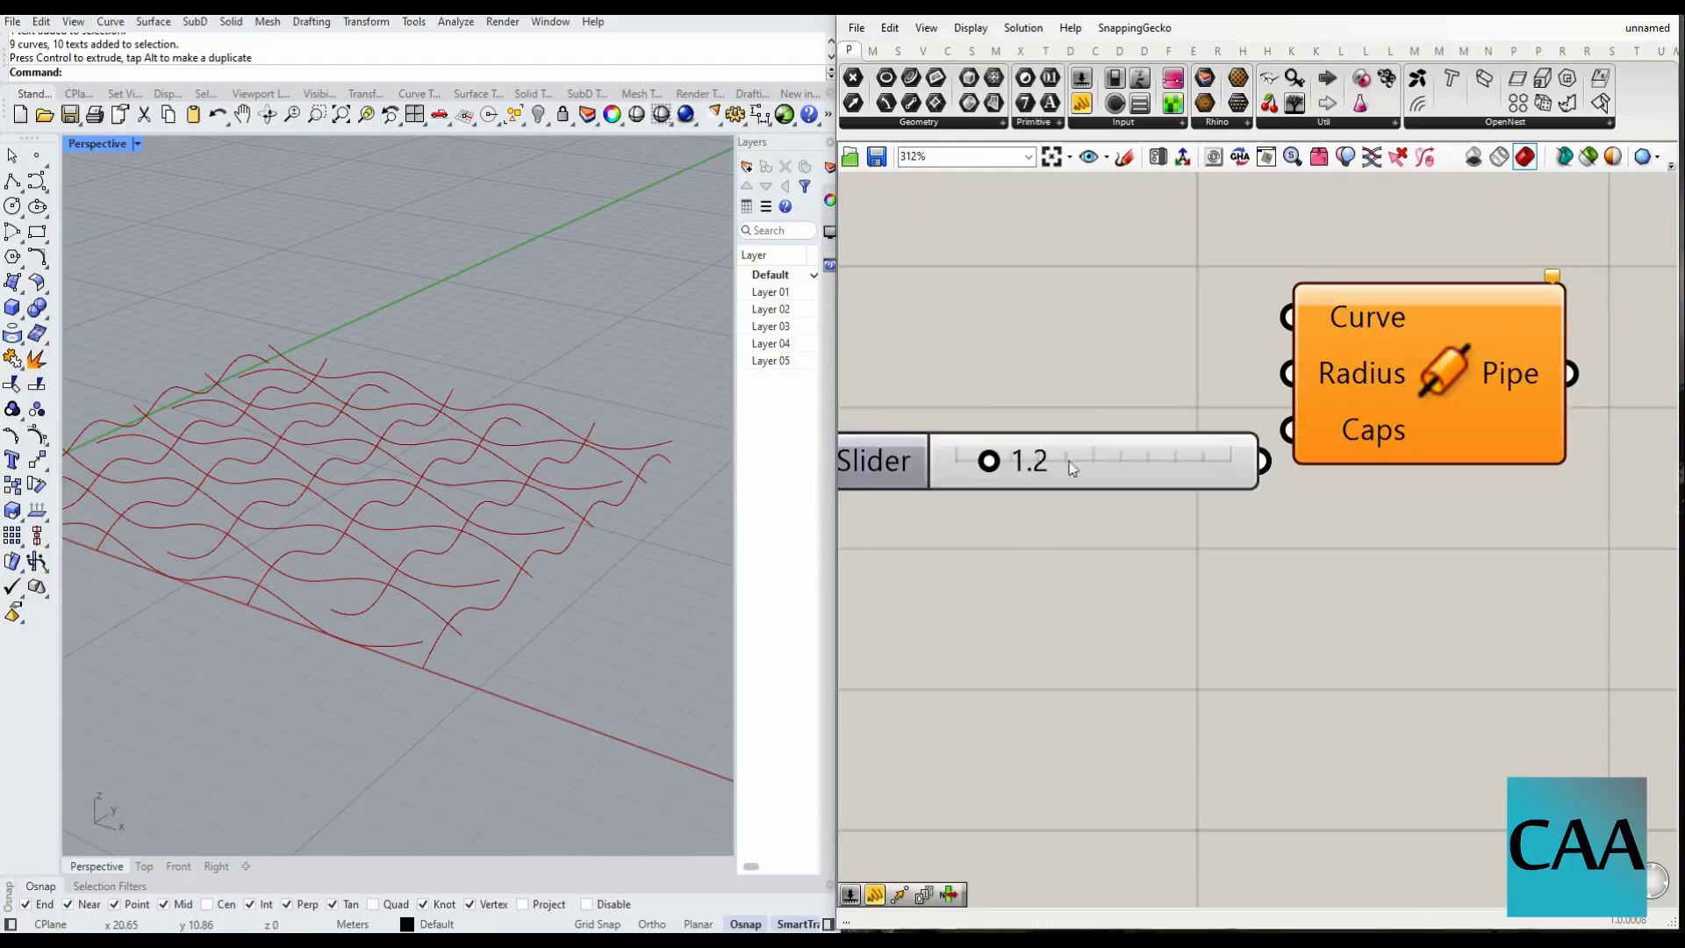
{"action": "left_click_drag", "start_coordinate": [1072, 468], "coordinate": [1005, 468]}
{"action": "left_click_drag", "start_coordinate": [1197, 462], "coordinate": [1288, 373]}
{"action": "scroll", "coordinate": [1130, 424], "scroll_direction": "down", "scroll_amount": 5}
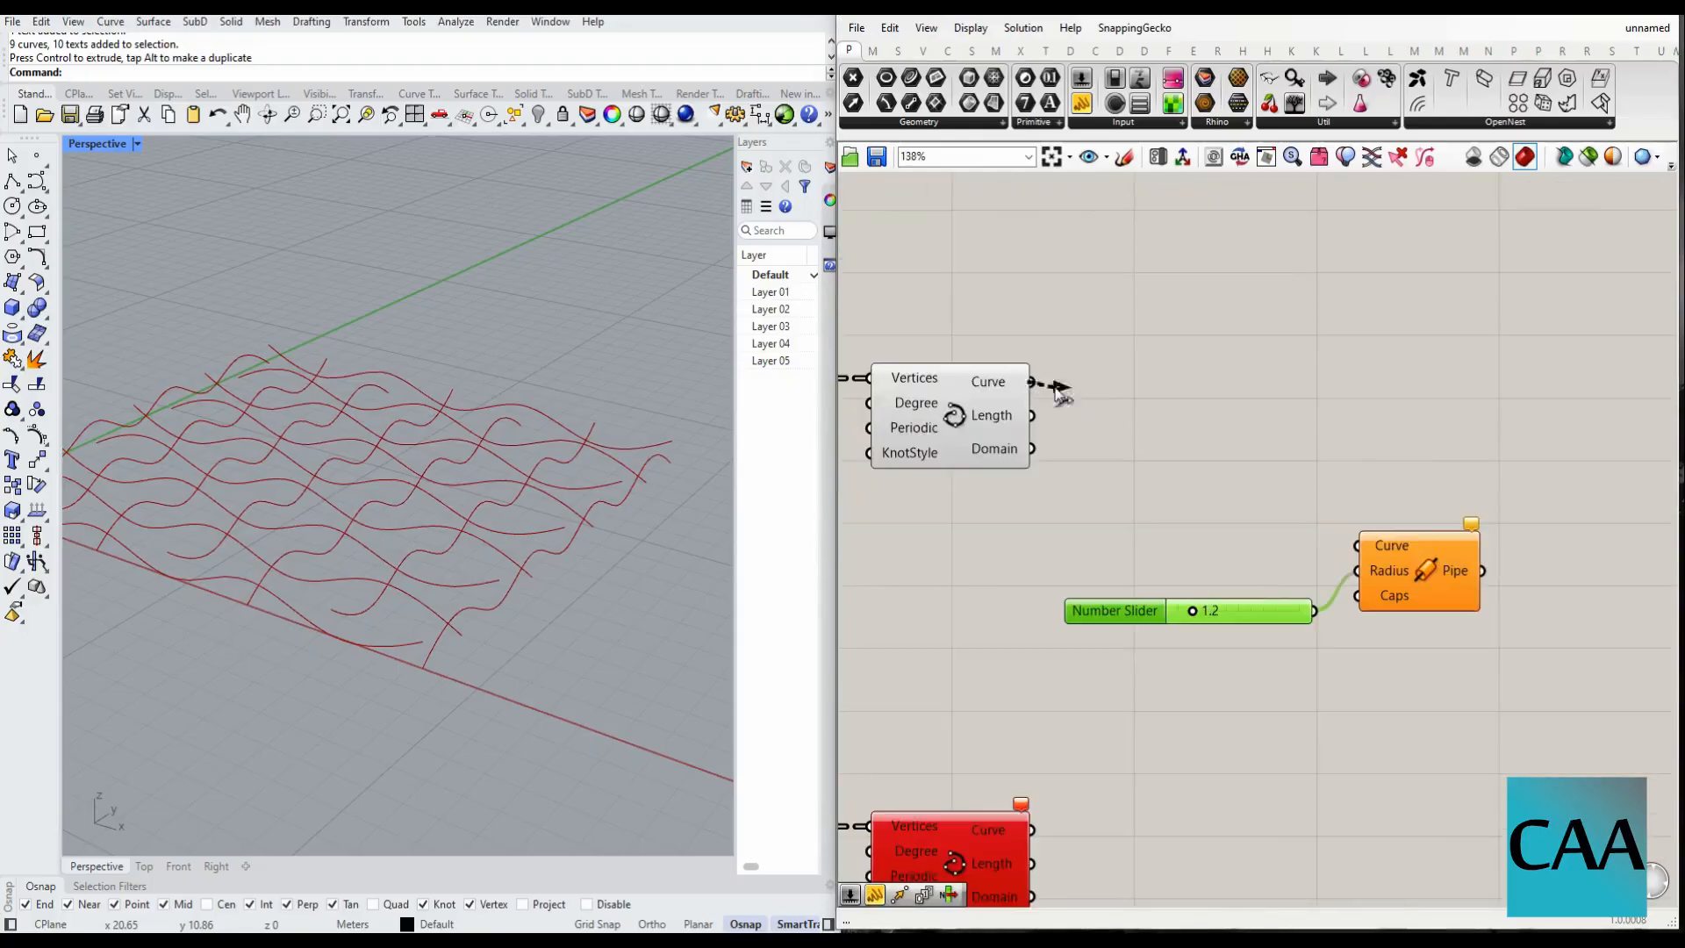
- Connect the first Interpolate's Curve output to the Pipe's Curve input and set the radius slider to 0.4
{"action": "left_click_drag", "start_coordinate": [1062, 393], "coordinate": [1357, 545]}
{"action": "left_click", "coordinate": [1419, 593]}
{"action": "scroll", "coordinate": [1247, 596], "scroll_direction": "up", "scroll_amount": 3}
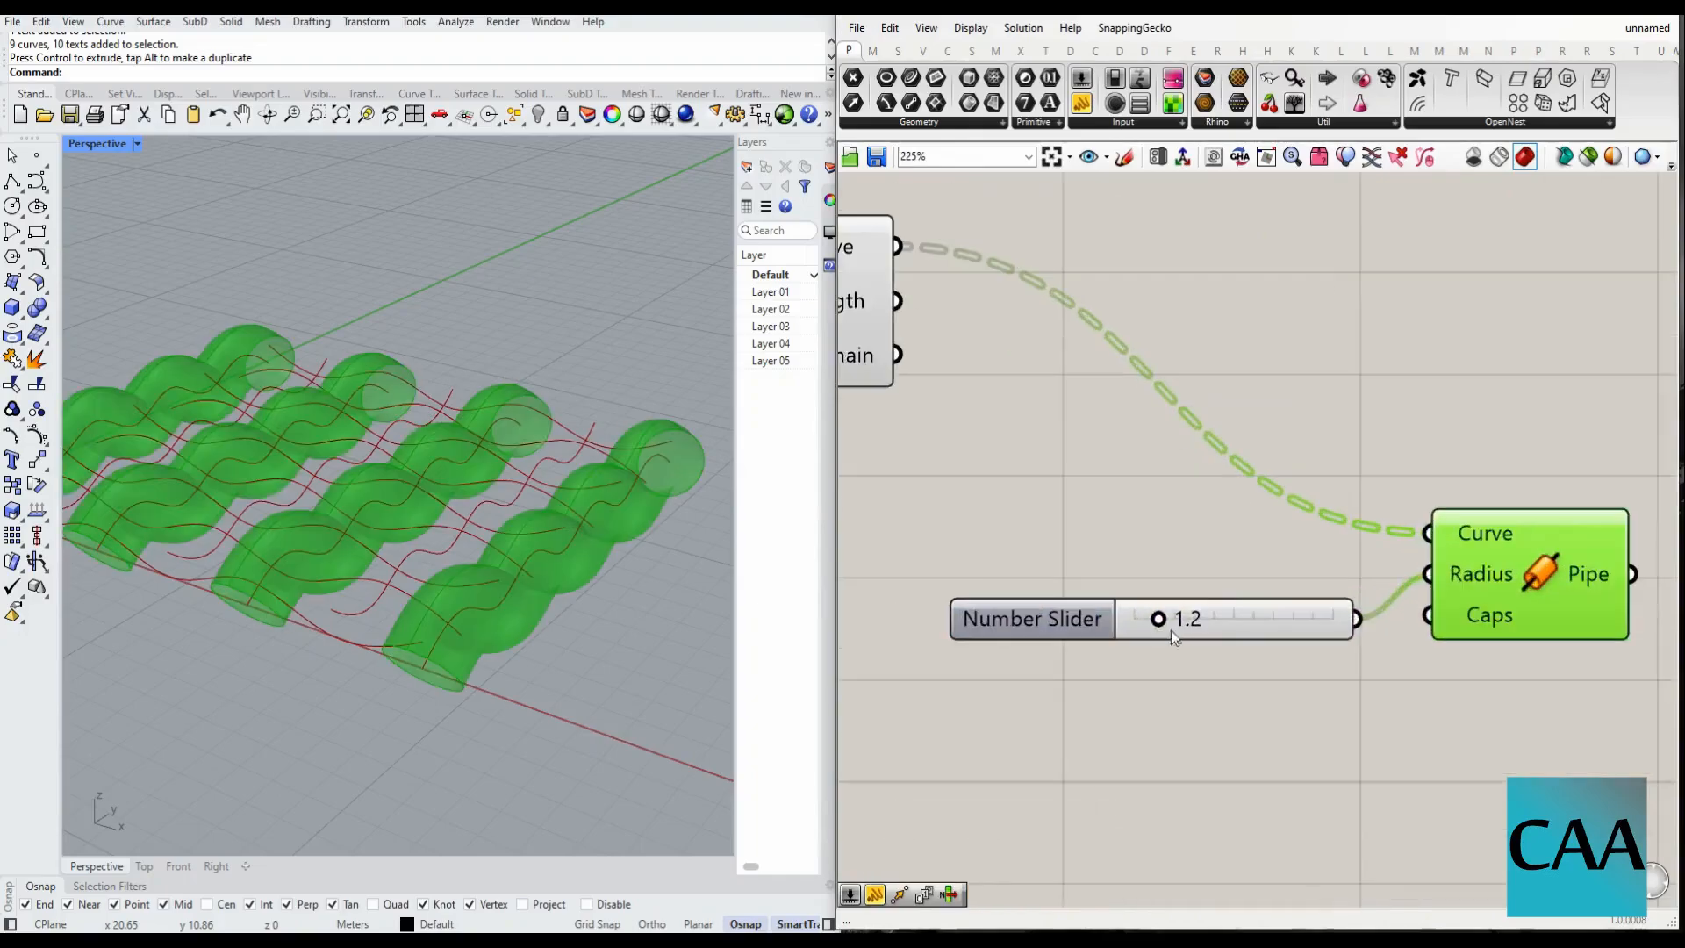
{"action": "left_click_drag", "start_coordinate": [1171, 630], "coordinate": [1206, 591]}
{"action": "scroll", "coordinate": [1206, 592], "scroll_direction": "down", "scroll_amount": 2}
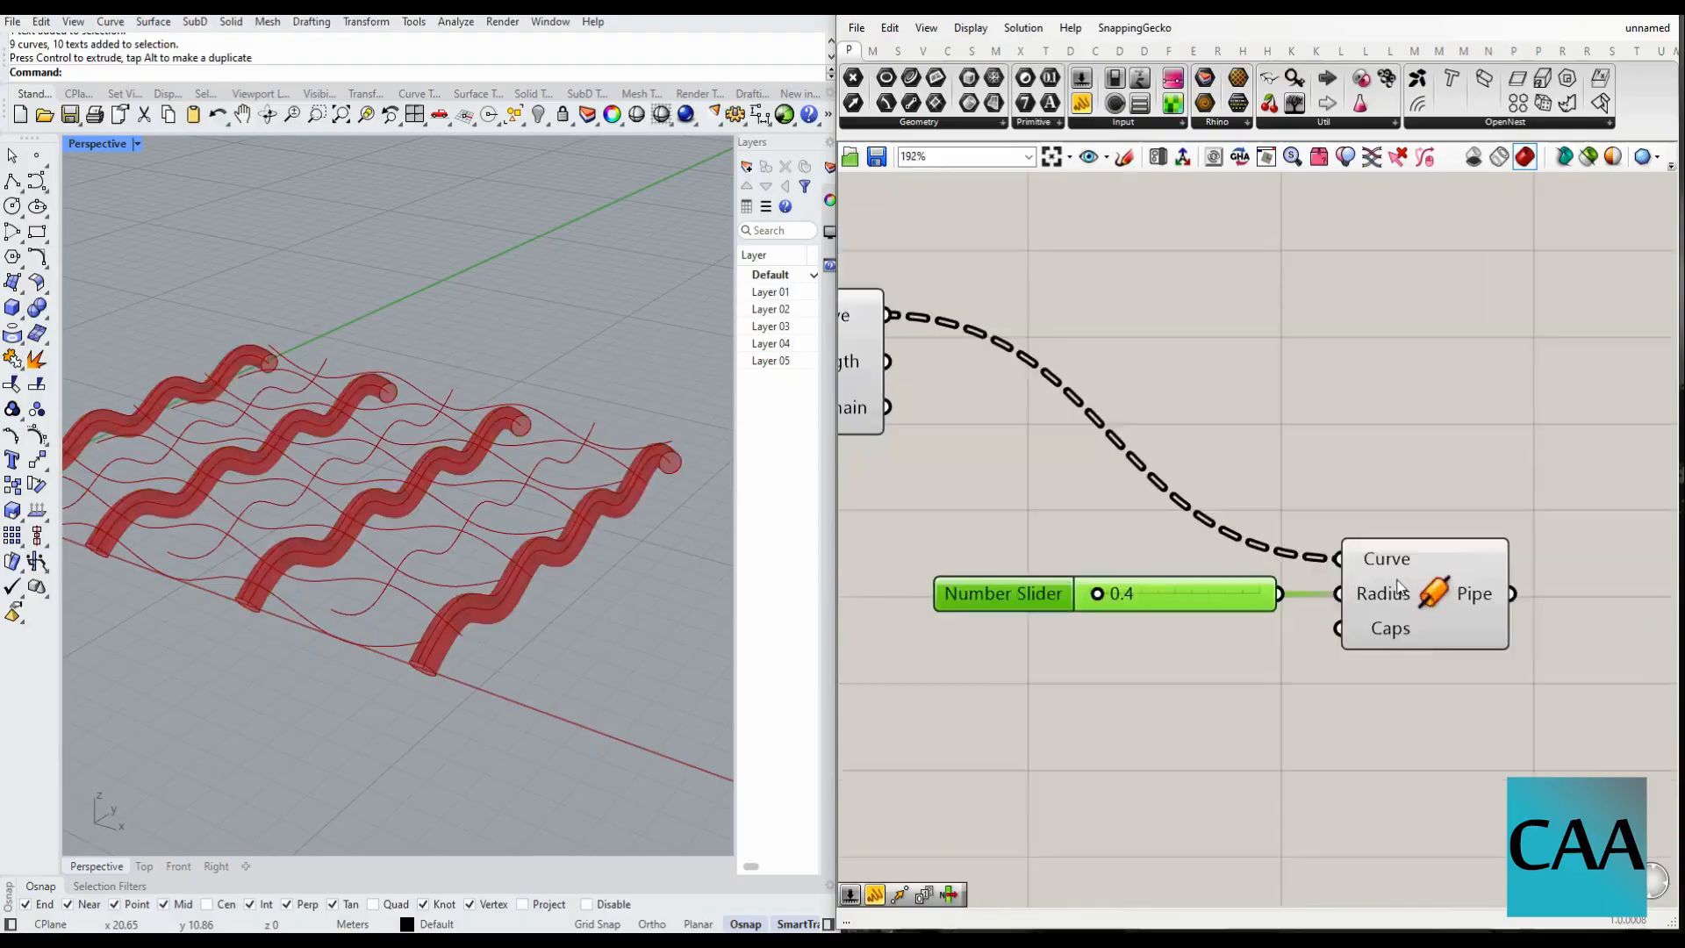
- Set the Pipe's Caps option to Round, comparing it with Flat on the pipe ends in the viewport
{"action": "scroll", "coordinate": [1220, 571], "scroll_direction": "up", "scroll_amount": 4}
{"action": "right_click", "coordinate": [1234, 539]}
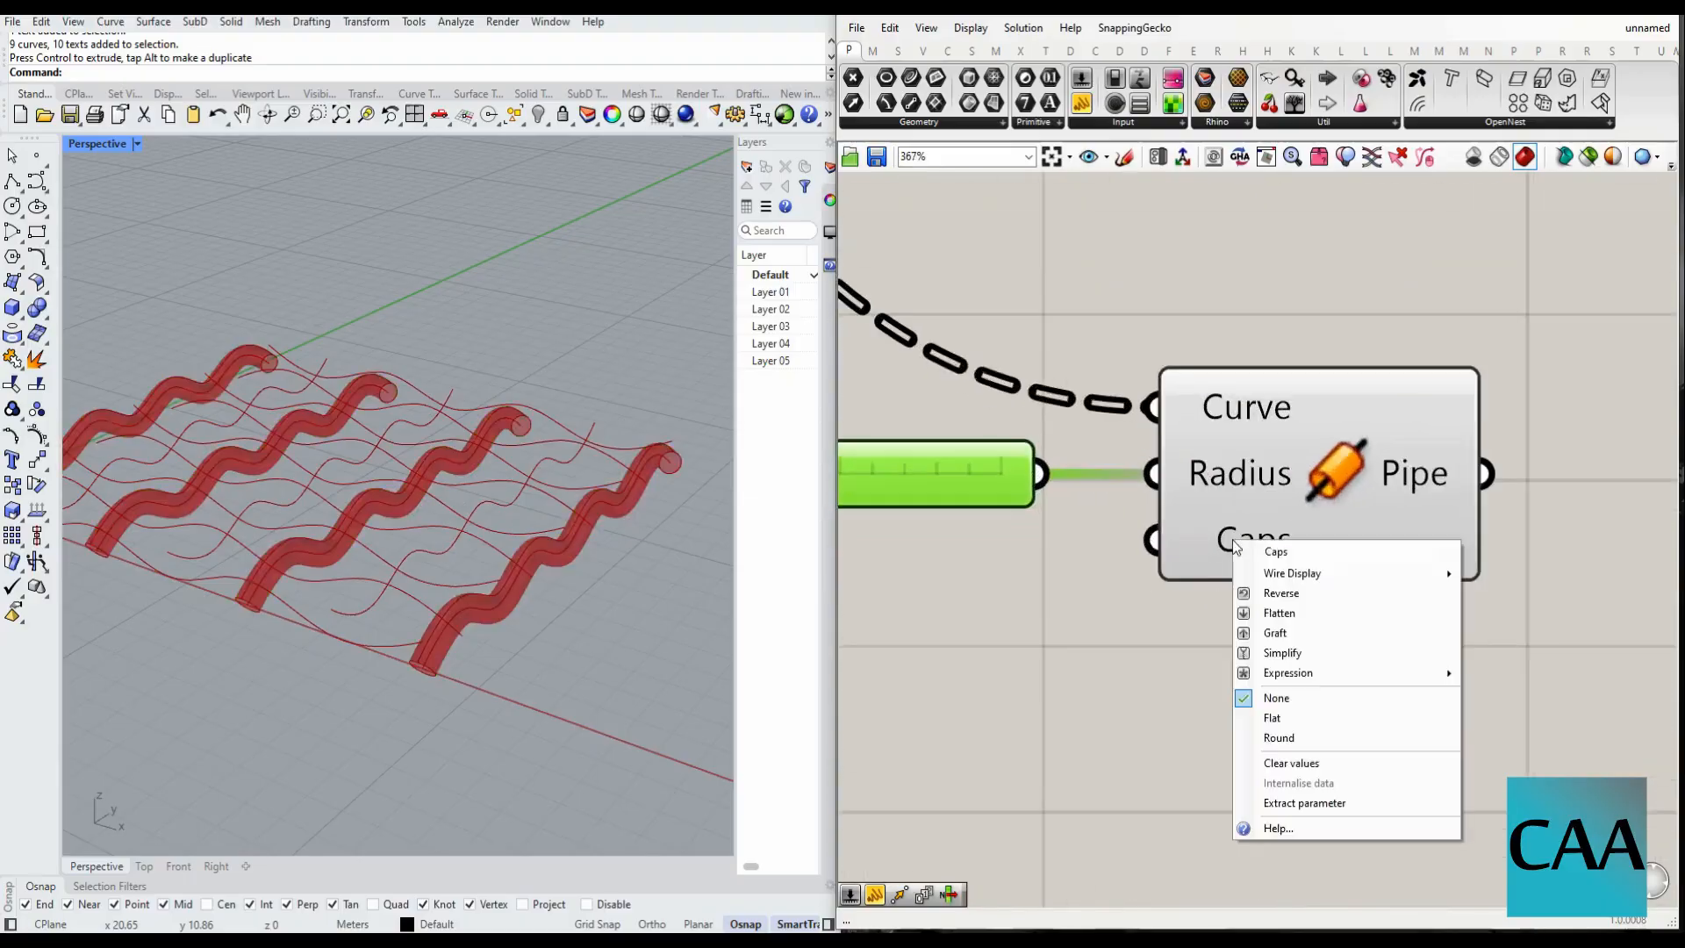
{"action": "left_click", "coordinate": [1313, 737]}
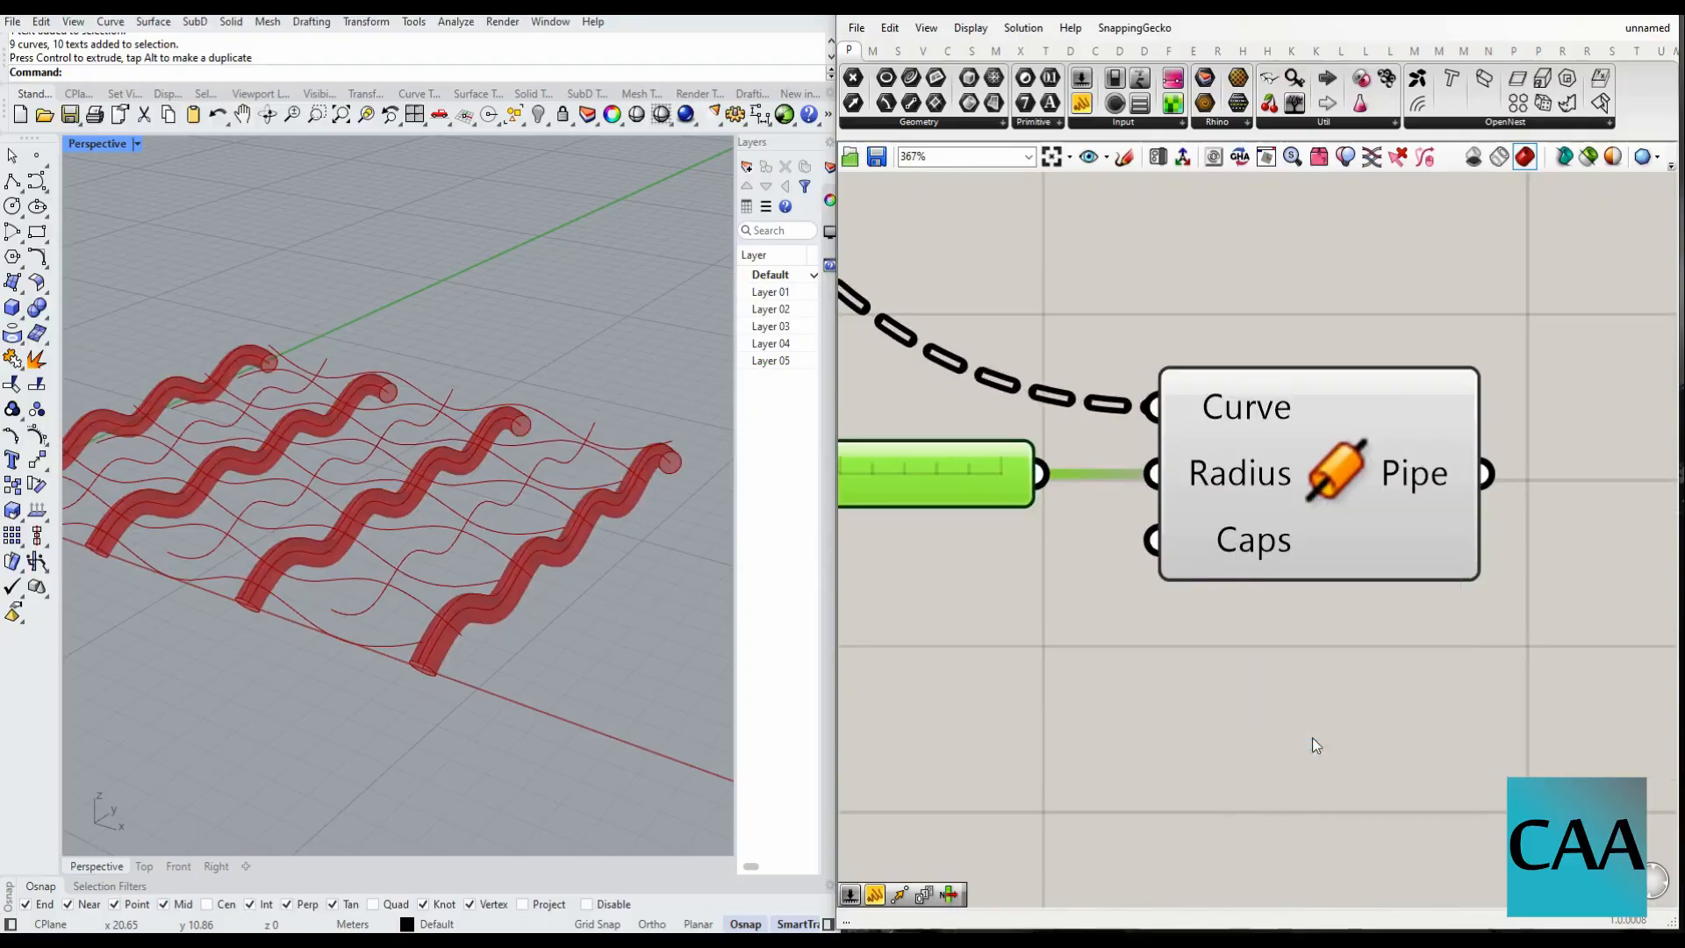
{"action": "scroll", "coordinate": [429, 693], "scroll_direction": "up", "scroll_amount": 5}
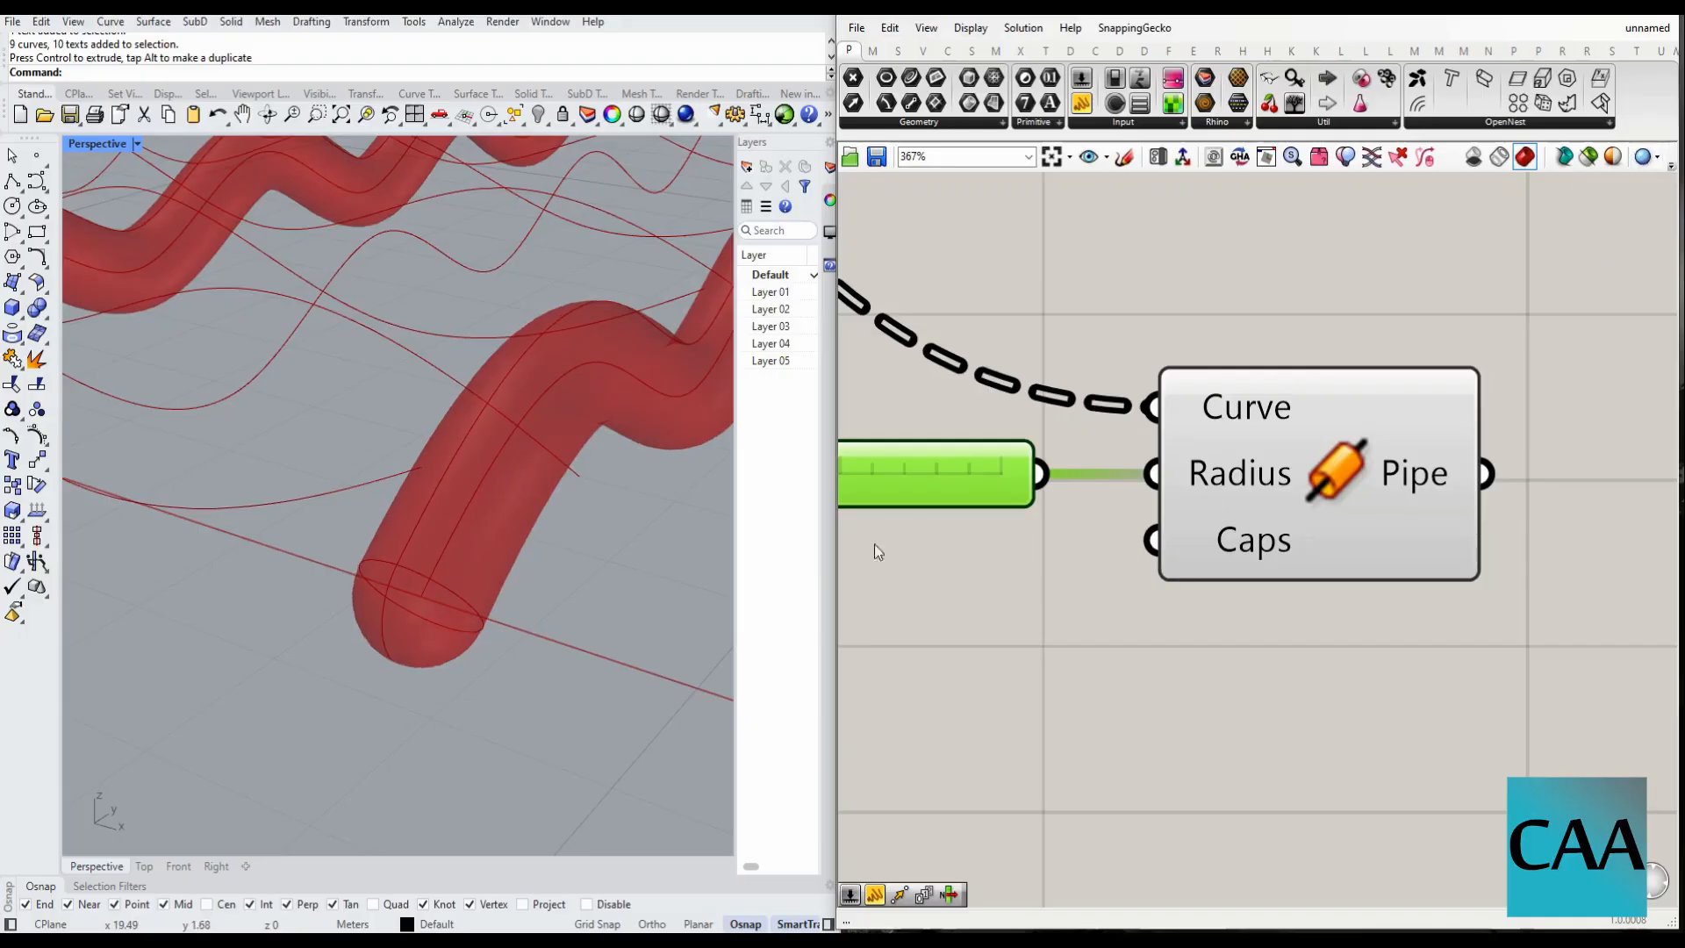
{"action": "right_click", "coordinate": [1253, 537]}
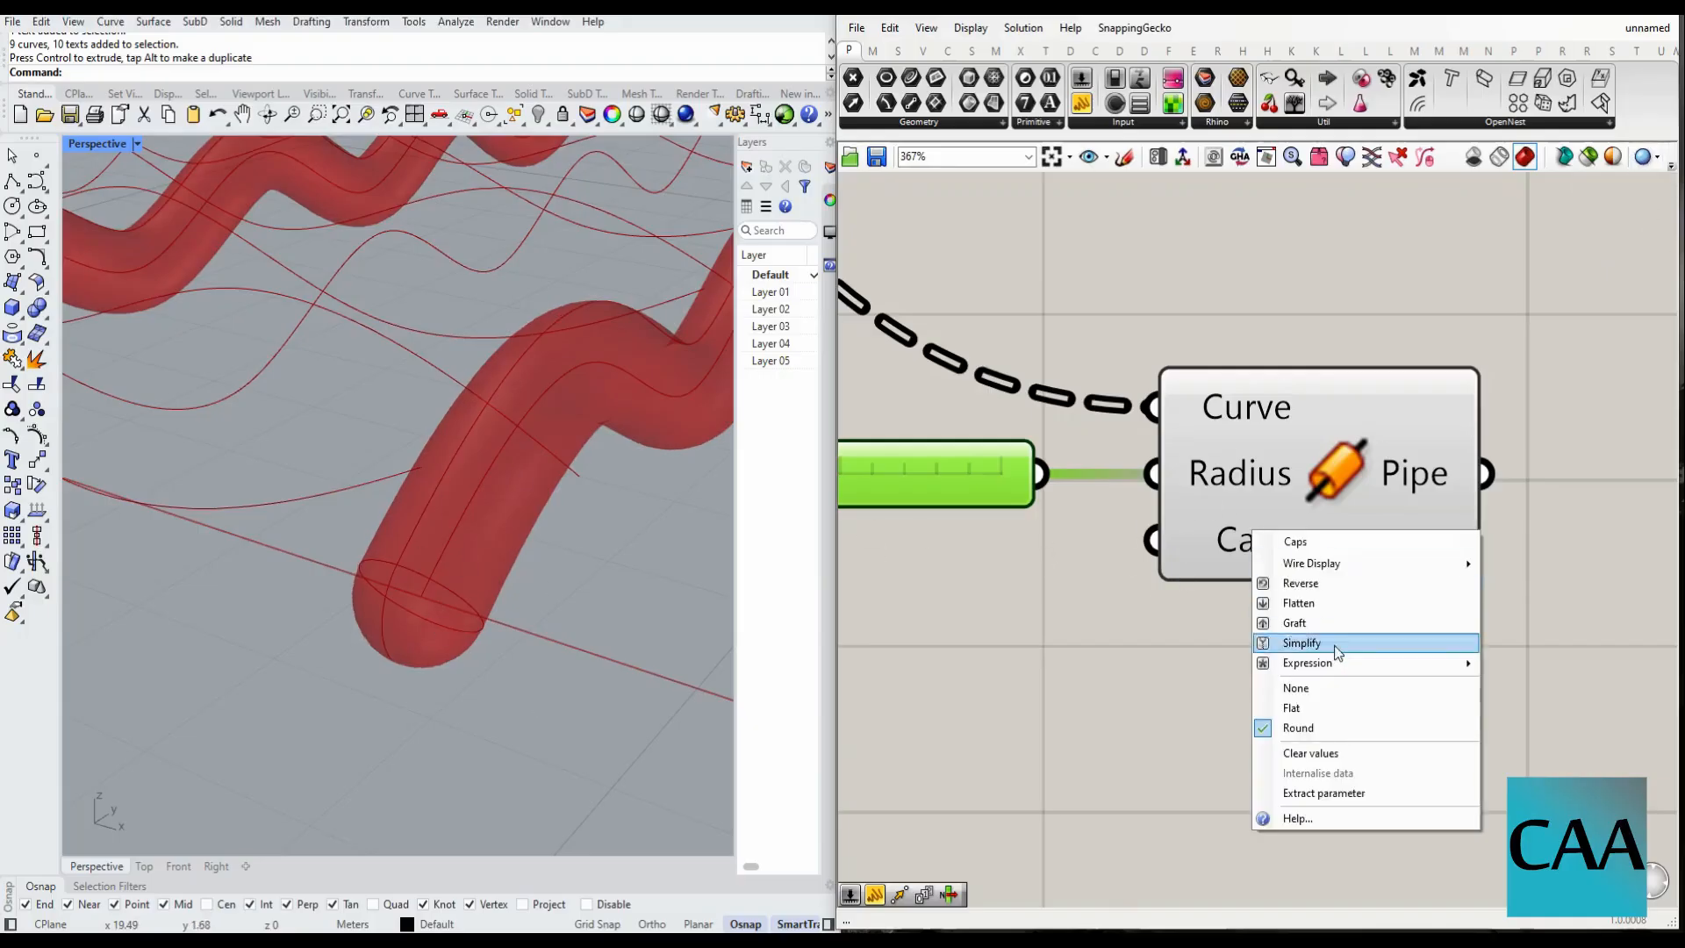
{"action": "left_click", "coordinate": [1363, 710]}
{"action": "right_click", "coordinate": [1253, 550]}
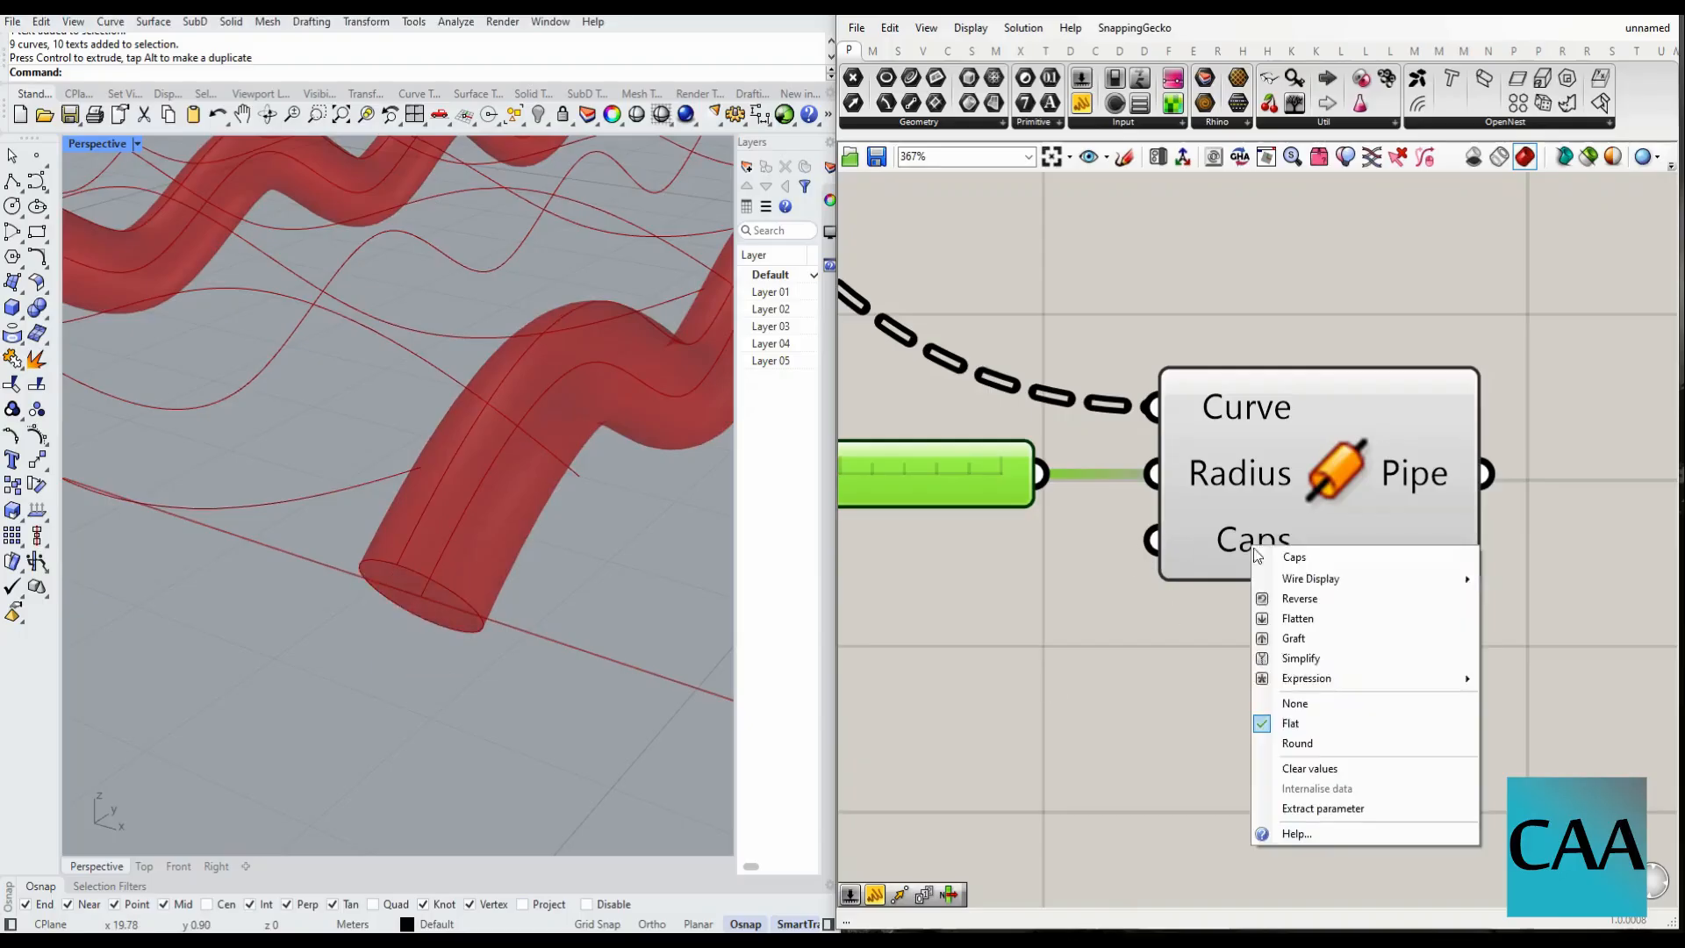
{"action": "left_click", "coordinate": [1375, 744]}
{"action": "scroll", "coordinate": [246, 520], "scroll_direction": "down", "scroll_amount": 5}
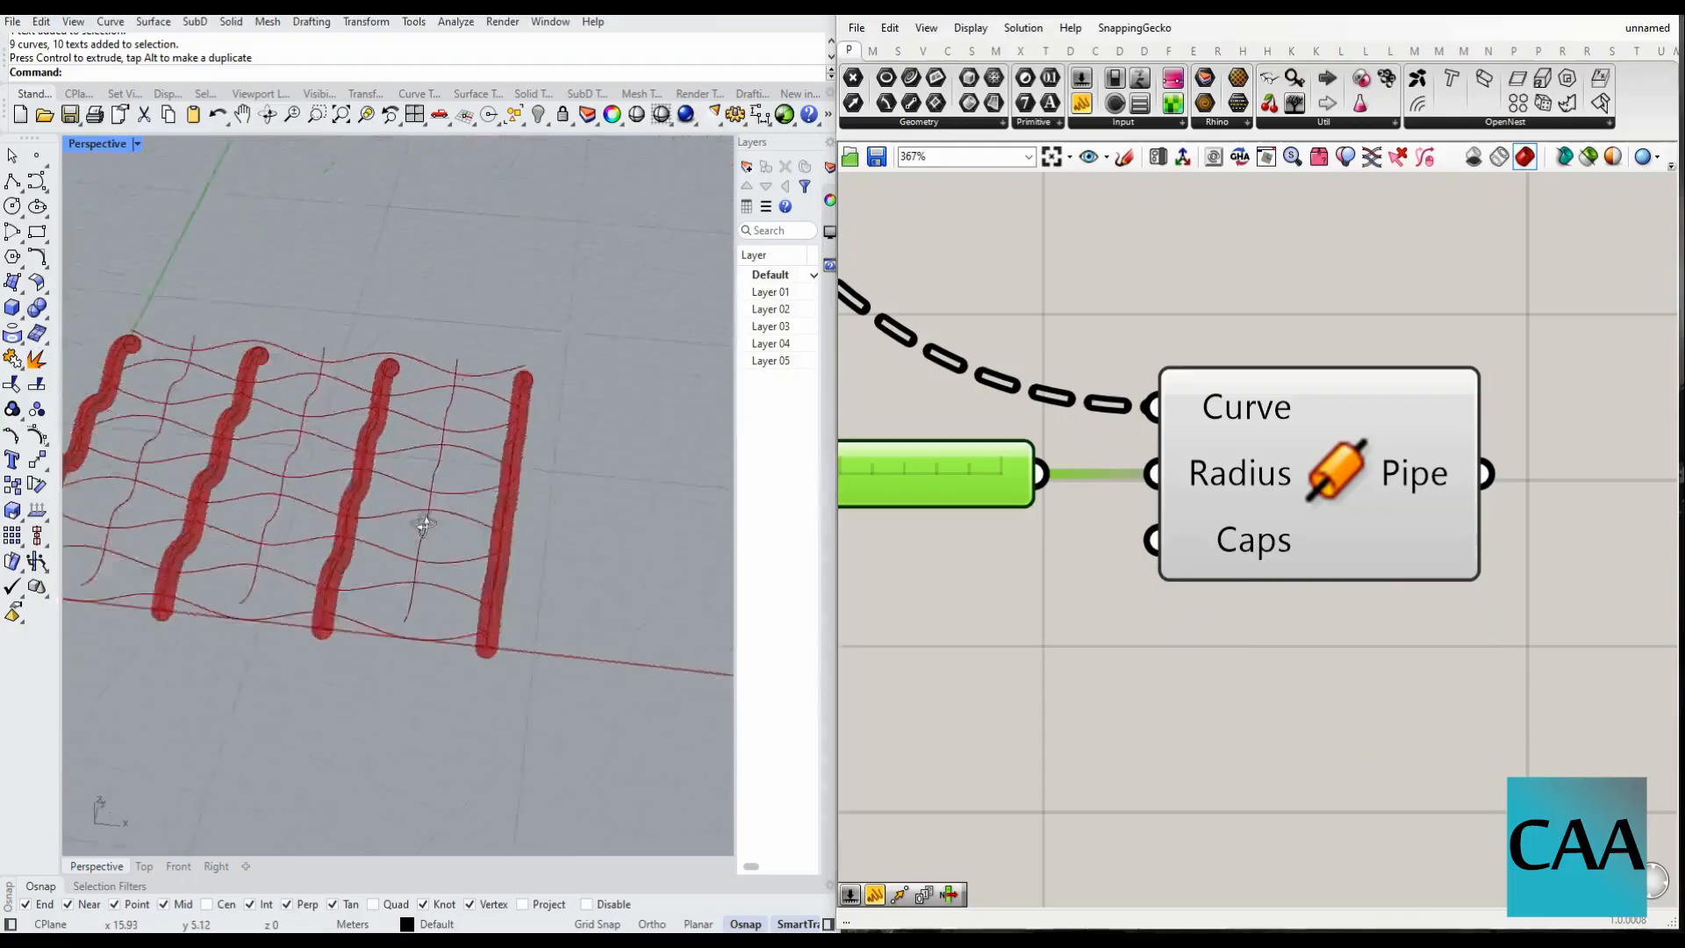
- Add the second Interpolate's Curve output to the Pipe's Curve input, keeping the existing wire
{"action": "scroll", "coordinate": [1215, 432], "scroll_direction": "down", "scroll_amount": 5}
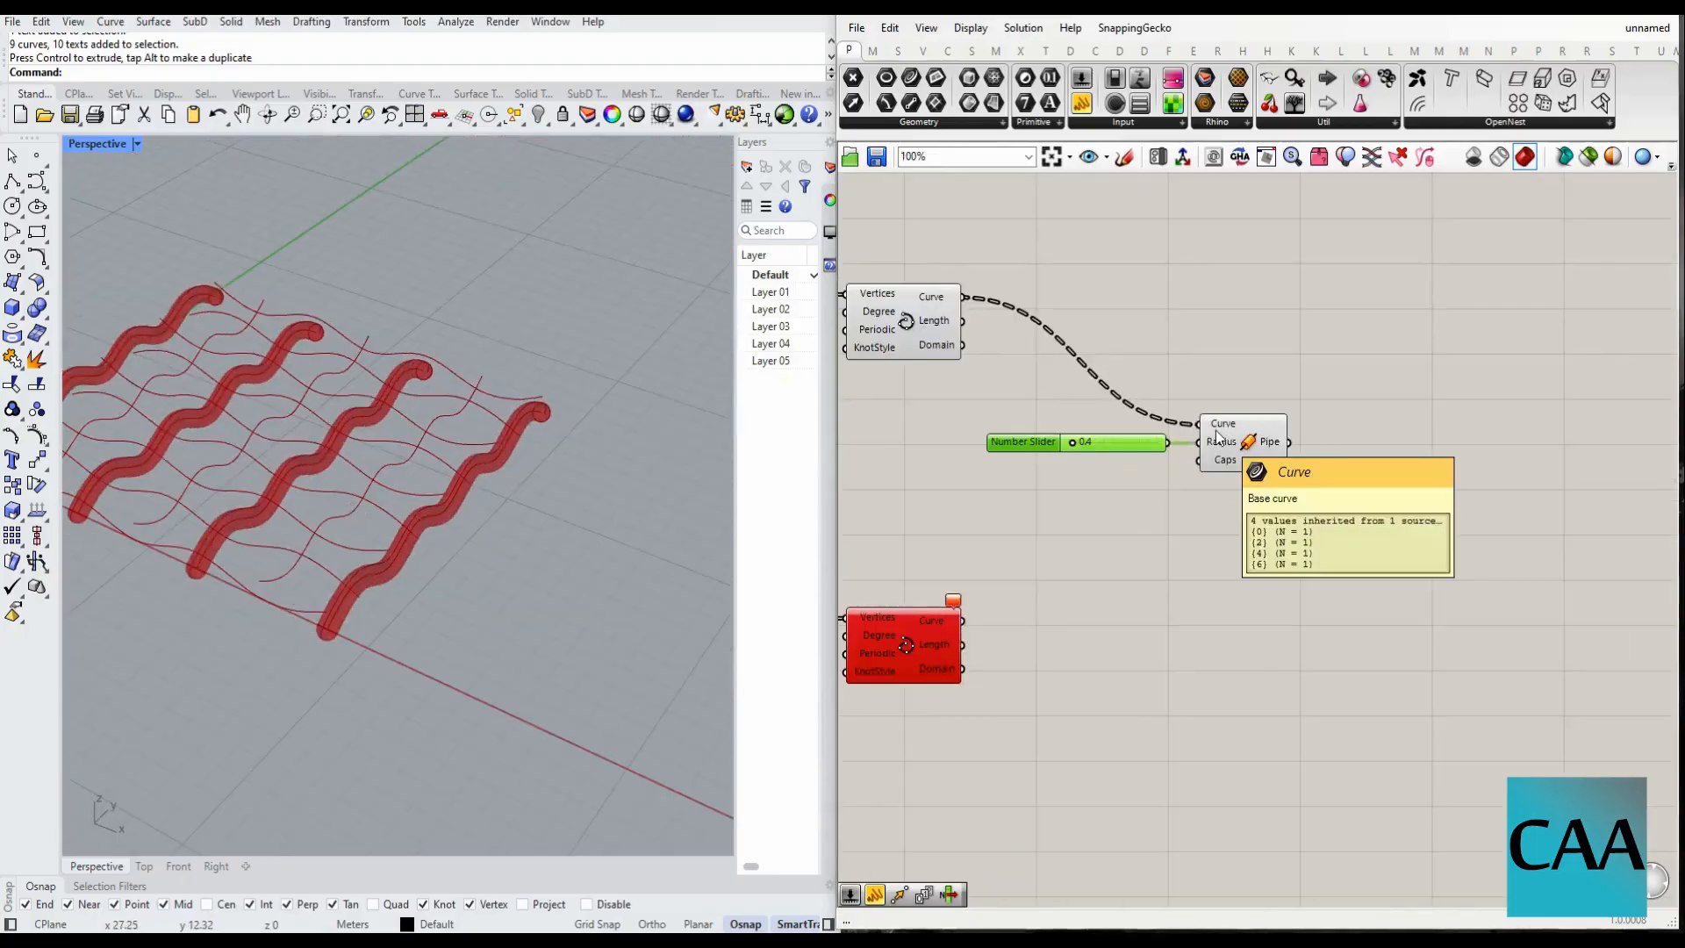
{"action": "scroll", "coordinate": [1157, 477], "scroll_direction": "down", "scroll_amount": 2}
{"action": "scroll", "coordinate": [1036, 586], "scroll_direction": "up", "scroll_amount": 2}
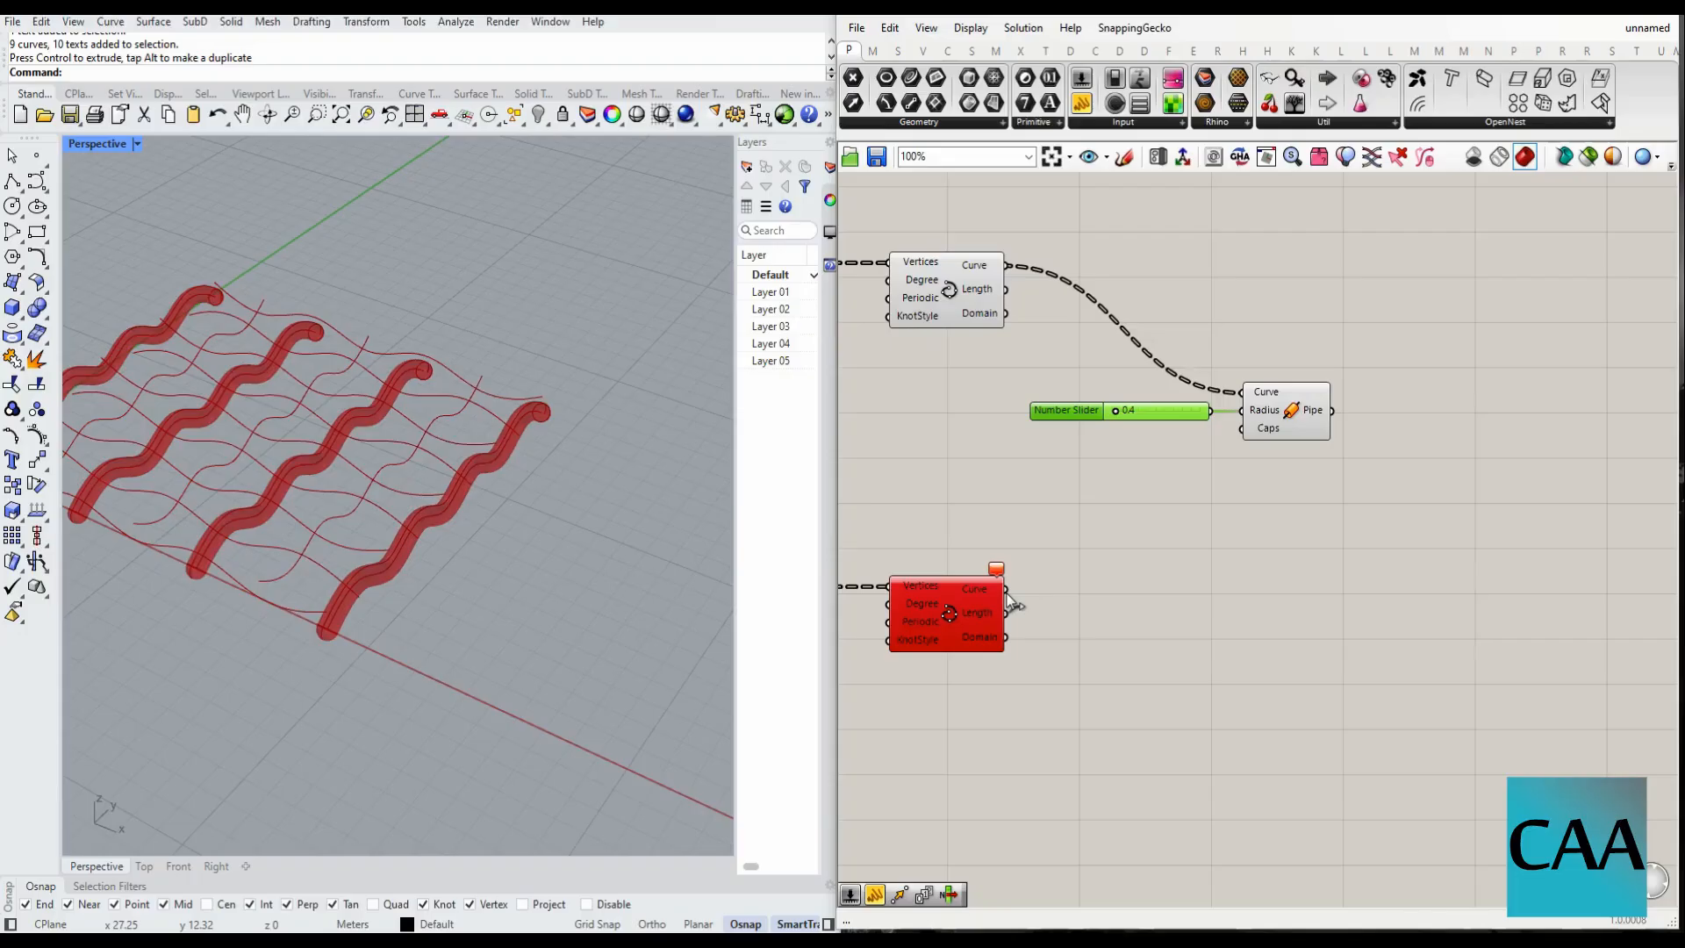
{"action": "scroll", "coordinate": [1080, 579], "scroll_direction": "up", "scroll_amount": 1}
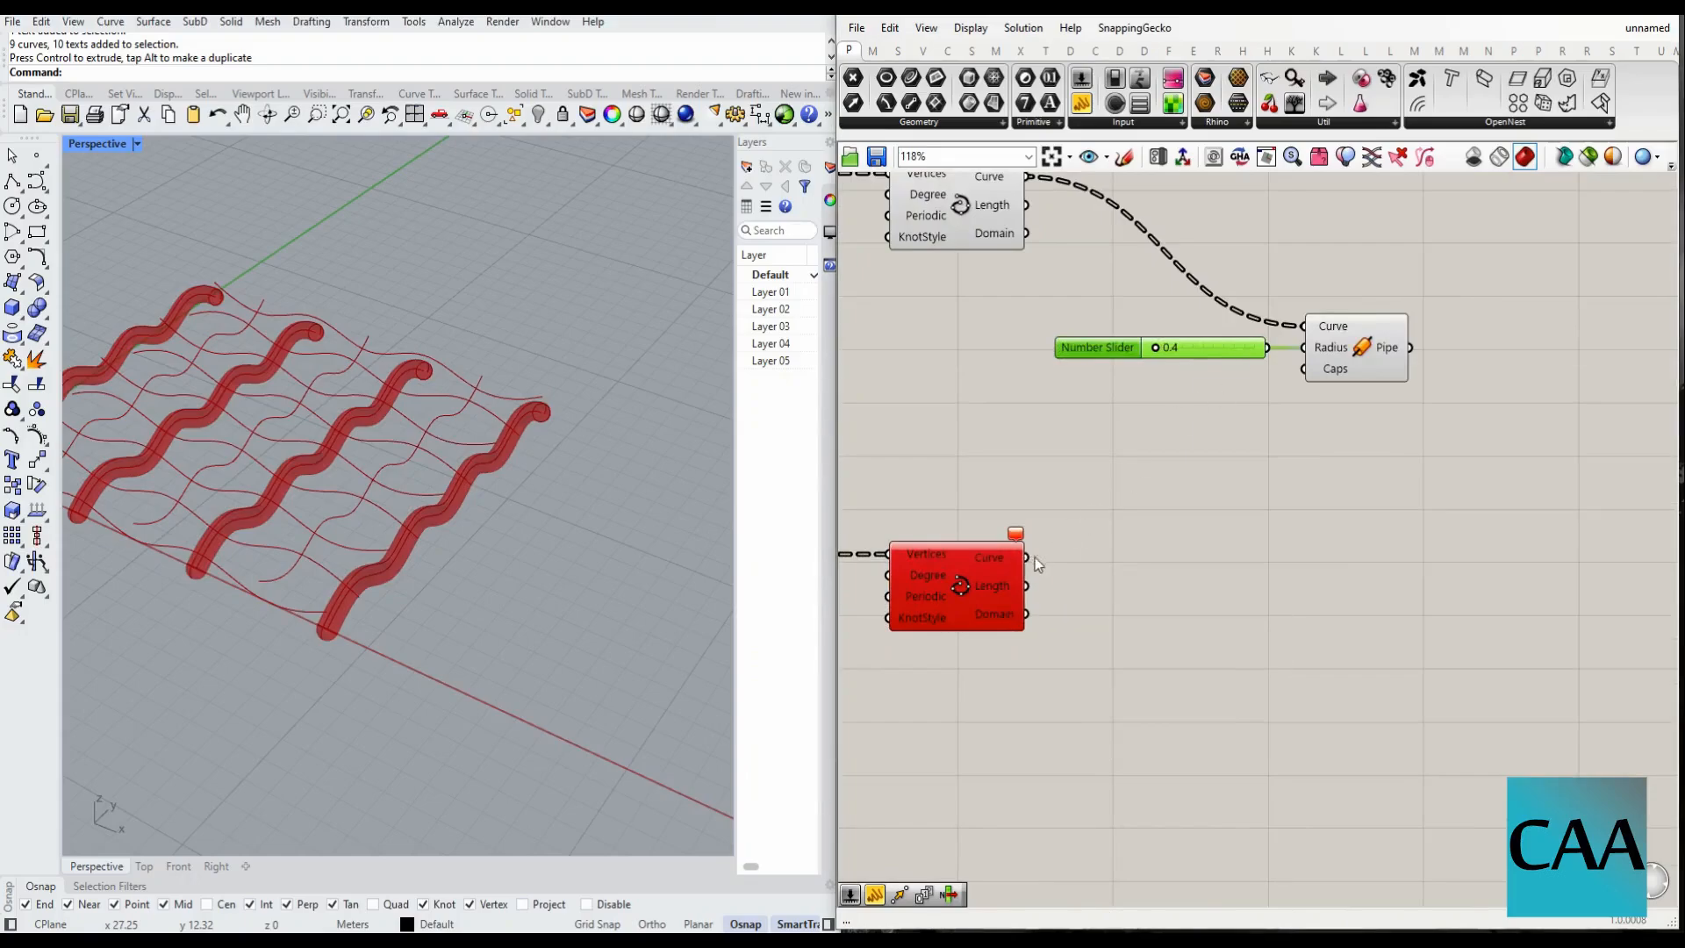
{"action": "left_click_drag", "start_coordinate": [1027, 557], "coordinate": [1305, 326], "text": "shift"}
{"action": "scroll", "coordinate": [1128, 698], "scroll_direction": "down", "scroll_amount": 1}
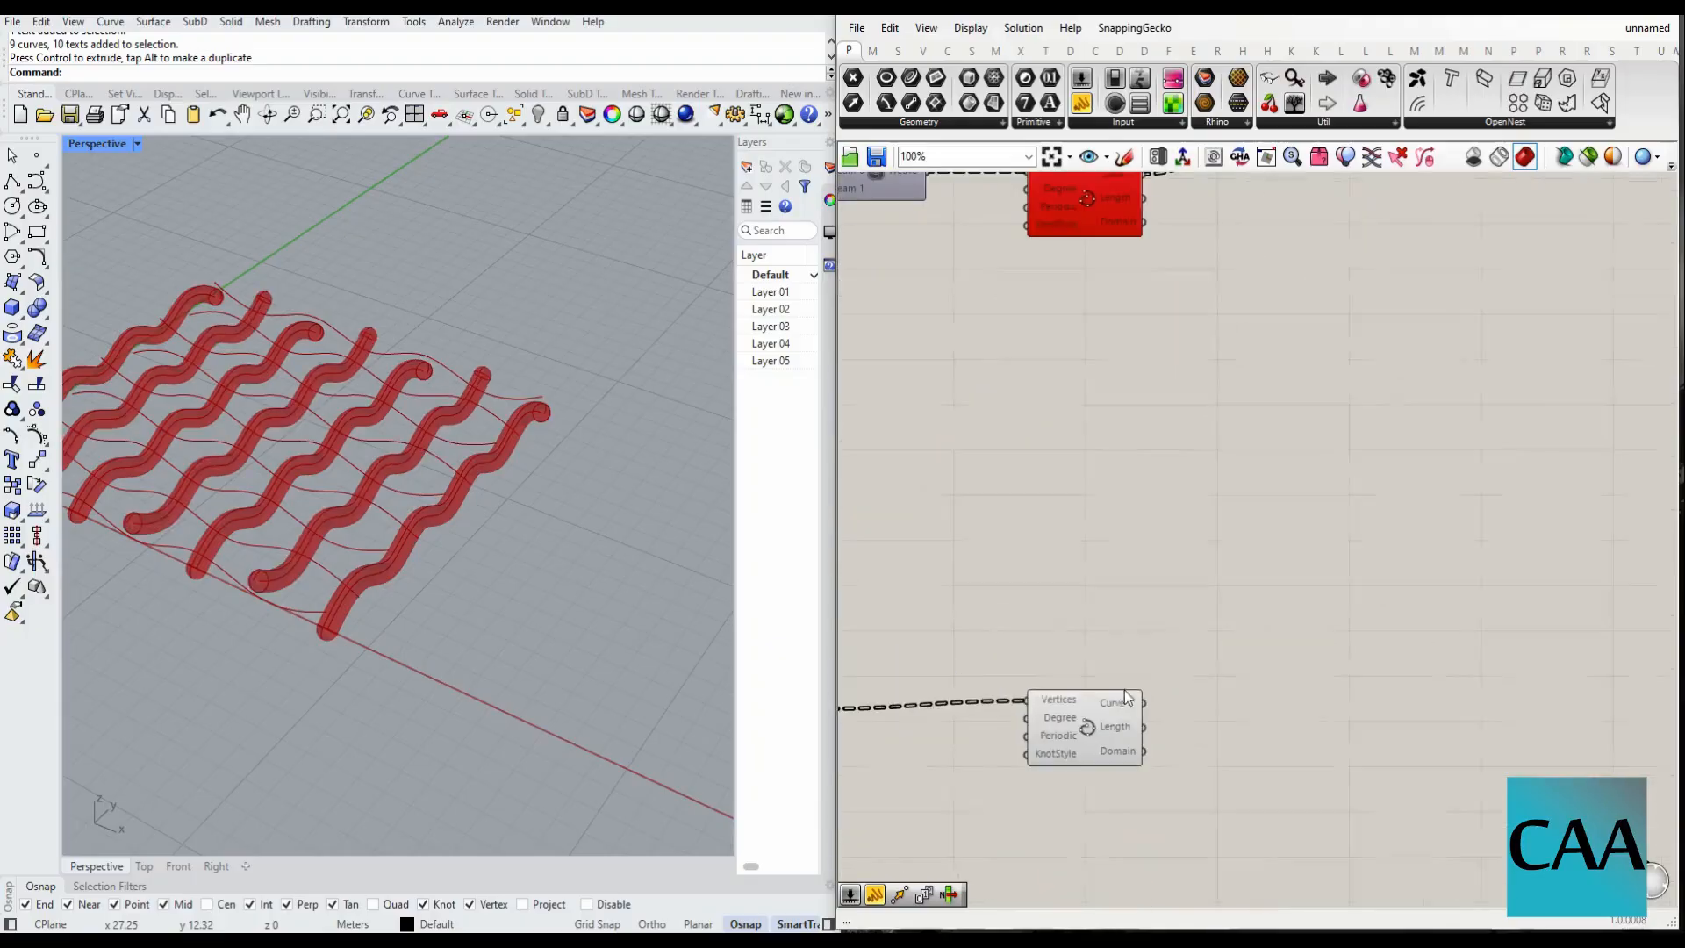
- Add the Curve outputs of the third and fourth Interpolate components to the Pipe's Curve input
{"action": "left_click_drag", "start_coordinate": [1128, 698], "coordinate": [1266, 408], "text": "shift"}
{"action": "scroll", "coordinate": [1237, 689], "scroll_direction": "down", "scroll_amount": 3}
{"action": "scroll", "coordinate": [1266, 408], "scroll_direction": "down", "scroll_amount": 2}
{"action": "right_click_drag", "start_coordinate": [1192, 888], "coordinate": [1170, 704]}
{"action": "scroll", "coordinate": [1156, 593], "scroll_direction": "up", "scroll_amount": 6}
{"action": "scroll", "coordinate": [1193, 650], "scroll_direction": "down", "scroll_amount": 5}
{"action": "left_click_drag", "start_coordinate": [1158, 580], "coordinate": [1380, 591], "text": "shift"}
{"action": "scroll", "coordinate": [1317, 351], "scroll_direction": "down", "scroll_amount": 2}
{"action": "scroll", "coordinate": [1295, 237], "scroll_direction": "up", "scroll_amount": 5}
{"action": "left_click", "coordinate": [1299, 244], "text": "shift"}
{"action": "left_click", "coordinate": [1320, 630]}
{"action": "scroll", "coordinate": [1319, 613], "scroll_direction": "down", "scroll_amount": 3}
{"action": "mouse_move", "coordinate": [509, 566]}
{"action": "right_mouse_down"}
{"action": "mouse_move", "coordinate": [407, 461]}
{"action": "mouse_move", "coordinate": [499, 553]}
{"action": "right_mouse_up"}
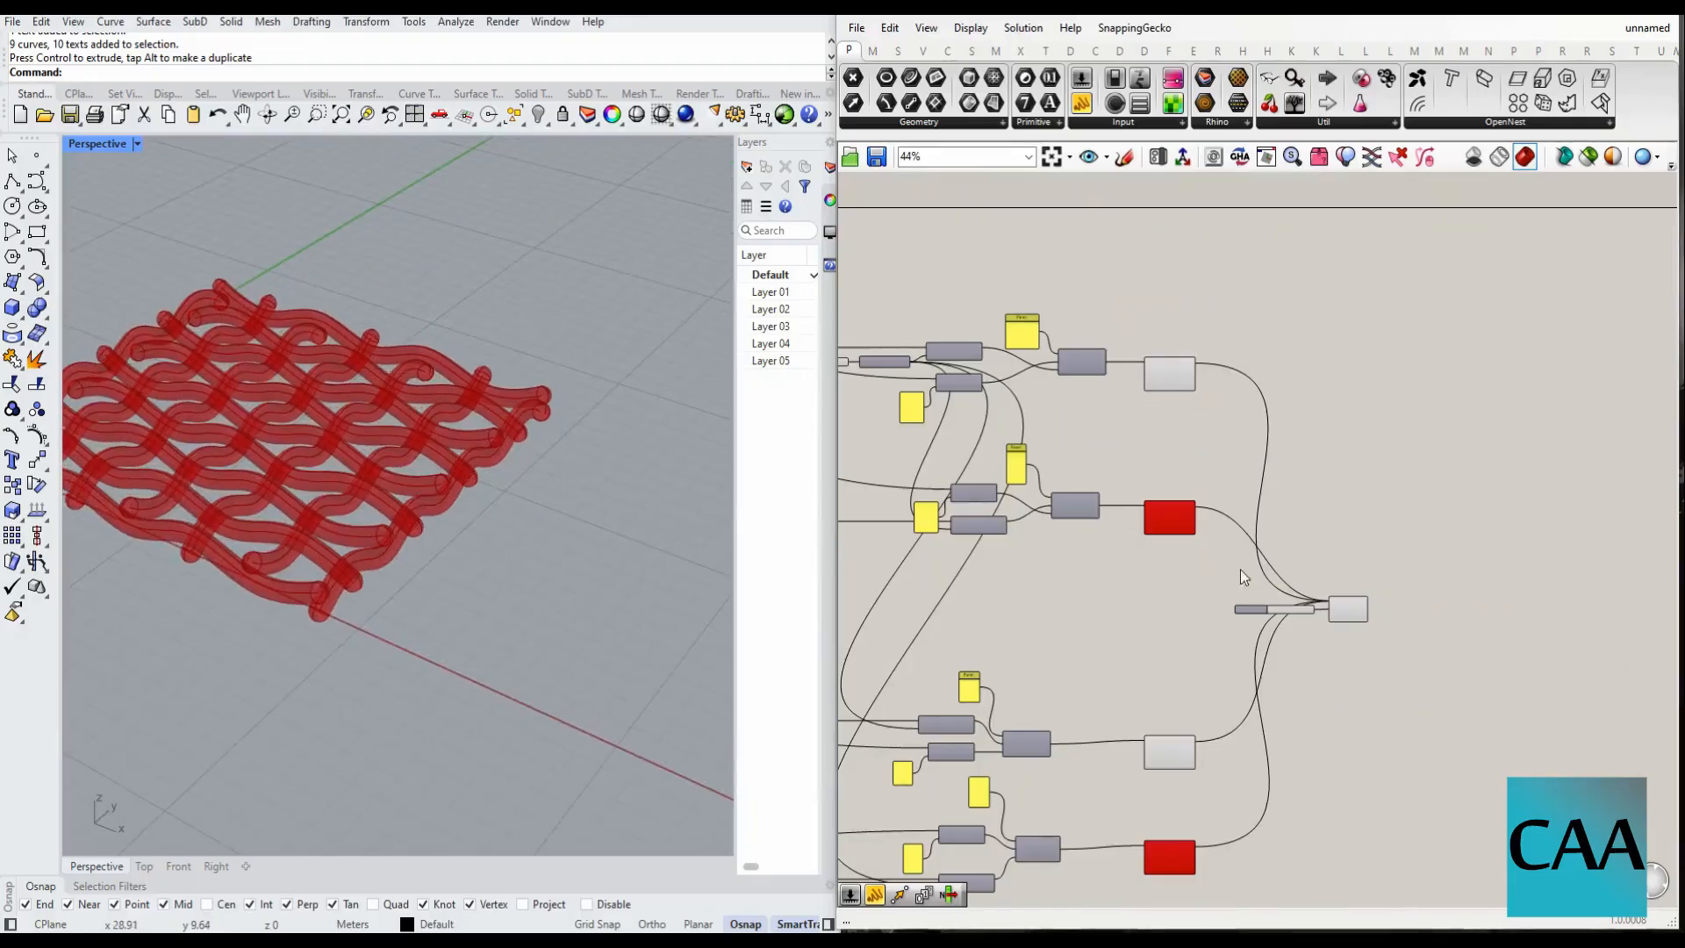
- Set the pipe radius slider to 0.5 and orbit the viewport to check the woven strands
{"action": "scroll", "coordinate": [1244, 577], "scroll_direction": "up", "scroll_amount": 6}
{"action": "scroll", "coordinate": [1225, 604], "scroll_direction": "up", "scroll_amount": 3}
{"action": "left_click_drag", "start_coordinate": [1207, 592], "coordinate": [1209, 592]}
{"action": "right_click_drag", "start_coordinate": [414, 442], "coordinate": [492, 561]}
- Select all four Interpolate components and disable their preview, leaving only the pipes displayed
{"action": "scroll", "coordinate": [1198, 388], "scroll_direction": "down", "scroll_amount": 10}
{"action": "left_click_drag", "start_coordinate": [1193, 305], "coordinate": [1088, 746]}
{"action": "scroll", "coordinate": [1003, 530], "scroll_direction": "up", "scroll_amount": 4}
{"action": "middle_click", "coordinate": [980, 507]}
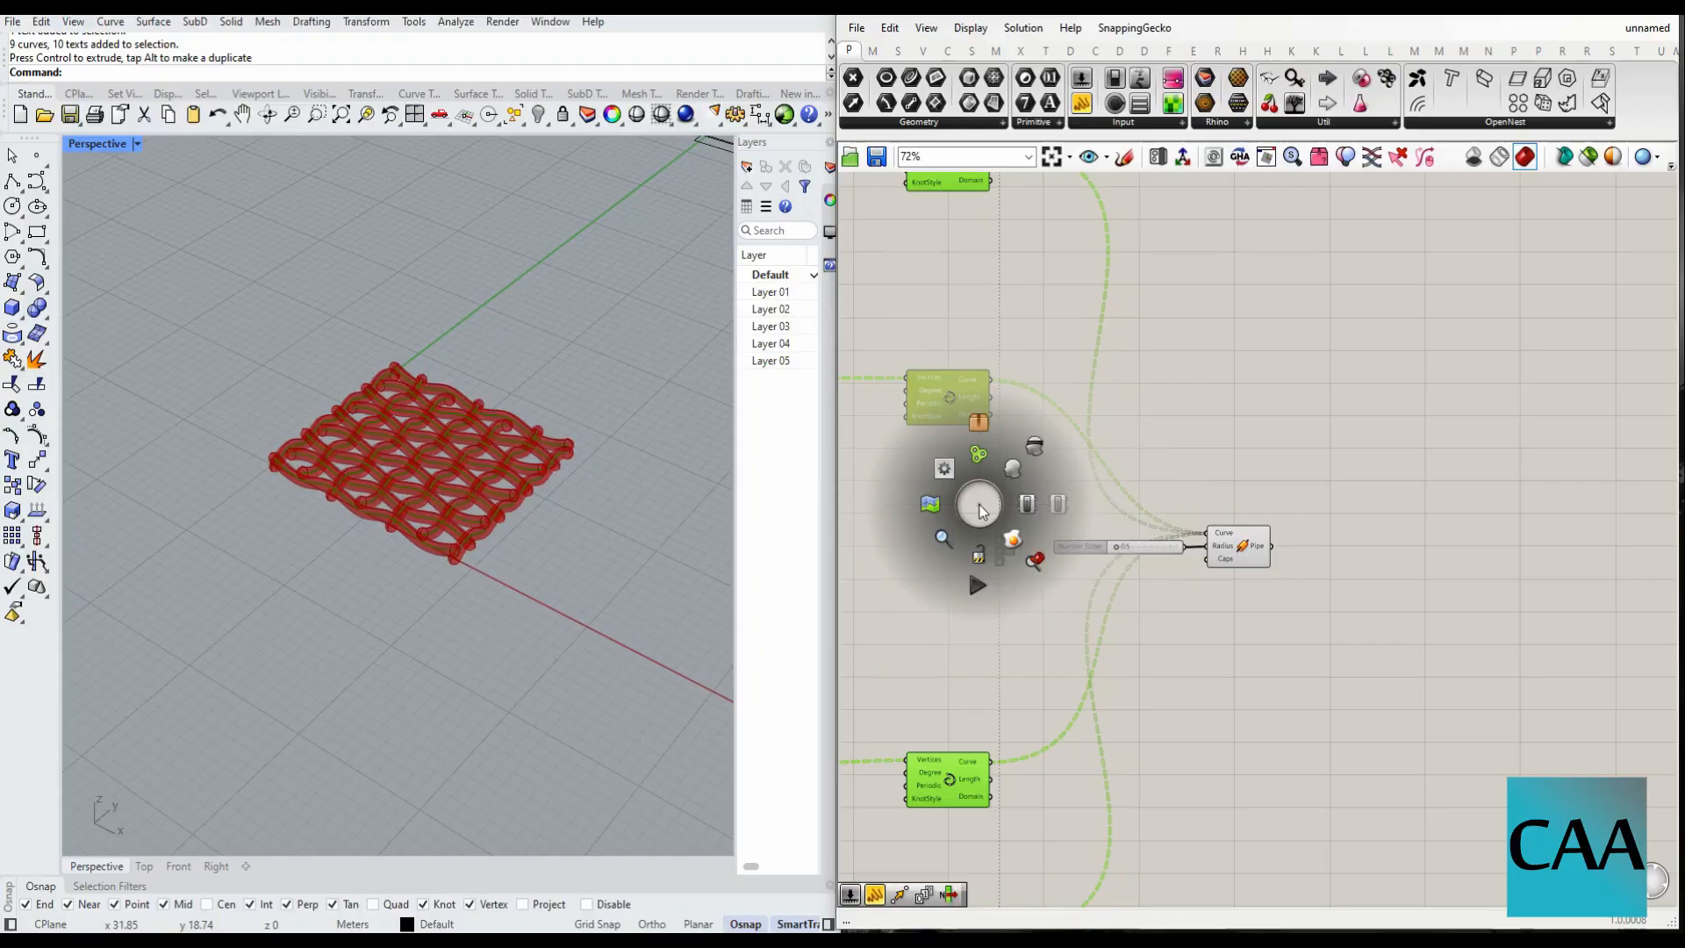
{"action": "left_click", "coordinate": [1035, 447]}
{"action": "right_click_drag", "start_coordinate": [501, 432], "coordinate": [430, 447]}
{"action": "scroll", "coordinate": [429, 458], "scroll_direction": "up", "scroll_amount": 4}
{"action": "scroll", "coordinate": [430, 458], "scroll_direction": "up", "scroll_amount": 6}
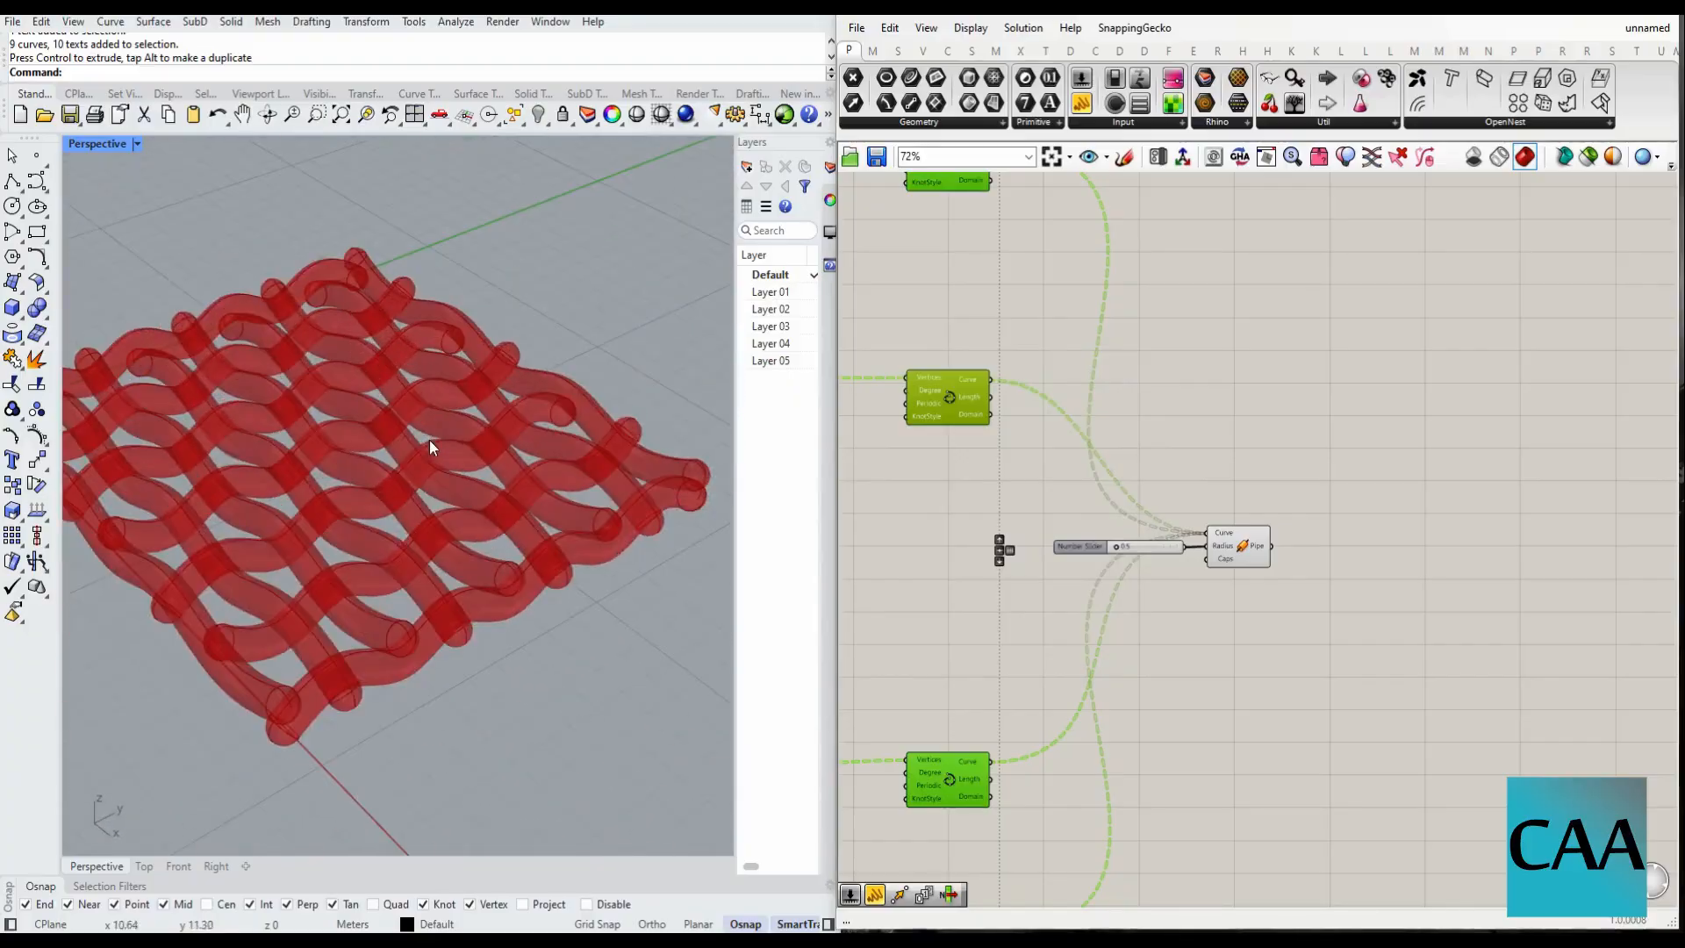
- Bake the Pipe output to the Default layer
{"action": "right_click", "coordinate": [1261, 551]}
{"action": "scroll", "coordinate": [1261, 544], "scroll_direction": "up", "scroll_amount": 5}
{"action": "right_click", "coordinate": [1262, 538]}
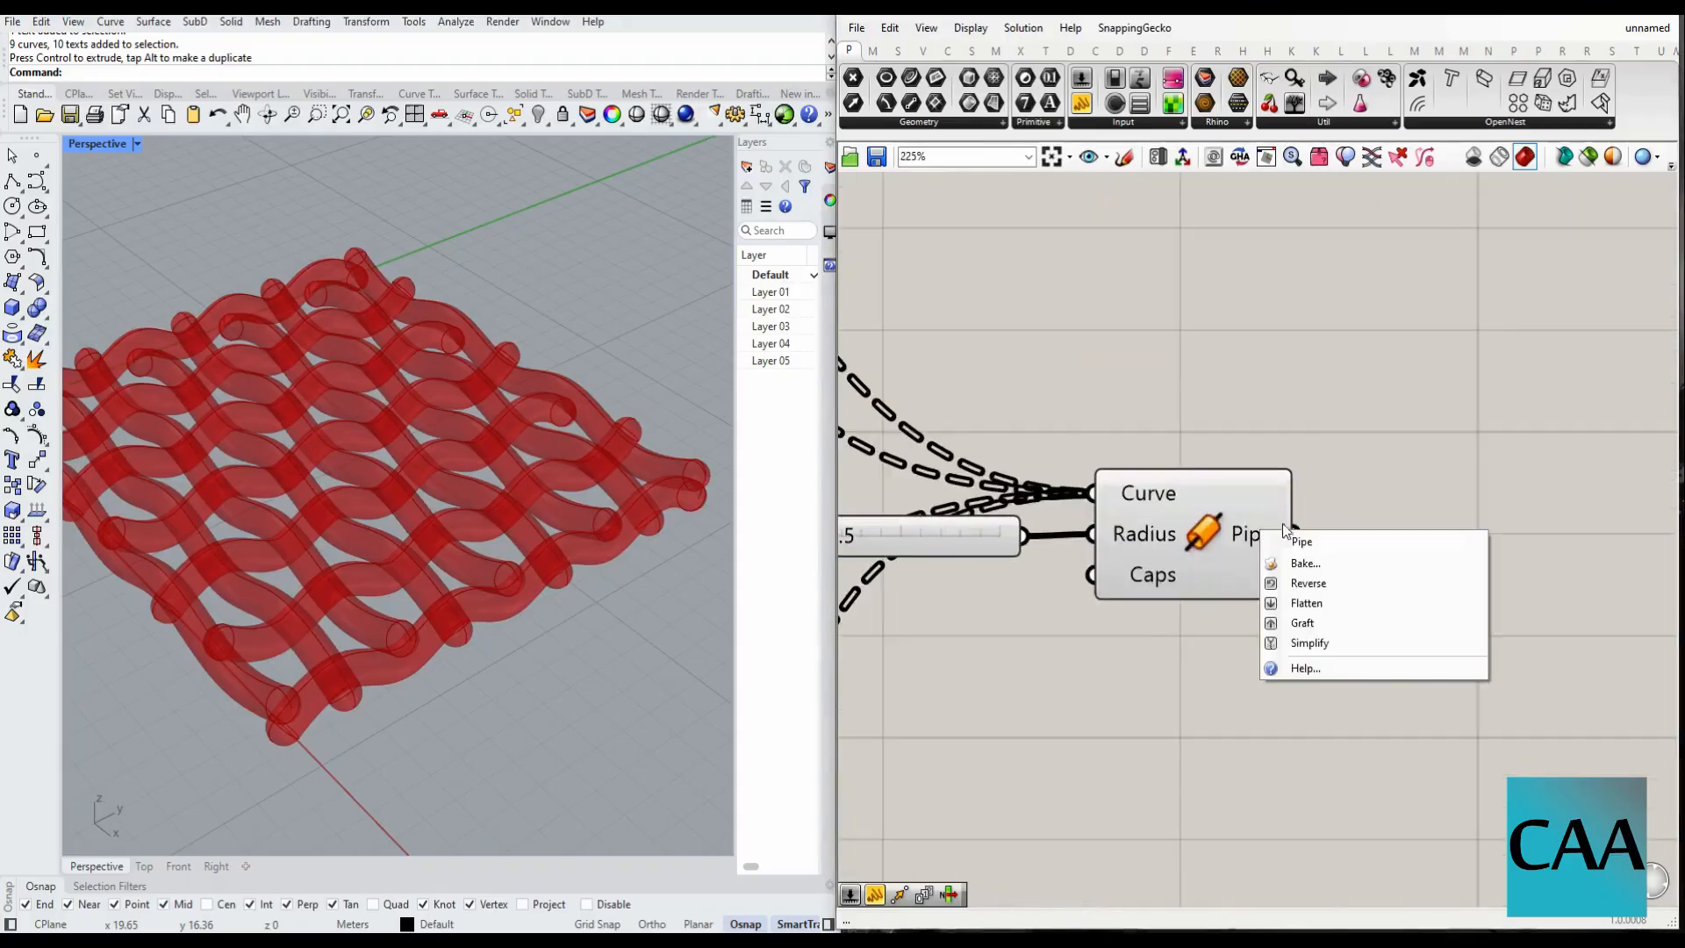
{"action": "left_click", "coordinate": [1327, 567]}
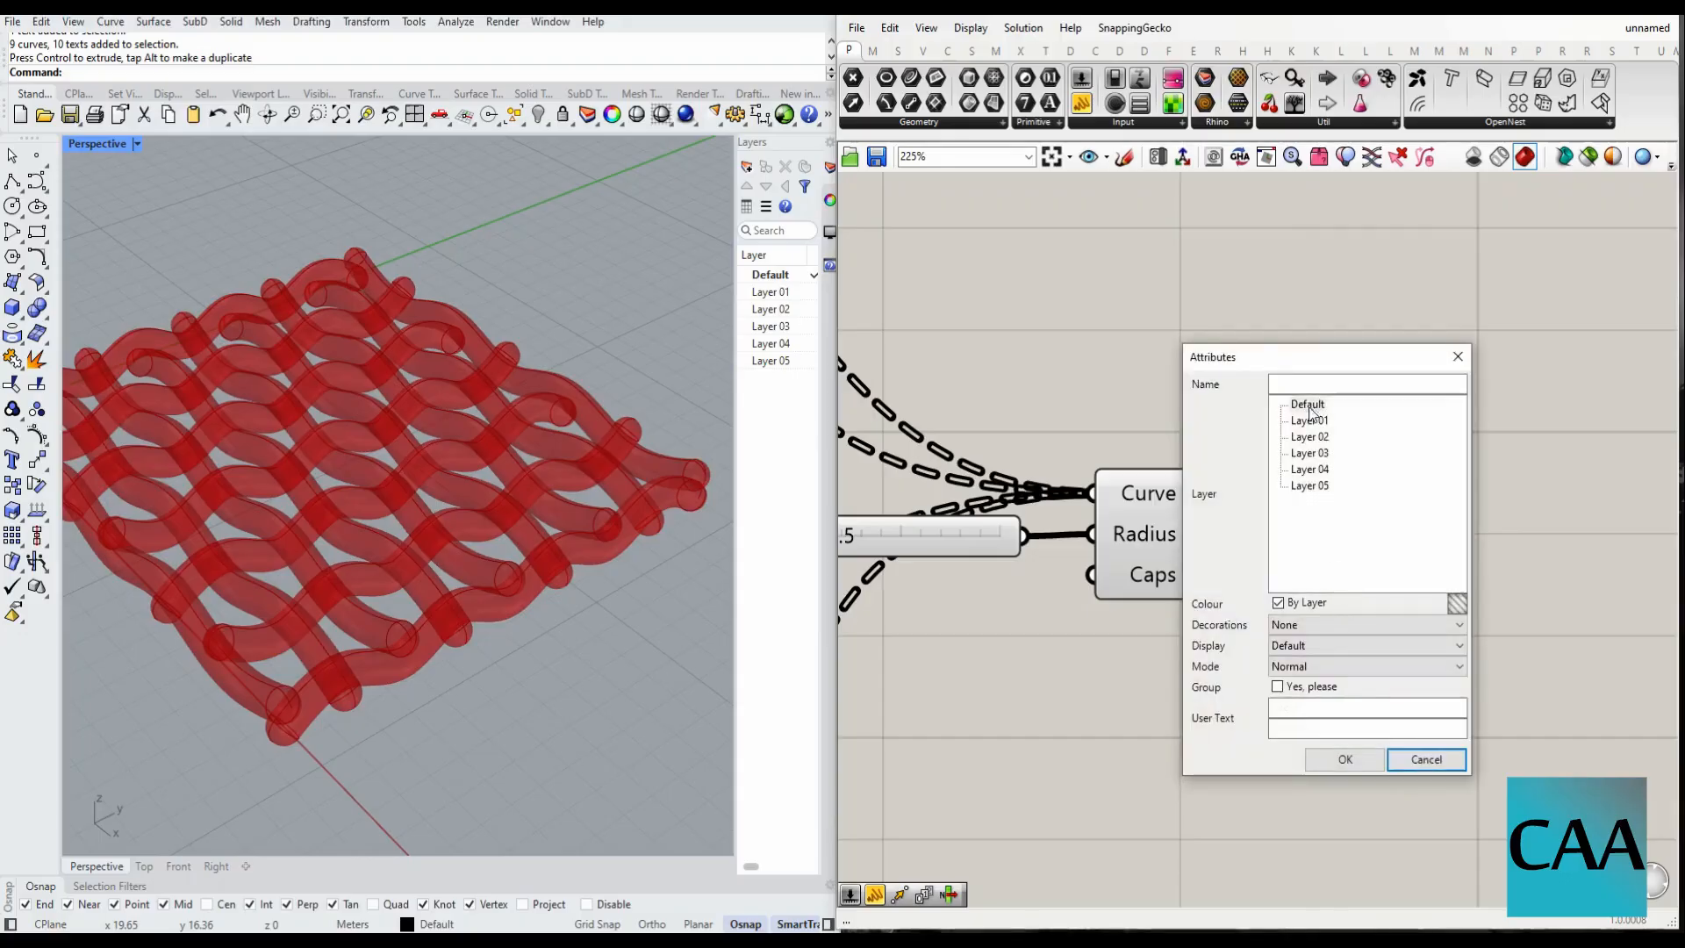
{"action": "left_click", "coordinate": [1309, 407]}
{"action": "left_click", "coordinate": [1346, 759]}
- Move the baked pipe weave along the Y axis, clear of the Grasshopper preview, and inspect it
{"action": "scroll", "coordinate": [454, 525], "scroll_direction": "down", "scroll_amount": 3}
{"action": "scroll", "coordinate": [454, 525], "scroll_direction": "down", "scroll_amount": 3}
{"action": "right_click_drag", "start_coordinate": [454, 525], "coordinate": [263, 577], "text": "shift"}
{"action": "left_click", "coordinate": [230, 548]}
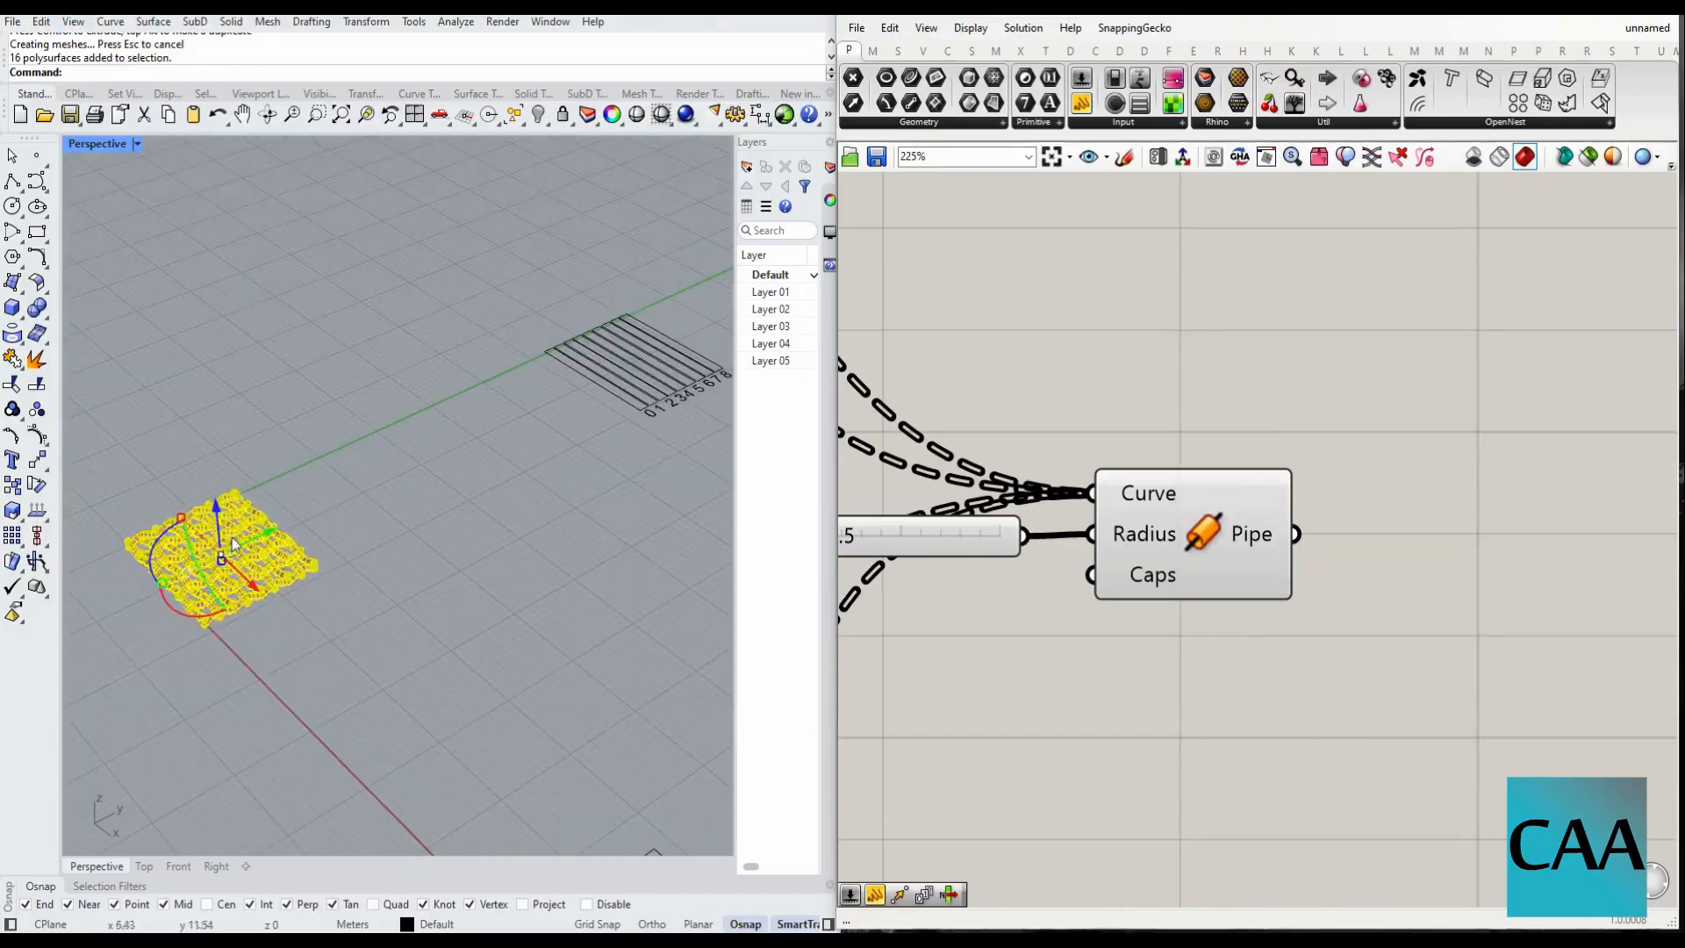
{"action": "left_click_drag", "start_coordinate": [263, 541], "coordinate": [446, 443]}
{"action": "left_click", "coordinate": [492, 531]}
{"action": "scroll", "coordinate": [465, 465], "scroll_direction": "up", "scroll_amount": 8}
{"action": "right_click_drag", "start_coordinate": [559, 513], "coordinate": [458, 483]}
{"action": "scroll", "coordinate": [479, 491], "scroll_direction": "down", "scroll_amount": 4}
{"action": "scroll", "coordinate": [478, 465], "scroll_direction": "up", "scroll_amount": 8}
{"action": "scroll", "coordinate": [458, 485], "scroll_direction": "down", "scroll_amount": 5}
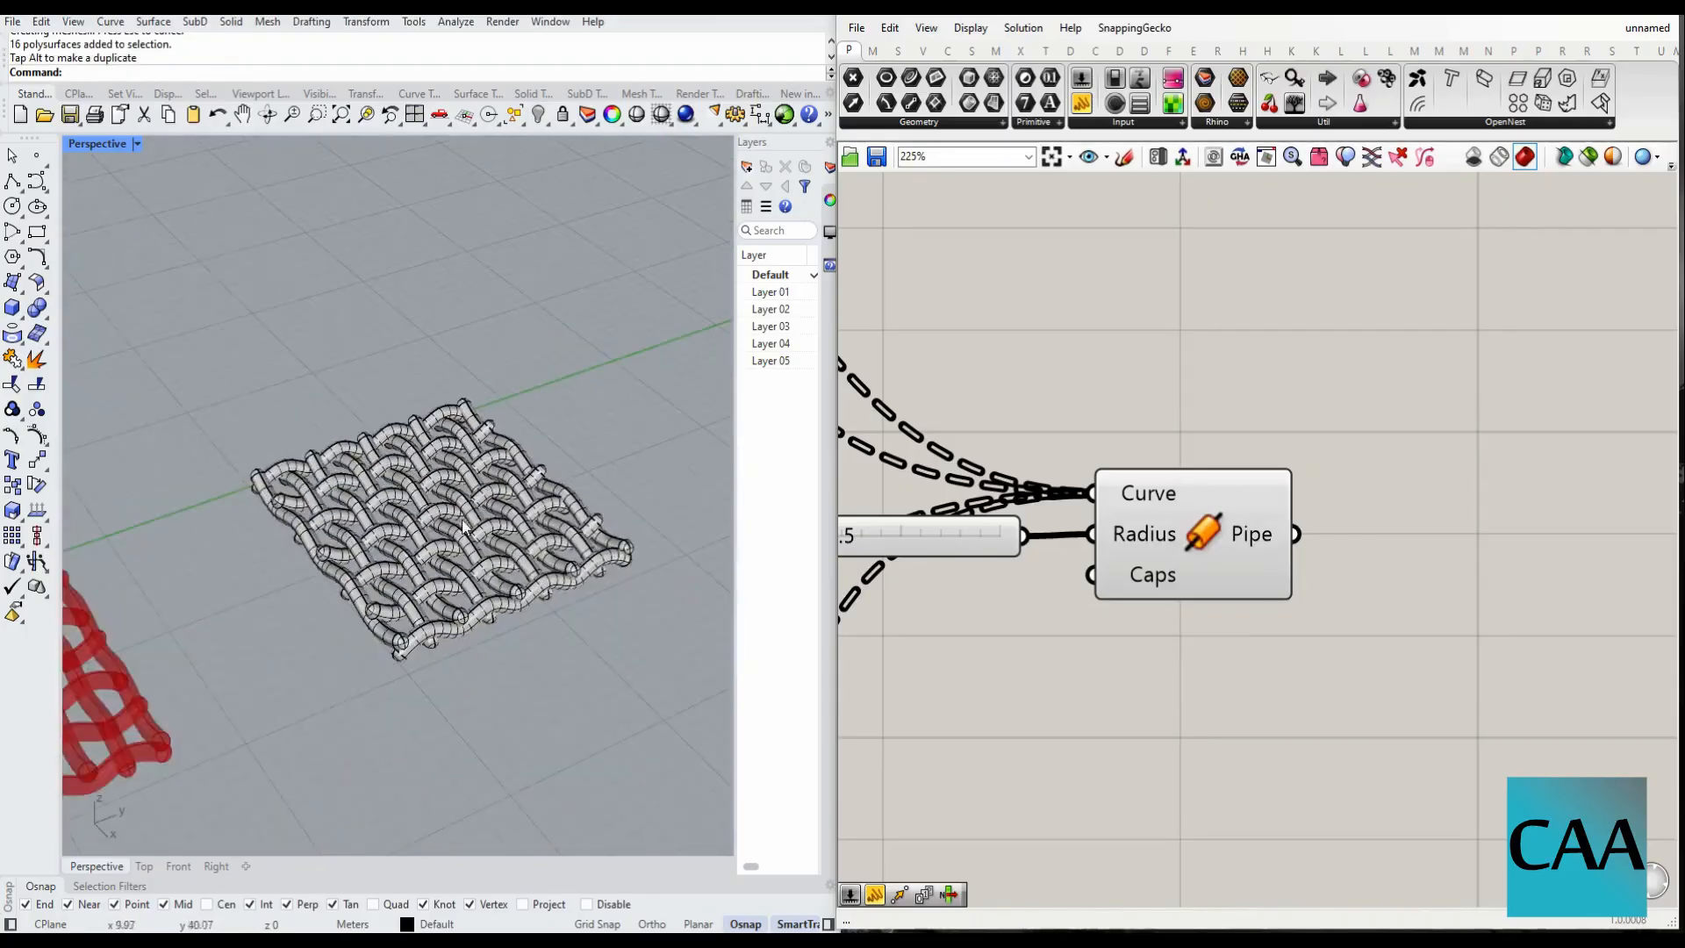
- View the baked weave in Rendered display mode and return the viewport to Shaded
{"action": "left_click", "coordinate": [73, 22]}
{"action": "left_click", "coordinate": [161, 463]}
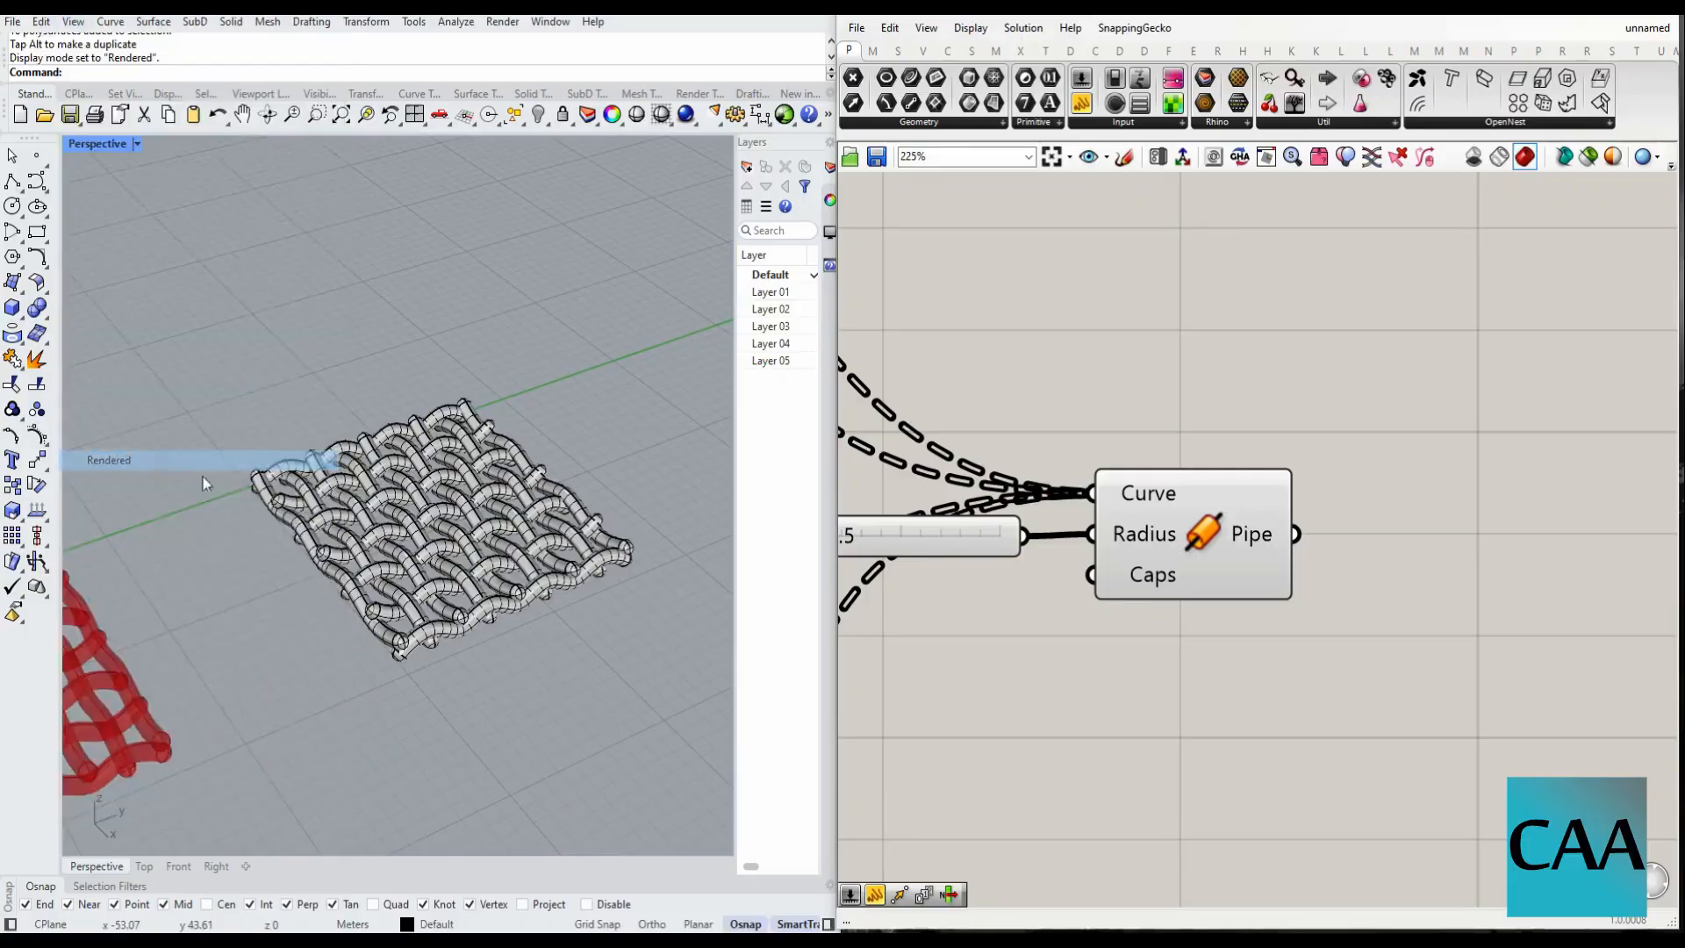
{"action": "right_click_drag", "start_coordinate": [538, 651], "coordinate": [407, 560]}
{"action": "scroll", "coordinate": [485, 584], "scroll_direction": "up", "scroll_amount": 4}
{"action": "scroll", "coordinate": [488, 575], "scroll_direction": "down", "scroll_amount": 6}
{"action": "scroll", "coordinate": [407, 562], "scroll_direction": "down", "scroll_amount": 6}
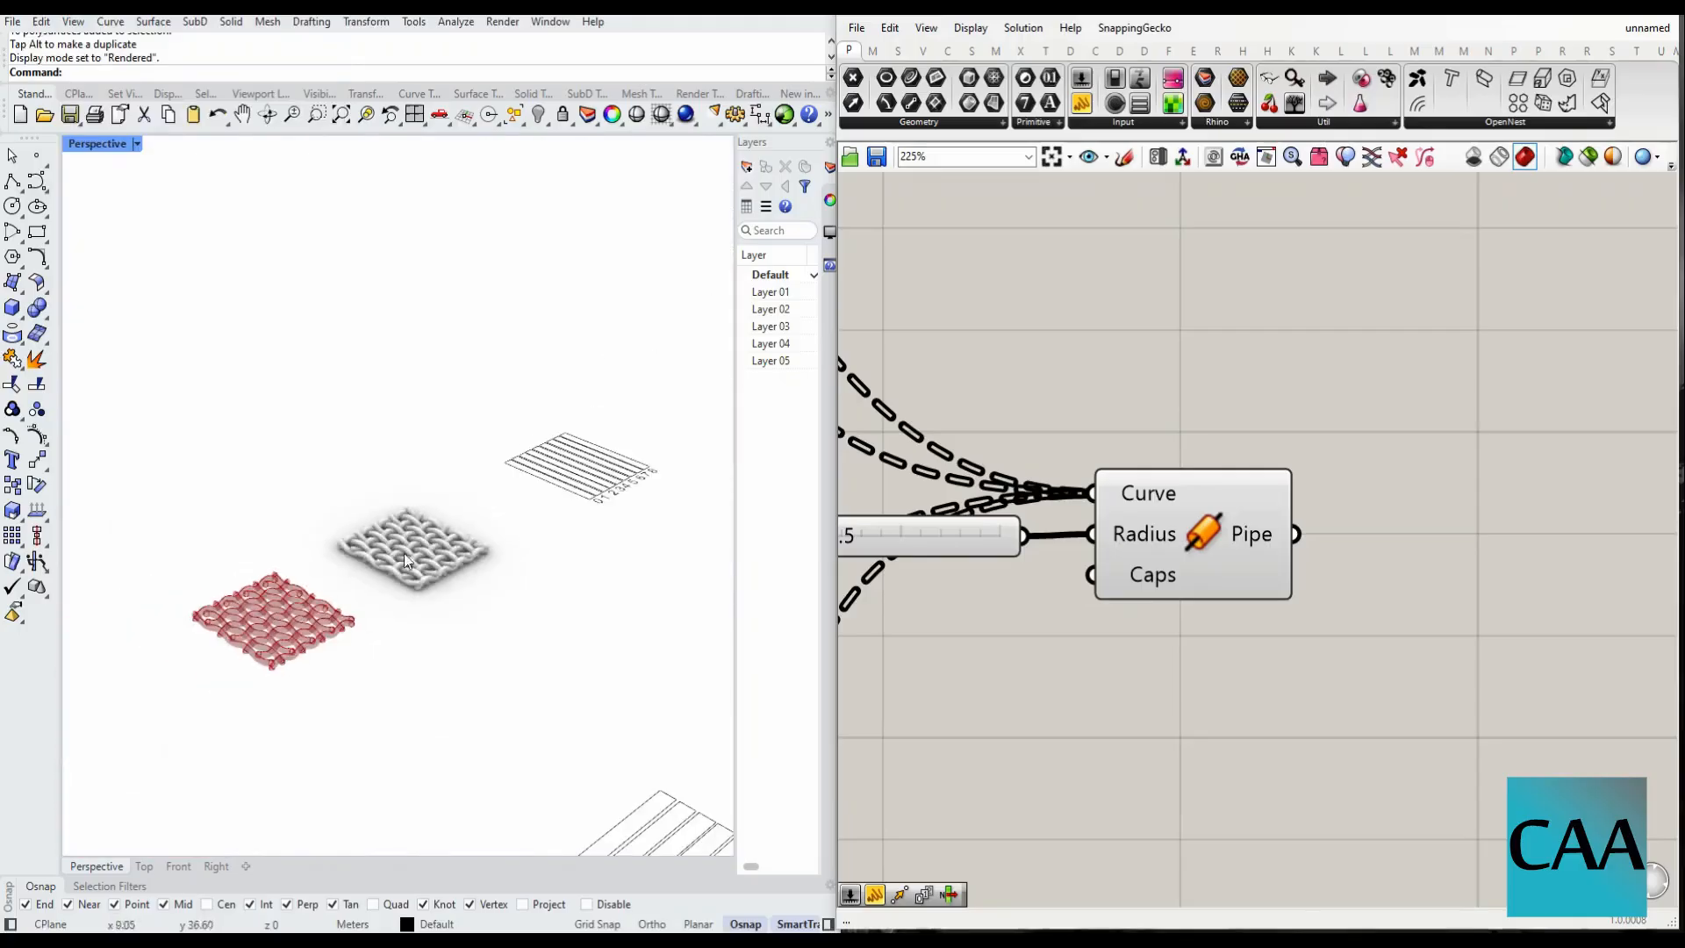
{"action": "left_click", "coordinate": [73, 21]}
{"action": "left_click", "coordinate": [104, 440]}
{"action": "right_click_drag", "start_coordinate": [383, 555], "coordinate": [429, 604]}
- Set the Count slider of the first Series, the one with a step of 3, to 8
{"action": "scroll", "coordinate": [1374, 608], "scroll_direction": "down", "scroll_amount": 12}
{"action": "scroll", "coordinate": [1118, 555], "scroll_direction": "up", "scroll_amount": 11}
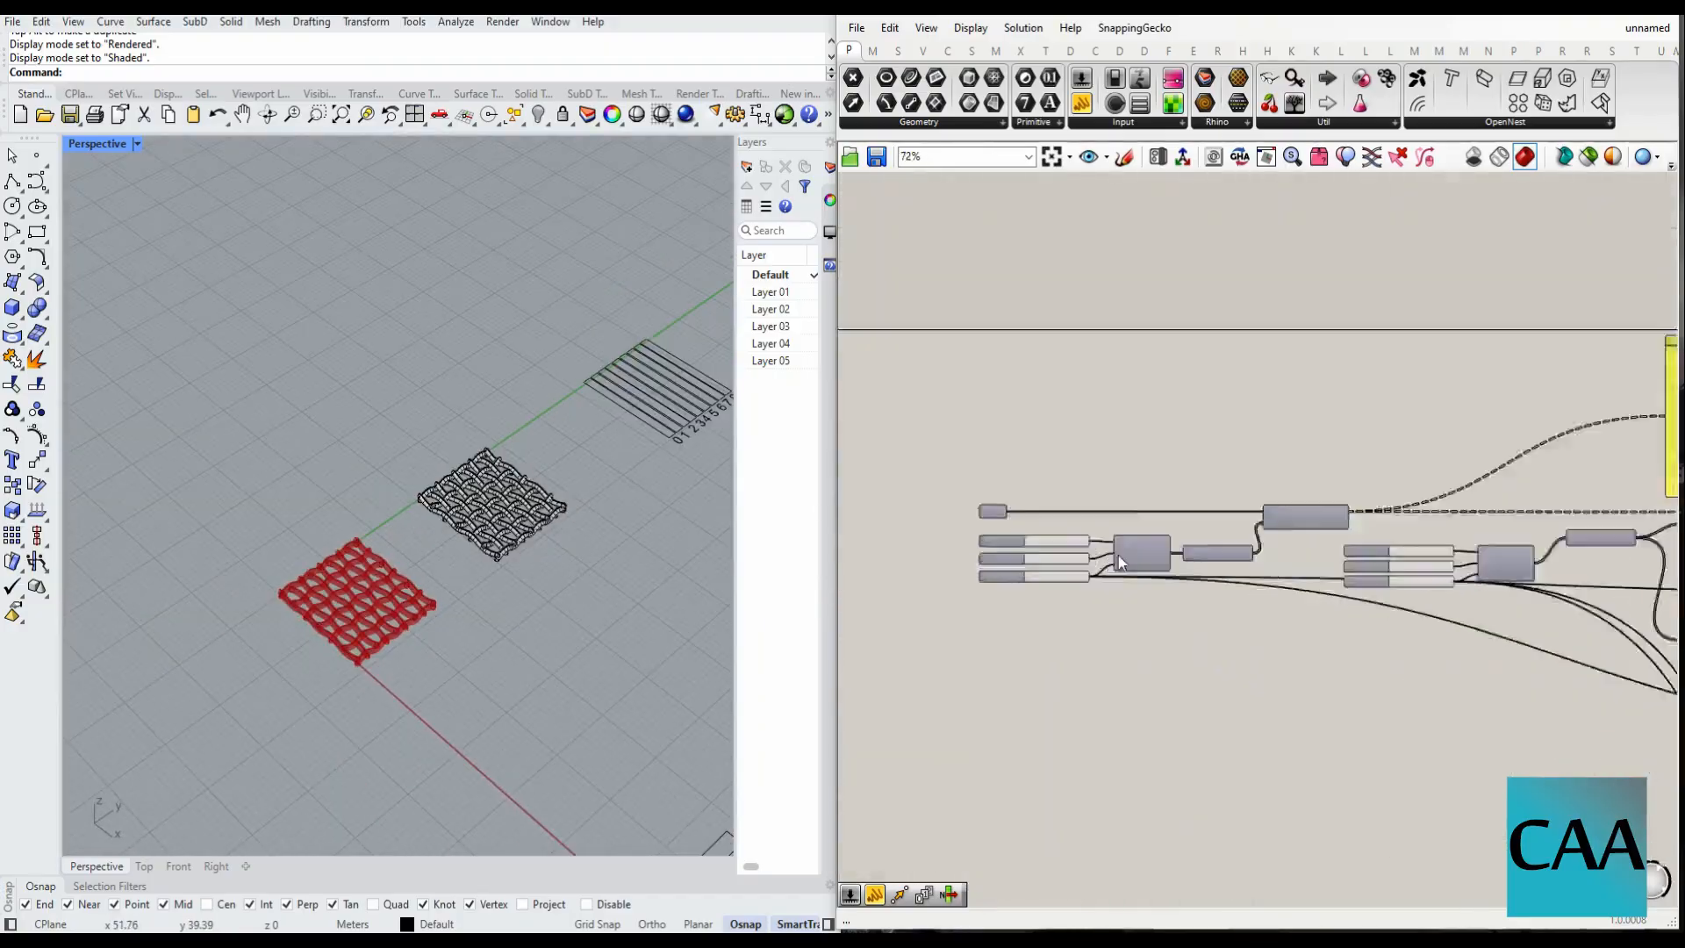
{"action": "left_click_drag", "start_coordinate": [1214, 490], "coordinate": [1223, 494]}
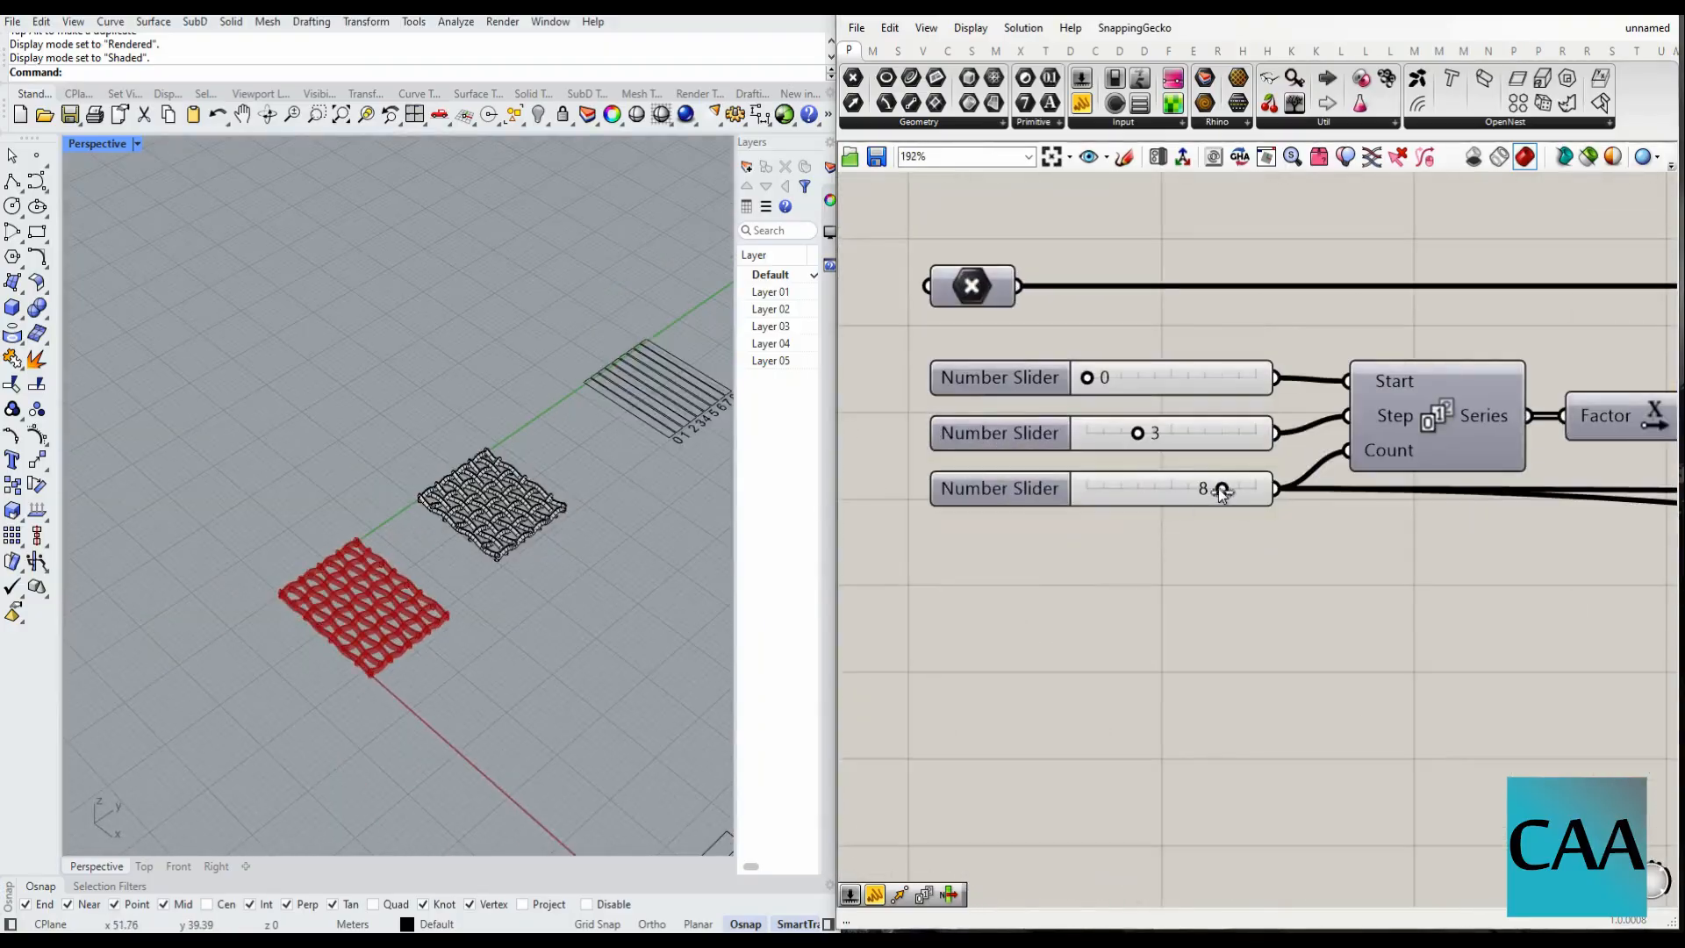
{"action": "scroll", "coordinate": [422, 550], "scroll_direction": "up", "scroll_amount": 5}
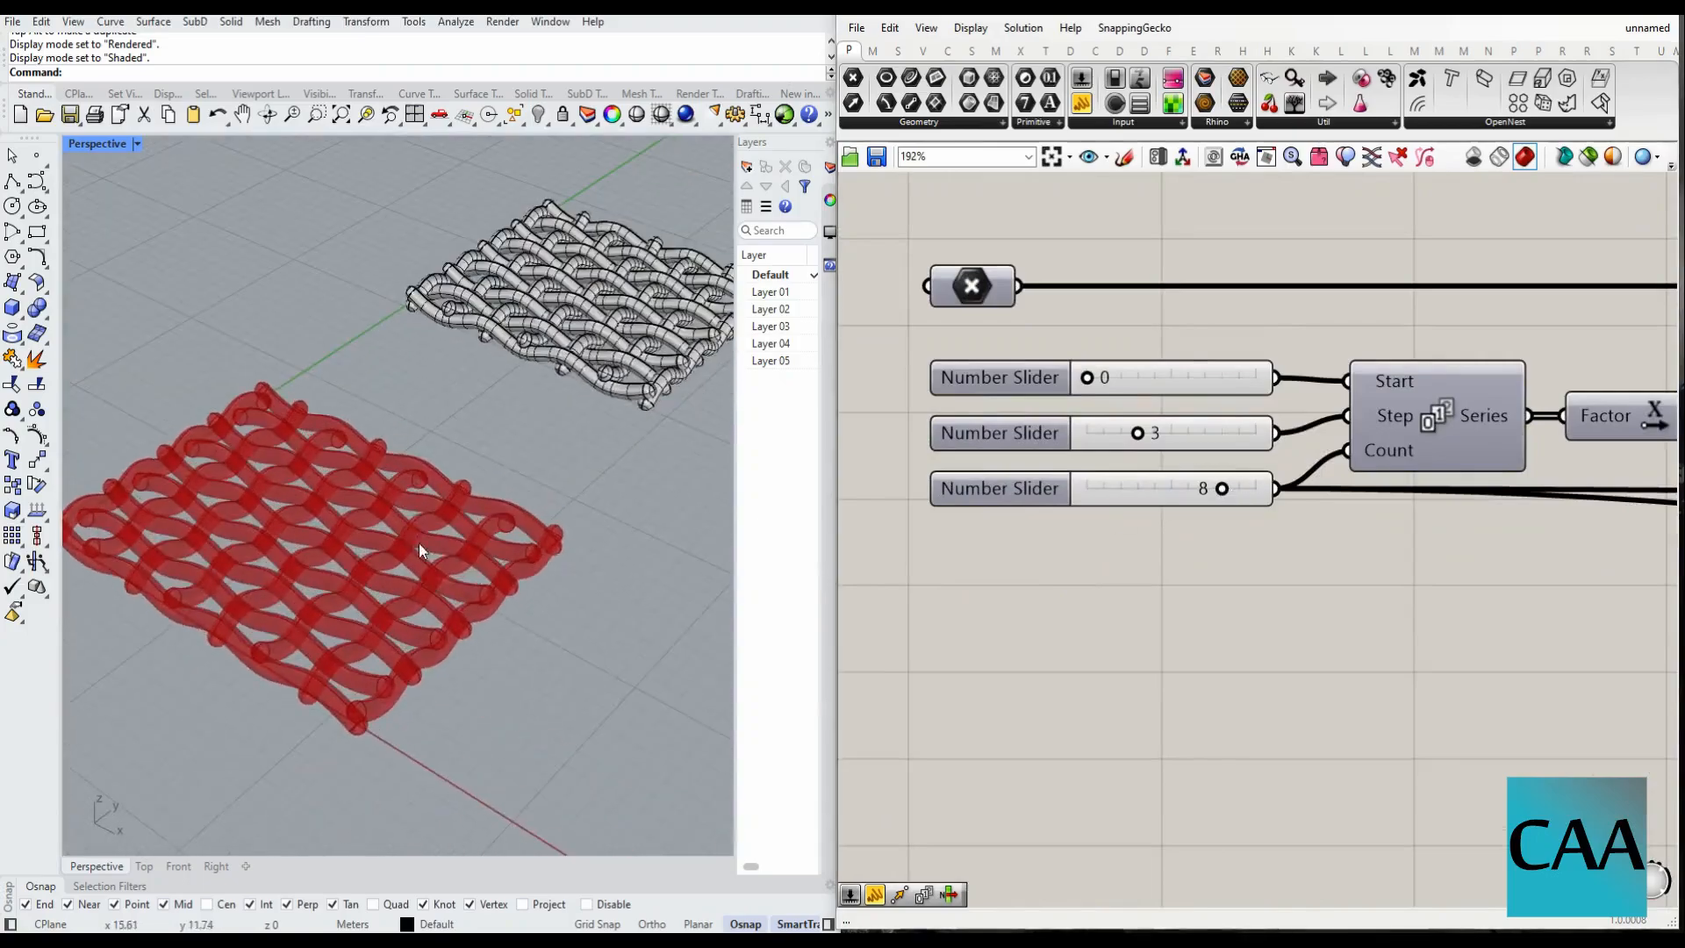
{"action": "scroll", "coordinate": [416, 562], "scroll_direction": "down", "scroll_amount": 4}
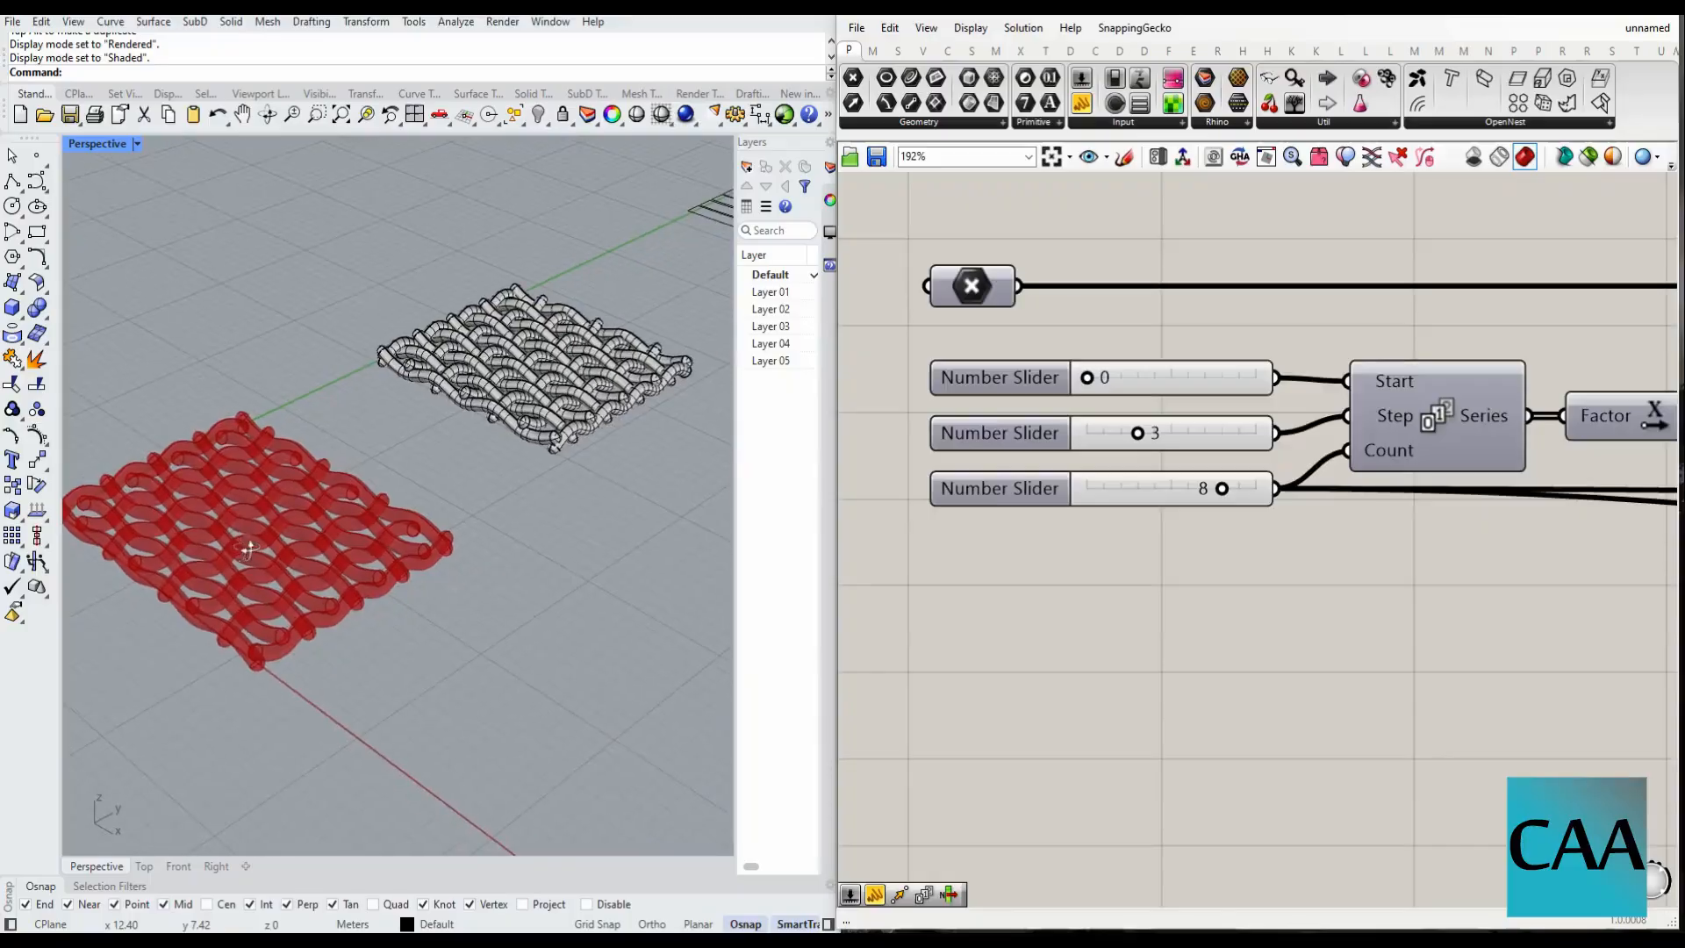
- Set the Count slider of the second Series, the one with a step of 2, to 8
{"action": "scroll", "coordinate": [1325, 475], "scroll_direction": "down", "scroll_amount": 4}
{"action": "scroll", "coordinate": [1324, 474], "scroll_direction": "up", "scroll_amount": 6}
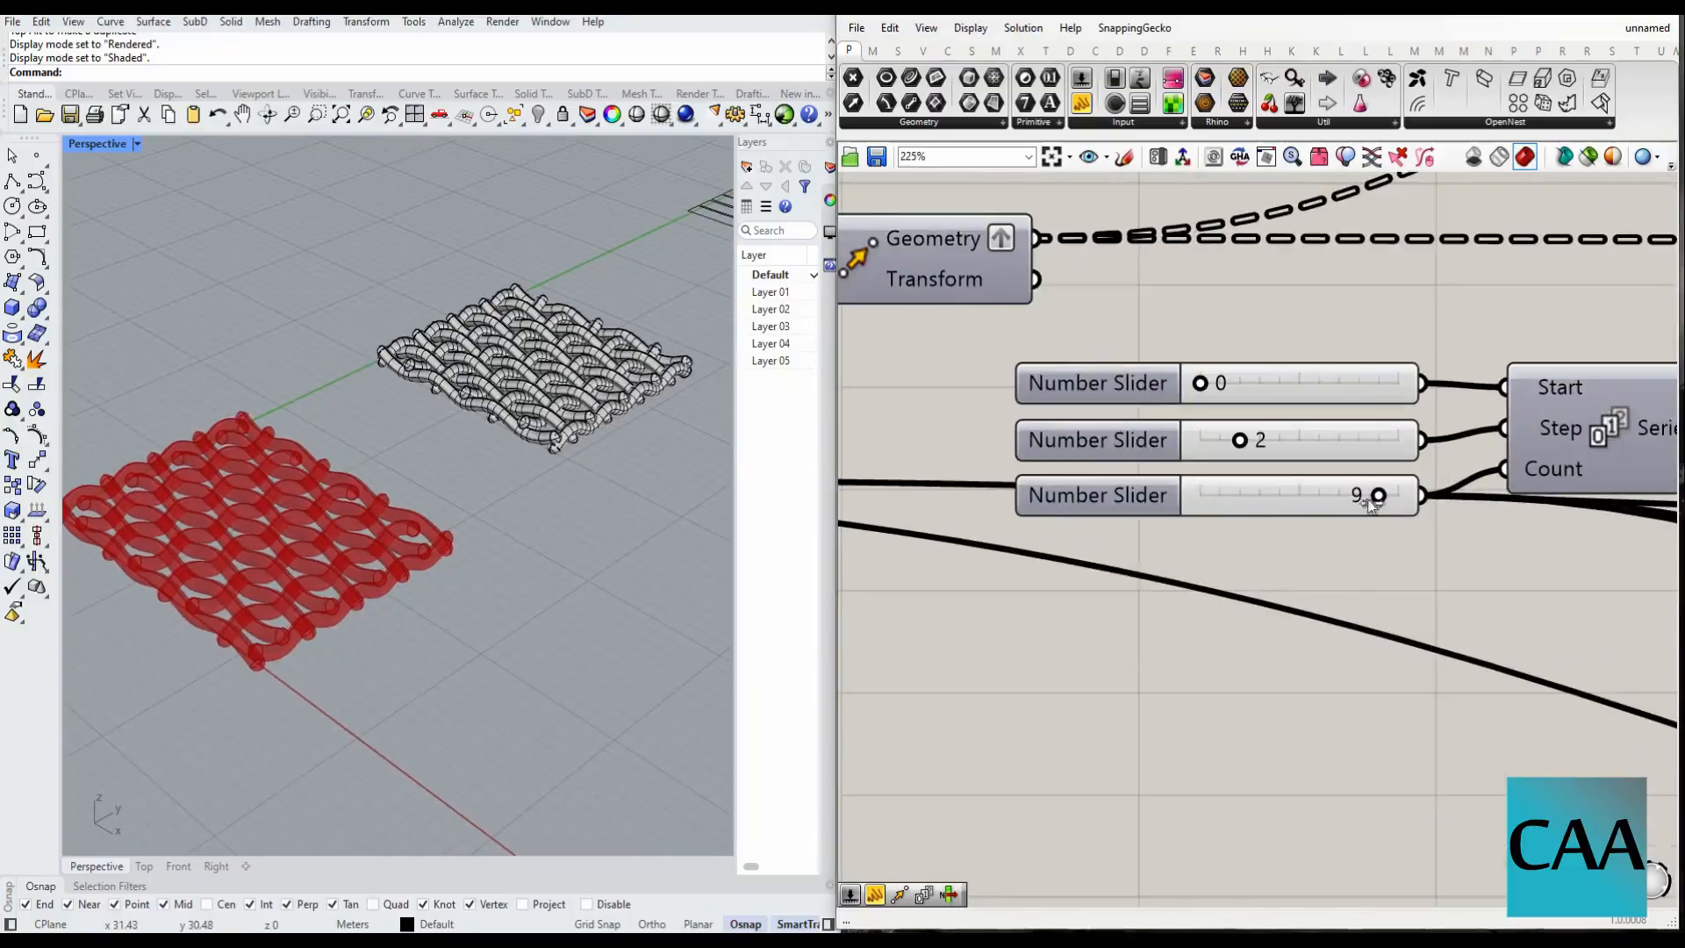
{"action": "mouse_move", "coordinate": [1374, 494]}
{"action": "left_mouse_down"}
{"action": "mouse_move", "coordinate": [1267, 504]}
{"action": "mouse_move", "coordinate": [1359, 503]}
{"action": "left_mouse_up"}
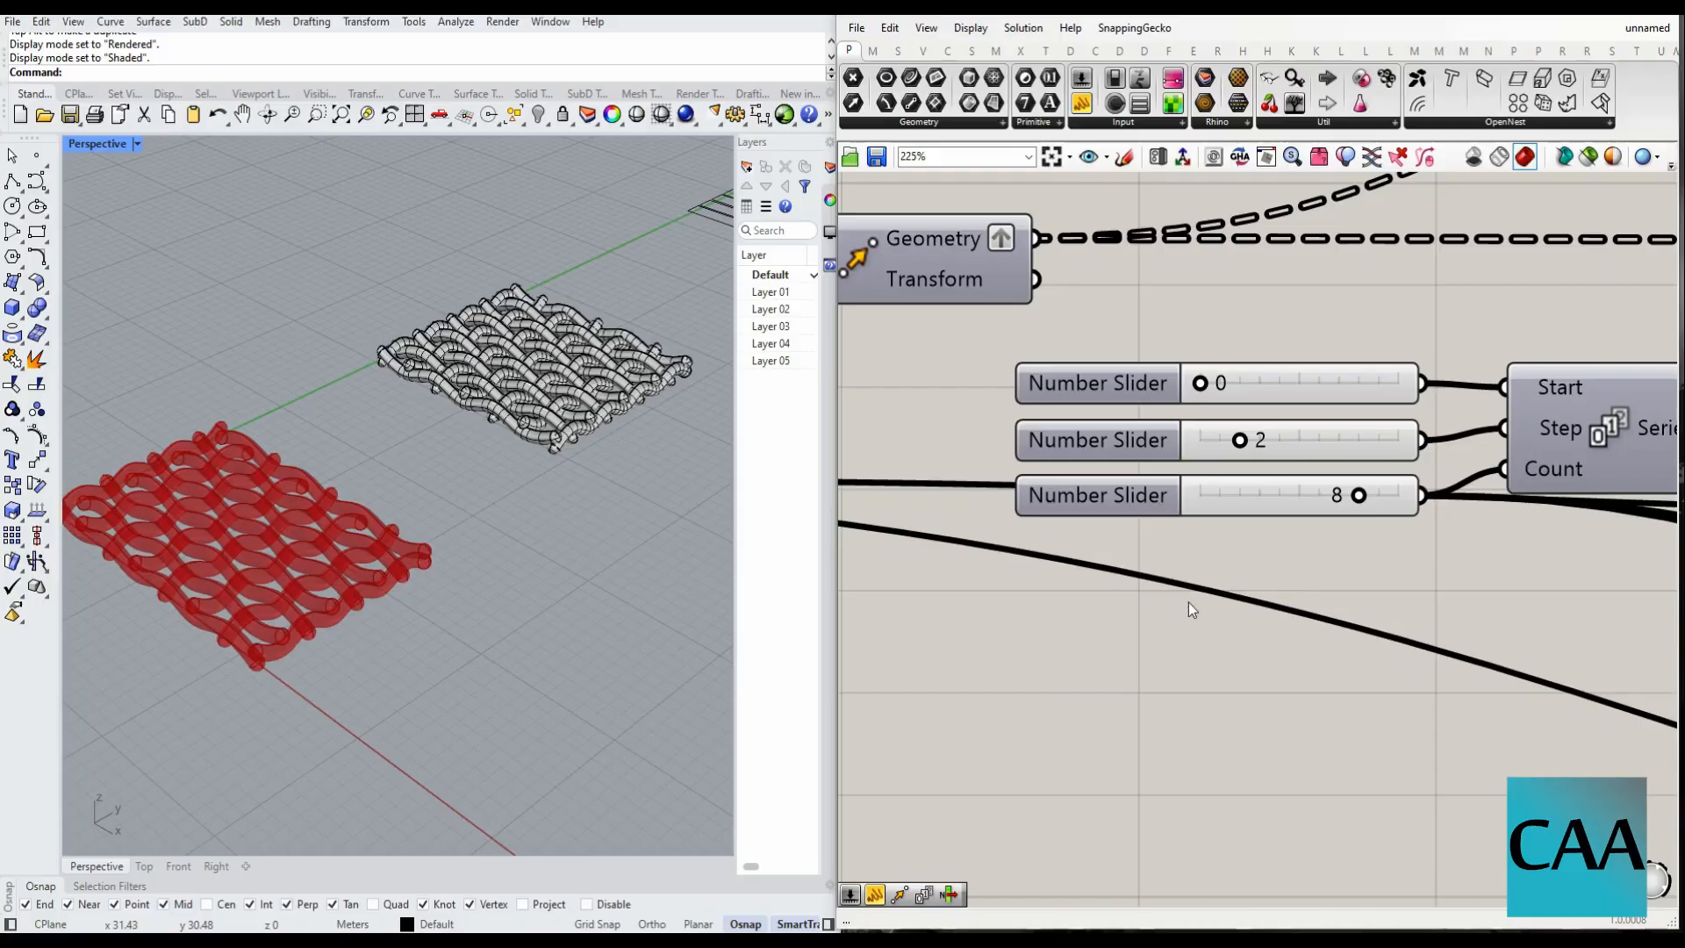
{"action": "mouse_move", "coordinate": [1359, 496]}
{"action": "left_mouse_down"}
{"action": "mouse_move", "coordinate": [1312, 495]}
{"action": "mouse_move", "coordinate": [1359, 495]}
{"action": "left_mouse_up"}
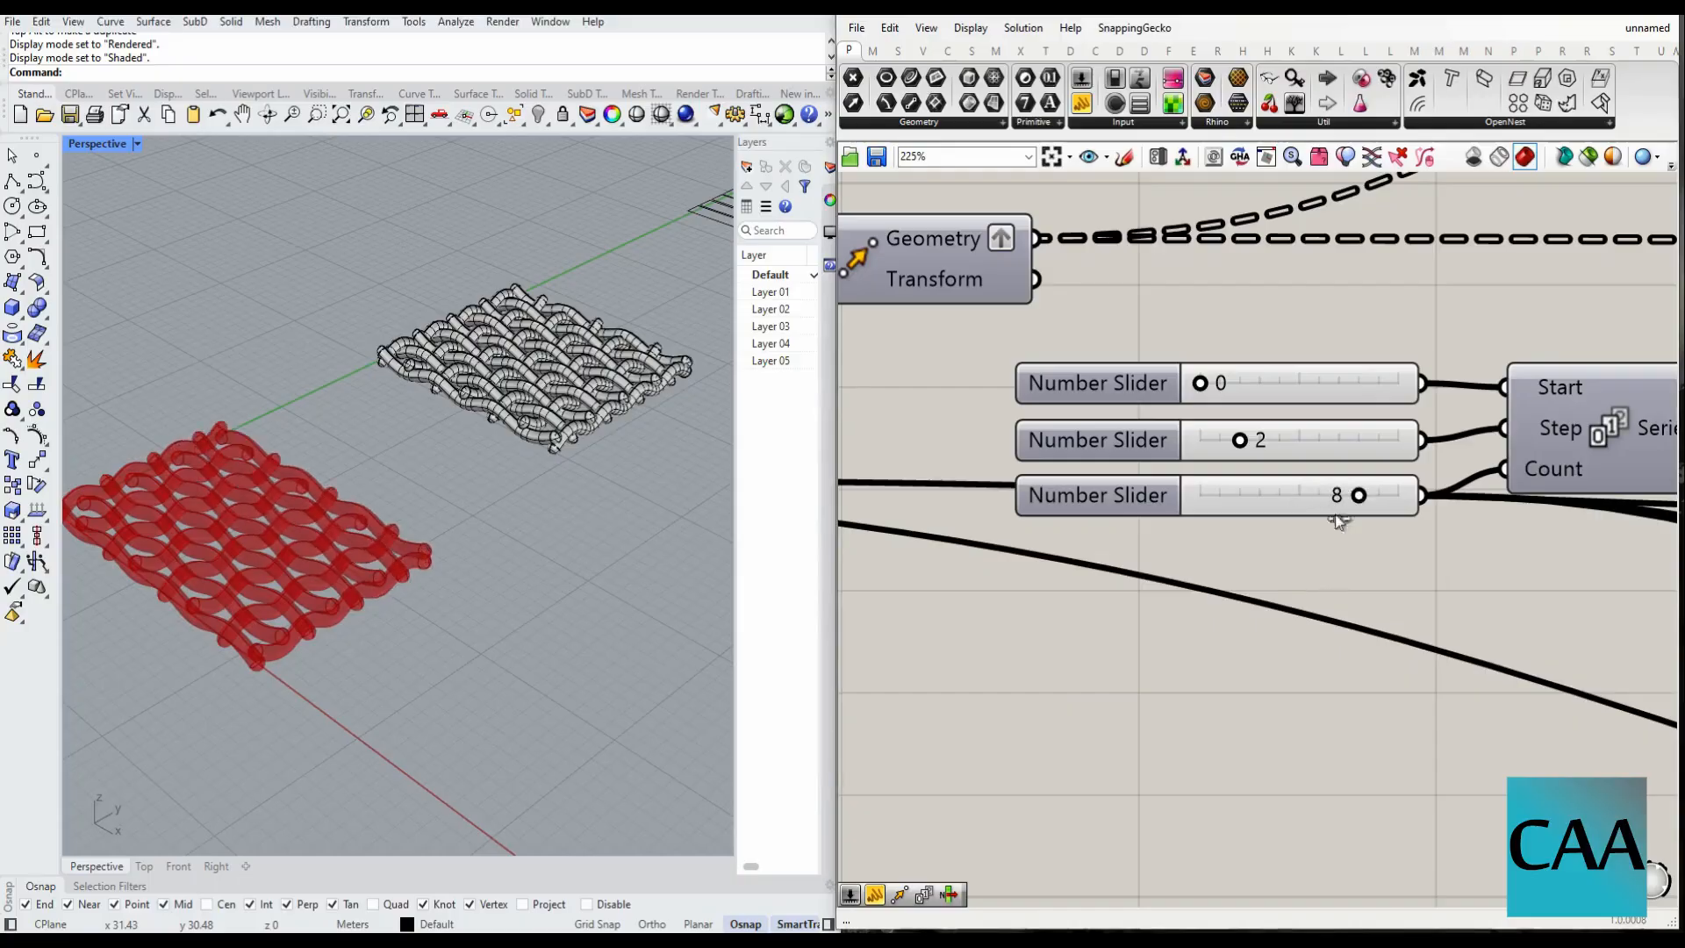